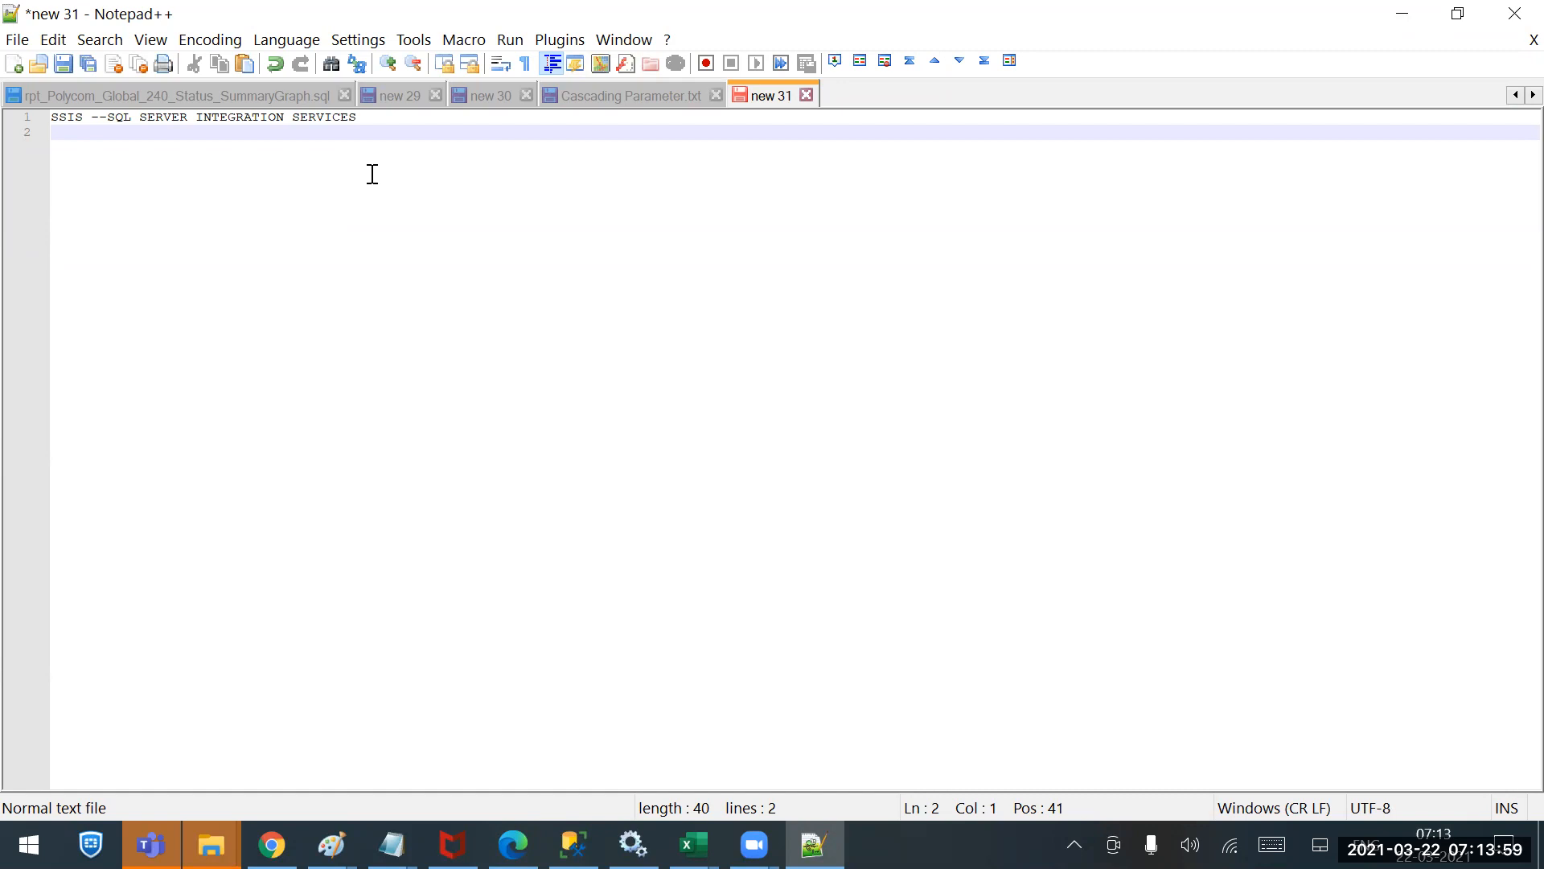
List the source formats EXCEL, CSV, Txt and XML on line 3, leaving line 2 blank.
key(Return)
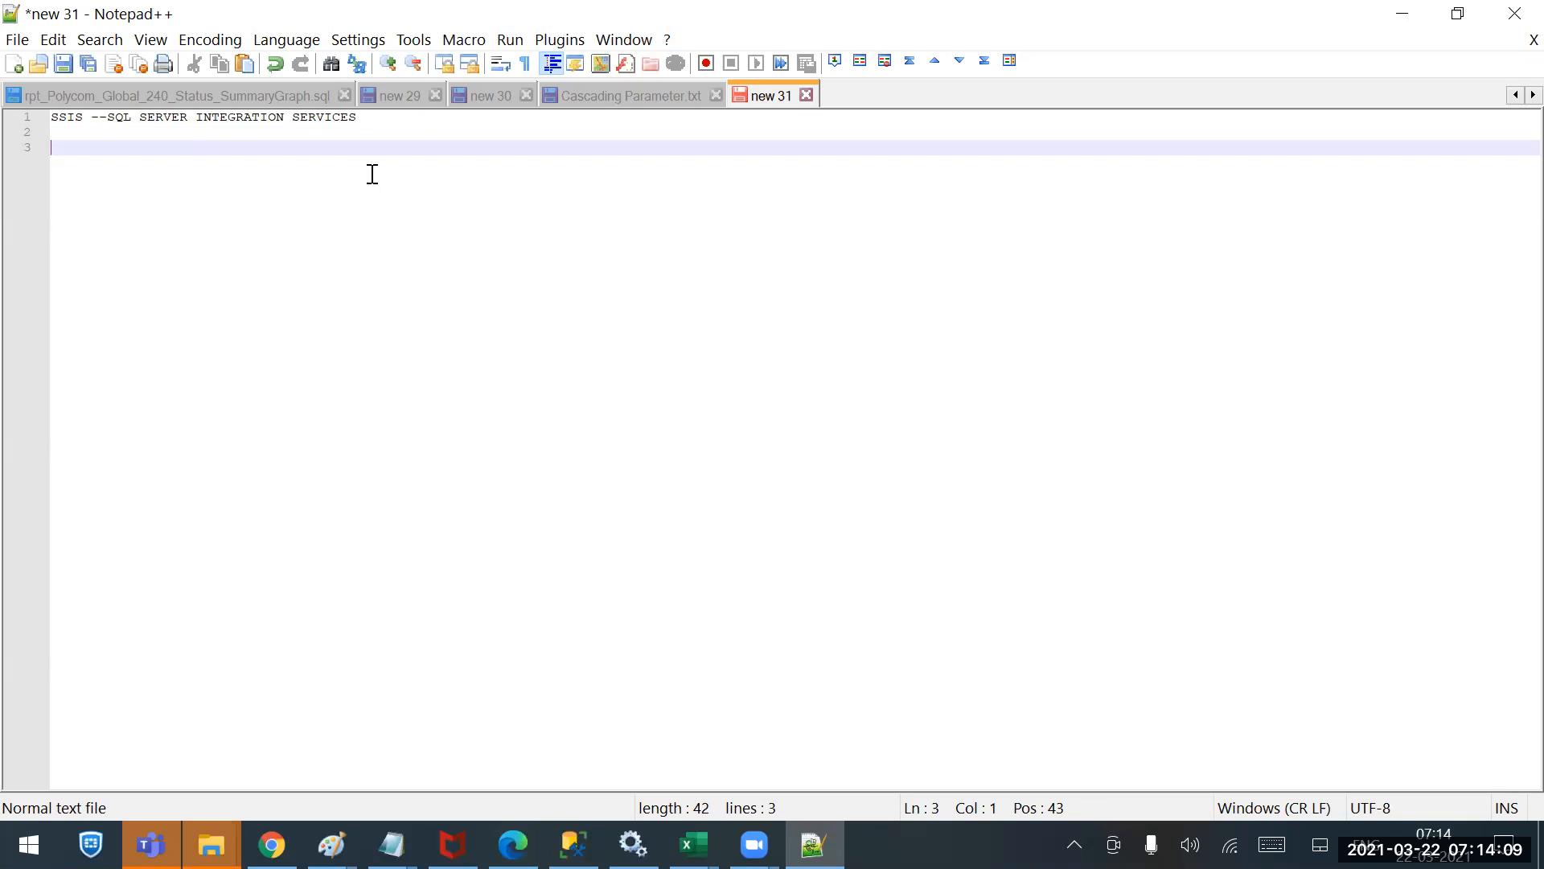
text(EXCEL>CSV<TXT)
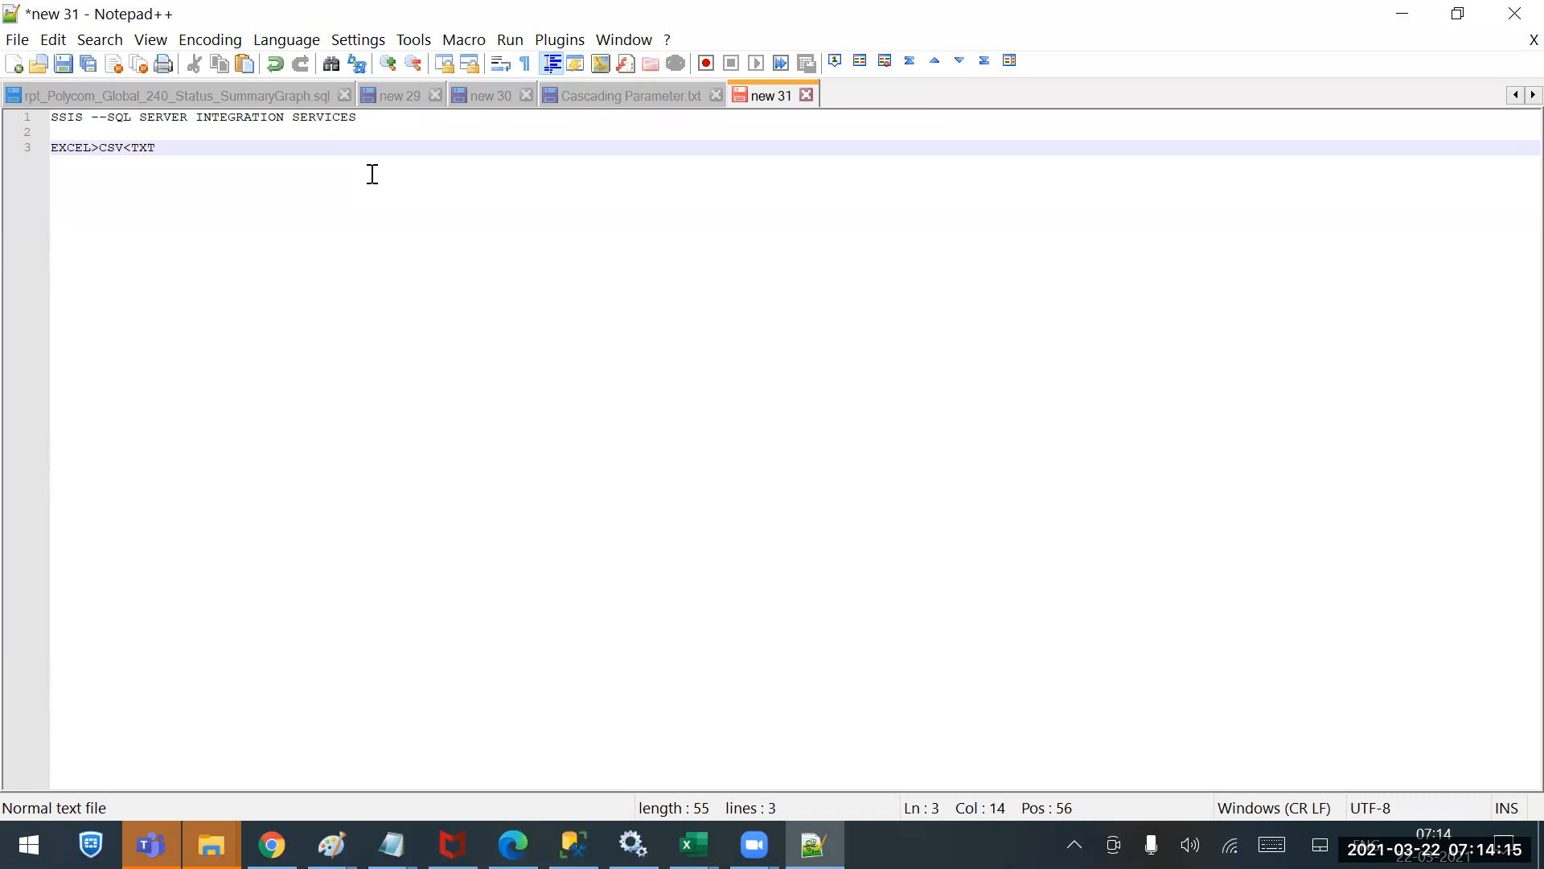
key(BackSpace)
key(BackSpace)
key(BackSpace)
key(BackSpace)
text(.)
text(Txt)
text(,)
text(XML)
Replace the wrong separators around CSV with commas so the line reads "EXCEL,CSV,Txt,XML".
key(Left)
key(Left)
key(Left)
key(Left)
key(Left)
key(Left)
key(Left)
key(Left)
key(Right)
key(BackSpace)
text(,)
key(Right)
key(Left)
key(Left)
key(Left)
key(Left)
key(Left)
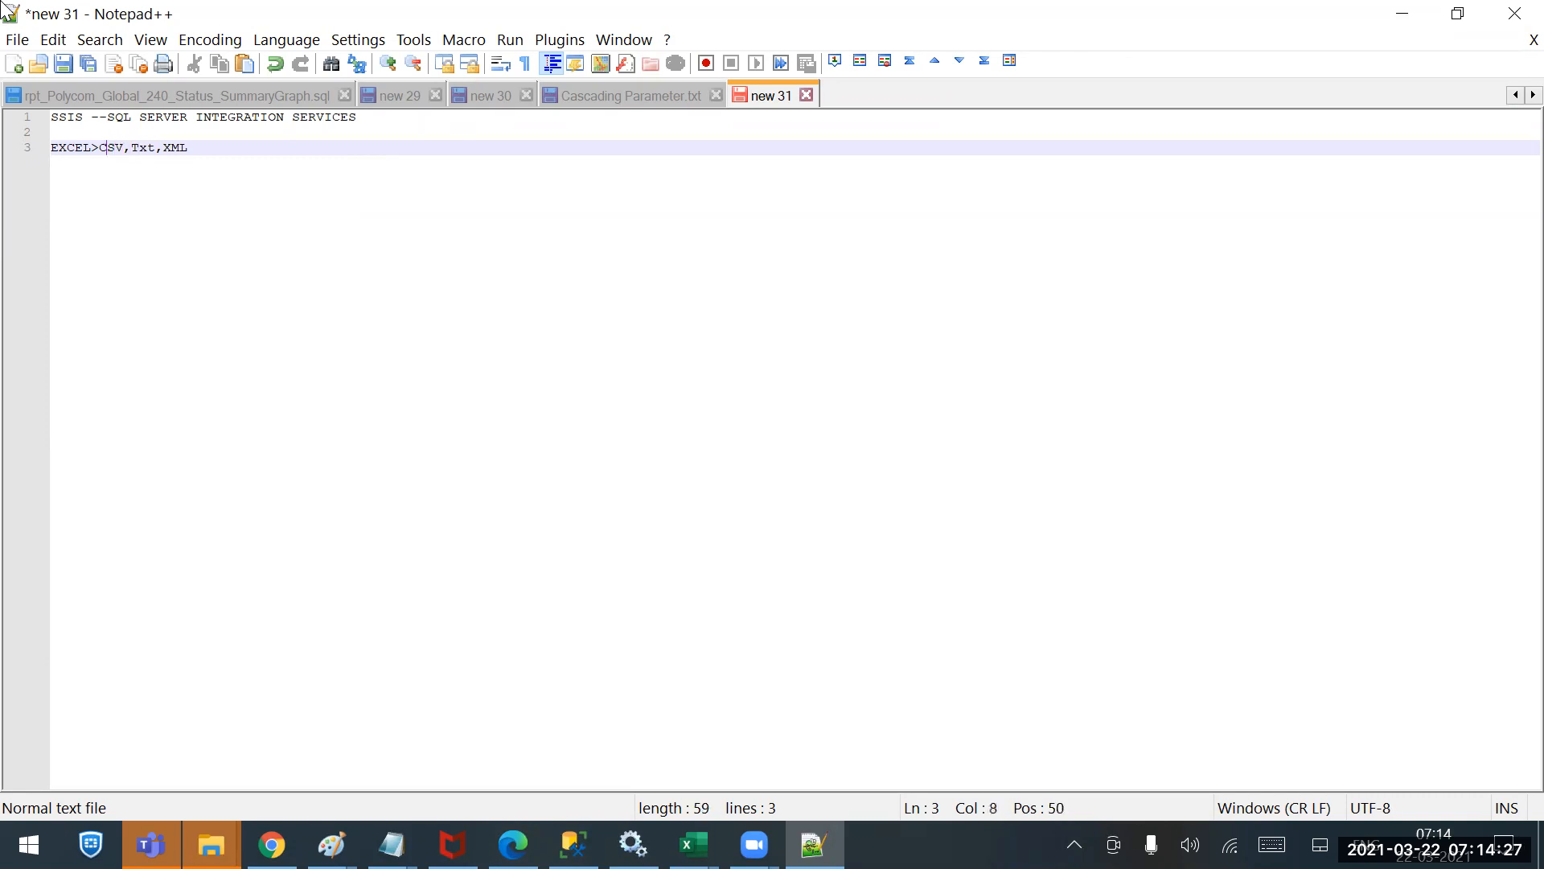
key(BackSpace)
text(,)
Append "---Sources--ETL---Extrc" to the end of the source format list.
key(Right)
key(Right)
key(Right)
key(Right)
key(Right)
key(Right)
key(Right)
key(Right)
key(Right)
key(Right)
key(Right)
text(---)
text(Sg)
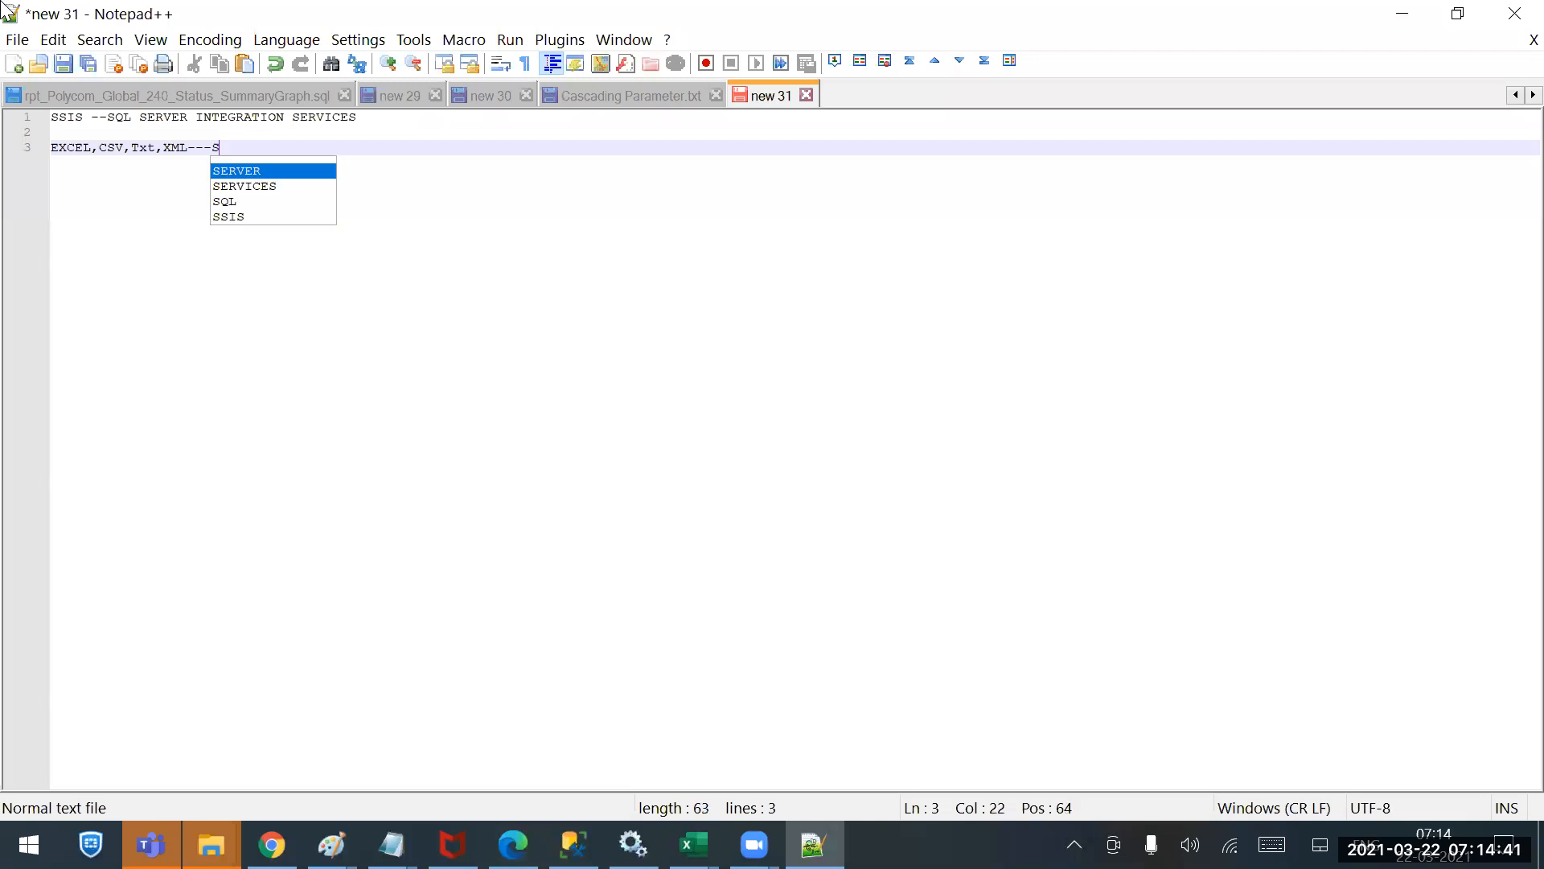
key(BackSpace)
text(o)
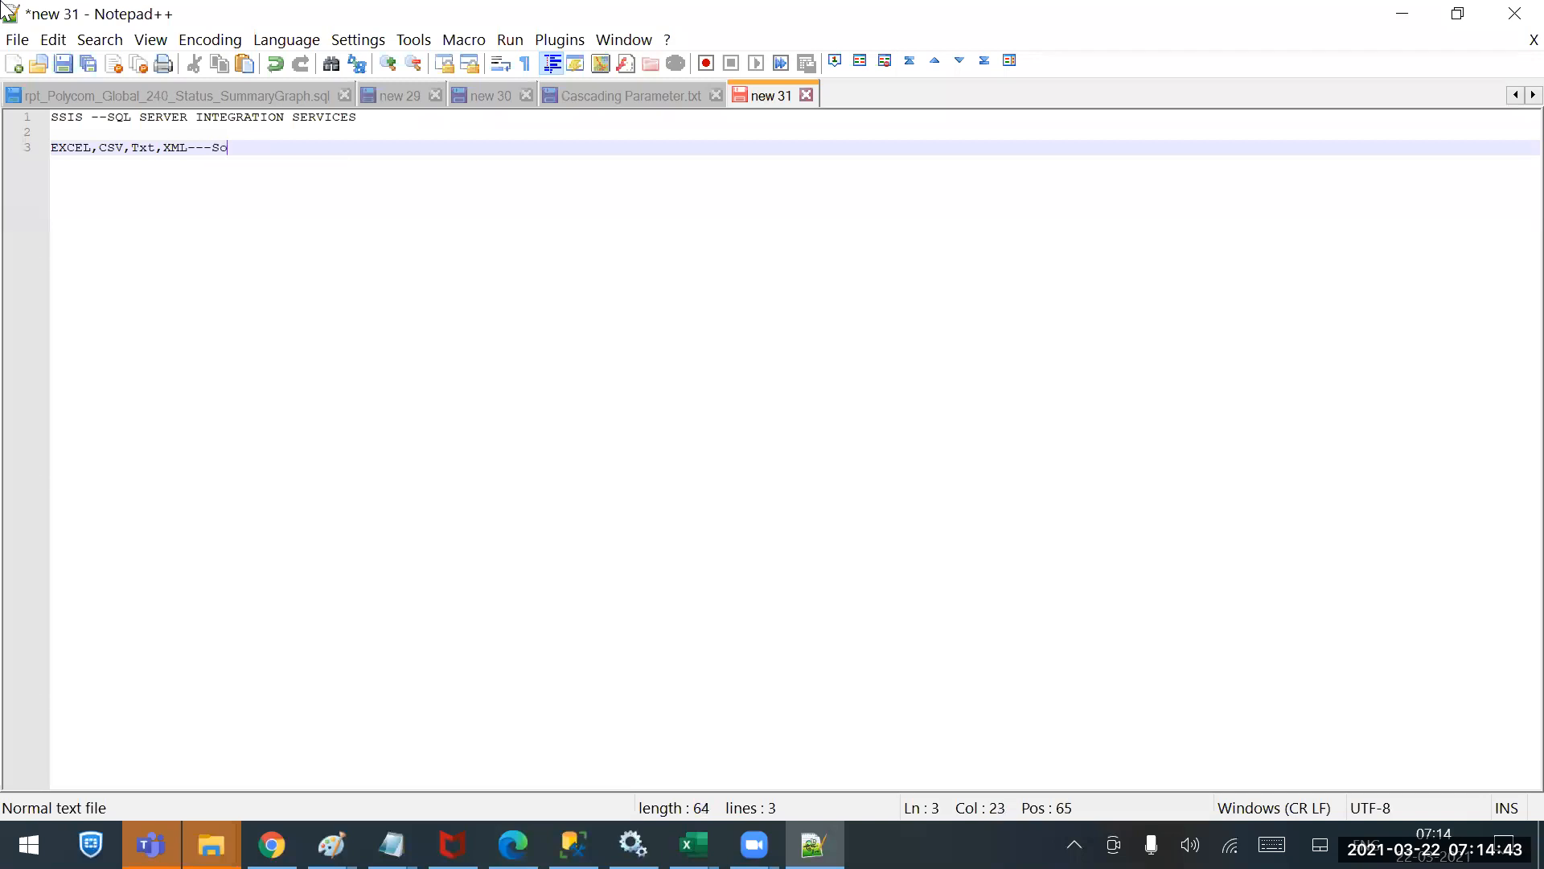
text(urces--E)
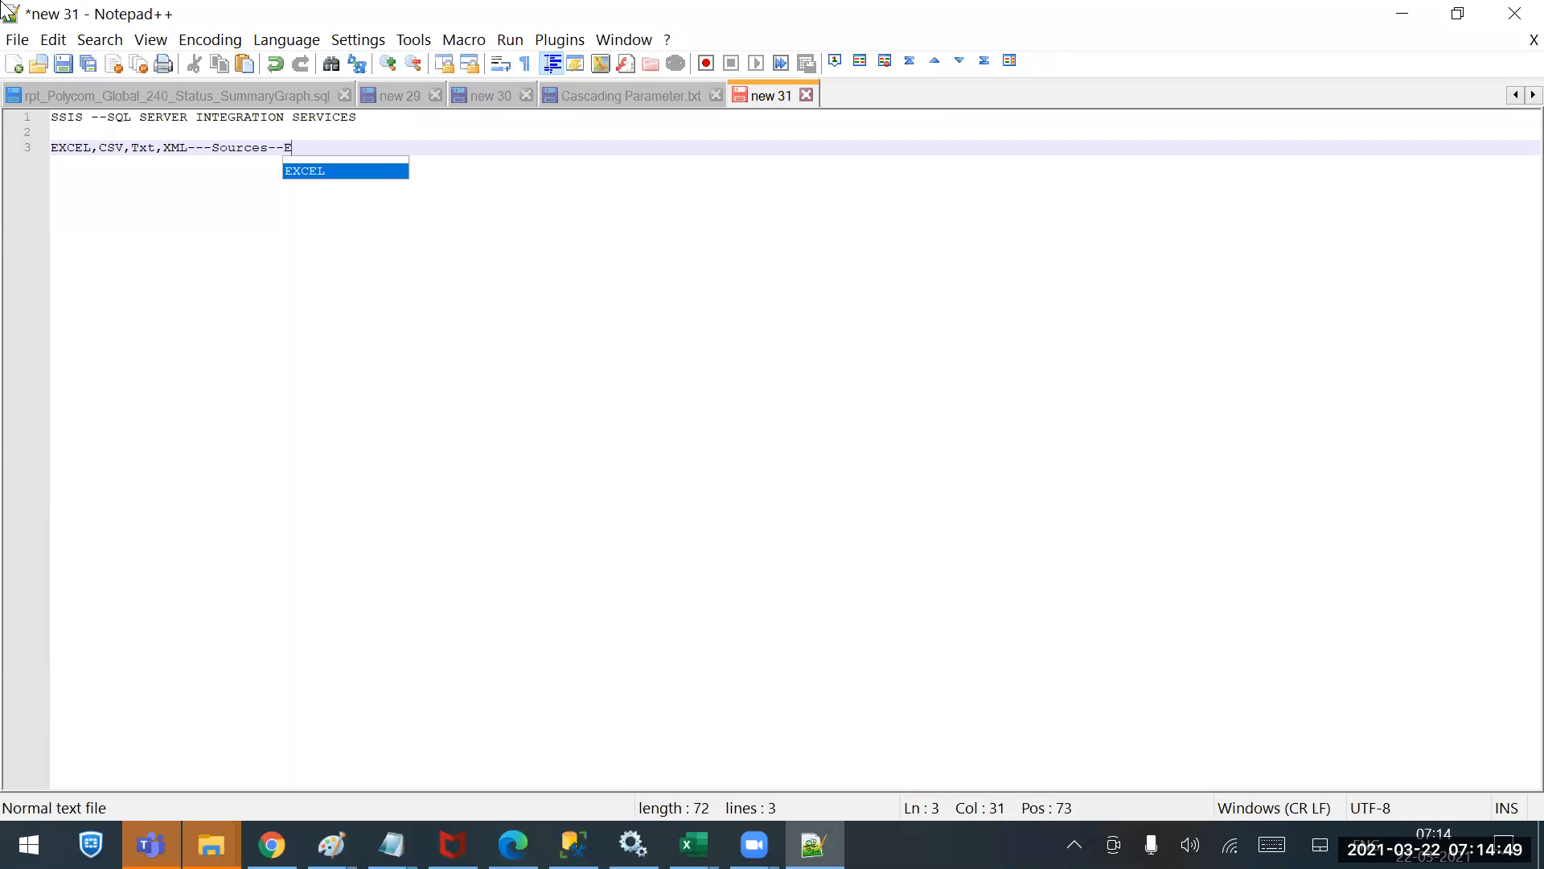
text(TL---Extrc)
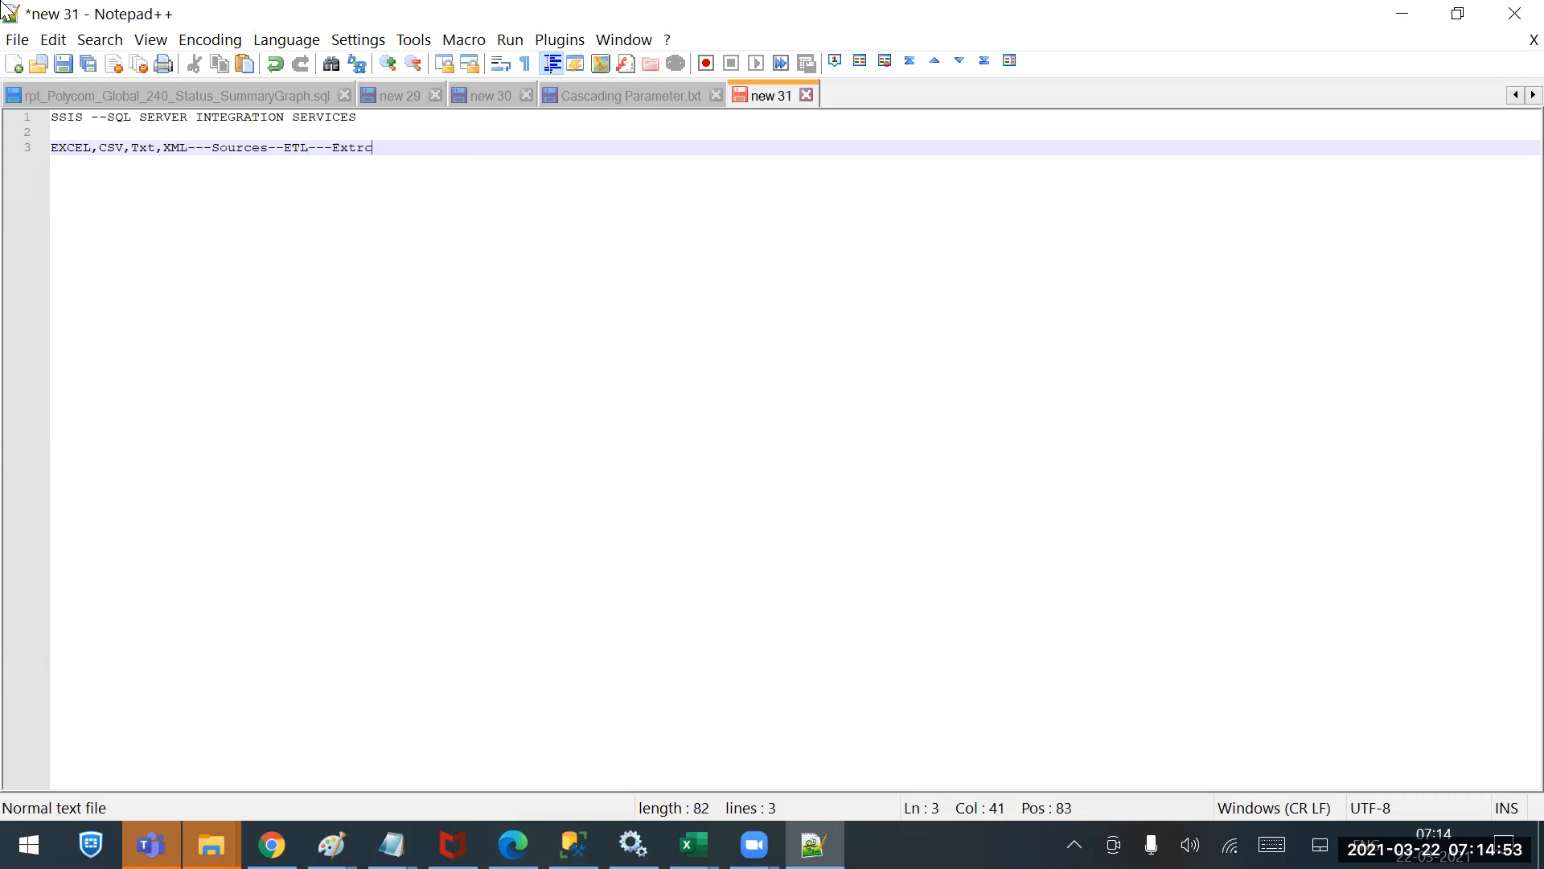
Break the line before "ETL" so that the ETL text starts on its own line 4.
key(Left)
key(Left)
key(Left)
key(Left)
key(Left)
key(Left)
key(Left)
key(Left)
key(Left)
key(Left)
key(Left)
key(Return)
Complete and correct the unfinished word at the end of the ETL line to "Extraction".
key(Right)
key(Right)
key(Right)
key(Right)
key(Right)
key(Right)
key(Right)
key(Right)
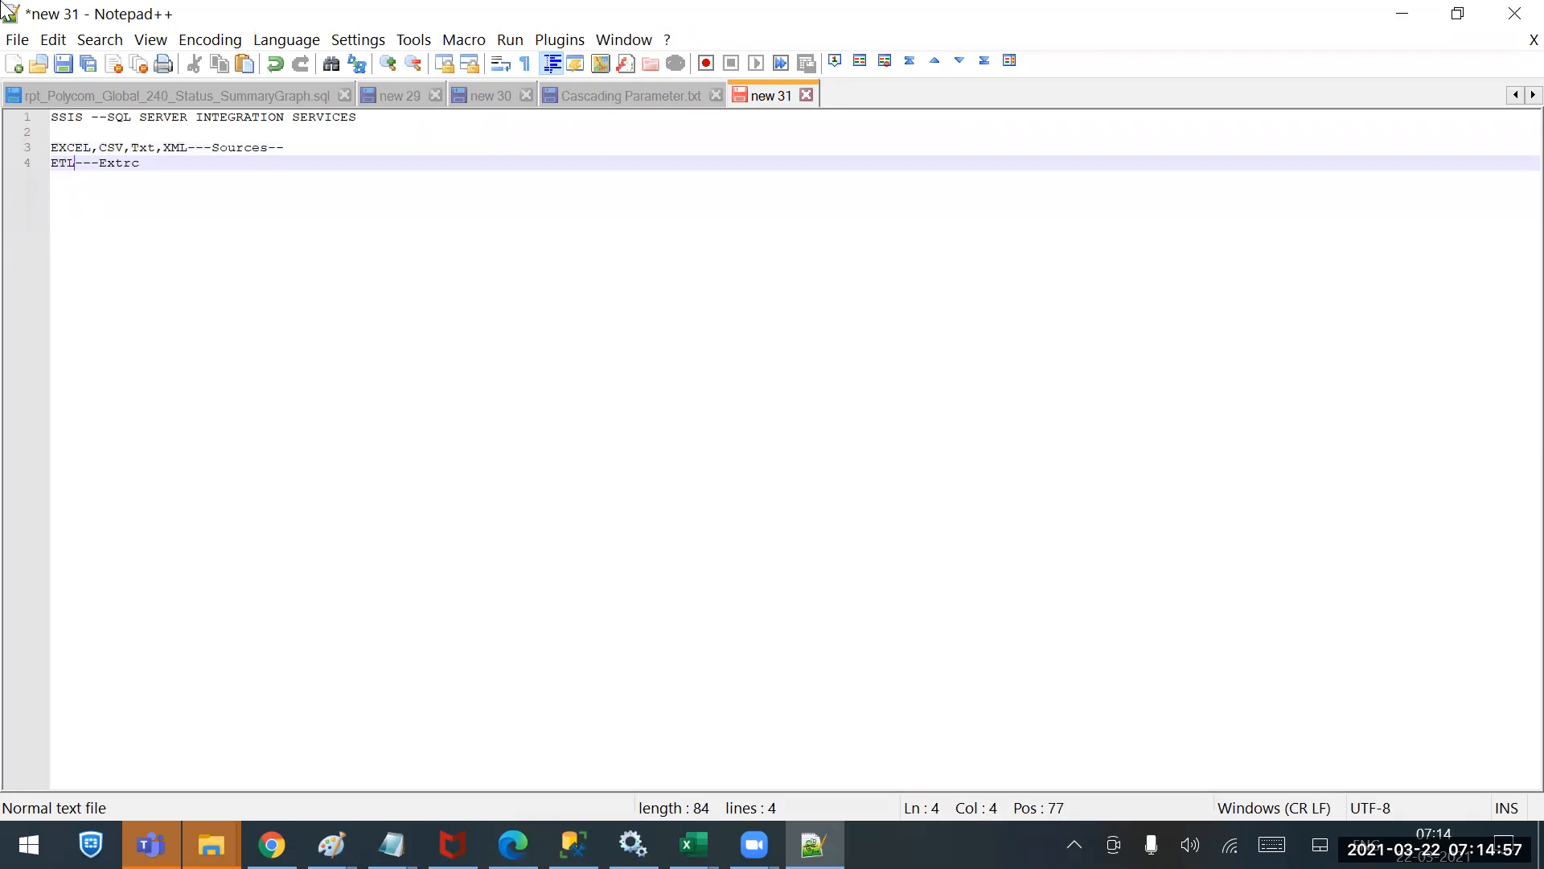
key(Right)
key(Right)
key(Right)
text(tion)
key(Left)
key(Left)
key(Left)
text(a)
key(Right)
Add the words "TRamission Loading" after "Extraction" on the ETL line.
text(TRa)
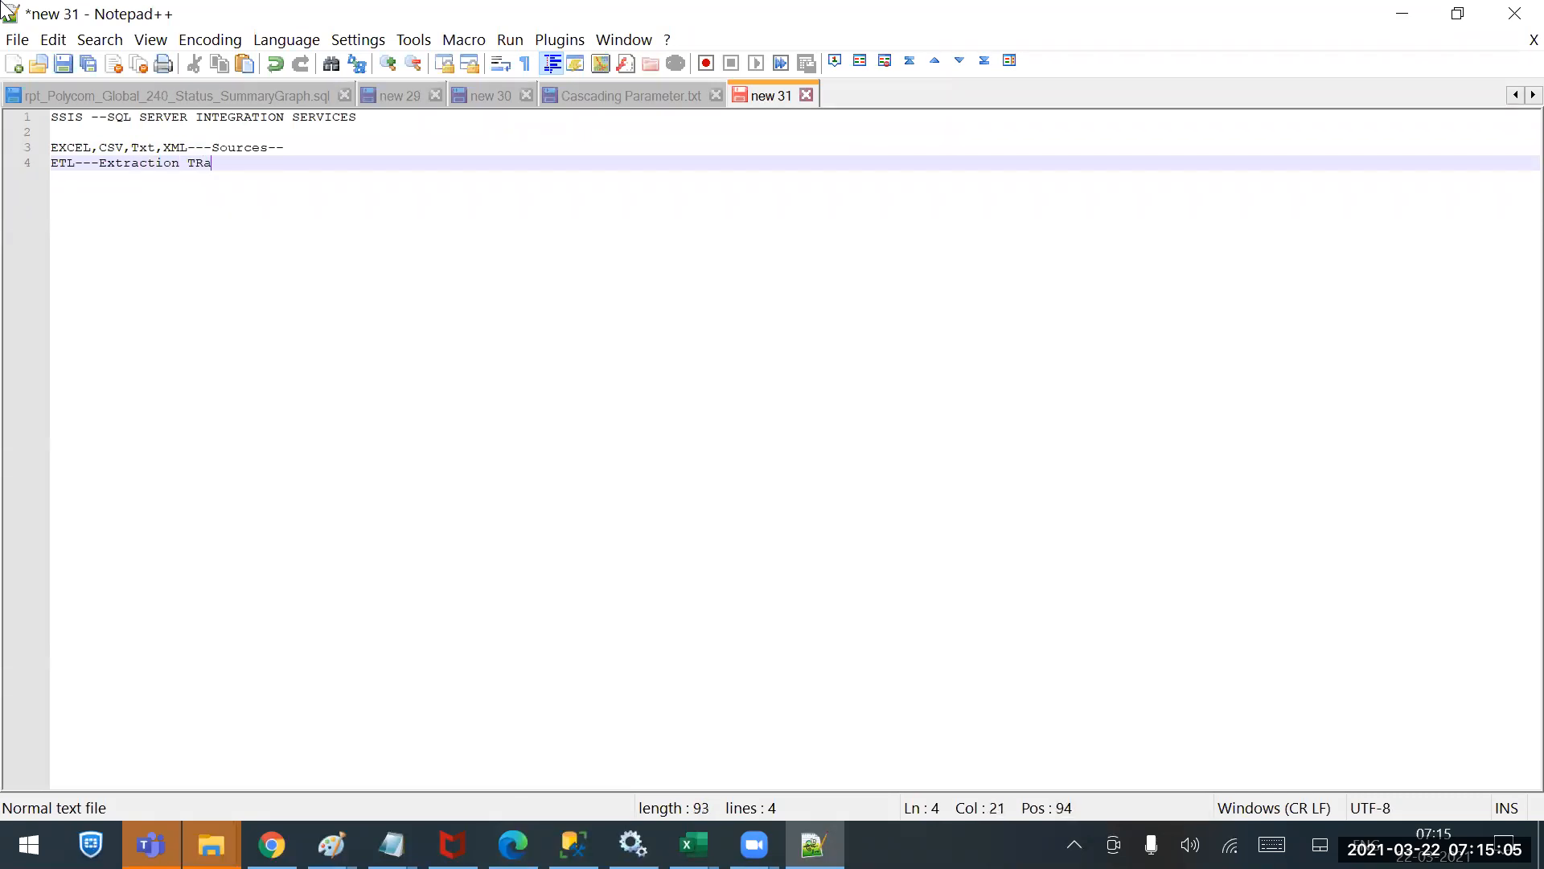
text(mission)
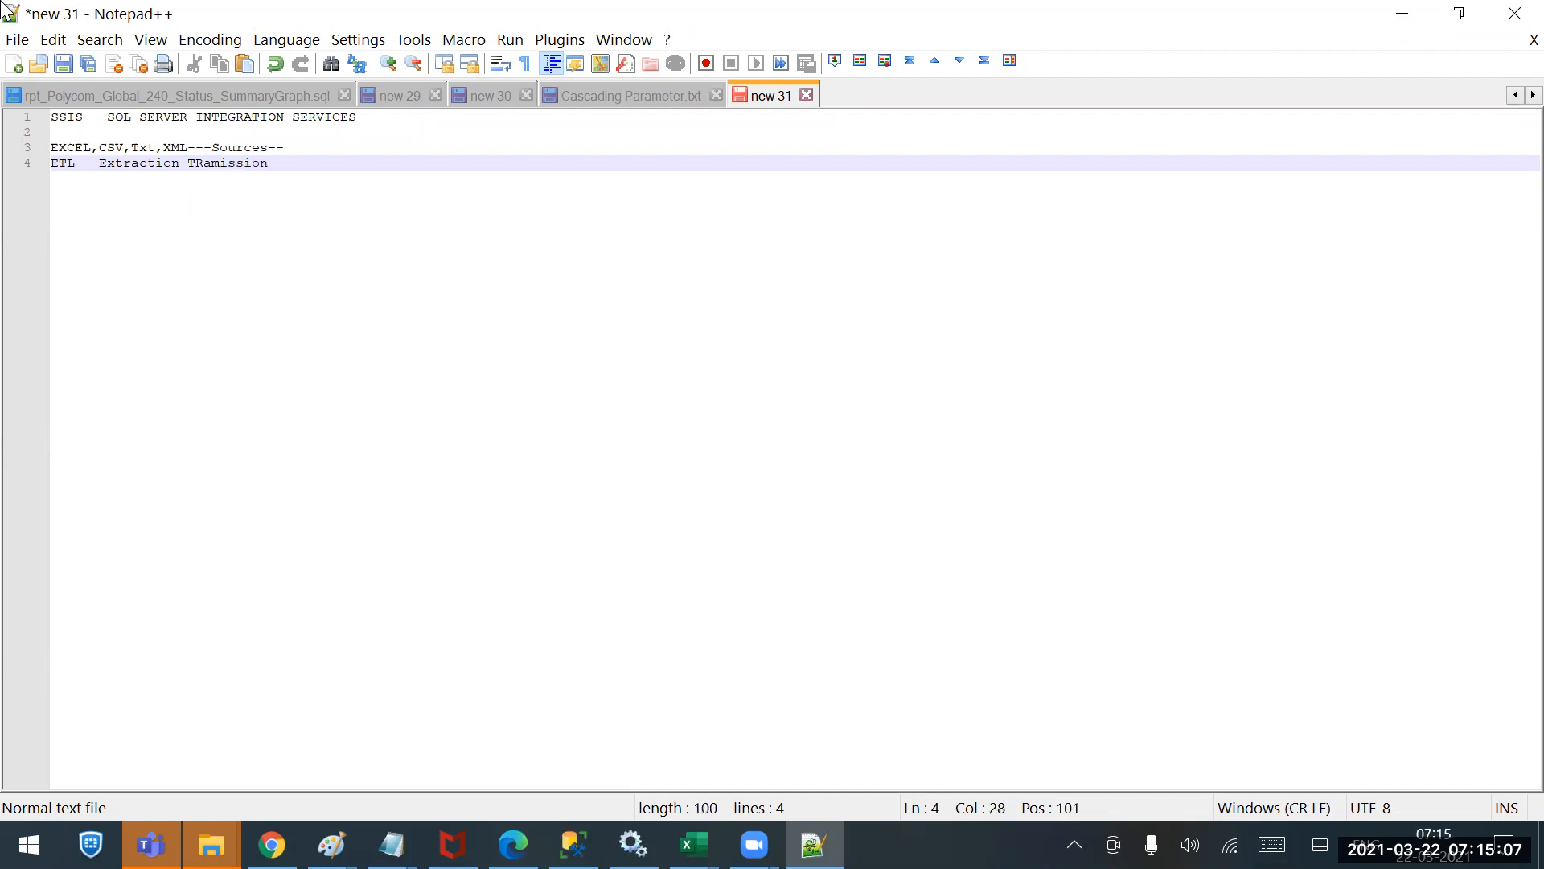
text( Loading)
Replace the word "TRamission" with "TRansformation" on the ETL line.
key(Left)
key(Left)
key(Left)
key(Left)
key(Left)
key(Left)
key(Left)
key(Left)
key(Left)
key(Left)
key(Left)
key(Left)
key(Left)
key(Right)
key(Right)
key(shift+Left)
key(shift+Left)
key(shift+Left)
key(shift+Left)
key(shift+Left)
key(shift+Left)
key(shift+Left)
key(shift+Left)
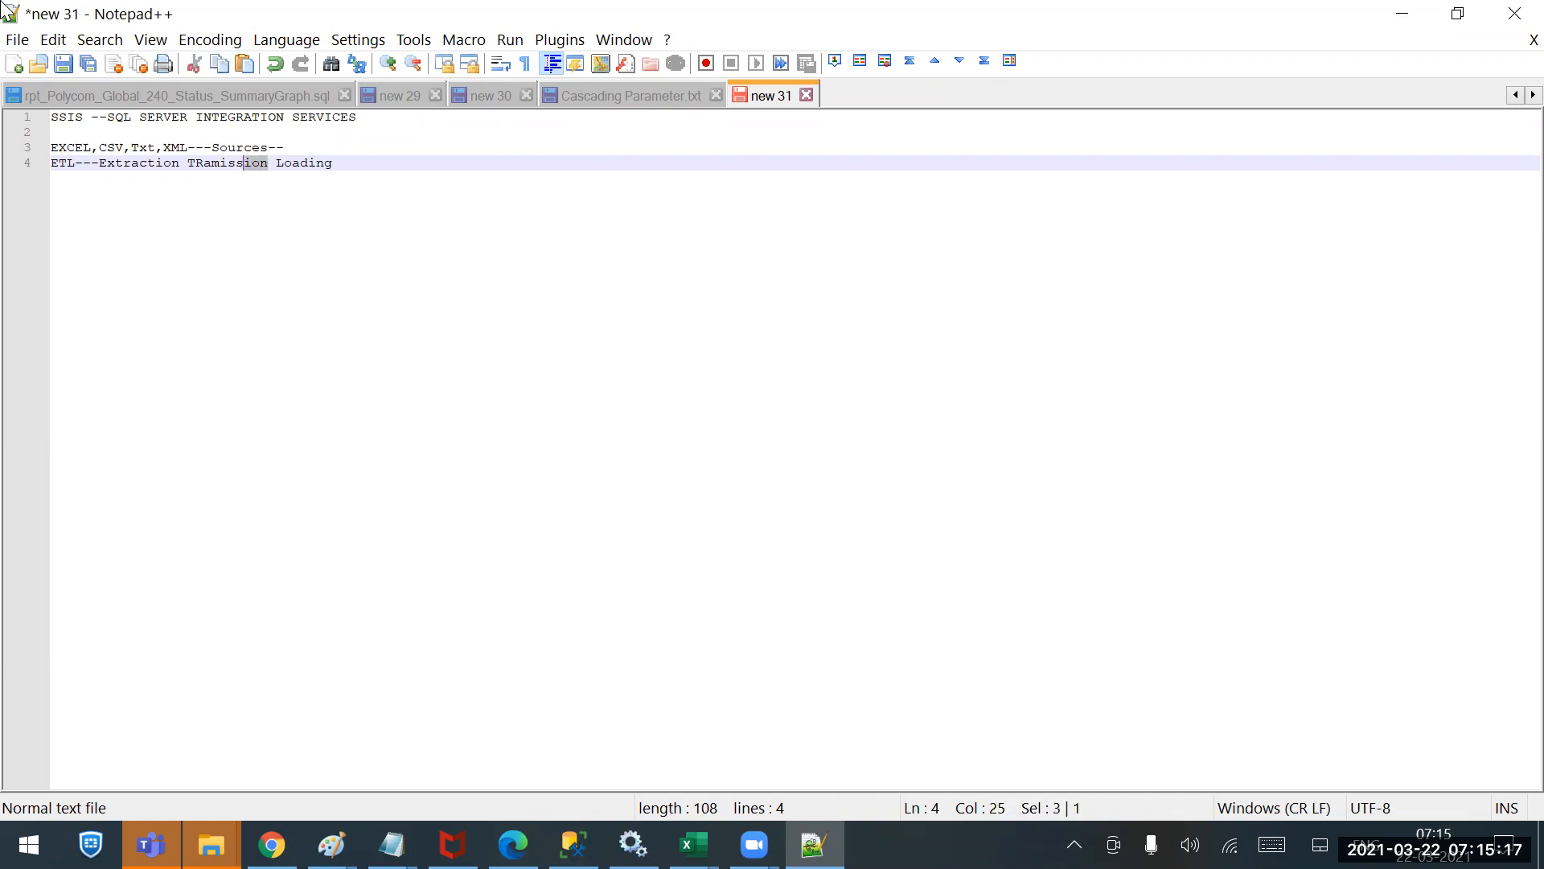
key(shift+Left)
key(shift+Left)
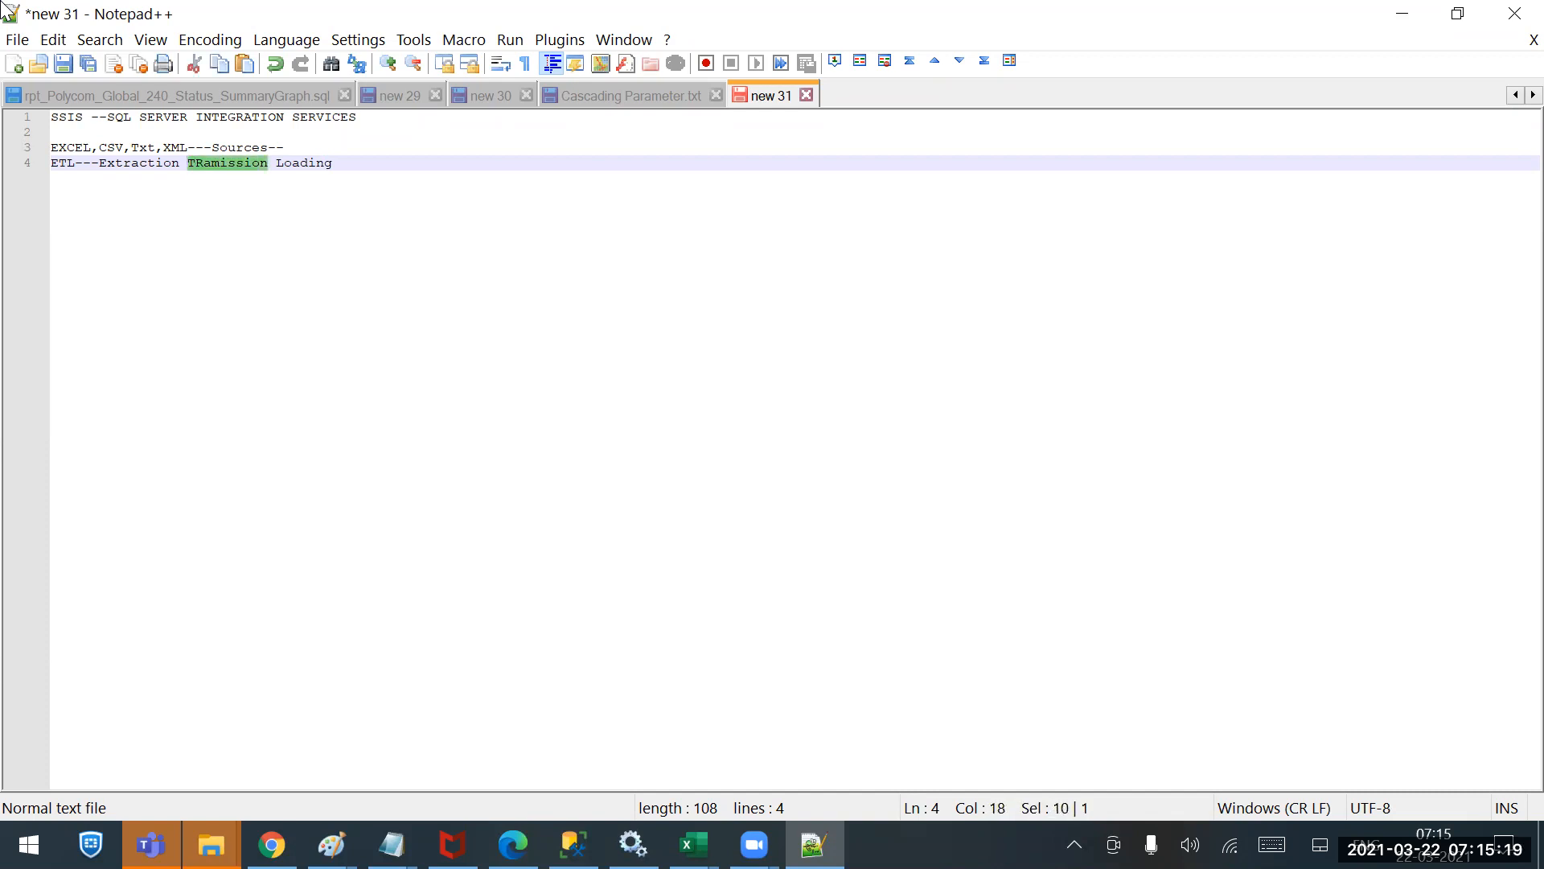
text(TRanmsform)
key(BackSpace)
key(BackSpace)
key(BackSpace)
key(BackSpace)
key(BackSpace)
key(BackSpace)
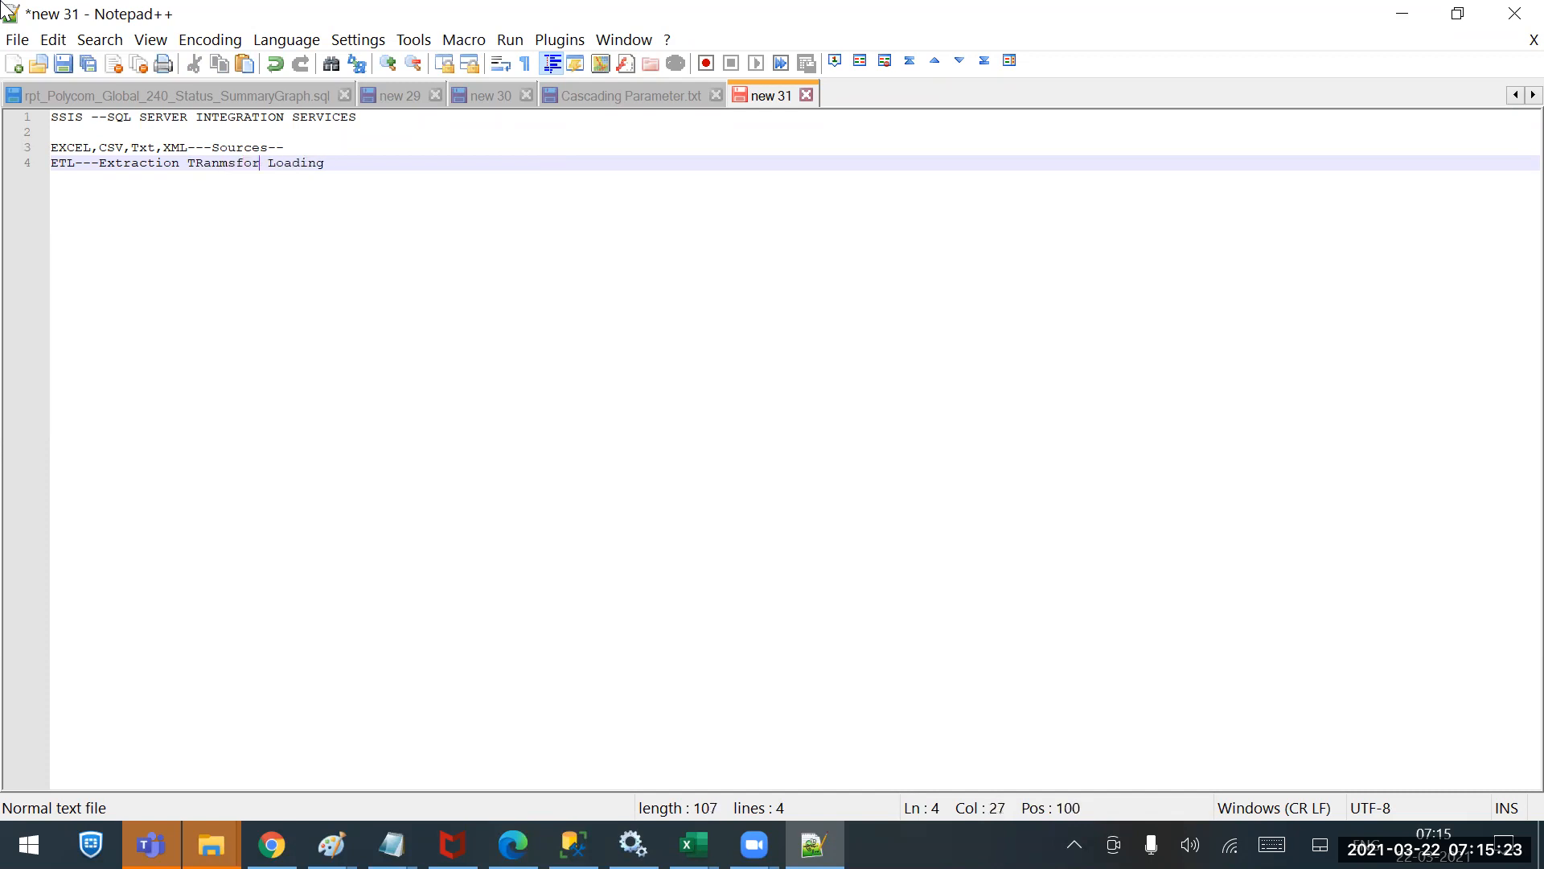
text(sformation)
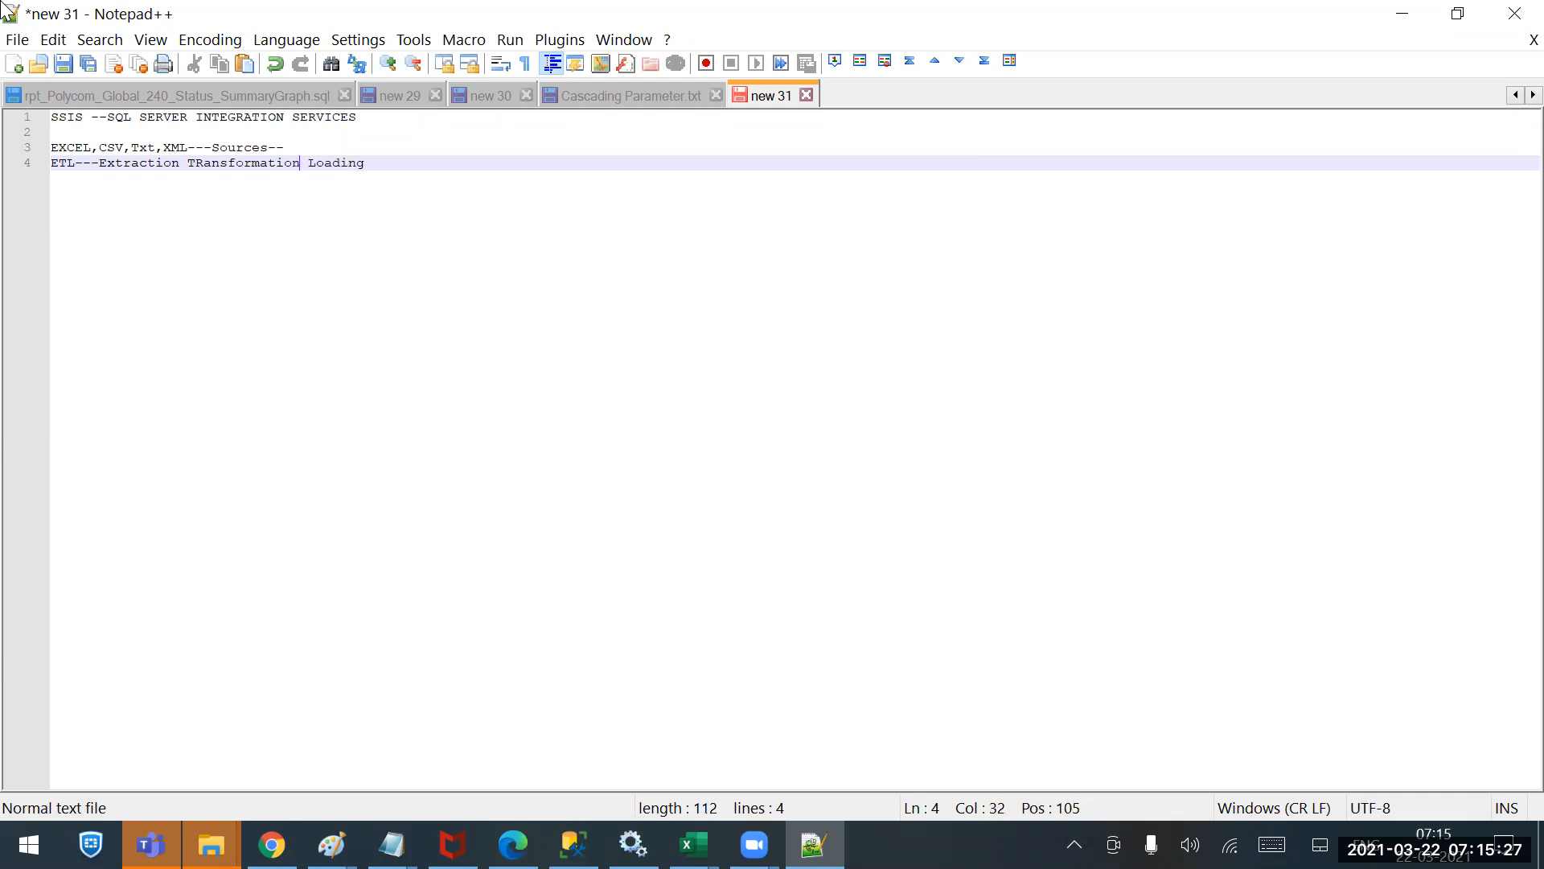
Start a new empty line 5 after the end of the ETL line.
key(Left)
key(Left)
key(Left)
key(Left)
key(Left)
key(Left)
key(Left)
key(Left)
key(Left)
key(Left)
key(Left)
key(Left)
key(Right)
key(Right)
key(Right)
key(Right)
key(Right)
key(Right)
key(Left)
key(Left)
key(Right)
key(Right)
key(Right)
key(Right)
key(Right)
key(Right)
key(Right)
key(Right)
key(Right)
key(Right)
key(Right)
key(Right)
key(Right)
key(Right)
key(Right)
key(Right)
key(Right)
key(Right)
key(Right)
key(Right)
key(Right)
key(Right)
key(Right)
key(Right)
key(Right)
key(Right)
key(Right)
key(Right)
key(Return)
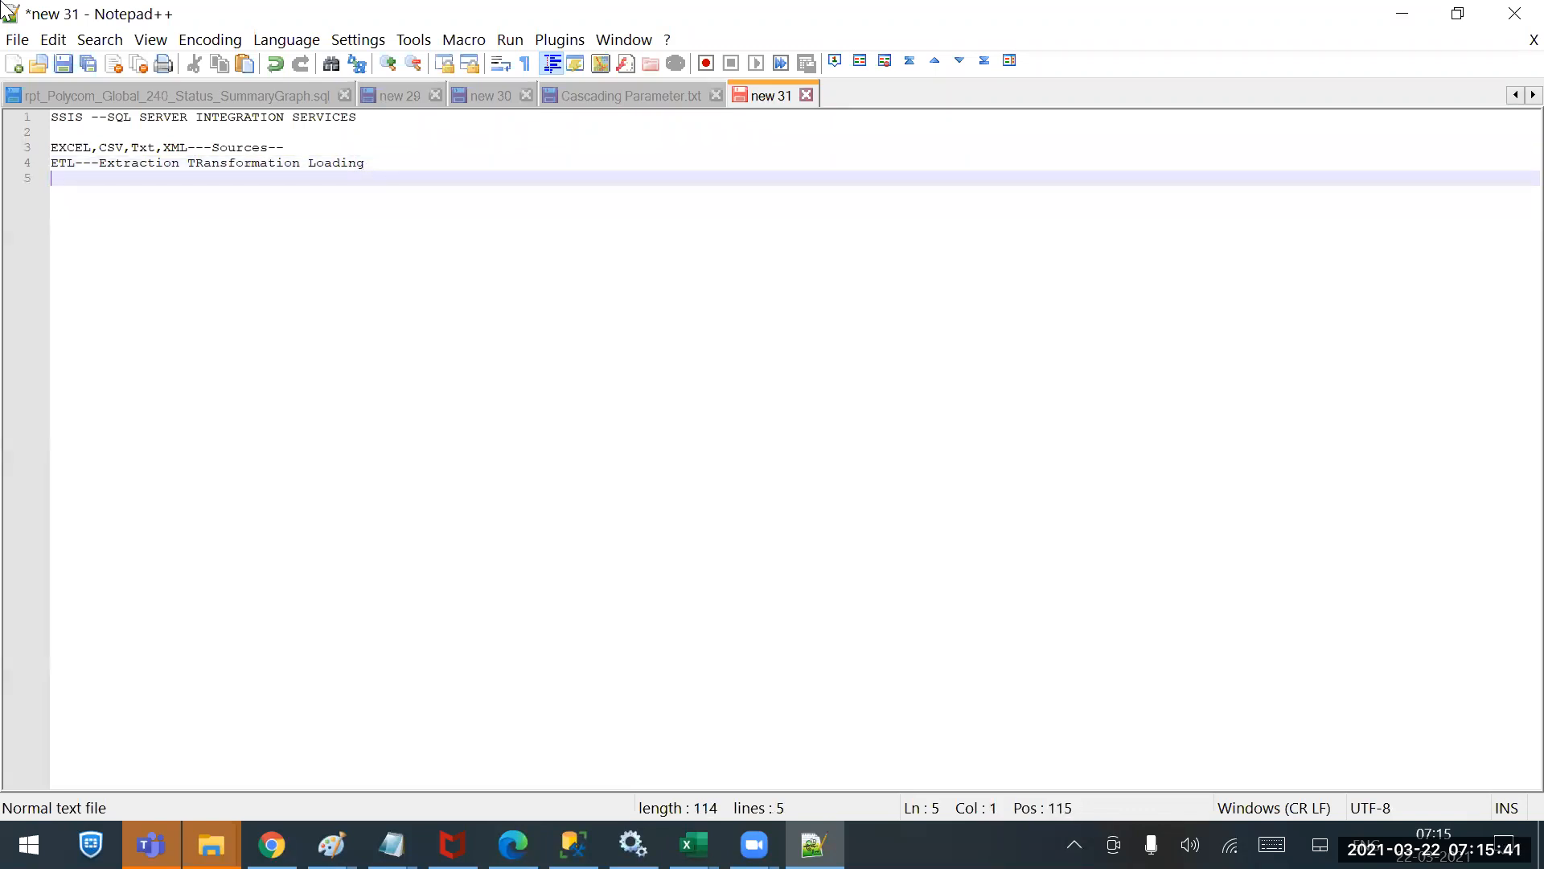
Insert ",Other Databases Oracle,SQL" after "XML" on the Sources line.
drag(207, 148, 306, 153)
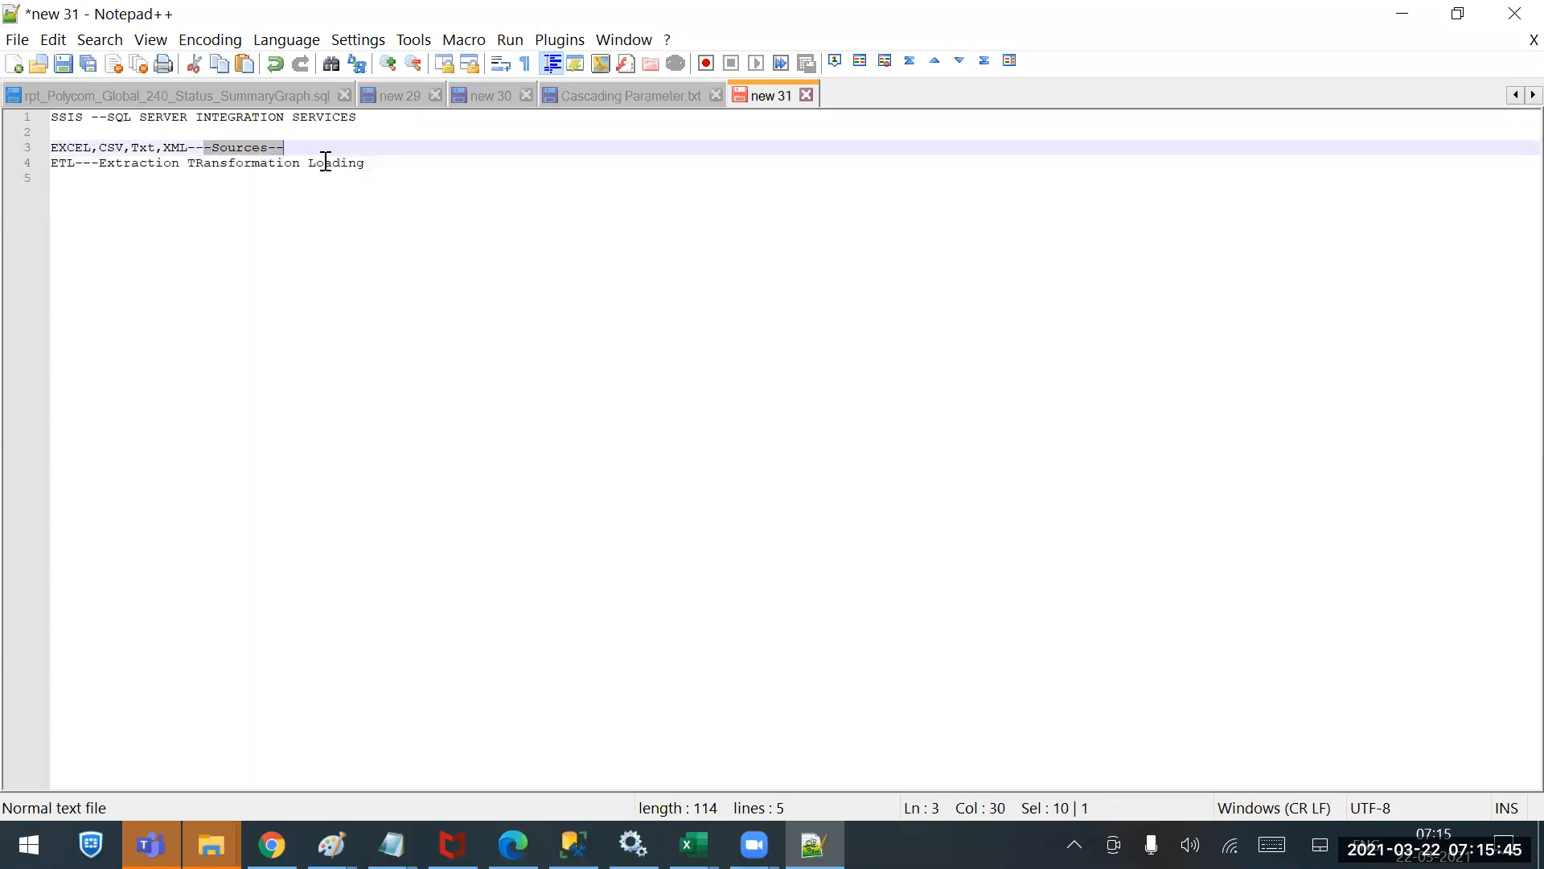
click(414, 184)
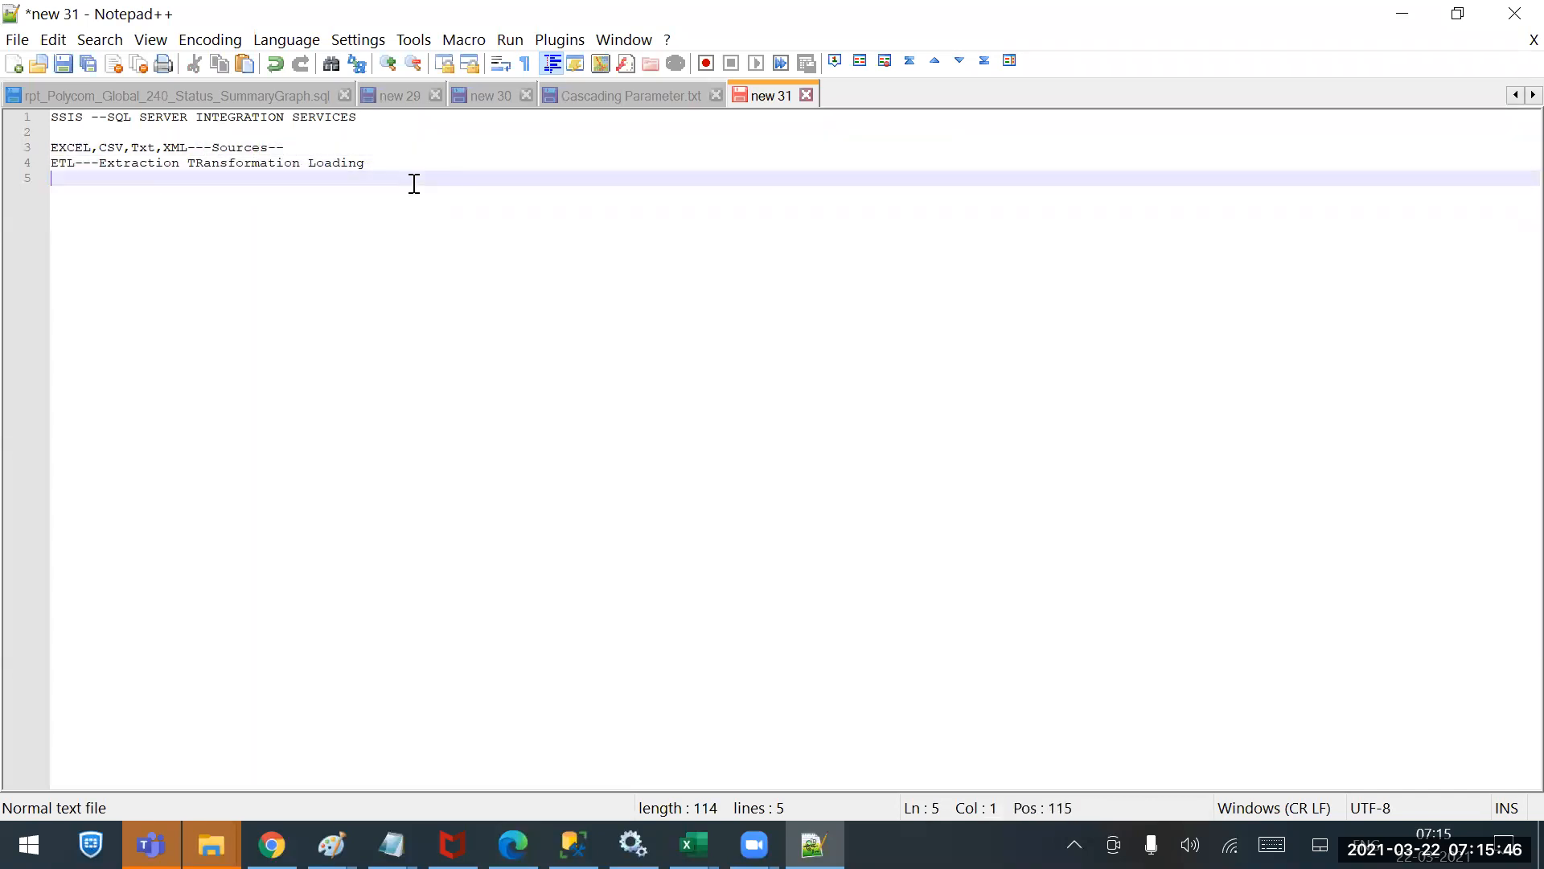
click(187, 148)
text(,)
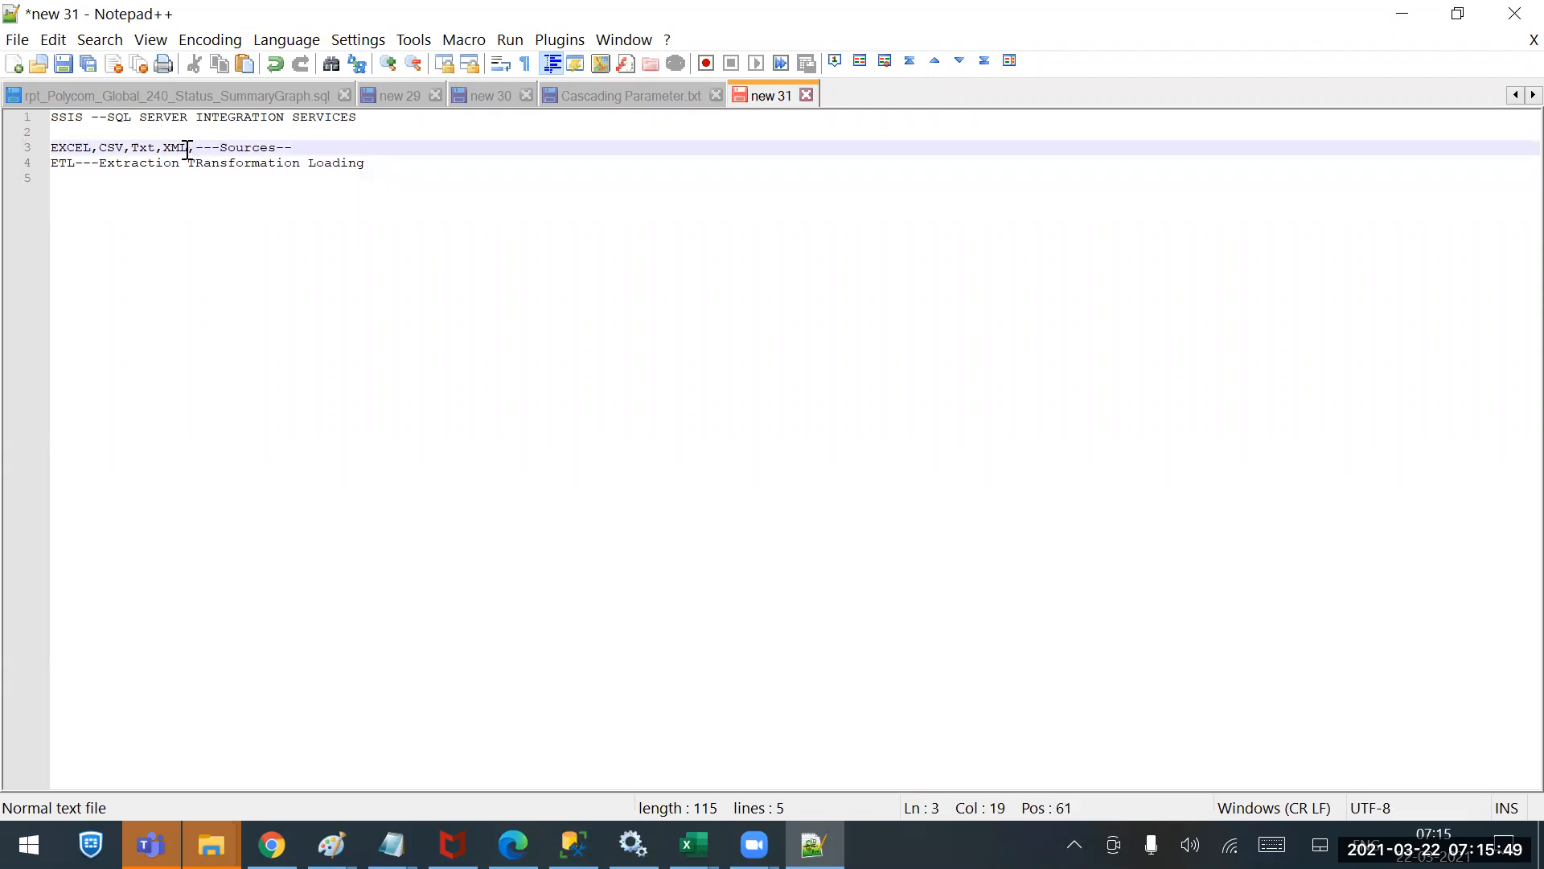
text(Other Databases Oracle)
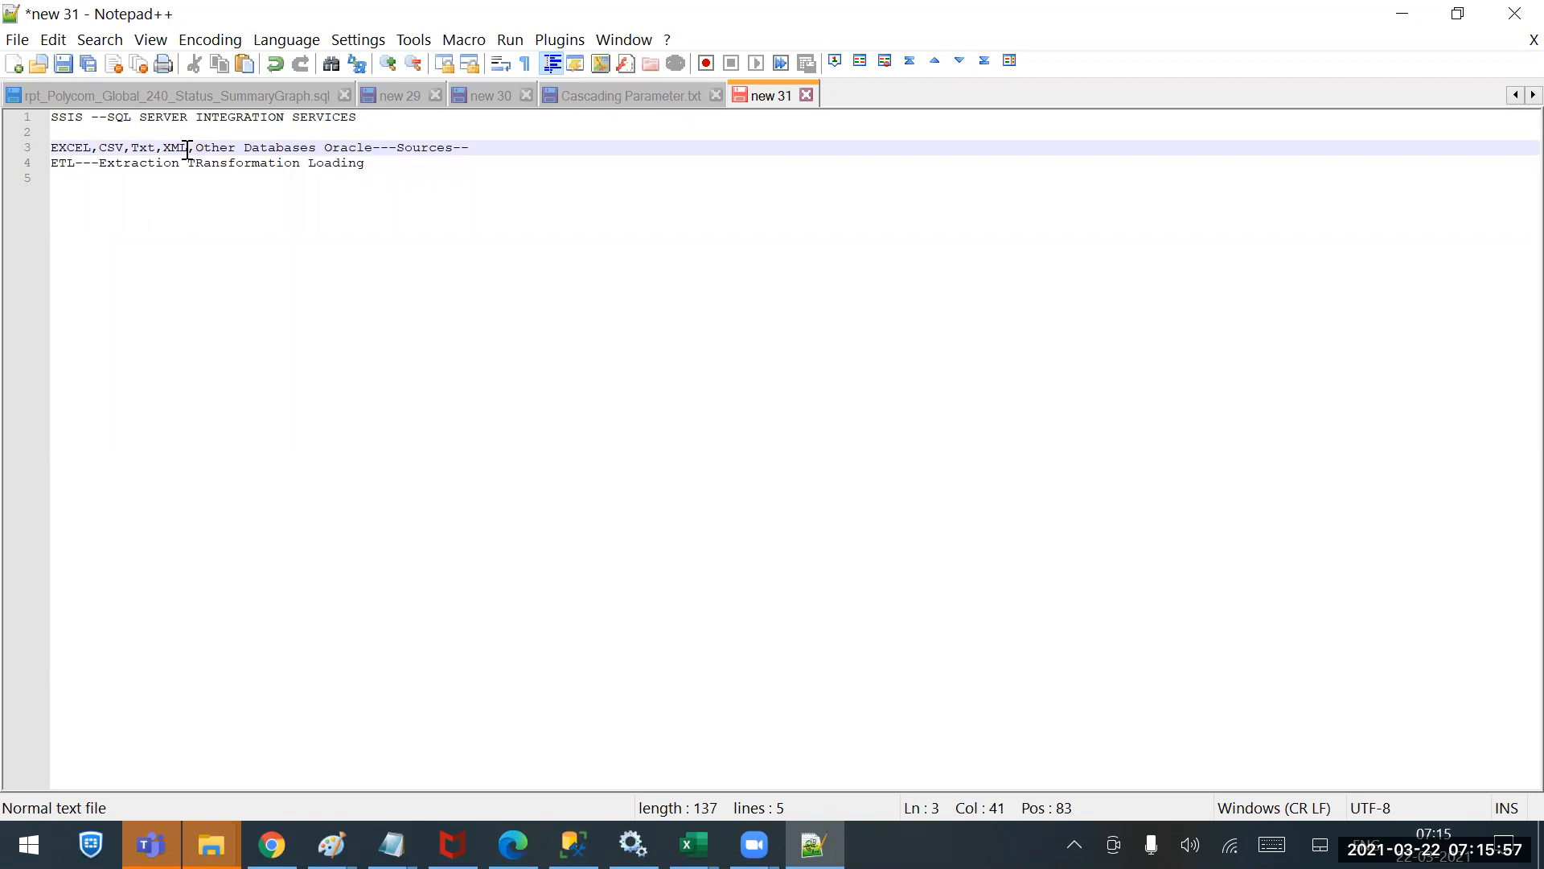
text(,SQL)
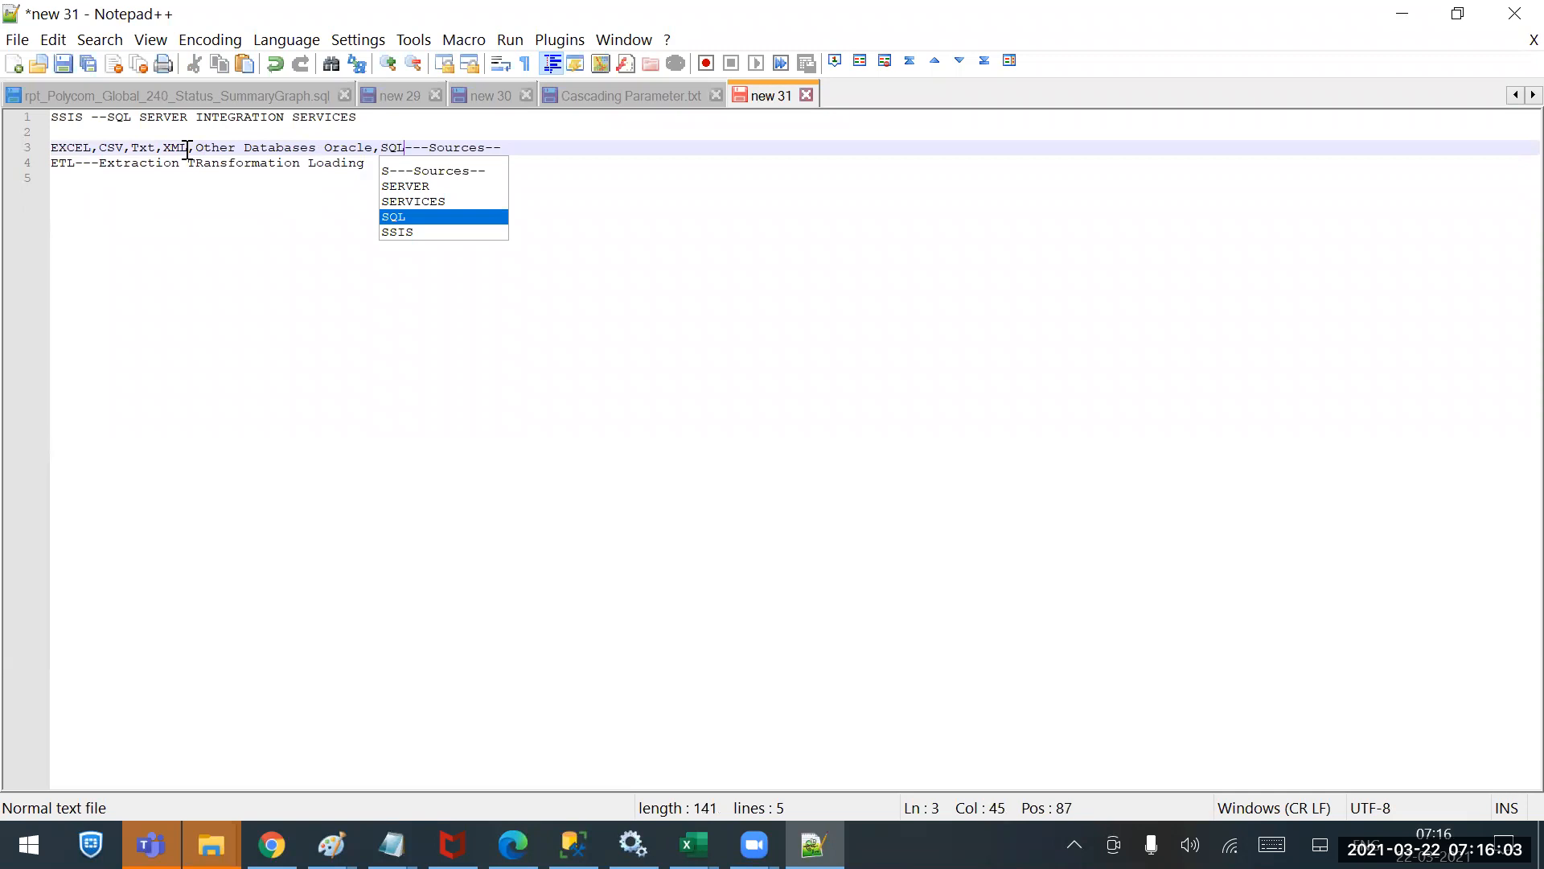
Write "SQL SERVER--Destination" on the empty line 5 below the ETL line.
click(266, 265)
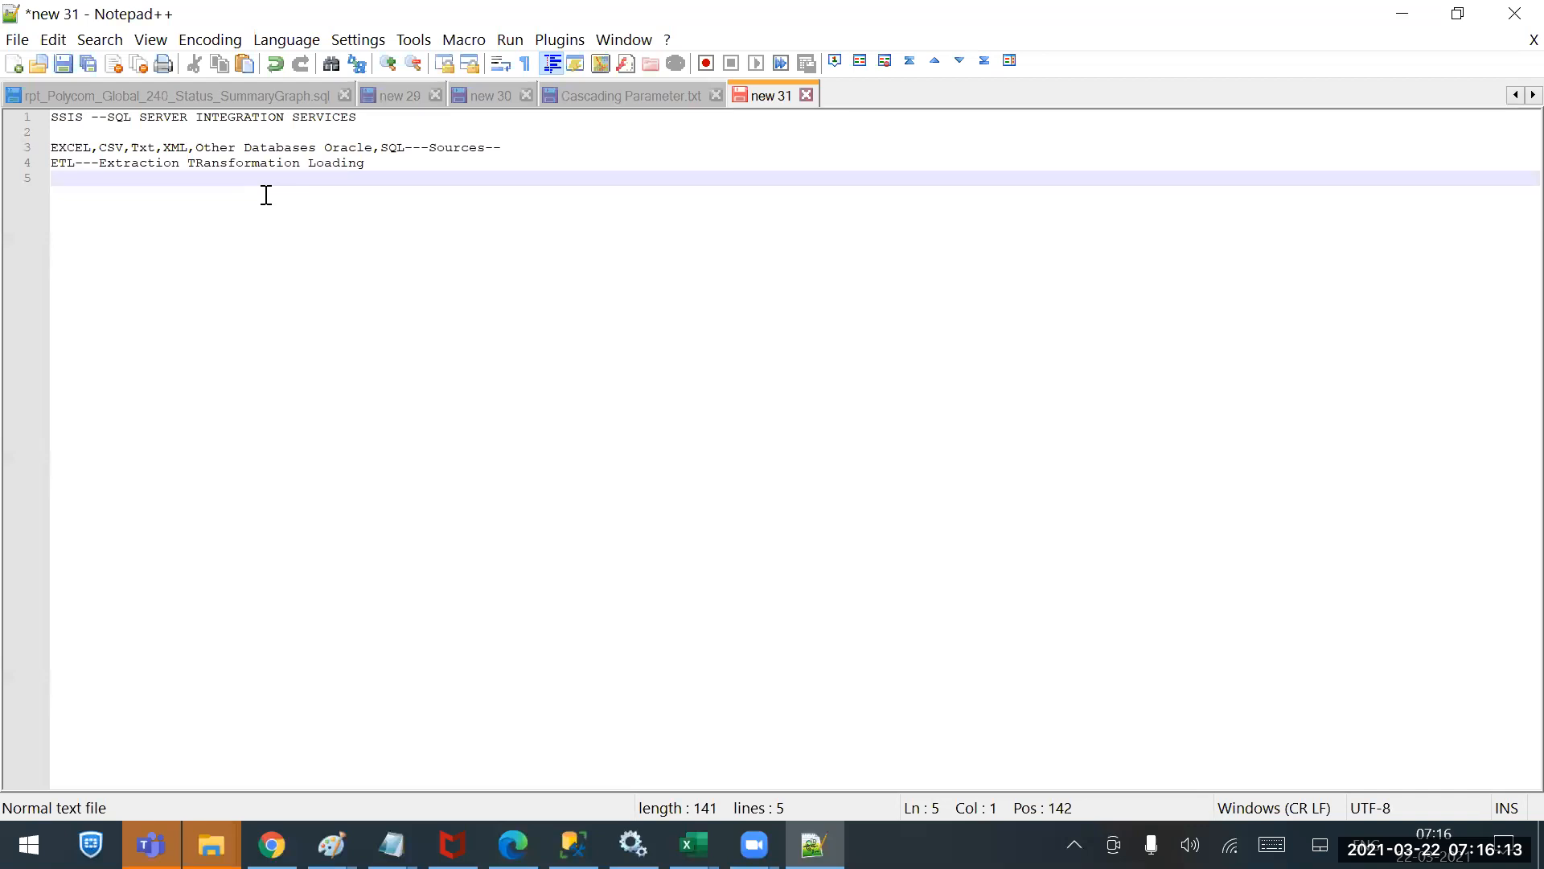
text(S)
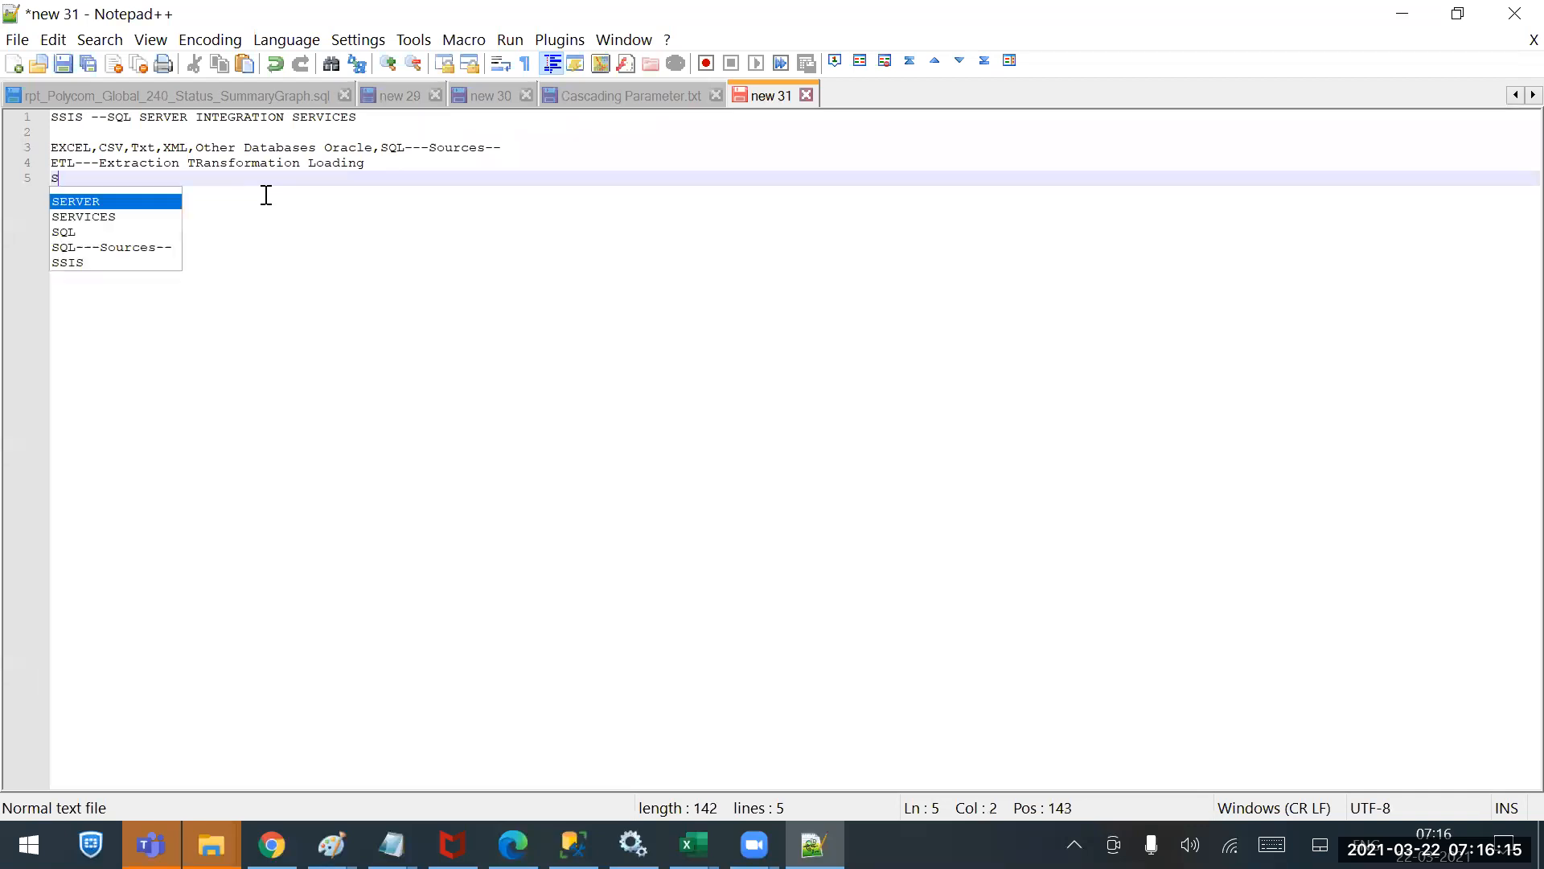
text(QL SE)
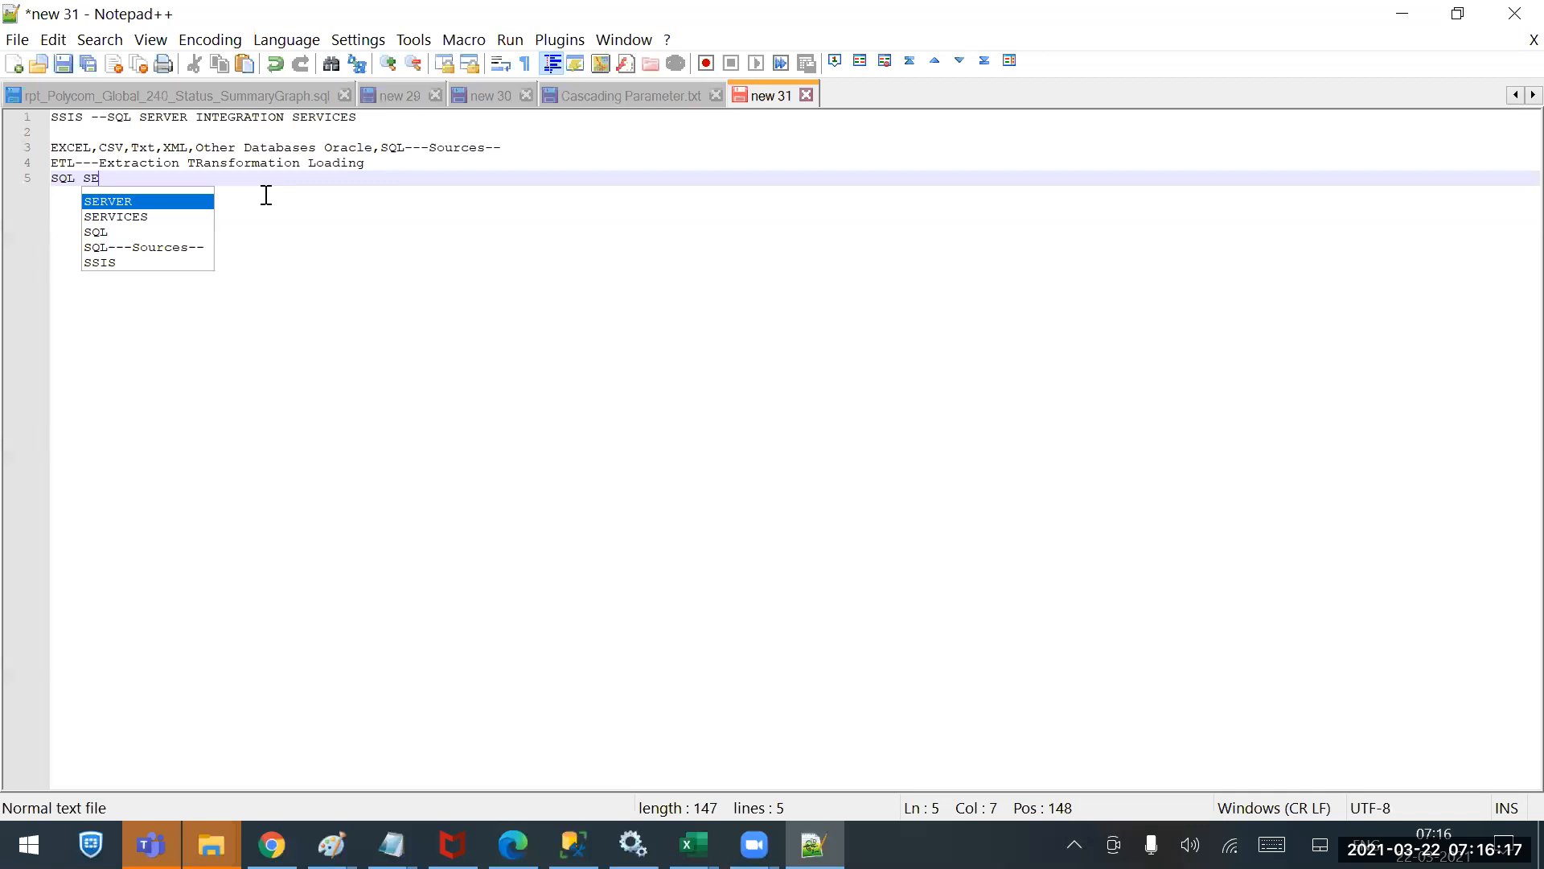
text(RVER--De)
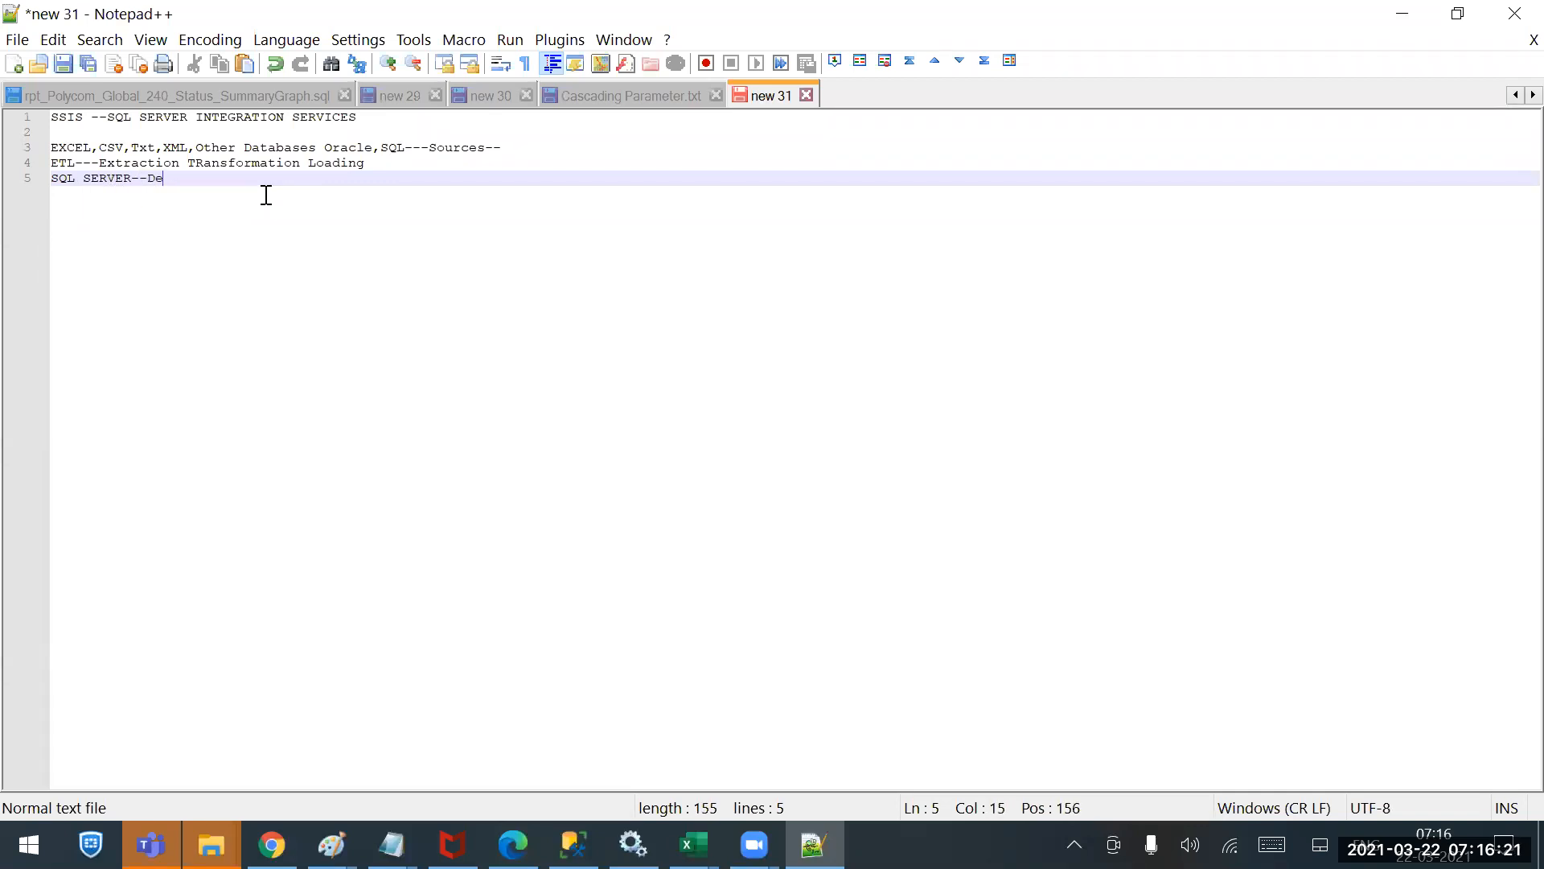
text(stination)
drag(142, 143, 364, 164)
click(98, 166)
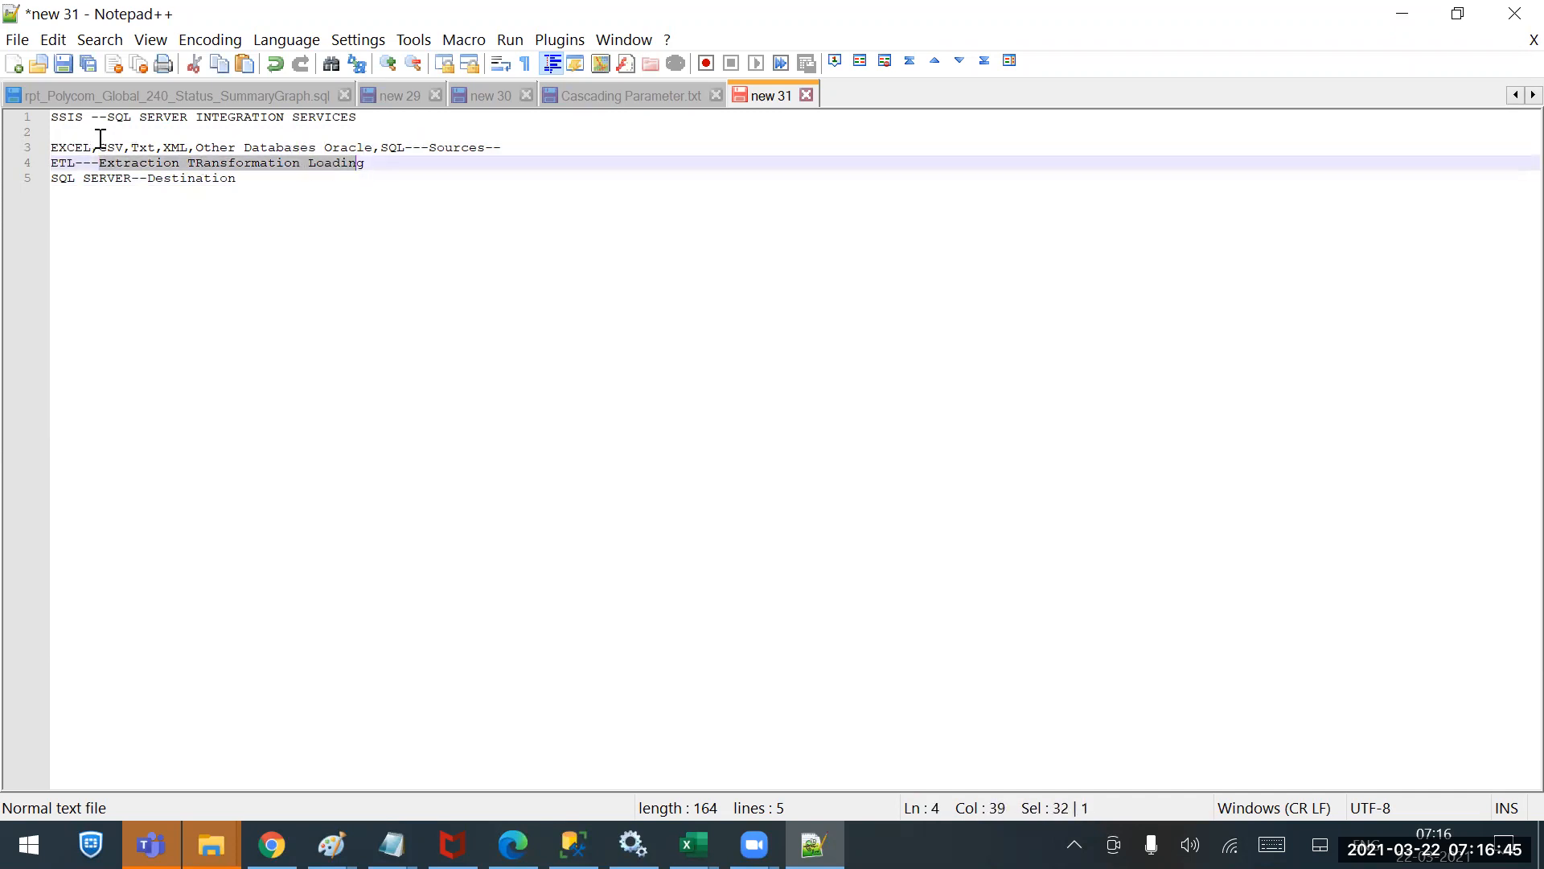
drag(77, 180, 131, 179)
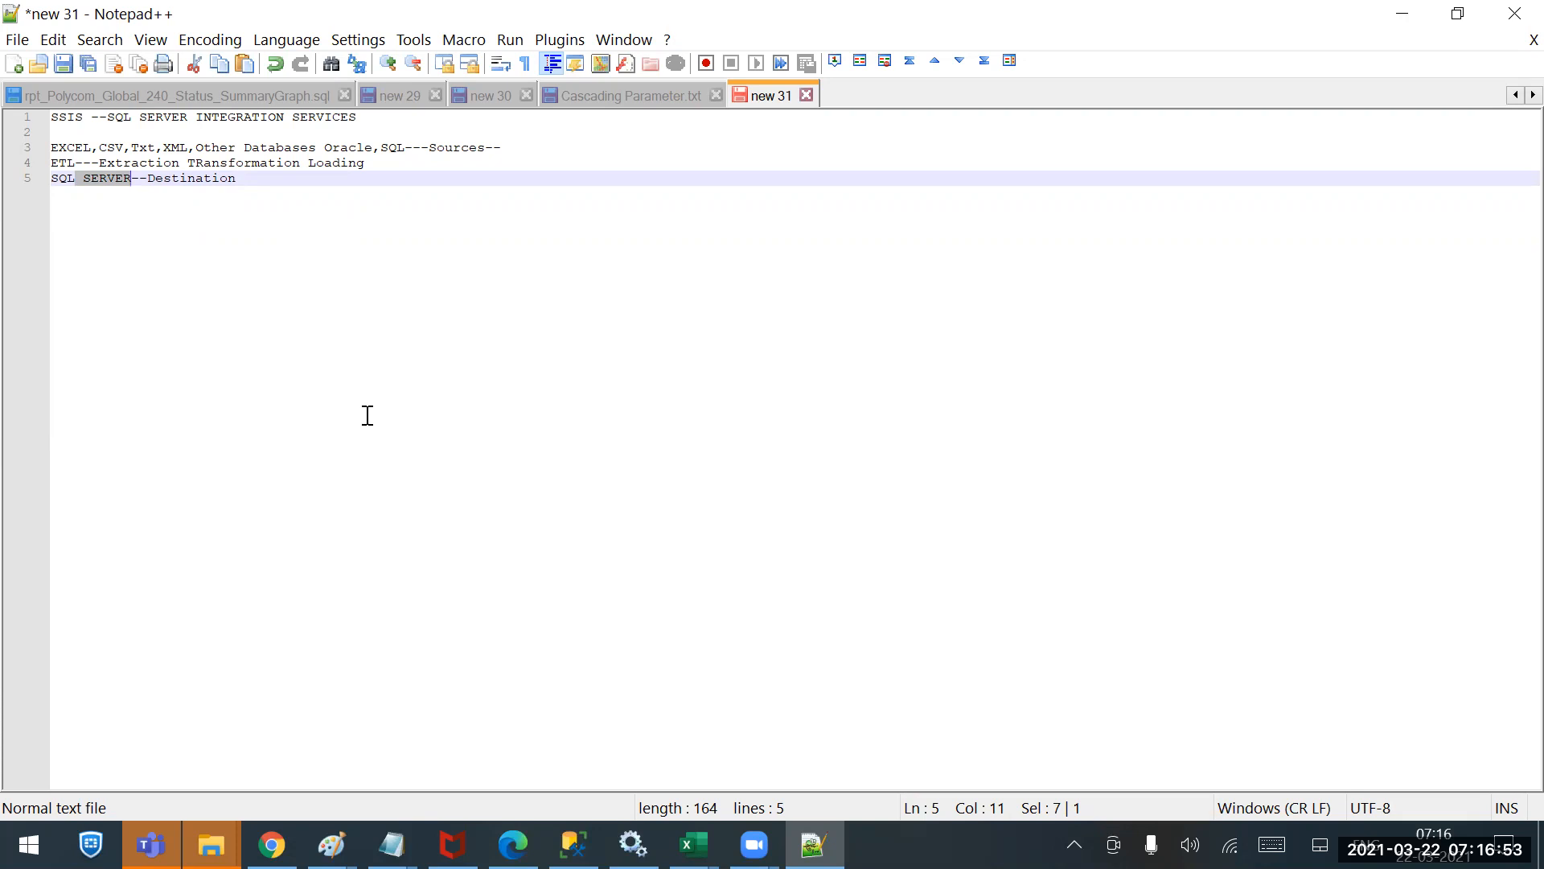
click(134, 194)
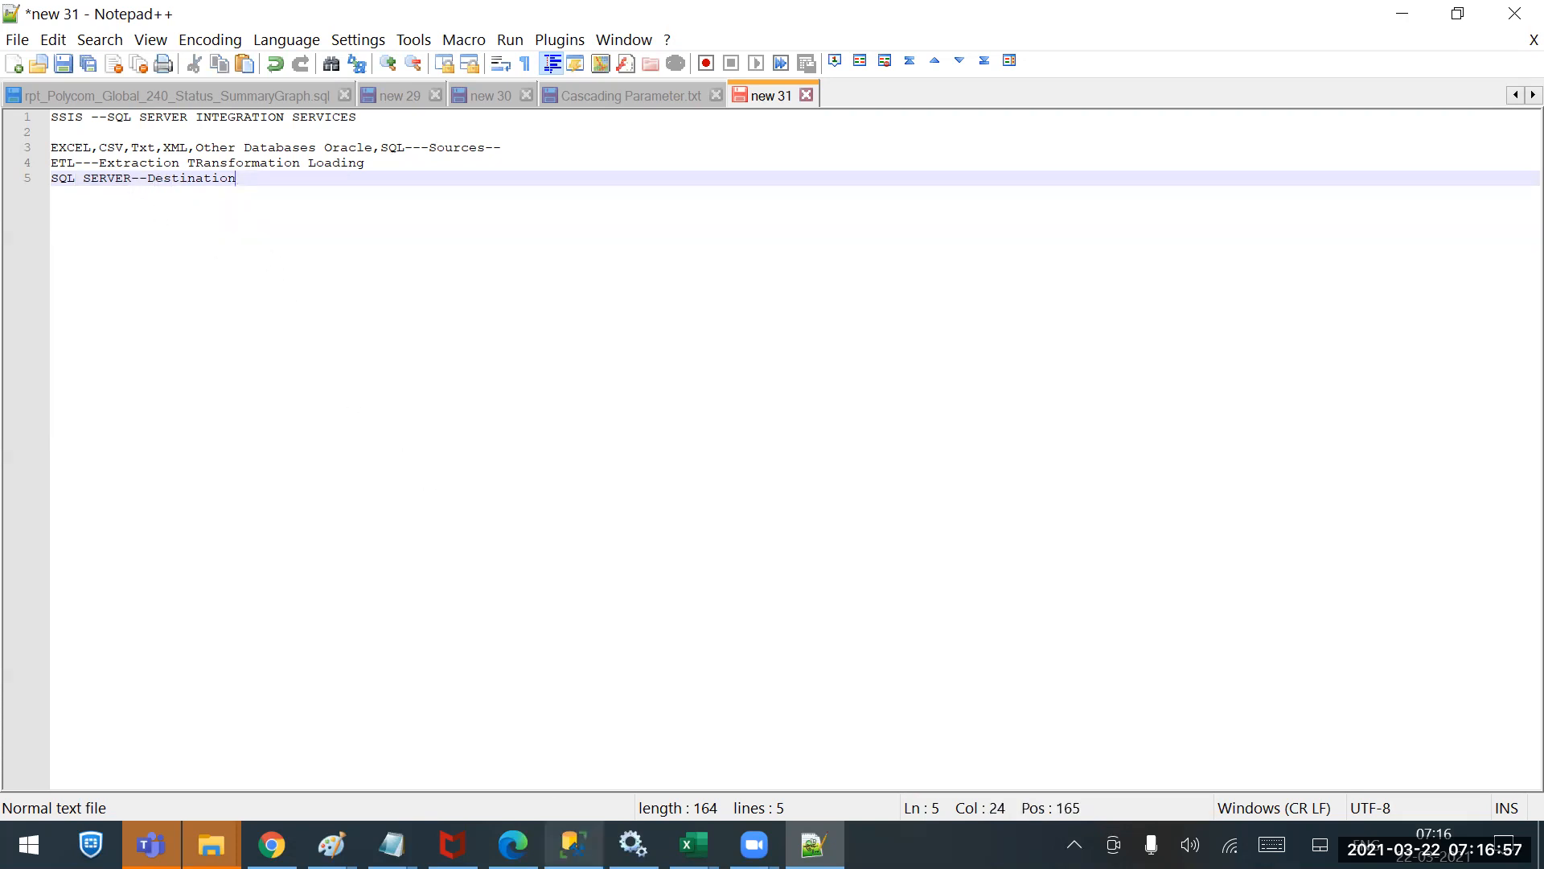
Switch to SQL Server Management Studio and collapse the Tables folder and the ReportServerTempDB database.
click(573, 845)
click(492, 385)
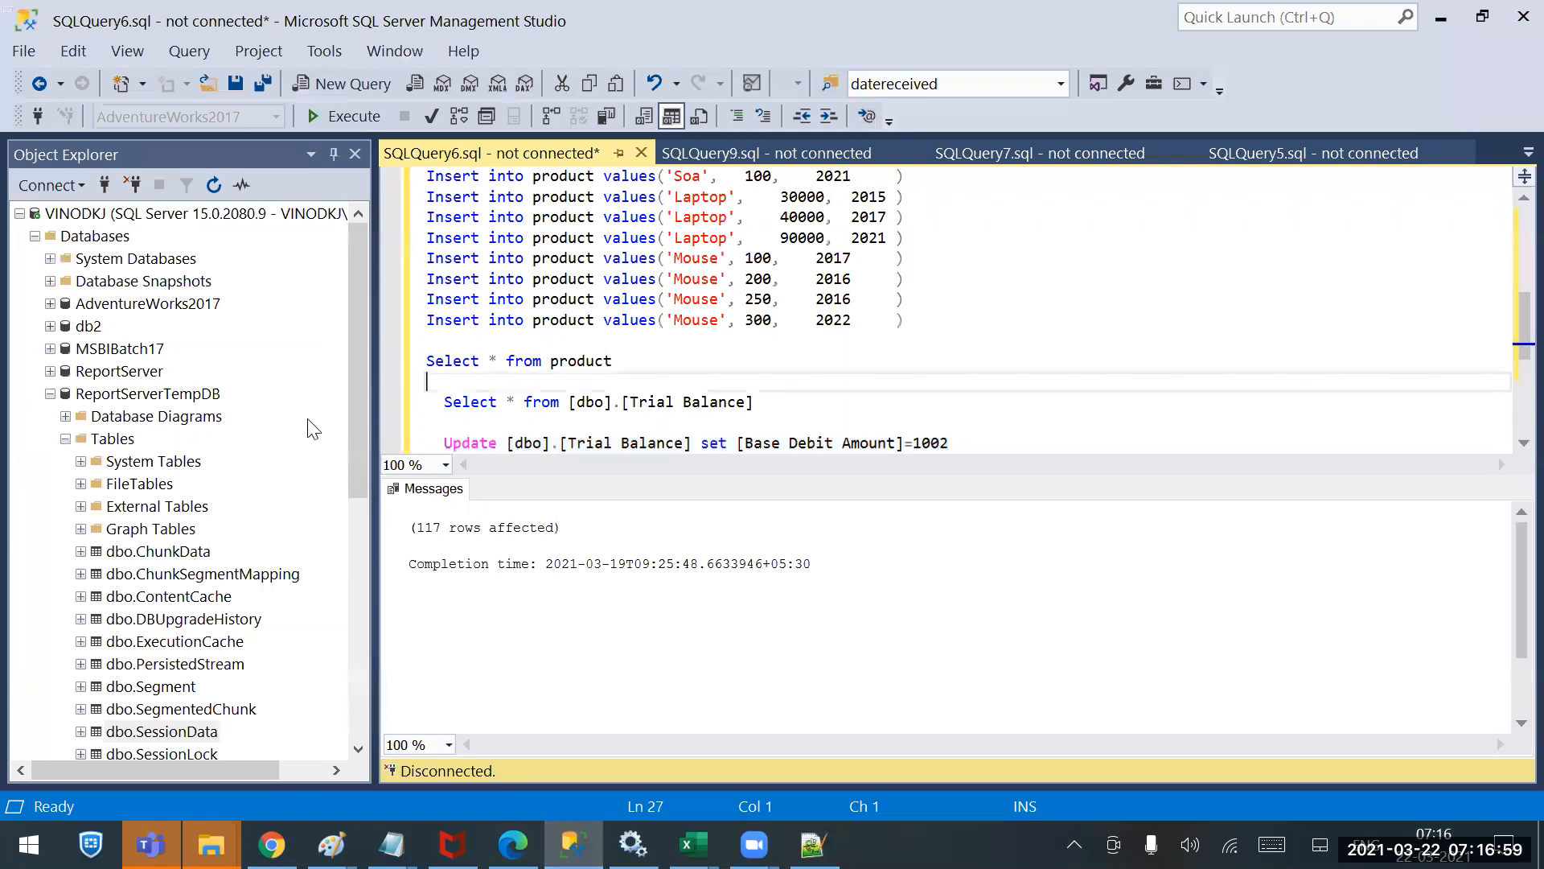
click(74, 437)
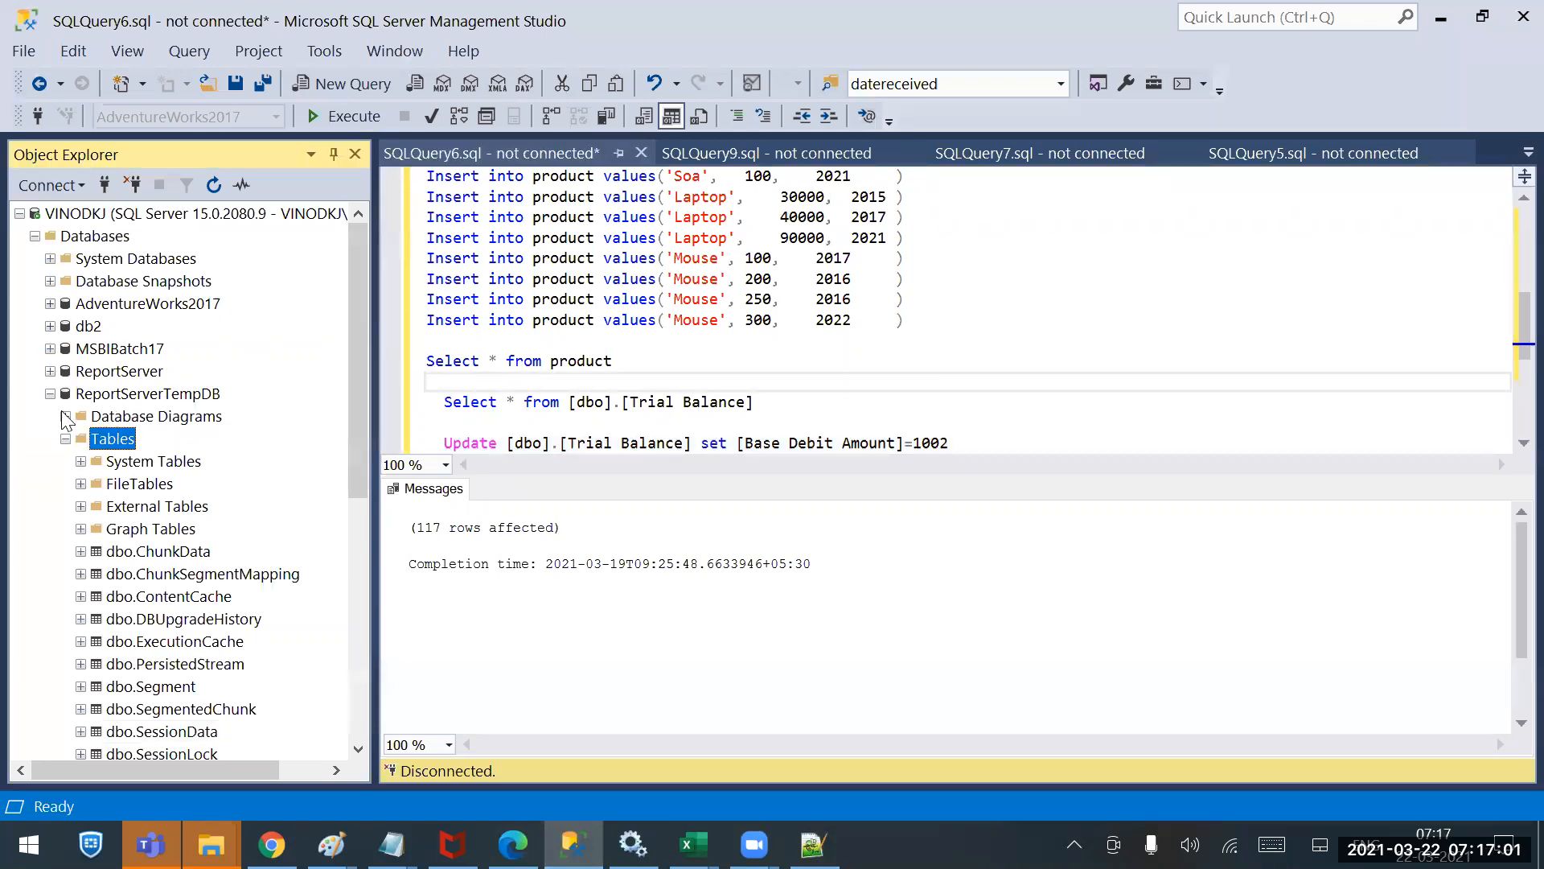
click(65, 438)
click(50, 394)
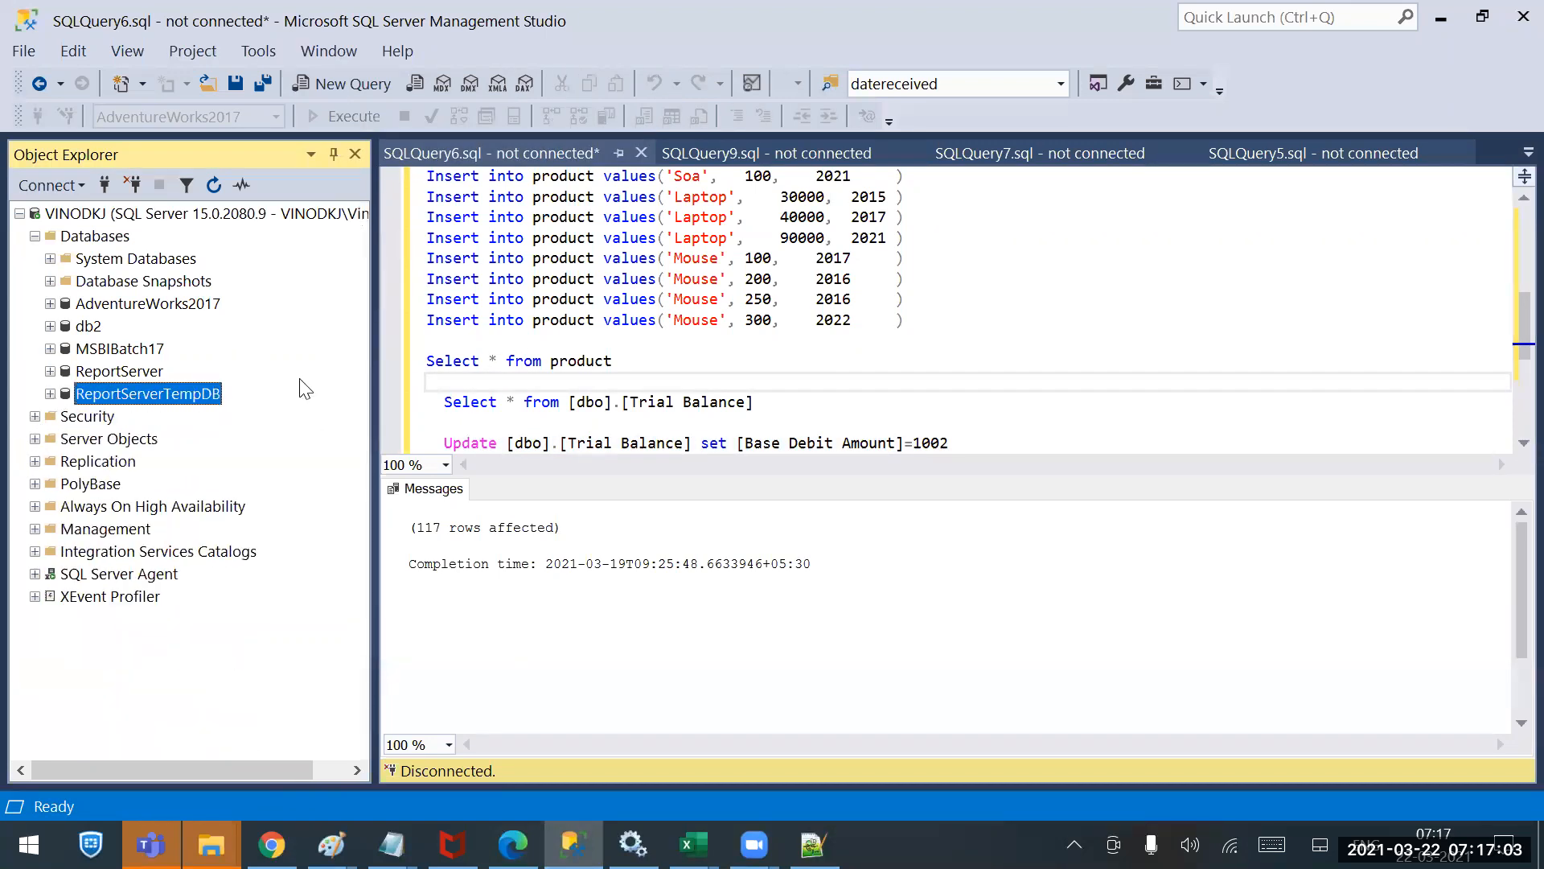
Highlight the block of product insert statements in SQLQuery6.sql to examine how the rows are entered.
click(816, 317)
click(945, 325)
drag(945, 325, 400, 183)
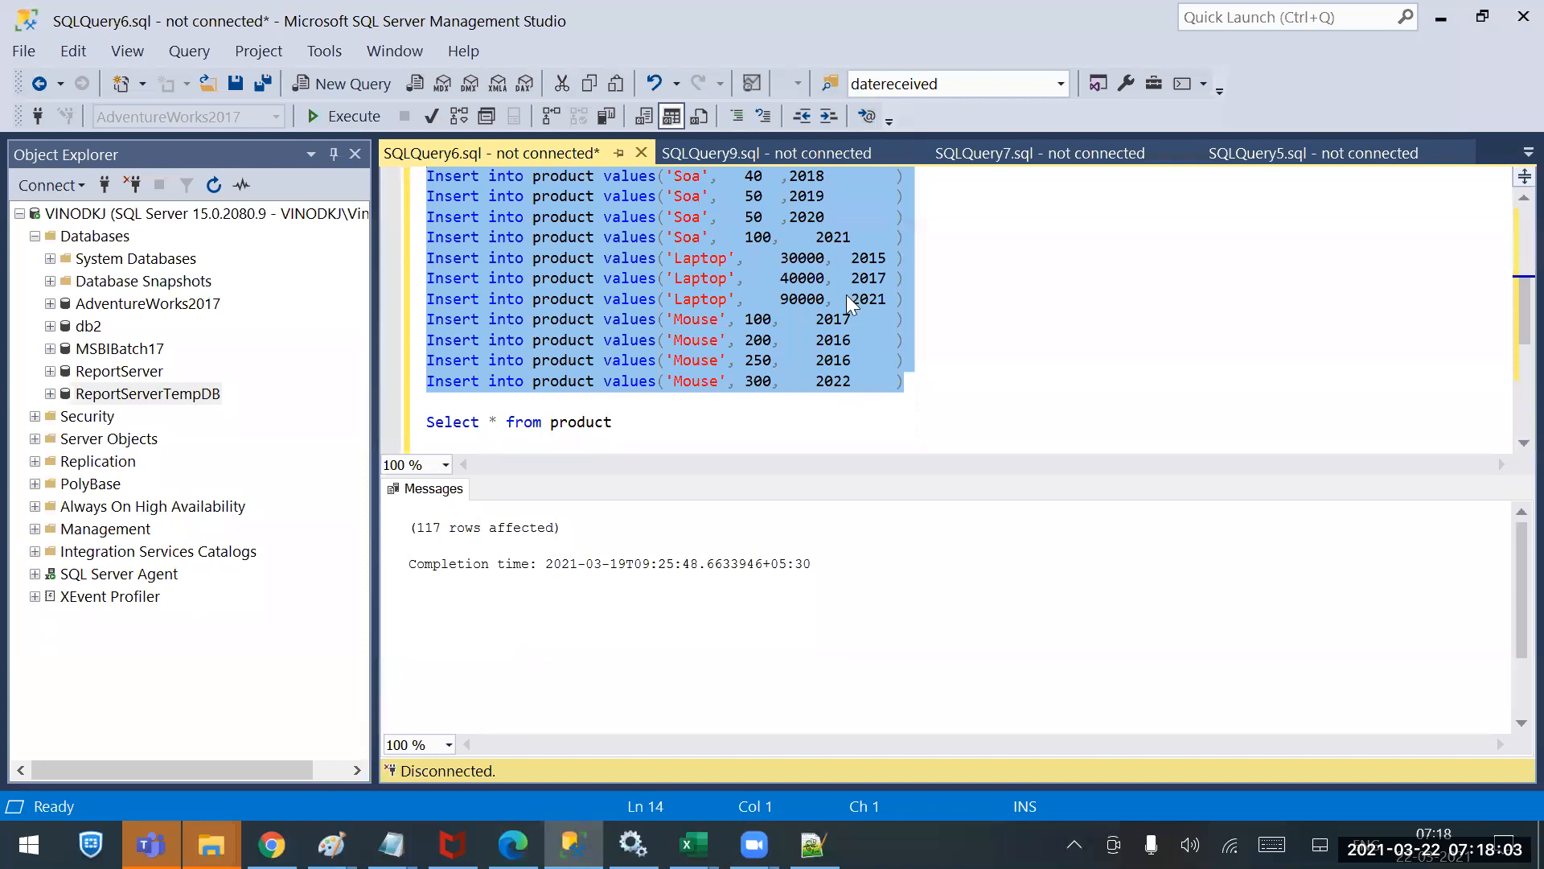
drag(914, 379, 400, 172)
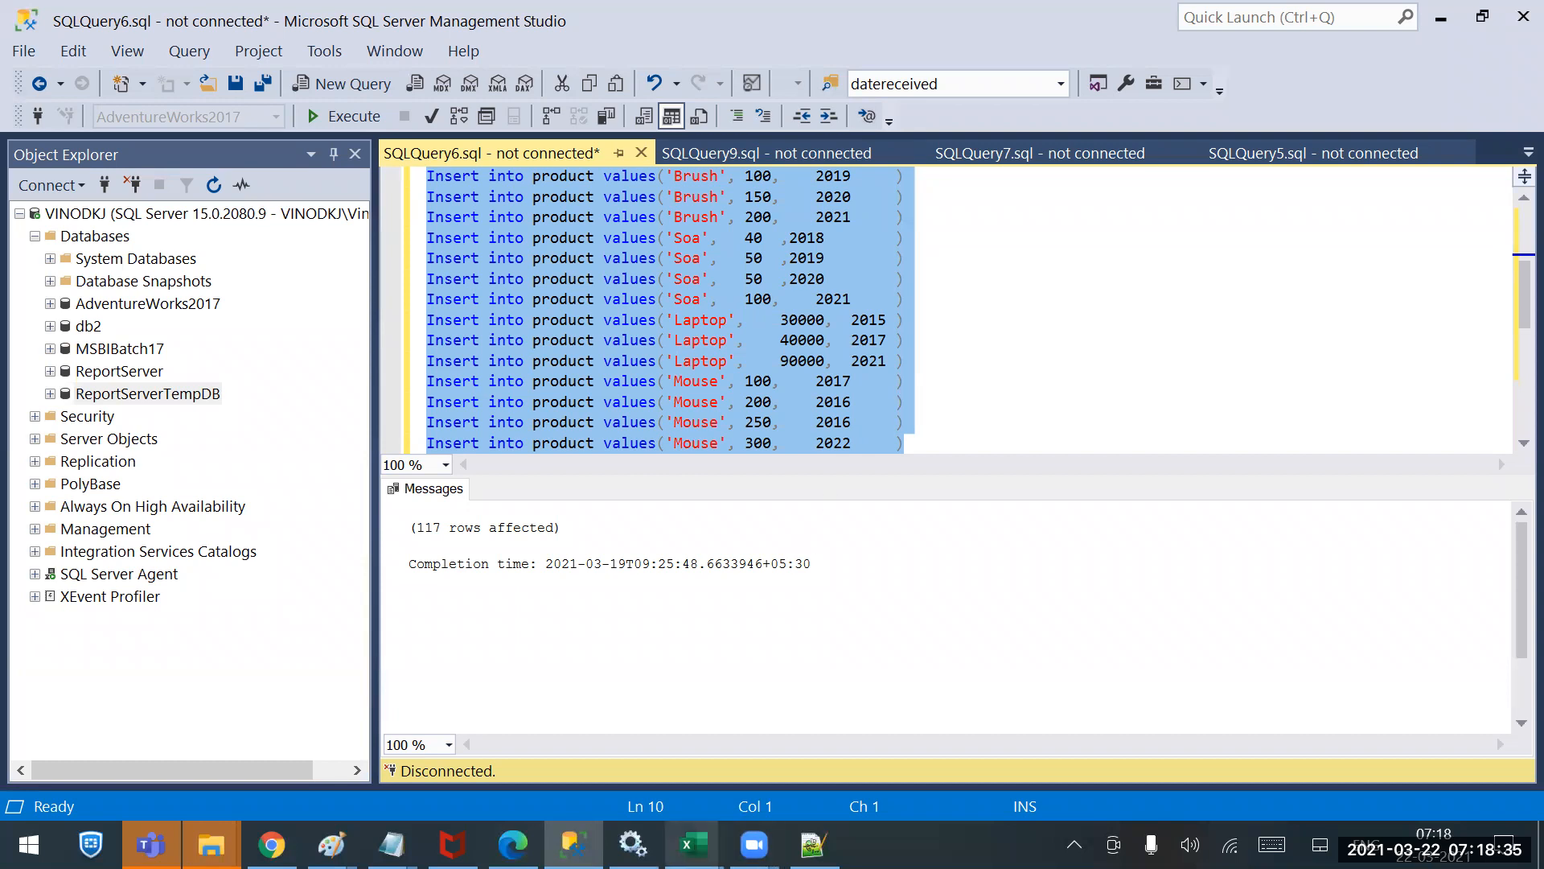
Switch back to Notepad++ and add five new lines after the "SQL SERVER--Destination" line.
click(692, 844)
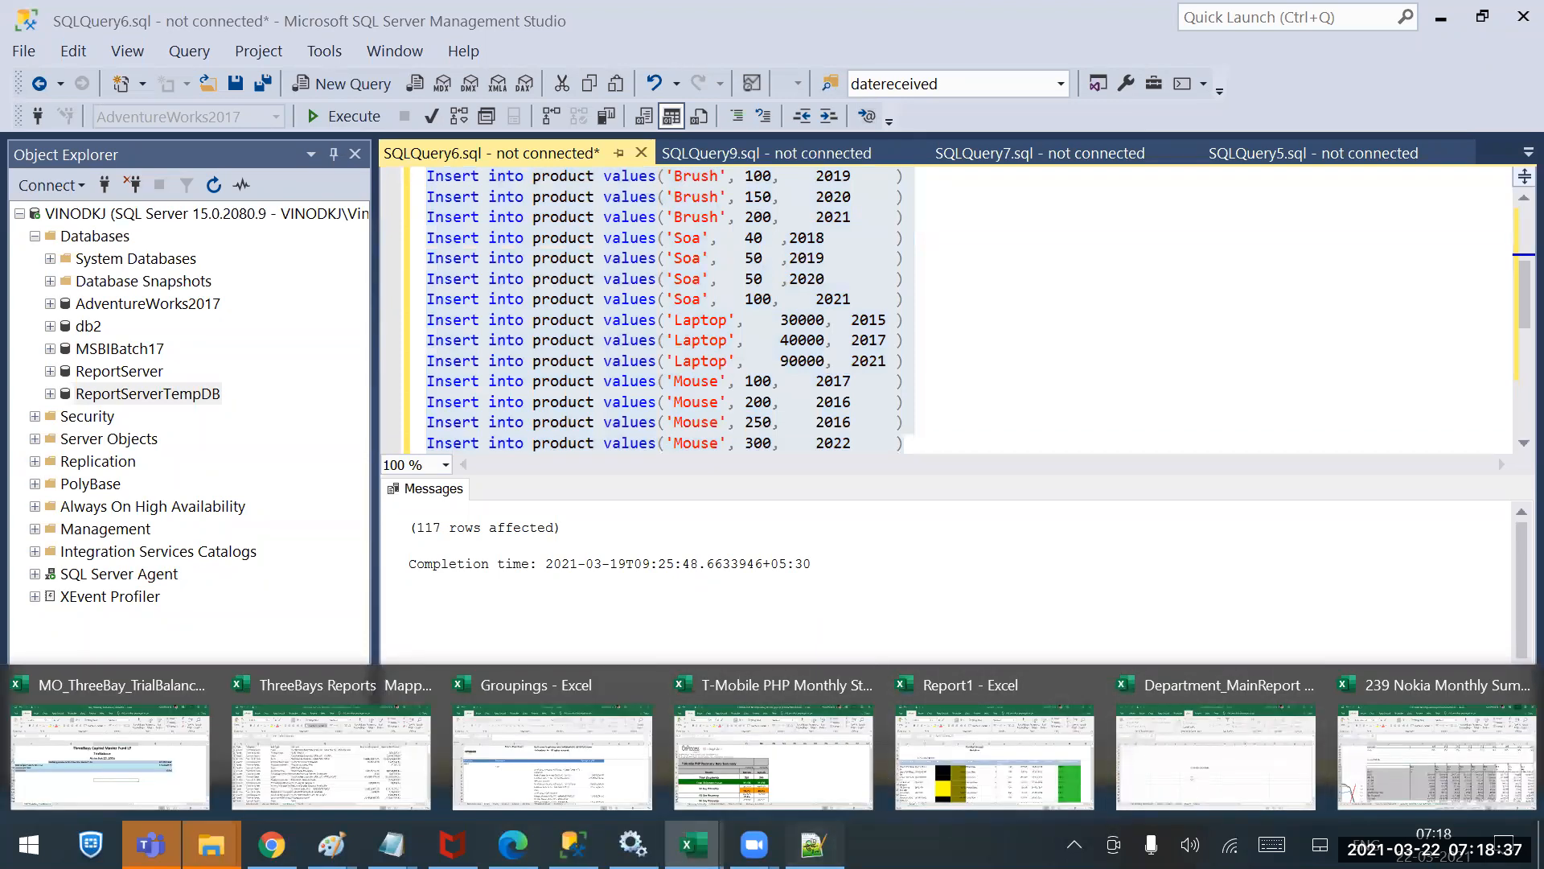
click(813, 845)
key(Return)
key(Return)
key(Return)
key(Return)
key(Return)
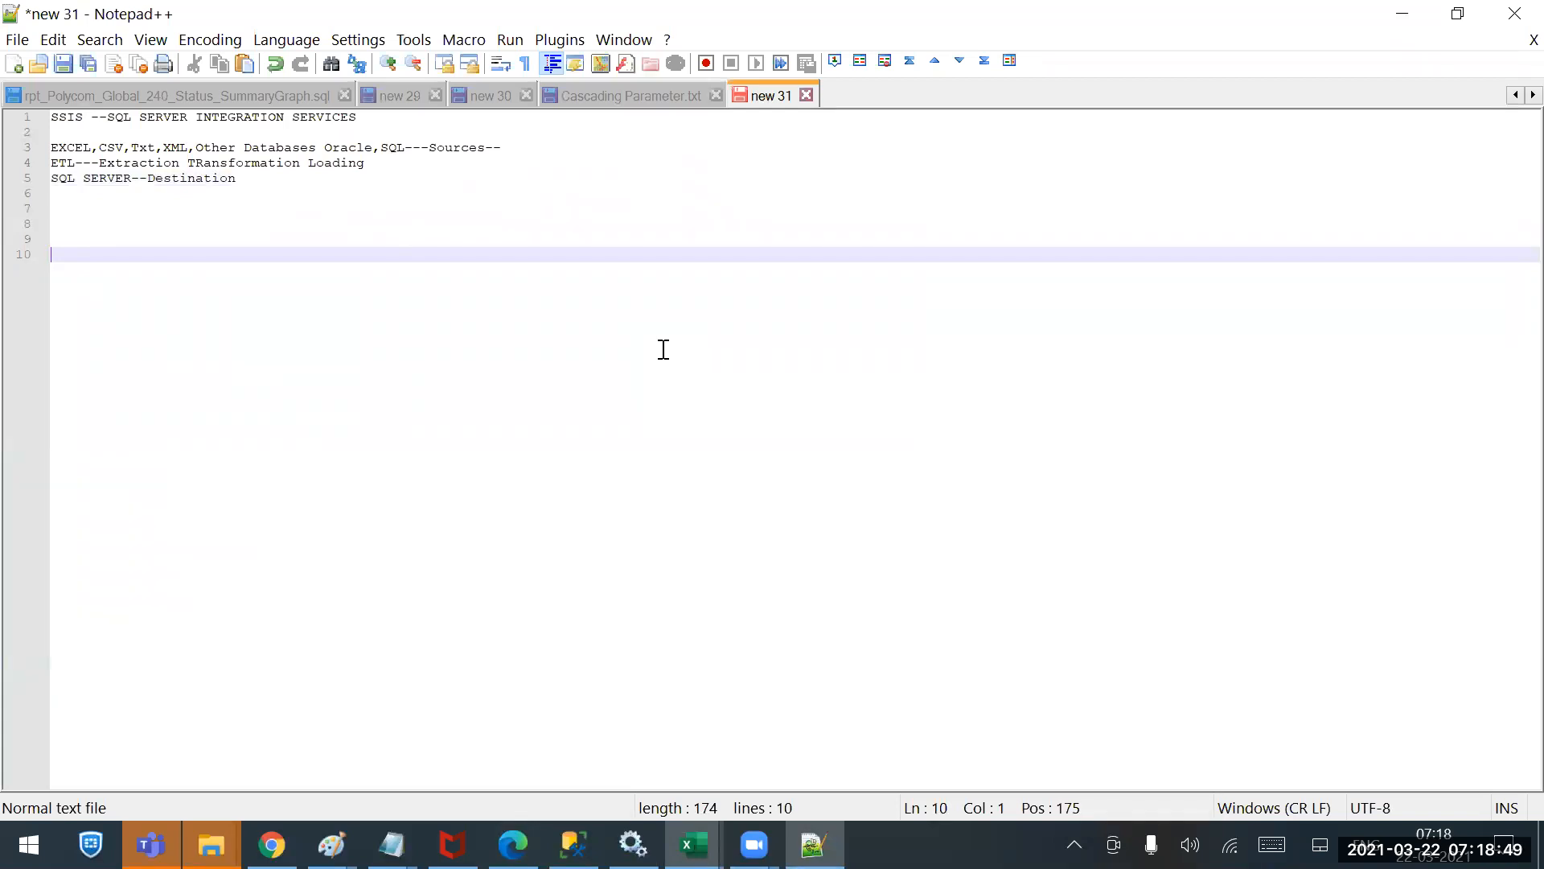
Write the flow "SSIS-----SQL-----SSRS" on line 10.
text(SSIS)
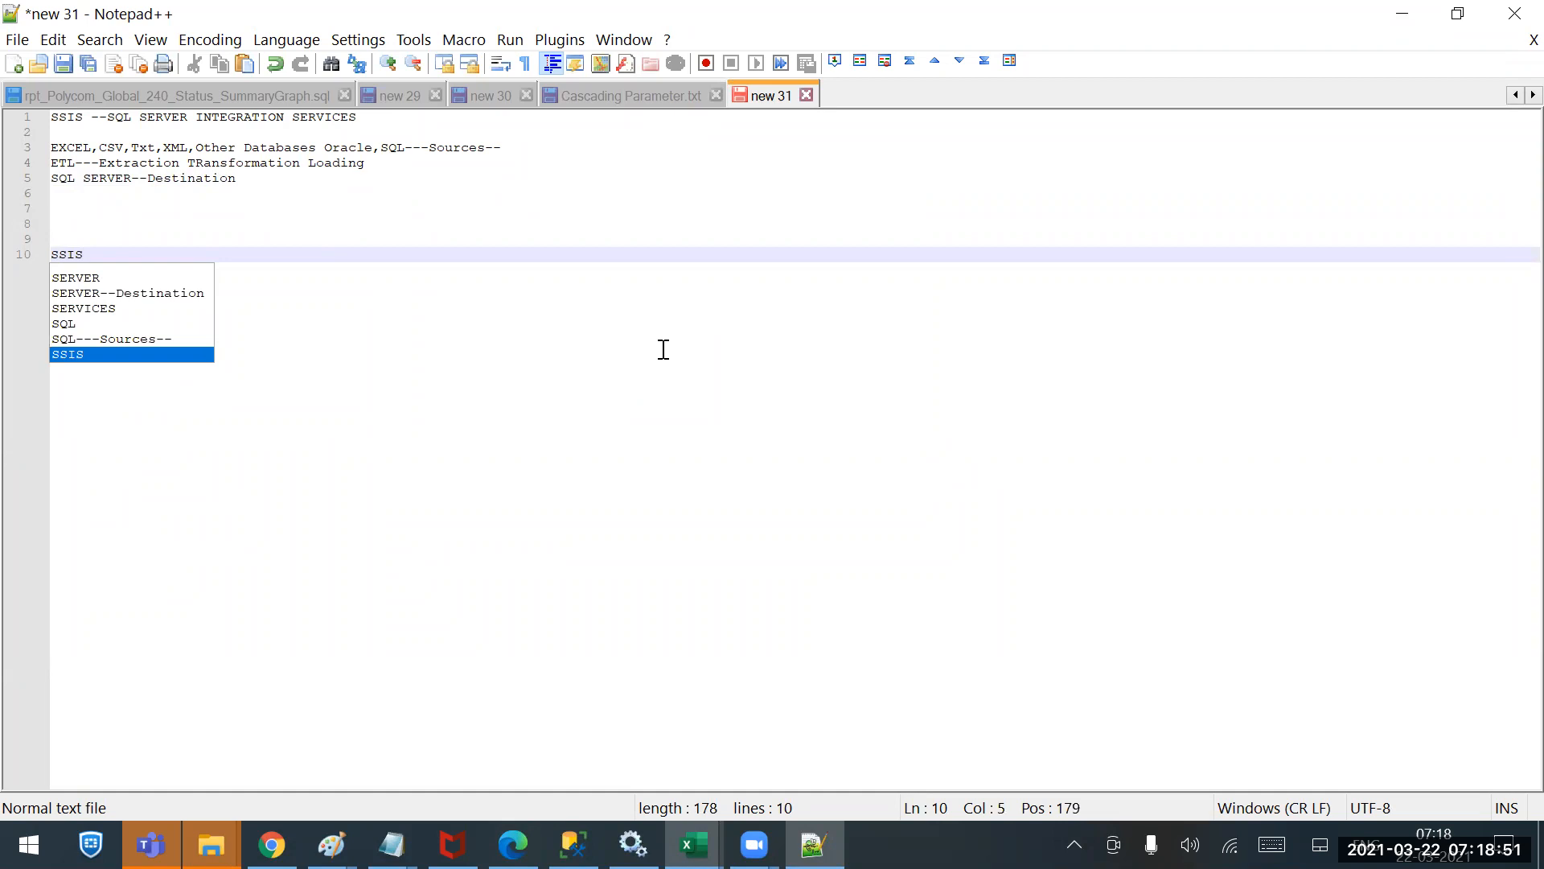
text(-----SQL)
key(BackSpace)
key(BackSpace)
text(QL____SQ)
key(BackSpace)
text(SRS)
key(Left)
key(Left)
key(Left)
key(Left)
key(shift+Left)
key(shift+Left)
key(shift+Left)
key(shift+Left)
text(----)
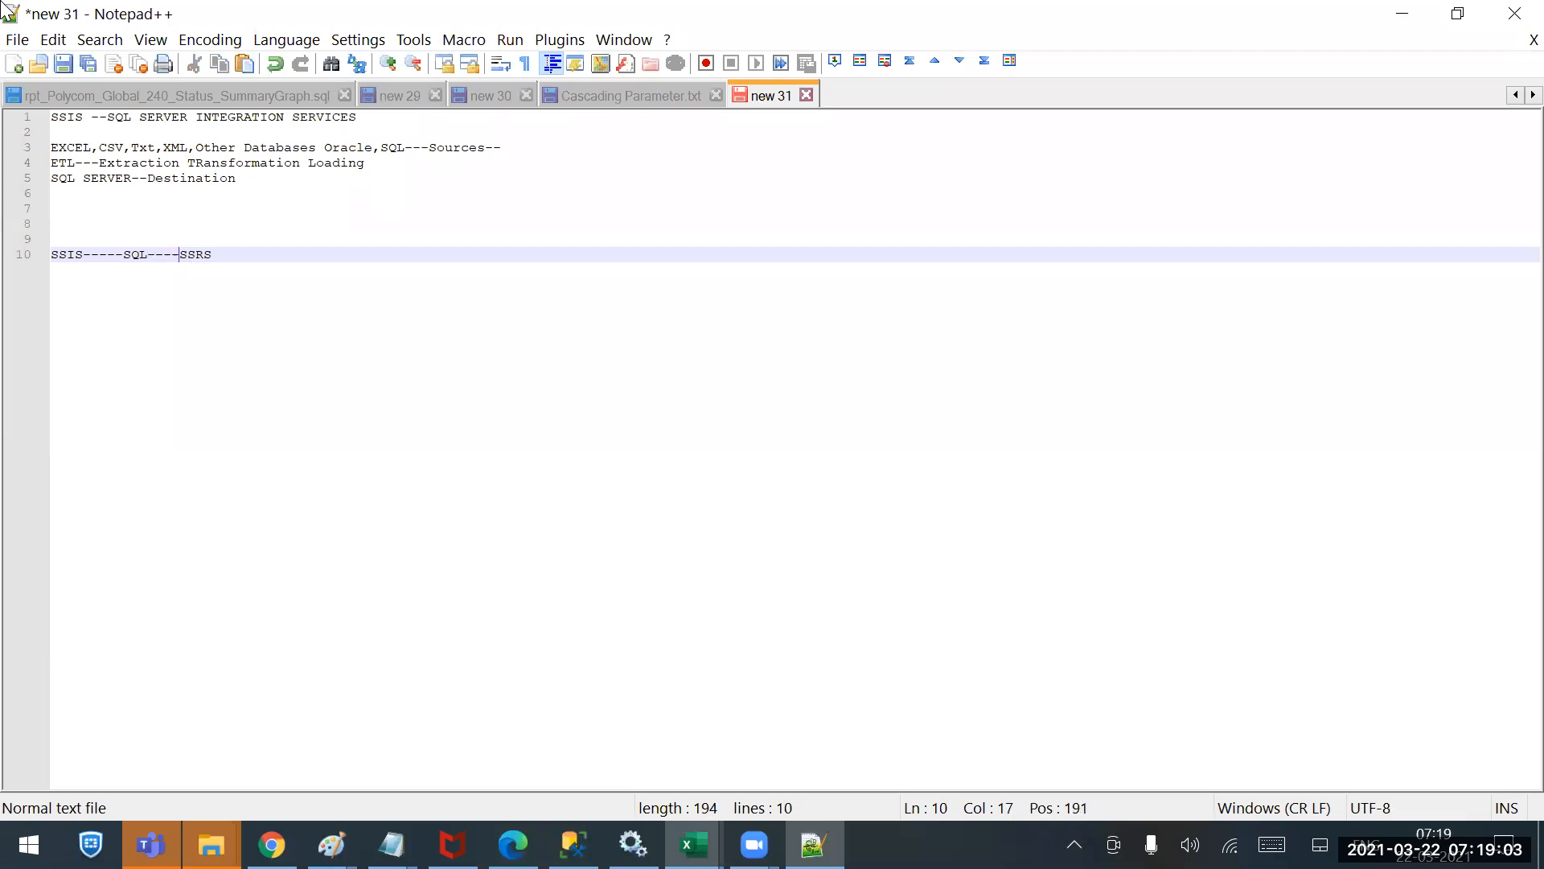
text(-)
key(Left)
key(Left)
key(Left)
key(Left)
key(Left)
key(Left)
key(Left)
key(Right)
key(Right)
key(Right)
key(Right)
key(Right)
key(Right)
key(Right)
key(Right)
key(Right)
key(Left)
key(Left)
key(Left)
key(Left)
key(Left)
key(Left)
key(Left)
key(Left)
key(Left)
key(Left)
key(Home)
key(Up)
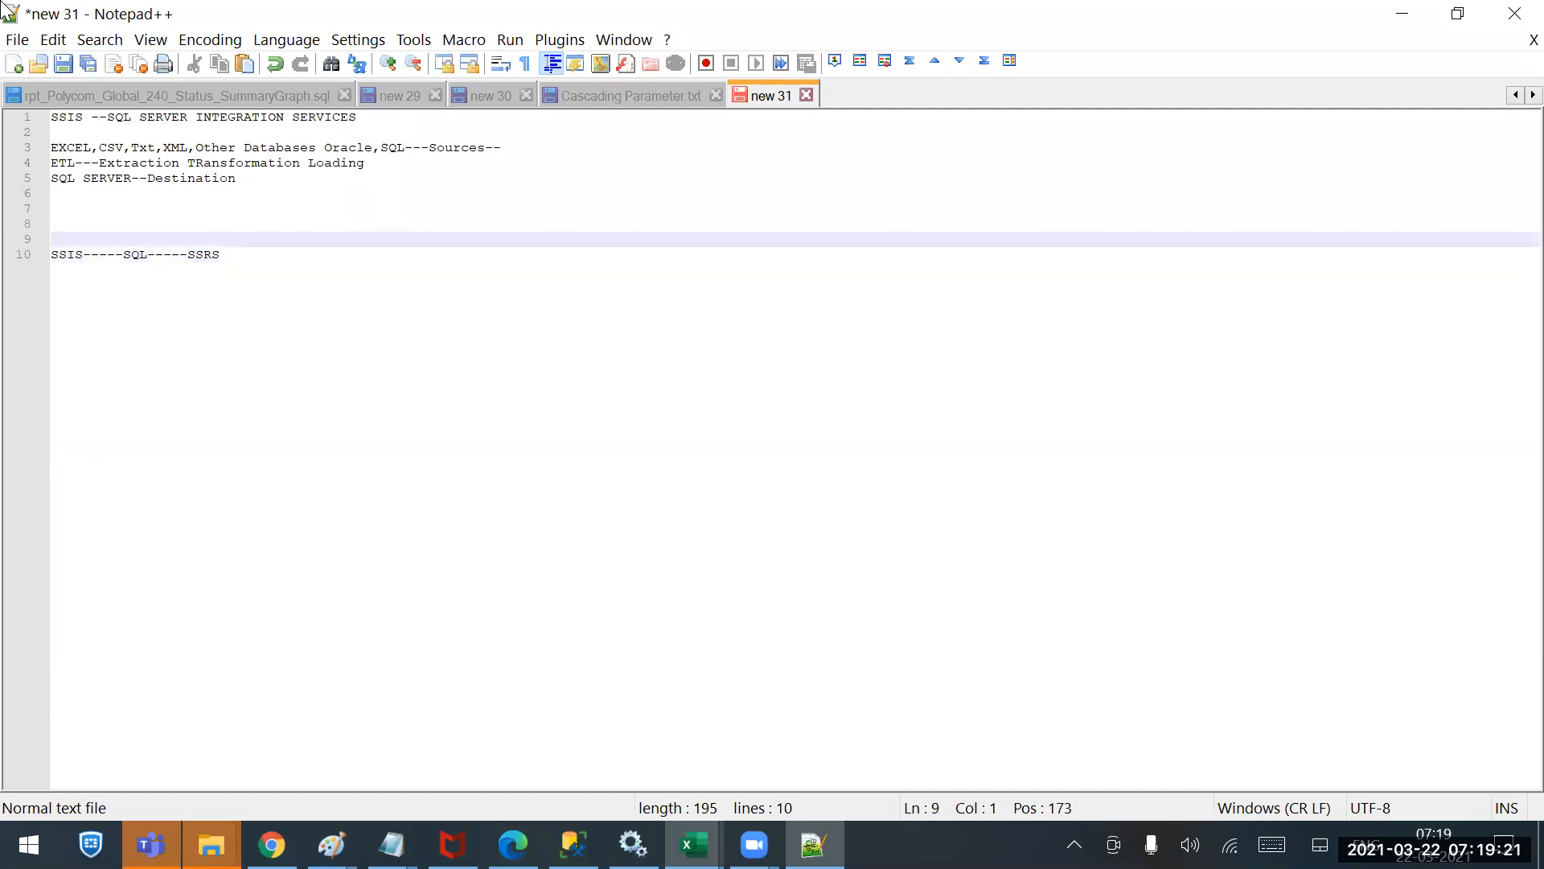
Leave a blank line after the "SSIS-----SQL-----SSRS" line and write "EXCEL-----DB------" on line 12.
key(Down)
key(Right)
key(Right)
key(Right)
key(Right)
key(Right)
key(Right)
key(Right)
key(Right)
key(Right)
key(Right)
key(Right)
key(Right)
key(Right)
key(Right)
key(Right)
key(Right)
key(Right)
key(Right)
key(Right)
key(Right)
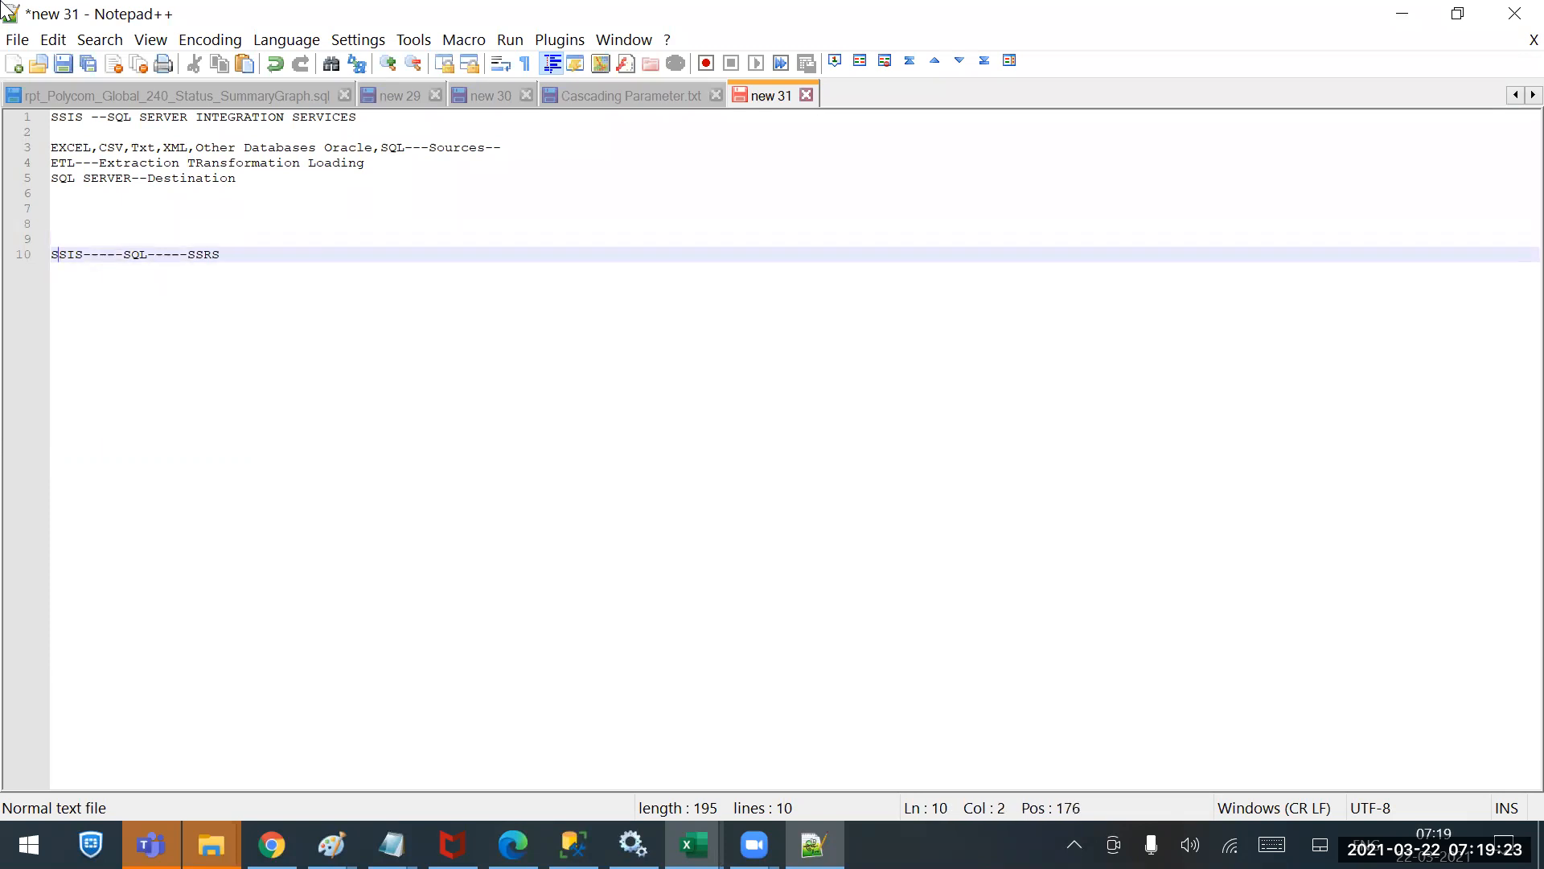
key(Return)
key(Return)
text(EXCEL-)
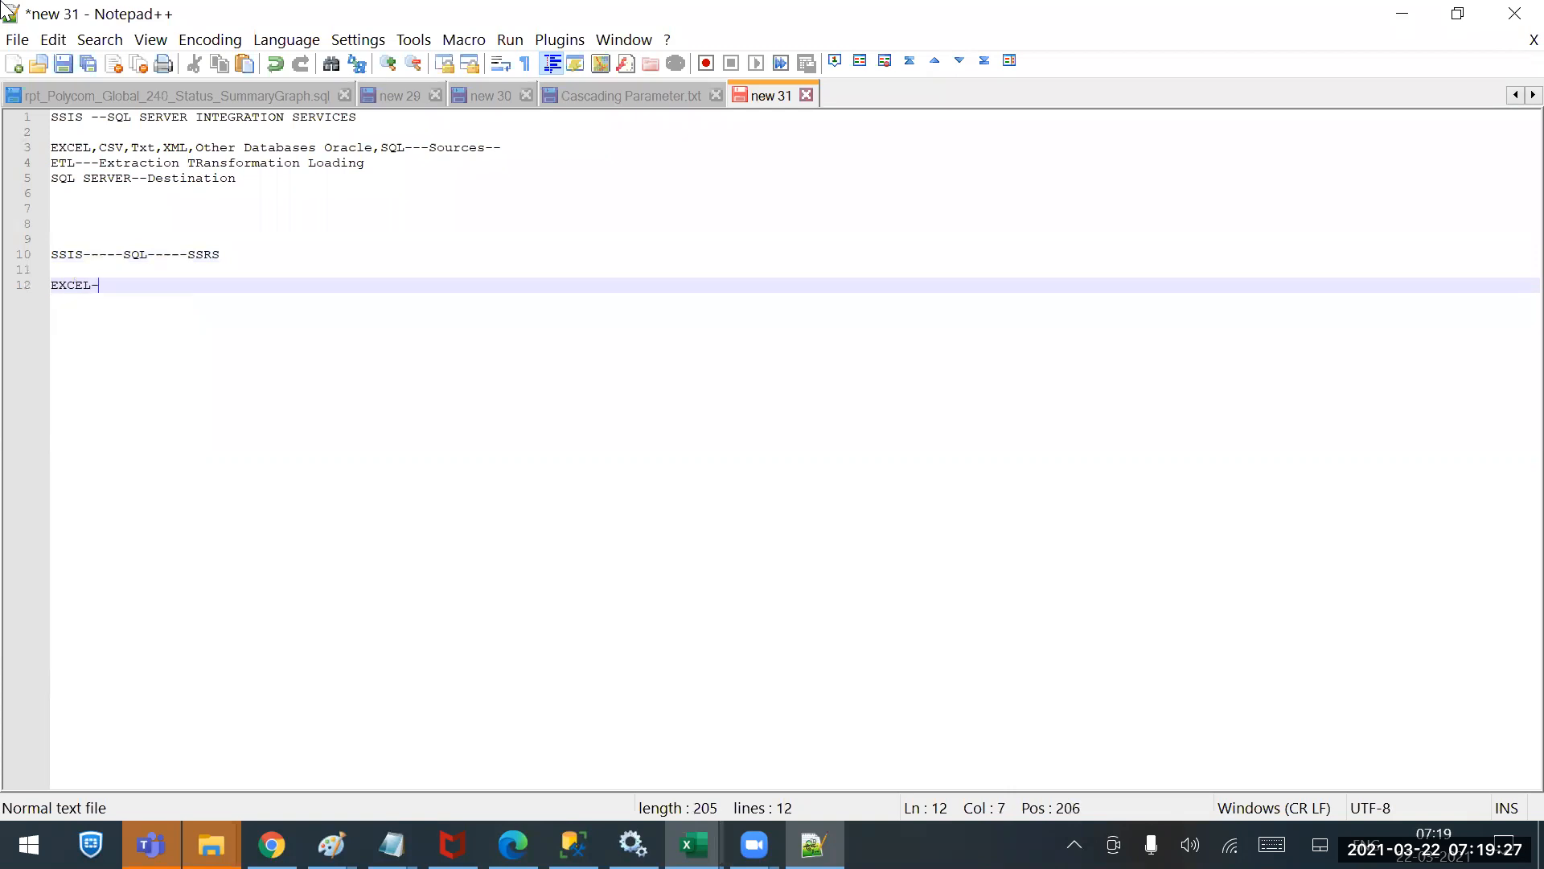
text(----DB------)
key(Left)
key(Left)
key(Left)
key(Left)
key(Left)
key(Left)
key(Left)
key(Left)
key(Left)
key(Left)
key(Right)
key(Right)
key(Right)
key(Right)
key(Right)
key(End)
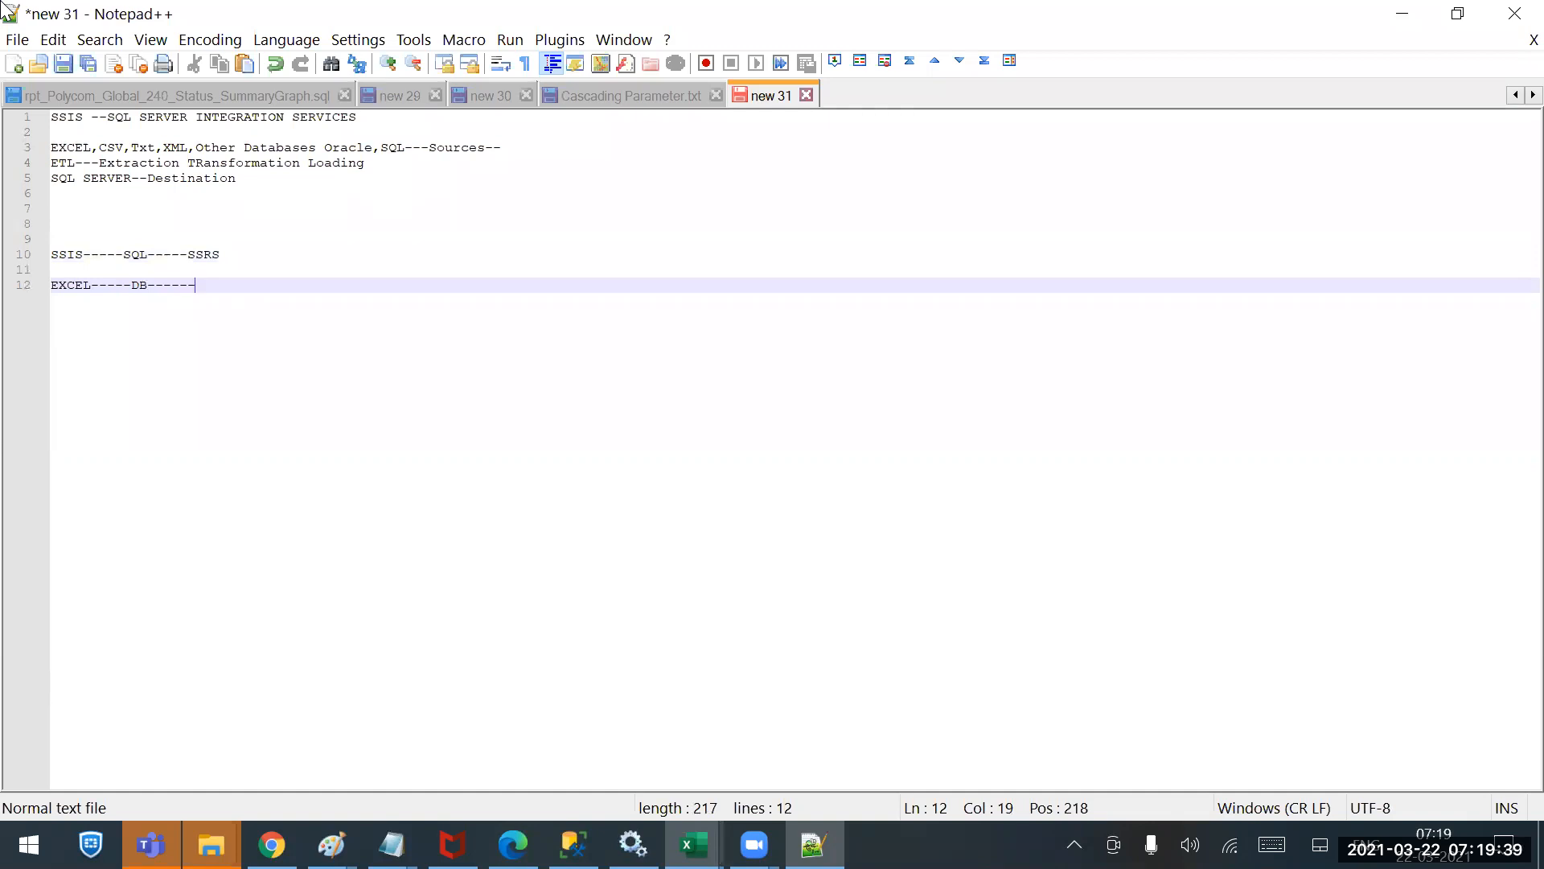
Append "SSRS" to the end of the EXCEL-----DB------ line and add three new lines below it.
text(SSRS)
key(Return)
key(Return)
key(Return)
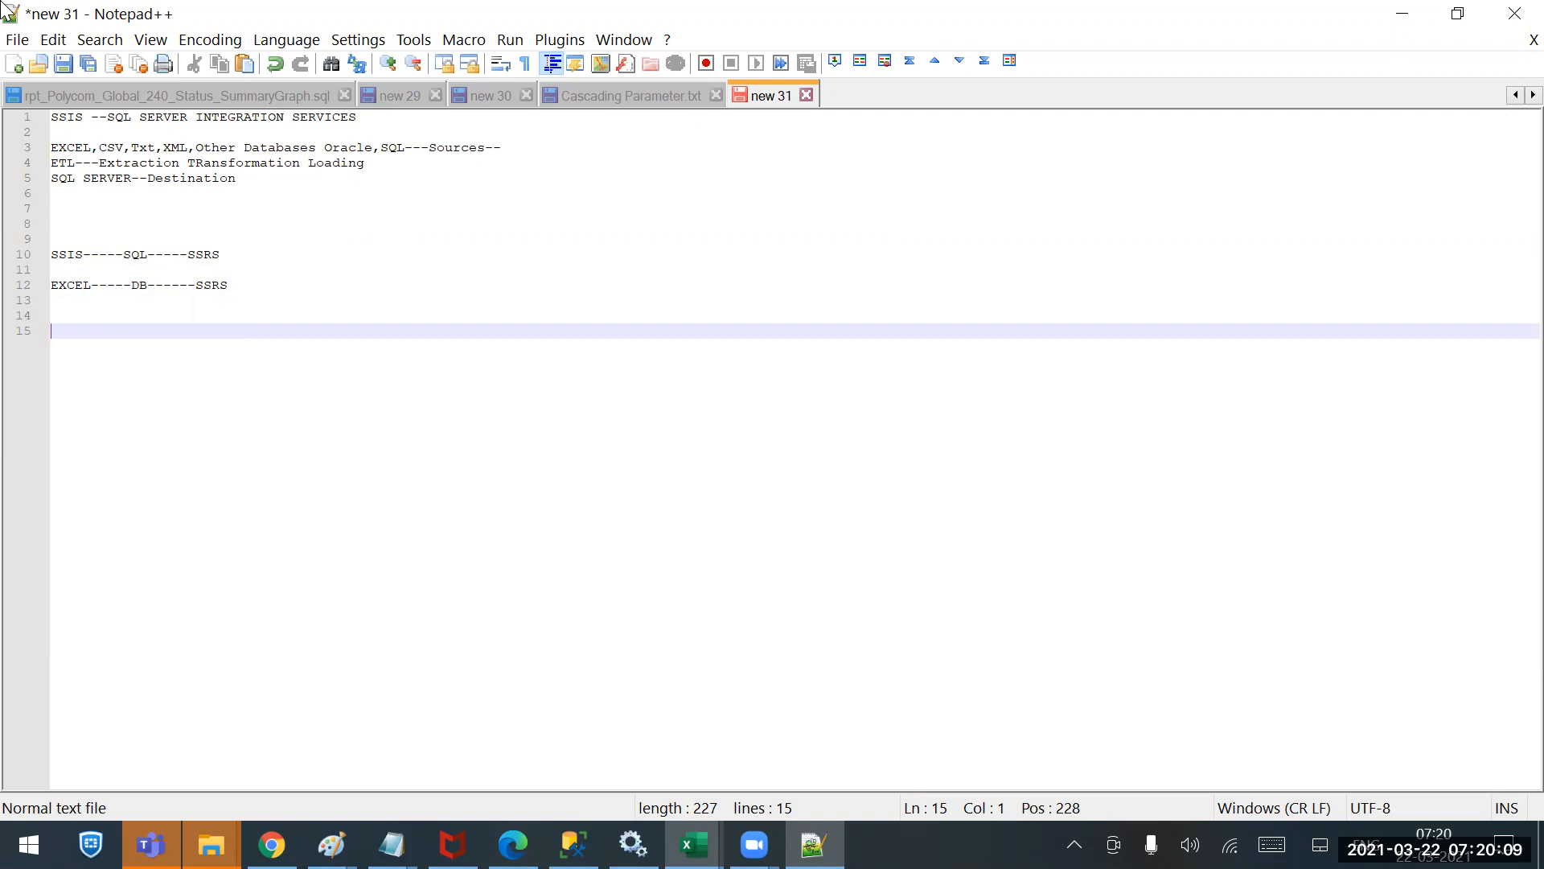
key(Up)
key(Up)
key(Up)
key(Up)
key(Up)
key(Up)
key(Up)
key(Up)
key(Up)
key(Up)
key(Up)
key(Up)
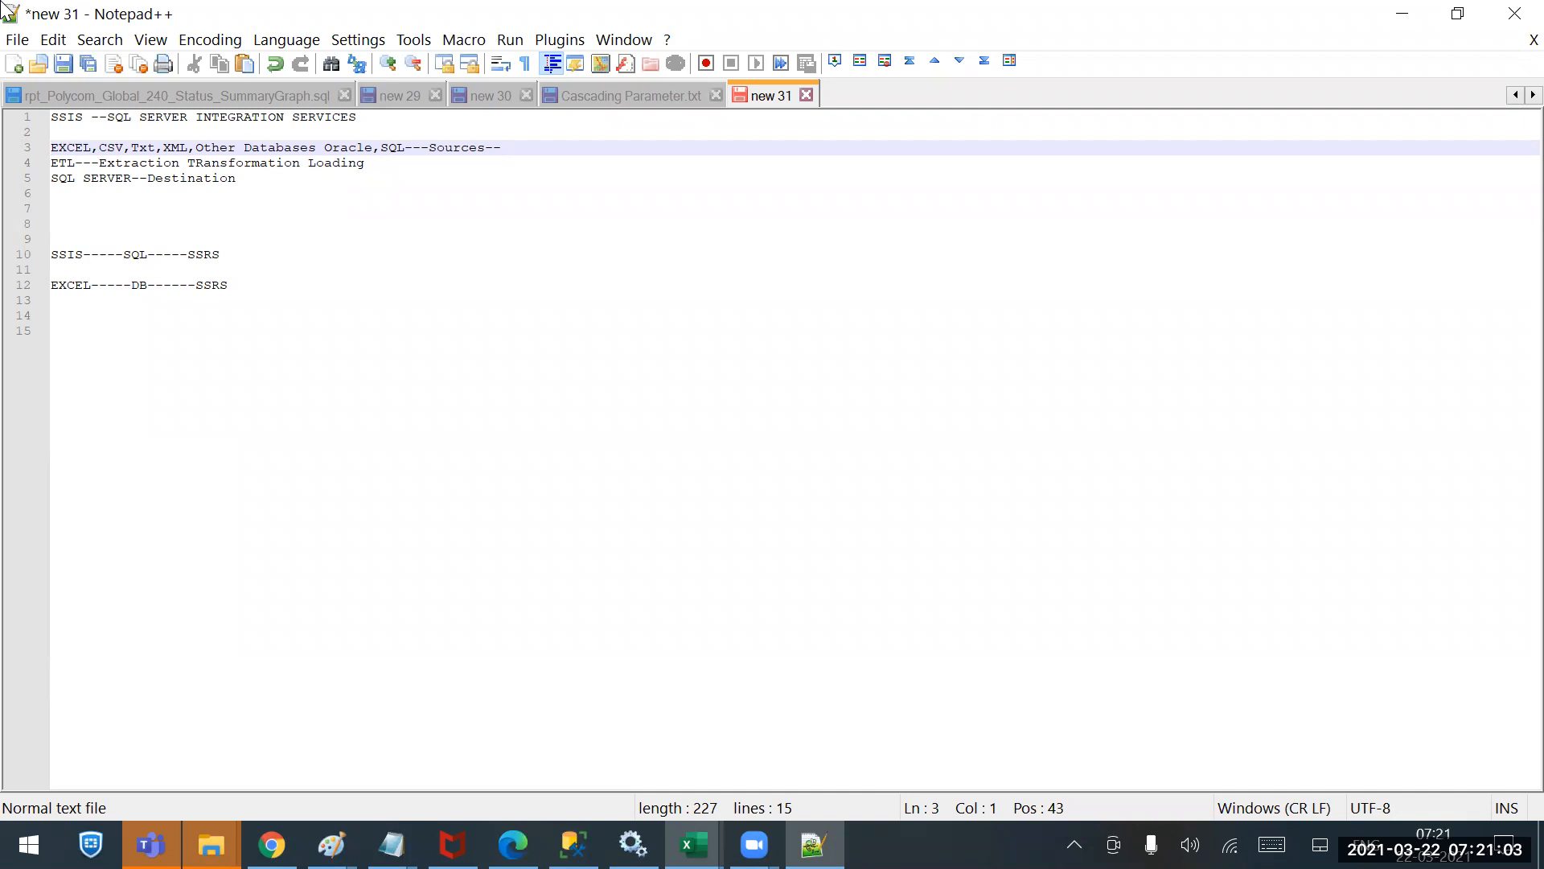
Add more blank lines below the "EXCEL-----DB------SSRS" line.
click(318, 345)
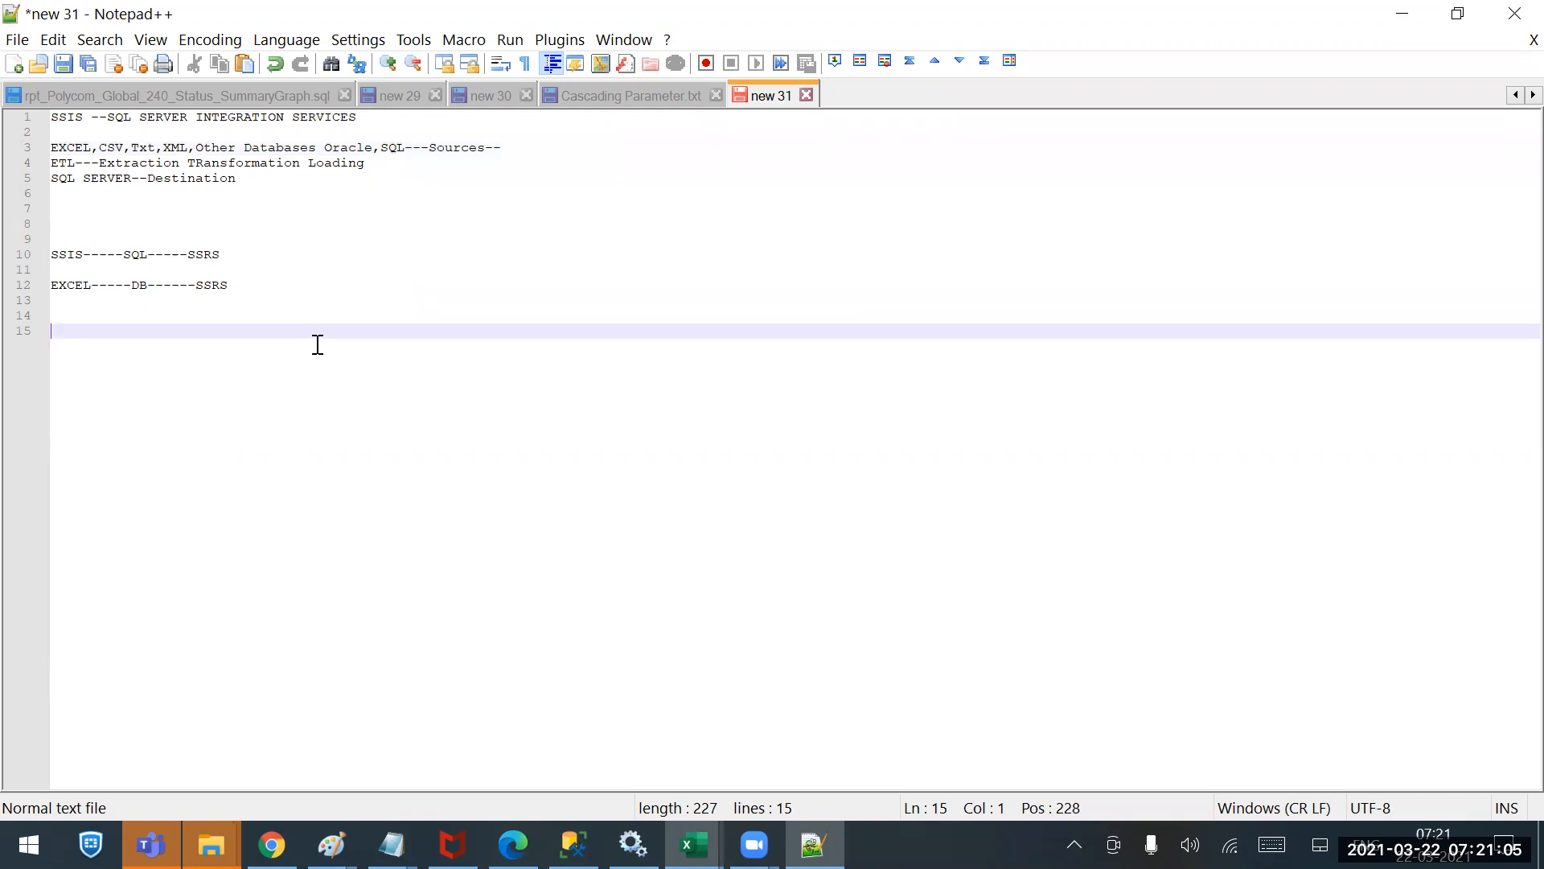
key(Return)
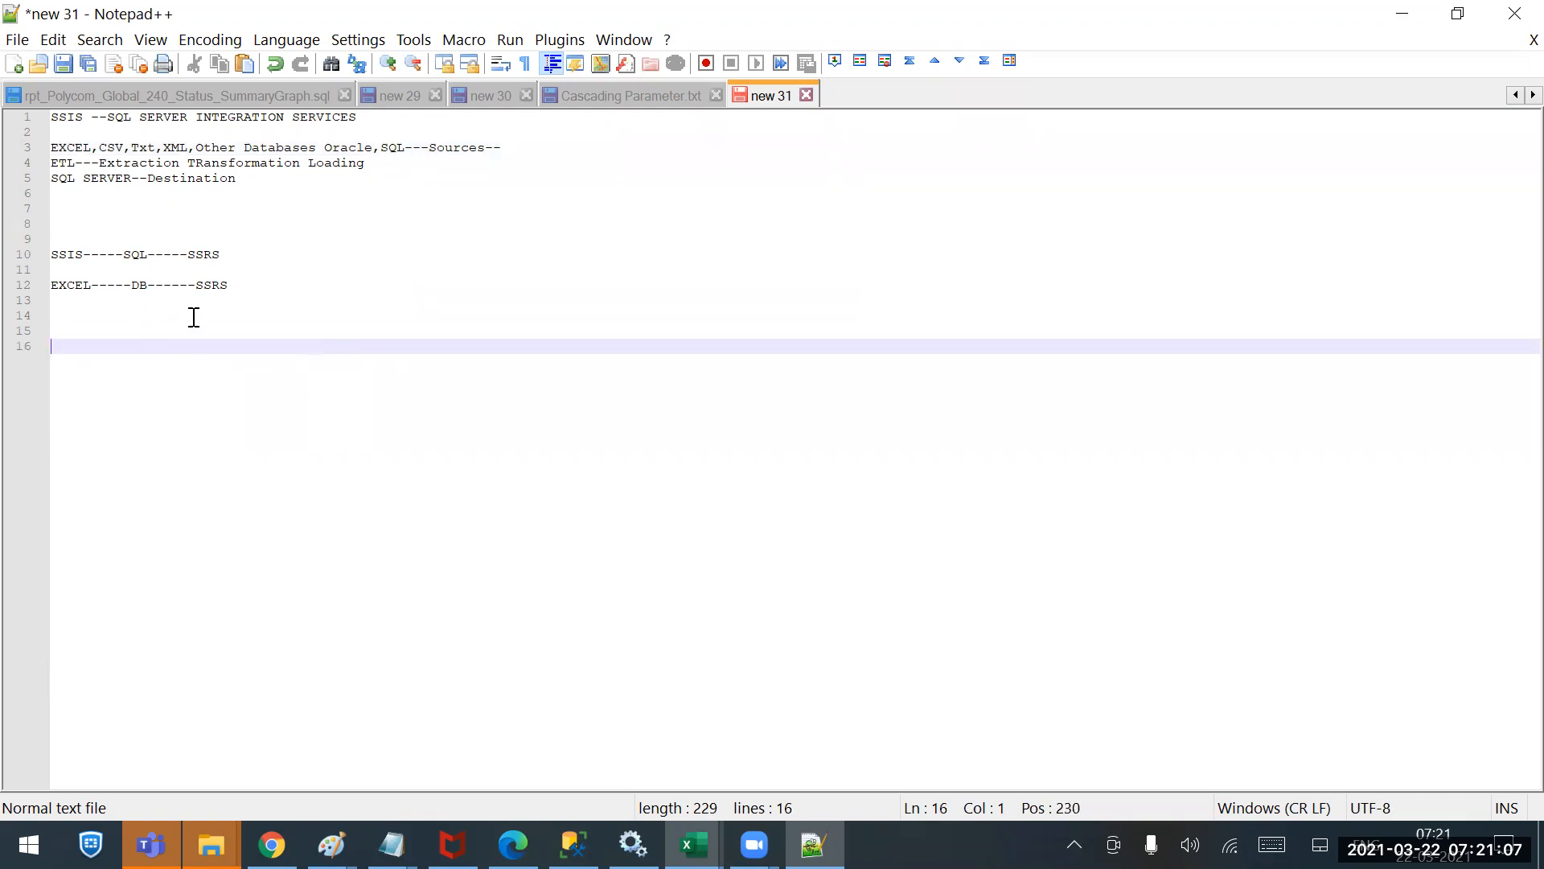
drag(155, 148, 50, 147)
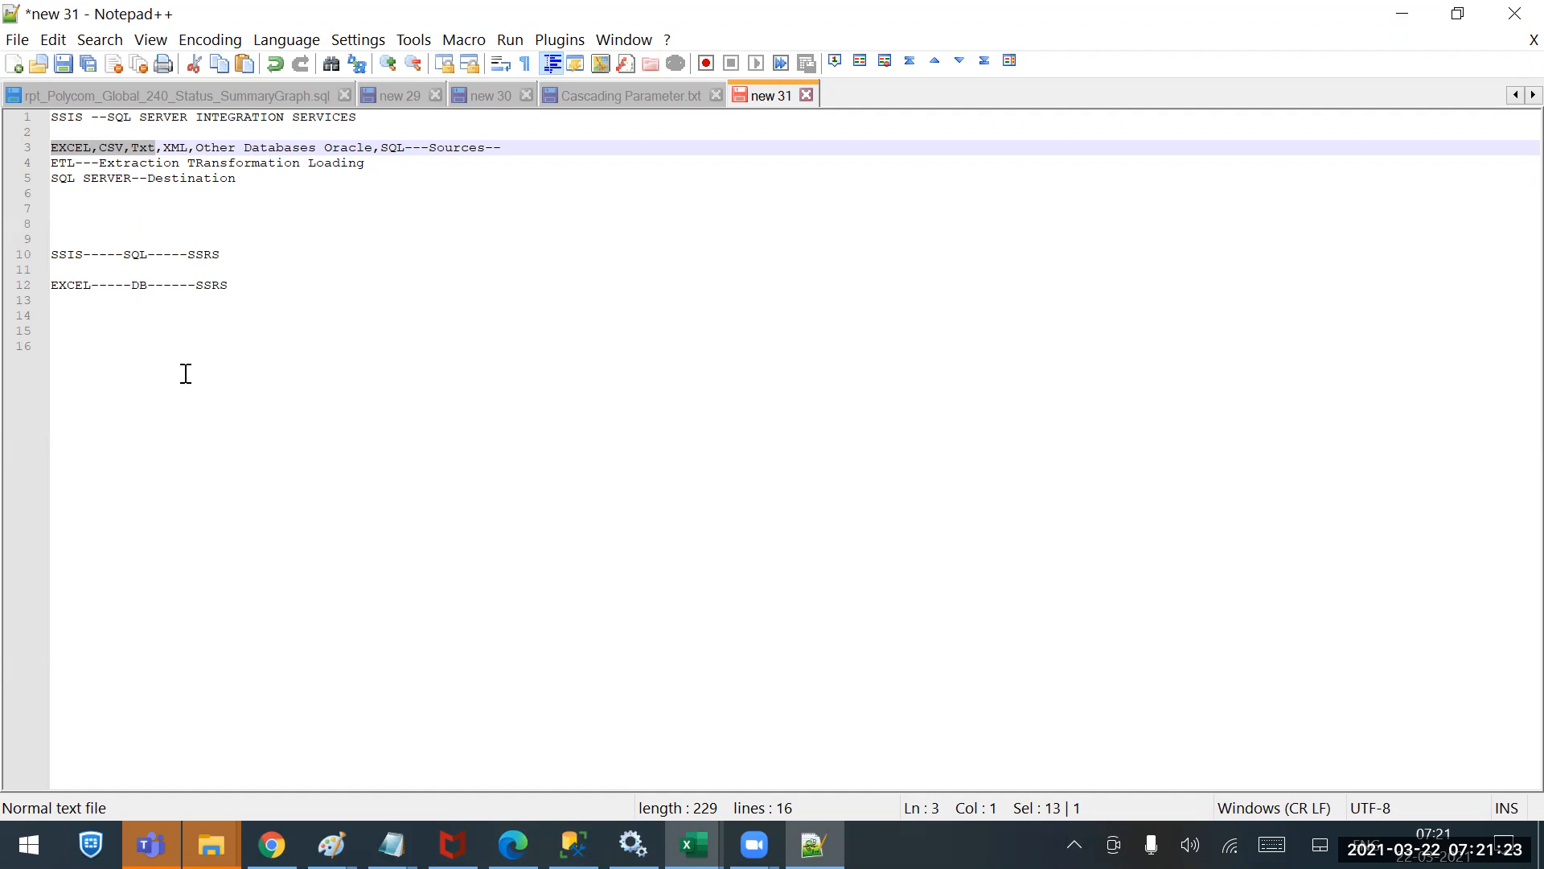
click(293, 305)
key(Return)
key(Return)
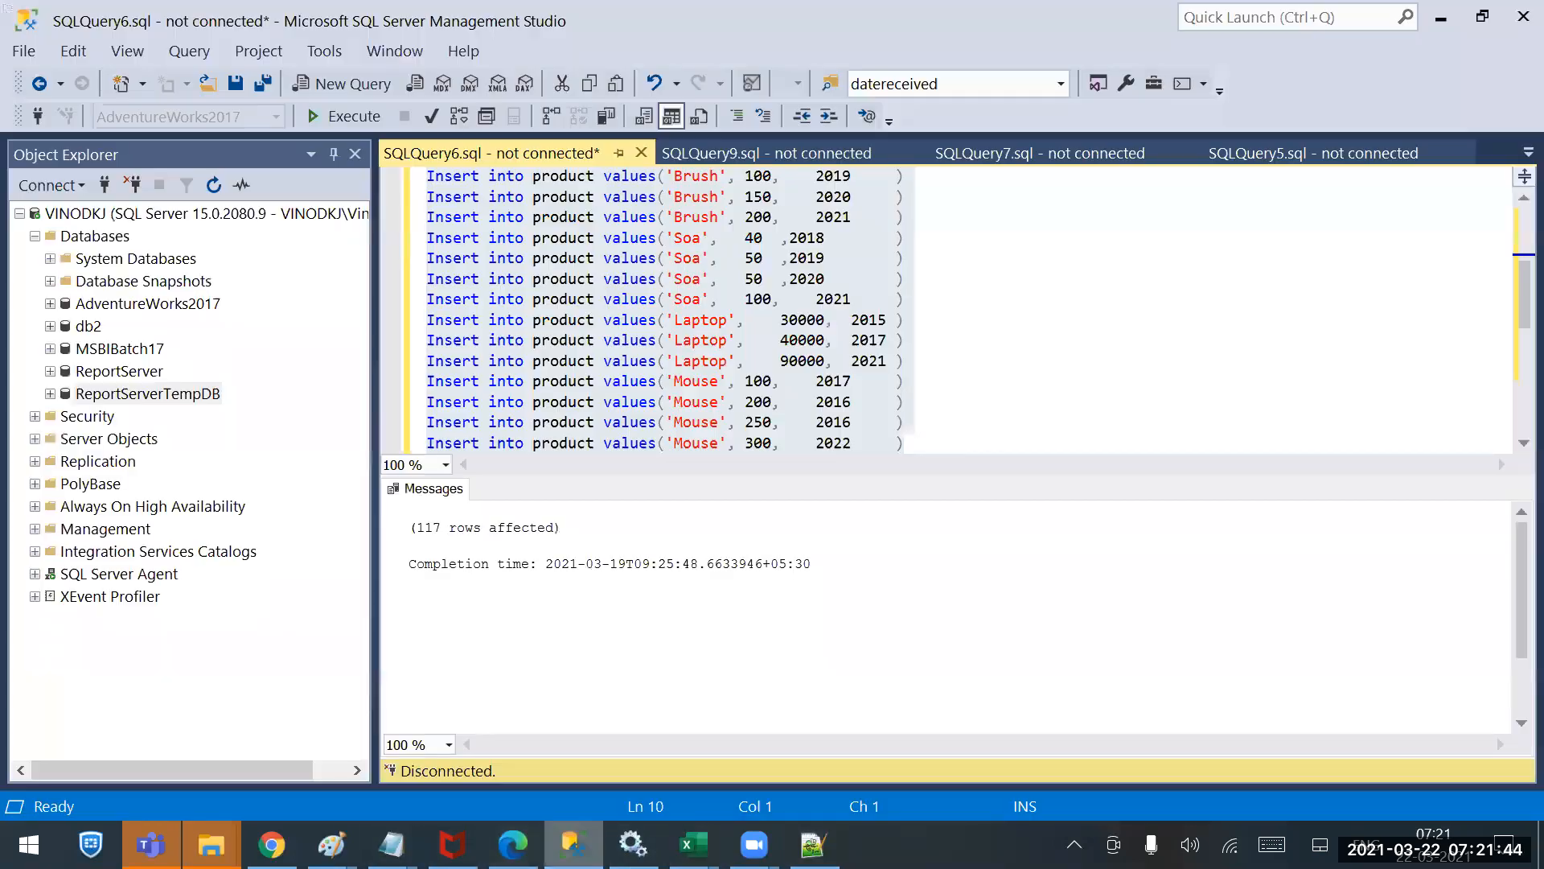
Switch to SQL Server Management Studio and launch the Import Data wizard for the AdventureWorks2017 database.
click(573, 844)
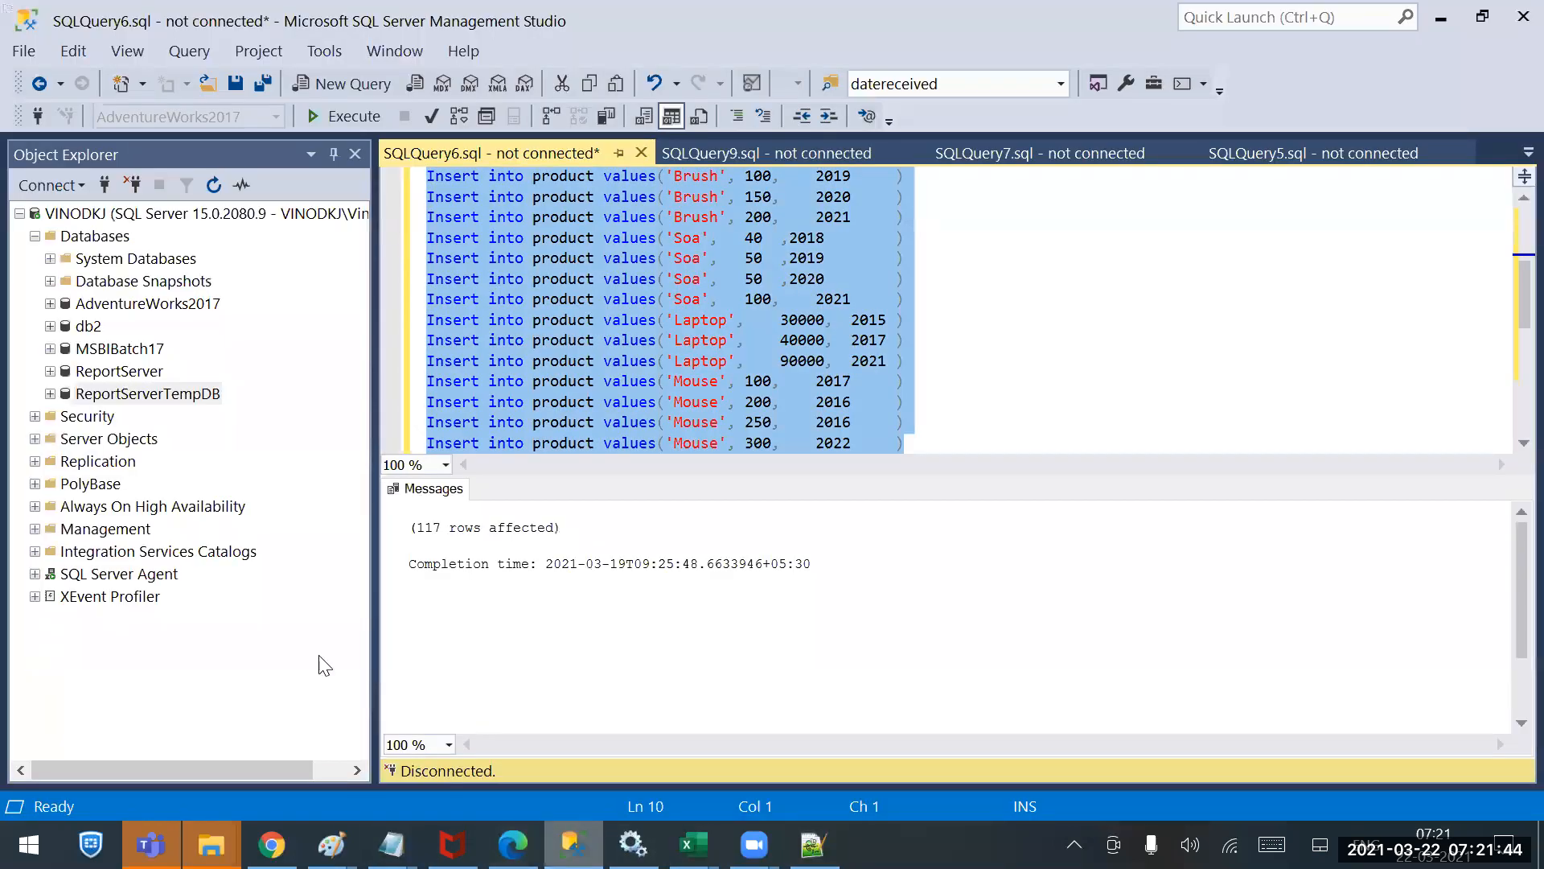
right_click(87, 310)
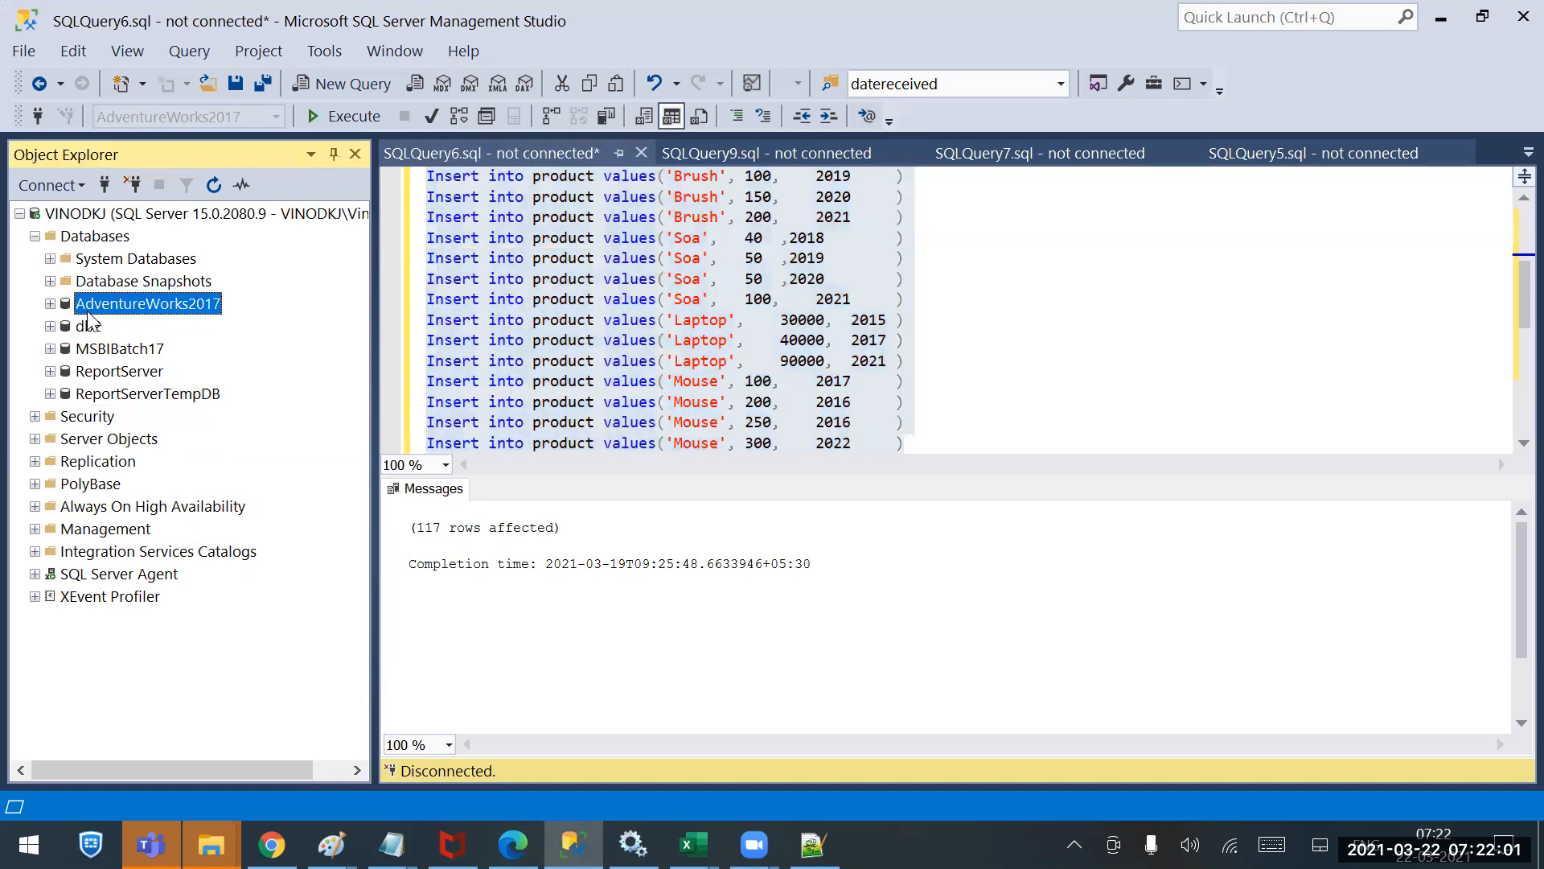
mouse_move(199, 403)
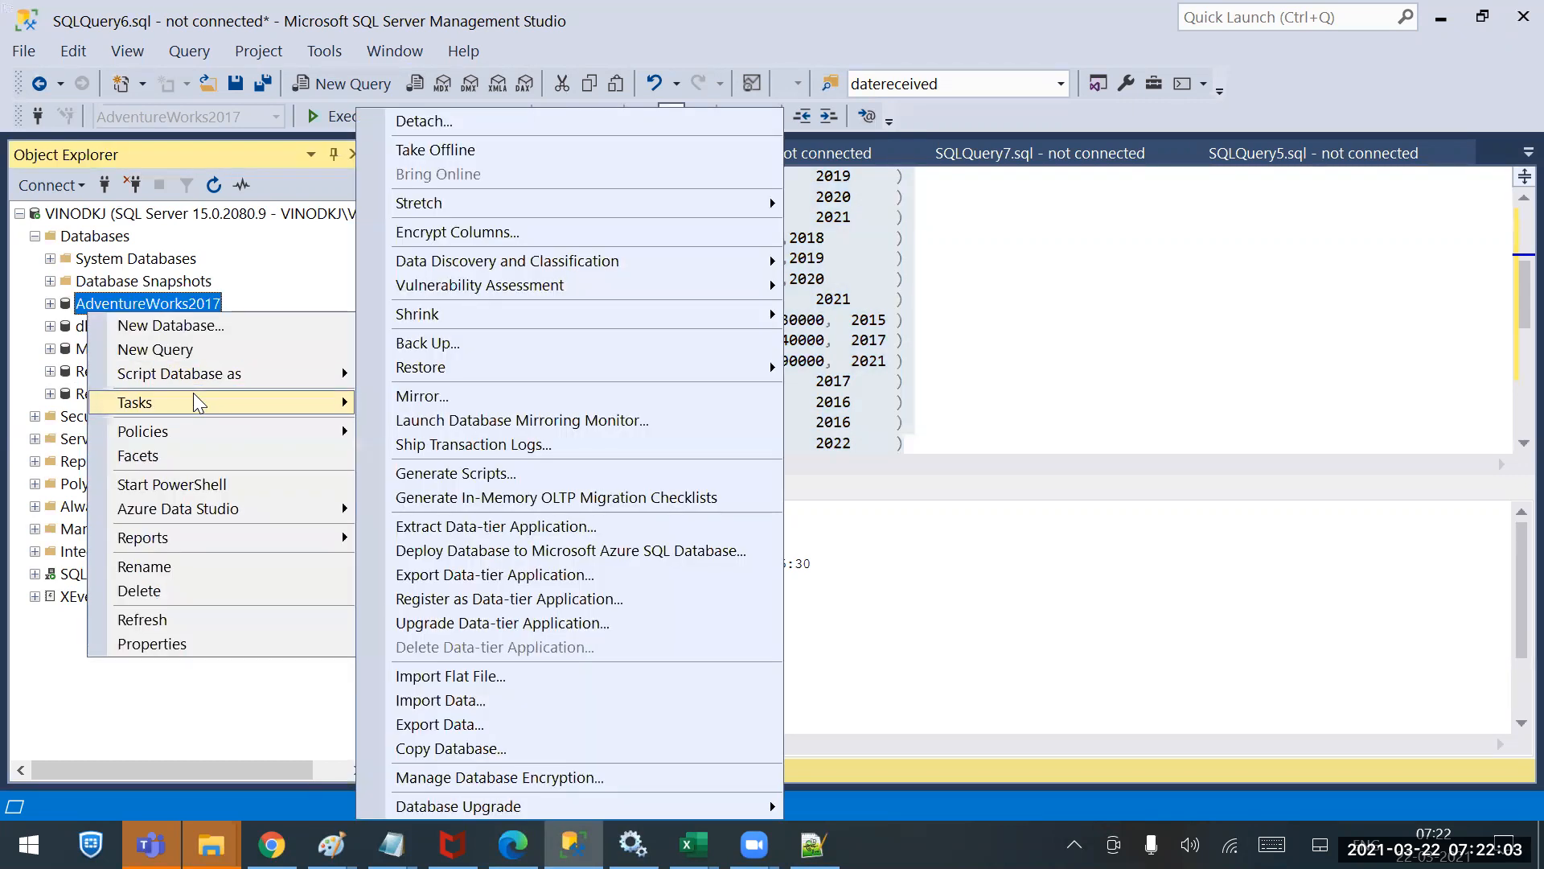
click(490, 699)
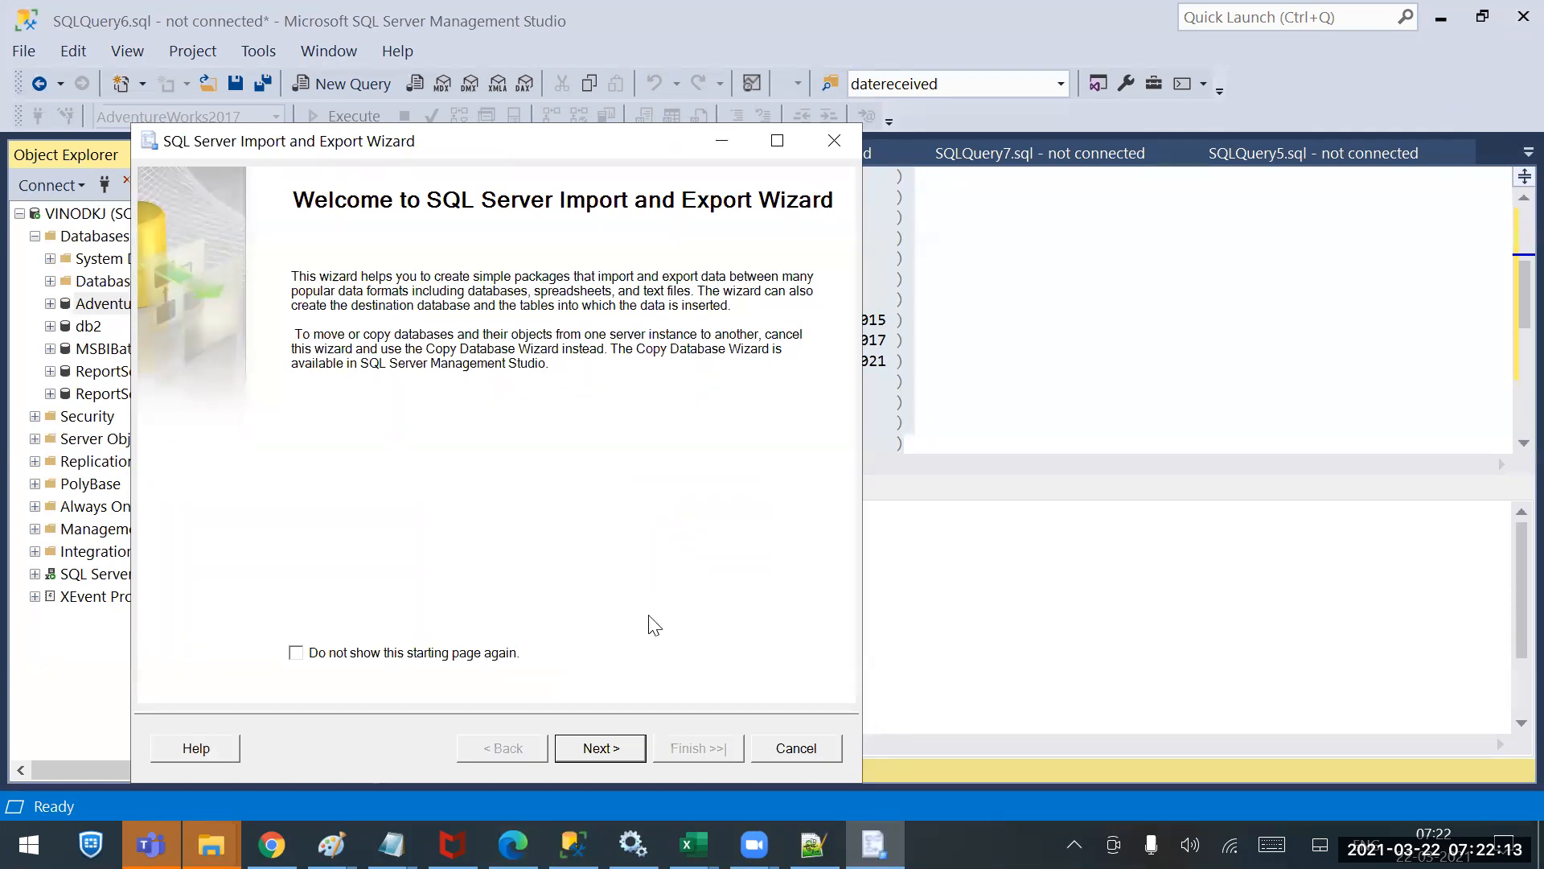
Cancel the Import and Export Wizard and return to the SSIS notes in Notepad++, placing the cursor on line 18.
click(762, 756)
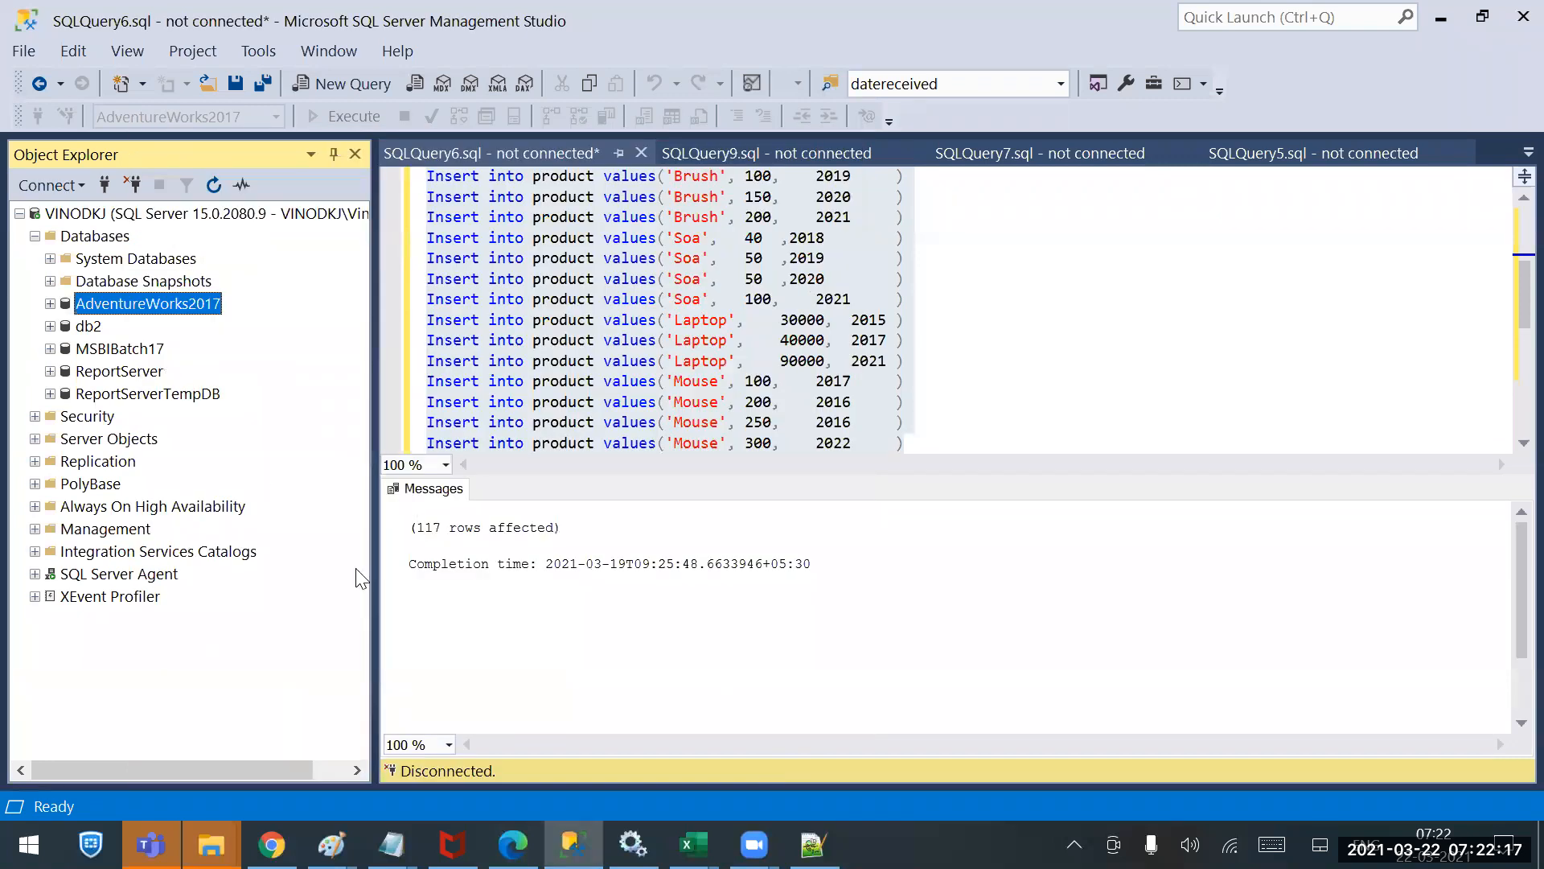
mouse_move(755, 845)
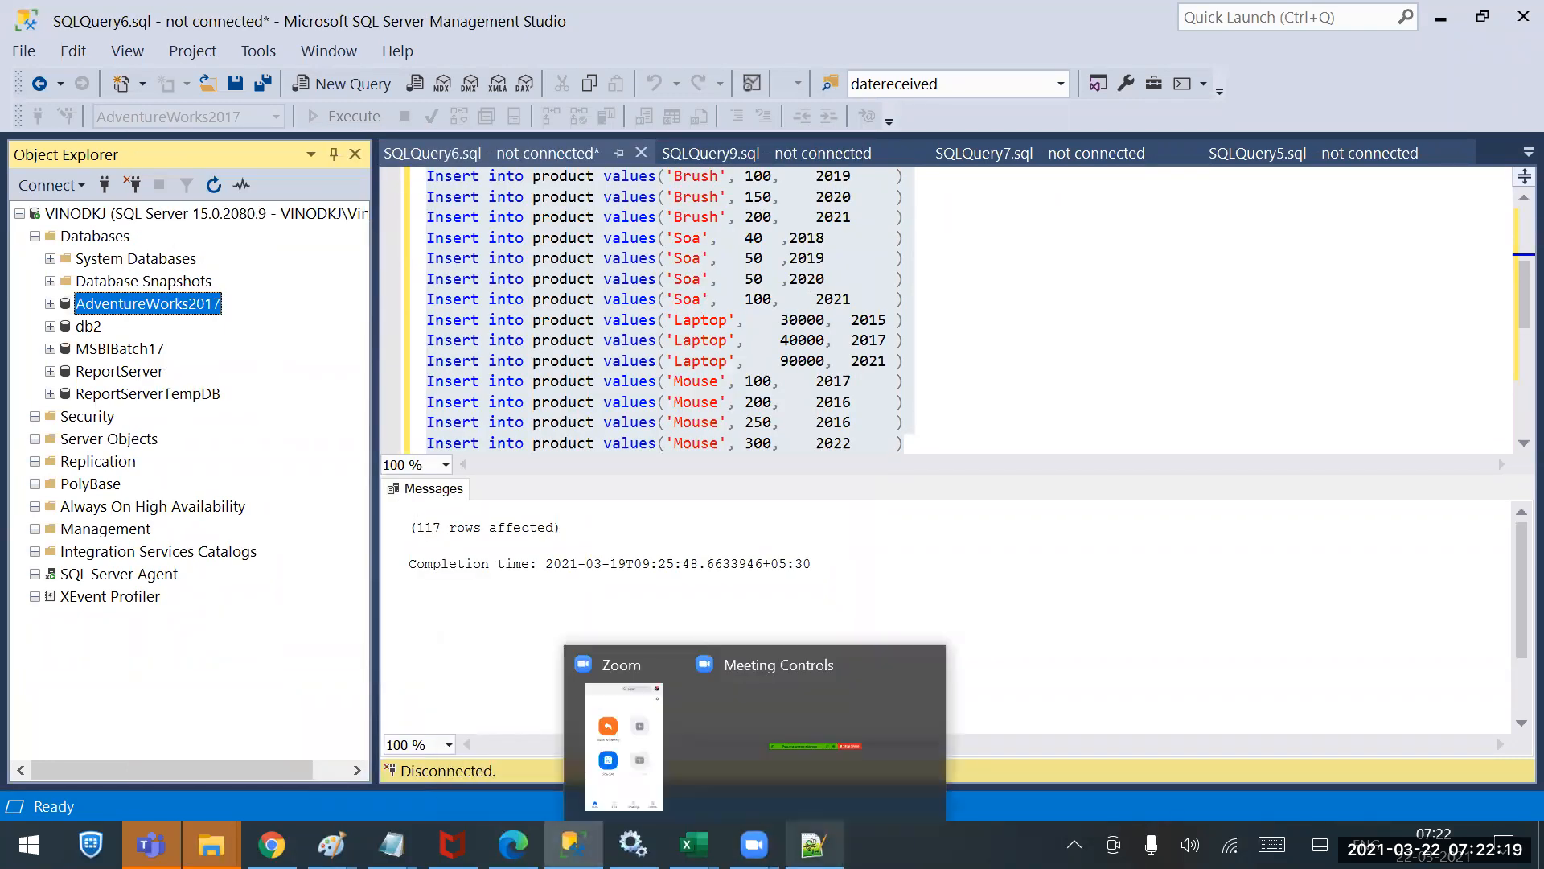
click(813, 845)
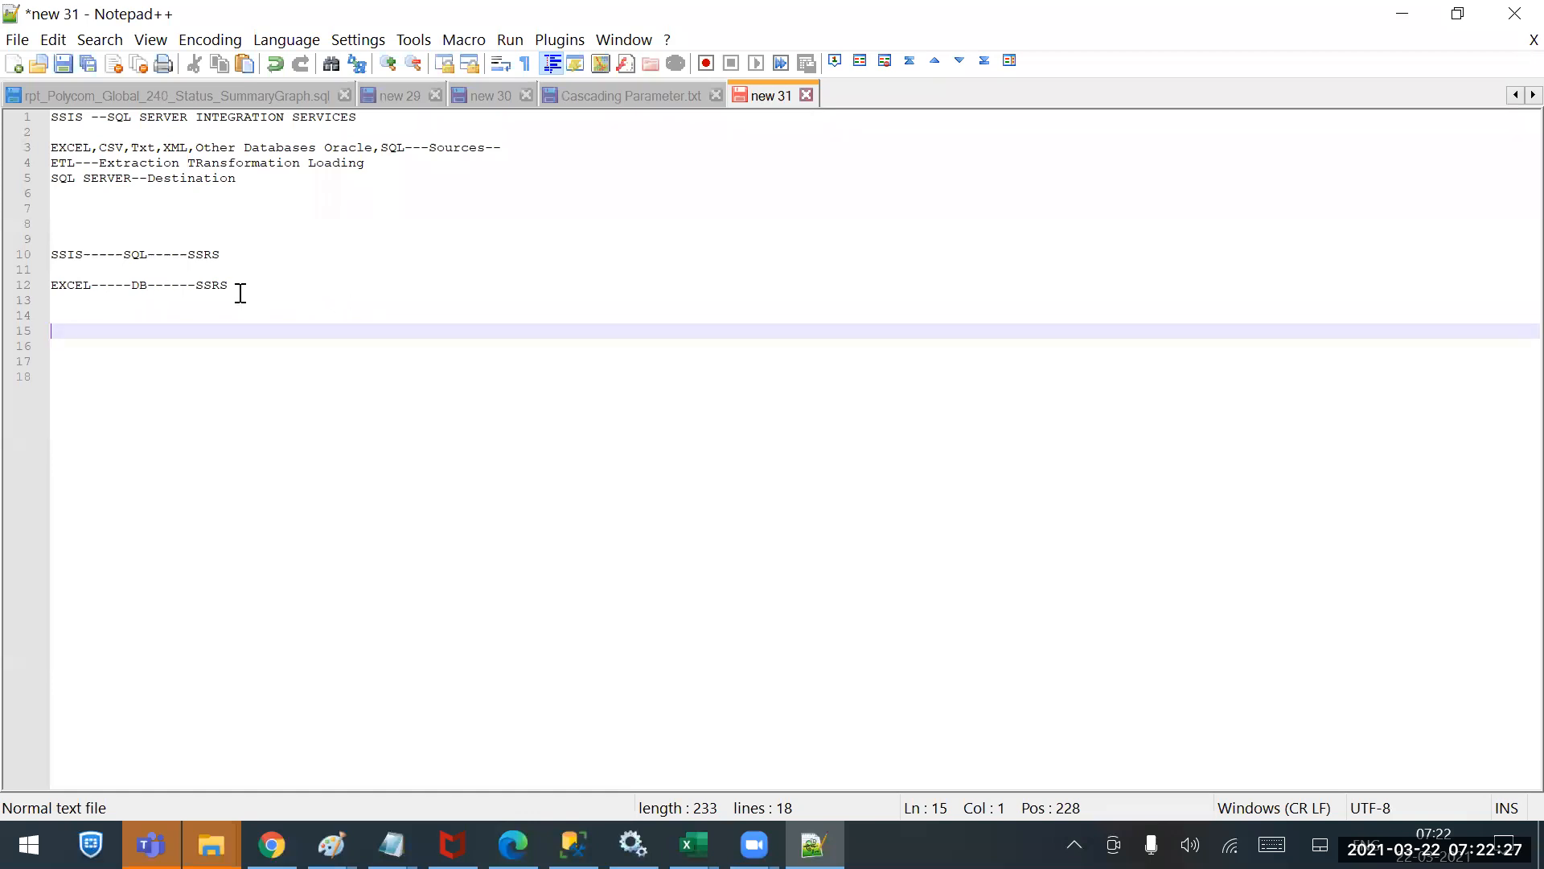
click(573, 844)
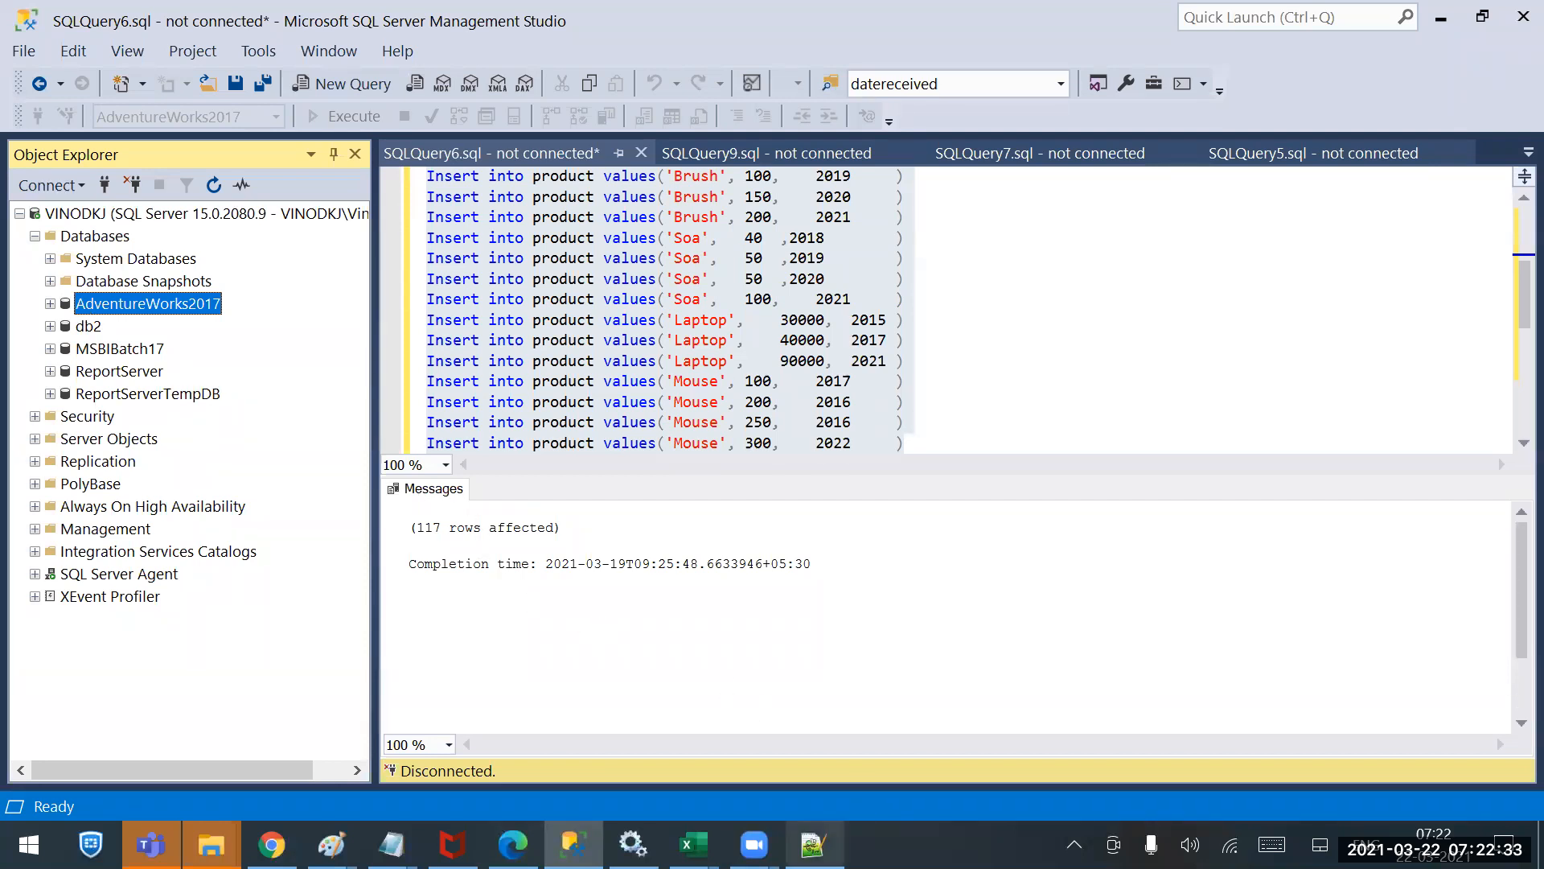
click(814, 845)
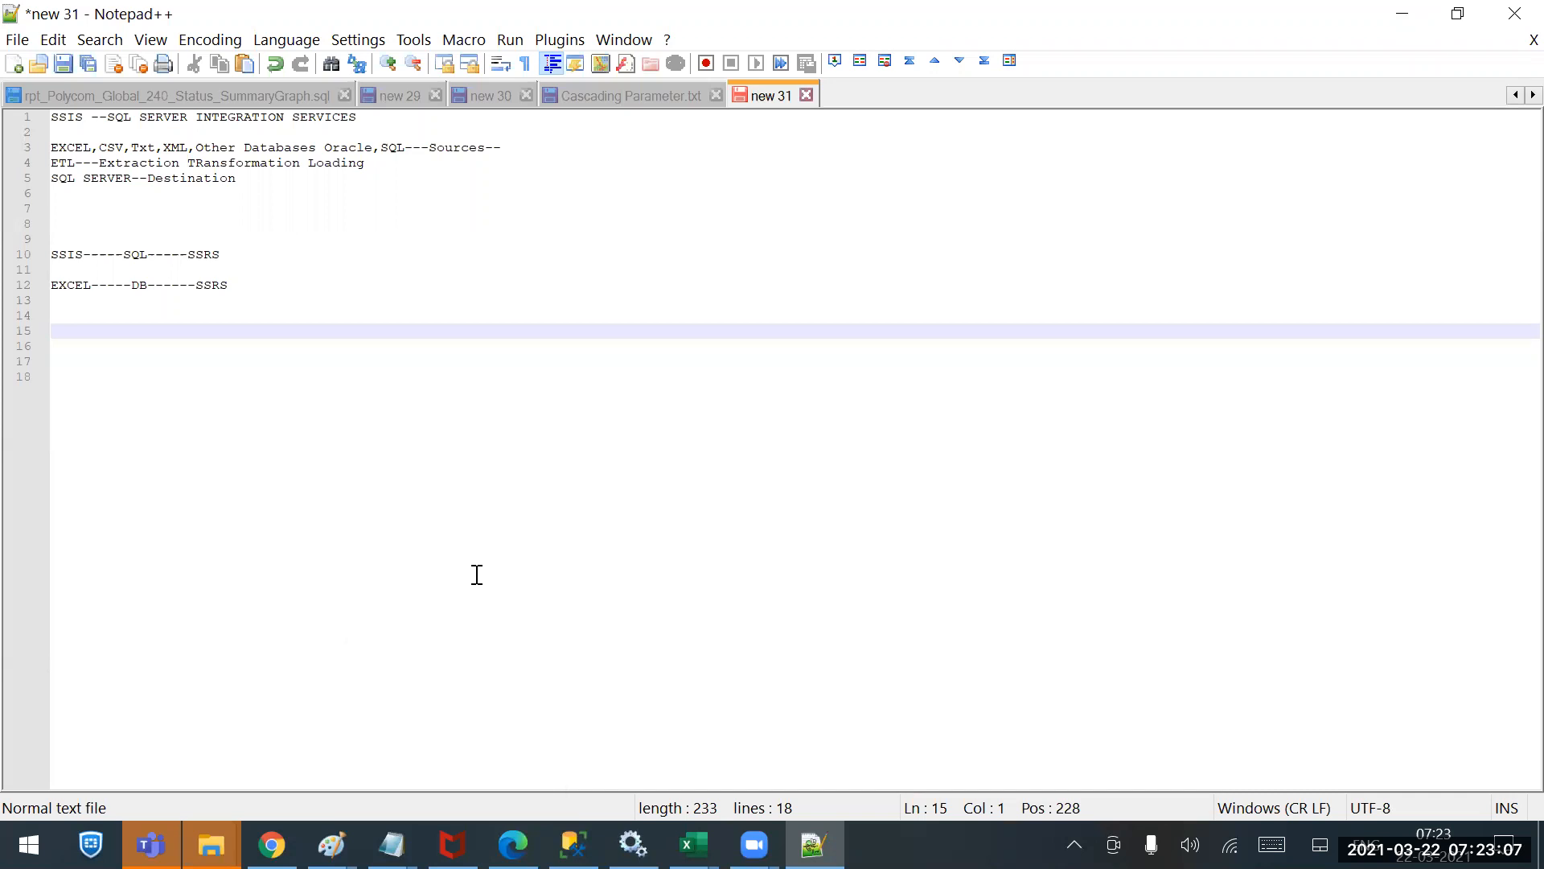
key(Down)
key(Down)
key(Down)
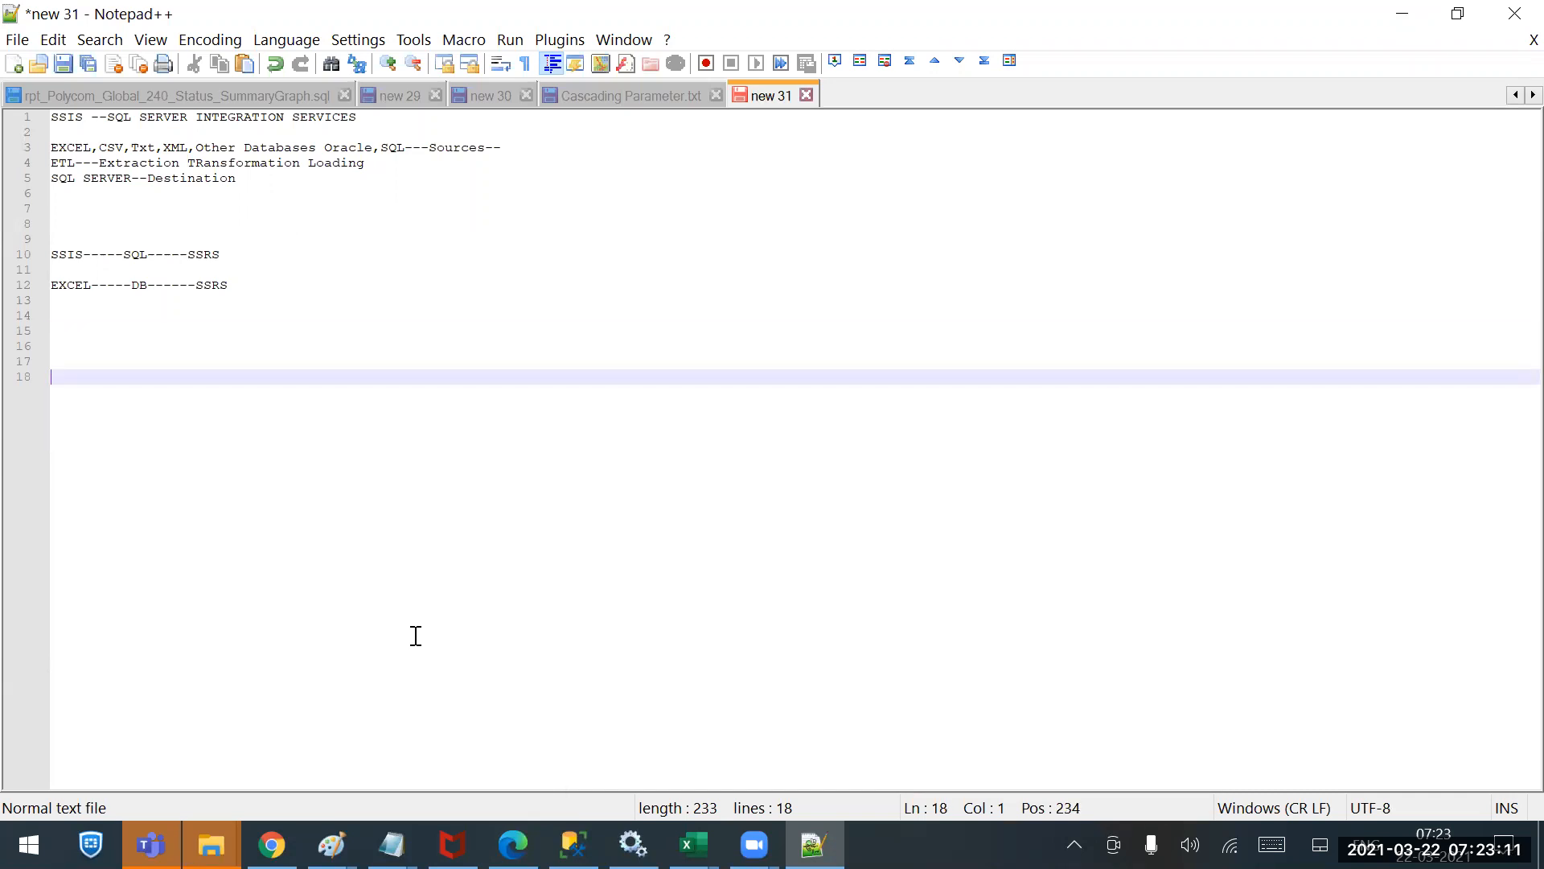
Switch to SQL Server Management Studio and show the Import Data task among the AdventureWorks2017 database's tasks.
key(alt+Tab)
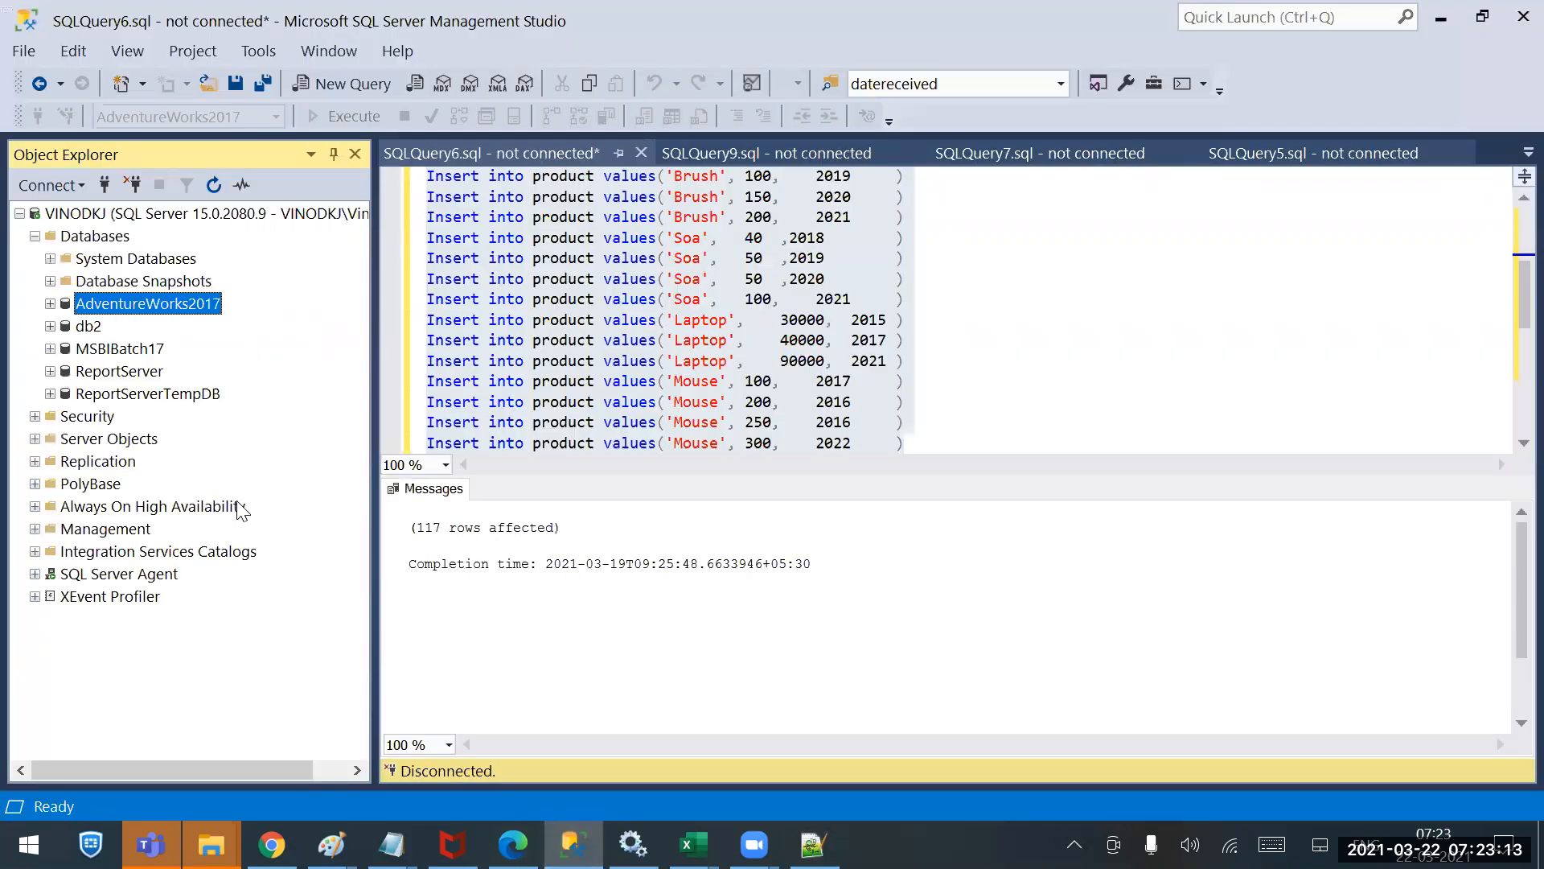
right_click(165, 308)
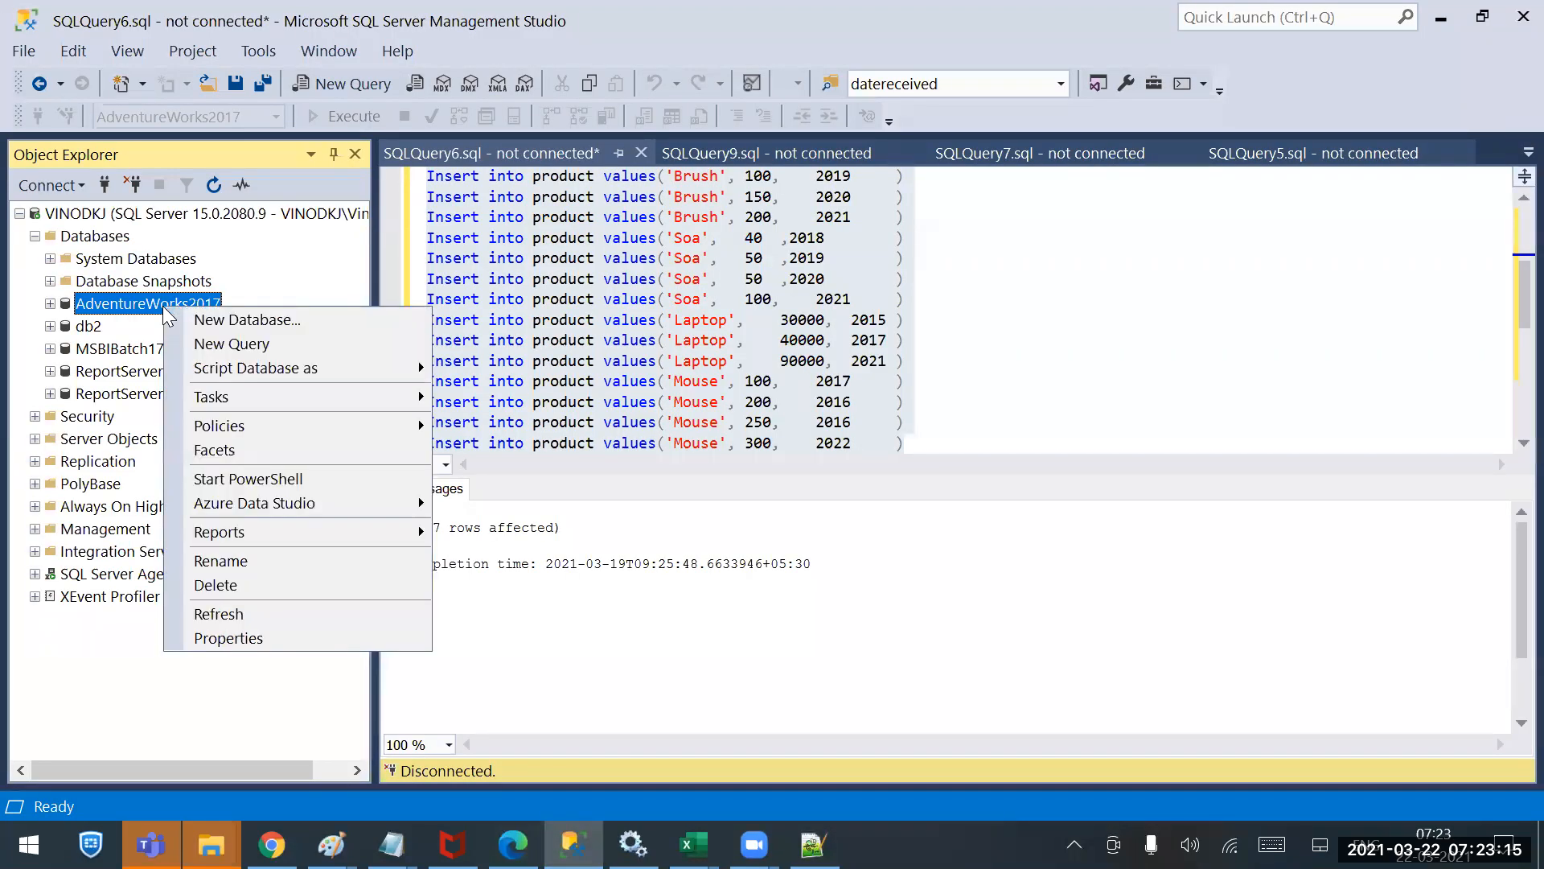
mouse_move(362, 399)
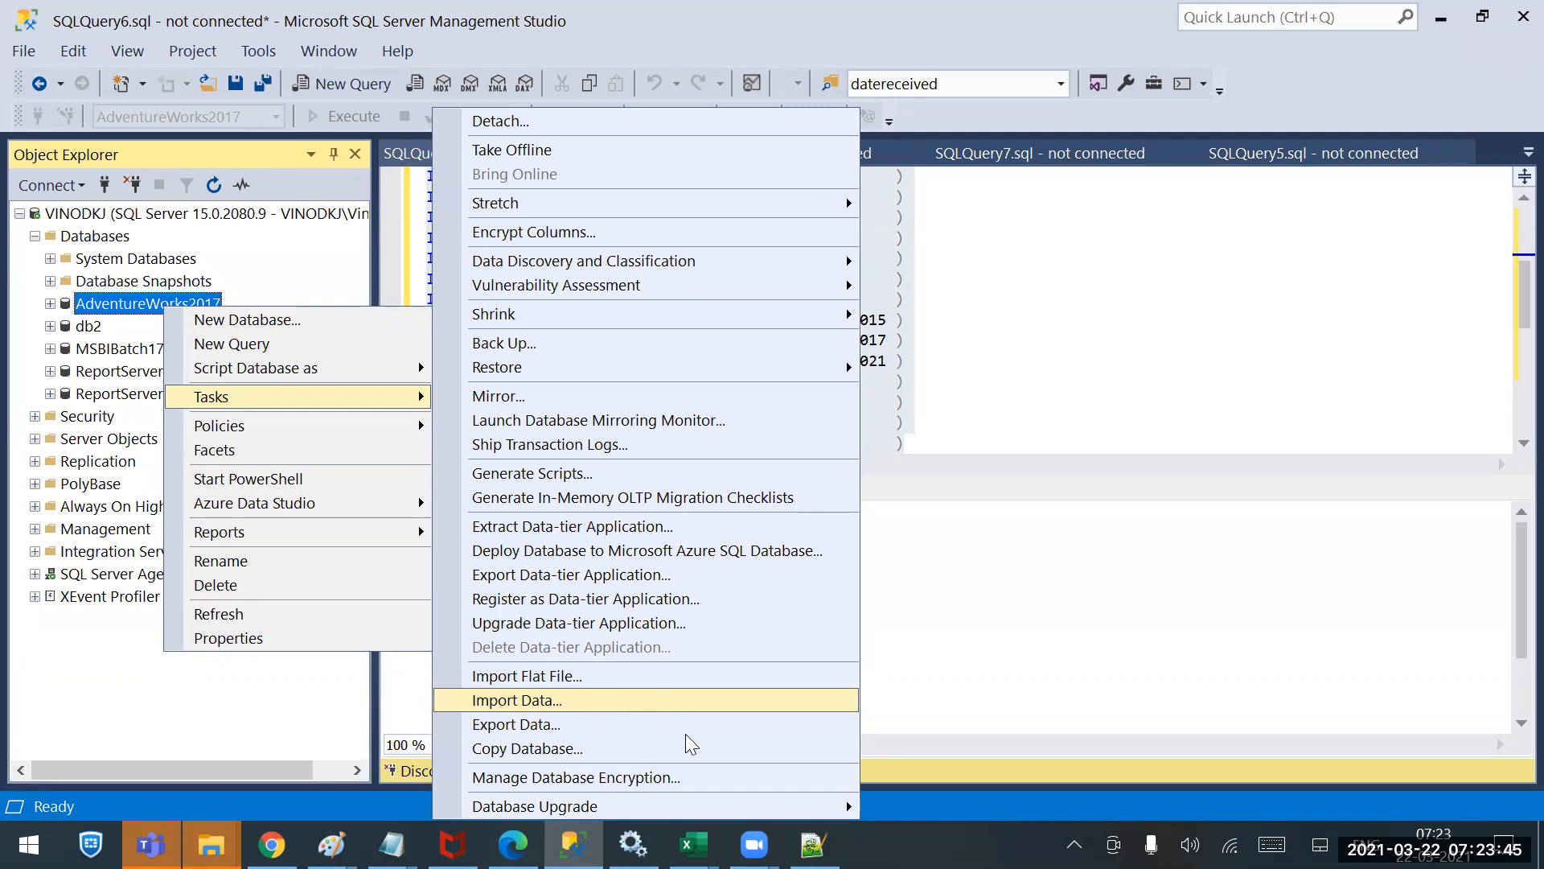
Return to the Notepad++ notes and highlight the words "Extraction" and "TRansformation" in the ETL line.
click(814, 845)
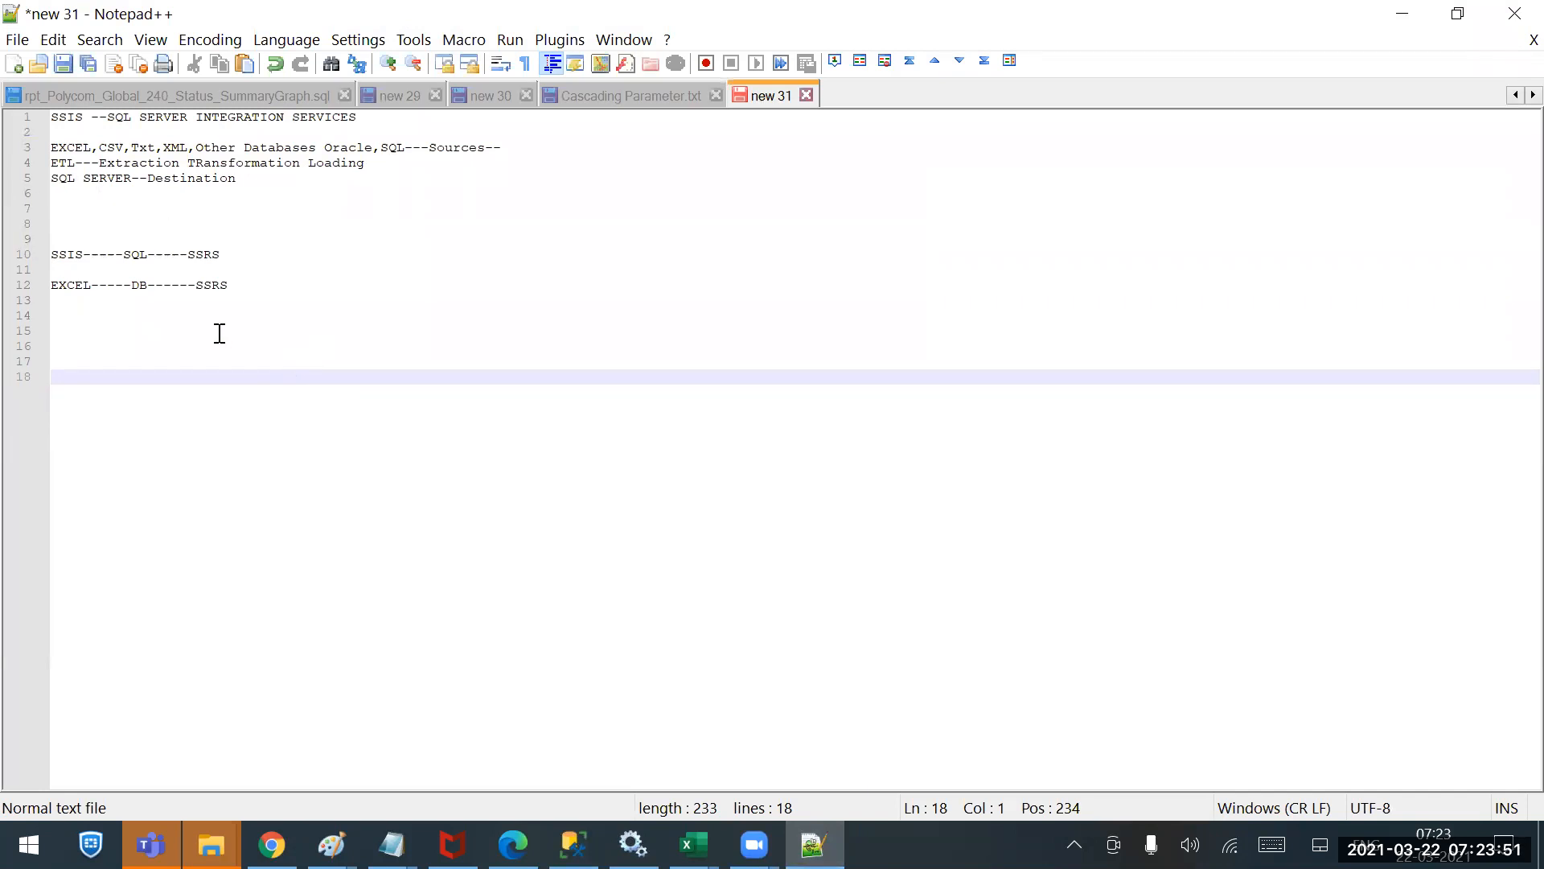
double_click(123, 162)
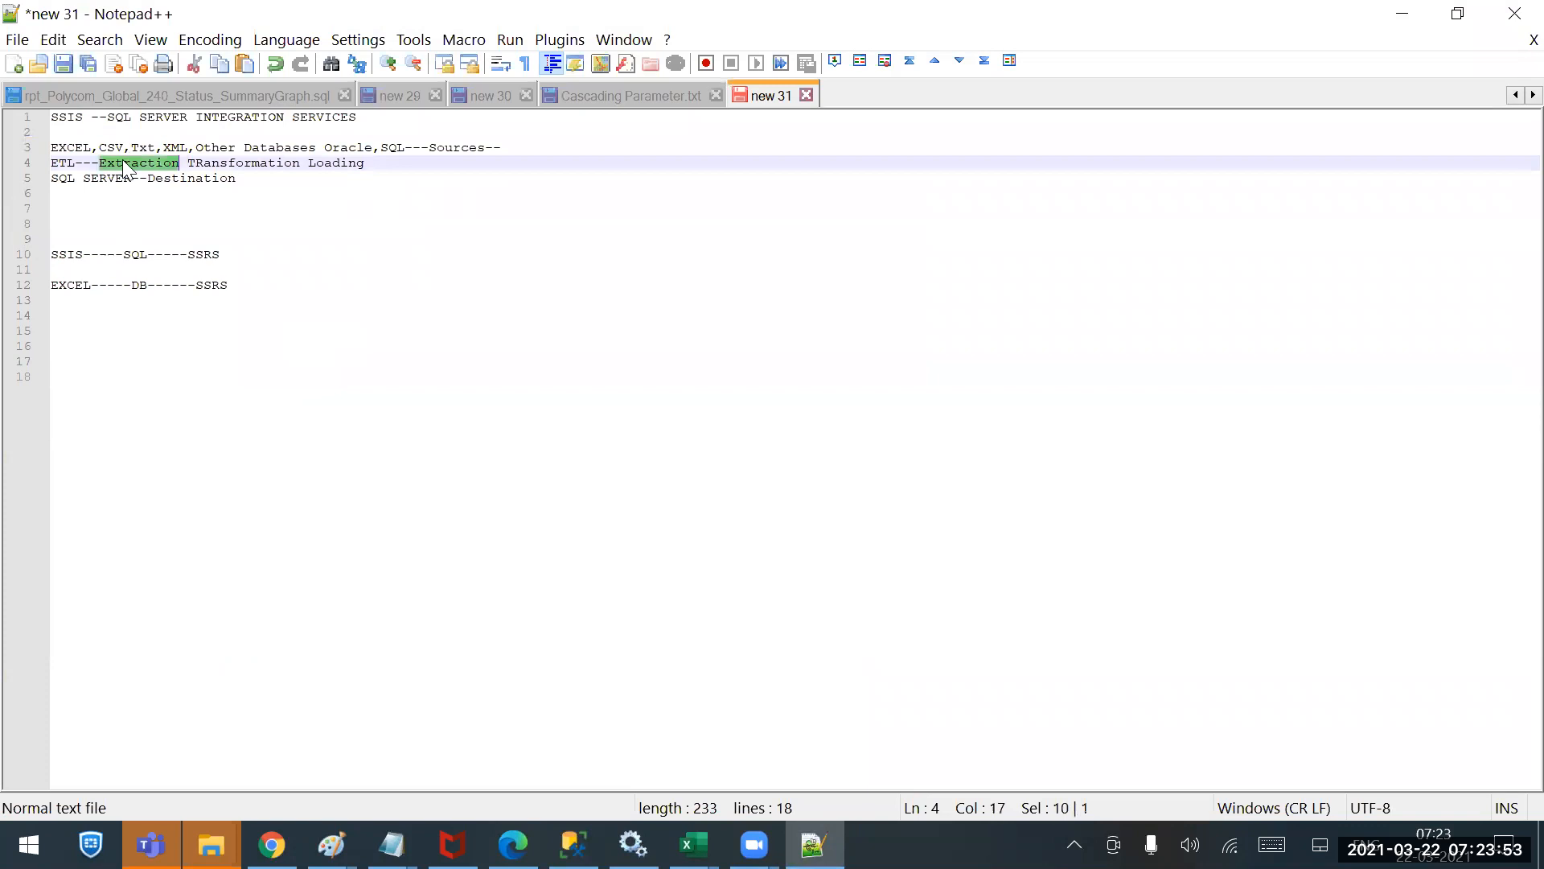
double_click(223, 162)
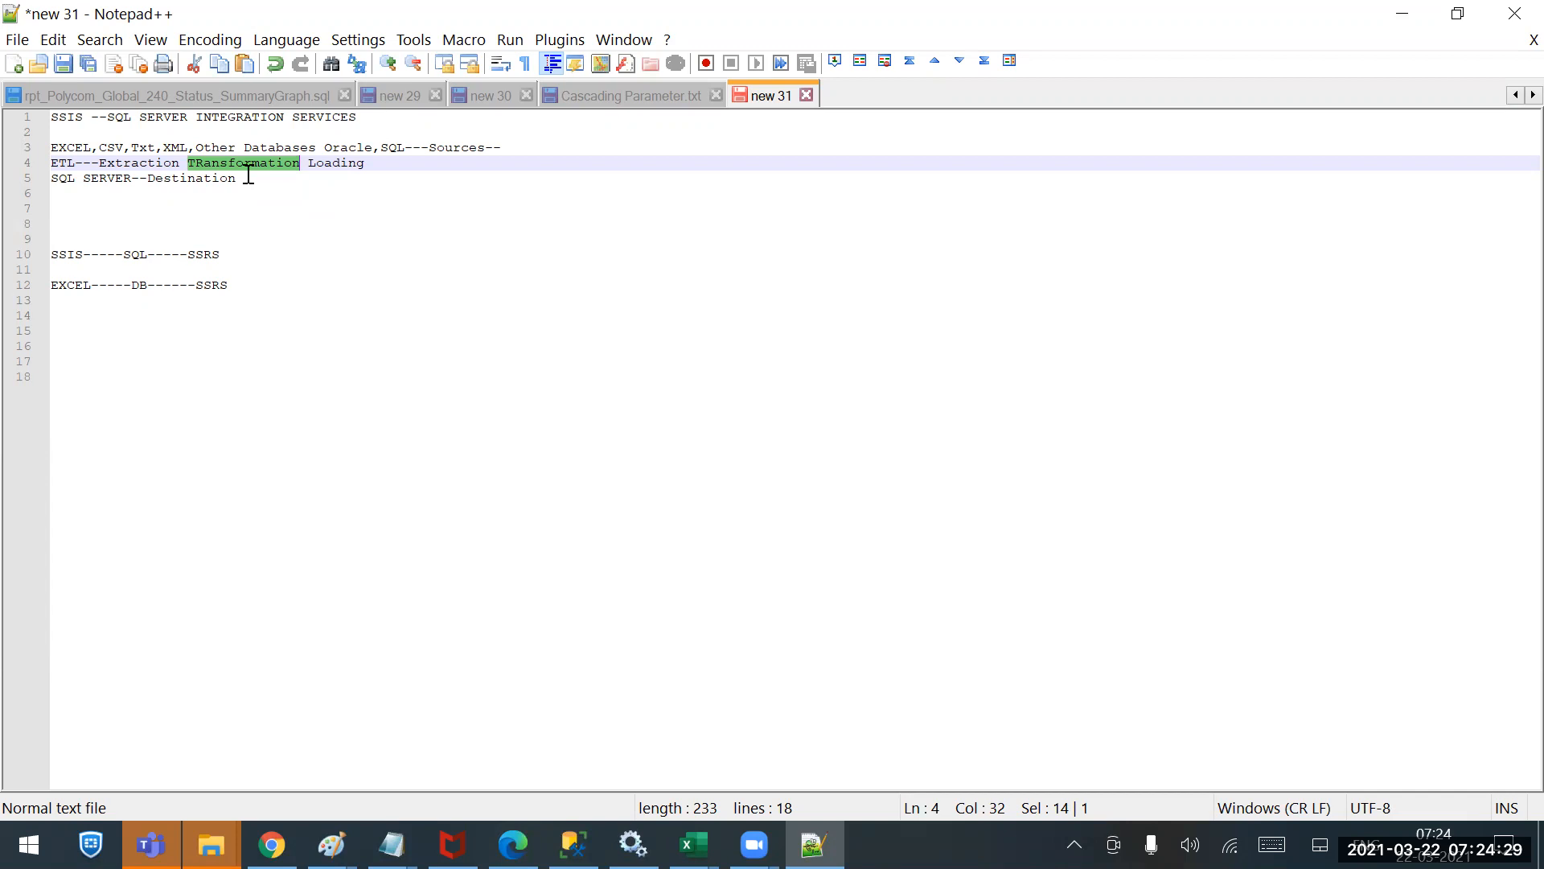
Write "excel--100000---45000 Duplicates" on line 15 and add new lines below it.
click(279, 329)
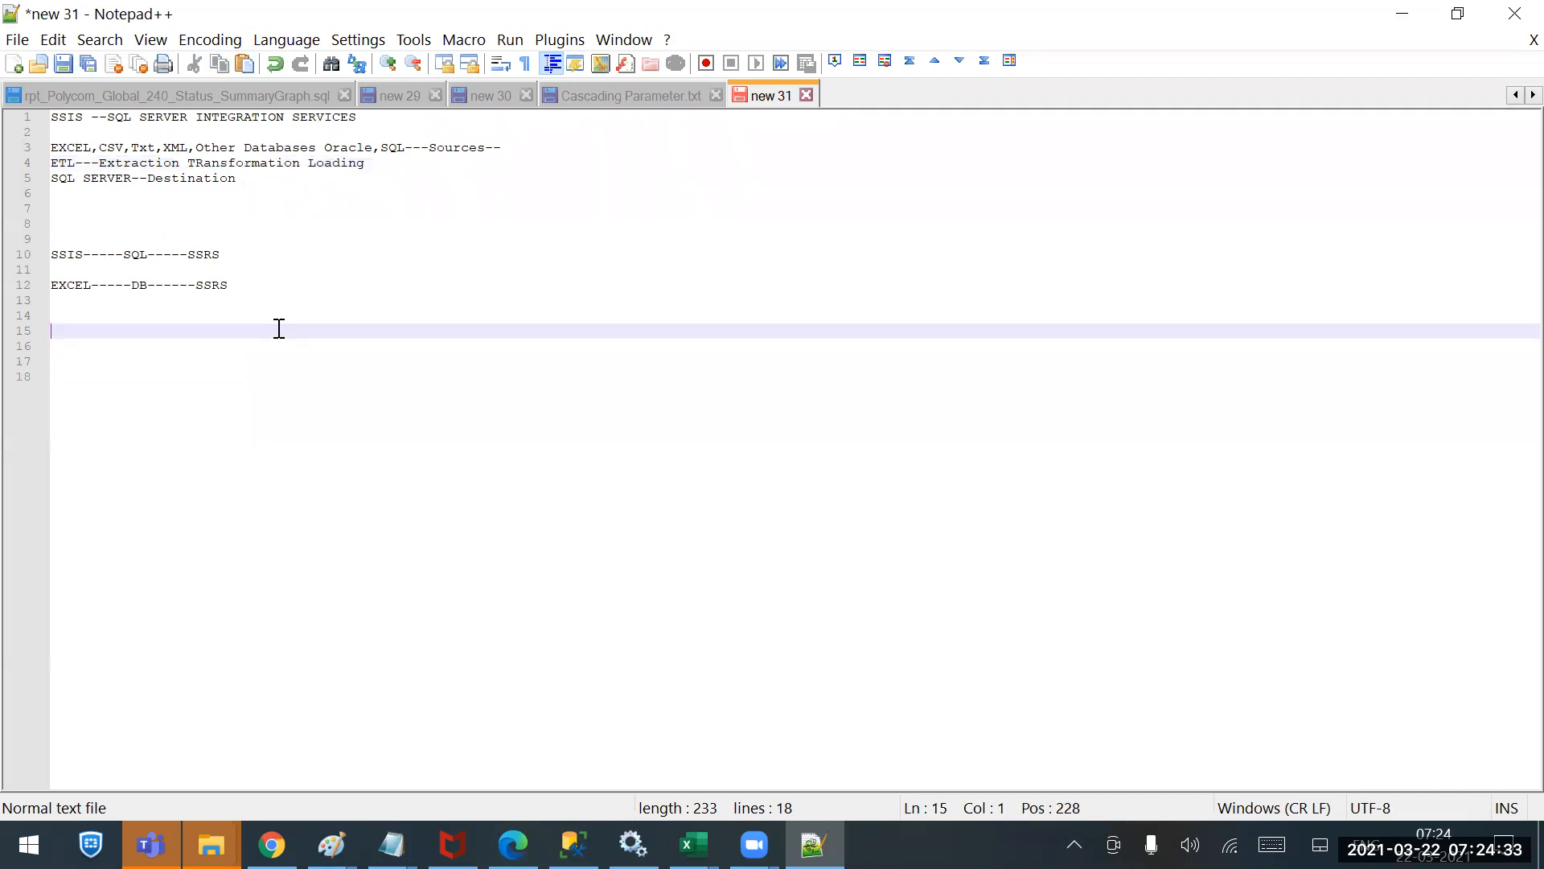
text(excel--1000000)
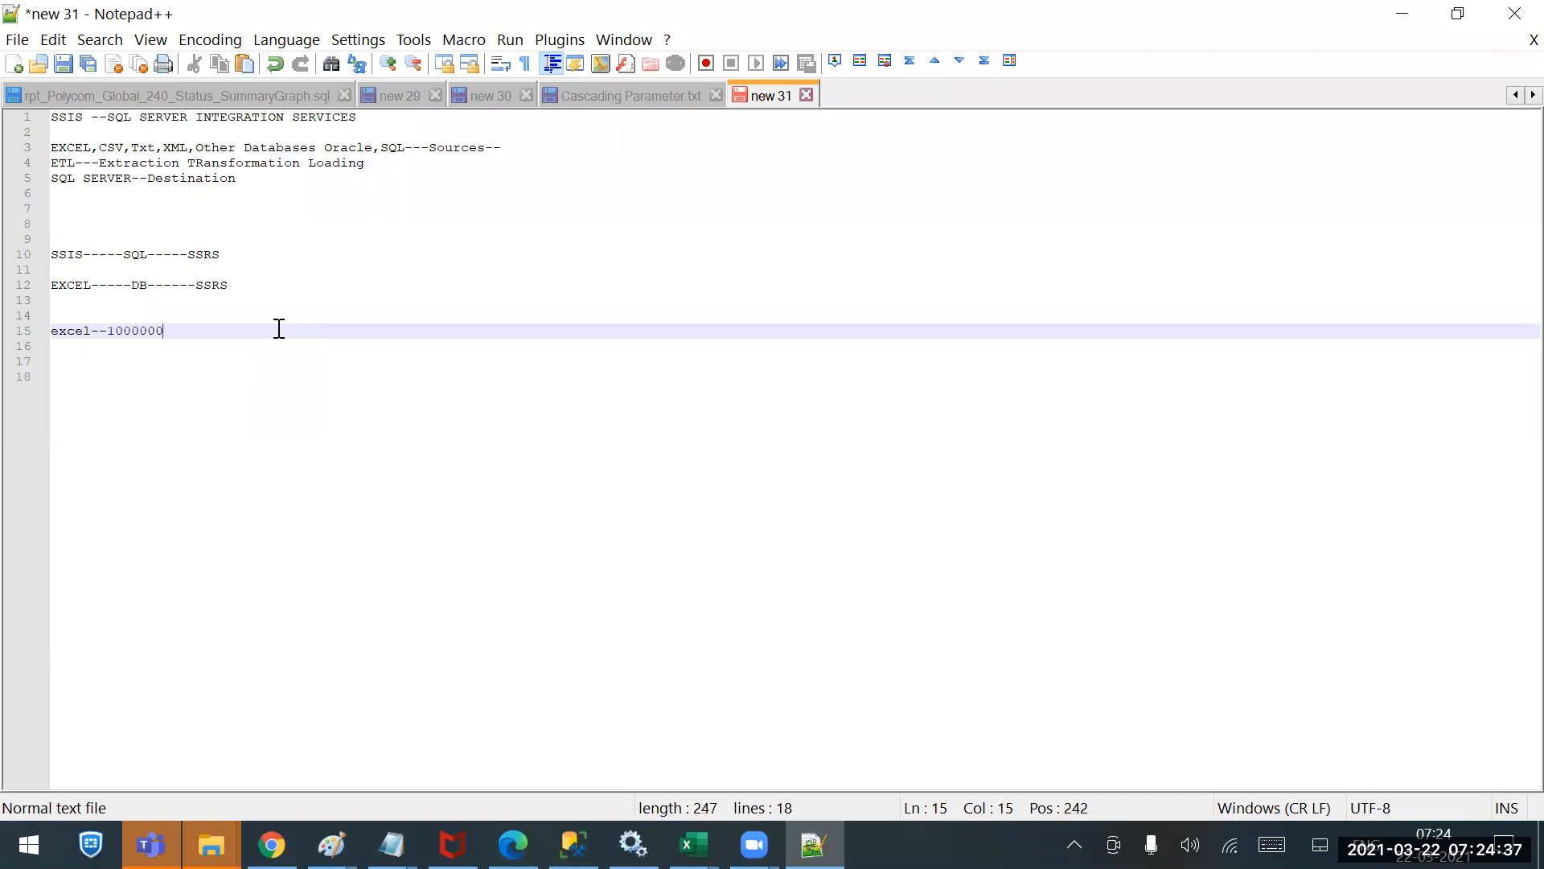
key(BackSpace)
text(---45000 Duplicates)
key(Return)
key(Return)
key(Return)
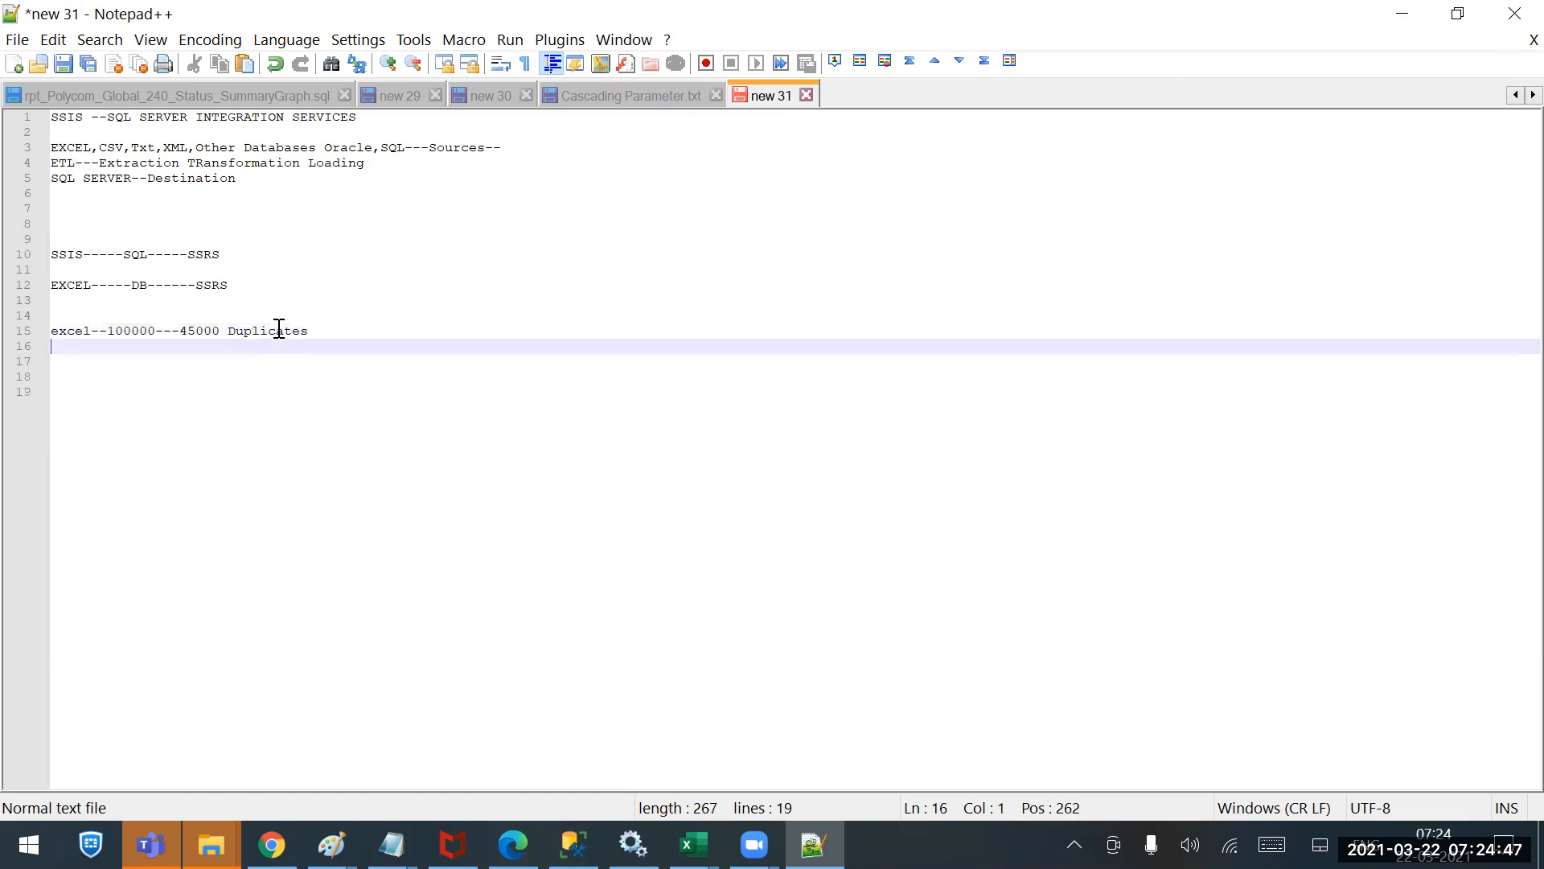
Write "Import---db table 1lakh---cte" on line 18 of the notes.
text(Import---)
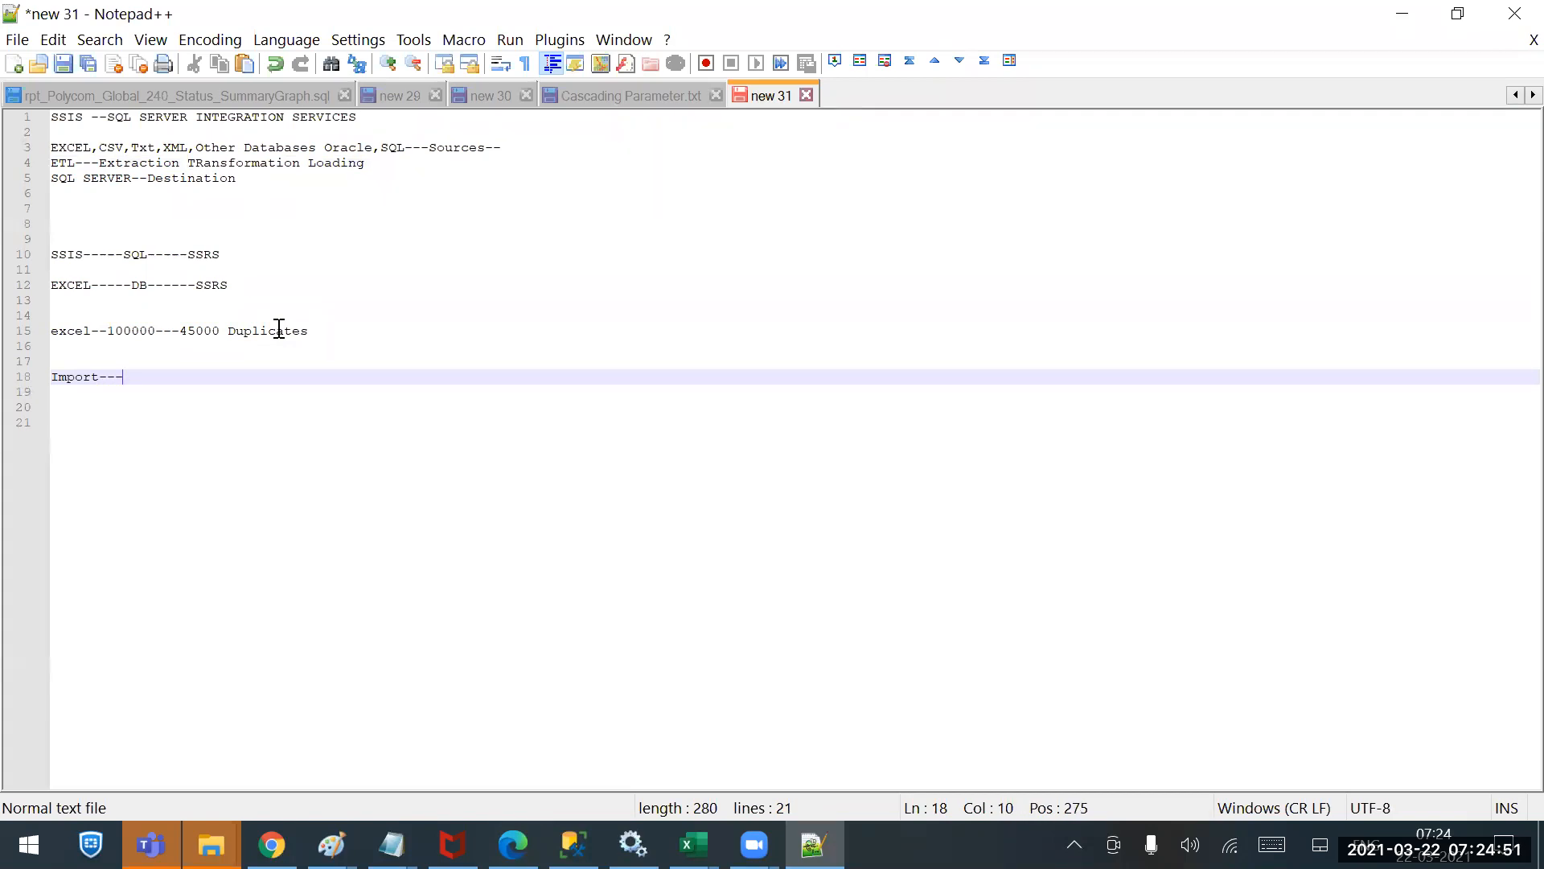
text(dbb)
key(BackSpace)
key(BackSpace)
text(table 1lakh---)
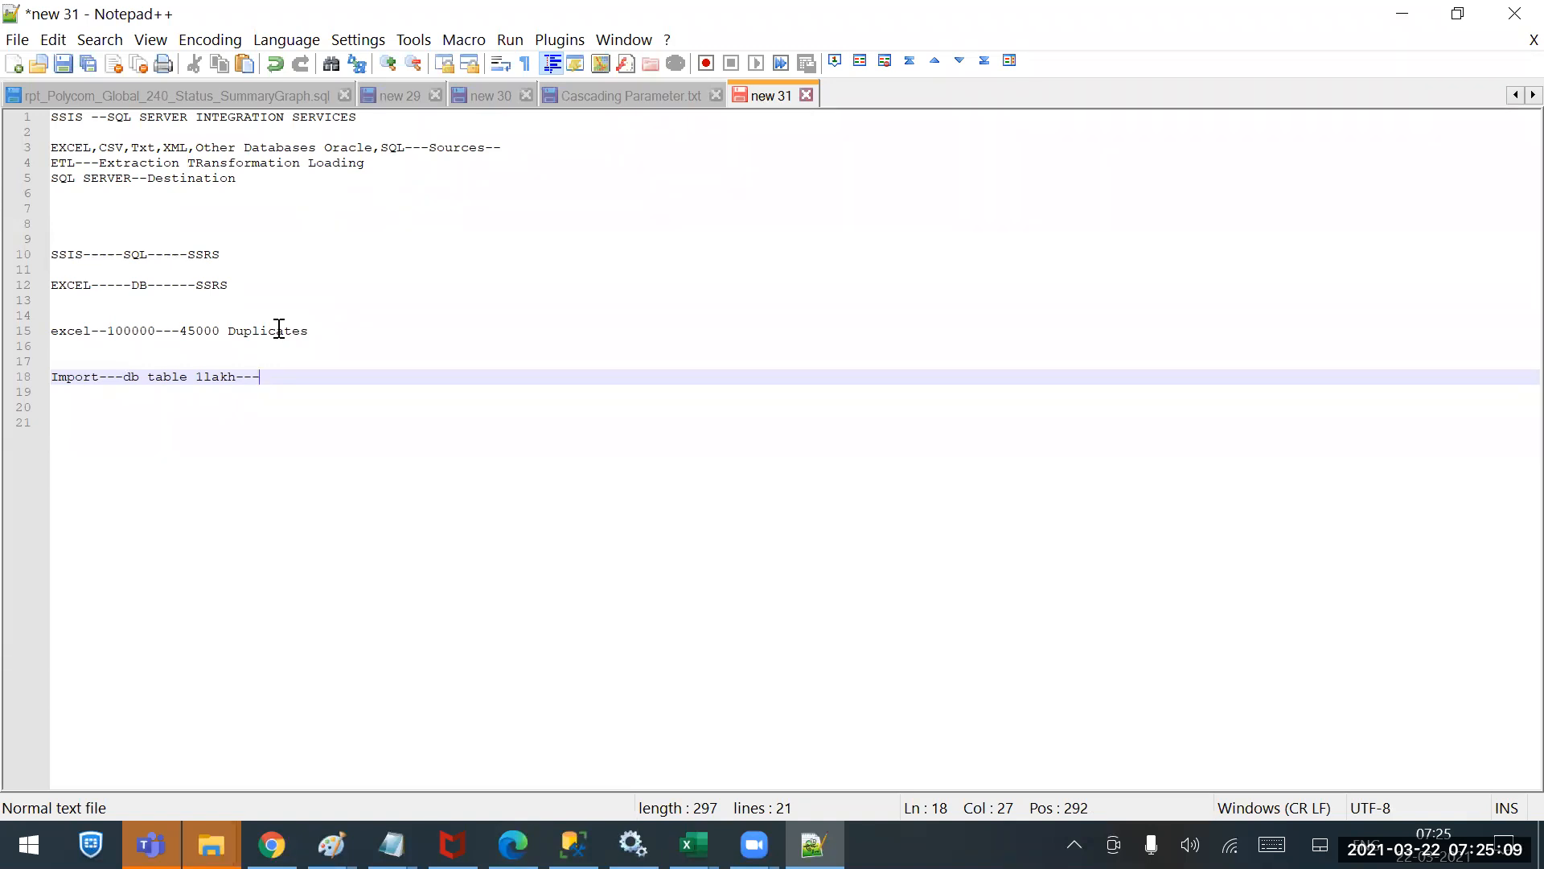
text(cte)
Highlight the "table 1lakh" part of the Import line to point it out.
key(Left)
key(Left)
key(Left)
key(Left)
key(Left)
key(Left)
key(Left)
key(Left)
key(Left)
key(Right)
key(Right)
key(shift+Left)
key(shift+Left)
key(shift+Left)
key(shift+Left)
key(shift+Left)
key(shift+Left)
key(shift+Left)
key(shift+Left)
key(shift+Left)
key(shift+Left)
key(shift+Left)
key(shift+Left)
key(shift+Left)
key(shift+Left)
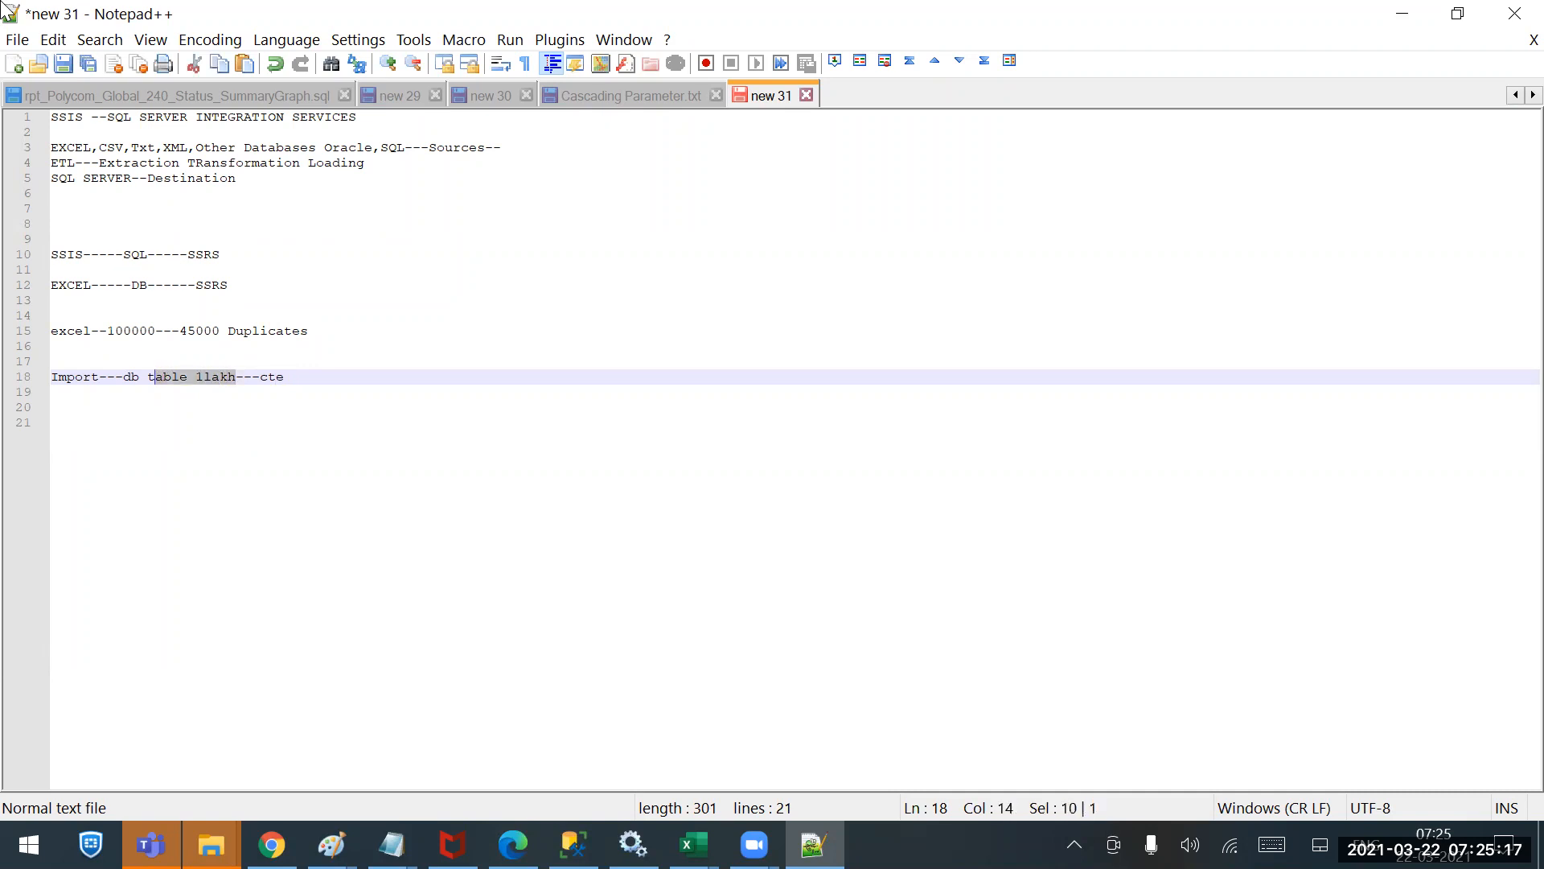
key(Right)
key(Right)
key(Right)
Write "SSIS----we can elimante duplicate" on line 19, directly below the Import line.
key(Down)
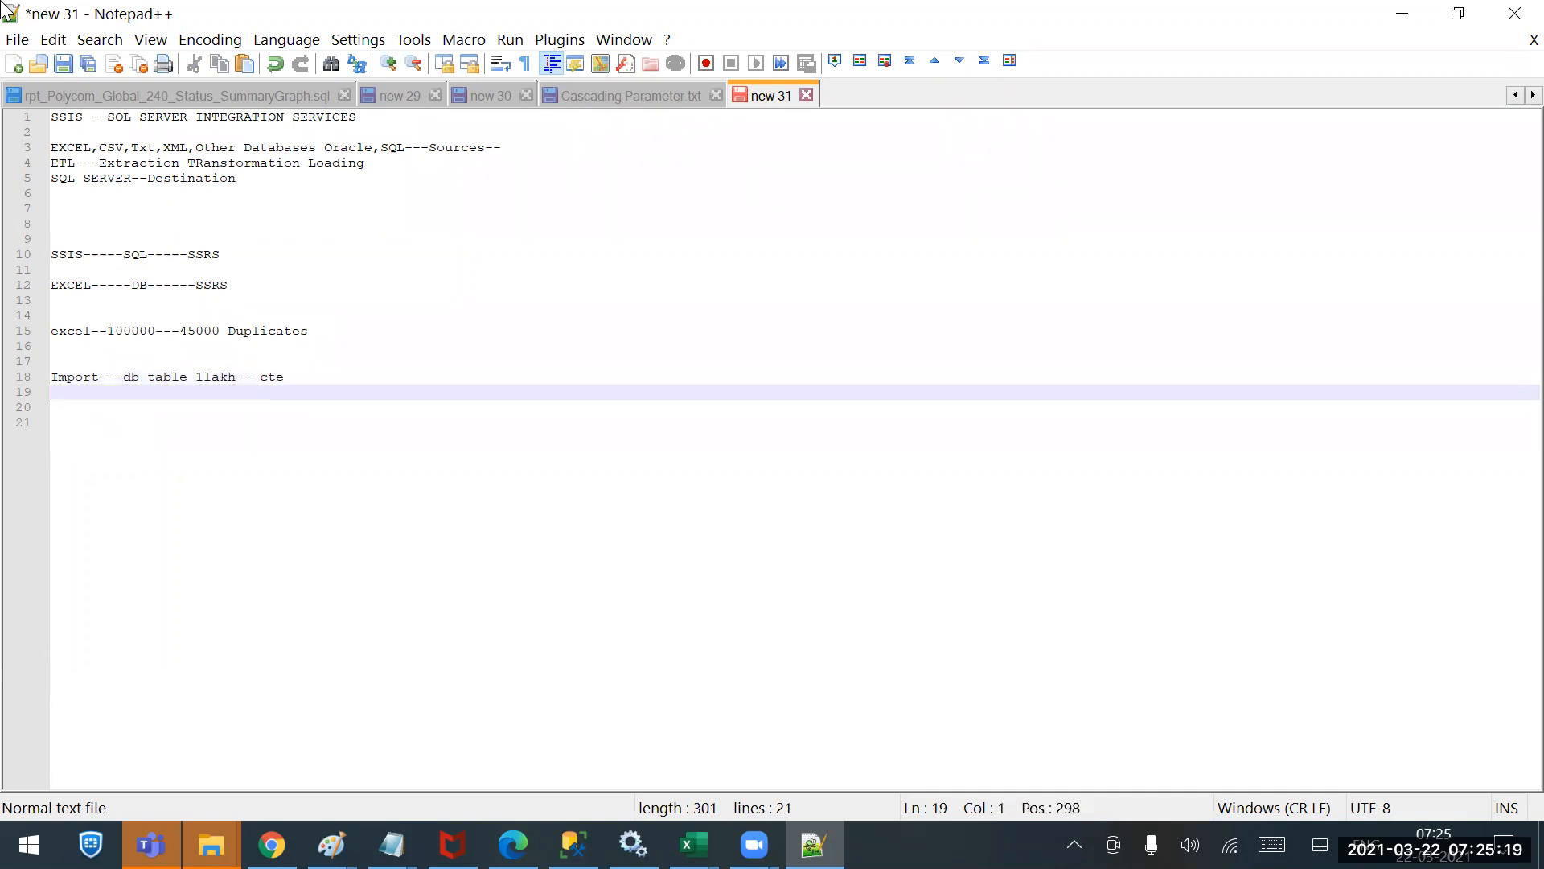
text(SSIS----)
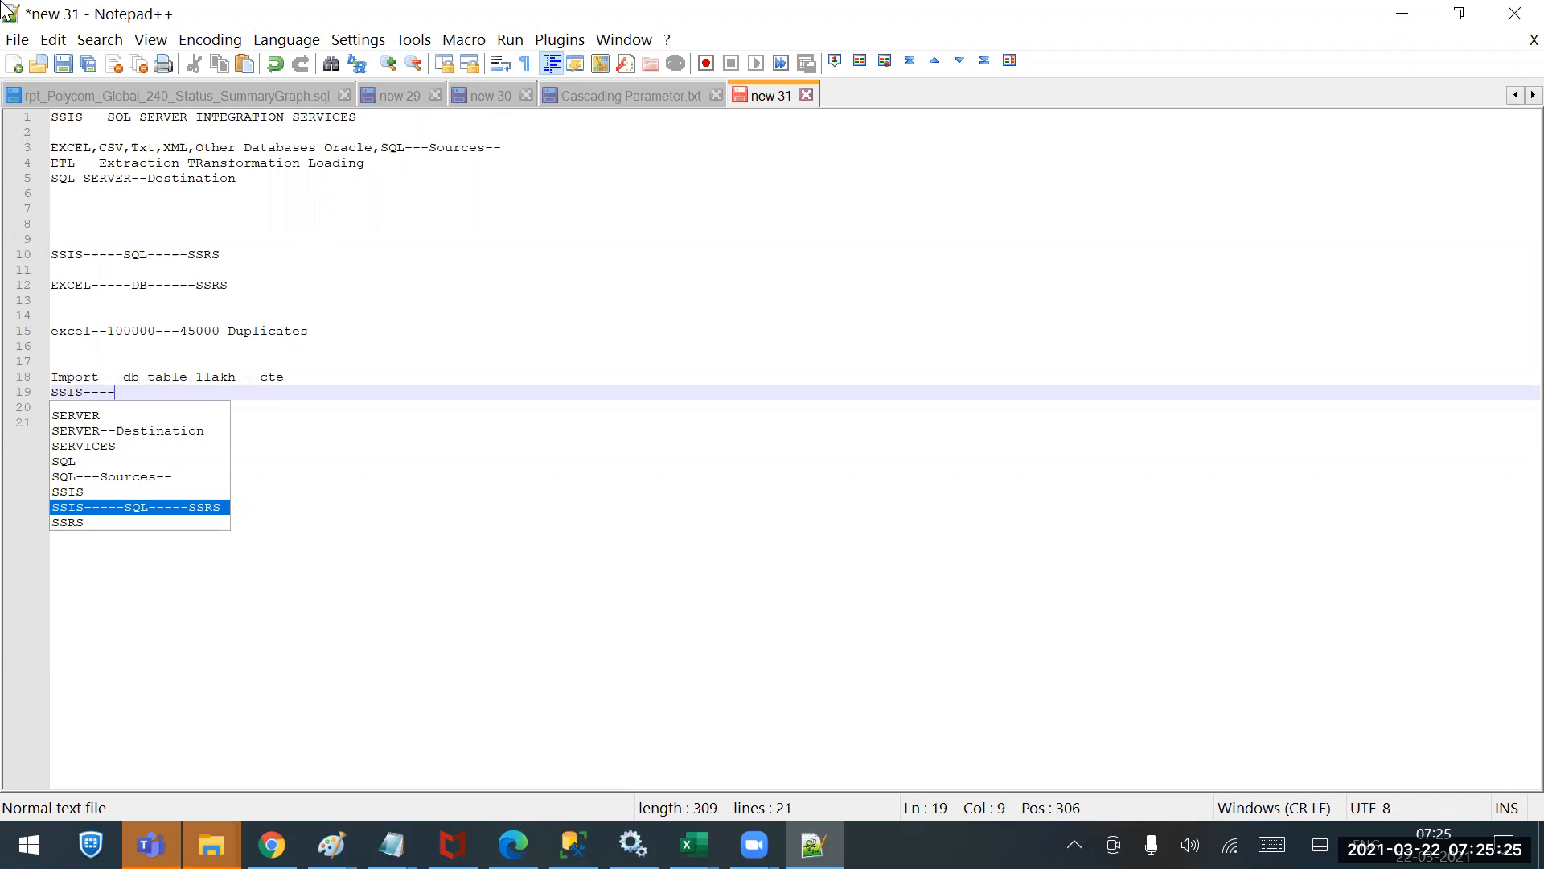
text(we can elimante duppl)
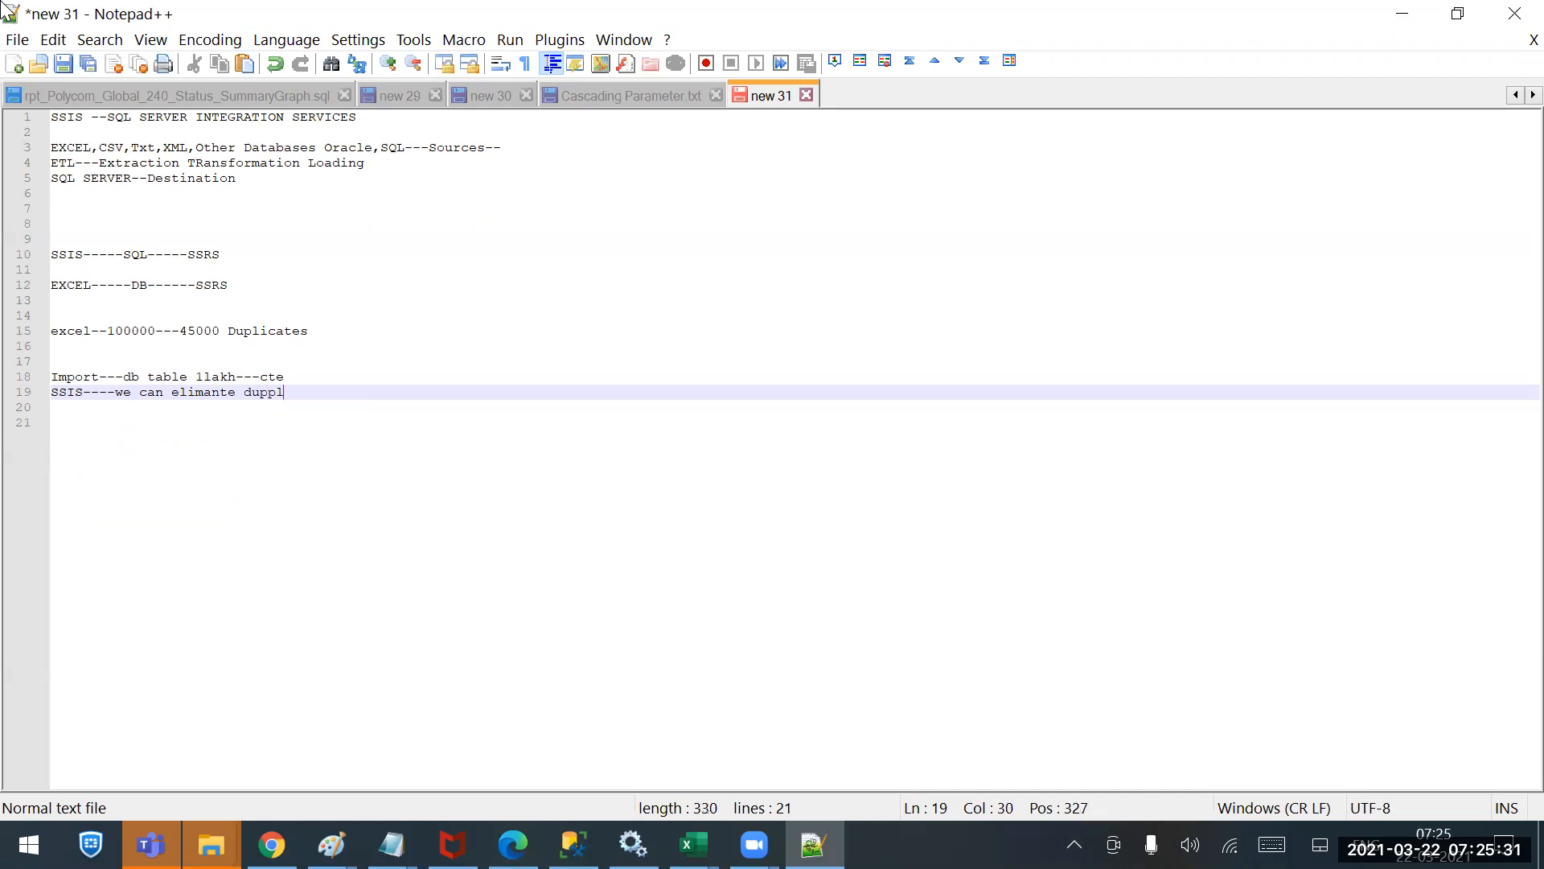
text(icates)
key(BackSpace)
key(Left)
key(Left)
key(Left)
key(Left)
key(Left)
key(Left)
key(BackSpace)
key(Right)
key(Right)
key(Right)
Append "---55000---db table" to the end of the SSIS line about eliminating duplicates.
key(Down)
key(Down)
key(Up)
key(Up)
key(End)
text(---550000)
key(BackSpace)
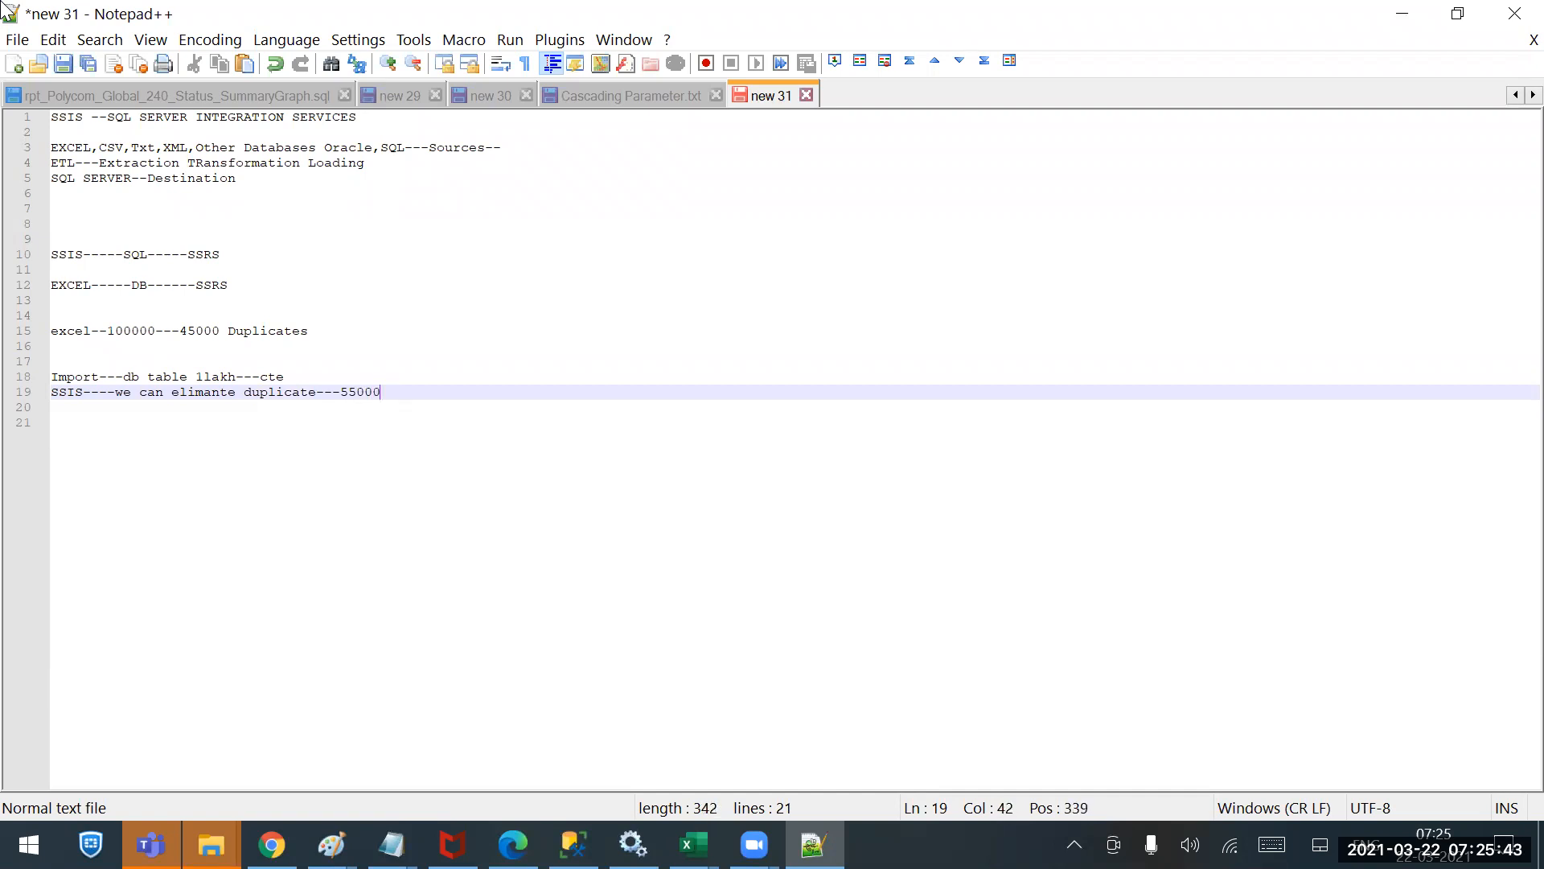
text(---db table)
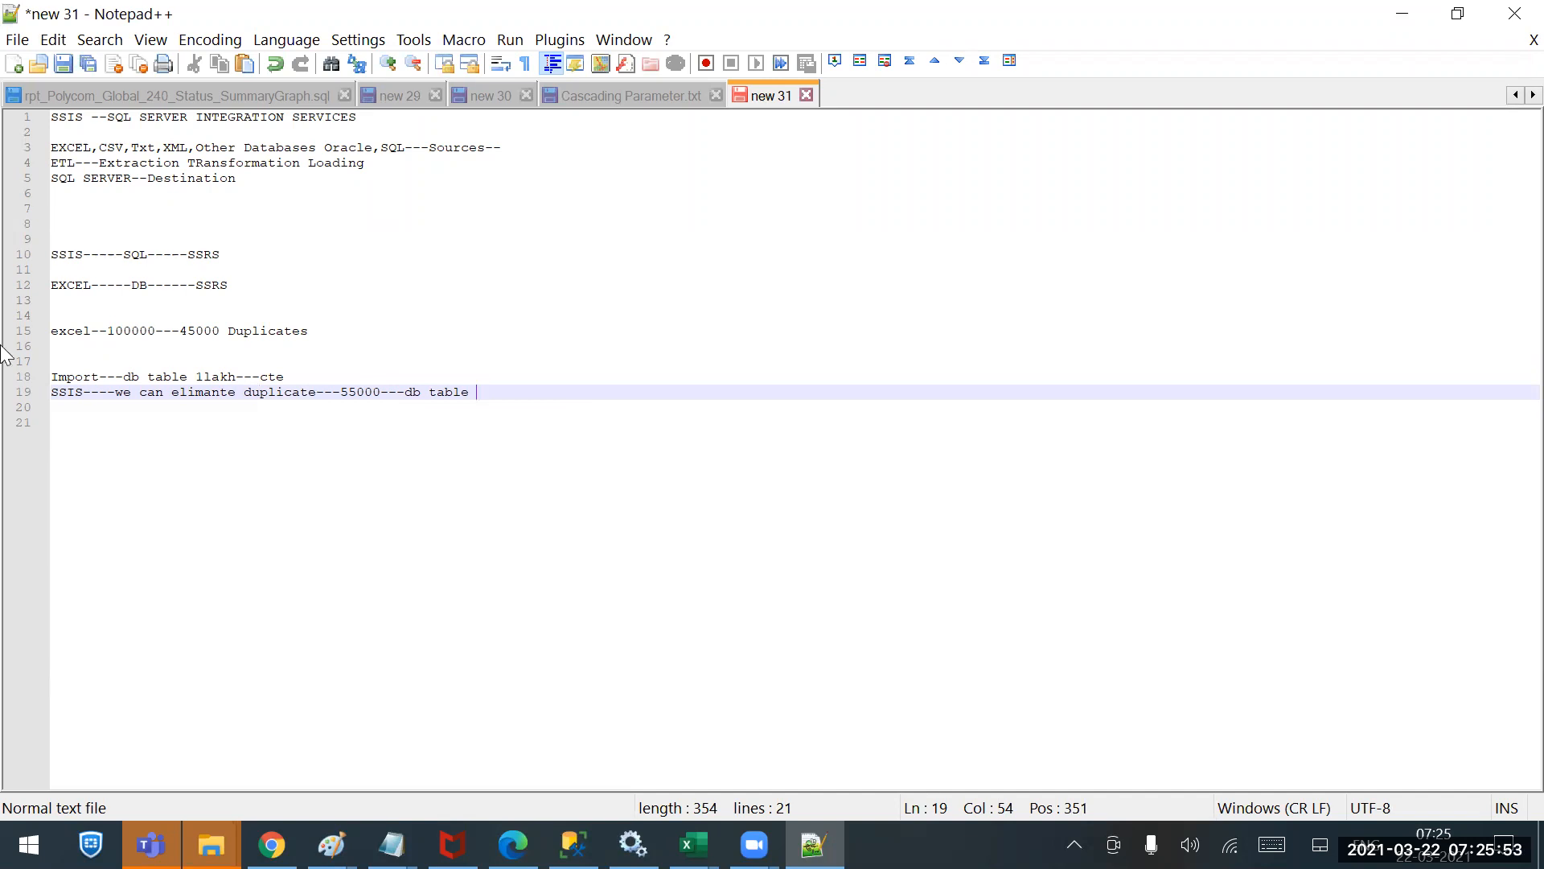
Compare the Import and SSIS lines by highlighting "table 1lakh" and the duplicate elimination text.
drag(196, 391, 403, 395)
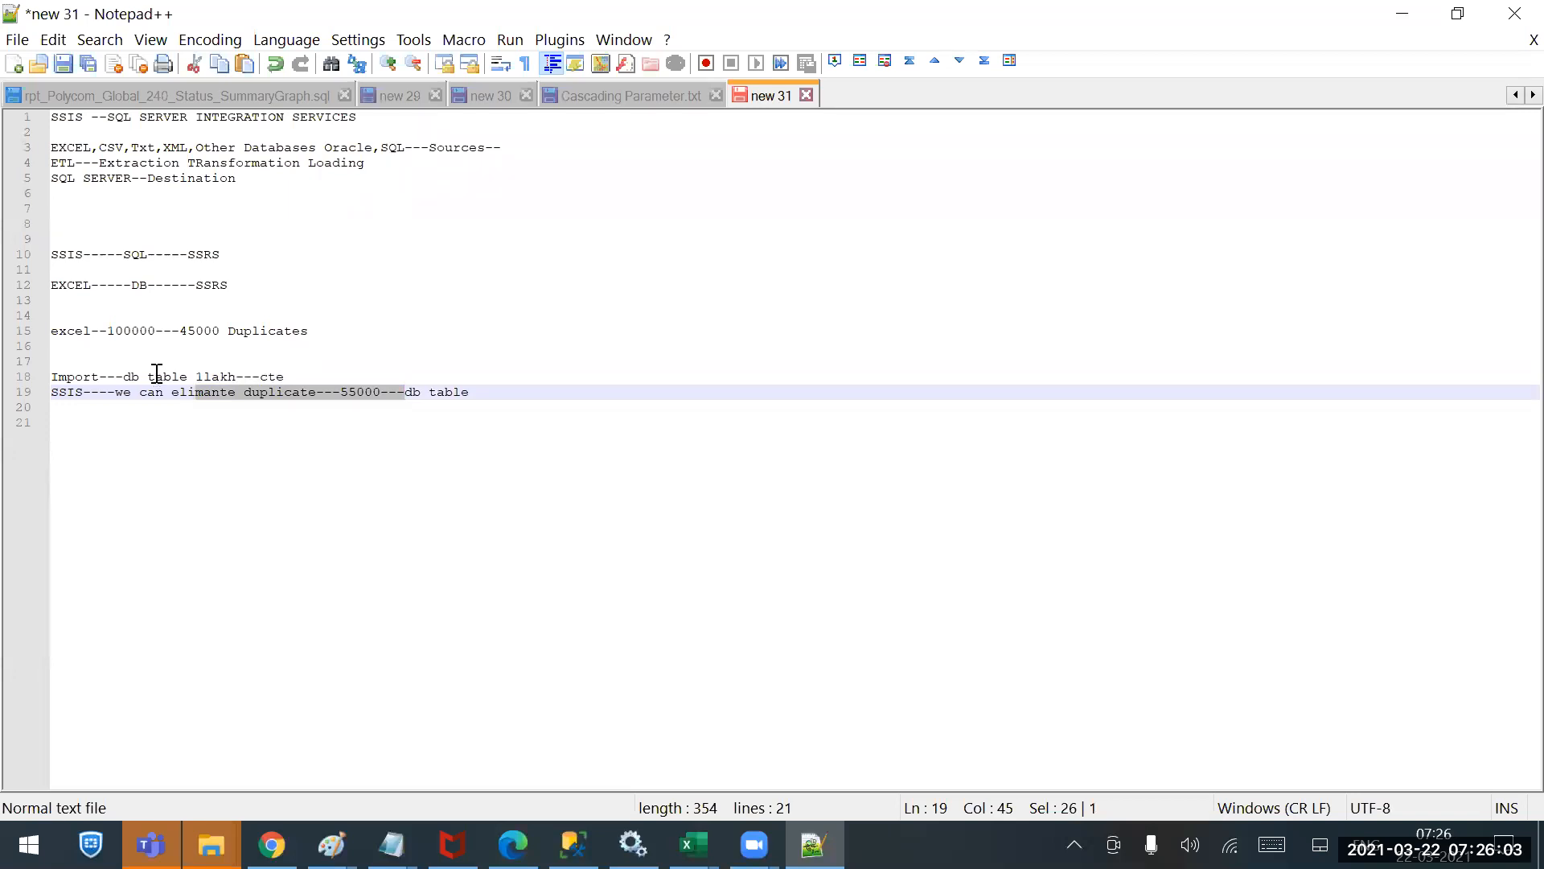
drag(148, 377, 237, 375)
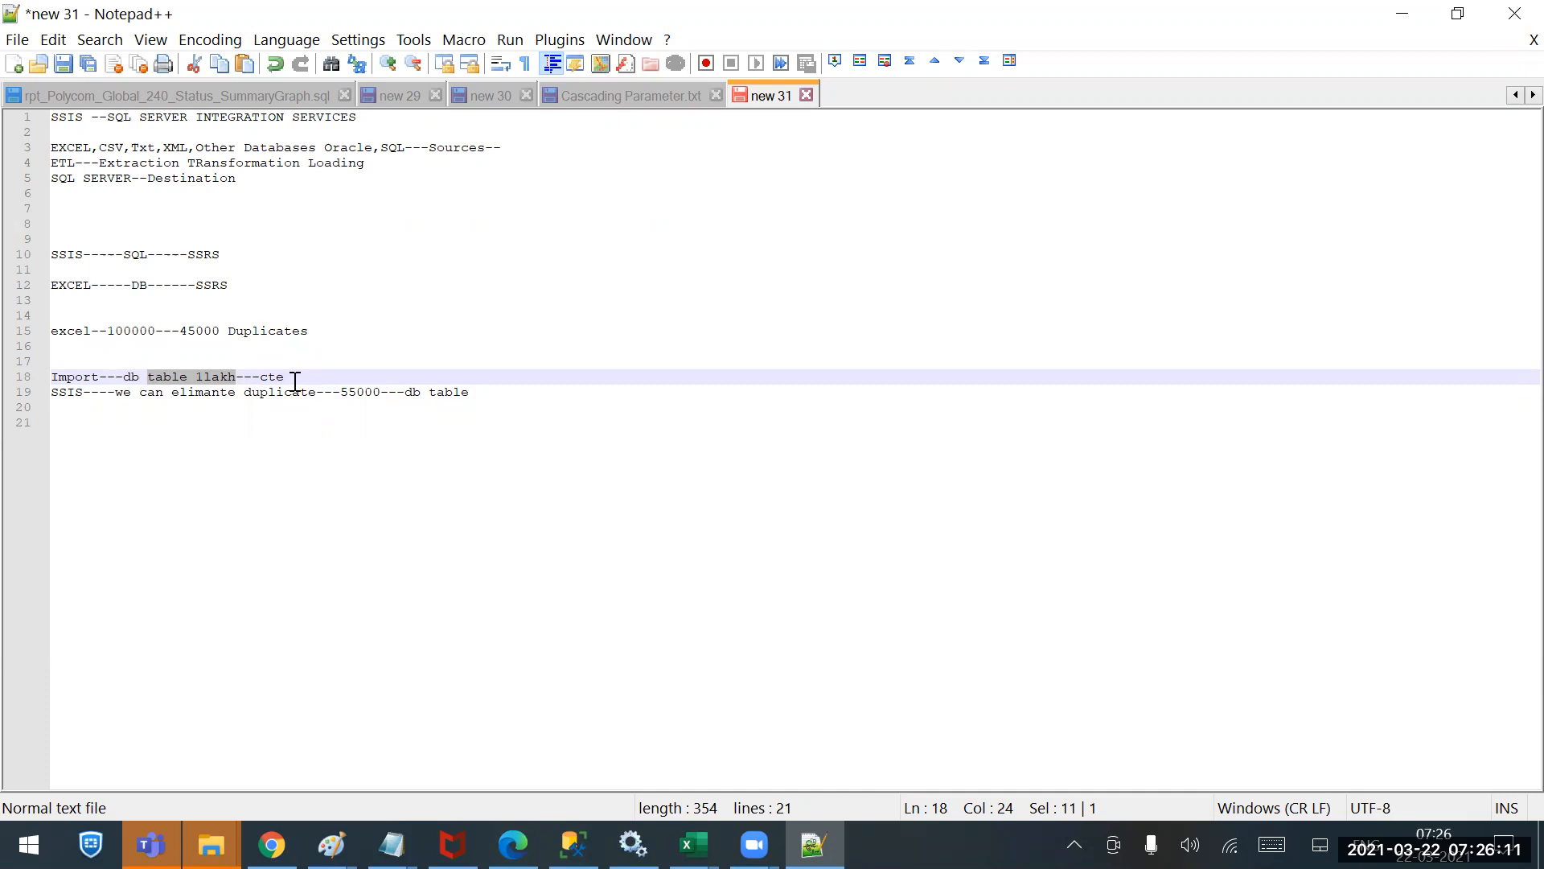
drag(163, 395, 345, 398)
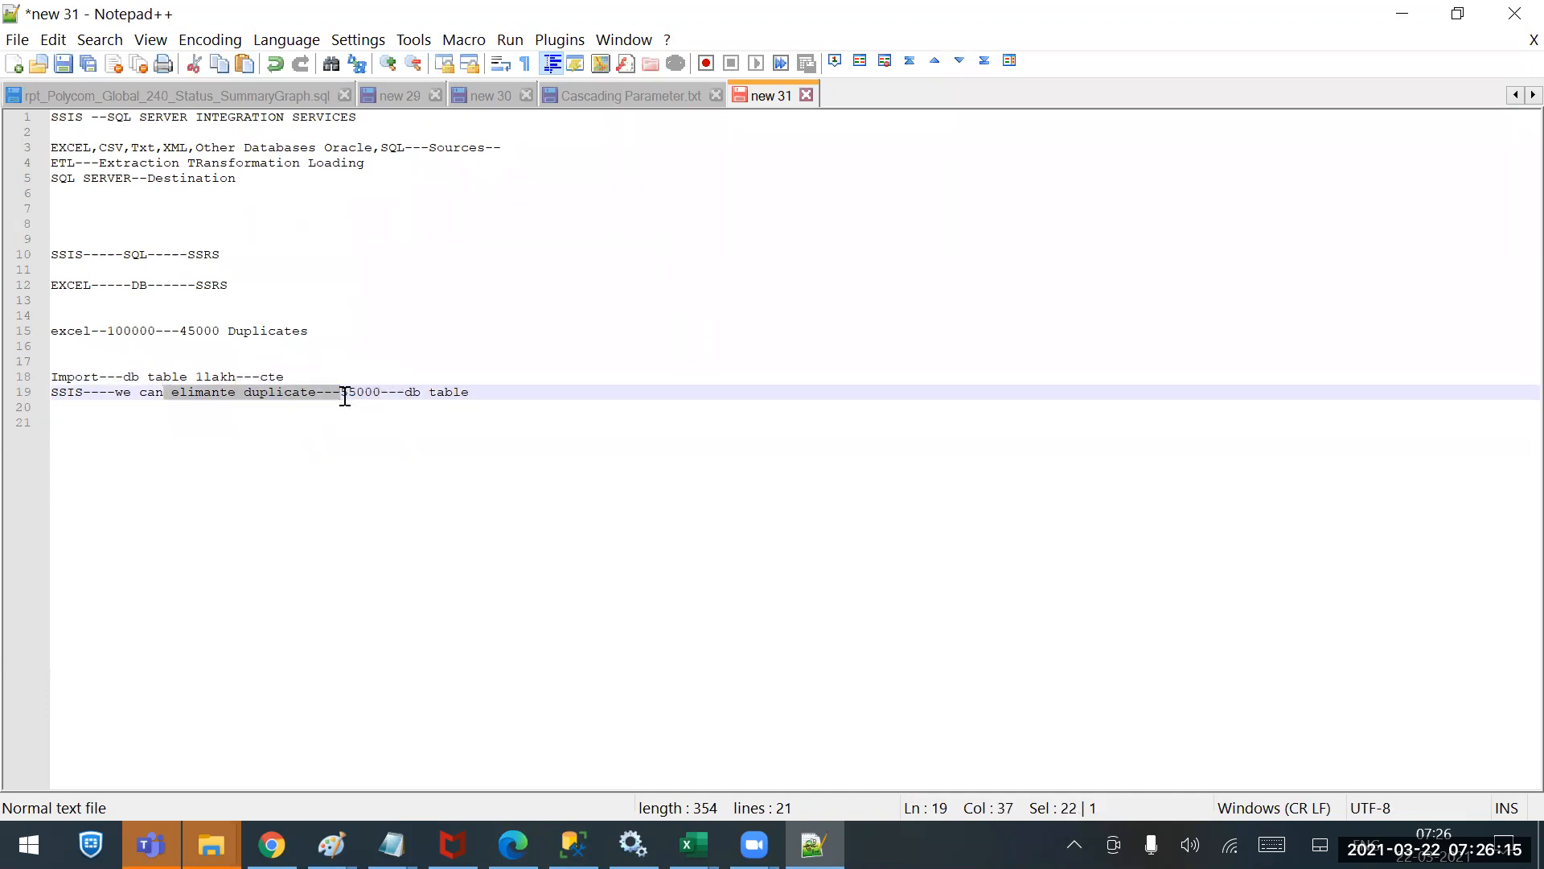
click(485, 382)
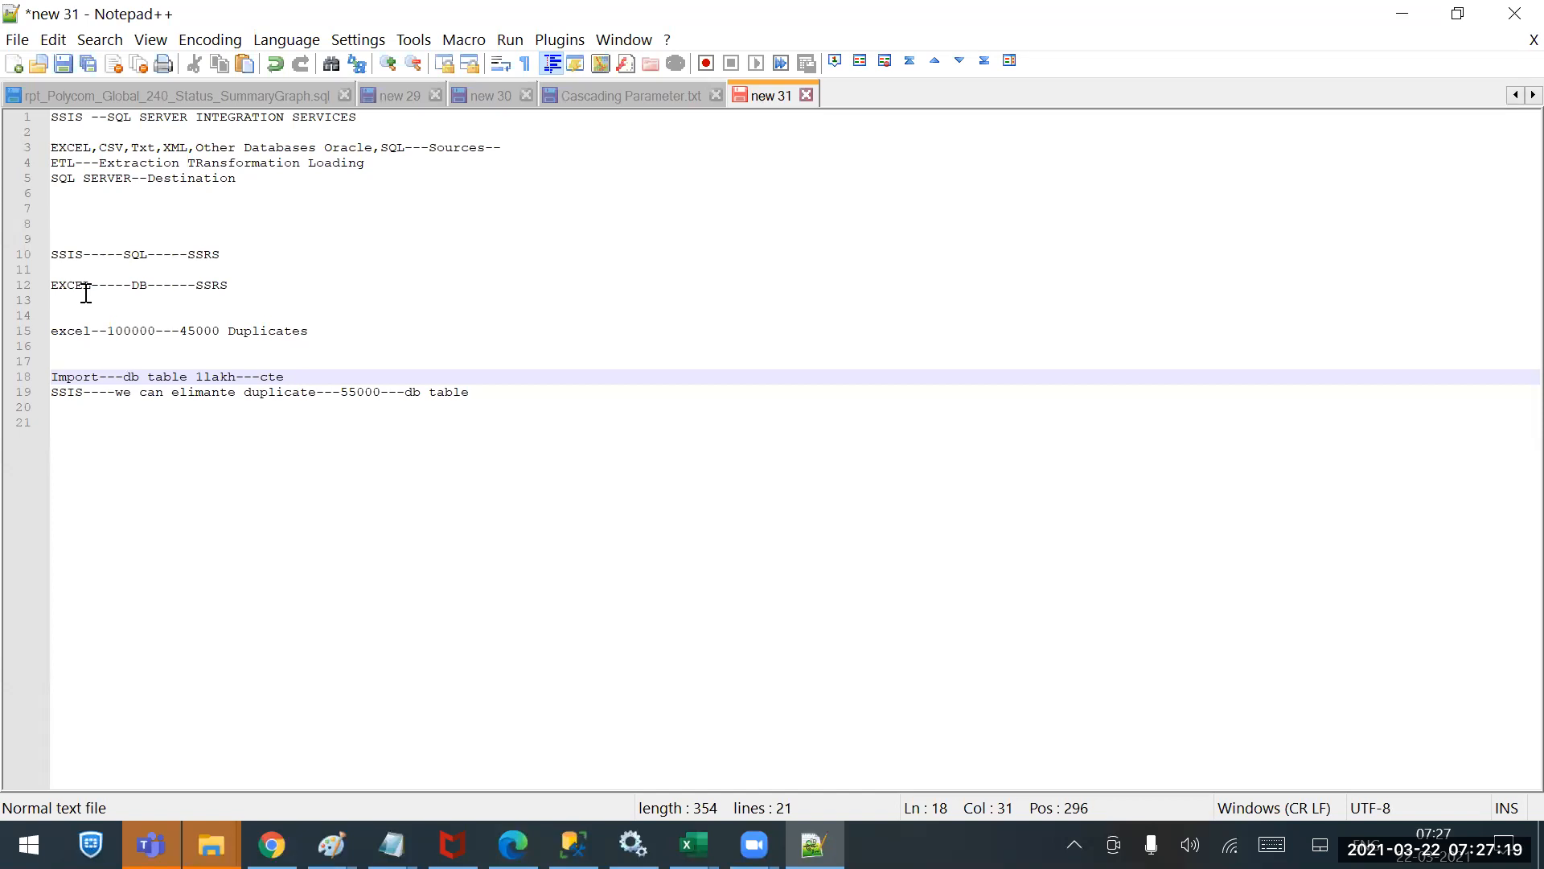
click(573, 397)
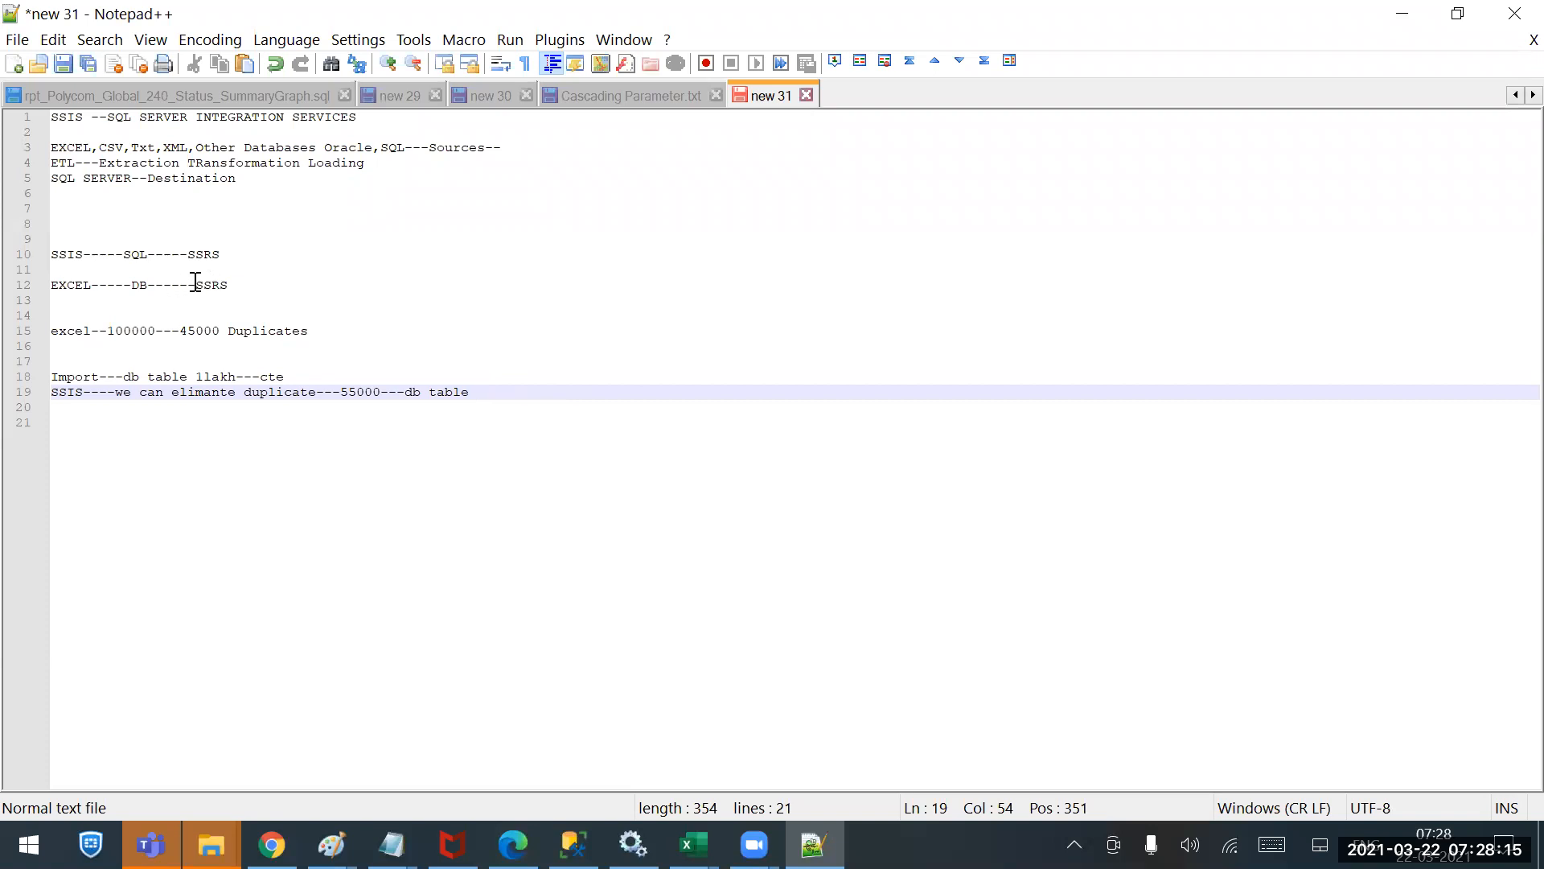
Review the data flow by highlighting SSRS in the EXCEL line, then SSIS, SQL and SSRS in the "SSIS-----SQL-----SSRS" line.
drag(195, 281, 233, 284)
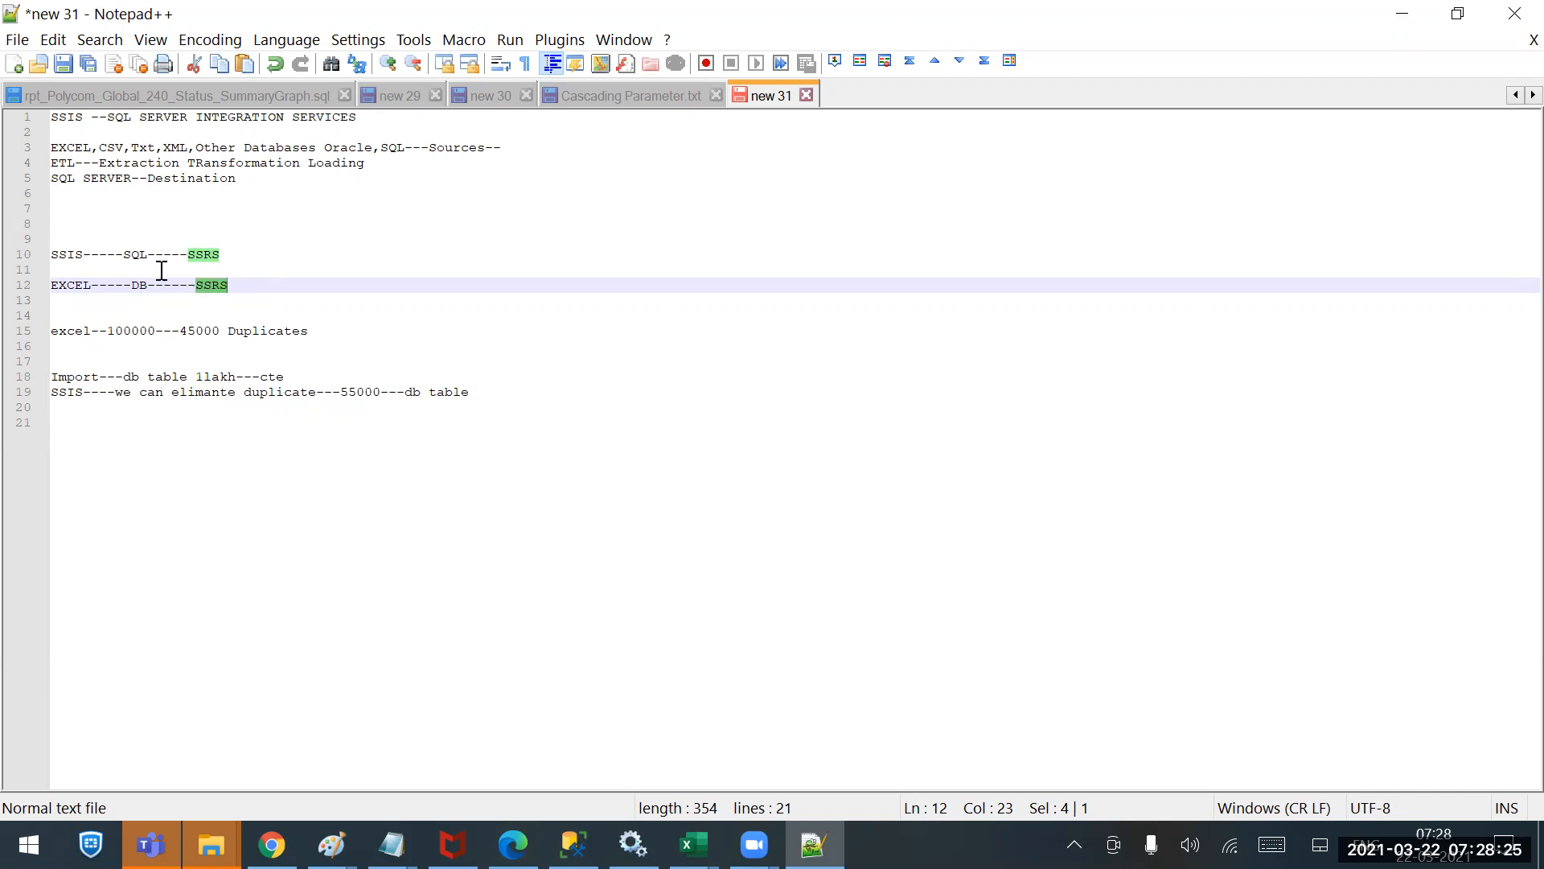
drag(58, 255, 225, 255)
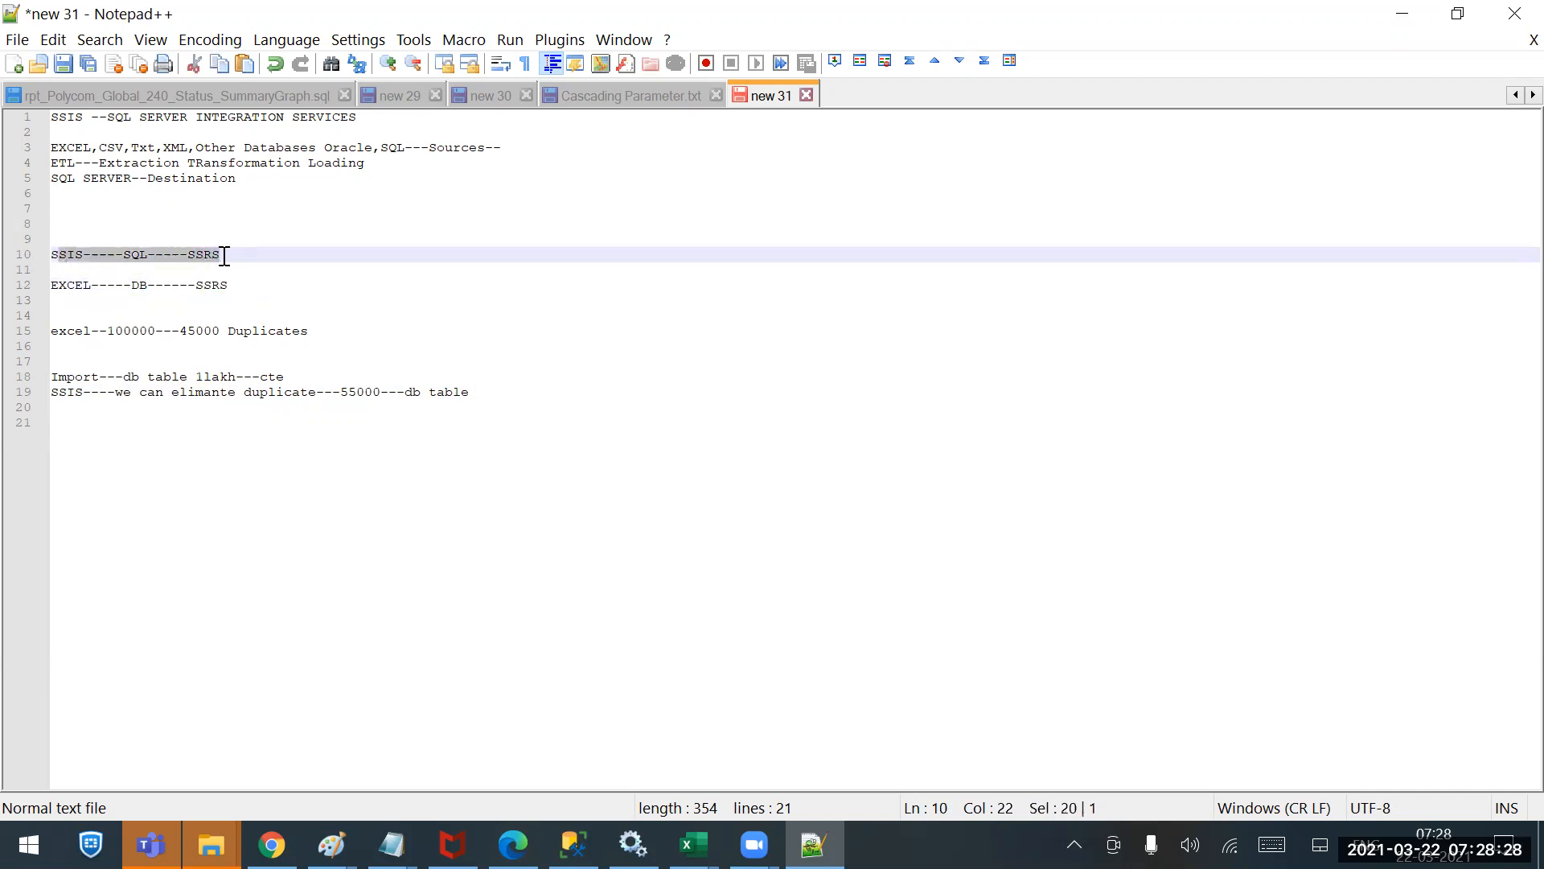
double_click(74, 256)
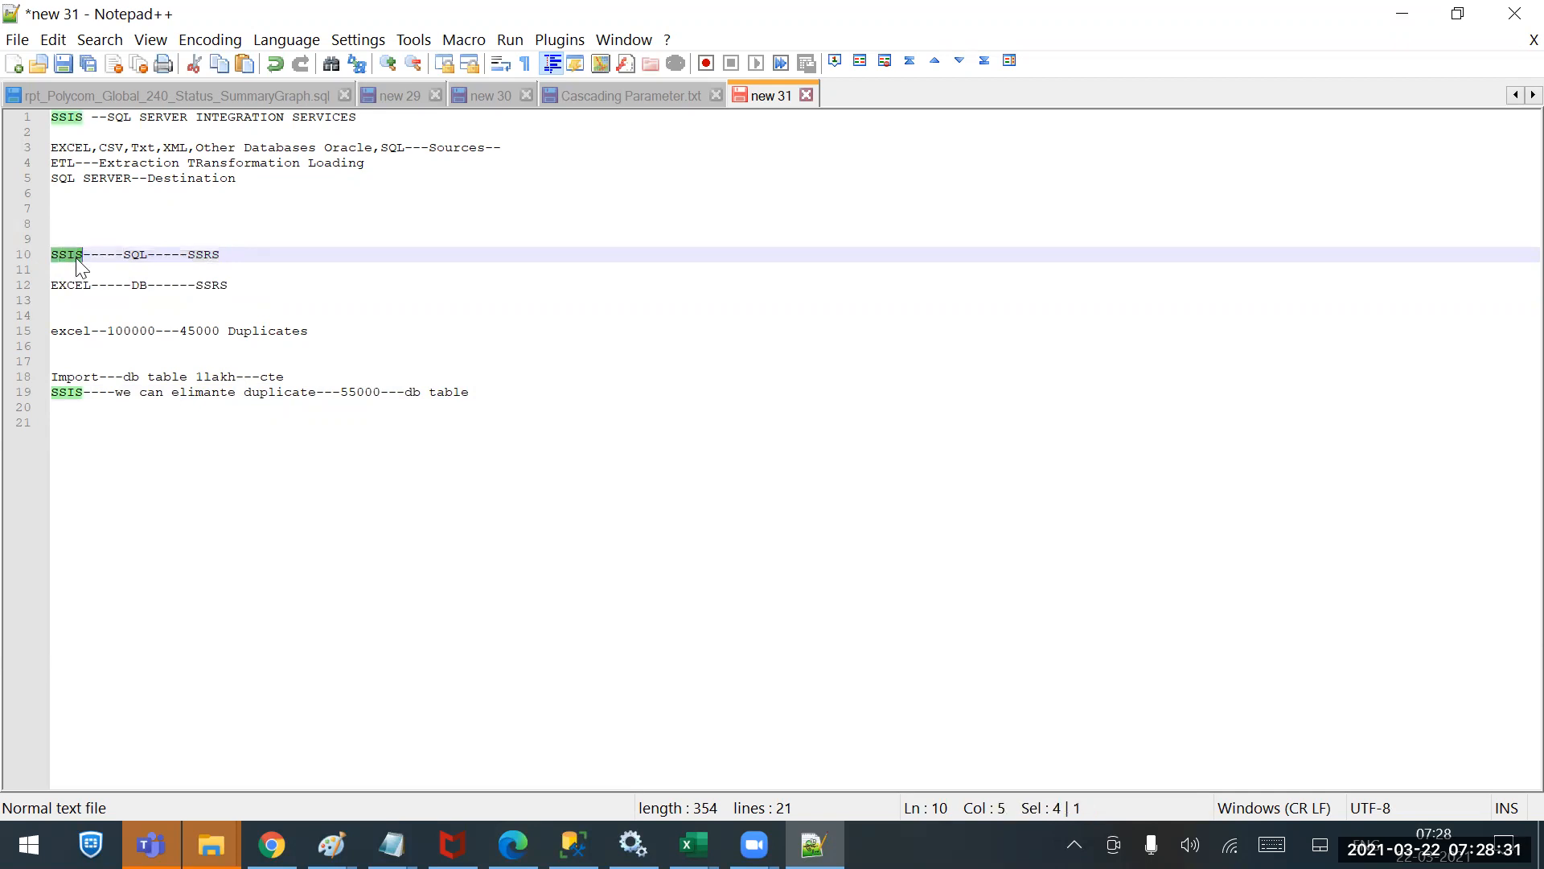
double_click(137, 256)
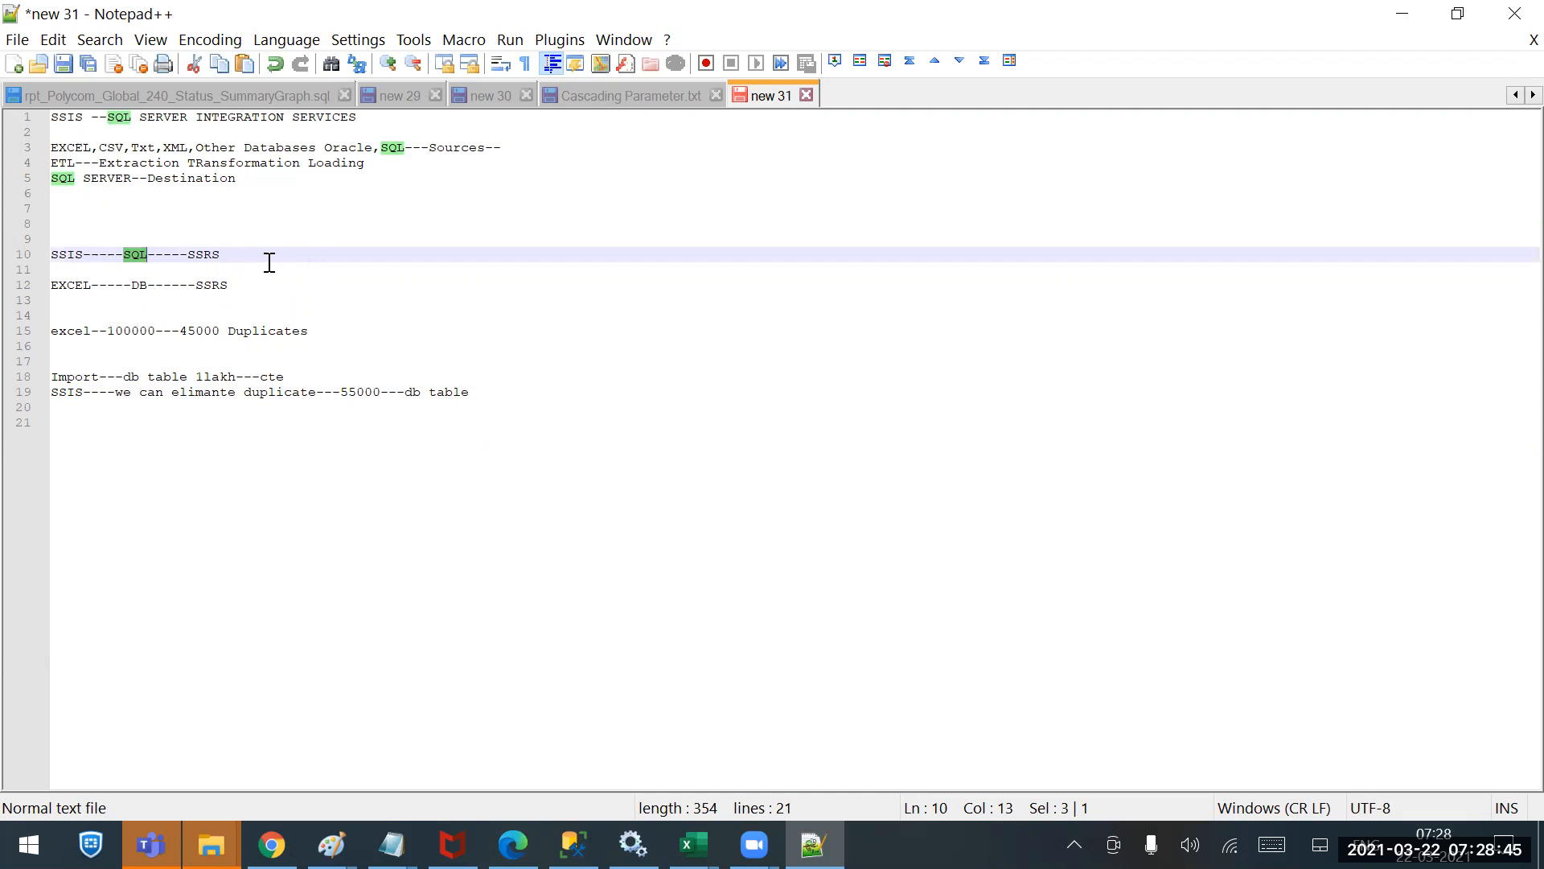
double_click(207, 254)
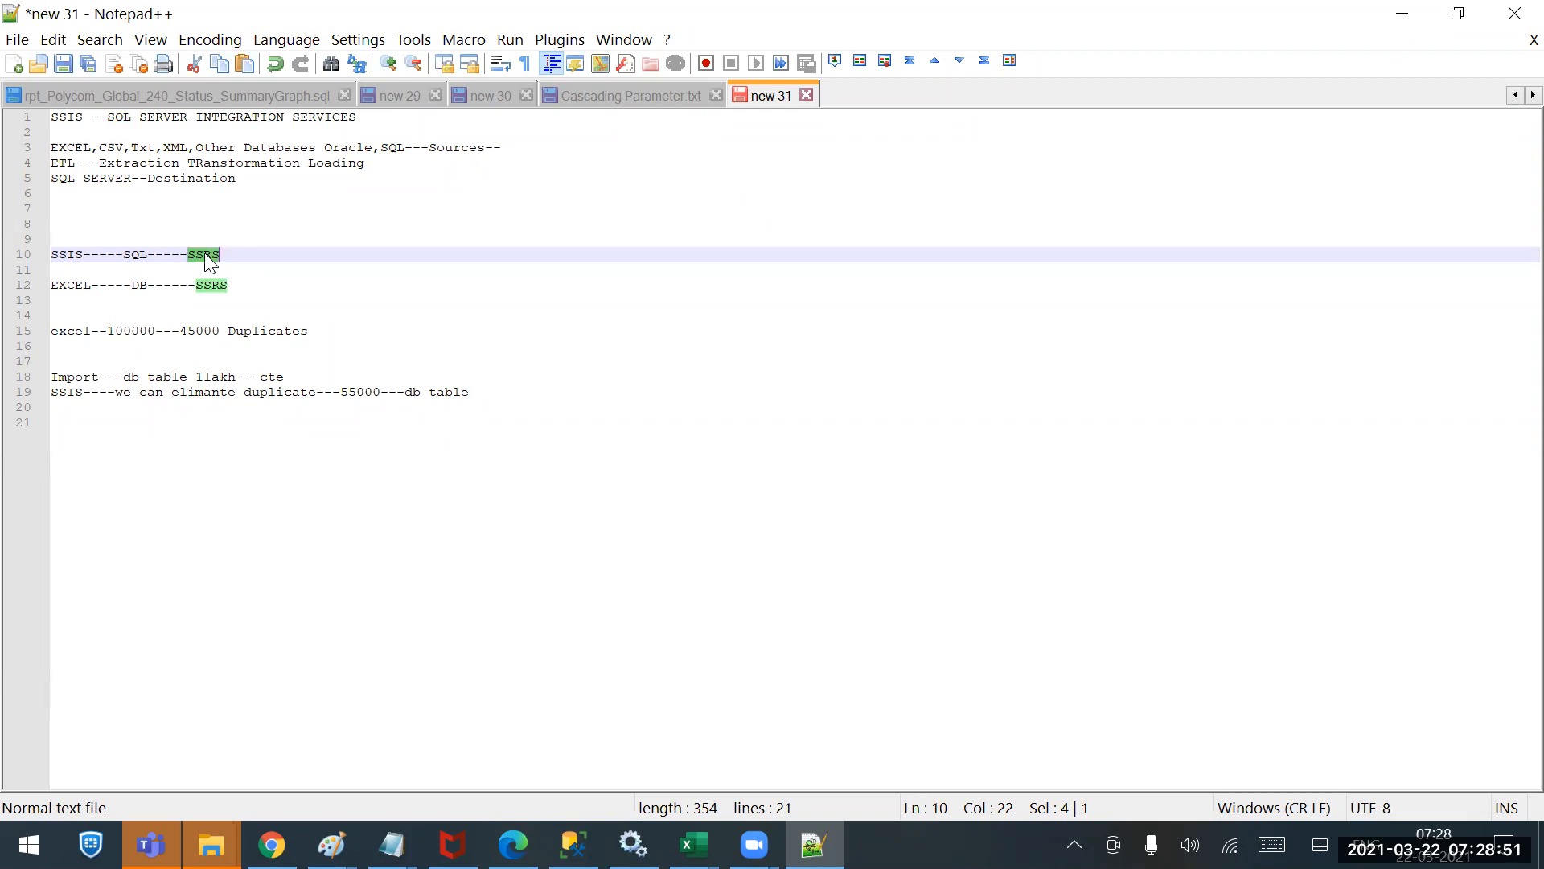
click(555, 397)
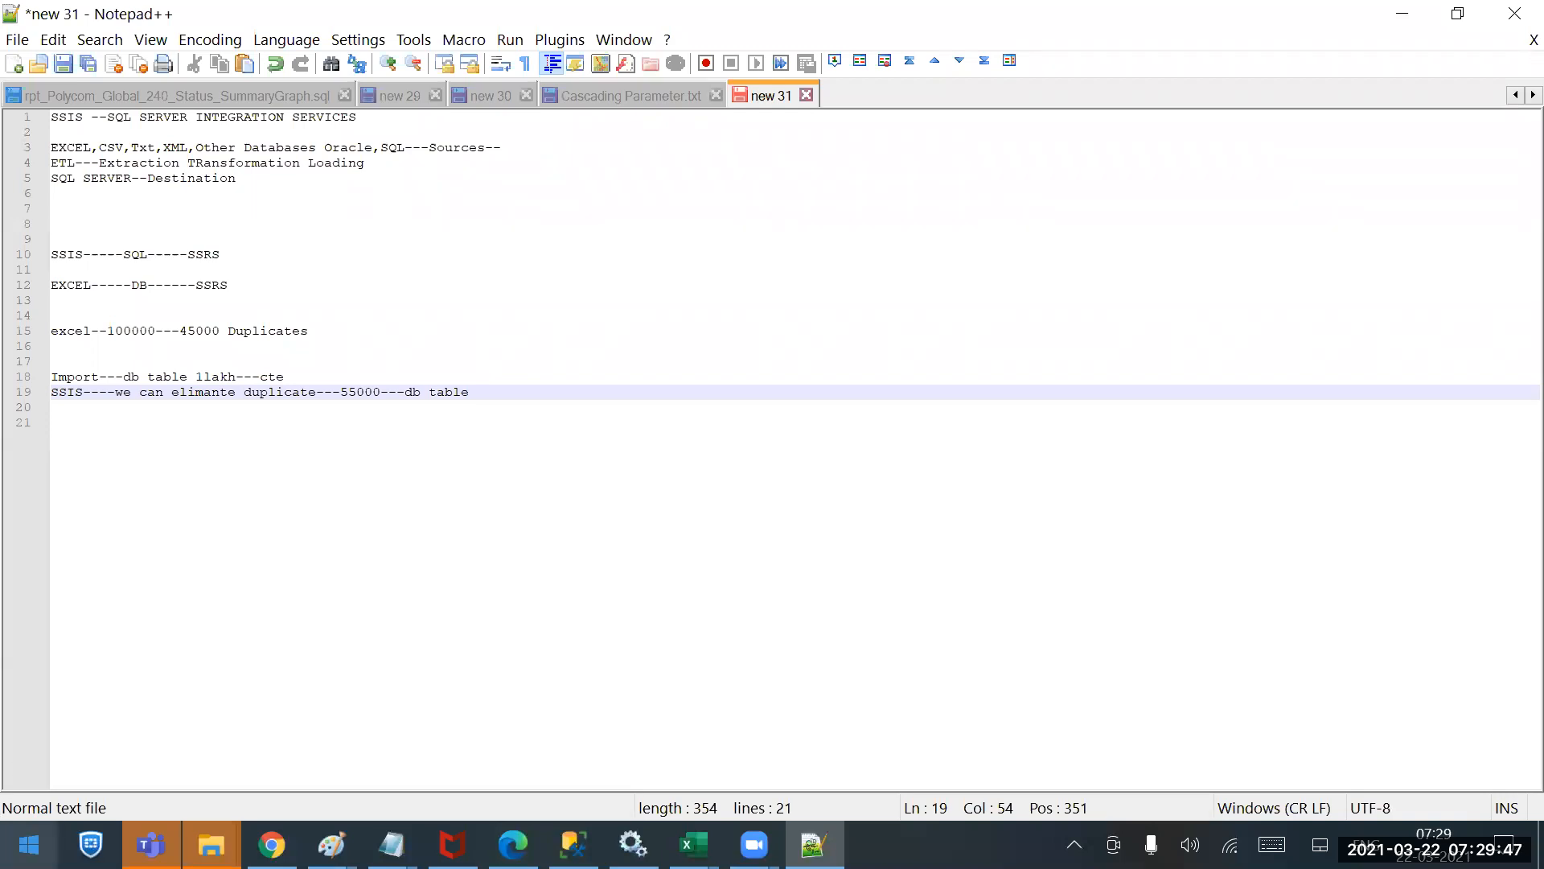
Open Visual Studio 2019 and start a new project from the Integration Services Project template.
click(29, 845)
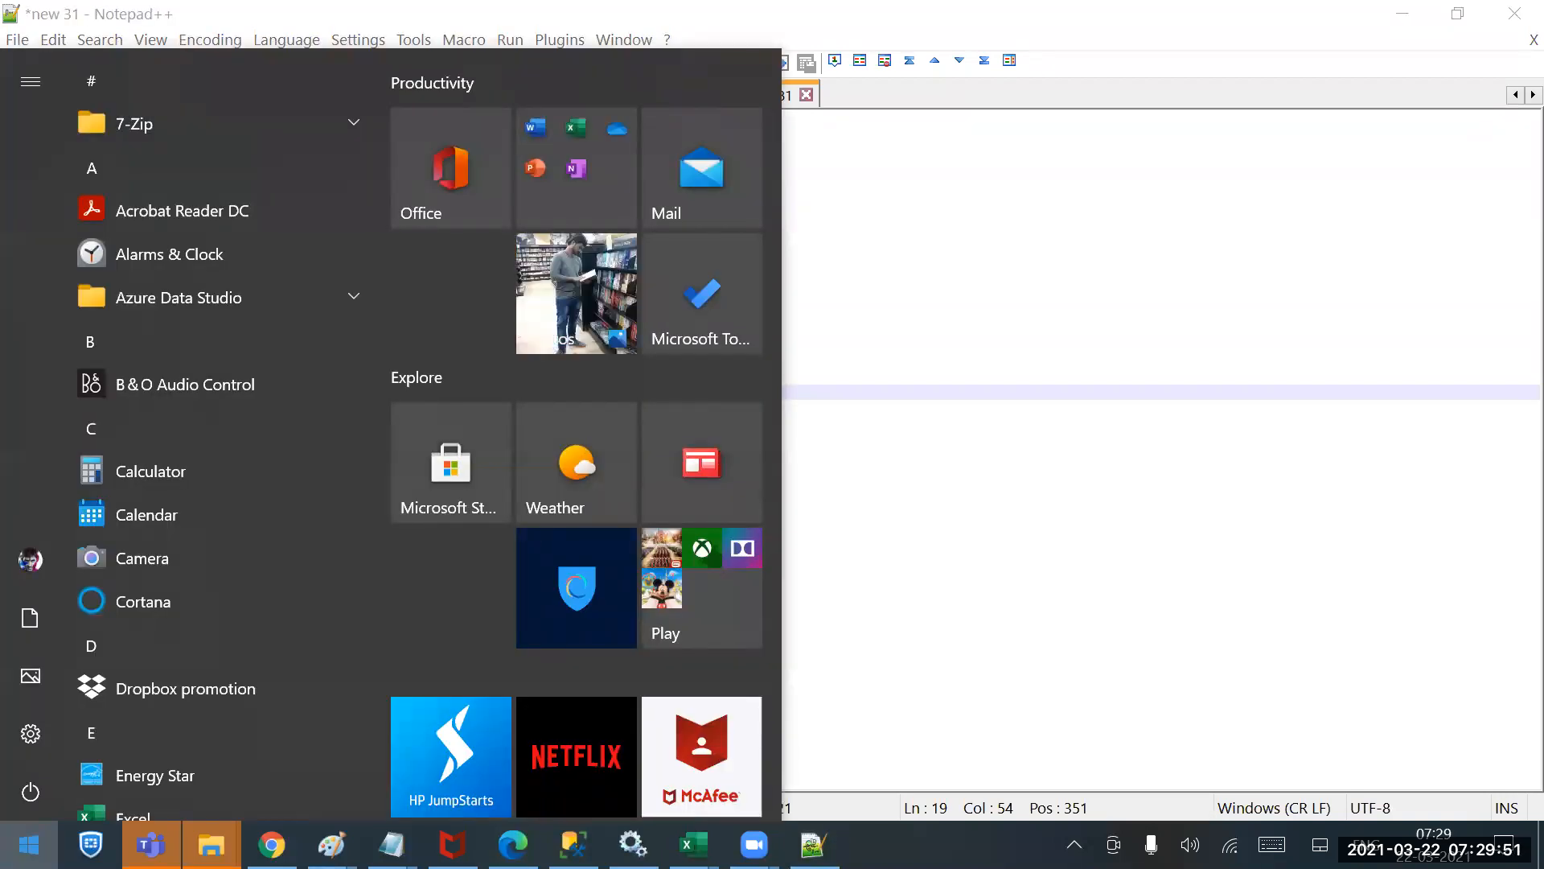
text(visu)
key(Escape)
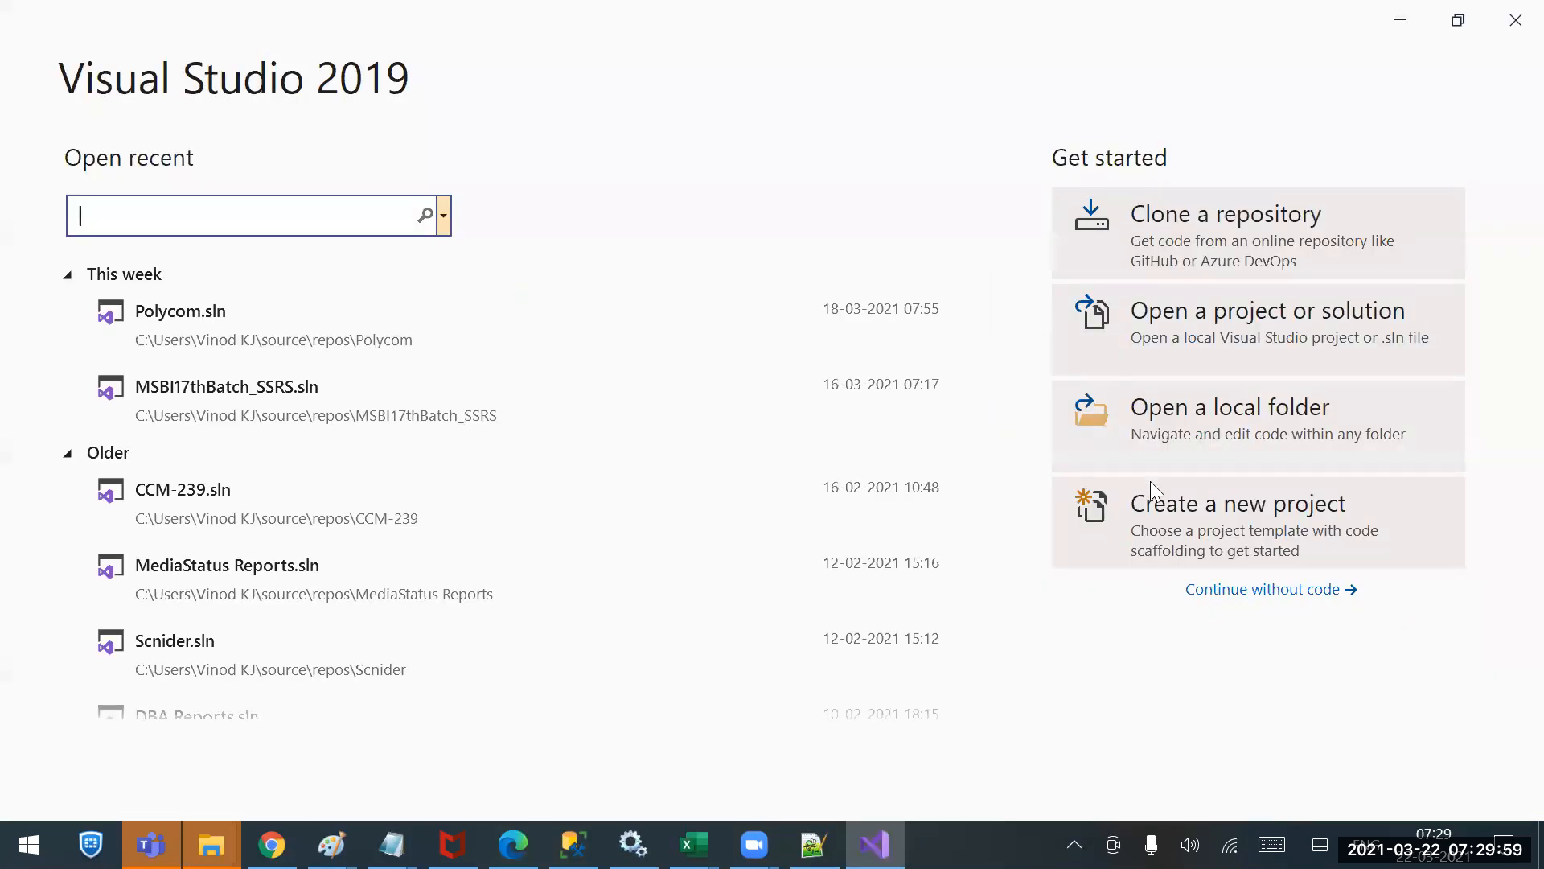
click(1232, 512)
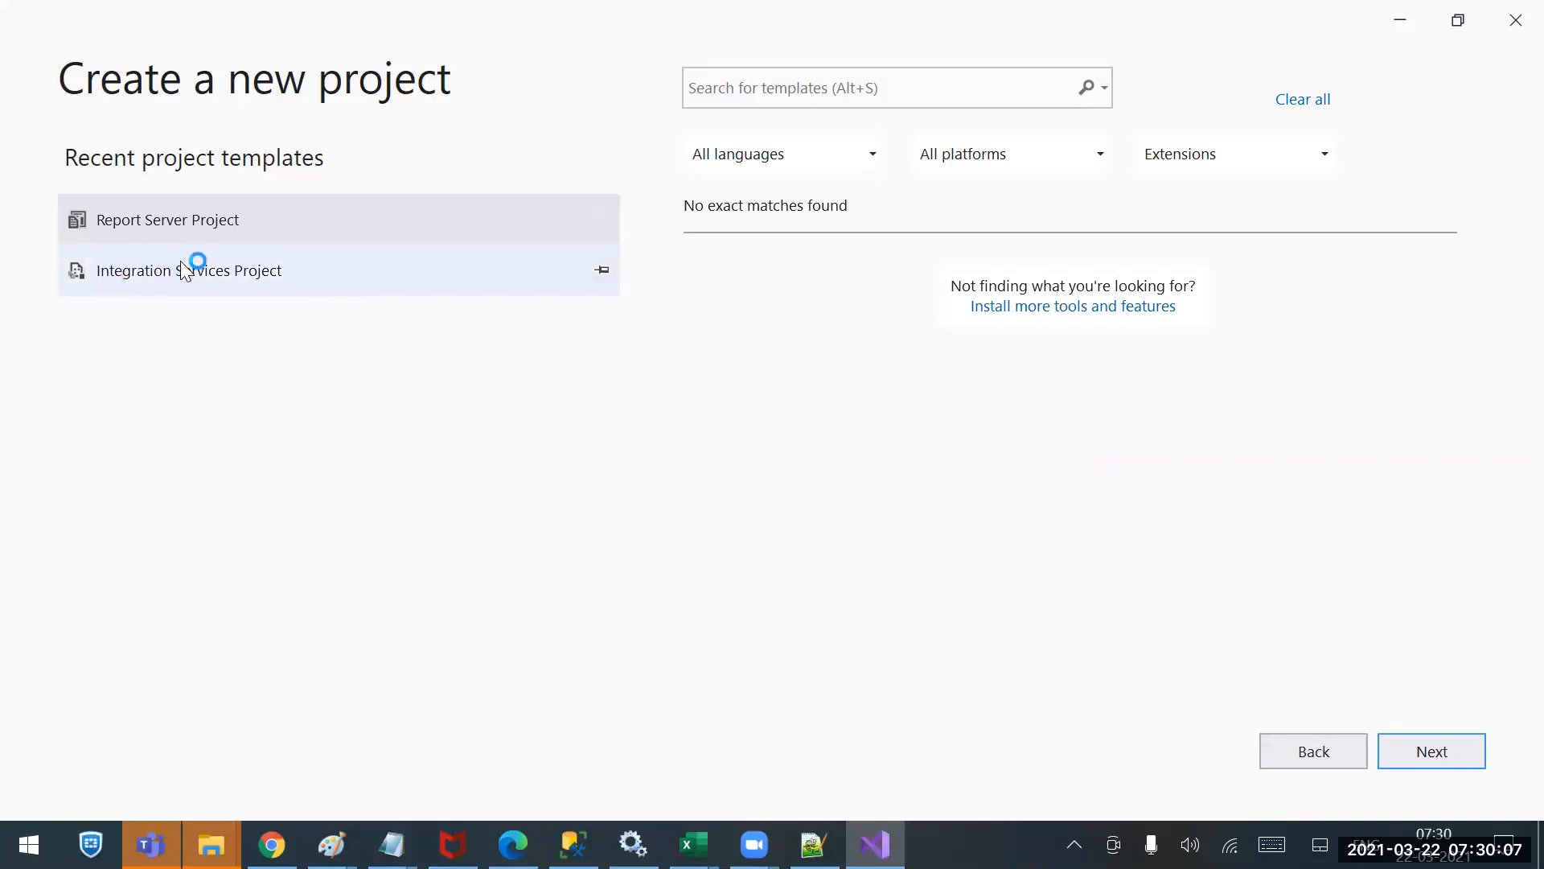
click(213, 278)
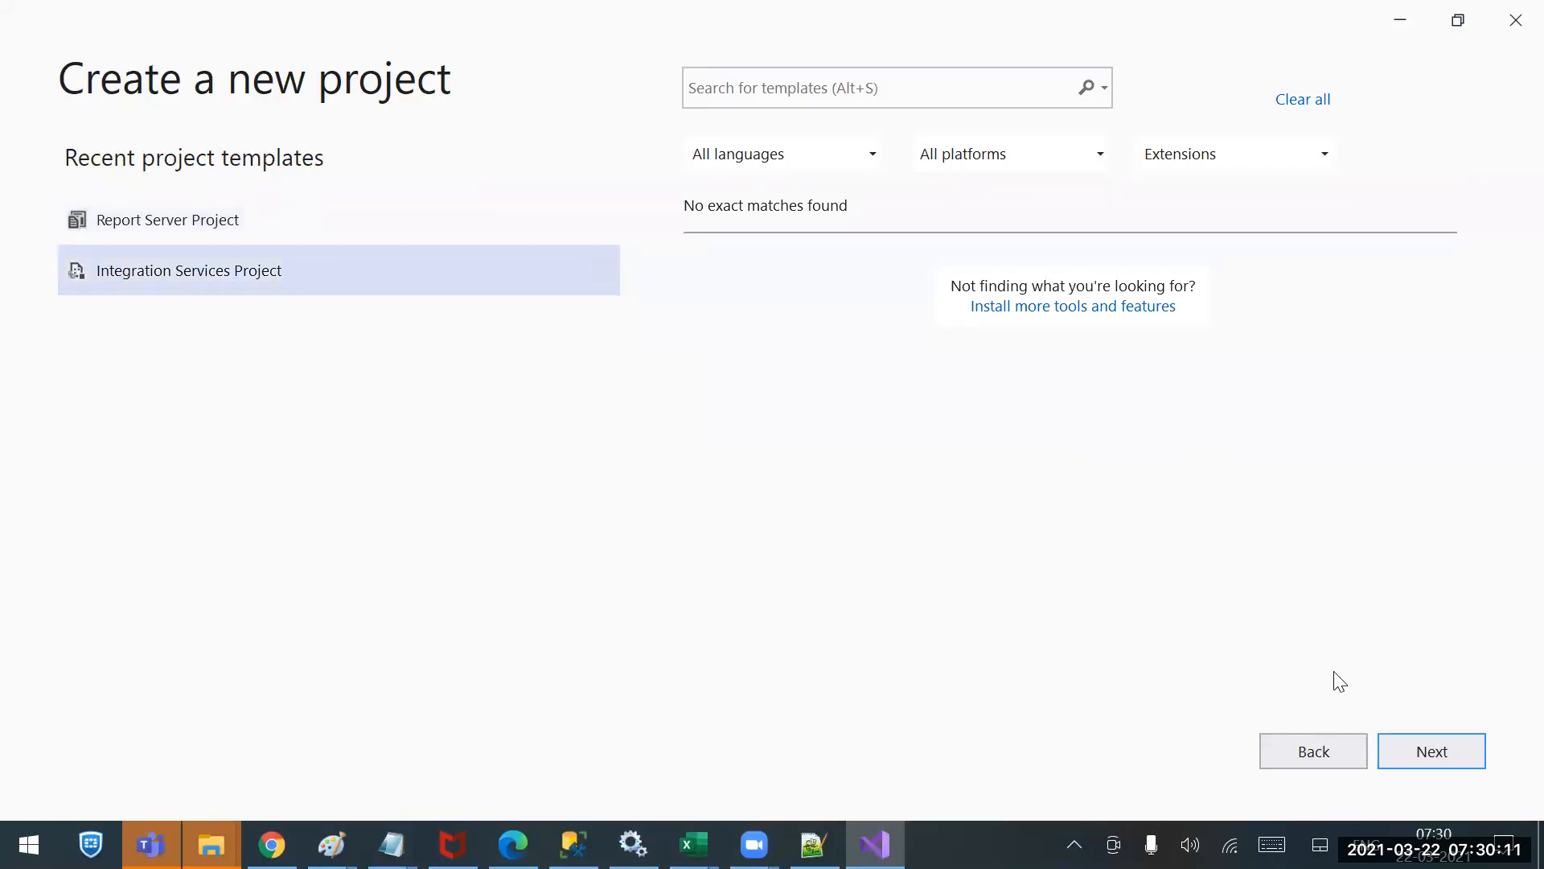
click(1445, 753)
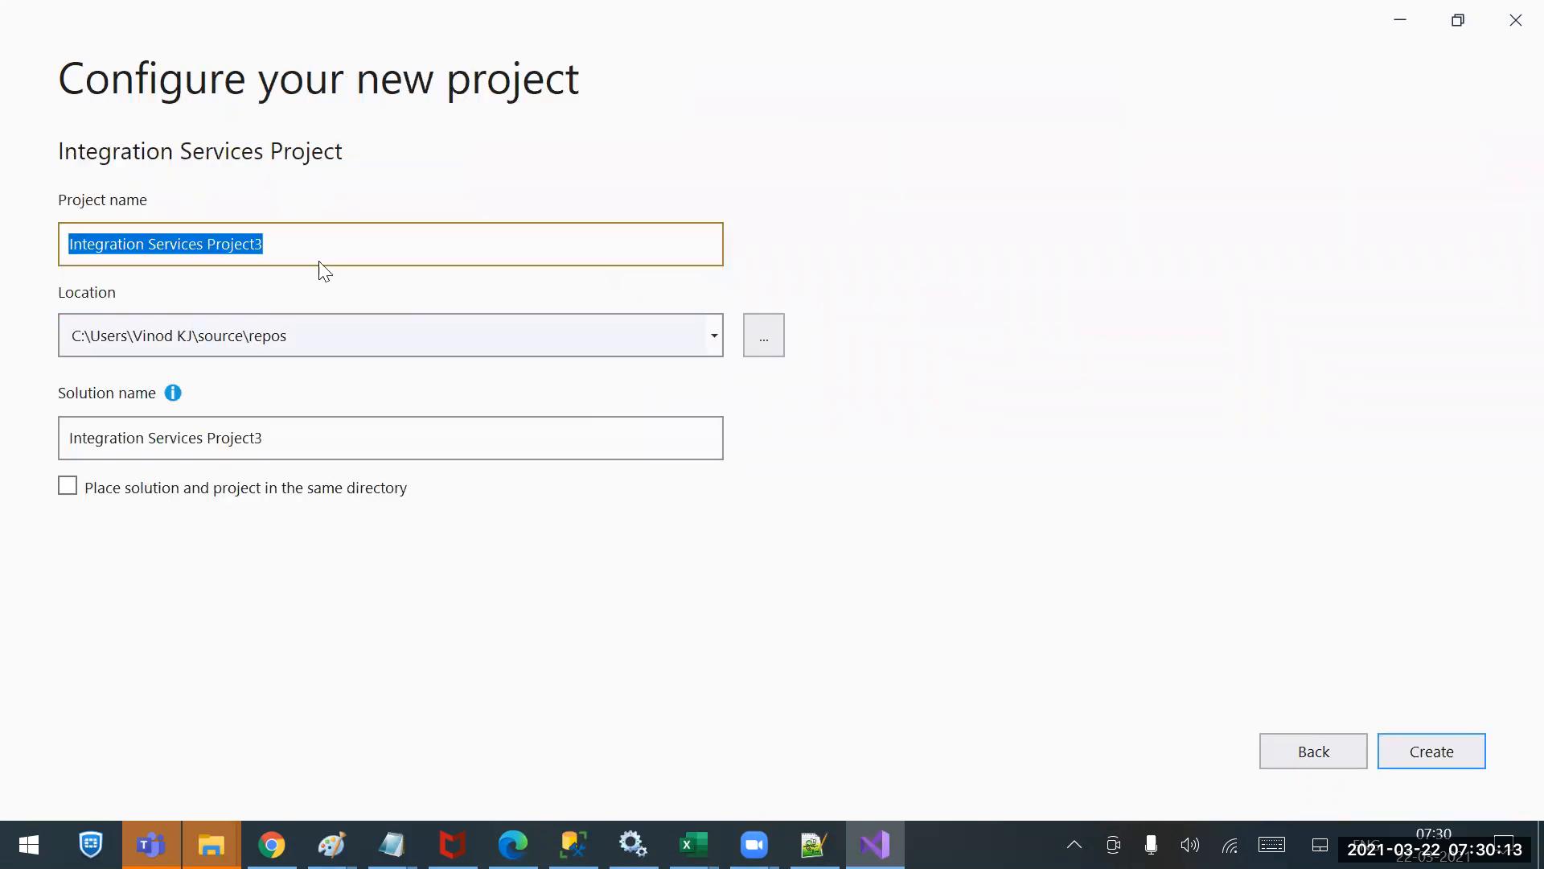
Name the project and solution "SSIS Sample Packages" and create the project in the default location.
drag(279, 241, 0, 246)
text(SSIS)
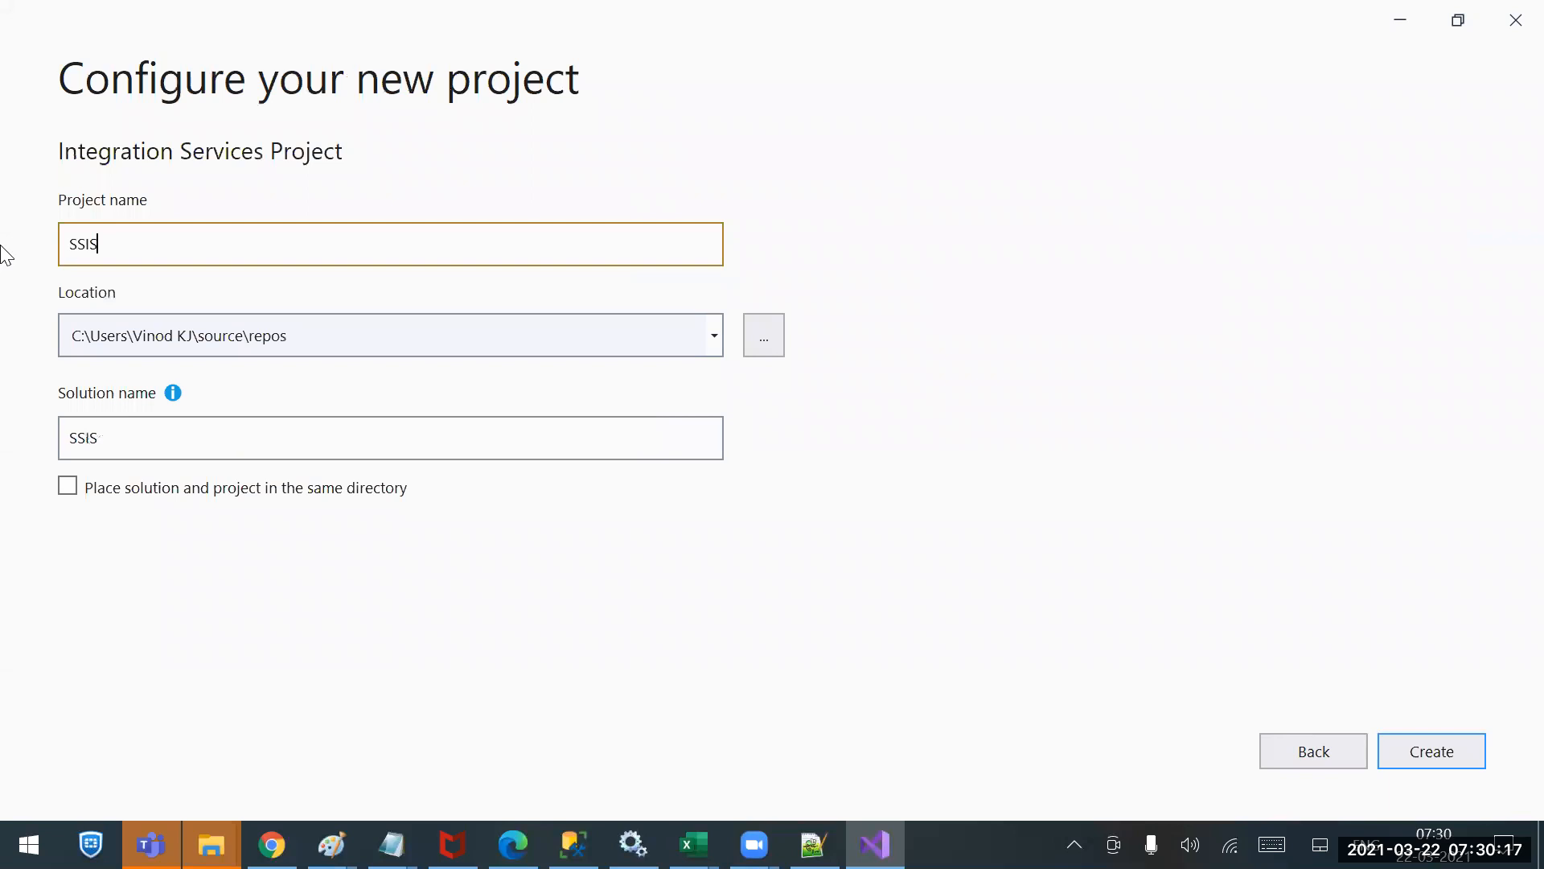
text( Packages)
key(ctrl+Left)
text(Sample)
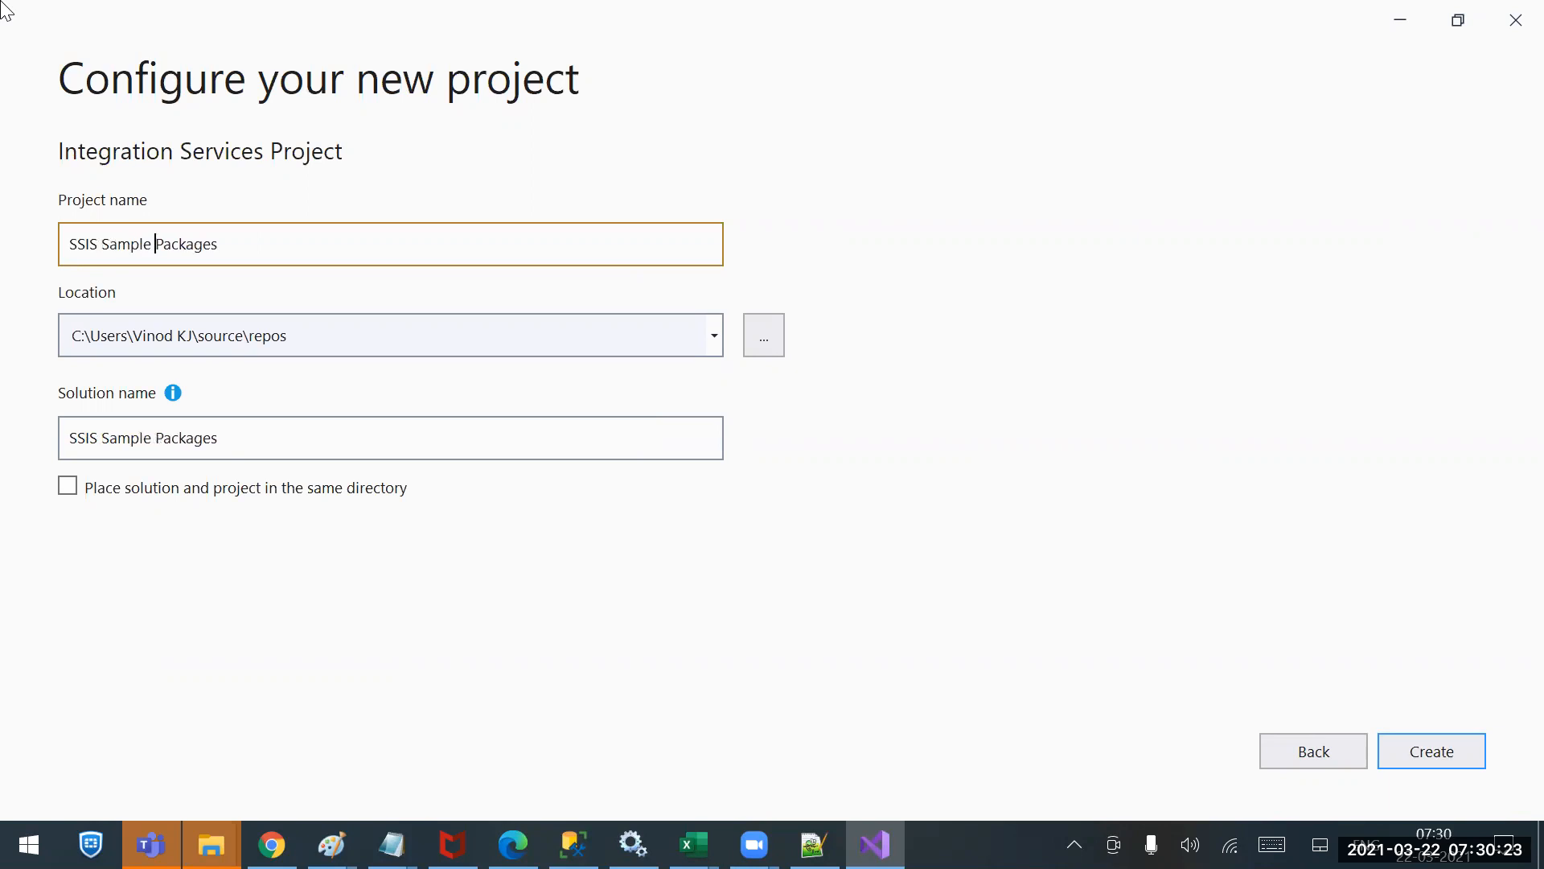
click(239, 432)
drag(277, 434, 17, 420)
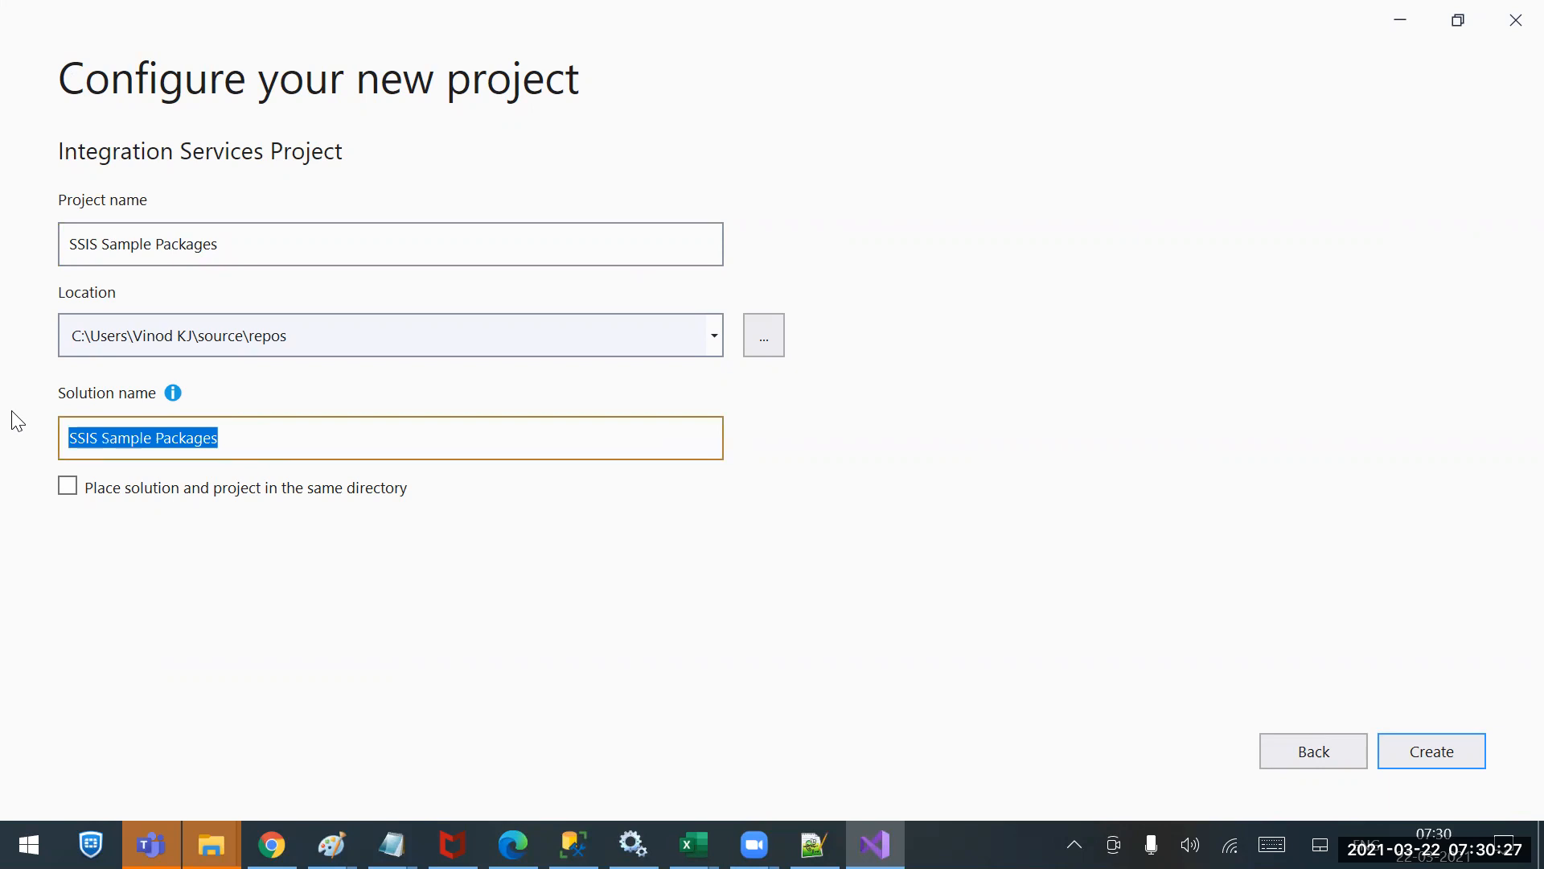
click(1398, 743)
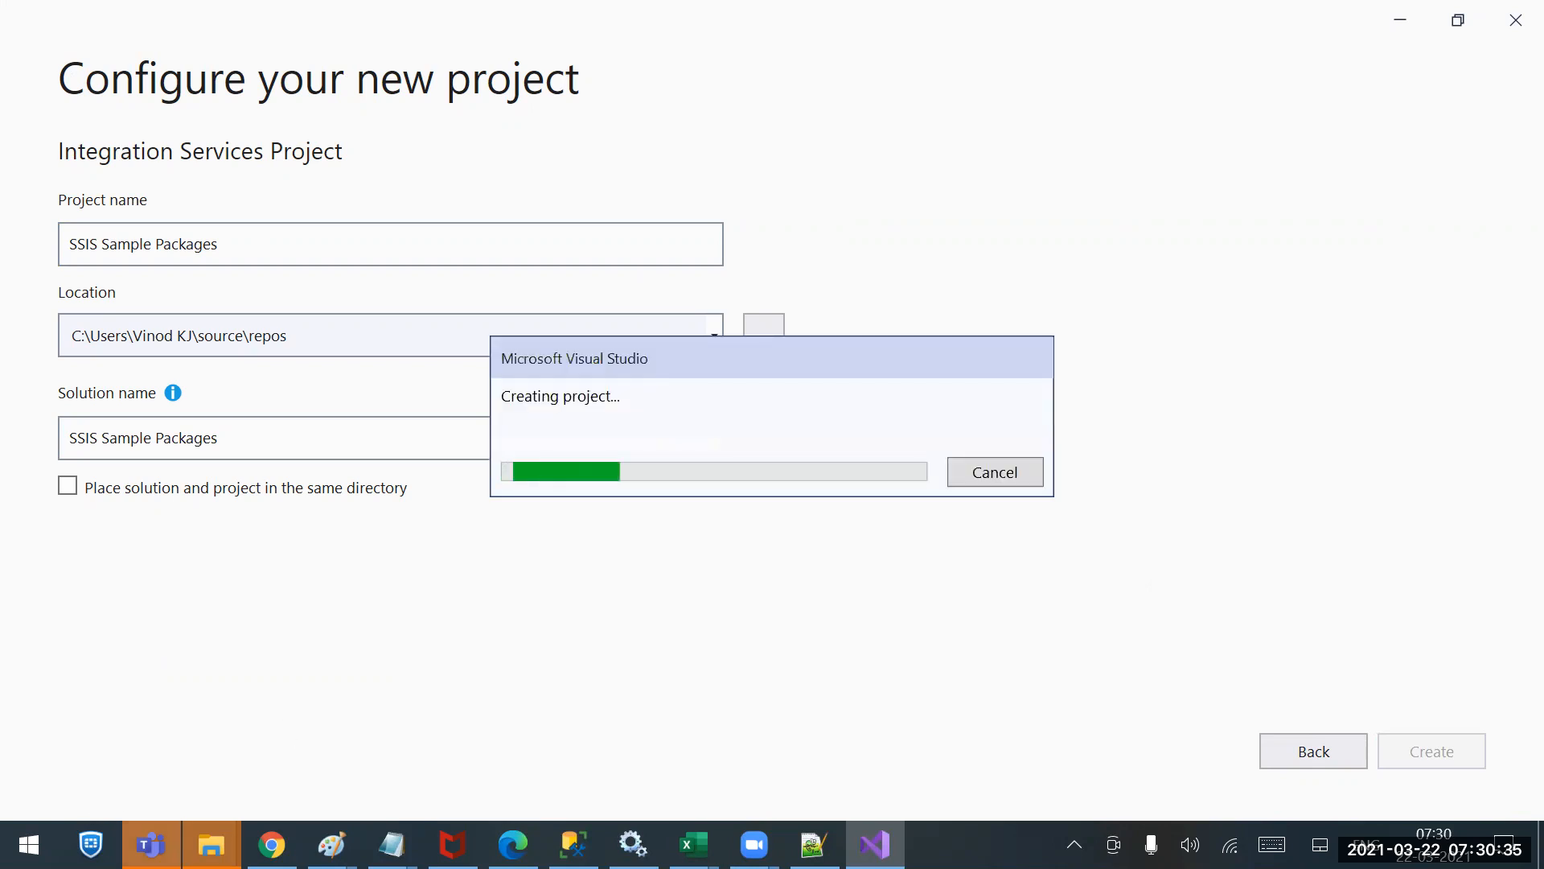
click(144, 843)
right_click(168, 817)
click(731, 678)
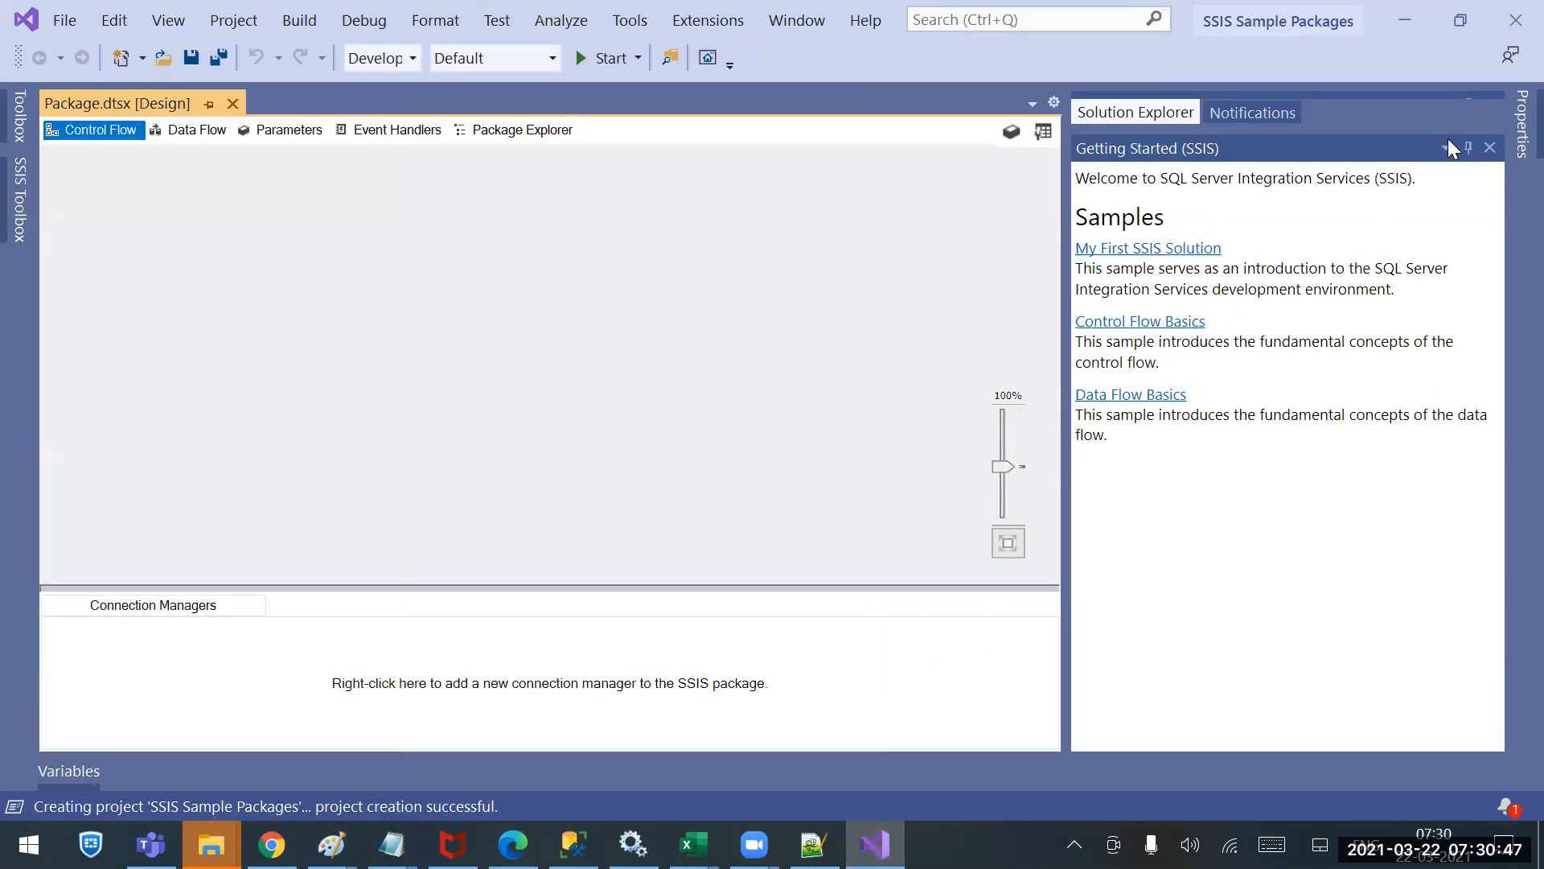
Auto-hide the Getting Started (SSIS) pane and keep the SSIS Toolbox pinned open beside the package designer.
click(1465, 148)
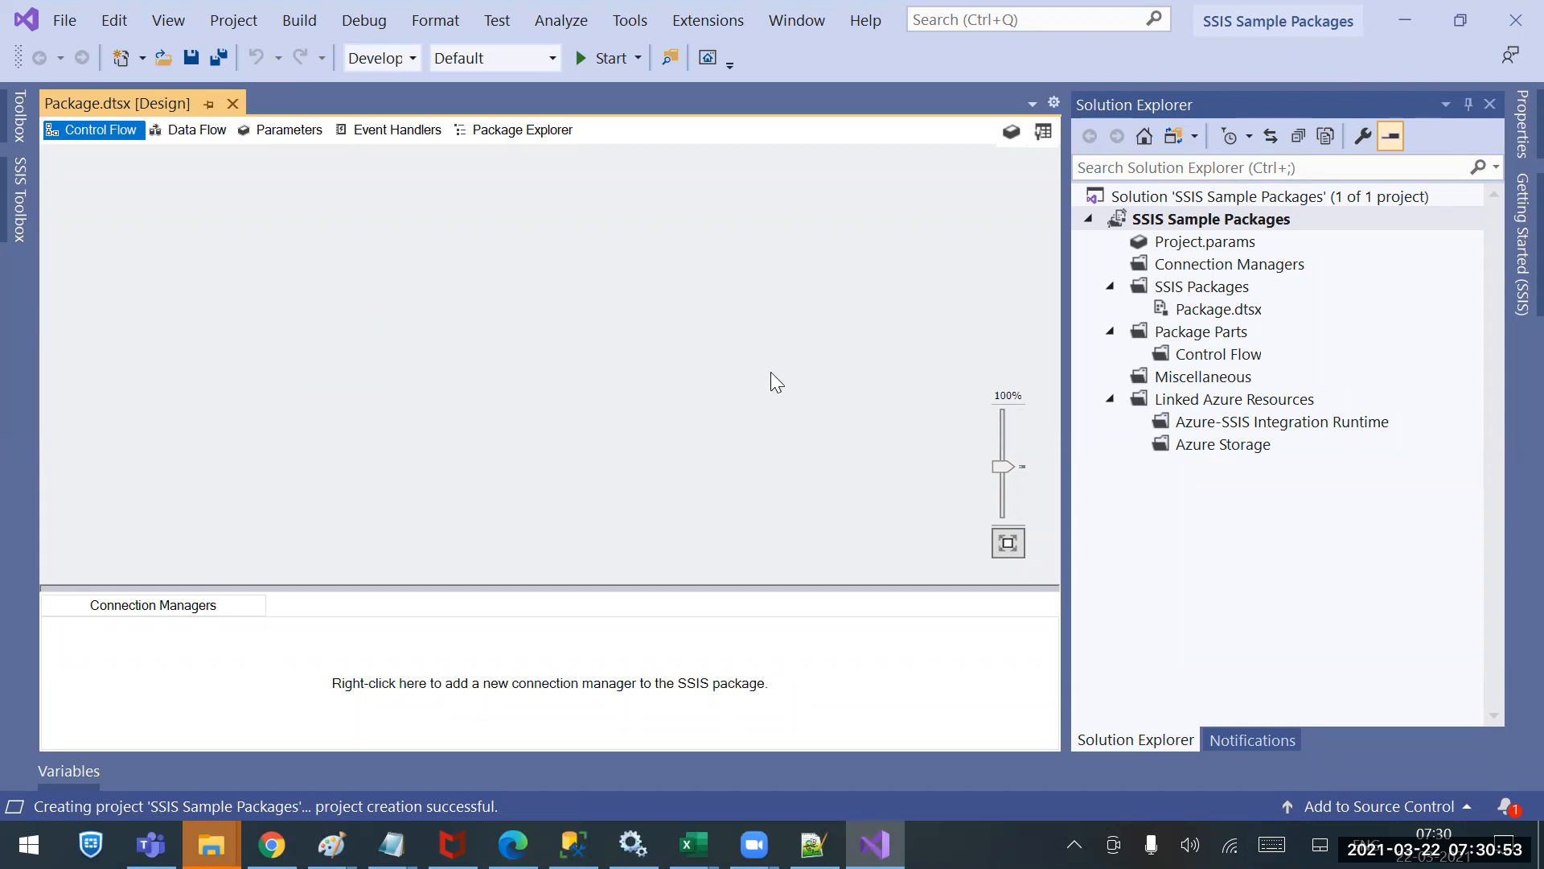
click(19, 200)
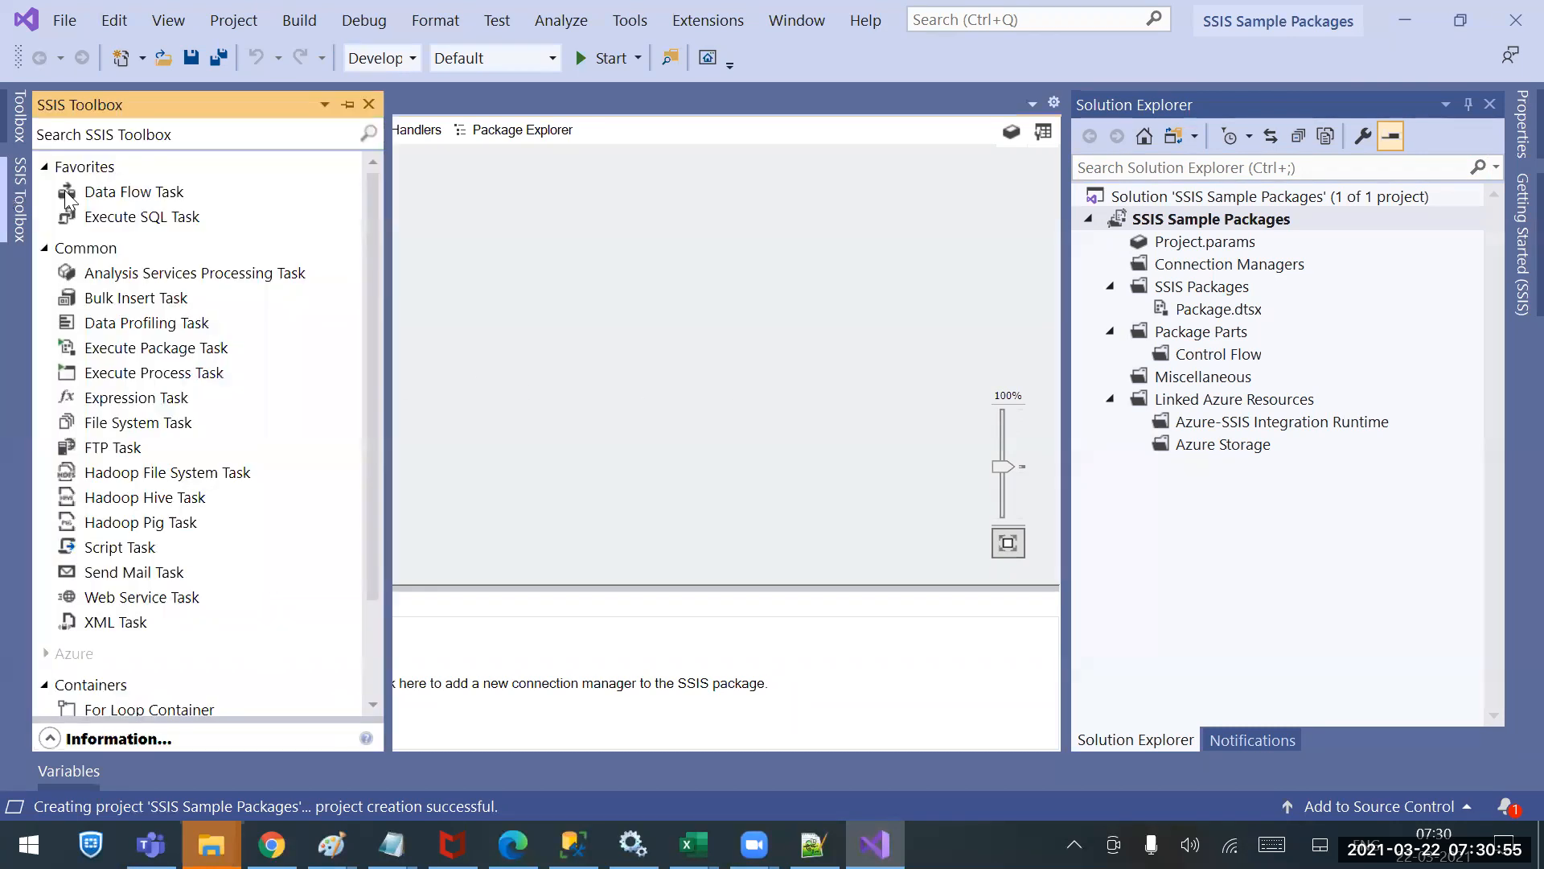
click(348, 105)
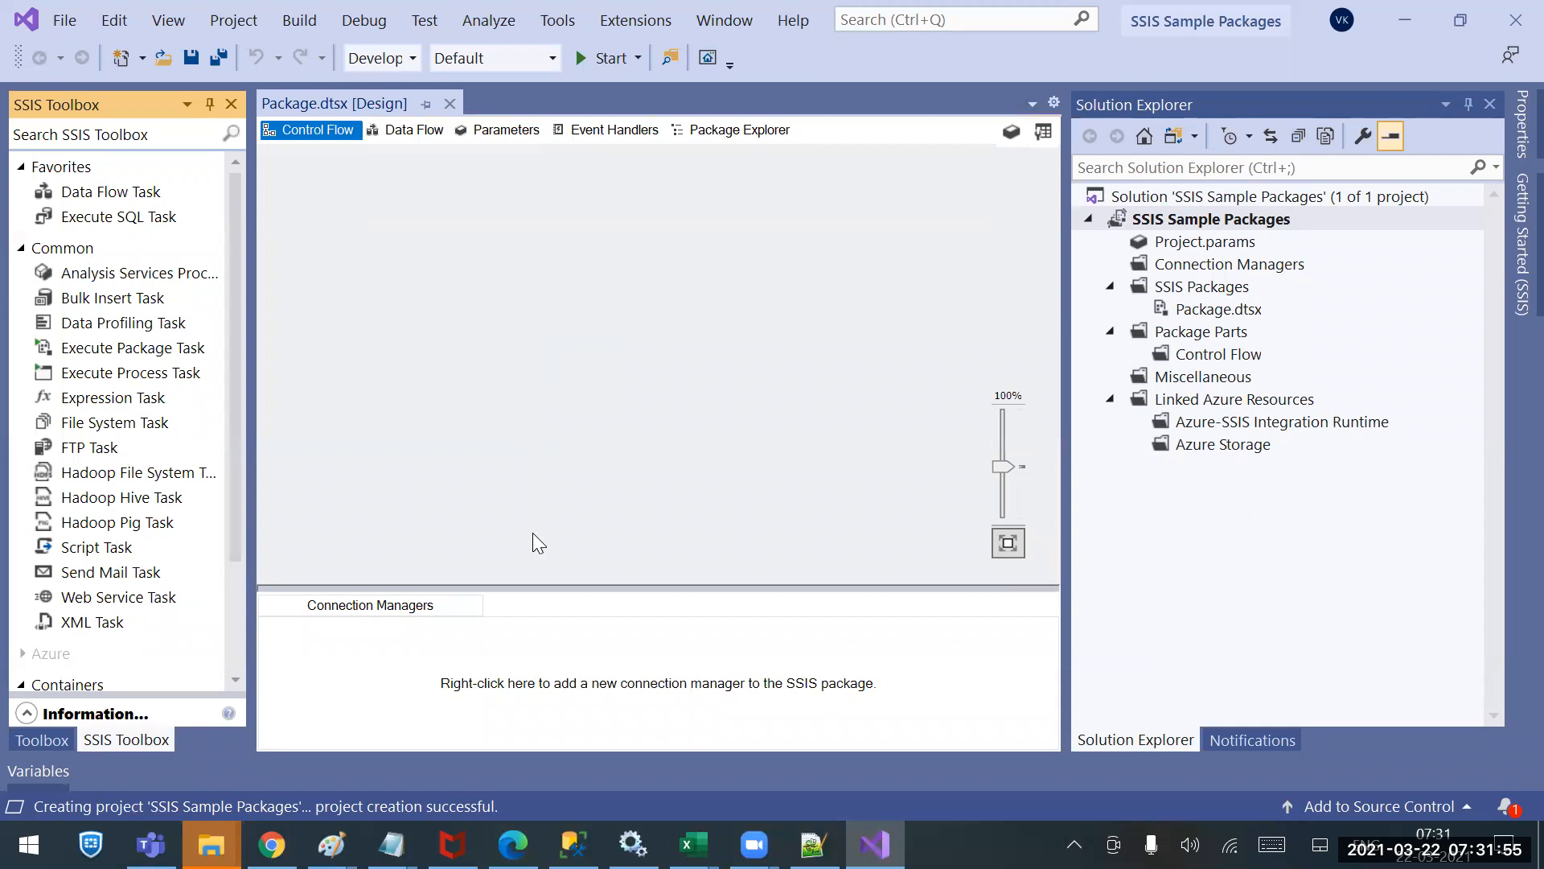
Open Paint with a blank canvas and maximize its window.
click(29, 844)
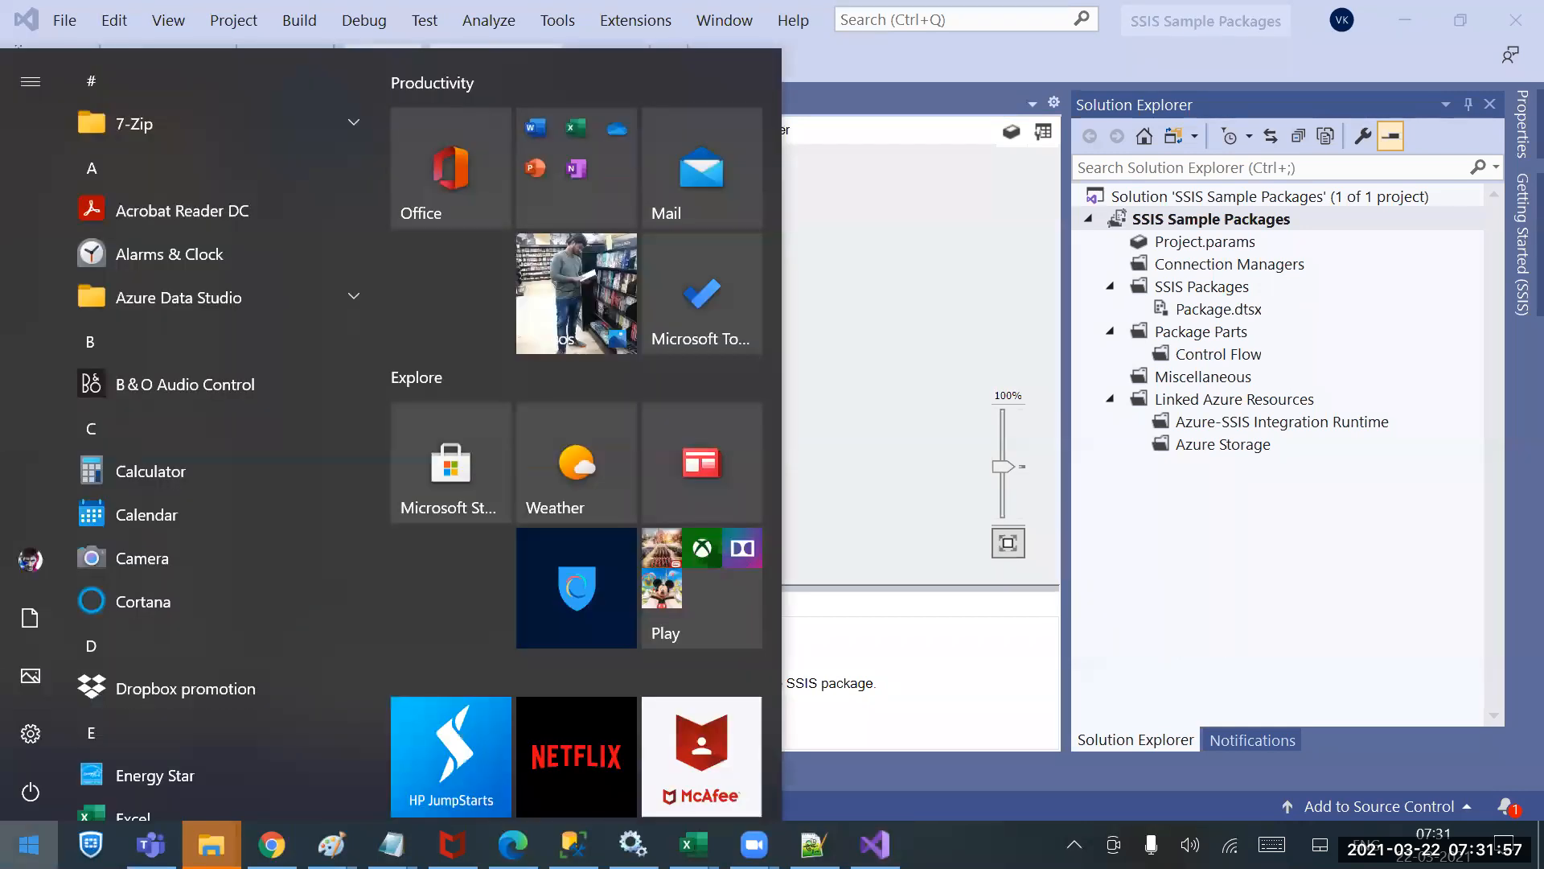
text(paint)
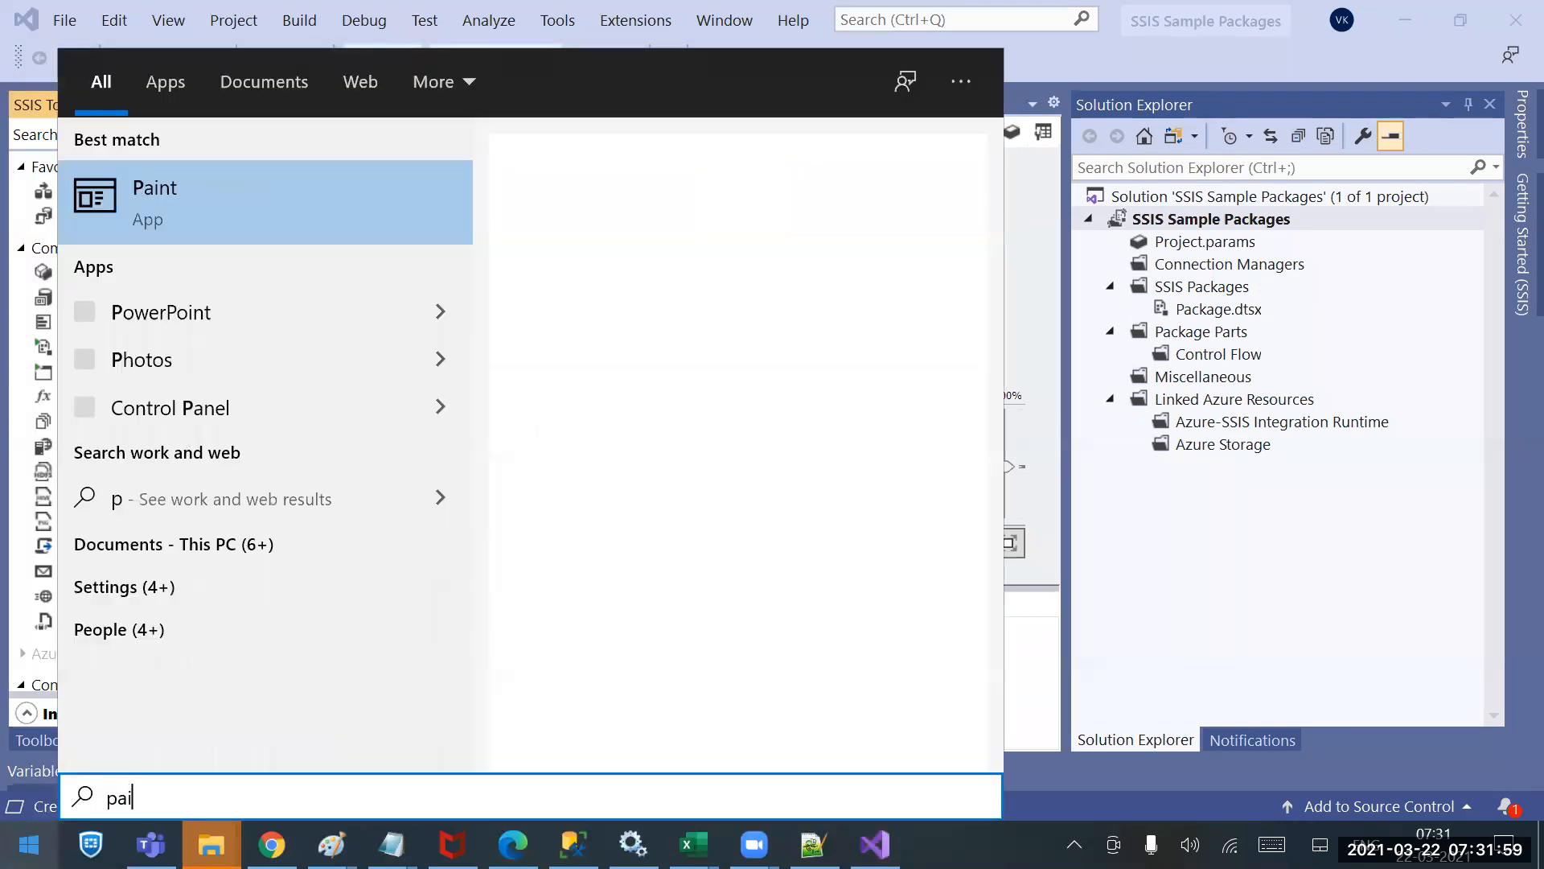
key(Return)
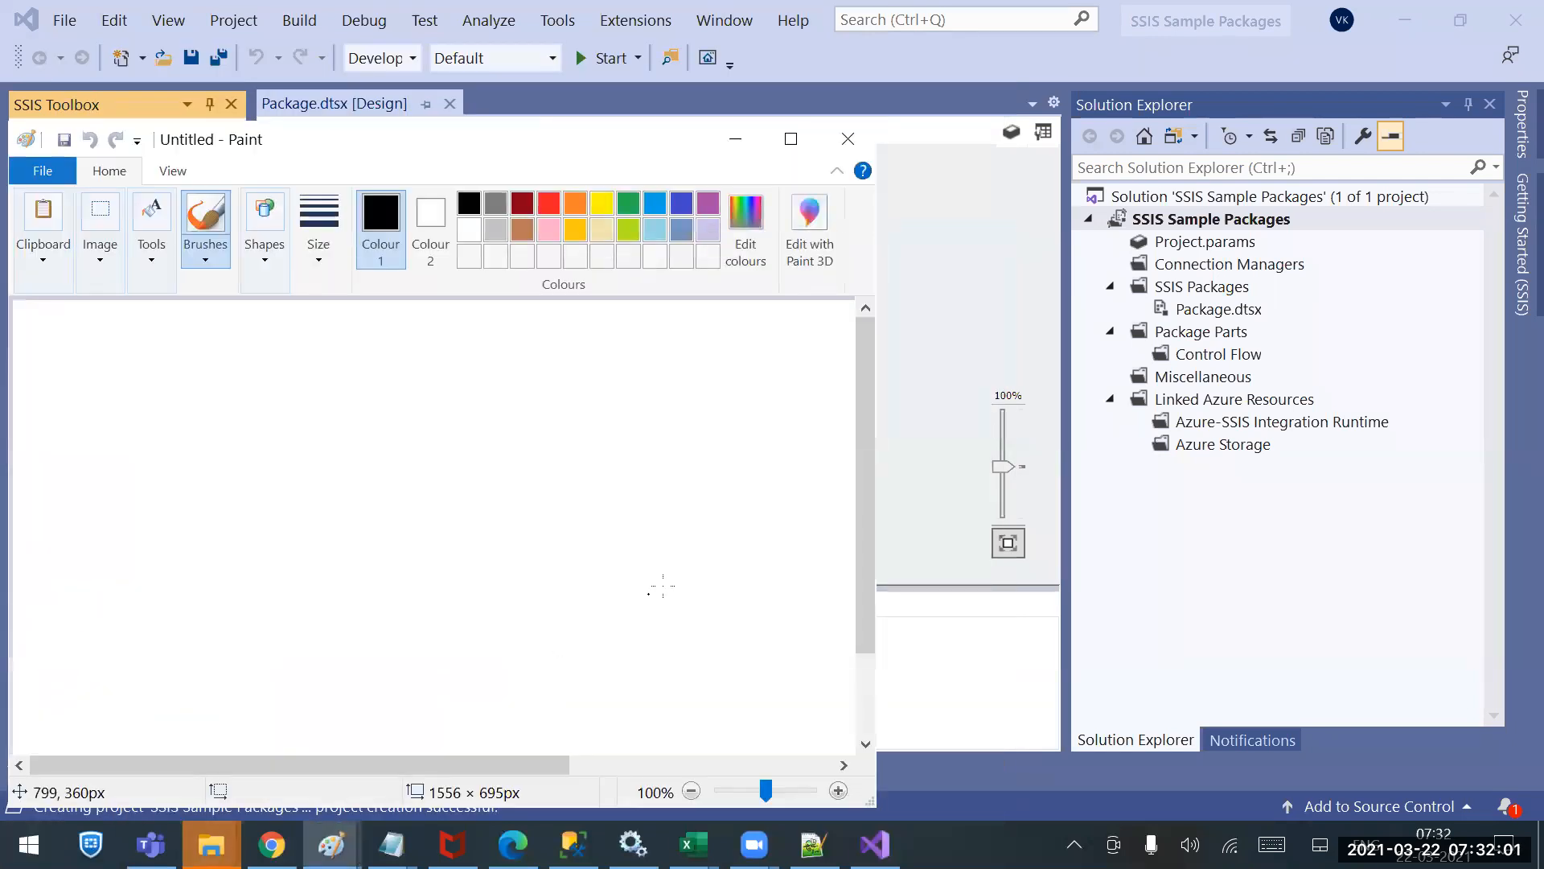
click(791, 139)
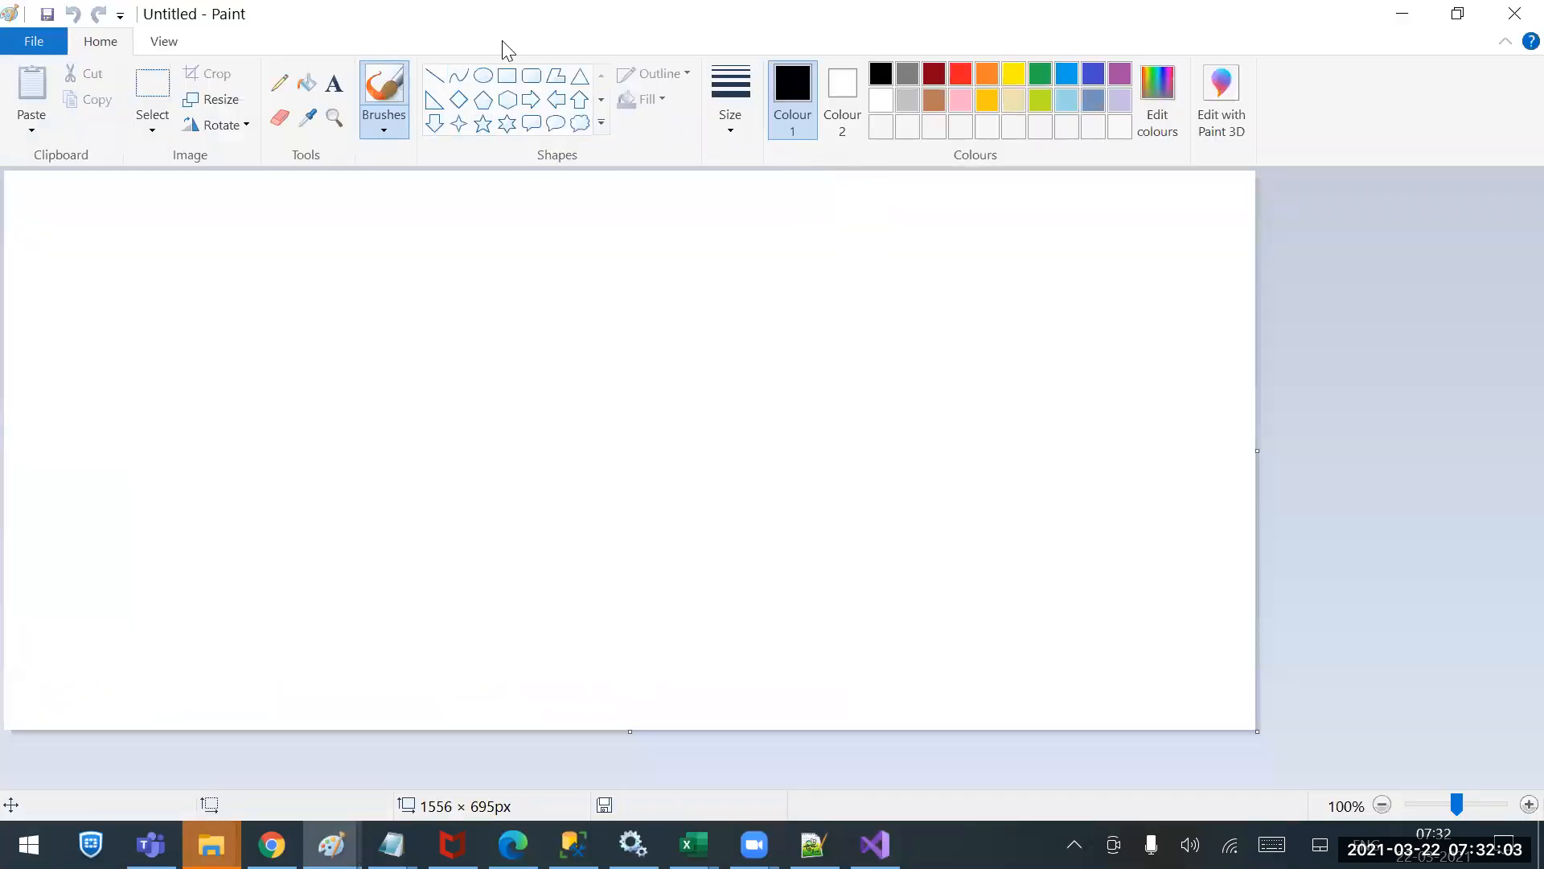
Draw three black rectangles stacked vertically in the middle of the canvas, each about 290 × 90 px.
click(507, 76)
drag(453, 244, 692, 322)
click(508, 76)
drag(461, 412, 694, 479)
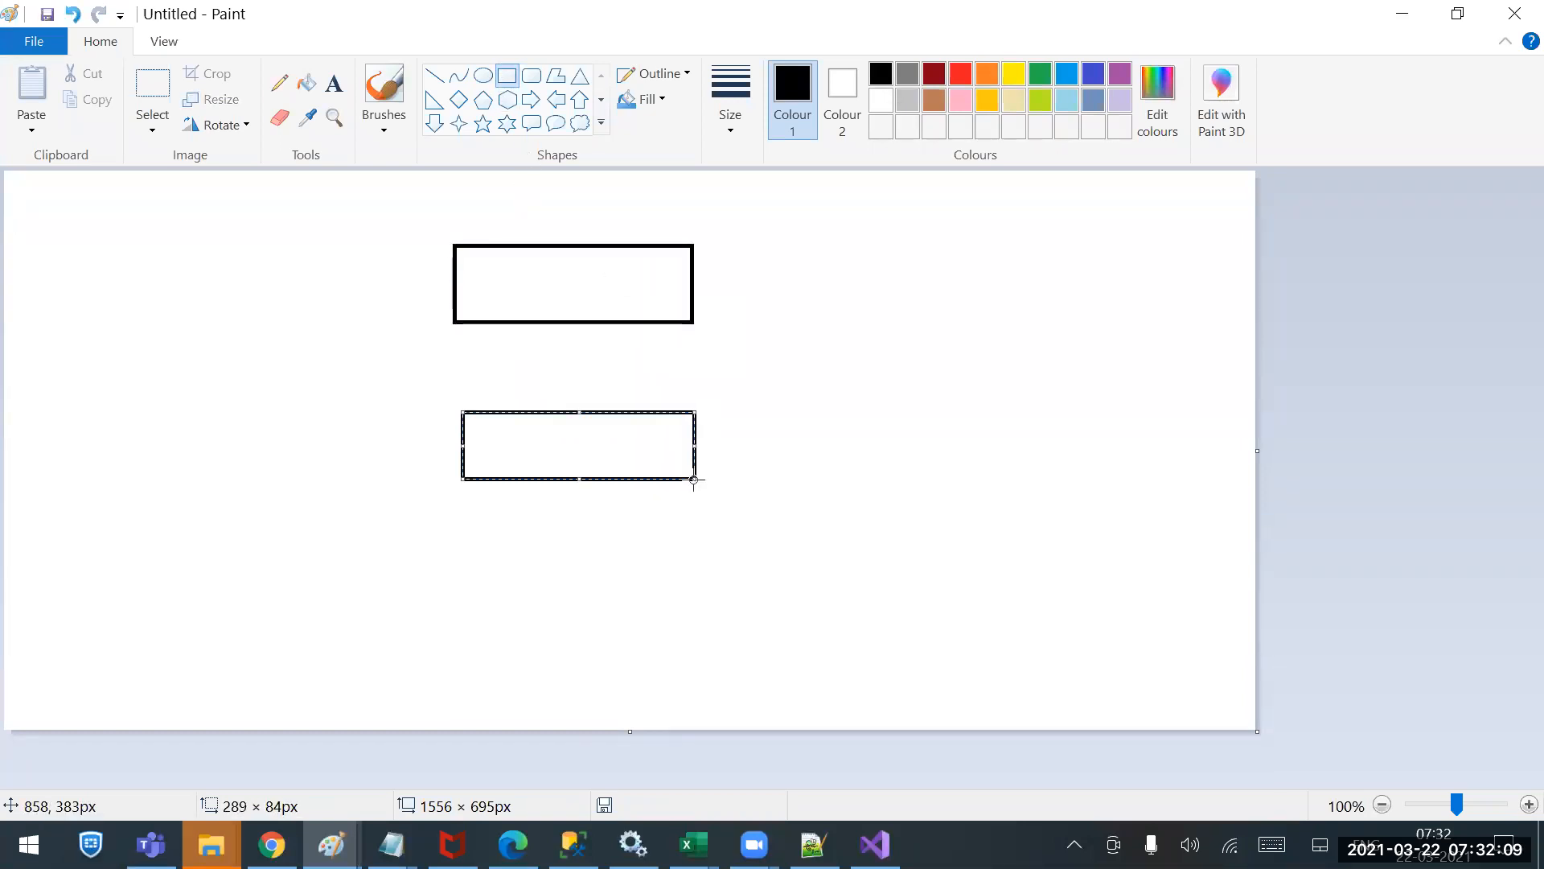
drag(472, 581, 709, 653)
Connect the three rectangles with two down arrows, the lower one about 48 × 127 px.
click(434, 123)
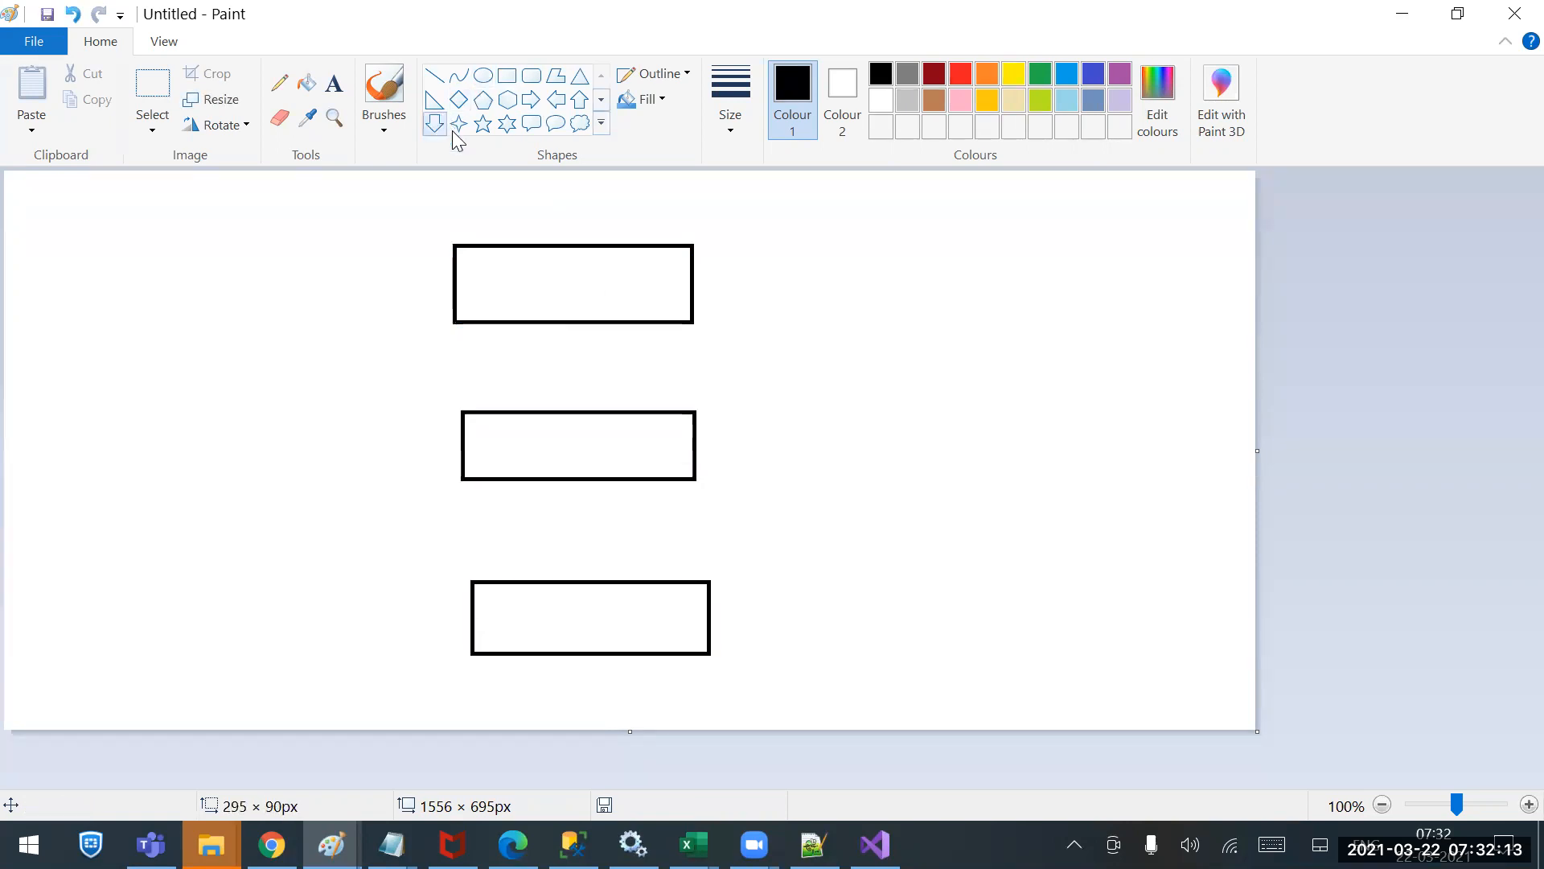
drag(554, 318, 605, 408)
drag(578, 479, 617, 579)
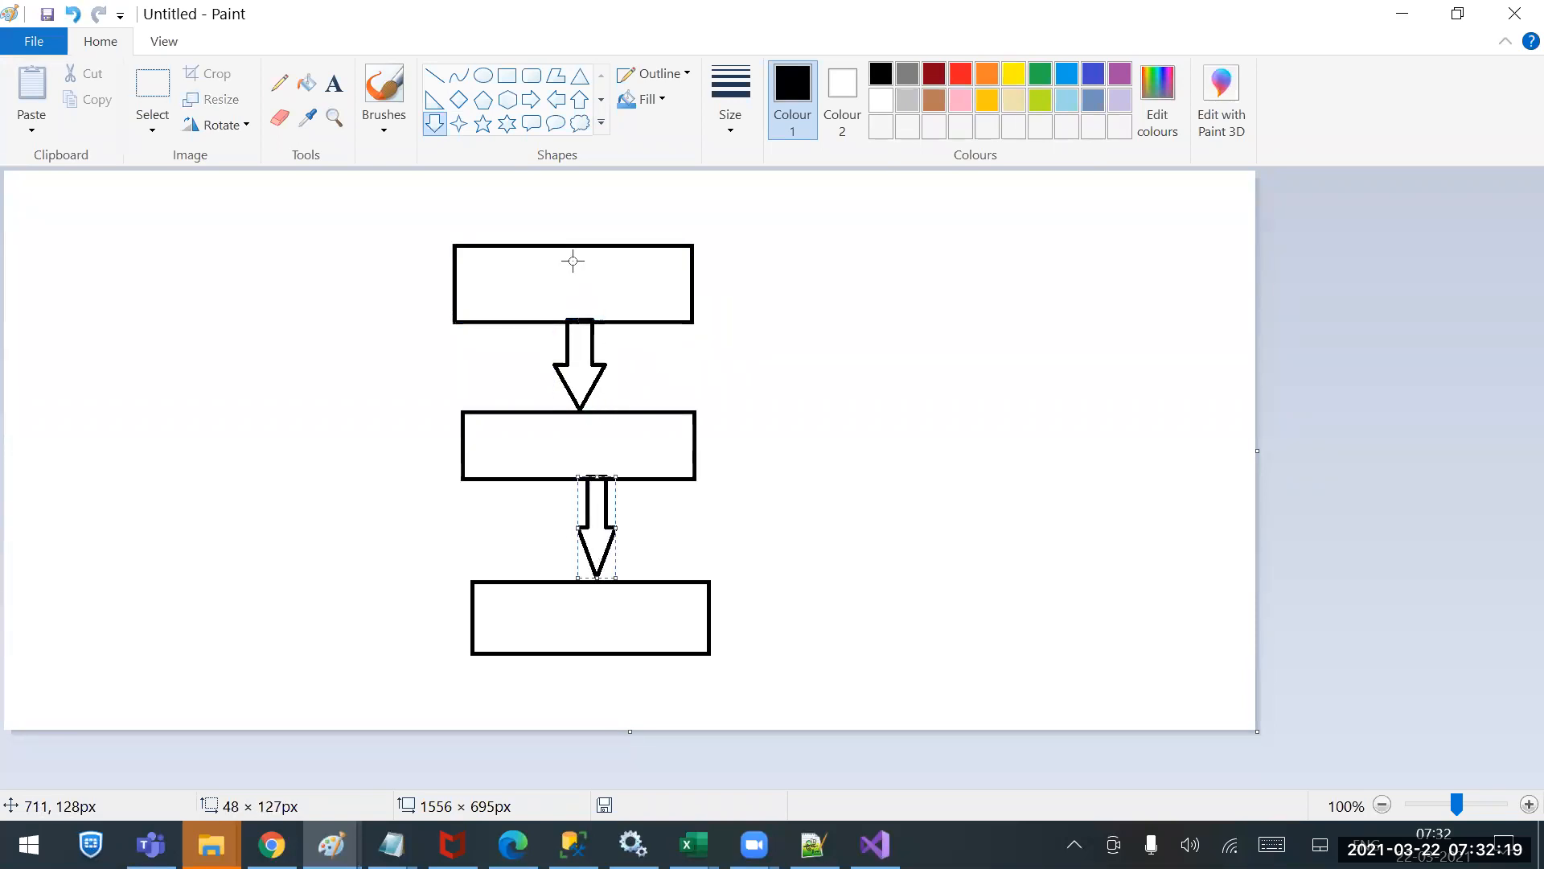
Label the three rectangles "Extraction", "Transformation" and "Loading" in order, indenting "Loading" towards the middle of its box.
click(333, 83)
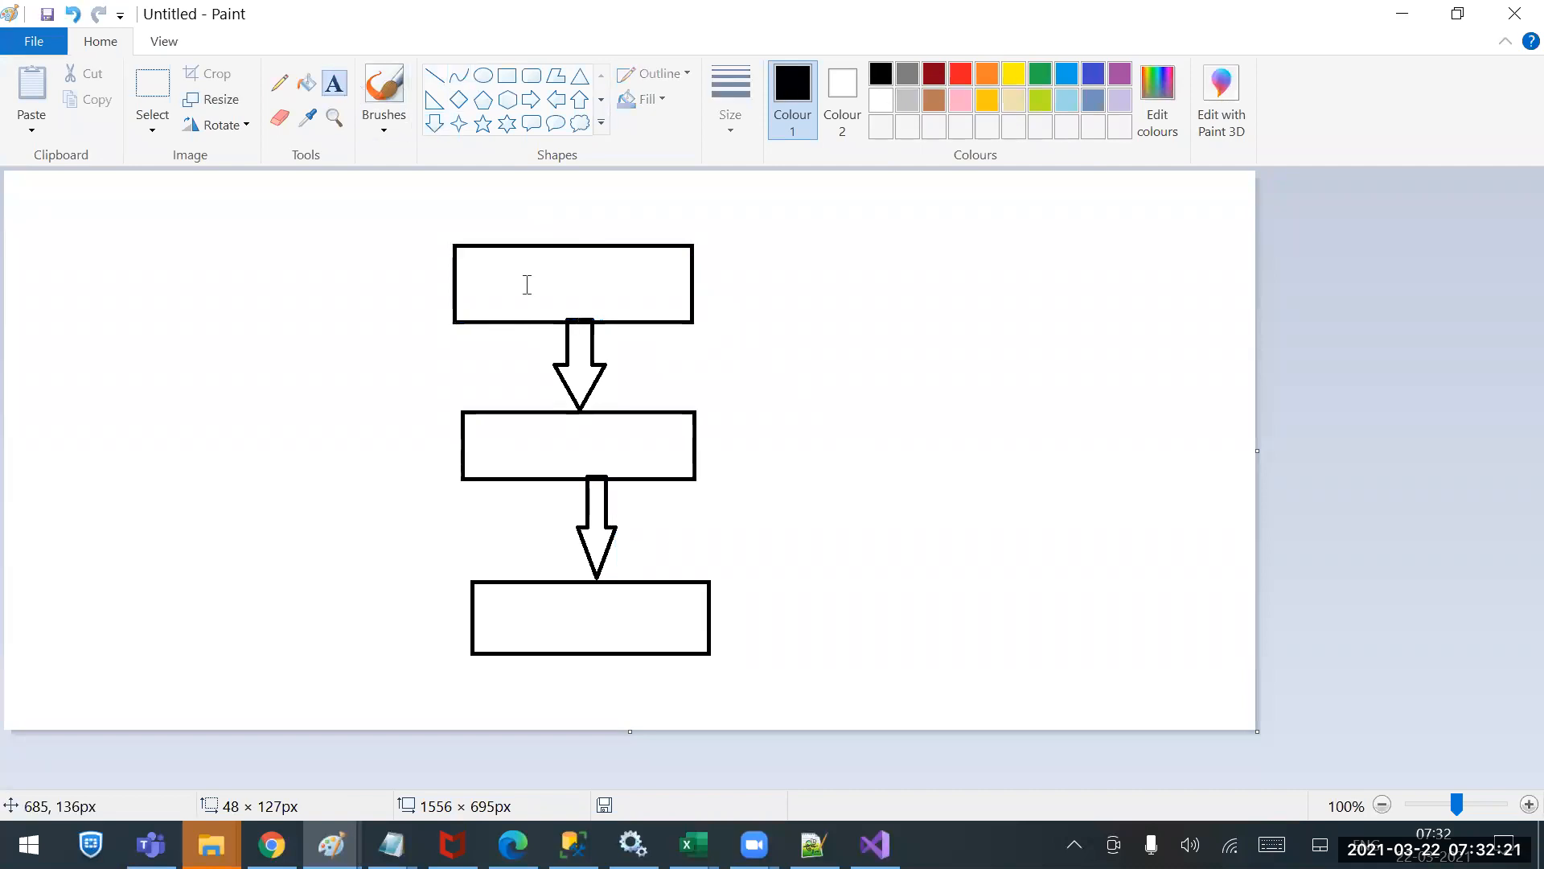
drag(487, 259, 649, 304)
text(E)
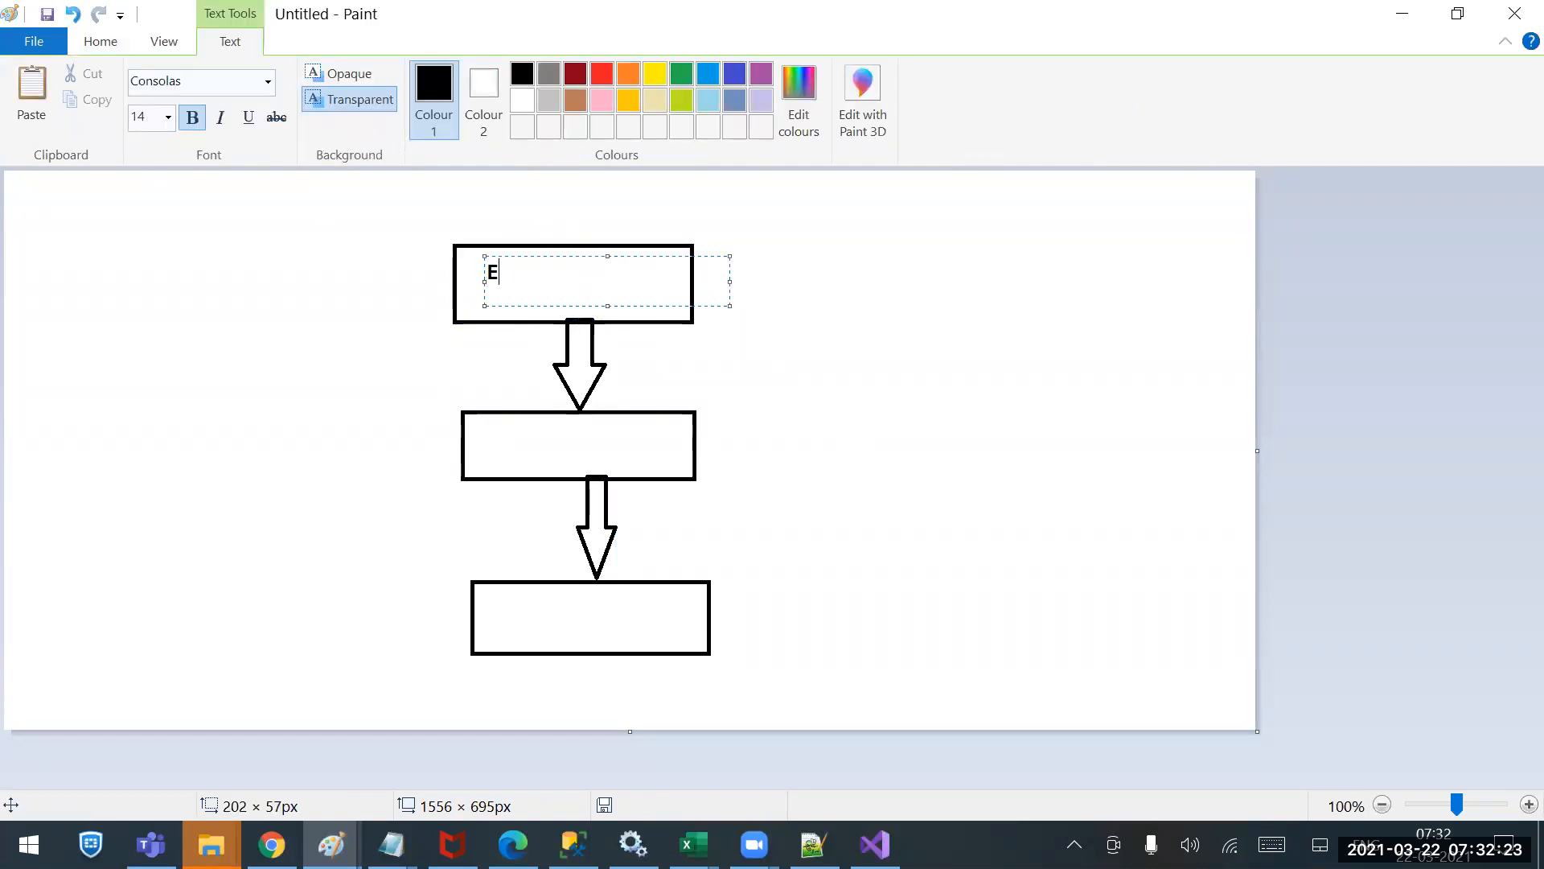
text(xtraction)
drag(491, 416, 678, 460)
text(Transformation)
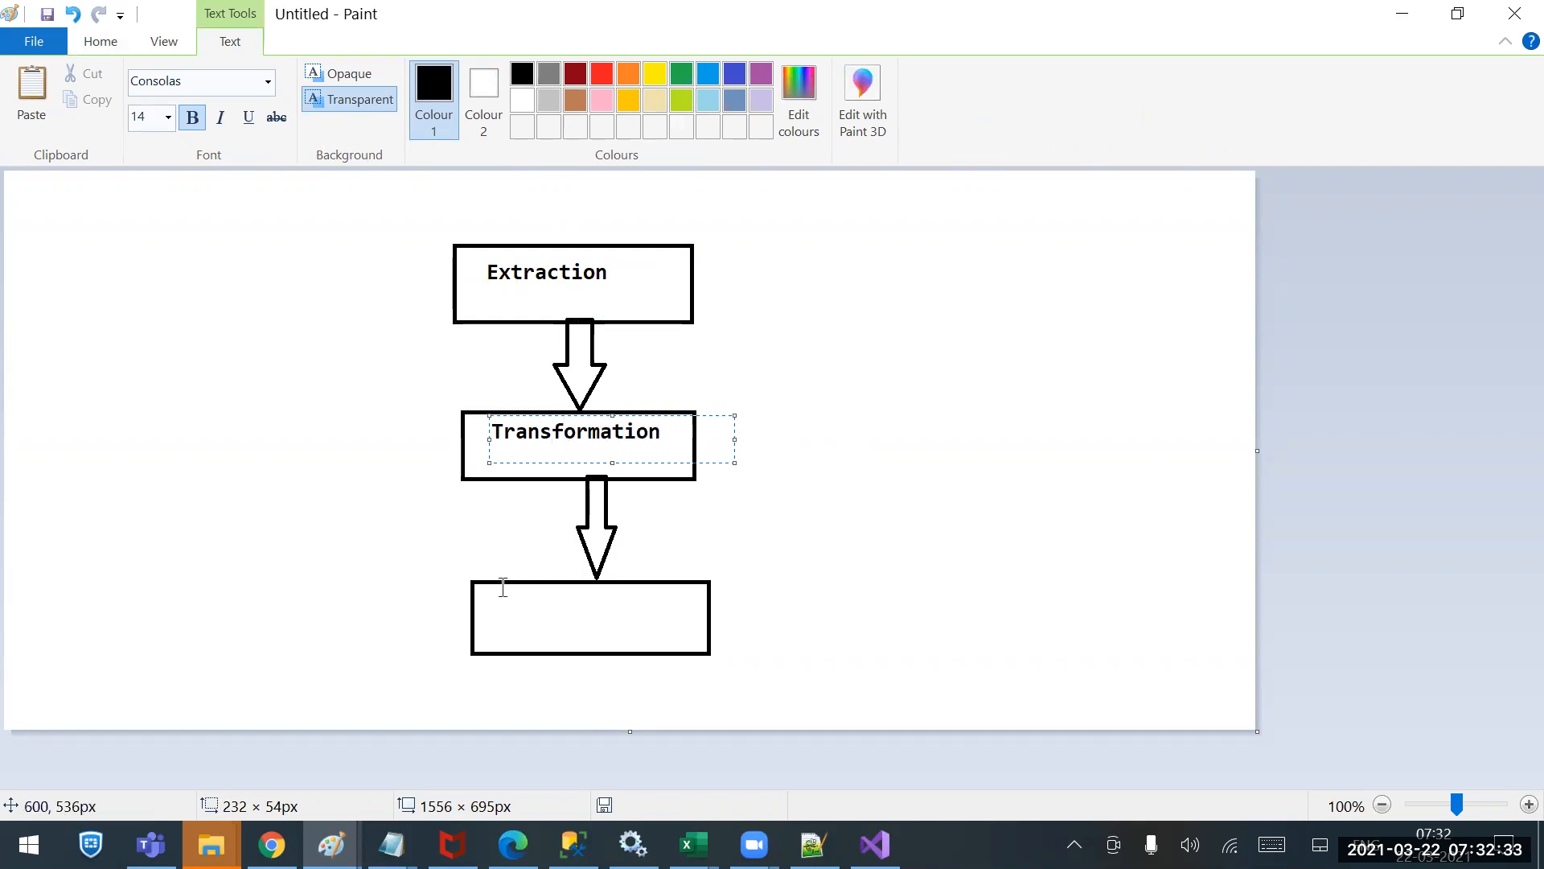
drag(499, 596, 686, 650)
text(Loading)
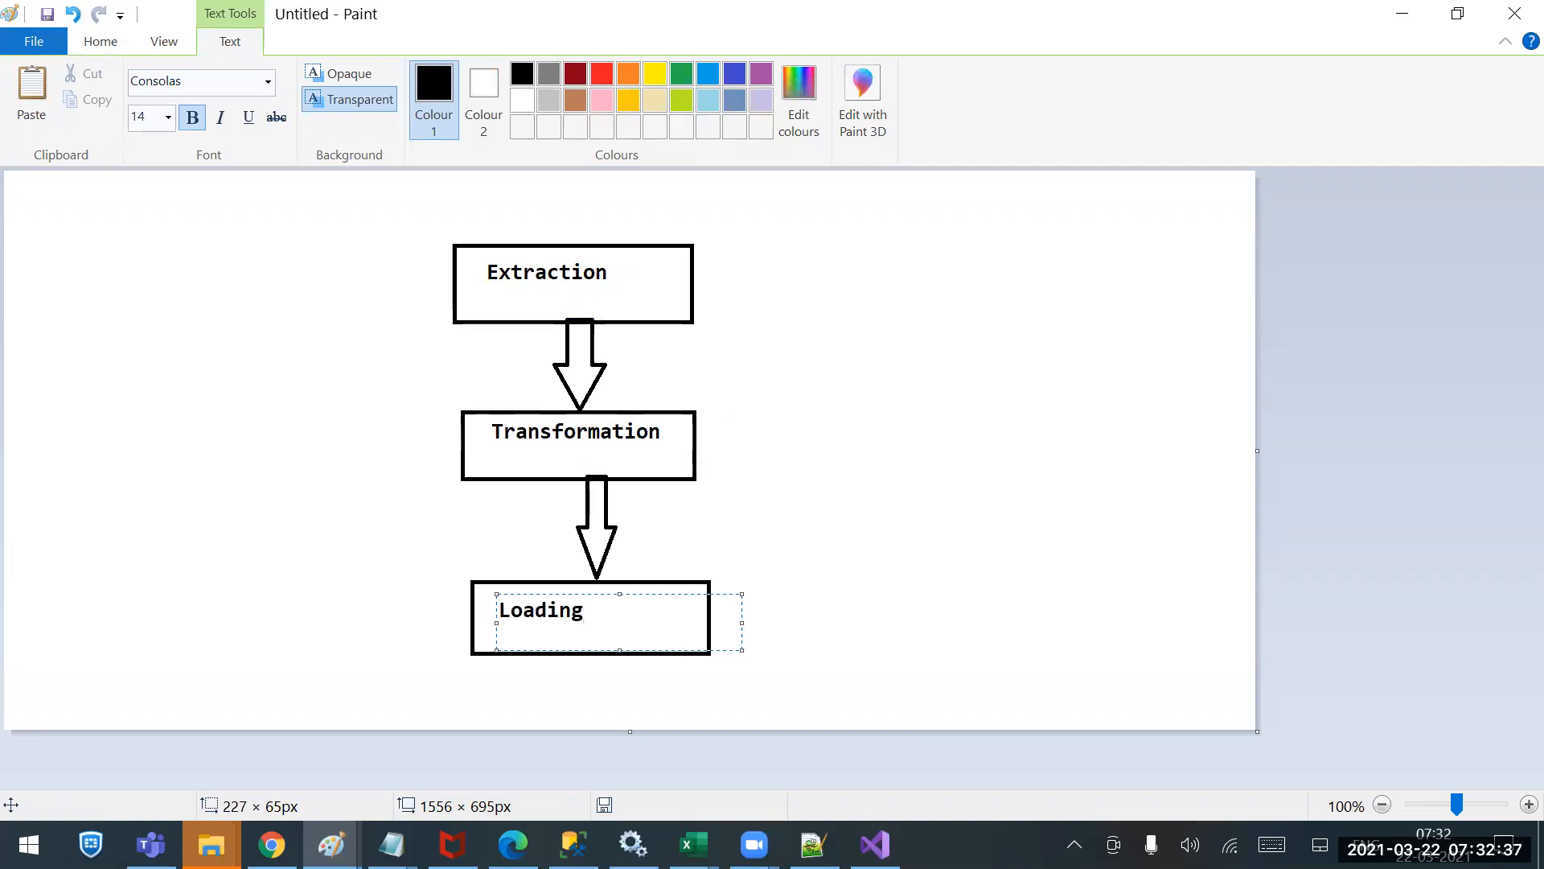
key(Home)
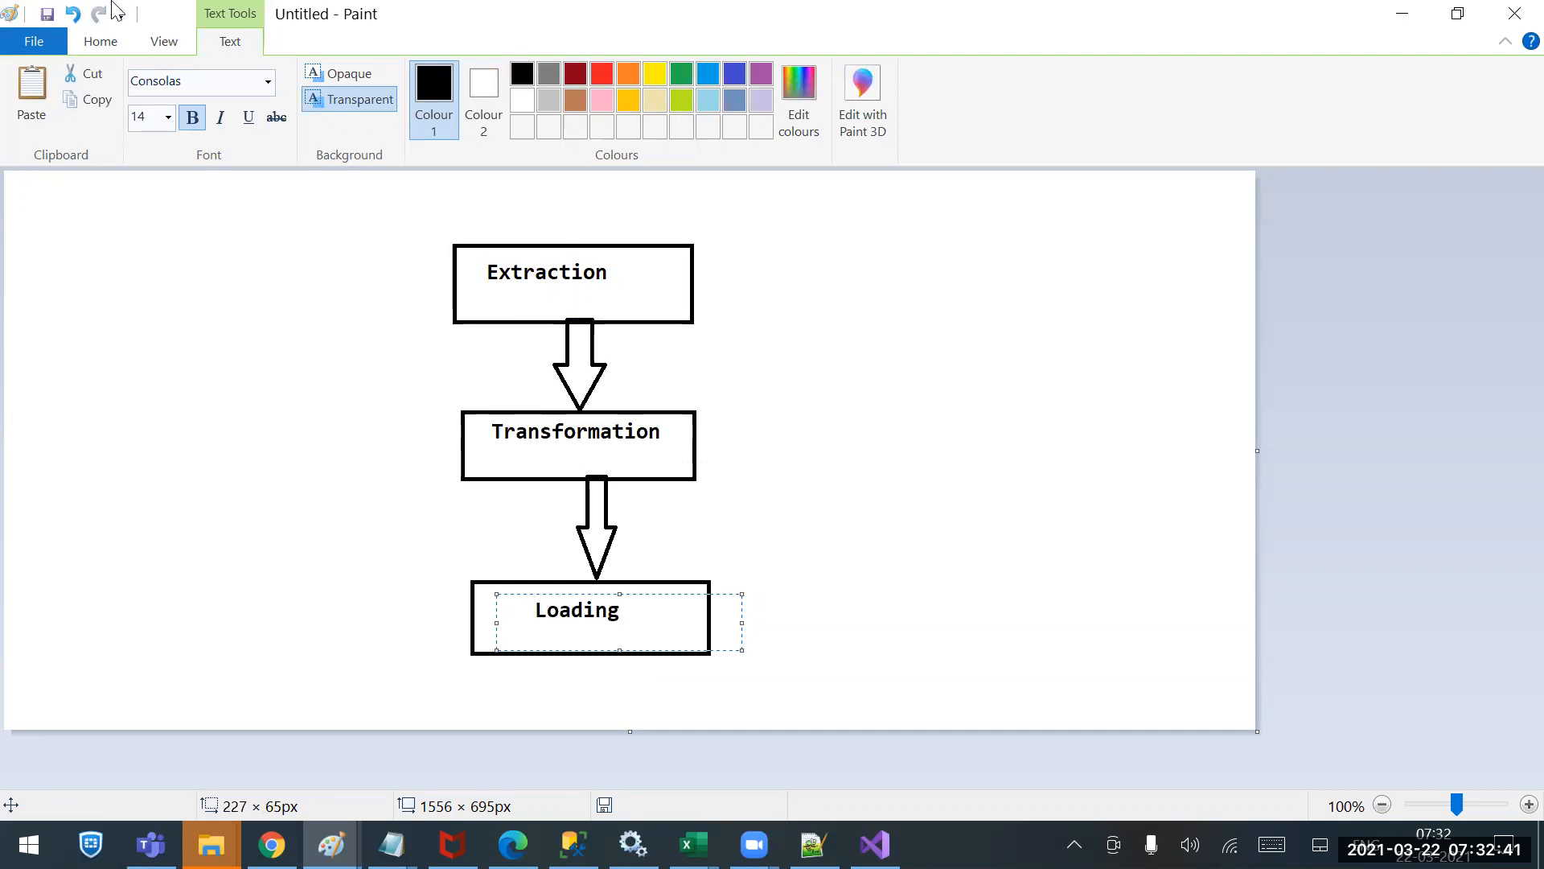
click(492, 280)
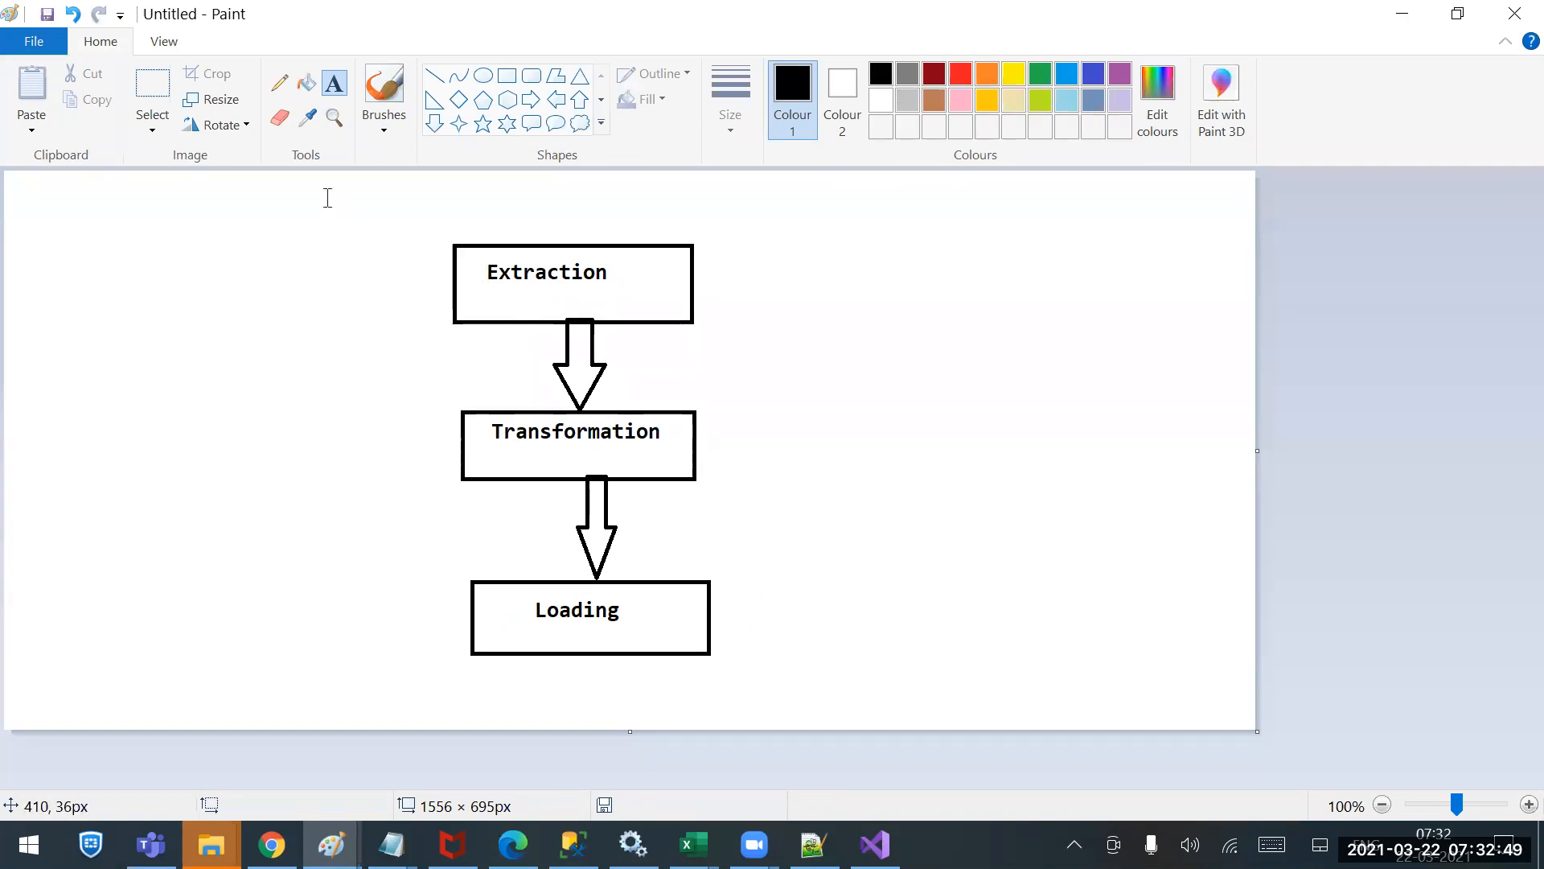
Enclose the whole three-box diagram in a rounded rectangle about 463 × 600 px.
click(506, 76)
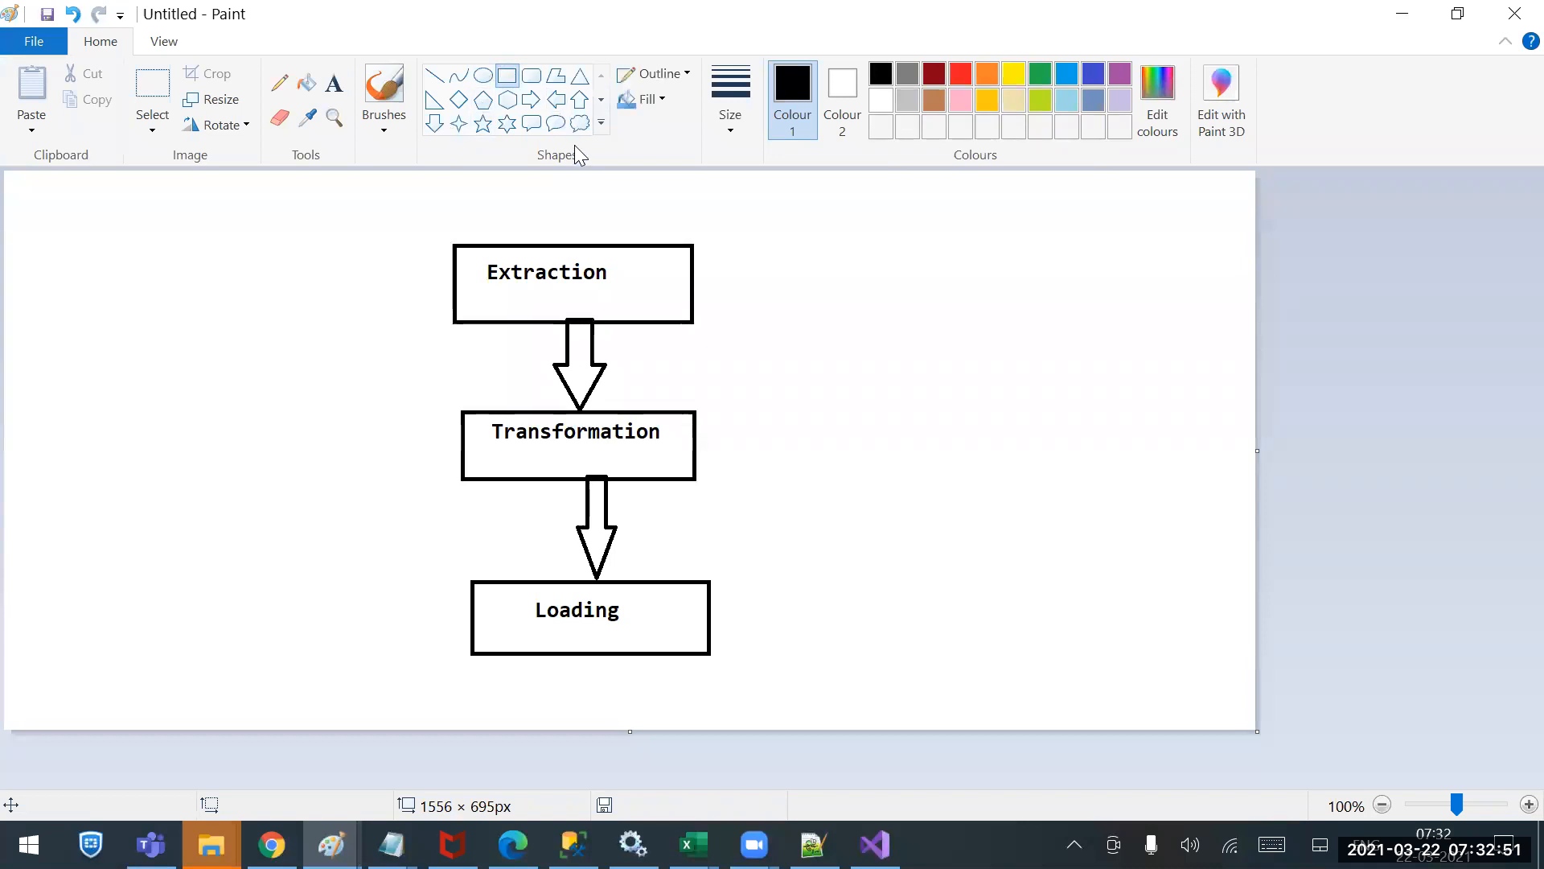
click(532, 76)
drag(413, 214, 786, 697)
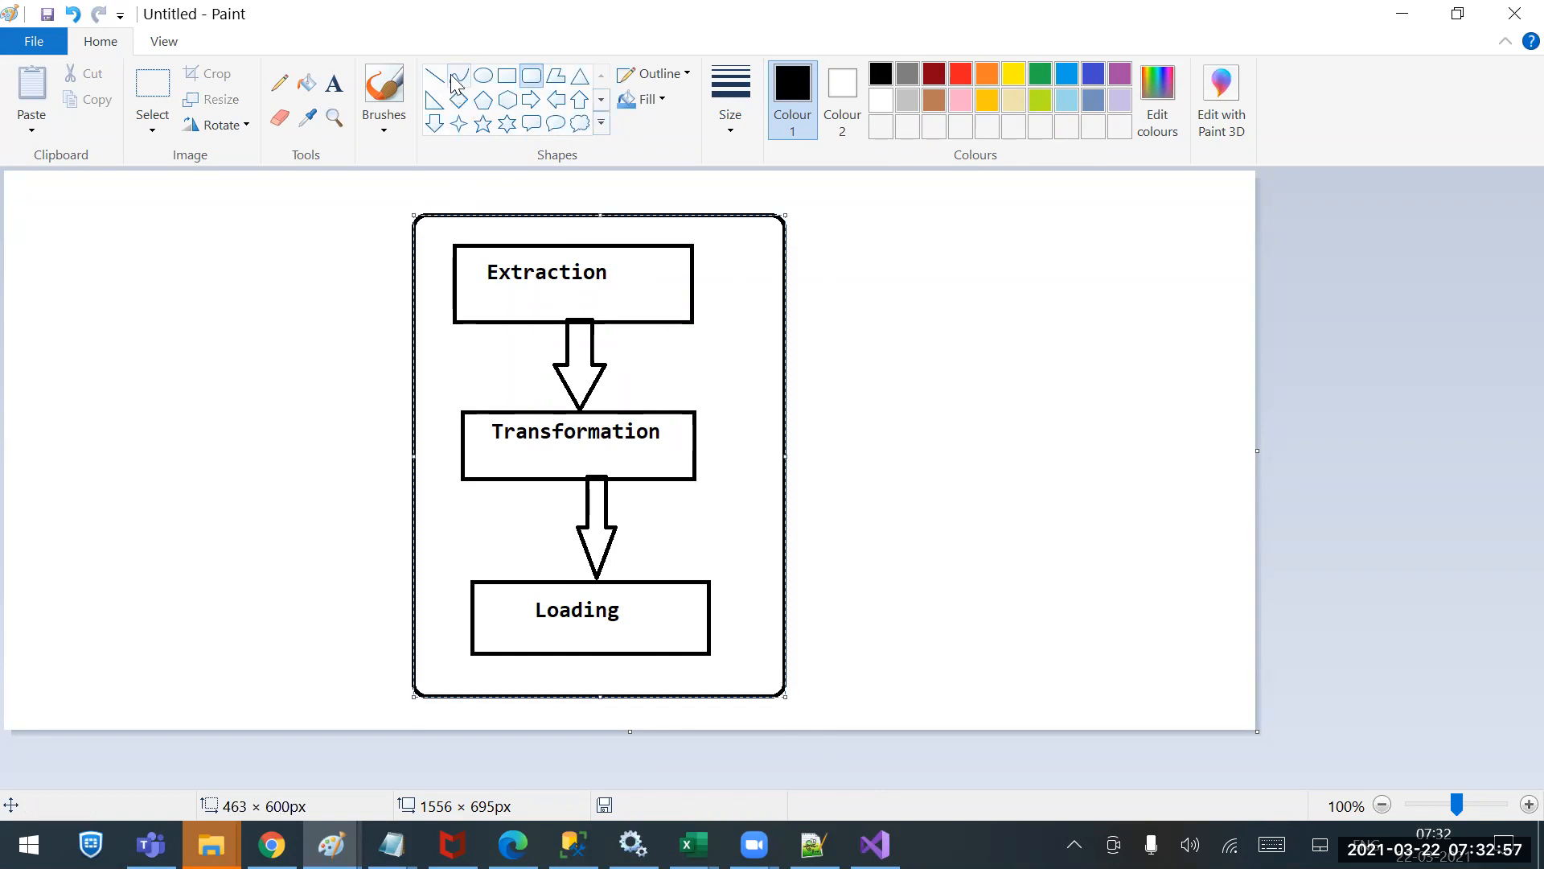
Draw a right arrow outward from the rounded frame and add the text "ETL" at its tip.
click(530, 99)
drag(786, 314, 1147, 454)
click(333, 84)
text(ETL)
key(Left)
key(Left)
key(Return)
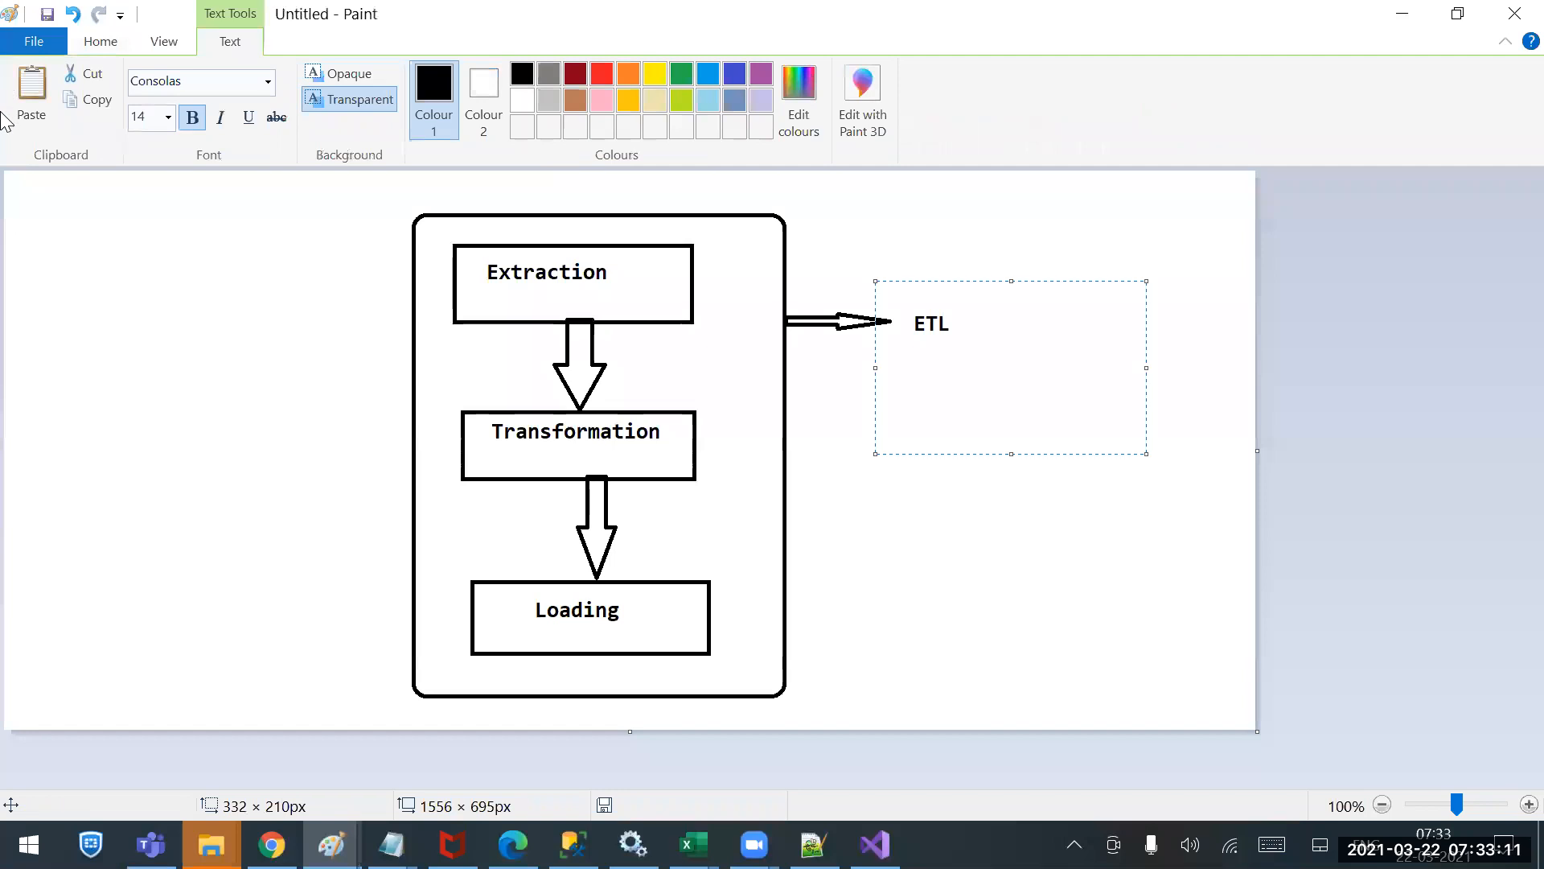
click(300, 523)
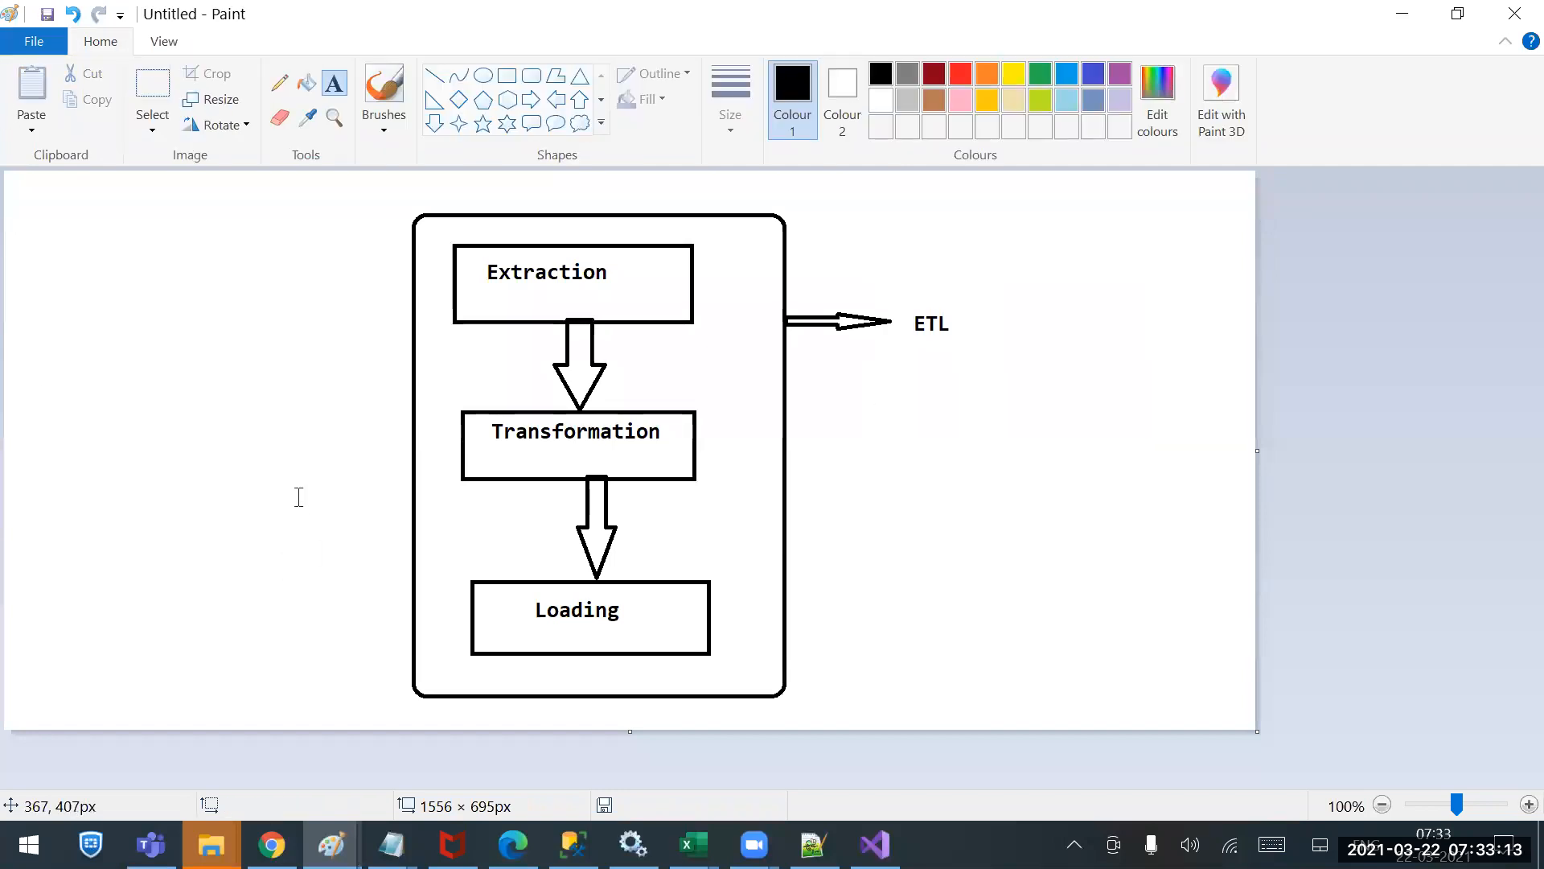
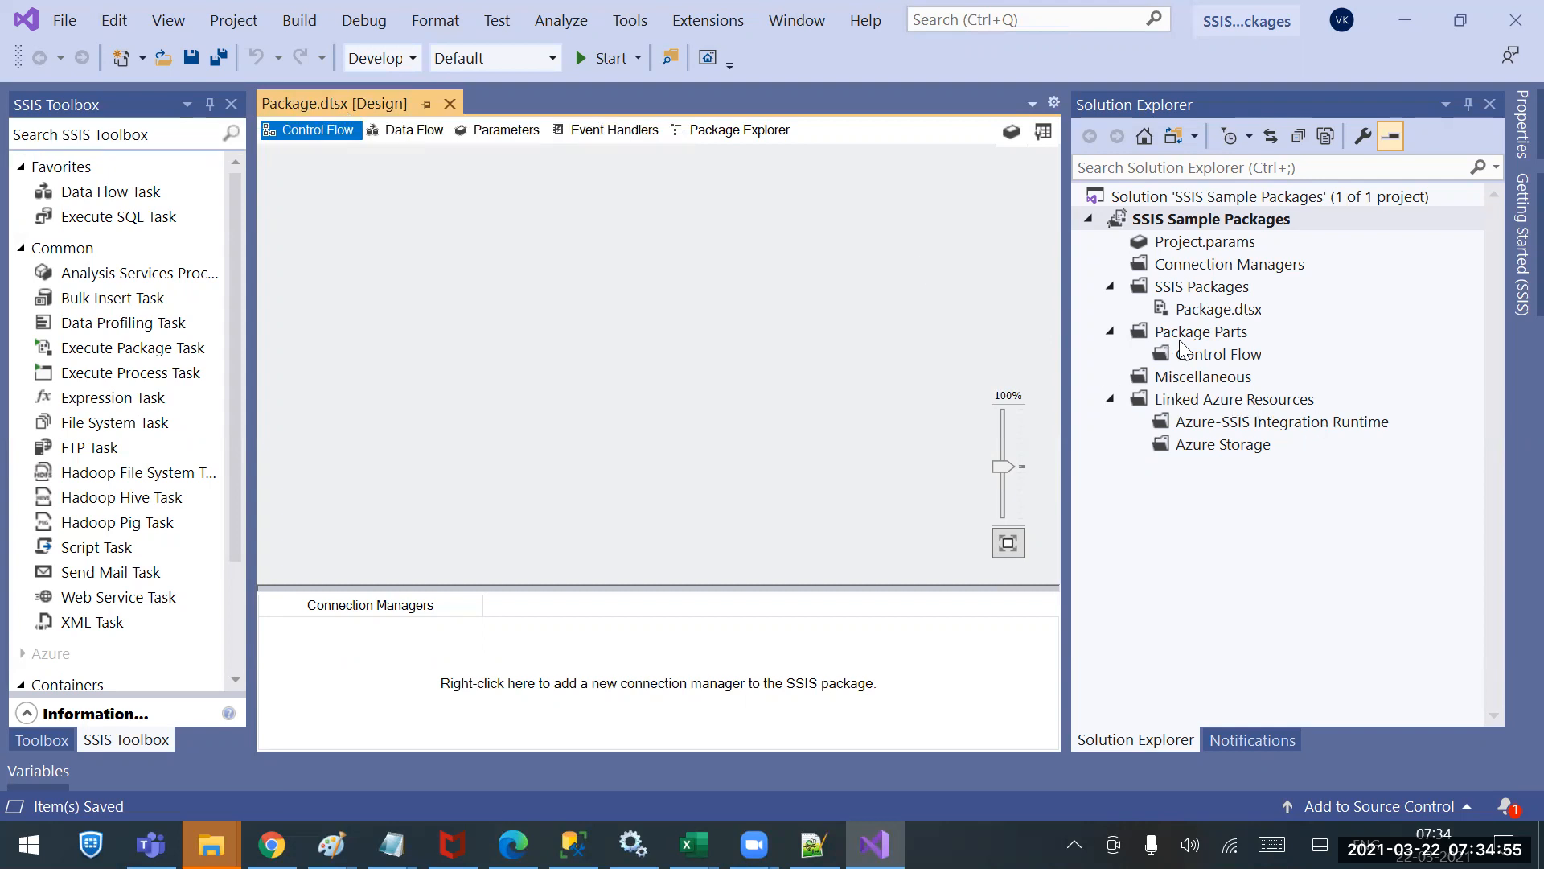
Open the folder containing Package.dtsx, and examine the solution file and project folder in its parent folder.
click(1215, 309)
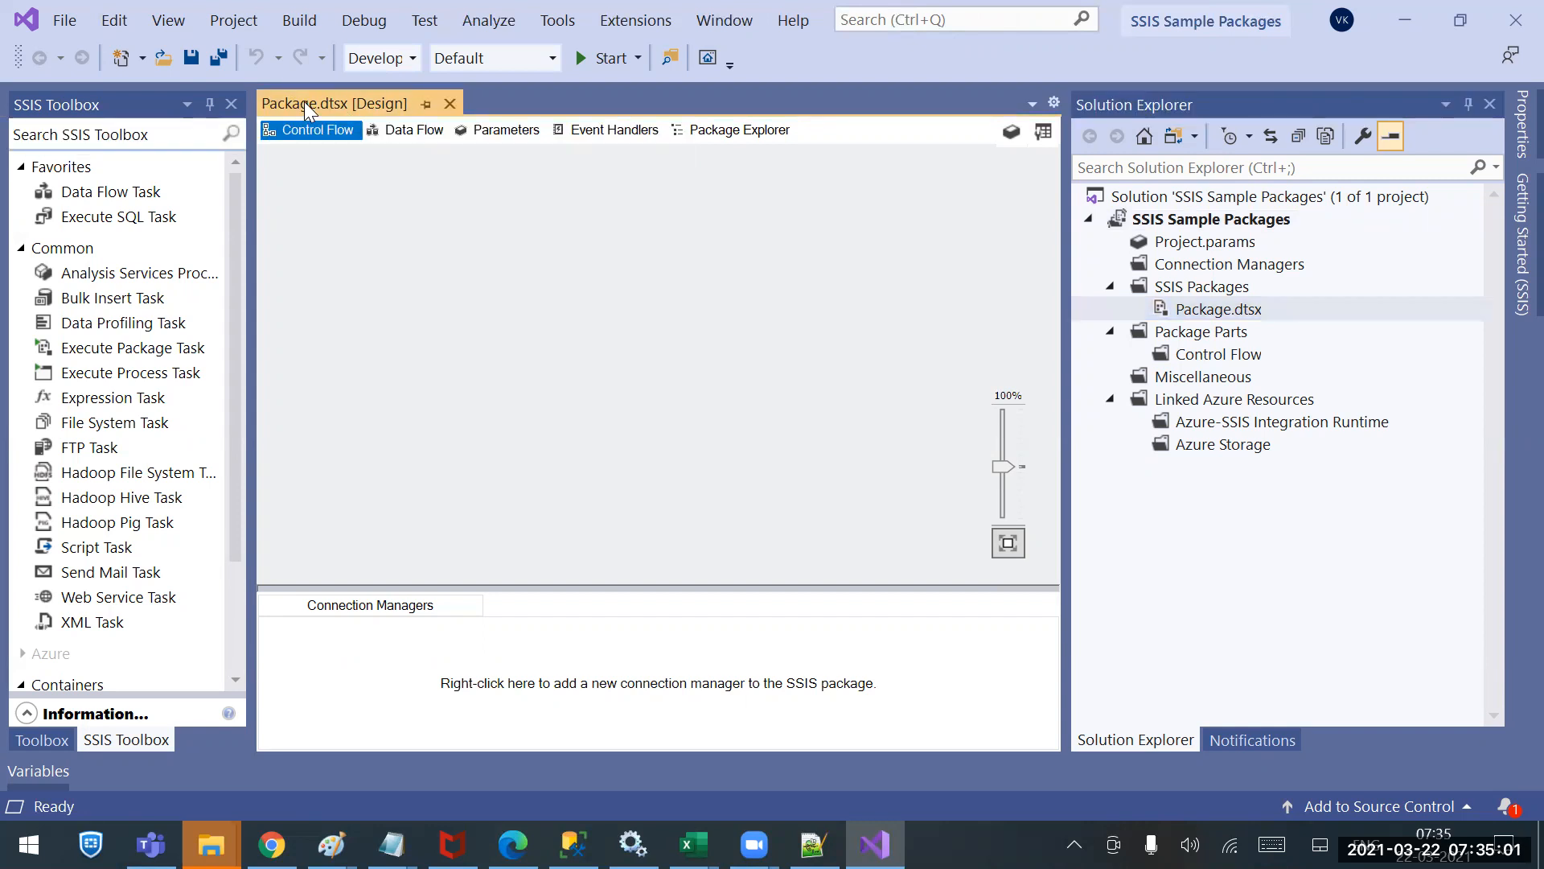
right_click(304, 104)
click(197, 285)
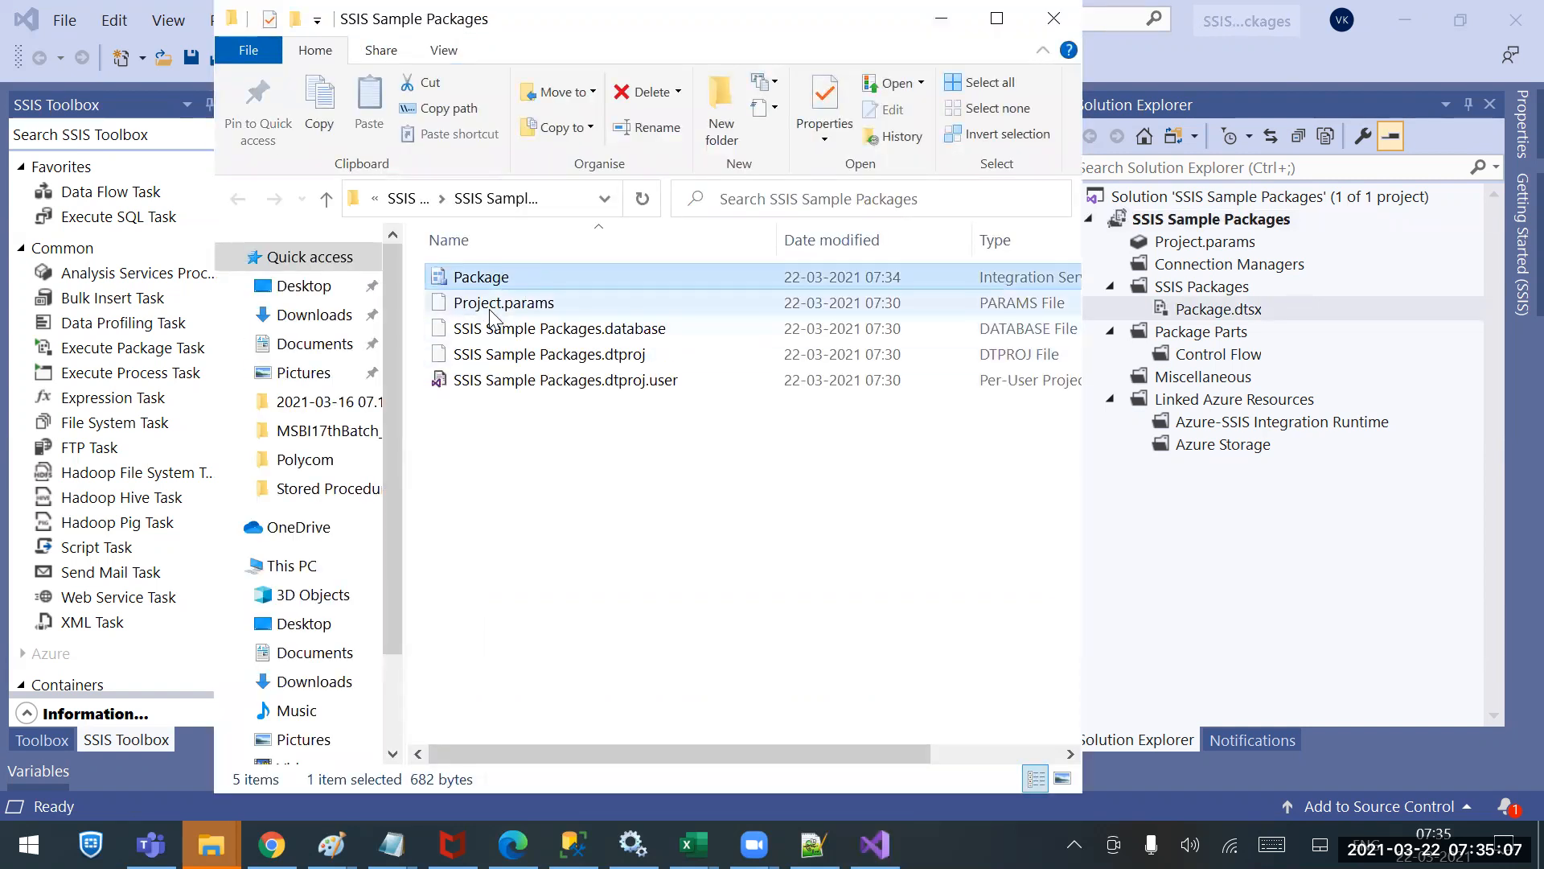
click(402, 198)
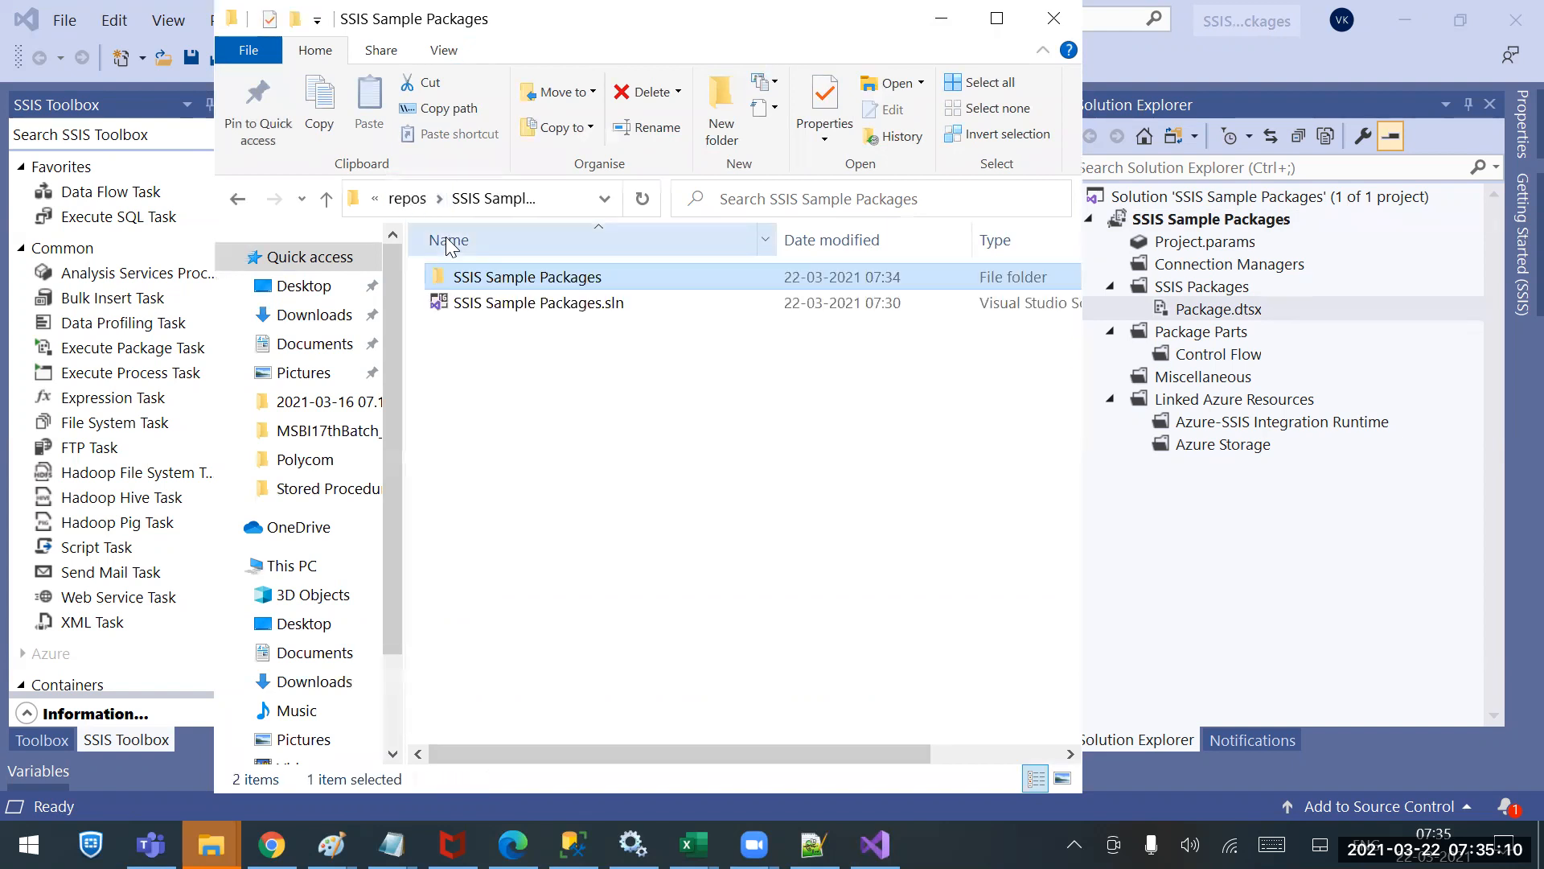
click(549, 301)
click(552, 276)
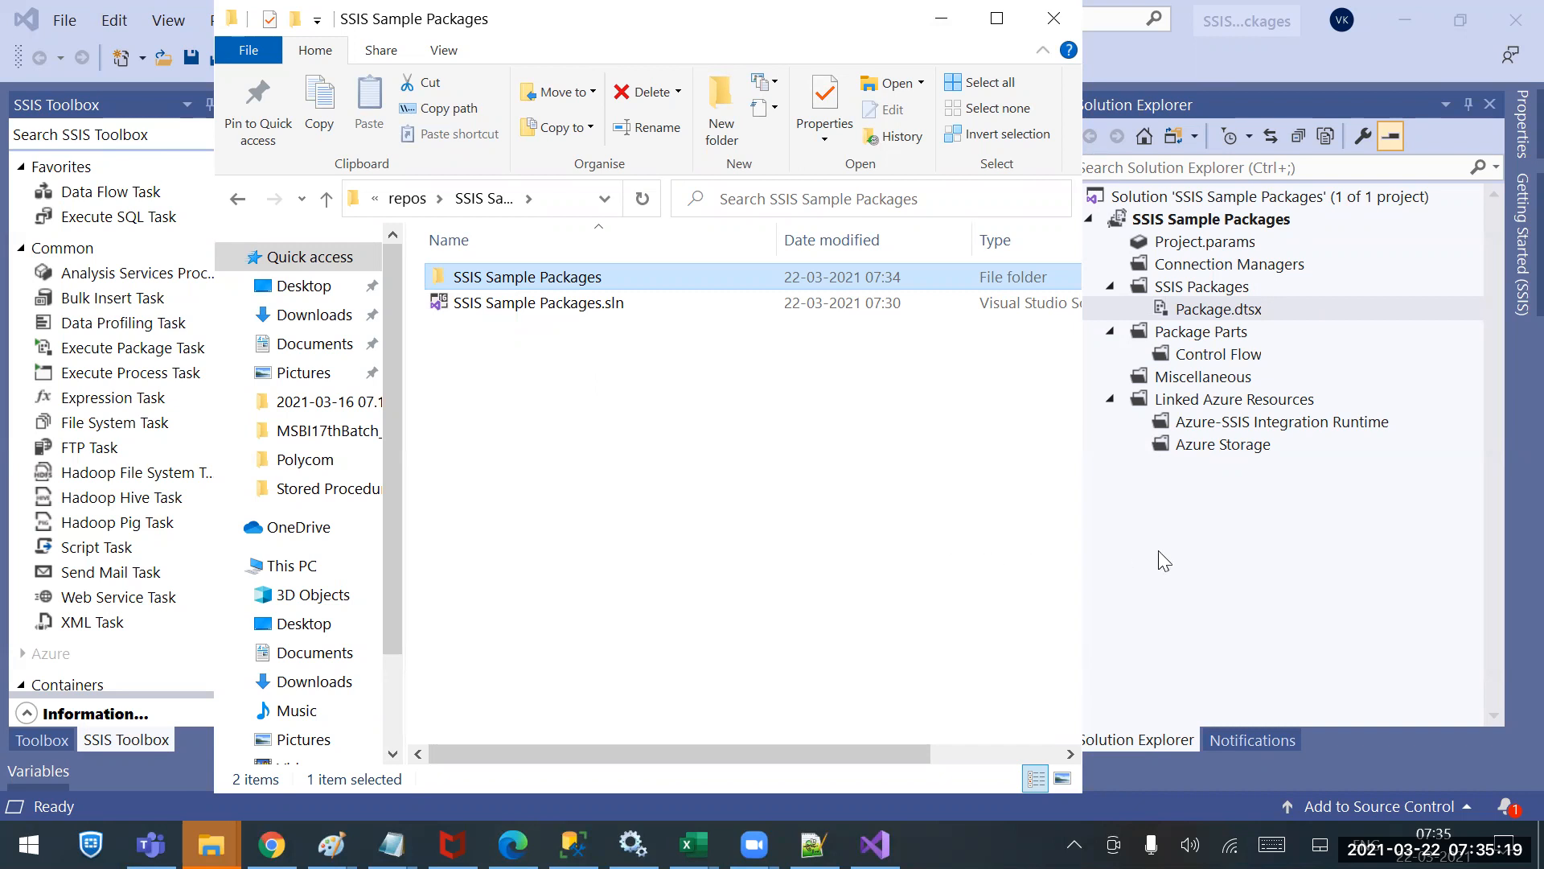
Switch back to Visual Studio and select the SSIS Sample Packages project and its Project.params item.
click(1216, 575)
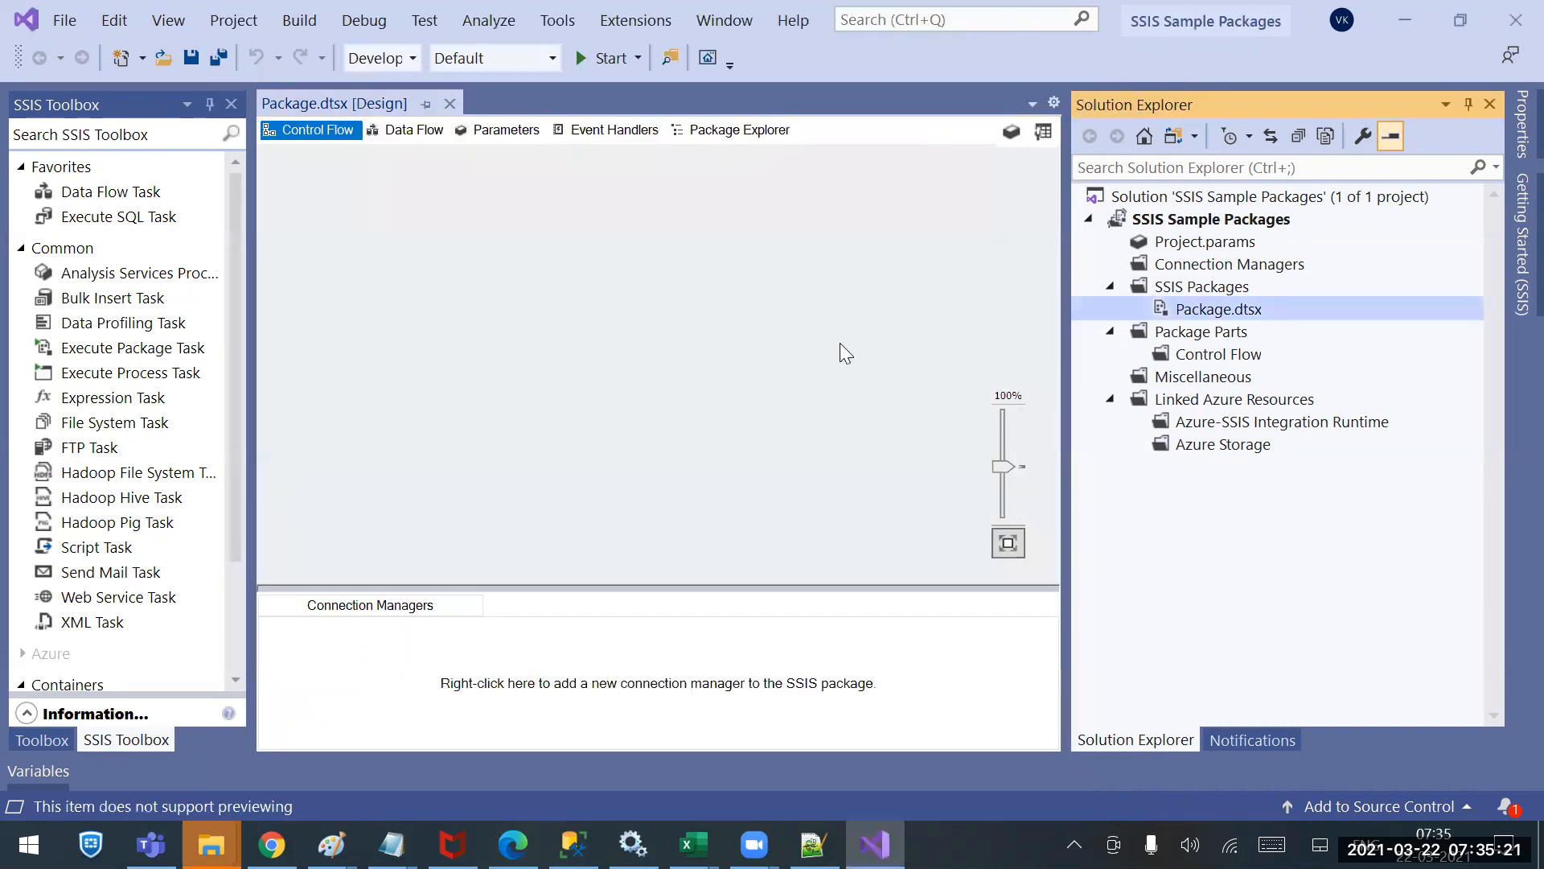
click(1181, 221)
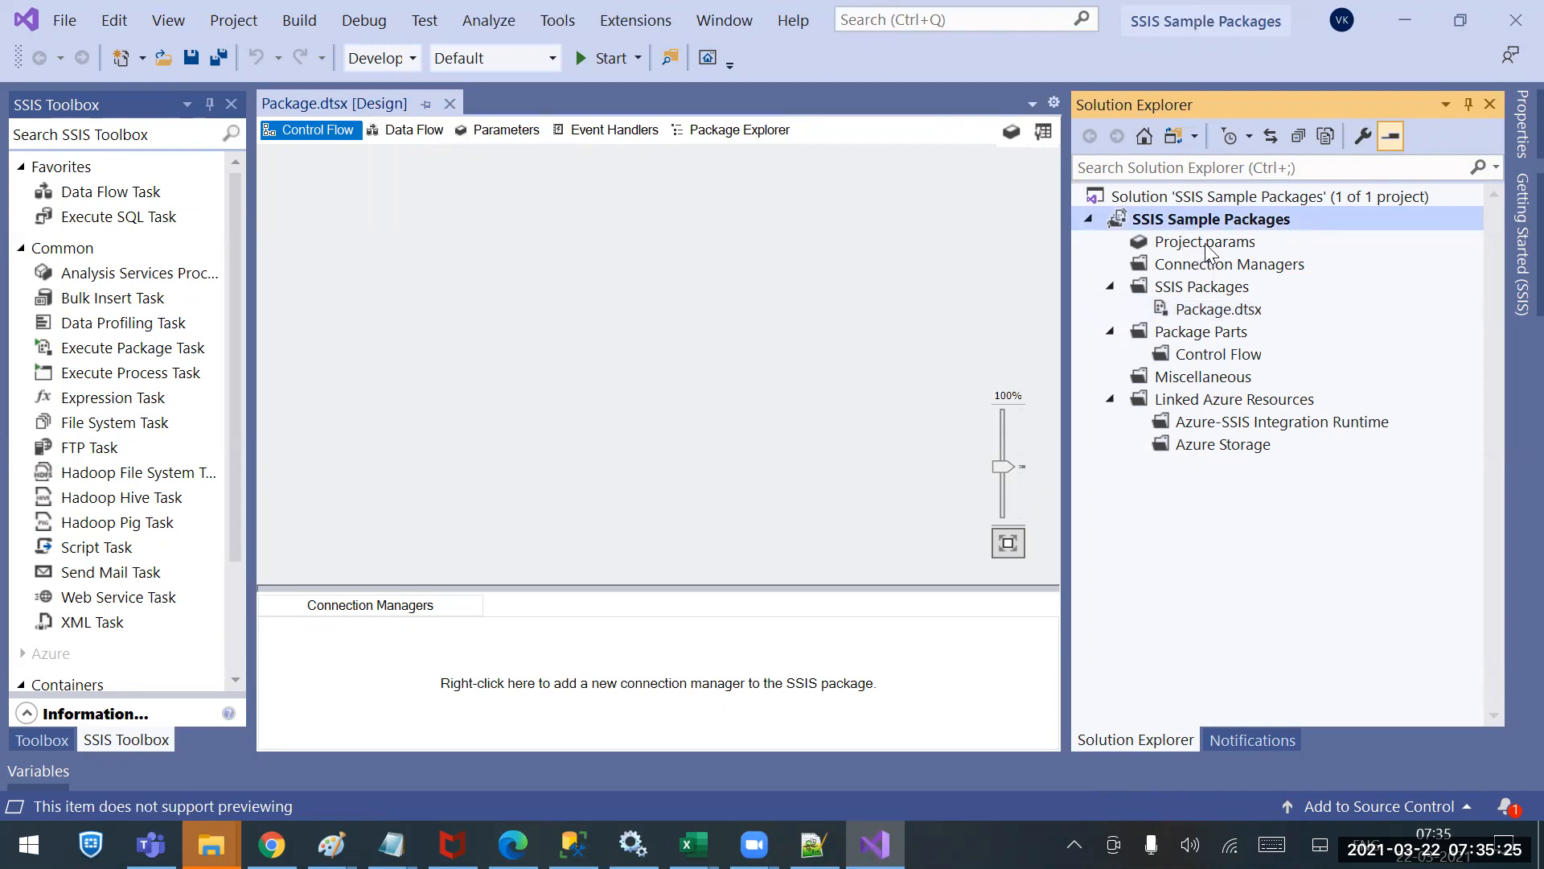
click(1205, 245)
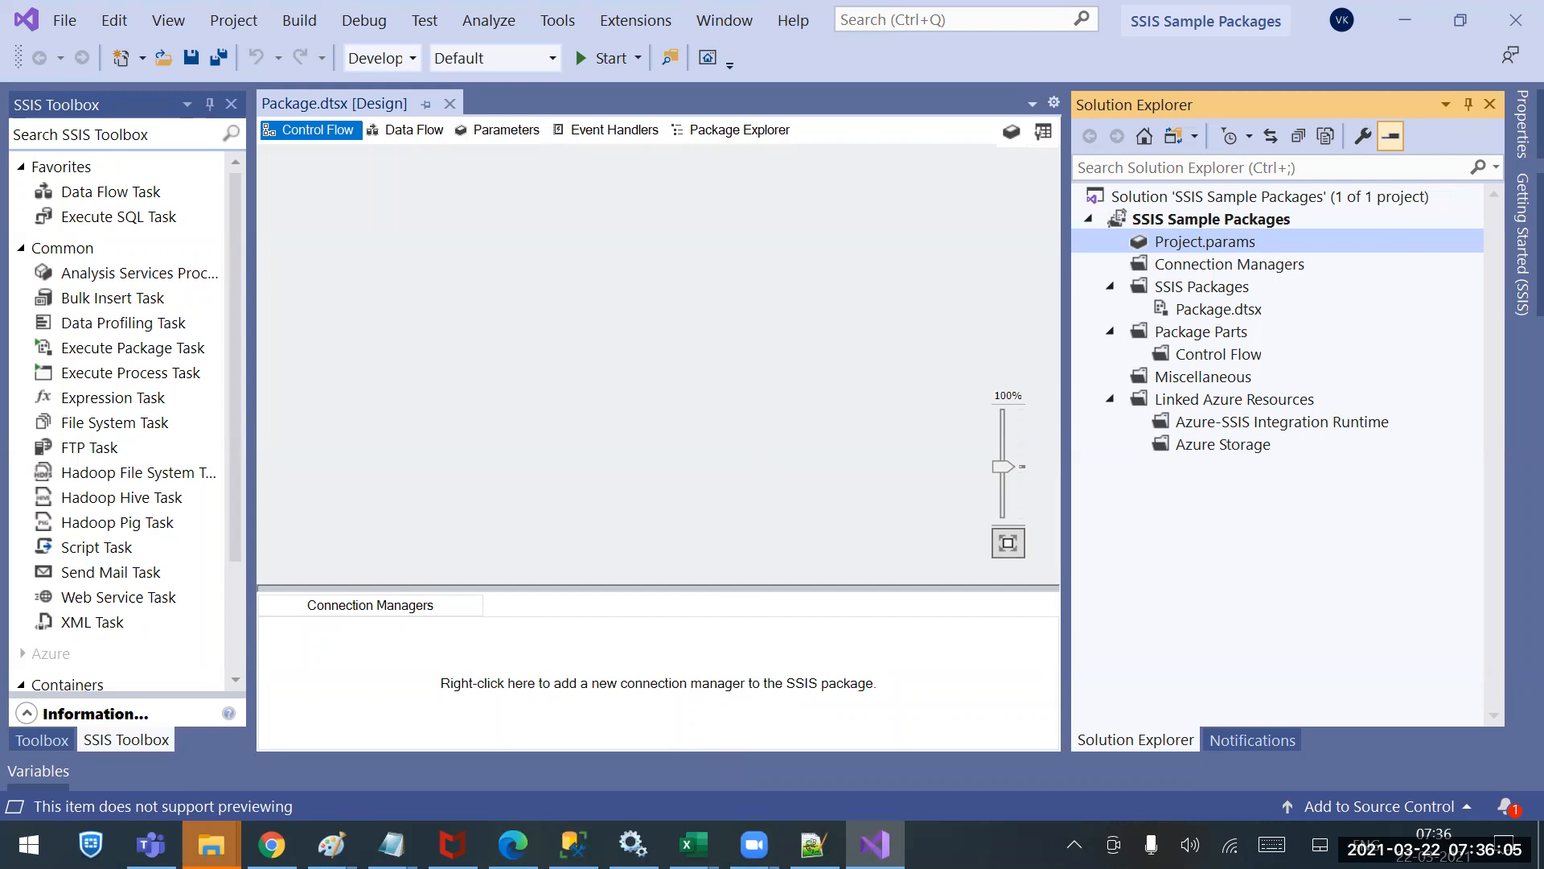
In File Explorer, copy the path of the ReportServer folder and return to Visual Studio.
mouse_move(210, 845)
click(74, 764)
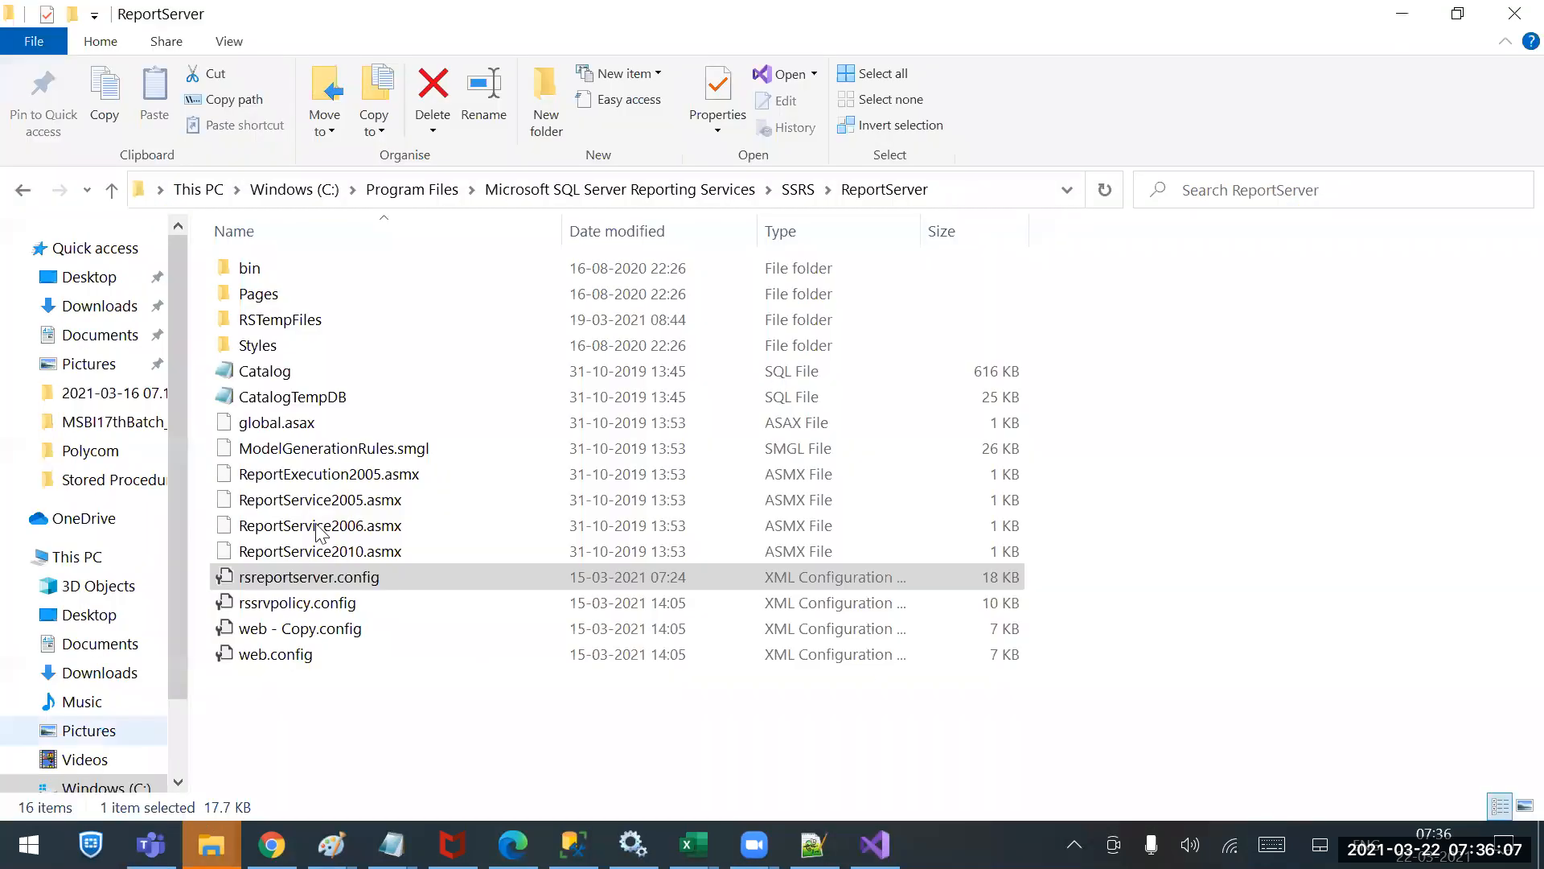
click(302, 361)
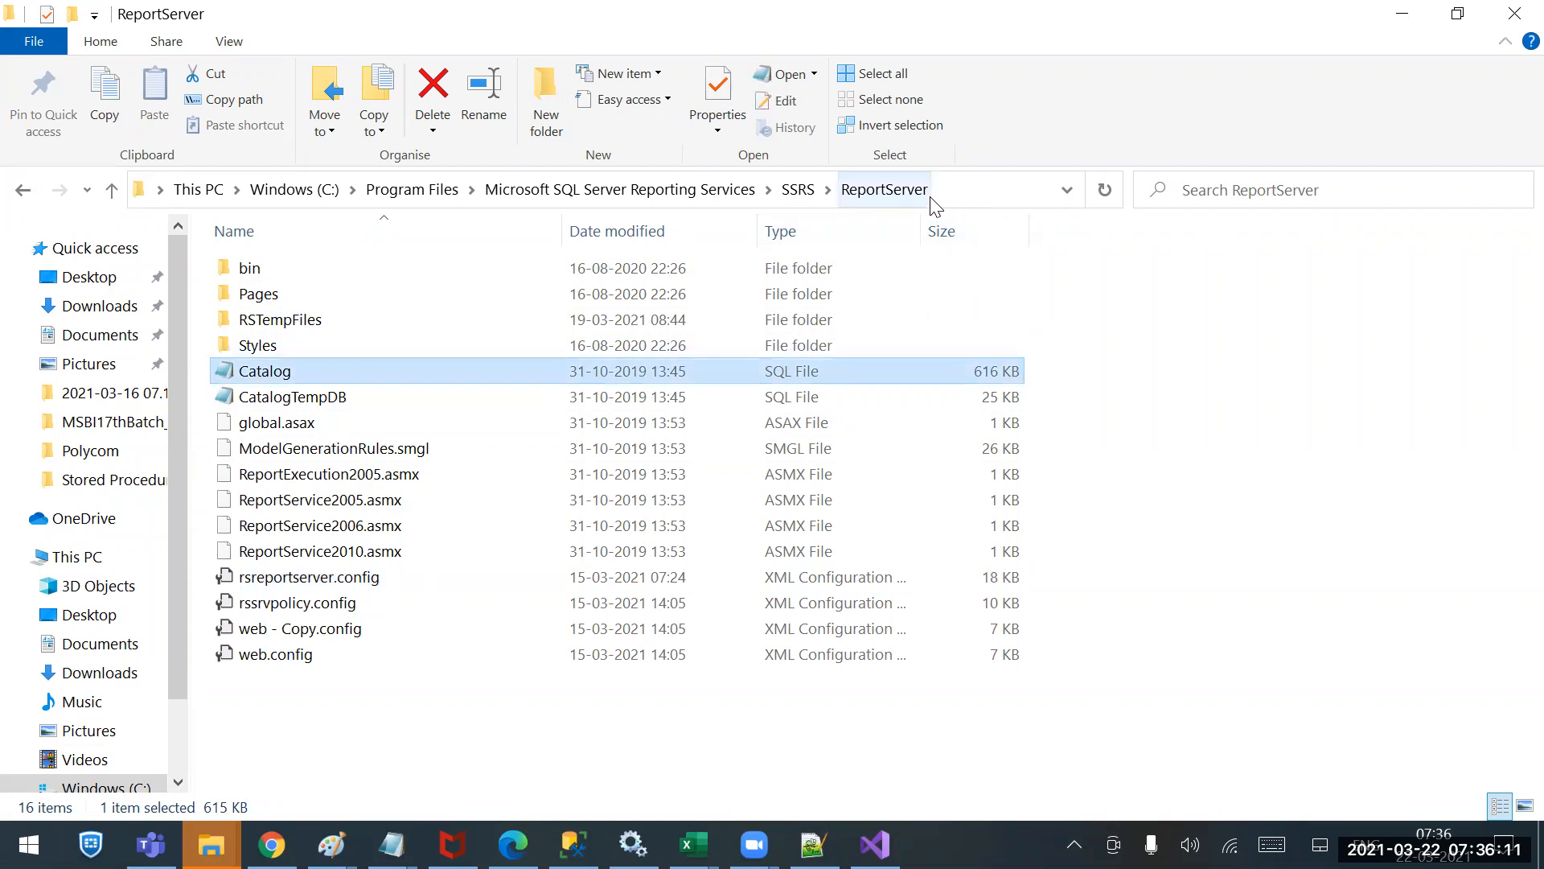
click(950, 186)
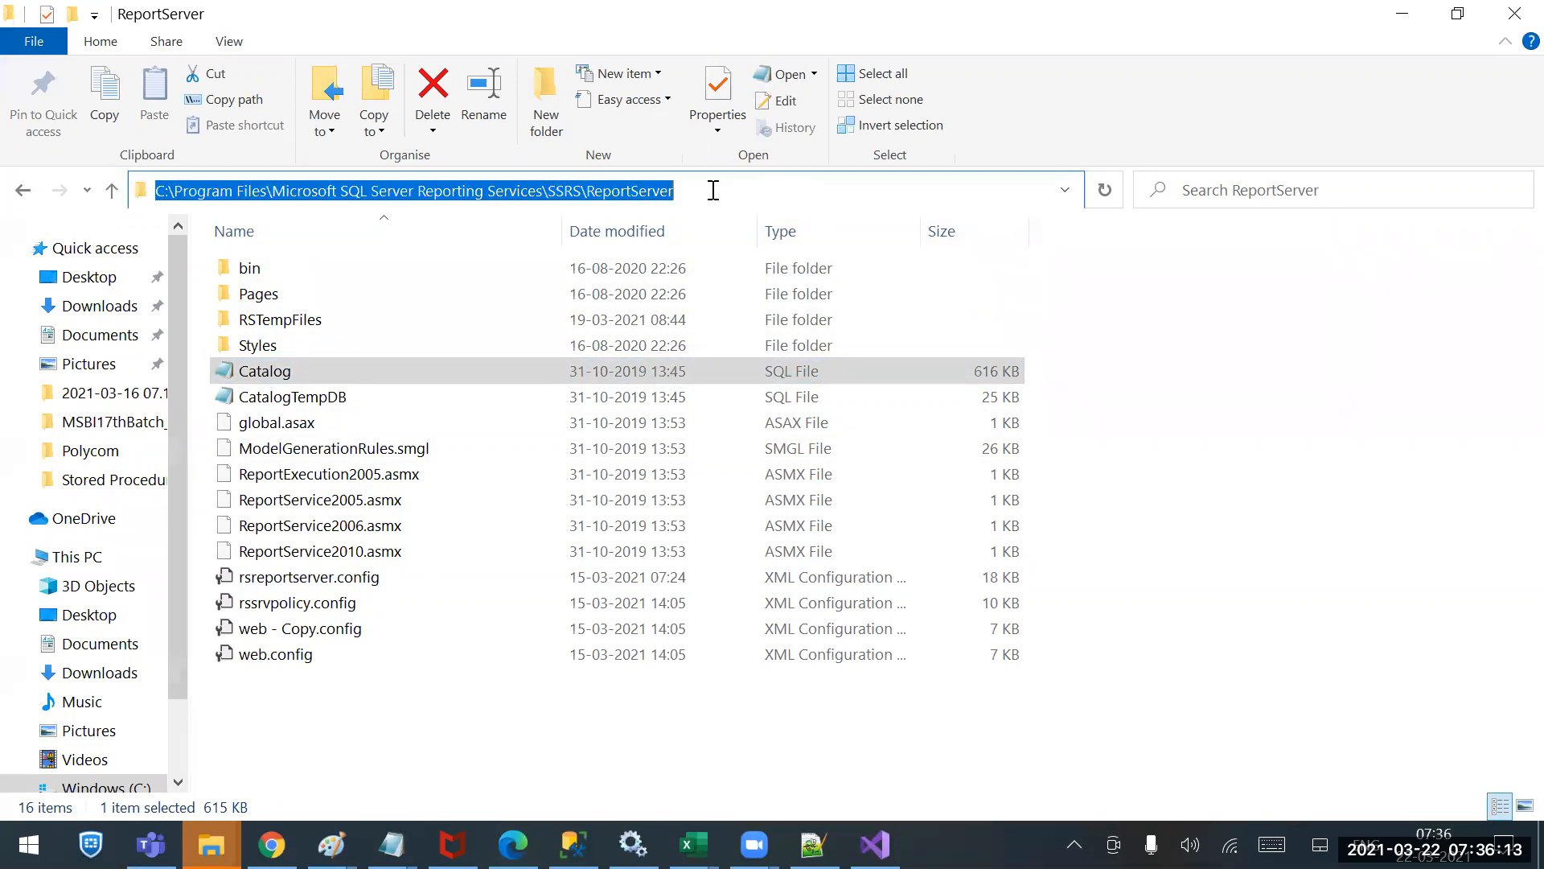
key(alt+Tab)
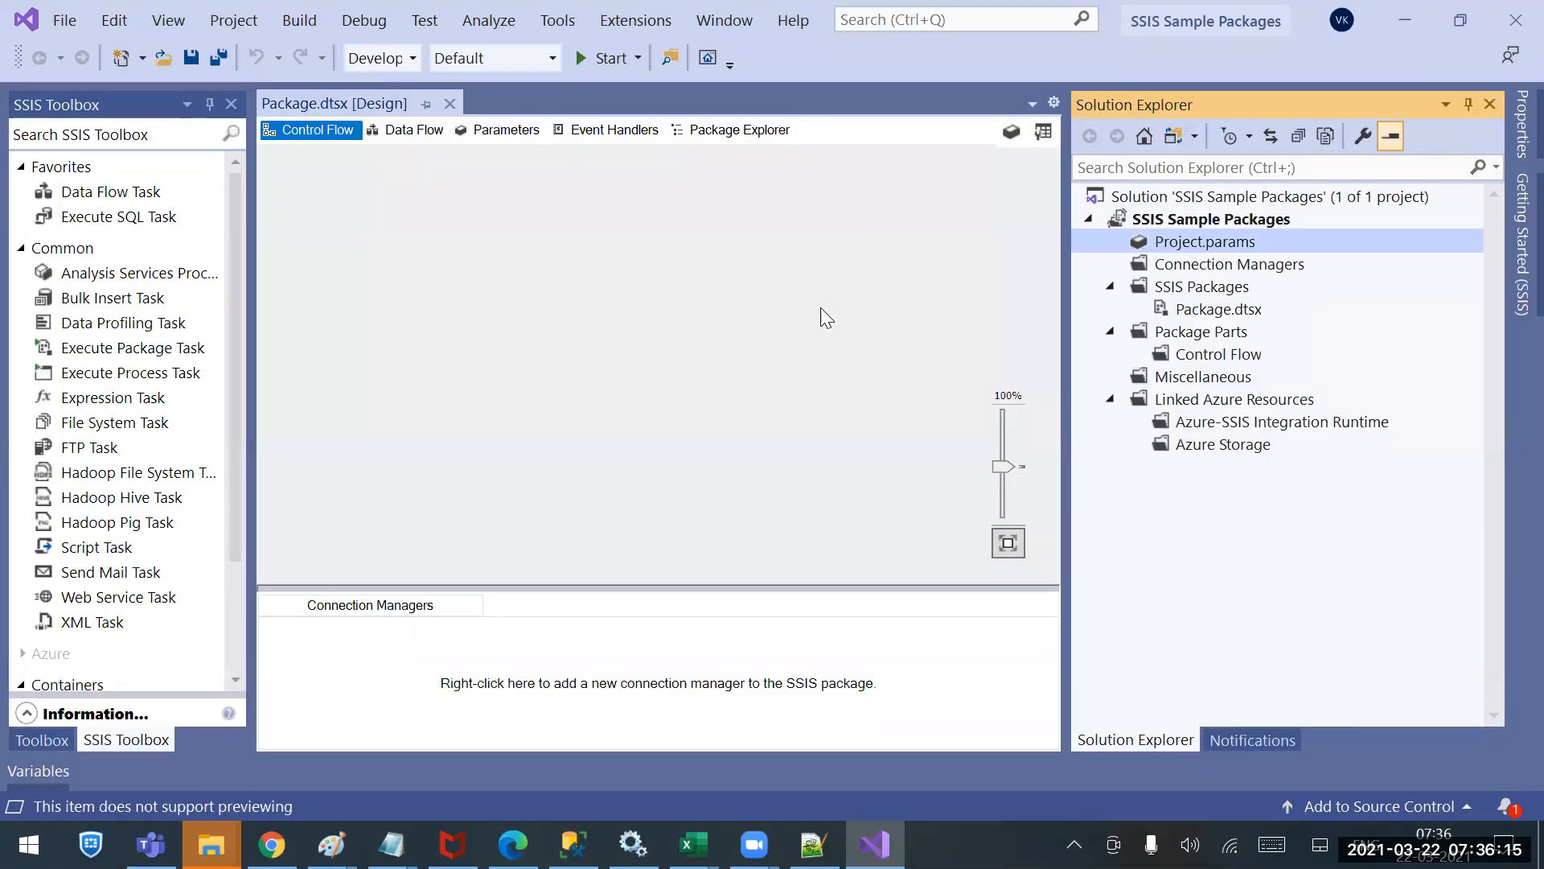
Open Project.params and add a project parameter named "Filepath".
right_click(1238, 244)
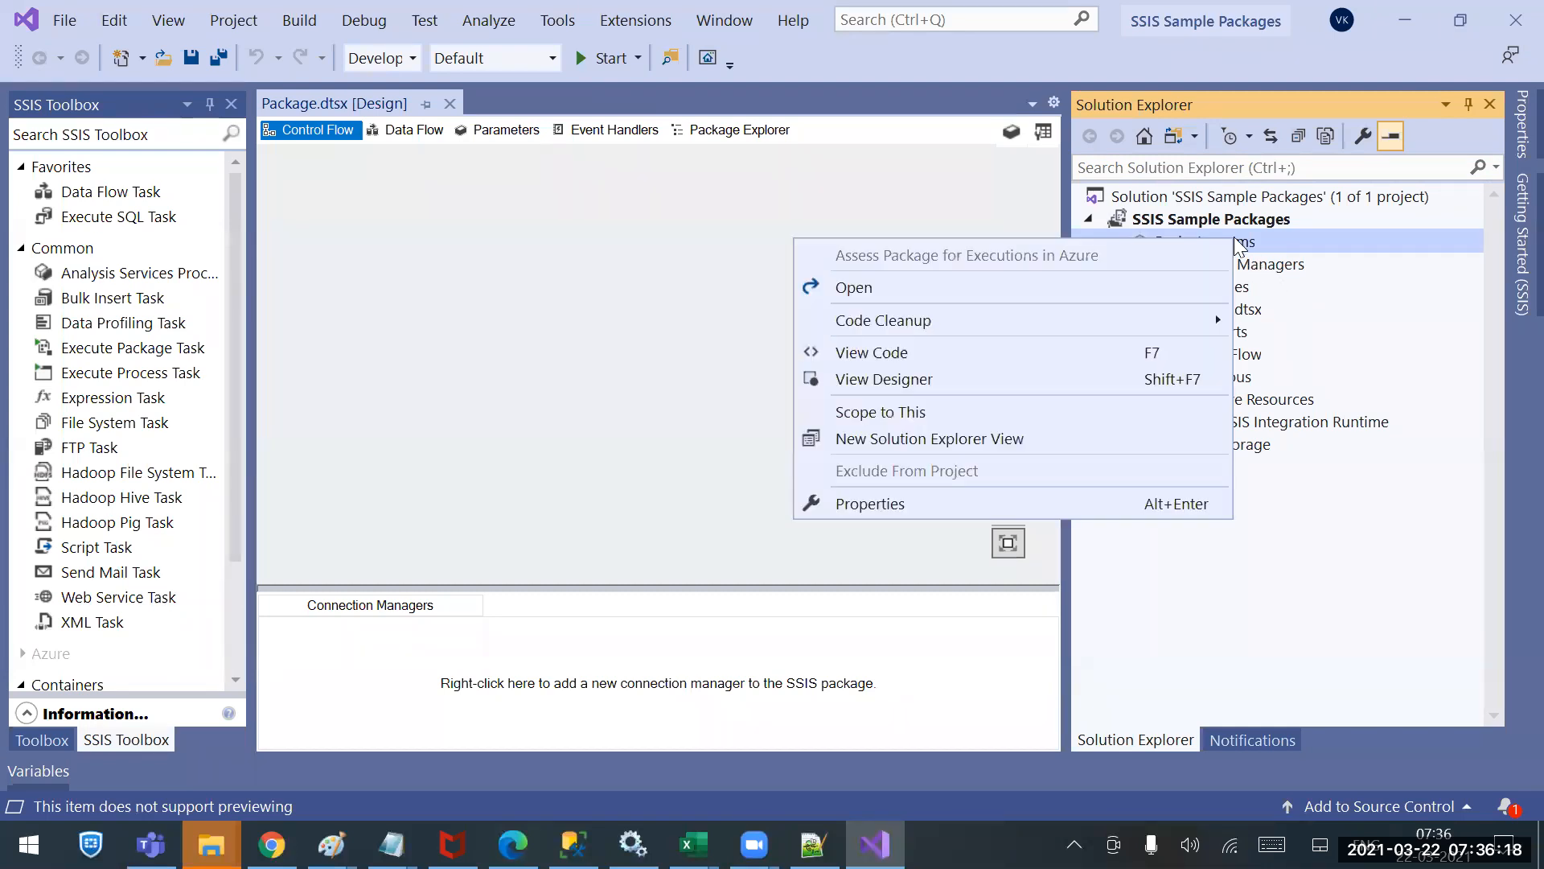
click(913, 289)
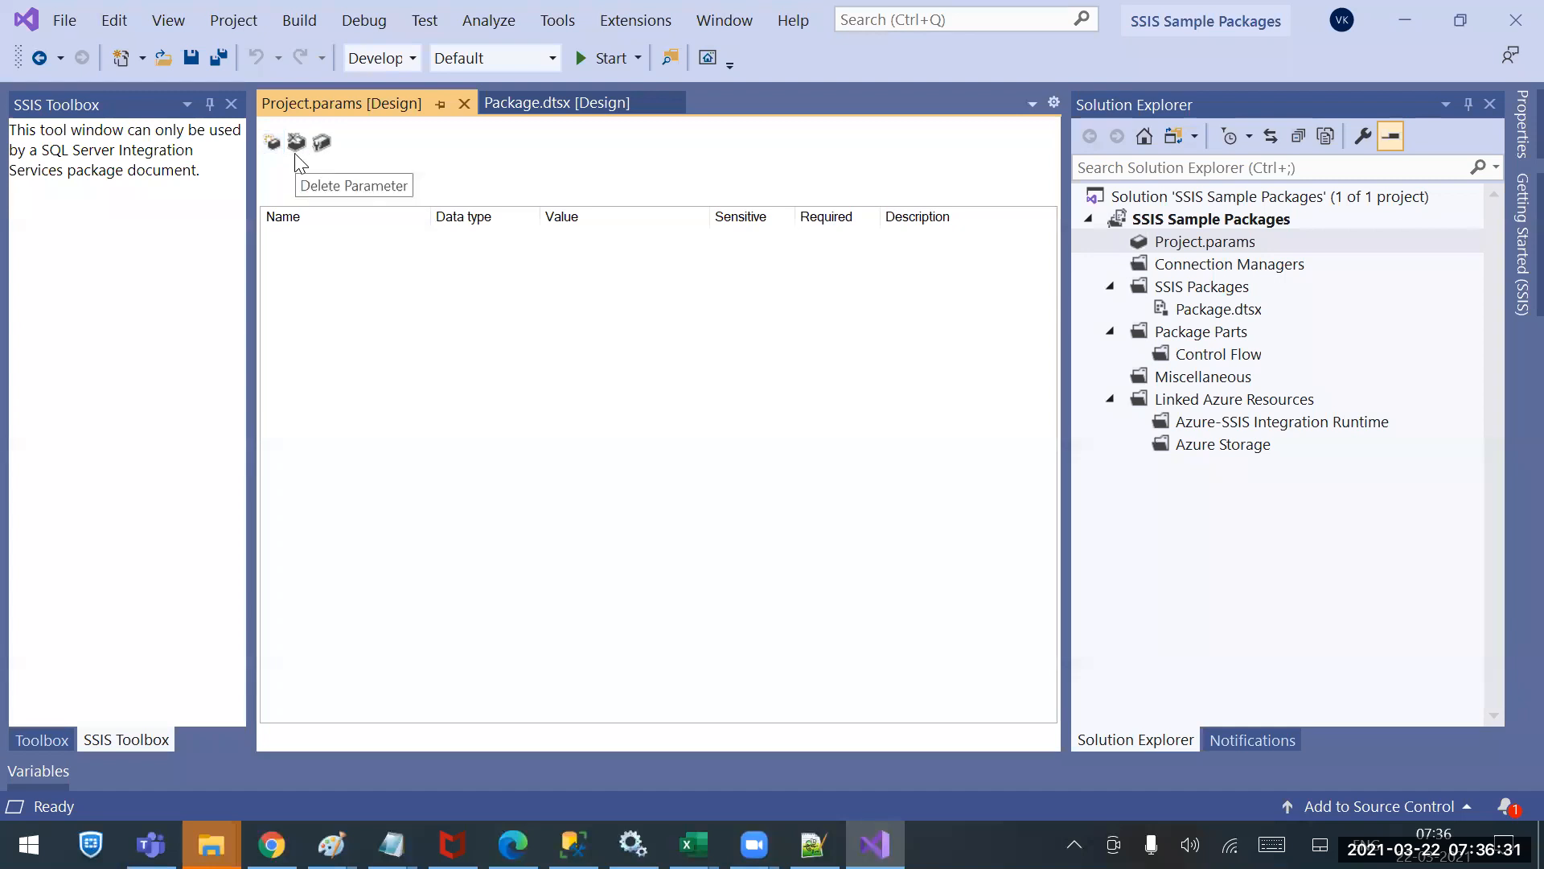
click(274, 145)
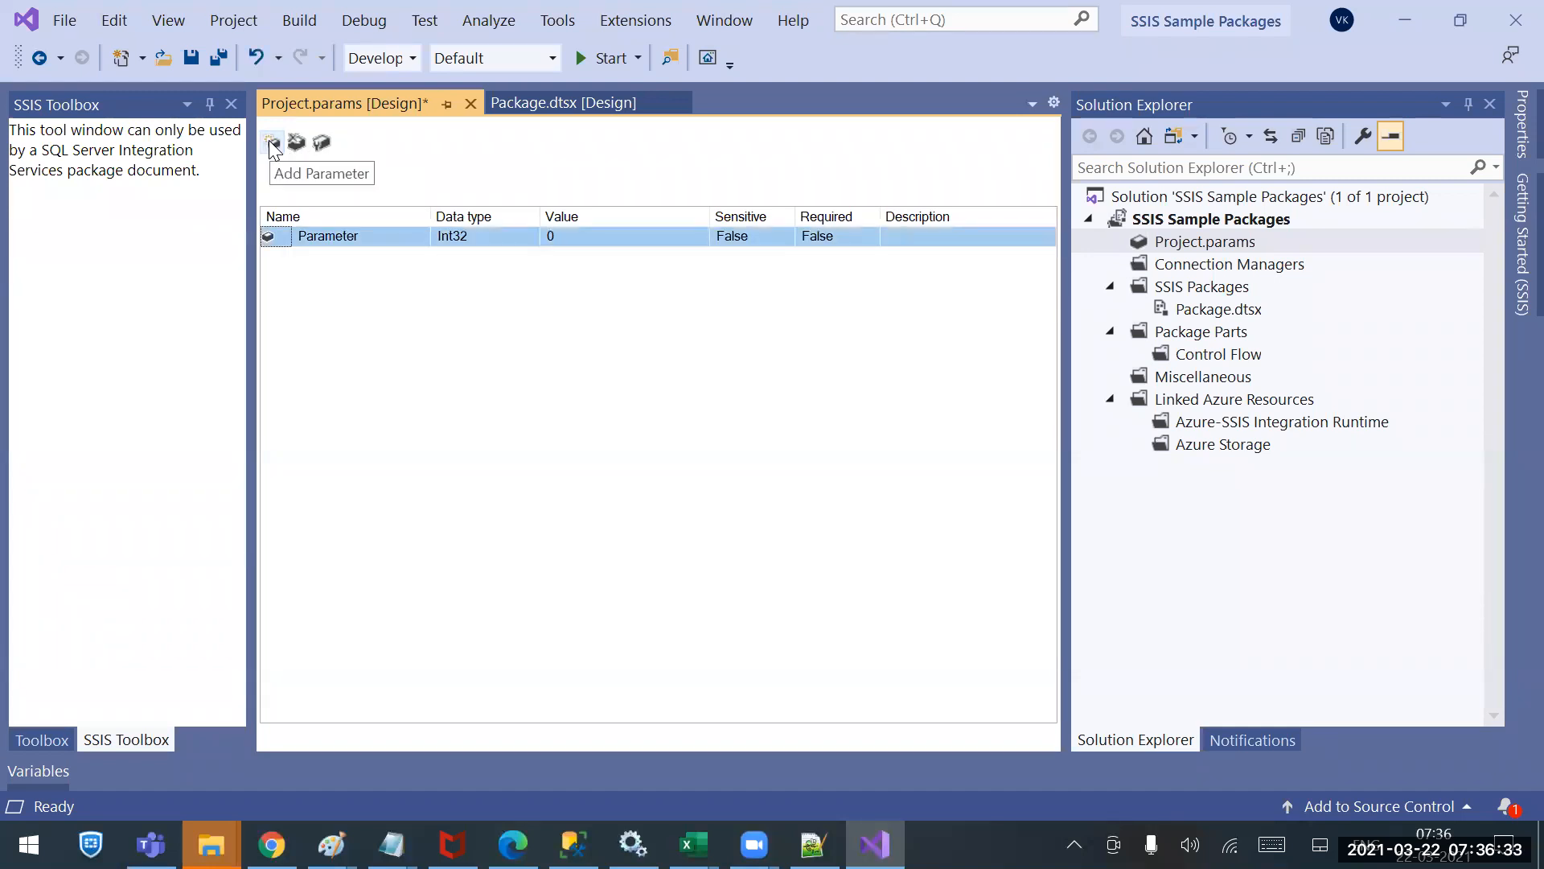
click(372, 233)
drag(371, 233, 210, 241)
text(Filepath)
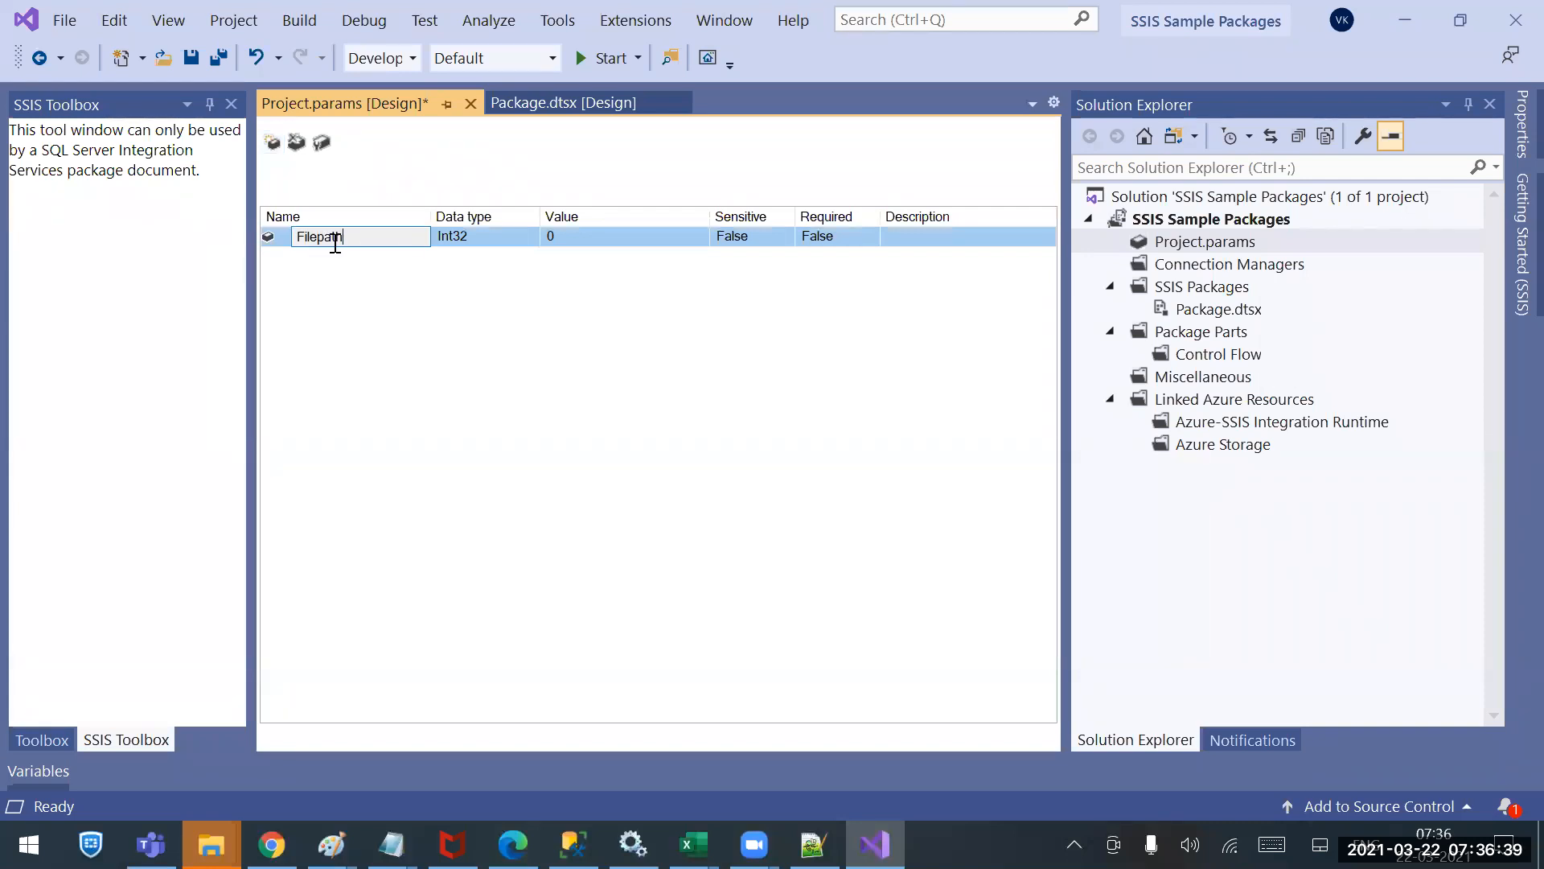
Set the Filepath parameter's data type to String.
click(476, 236)
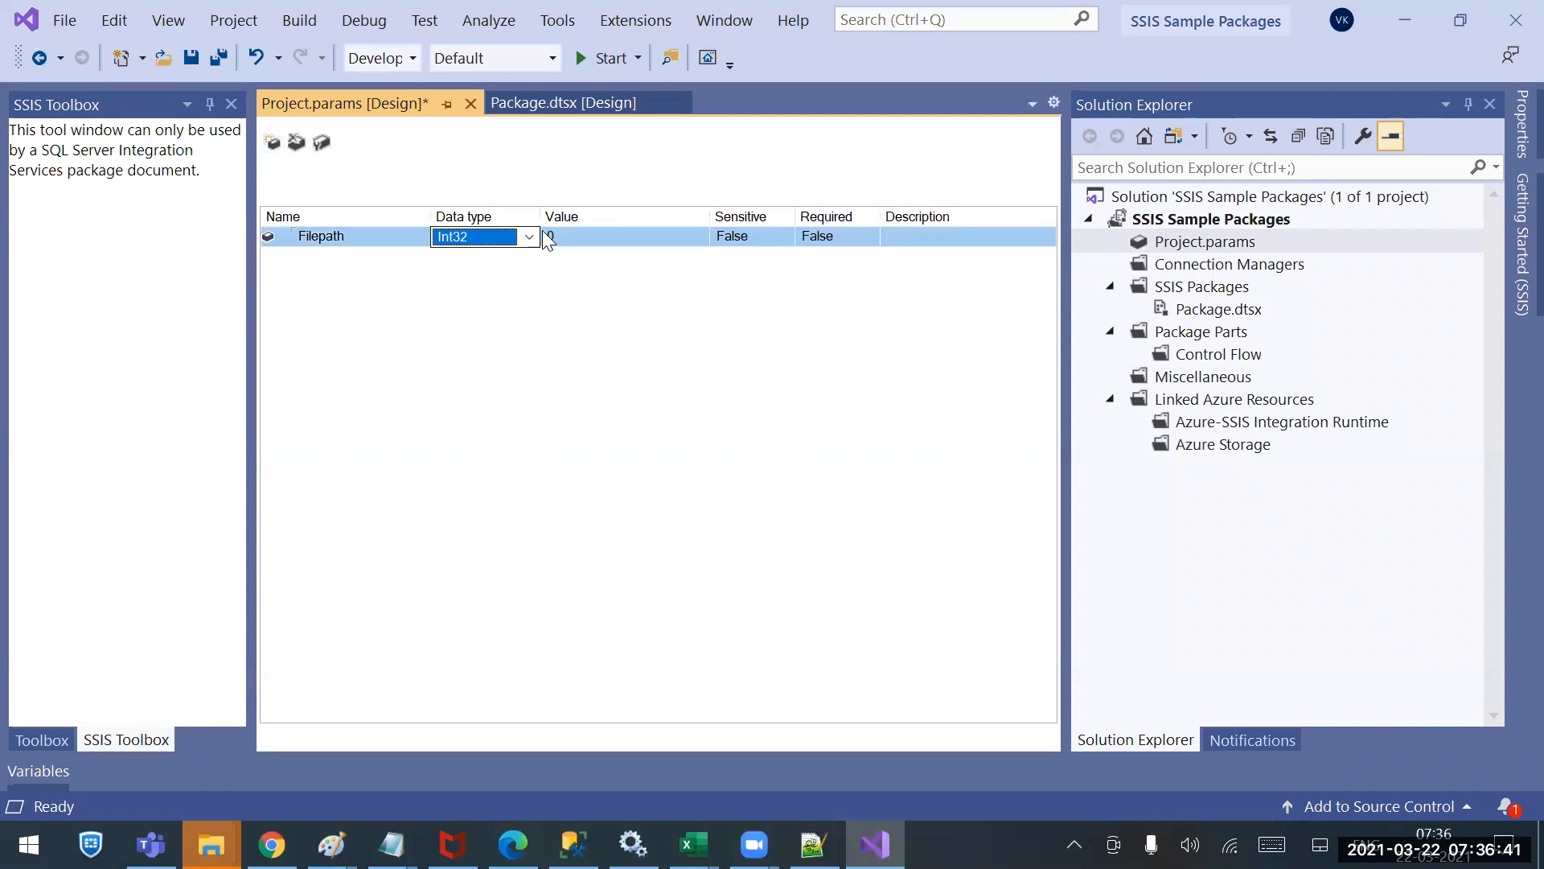
click(528, 236)
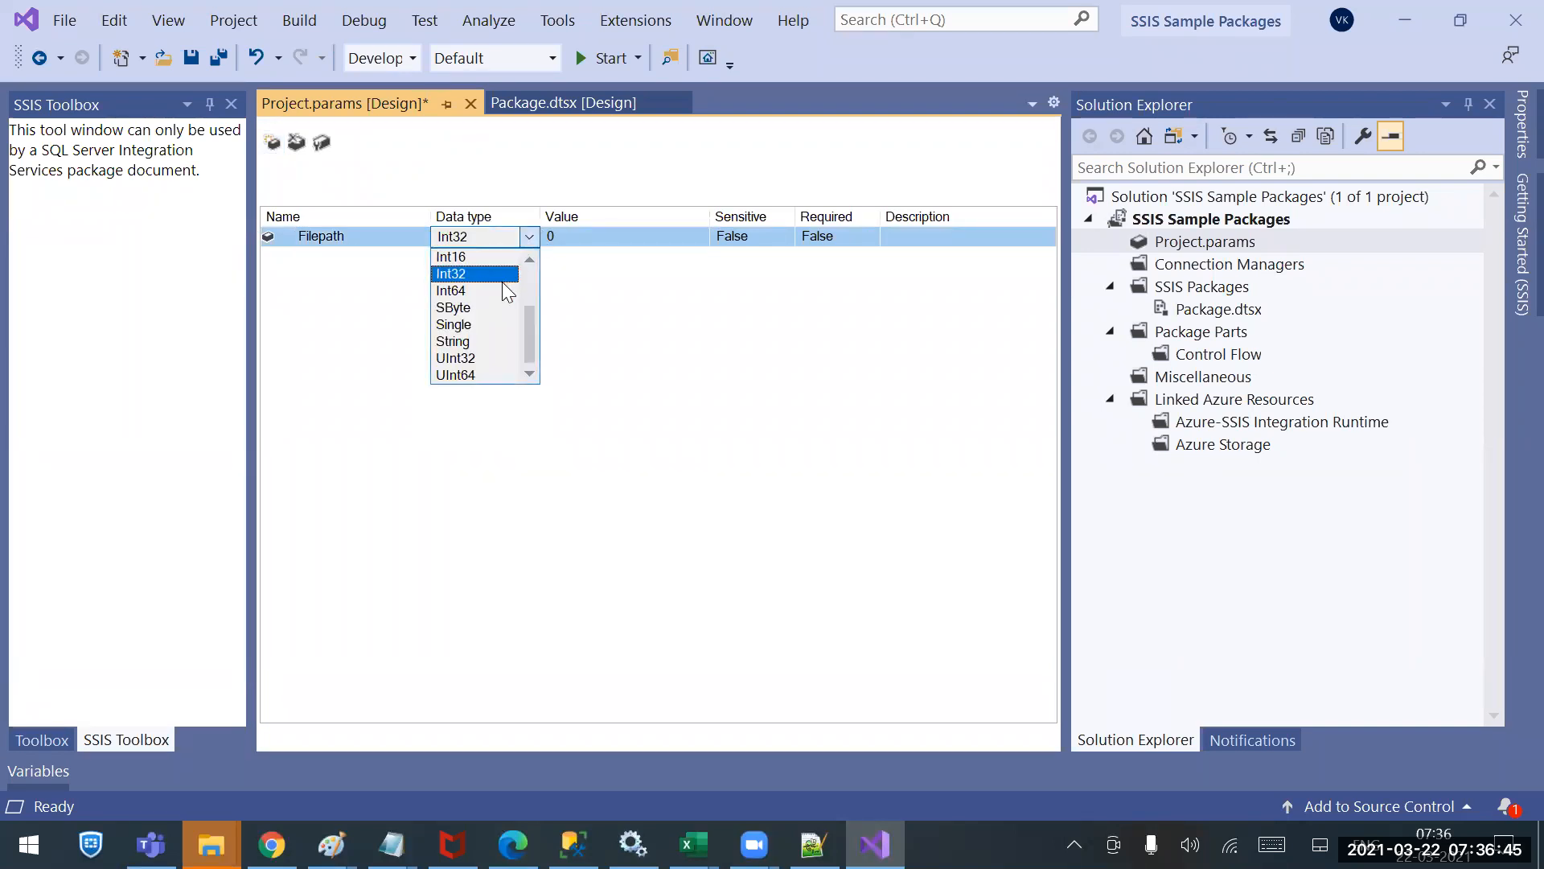
scroll(518, 310, up, 2)
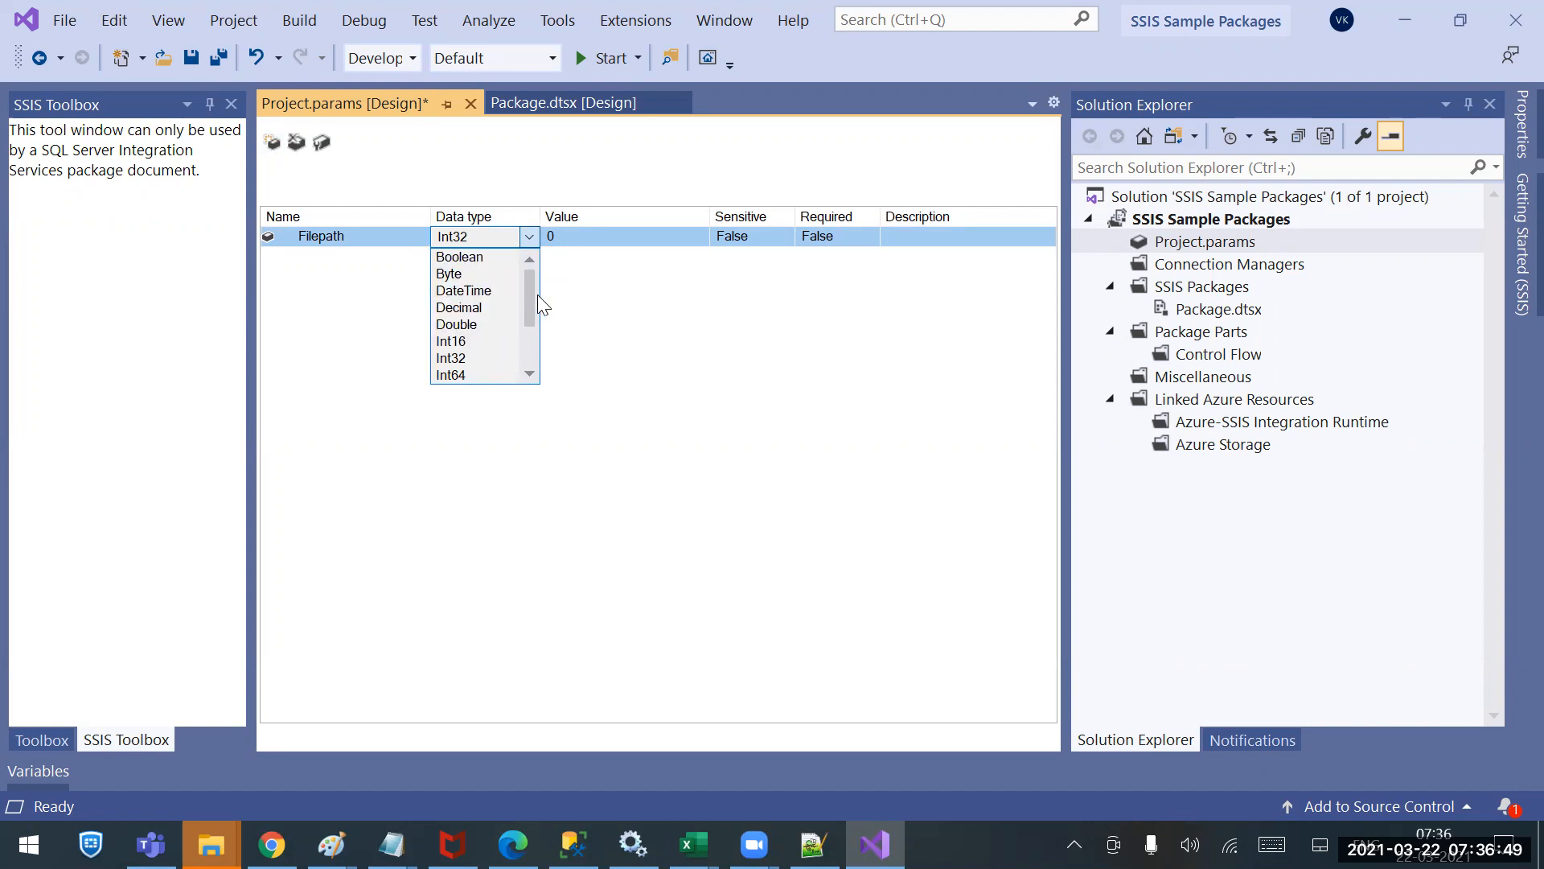
scroll(537, 294, down, 2)
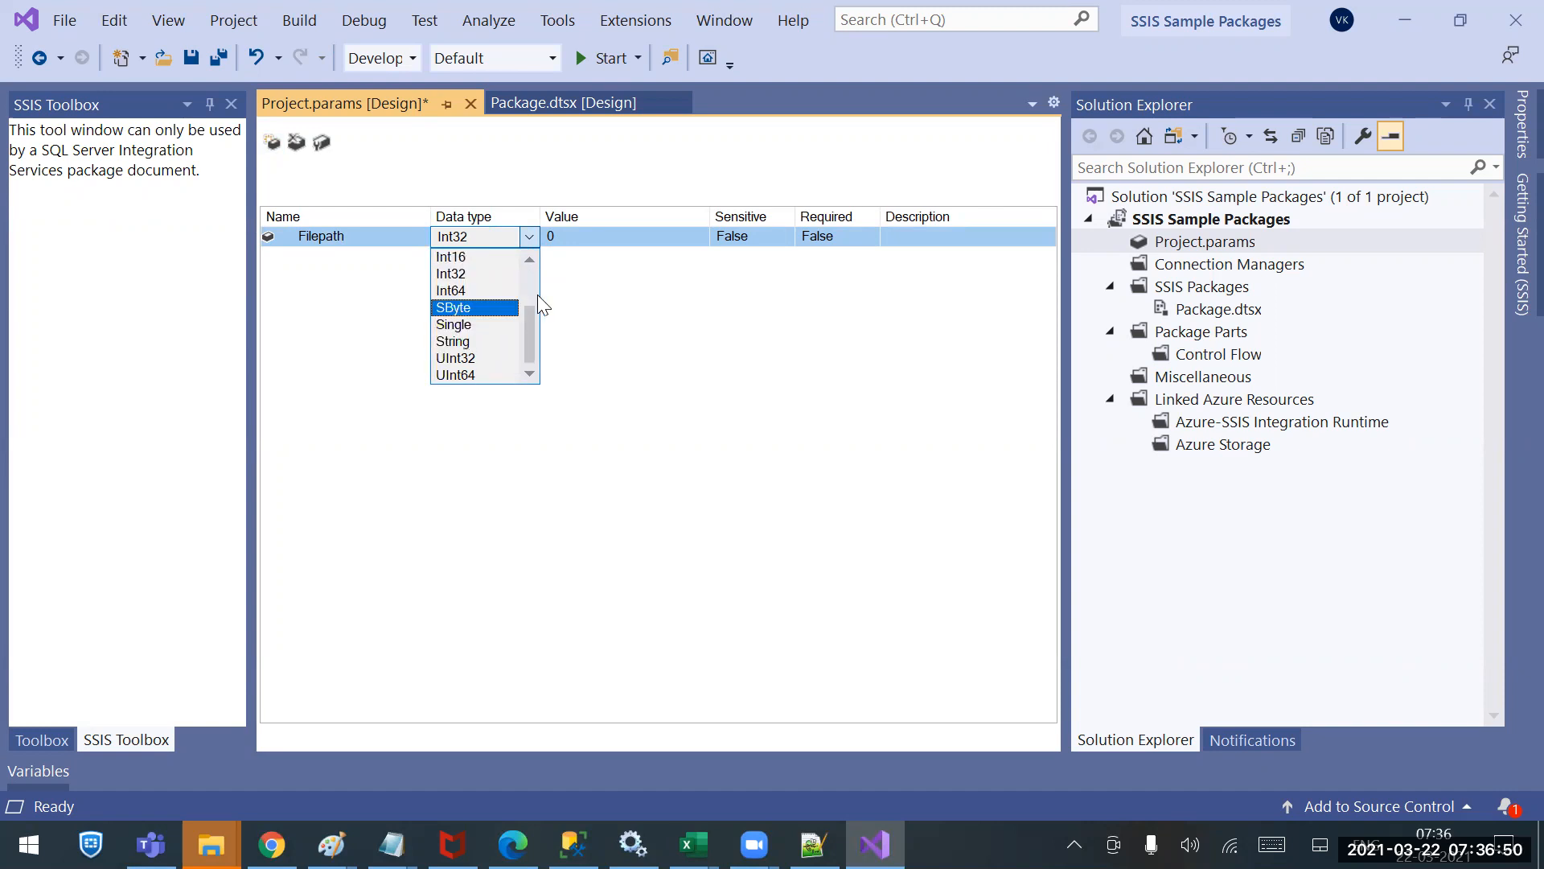
click(473, 341)
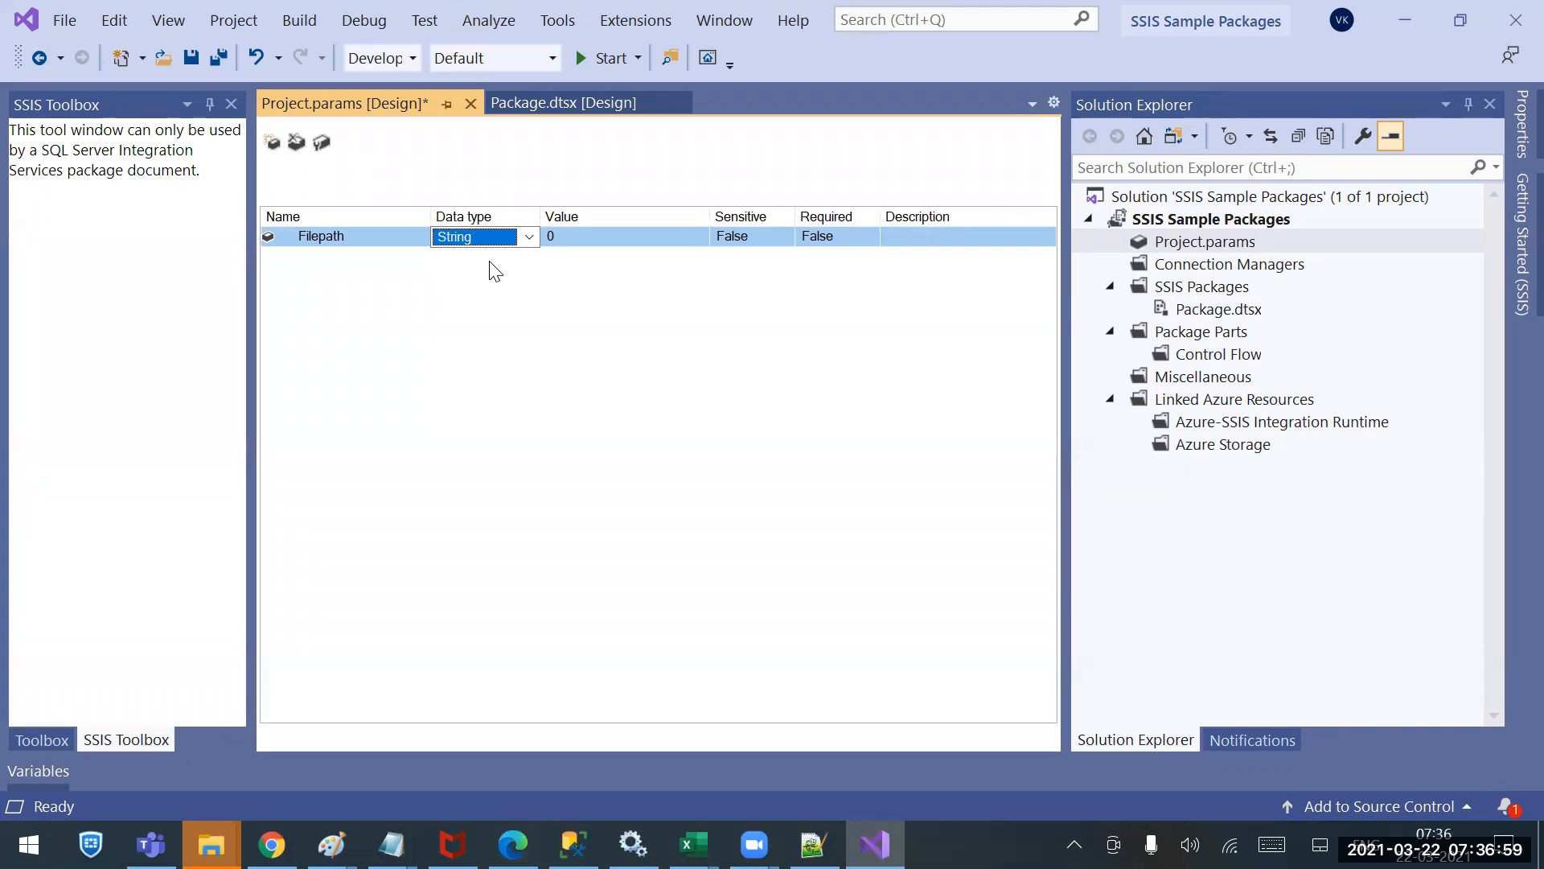
click(538, 346)
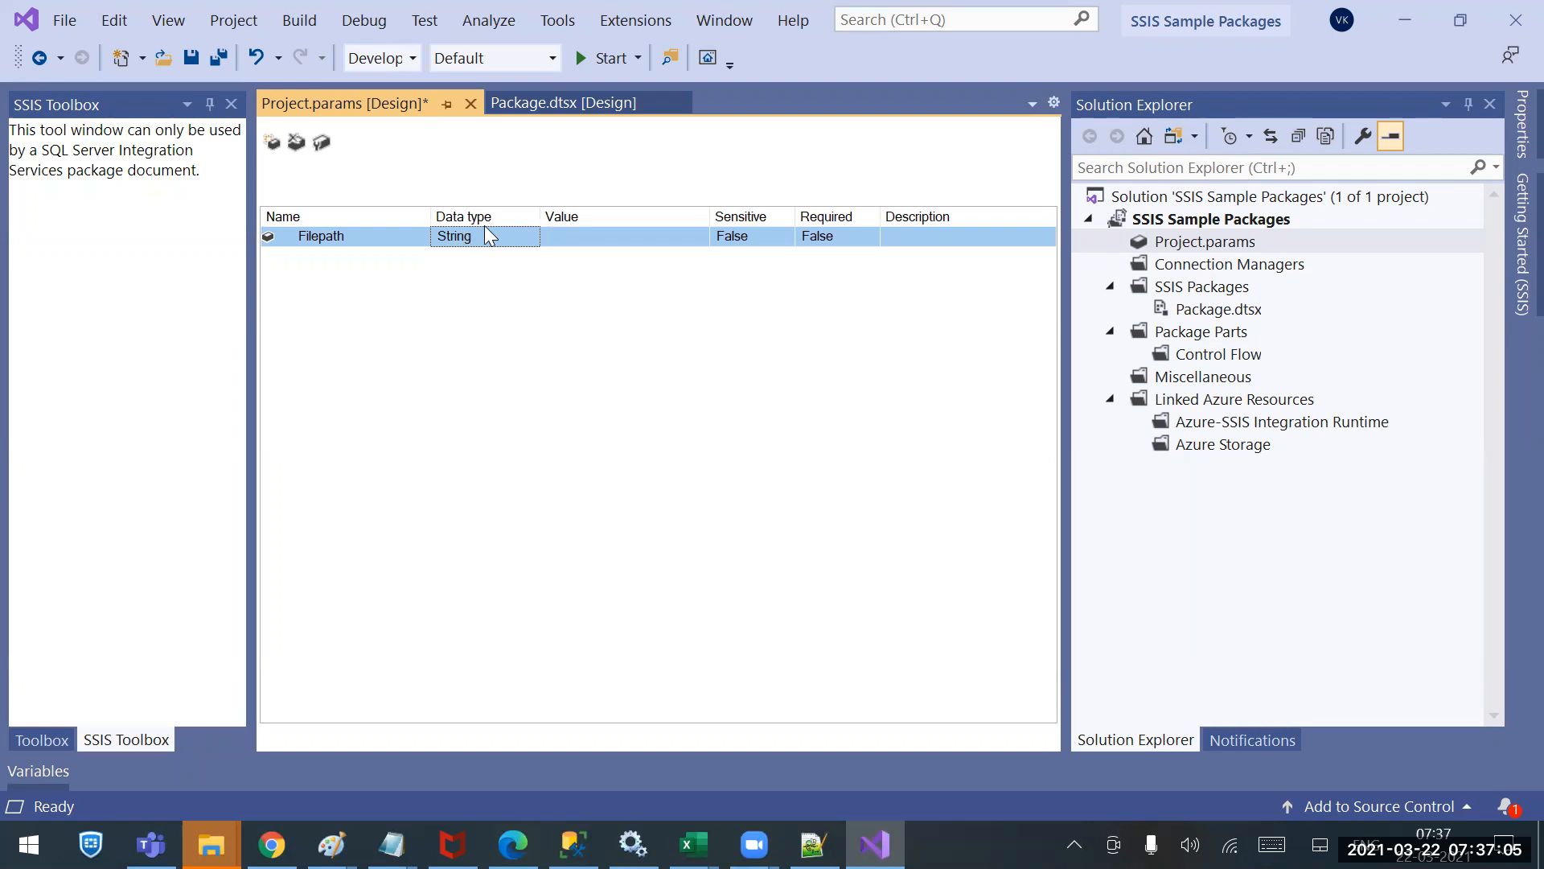
Paste the copied ReportServer folder path as the Filepath parameter's value and widen the Value column.
click(588, 235)
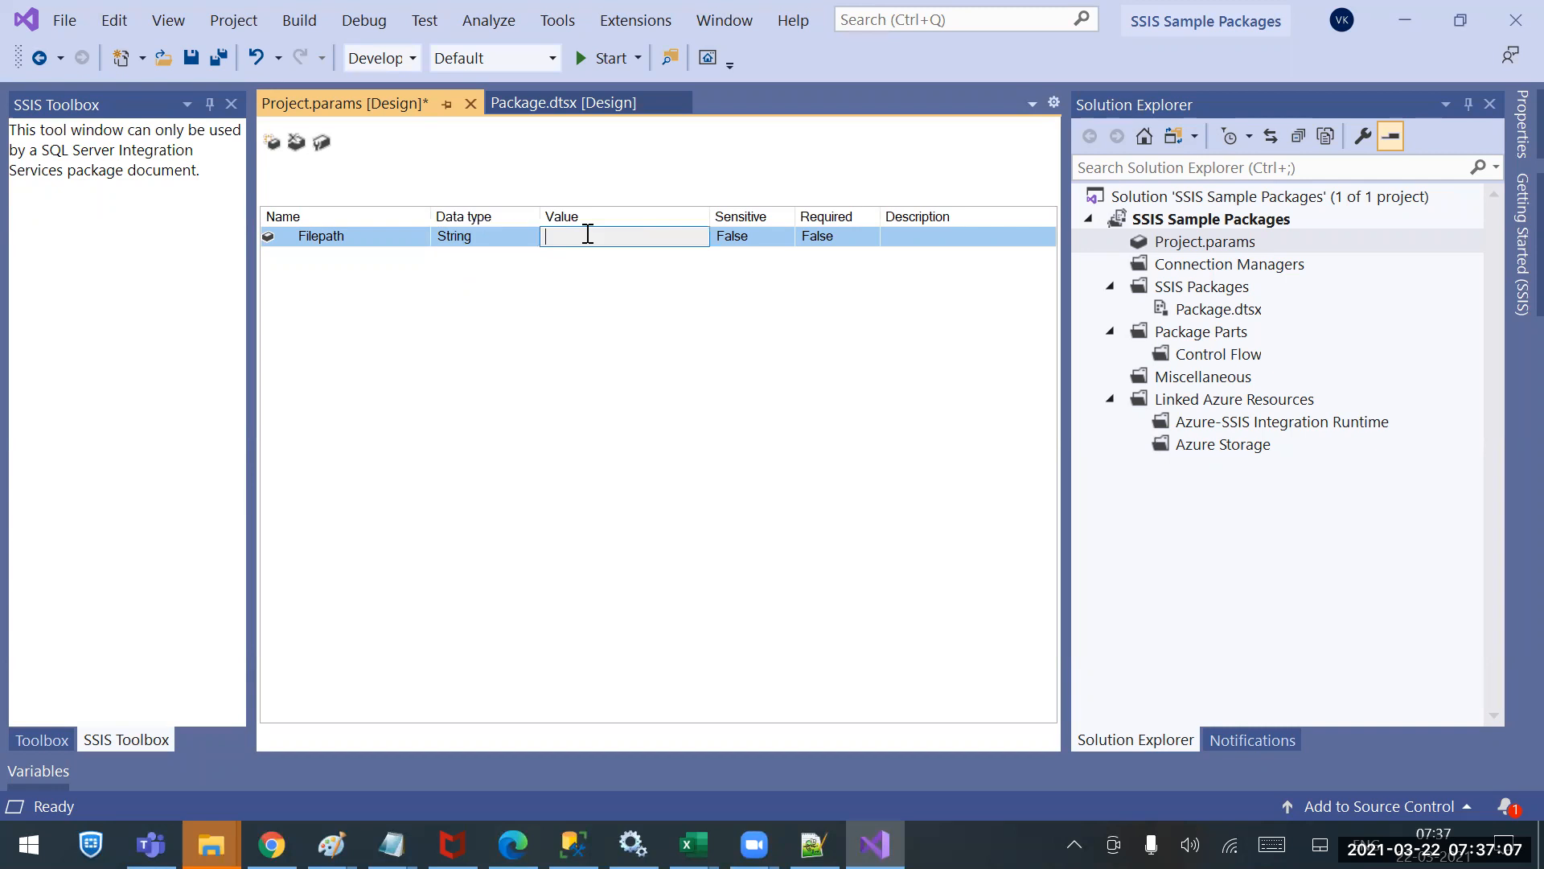
key(ctrl+v)
click(628, 310)
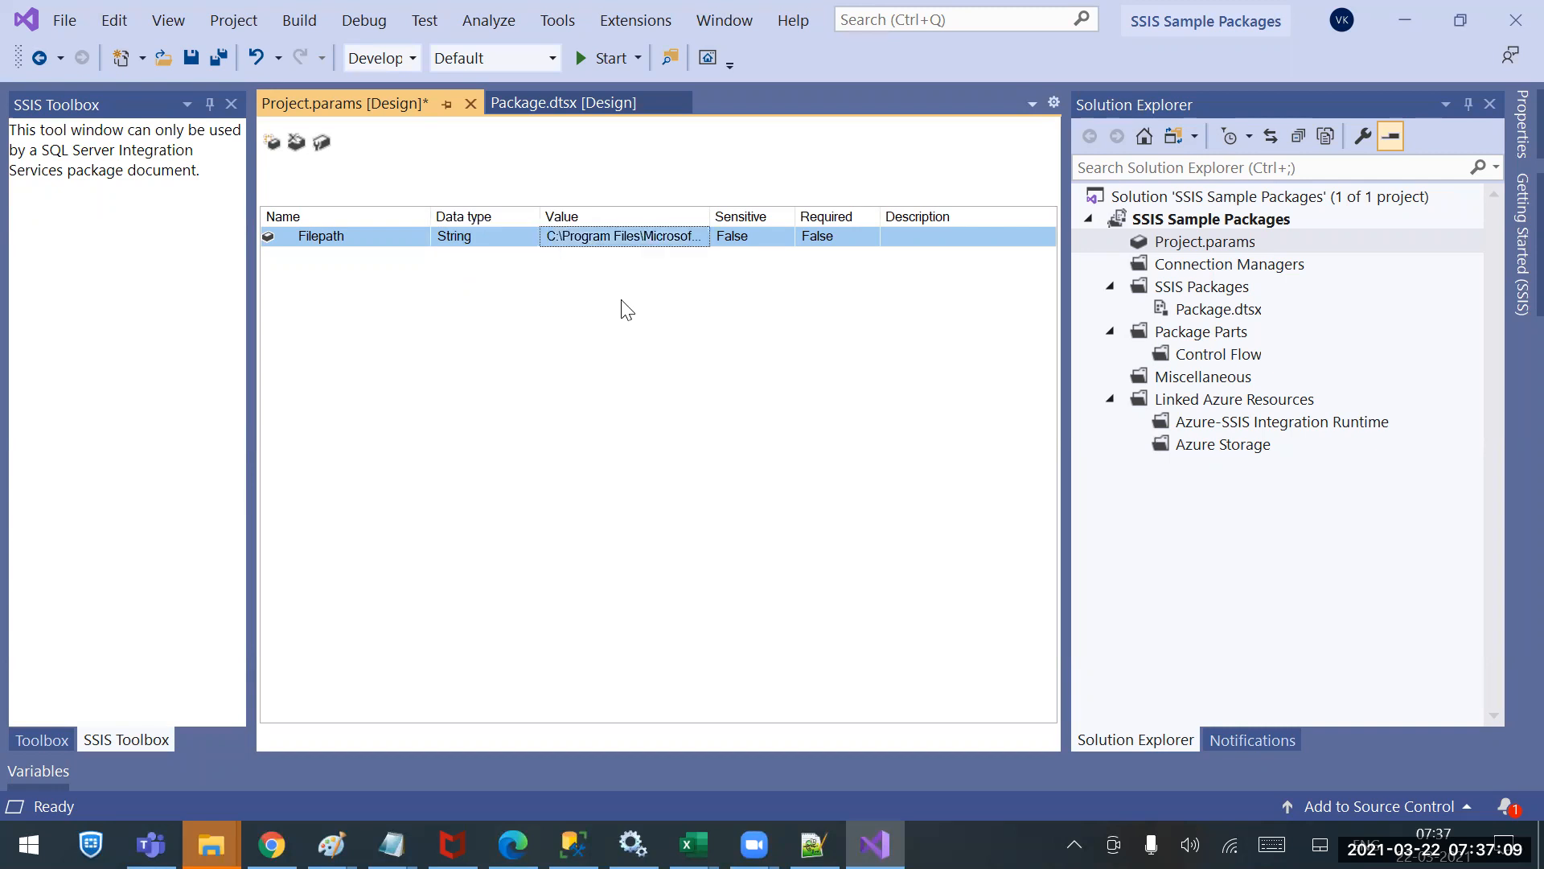
drag(707, 214, 784, 202)
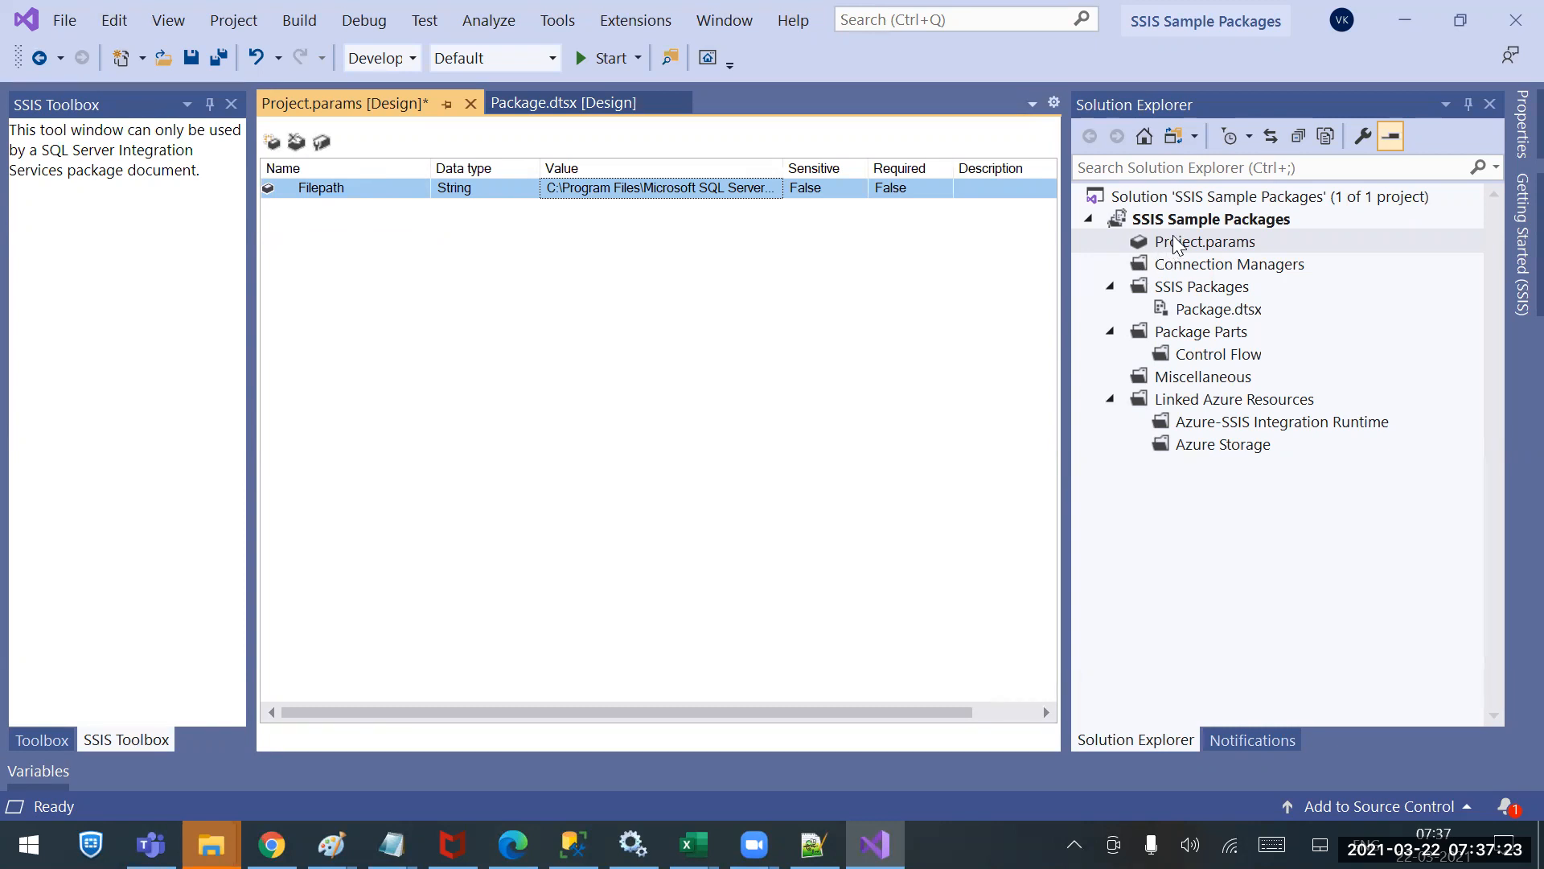
Examine the package-level parameters of Package.dtsx.
click(471, 104)
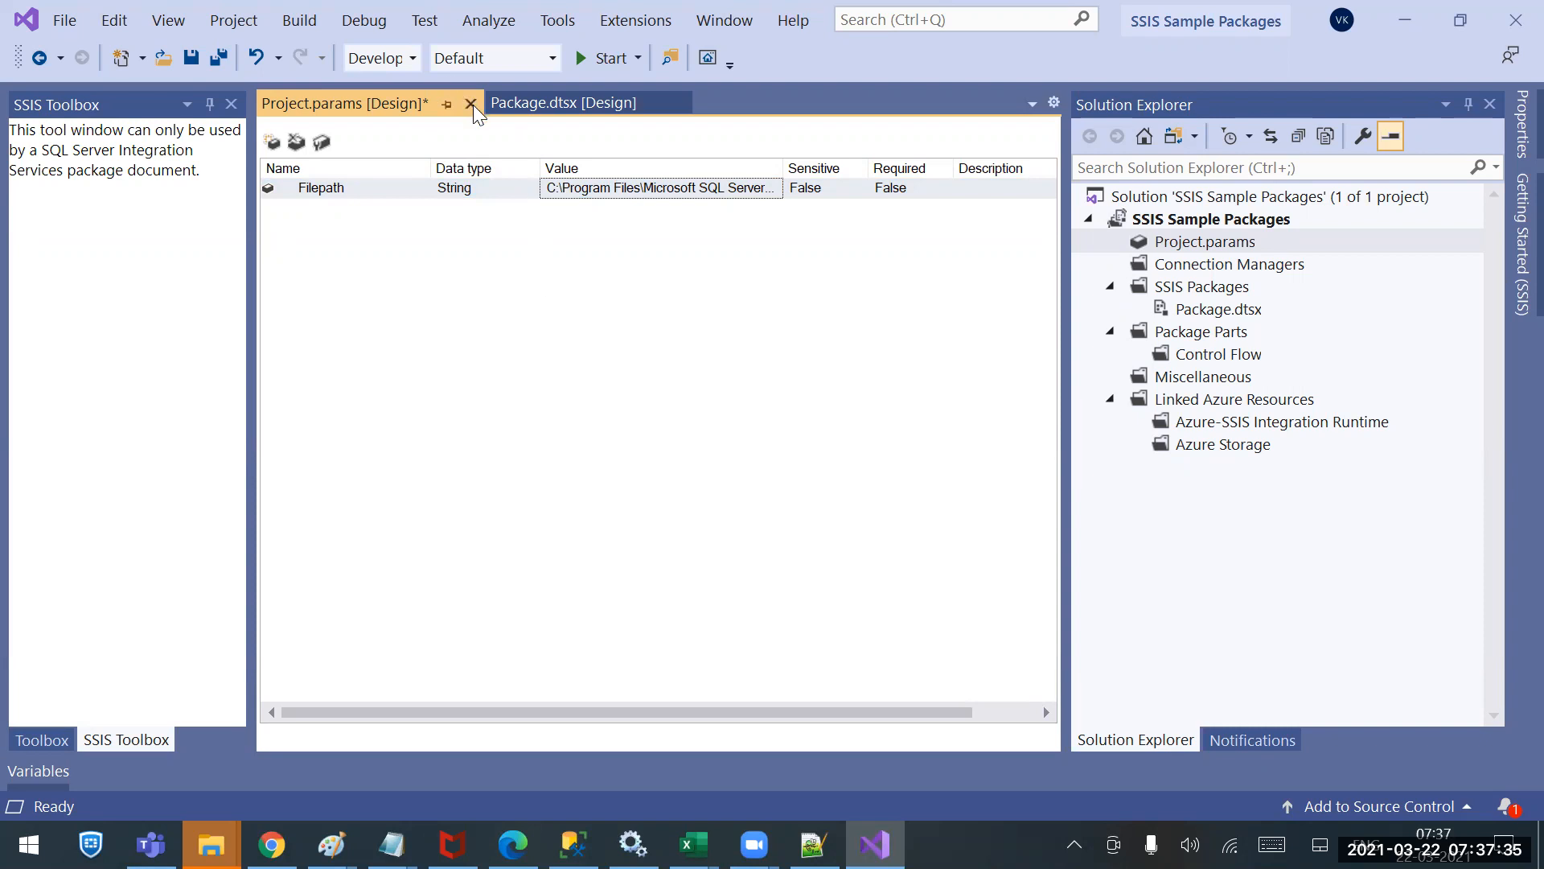
click(558, 112)
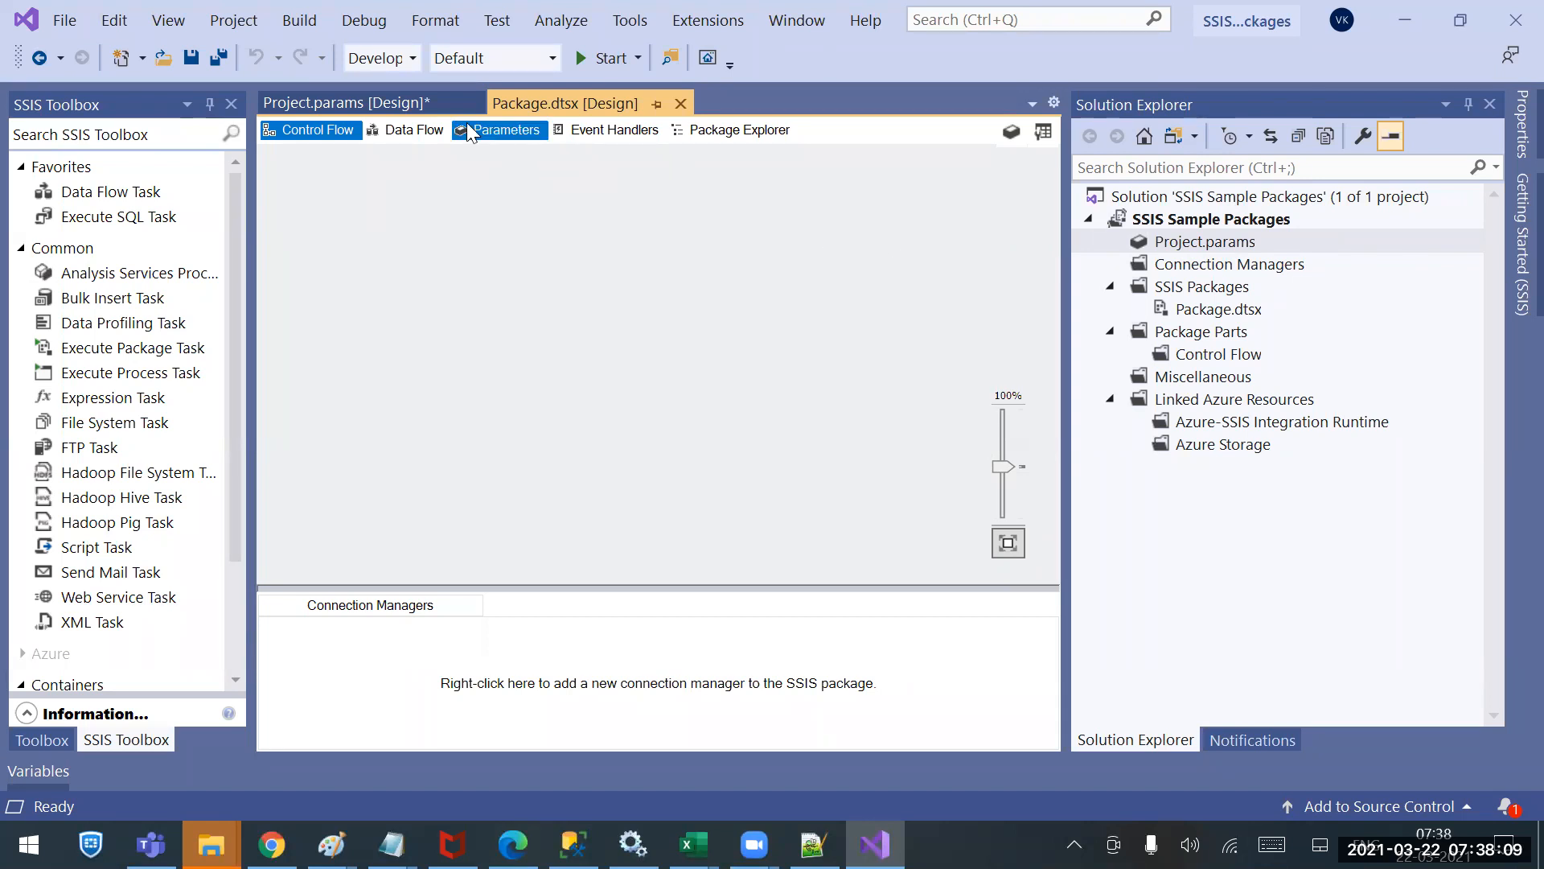
click(486, 130)
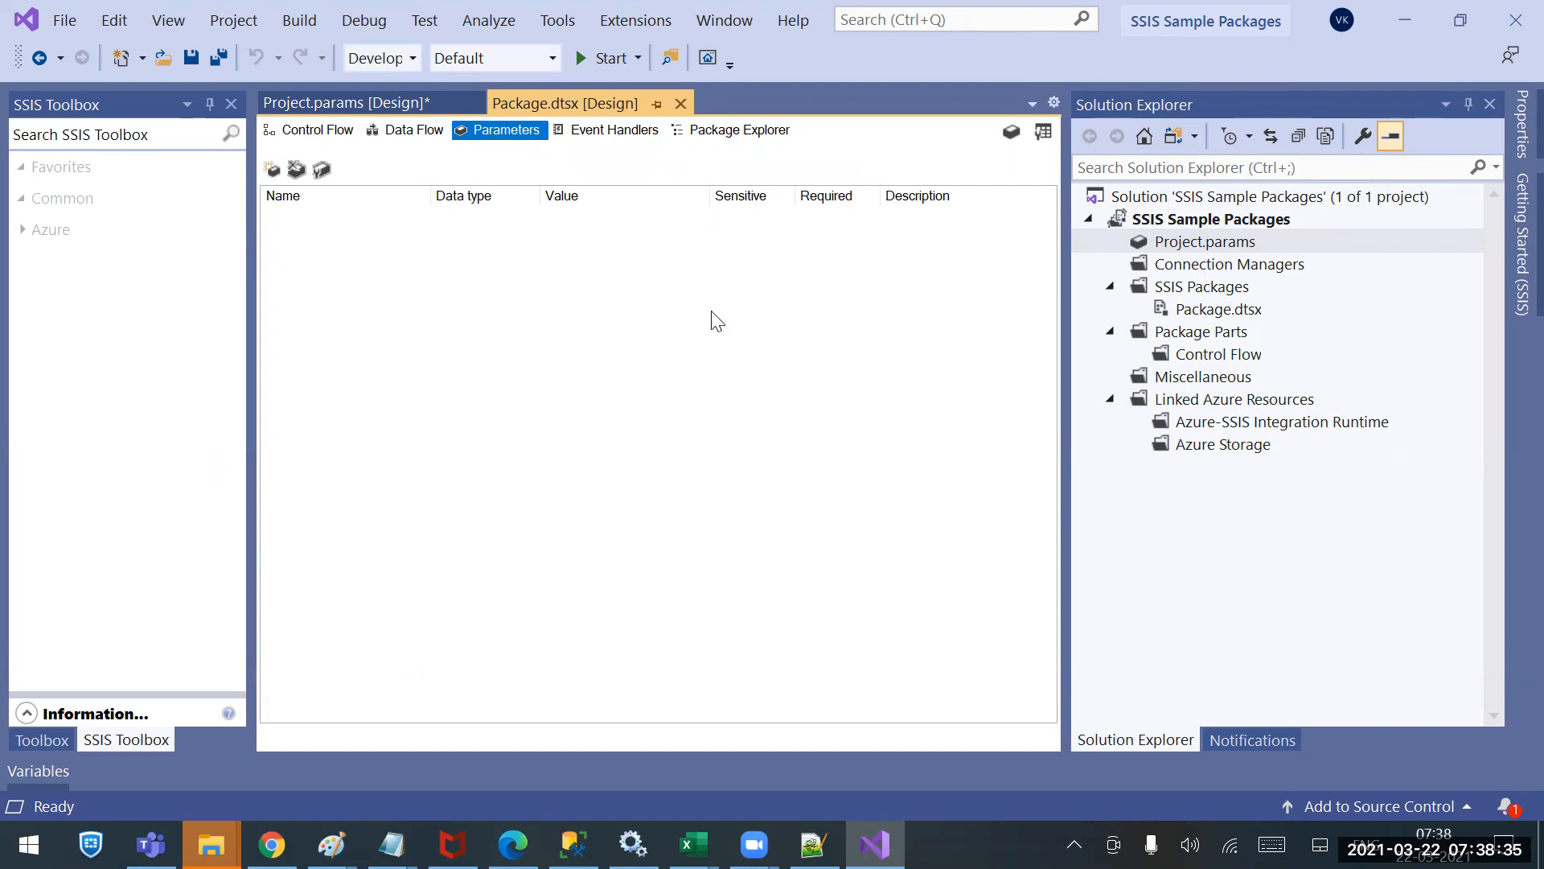
Delete the Filepath parameter from Project.params and confirm the deletion.
click(346, 103)
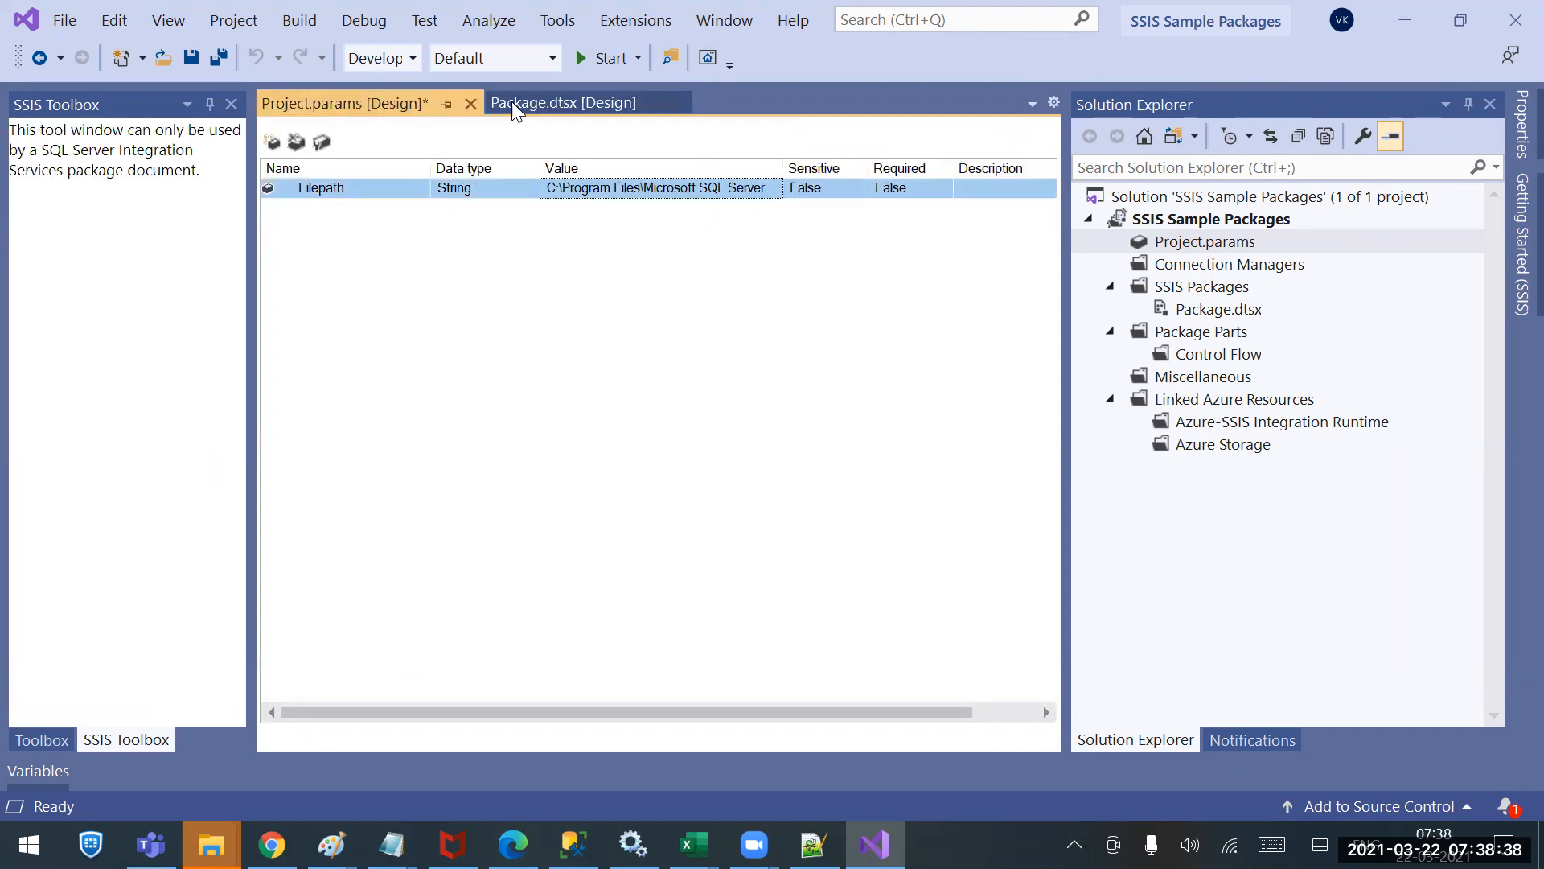
click(344, 189)
click(296, 142)
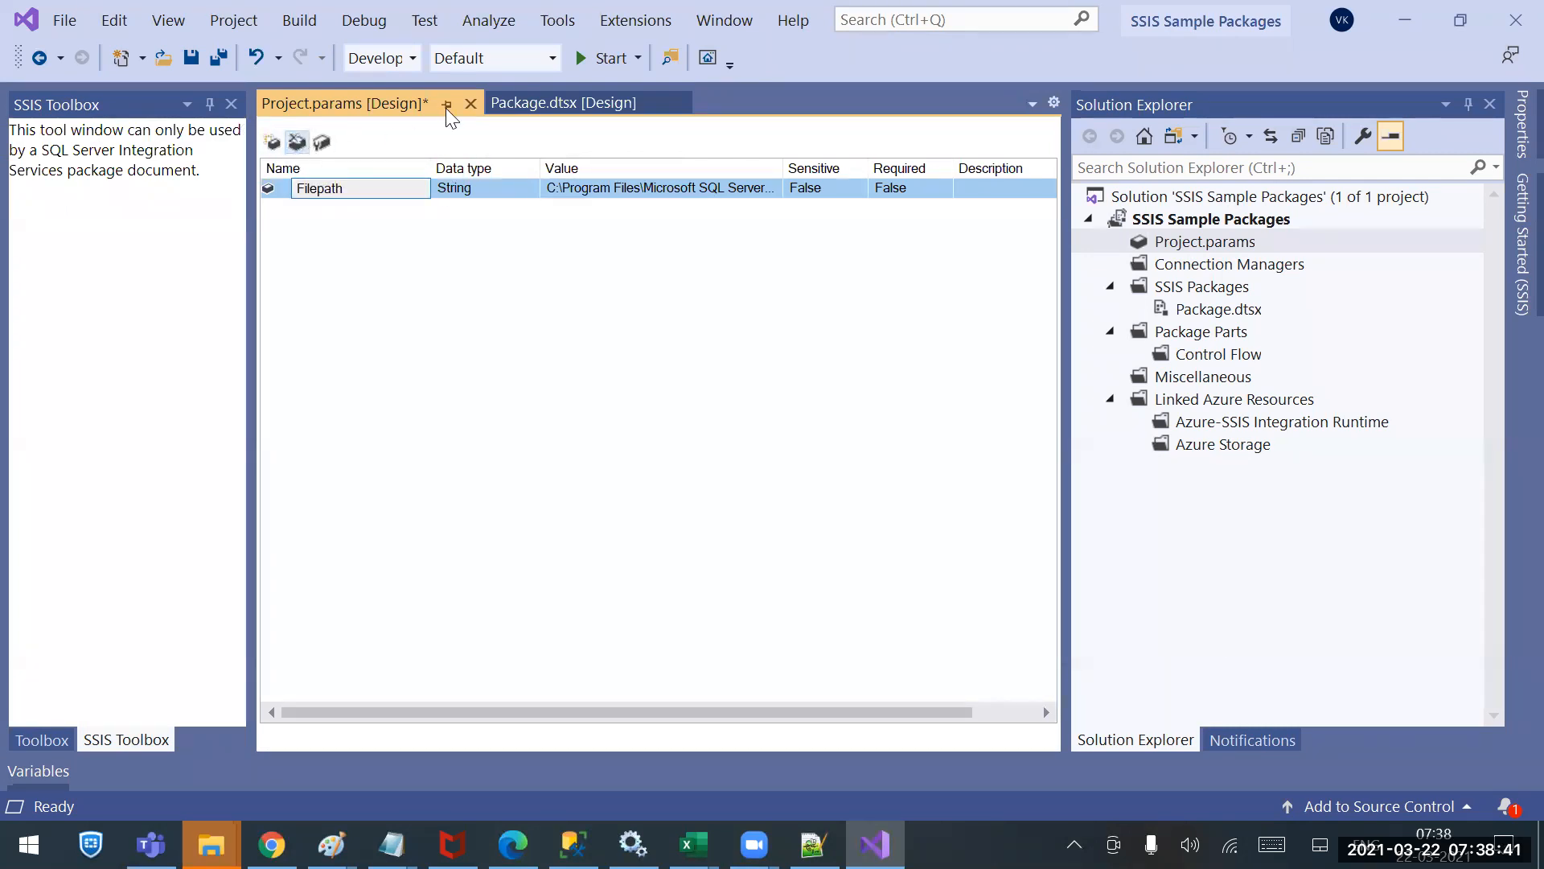
click(989, 479)
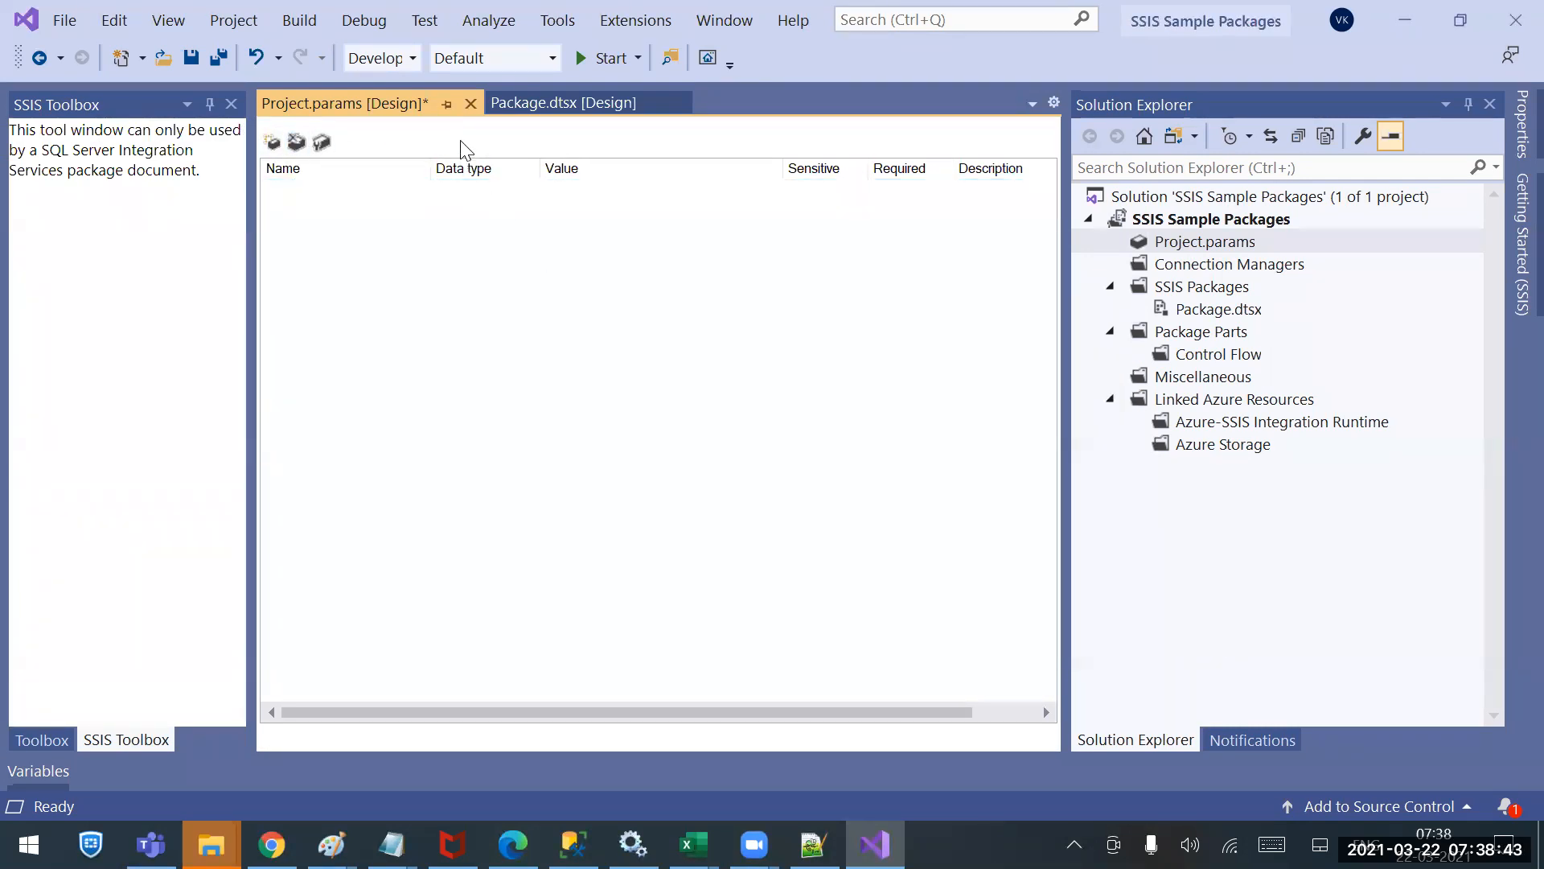
Pin the Project.params document and switch to the Package.dtsx parameters.
right_click(426, 115)
click(345, 177)
click(554, 113)
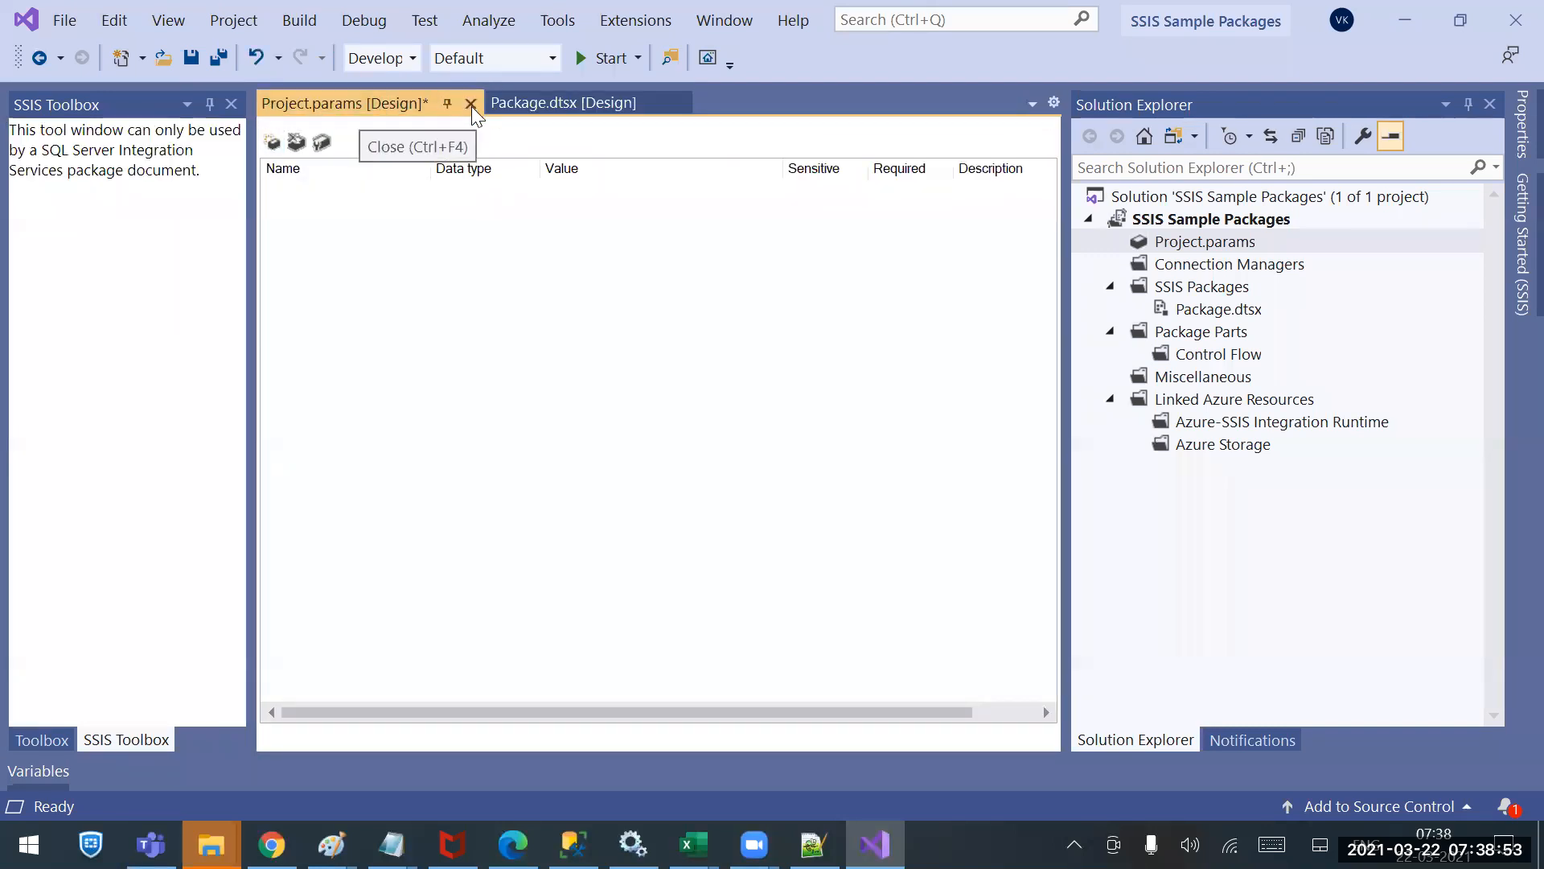
Reopen Project.params from the project tree and compare its parameter list with that of Package.dtsx.
click(1182, 243)
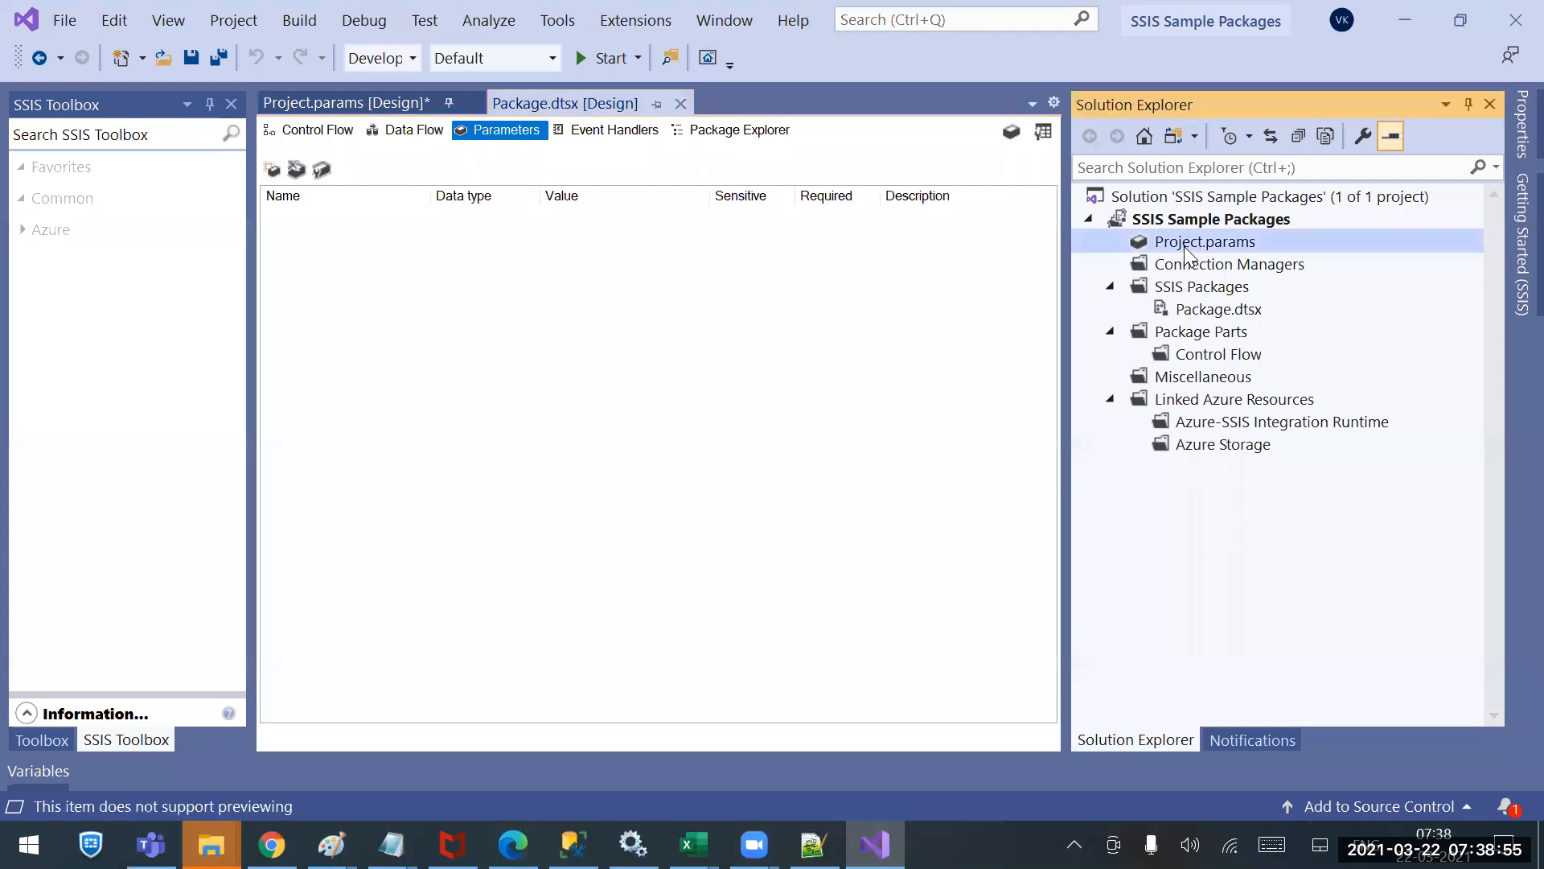
right_click(1183, 243)
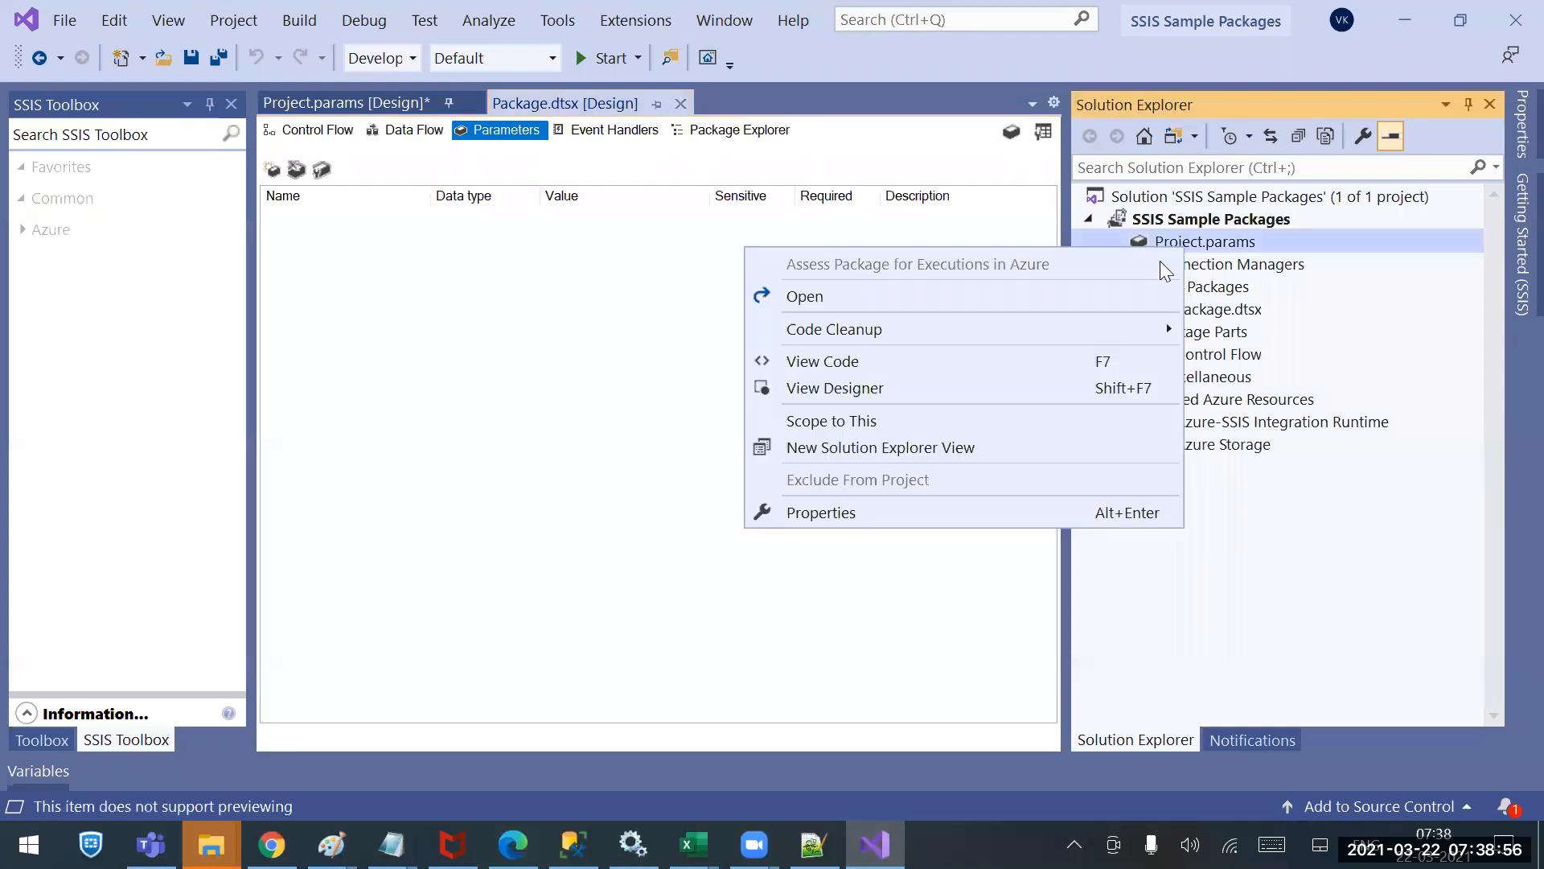
click(796, 296)
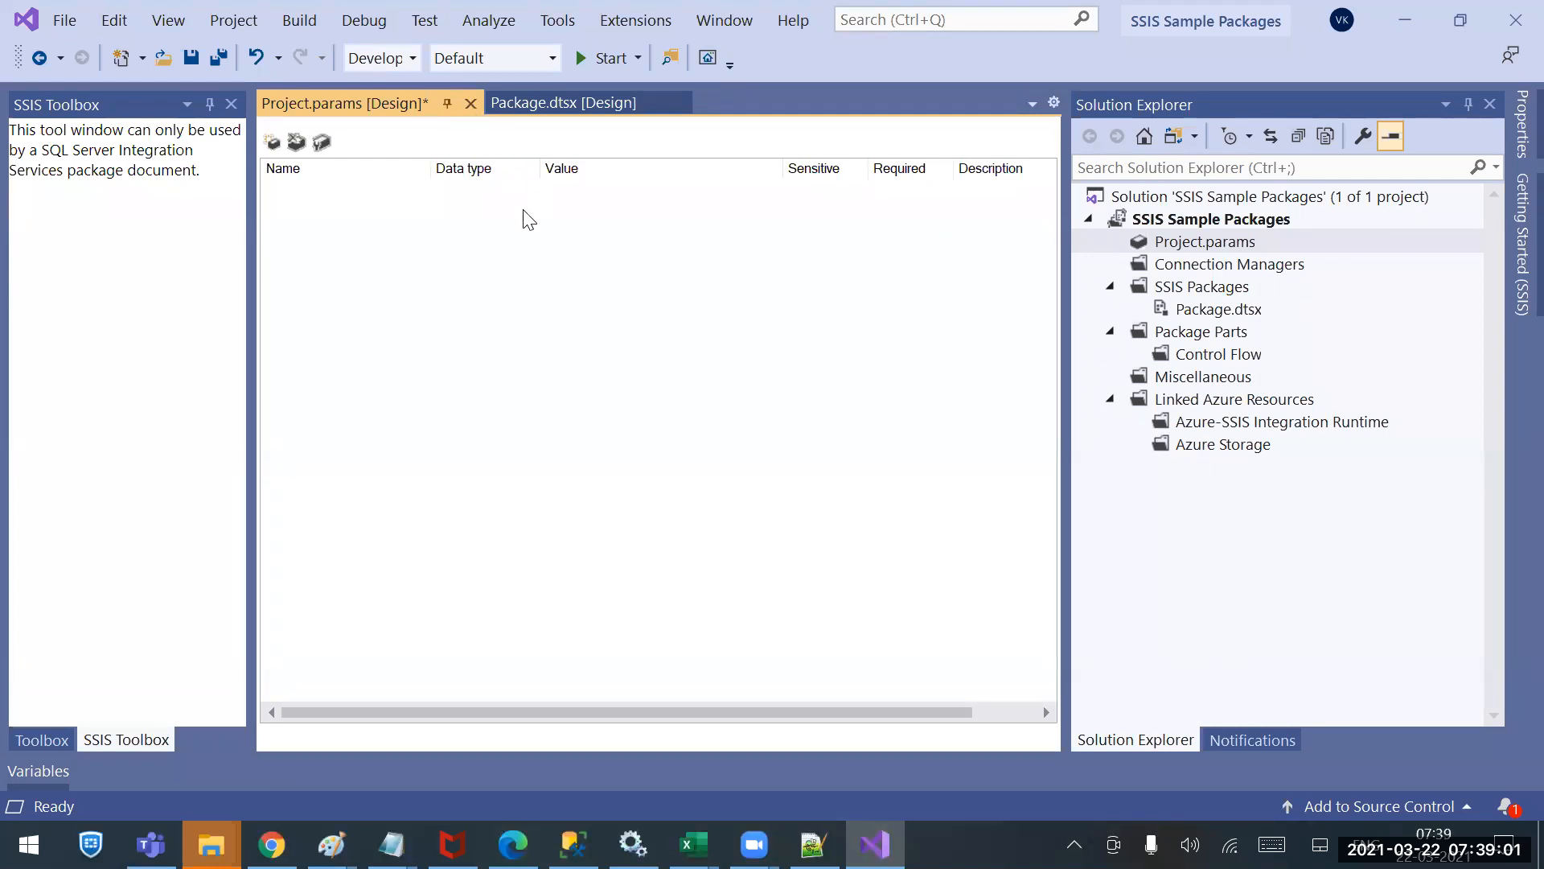
click(519, 103)
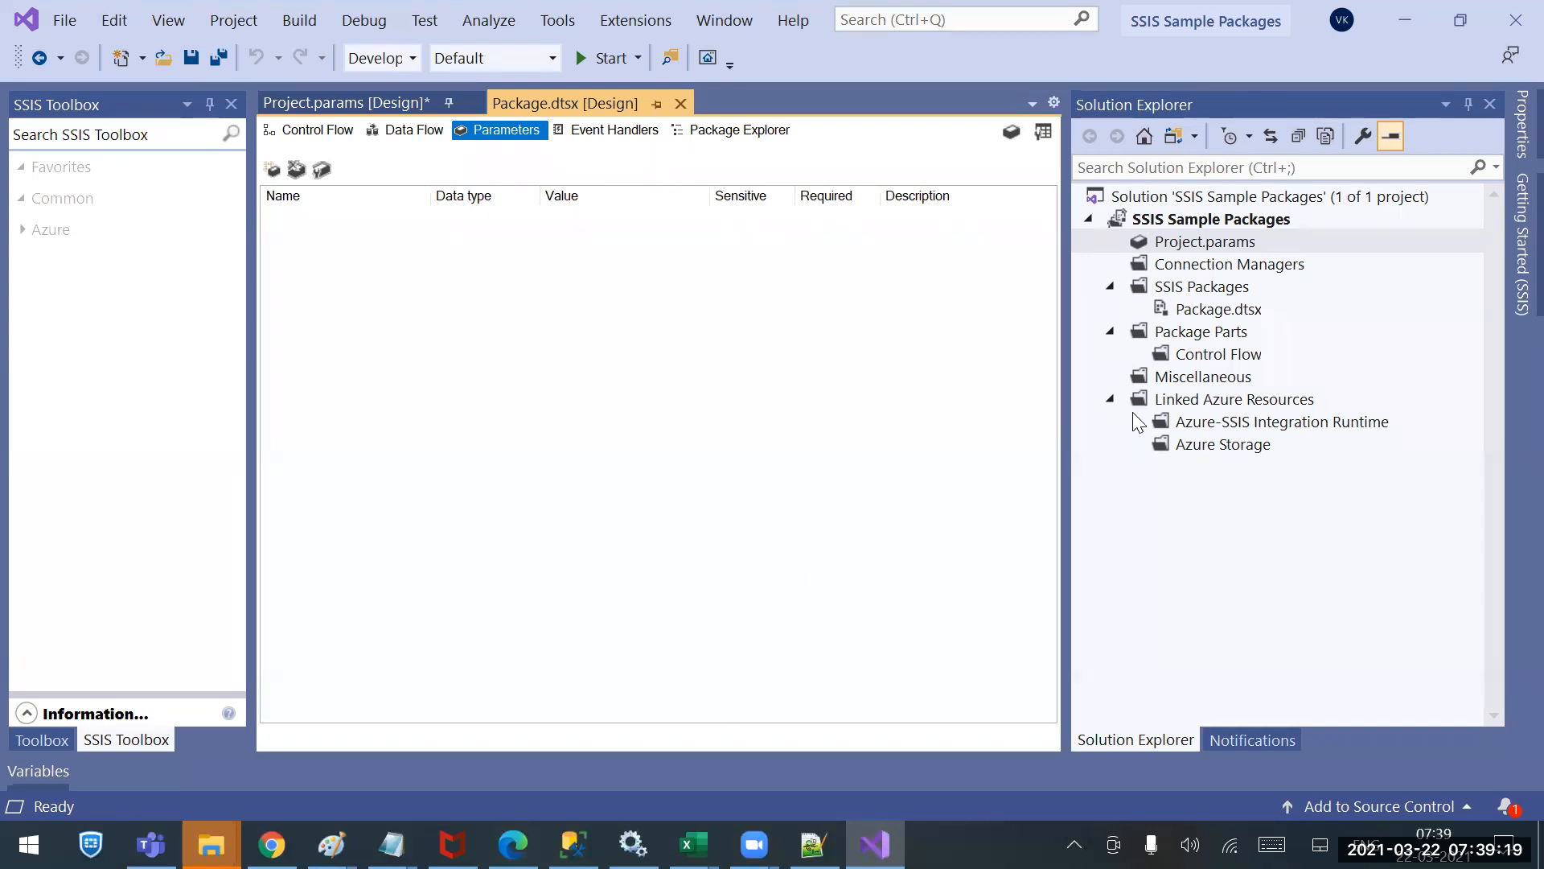
Add a new SSIS package to the project's SSIS Packages folder.
right_click(1153, 291)
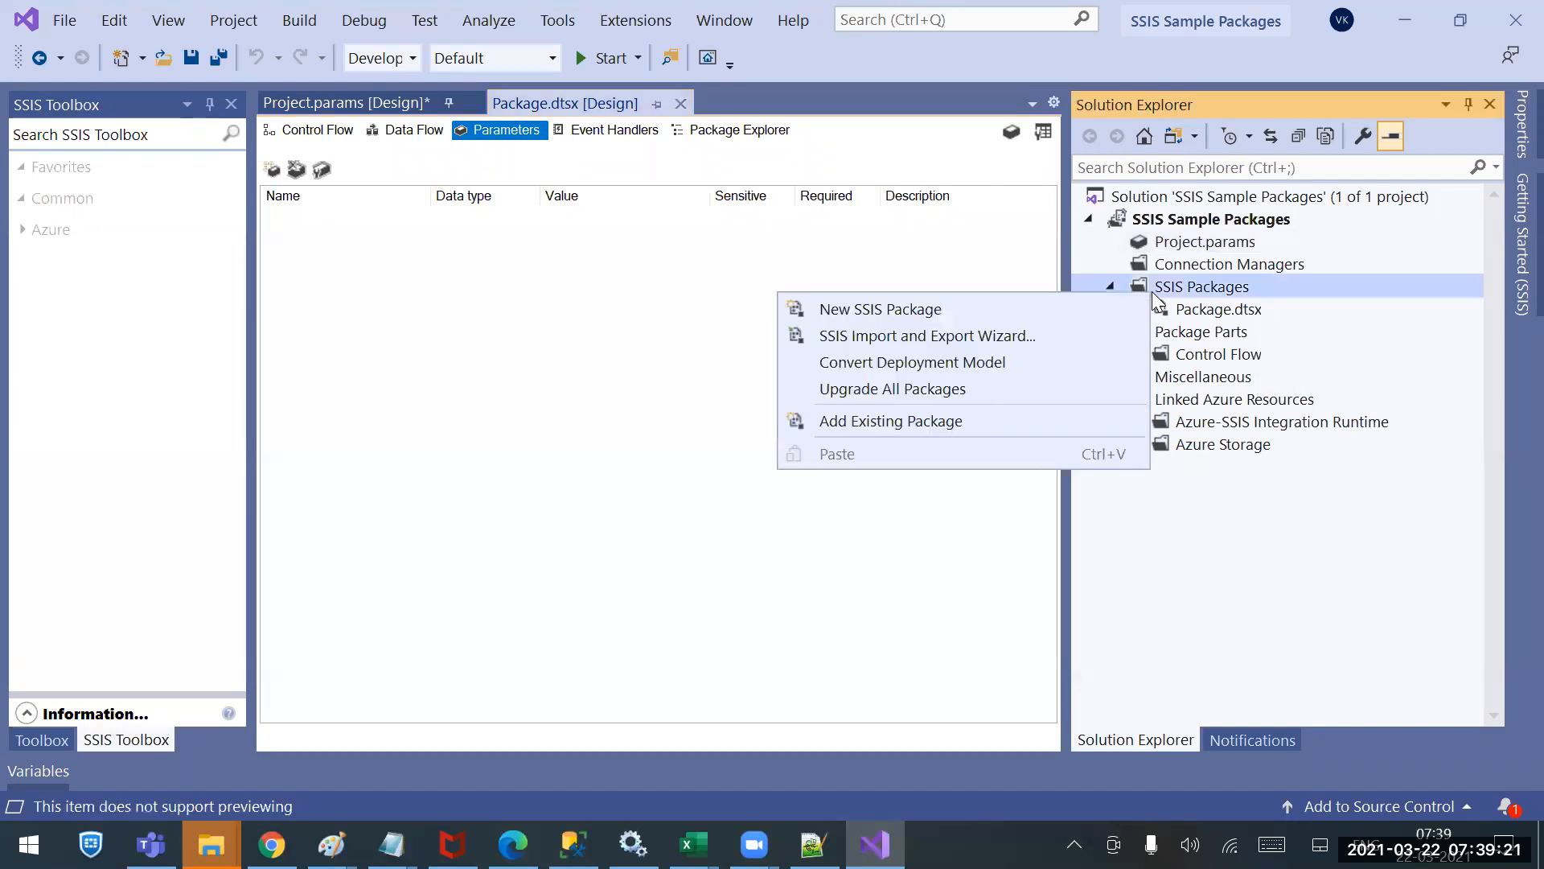
click(959, 310)
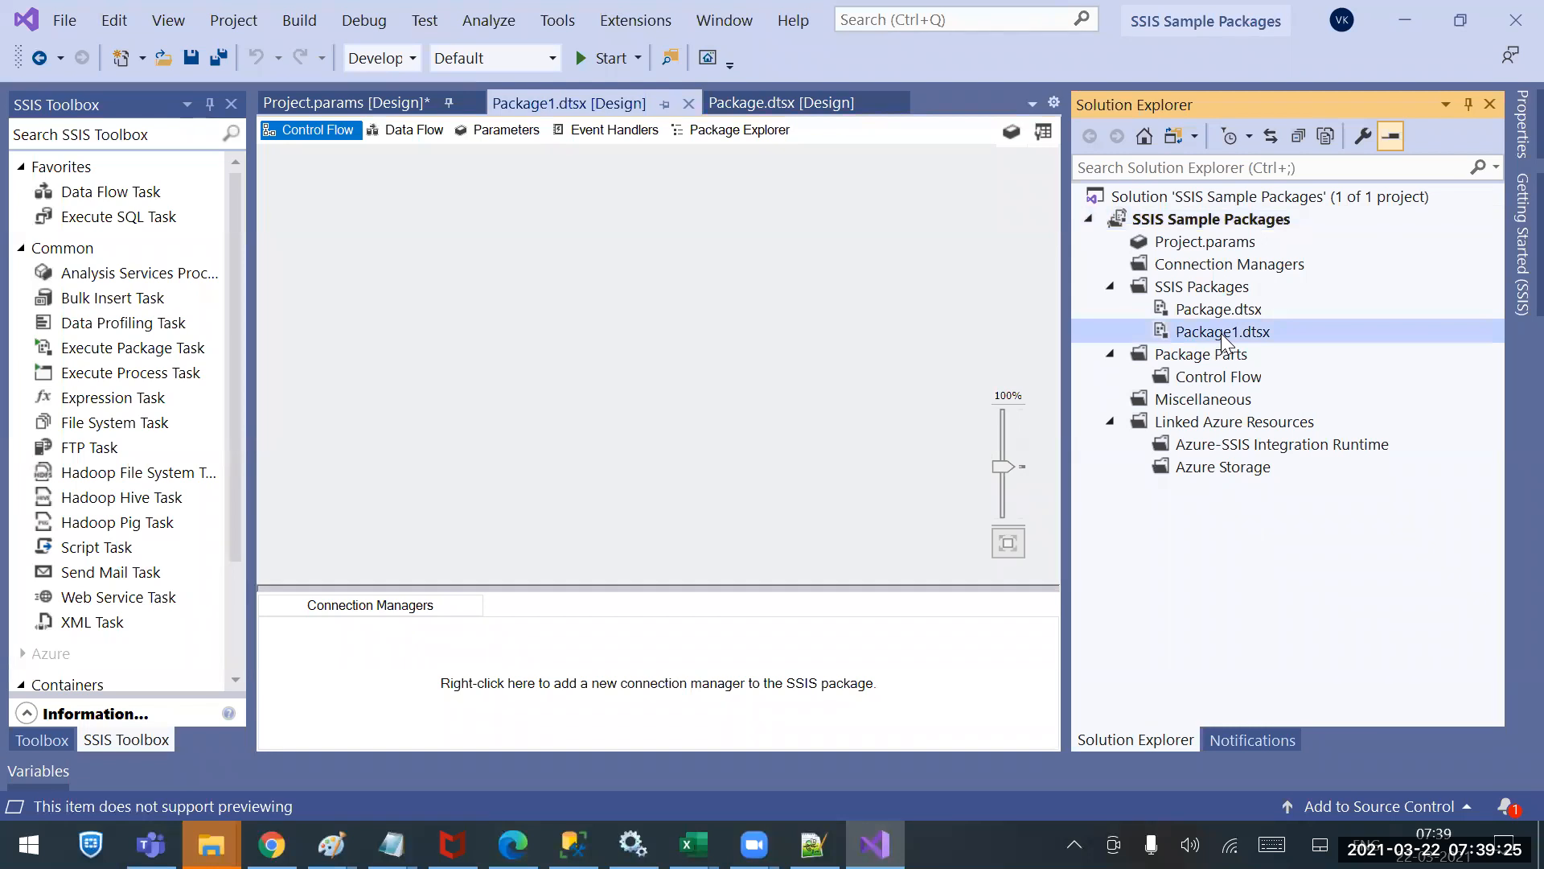
Delete Package1.dtsx from the project's SSIS Packages folder and confirm the deletion.
click(1193, 313)
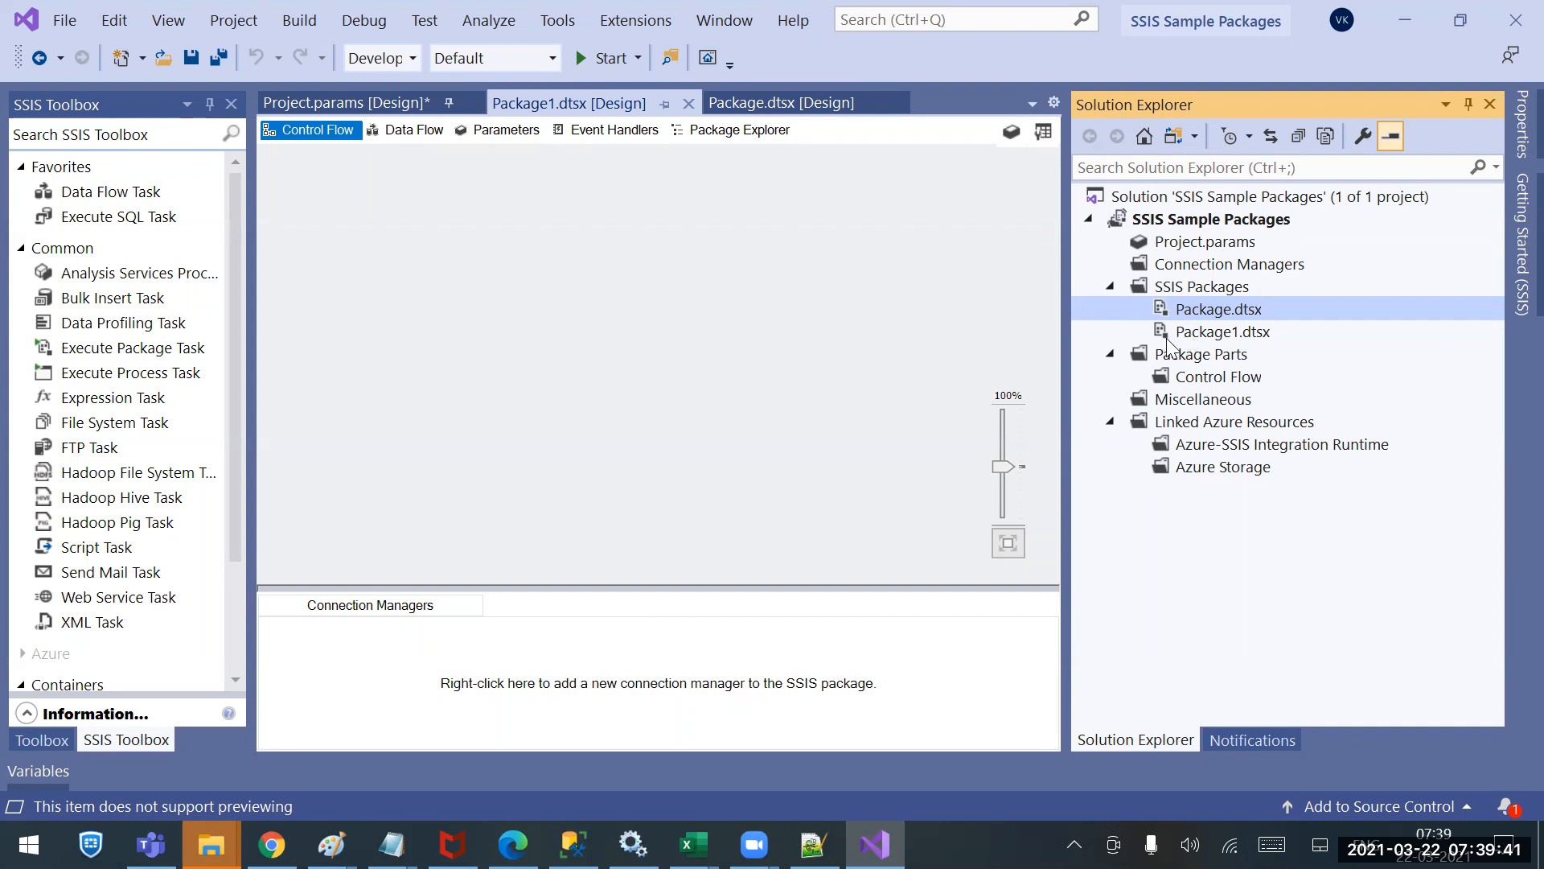
click(1208, 334)
right_click(1205, 334)
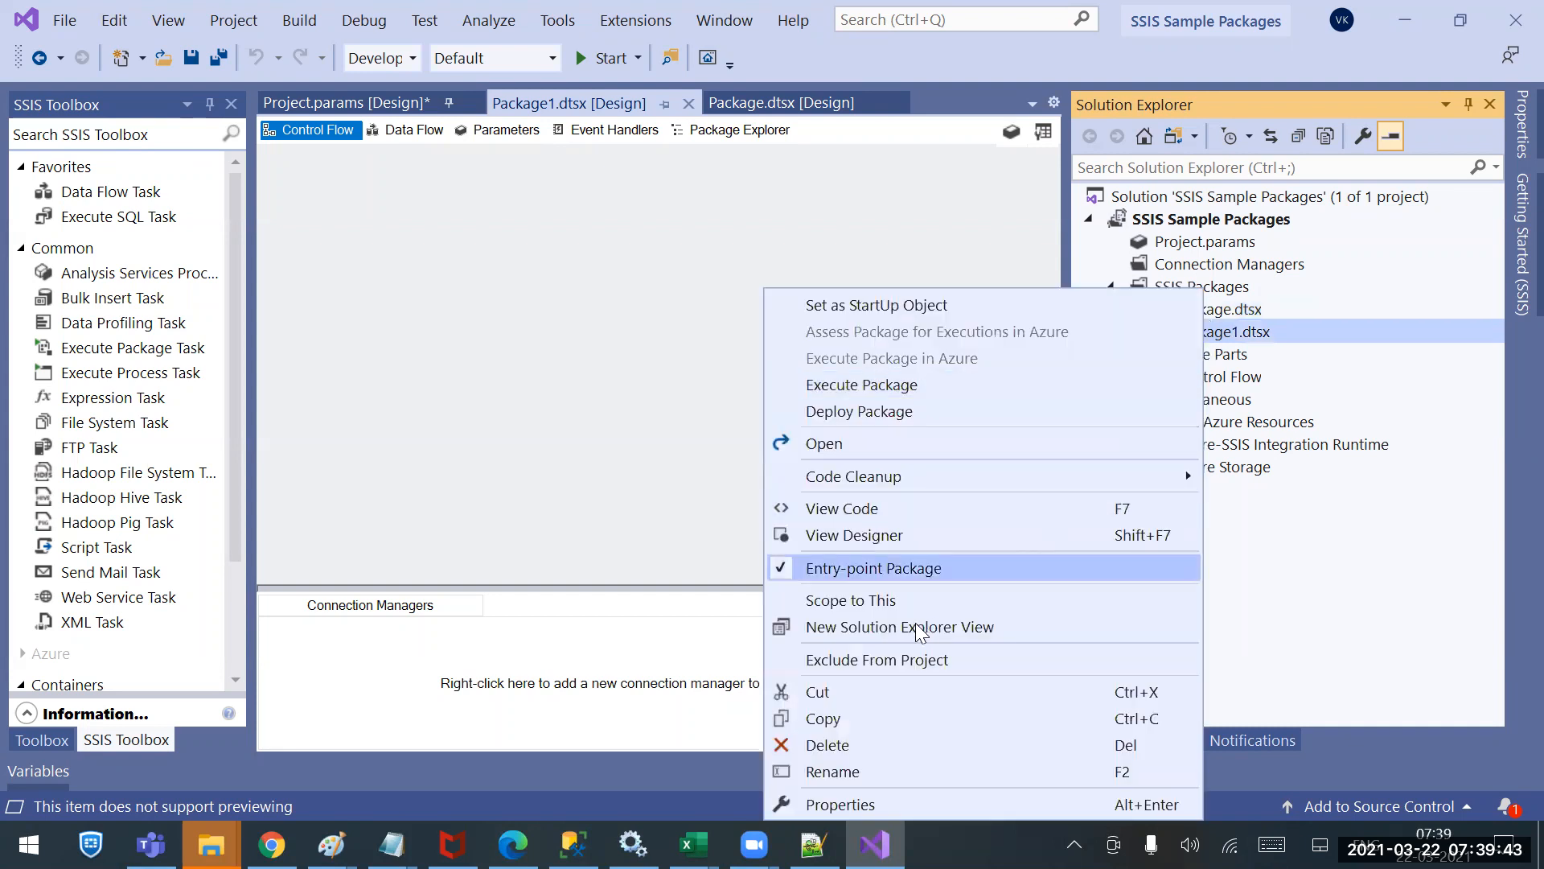
click(787, 735)
click(991, 453)
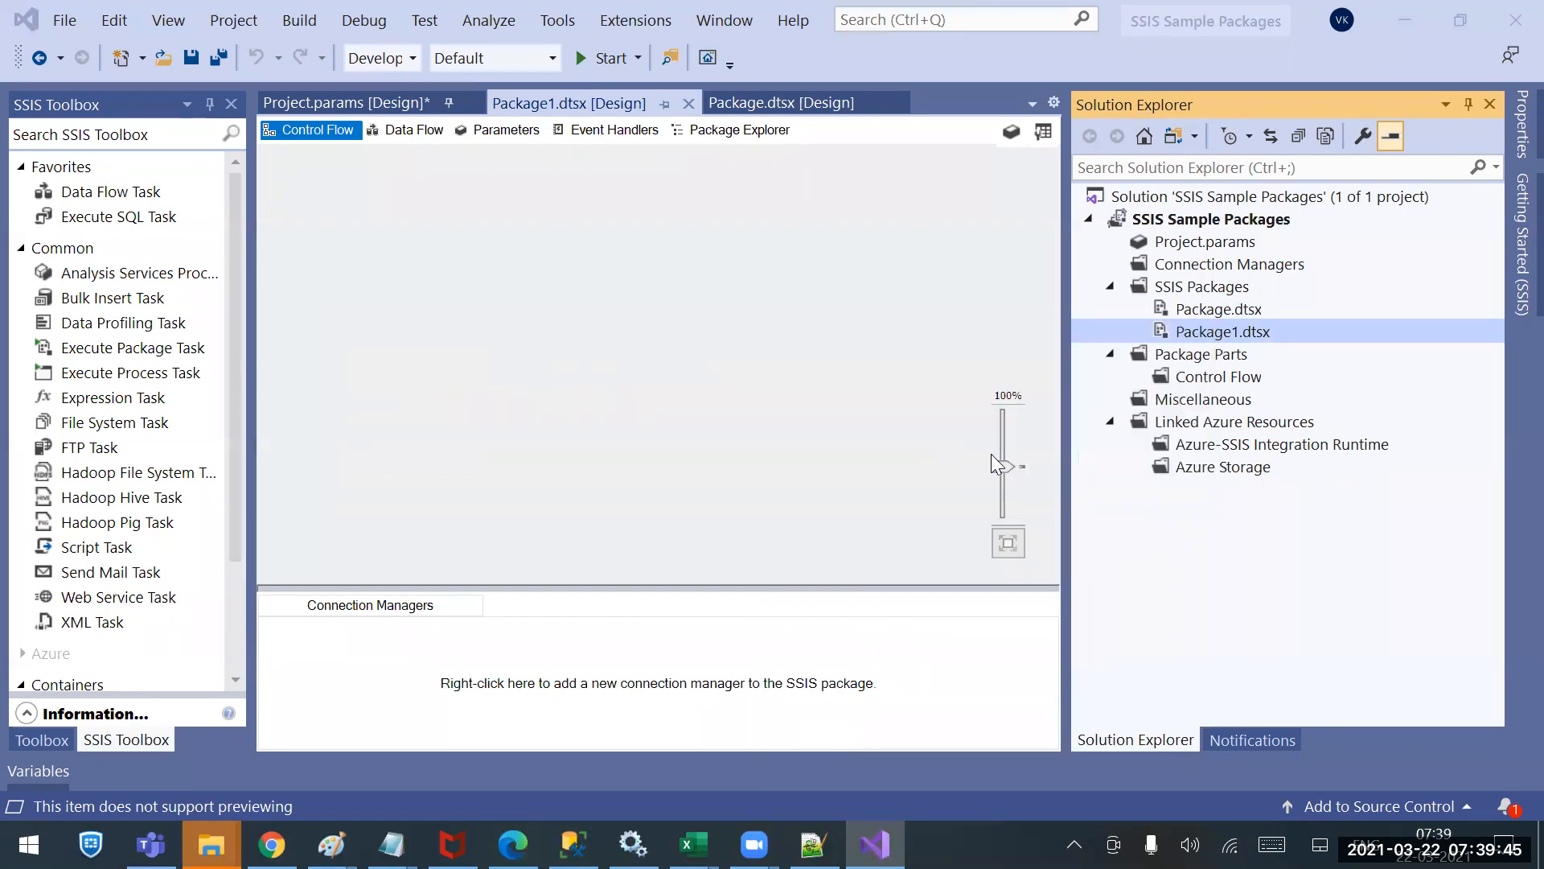
Select the project's Connection Managers folder and switch Package.dtsx from its parameters to its control flow.
click(1237, 249)
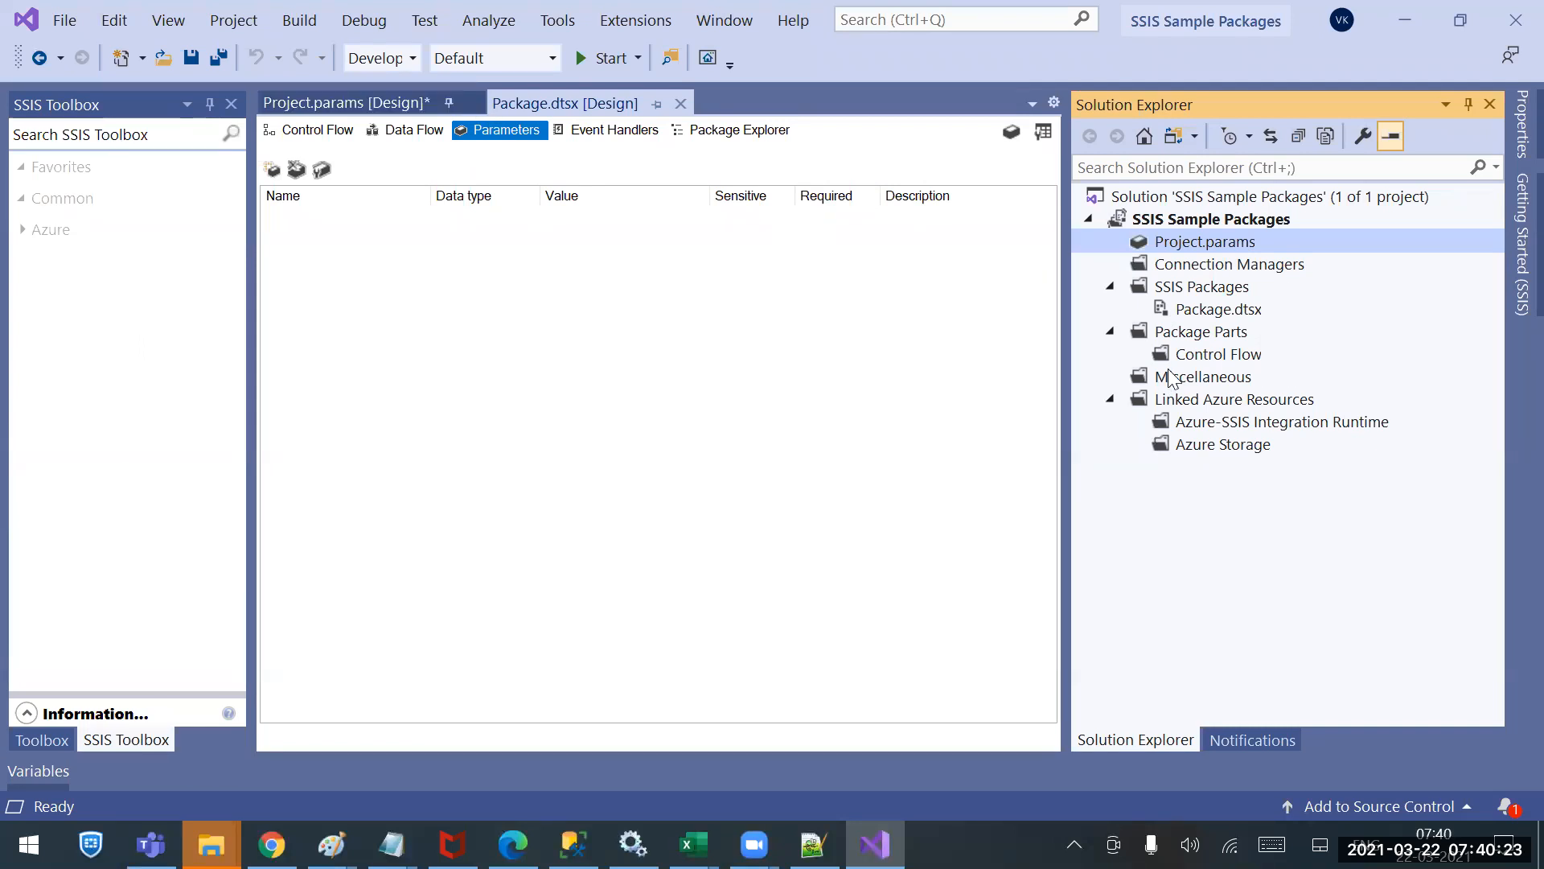
click(1198, 263)
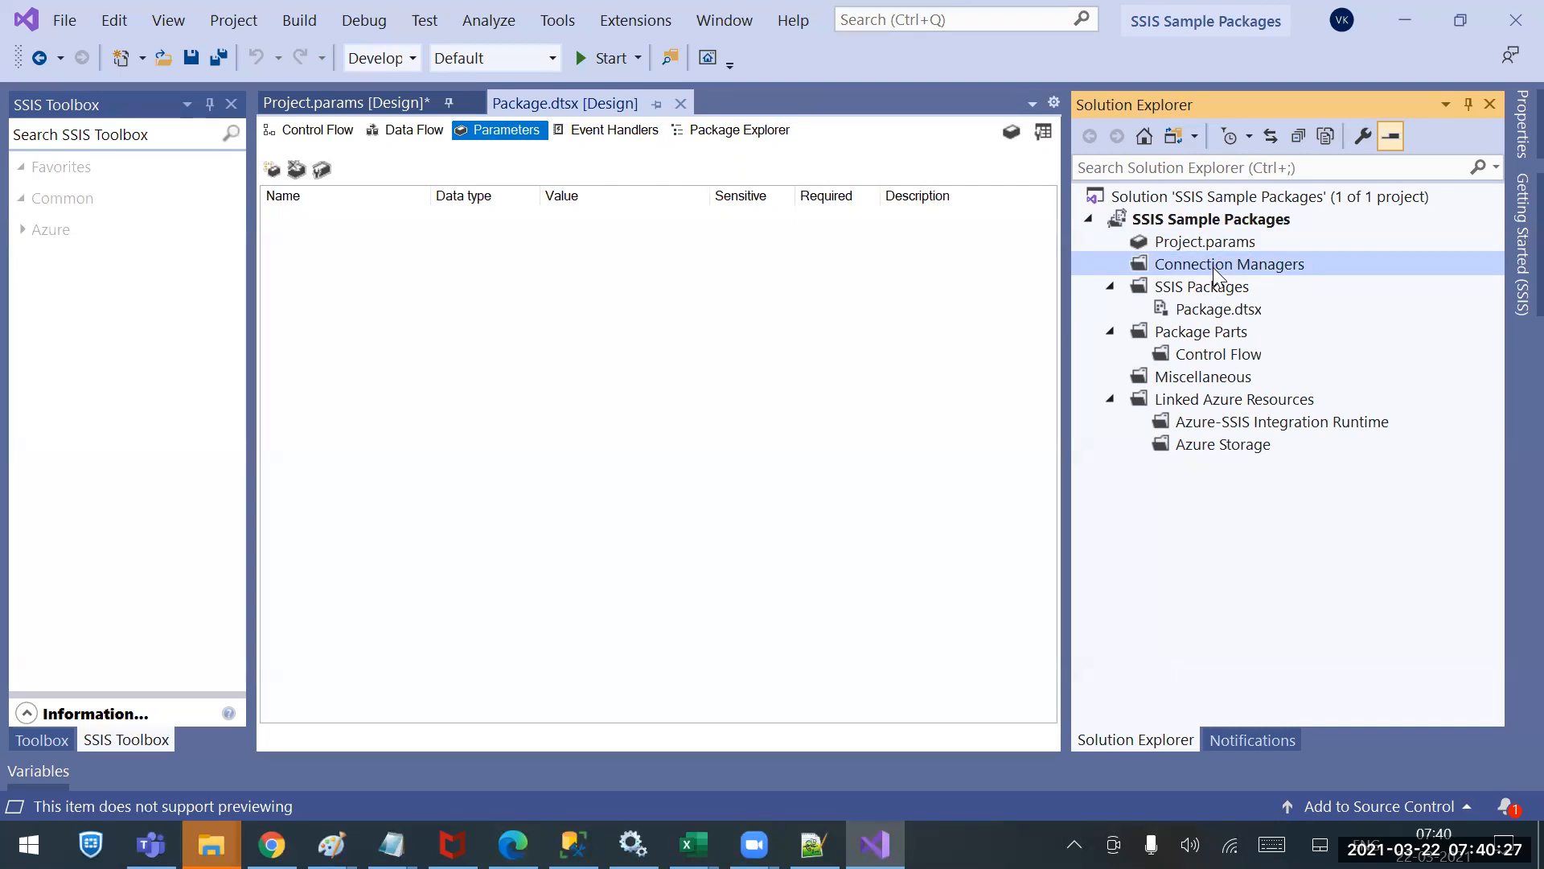
click(336, 131)
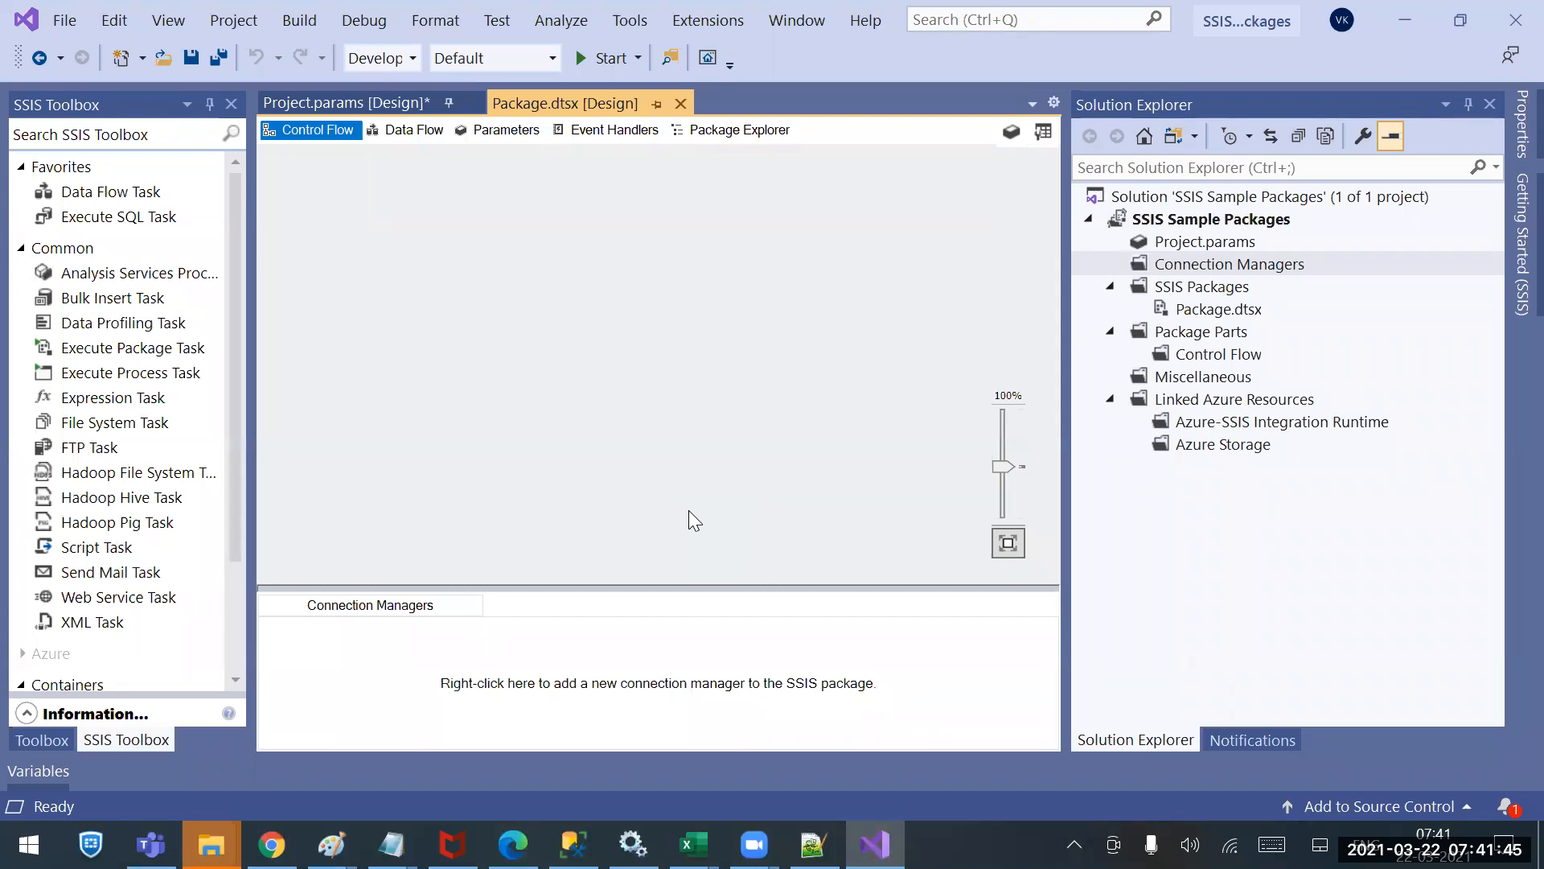
Start a new project-level connection manager and review the available types, enlarging the dialog and widening the File Name column.
right_click(1194, 267)
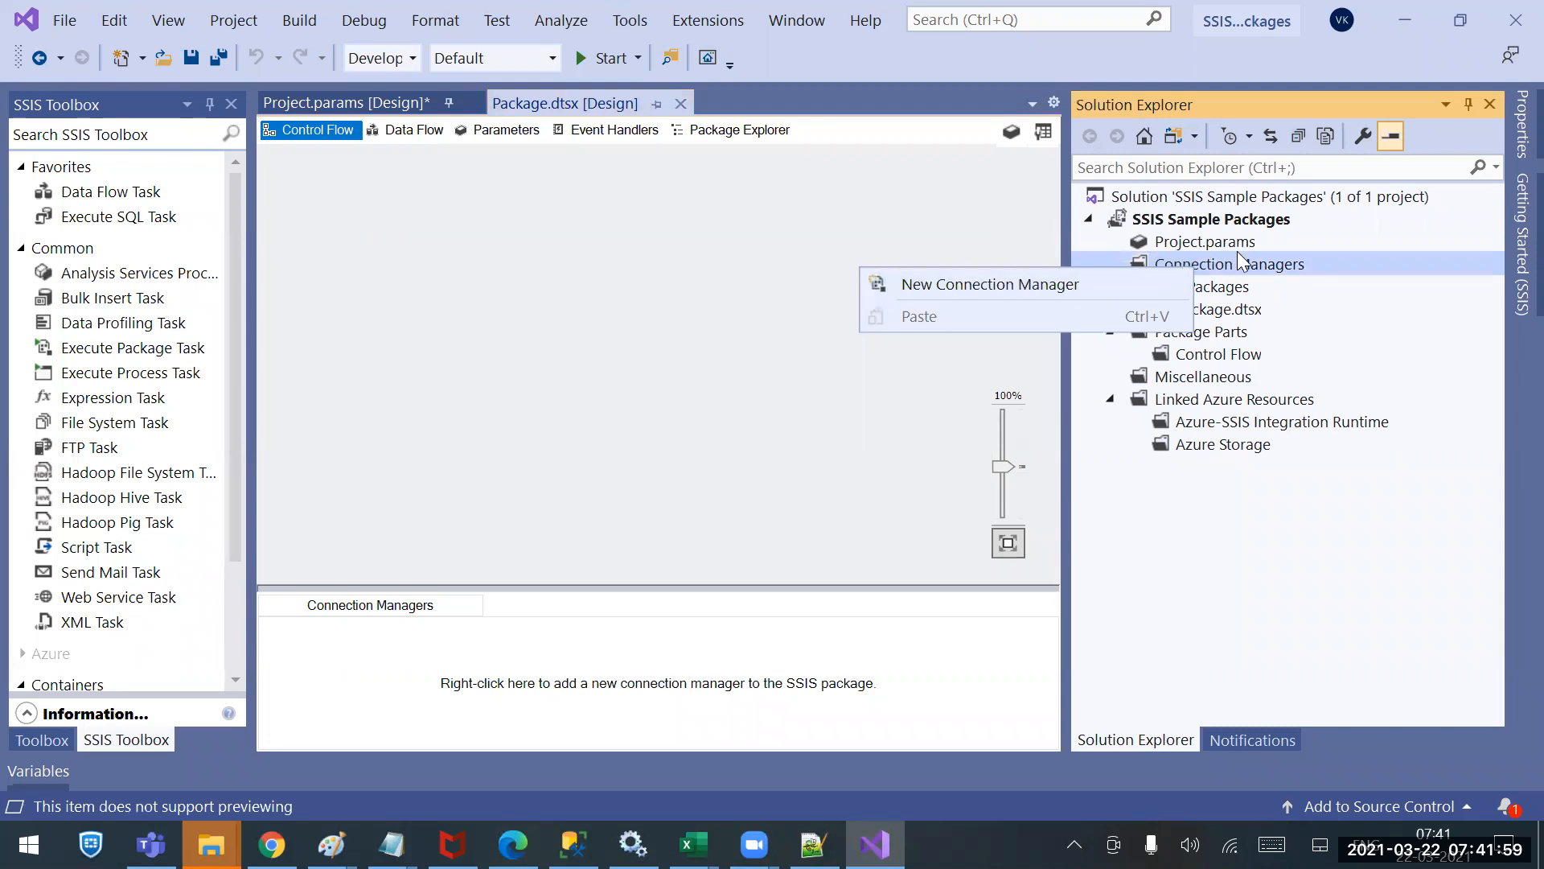
click(1053, 284)
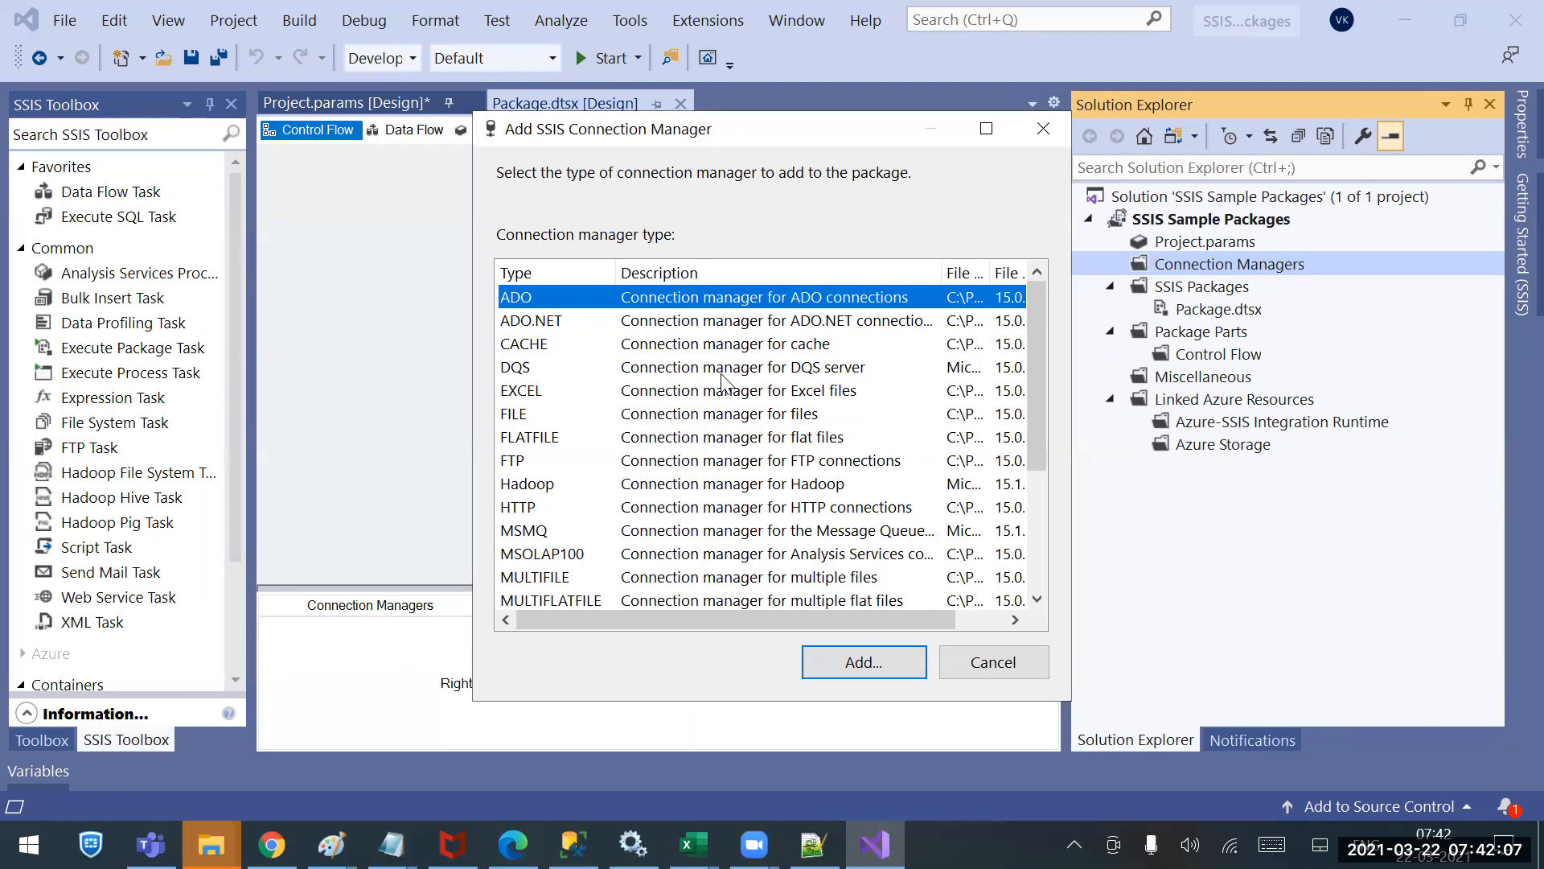
scroll(722, 378, down, 3)
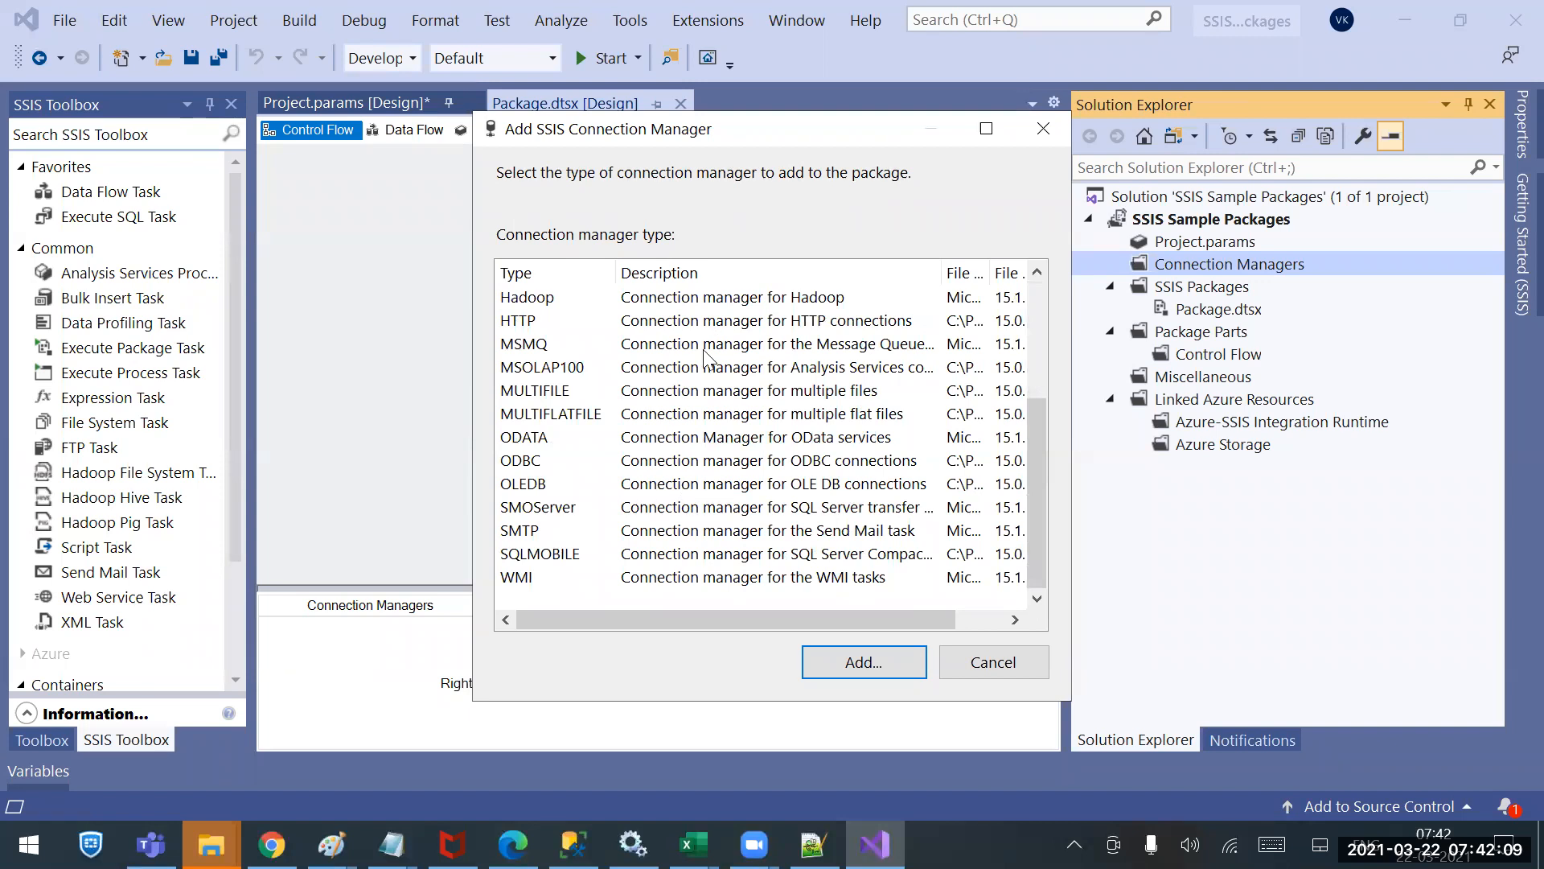
scroll(680, 412, up, 3)
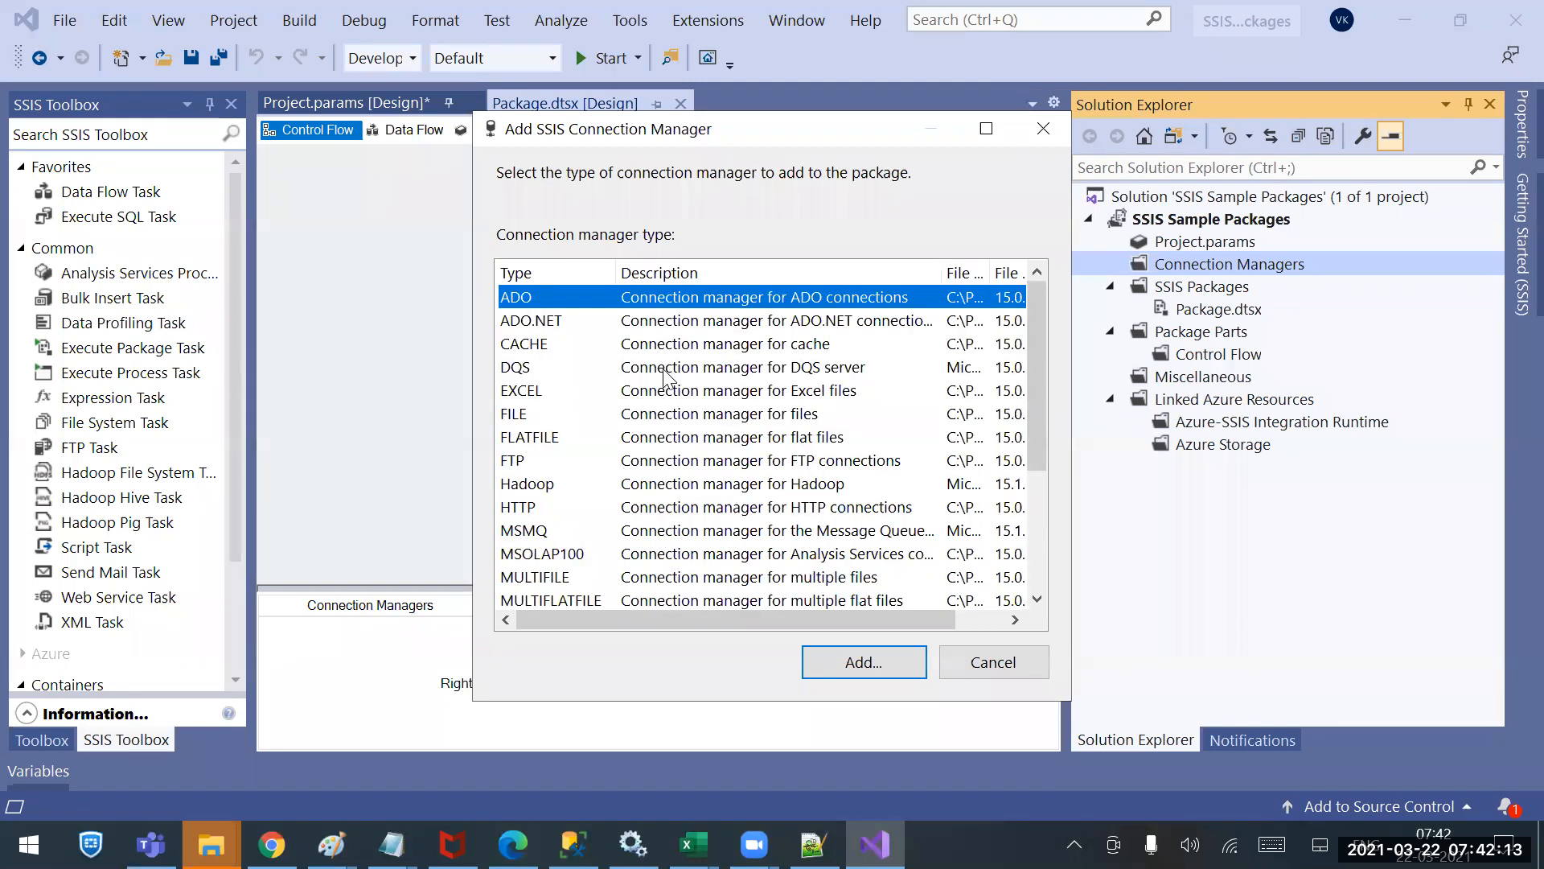
scroll(666, 382, down, 3)
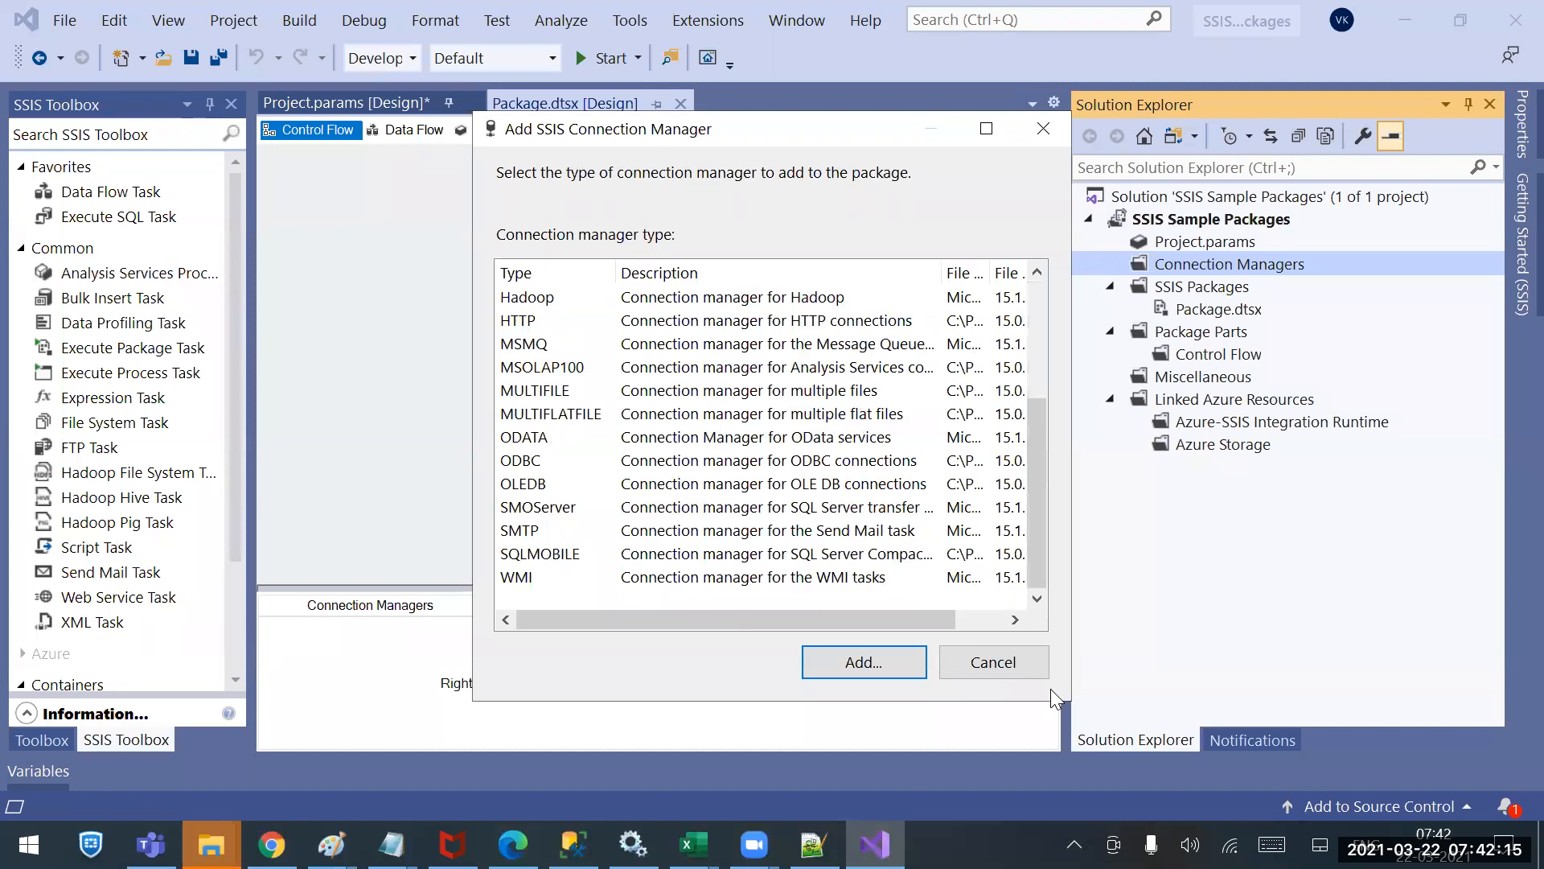
drag(1064, 693, 1271, 731)
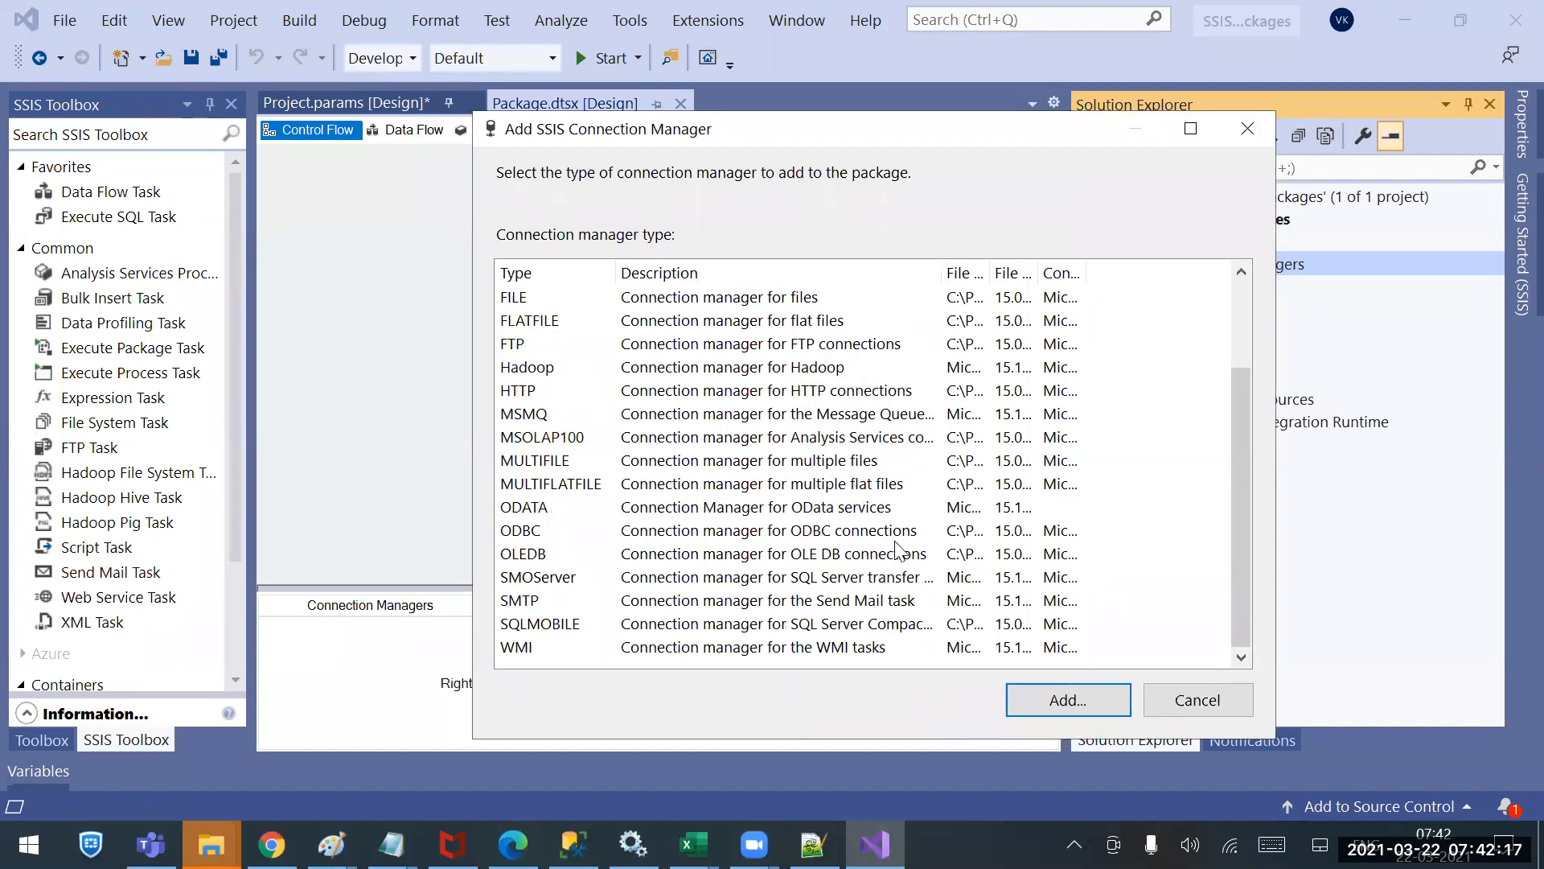
drag(985, 264, 1158, 265)
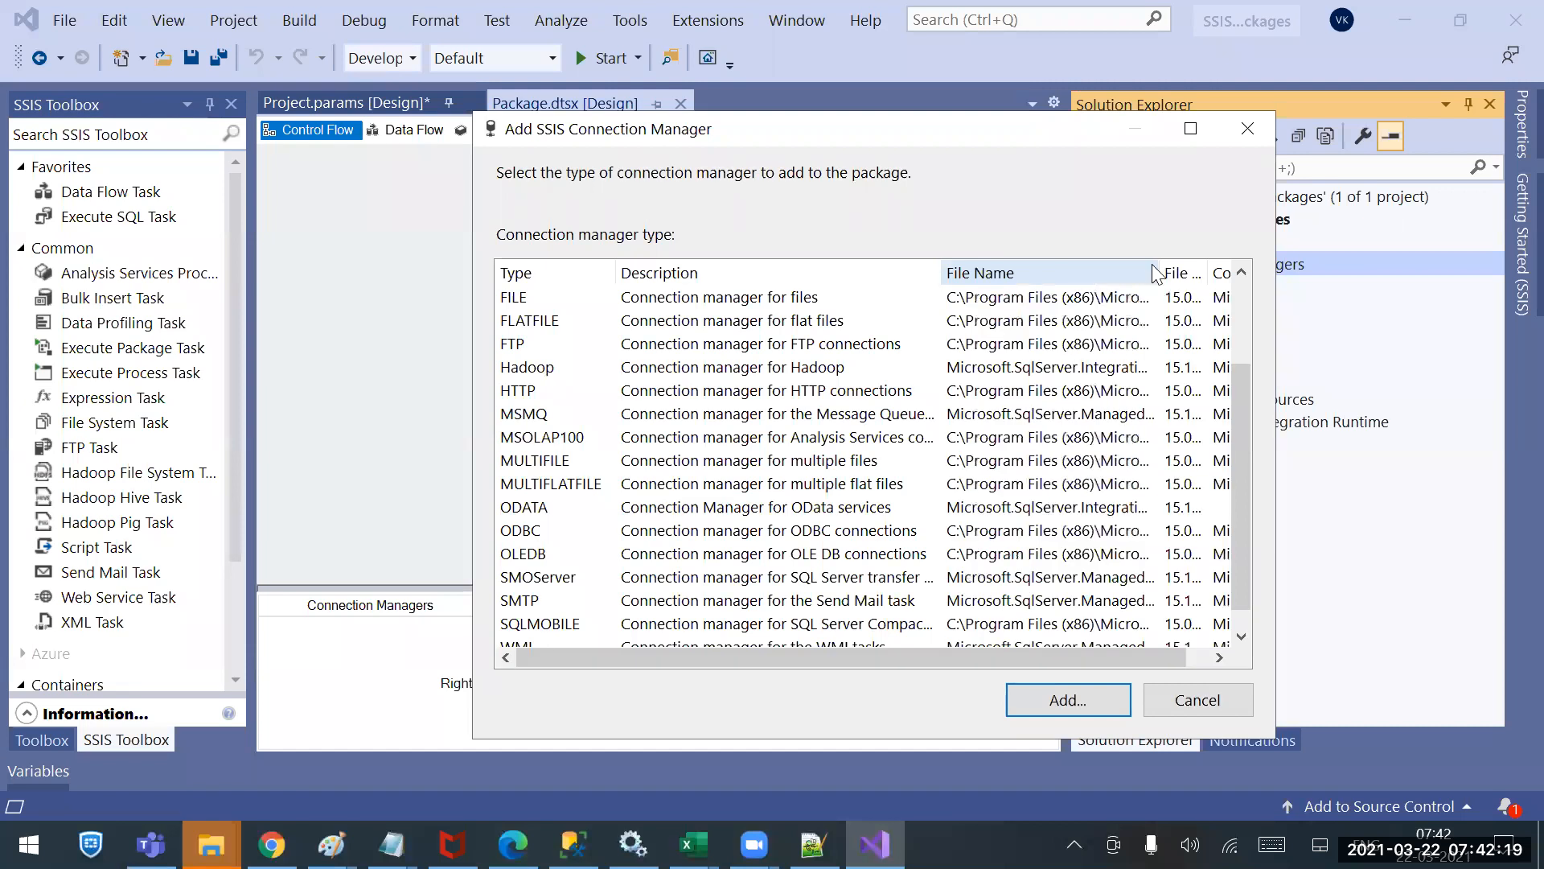
scroll(669, 444, up, 2)
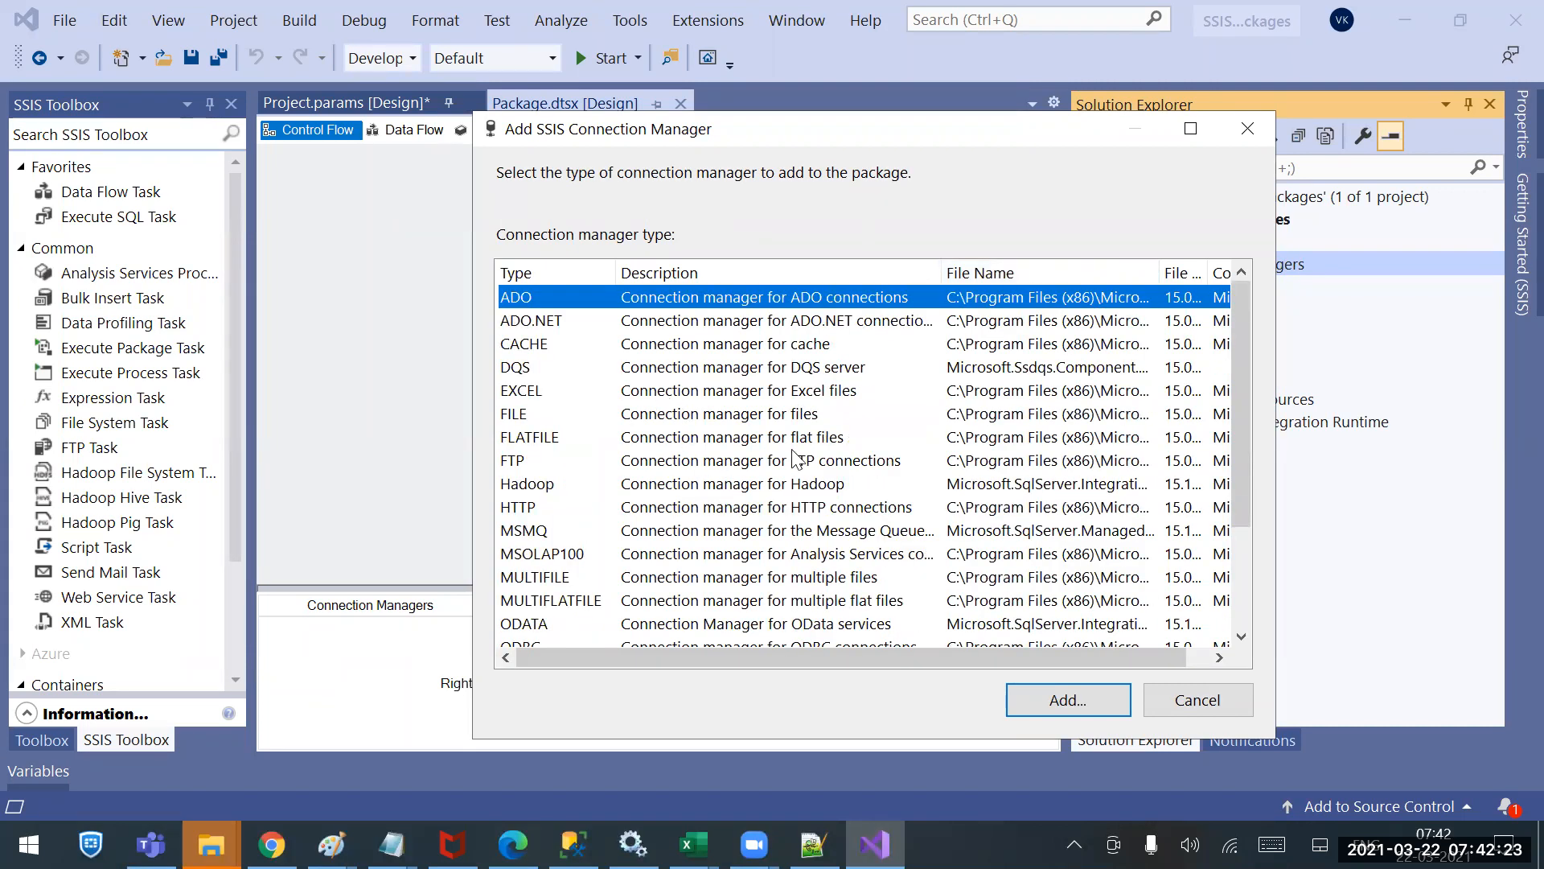
Create the project-level connection manager as type EXCEL, pointing to IFSE Codes.xls on the desktop with version Microsoft Excel 97-2003.
click(514, 394)
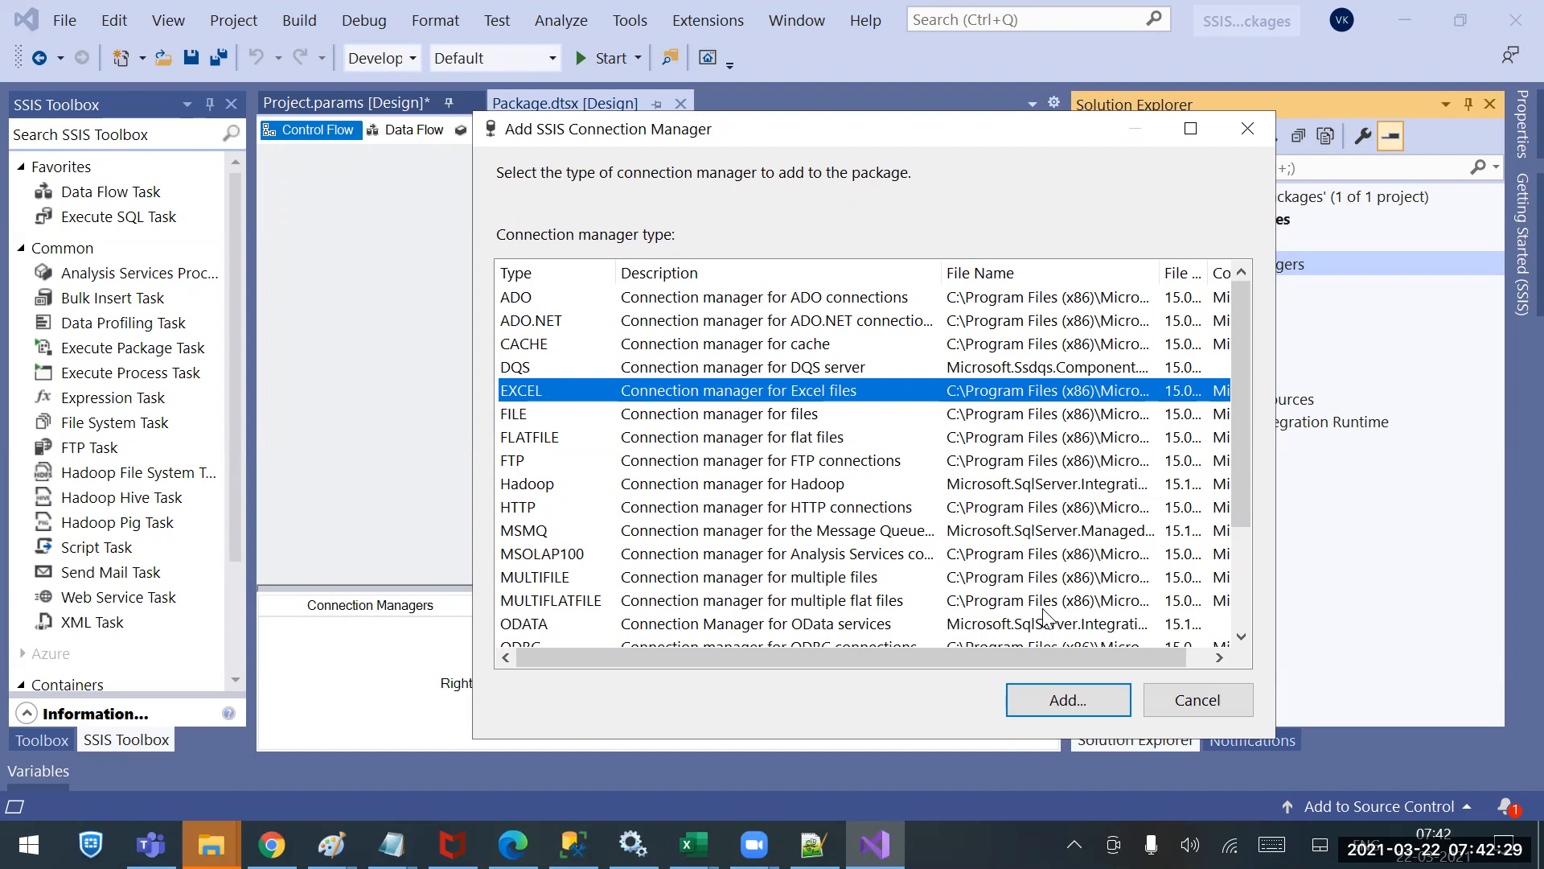
click(1037, 703)
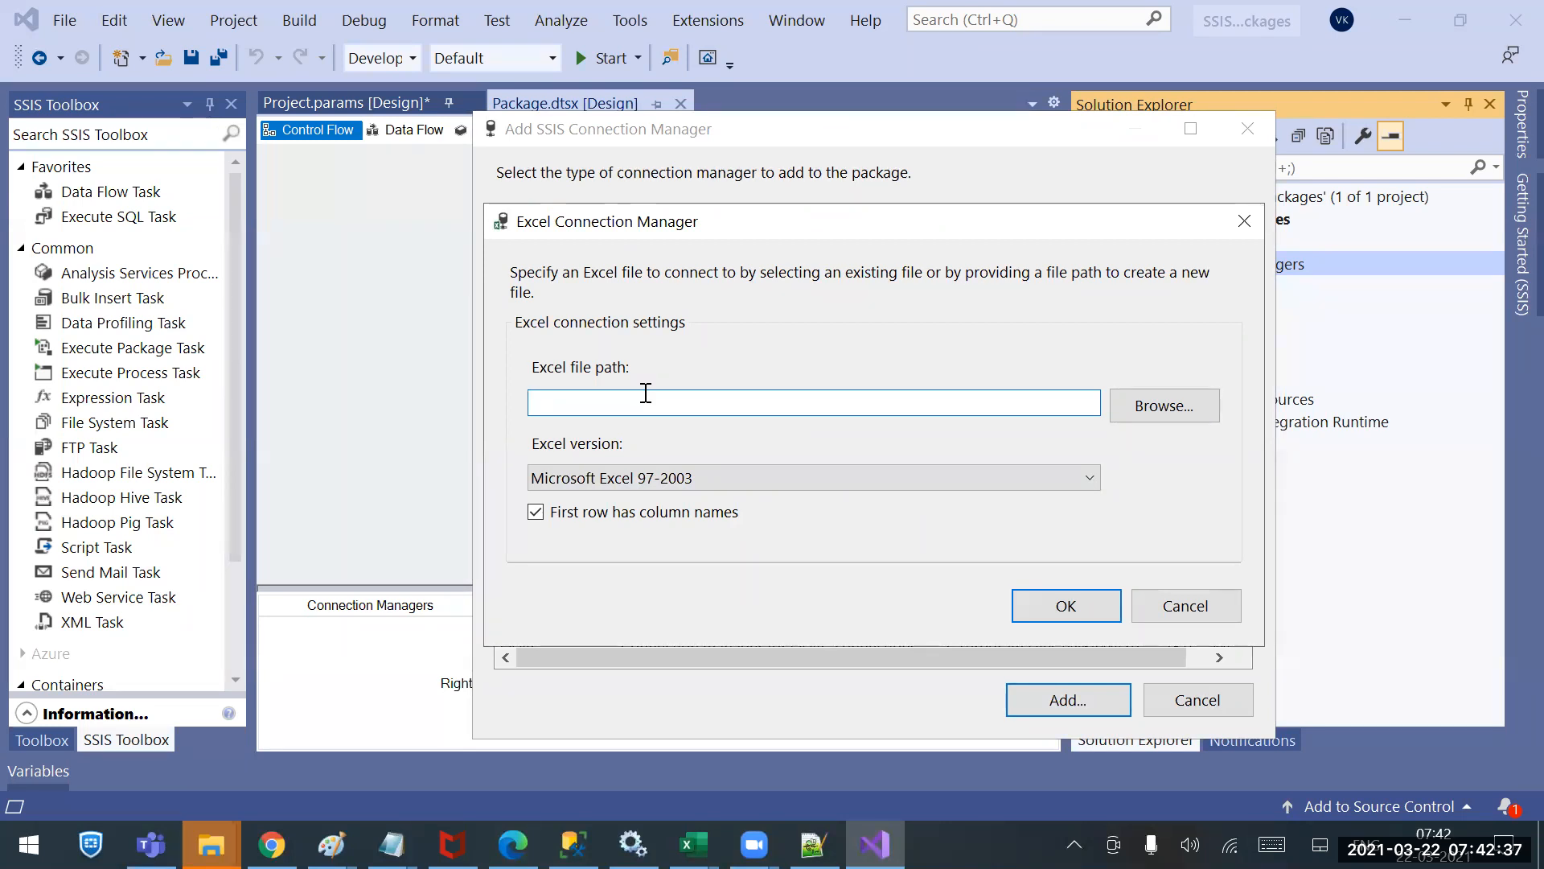
click(1166, 405)
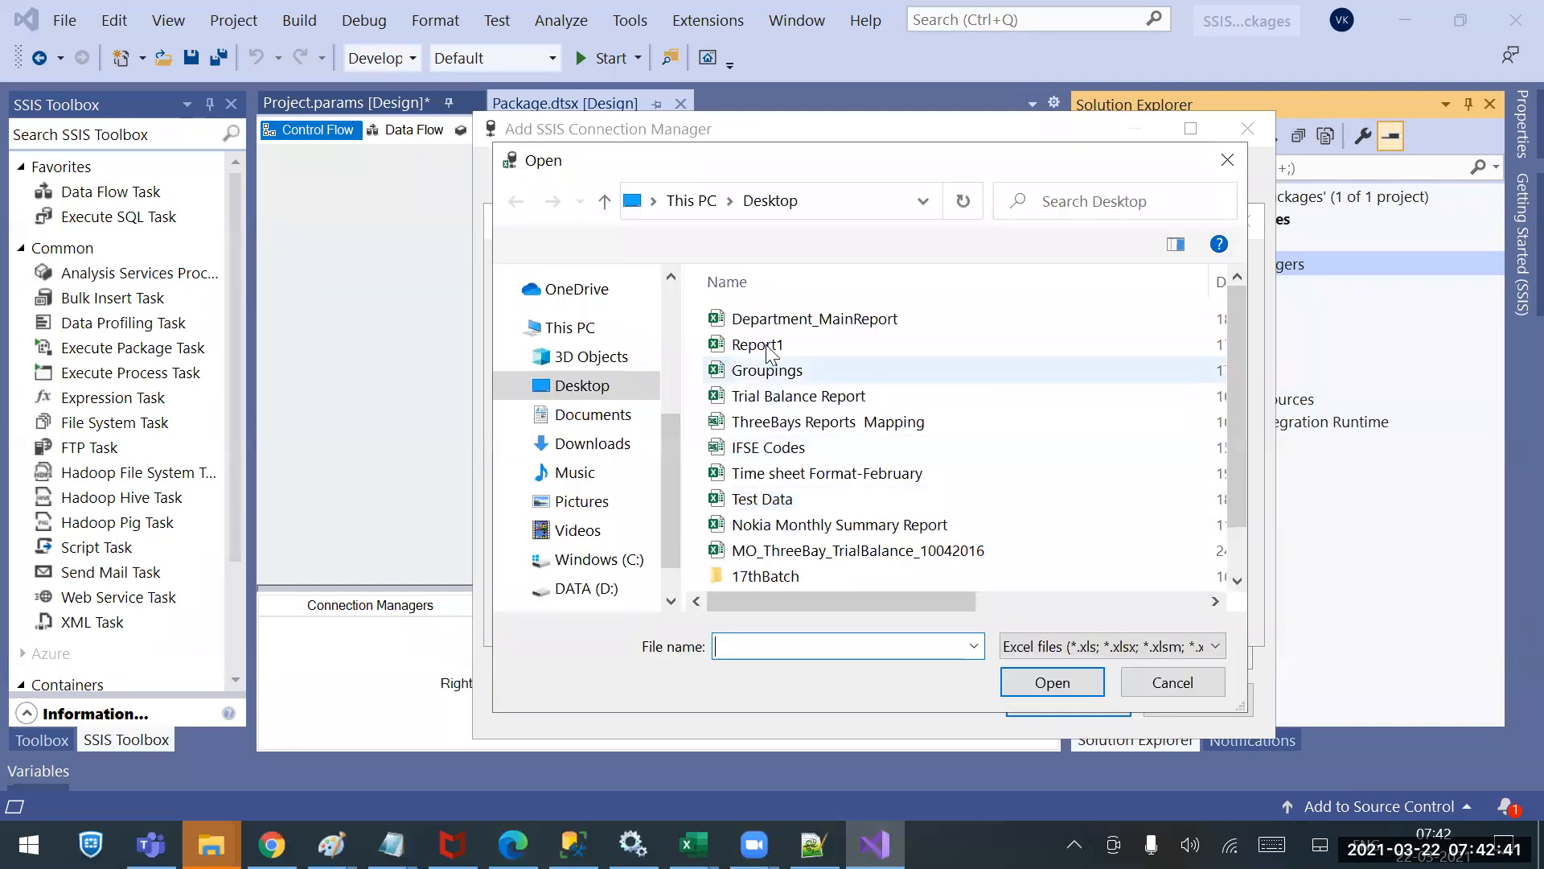
double_click(784, 451)
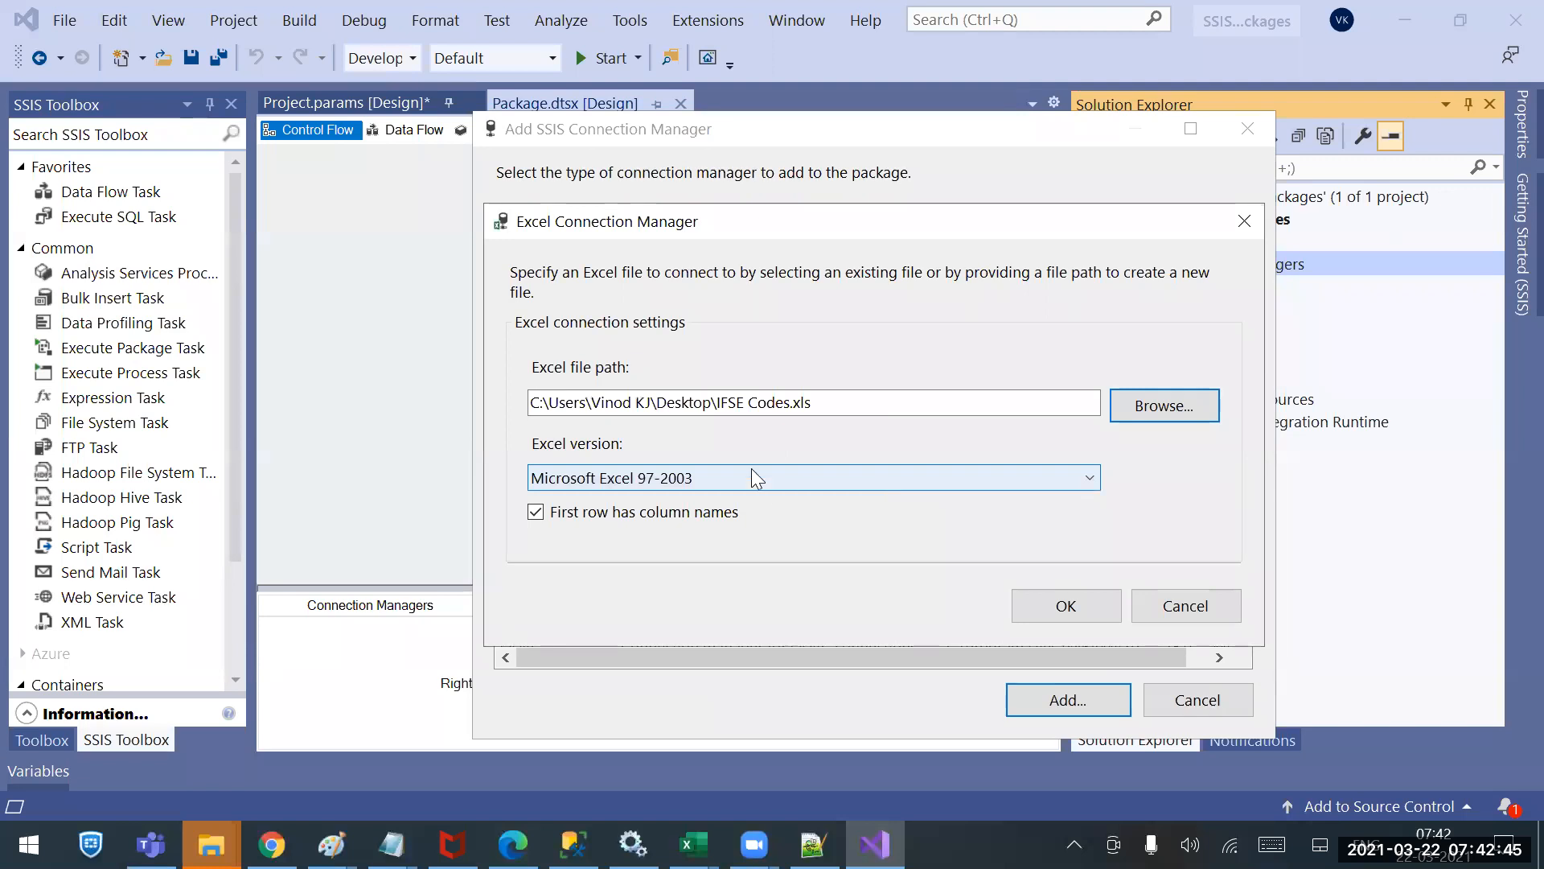
click(1070, 607)
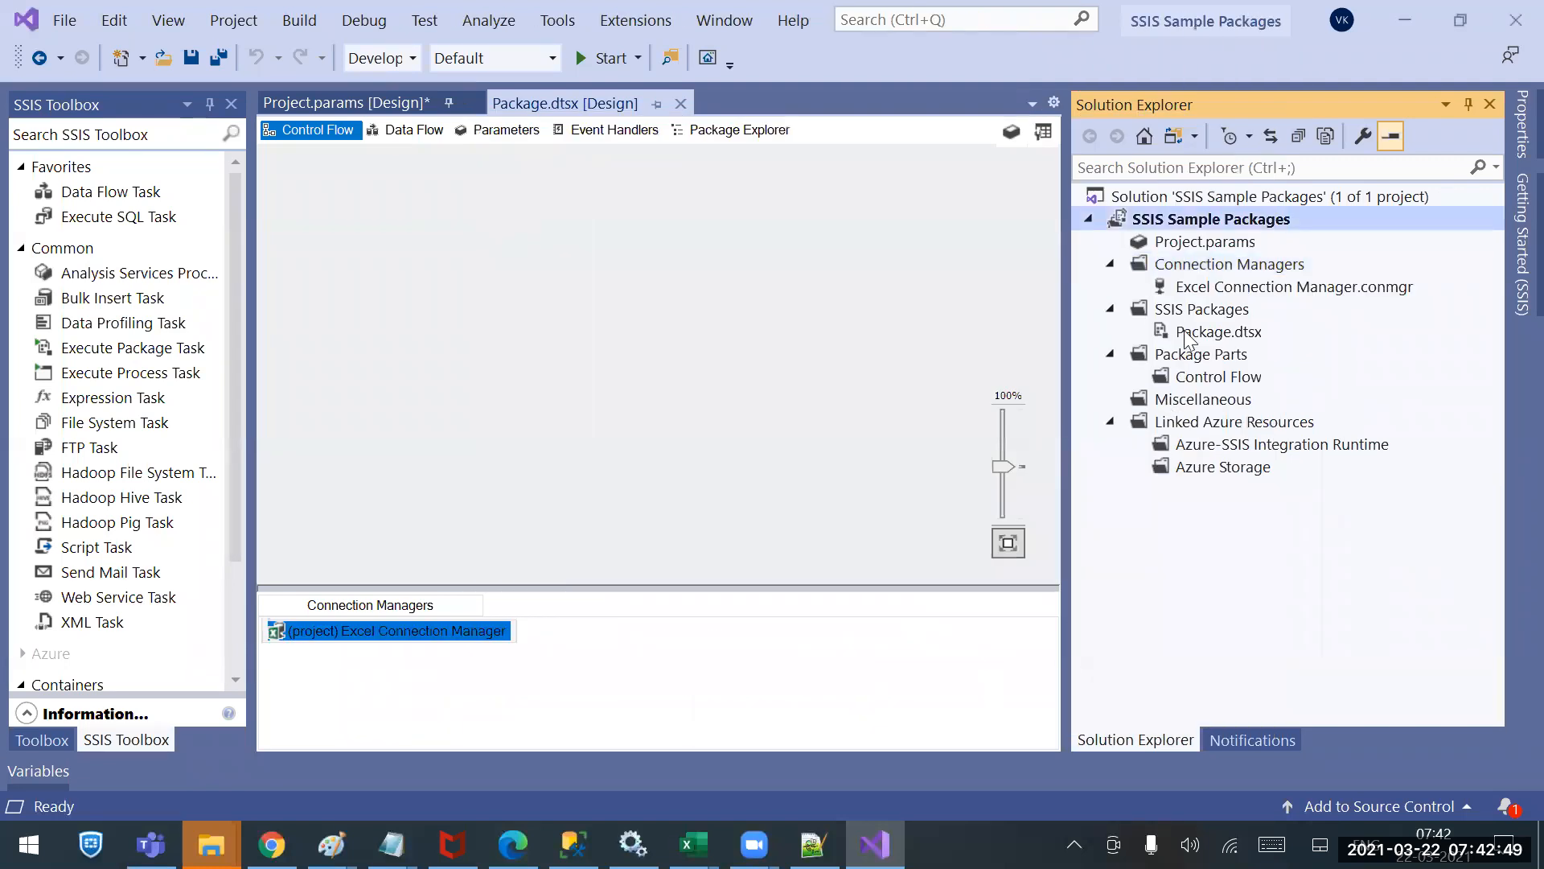
Add a new SSIS package to the SSIS Packages folder alongside the project-level Excel connection manager.
click(1216, 291)
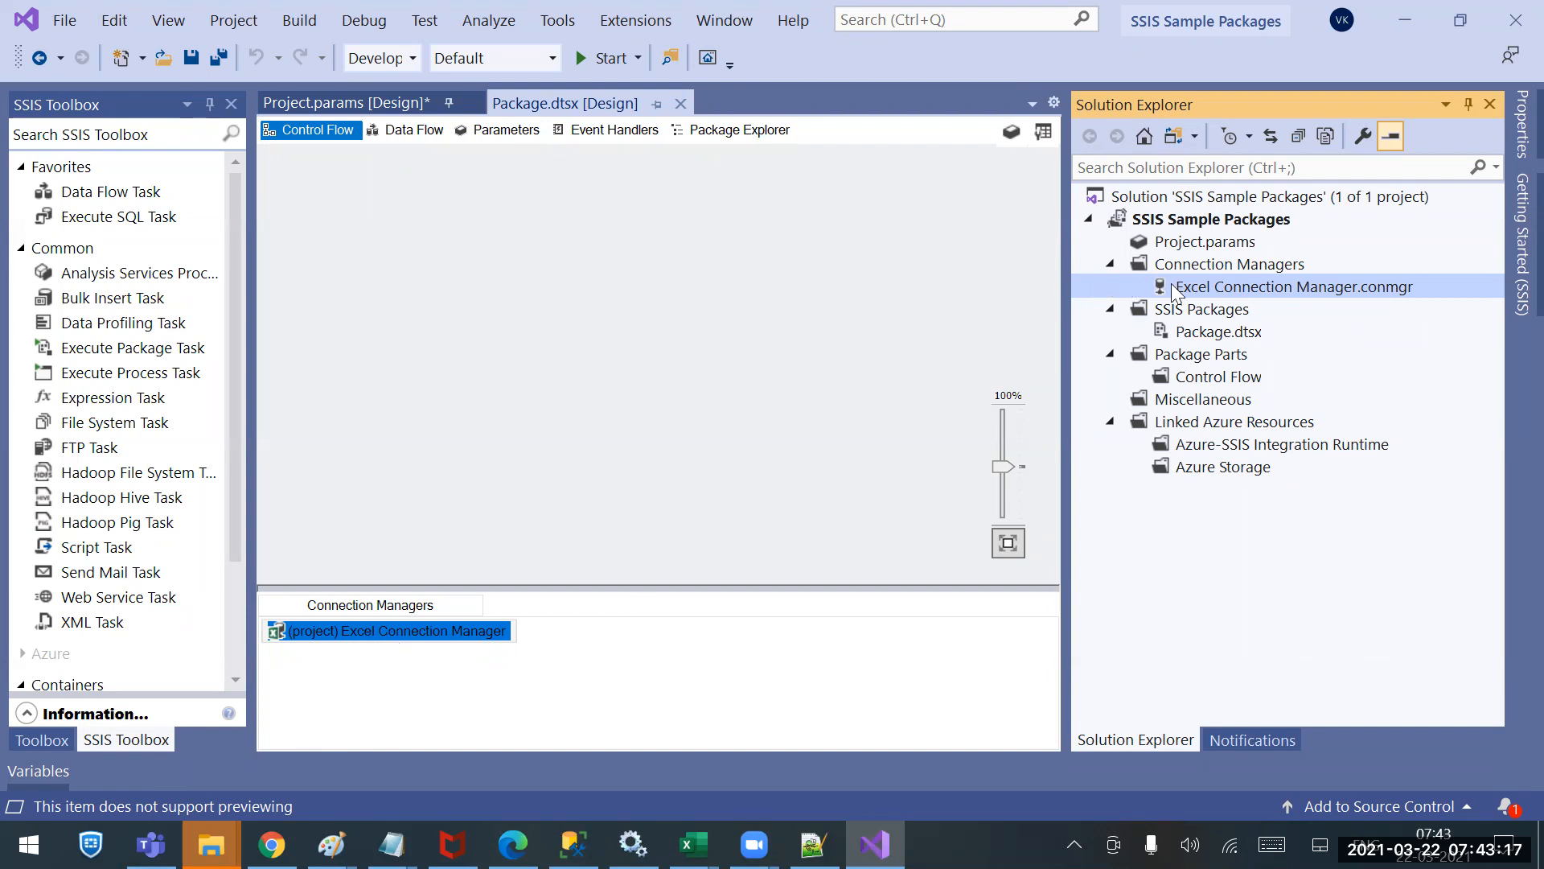
right_click(1190, 313)
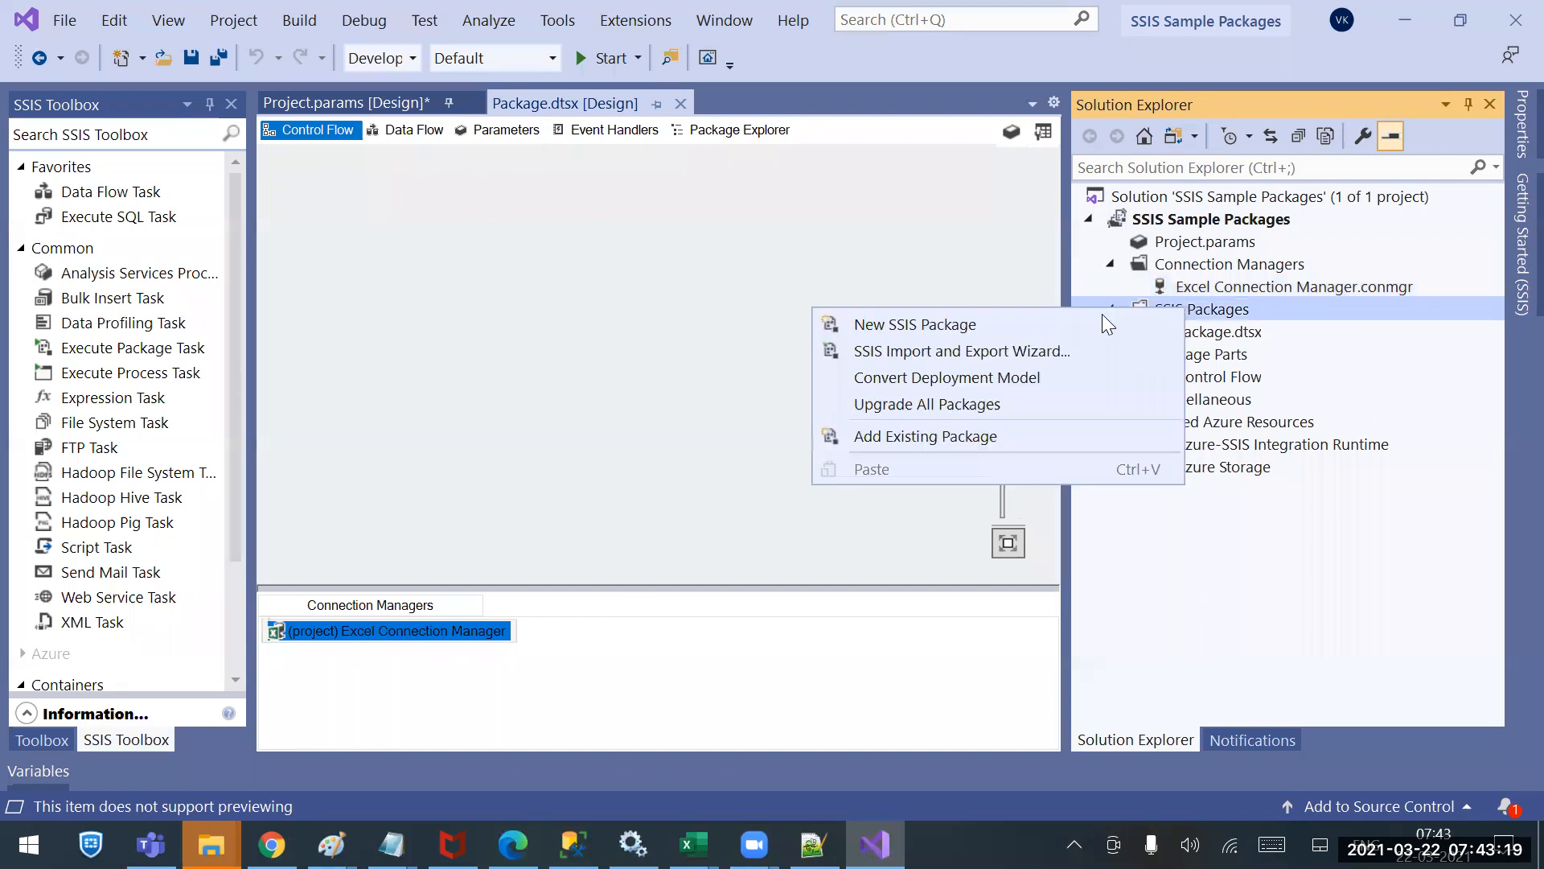
click(938, 326)
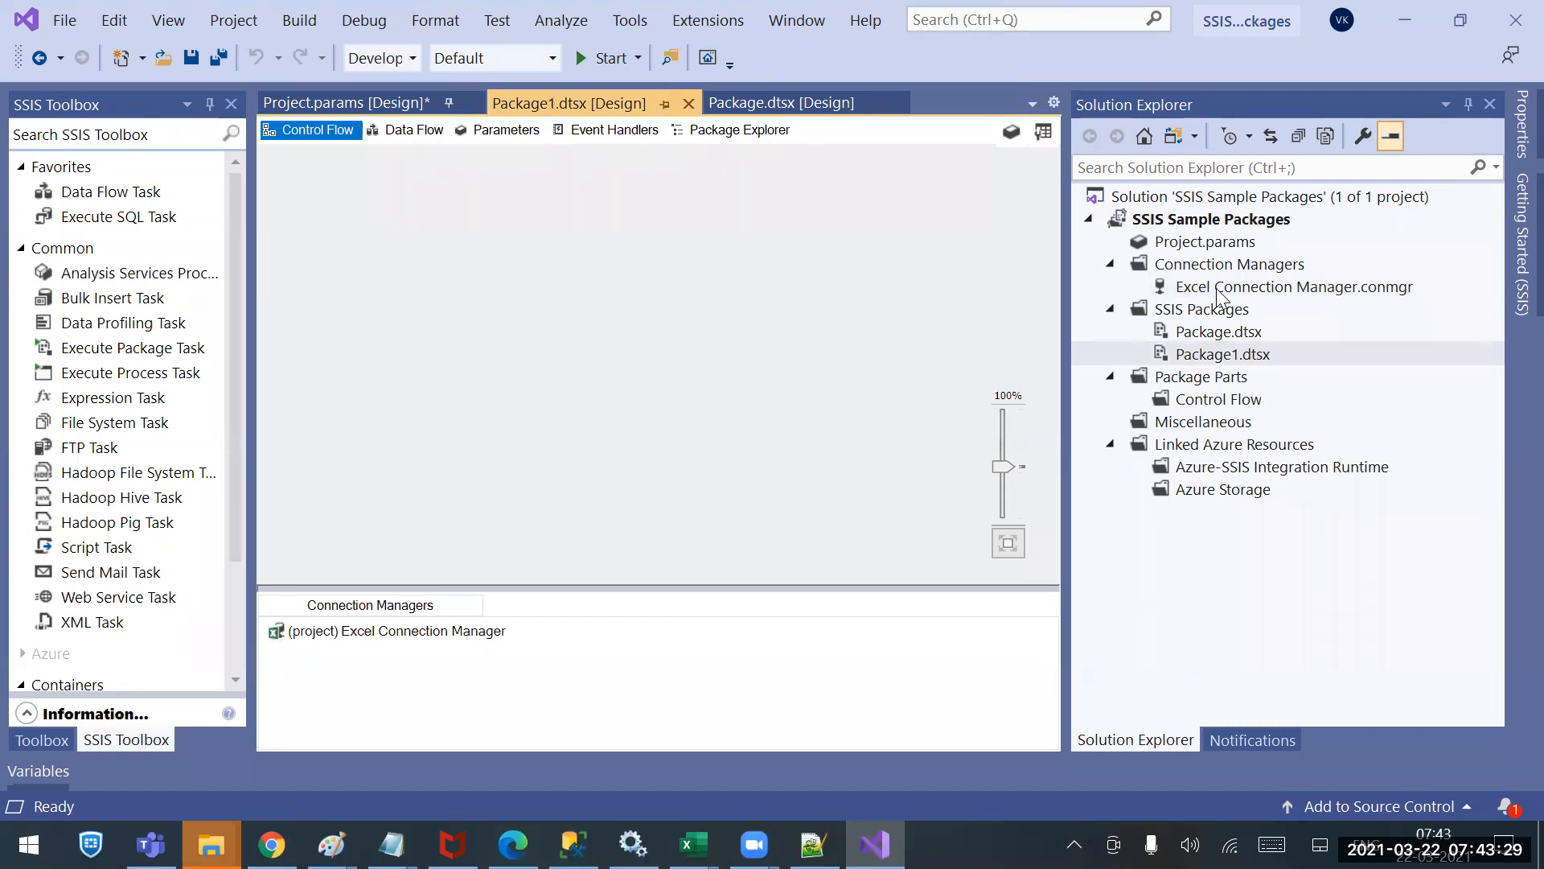
In Package.dtsx, add a package-level EXCEL connection manager that points to IFSE Codes.xls on the desktop.
double_click(1214, 335)
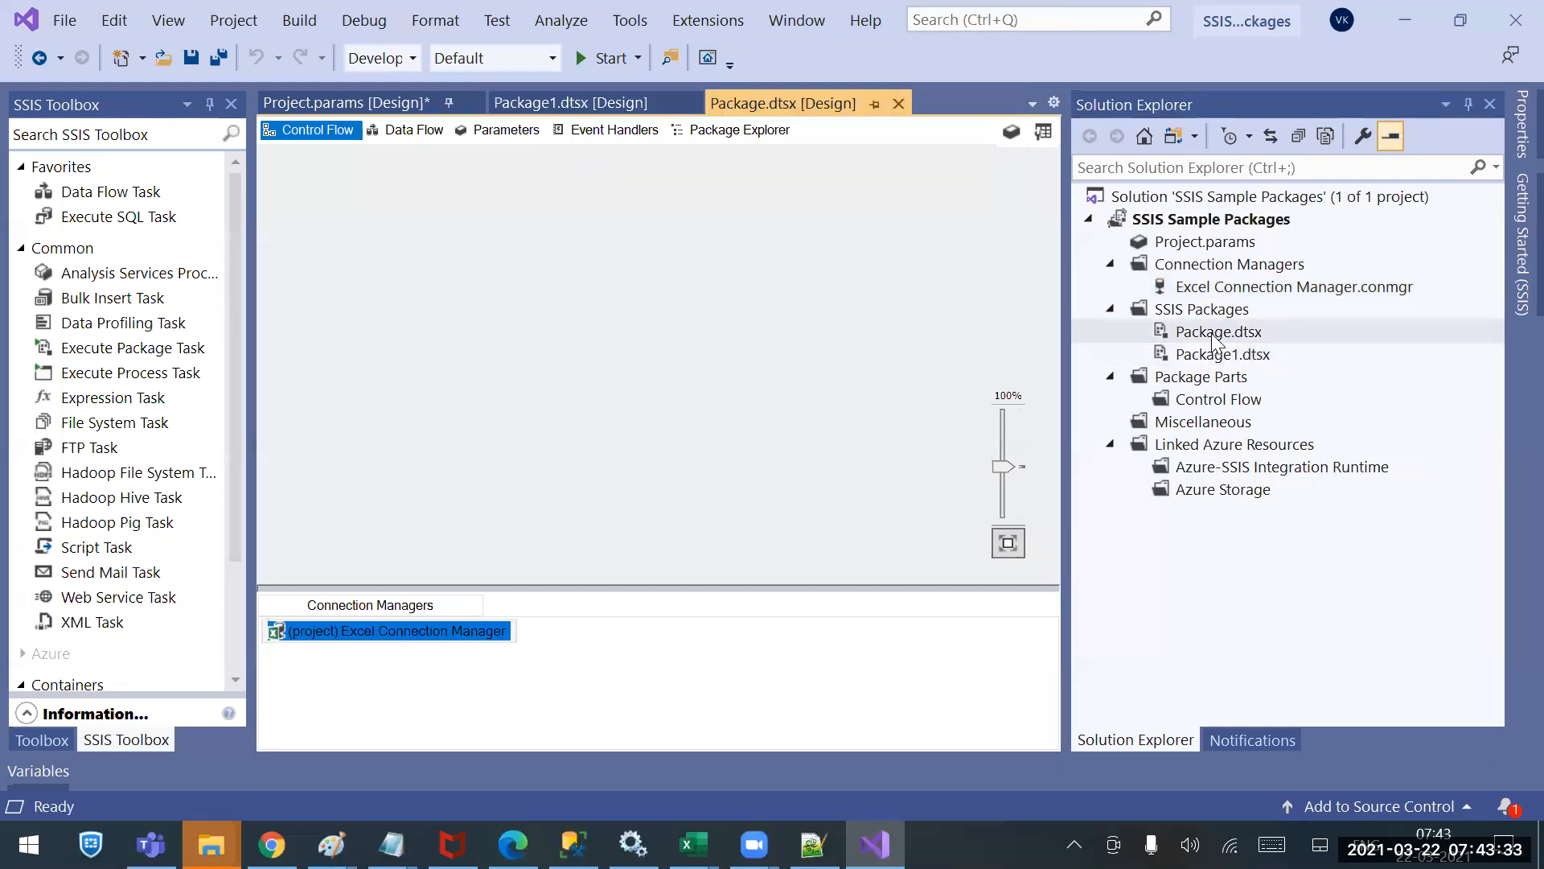
click(617, 638)
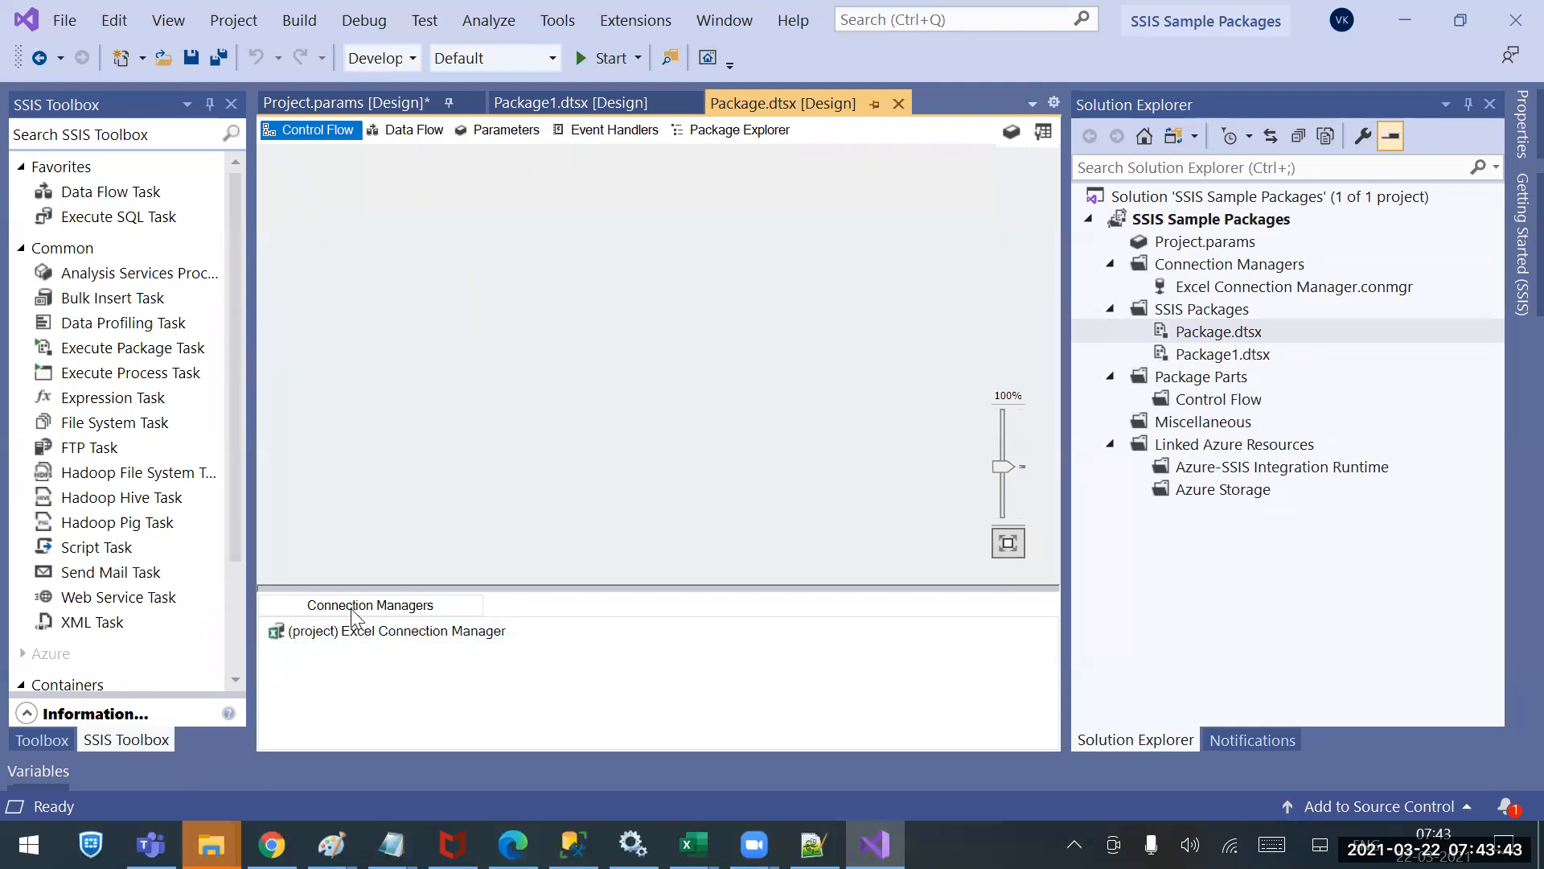
right_click(605, 648)
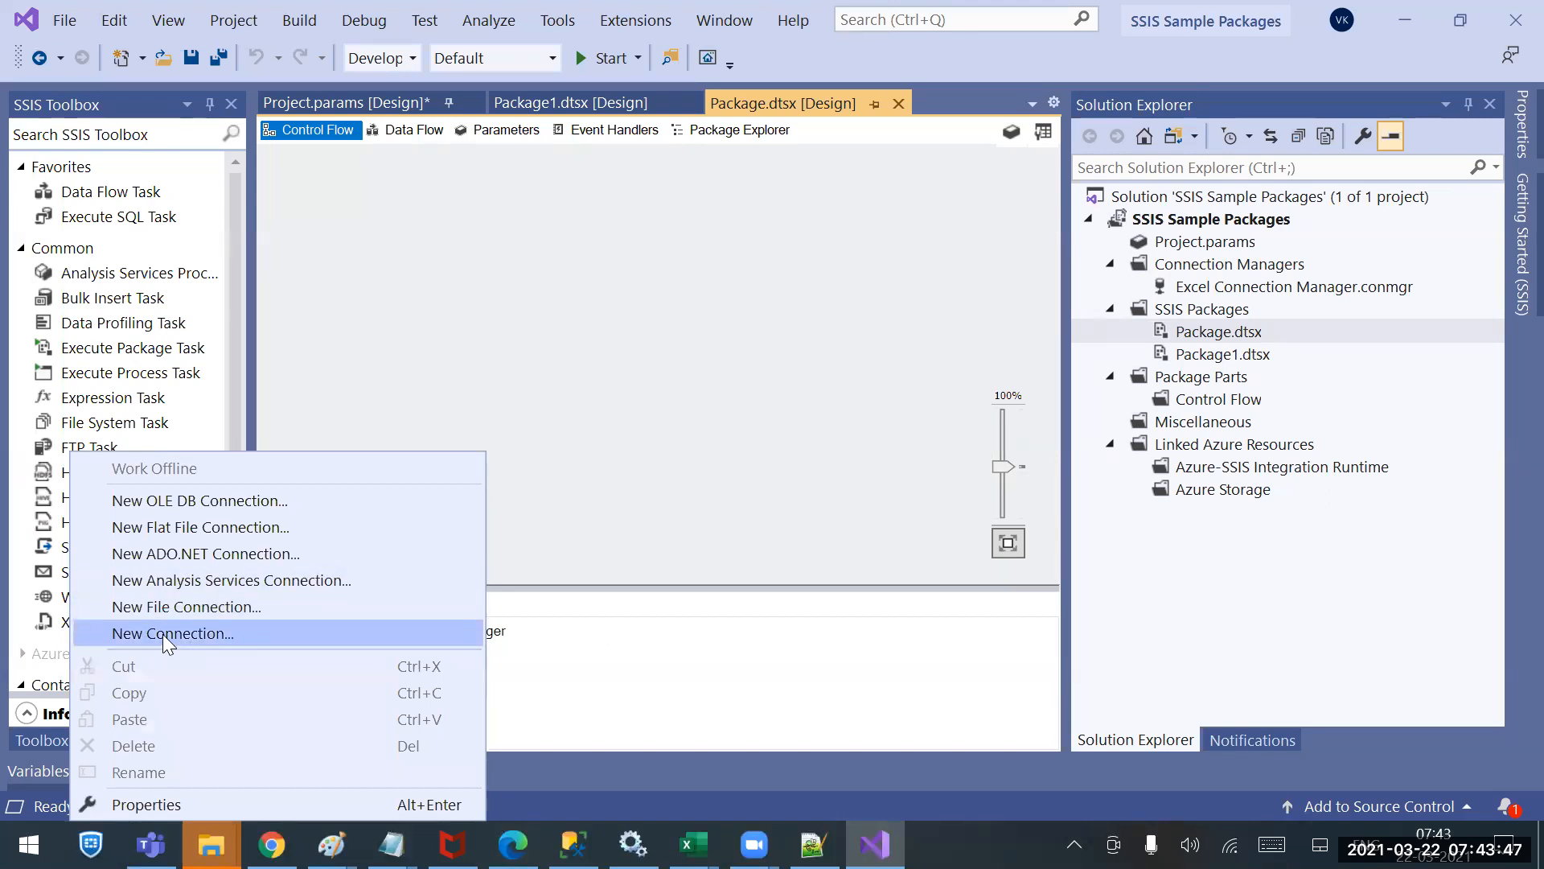
click(198, 633)
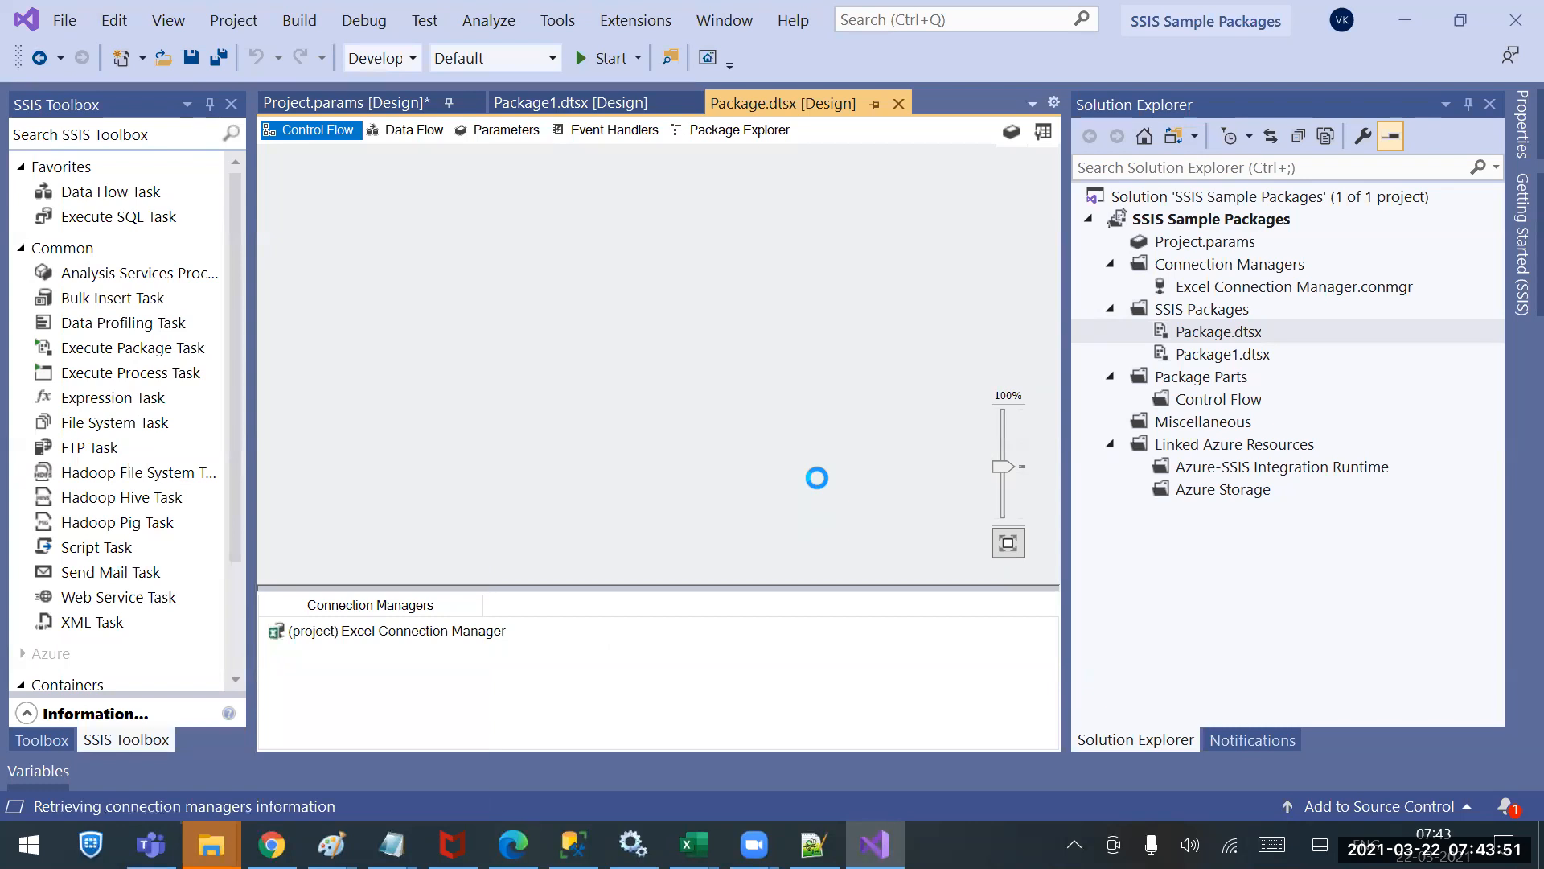
double_click(563, 391)
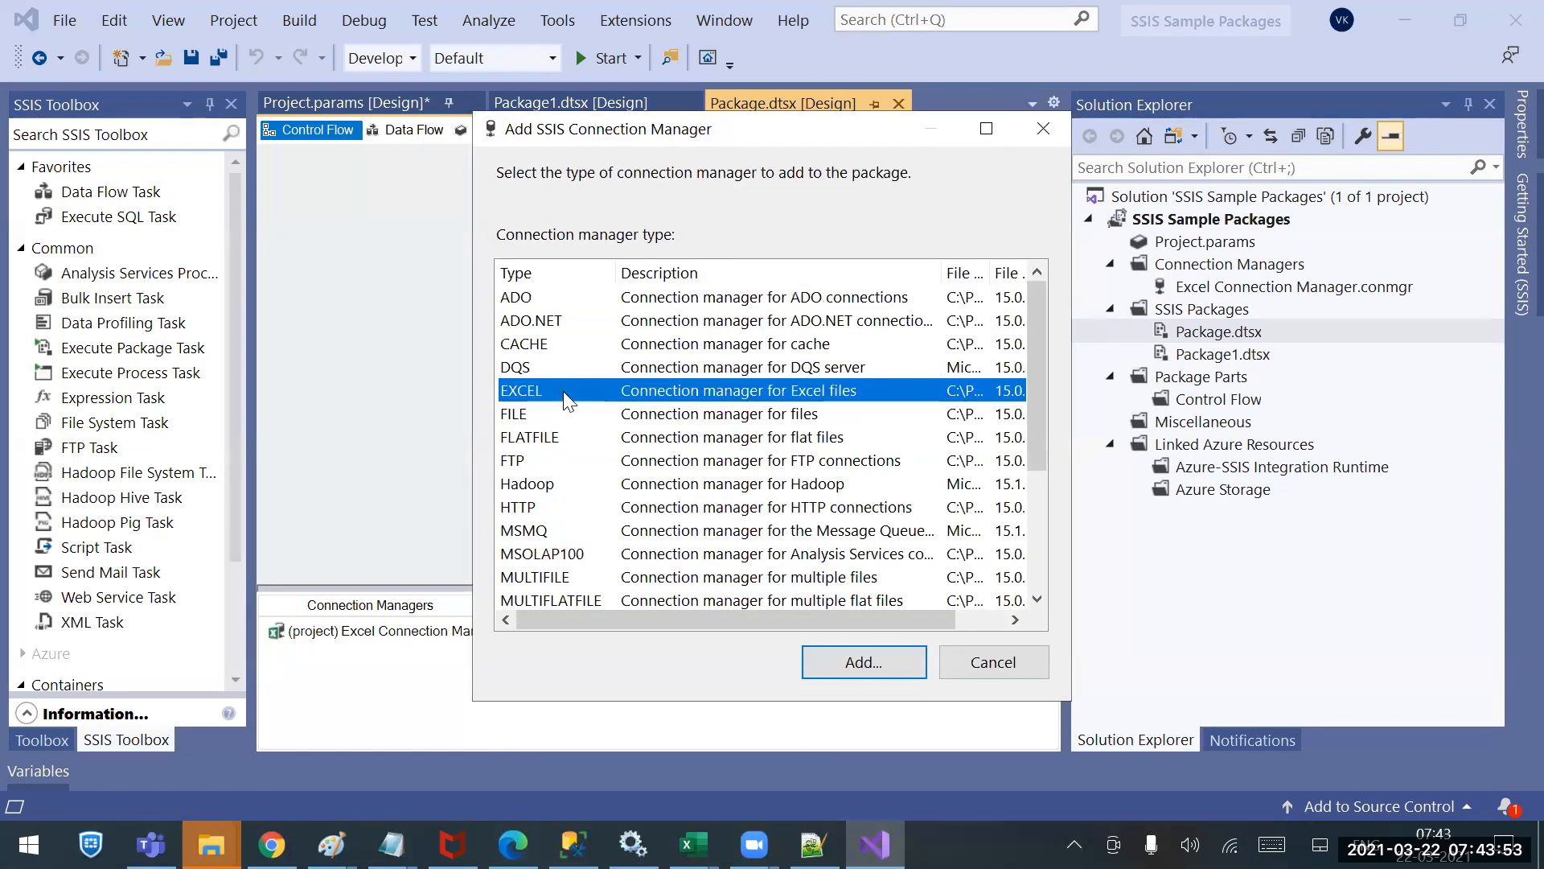
click(1057, 369)
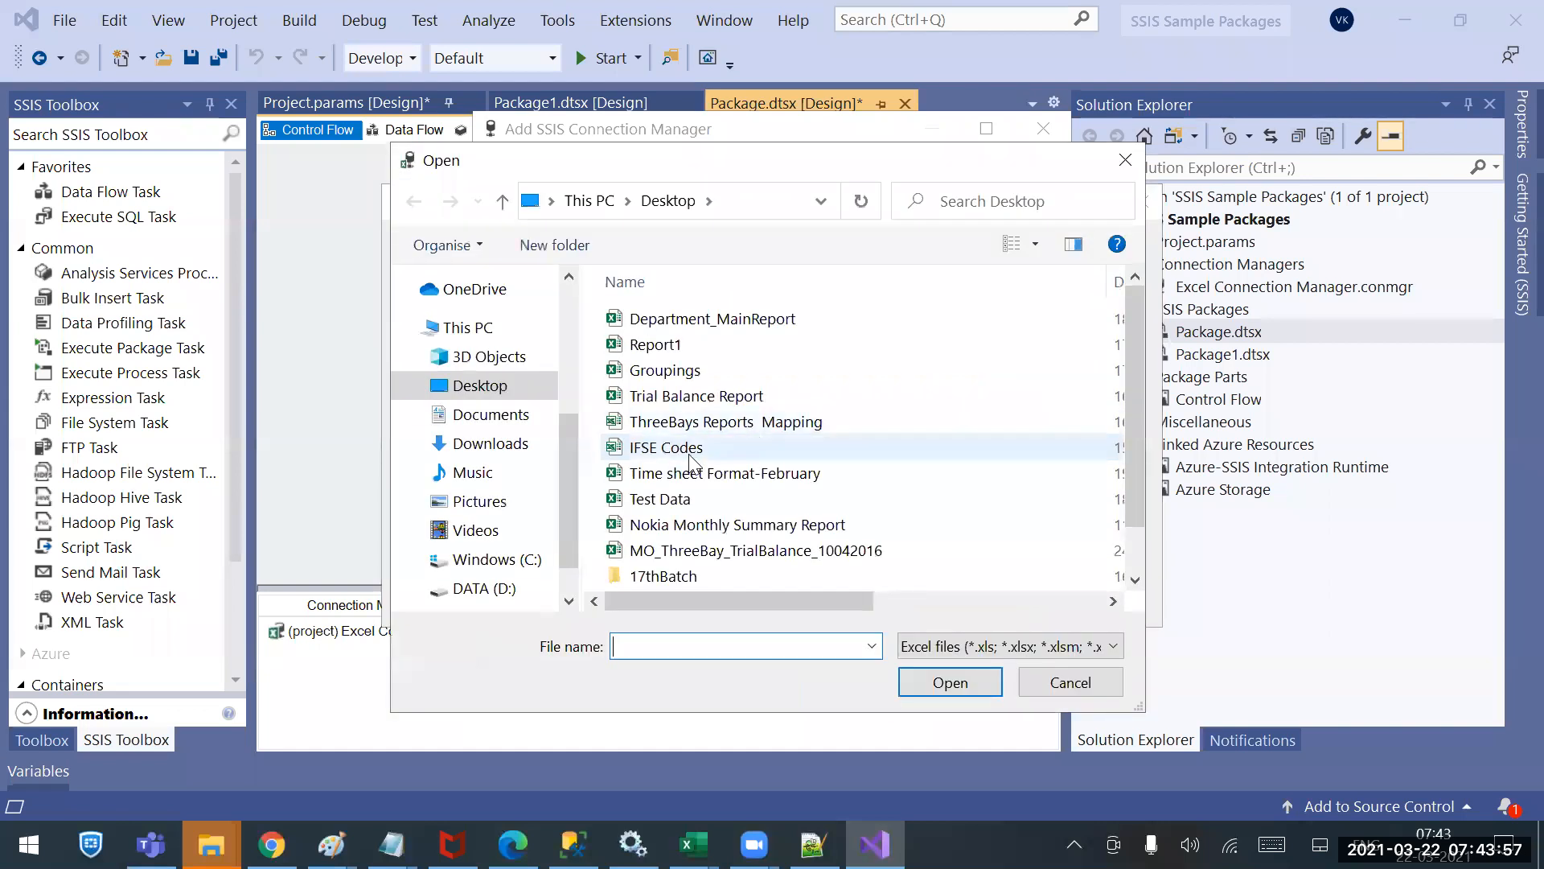
key(Escape)
click(941, 584)
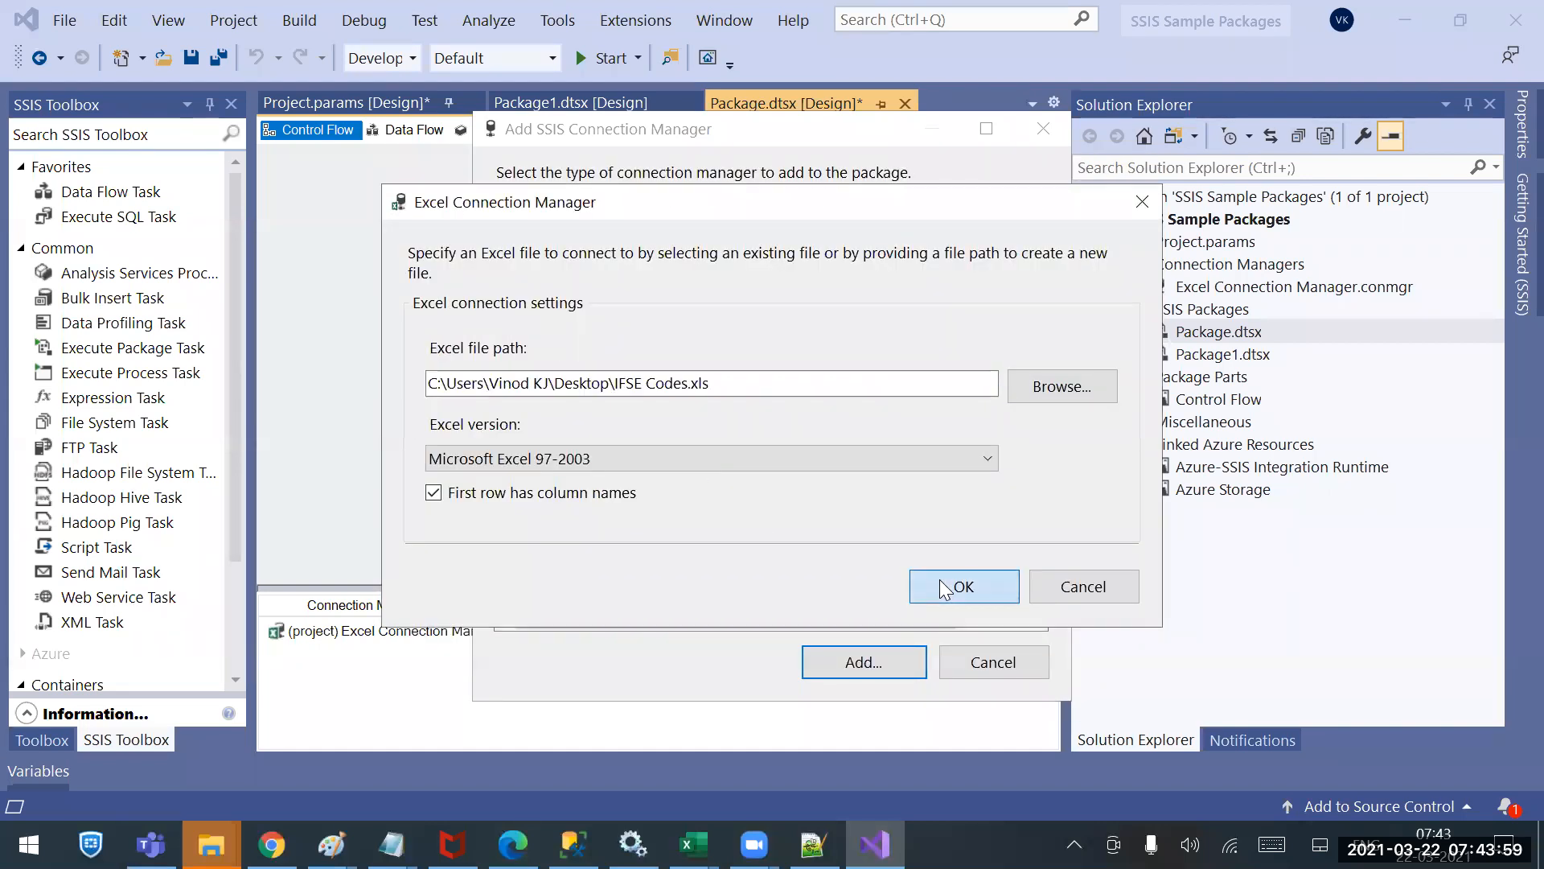
Compare the connection managers available in Package1.dtsx with those in Package.dtsx.
click(589, 653)
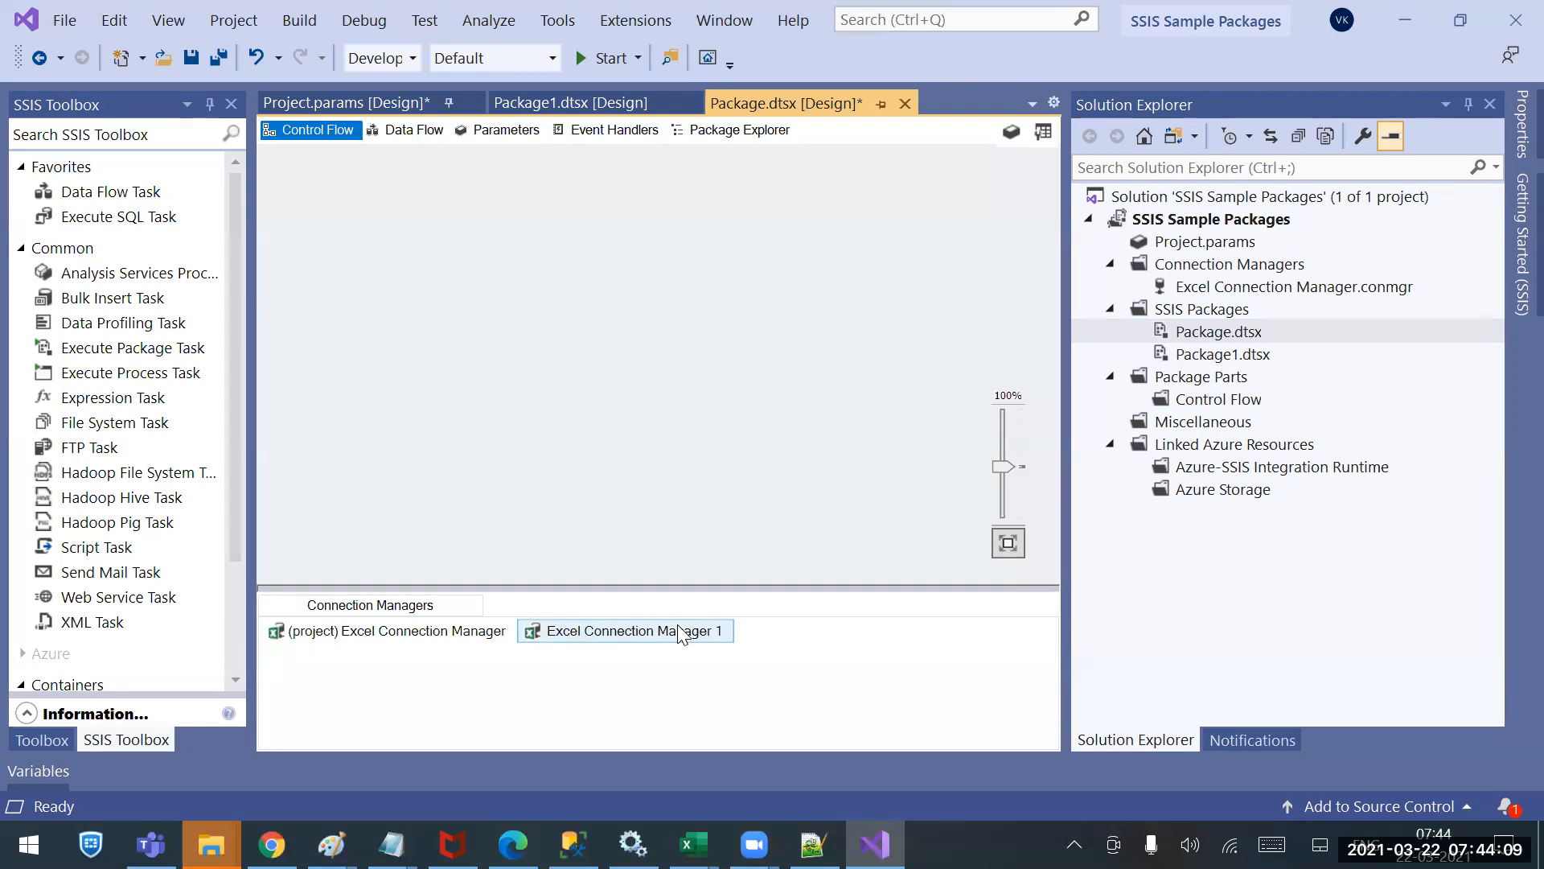
click(535, 635)
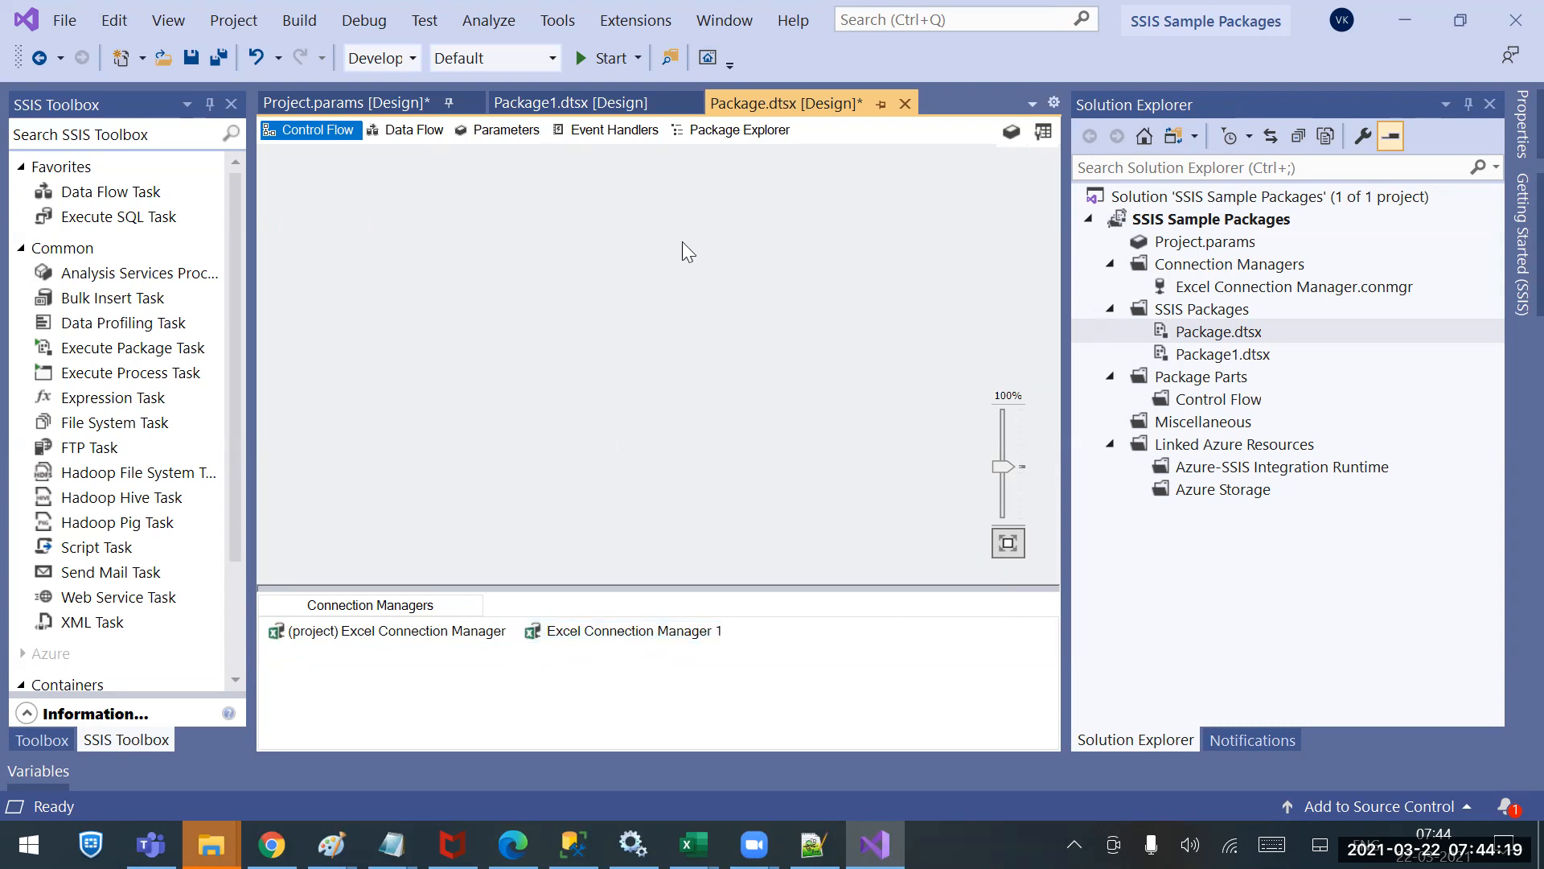
click(1207, 361)
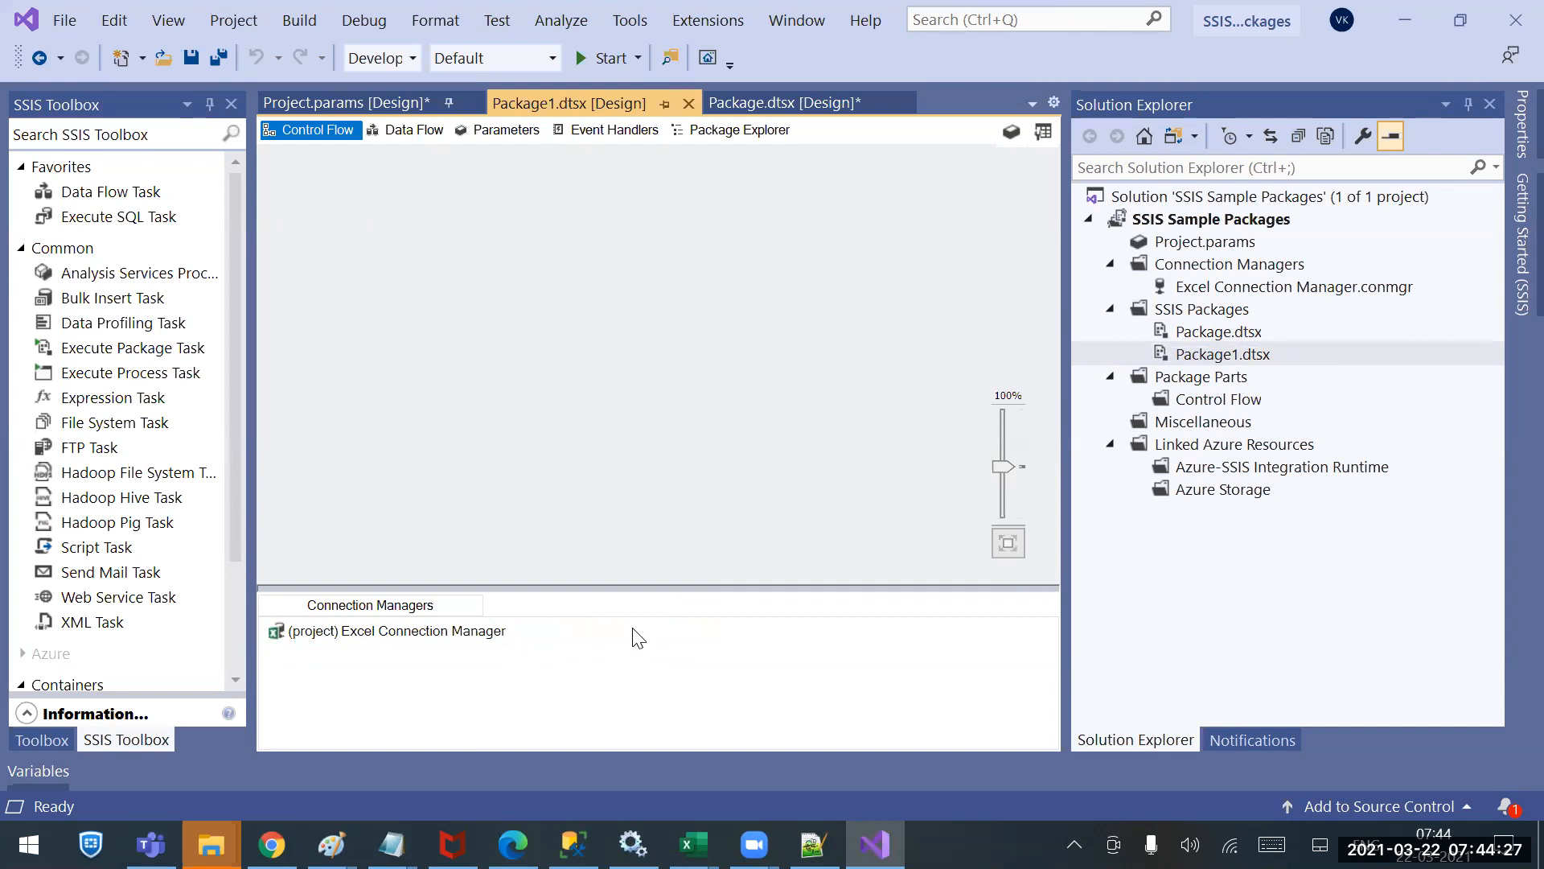
click(761, 95)
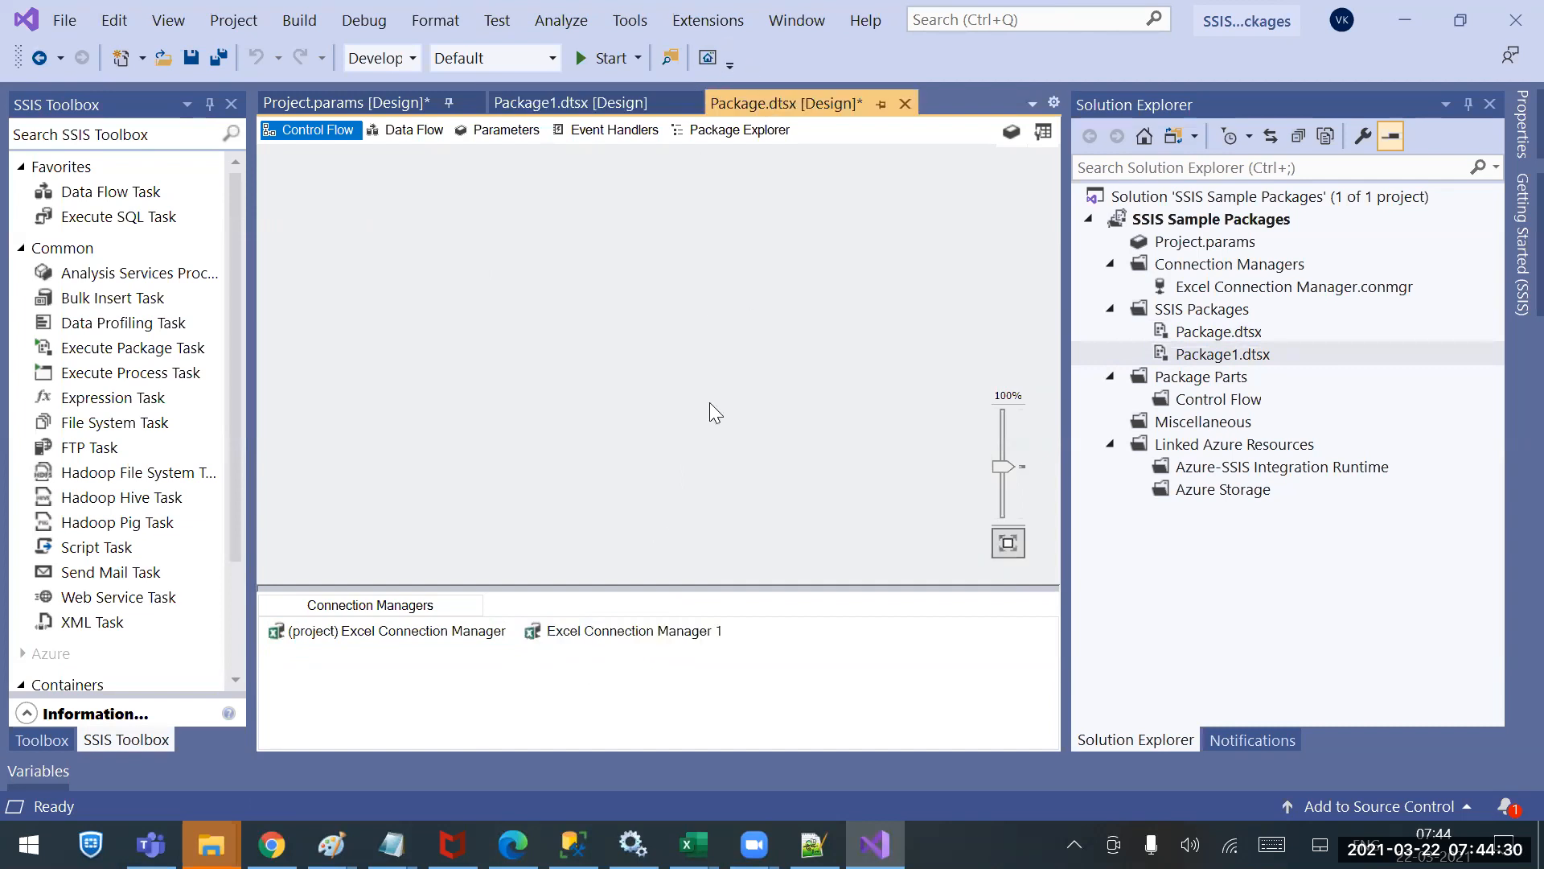
click(605, 632)
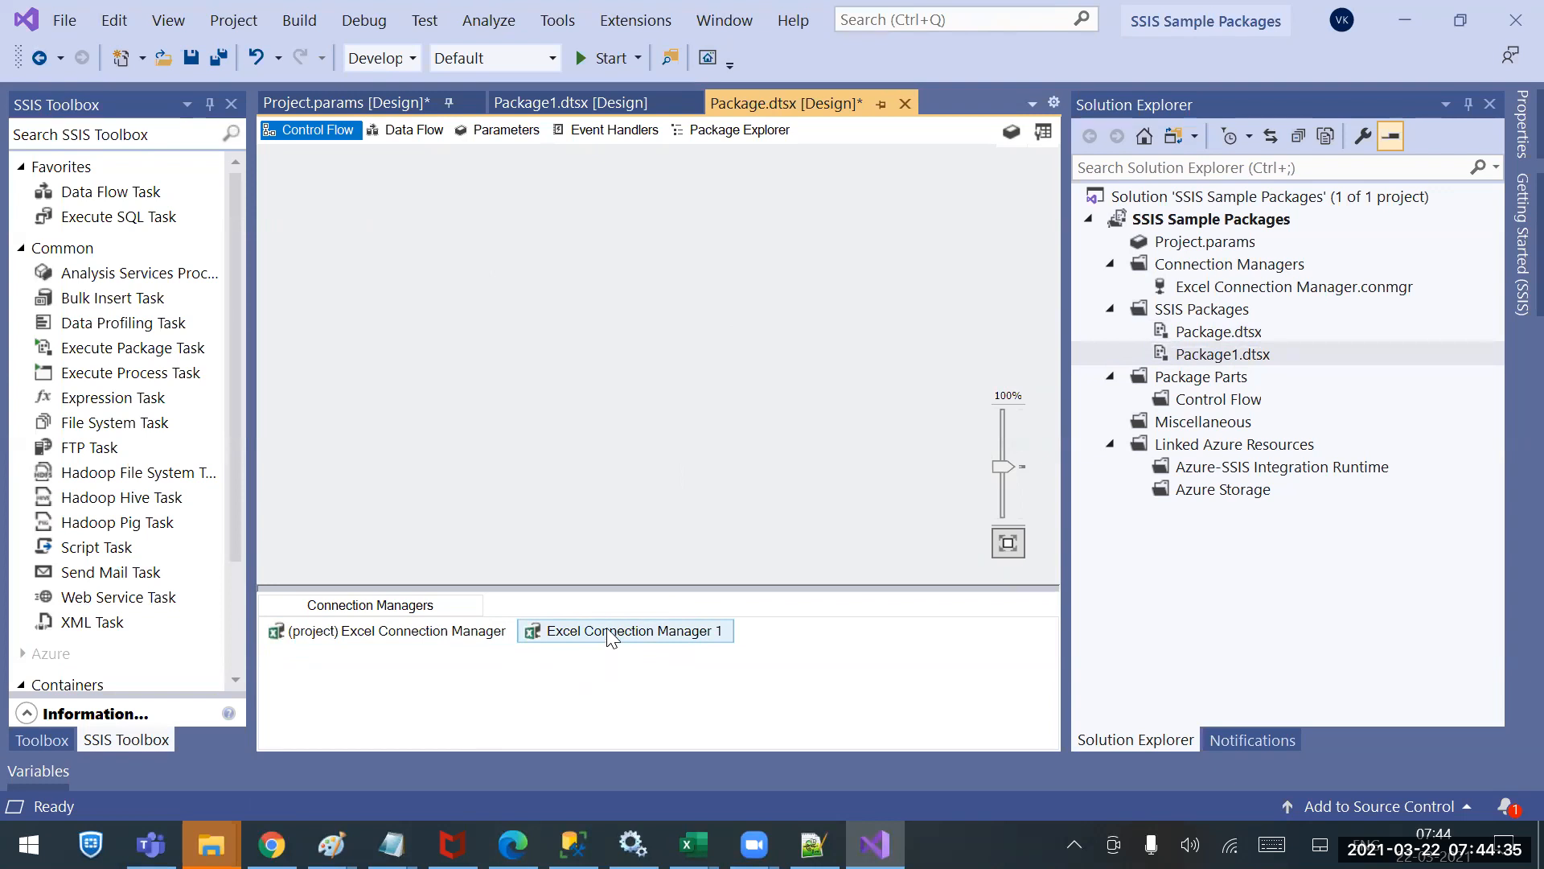
click(571, 390)
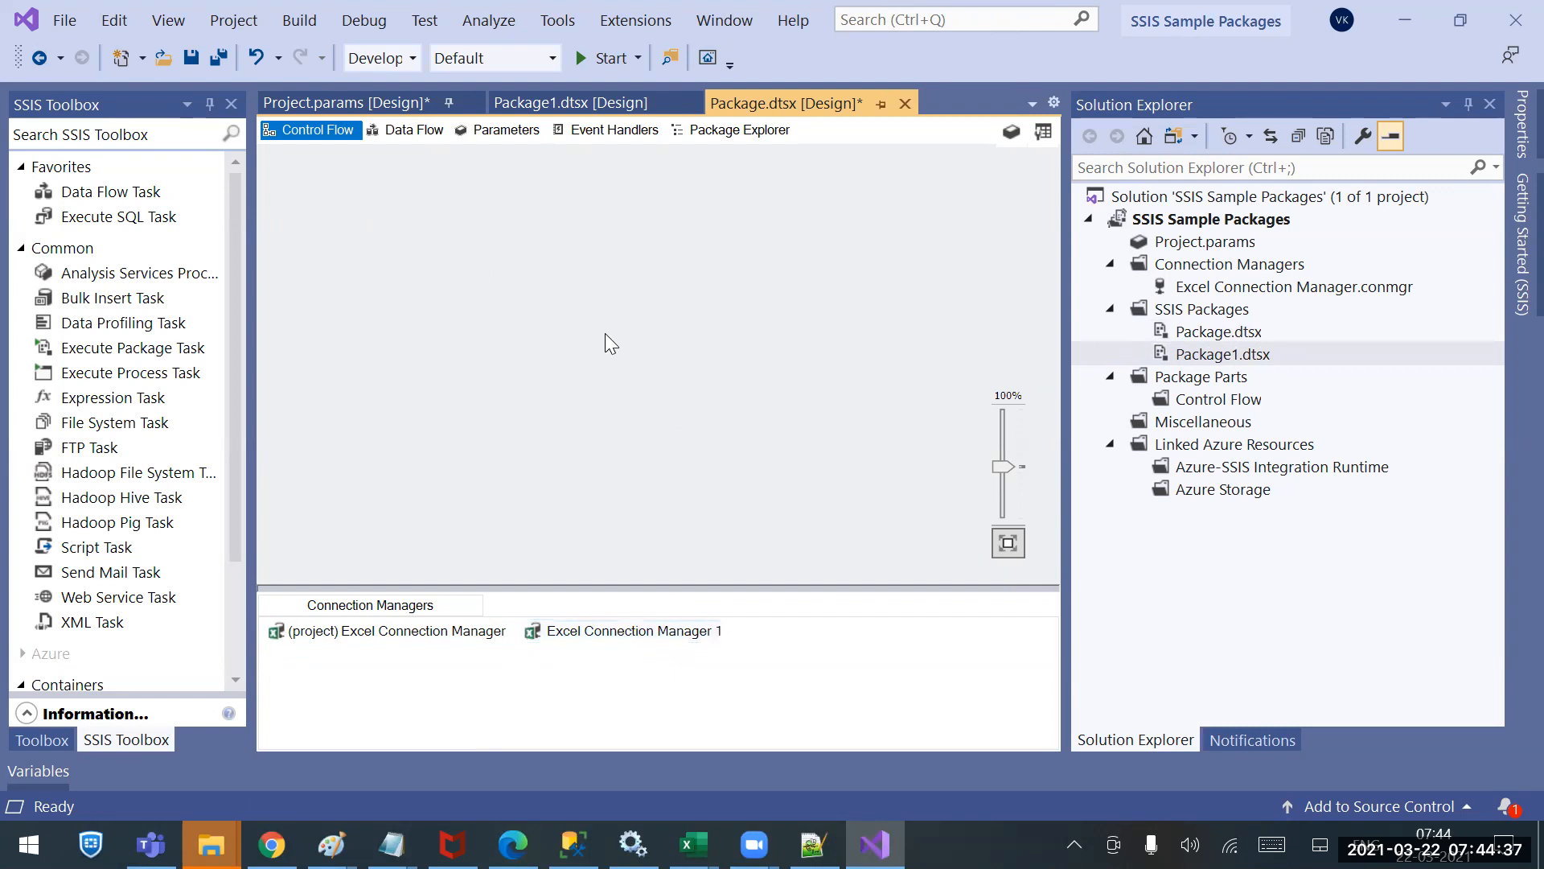
Review the project-level Excel connection manager in Package1.dtsx and the connection types offered for adding a package-level one.
click(574, 95)
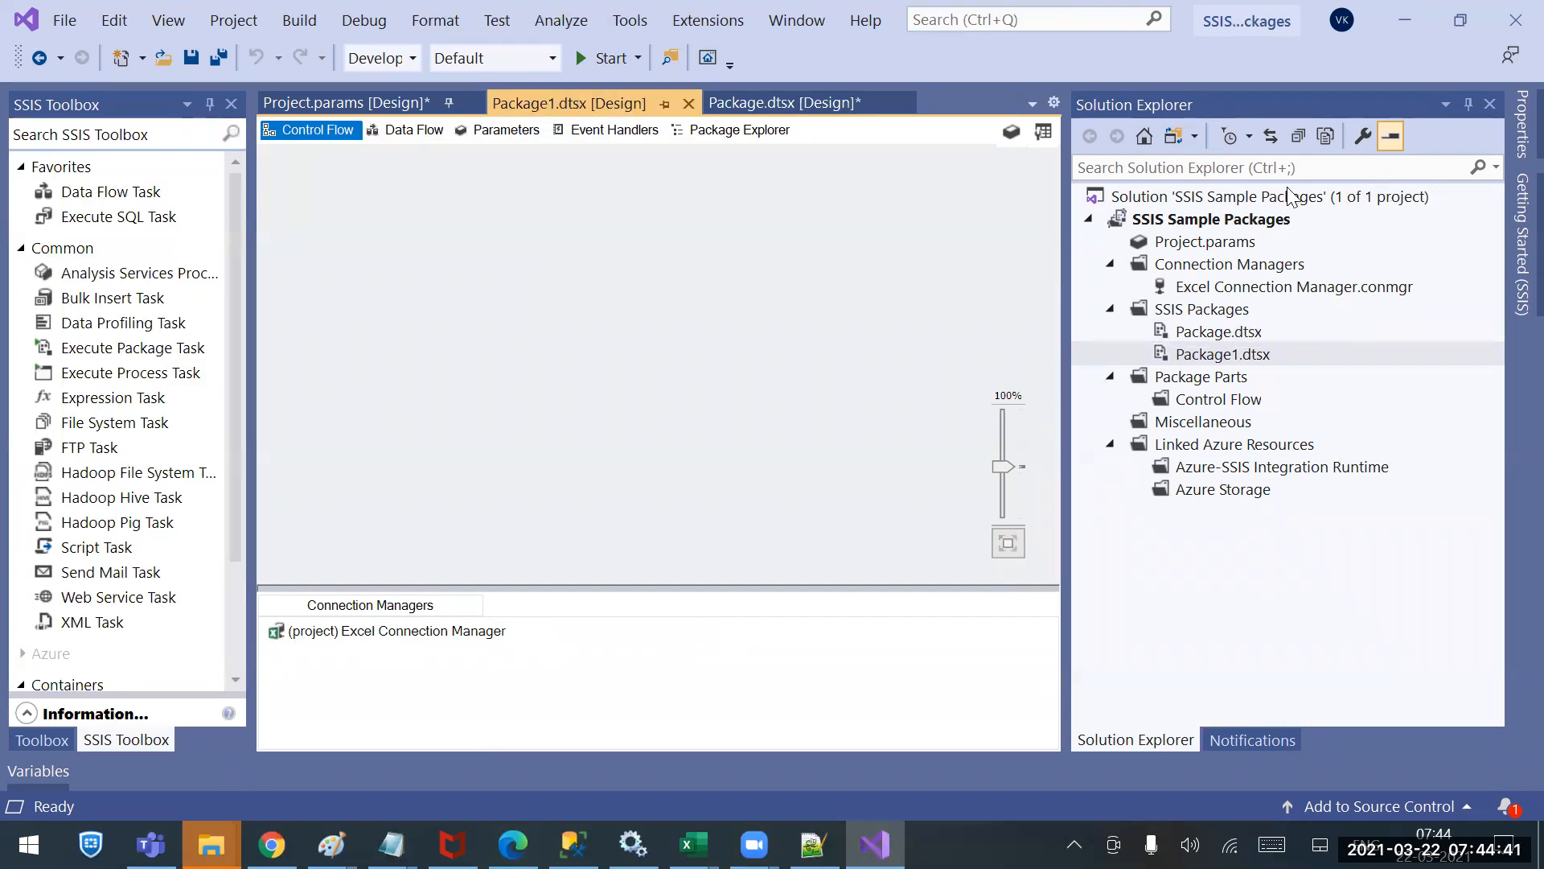
click(1243, 288)
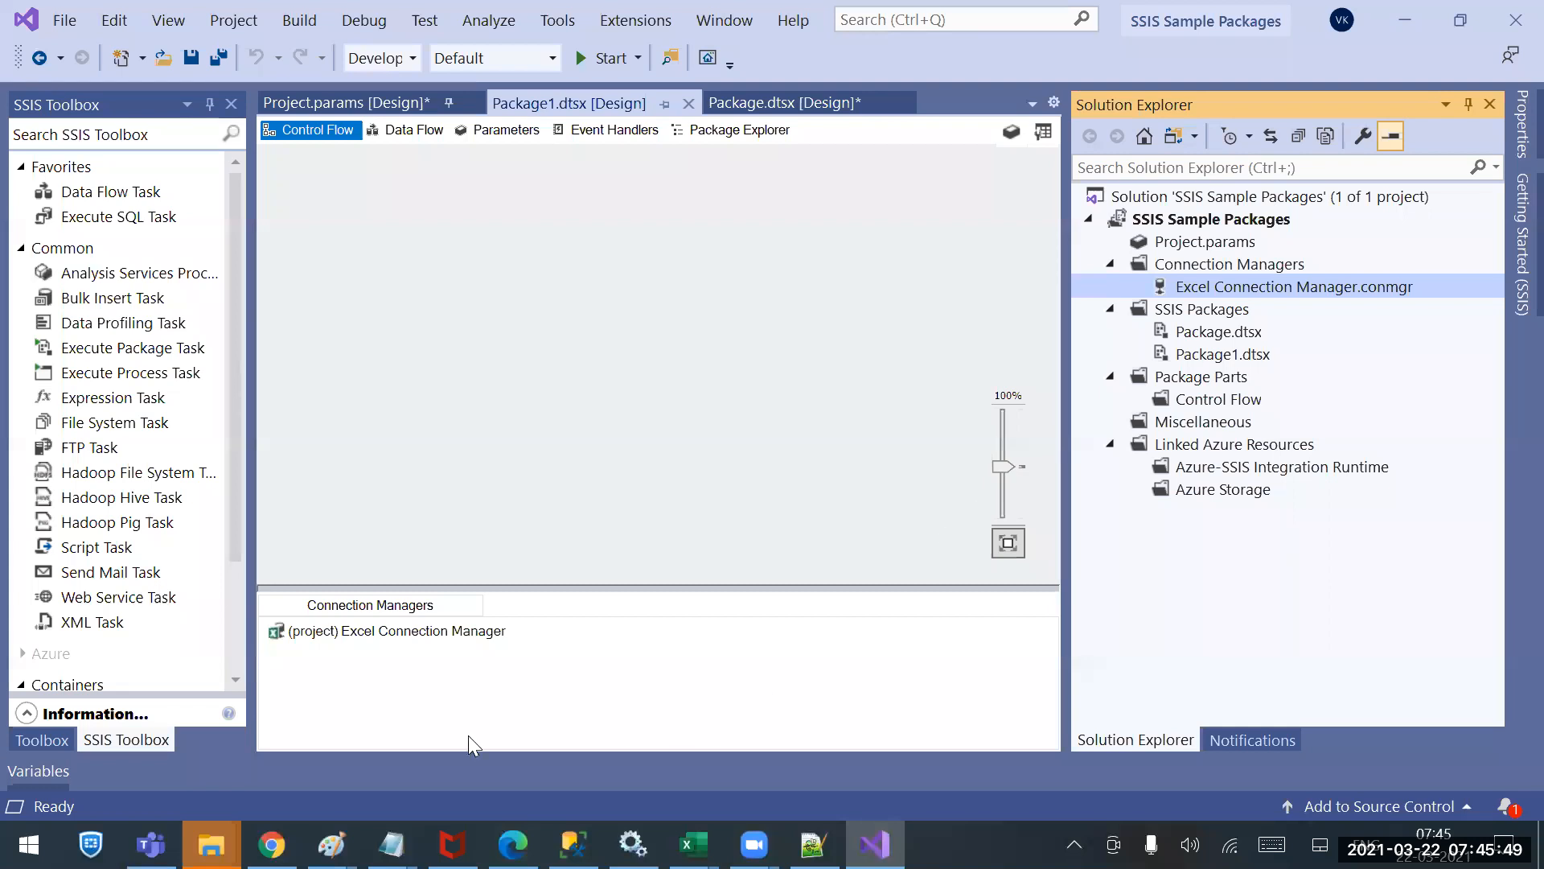
click(595, 645)
right_click(596, 645)
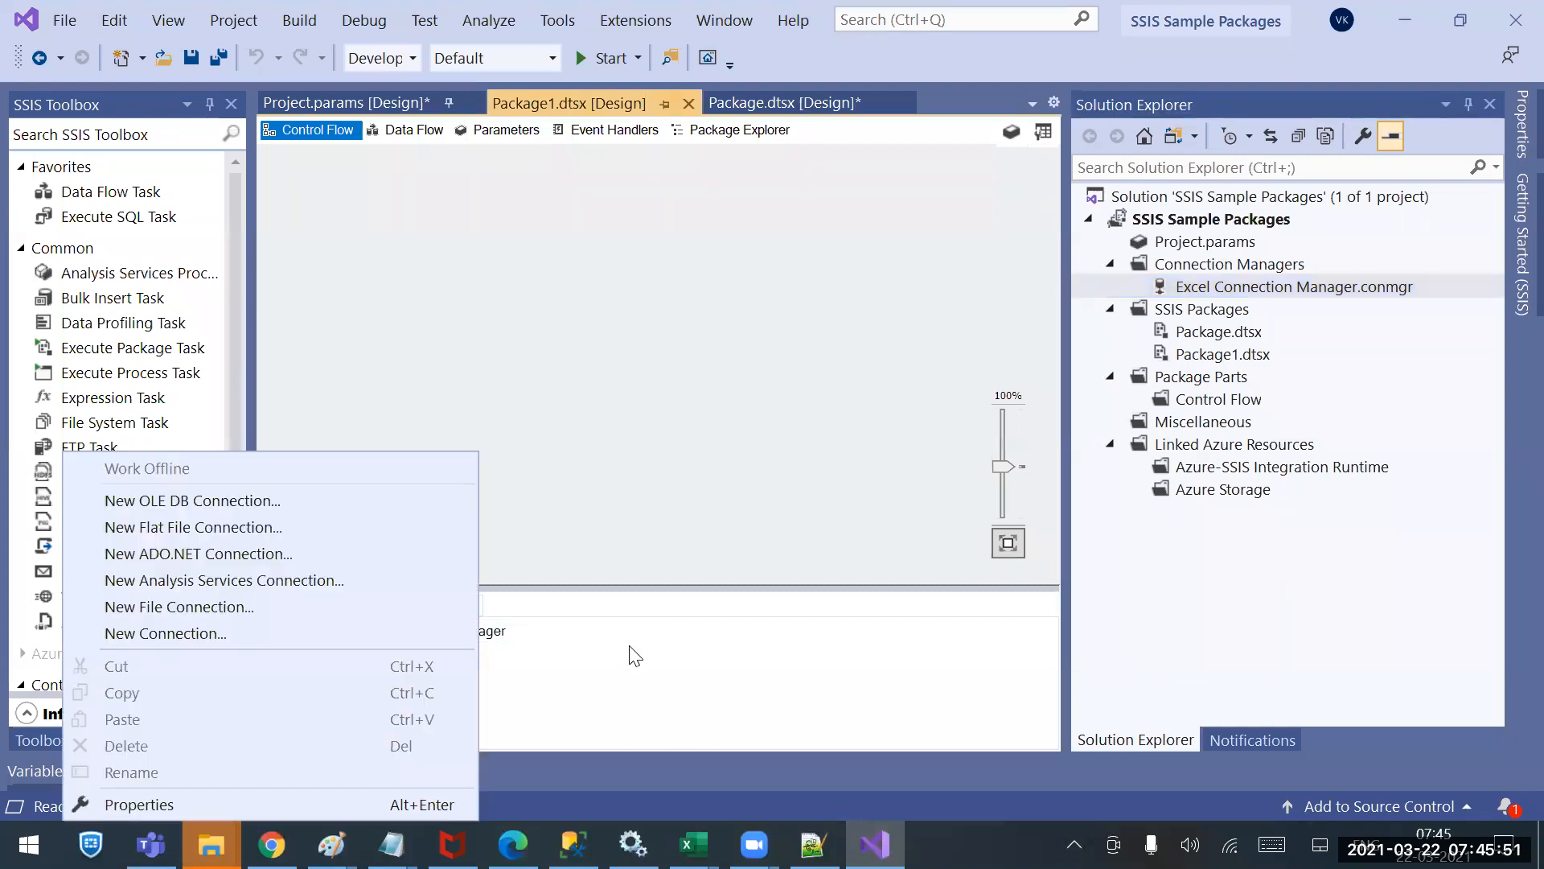
click(668, 643)
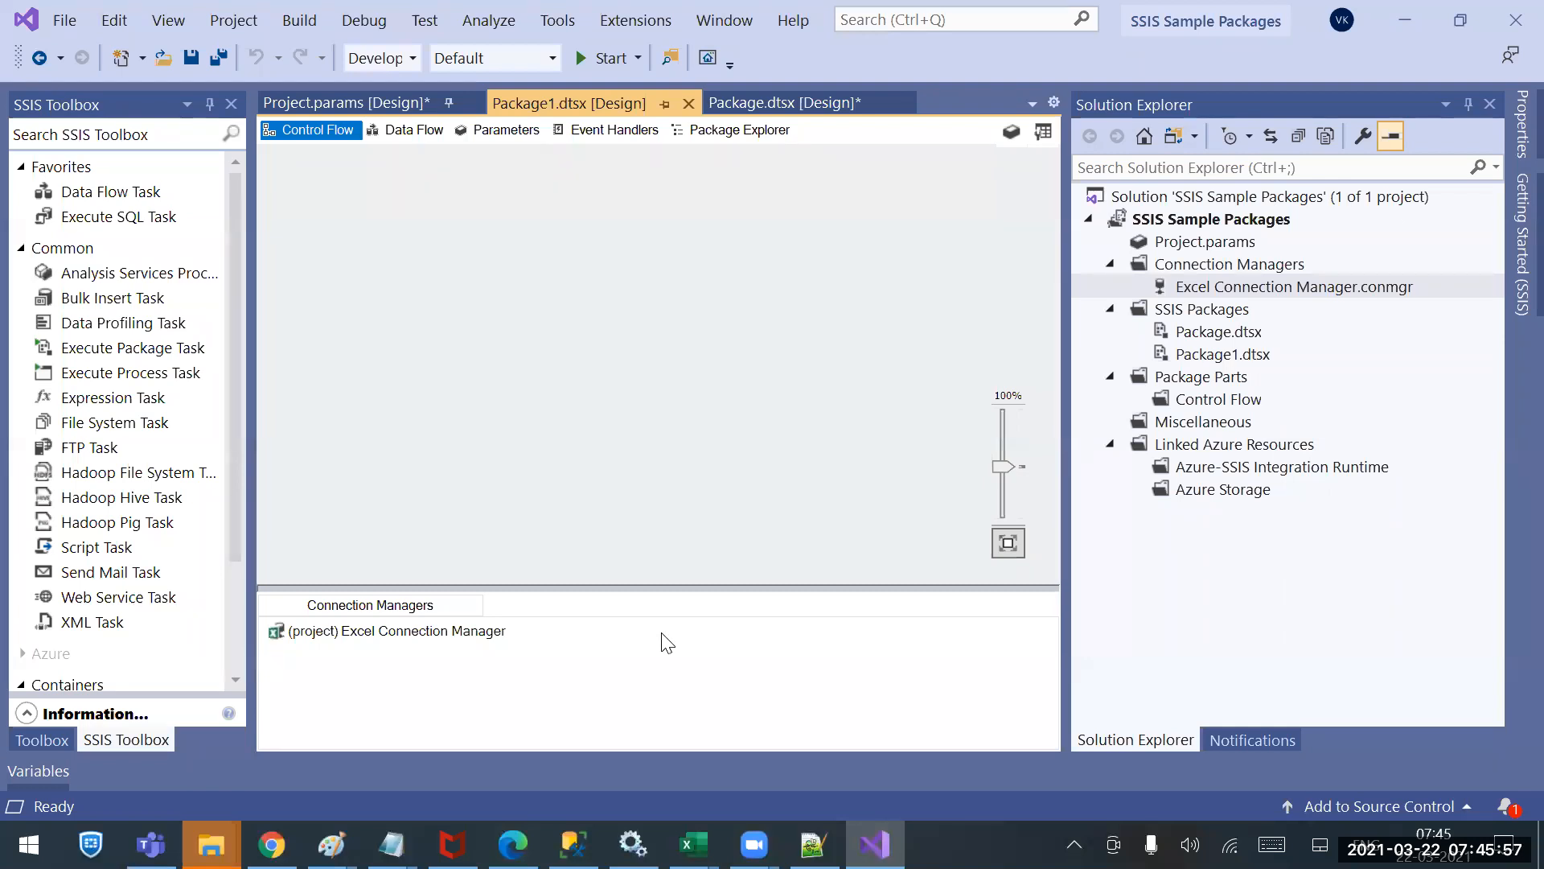
click(1198, 312)
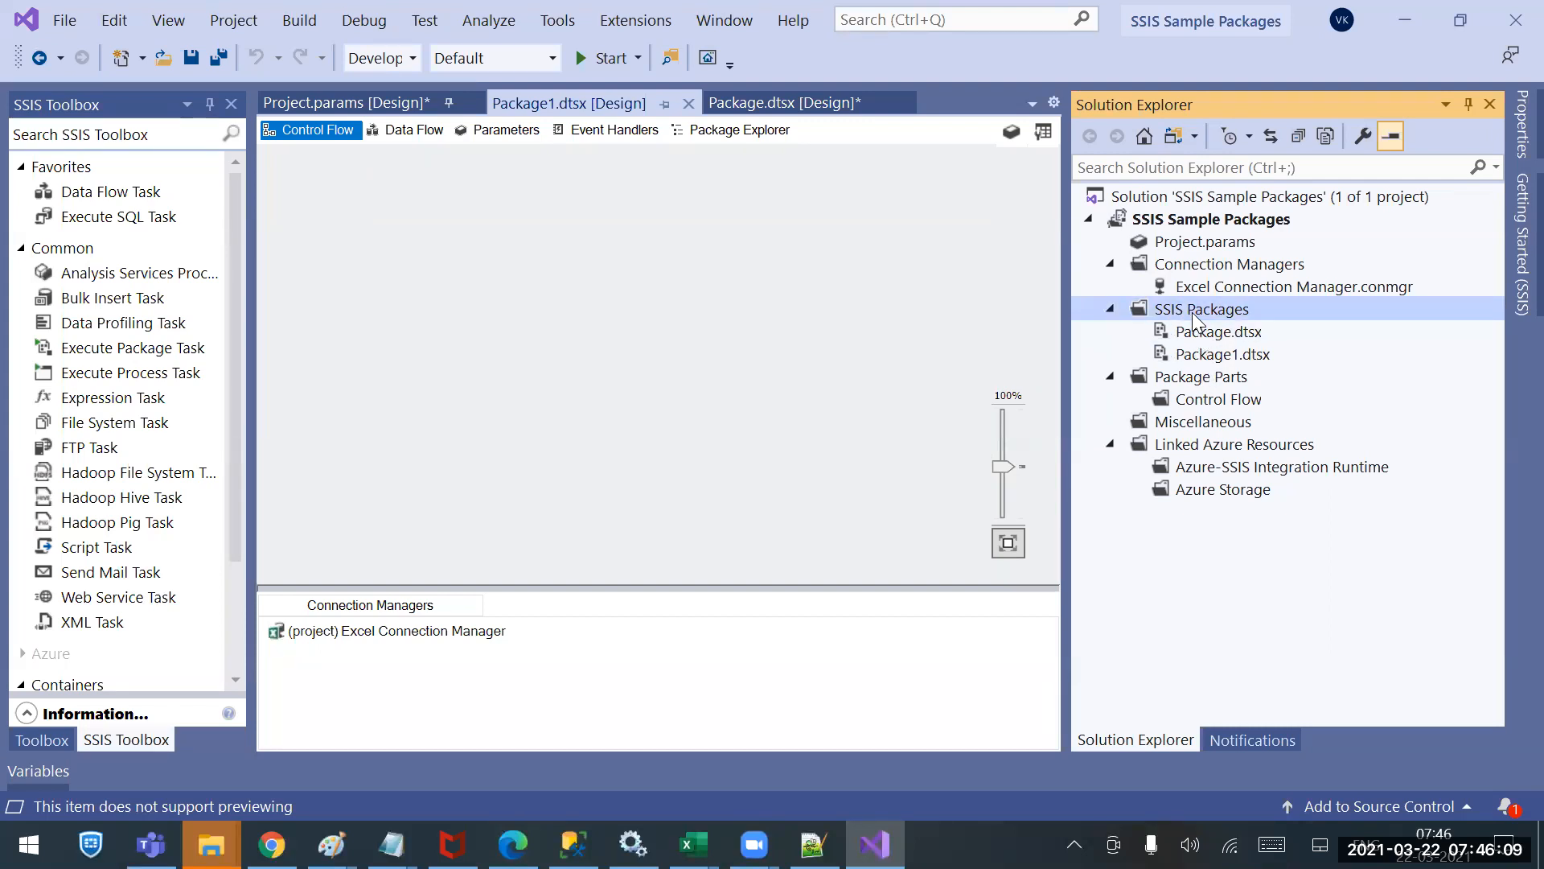
click(1196, 336)
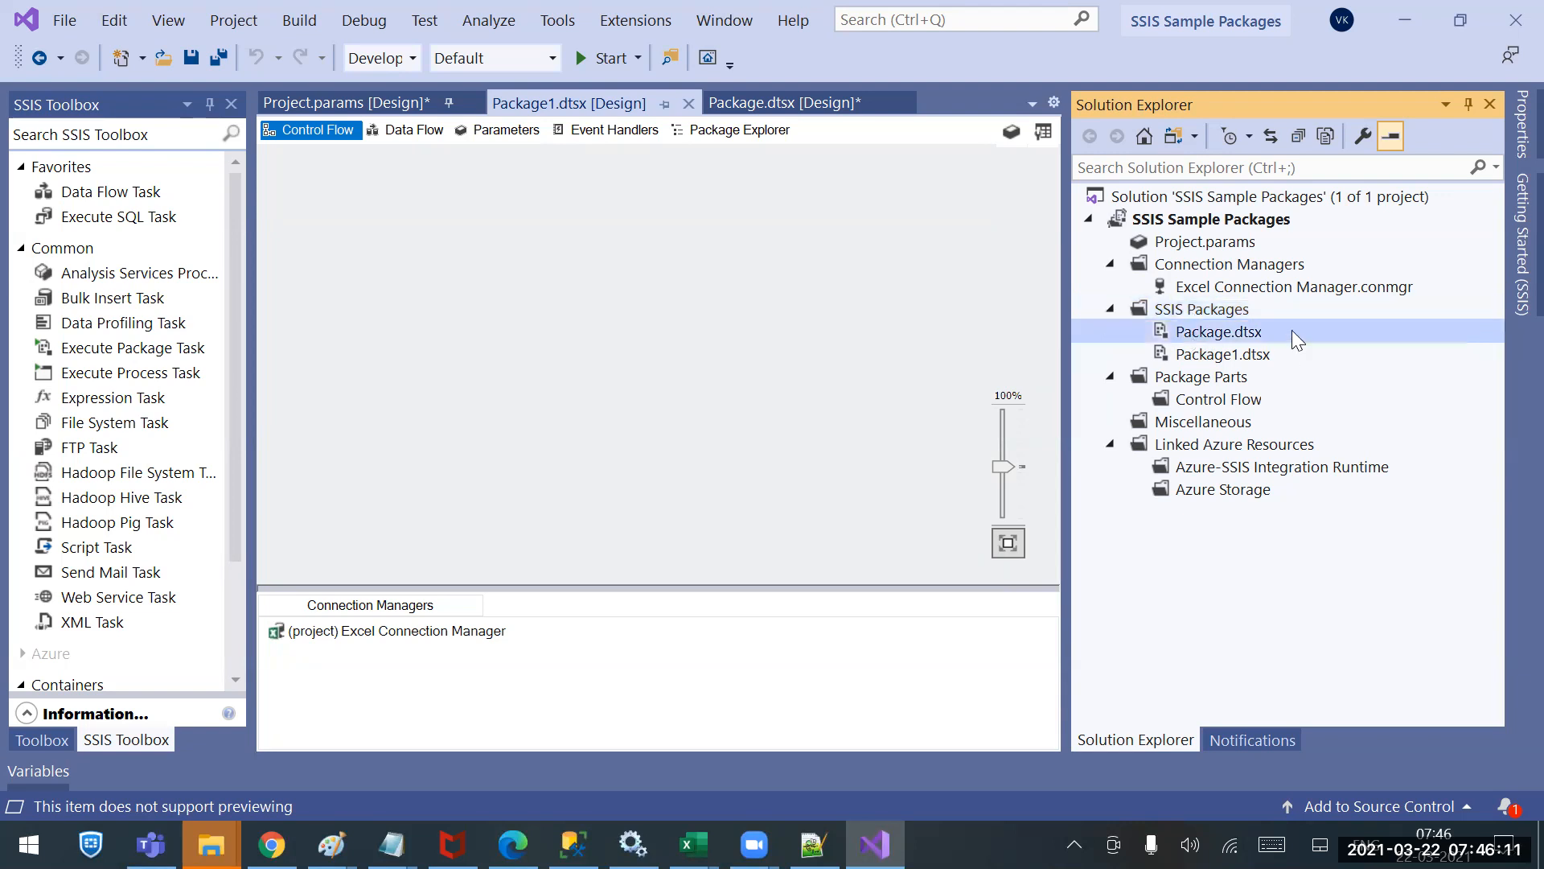
Switch to Notepad++ and add the note "Dtsx---Data transmission services executables" below the existing SSIS notes.
click(813, 844)
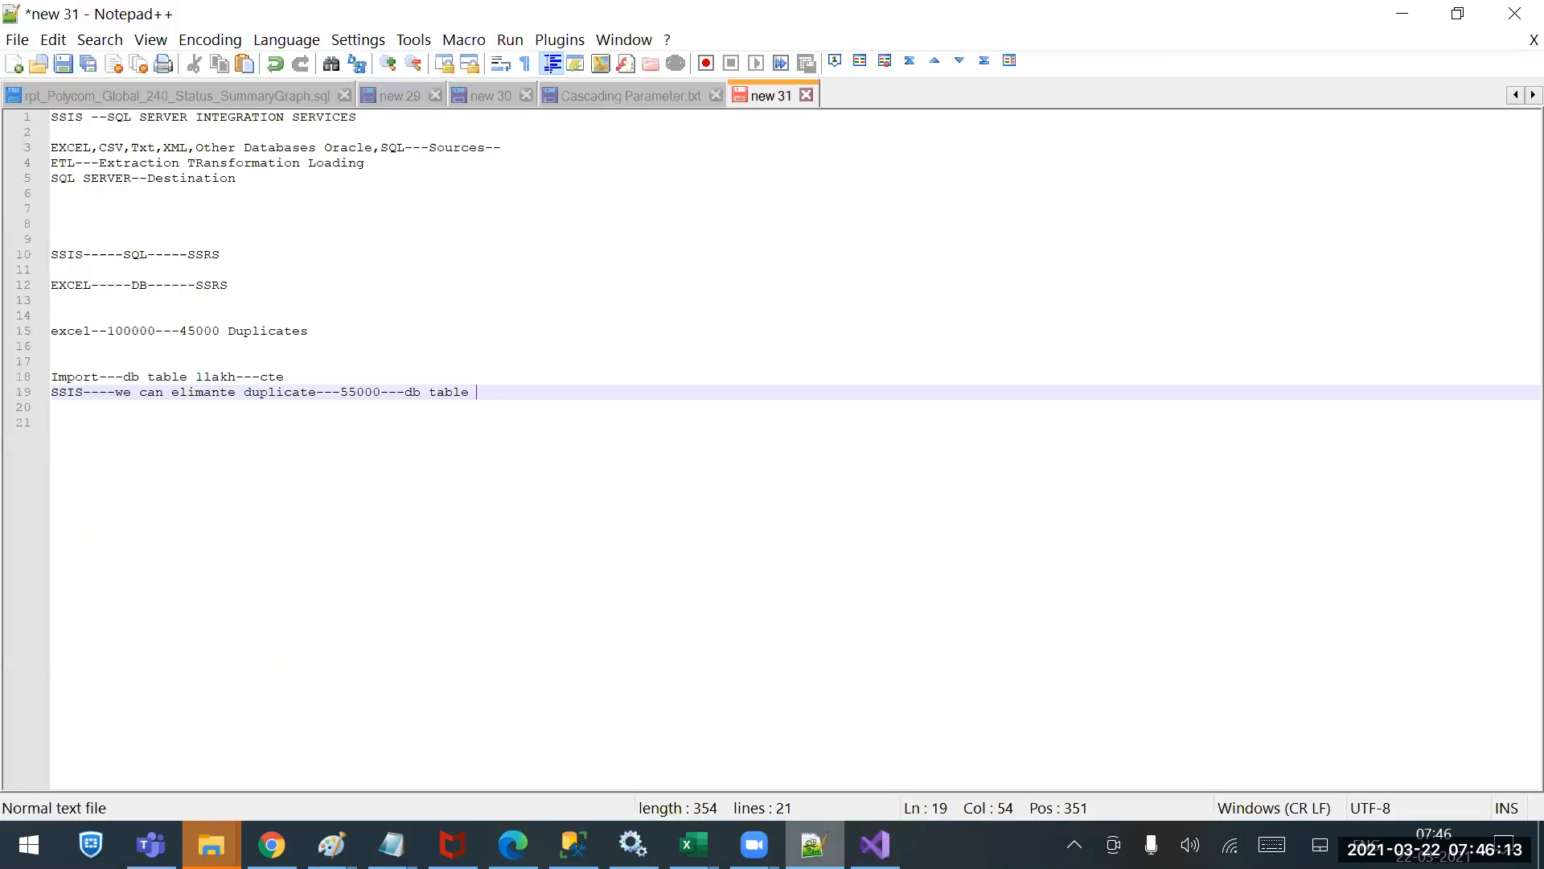
click(659, 527)
text(Dtscx)
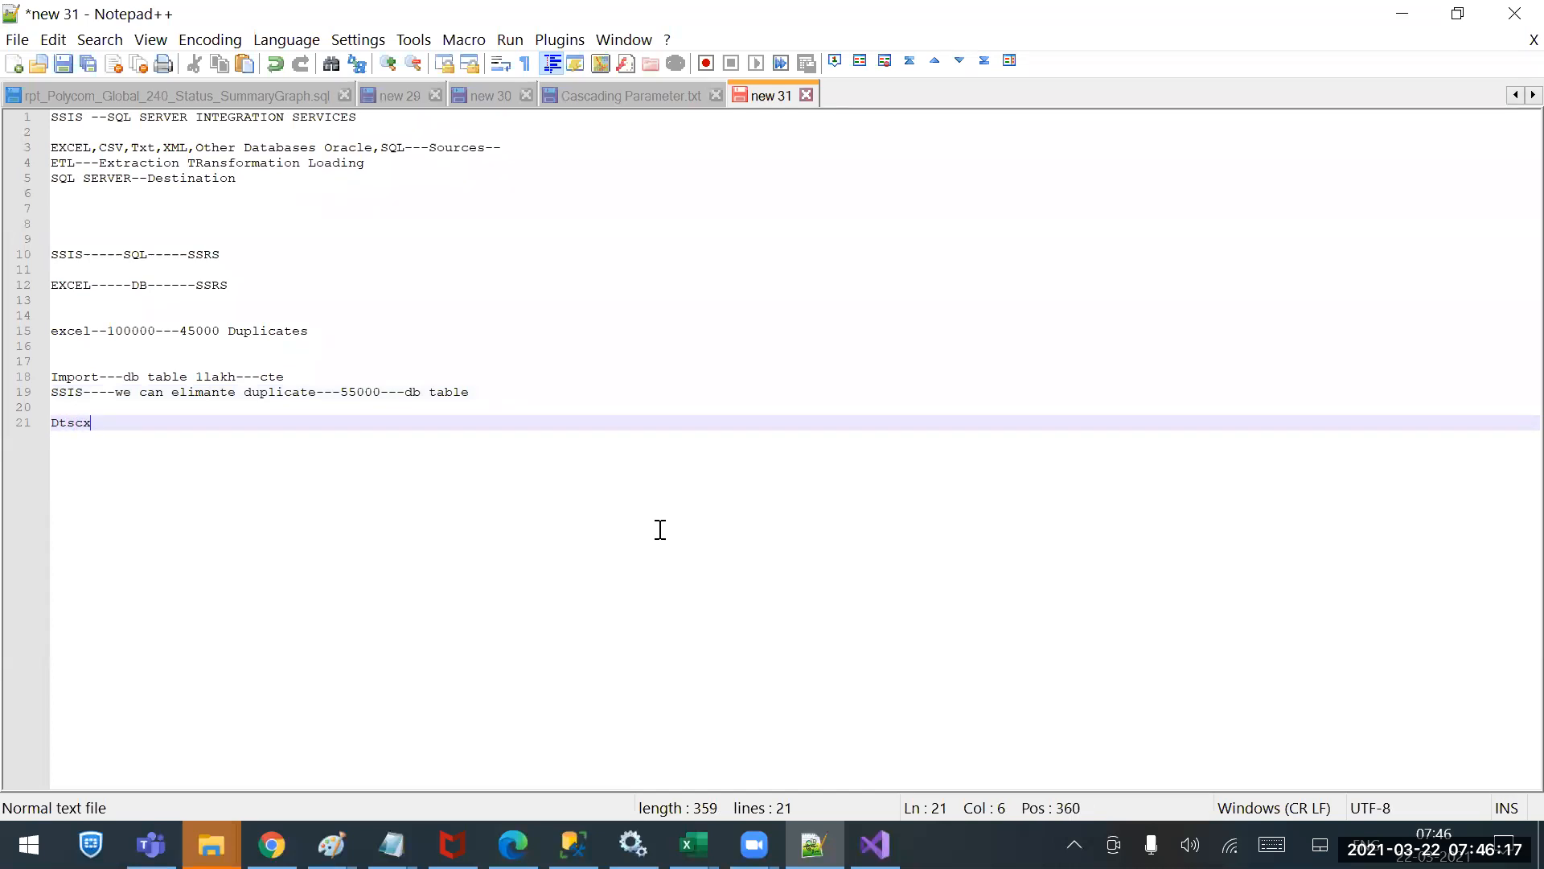
key(BackSpace)
key(BackSpace)
text(x---)
text(D)
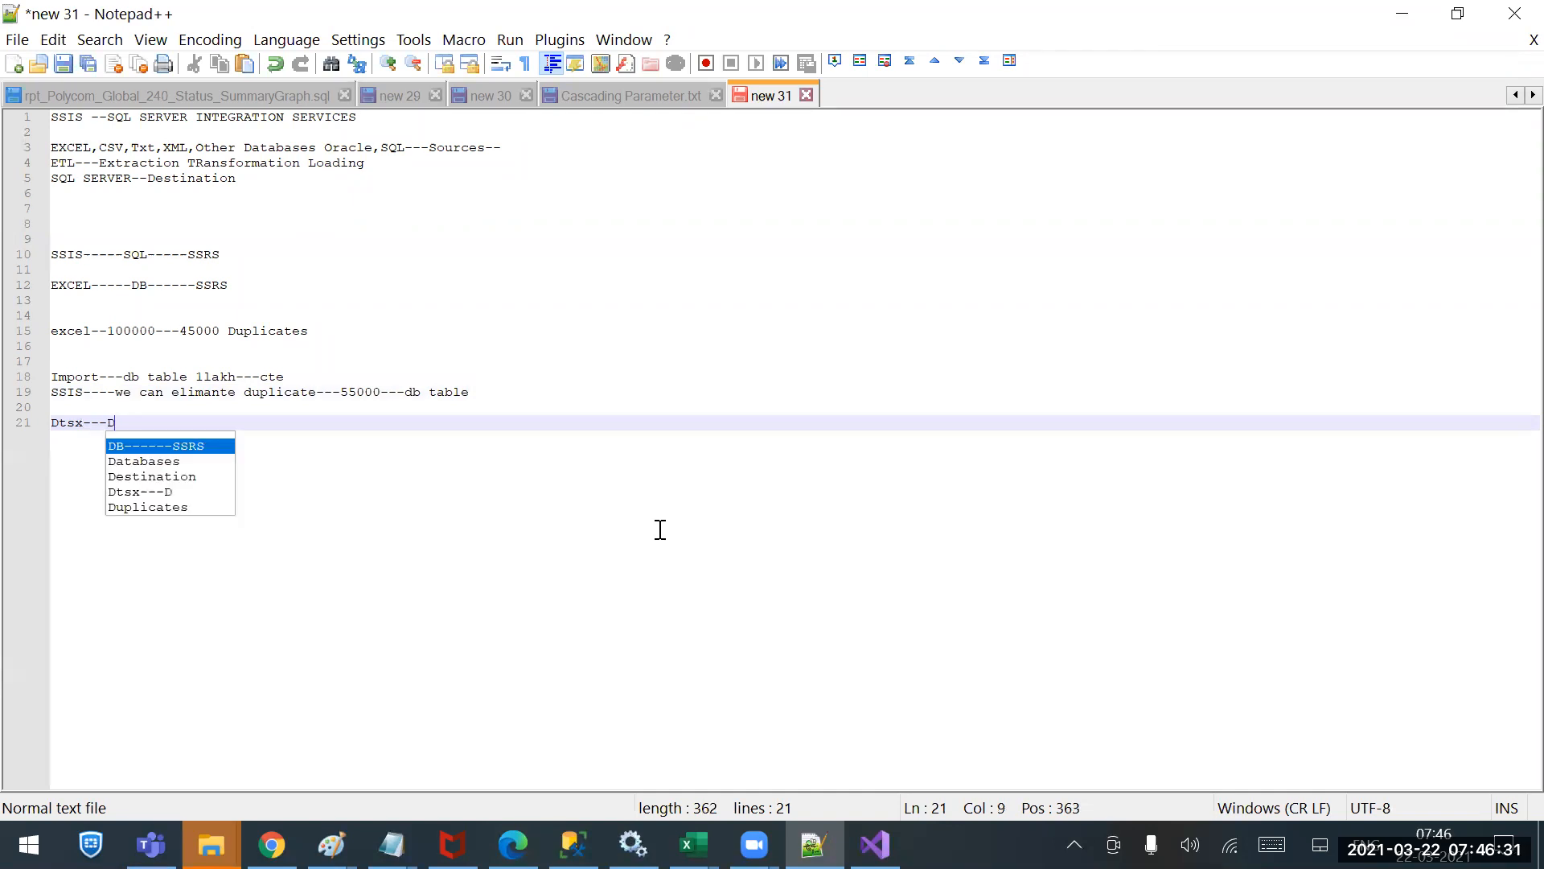
text(ata tra)
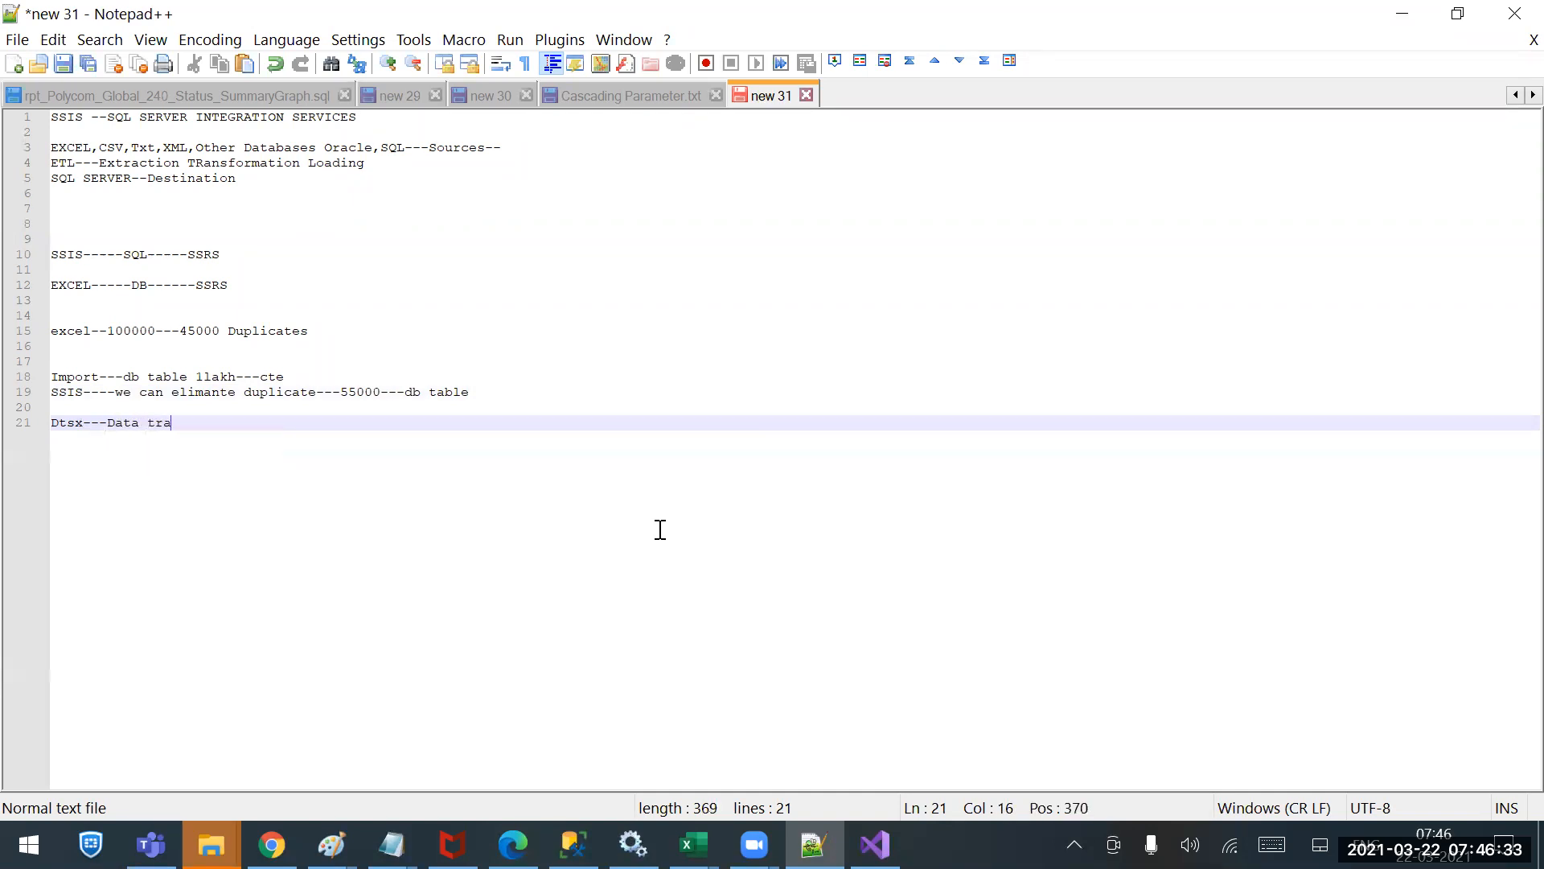
text(nsmission servcie)
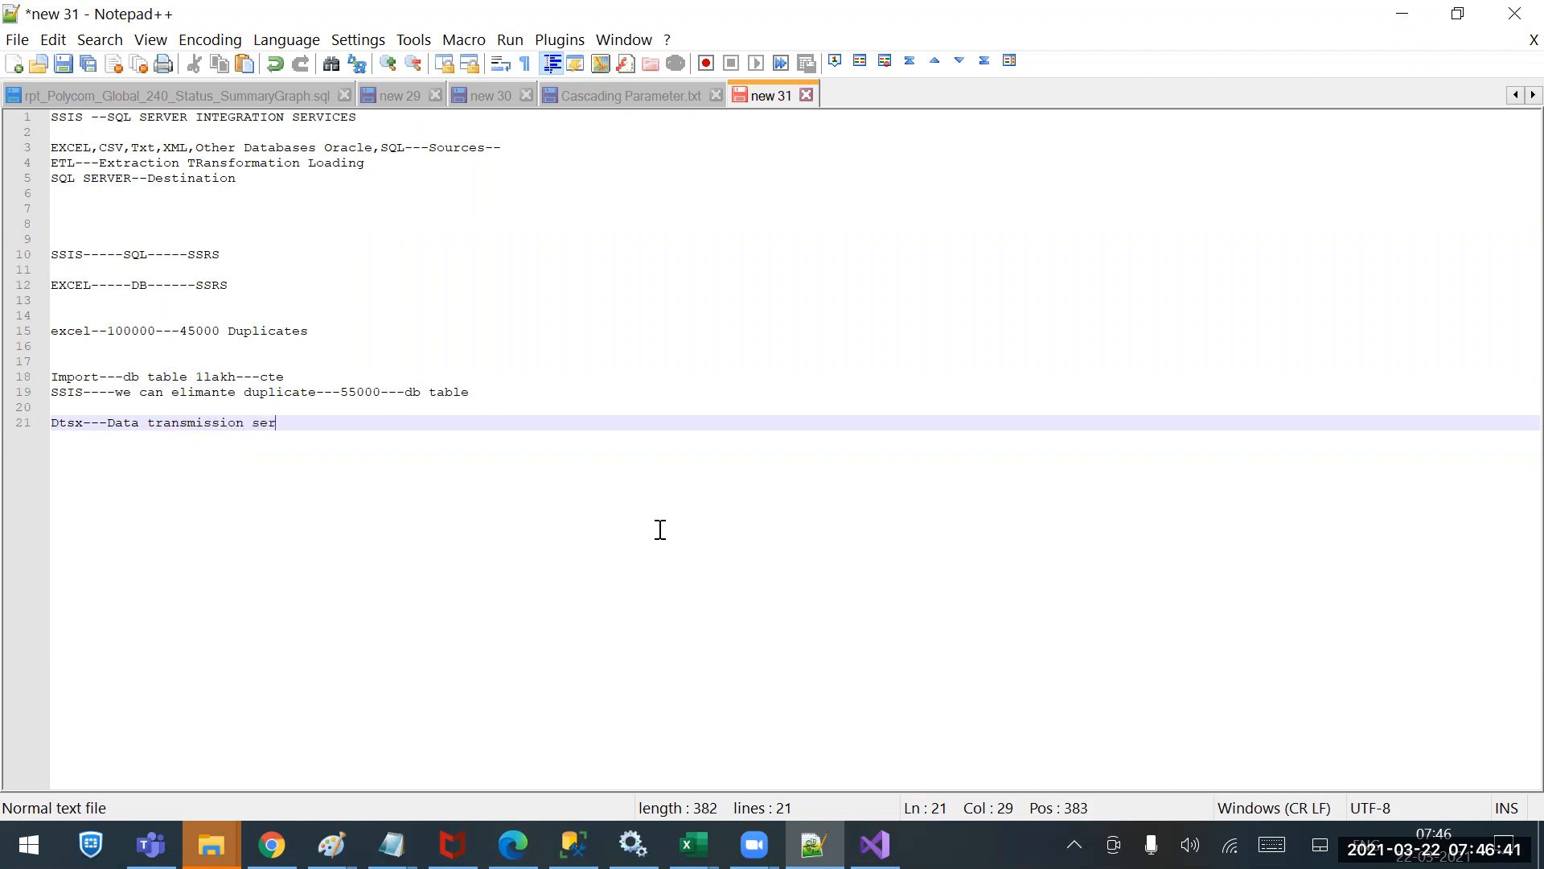
key(BackSpace)
key(BackSpace)
key(BackSpace)
text(ices e)
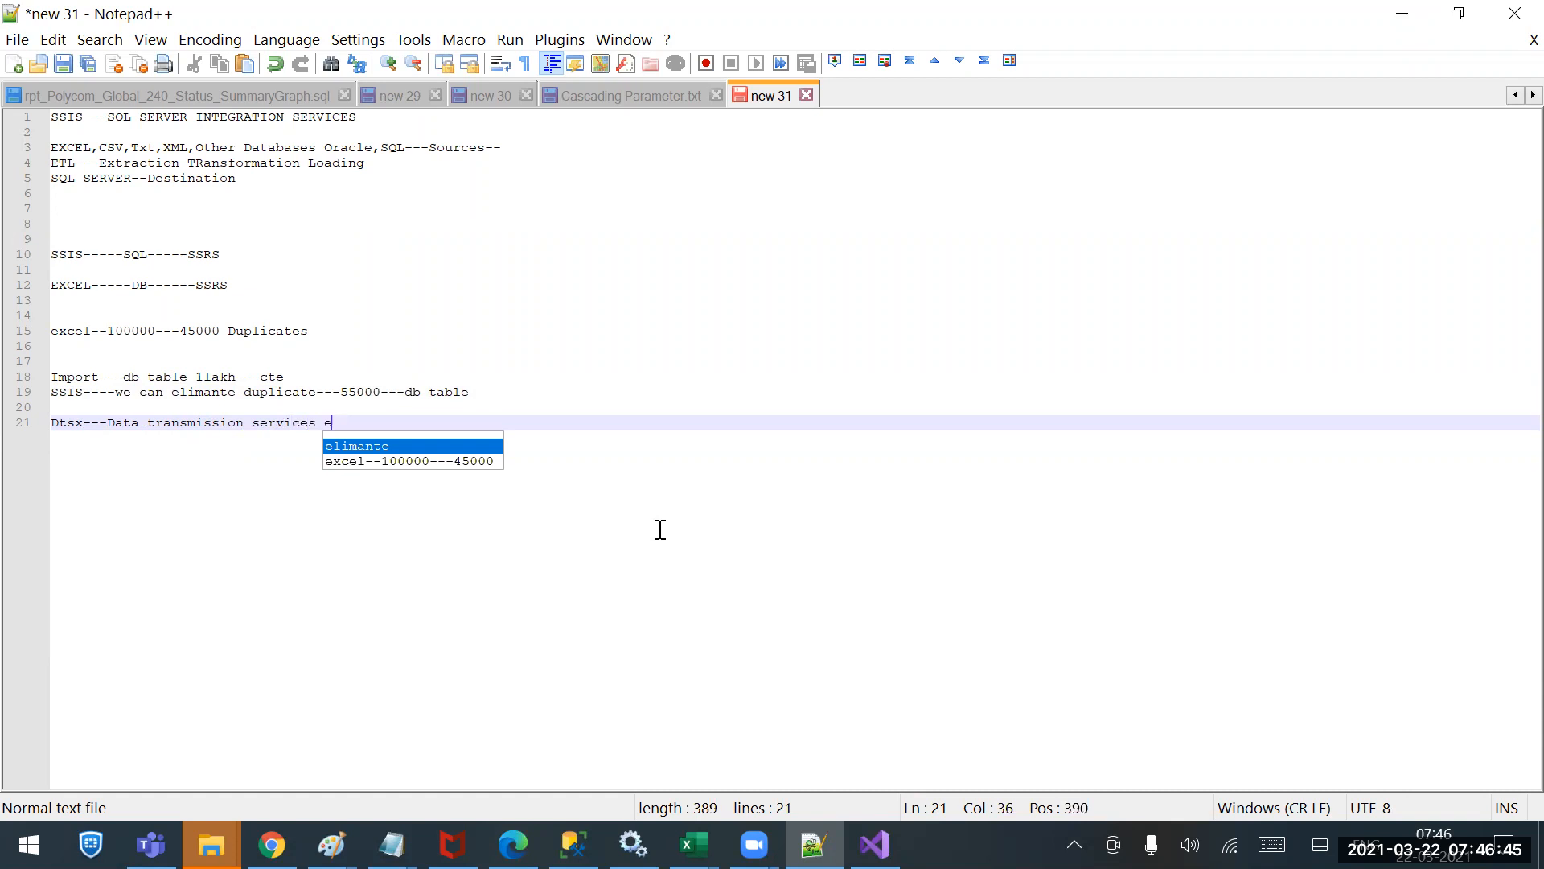
text(xecutables)
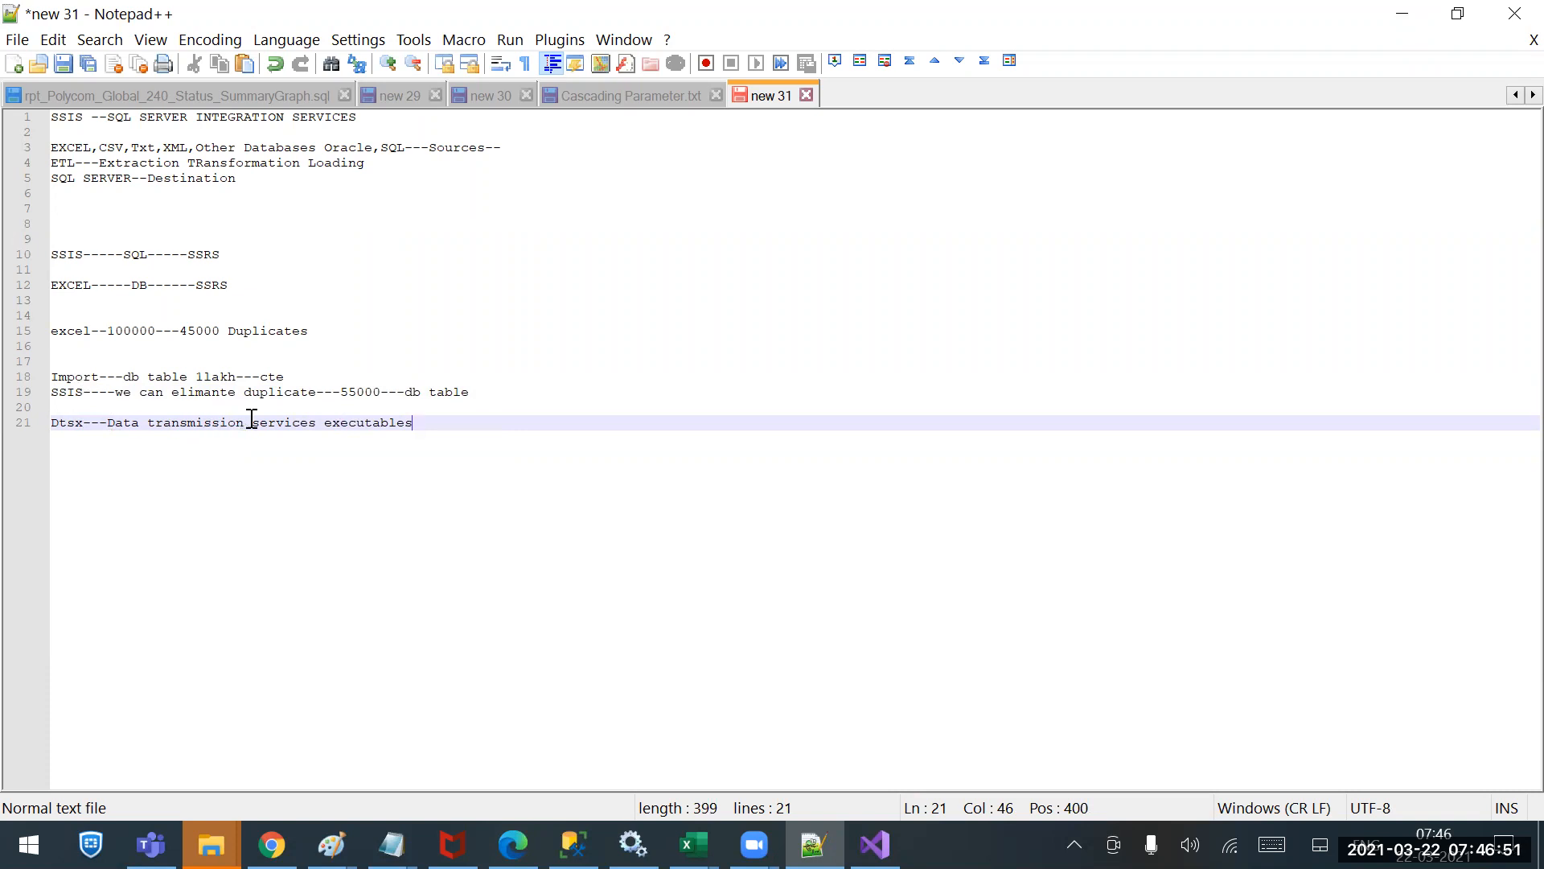
Highlight the term Dtsx and its expanded meaning in the last line of the notes.
drag(427, 417, 121, 423)
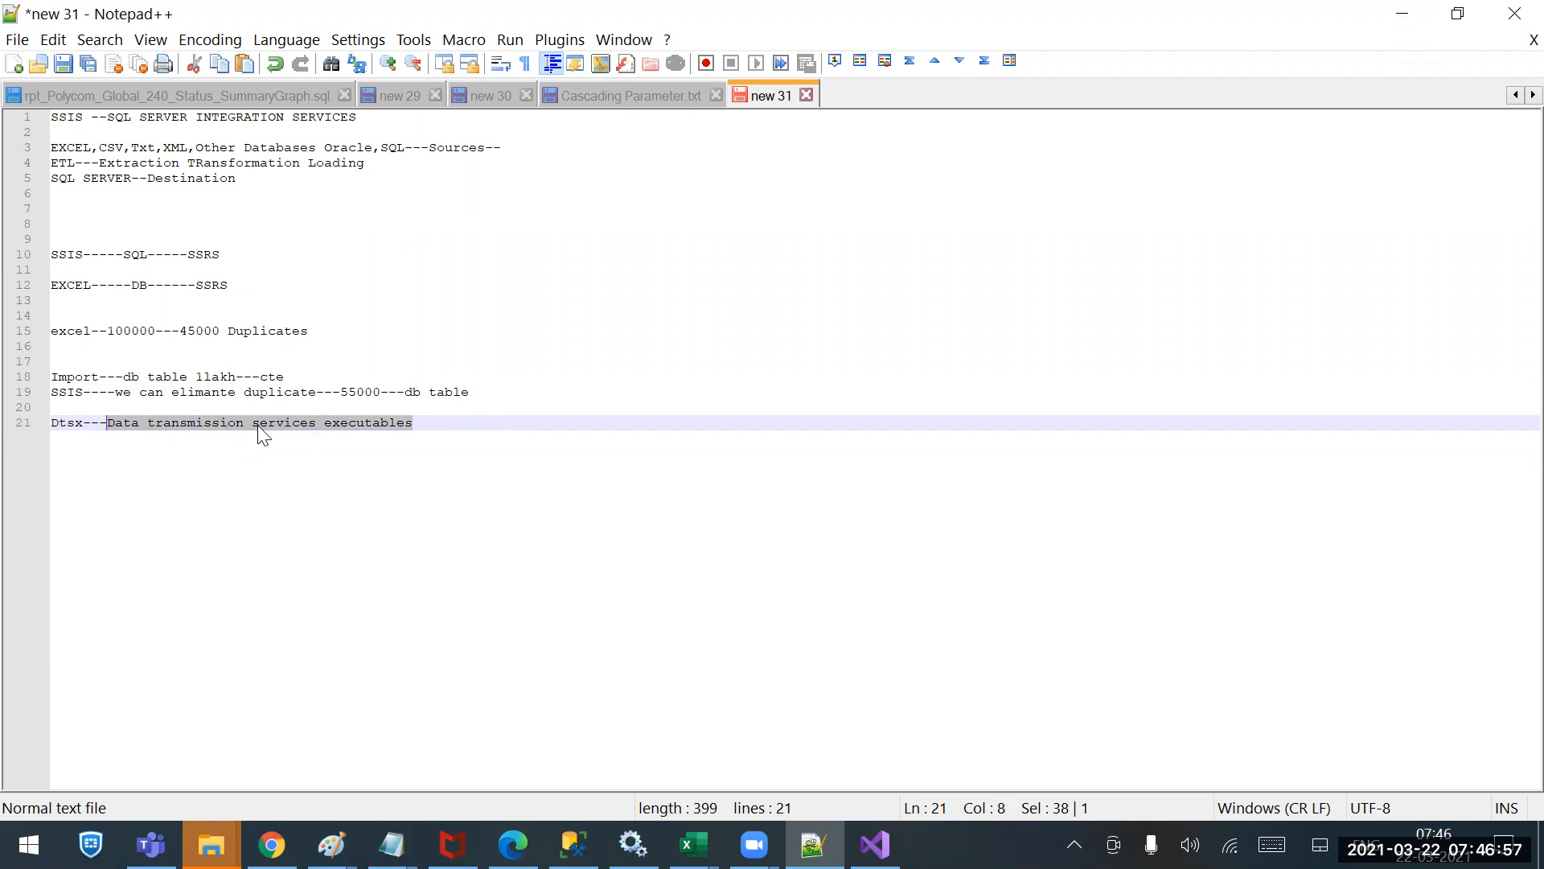
drag(332, 423, 445, 422)
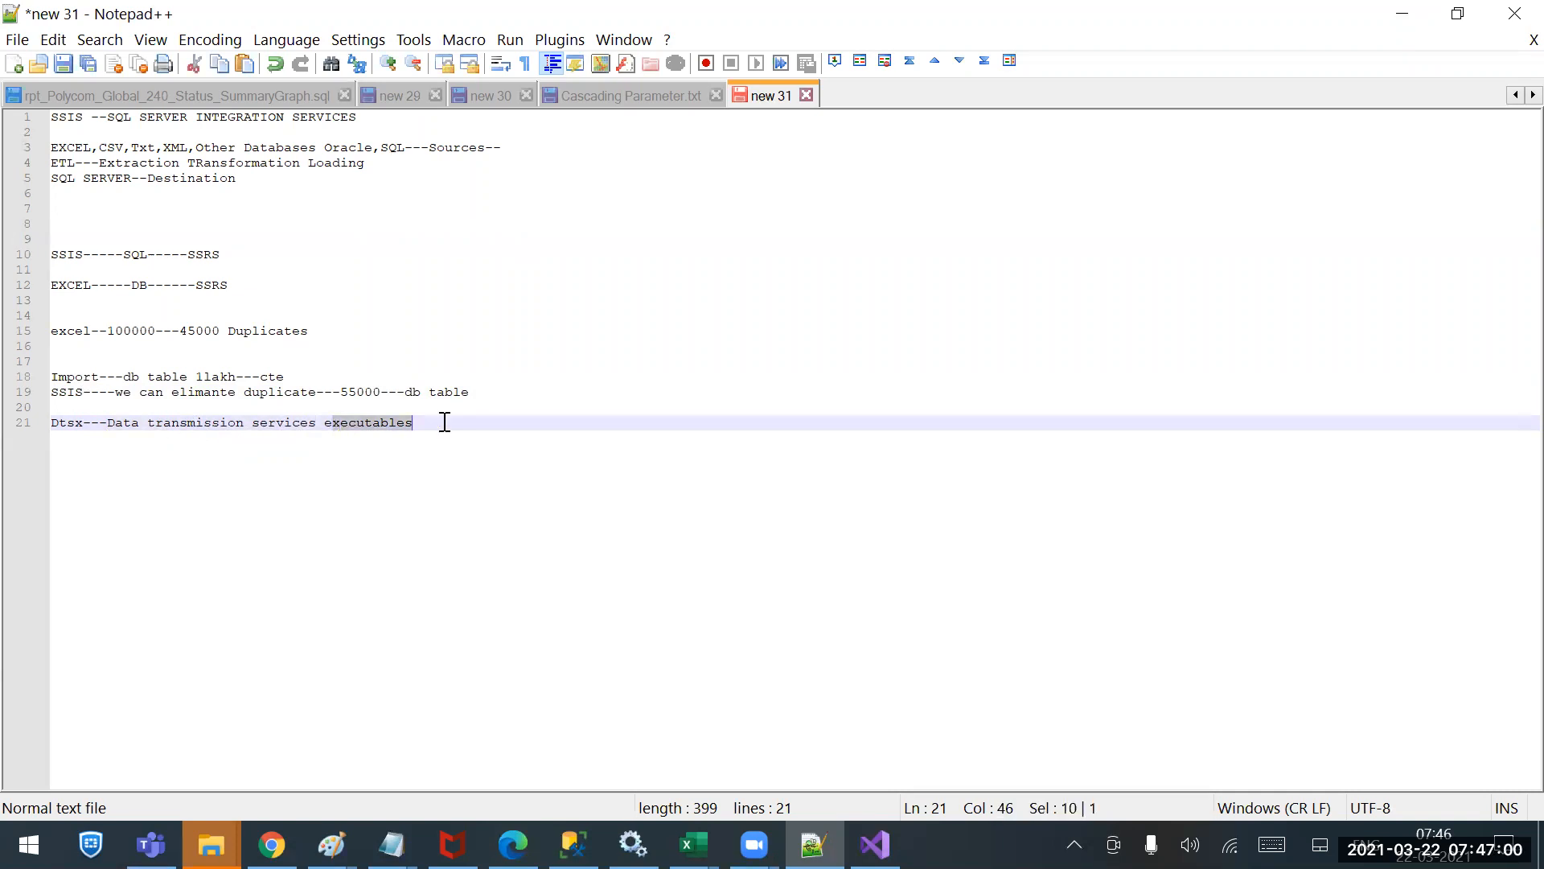
click(336, 421)
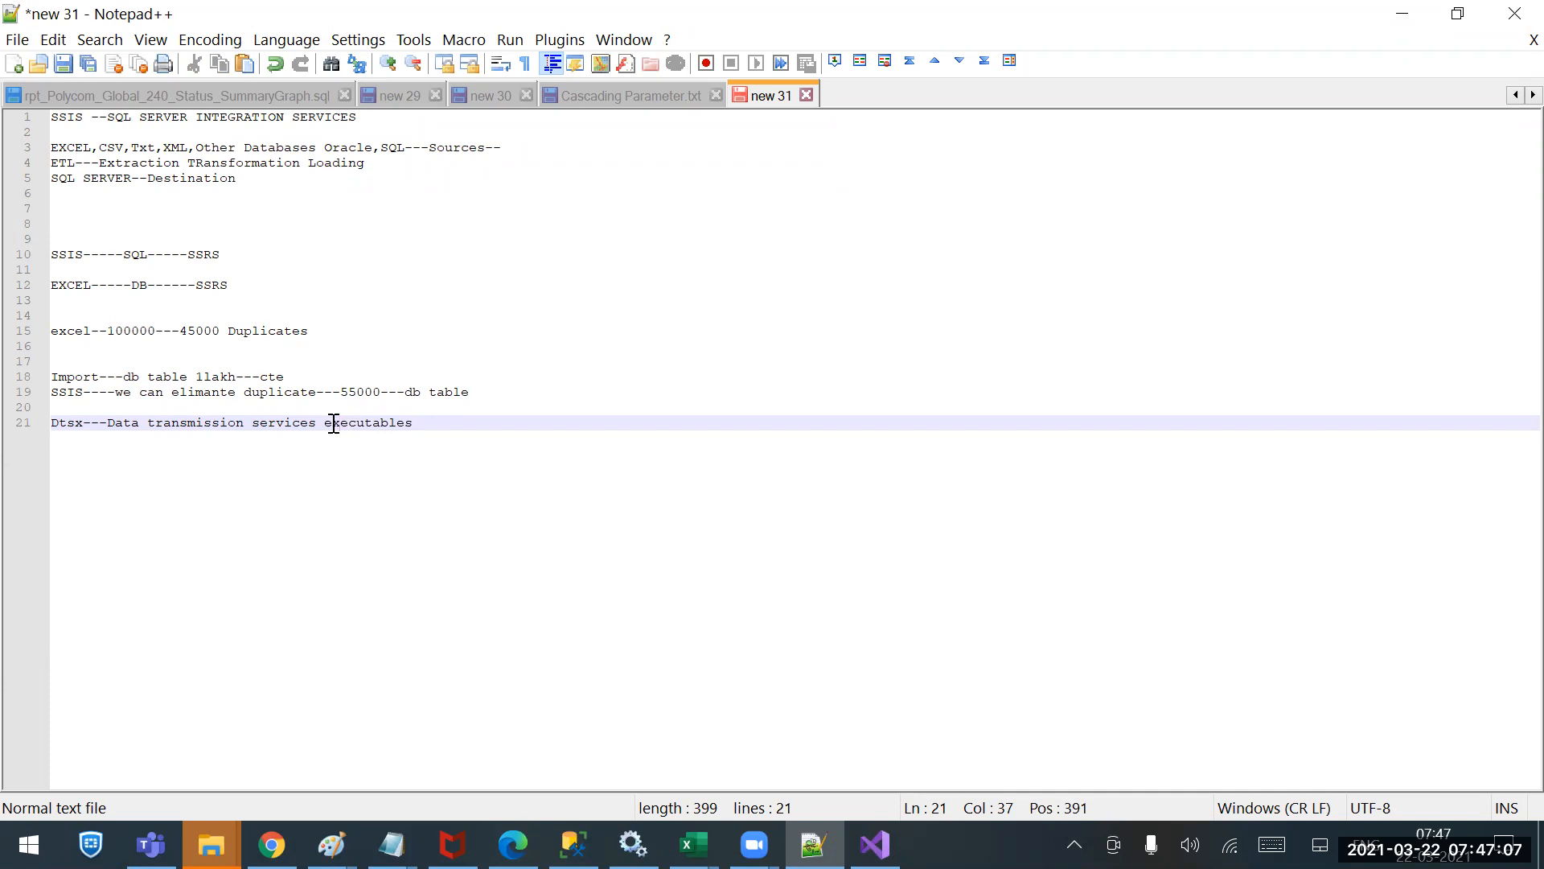
click(82, 425)
key(shift+End)
key(shift+Home)
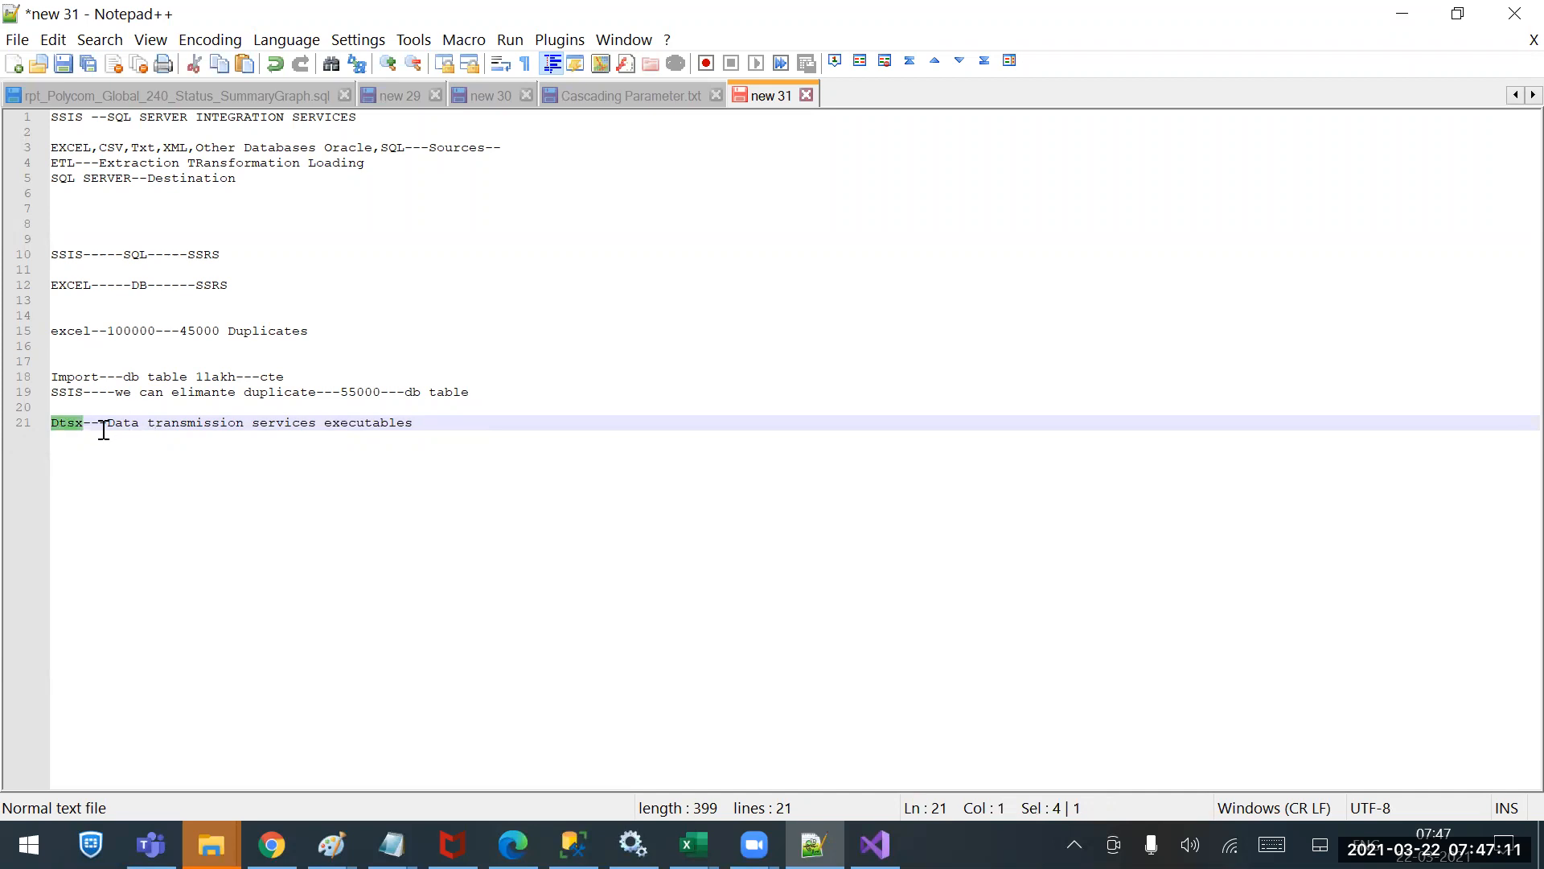
drag(105, 426, 433, 421)
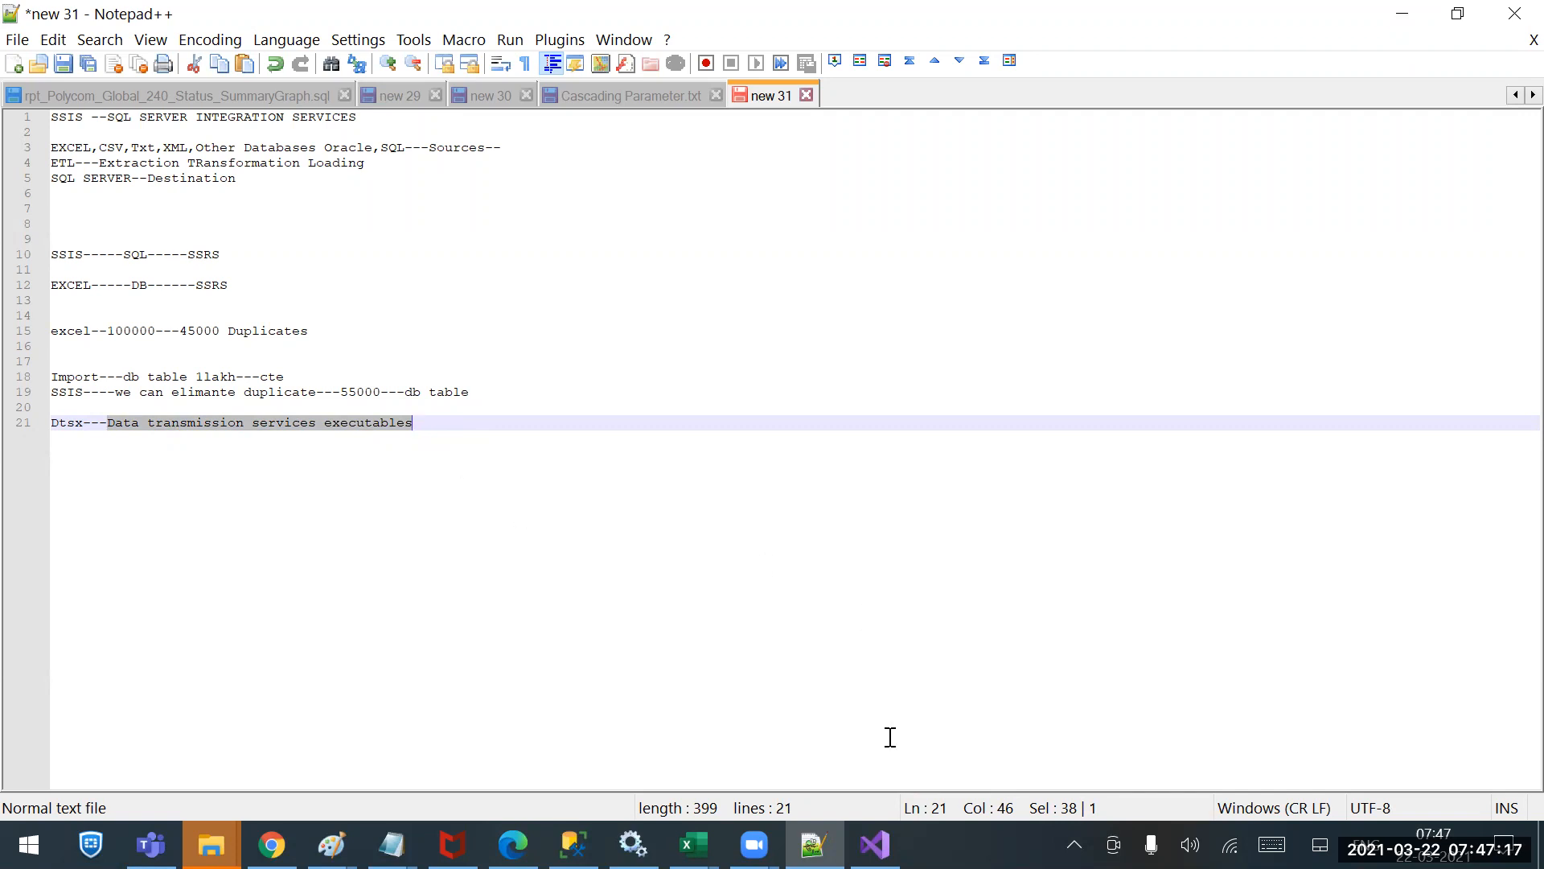
Switch back to Visual Studio and open the XML code of Package.dtsx.
click(875, 844)
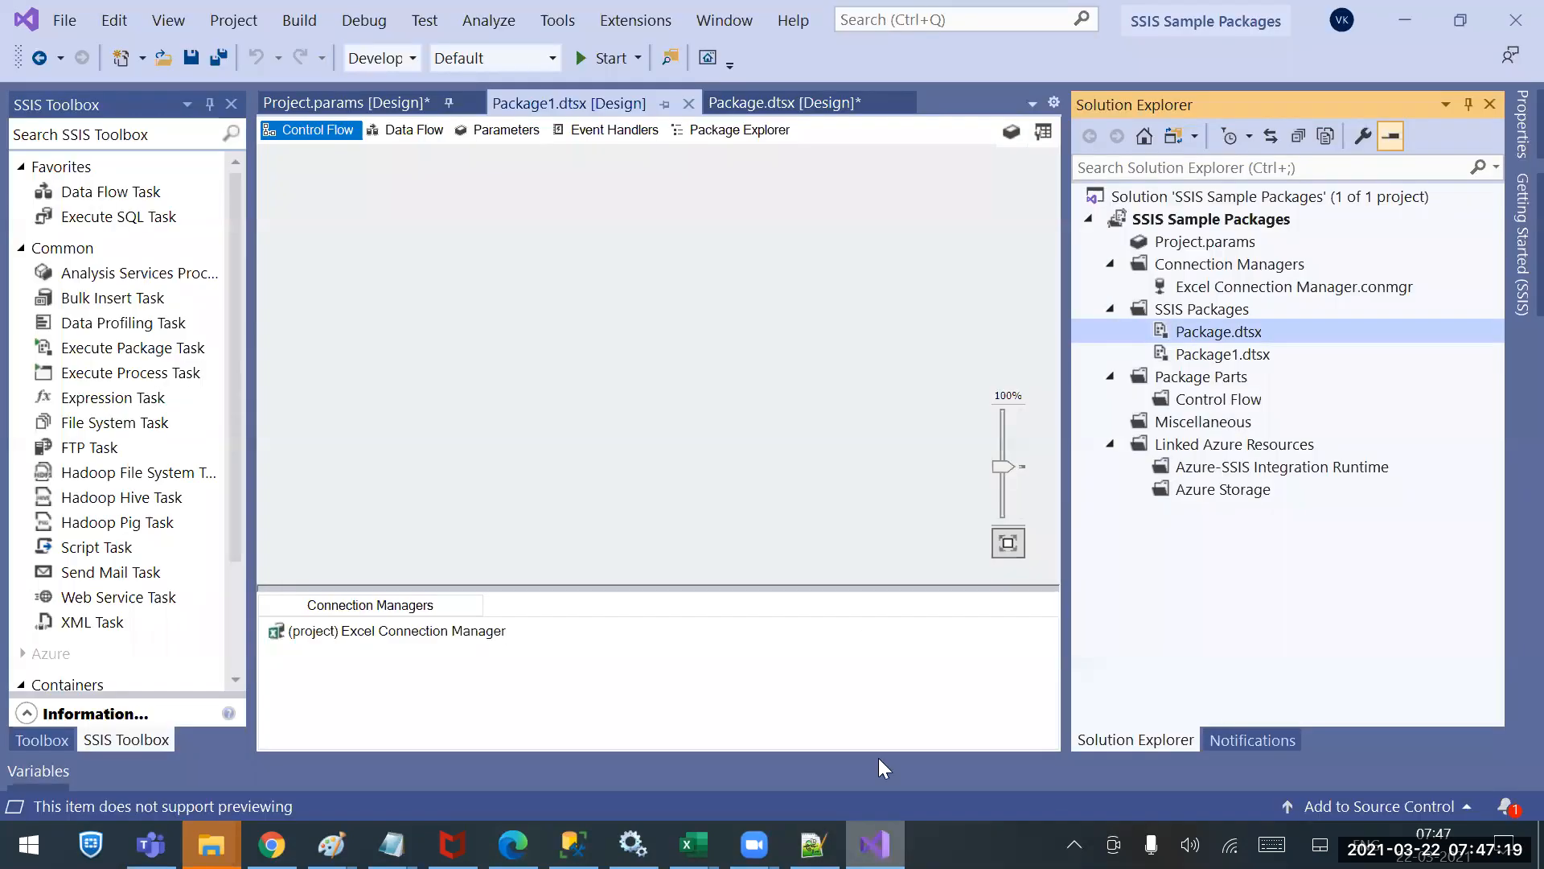
click(1216, 354)
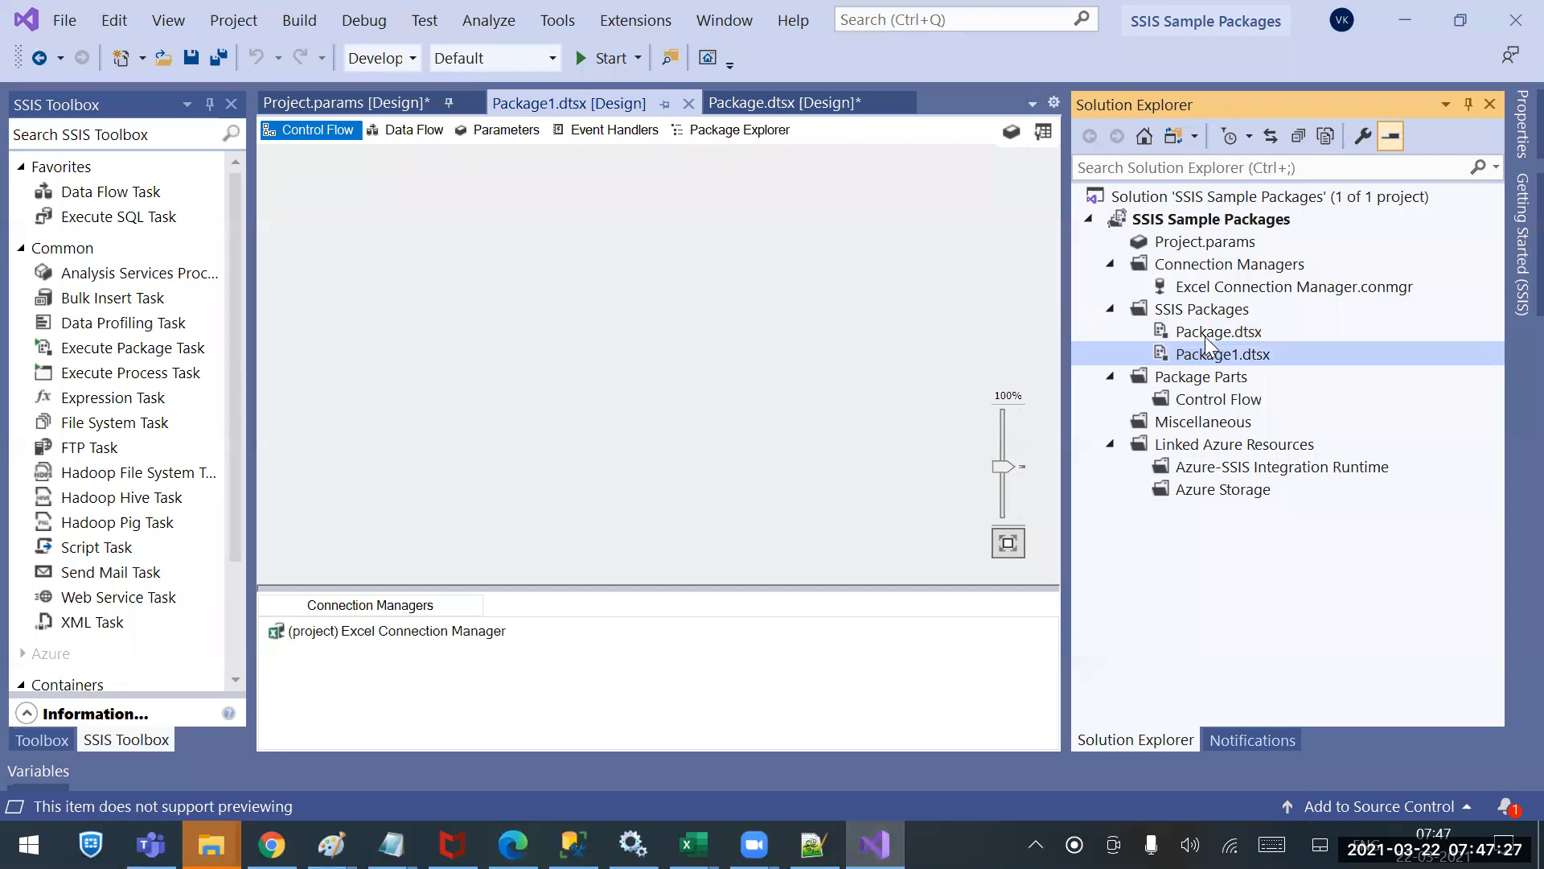
click(1205, 337)
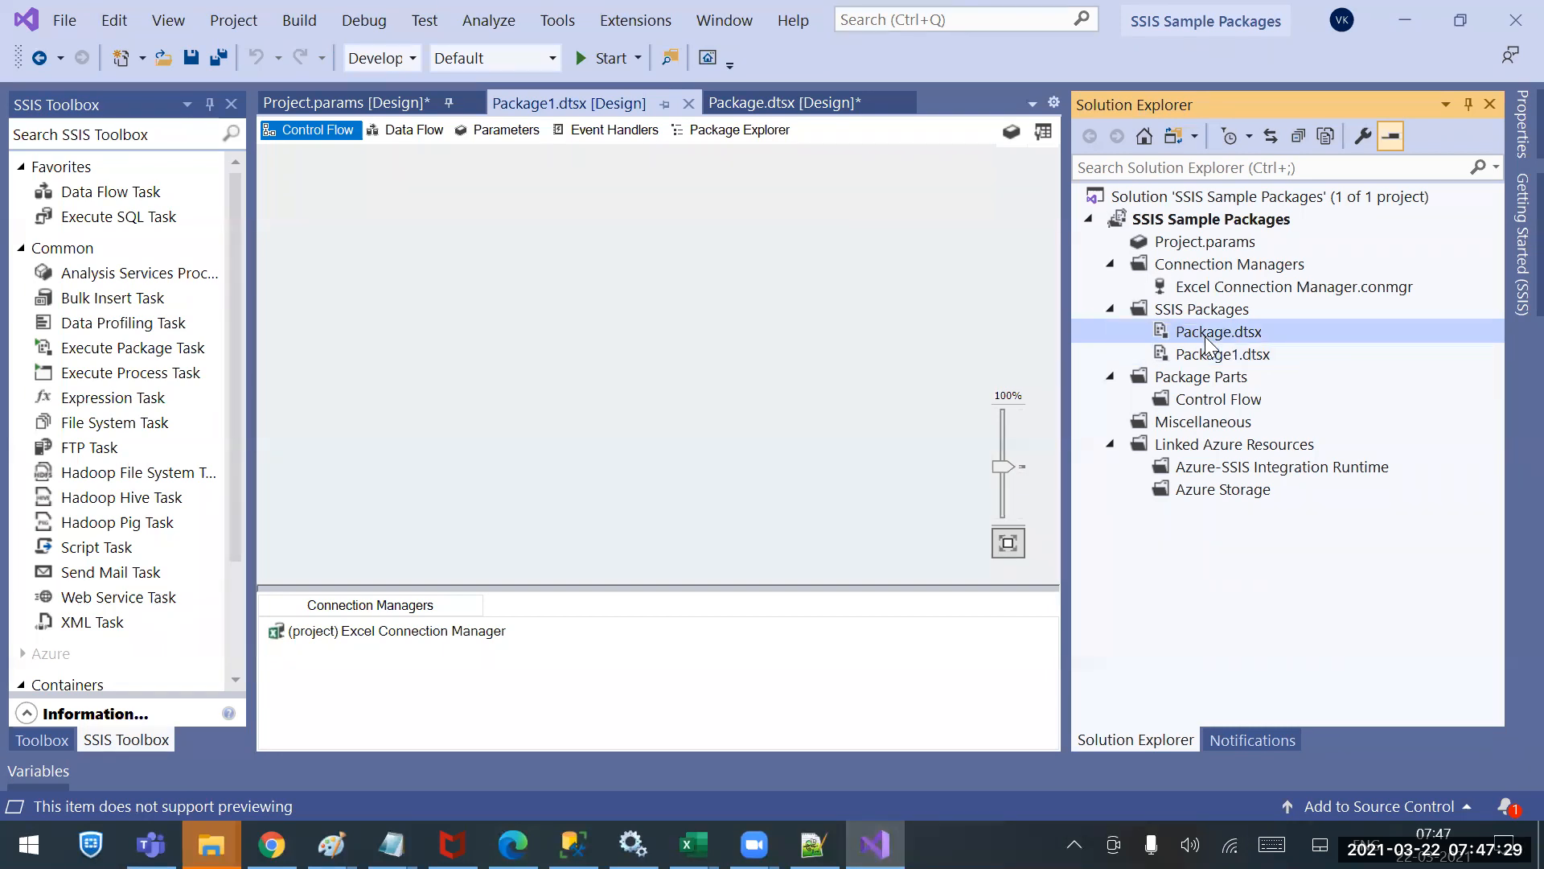
right_click(1206, 338)
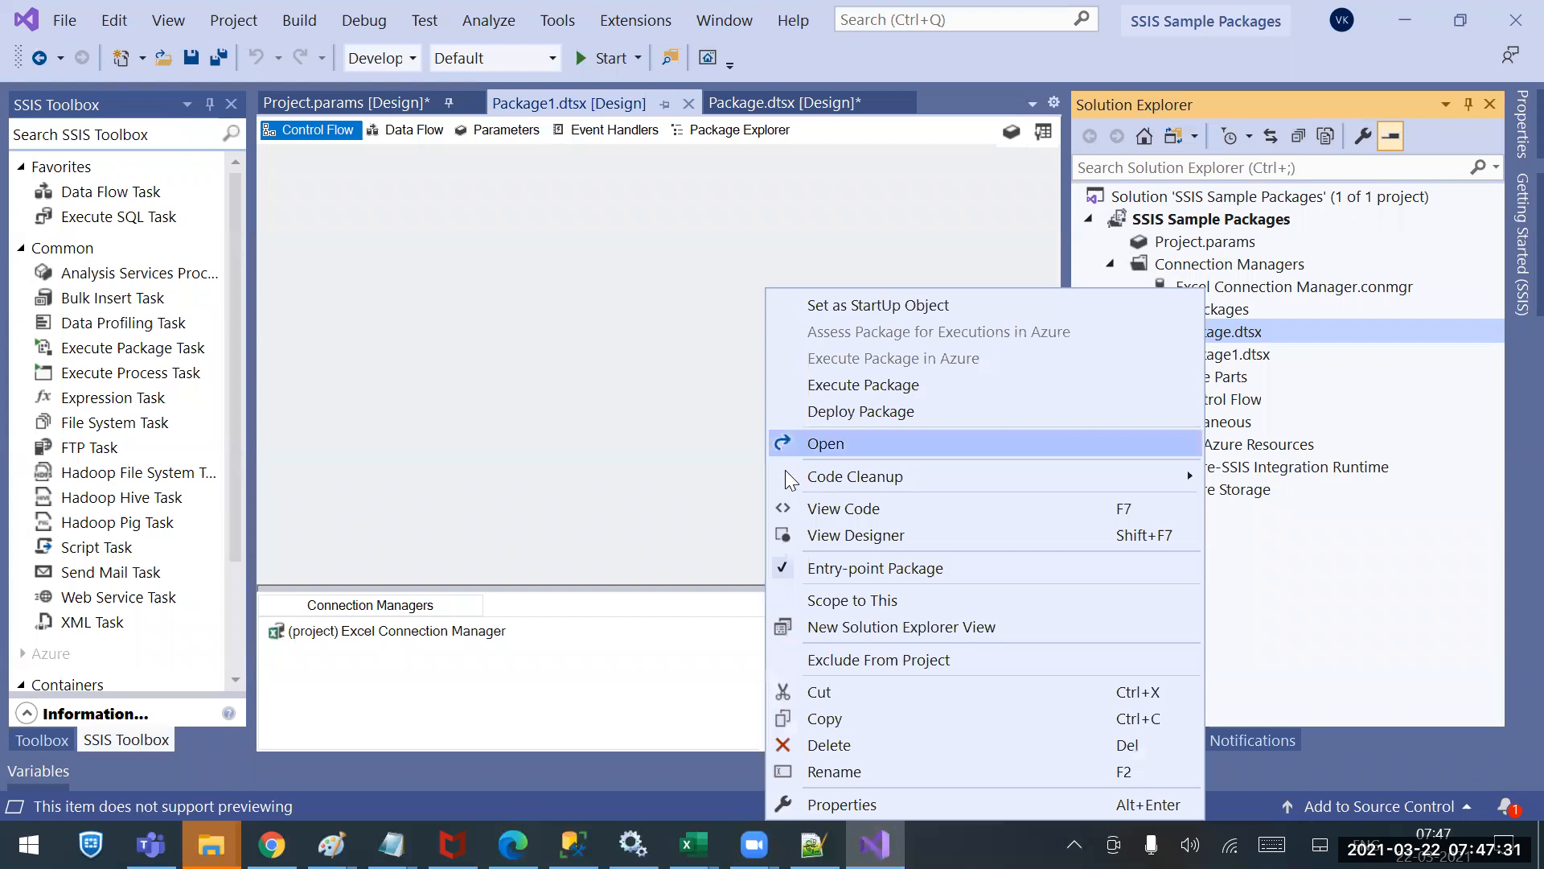
click(817, 511)
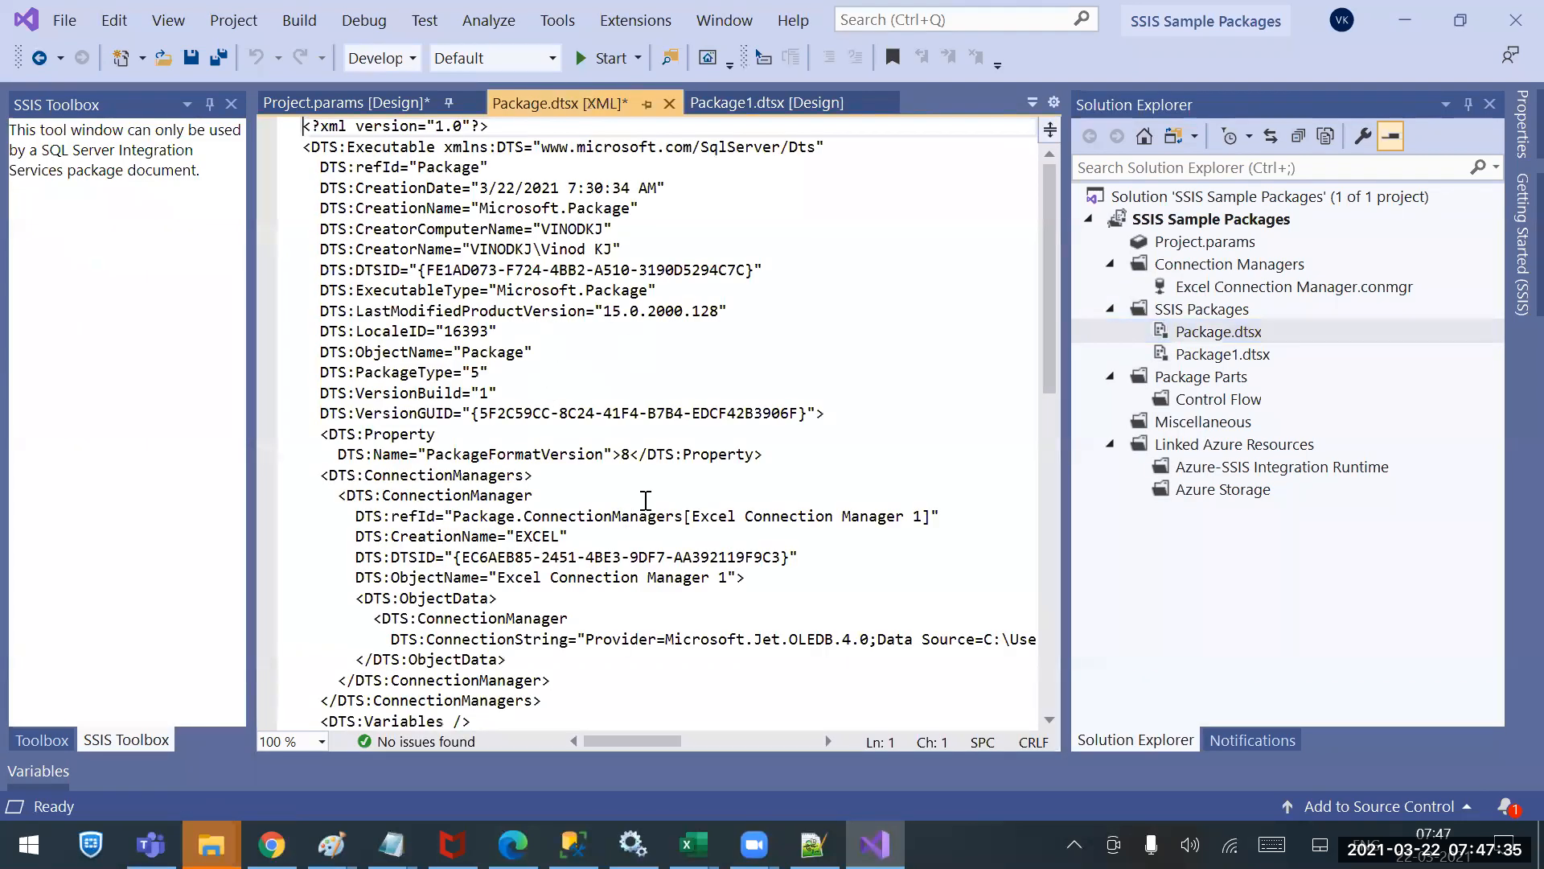
Read through the XML code of Package.dtsx, including its connection manager definitions, and close the code view.
scroll(807, 464, down, 13)
click(807, 464)
scroll(809, 459, up, 13)
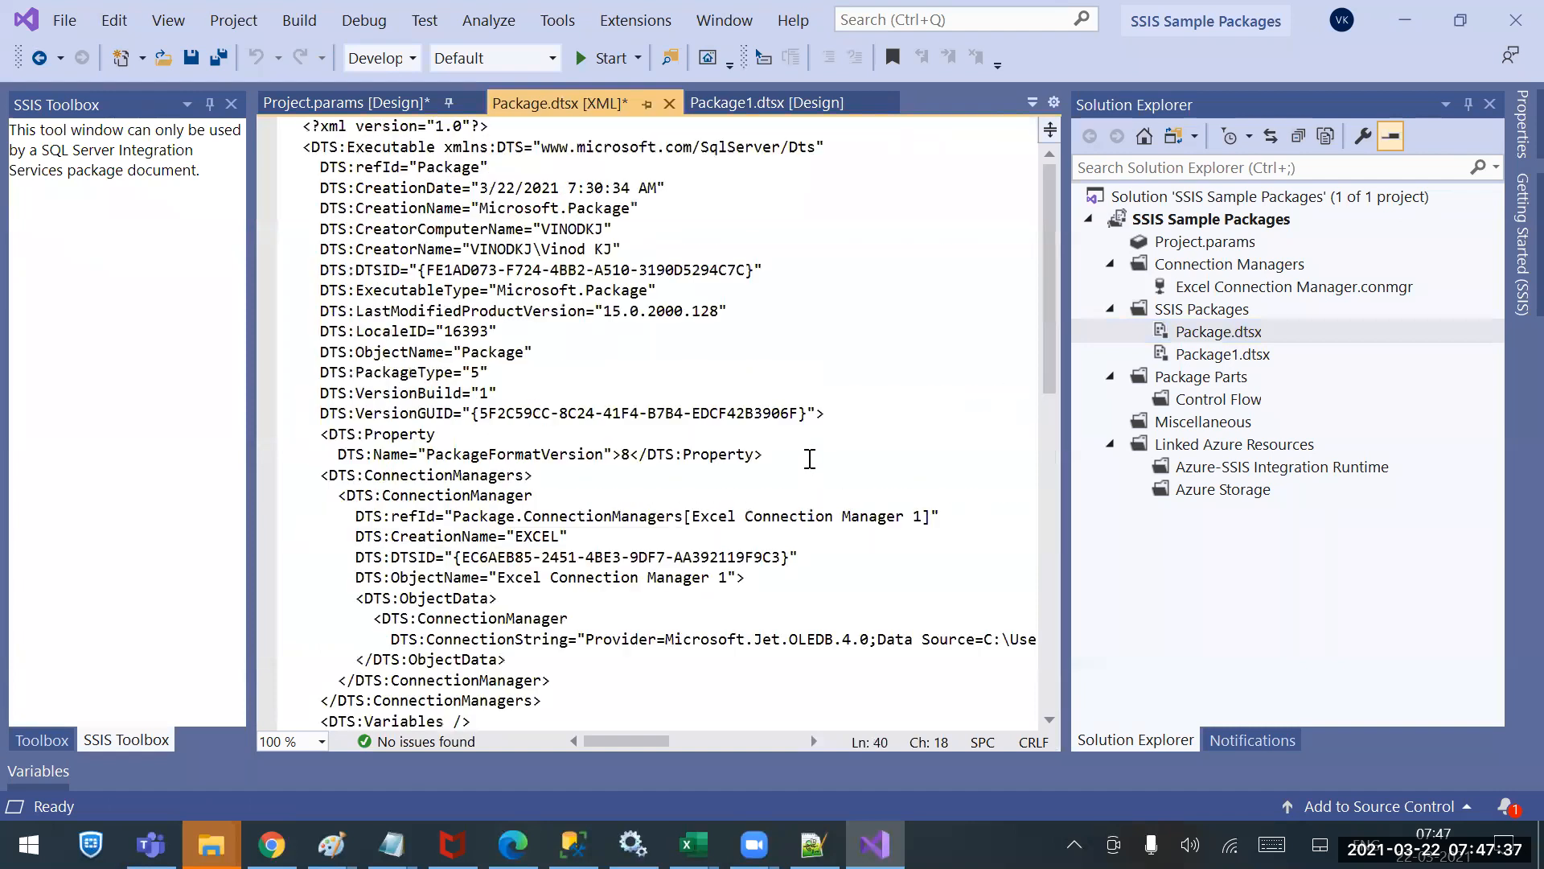
scroll(812, 446, down, 7)
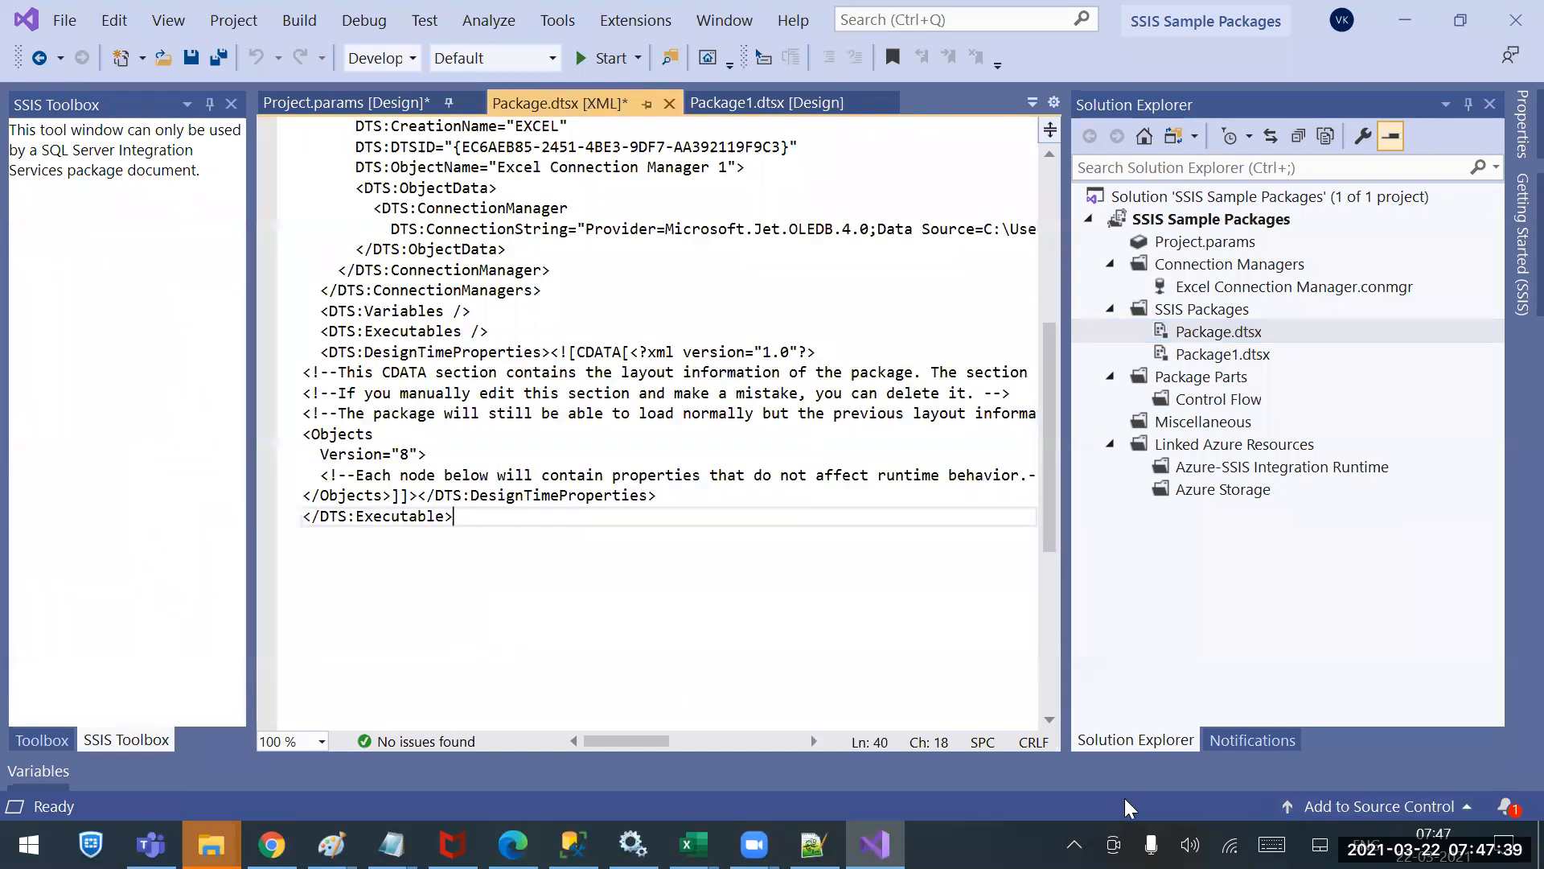
click(1075, 843)
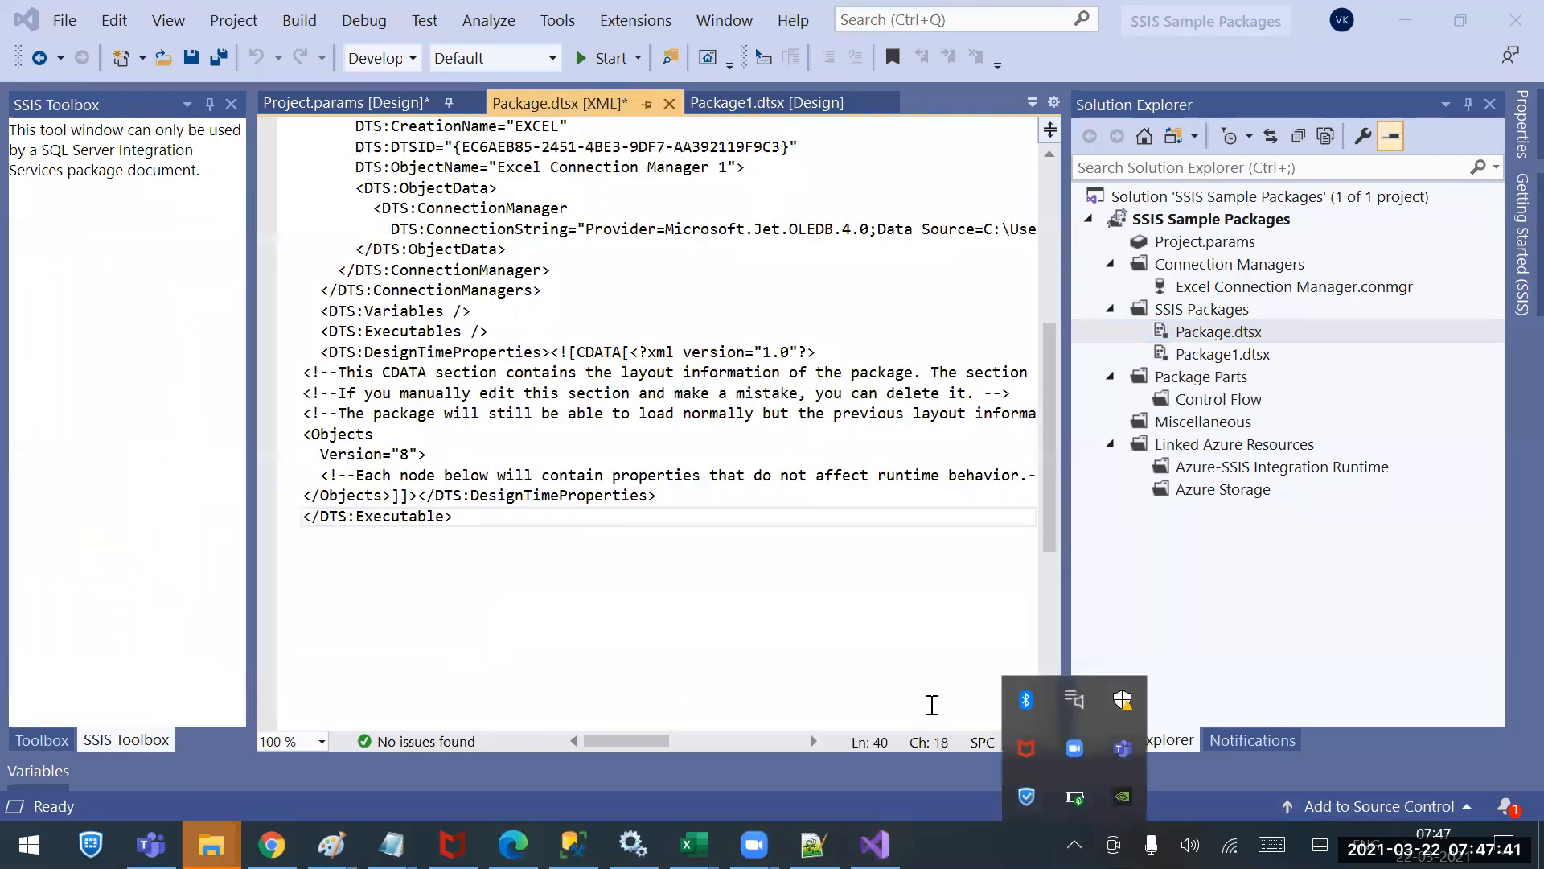
click(647, 501)
scroll(652, 502, up, 3)
scroll(658, 501, down, 10)
scroll(657, 500, up, 10)
scroll(657, 500, down, 10)
scroll(712, 369, up, 3)
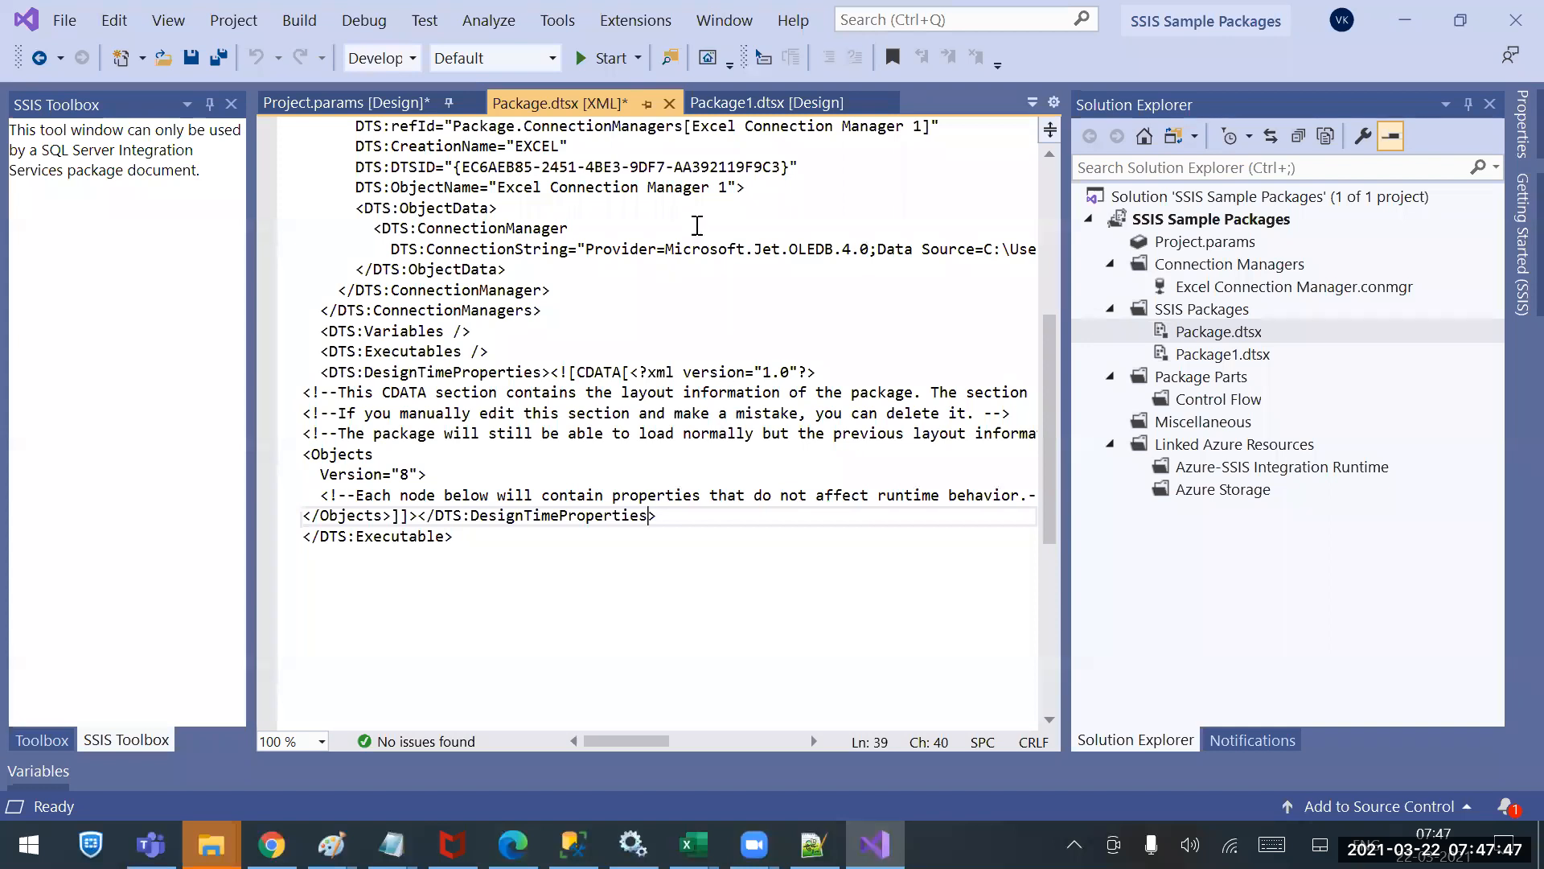
click(669, 104)
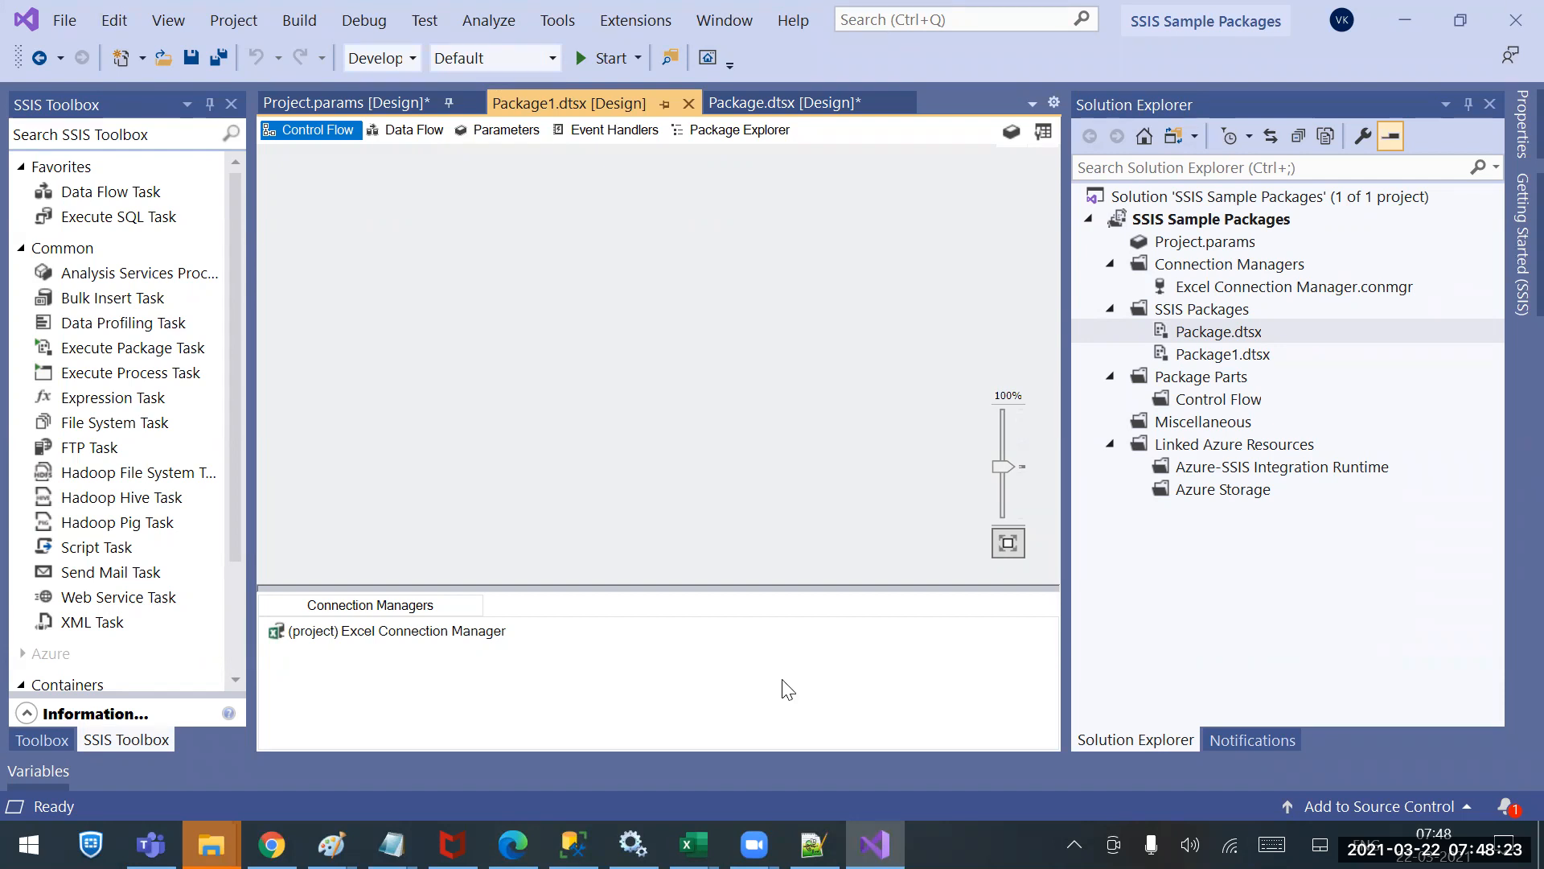
Add a third SSIS package to the SSIS Packages folder and select it.
right_click(1160, 309)
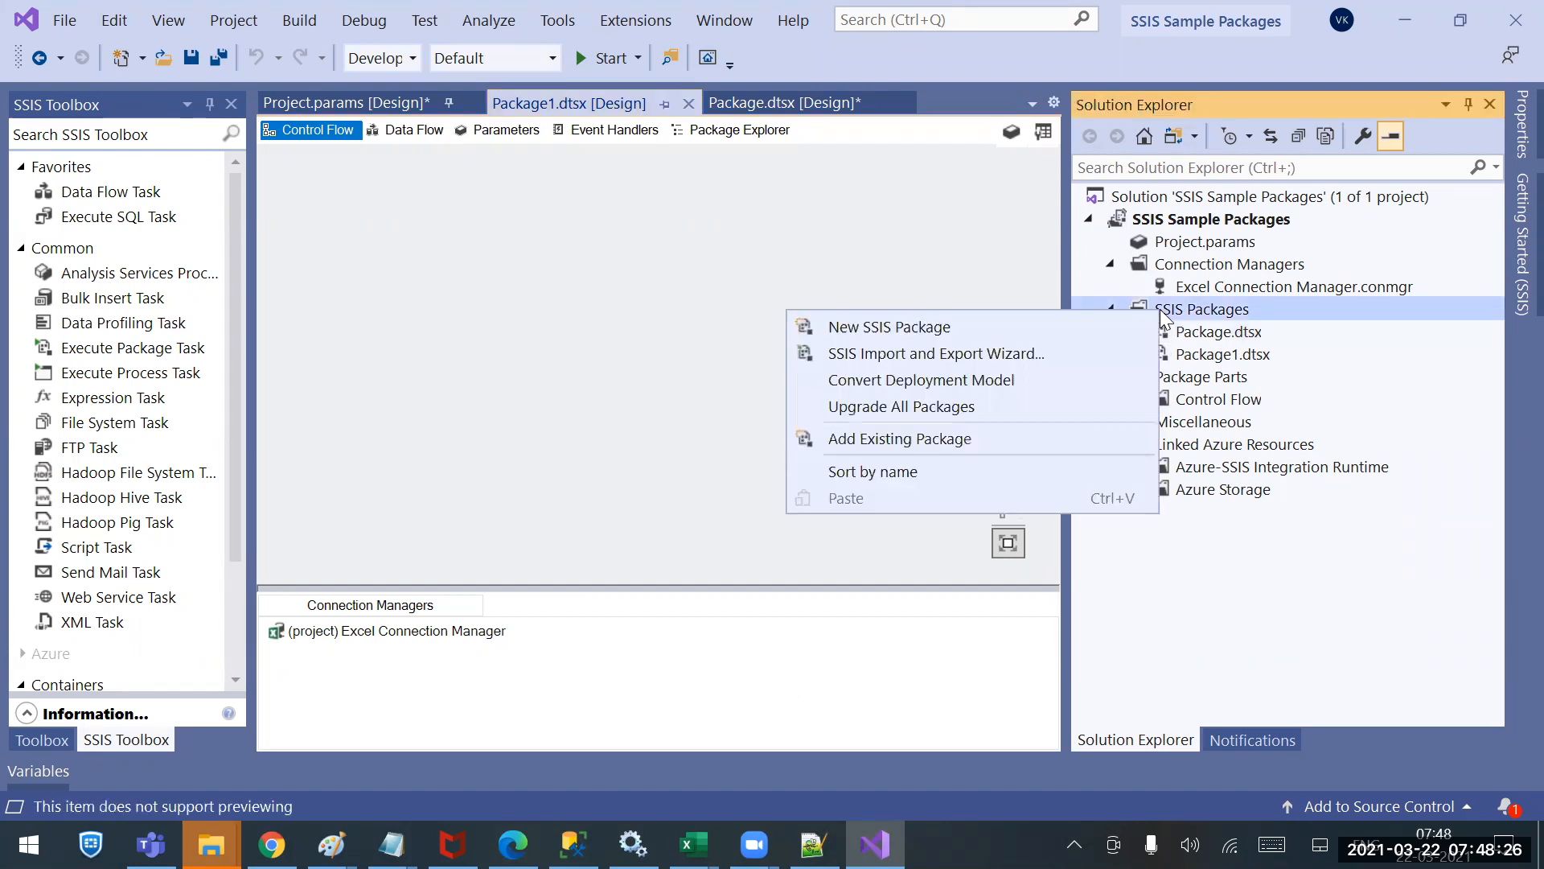
click(827, 330)
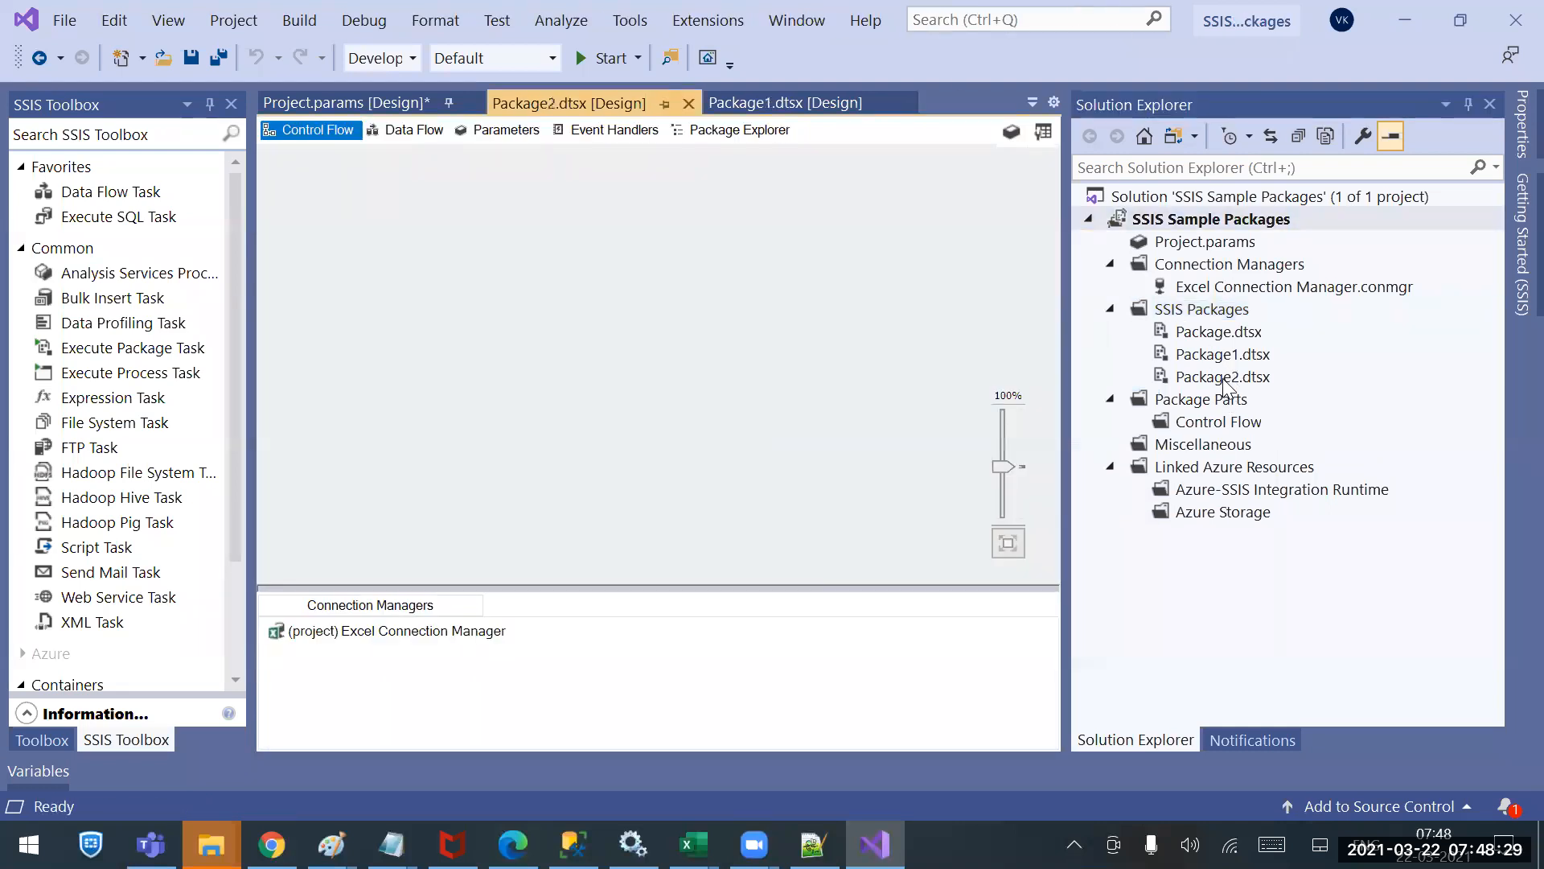
double_click(1221, 378)
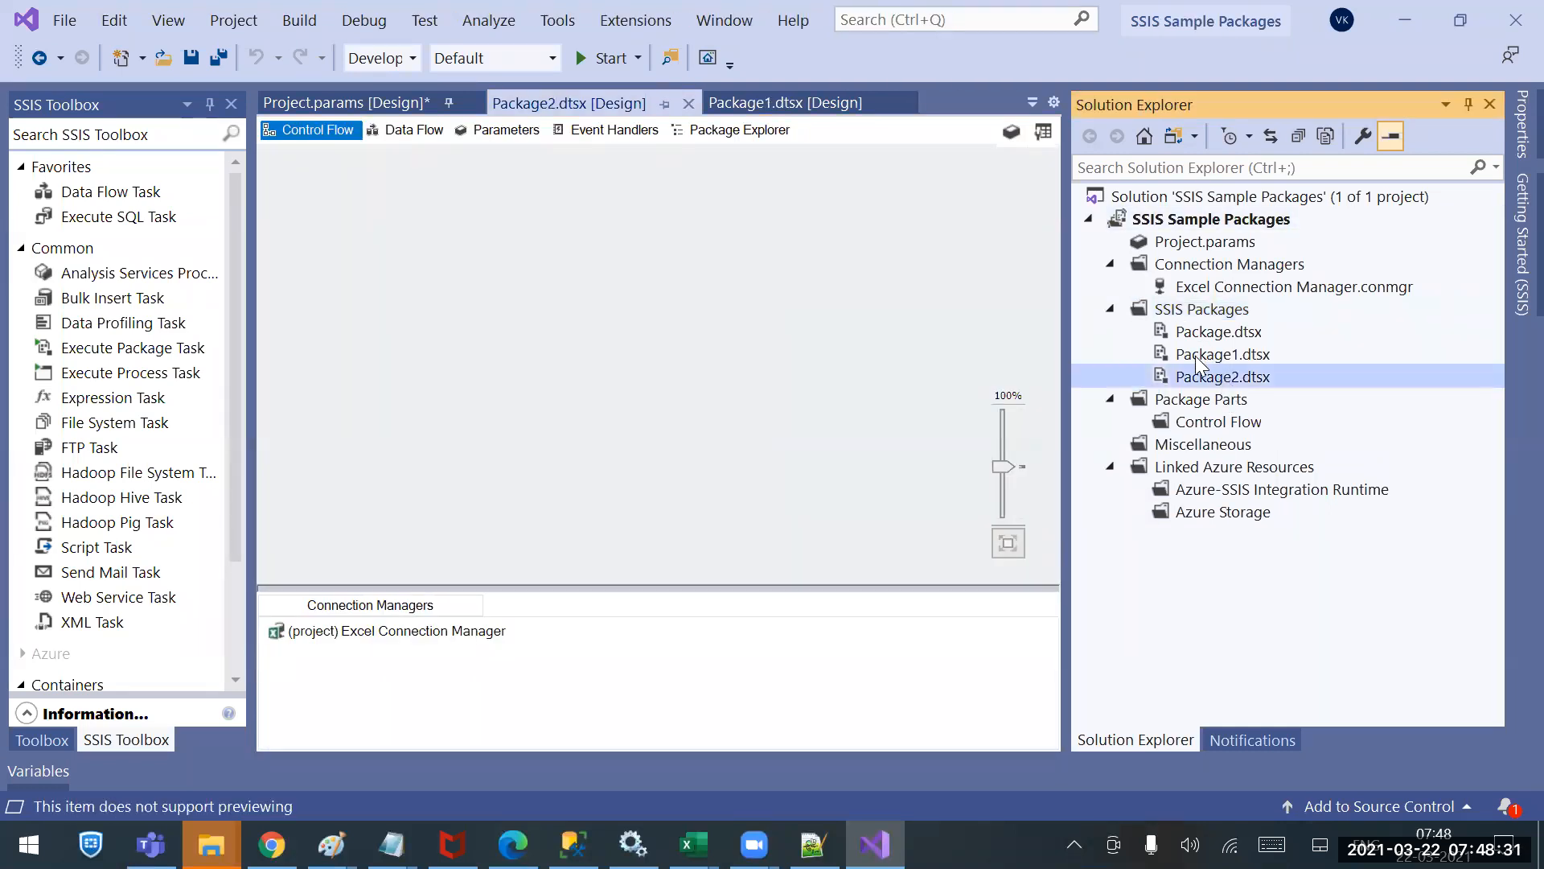
Permanently delete Package2.dtsx from the SSIS Packages folder.
right_click(1195, 355)
click(955, 767)
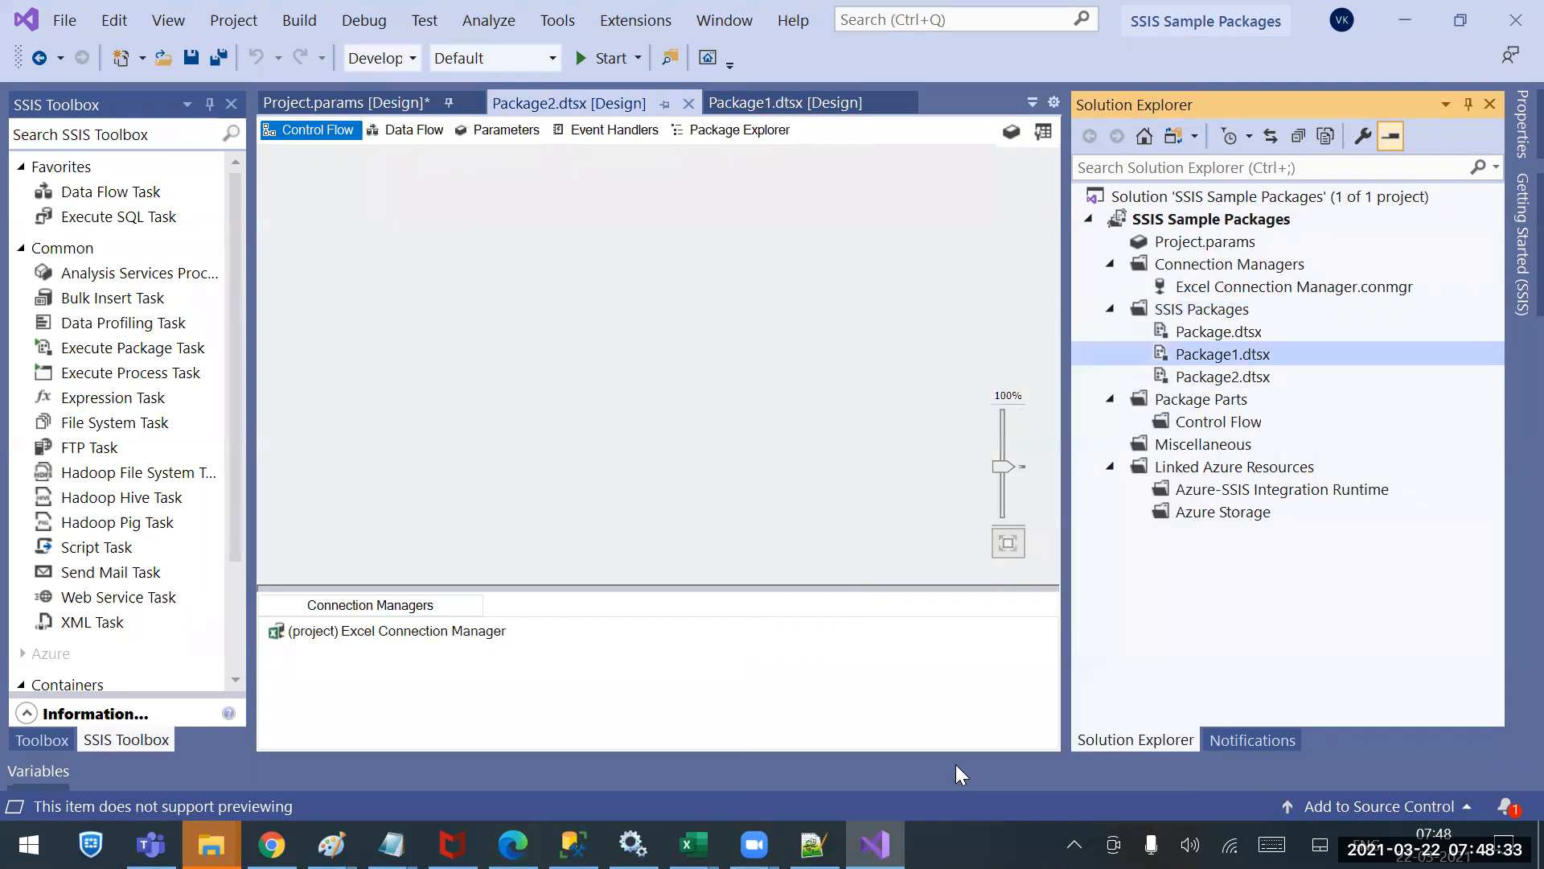
click(1249, 379)
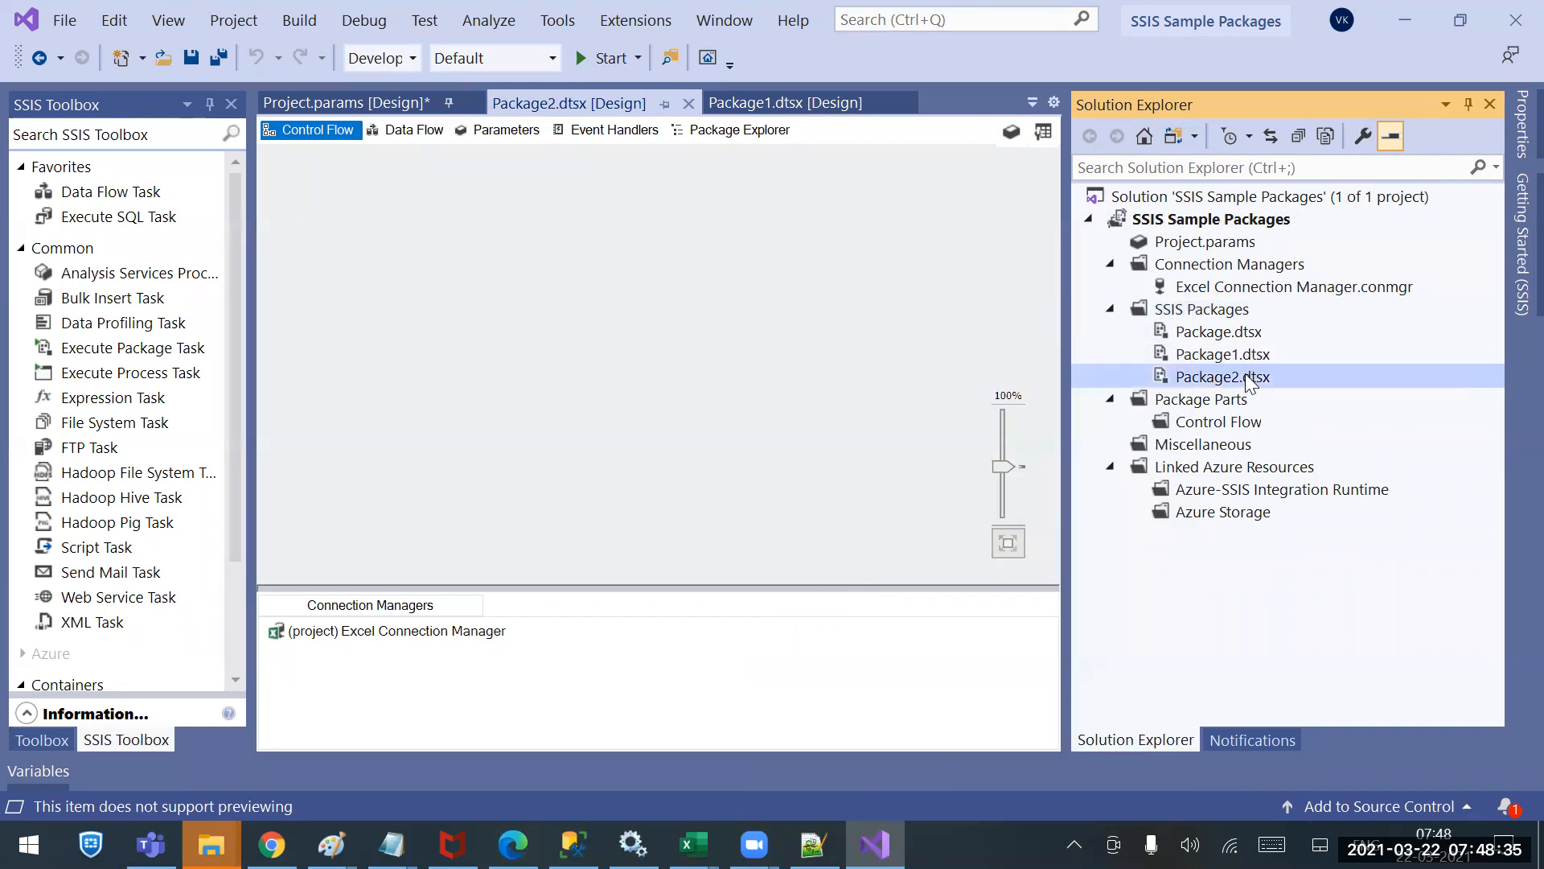
right_click(1248, 380)
click(925, 741)
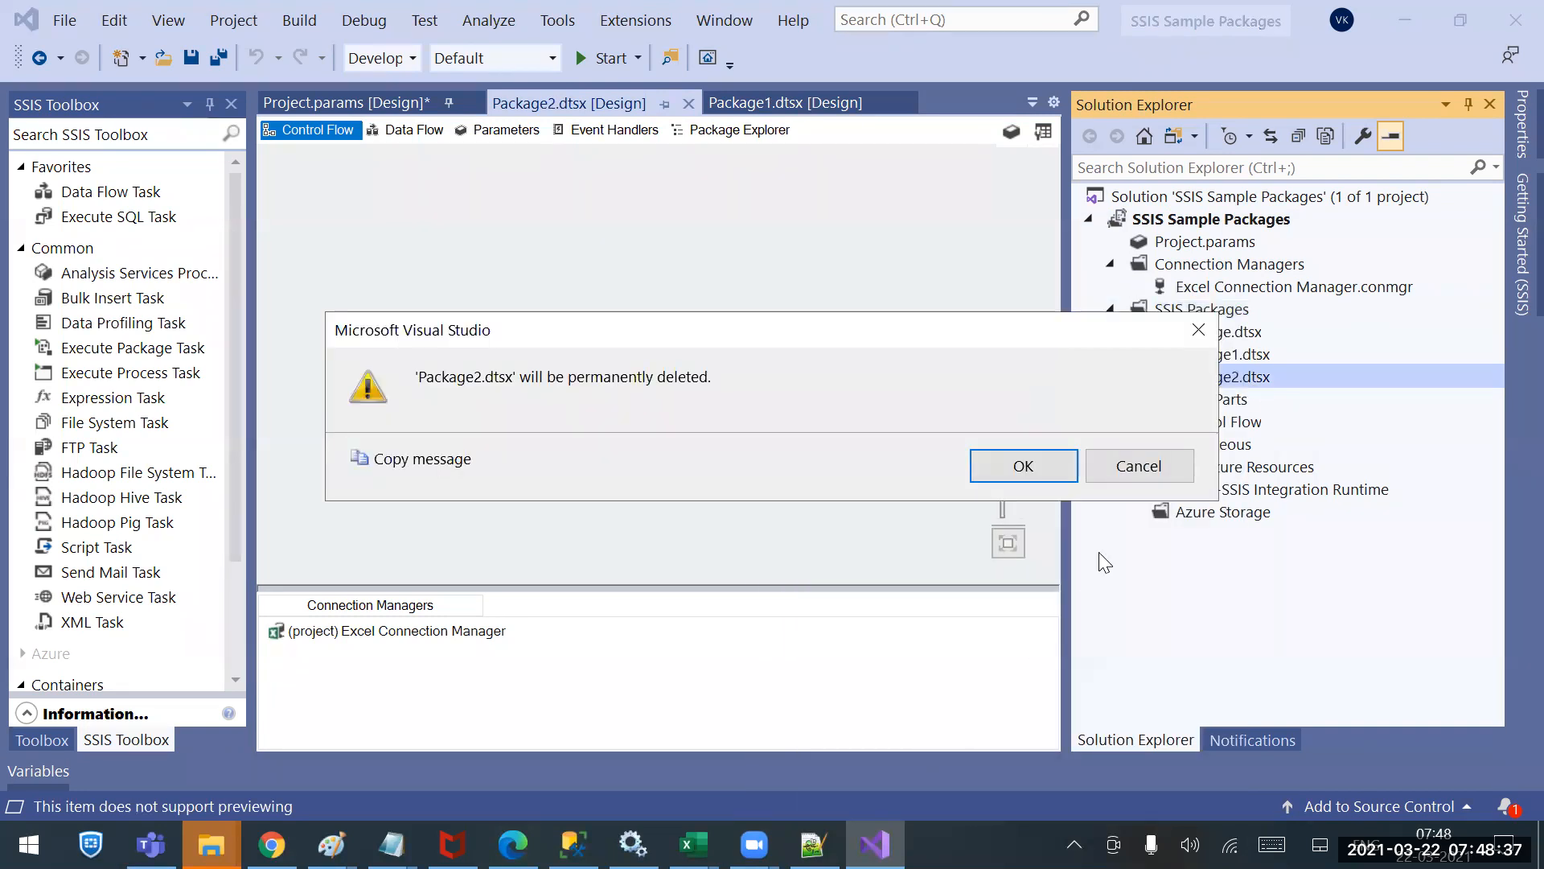
click(1022, 466)
Permanently delete Package1.dtsx from the SSIS Packages folder and save Package.dtsx.
right_click(1192, 353)
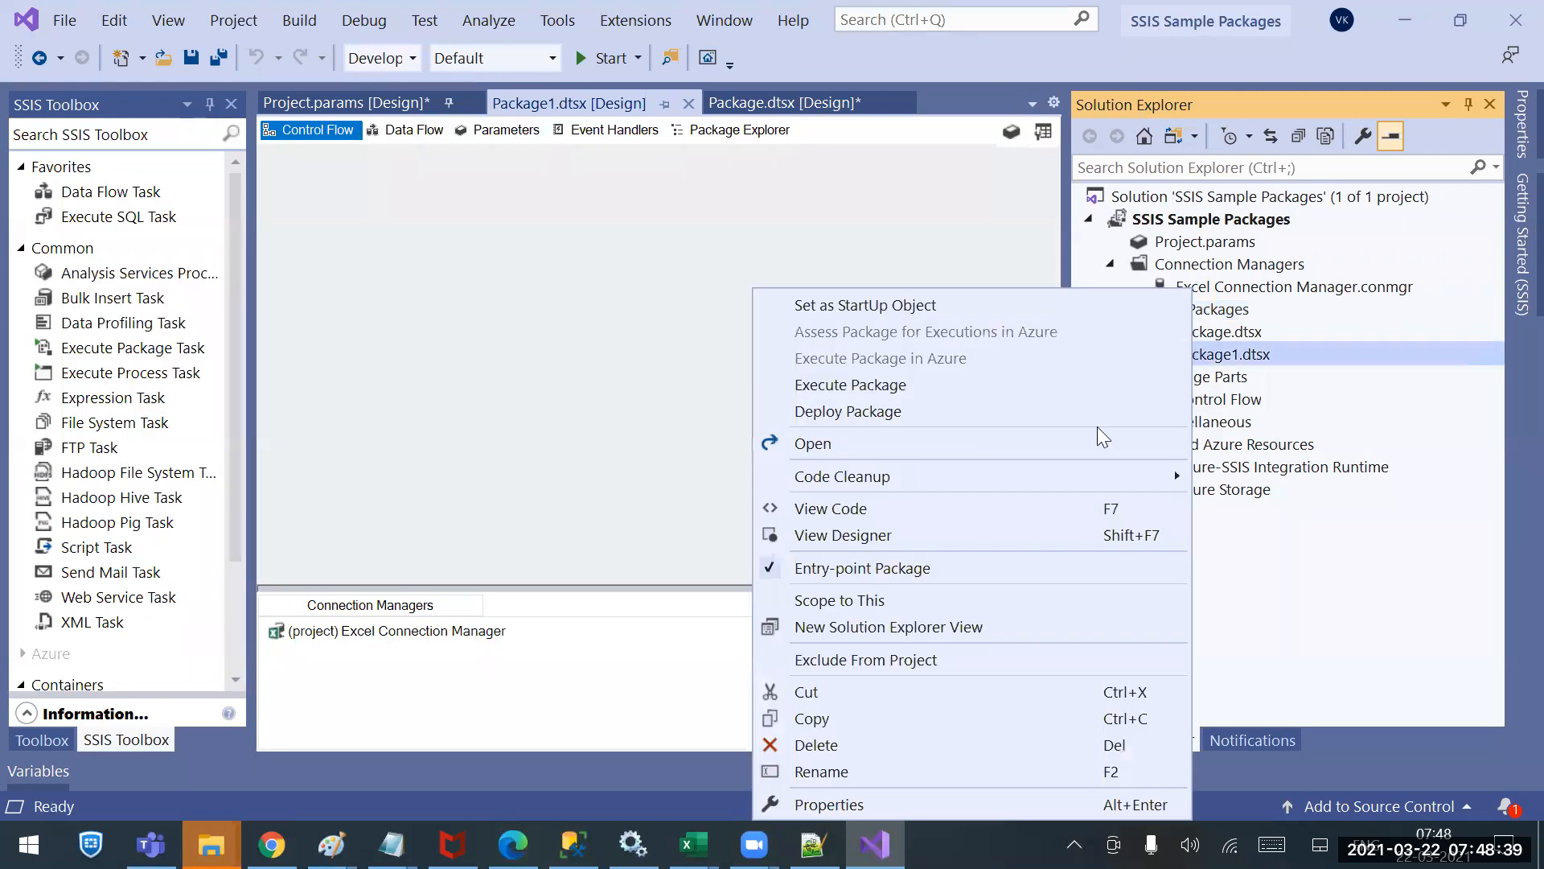
click(844, 746)
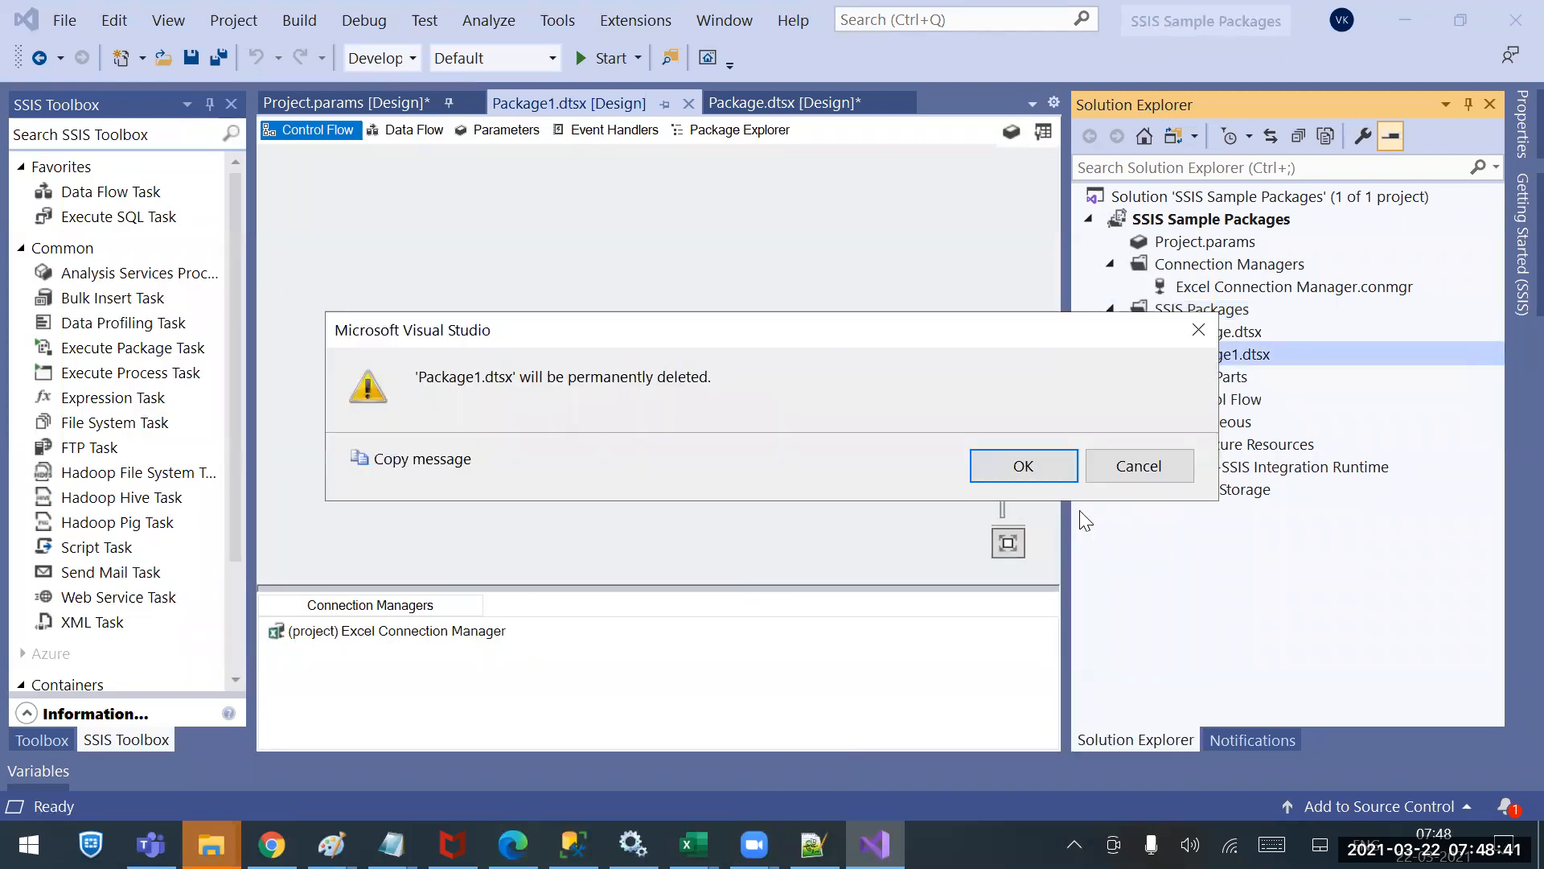
click(1023, 464)
key(ctrl+s)
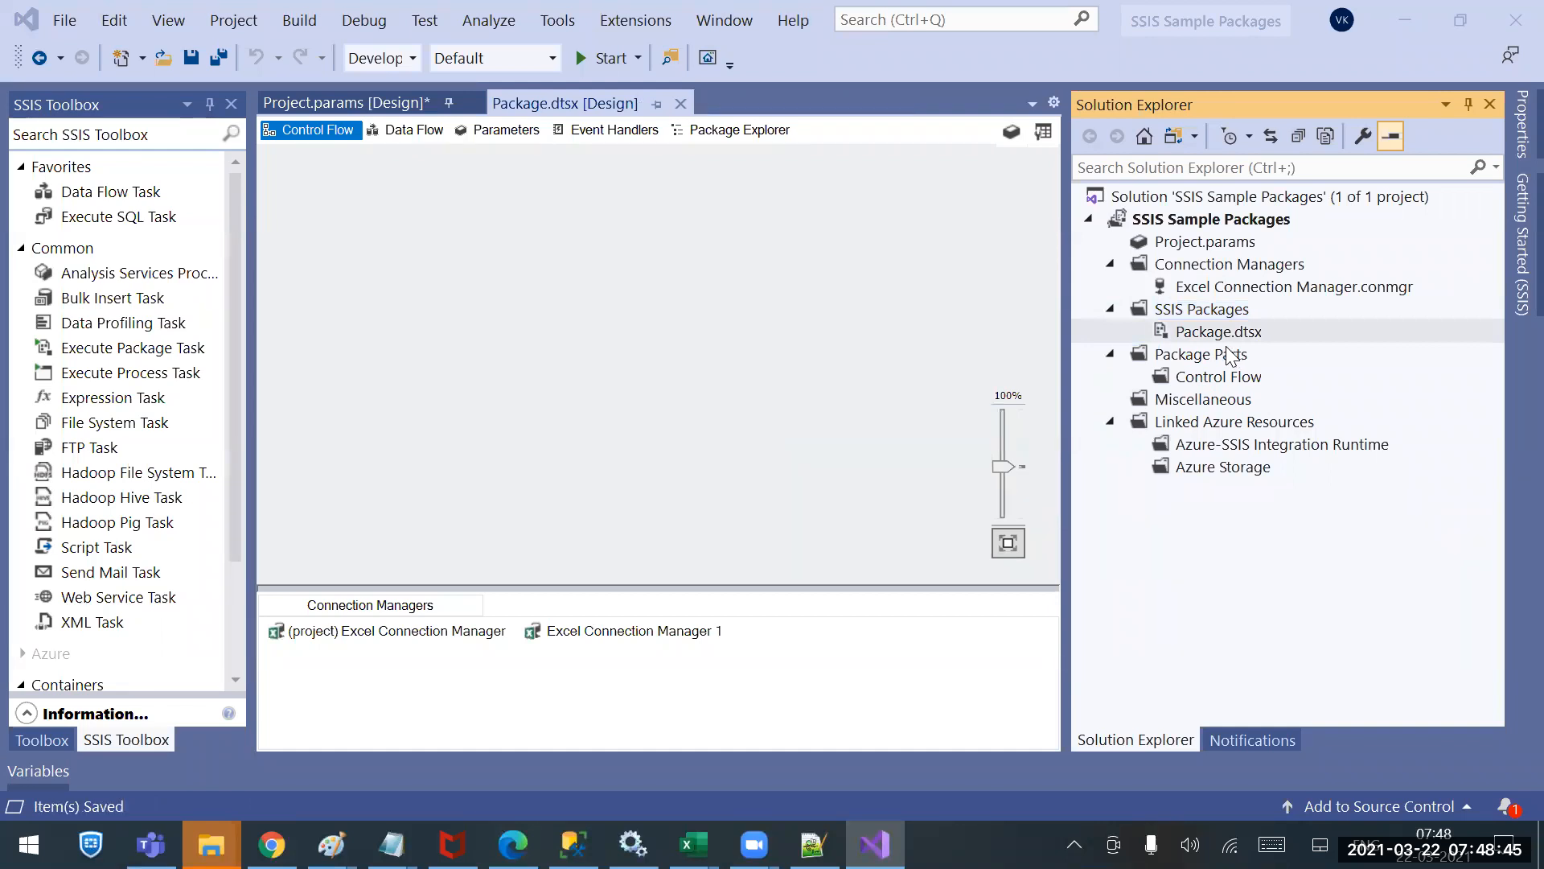
Collapse the Package Parts and Linked Azure Resources folders in the project tree.
click(1200, 246)
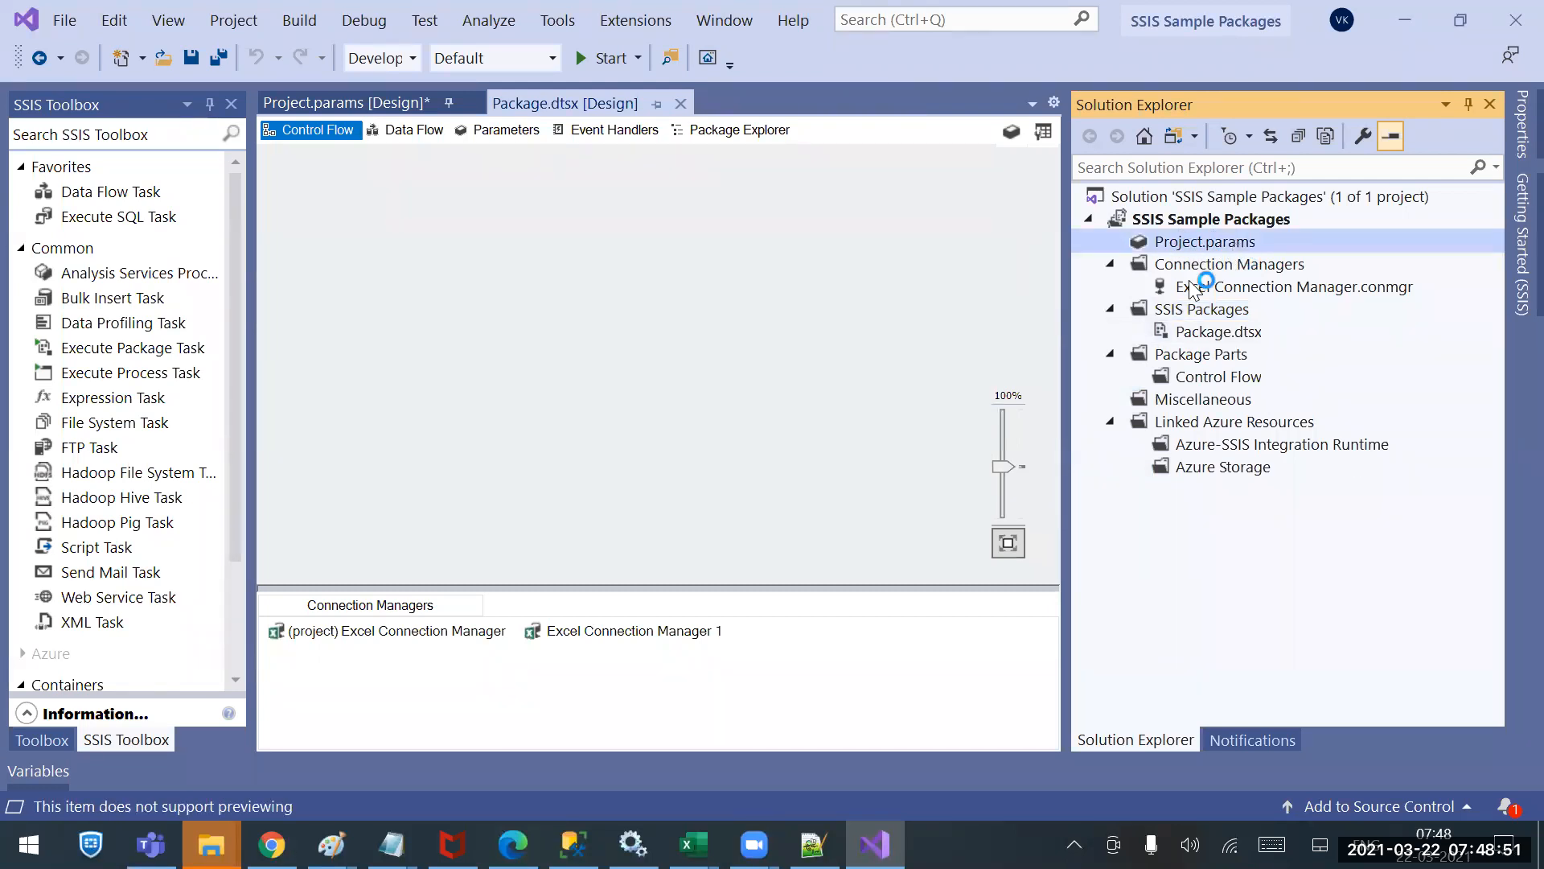
click(1211, 314)
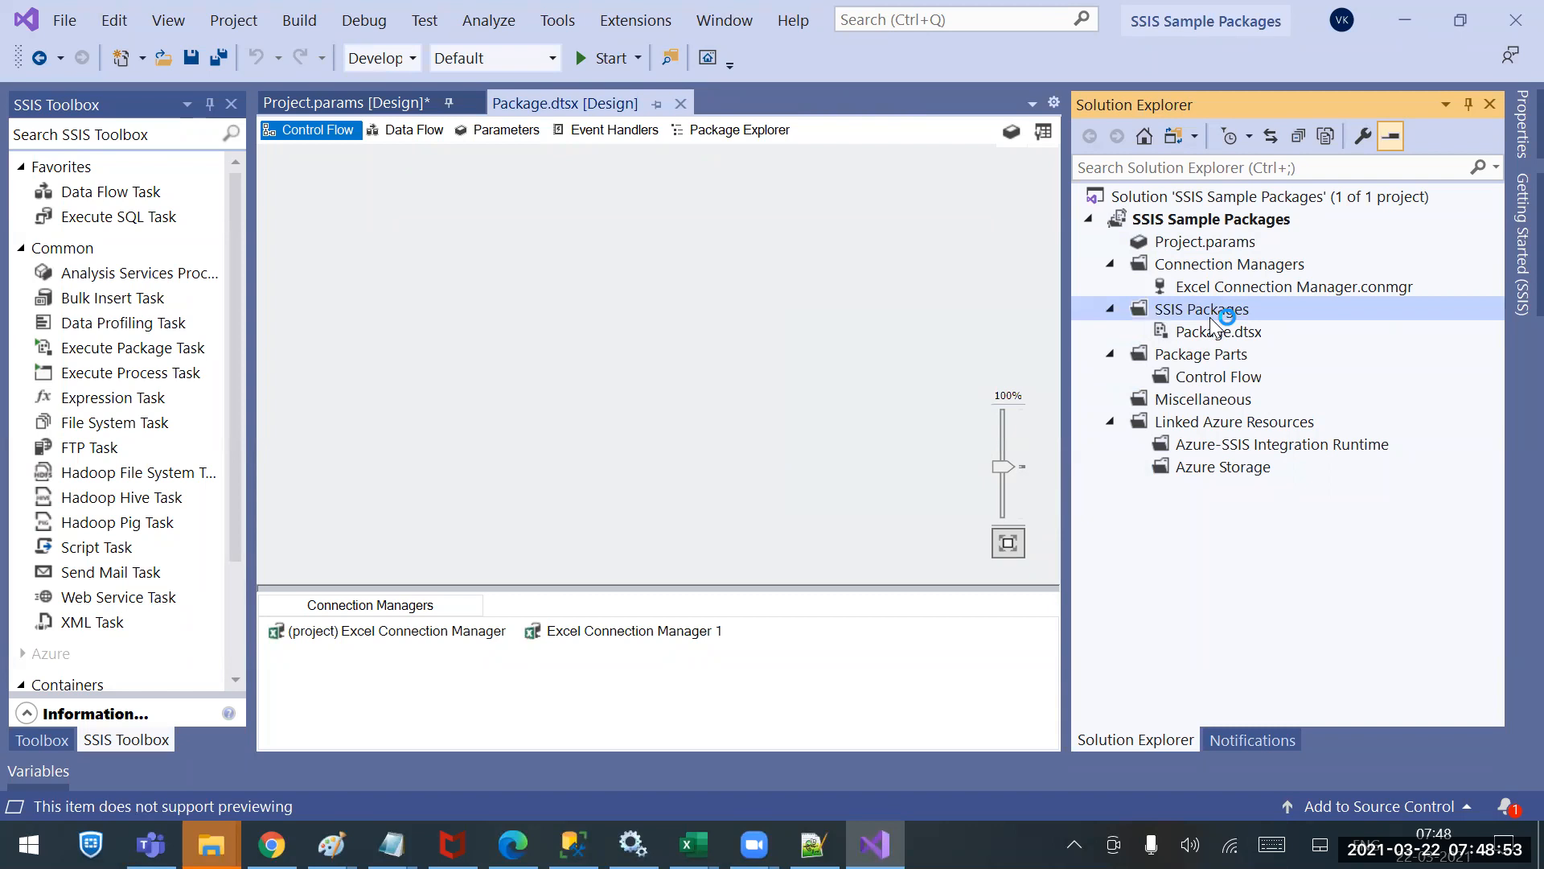
click(1109, 353)
click(1109, 399)
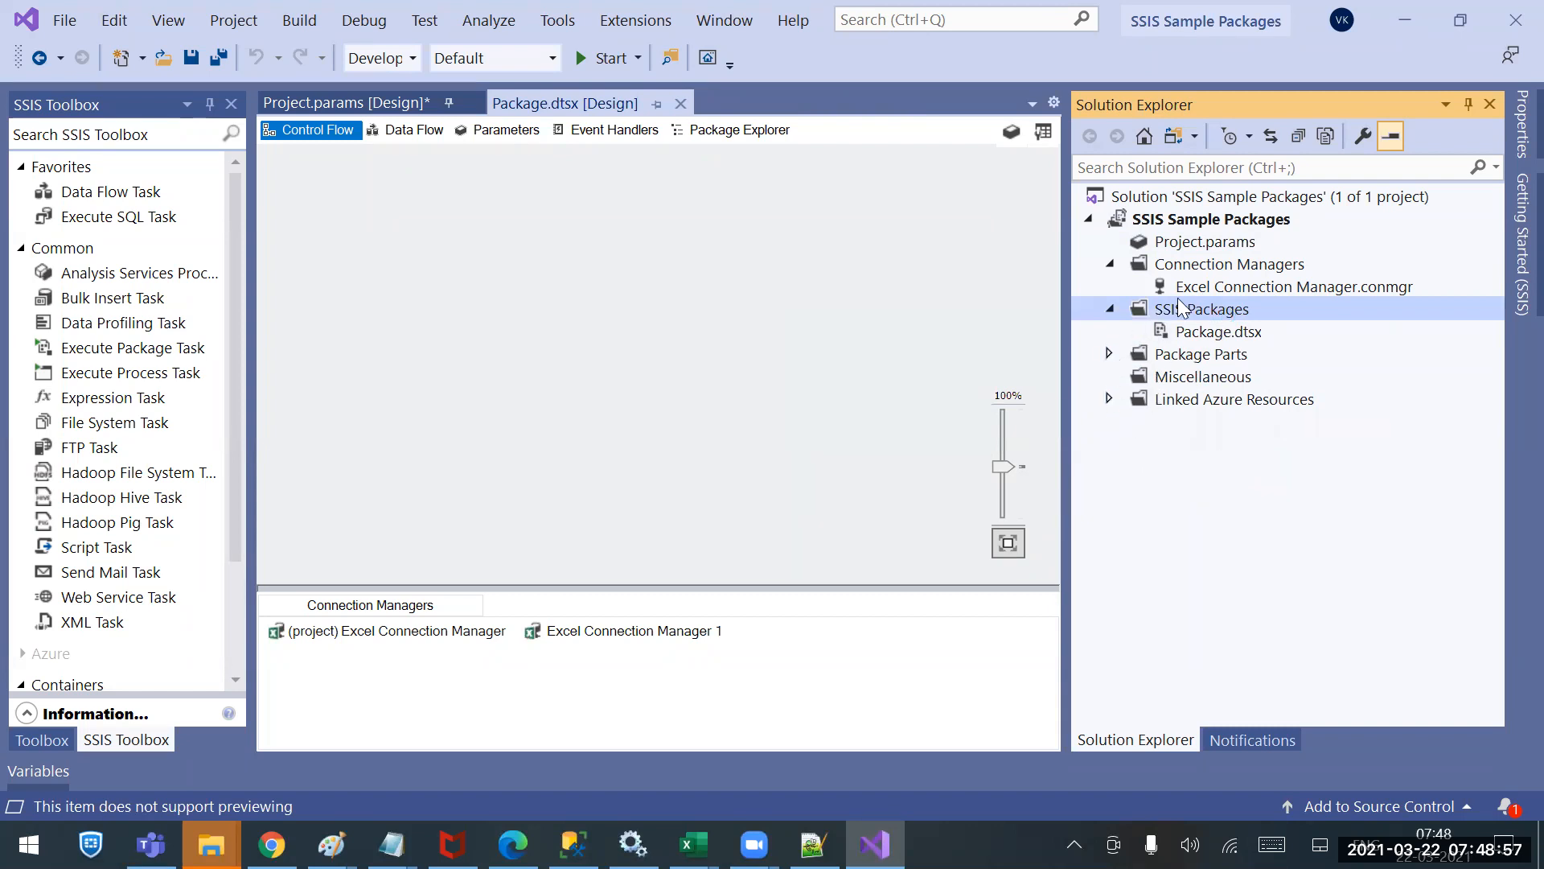
Review the Project.params, Connection Managers, SSIS Packages and Package.dtsx items, and the empty Control Flow design surface.
click(1198, 244)
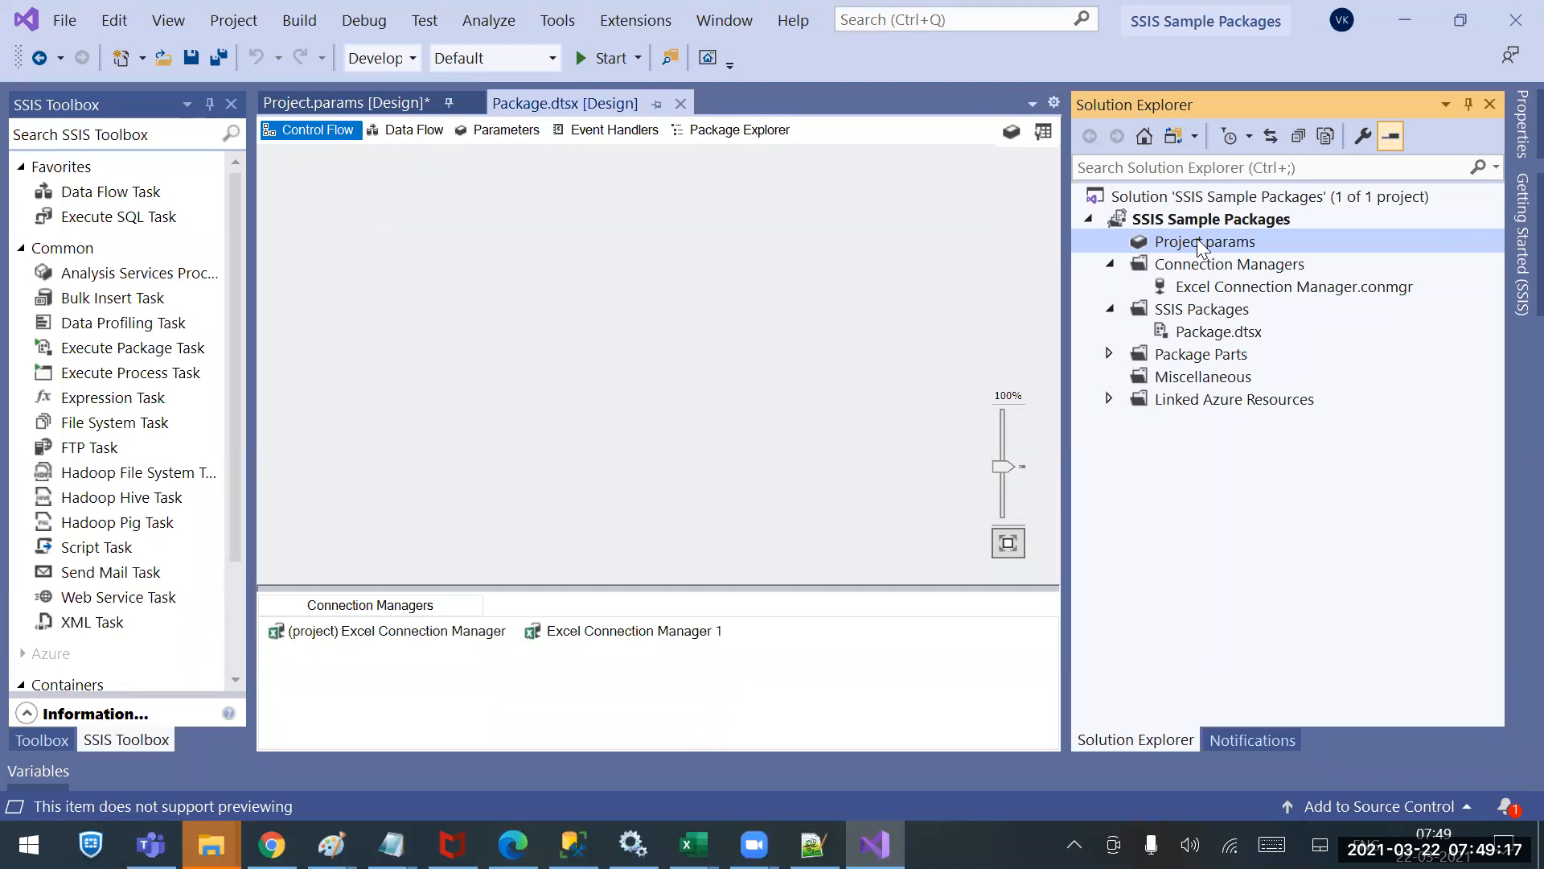
click(1210, 268)
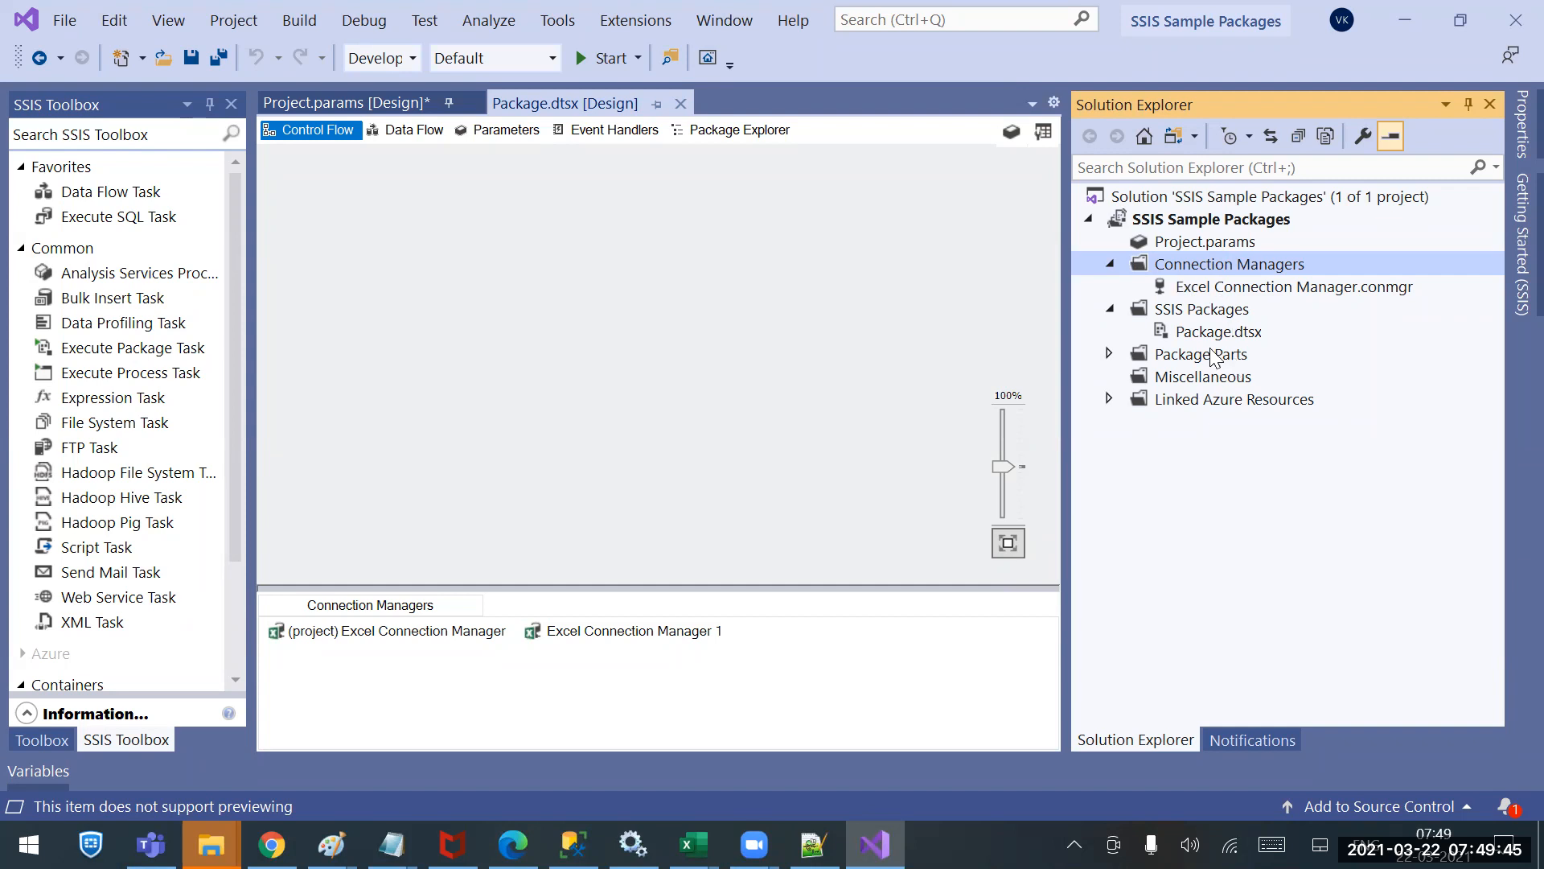
click(1200, 316)
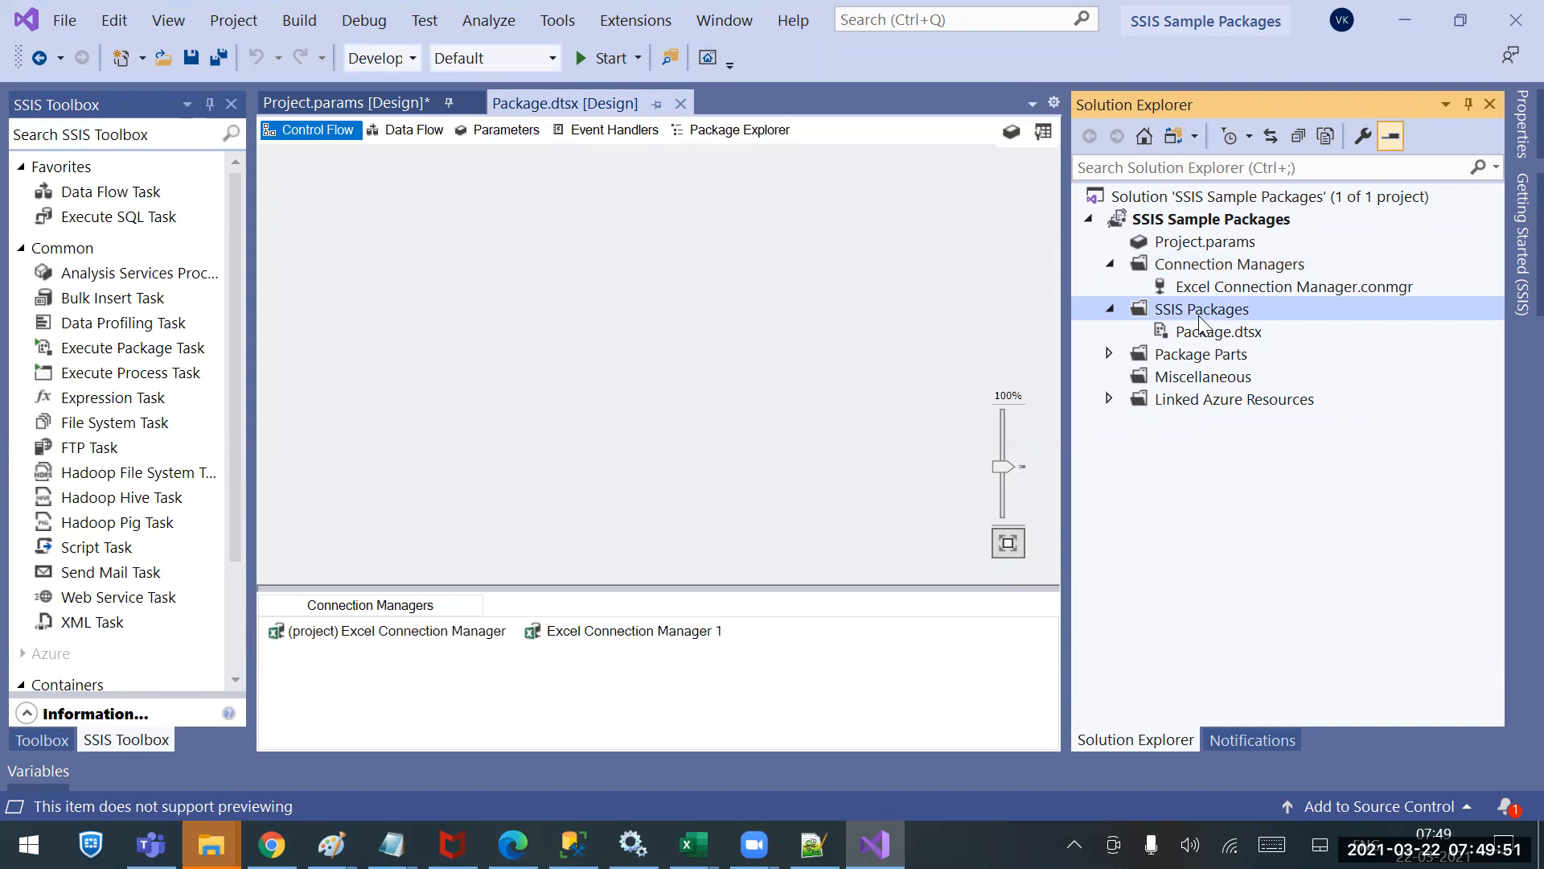
click(1200, 334)
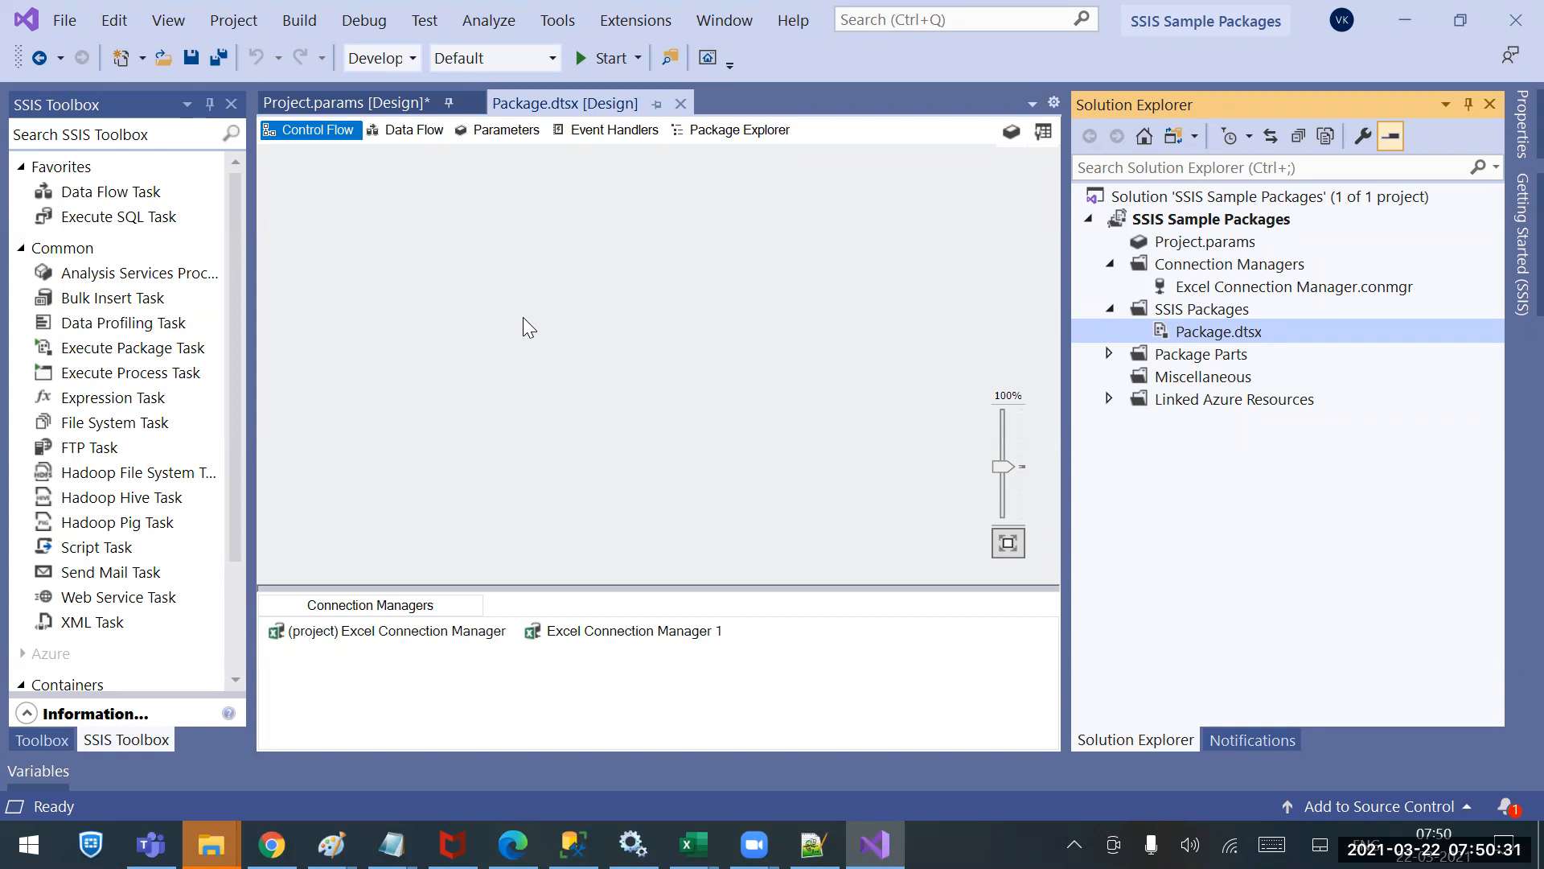
click(523, 317)
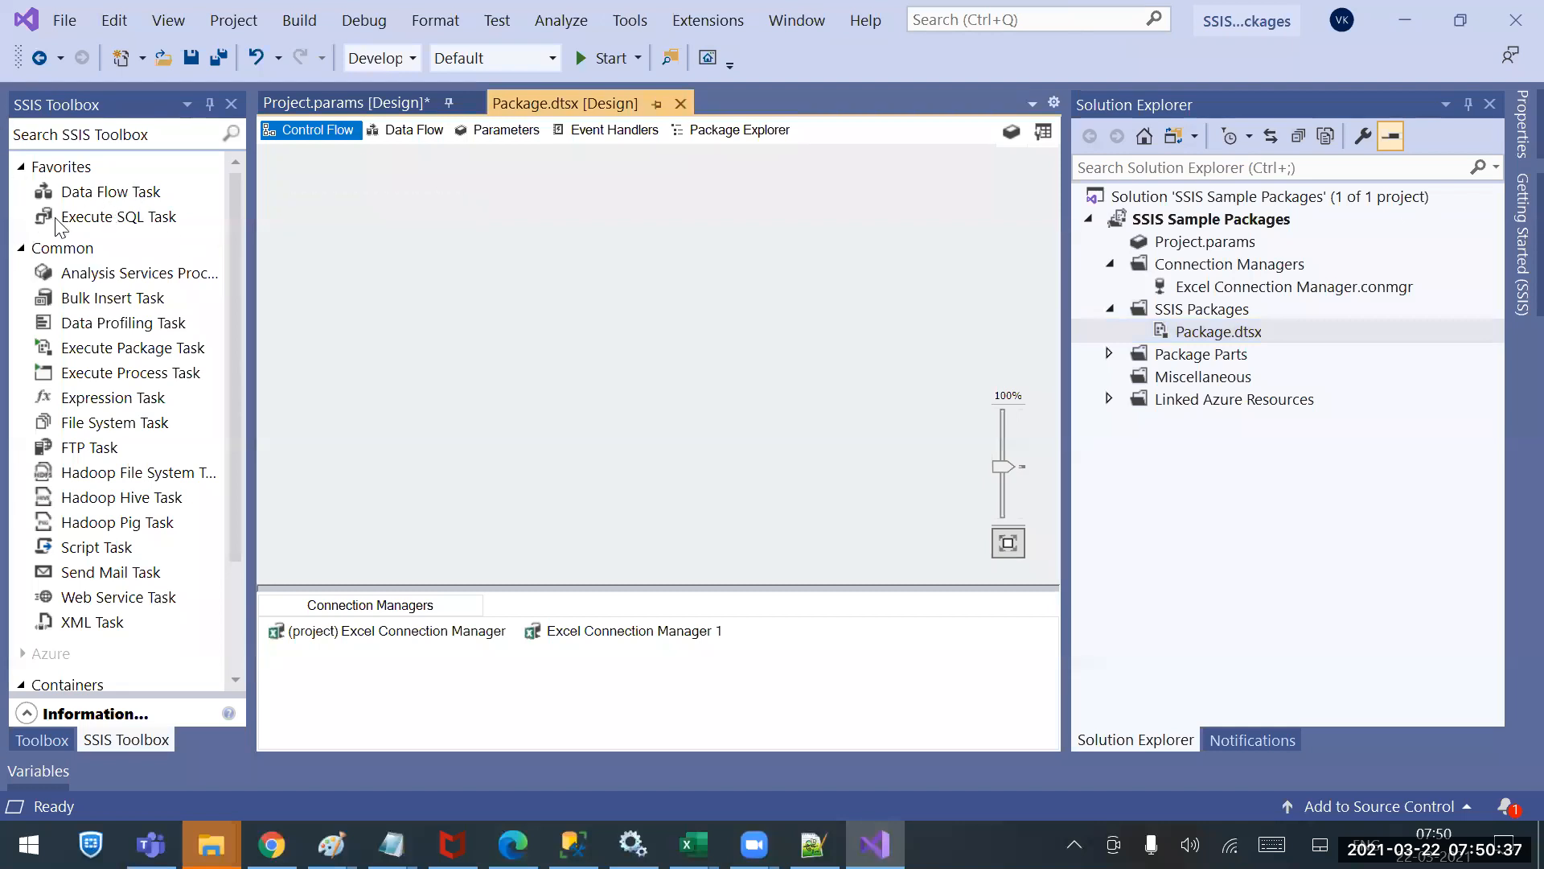
drag(322, 195, 914, 533)
Switch to Notepad++ and add the text "COntrol Flow---" on a new line below the Dtsx note, leaving a blank line between.
click(814, 845)
click(546, 541)
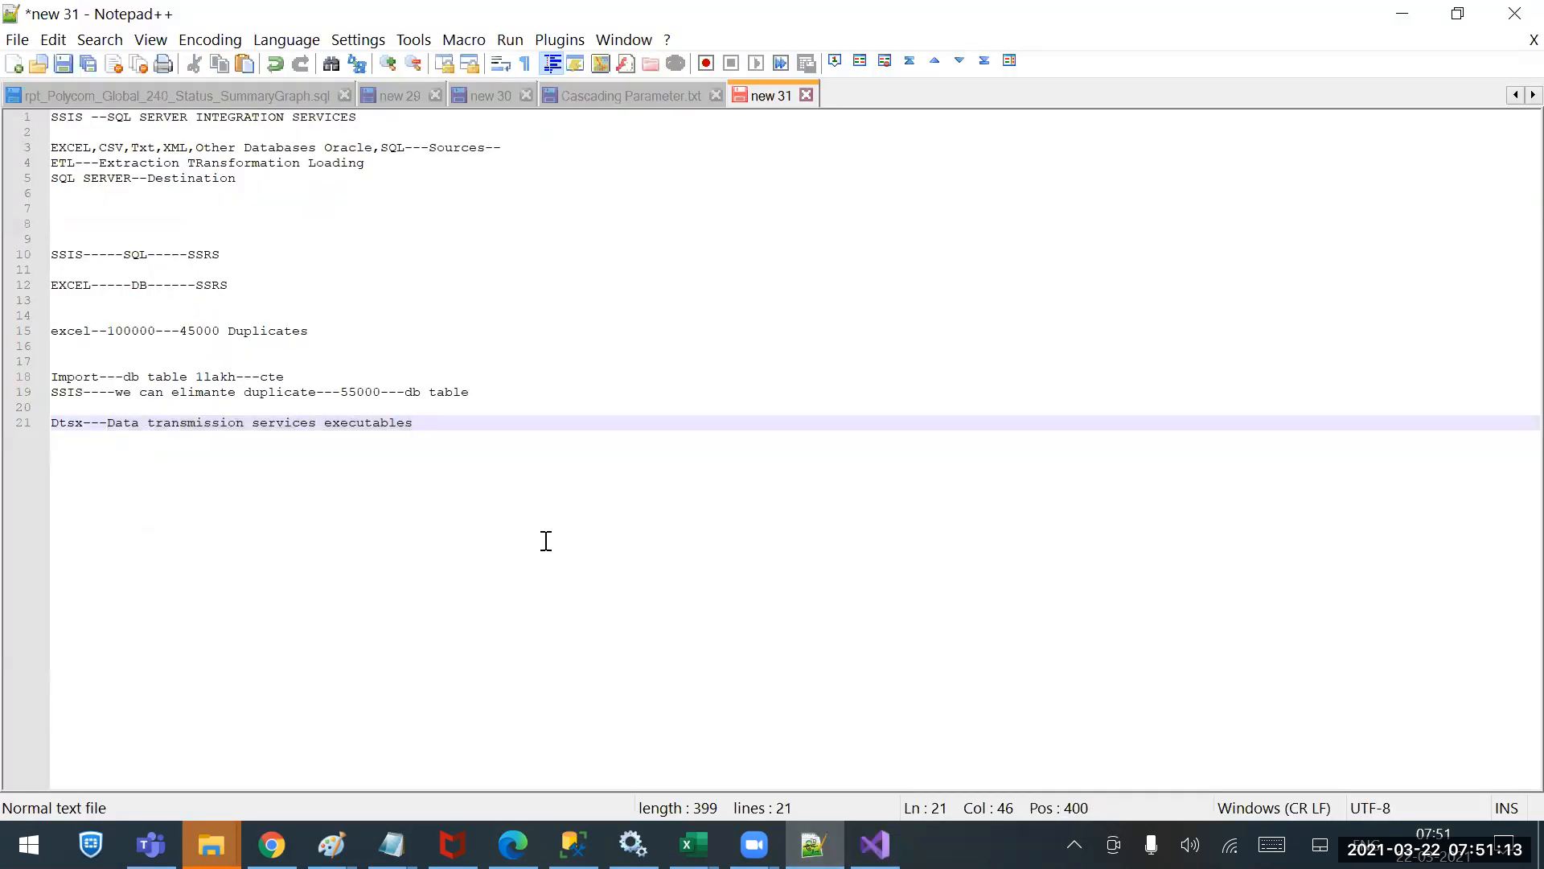
key(Return)
key(Return)
text(COnstr)
key(Home)
key(Right)
key(Right)
key(Right)
key(Right)
key(Right)
key(Right)
key(shift+Left)
key(shift+Left)
key(shift+Left)
text(t)
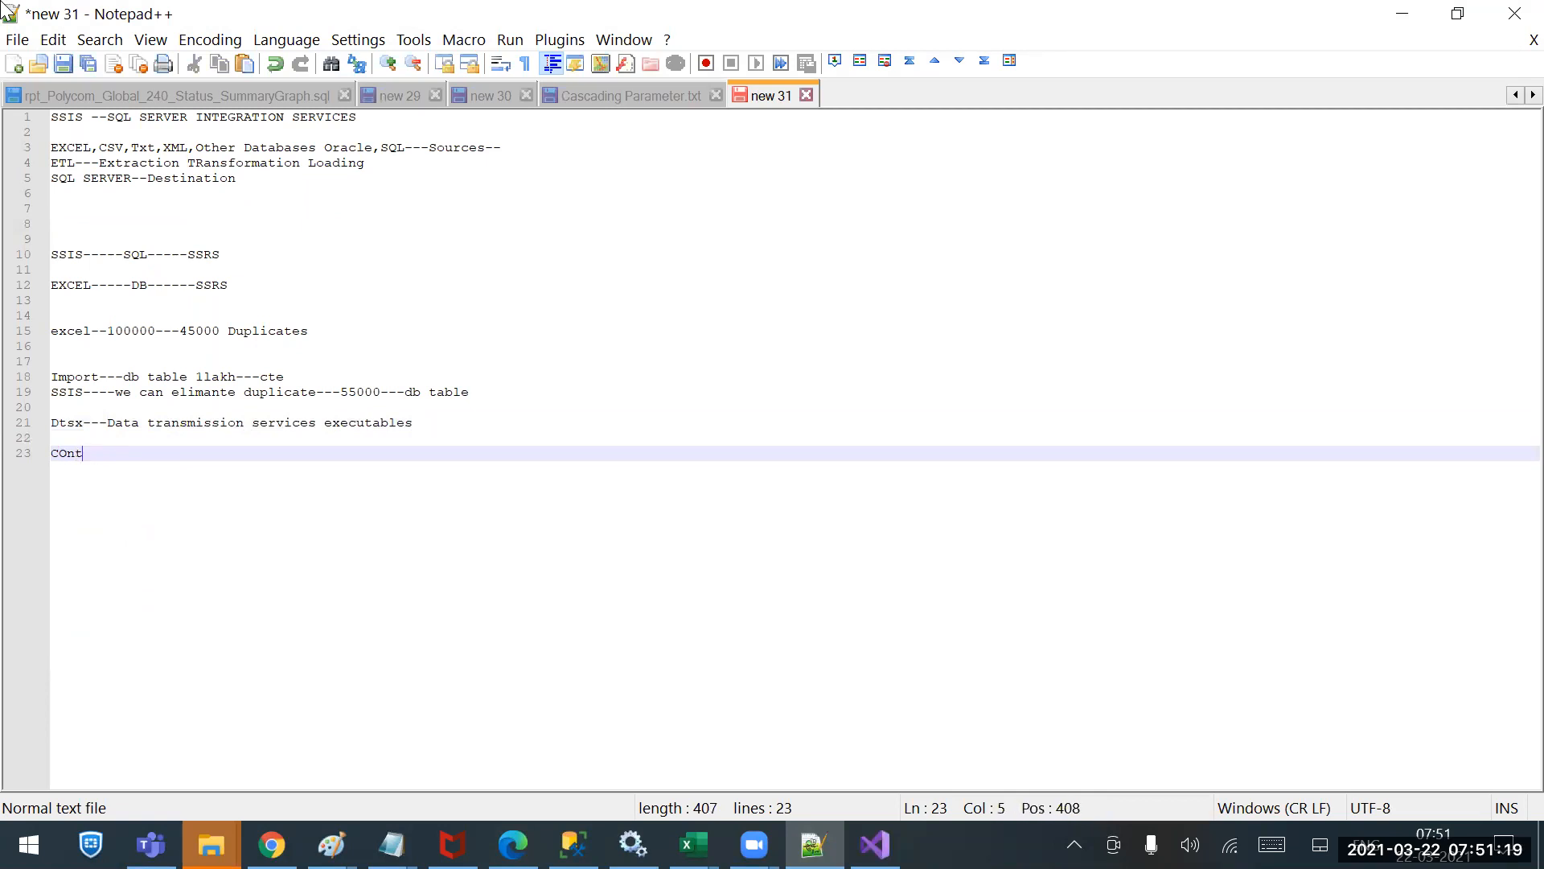
text(rol Flow---)
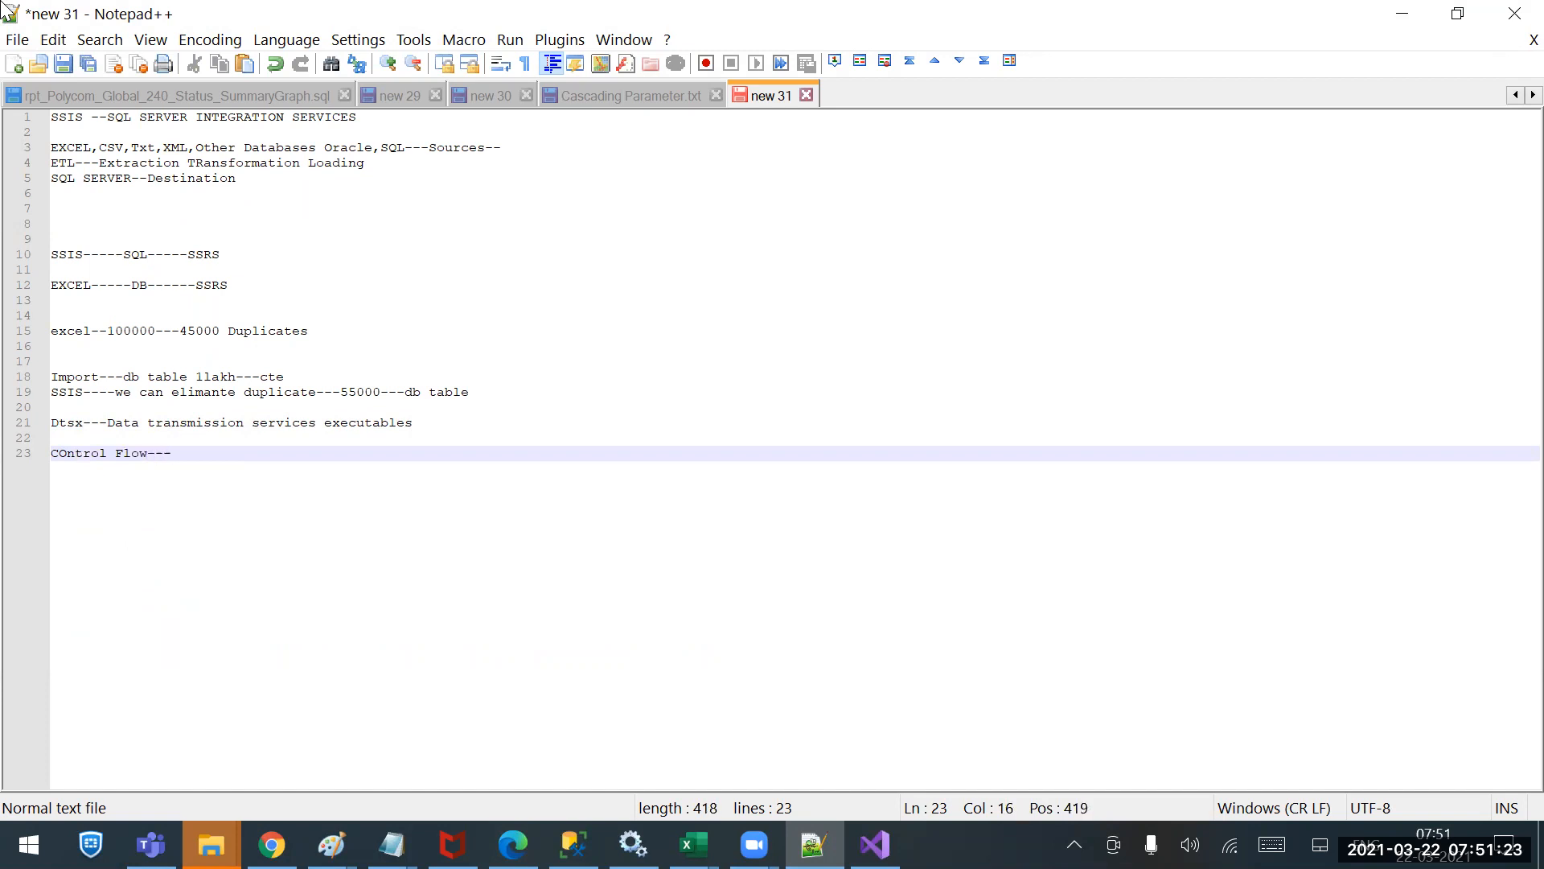
Switch to Visual Studio and look through the SSIS tasks and containers, such as Data Flow Task and Foreach Loop Container.
click(875, 844)
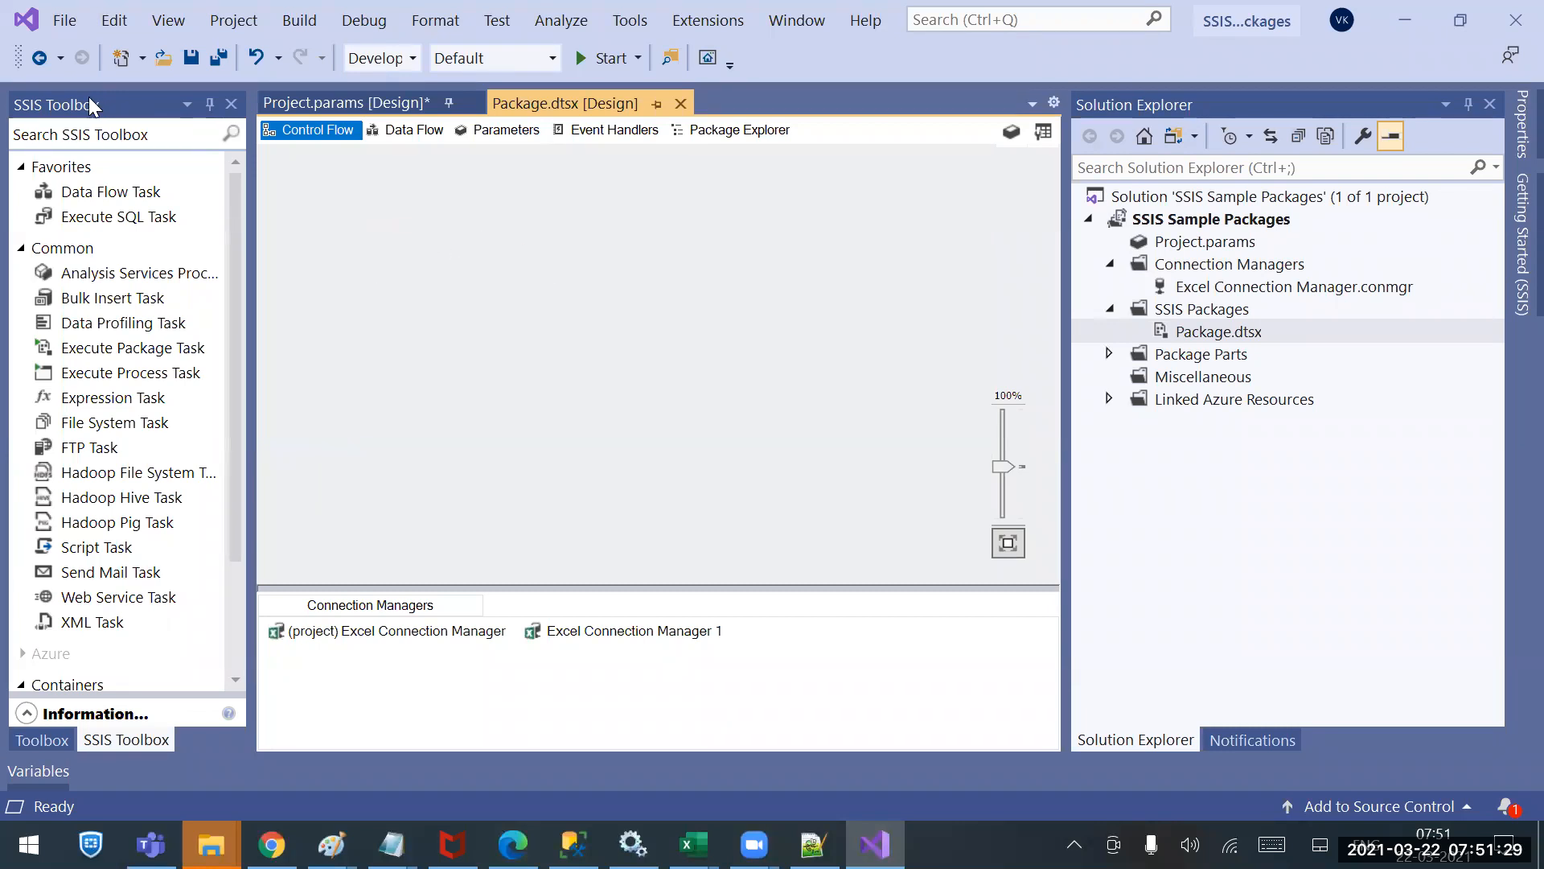
click(145, 201)
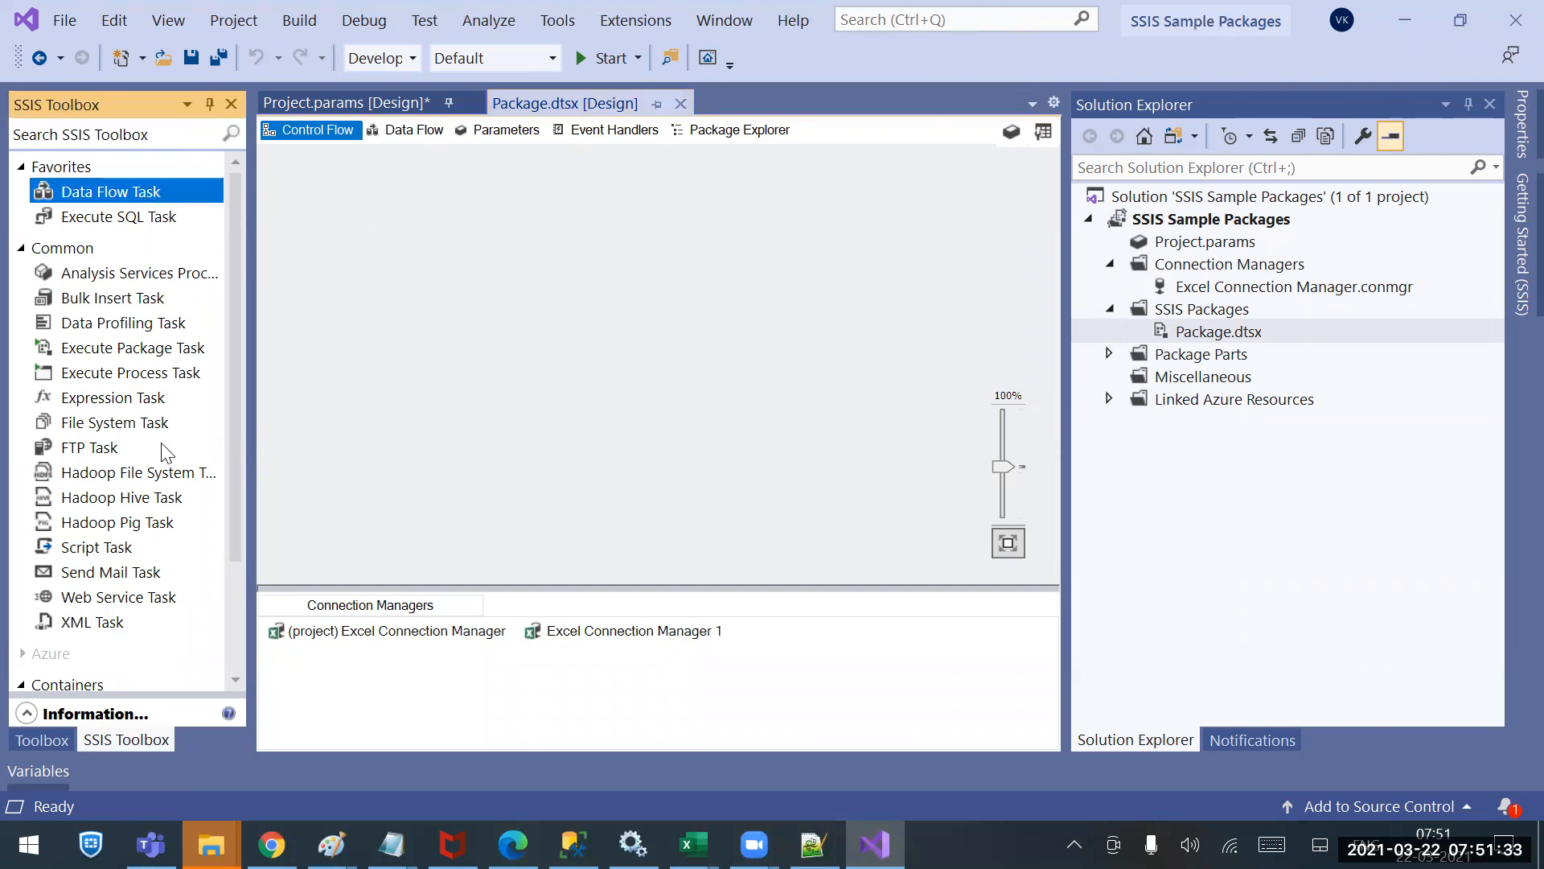
scroll(161, 448, down, 2)
click(126, 590)
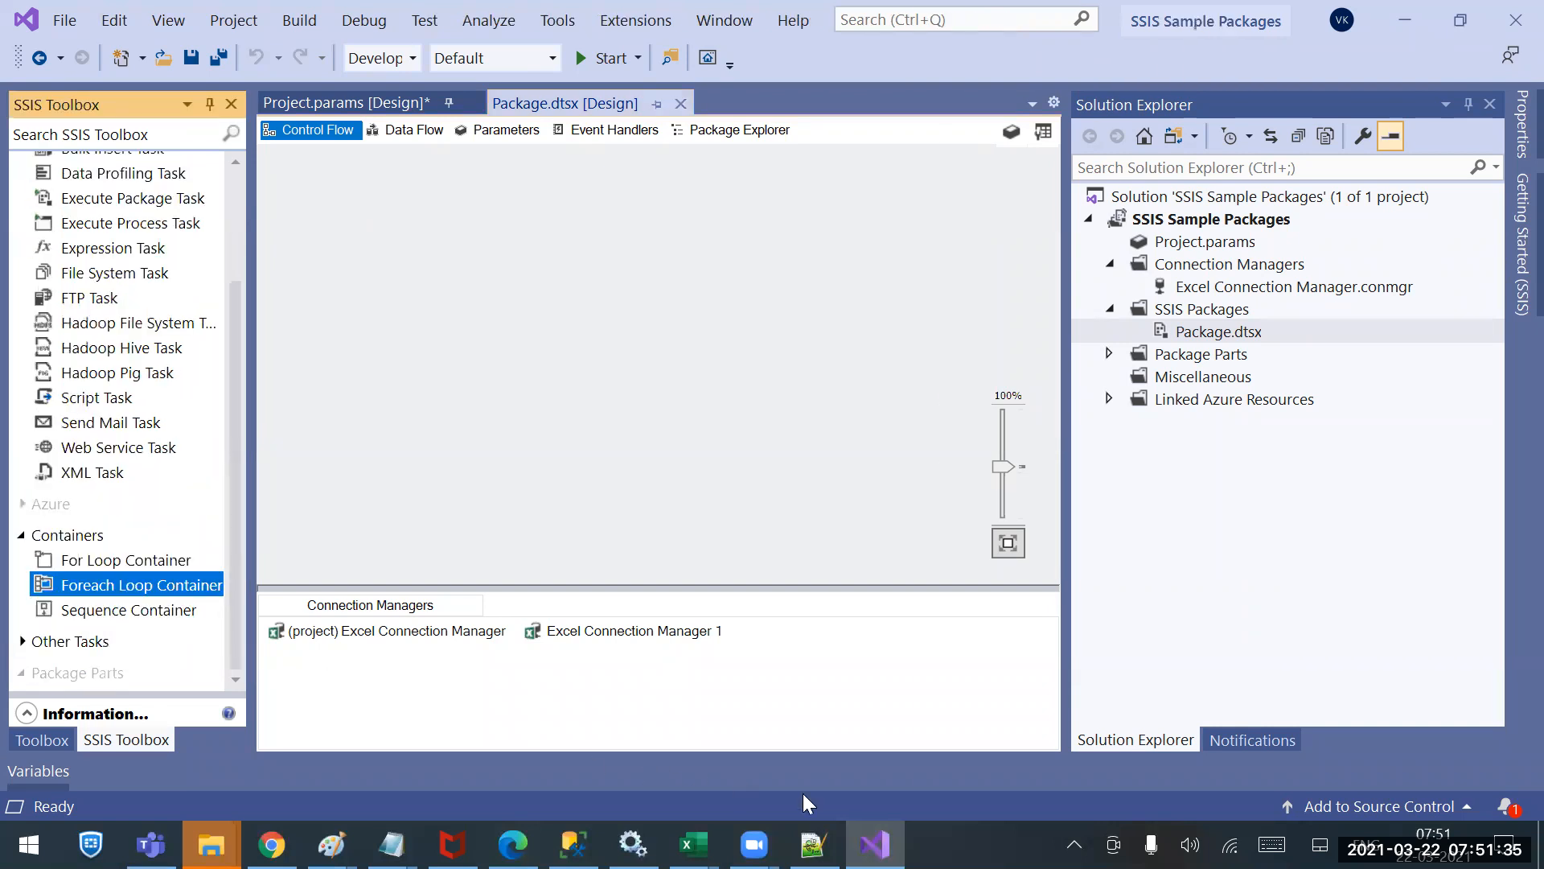
Switch to Notepad++ and extend the Control Flow note with "Tasks,COntainers---It will check the work from one taskj to".
click(813, 845)
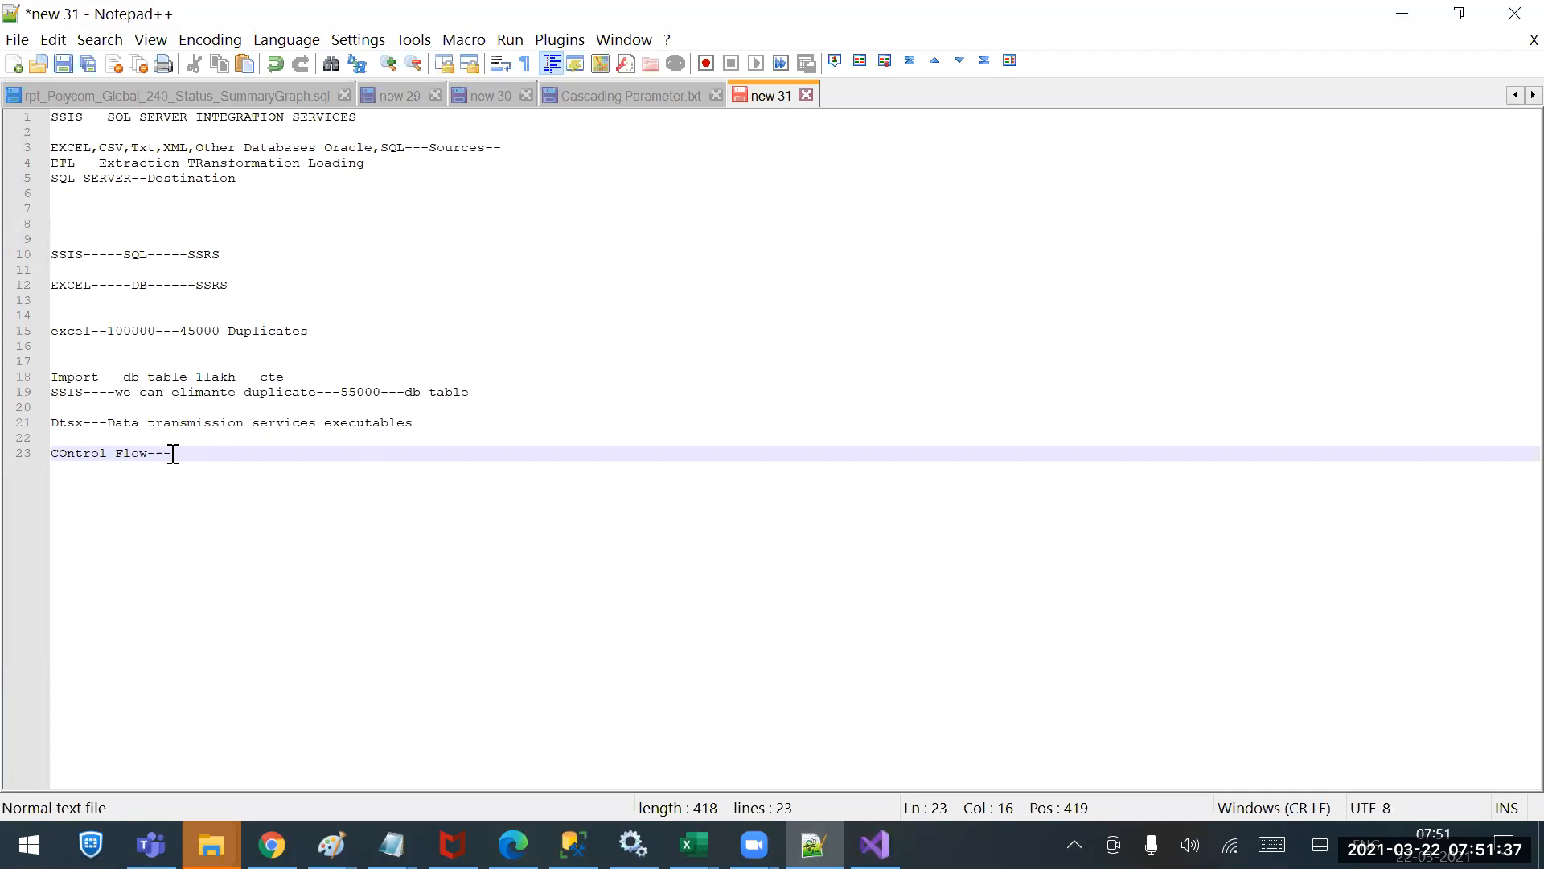
text(Tasks,COntainers---It wil)
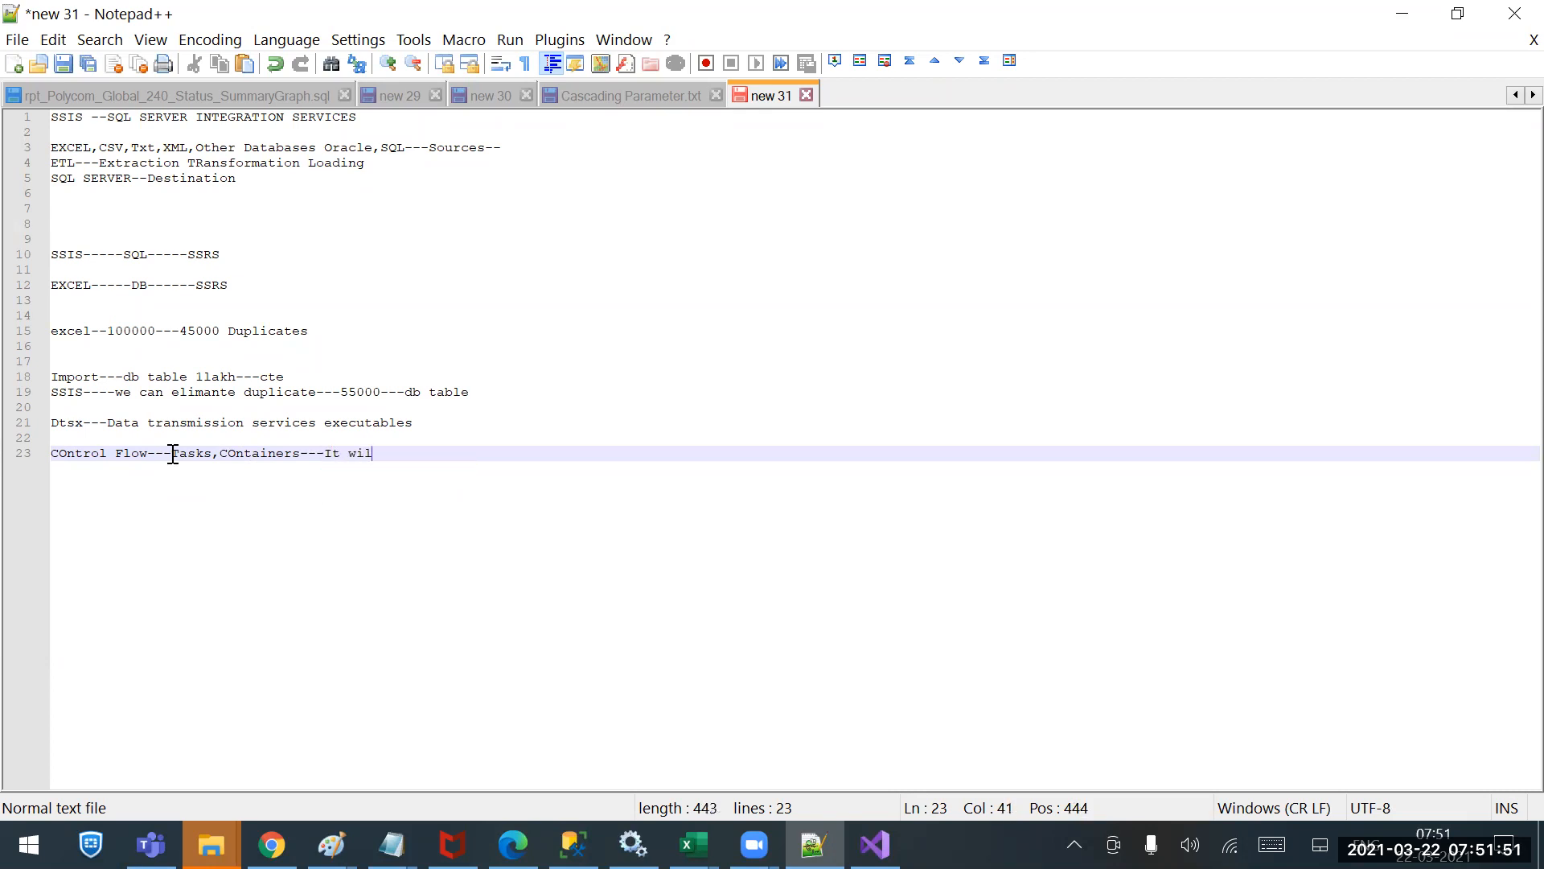
text(l check the work fro)
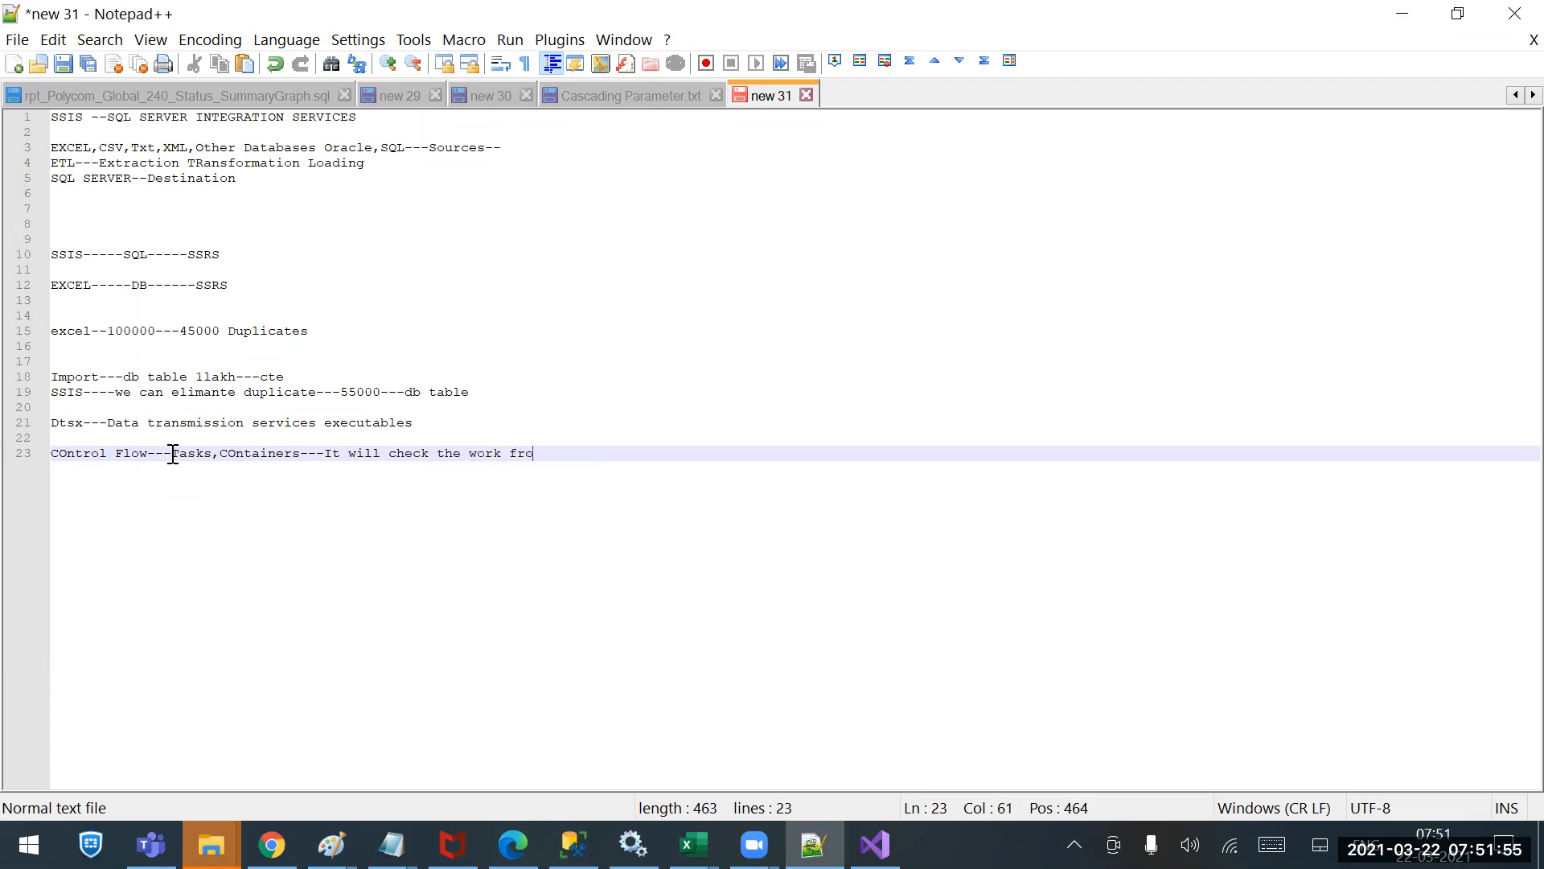
text(m one taskj to)
Correct "taskj" to "task" in the Control Flow note and finish the sentence with "another task".
key(Home)
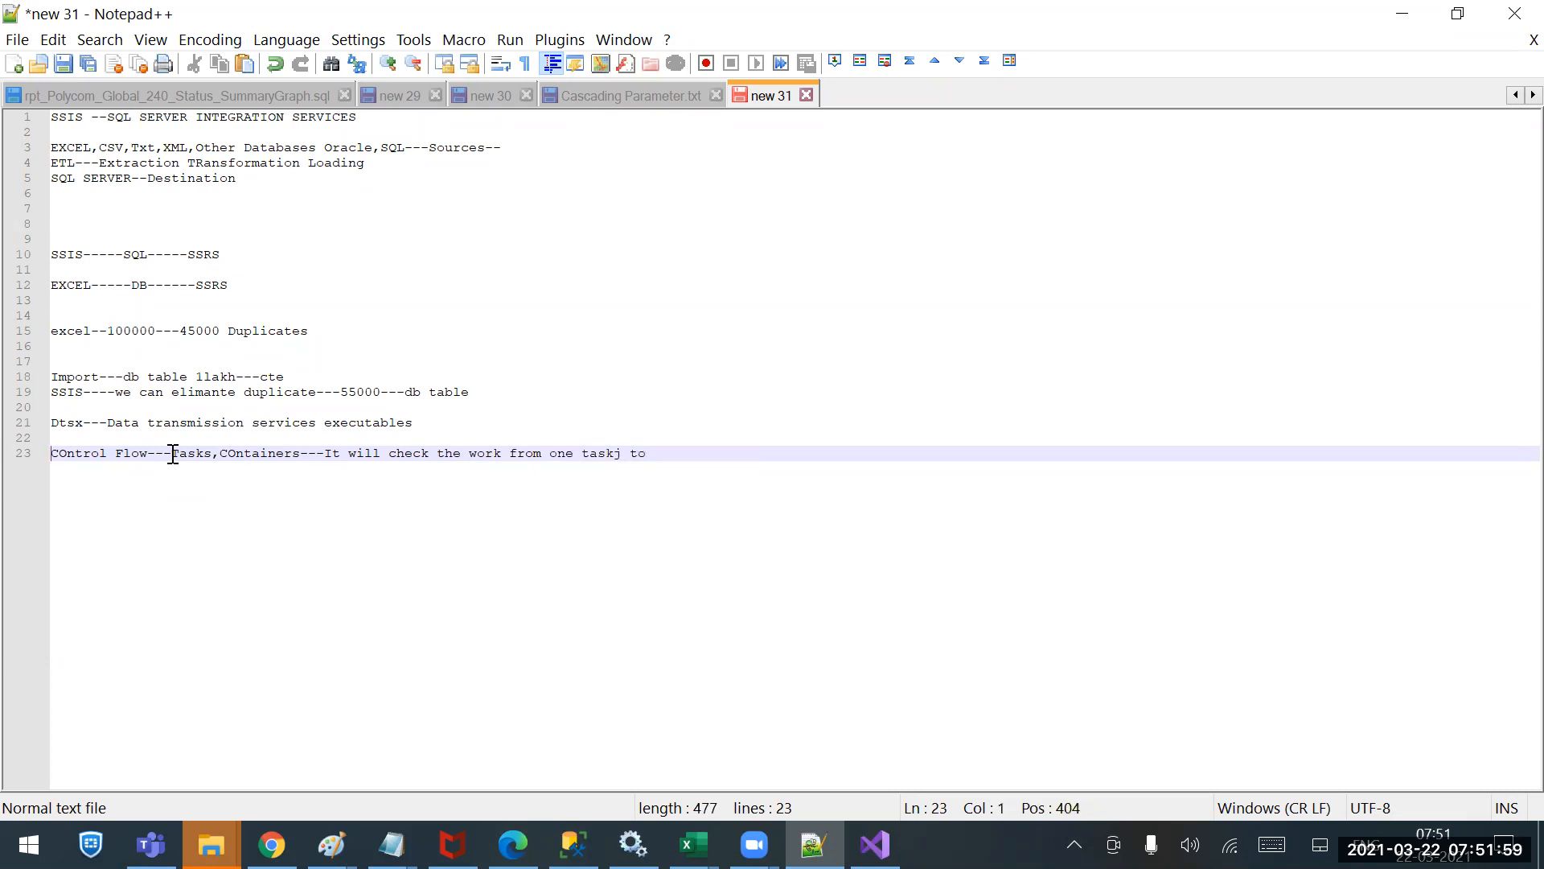
key(BackSpace)
key(BackSpace)
key(Return)
key(Return)
key(Right)
key(Right)
key(Right)
key(Right)
key(Right)
key(Right)
key(Right)
key(Right)
key(Right)
key(Right)
key(Right)
key(Right)
key(Right)
key(Right)
key(Right)
key(Right)
key(Right)
key(Right)
key(Right)
key(Right)
key(Right)
key(Right)
key(Right)
key(Right)
key(Right)
key(Right)
key(Right)
key(Right)
key(Right)
key(Right)
key(Right)
key(Right)
key(Right)
key(Right)
key(Right)
key(Right)
key(Right)
key(Right)
key(Right)
key(Right)
key(BackSpace)
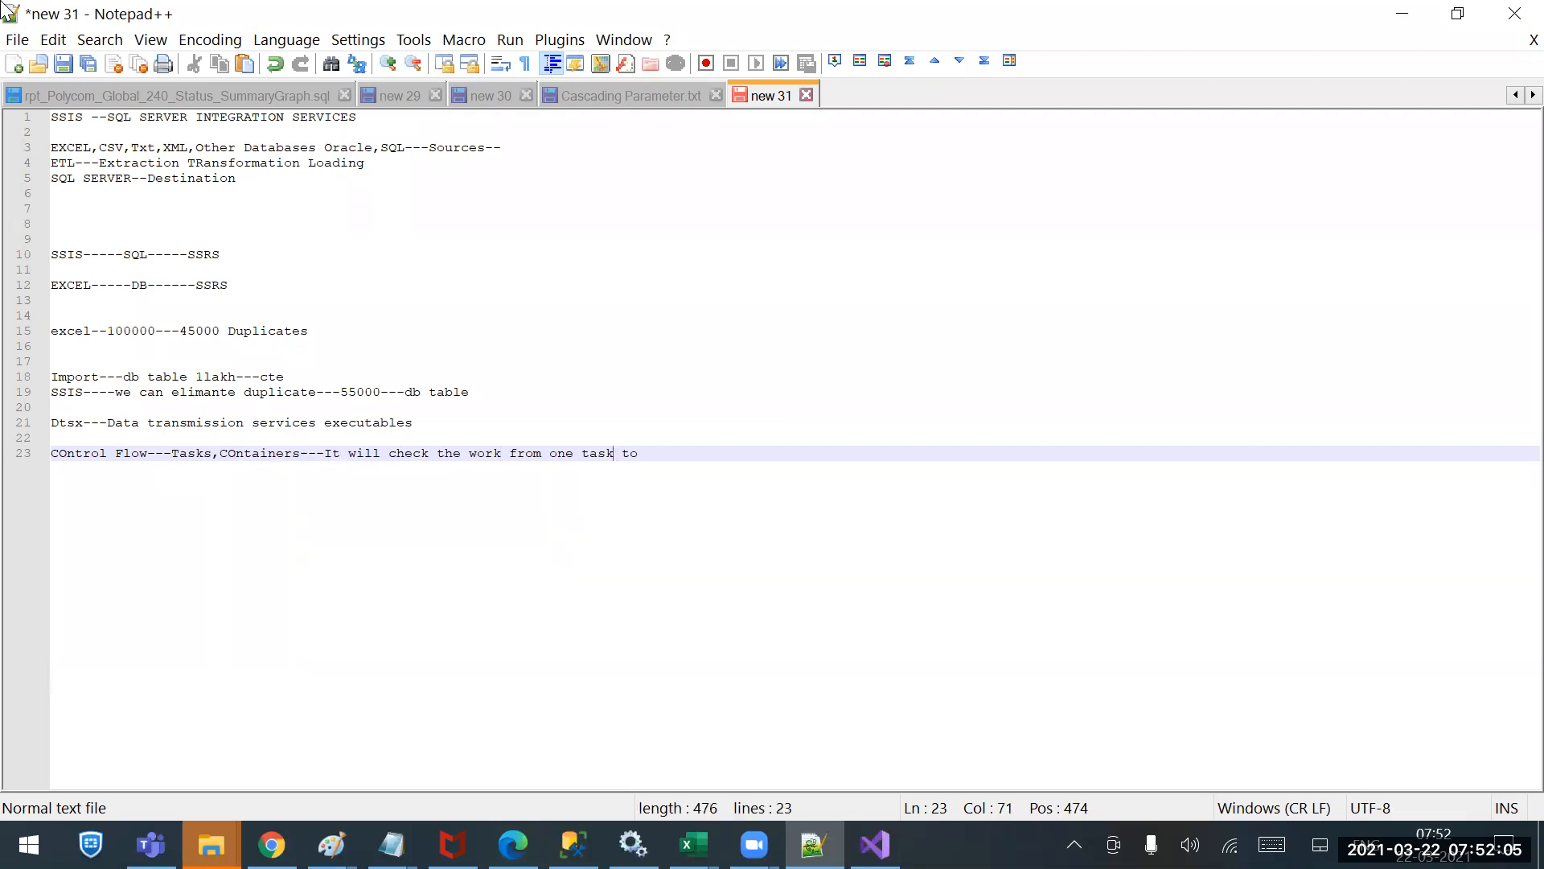
text(another task)
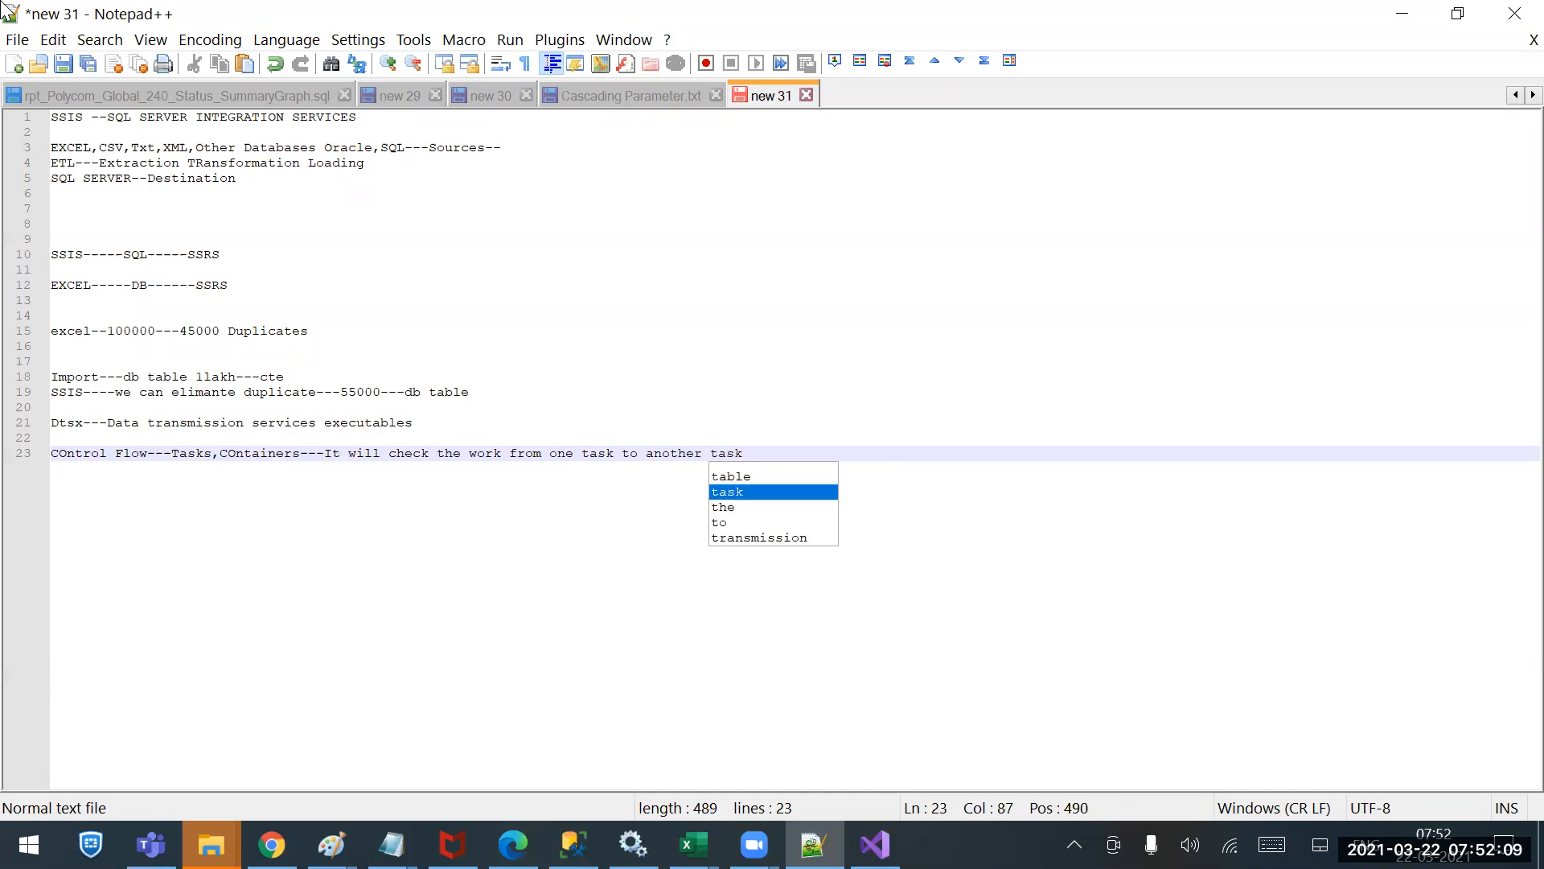
Insert "RunTIme Enginer" between "COntrol Flow" and "Tasks" in the Control Flow note.
double_click(64, 453)
click(151, 453)
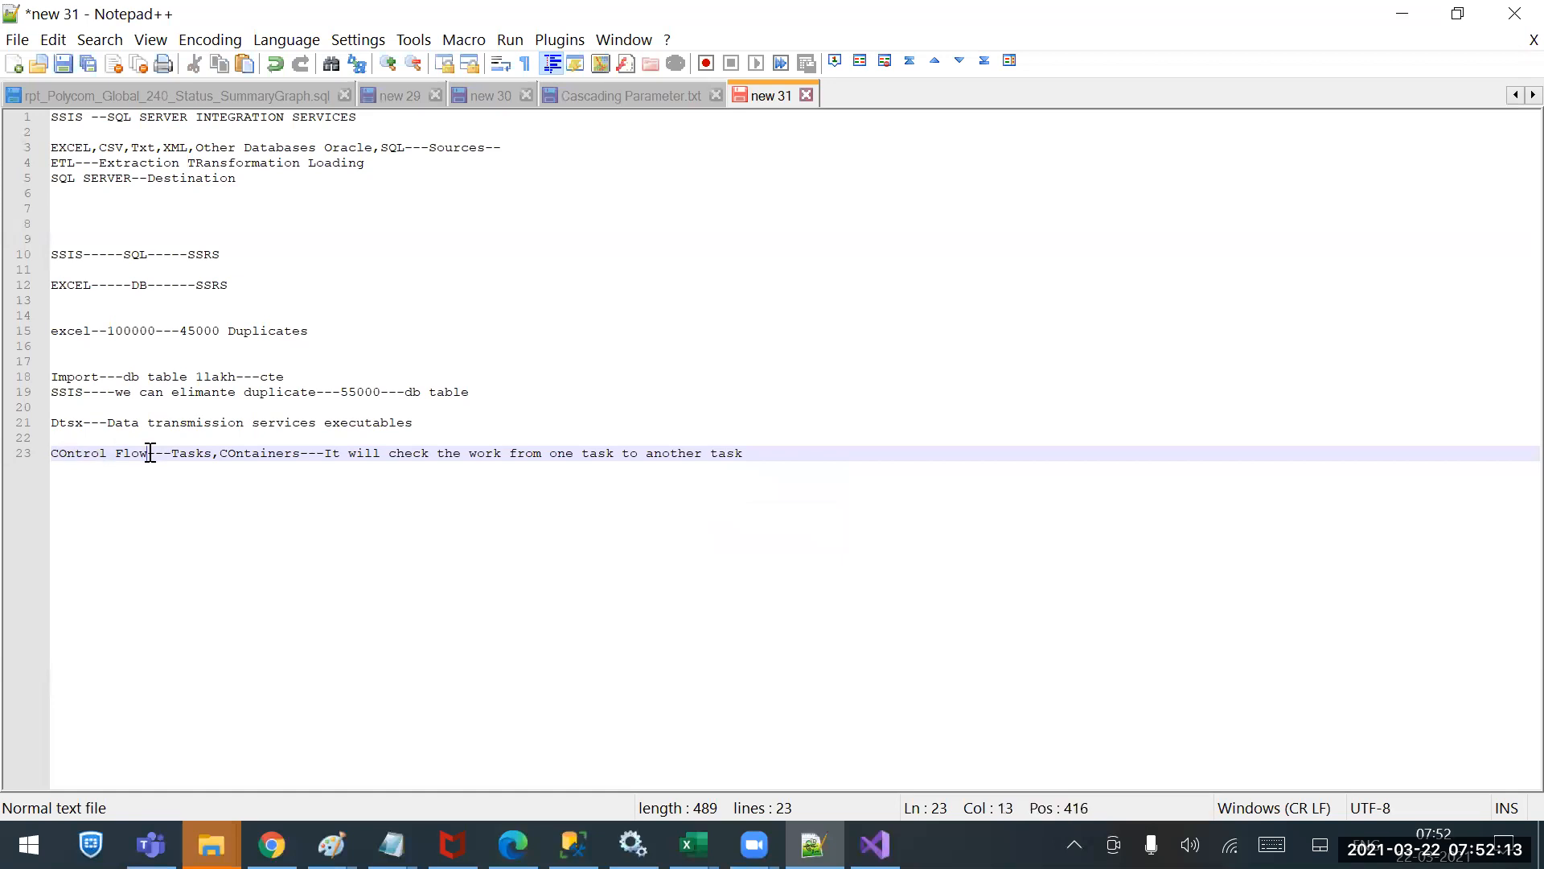
drag(150, 453, 47, 453)
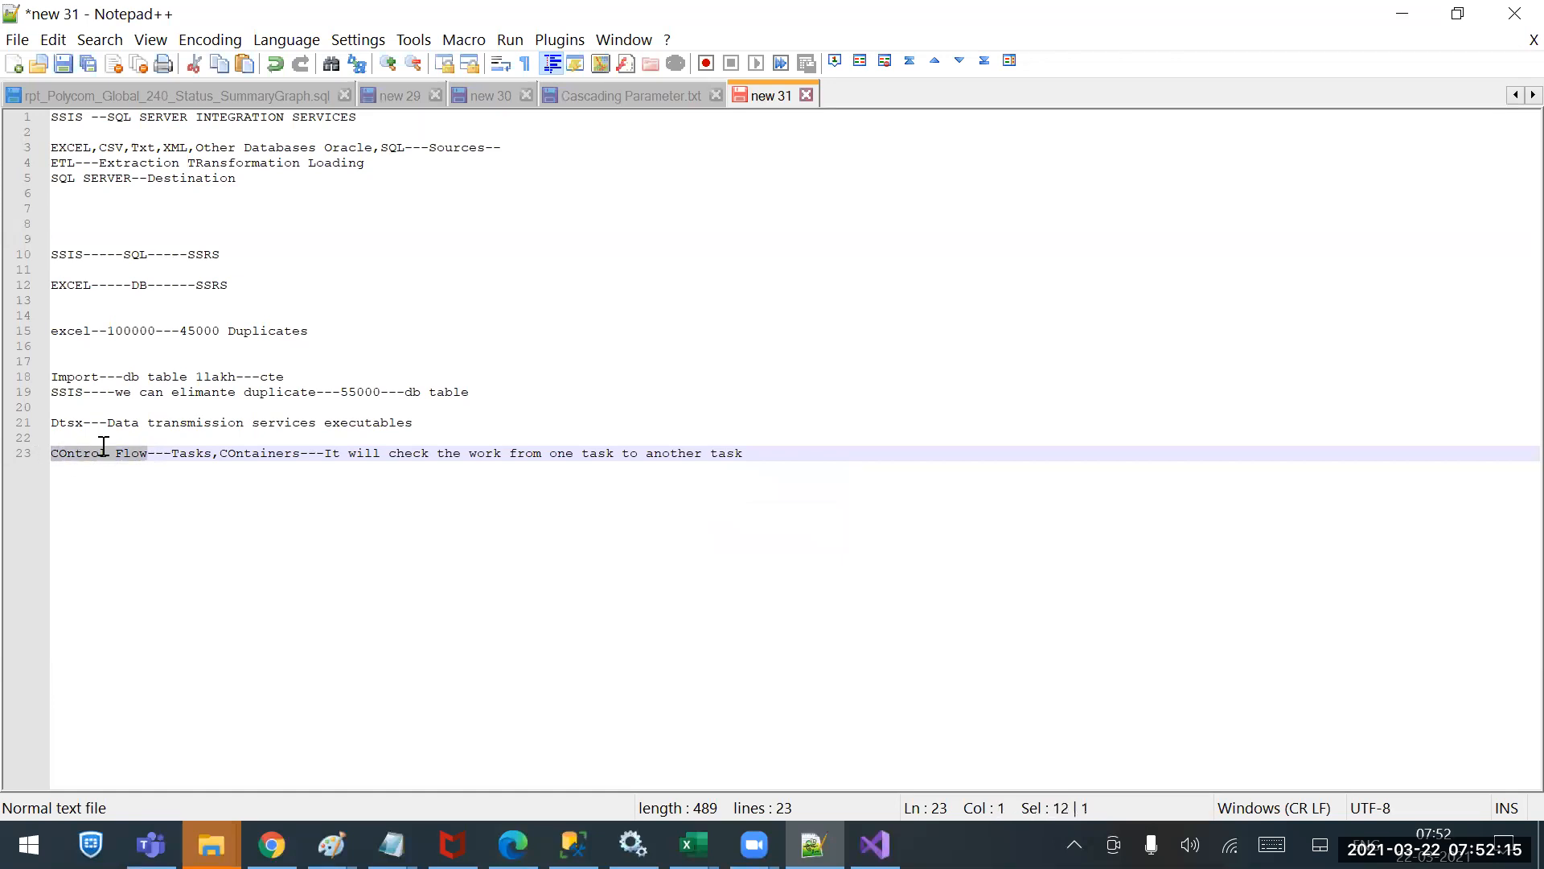
click(163, 452)
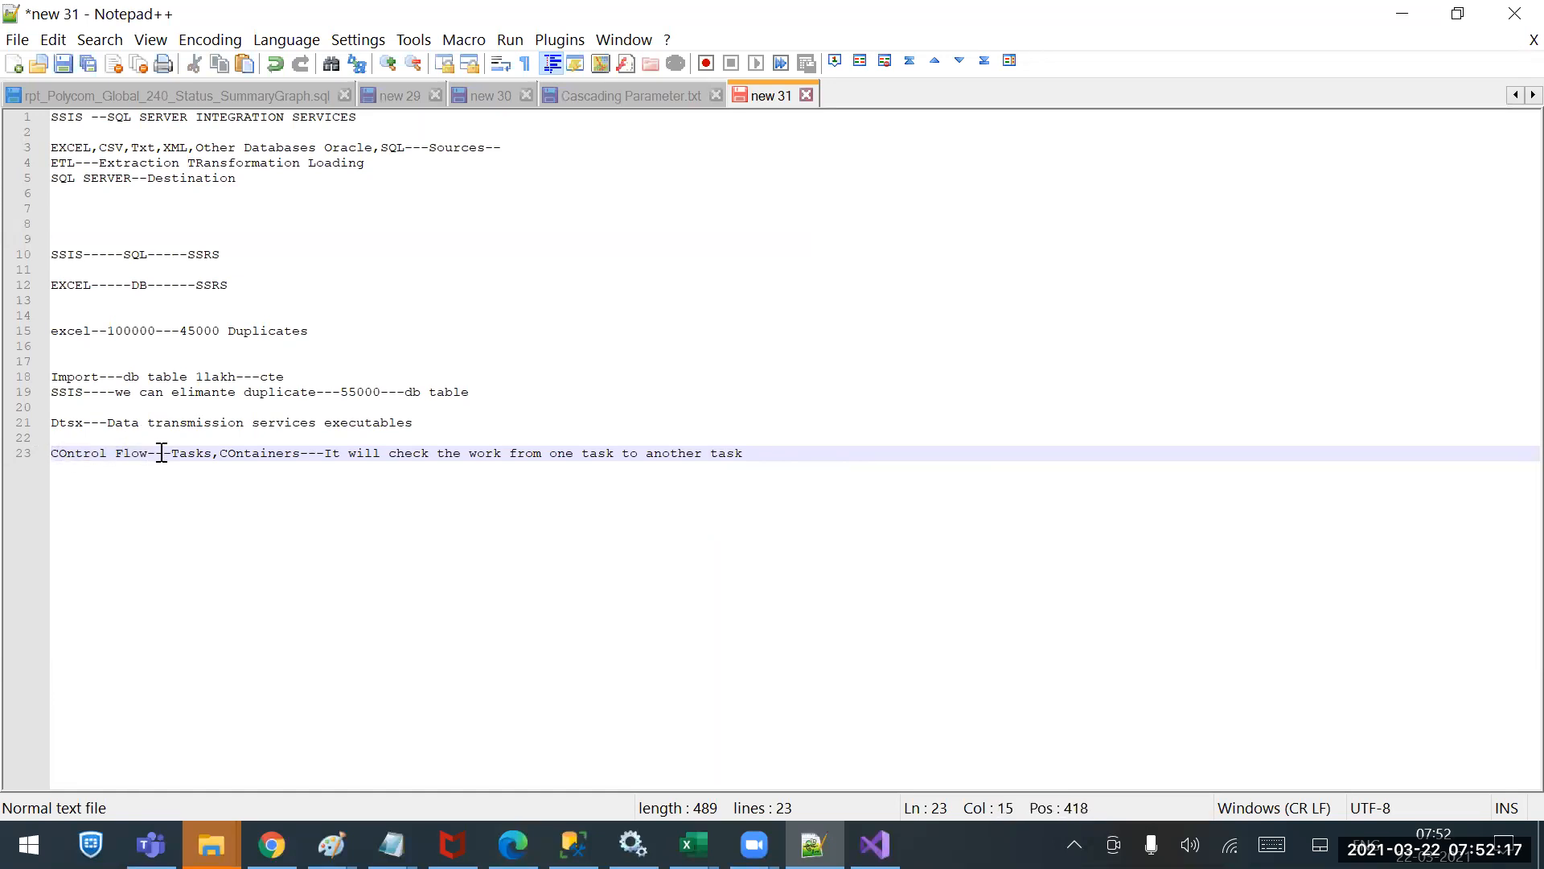
text(RunTIme )
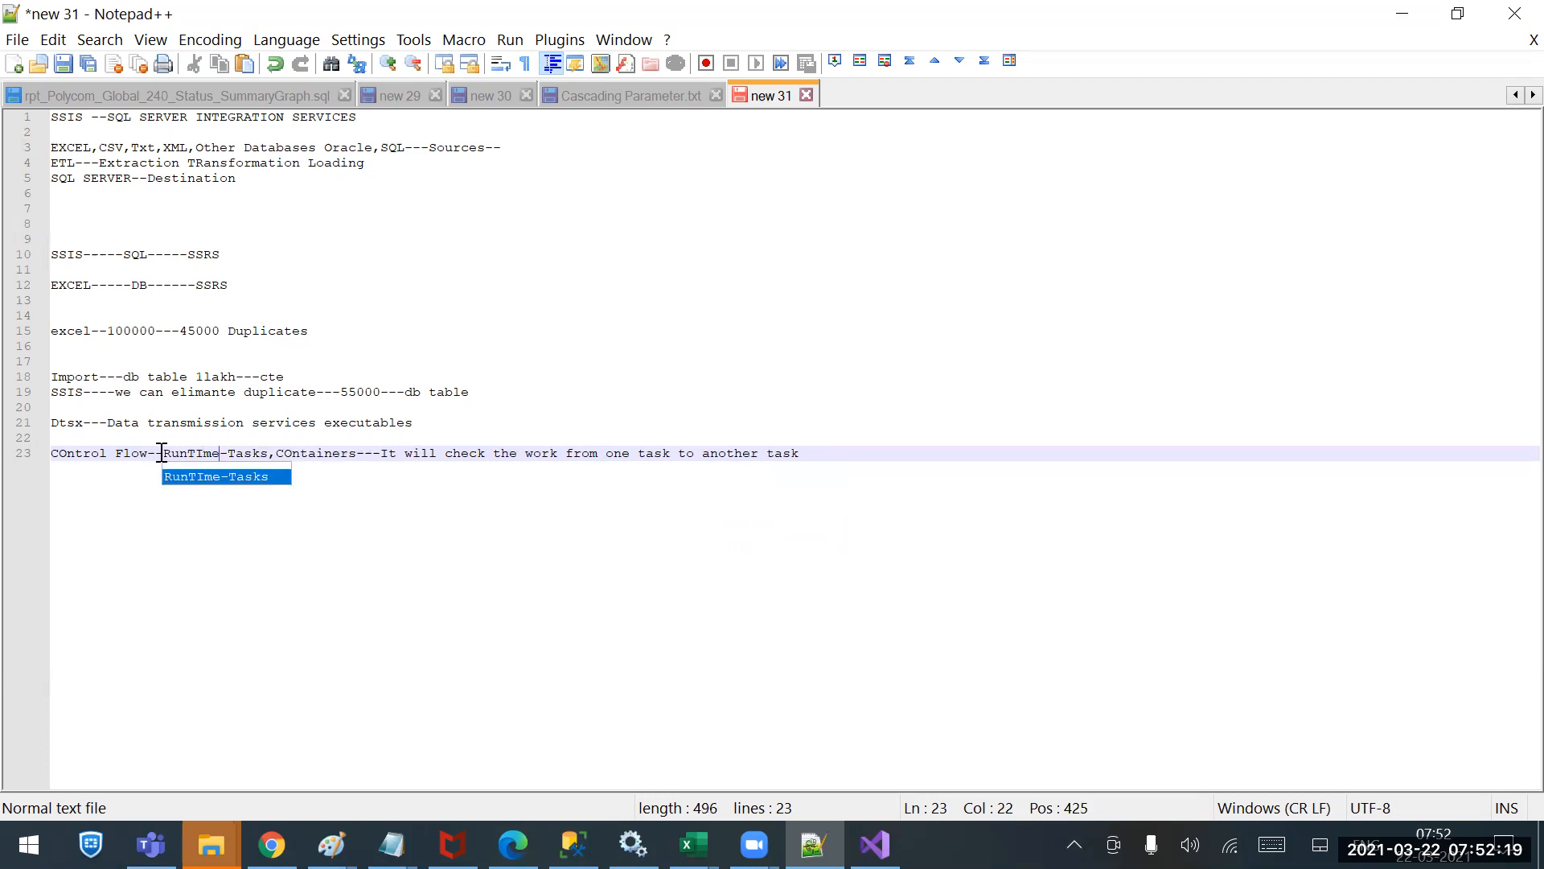
text(Enginer)
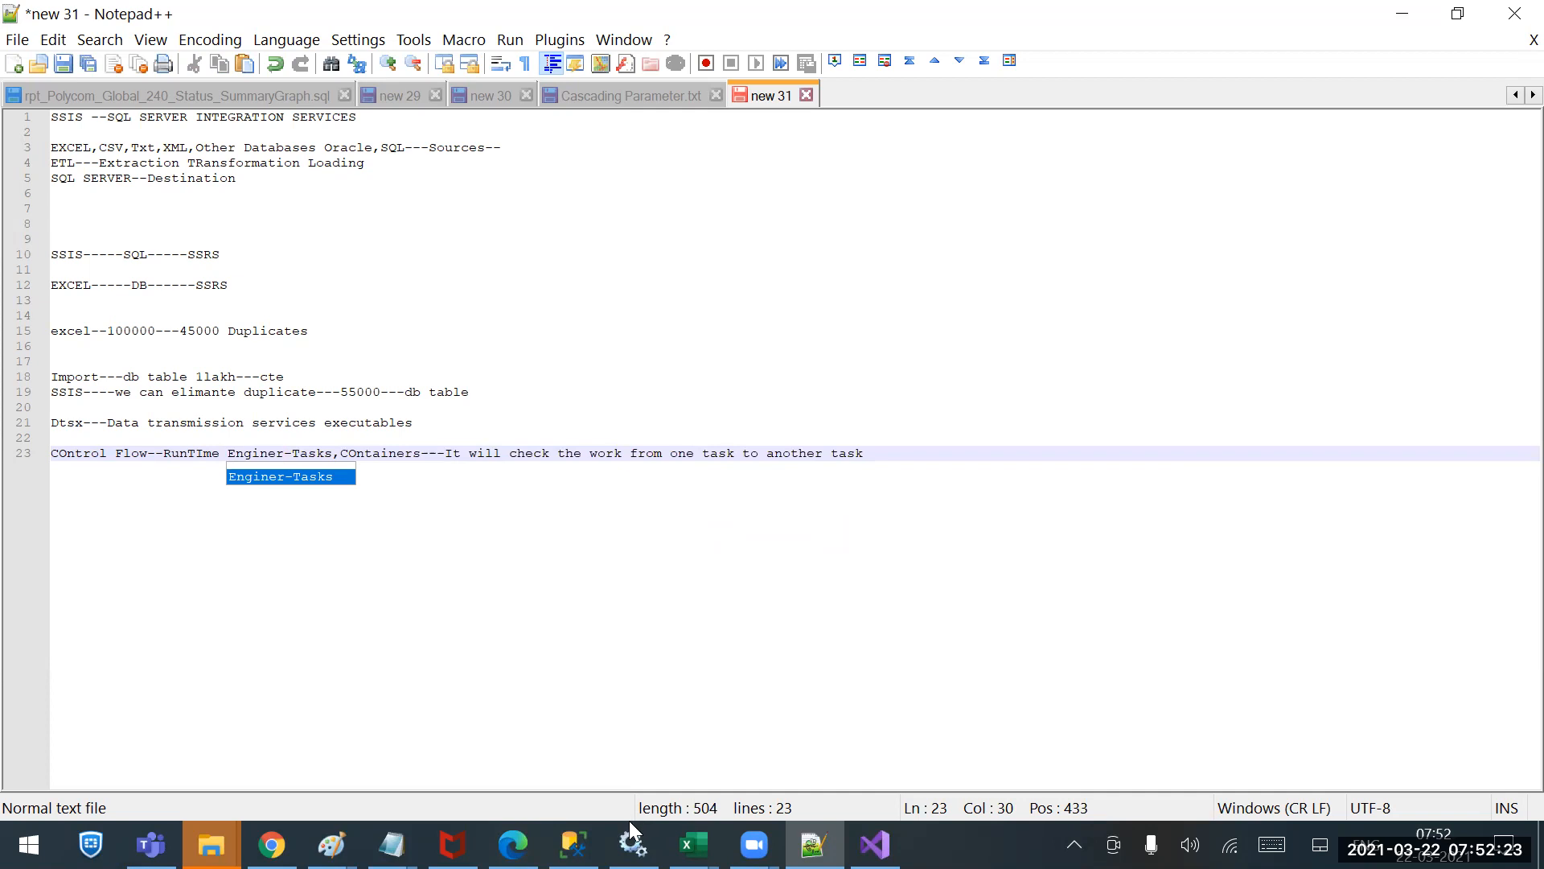
Look briefly at SQL Server Management Studio and the Visual Studio control flow, minimizing each to return to the notes.
click(573, 844)
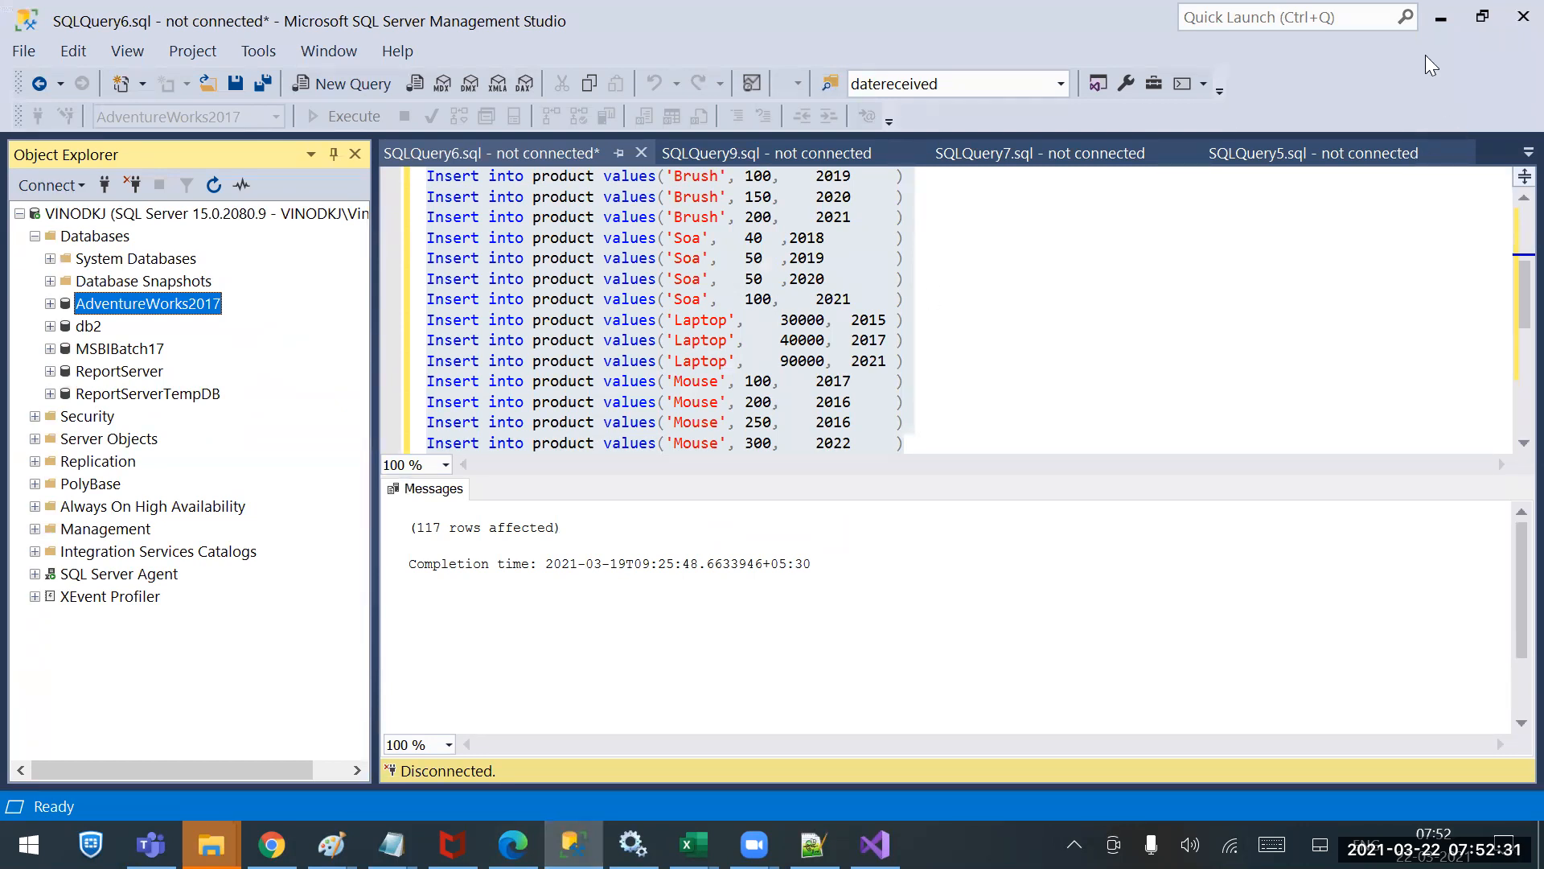
click(1440, 18)
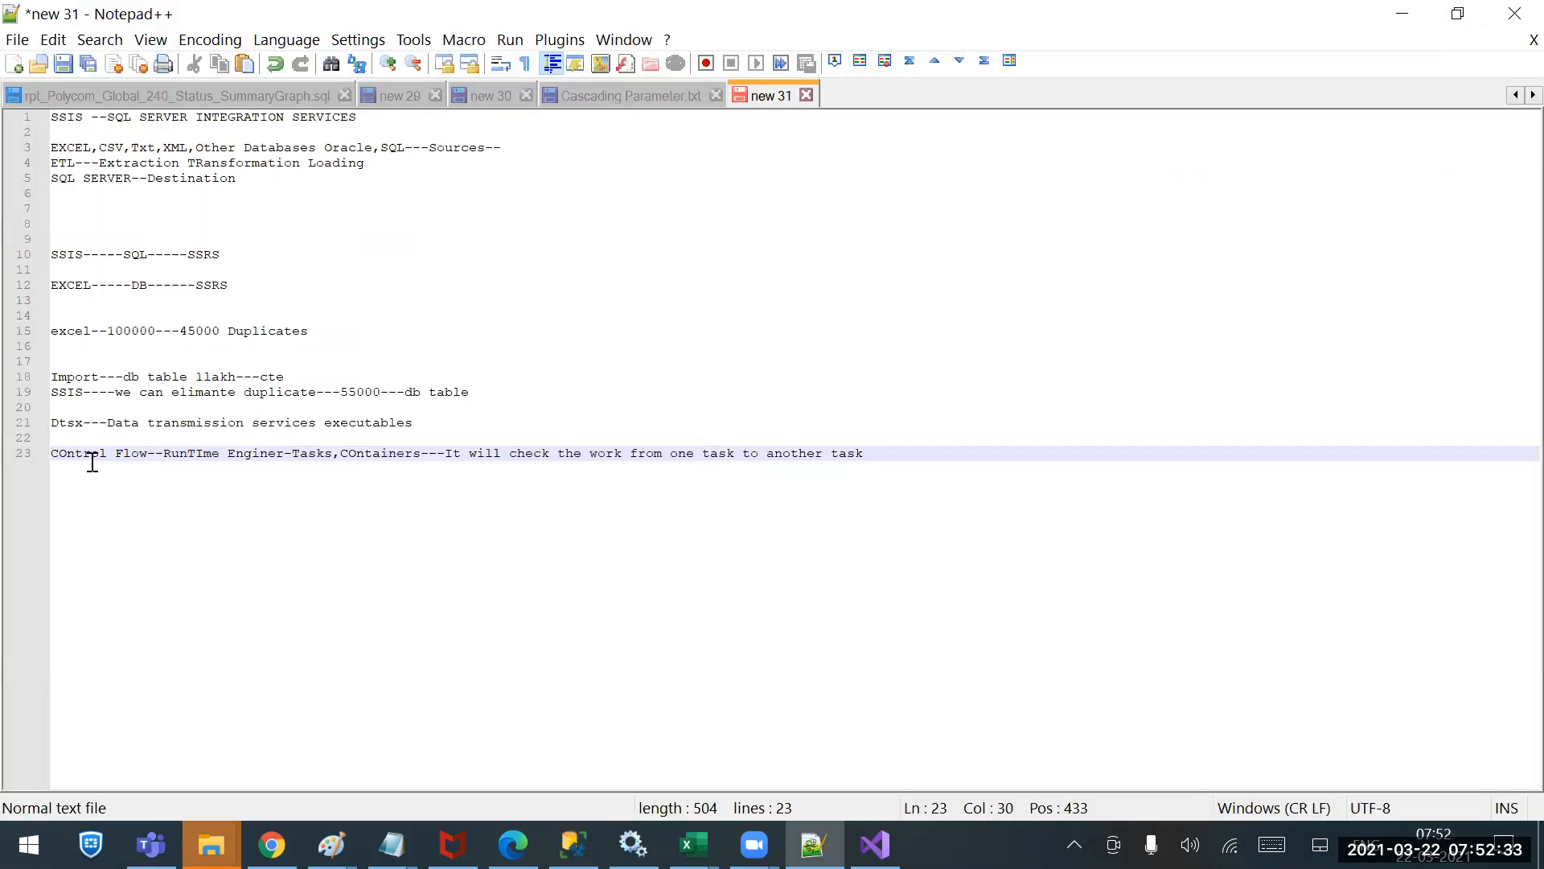
click(875, 844)
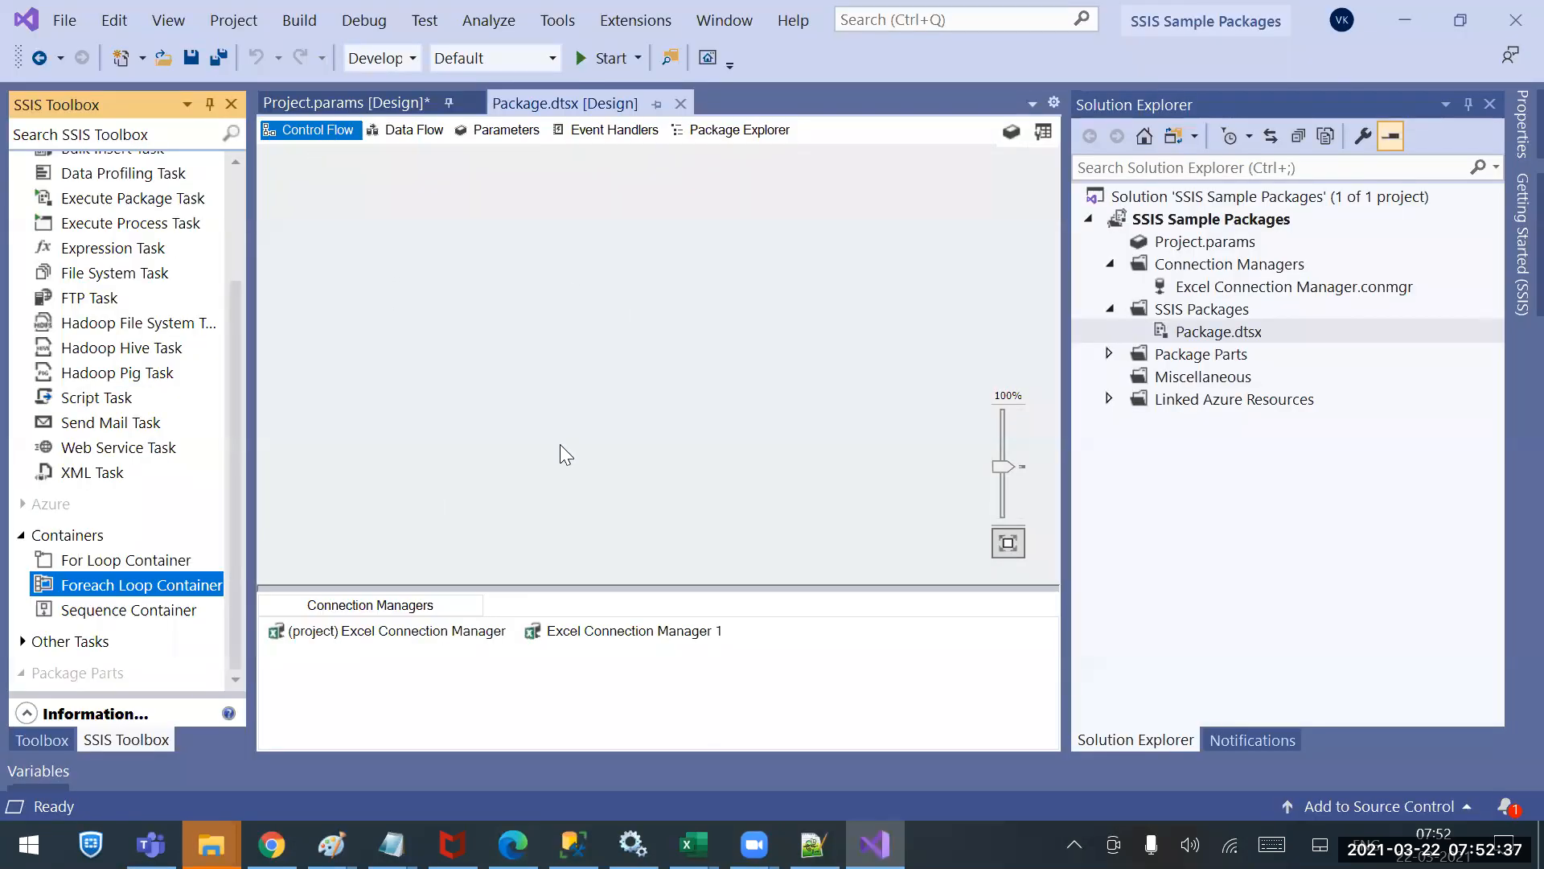
click(1404, 19)
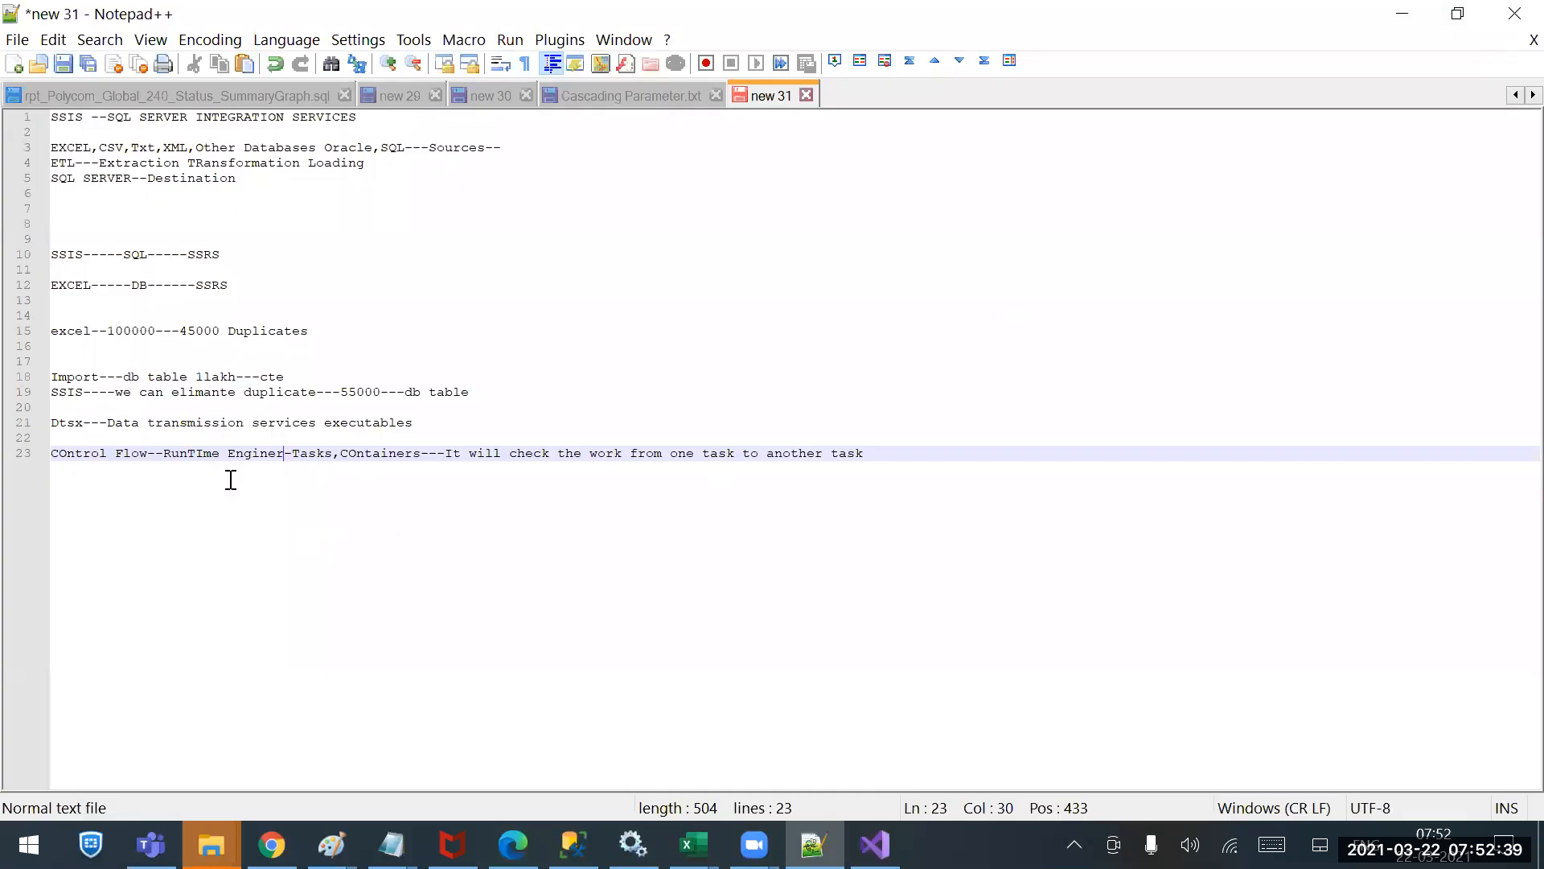
Correct "Enginer" to "Engine" in the Control Flow note.
drag(164, 453, 195, 452)
click(285, 454)
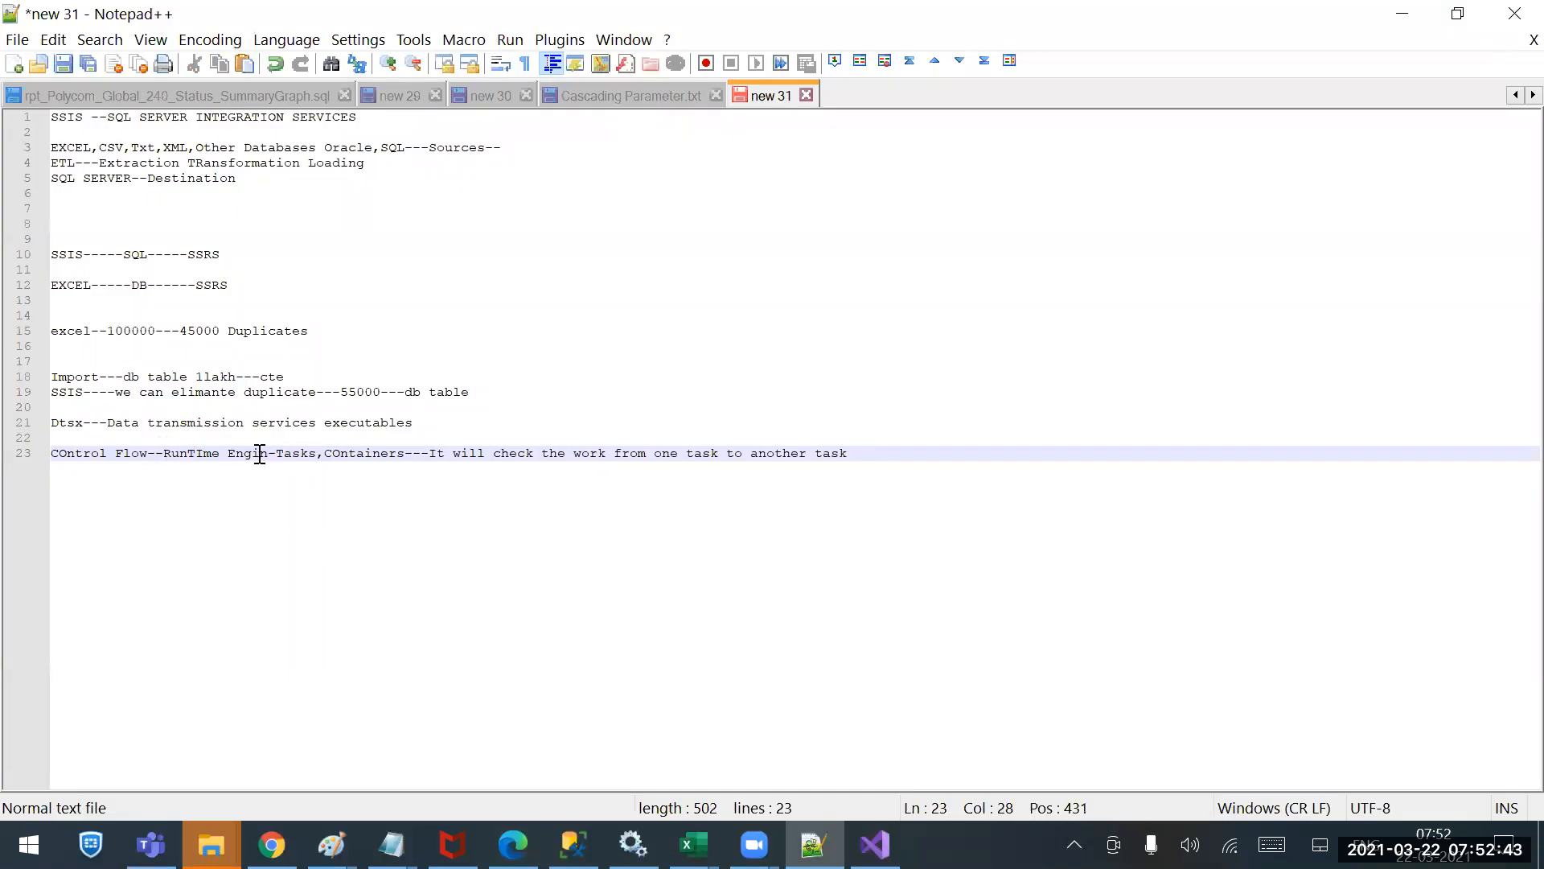
key(BackSpace)
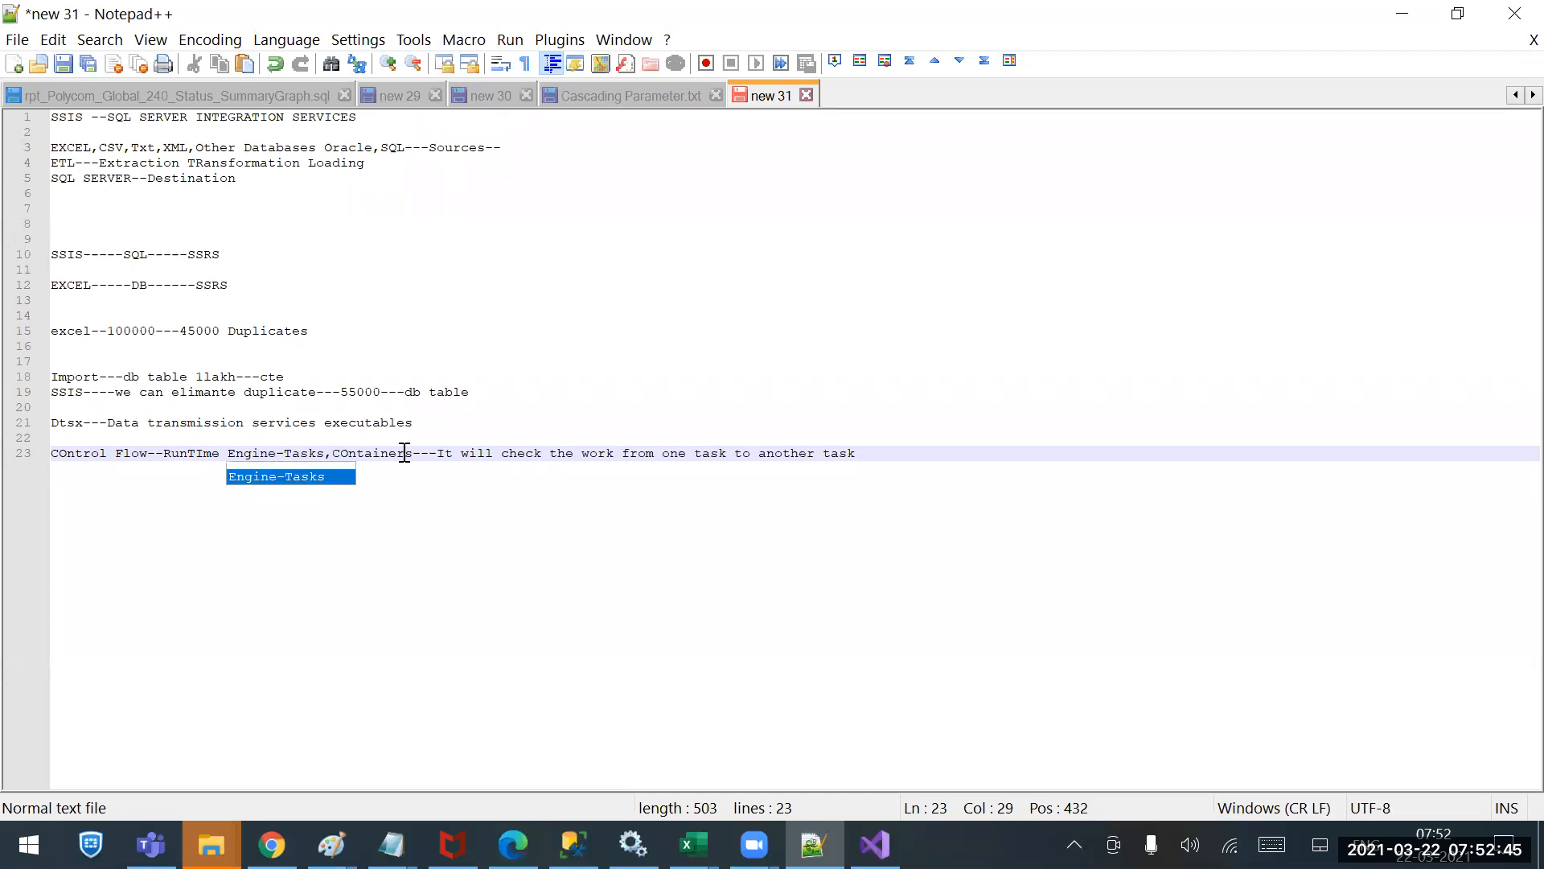
click(574, 456)
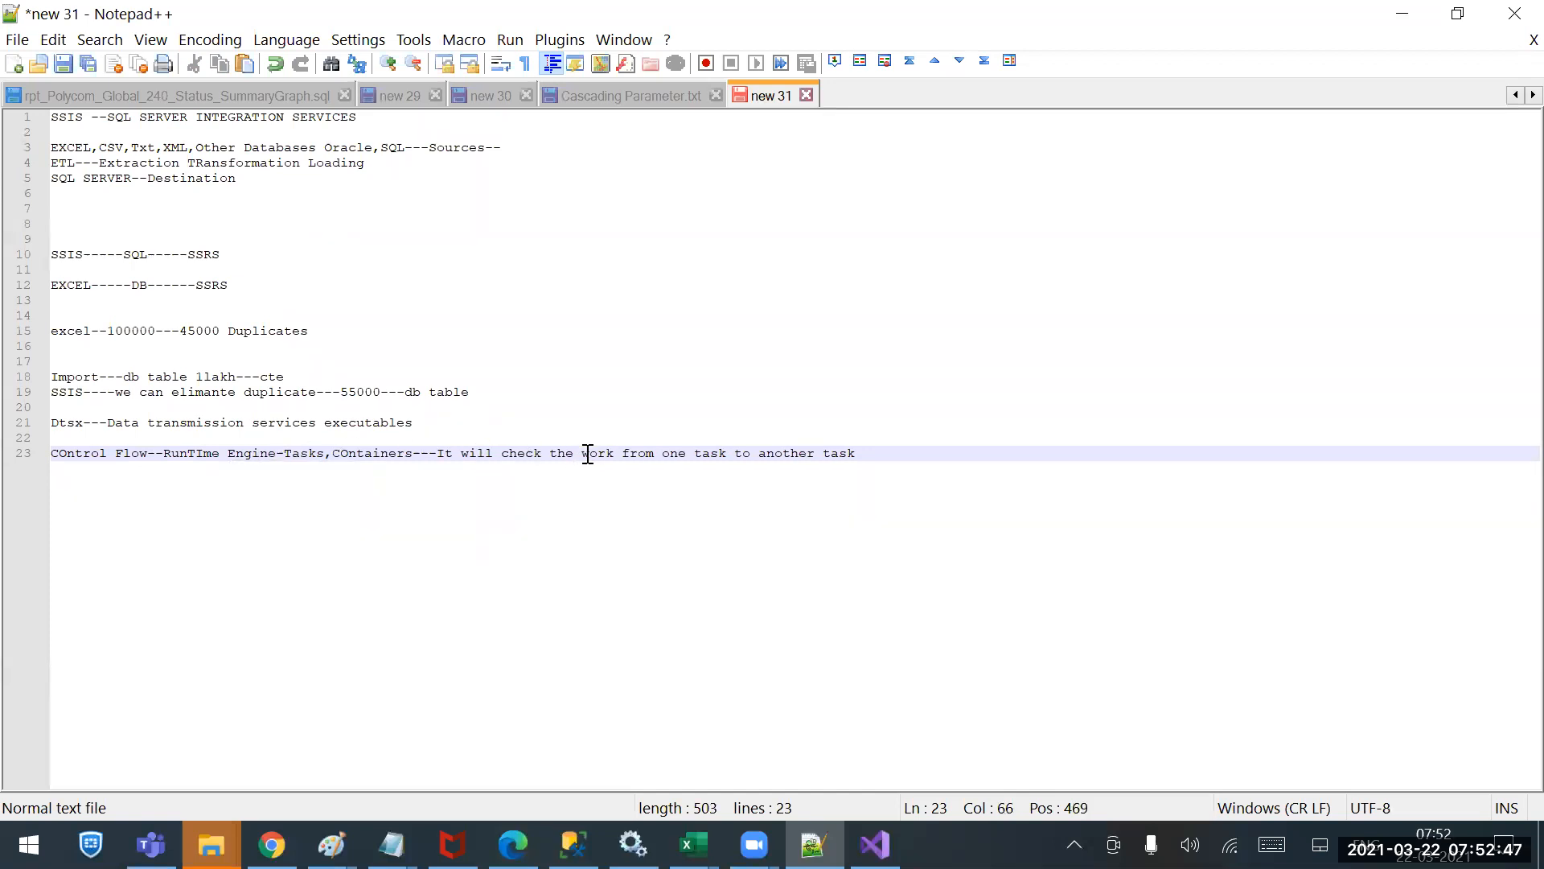
Change "work" to "workflow" in the Control Flow note and insert "Backend-" after "RunTIme Engine".
click(617, 455)
text(flow)
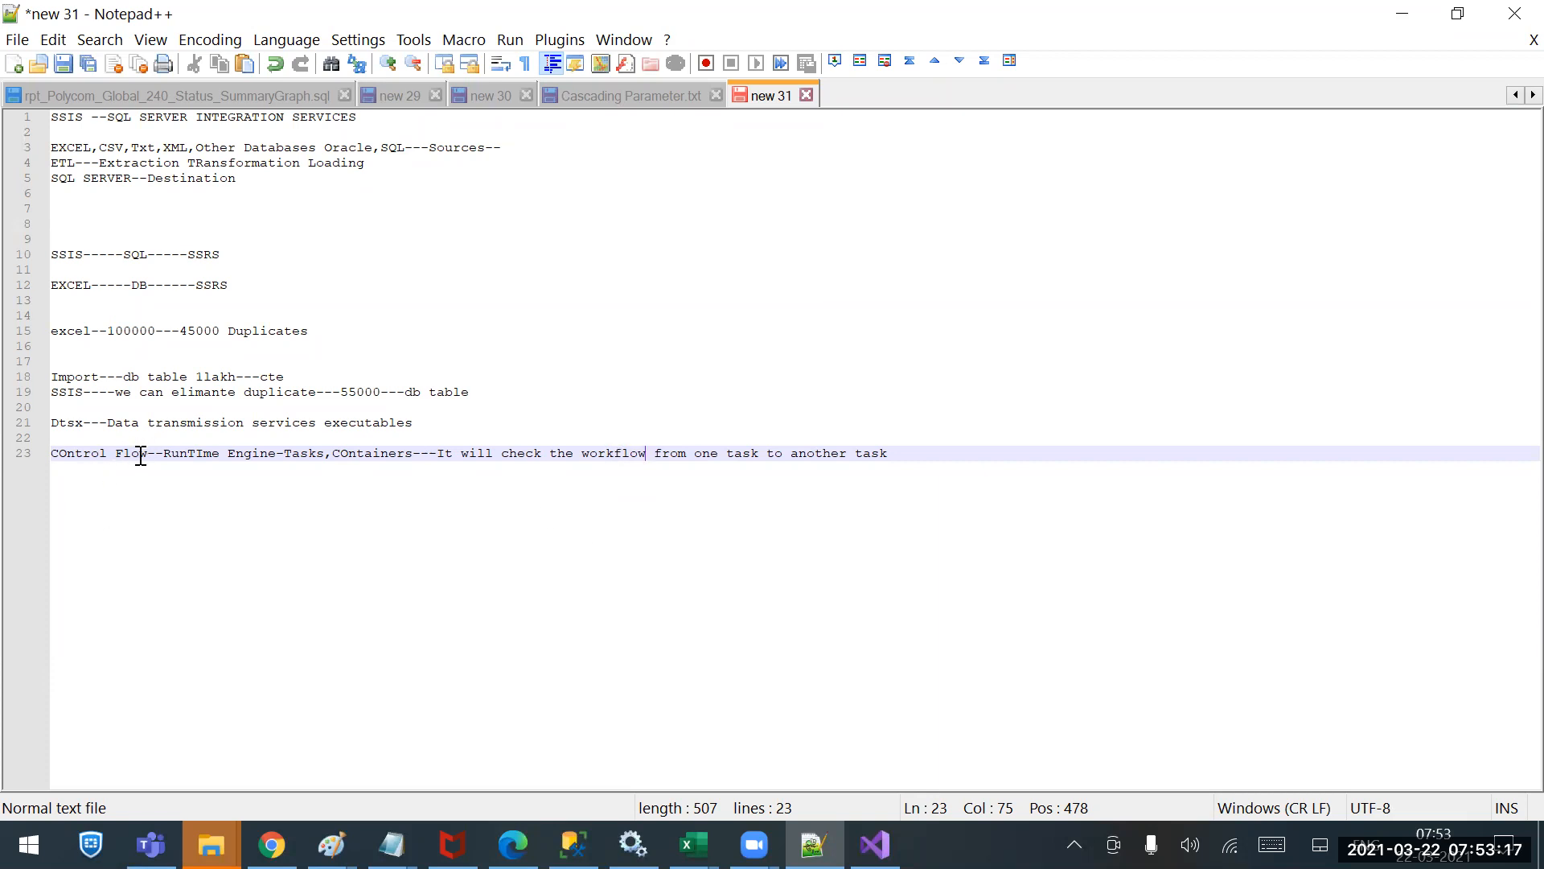
click(165, 450)
drag(165, 451, 278, 453)
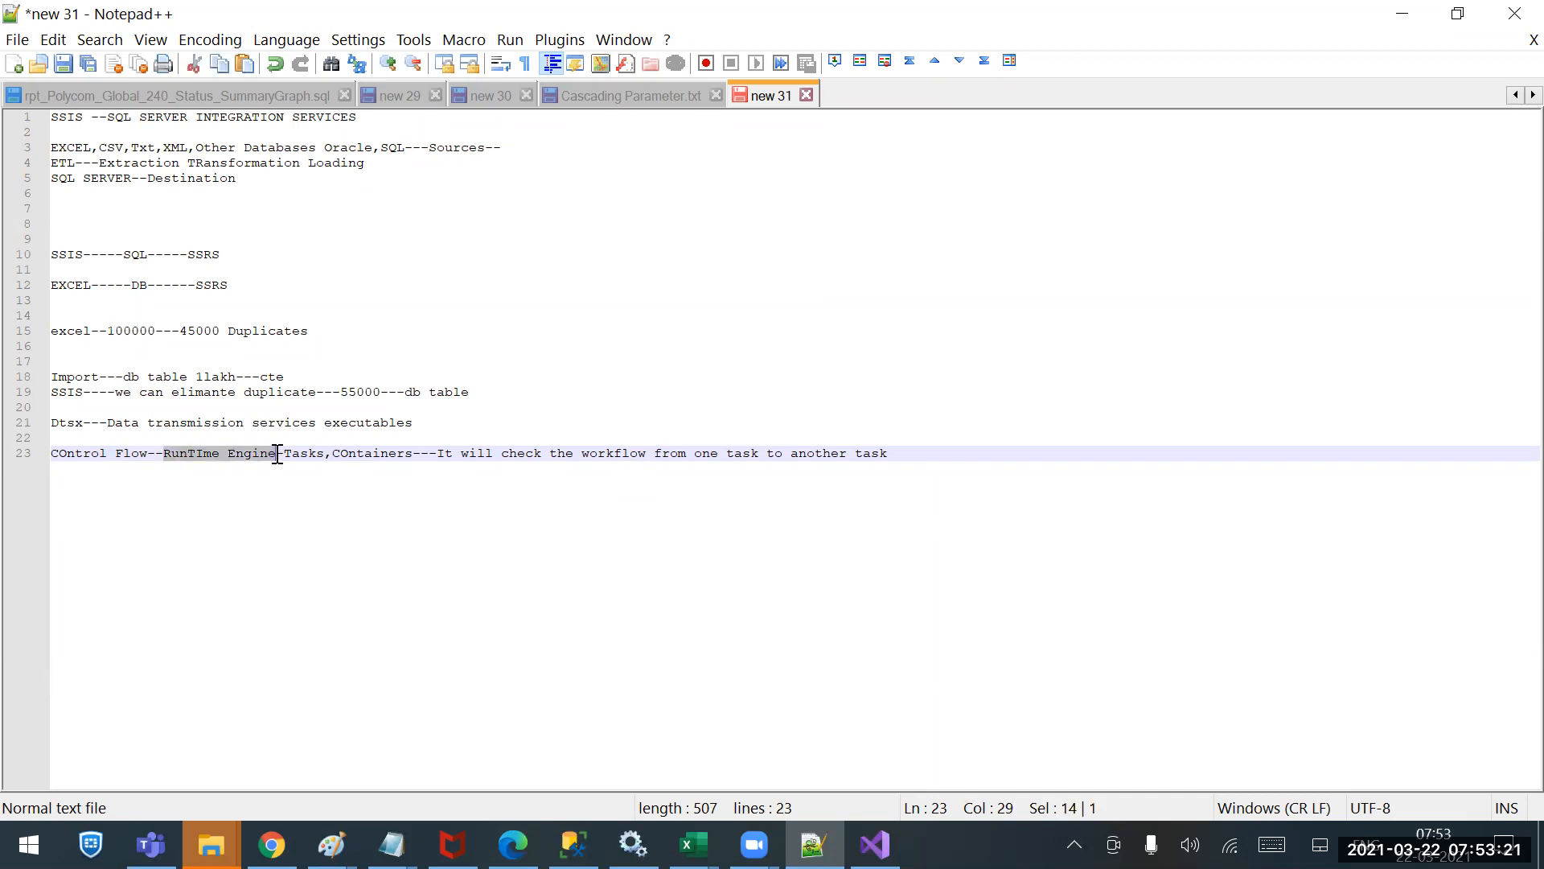
click(282, 453)
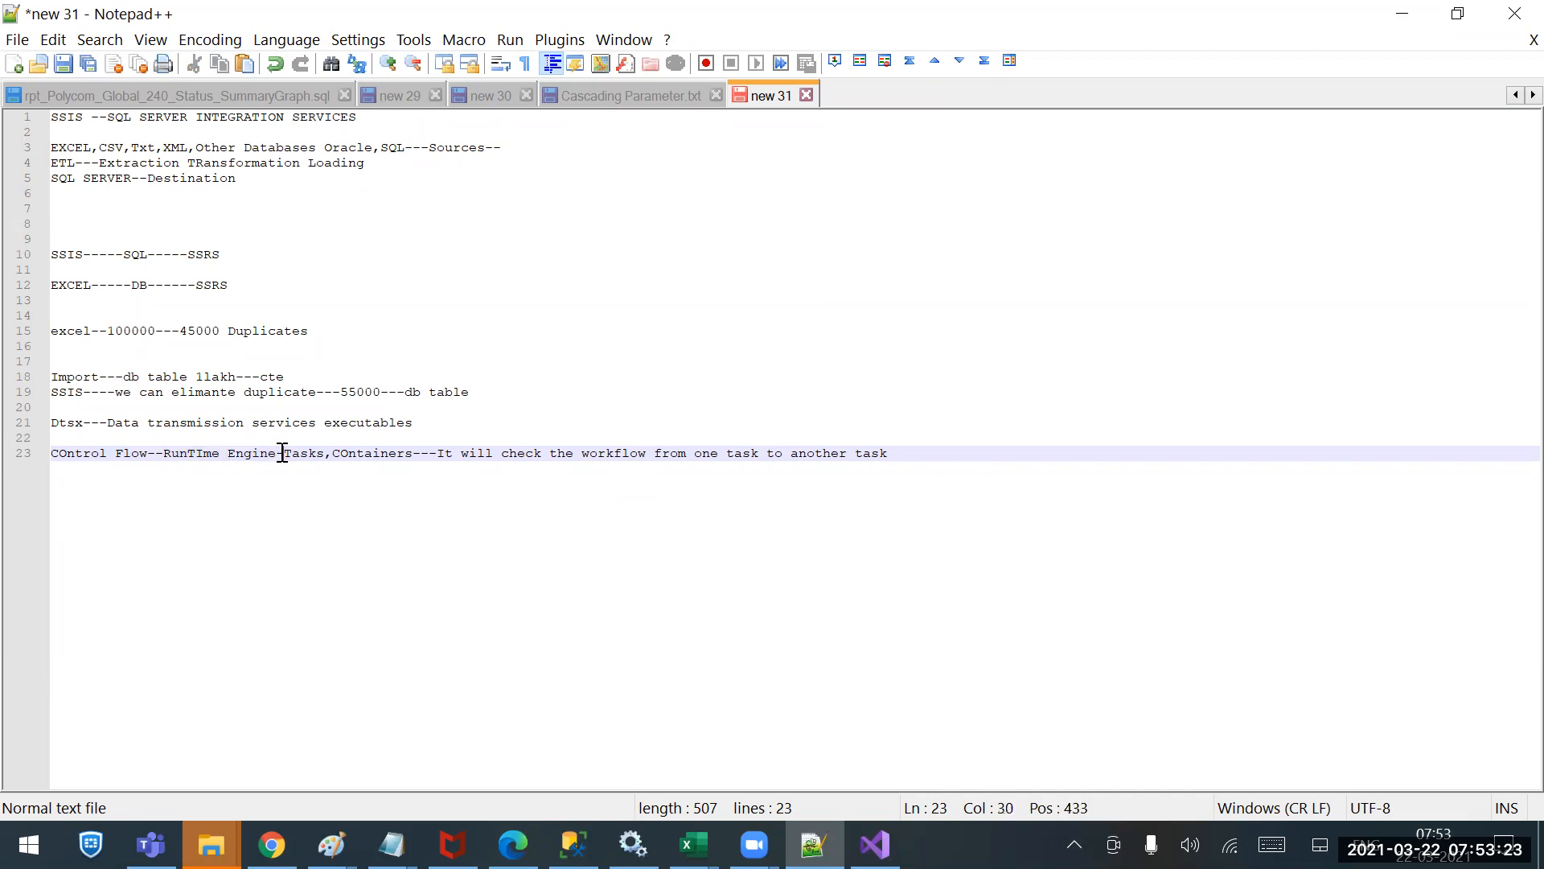
click(274, 453)
text(Backend)
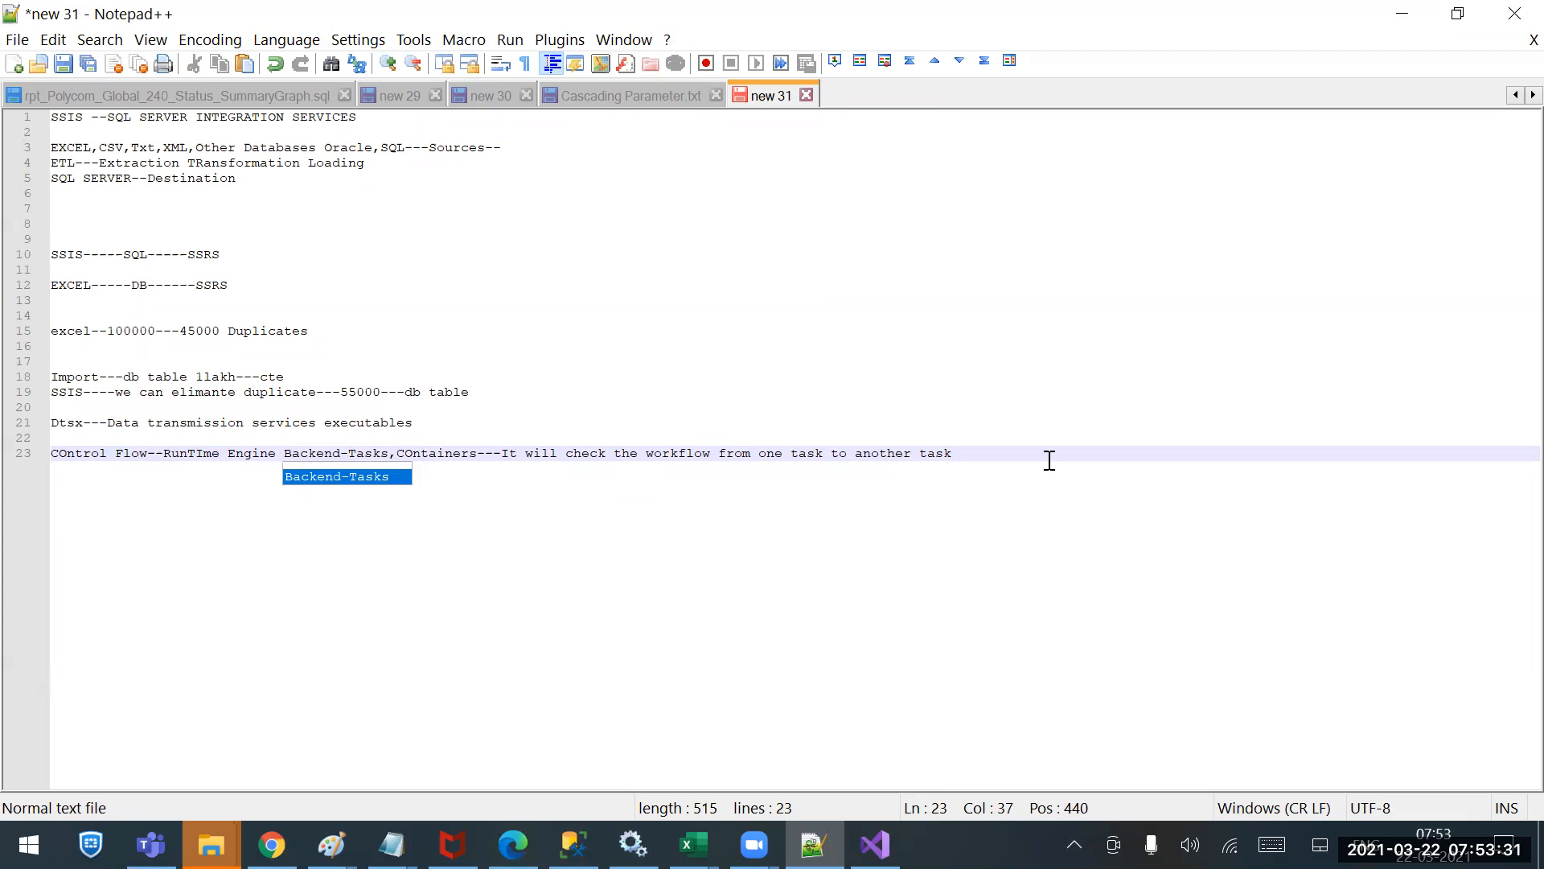
text(-)
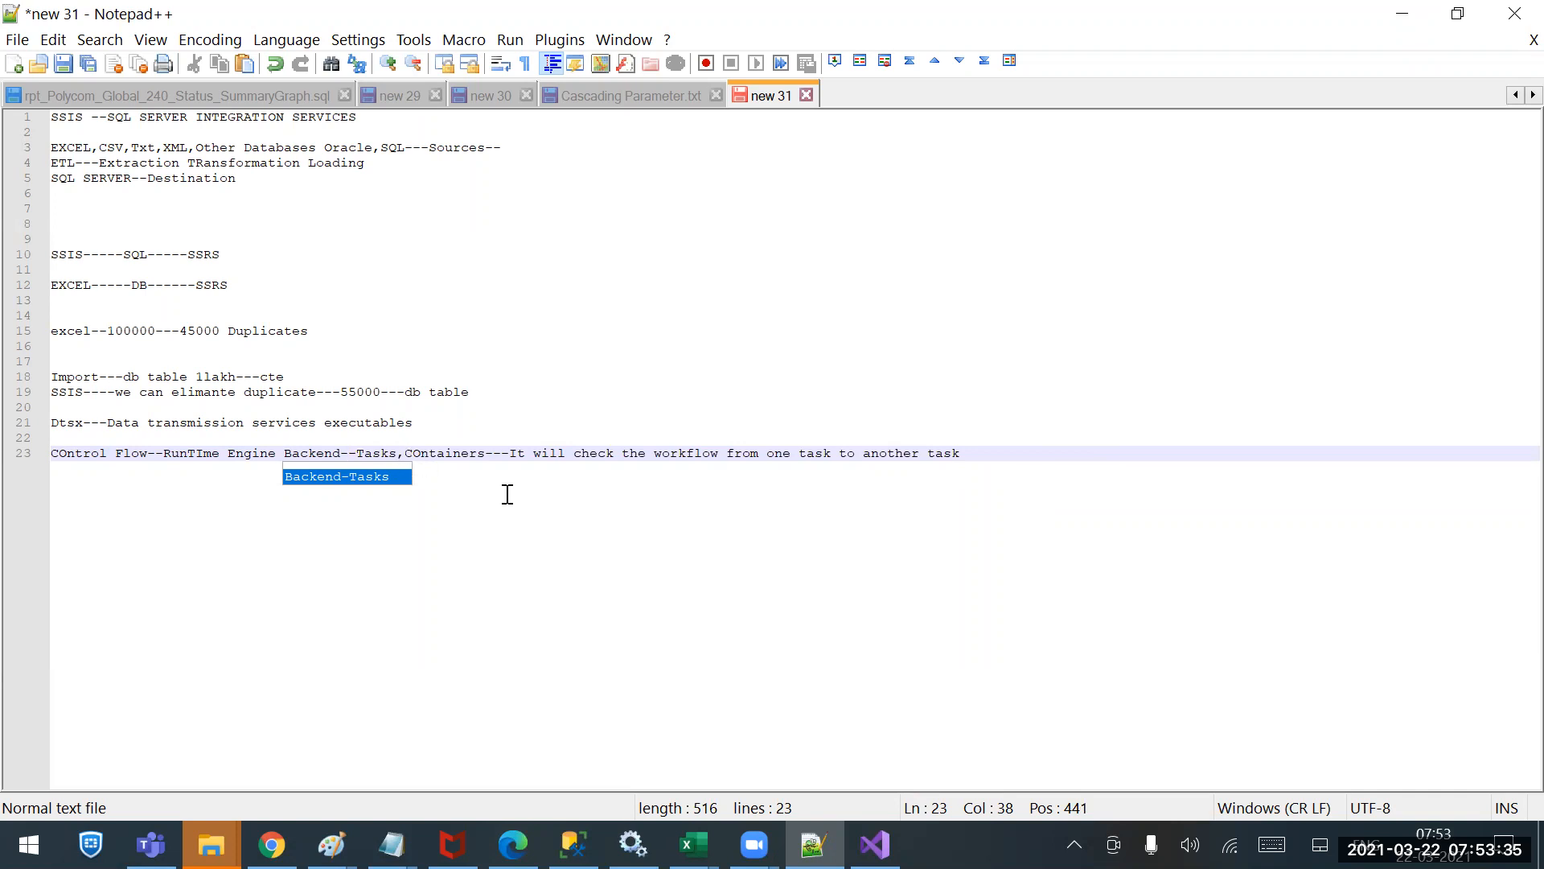
Switch to Visual Studio and examine the SSIS Toolbox tasks and the For Loop, Foreach Loop and Sequence containers.
click(874, 845)
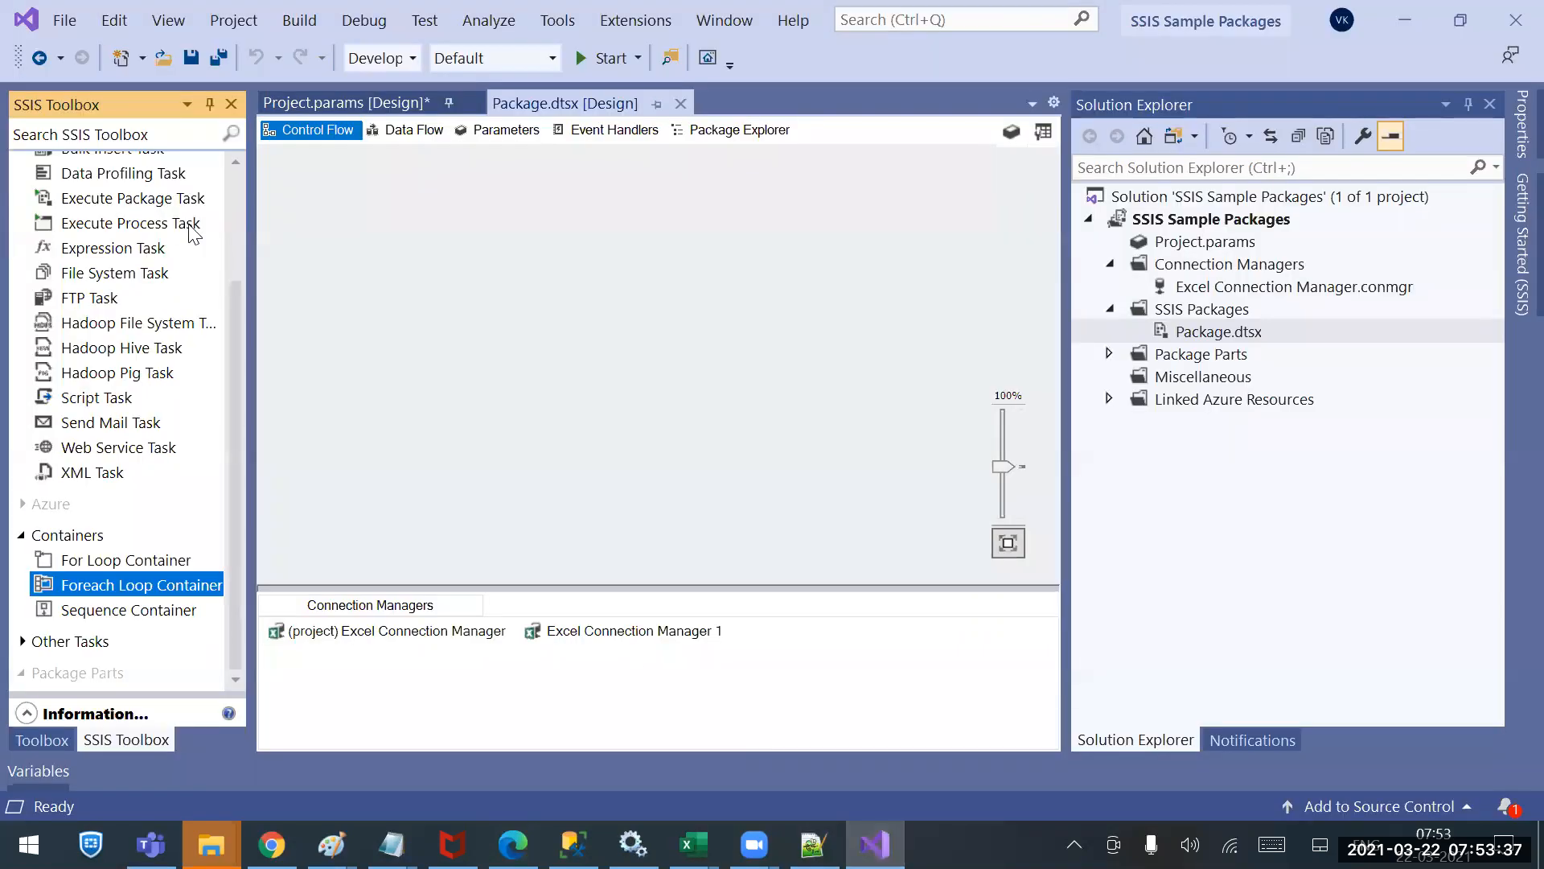
scroll(221, 209, up, 2)
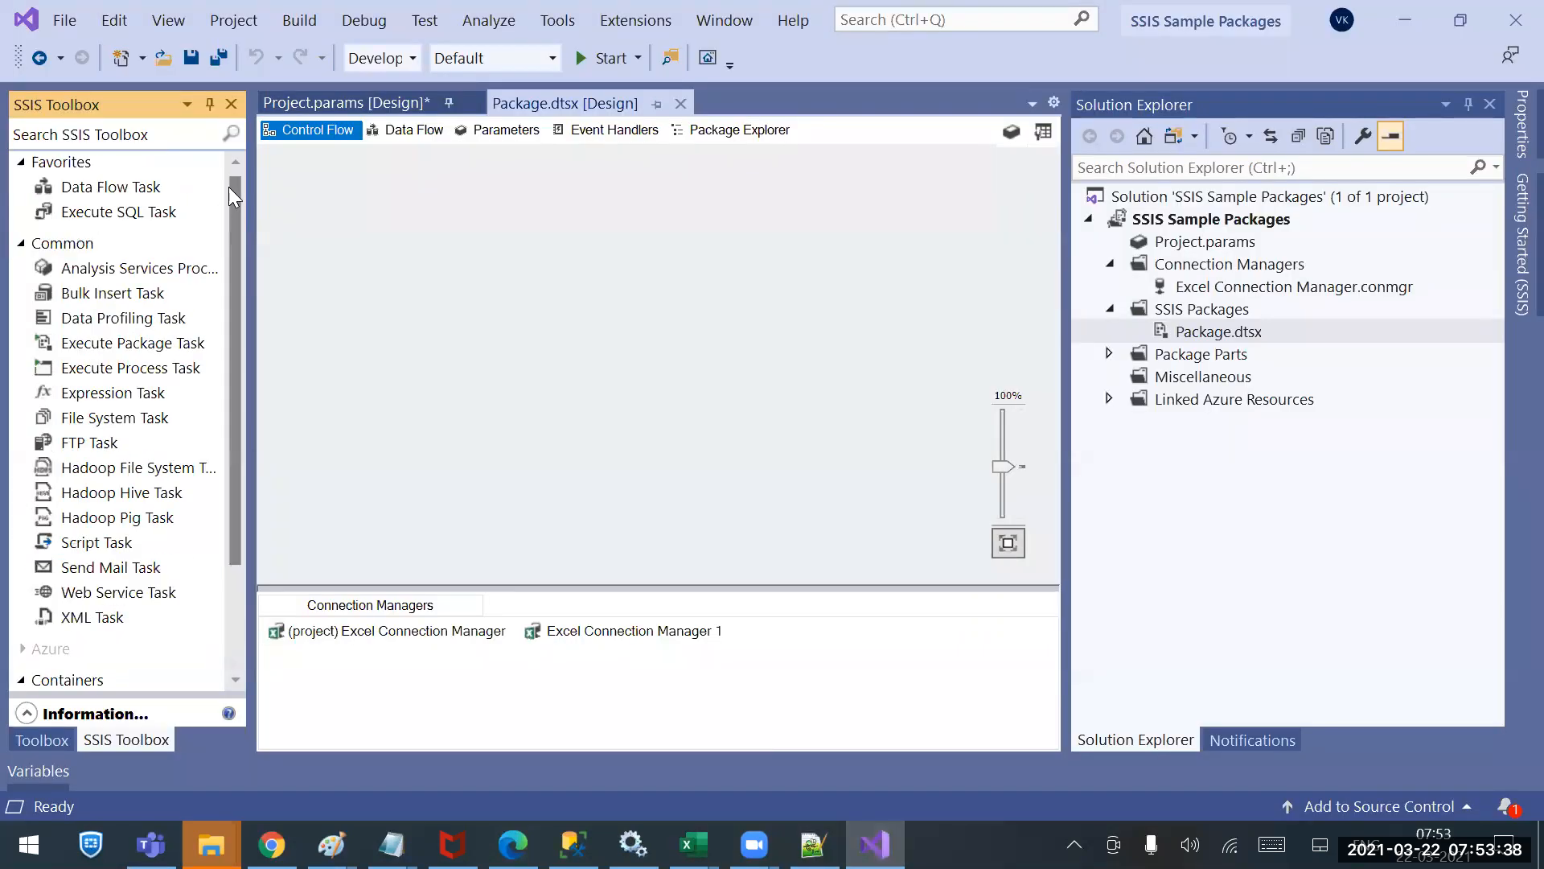
click(89, 193)
click(130, 220)
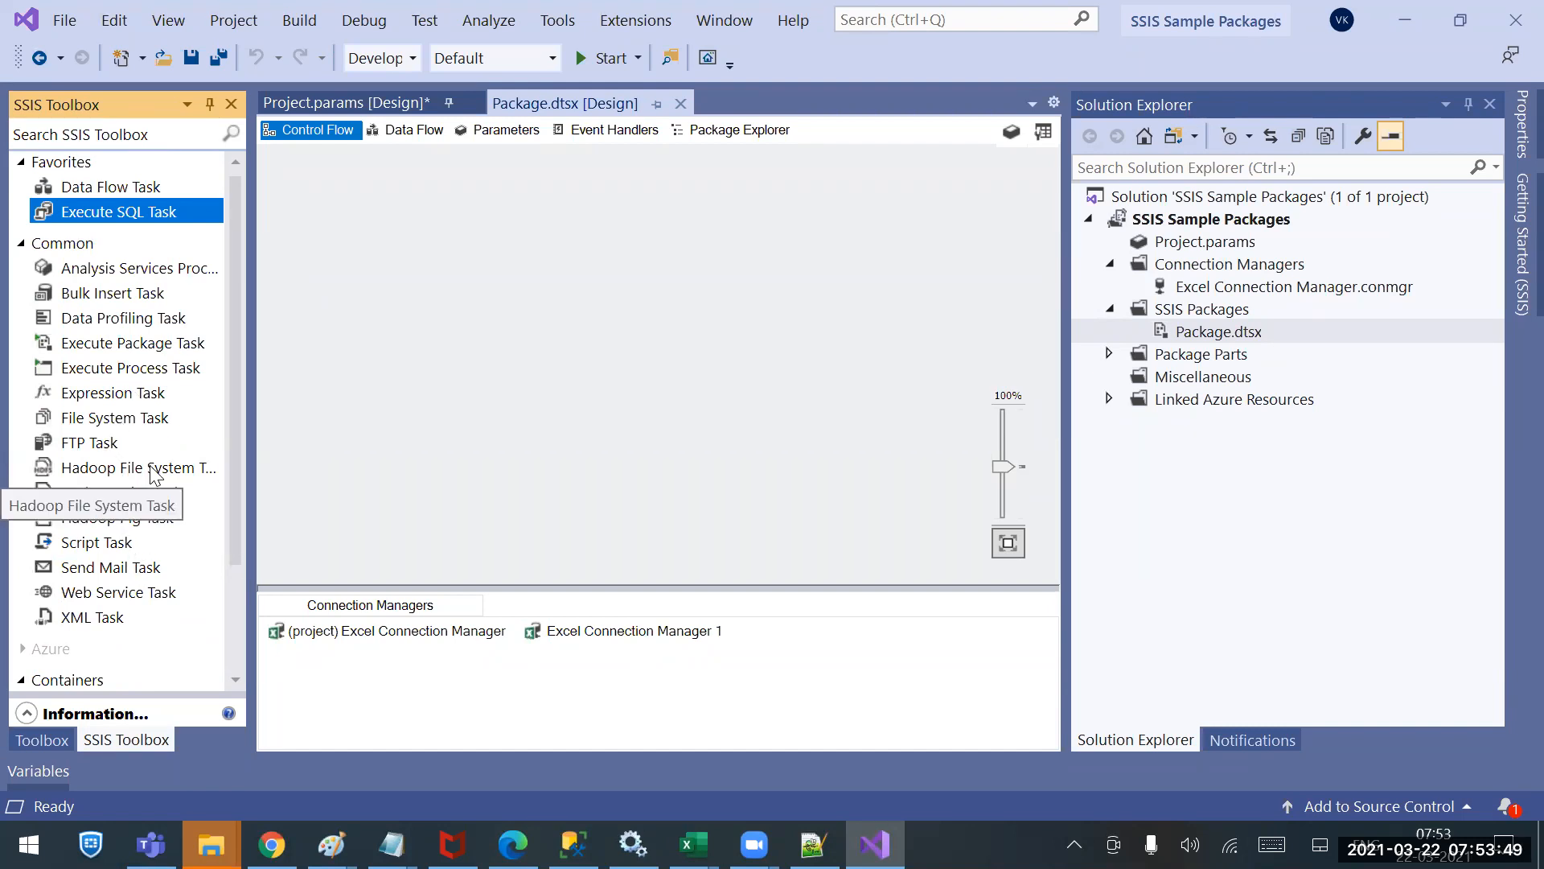
scroll(155, 476, down, 2)
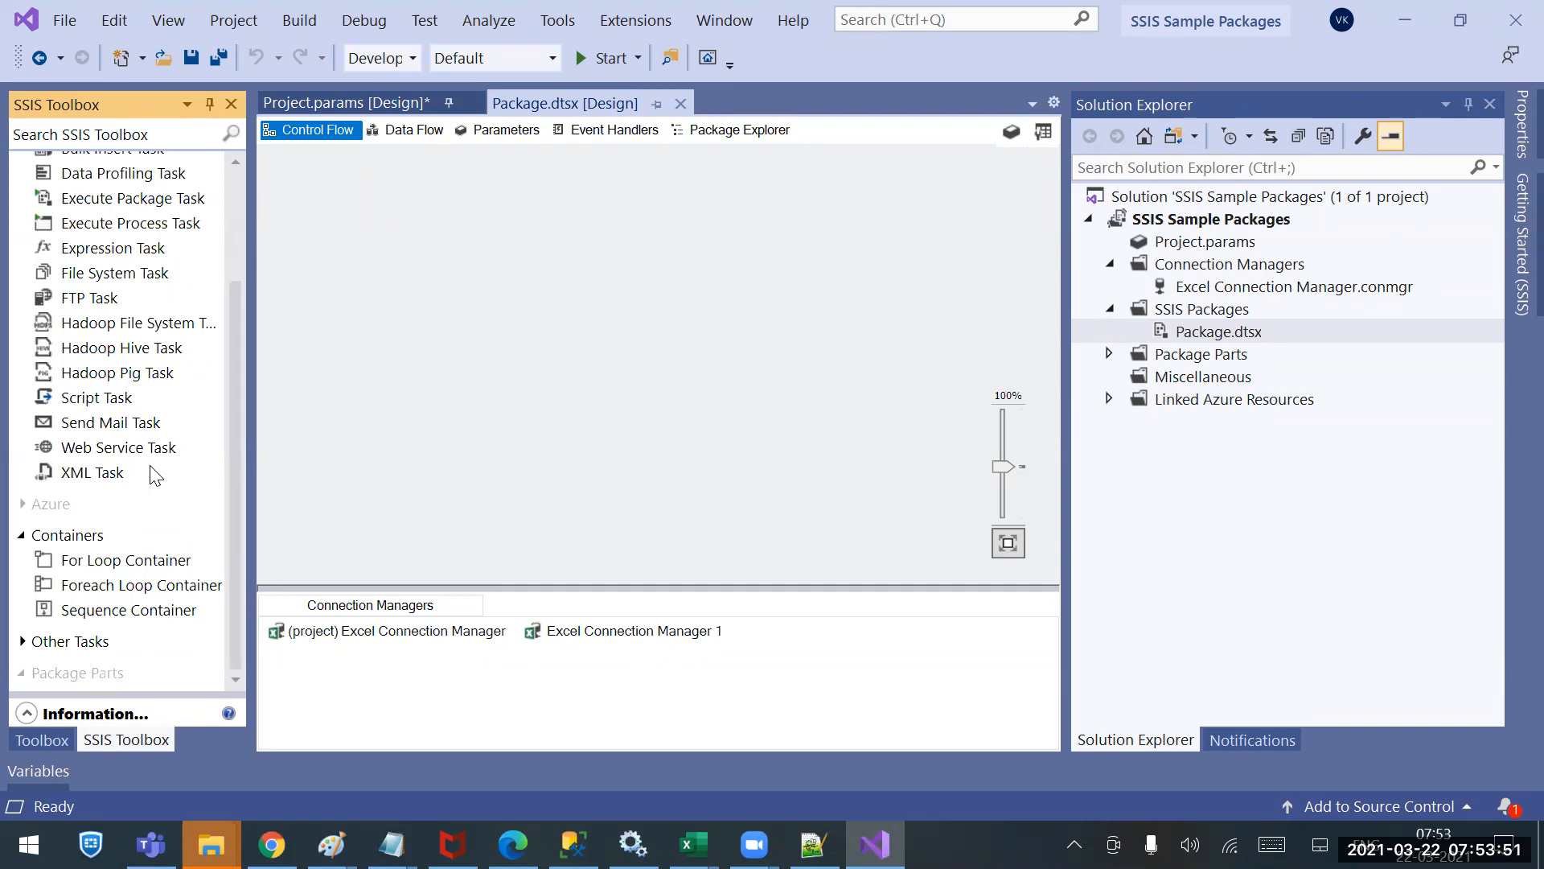
click(102, 565)
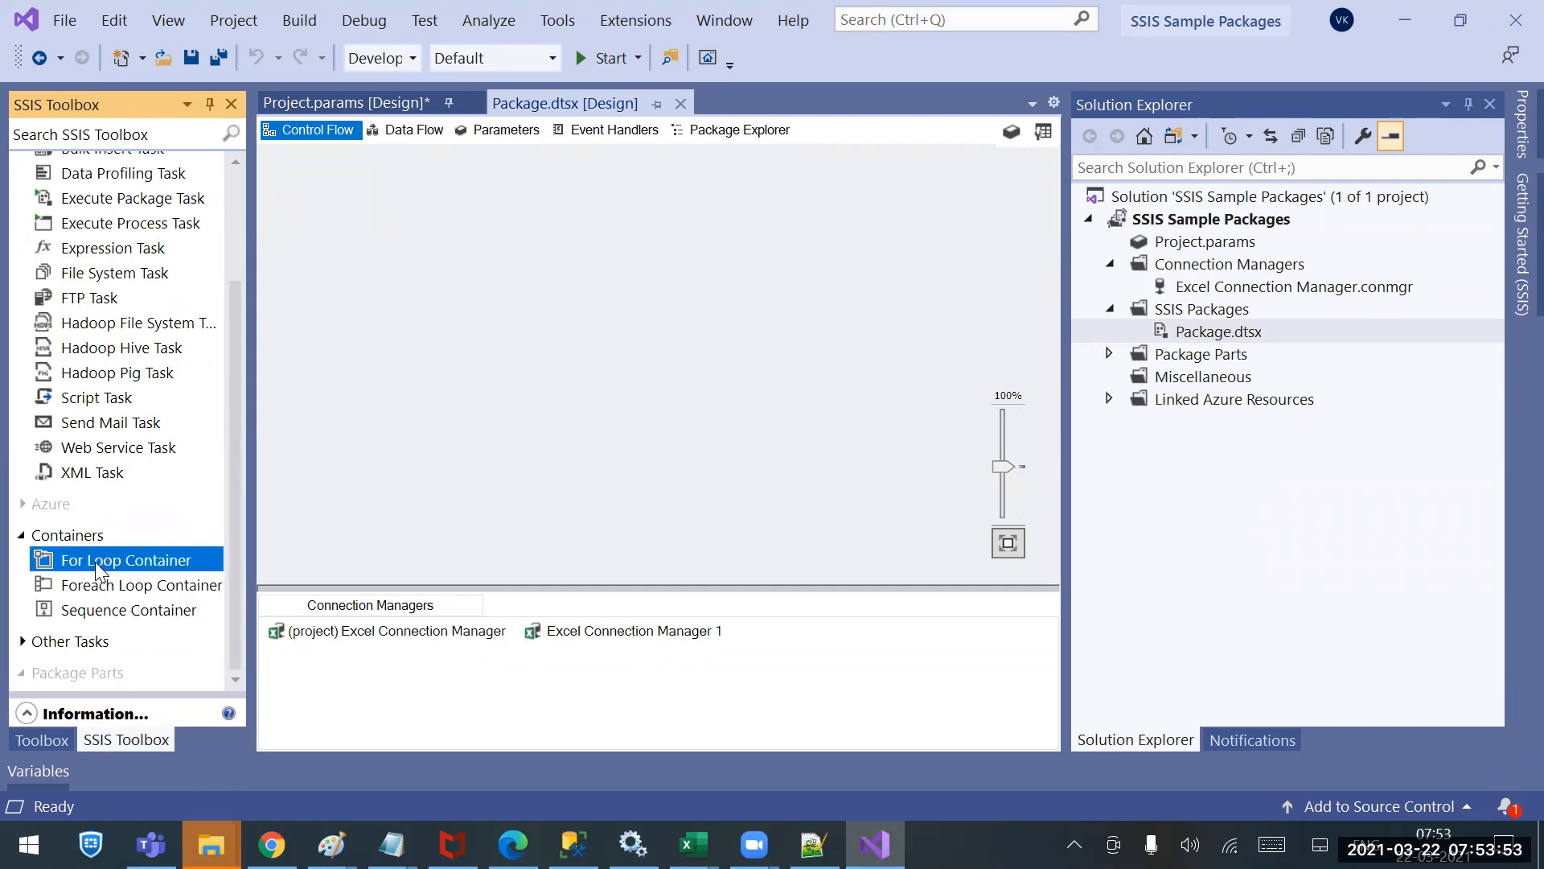
click(101, 591)
click(103, 611)
click(106, 563)
scroll(152, 455, up, 2)
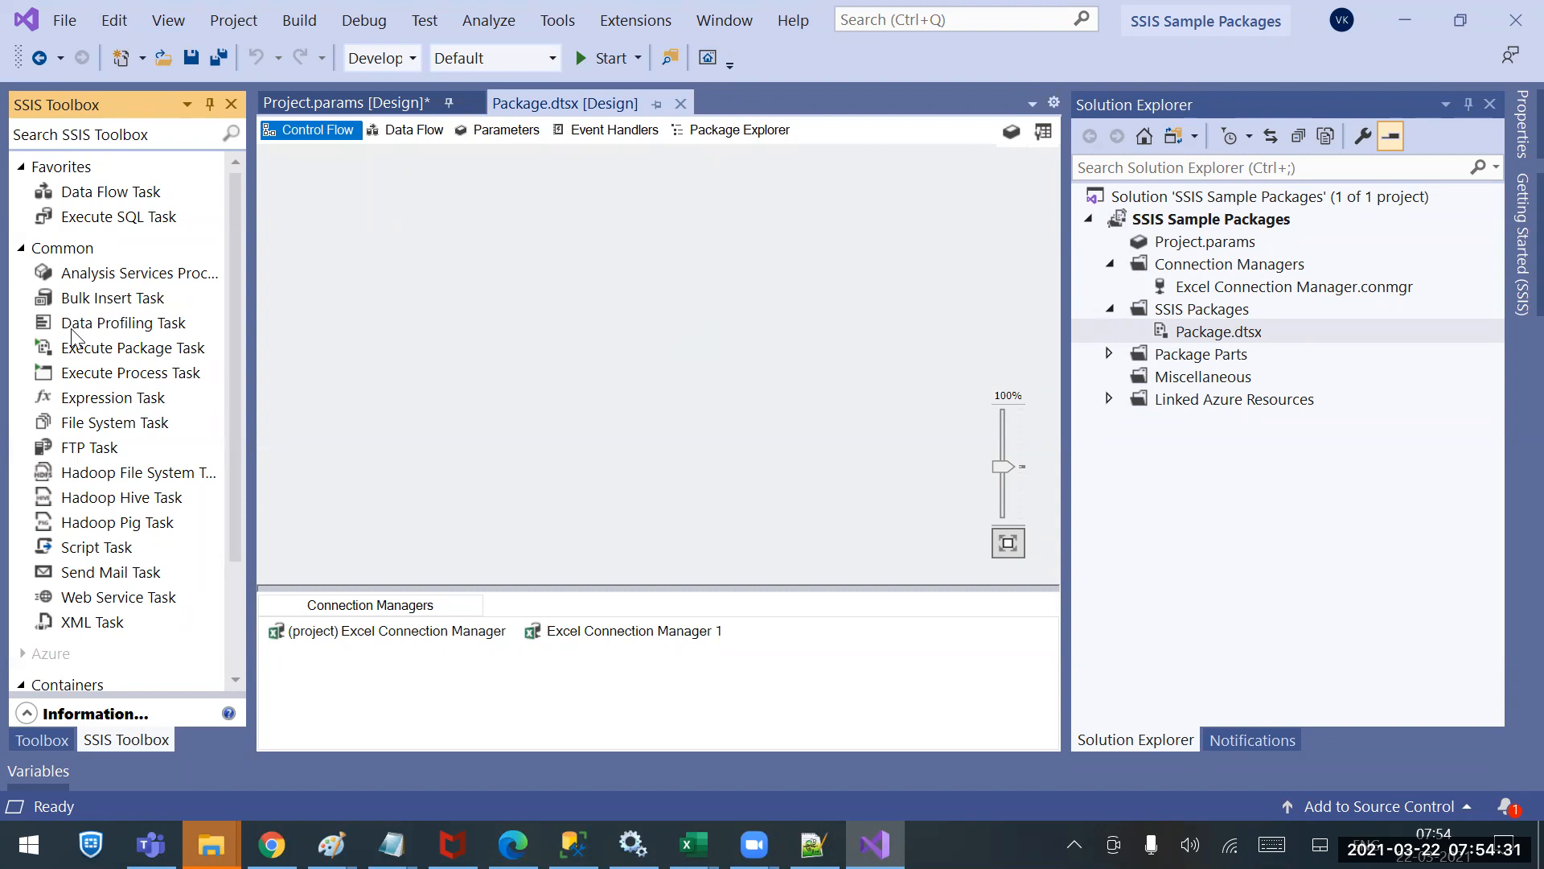
scroll(78, 336, down, 2)
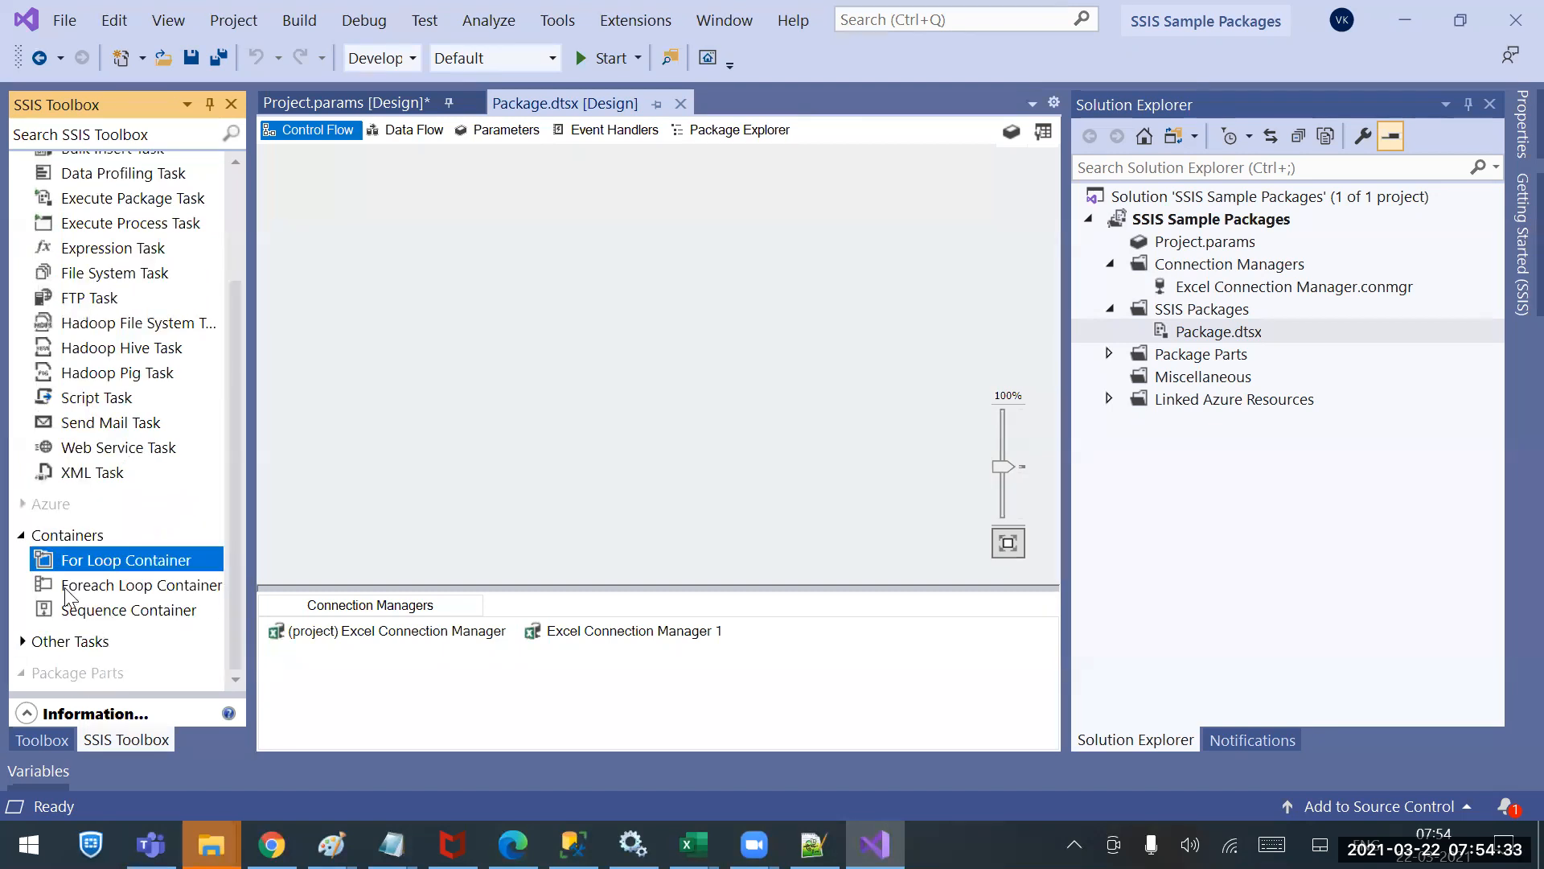
click(386, 311)
click(234, 203)
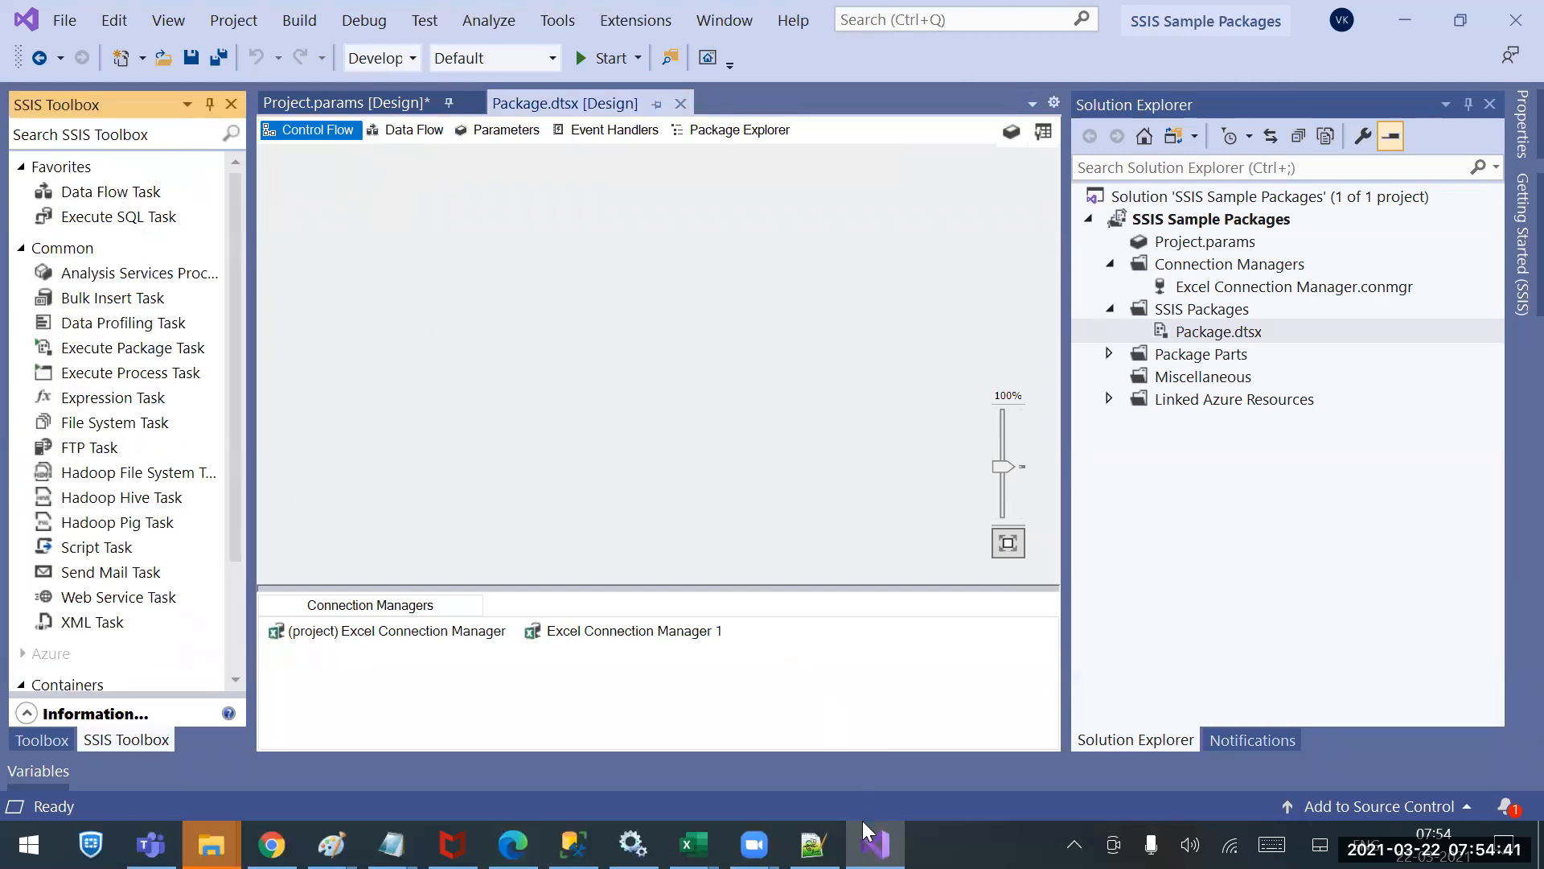
Switch back to Notepad++ and start a Data Flow note on a new line below the Control Flow note.
click(812, 844)
click(1031, 447)
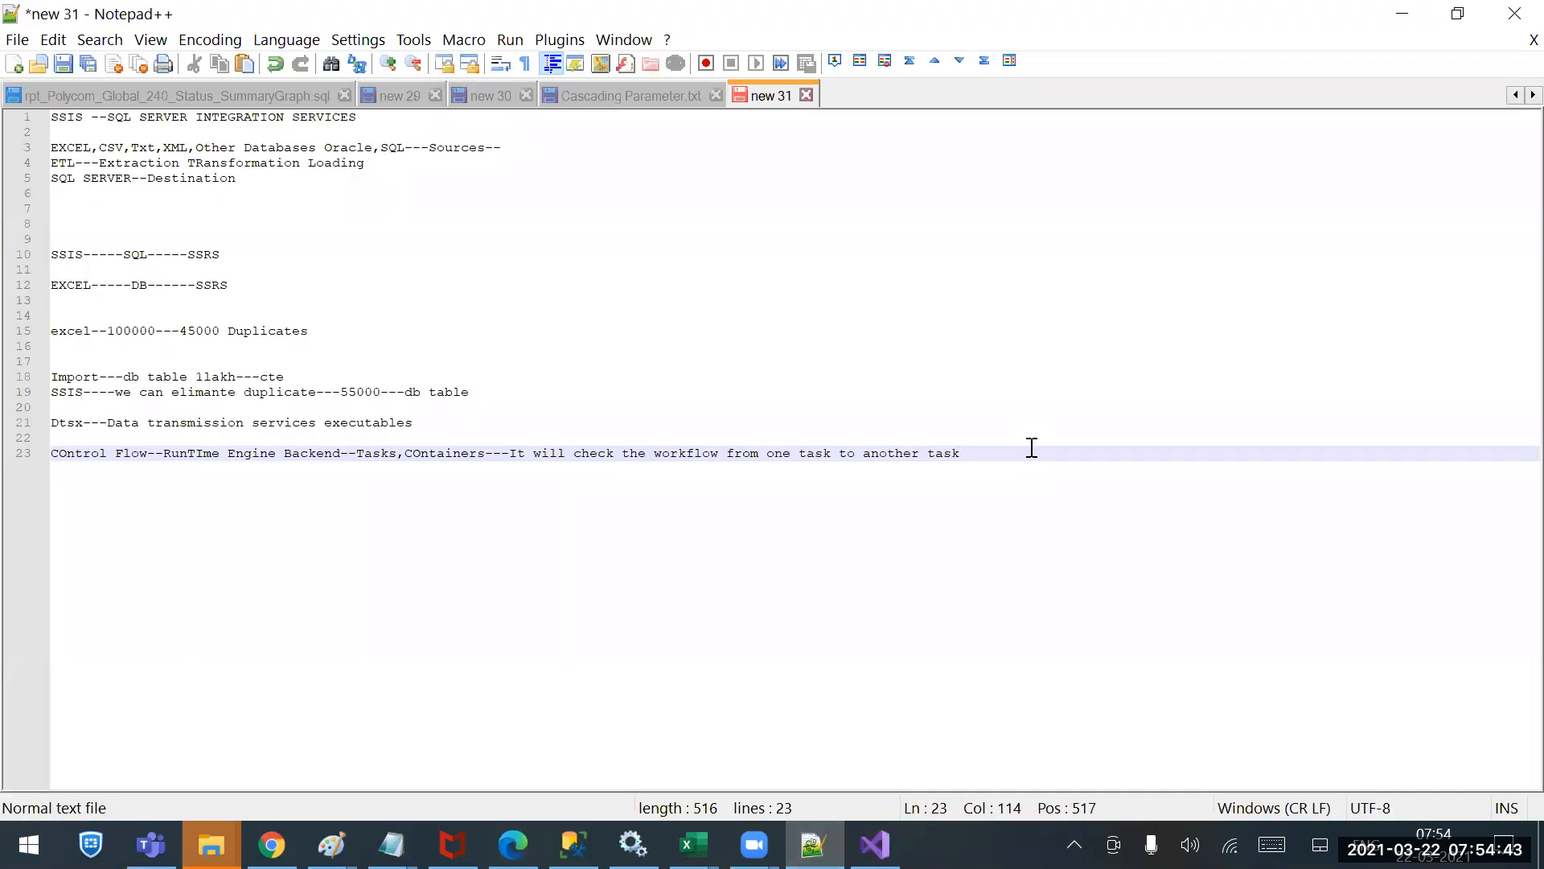
key(Return)
text(Data FLoew)
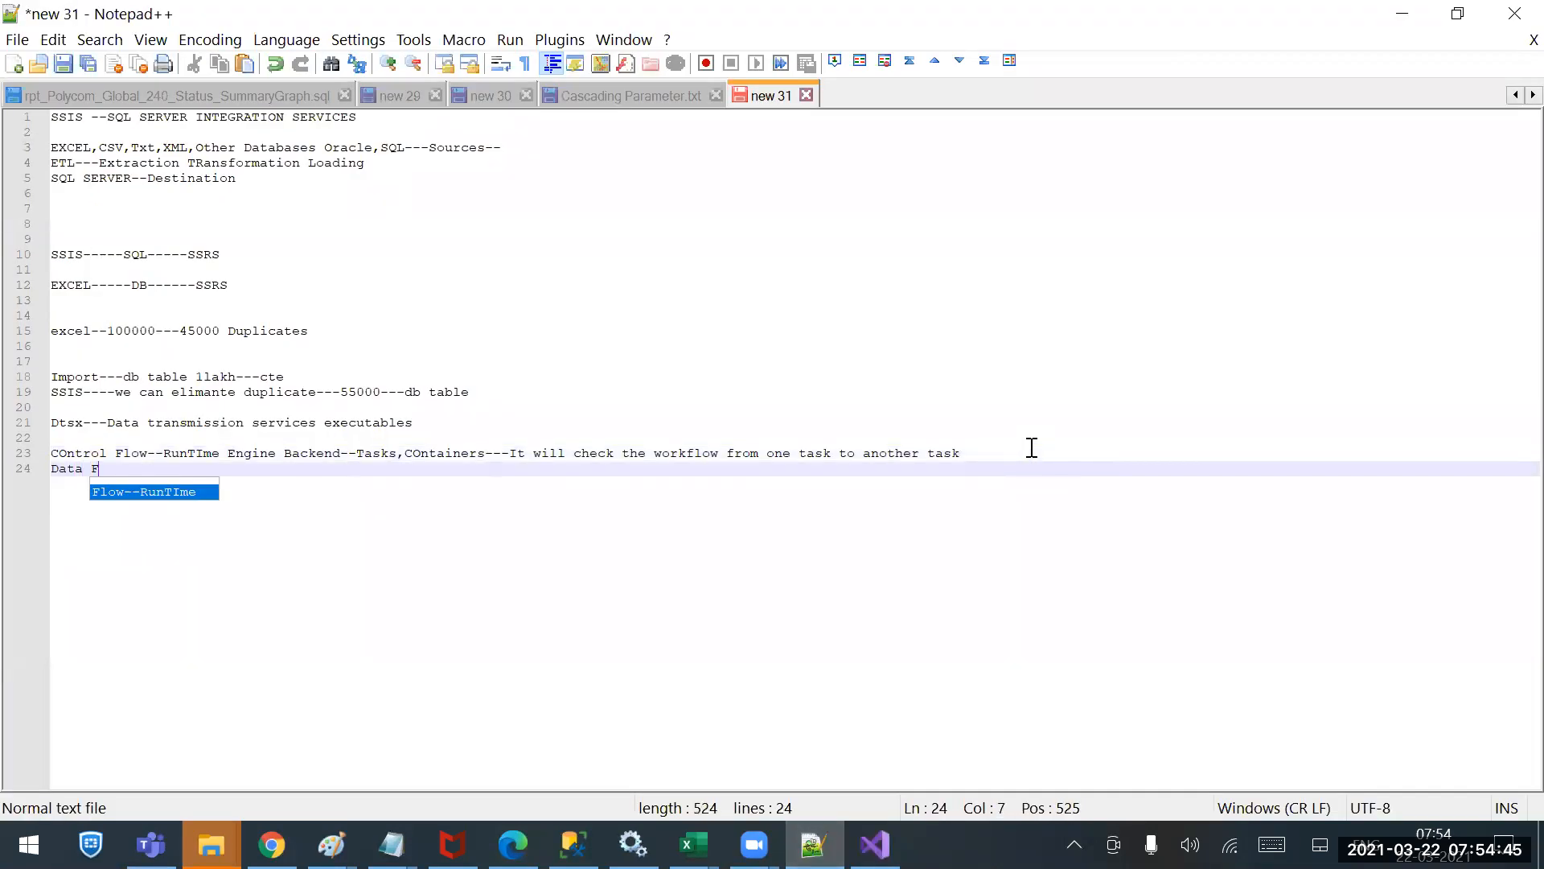
Complete line 24 of the notes as "Data FLow---run by Data flow Engine and it again contraolled by Runtime enginer".
key(BackSpace)
key(BackSpace)
text(w)
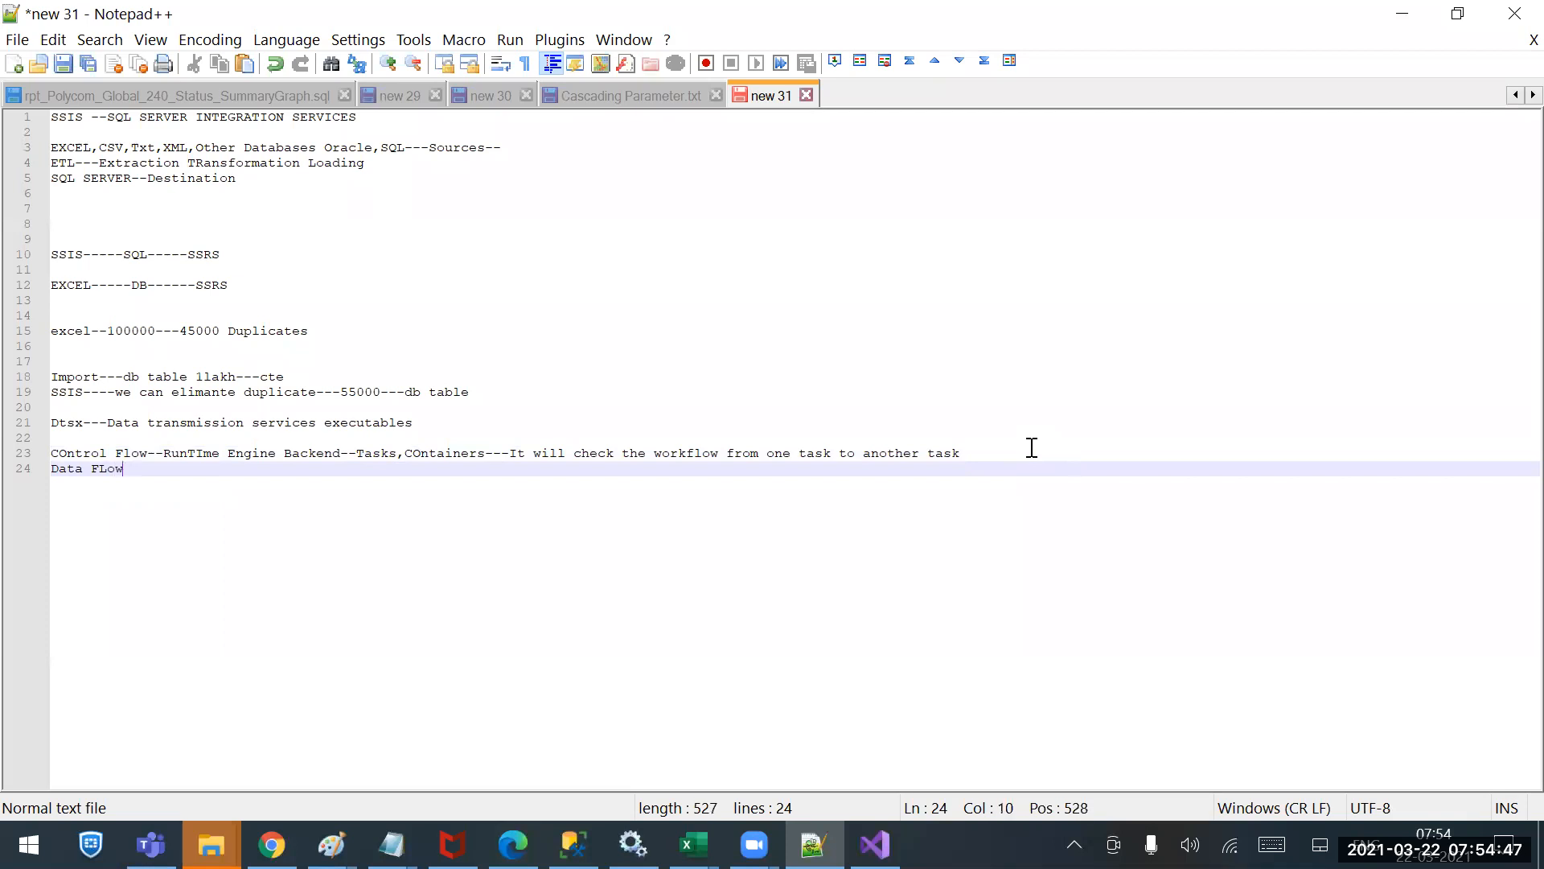
text(---run by D)
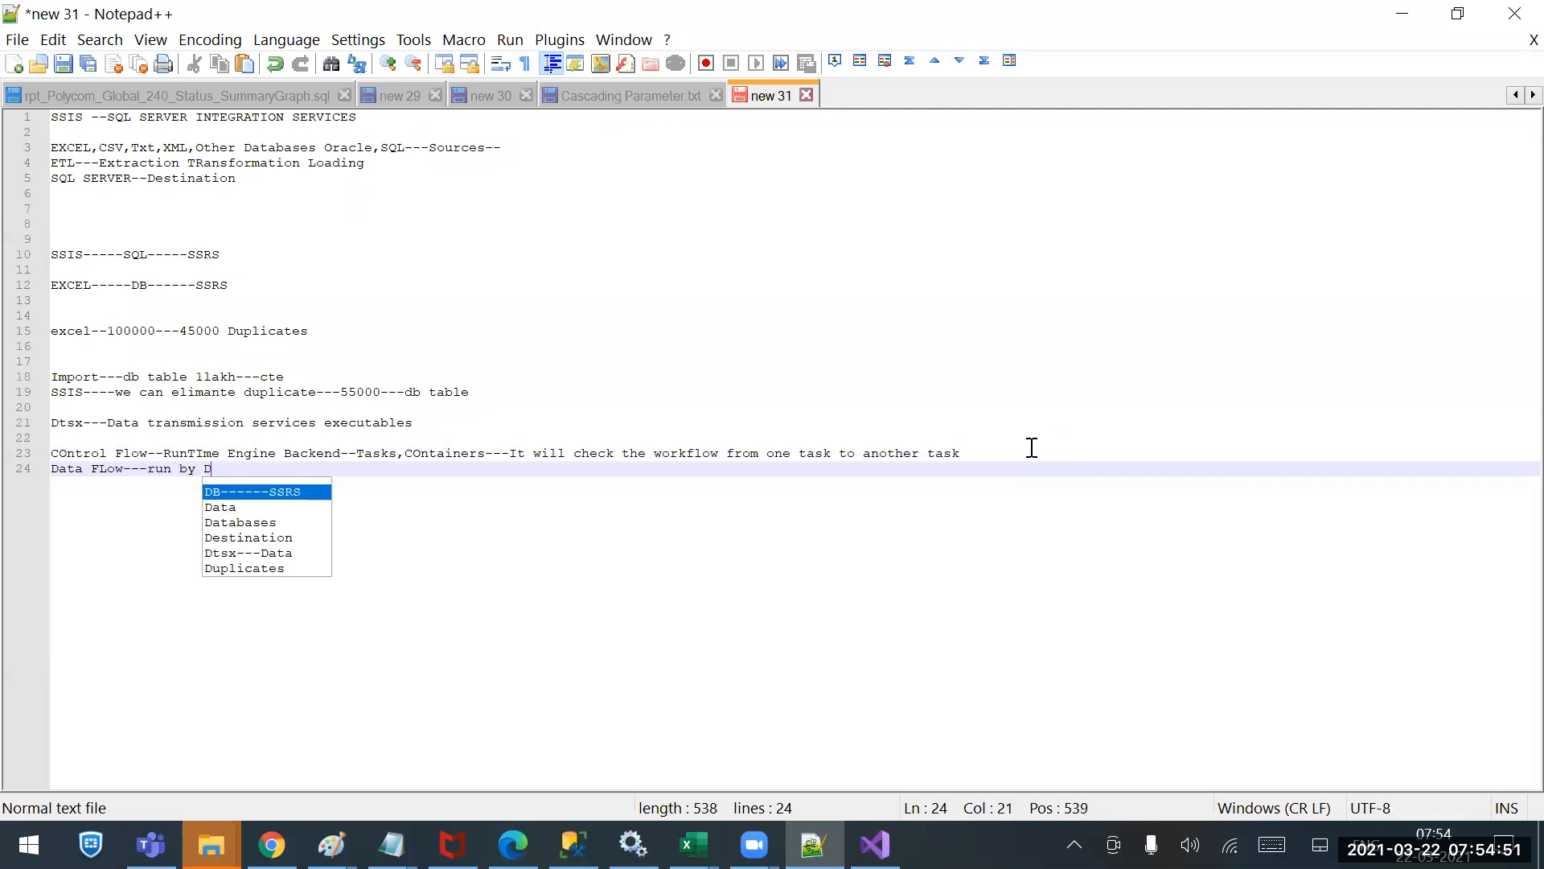
text(ata flow Engine )
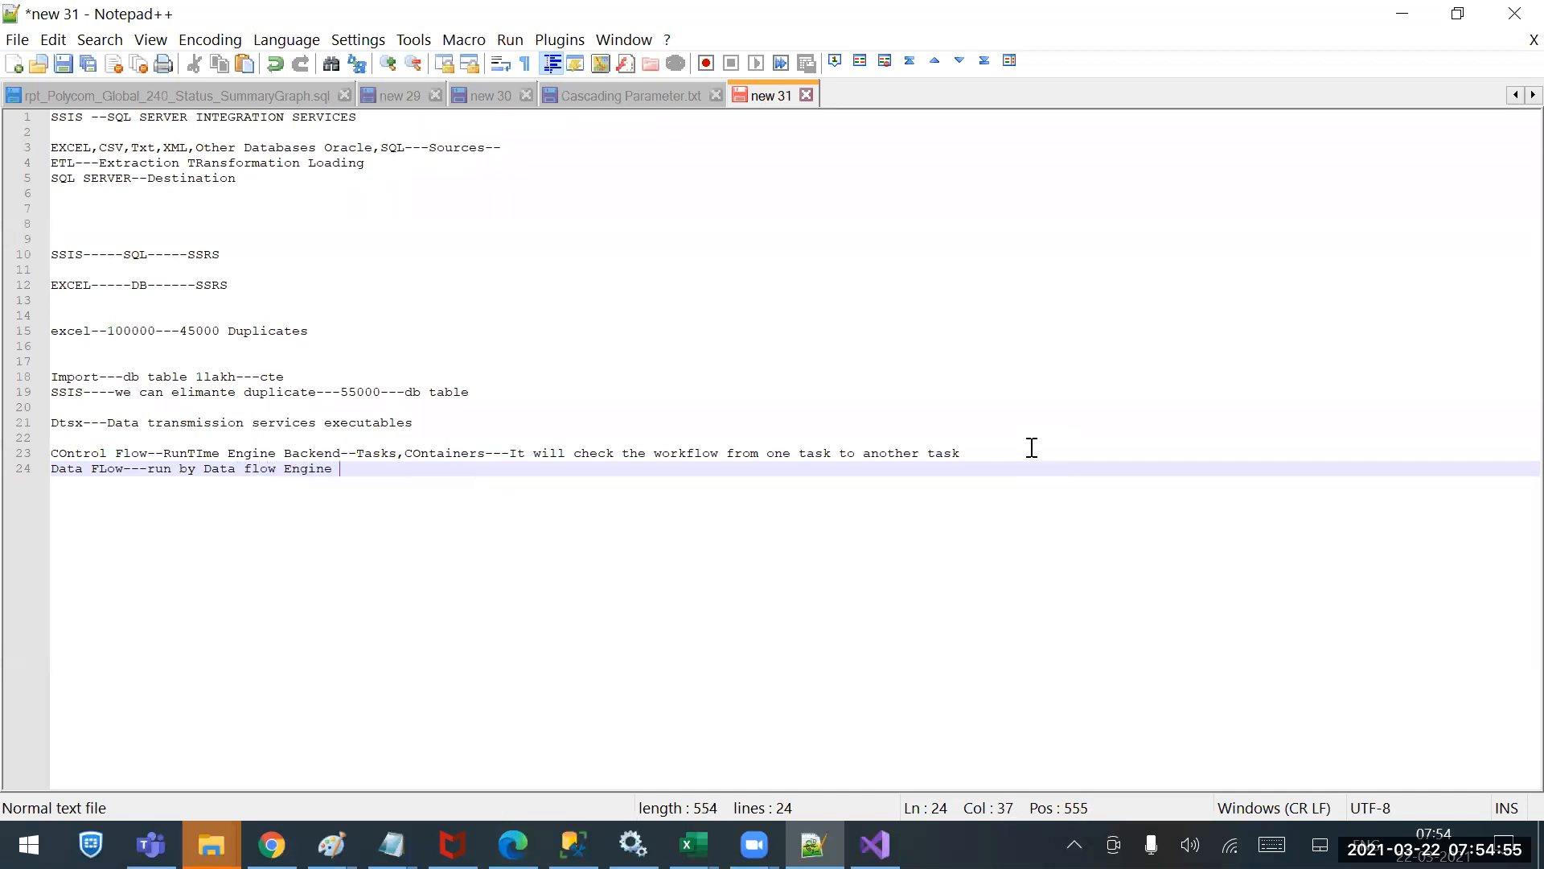
text(and it again contraolled by )
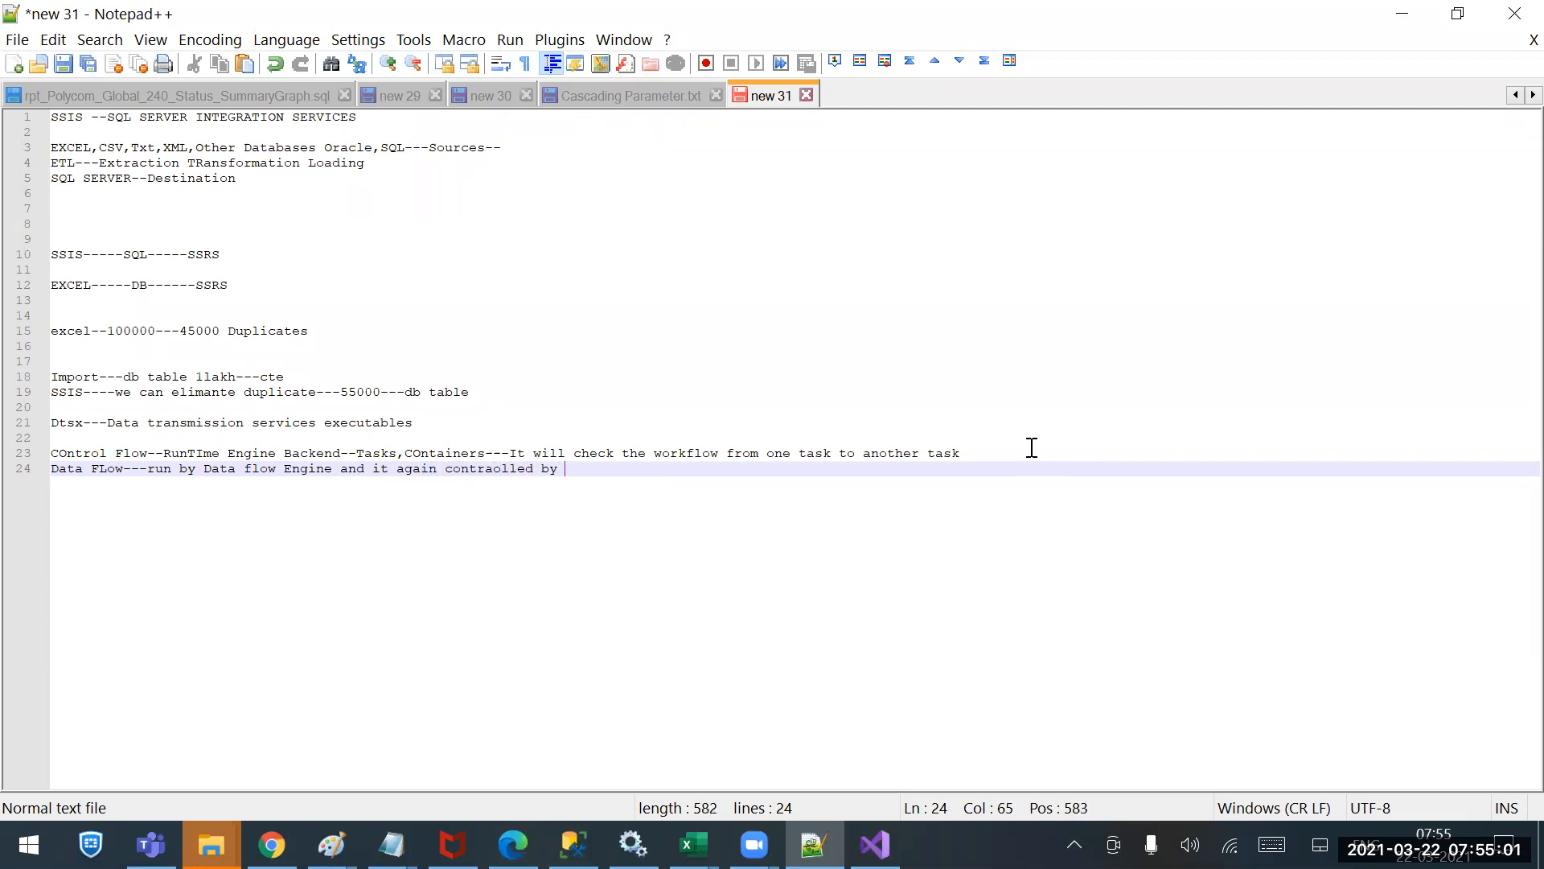
text(Runtime e)
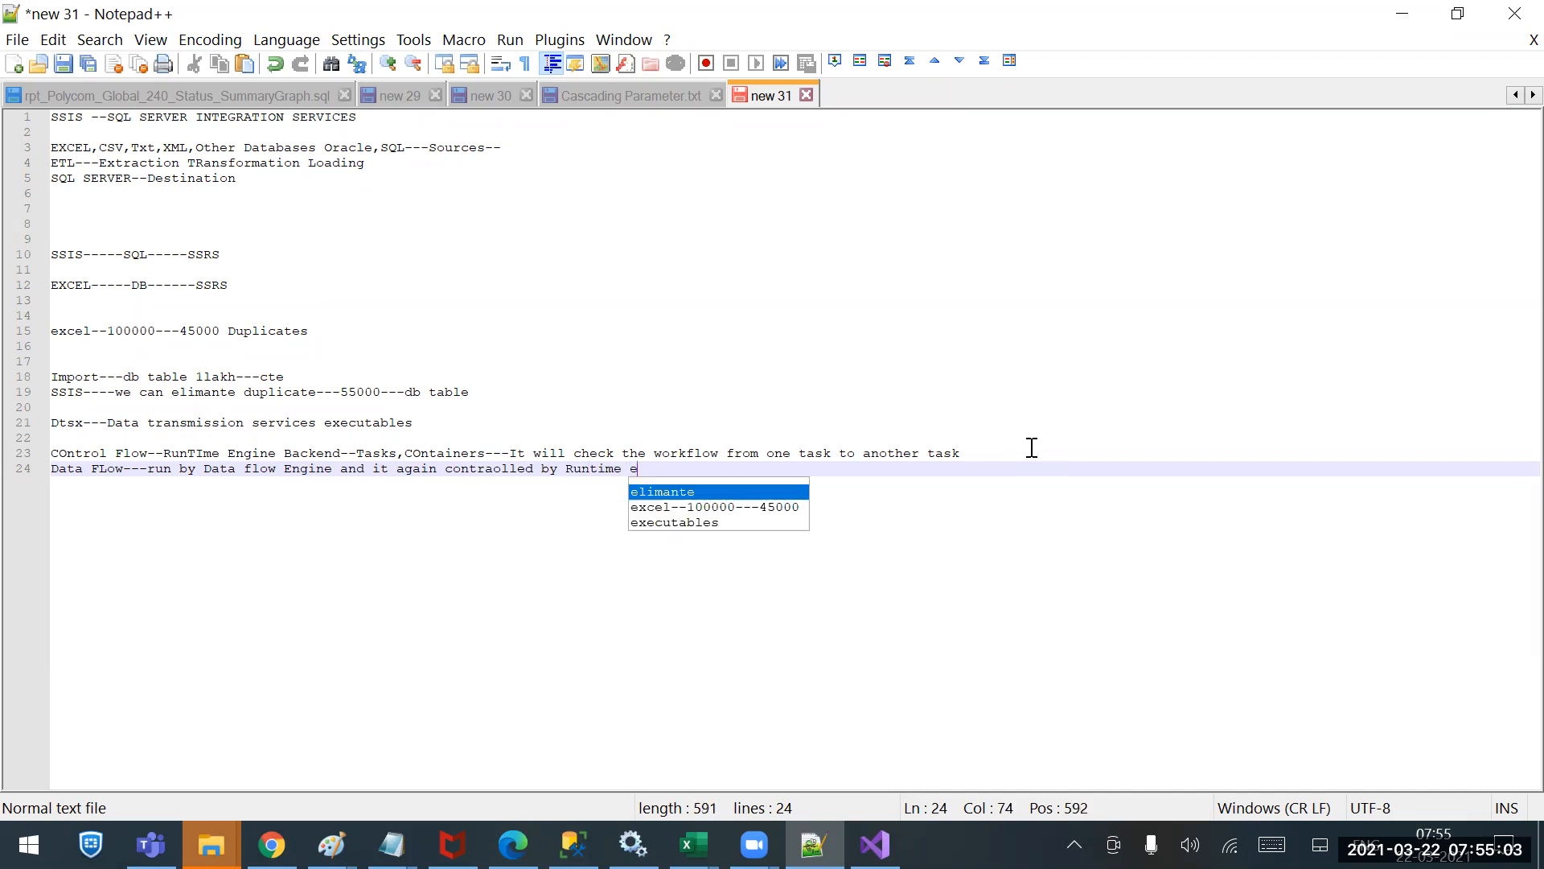
text(nginer)
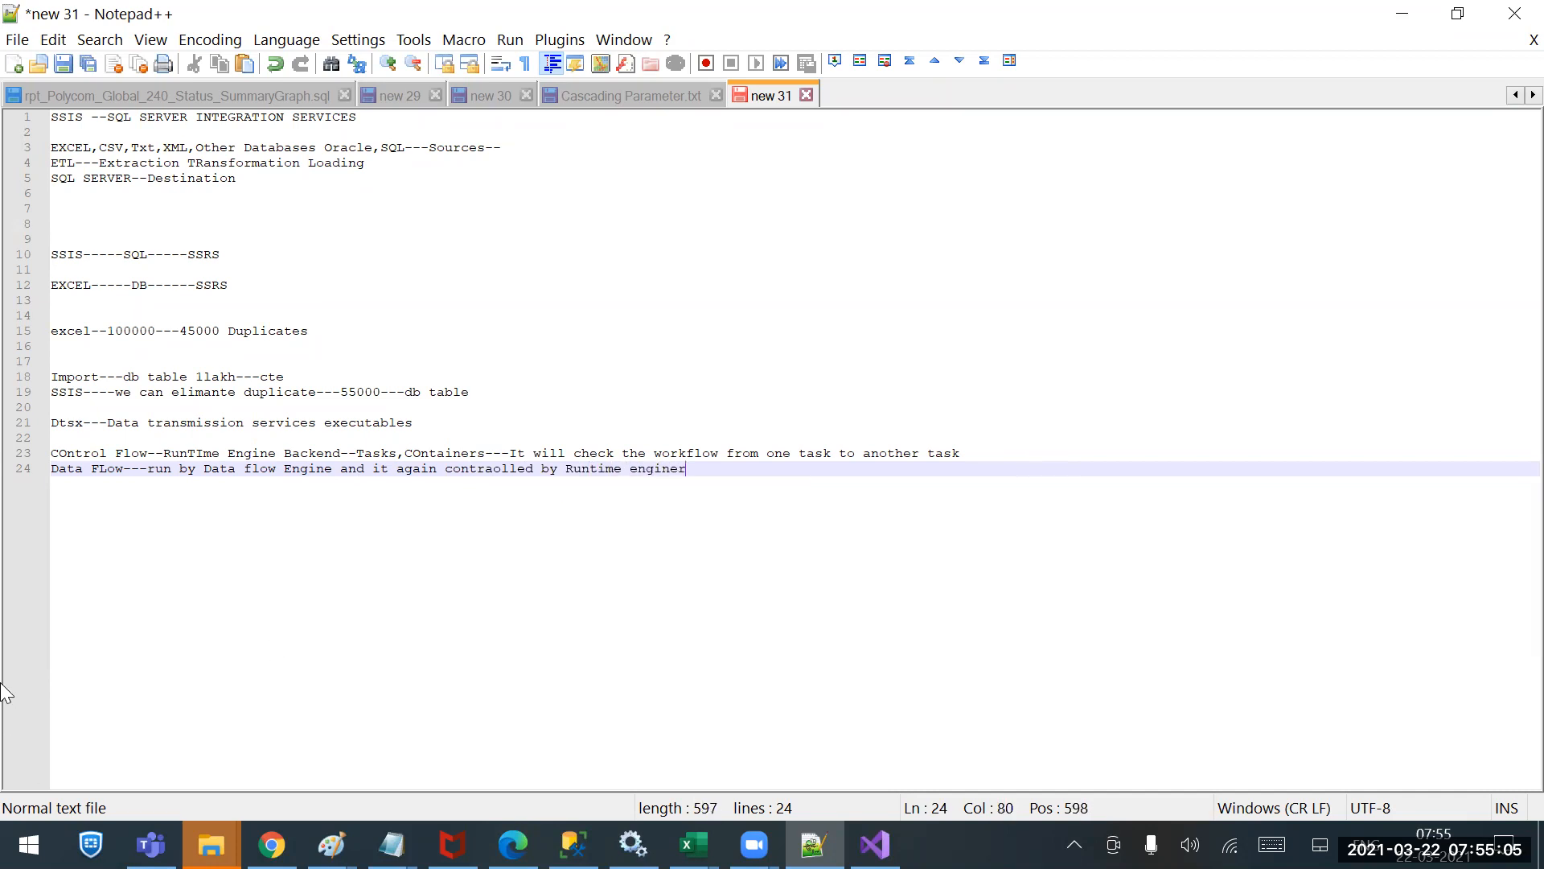
Review the Control Flow and Data Flow notes on lines 23 and 24, highlighting the phrases on the Data Flow line.
click(124, 469)
shift+click(46, 470)
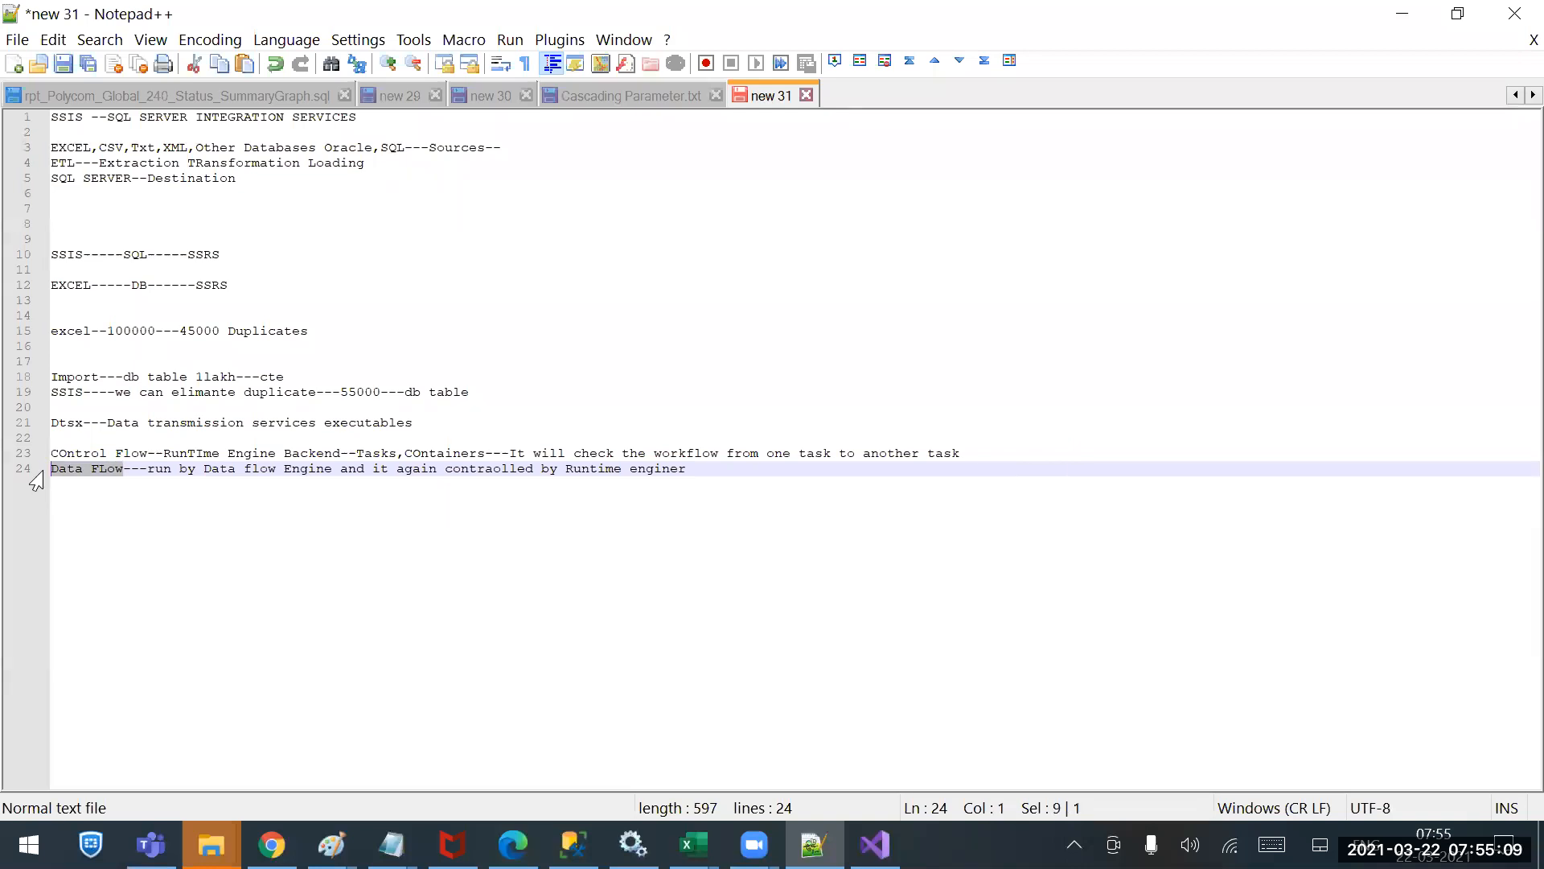
drag(148, 471, 329, 470)
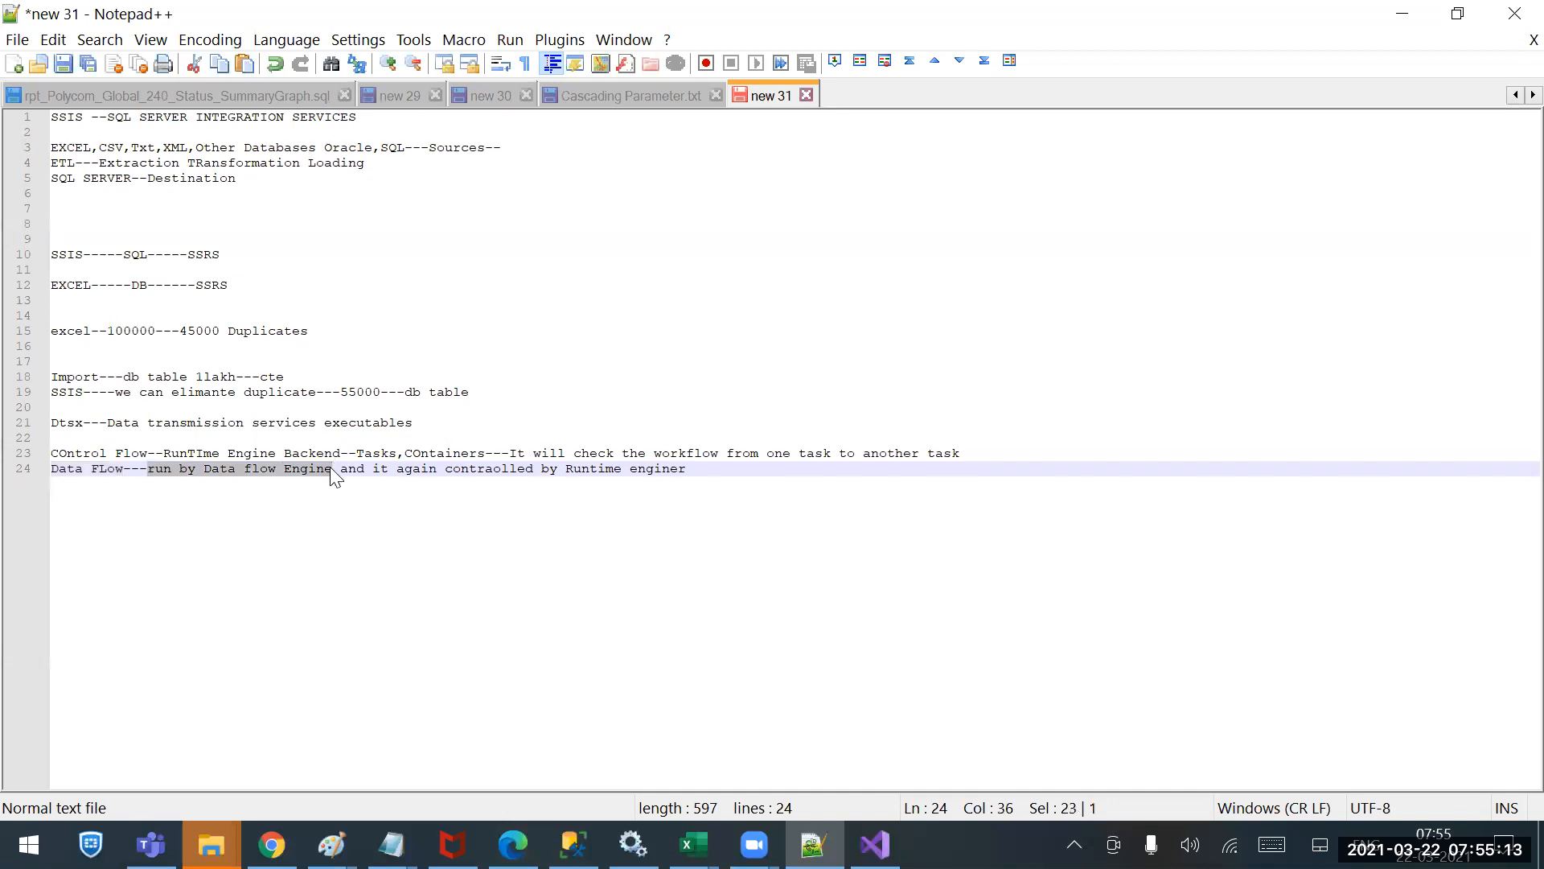
click(37, 452)
click(148, 454)
drag(340, 453, 699, 472)
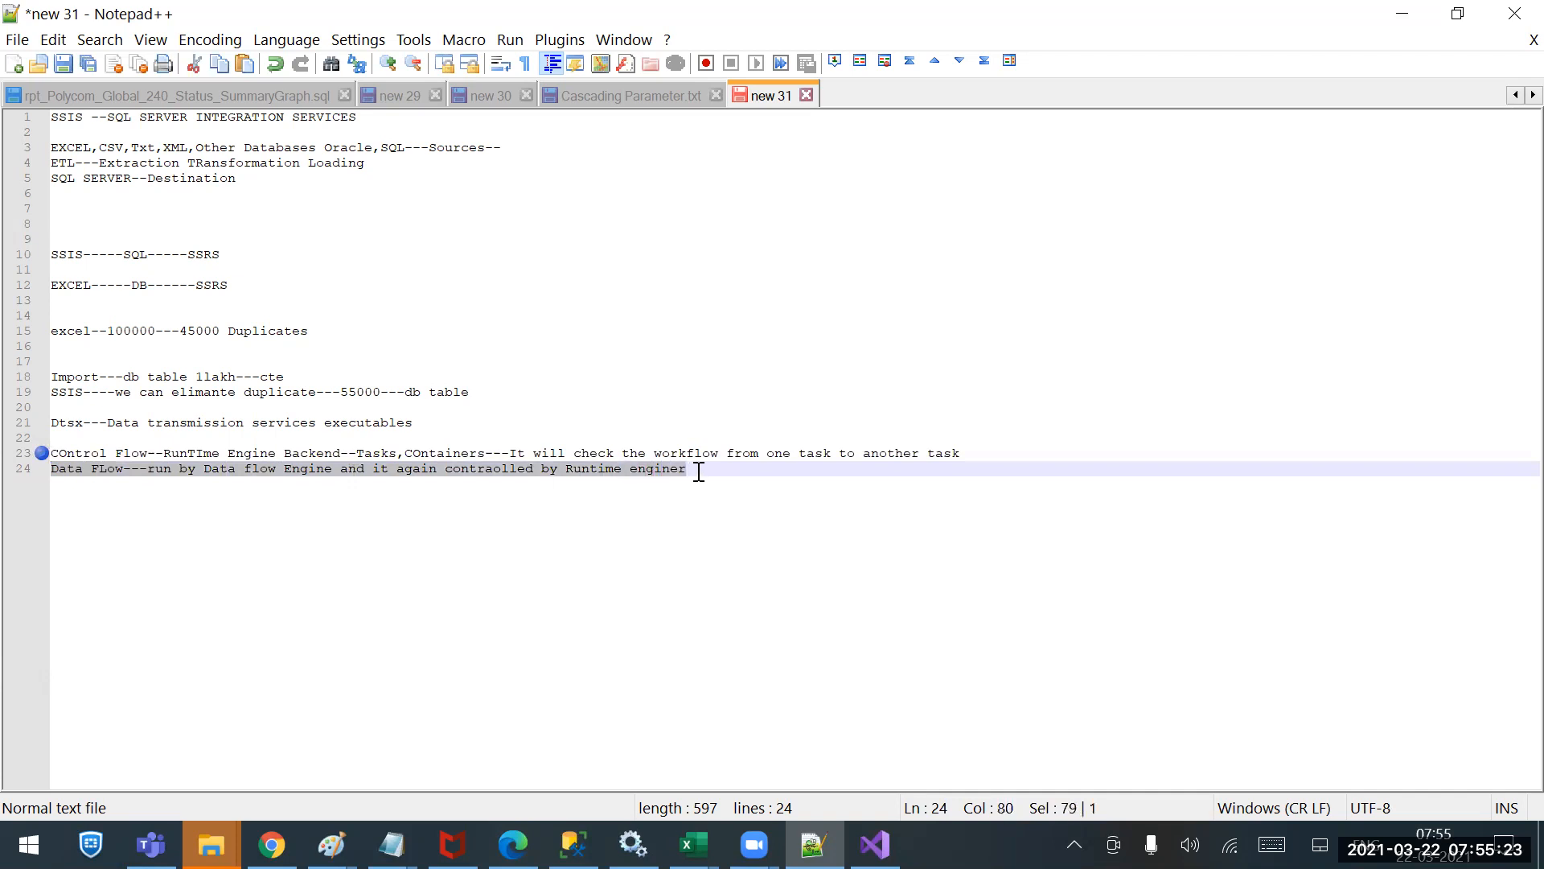
Switch to Visual Studio and examine the toolbox components offered for the package's data flow.
click(875, 845)
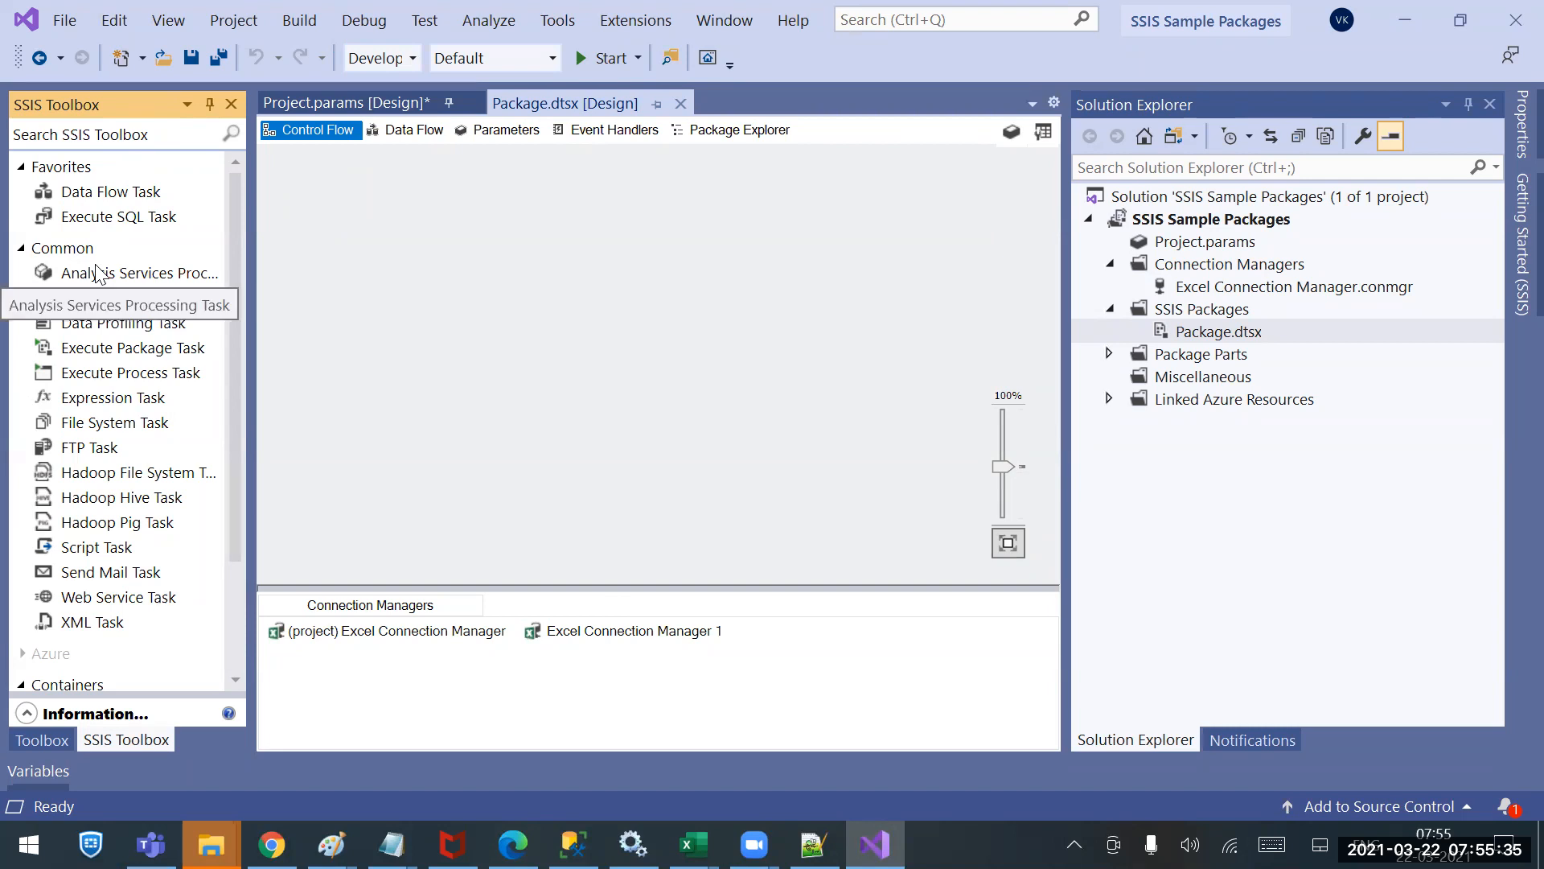
click(410, 128)
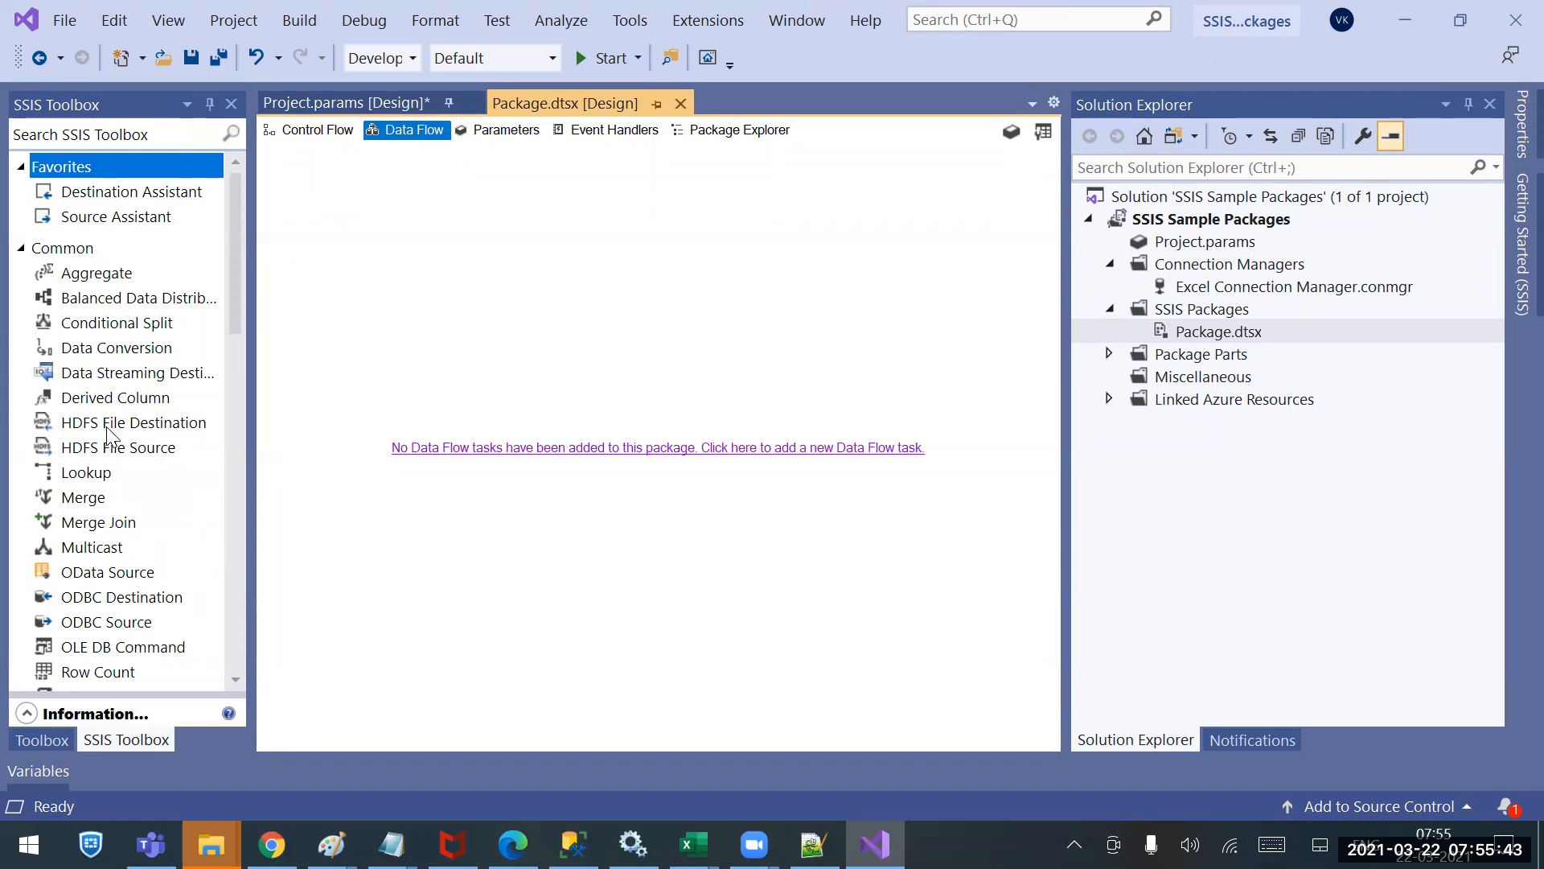
scroll(109, 435, down, 13)
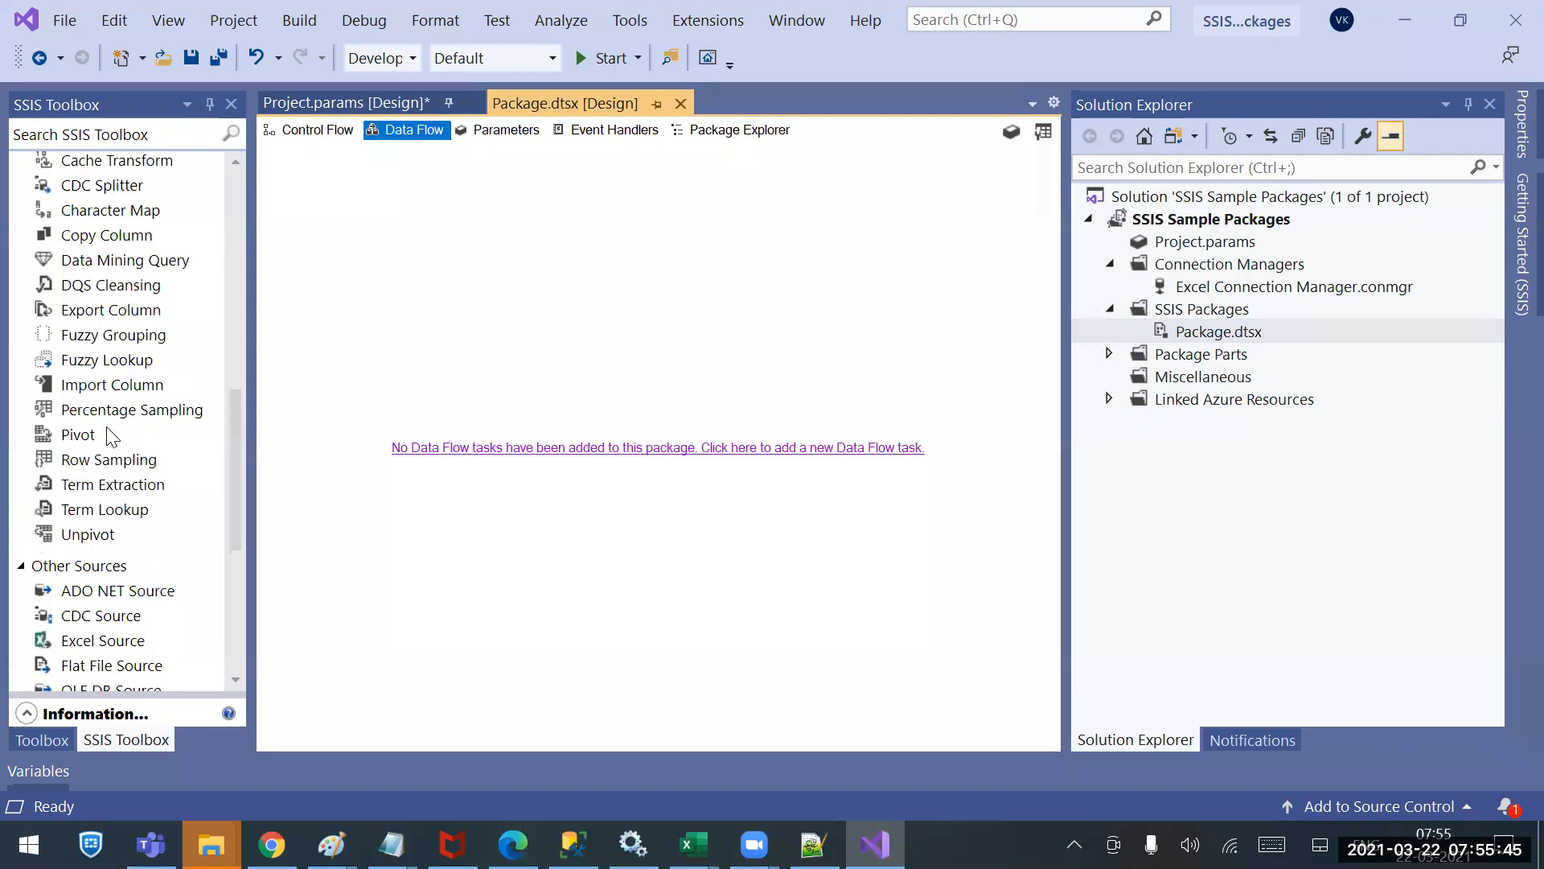
scroll(109, 434, down, 3)
scroll(108, 434, up, 16)
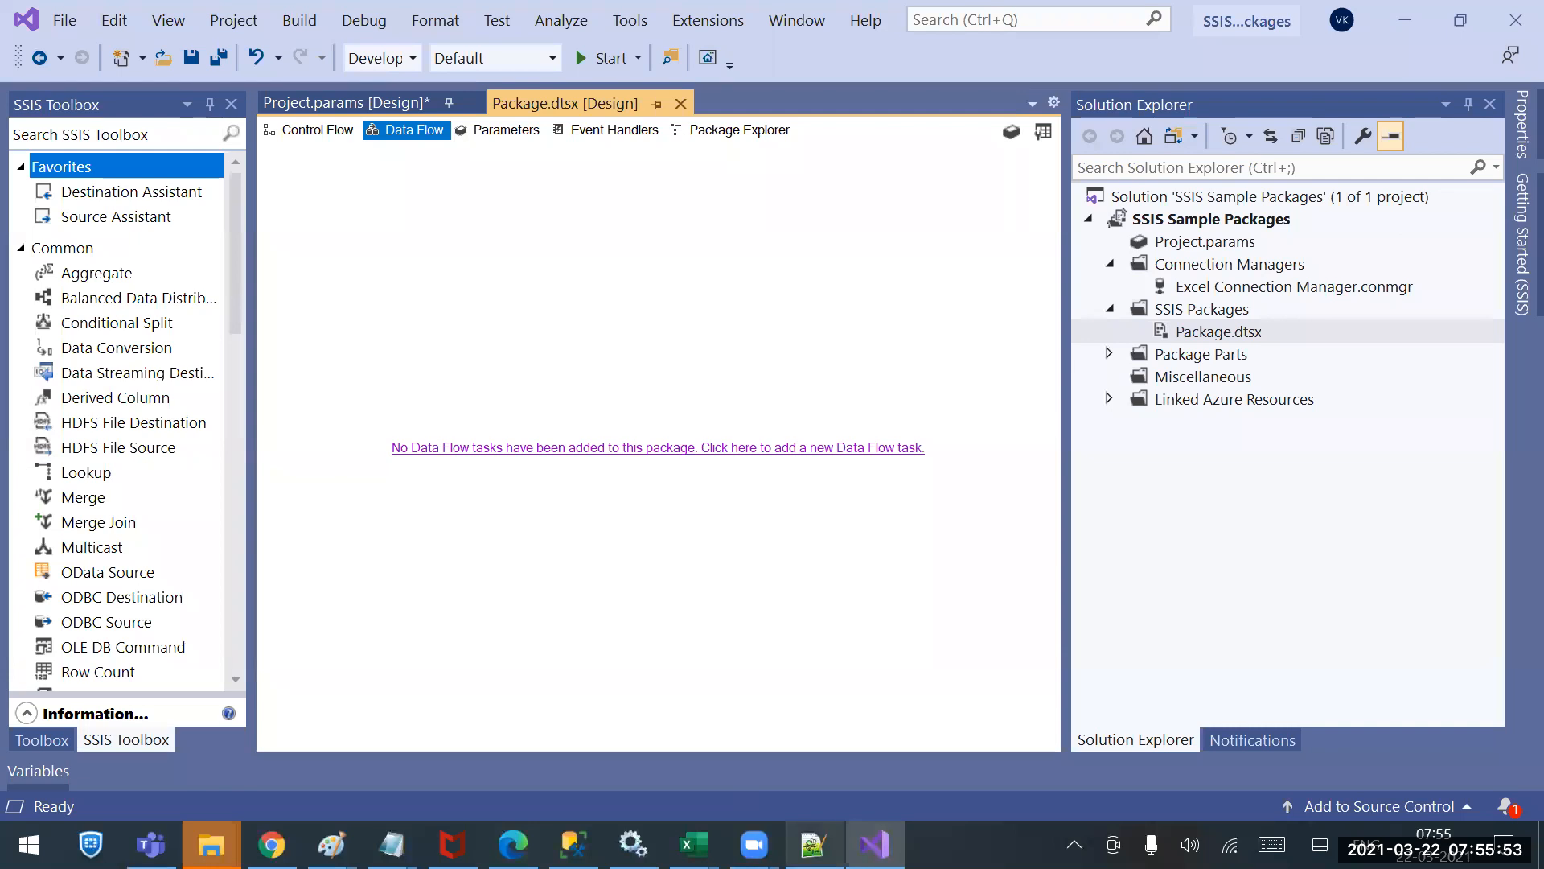
Switch back to Notepad++ and append "--Sources,,Transformations and Destinations(ETL)" to the end of the Data Flow line.
click(814, 844)
click(735, 468)
text(--Sources)
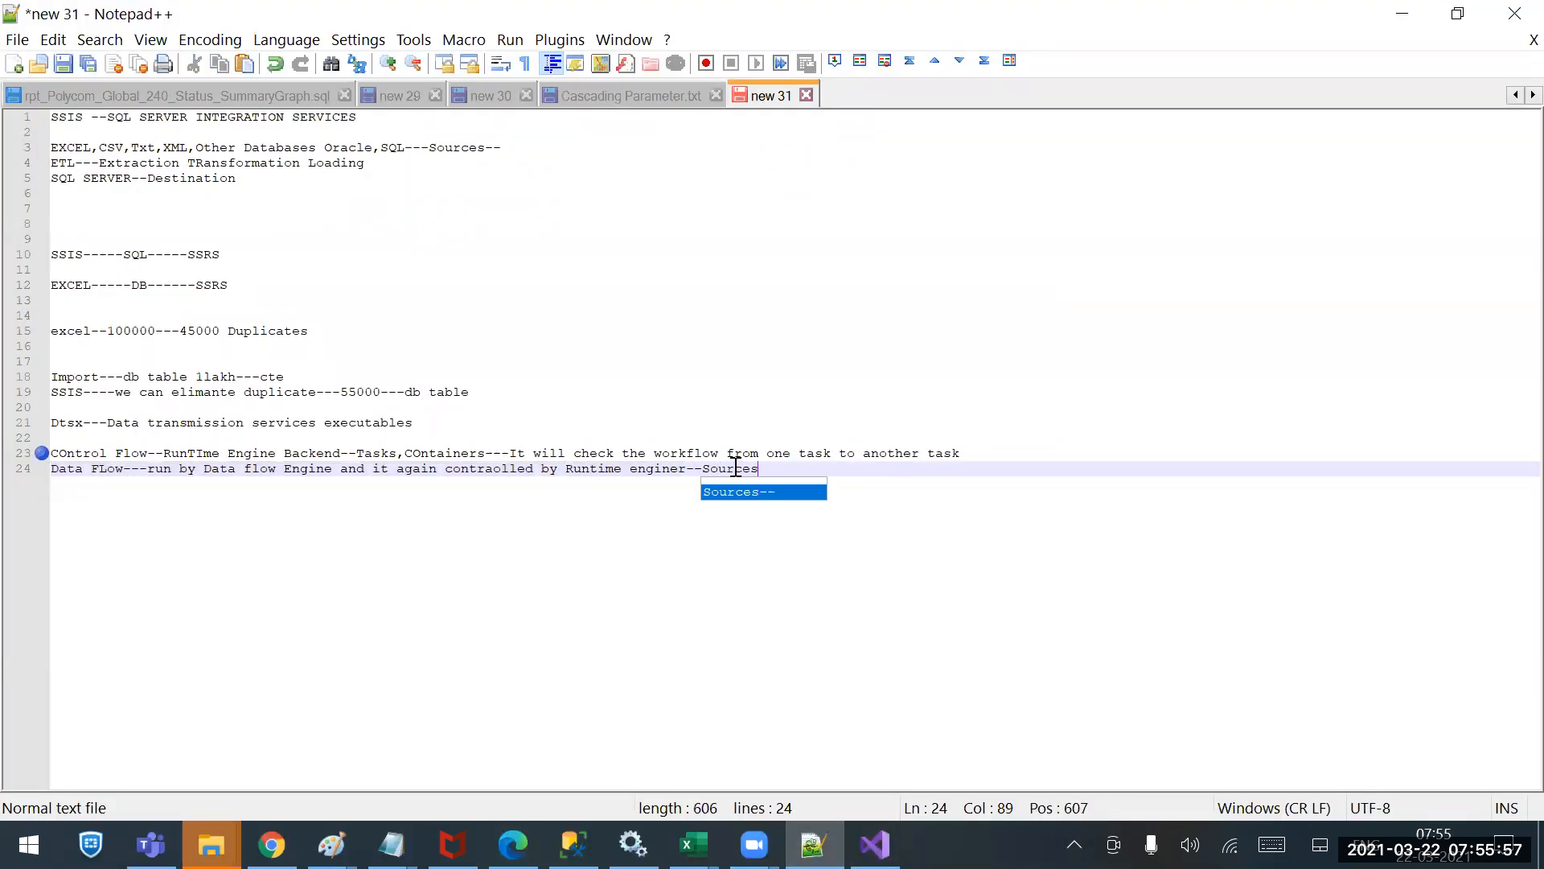
text(,,Trans)
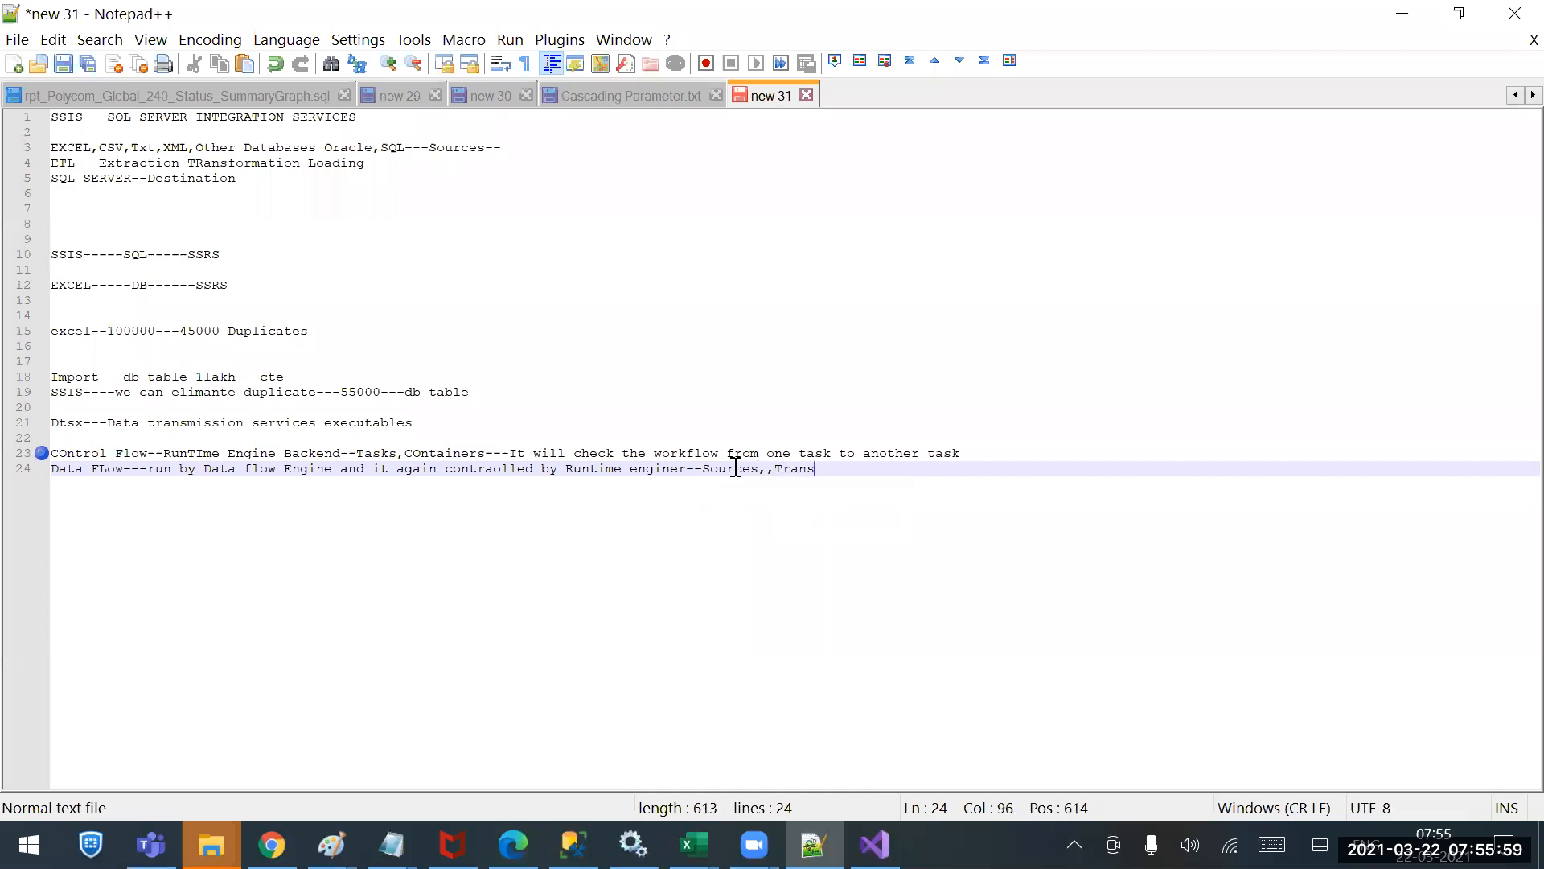
text(formation)
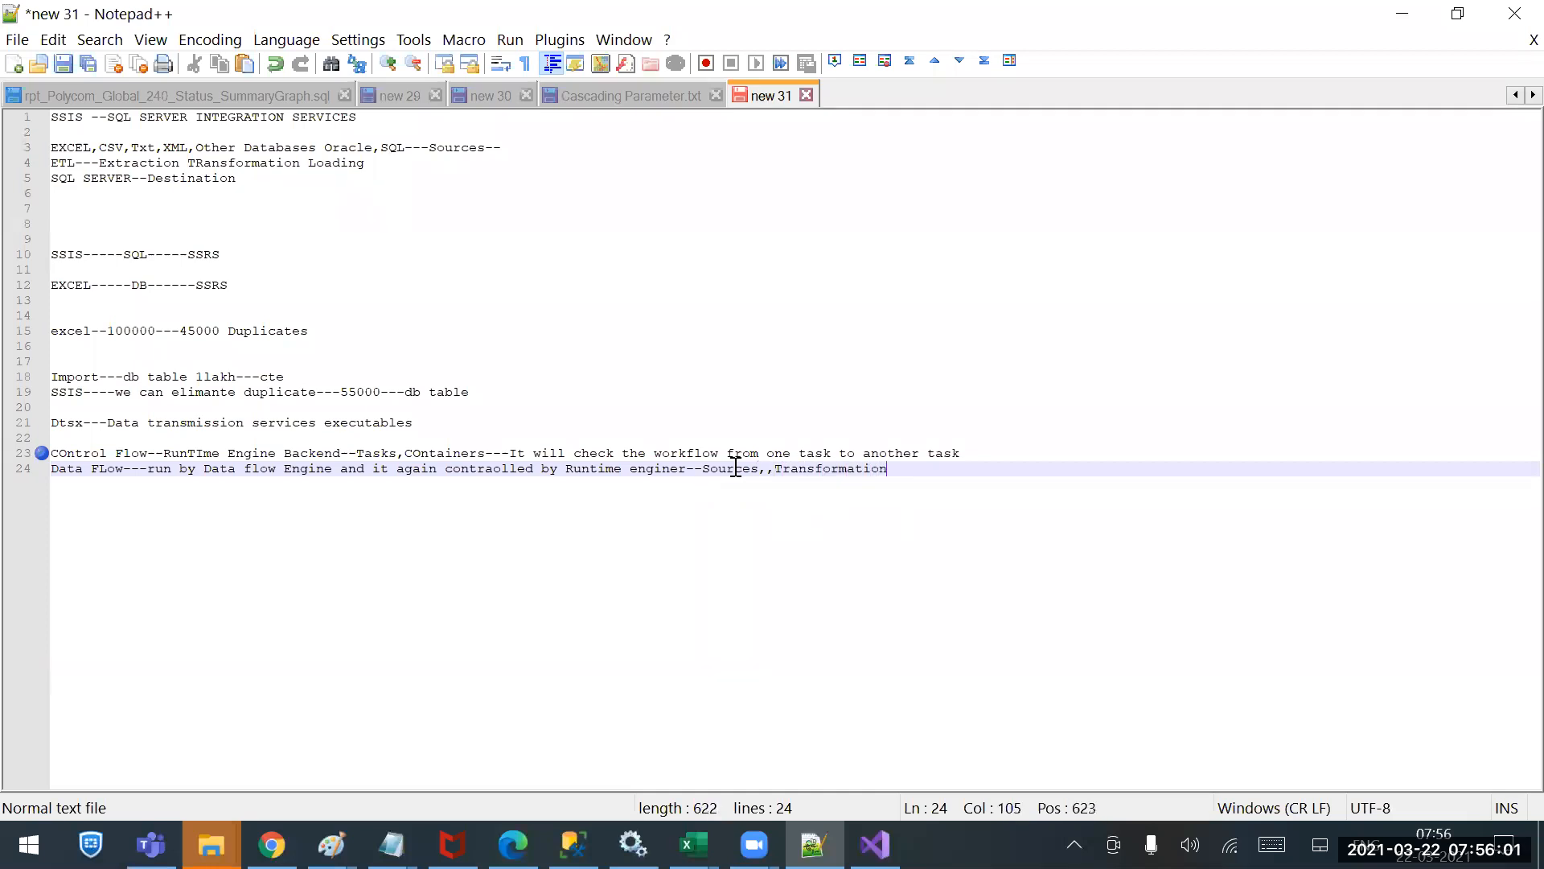
text(s and Destinations)
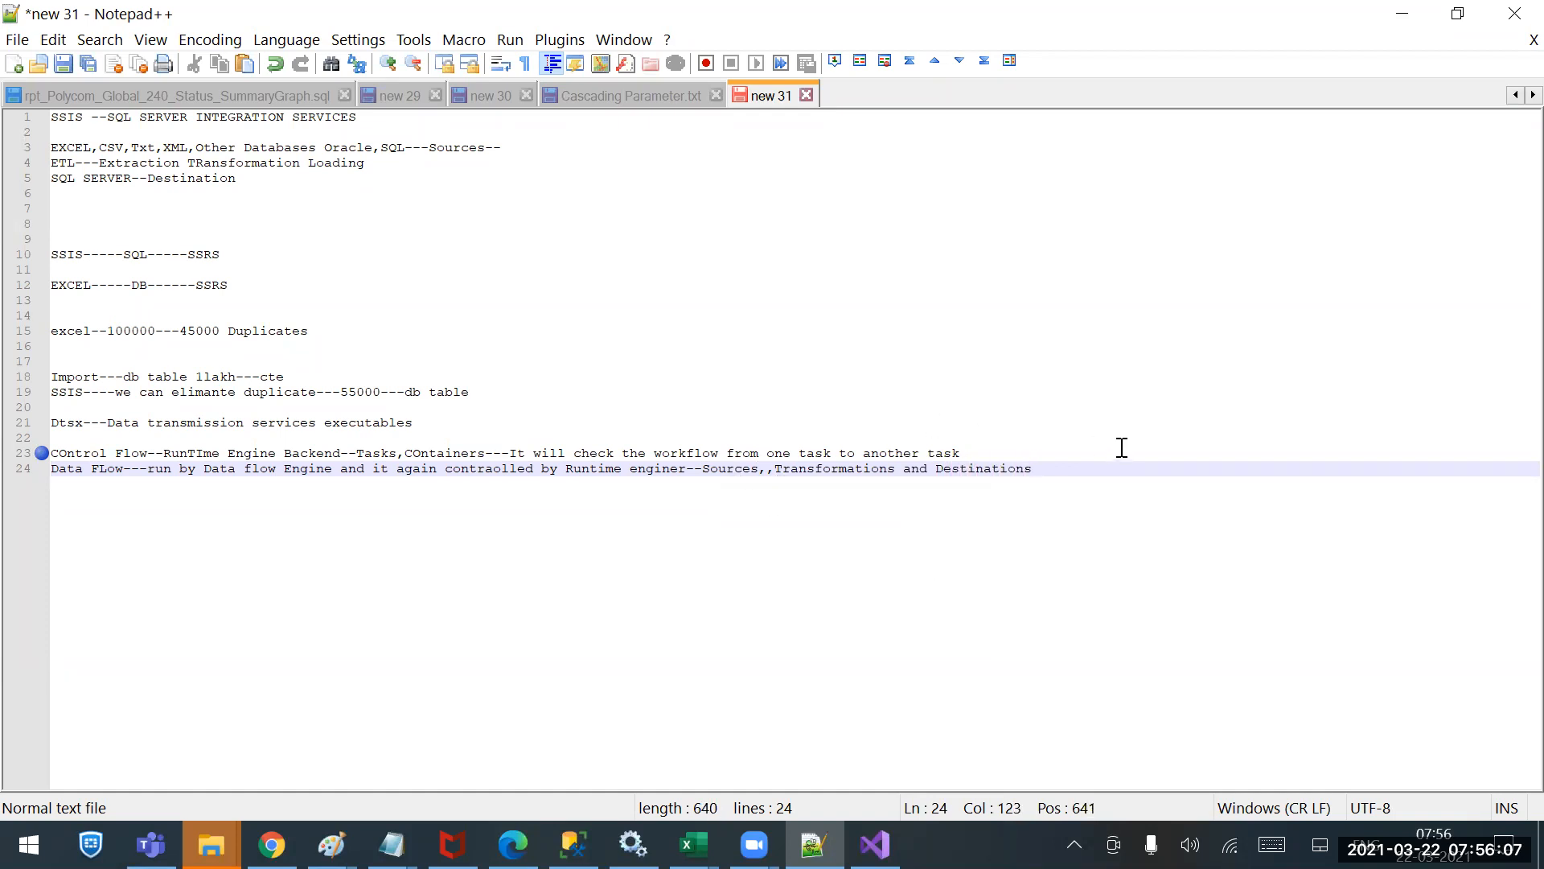
text((ET)
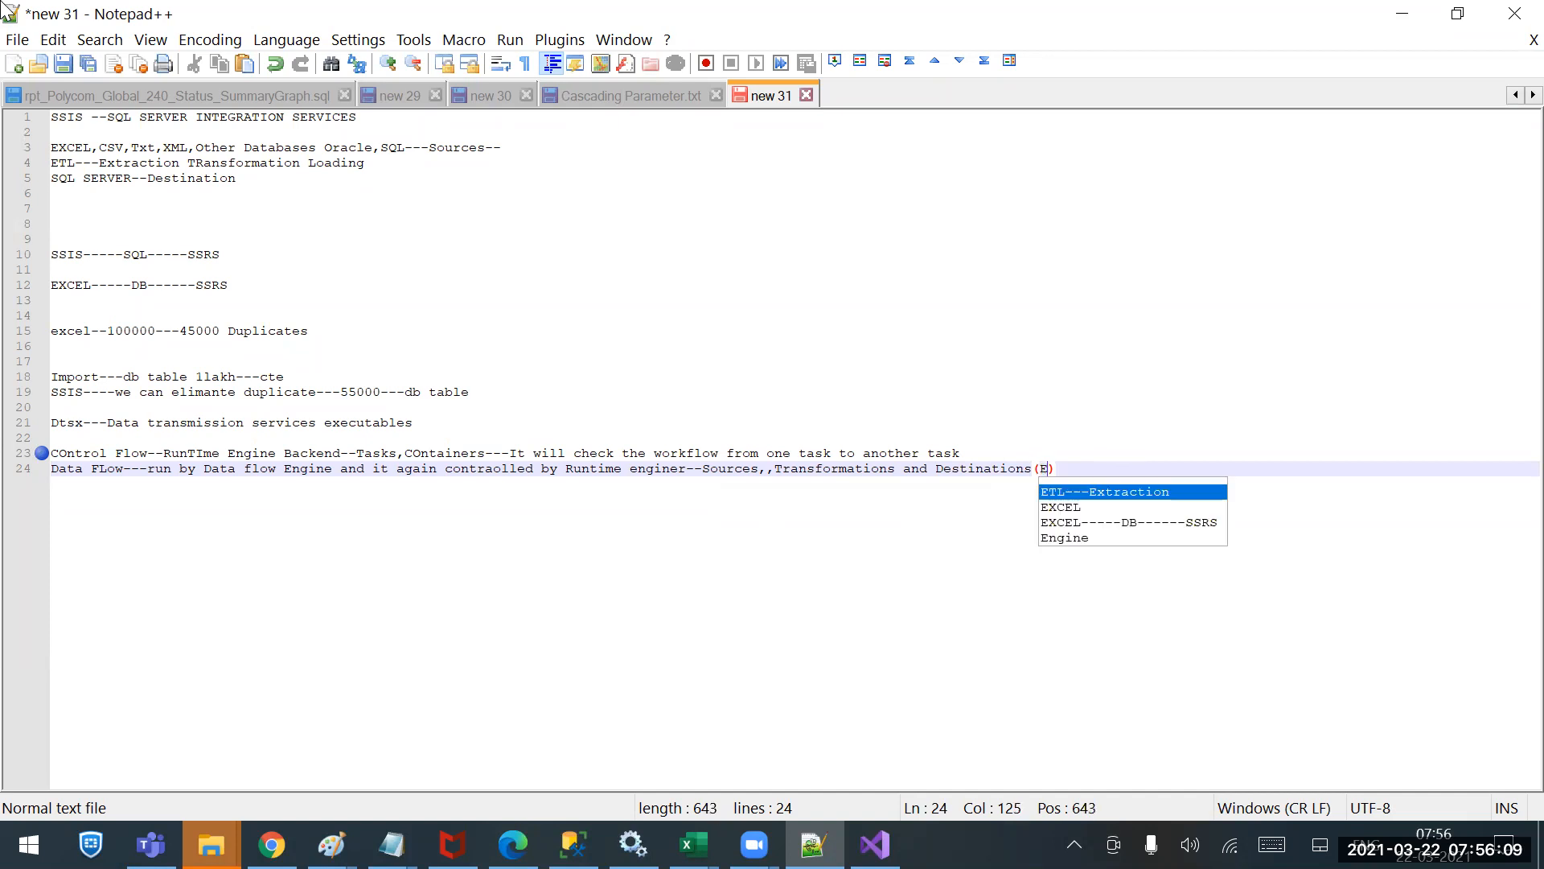
text(L)
Highlight Sources, Transformations, Destinations and the Data Flow heading one after another on line 24 to review them.
click(124, 468)
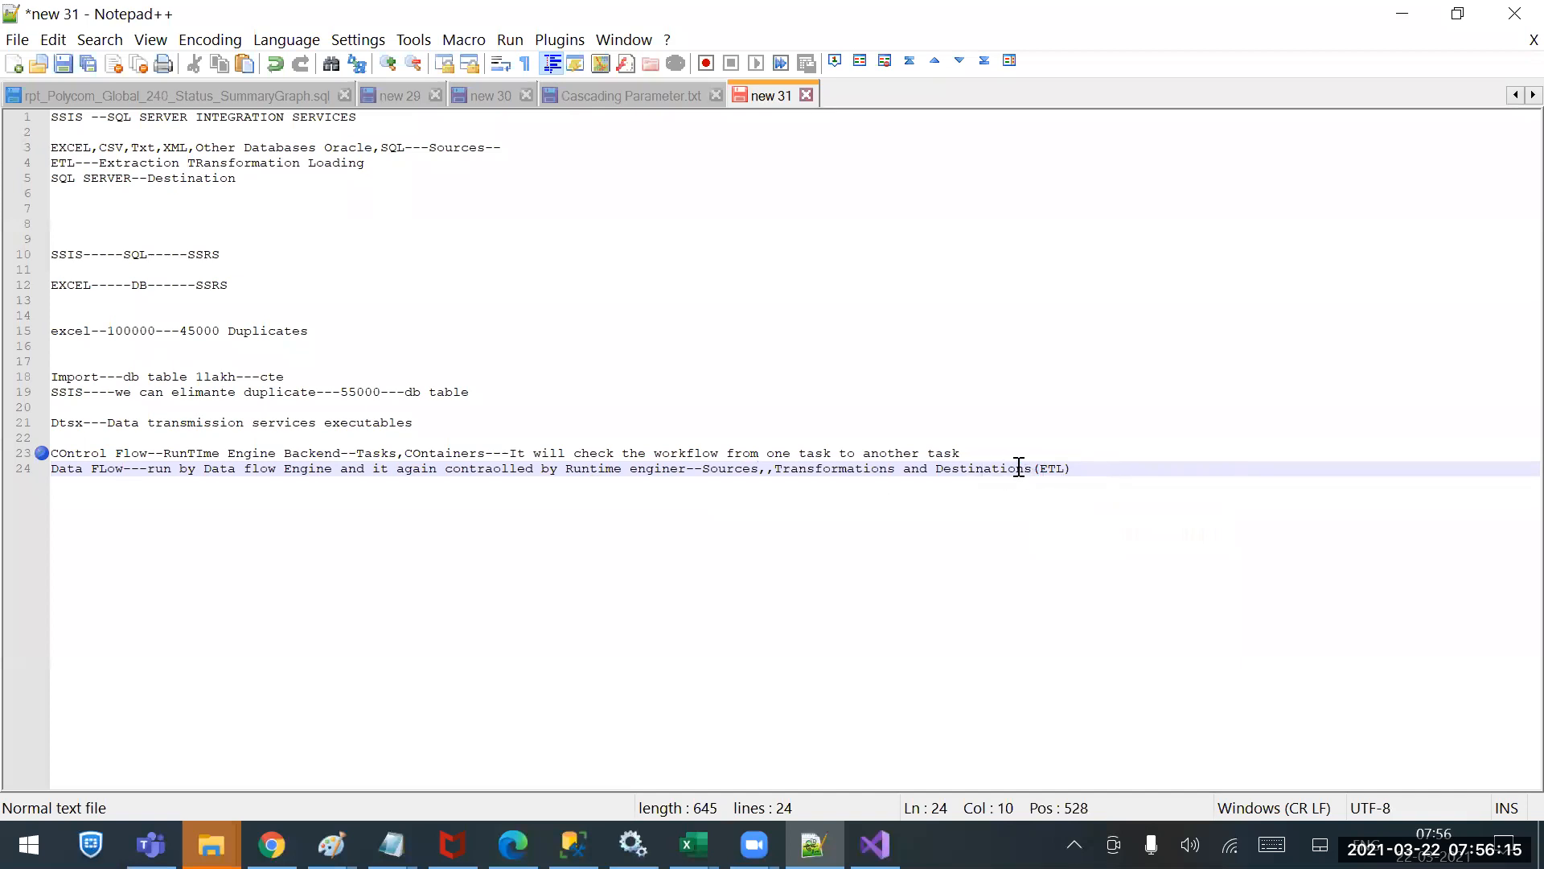
double_click(719, 469)
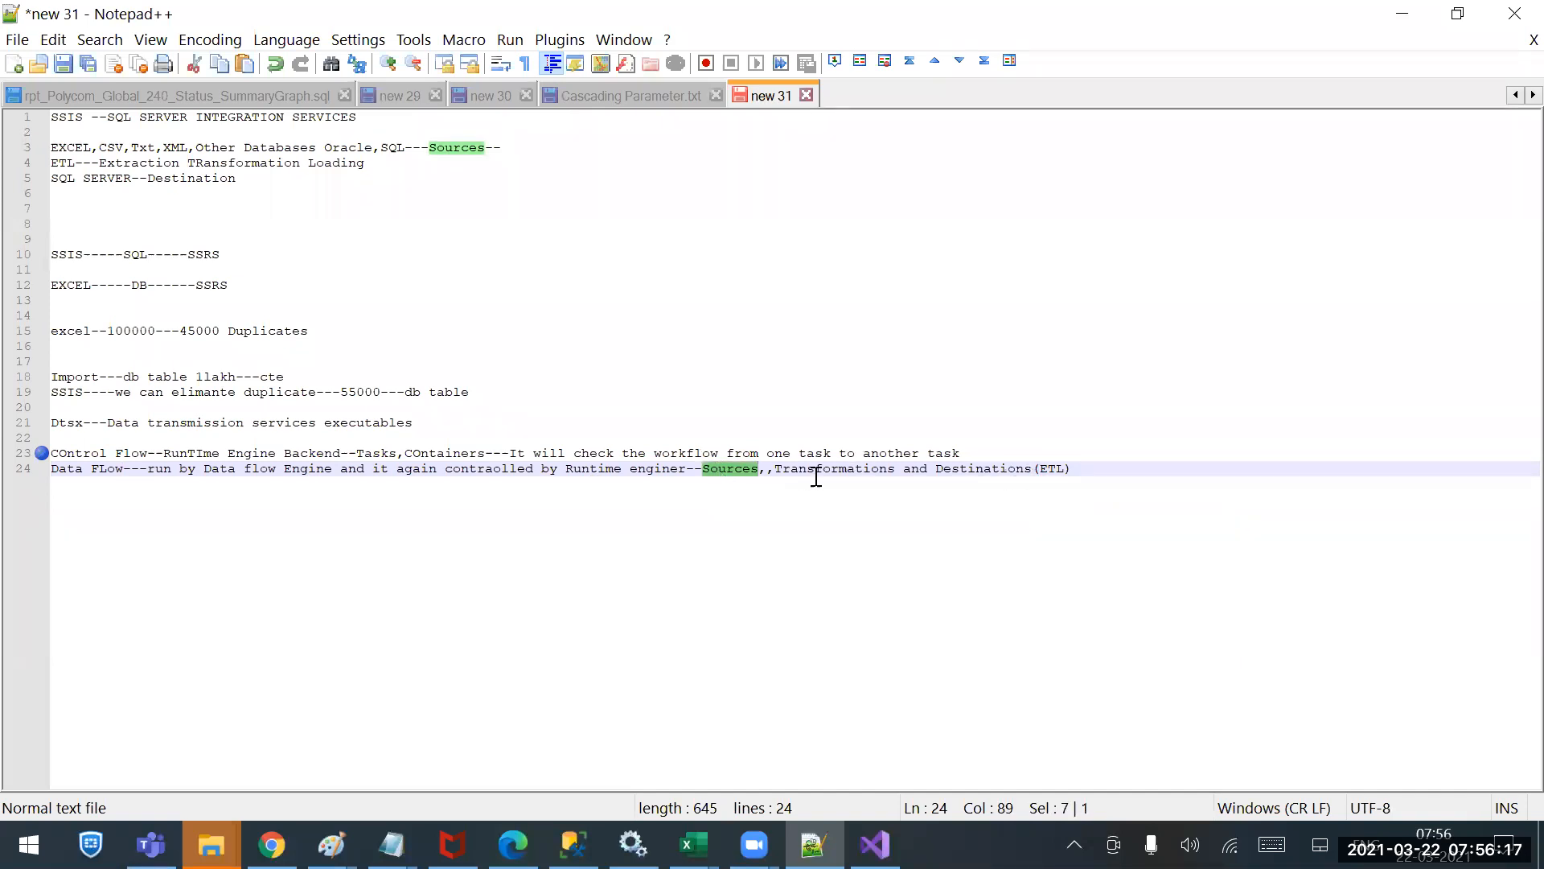
double_click(843, 469)
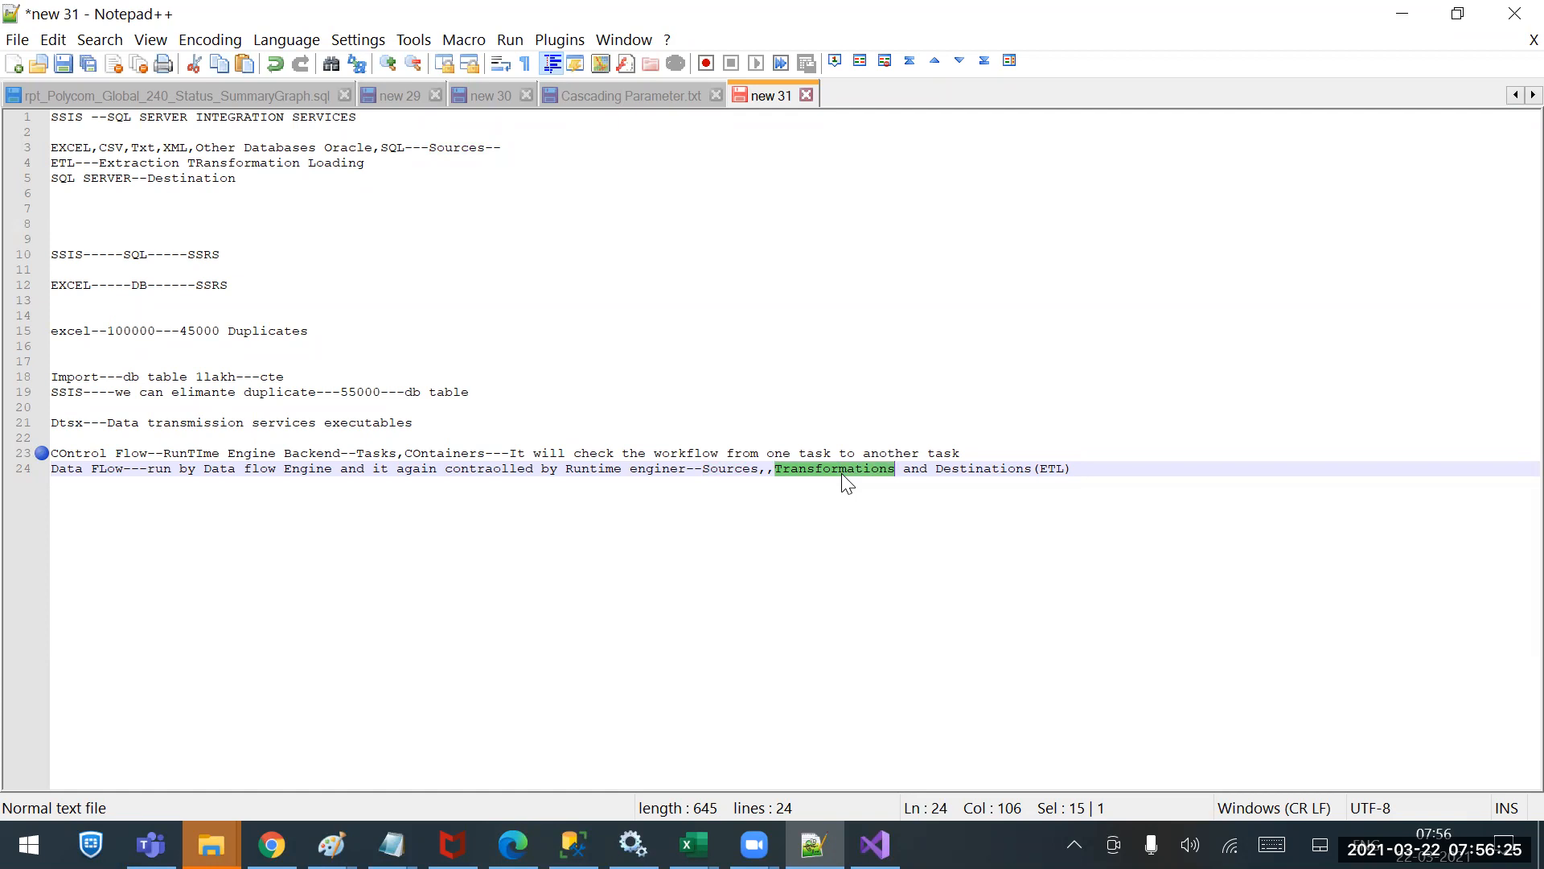
double_click(952, 473)
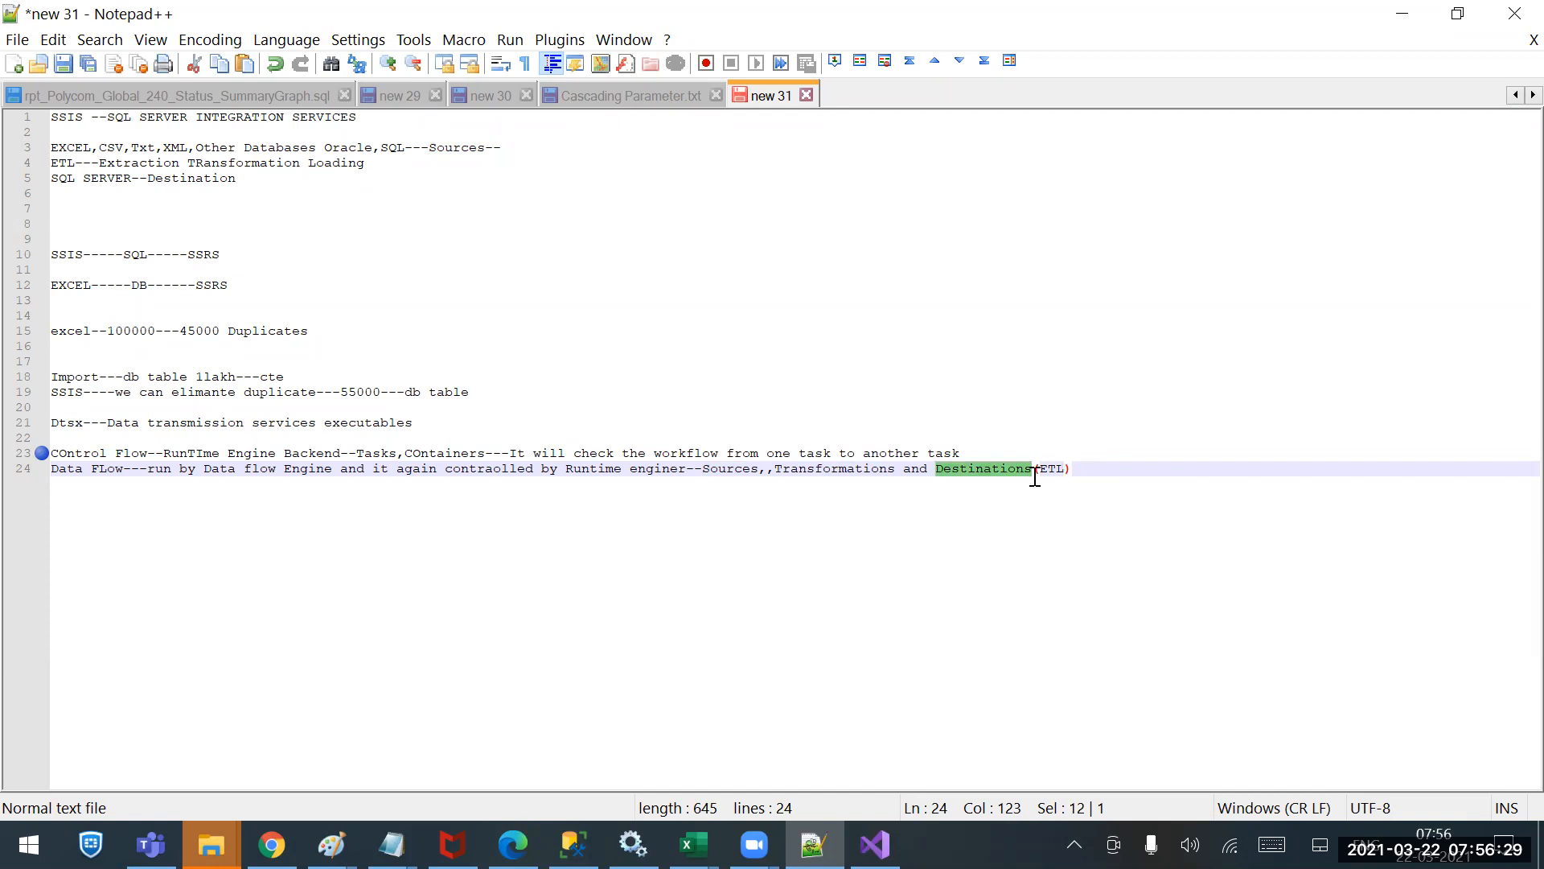
drag(52, 469, 122, 468)
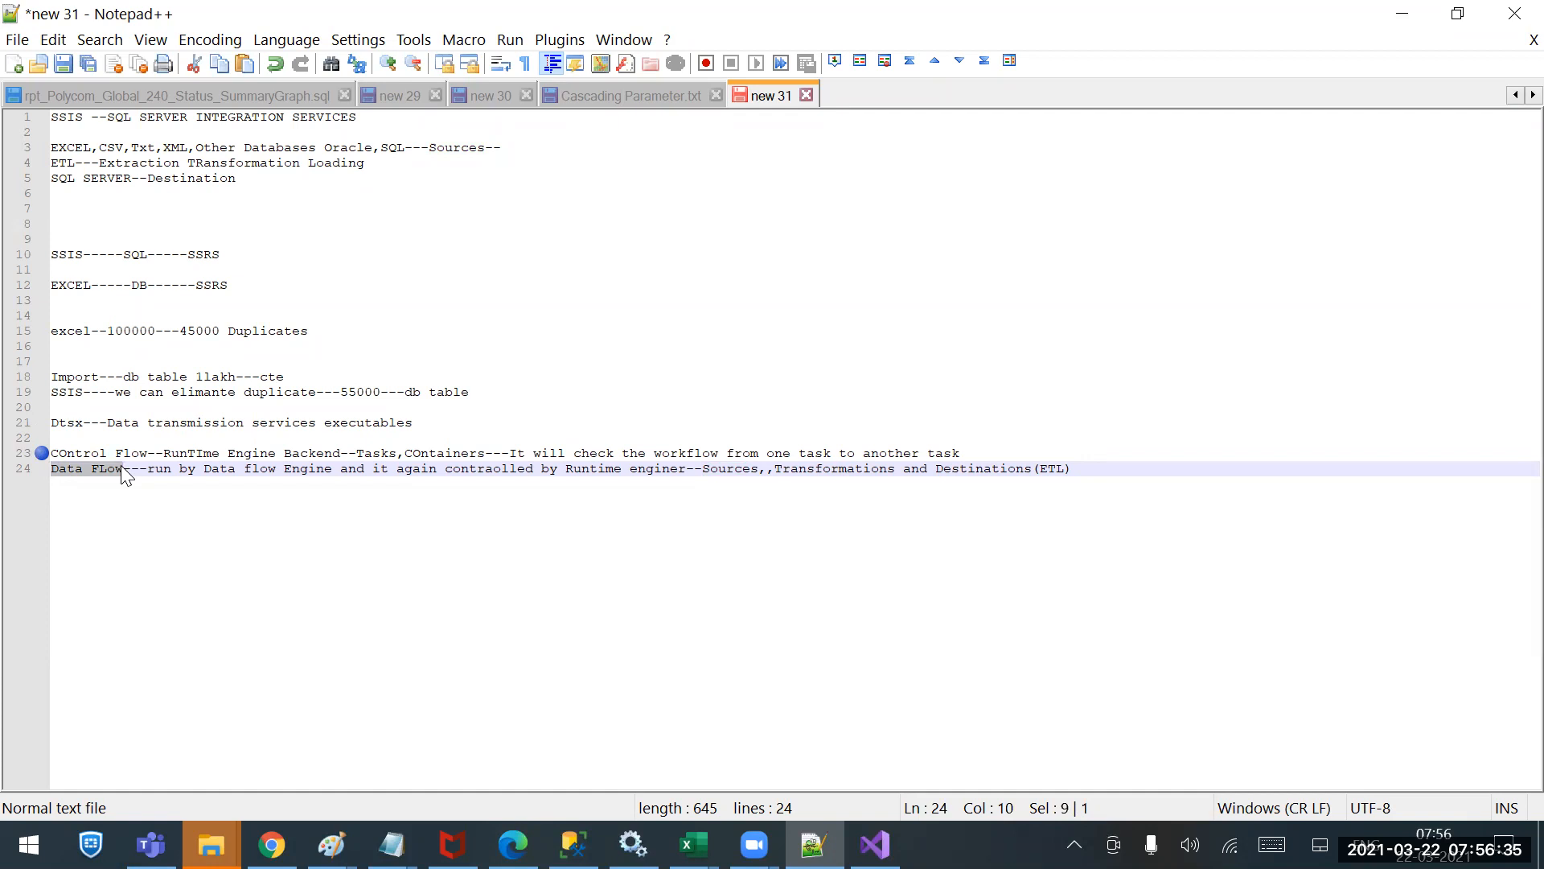
Switch to Visual Studio and add a Data Flow Task to the upper middle of Package.dtsx's control flow.
click(874, 845)
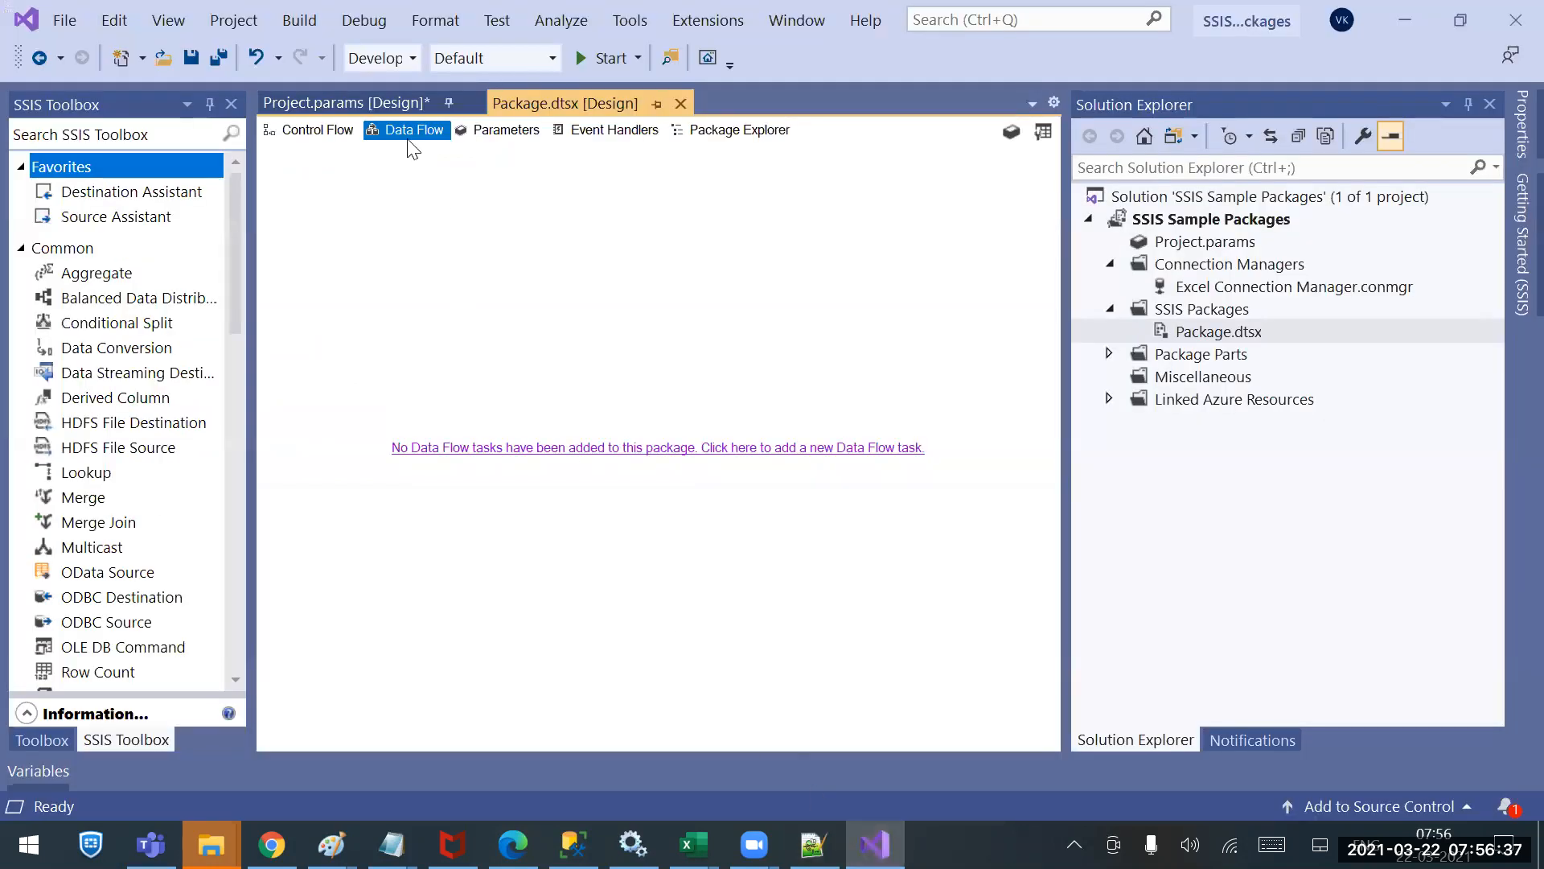
click(320, 130)
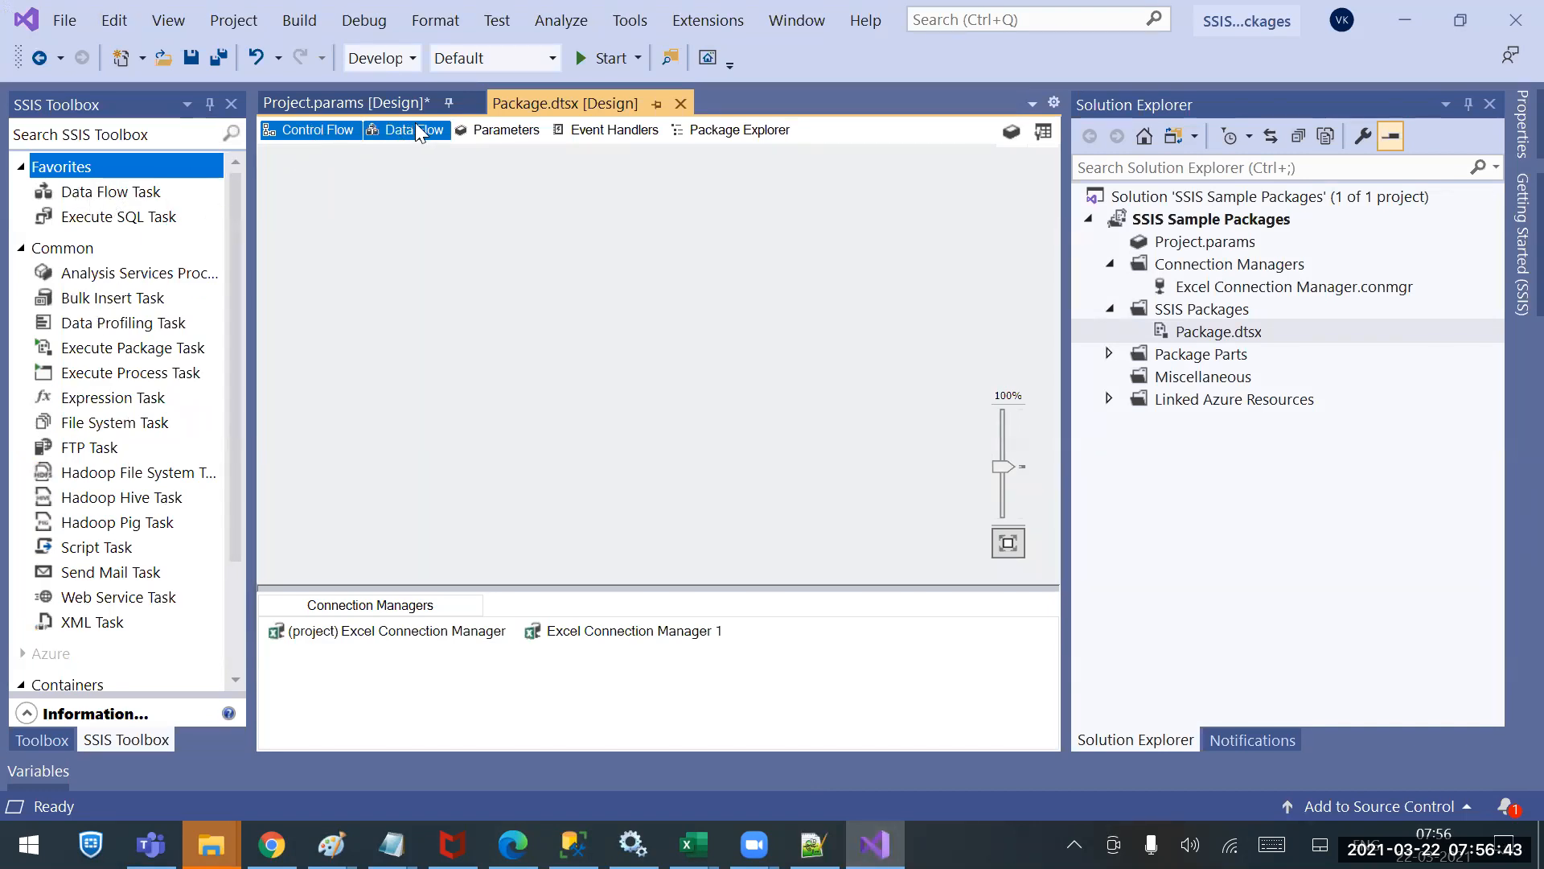
click(105, 194)
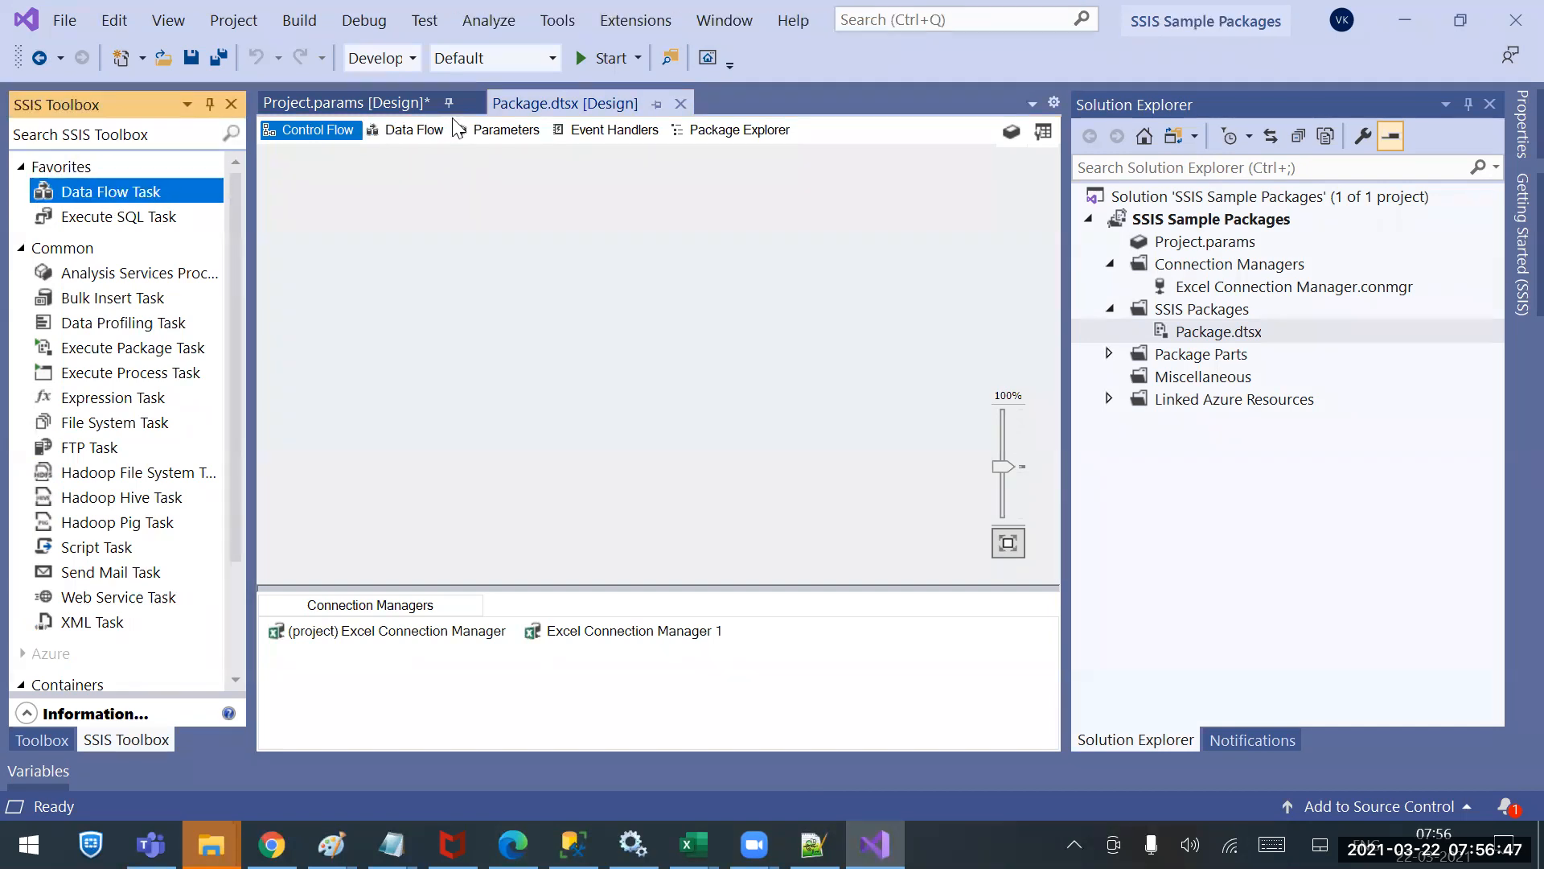
double_click(104, 189)
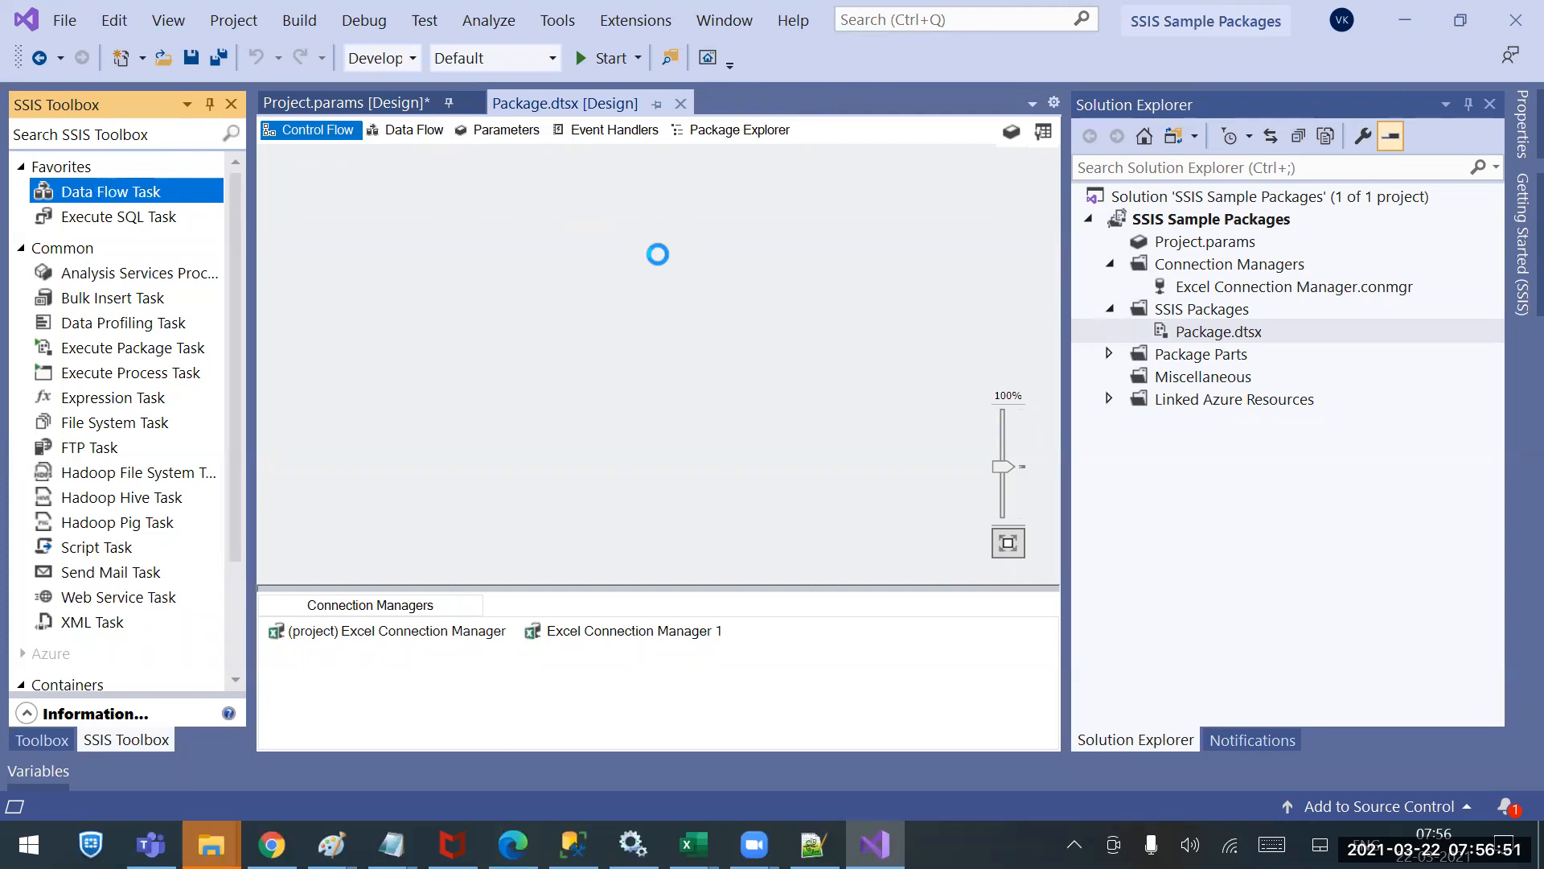
drag(406, 184, 644, 245)
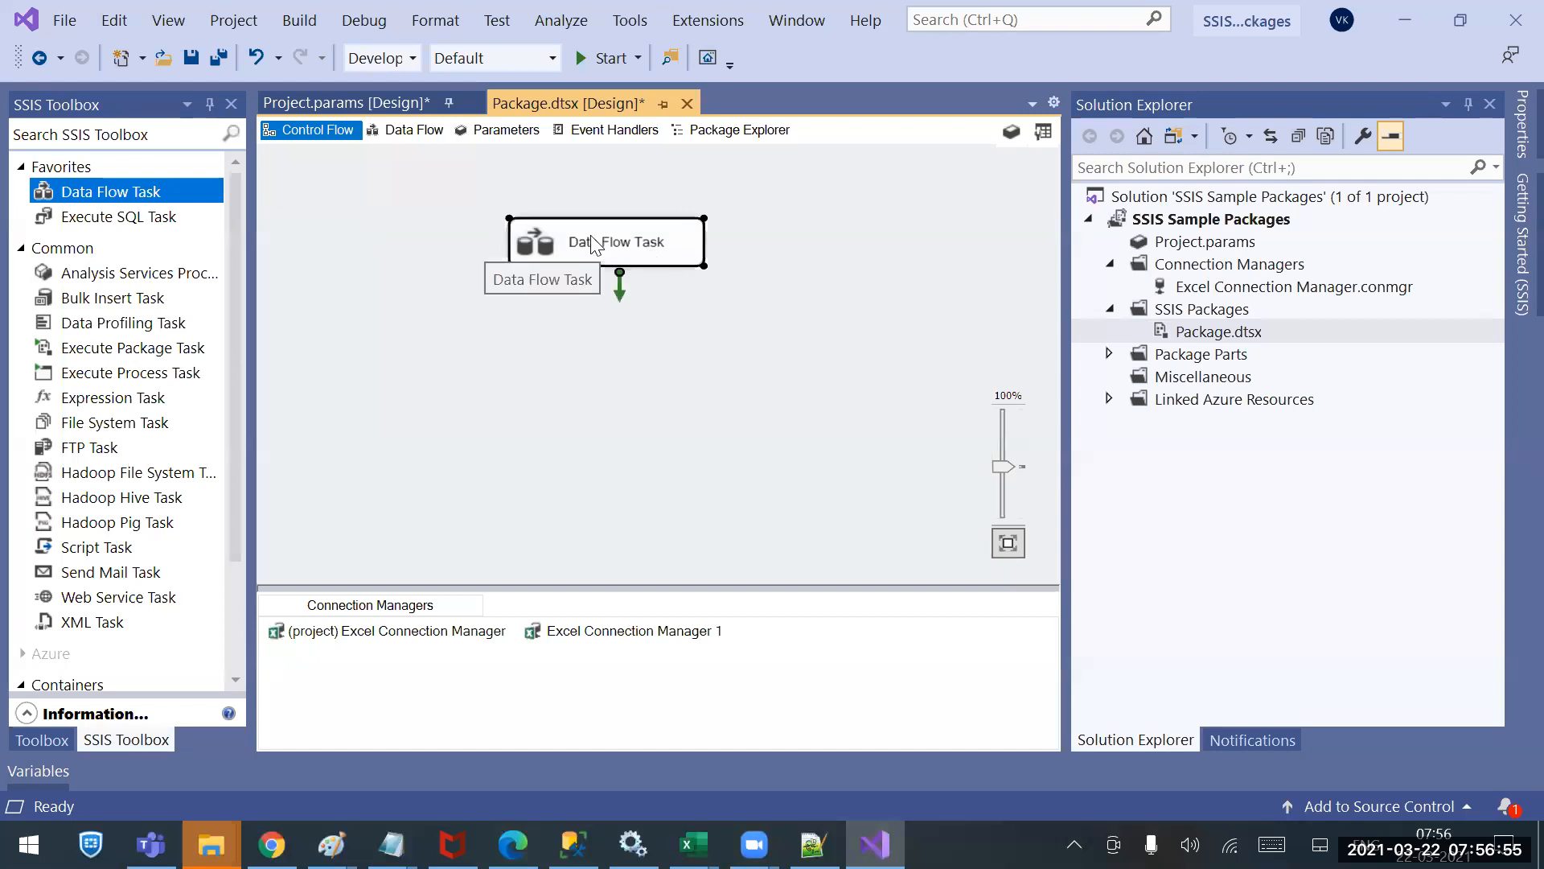
View the empty data flow inside the new Data Flow Task and return to the control flow.
click(597, 240)
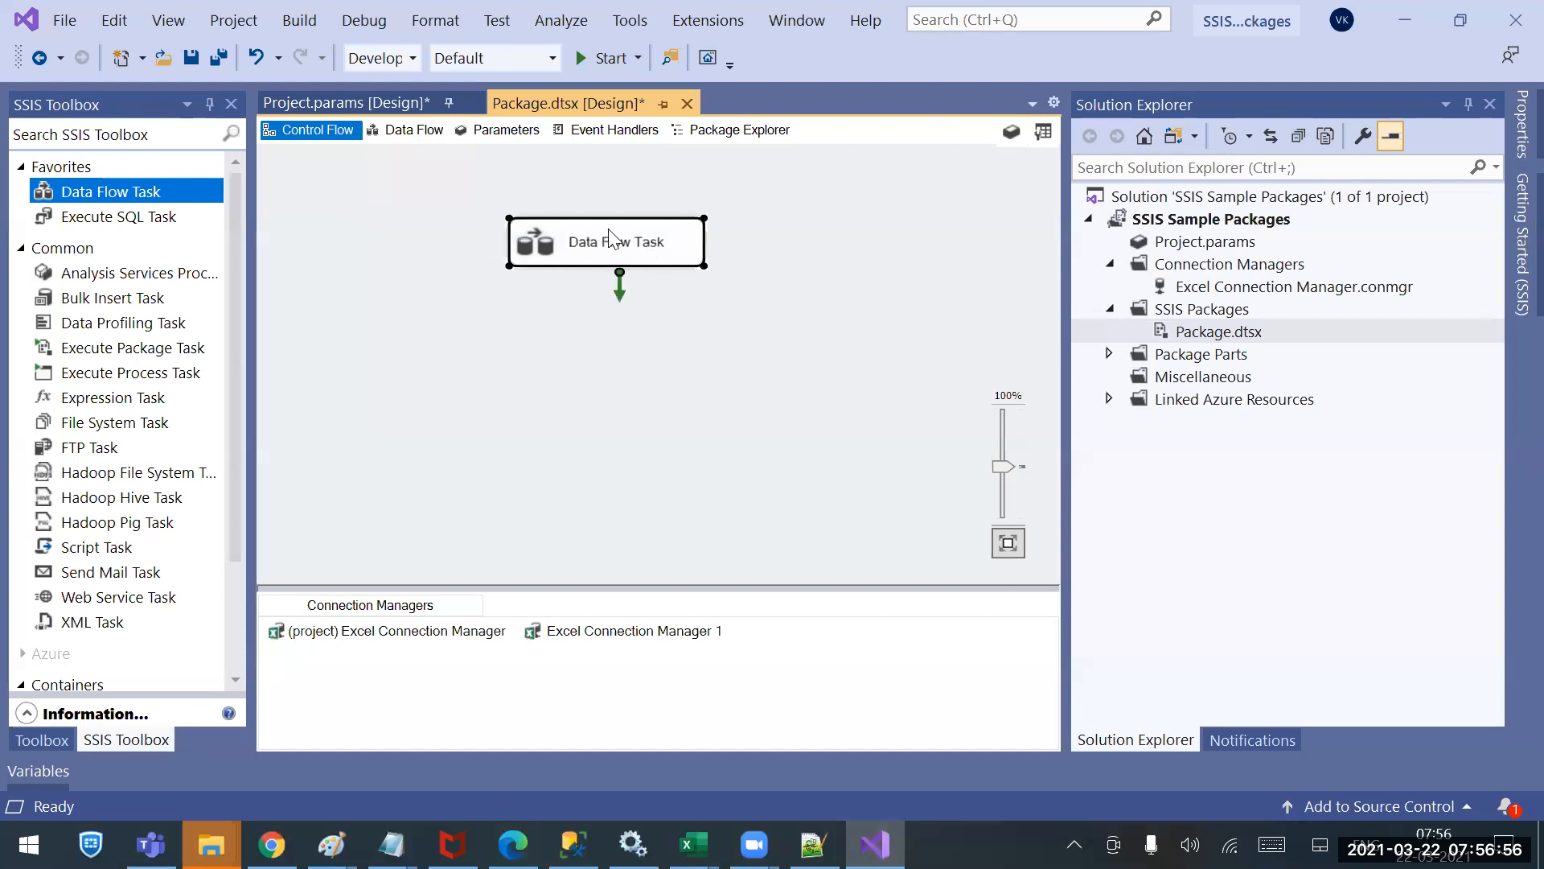
click(522, 226)
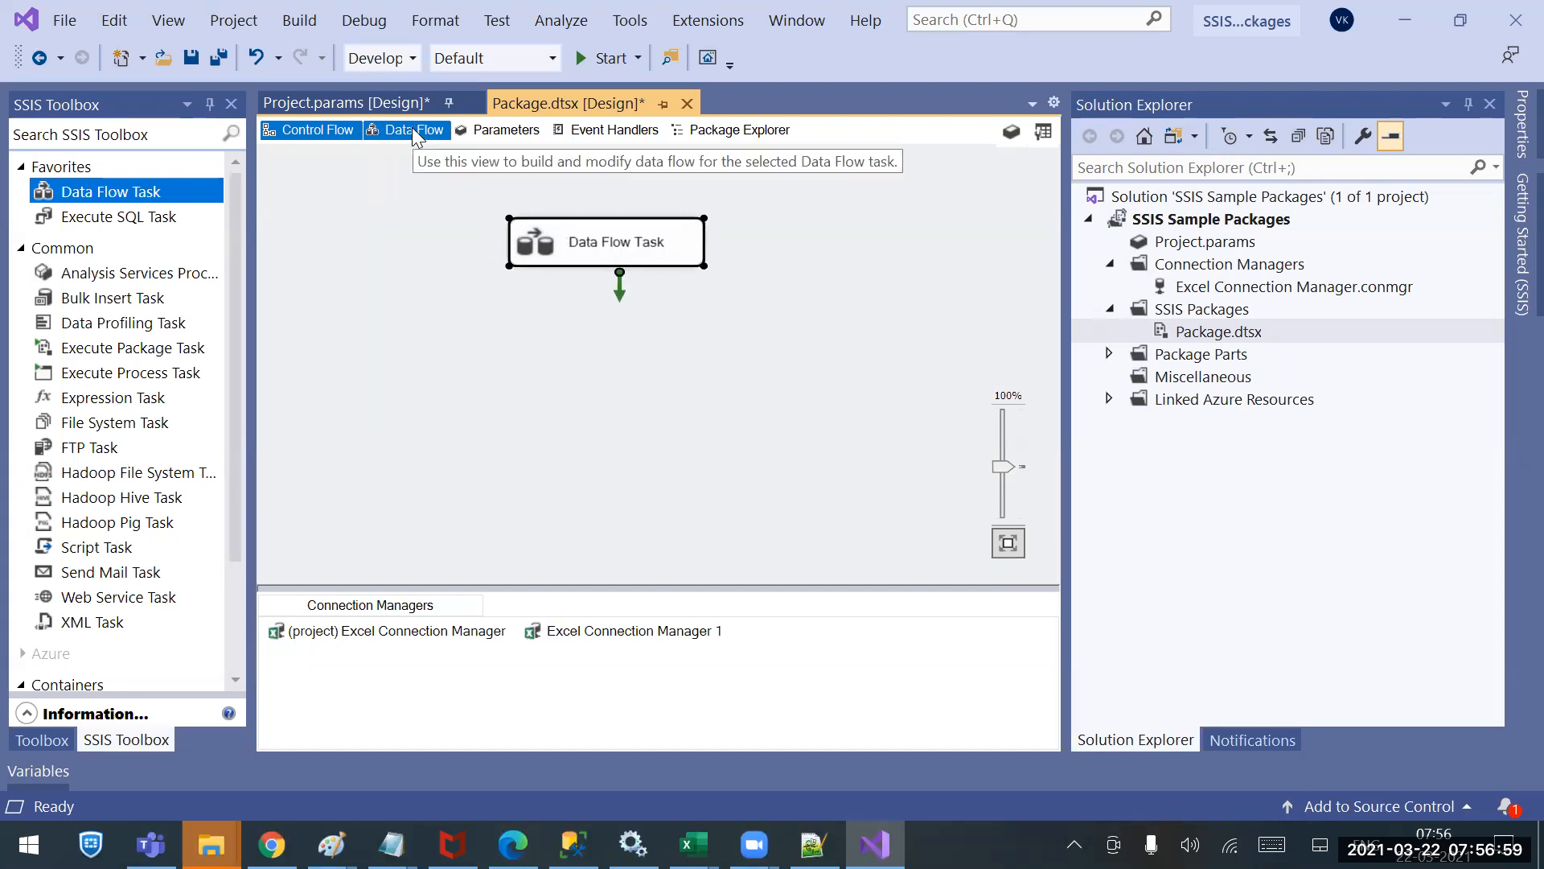
double_click(549, 239)
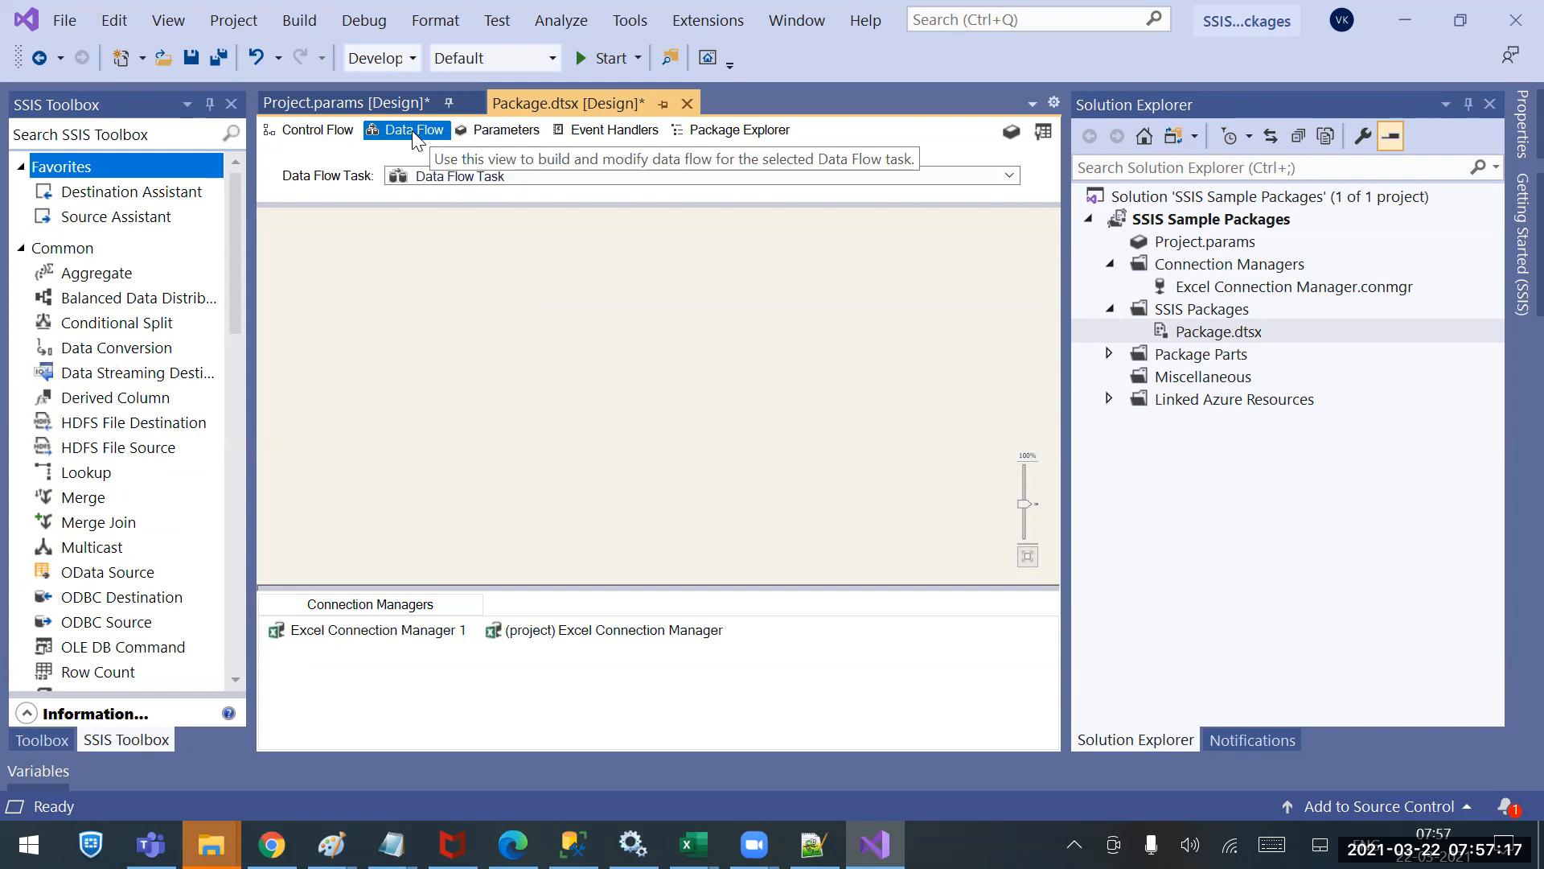
click(325, 126)
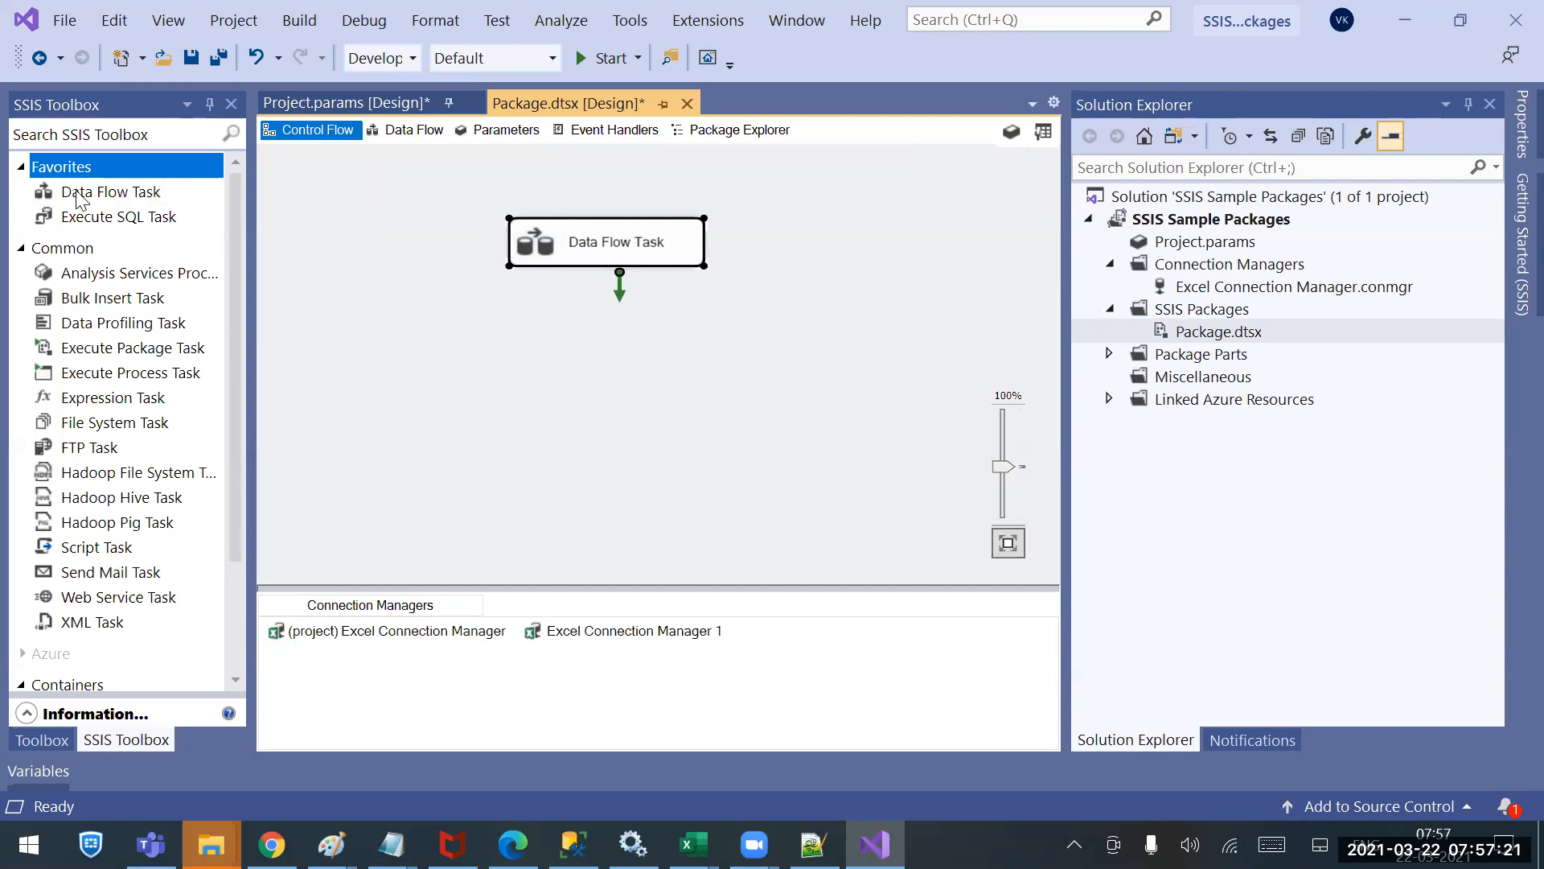
Open the Data Flow Task on the control flow for editing its data flow.
click(48, 193)
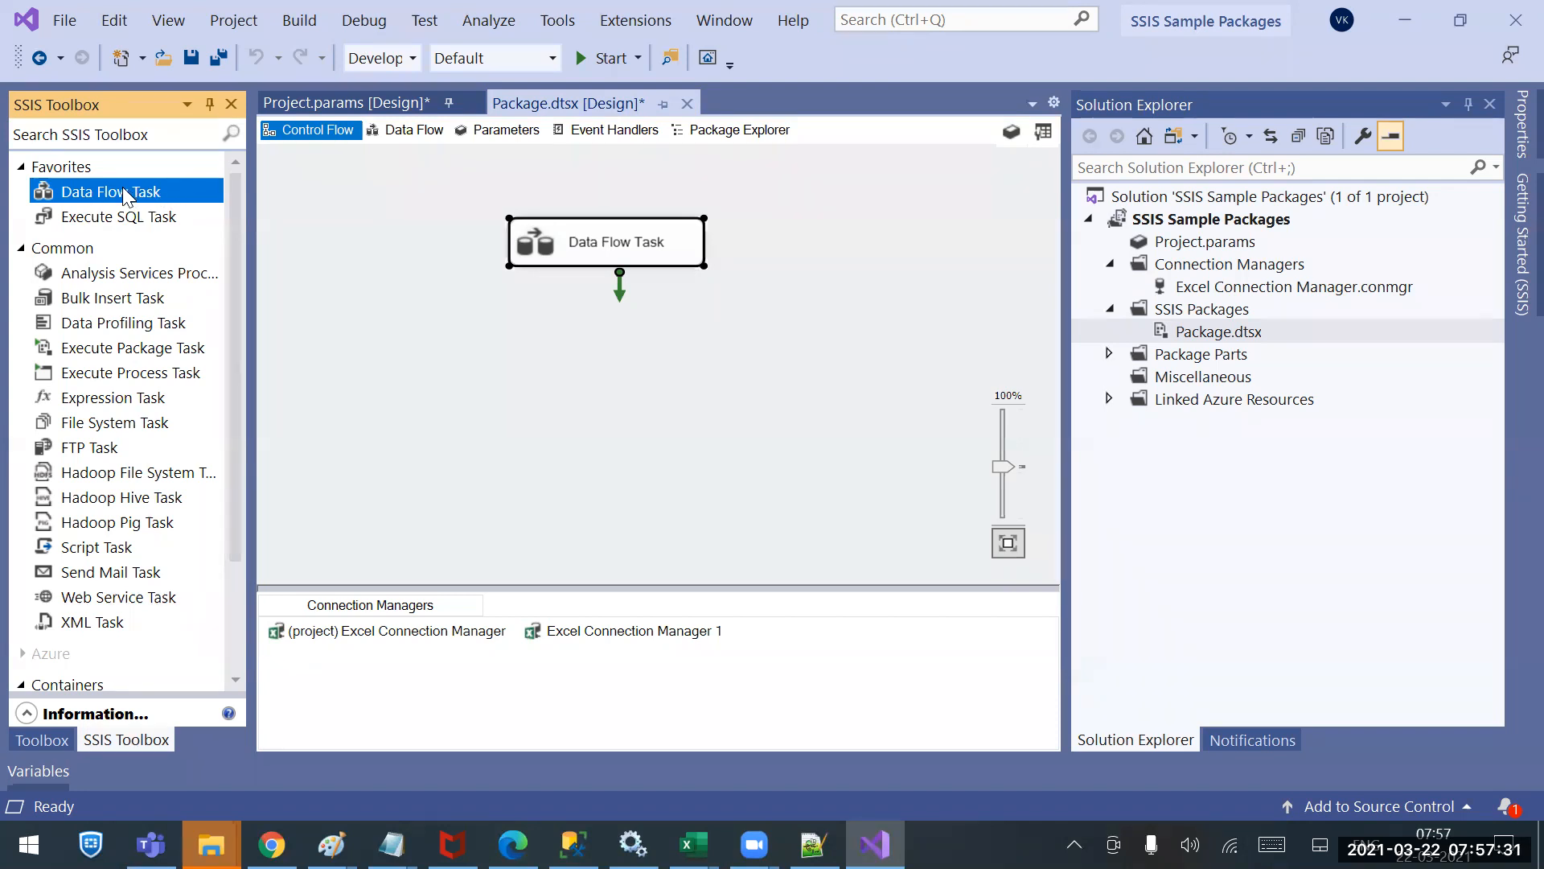
click(595, 261)
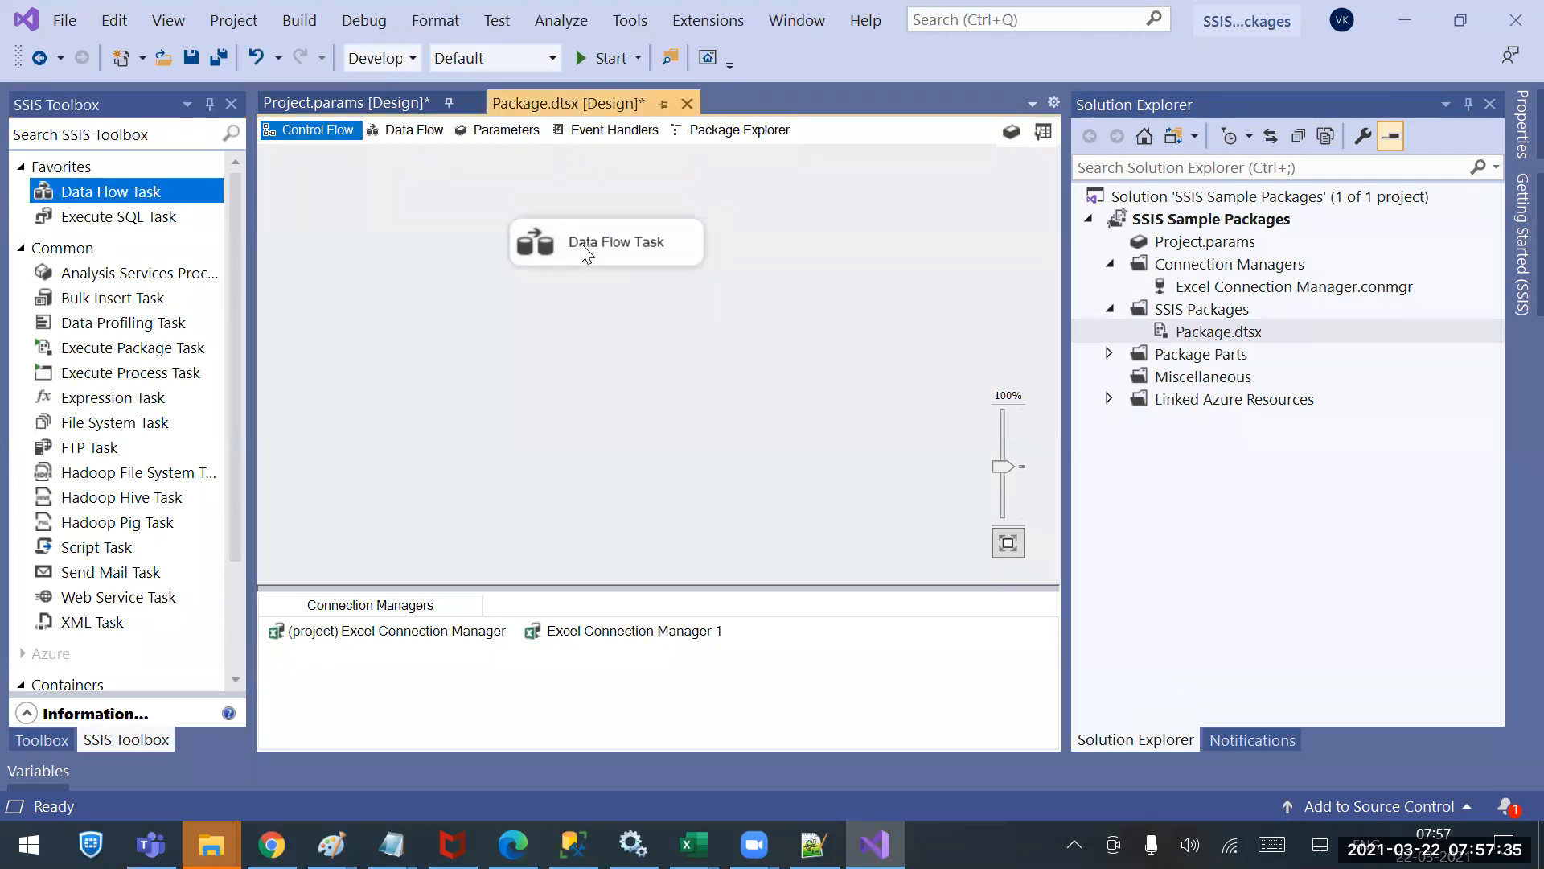
double_click(581, 243)
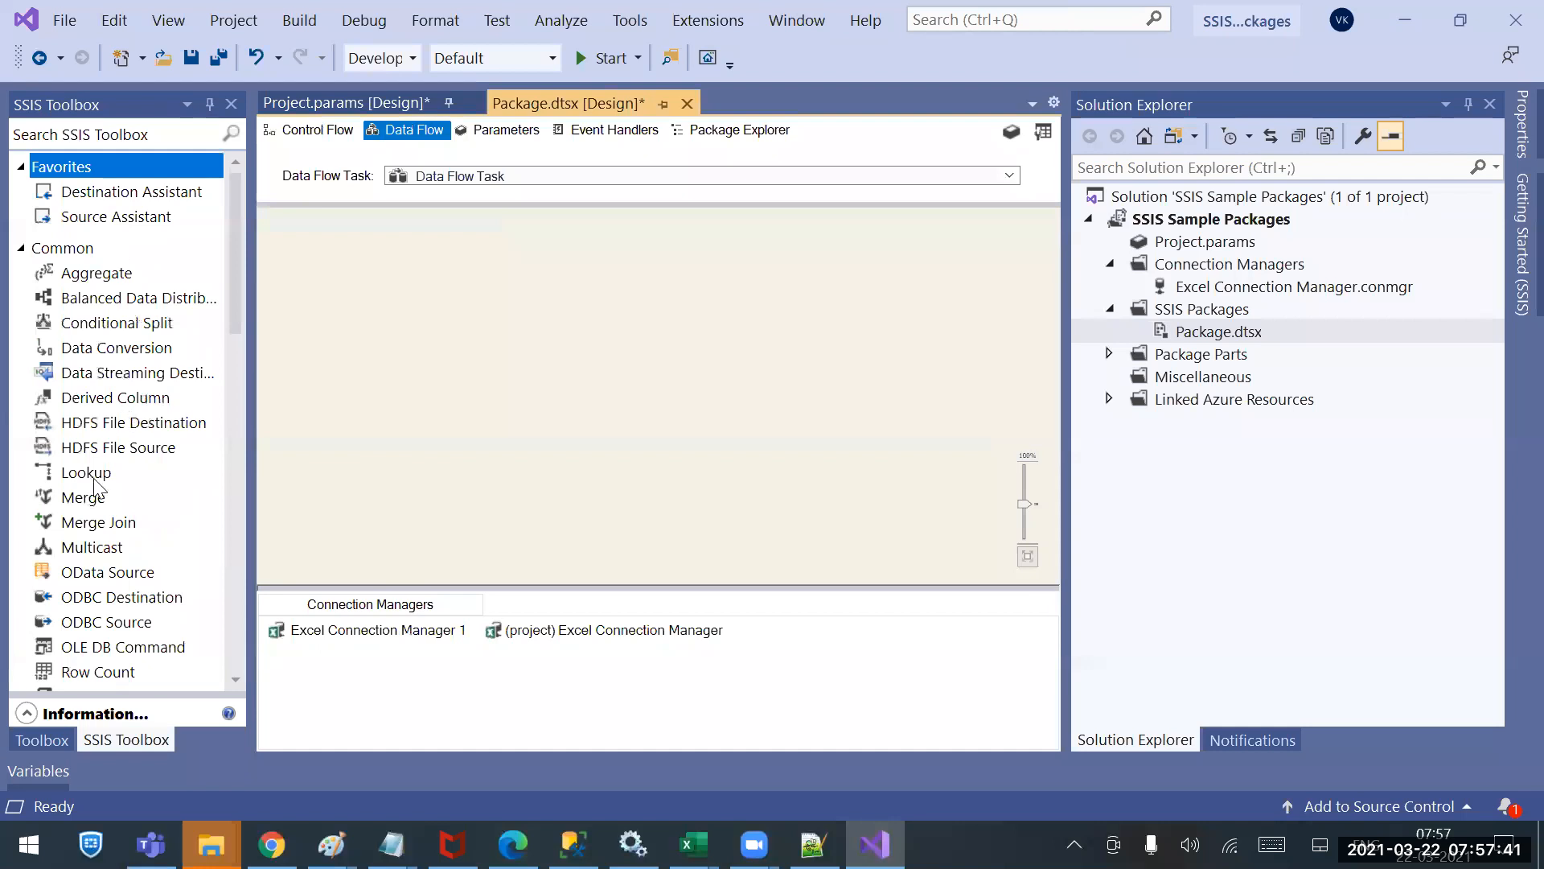
Switch to the Notepad++ notes and append "(SSIS Components)" to the end of the Data Flow entry on line 24.
click(813, 845)
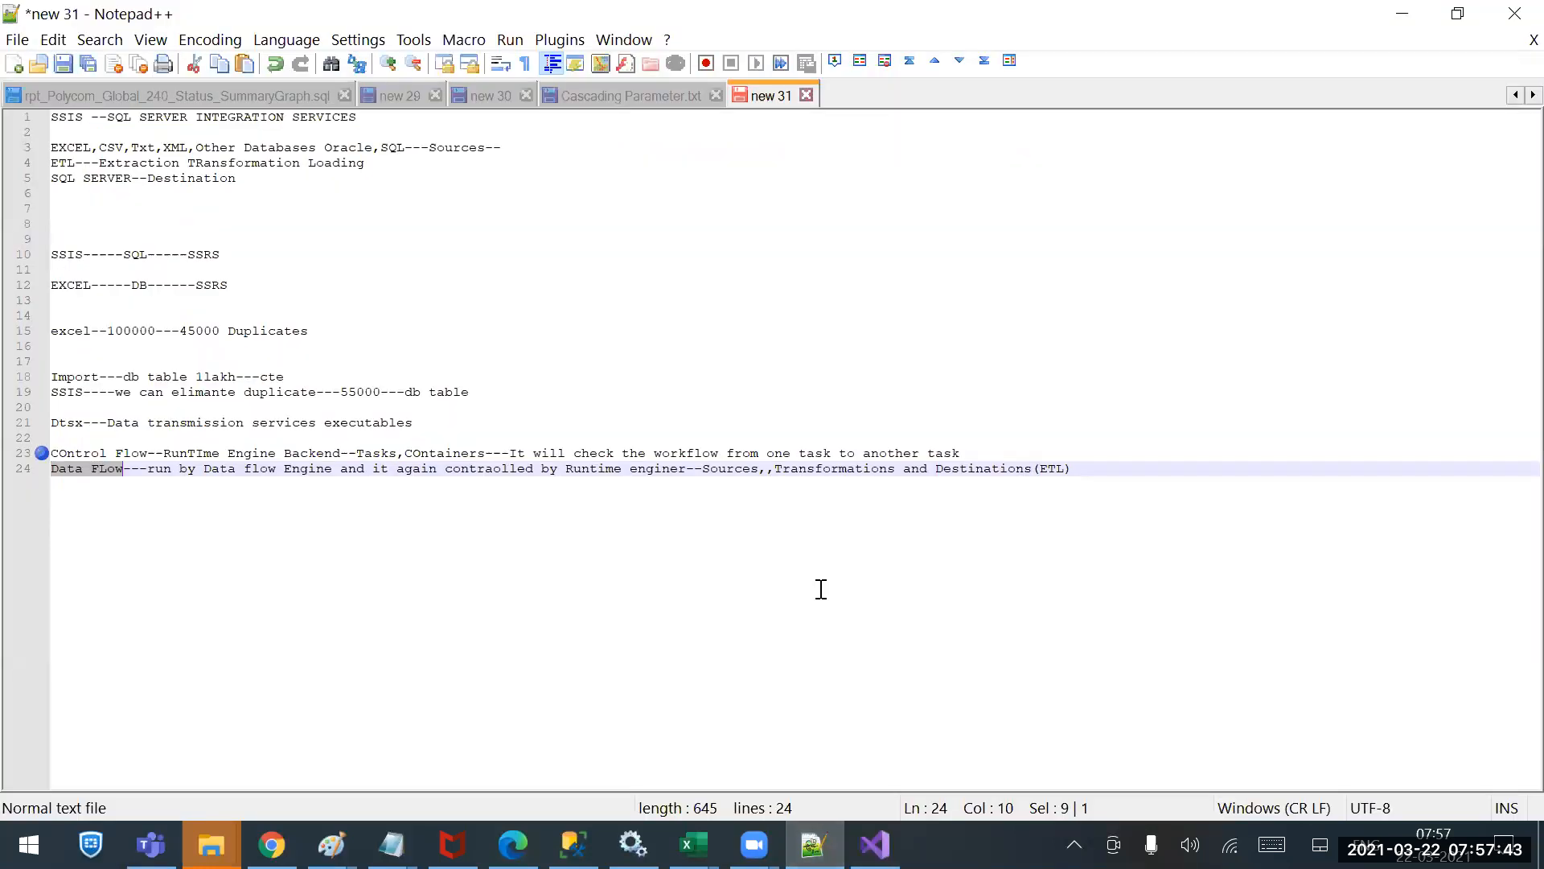
click(1082, 465)
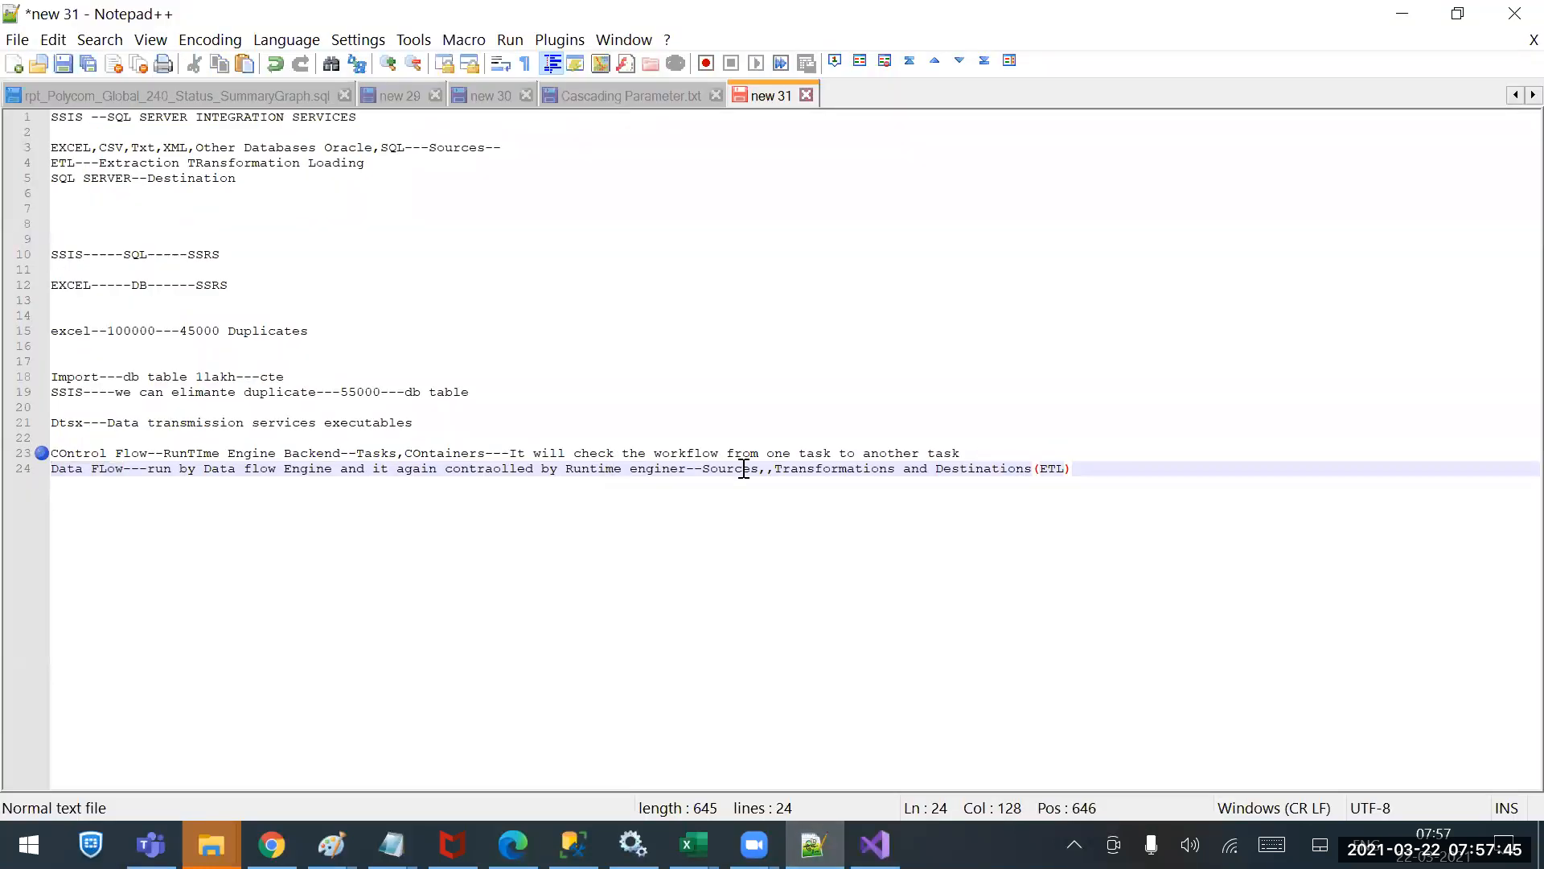
text(()
text(SSIS COmp)
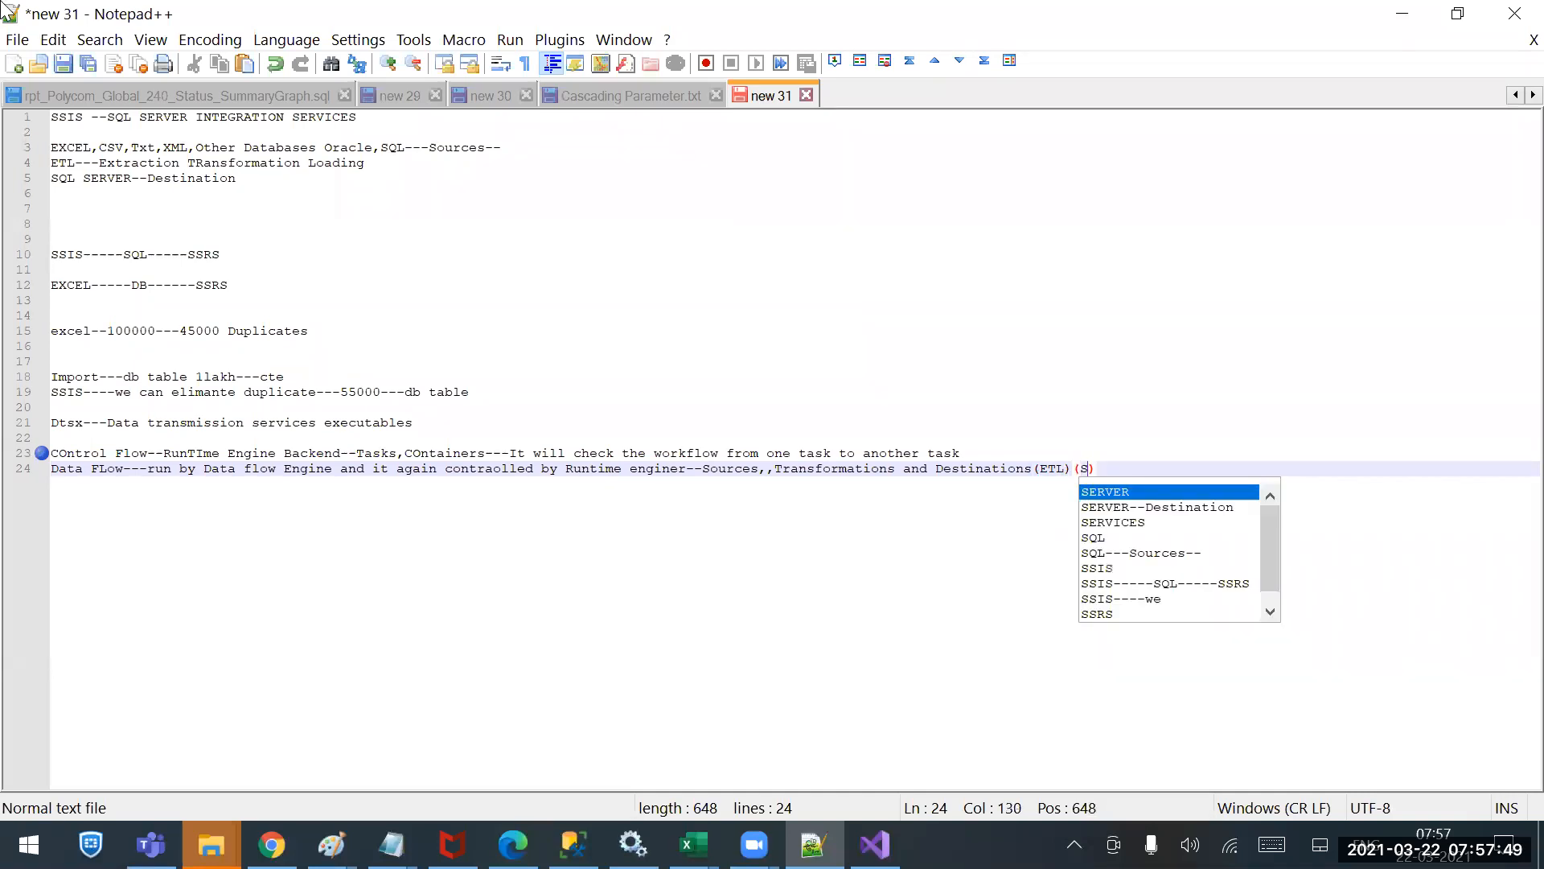
text(onene)
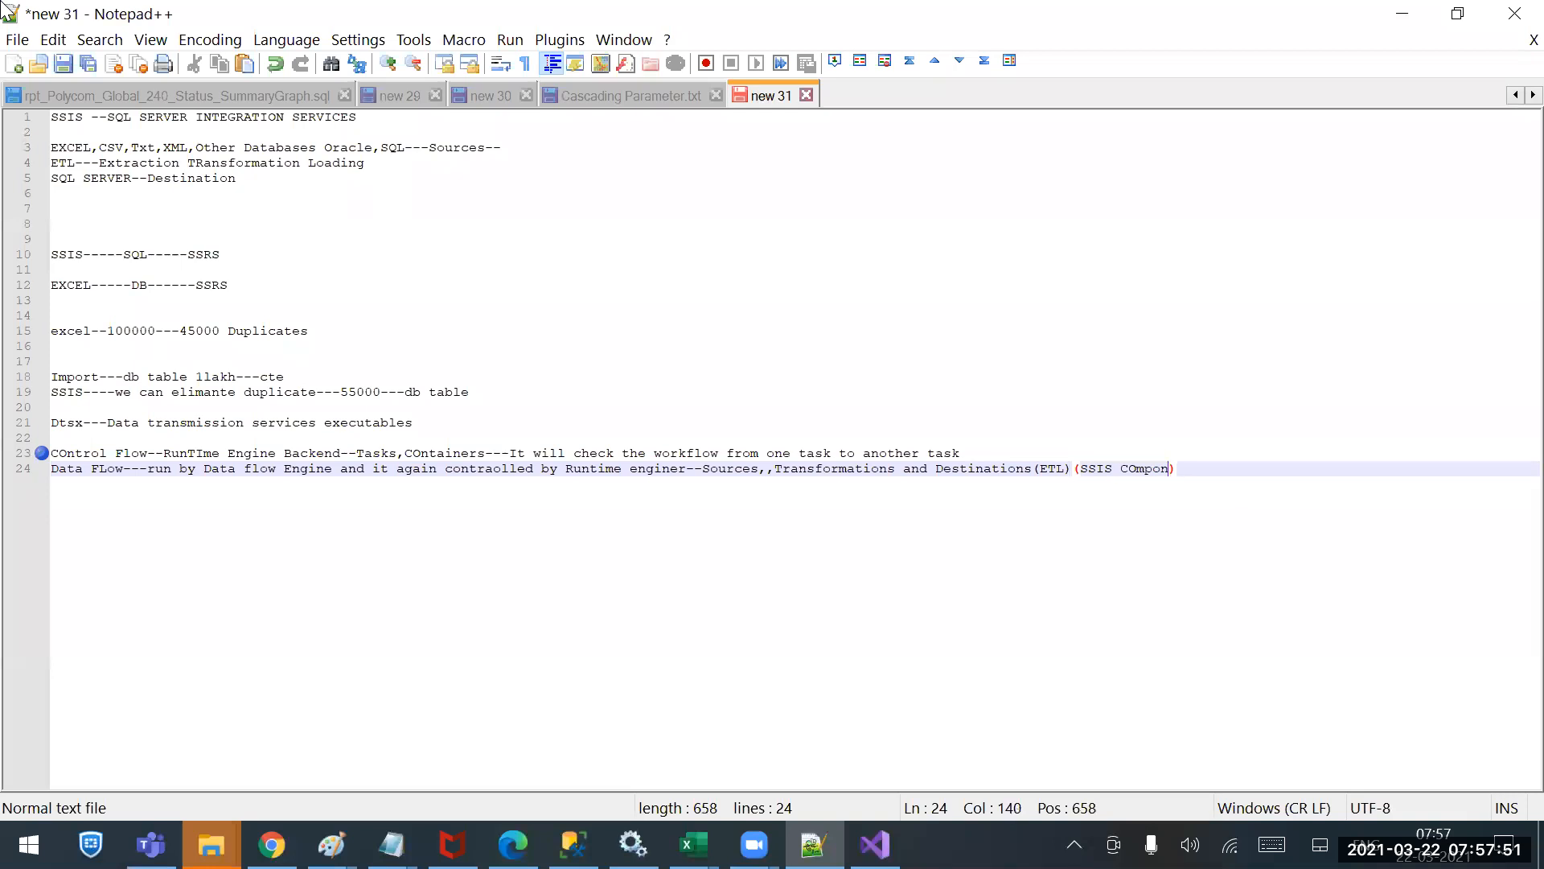
key(BackSpace)
text(ts)
key(Left)
key(Left)
key(BackSpace)
text(o)
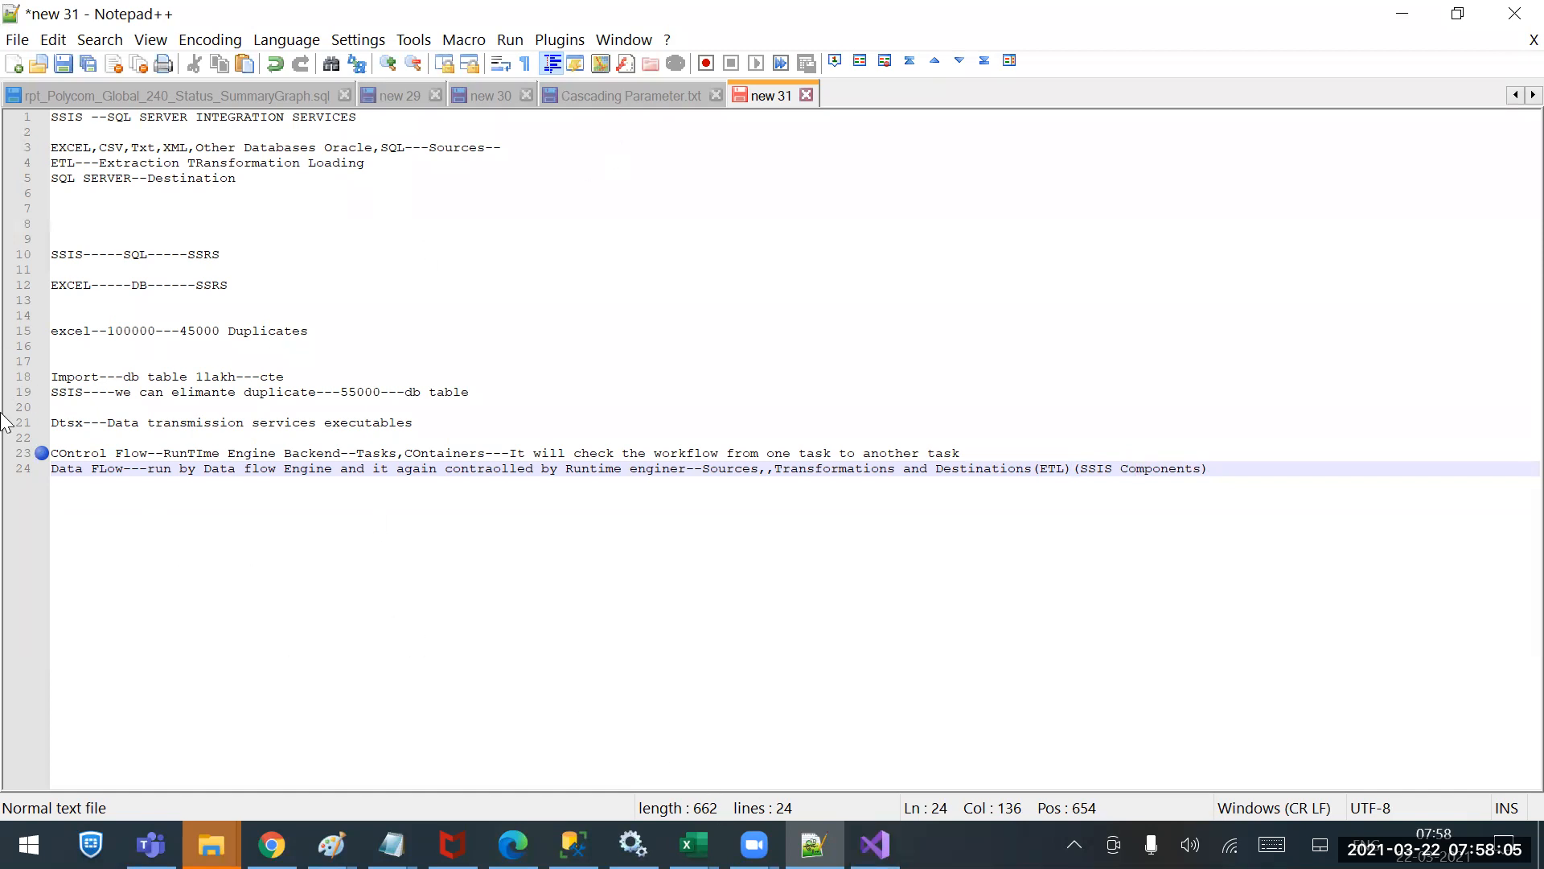
End line 24 with "--" and add below it "it will check whether the data is flowing correctly or not from source to destination".
click(52, 471)
click(1250, 474)
text(--)
key(Return)
text(it will check e)
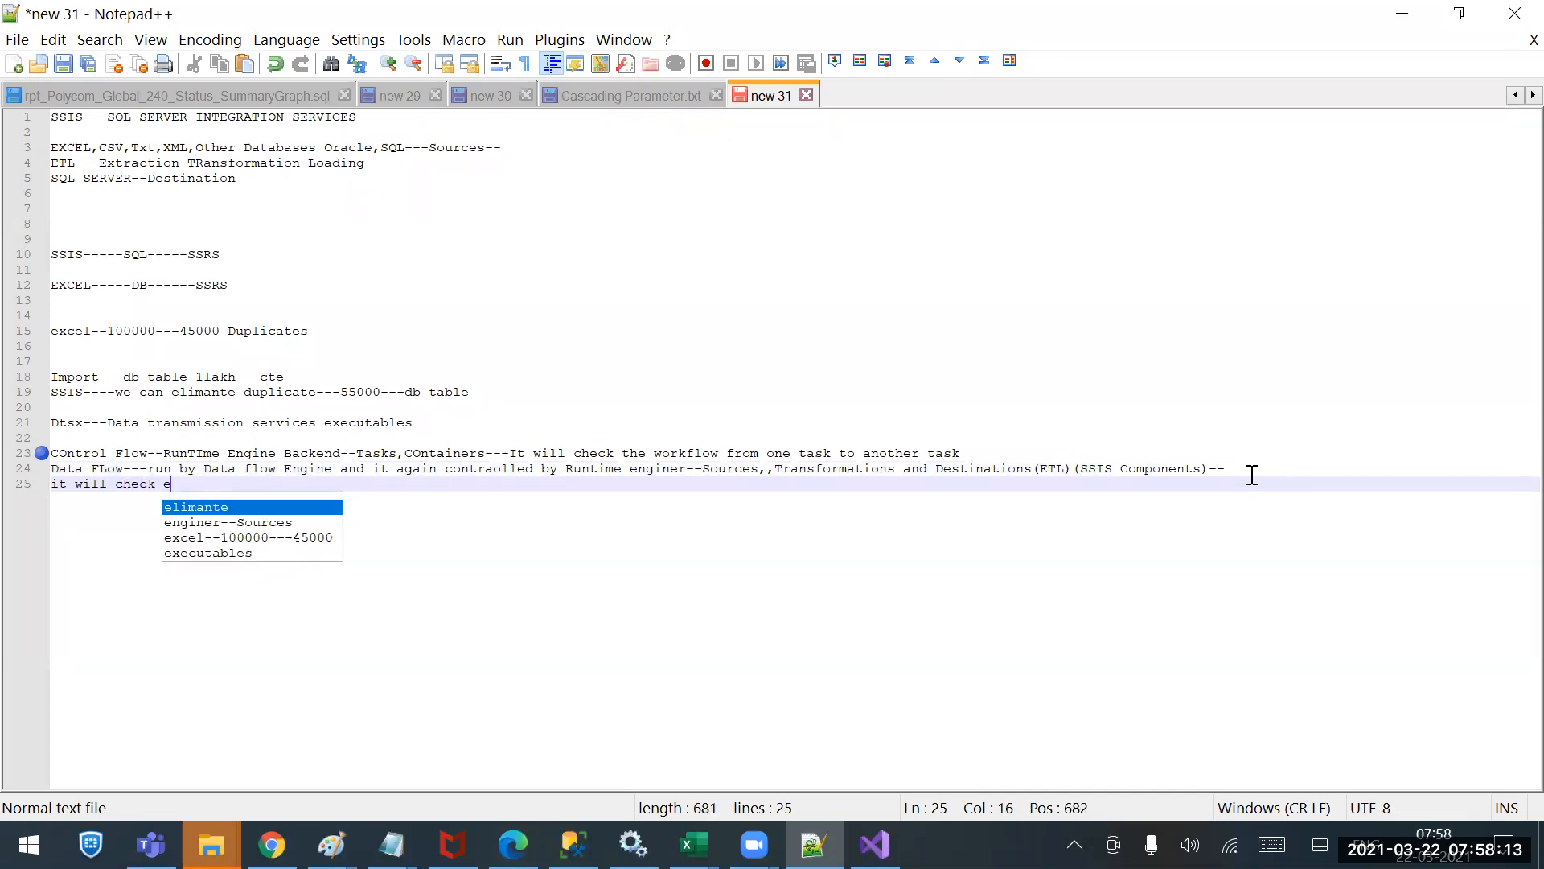
key(BackSpace)
text(whether the data is fl)
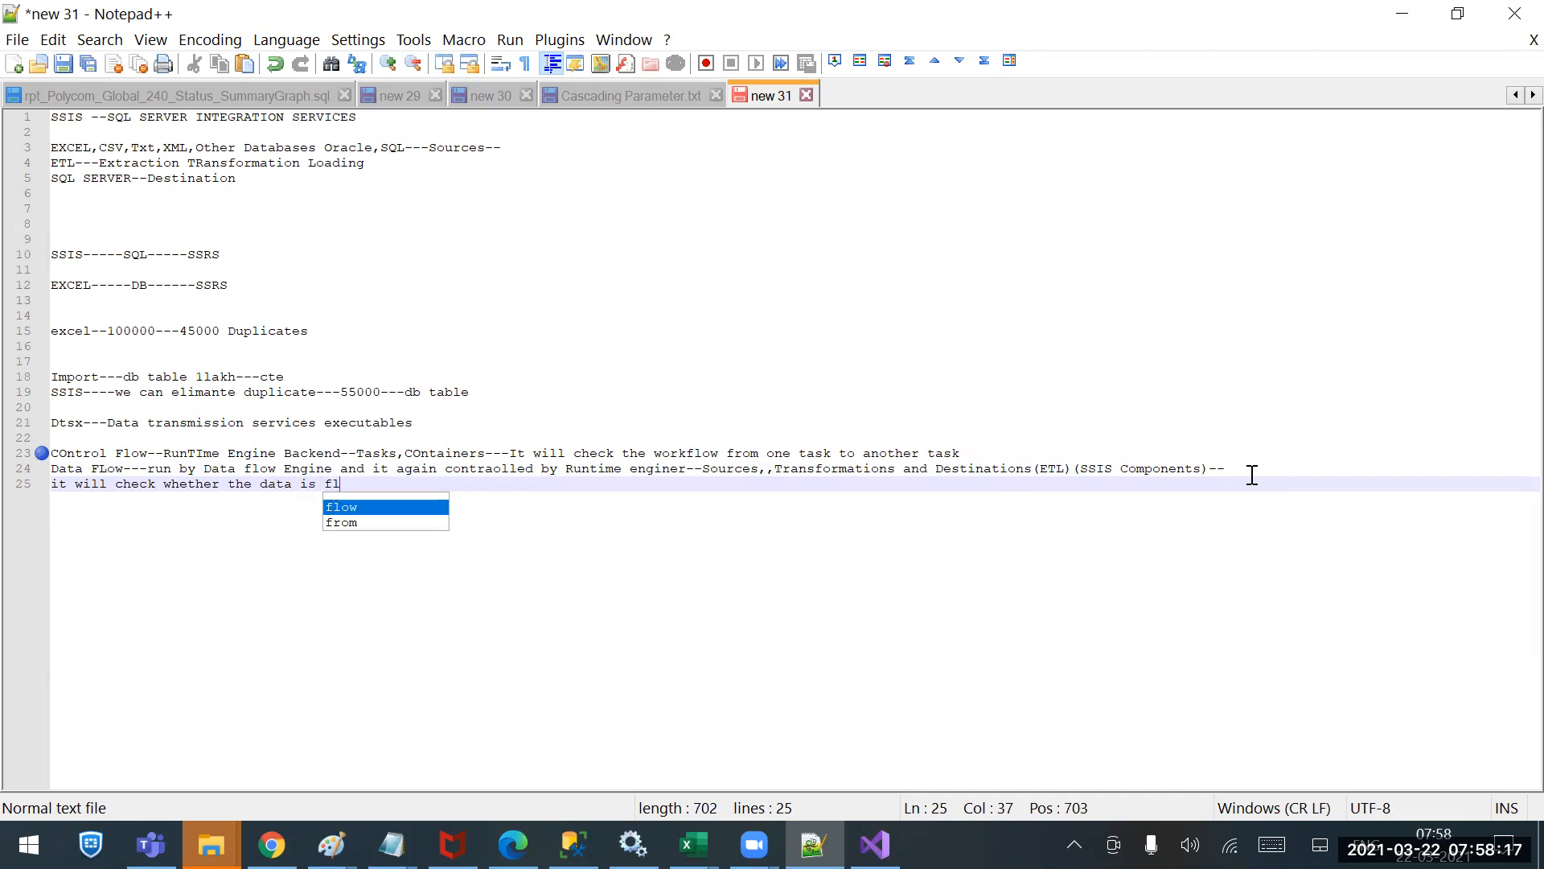
text(owing correctly or not f)
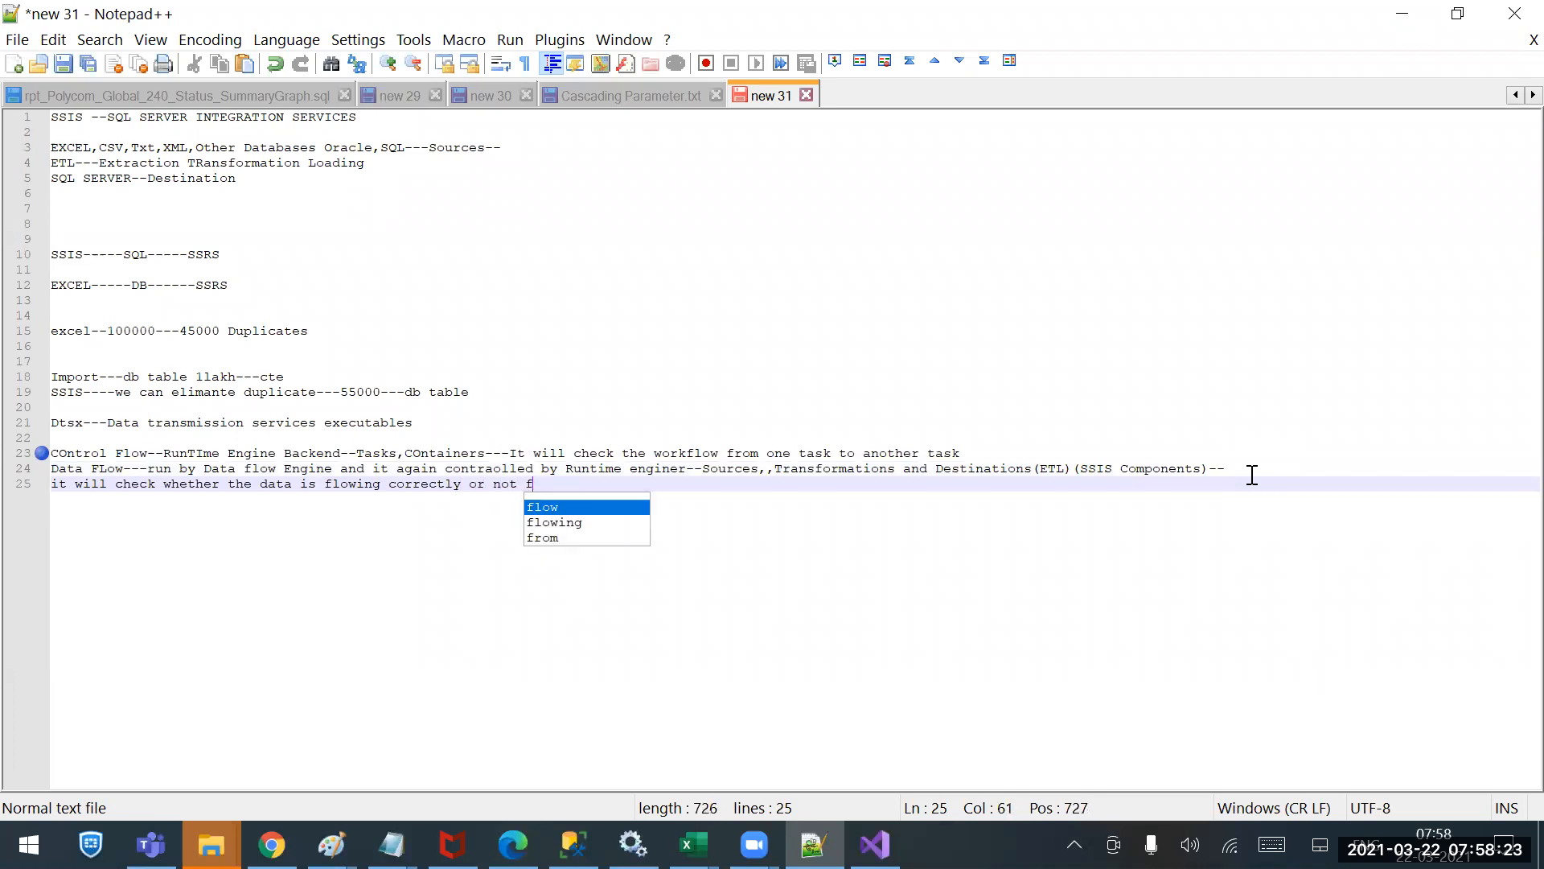
text(rom one com)
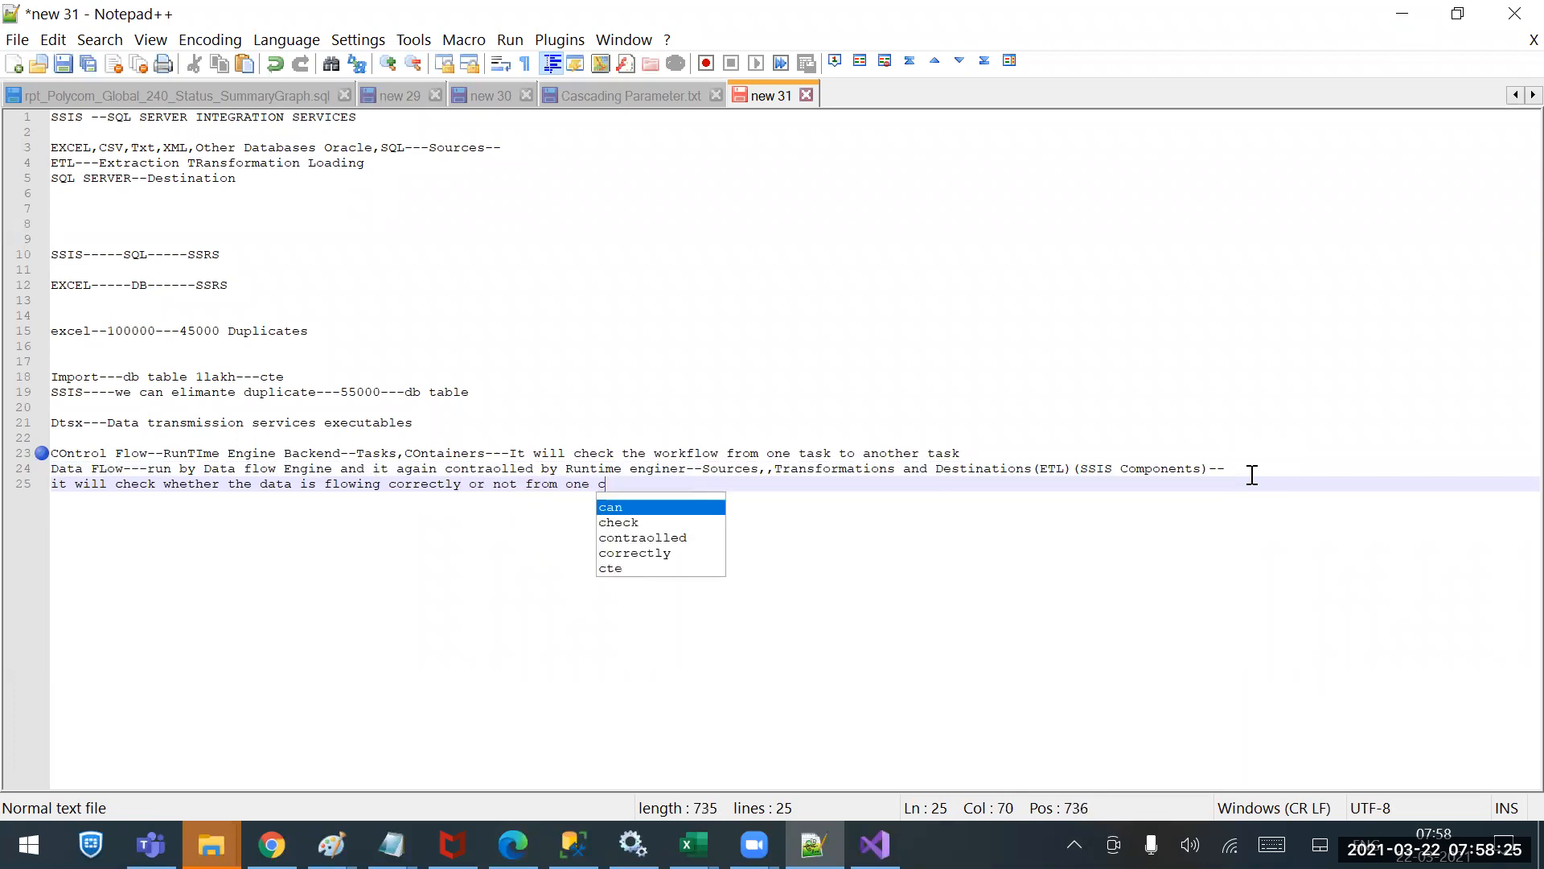
key(BackSpace)
key(BackSpace)
text(source to d)
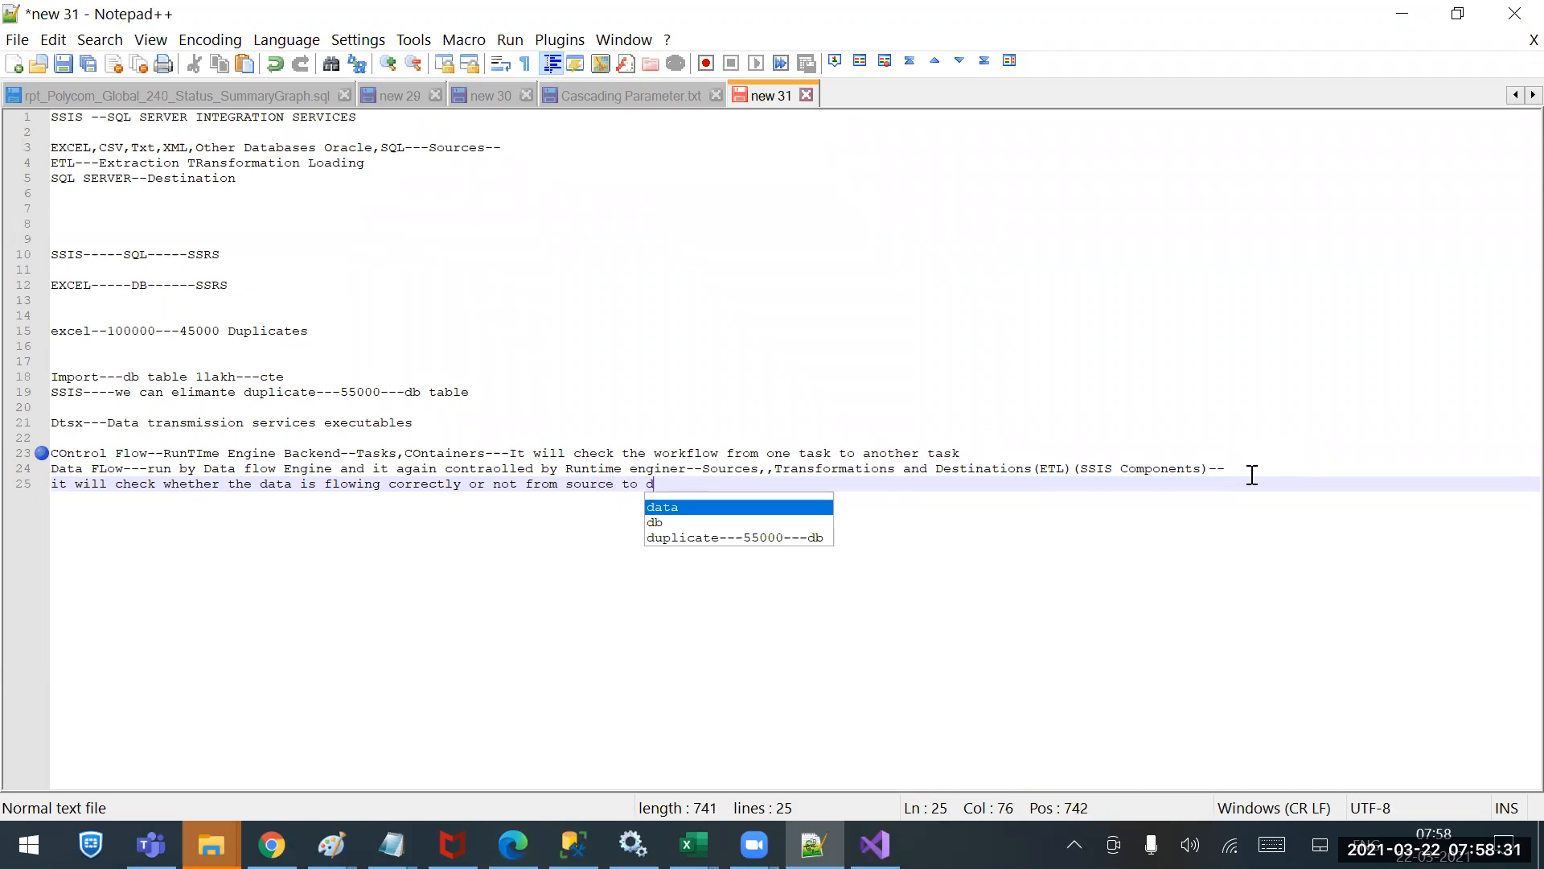
text(estination)
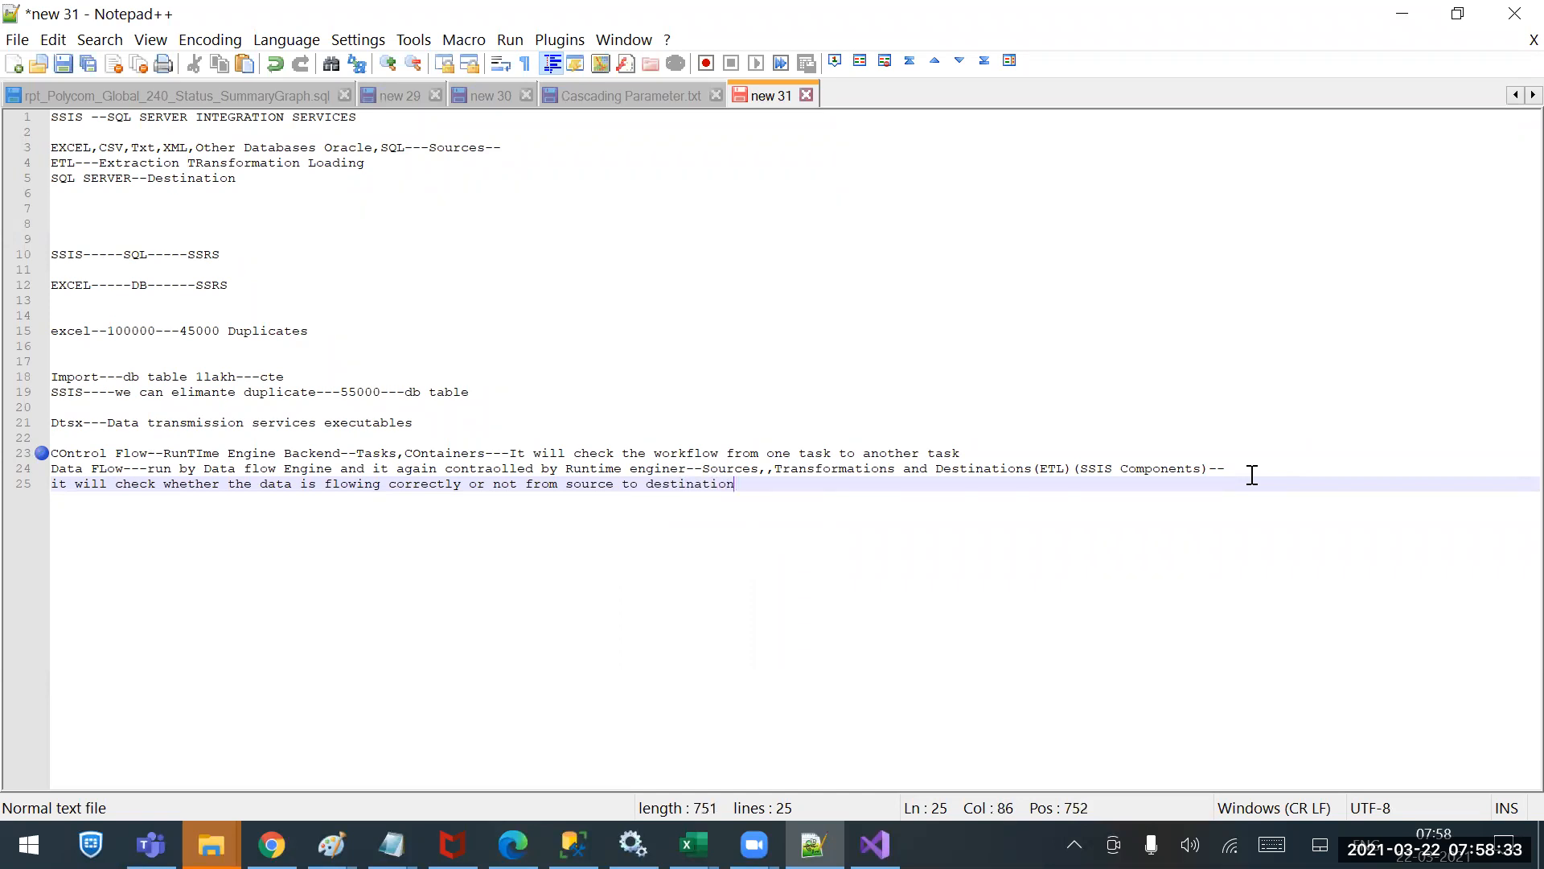
Append "(from one component to another component)" to the end of line 25.
text((from one com[po)
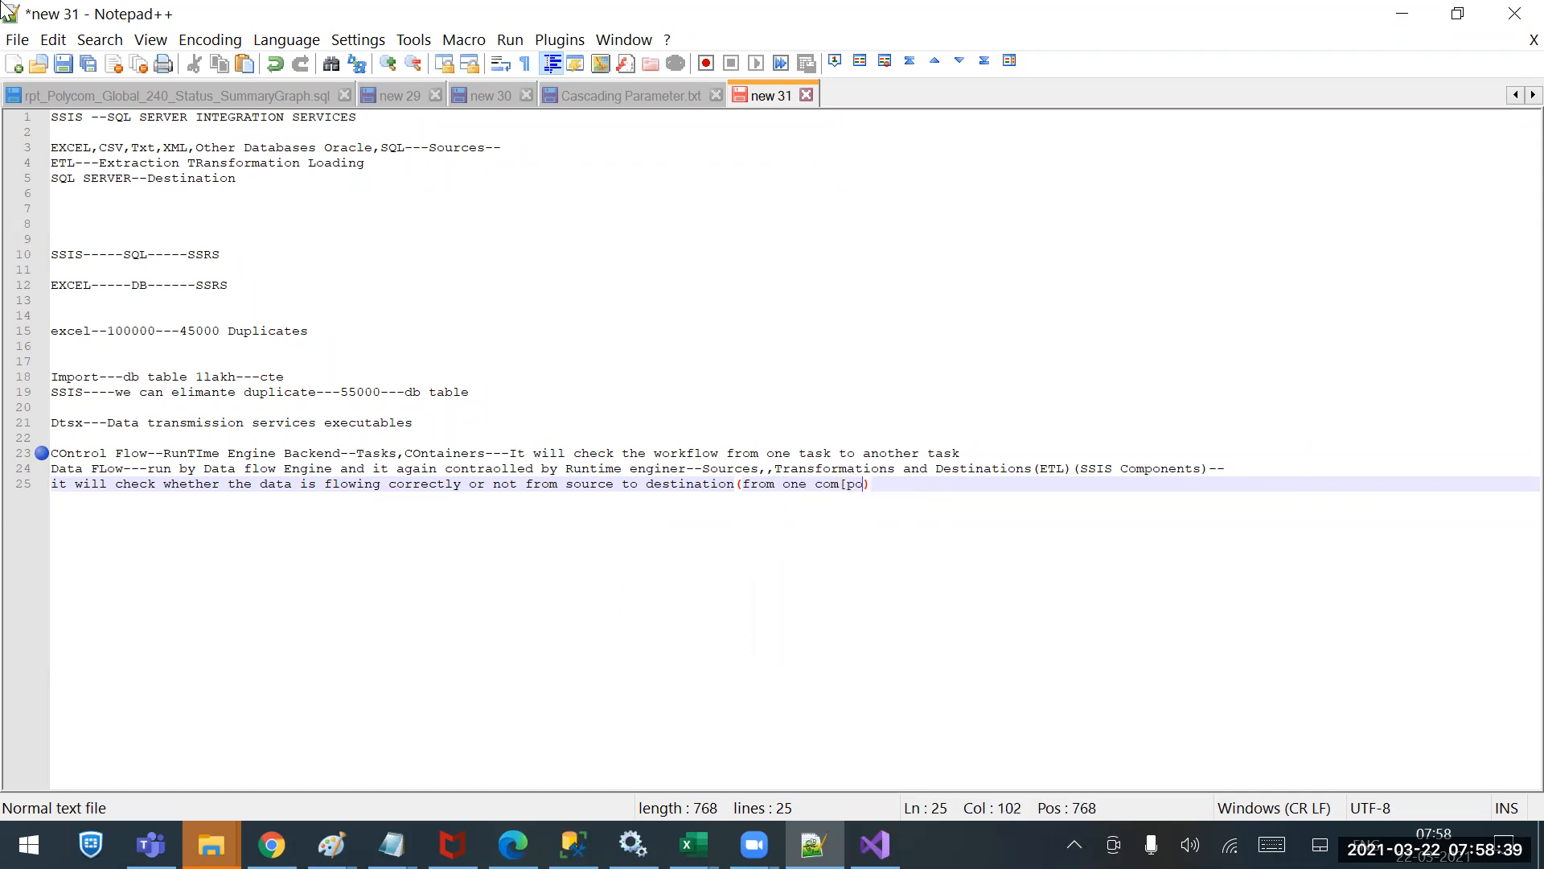
key(BackSpace)
key(BackSpace)
text(ponen)
text(t to anothe)
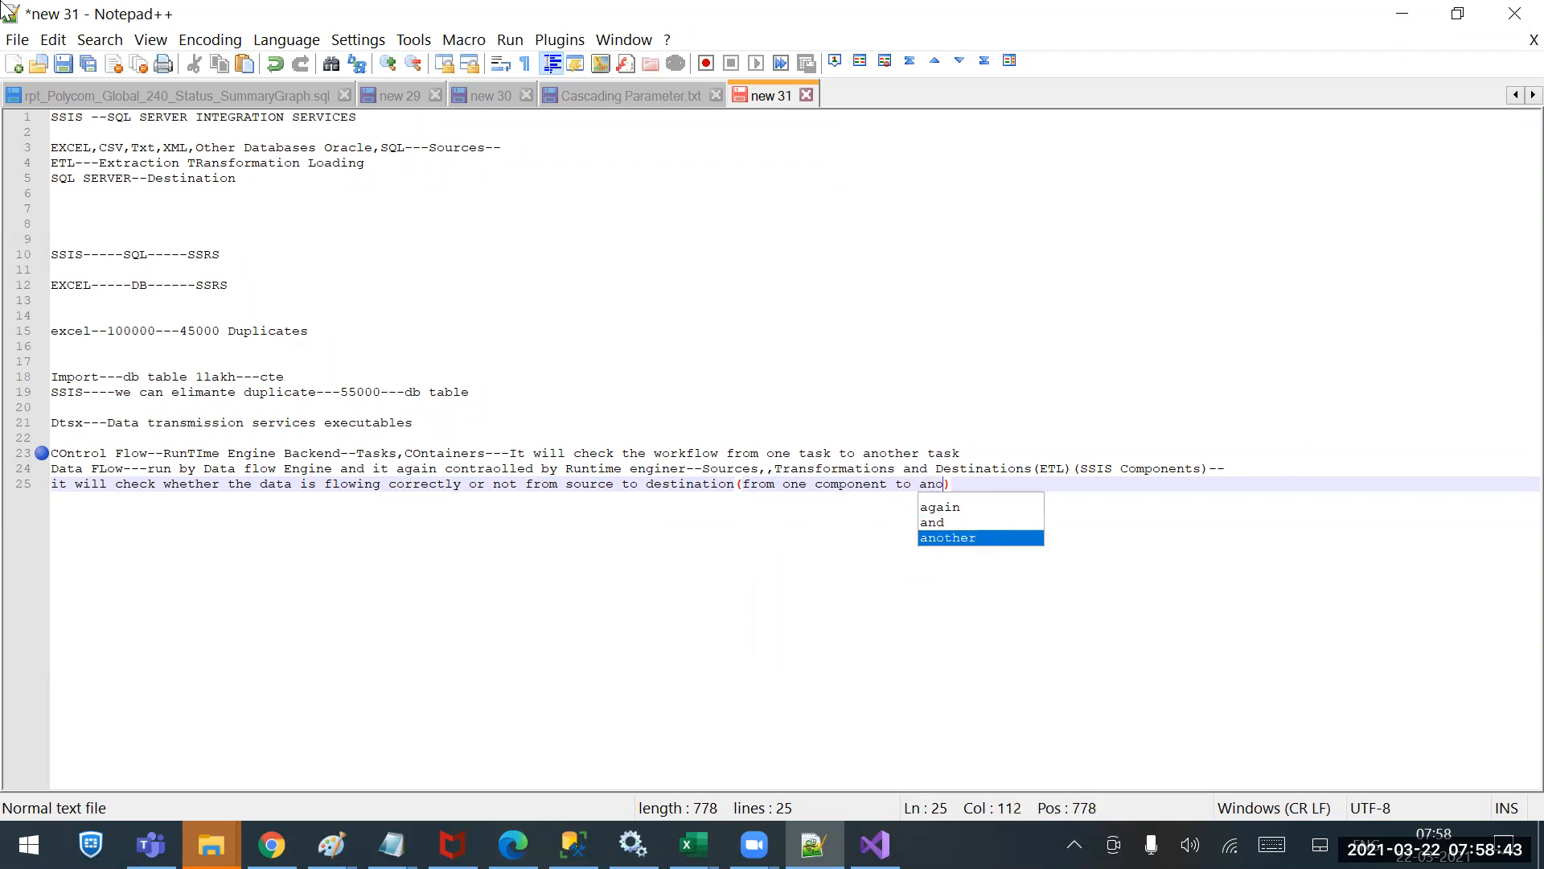
text(r conmpo)
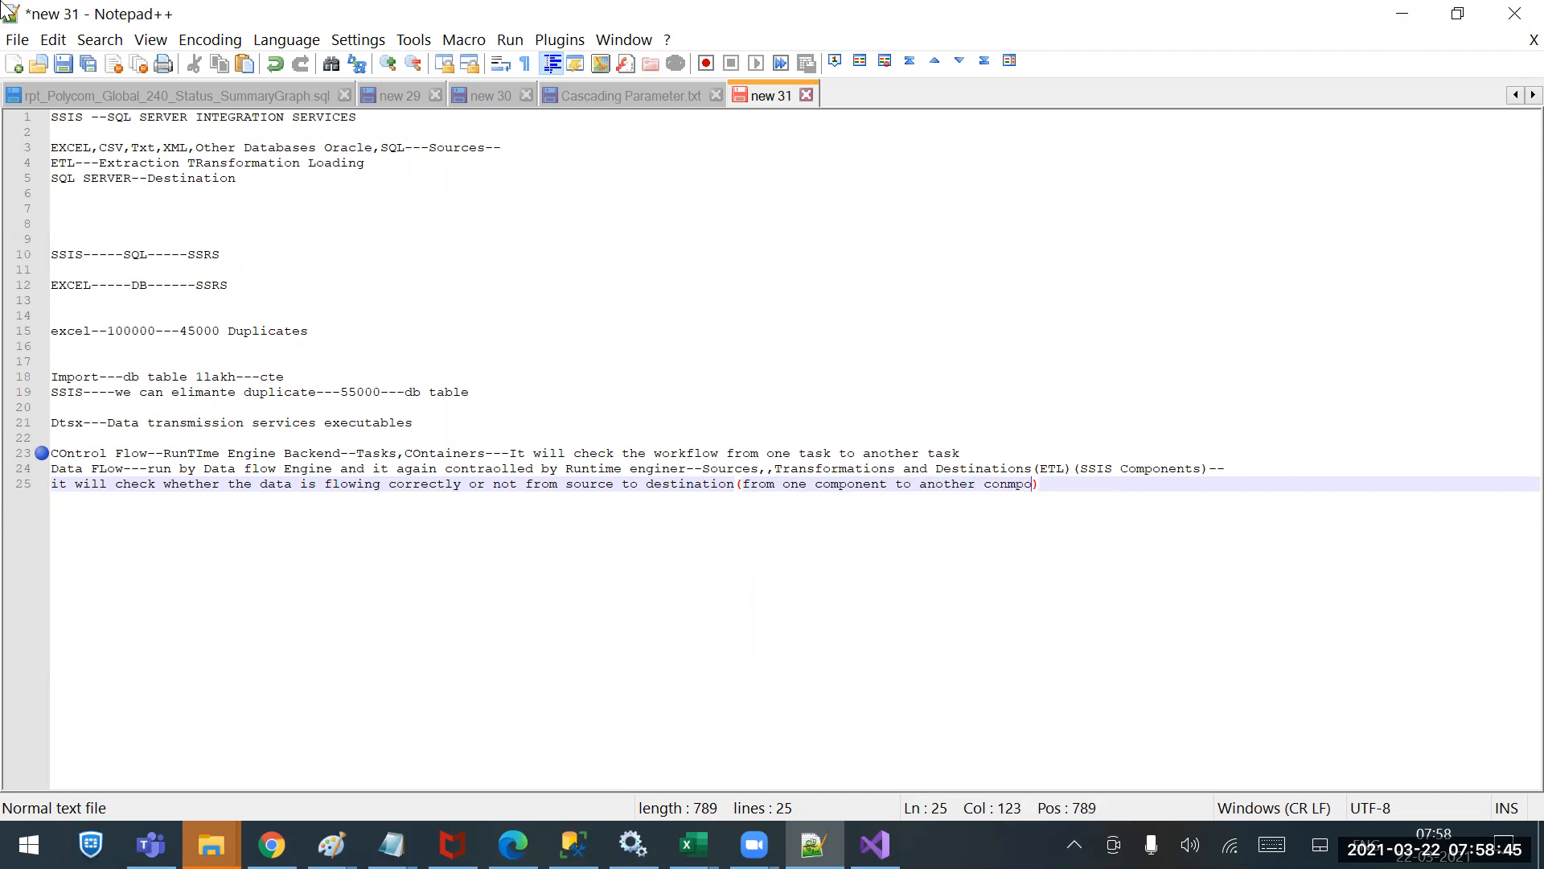
text(nent)
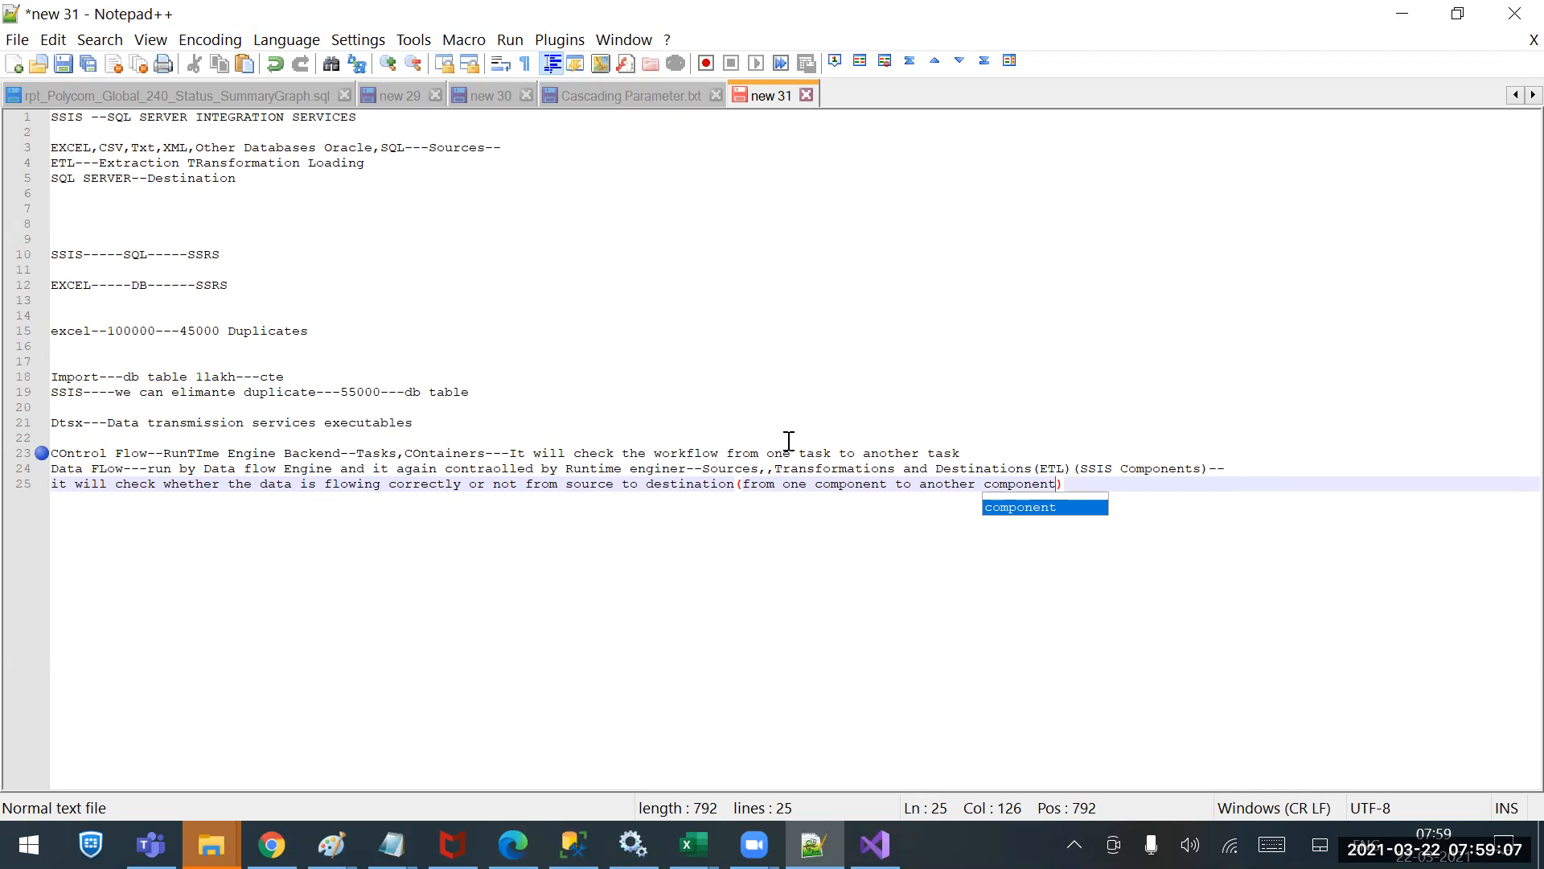
Highlight the Control Flow and Data Flow headings on lines 23 and 24 to compare them.
click(219, 485)
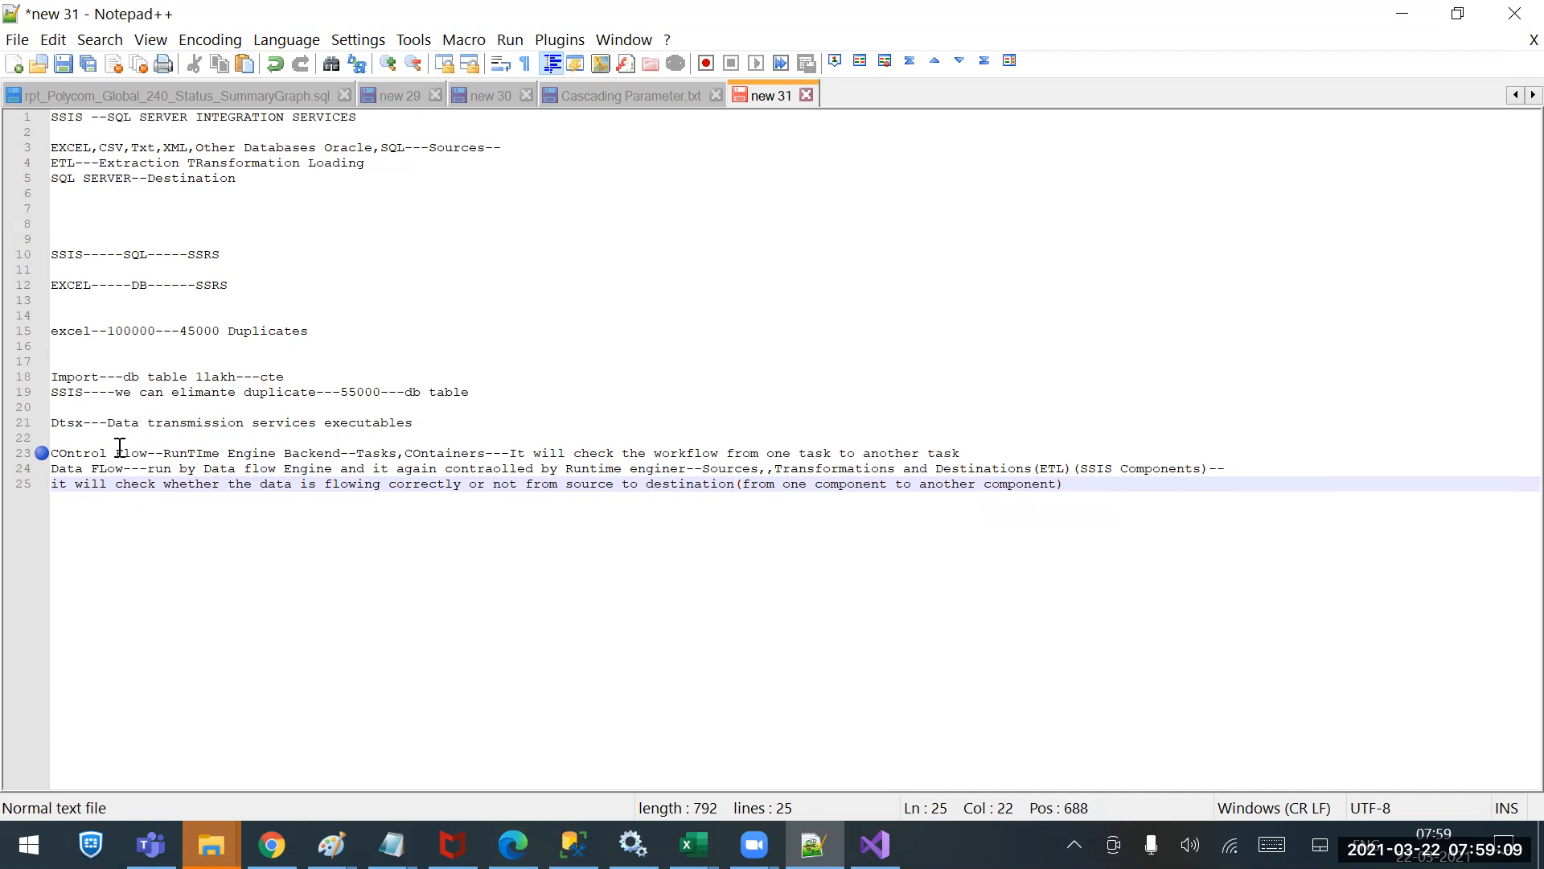
drag(115, 452, 164, 453)
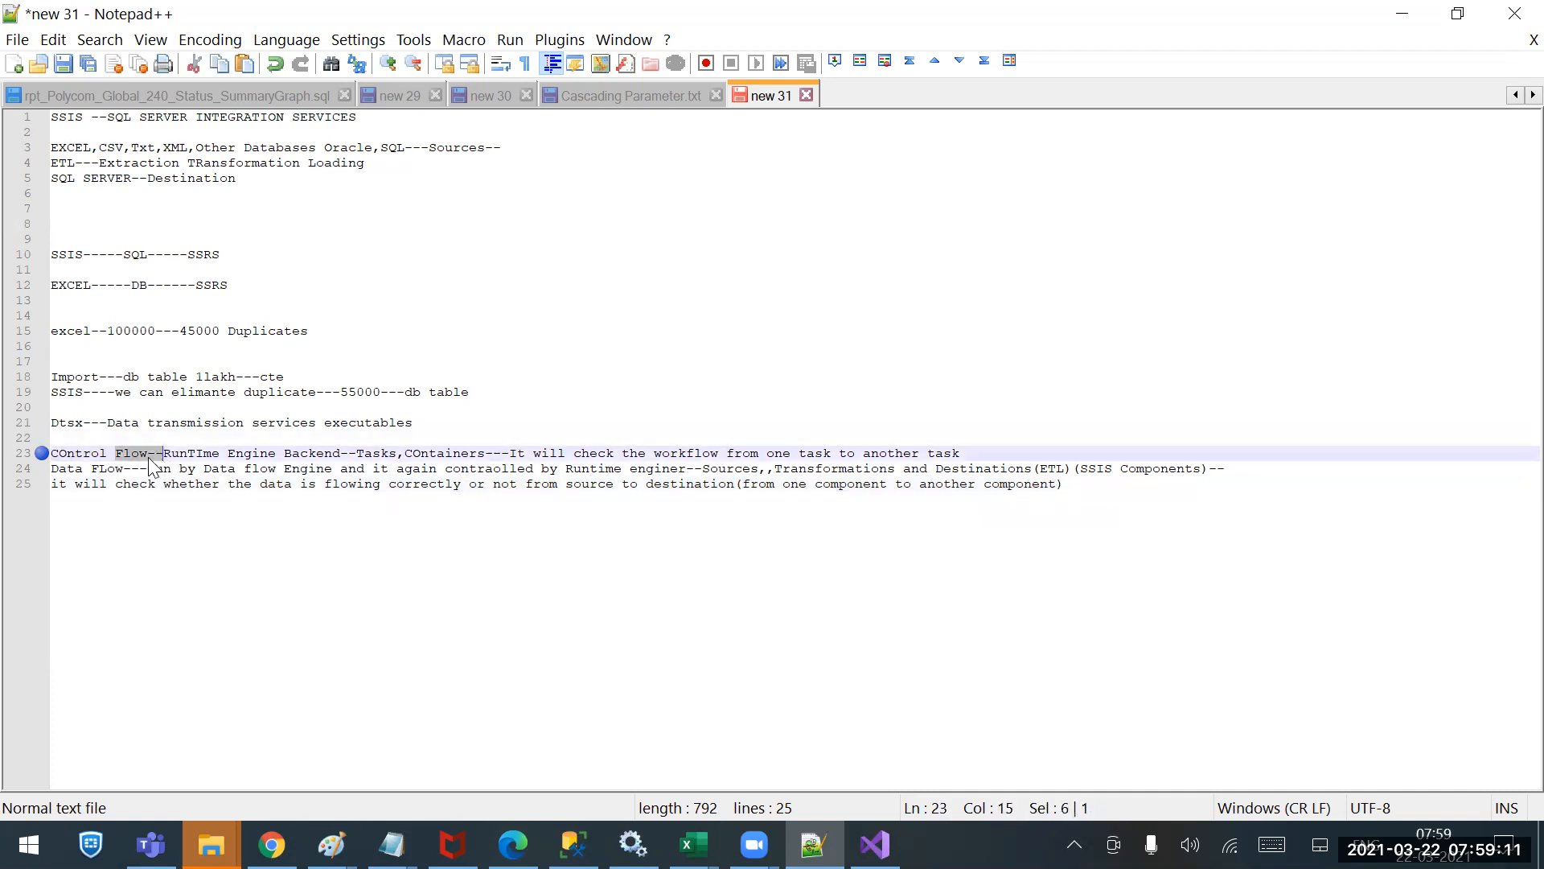
drag(68, 472, 126, 470)
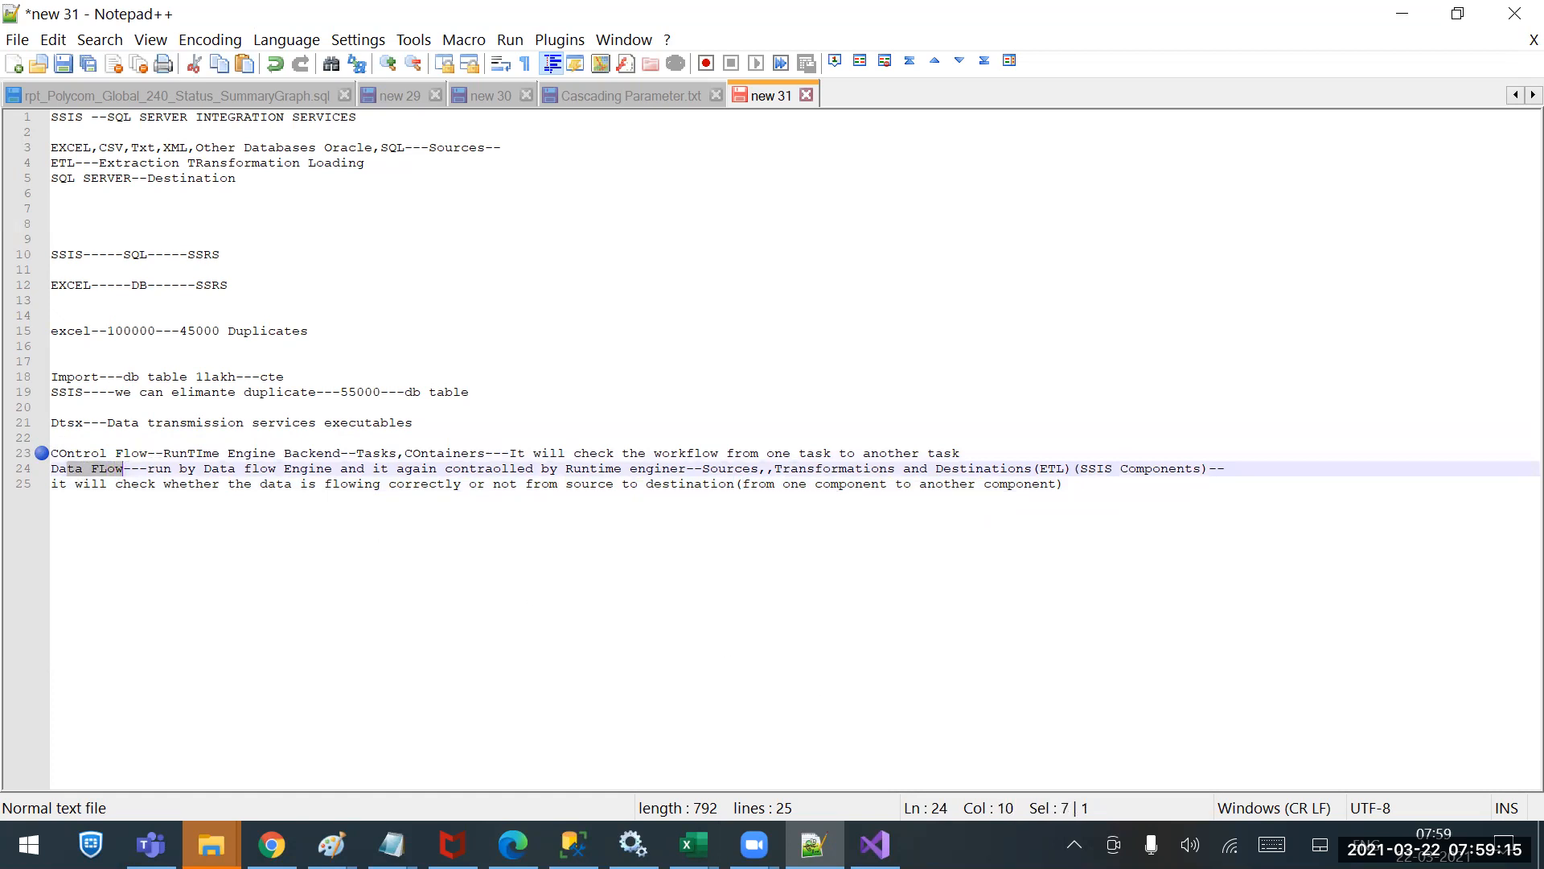
Switch to Visual Studio and point out the Source Assistant and Destination Assistant among the favorite data flow components.
click(874, 844)
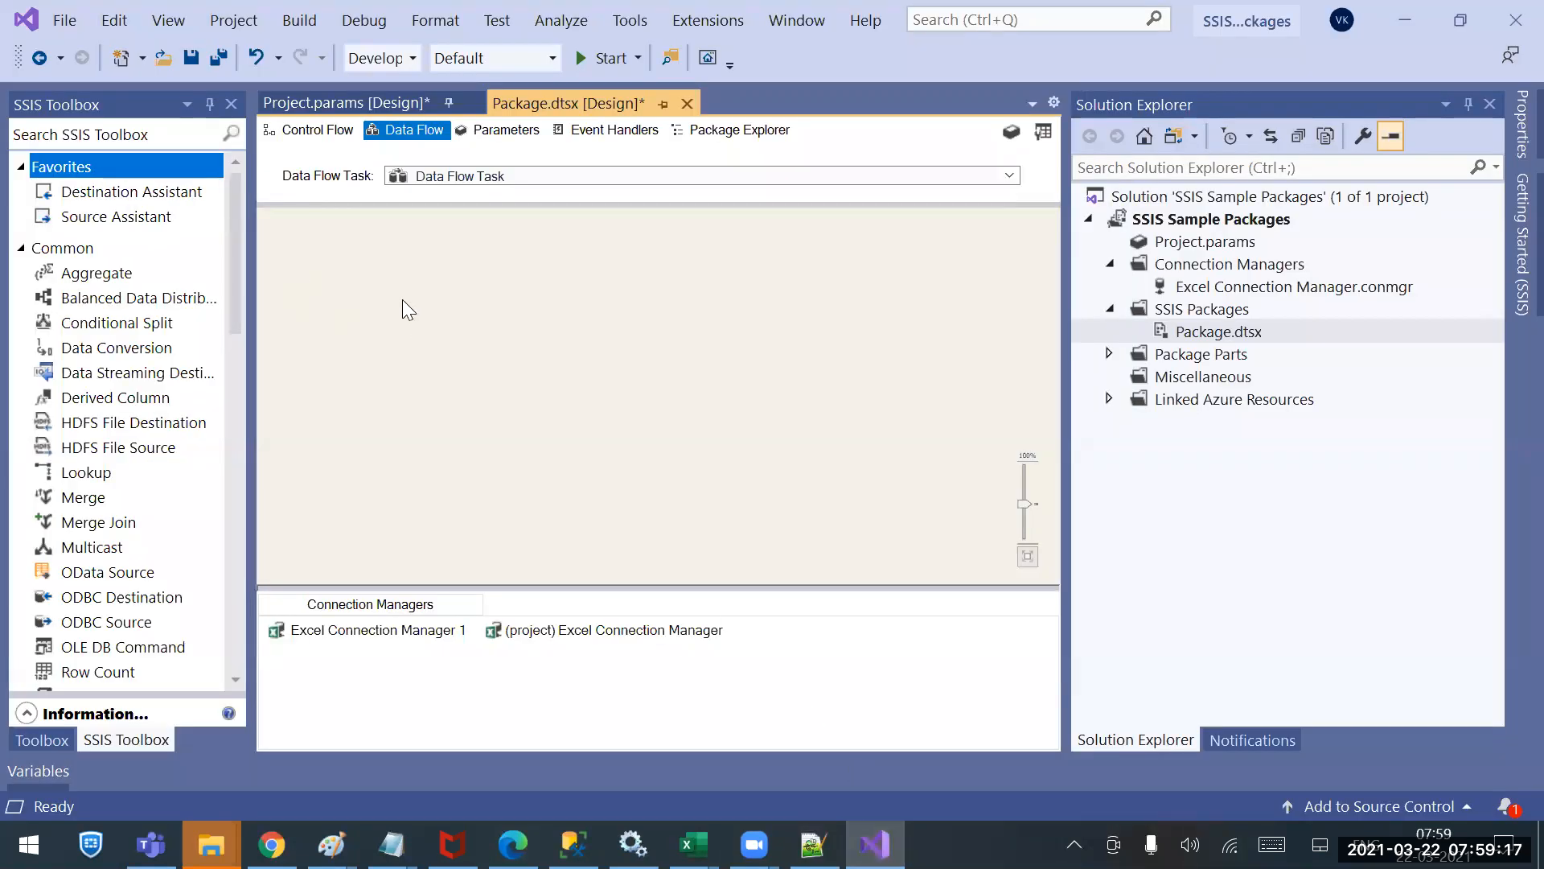
click(119, 216)
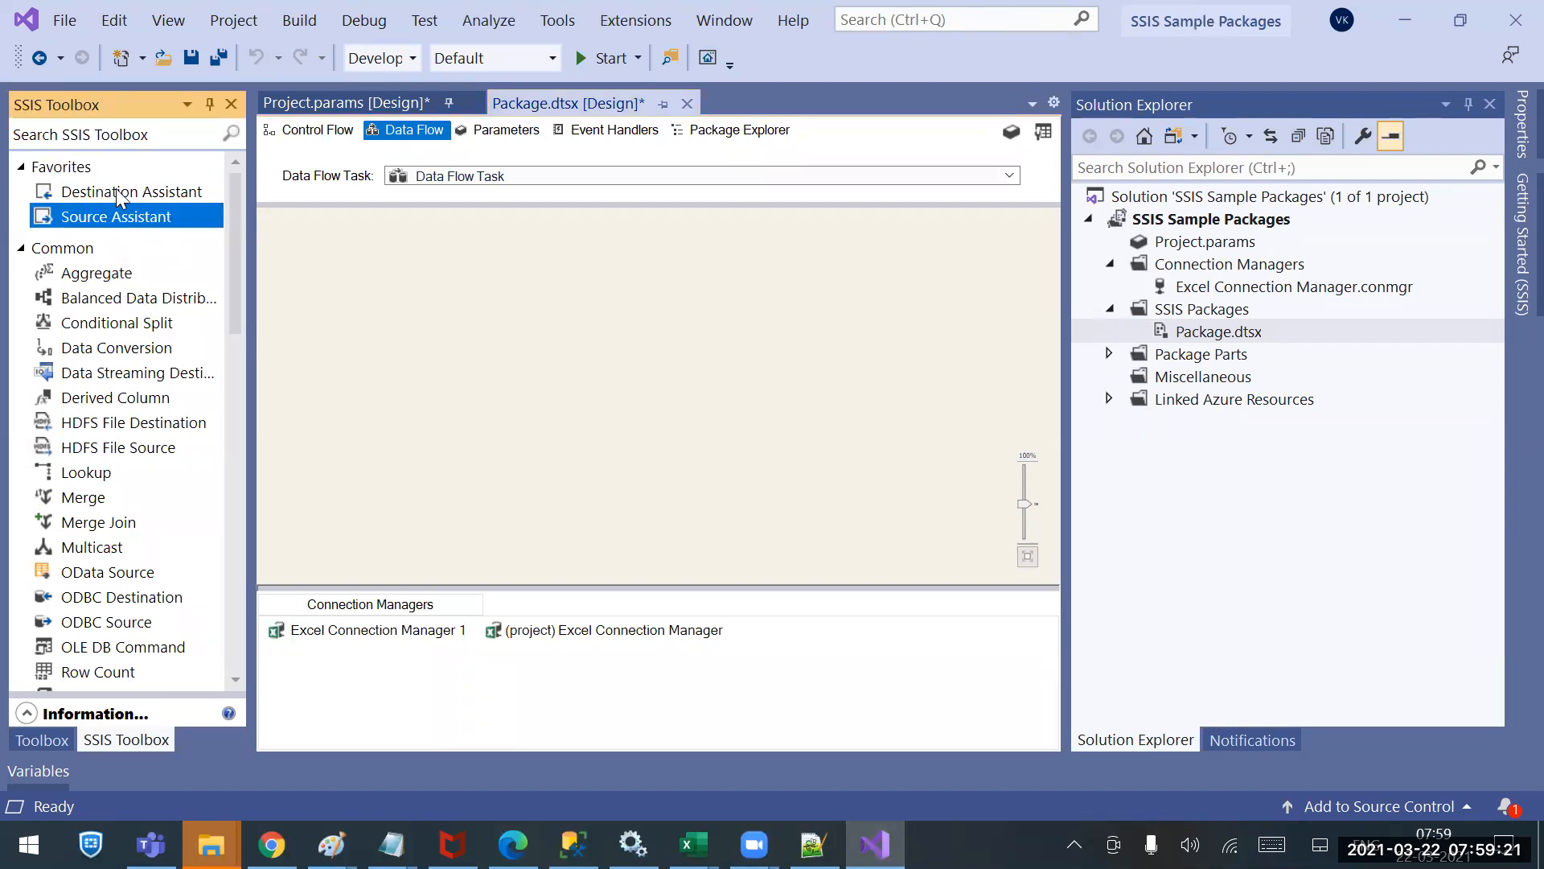
click(124, 191)
click(124, 217)
click(124, 193)
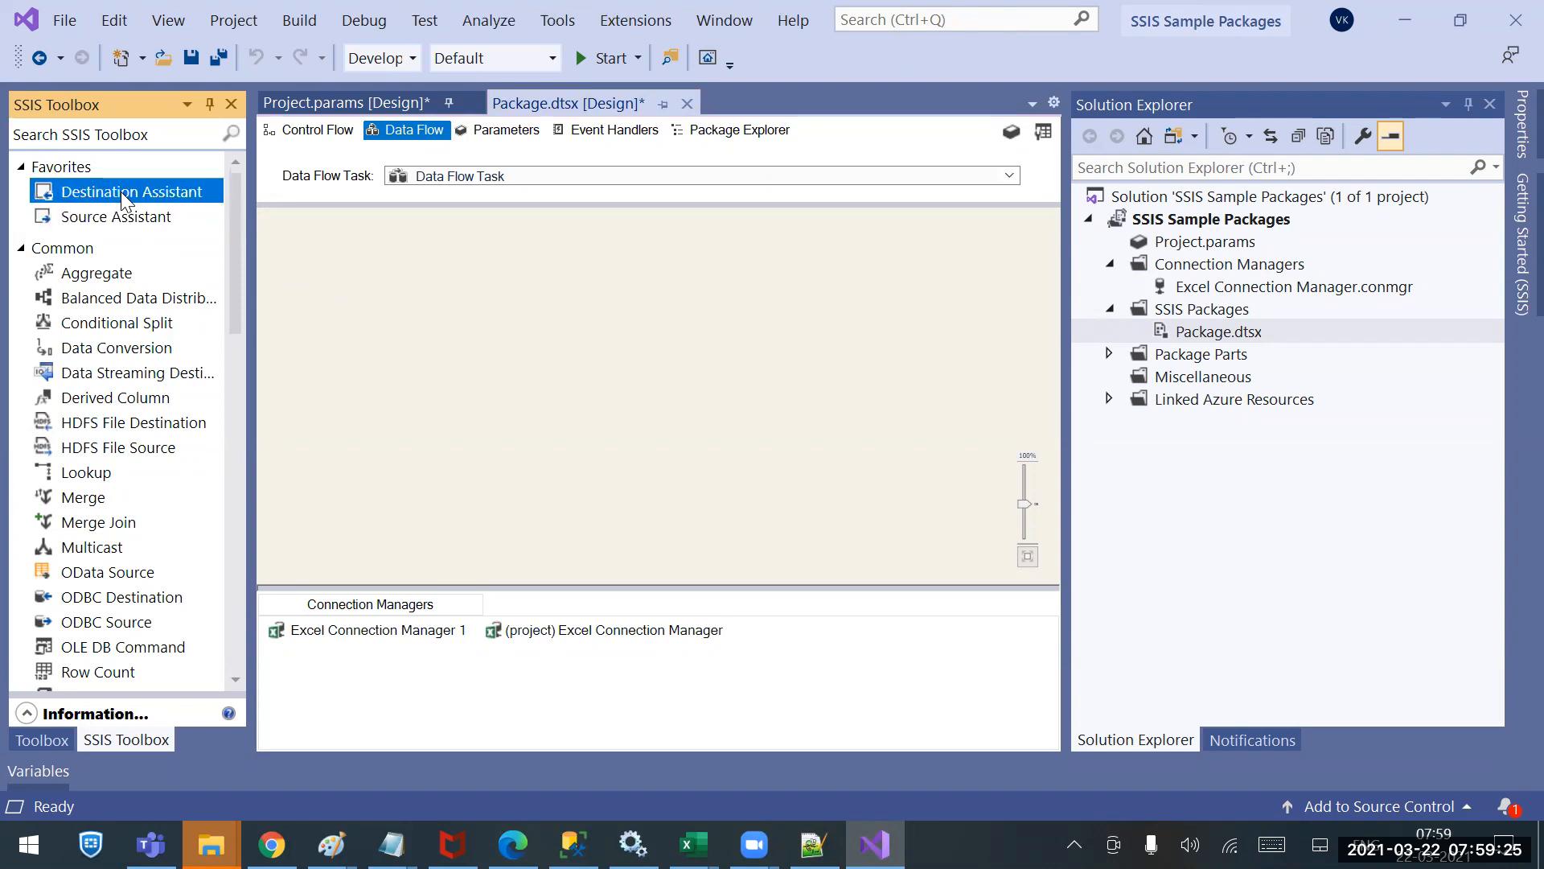
click(121, 216)
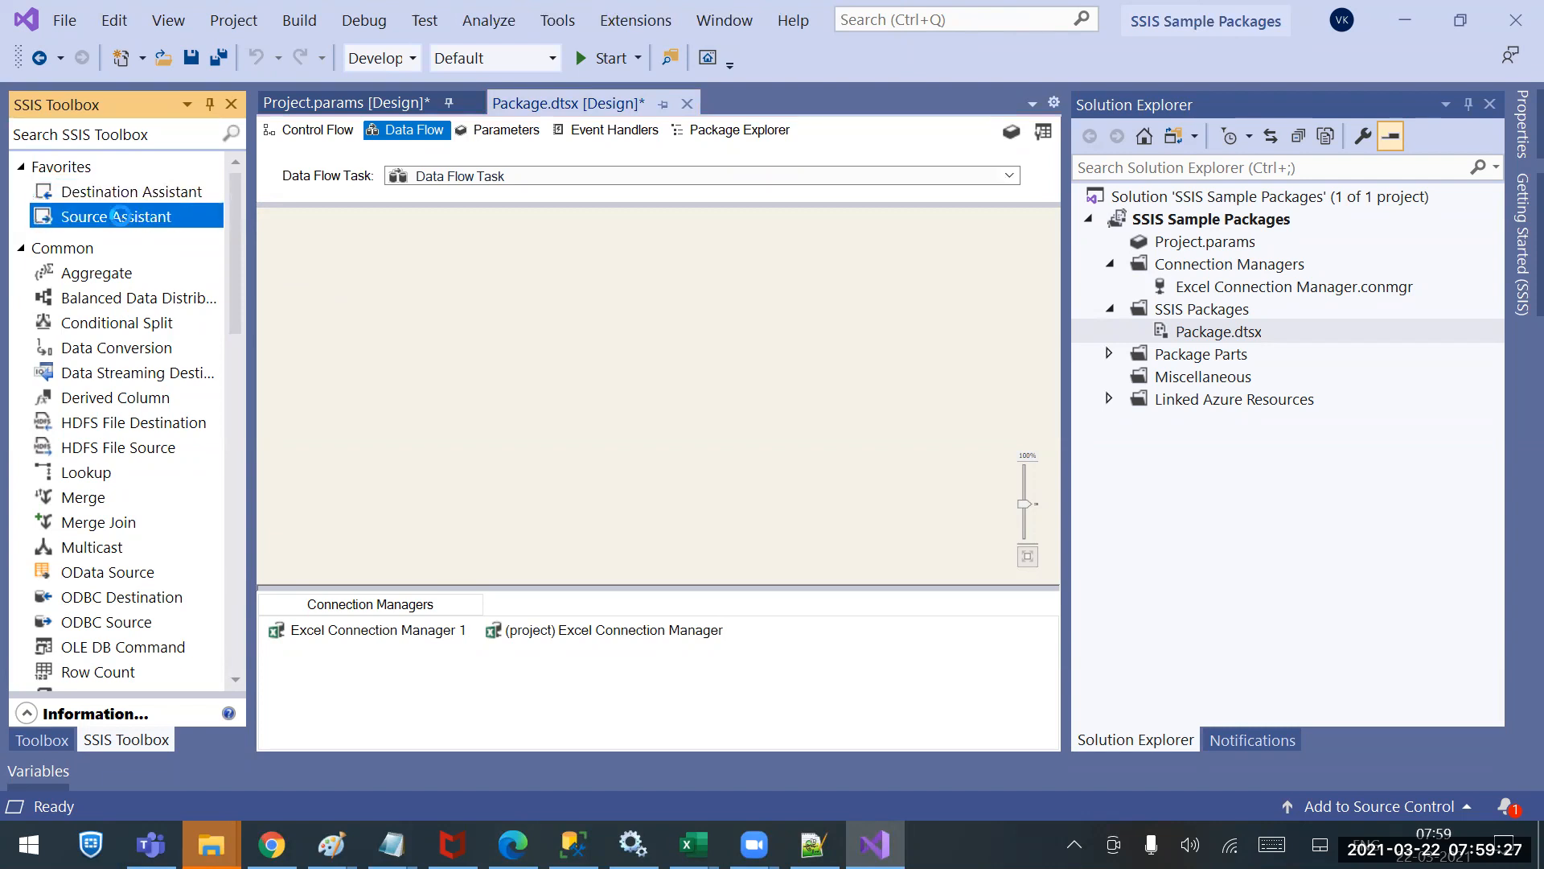
Review the Excel, Flat File, Oracle and SQL Server source types in the Source Assistant and close it without adding a source.
double_click(121, 216)
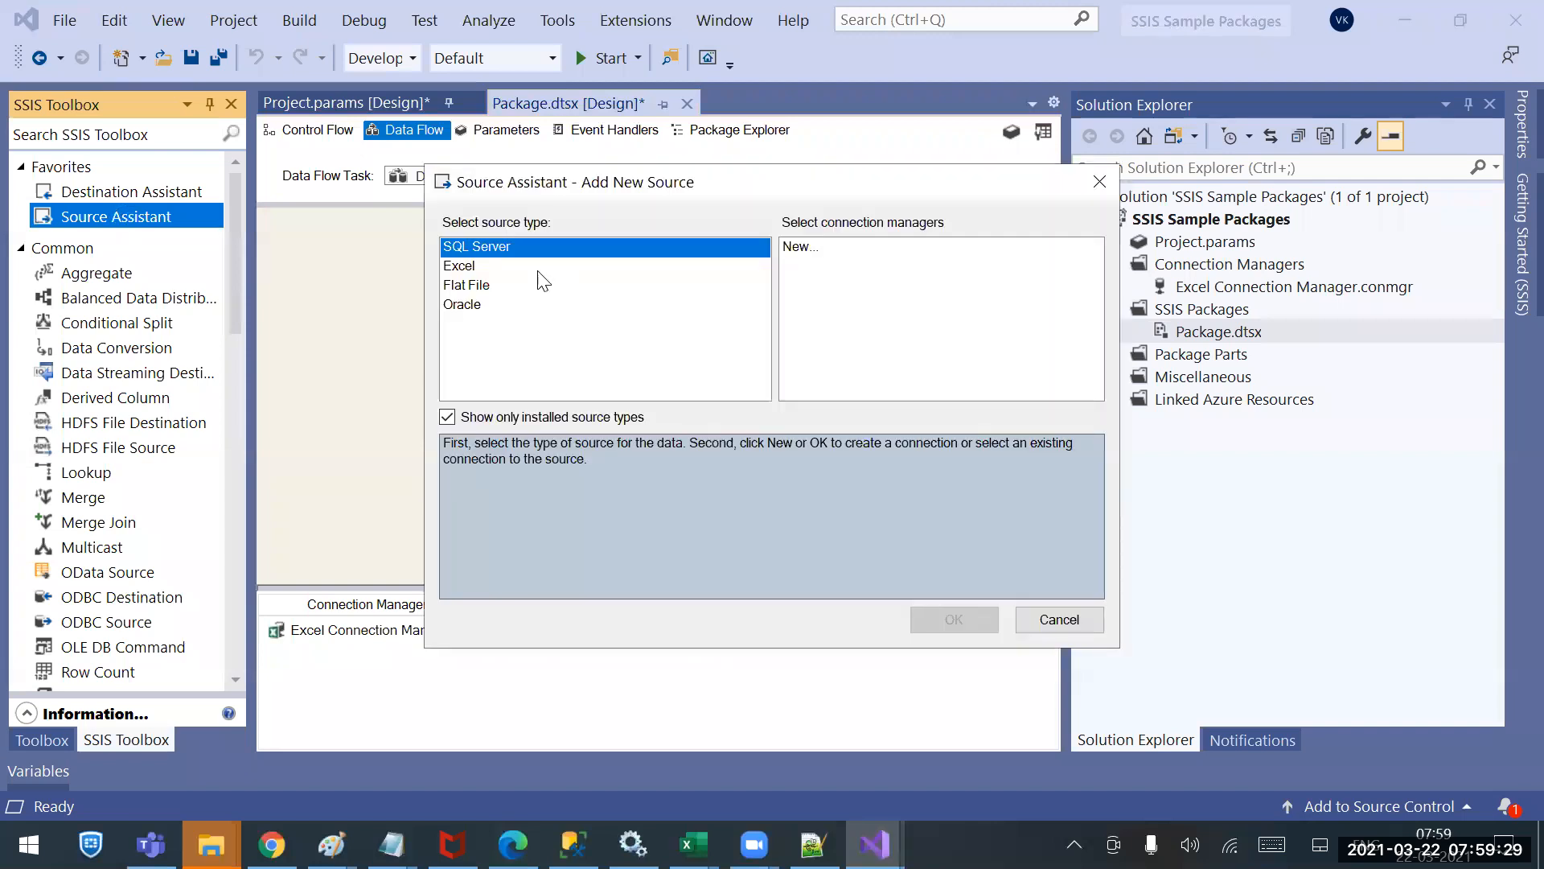
click(466, 267)
click(466, 288)
click(467, 307)
click(468, 249)
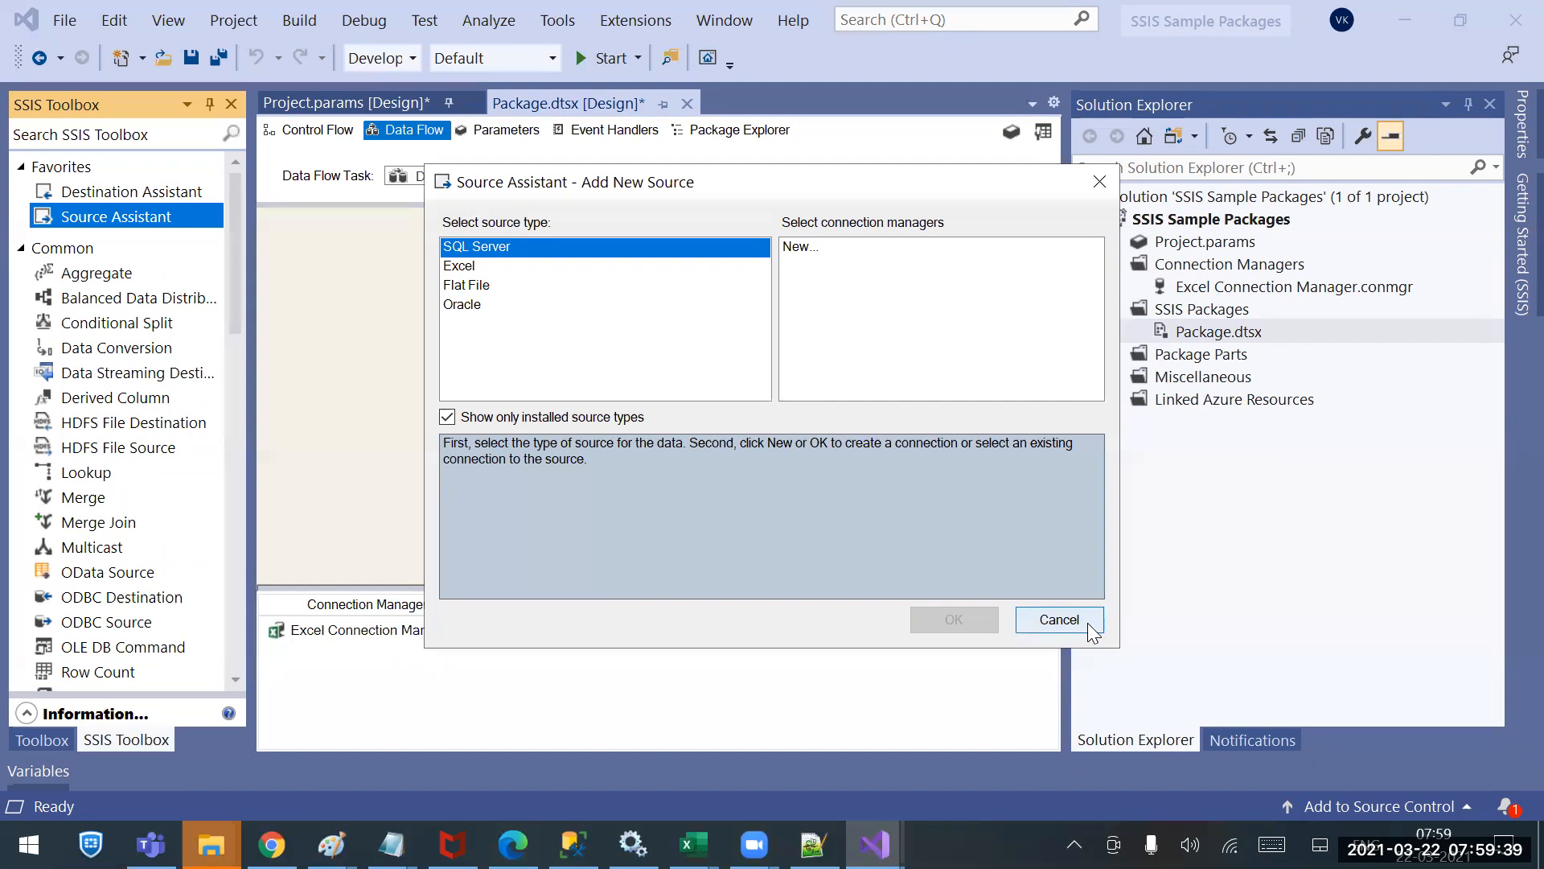
click(1059, 619)
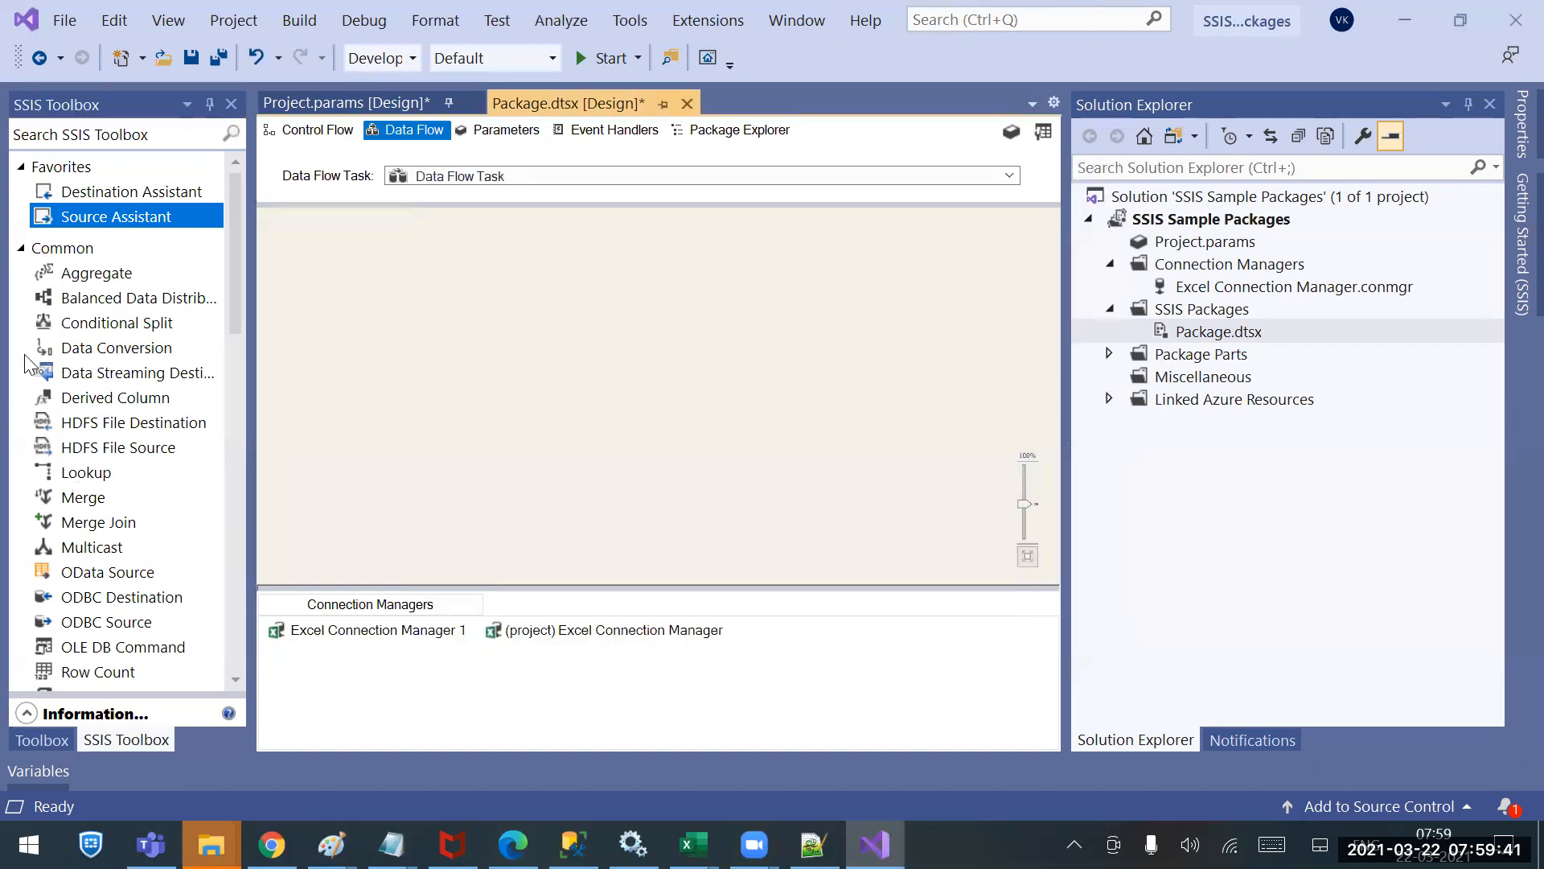
Examine the other sources from ADO NET to XML and the other destinations from ADO NET to SQL Server in the SSIS Toolbox.
drag(231, 291, 230, 617)
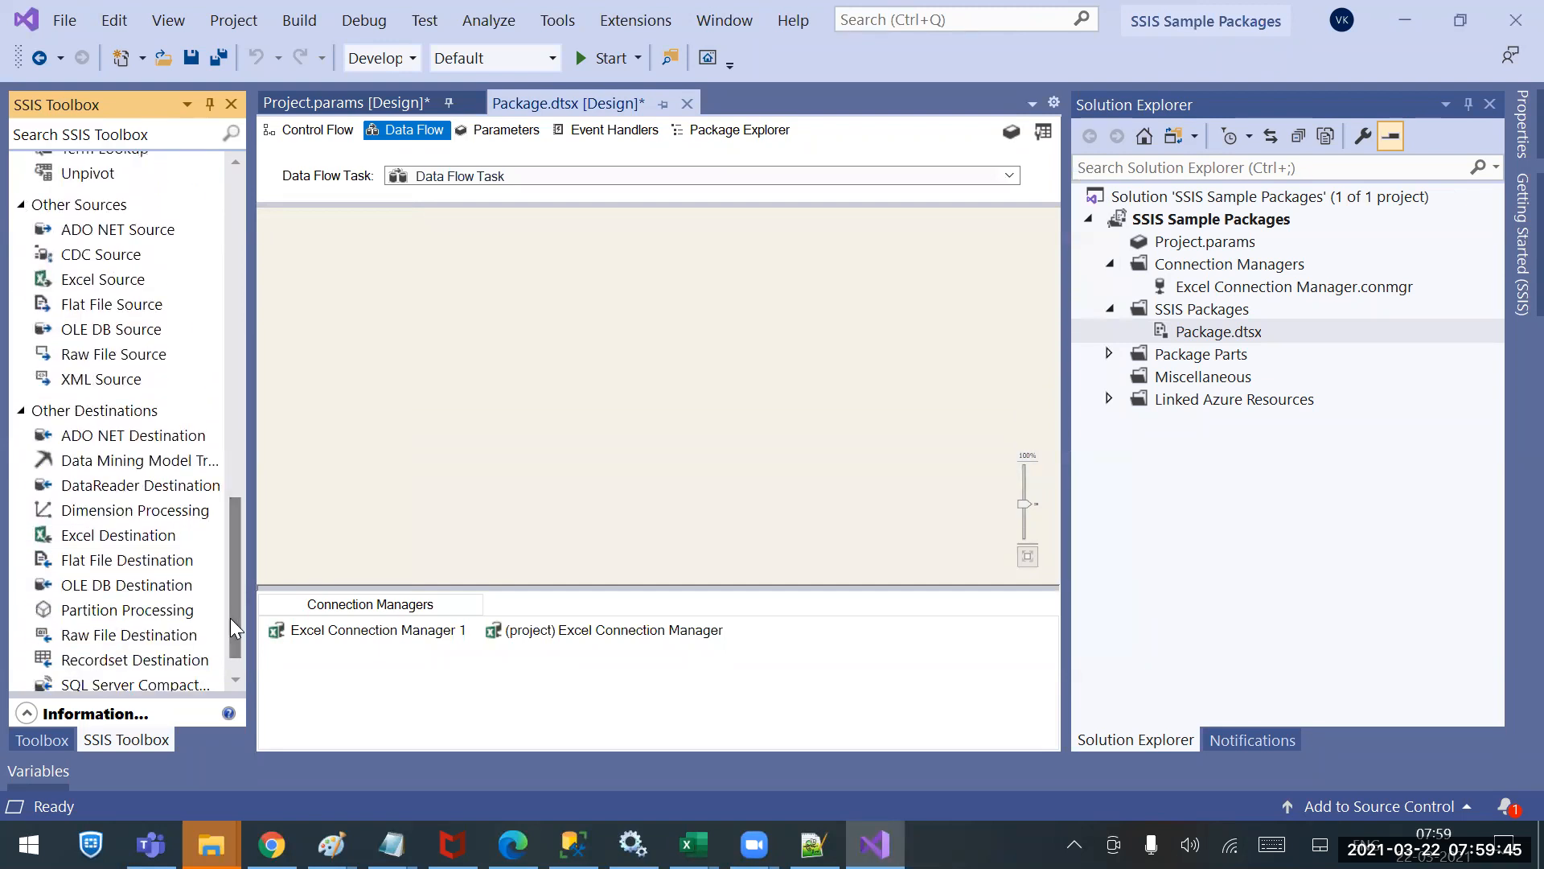
click(105, 234)
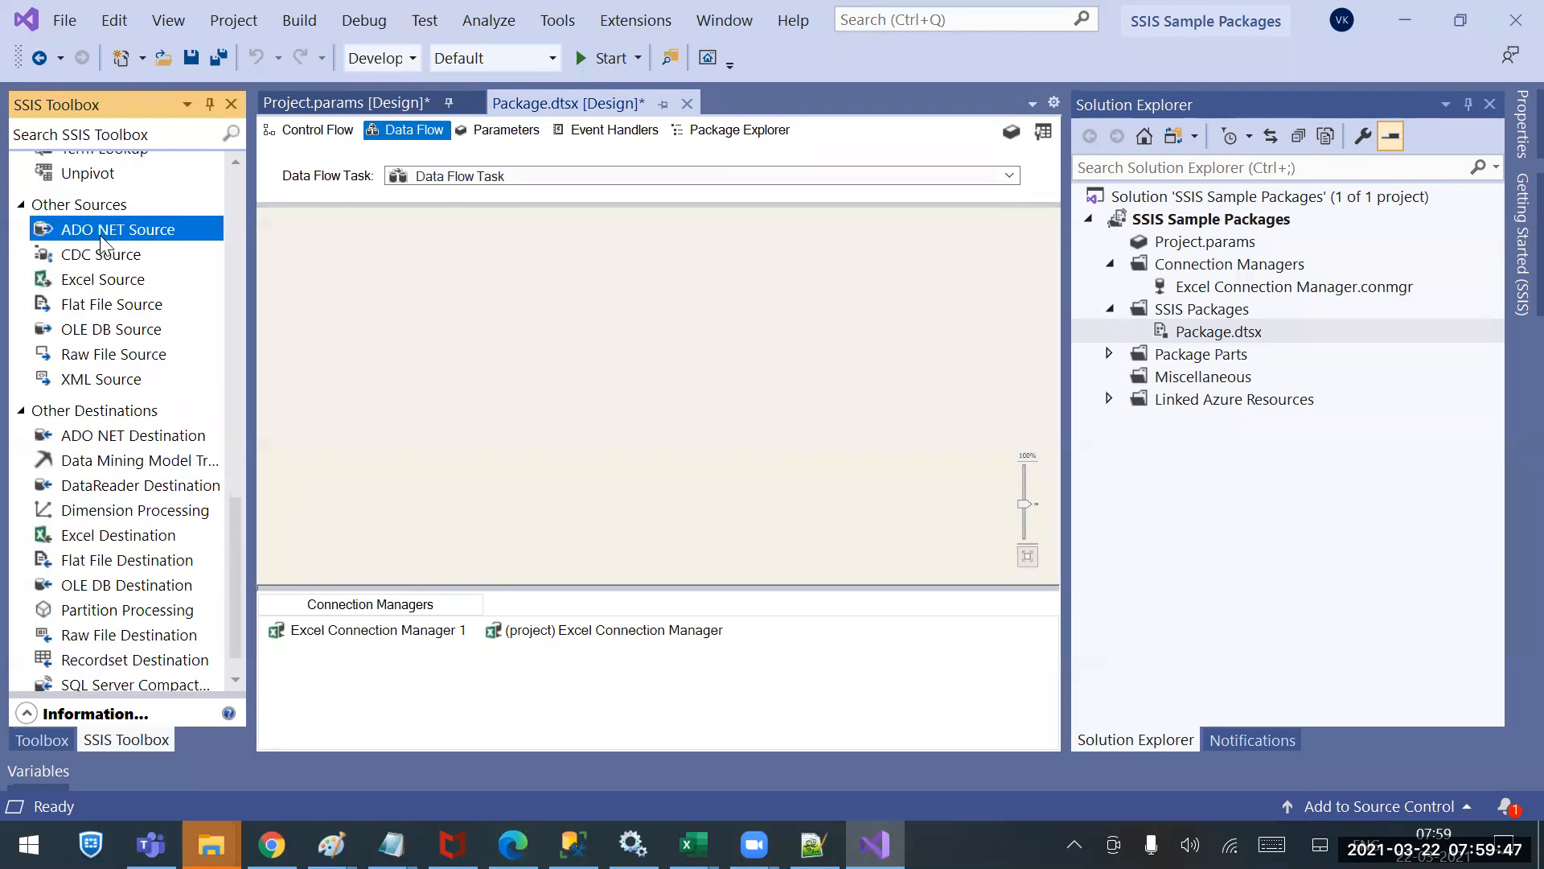
click(100, 383)
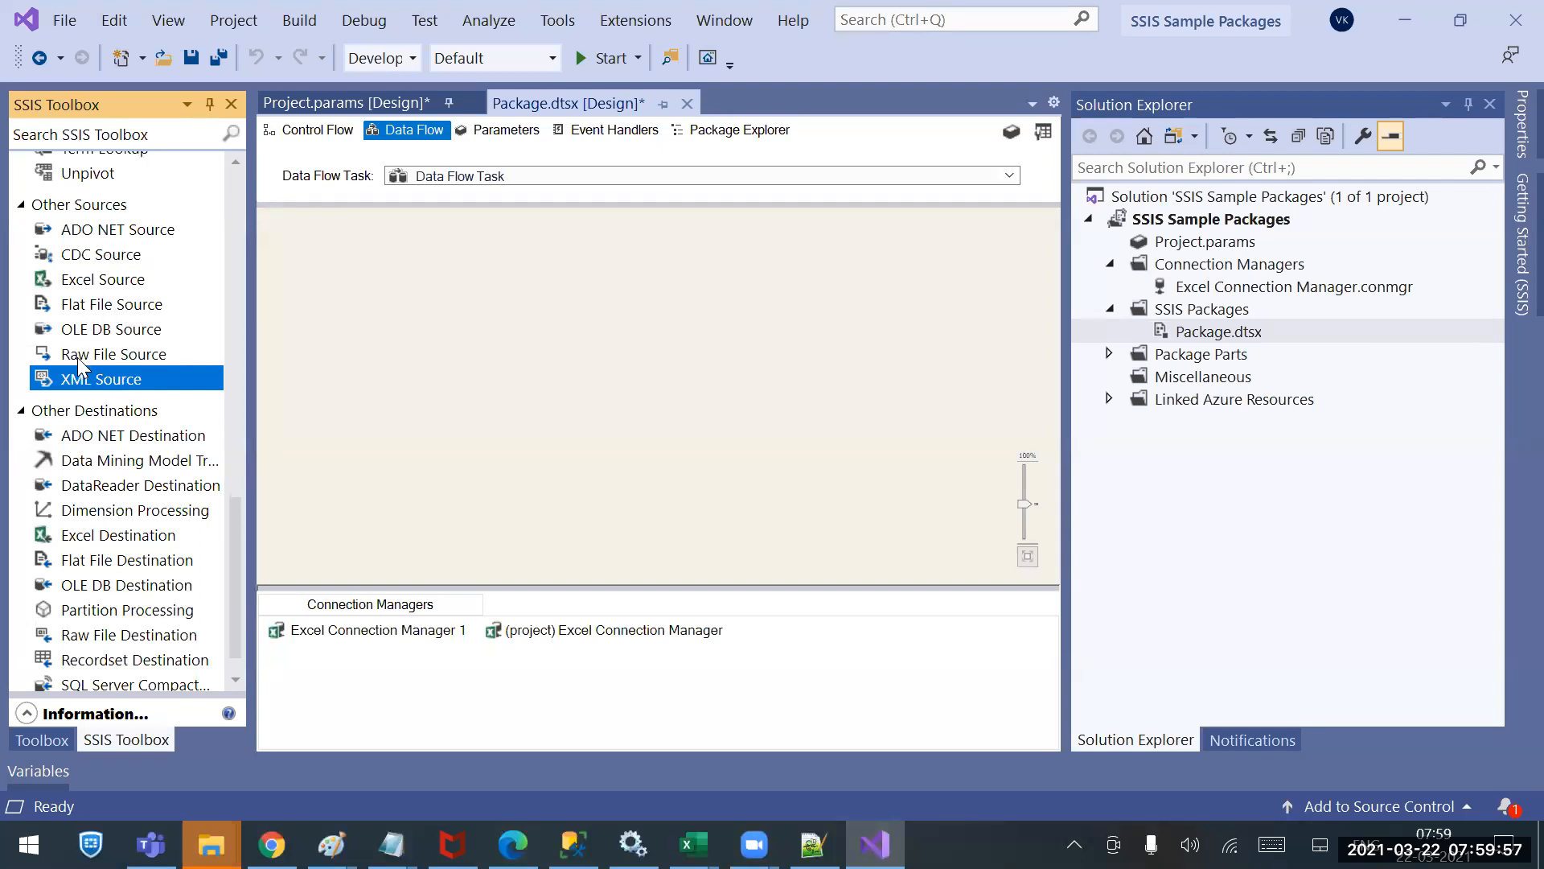
scroll(147, 499, down, 1)
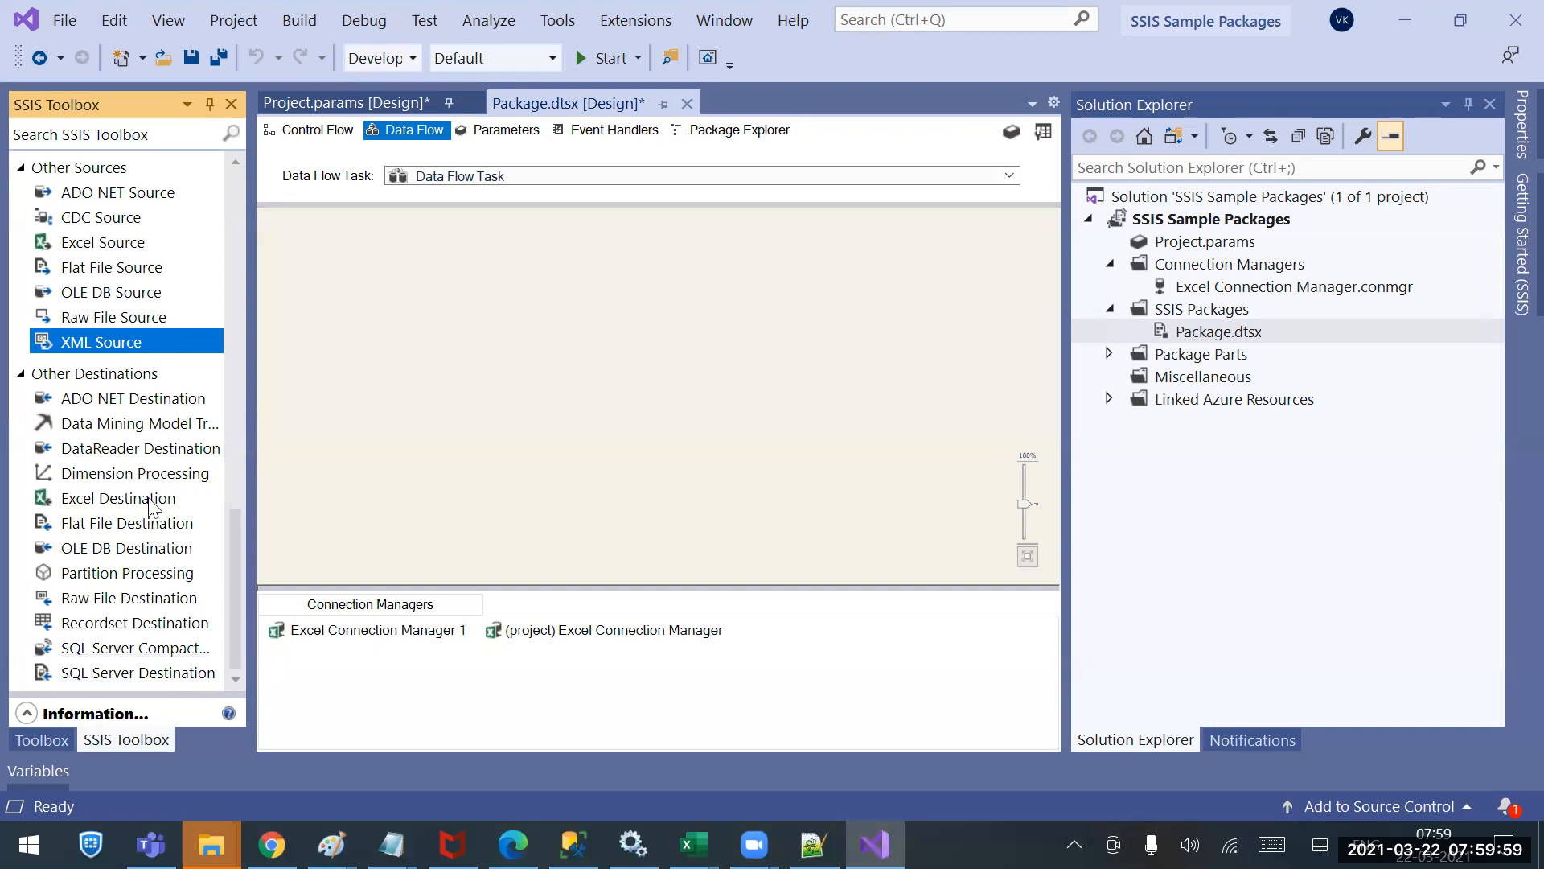
click(124, 407)
click(123, 680)
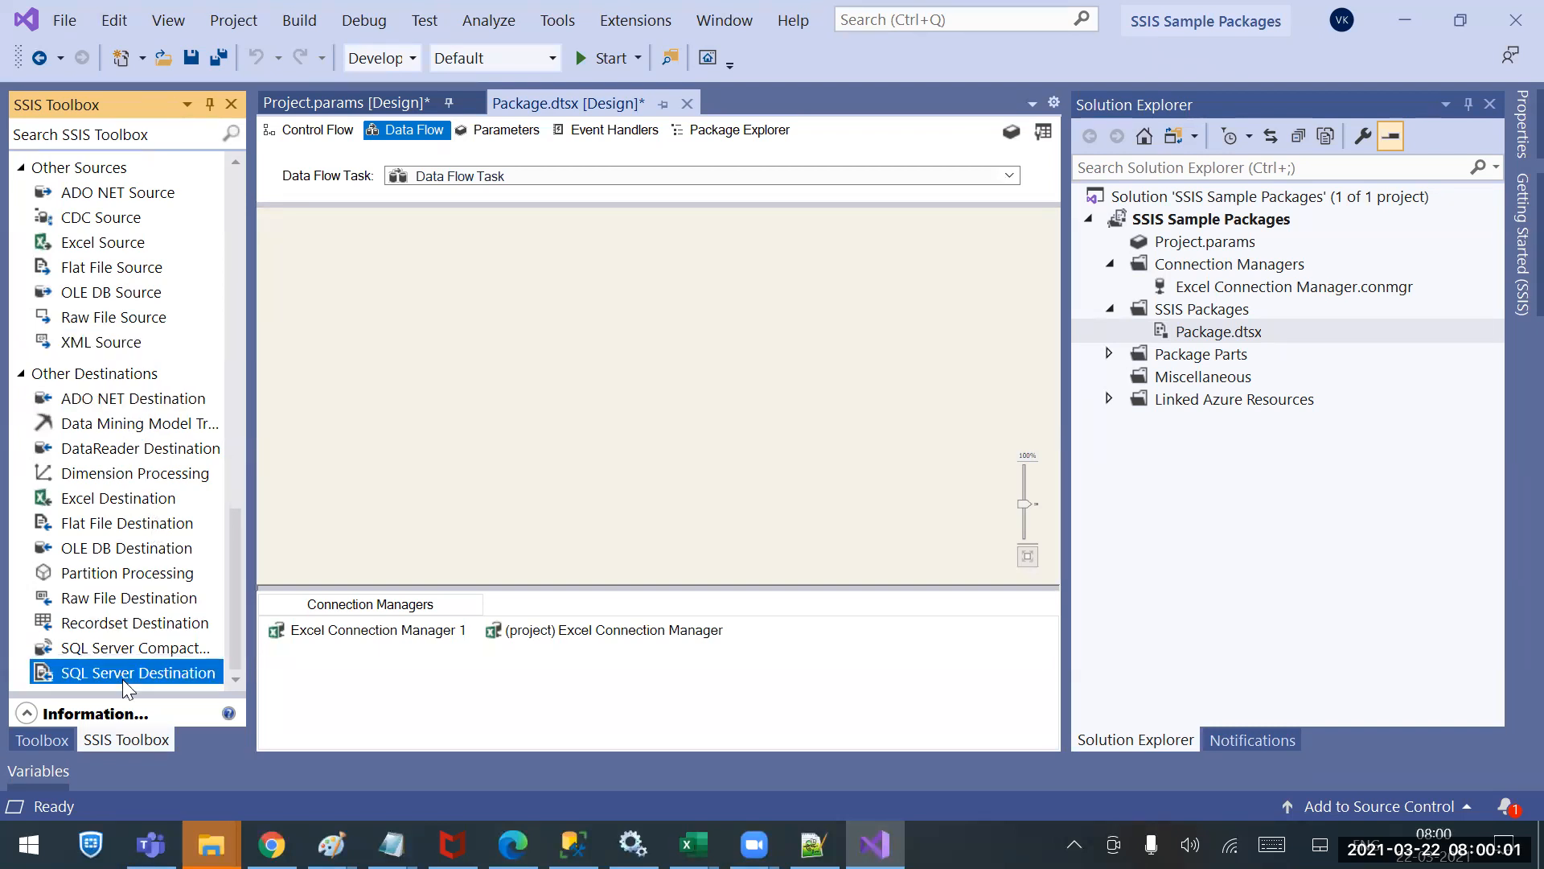
click(95, 231)
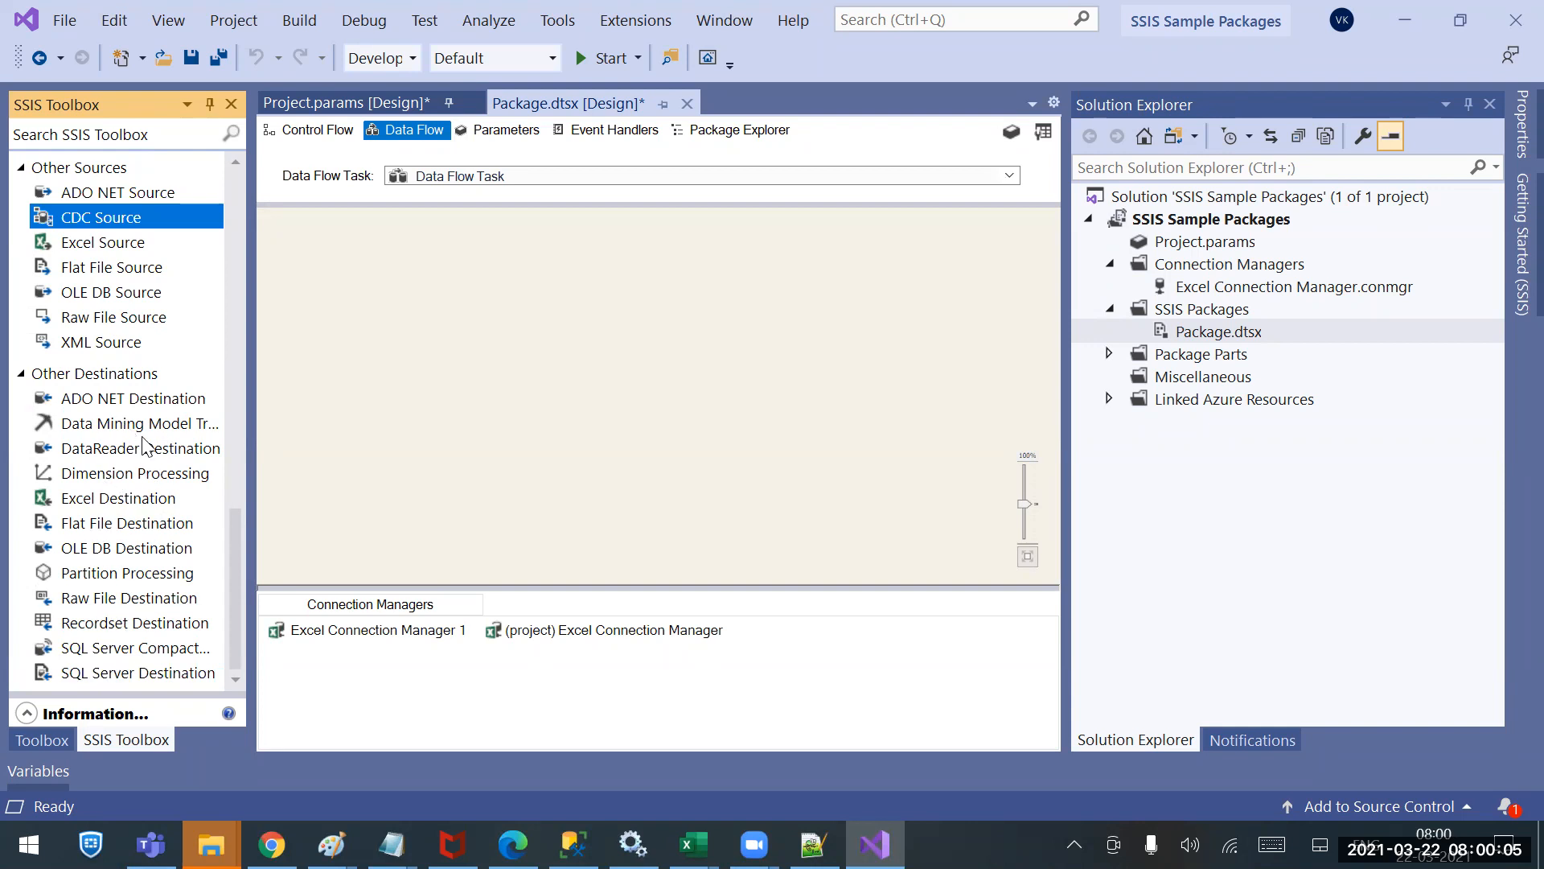
Examine the available transformations in the SSIS Toolbox, from Aggregate under Common through Unpivot under Other Transforms.
scroll(135, 415, up, 2)
scroll(135, 414, up, 10)
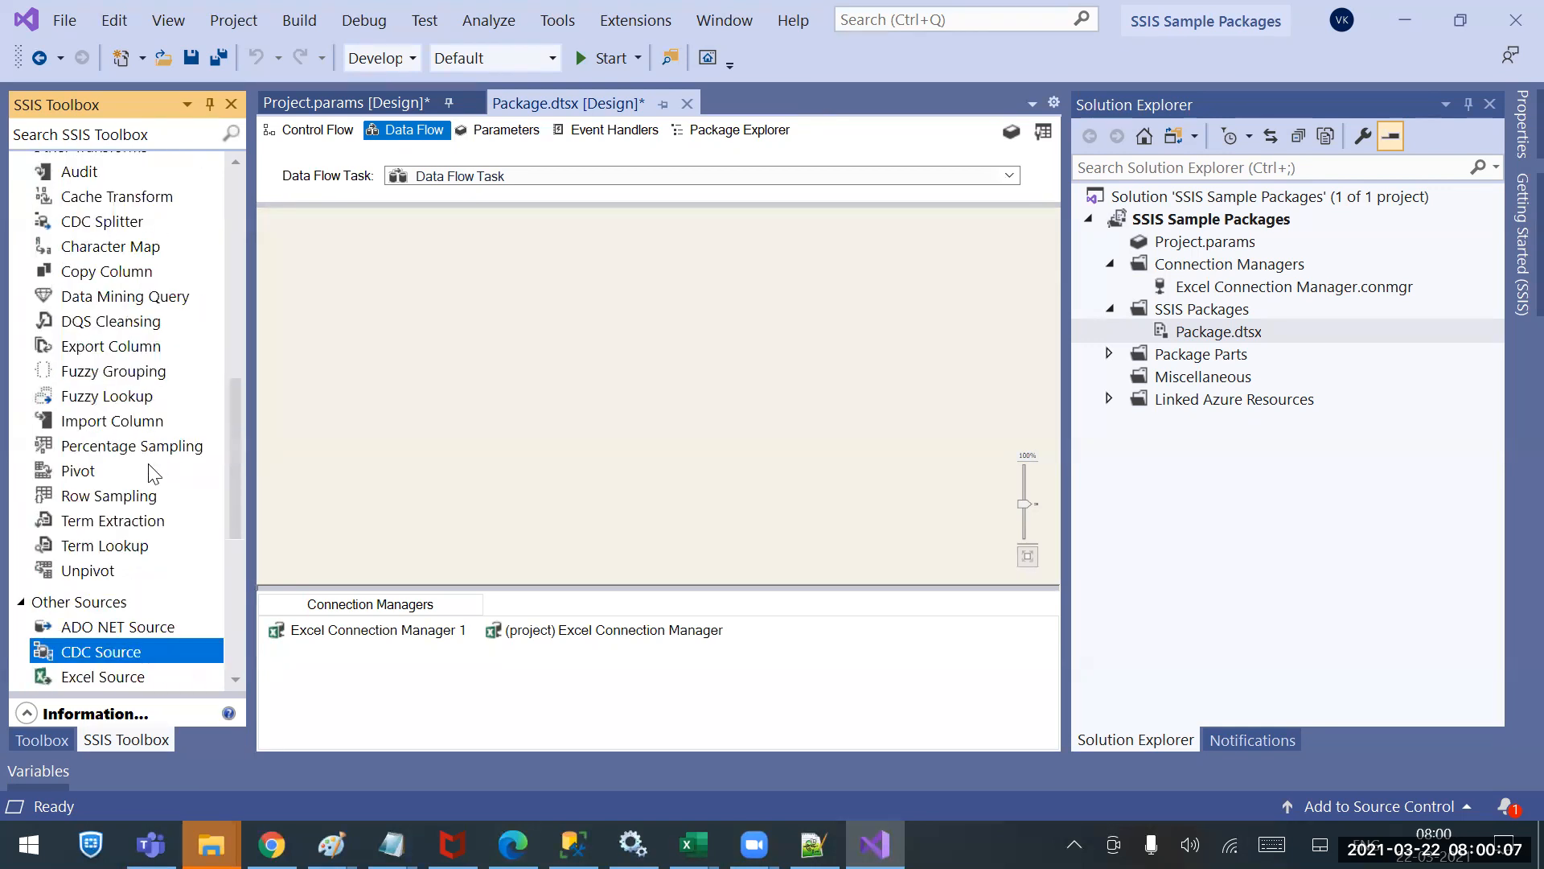
scroll(157, 483, up, 4)
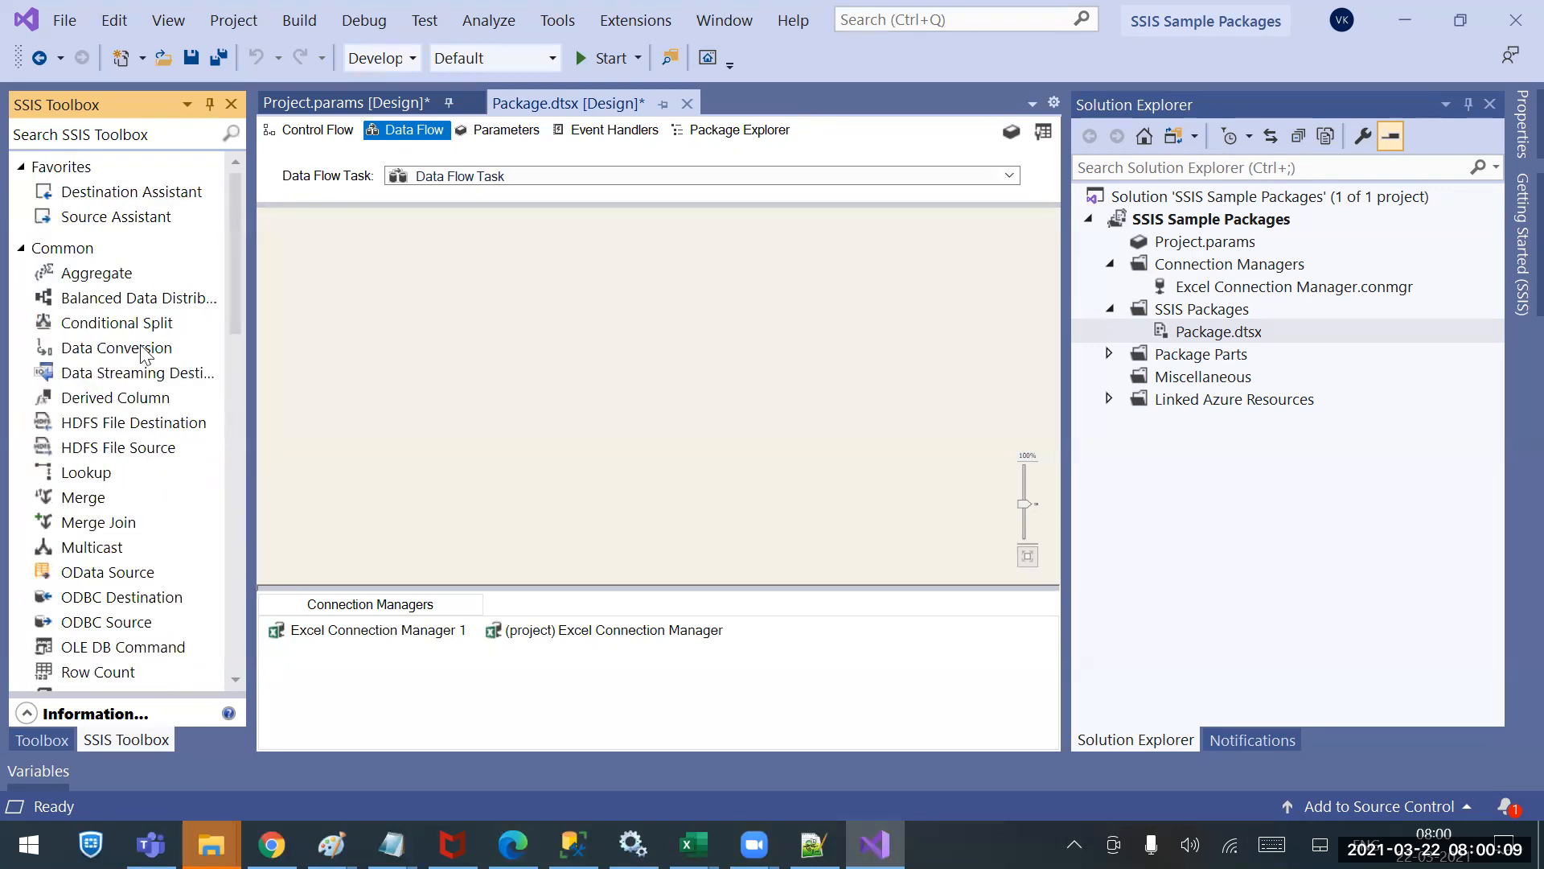
click(109, 274)
scroll(124, 595, down, 6)
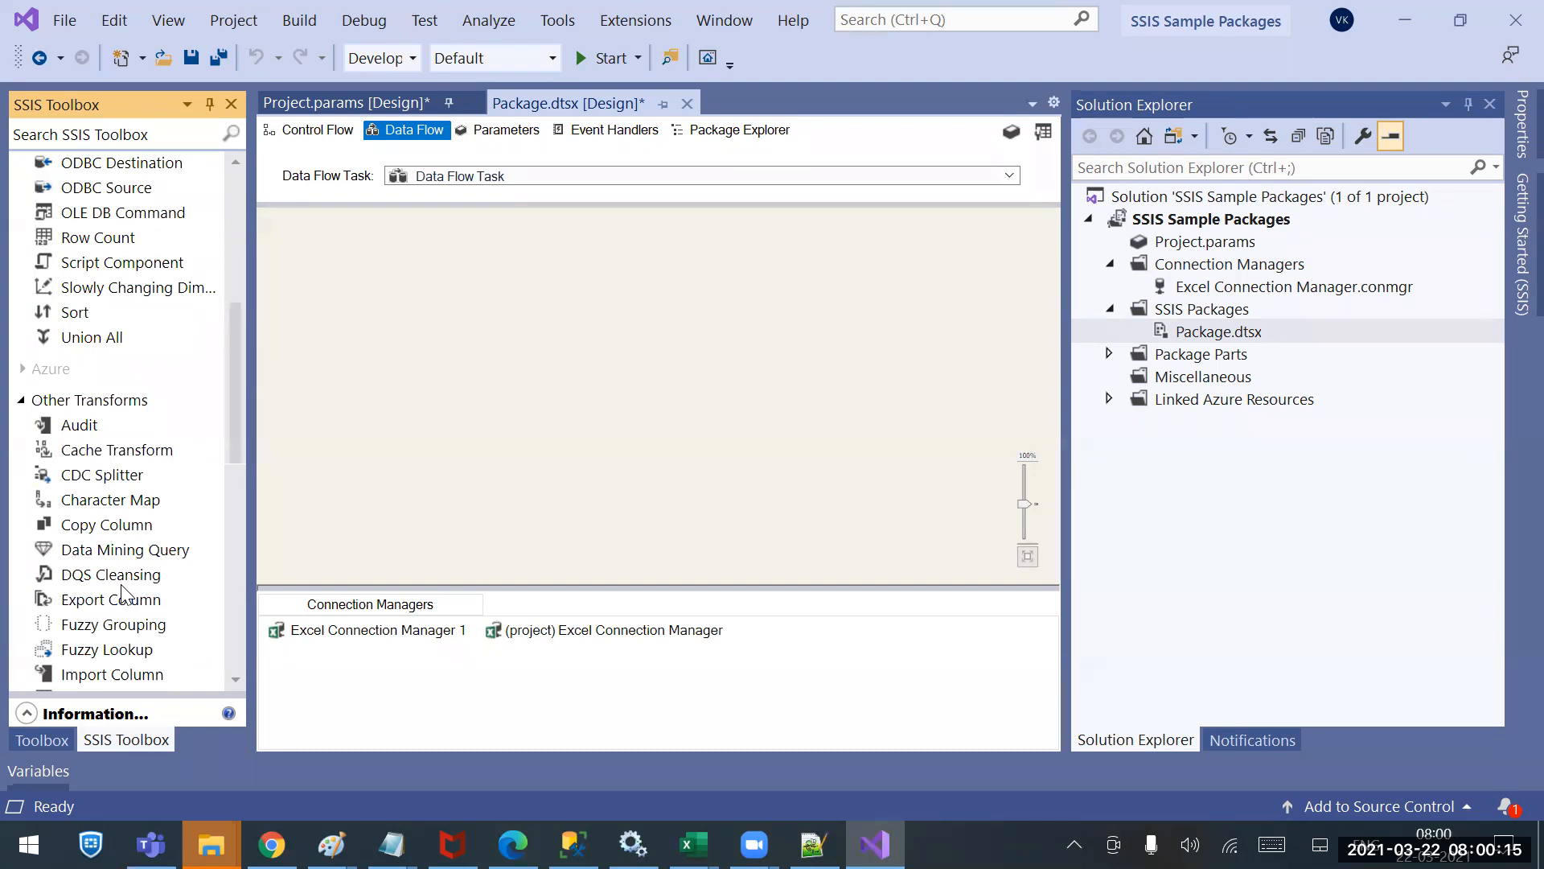
scroll(124, 596, down, 4)
click(92, 534)
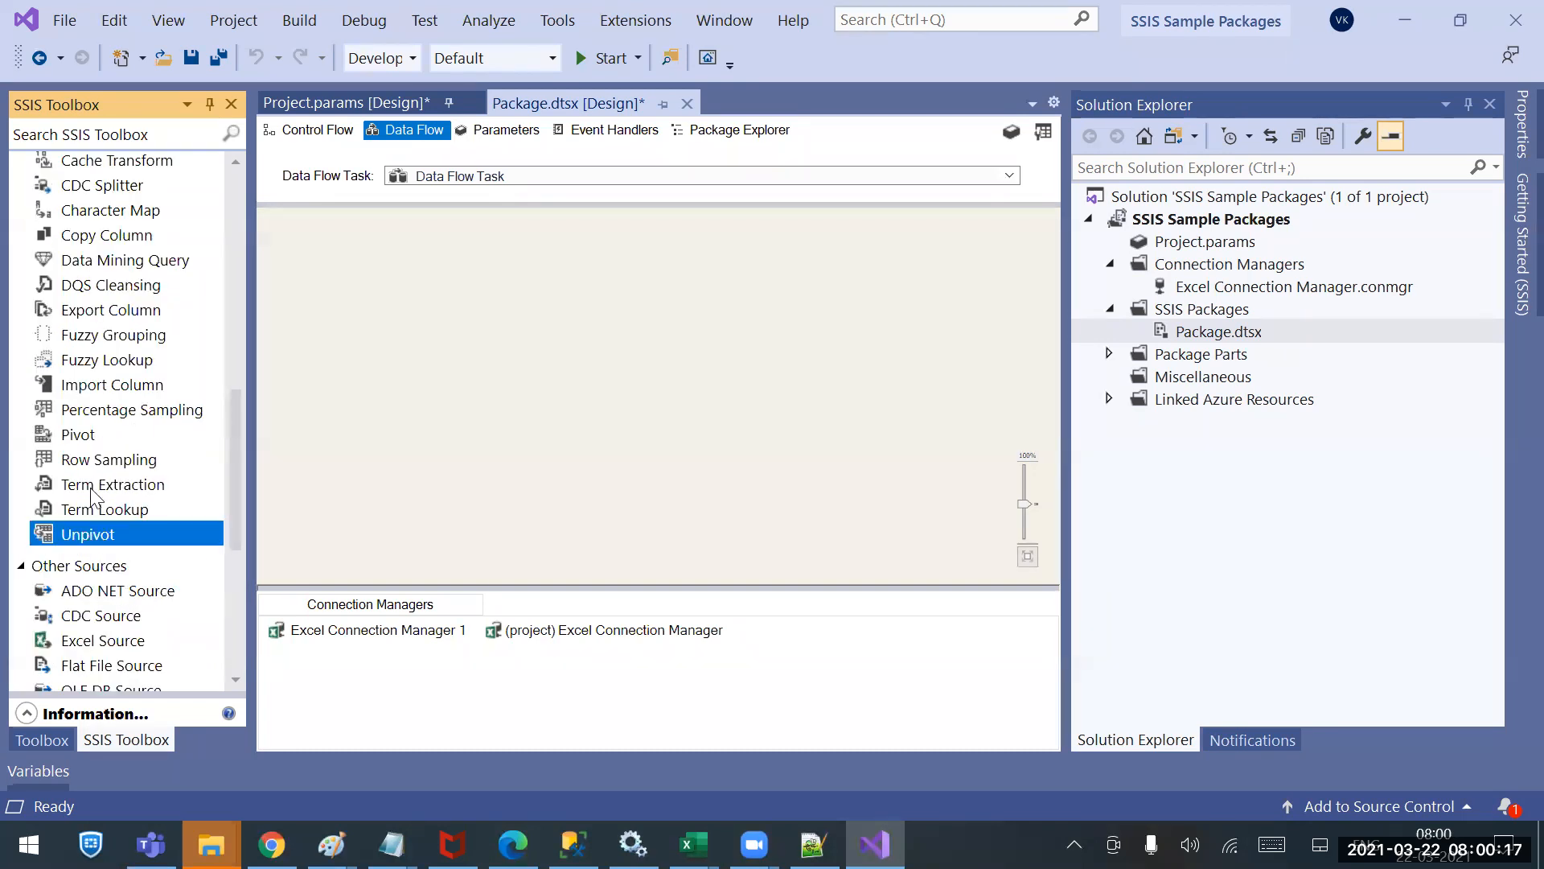
Review the transformations under Common and Other Transforms in the SSIS Toolbox once more, from Aggregate through Unpivot.
scroll(93, 483, up, 2)
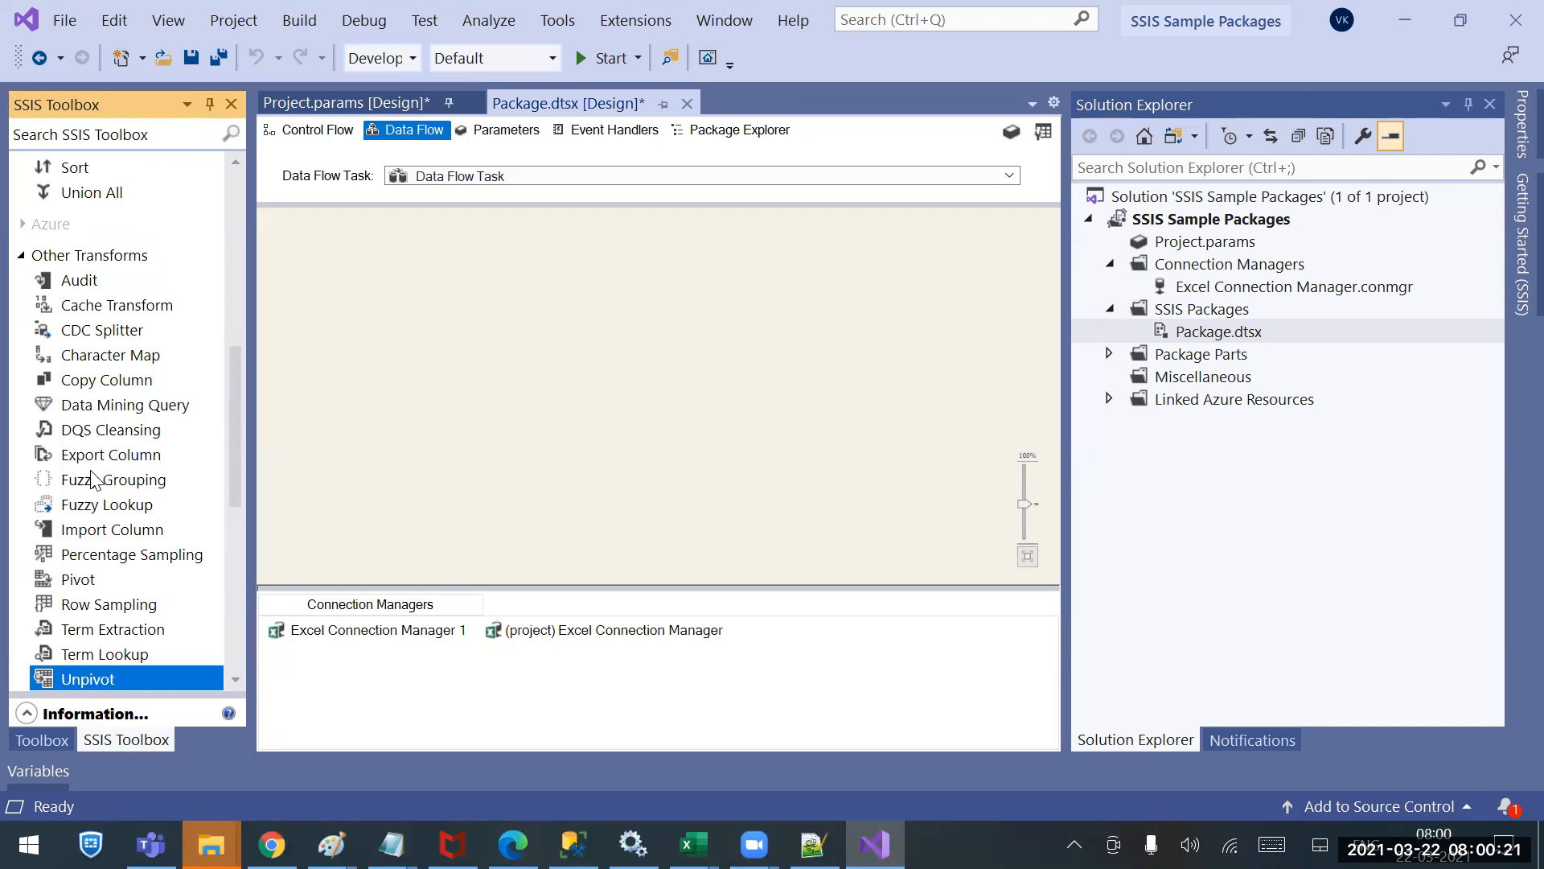
scroll(92, 479, up, 4)
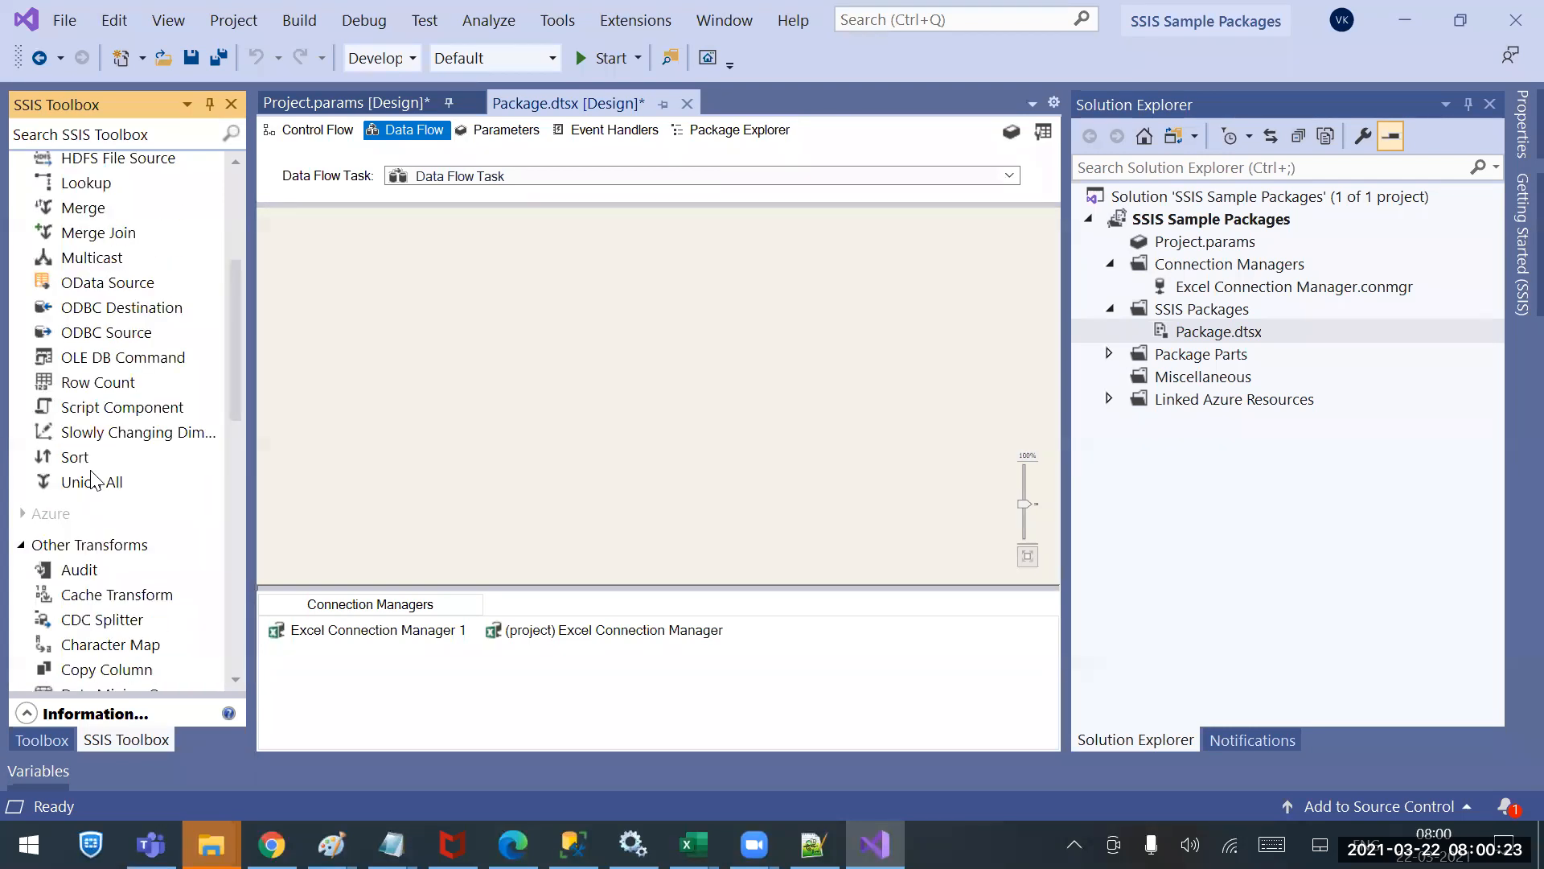
scroll(90, 326, up, 4)
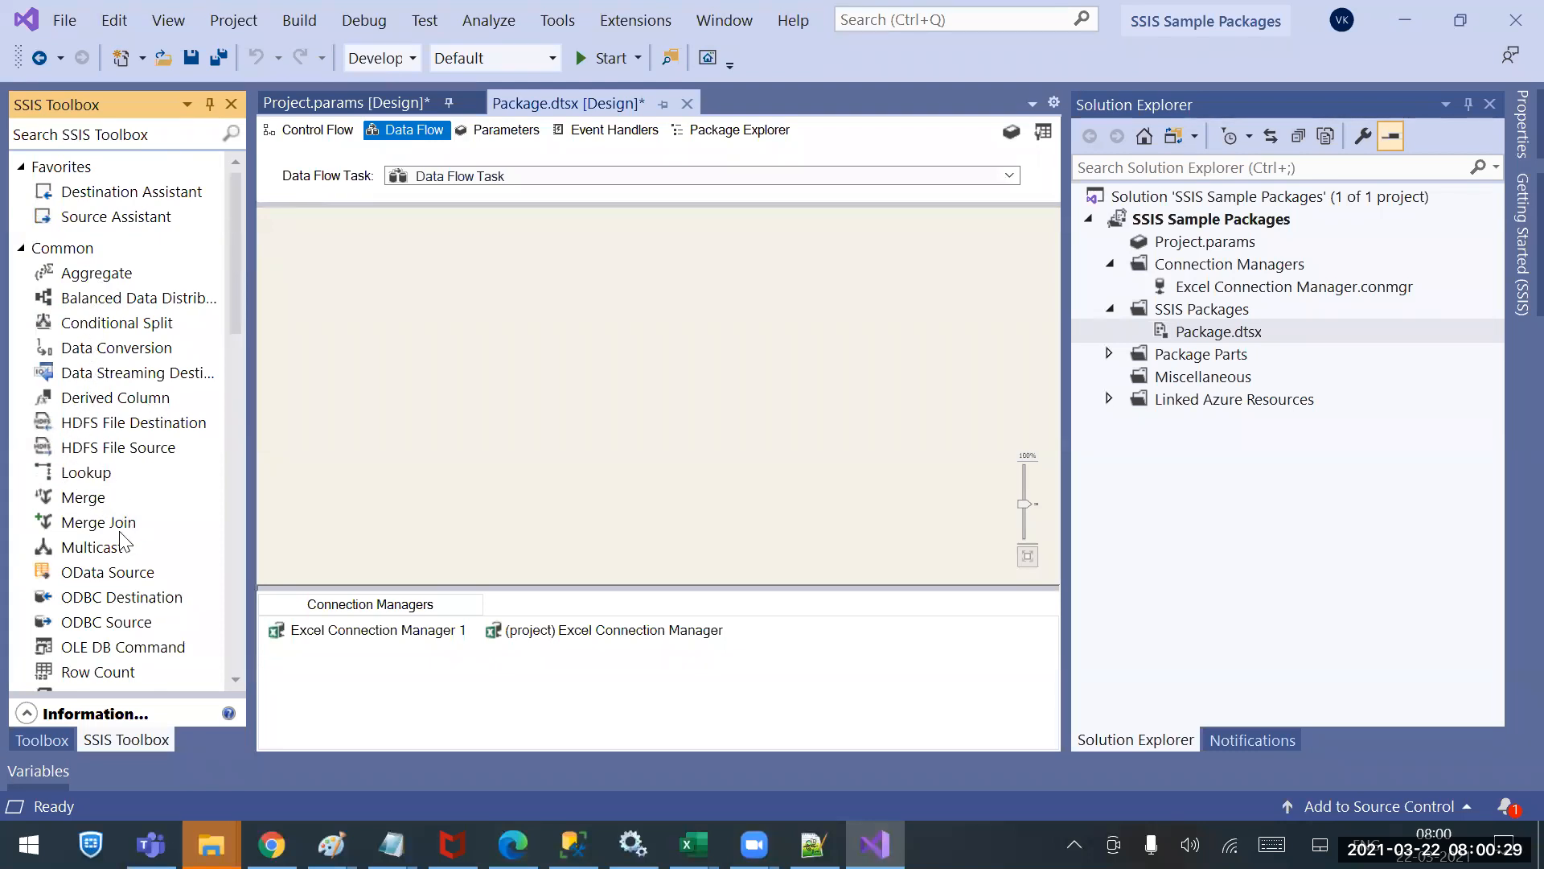
scroll(114, 559, down, 2)
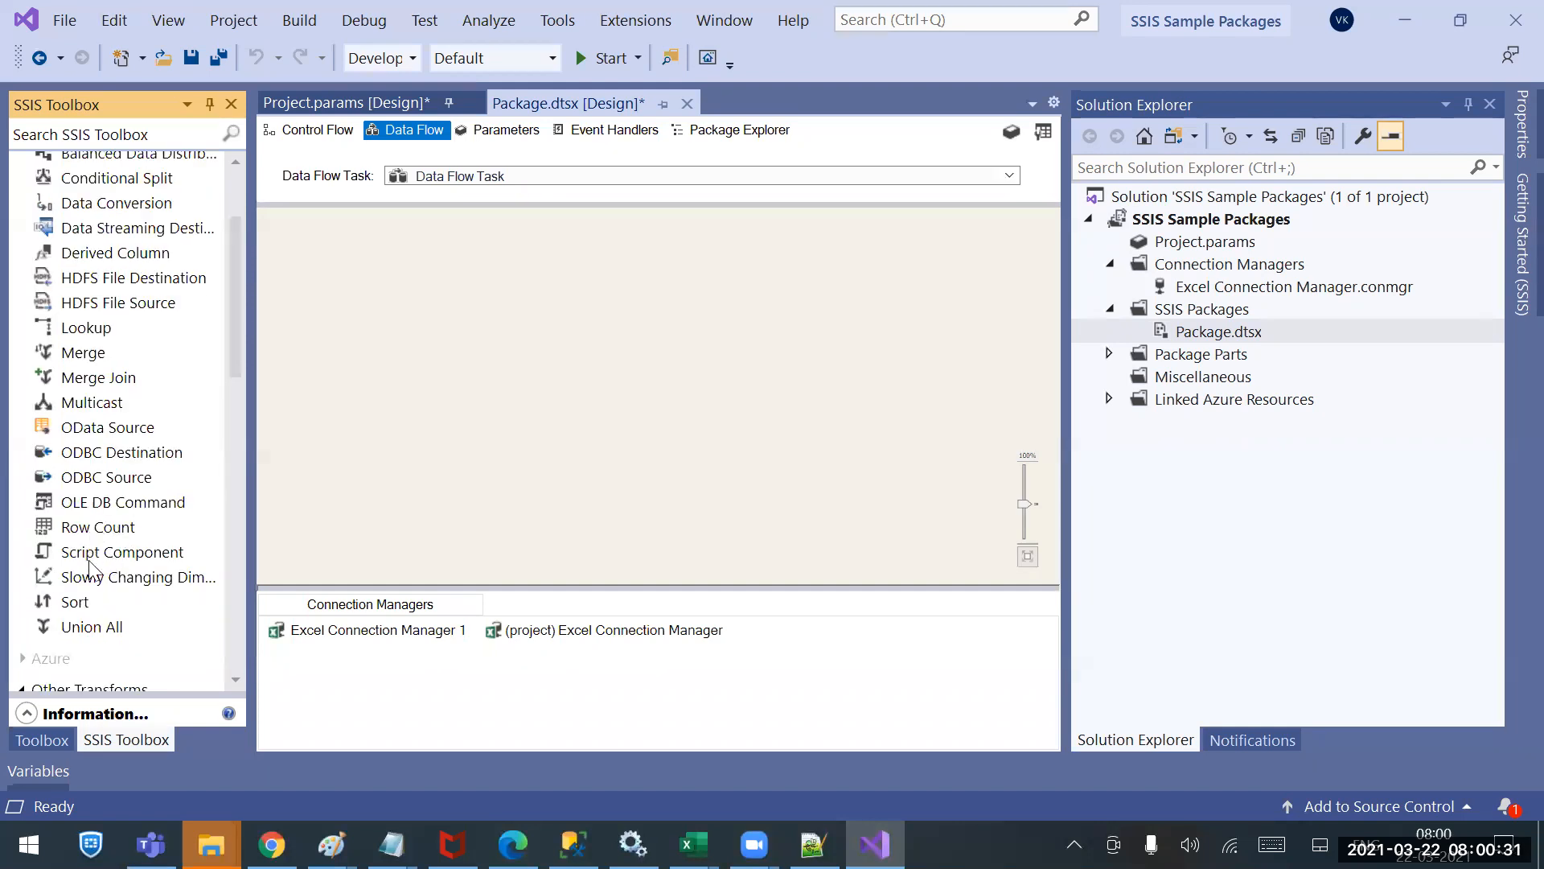
scroll(123, 519, down, 8)
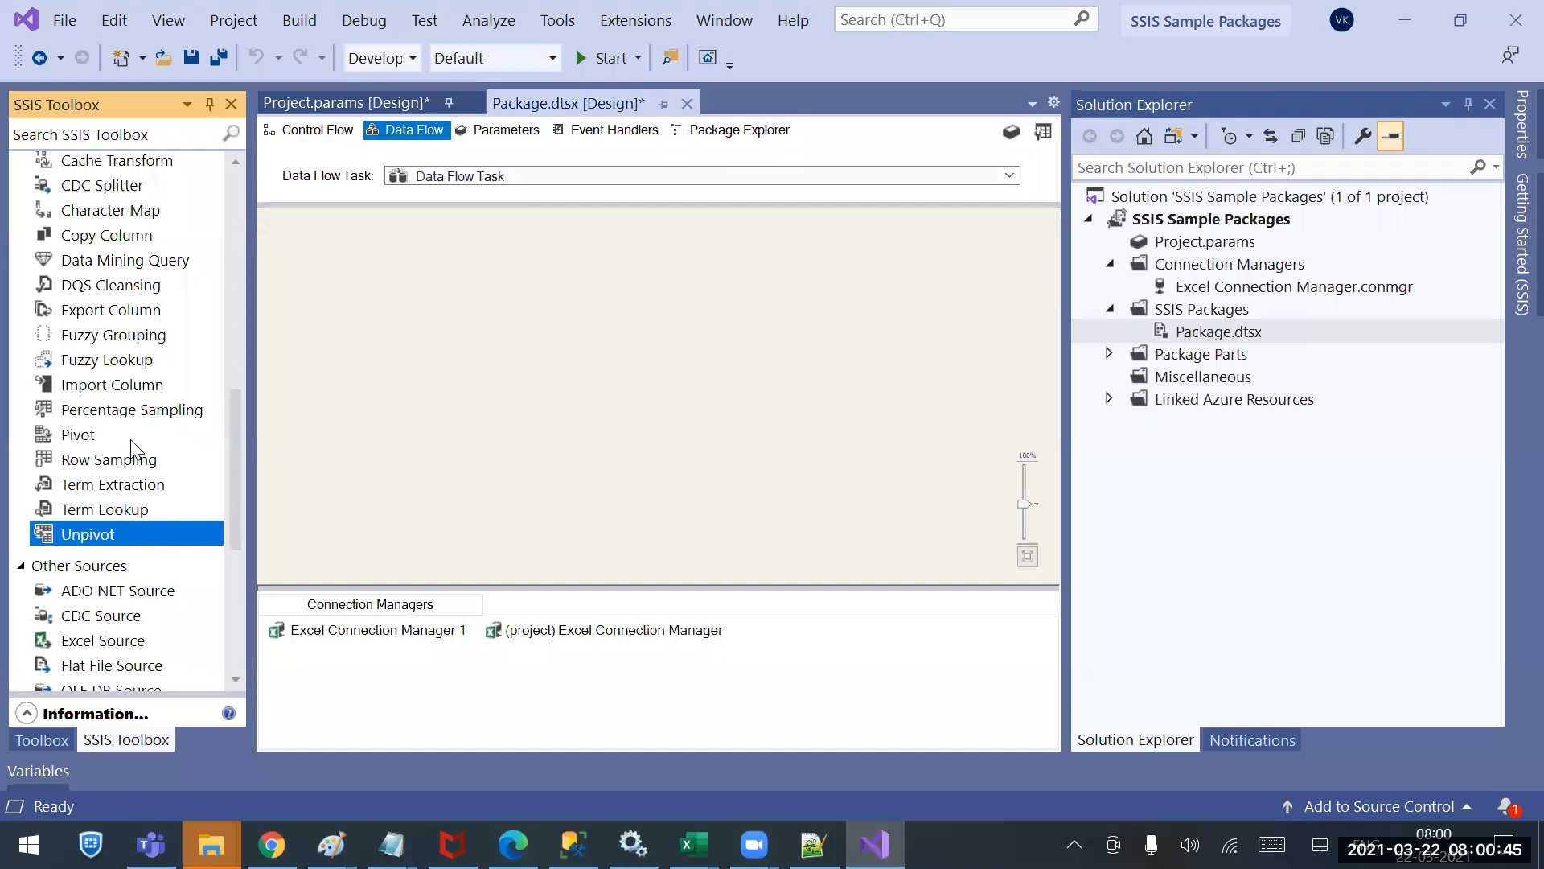
scroll(240, 254, up, 7)
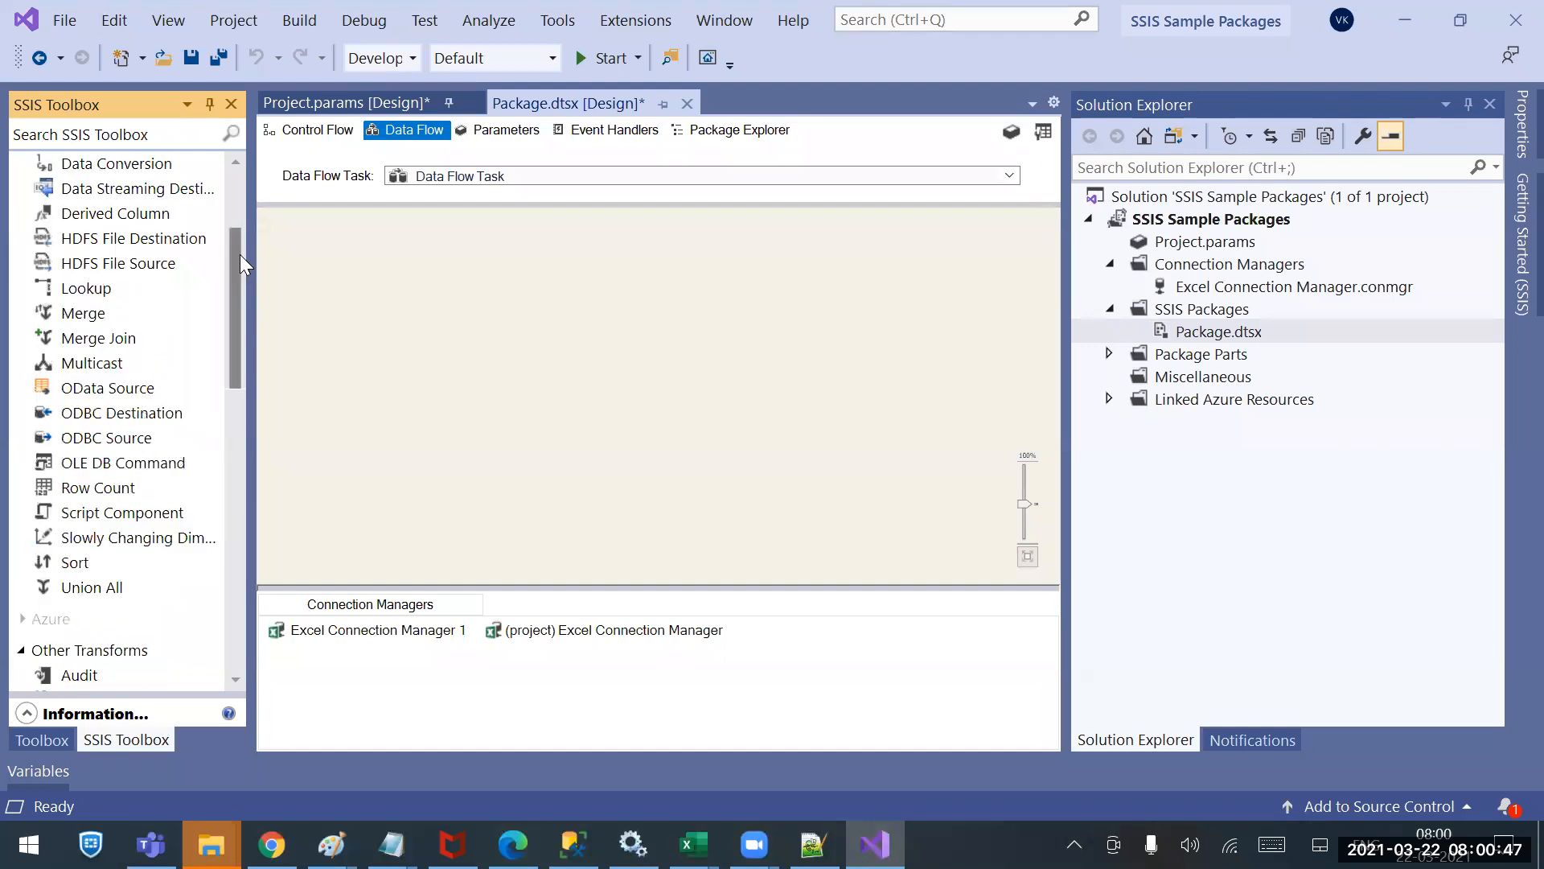
scroll(238, 246, up, 3)
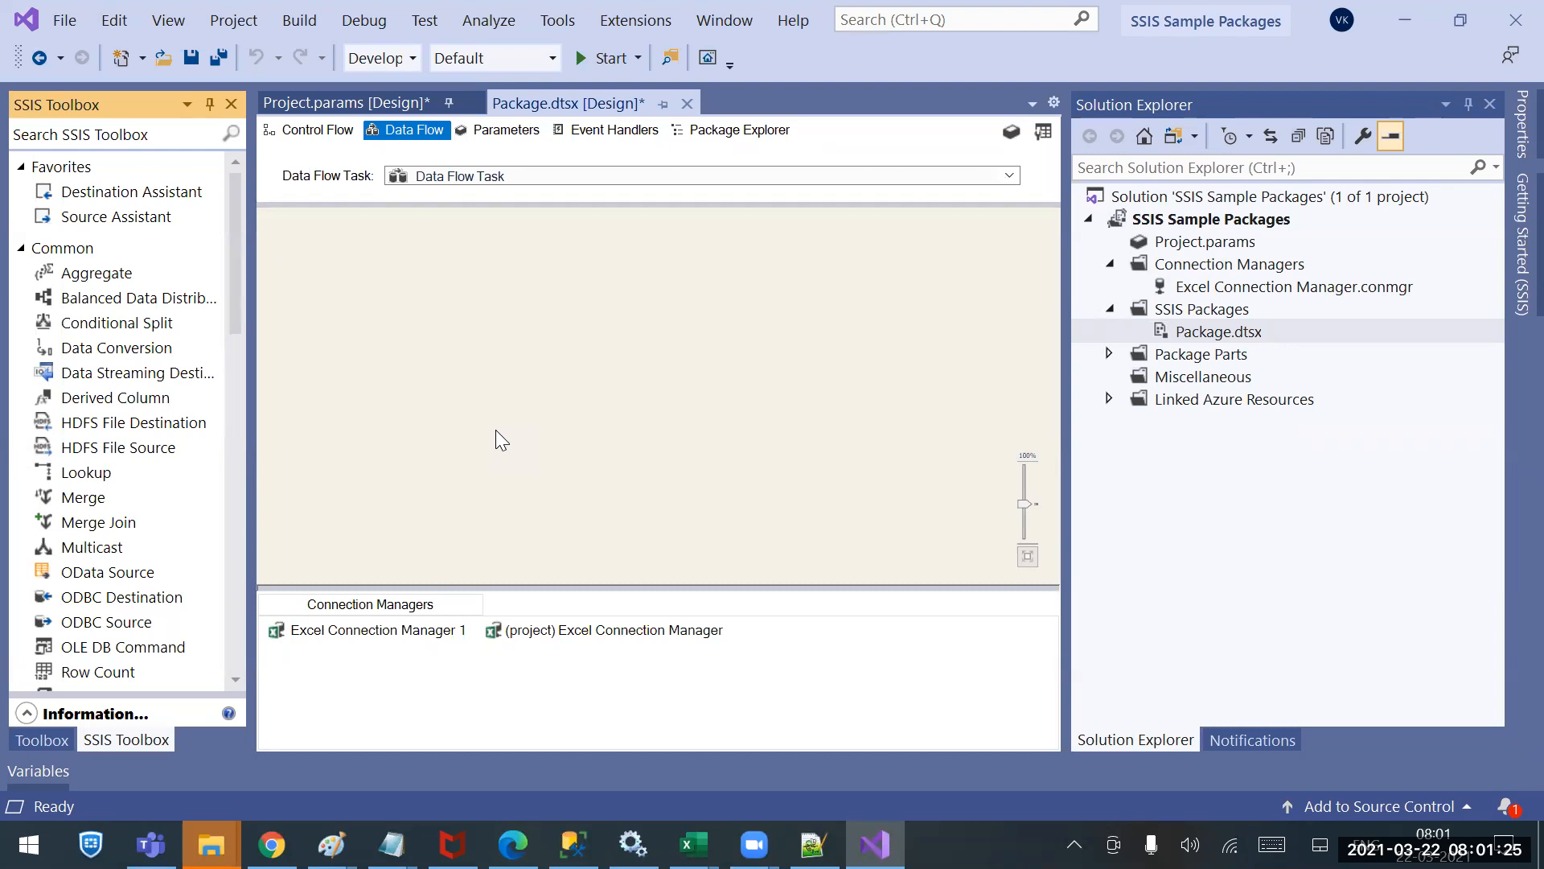
View the package's parameters, its event handlers and its structure in the Package Explorer.
click(523, 128)
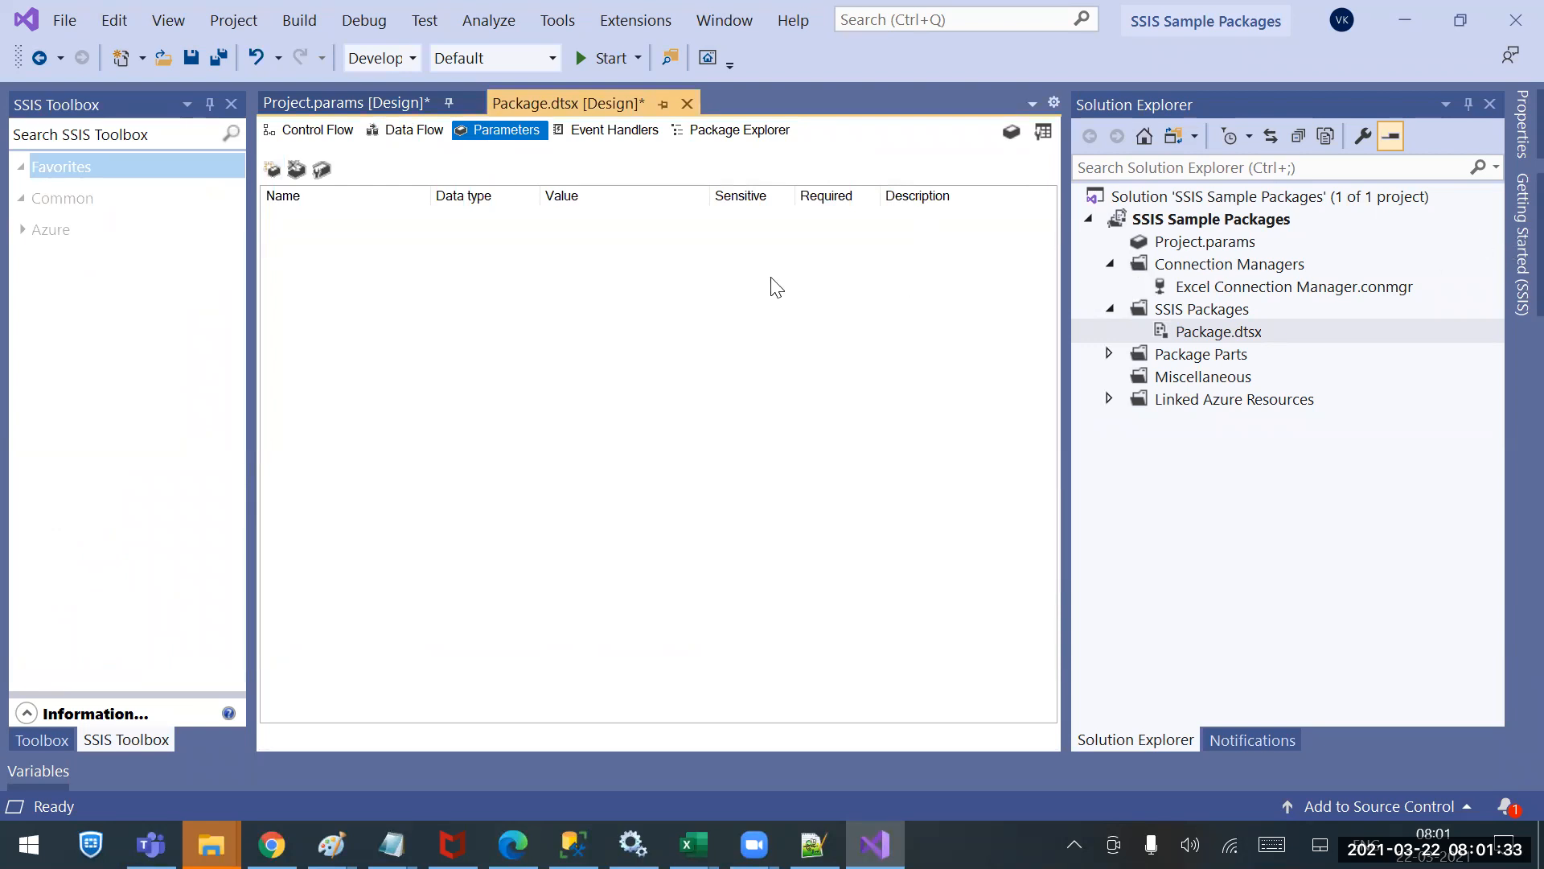
click(637, 135)
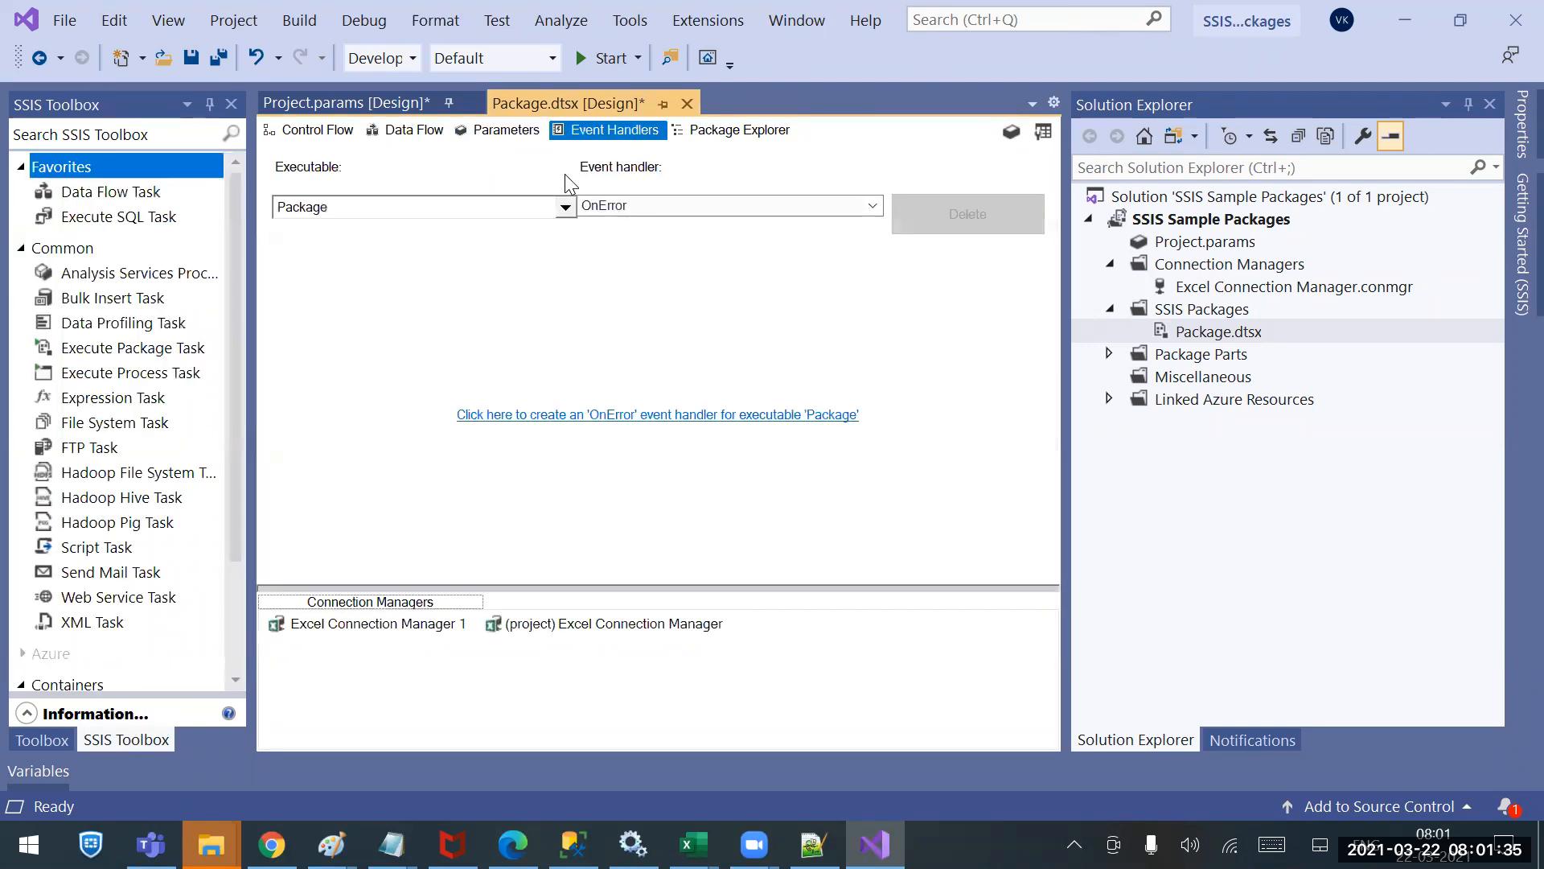
click(710, 128)
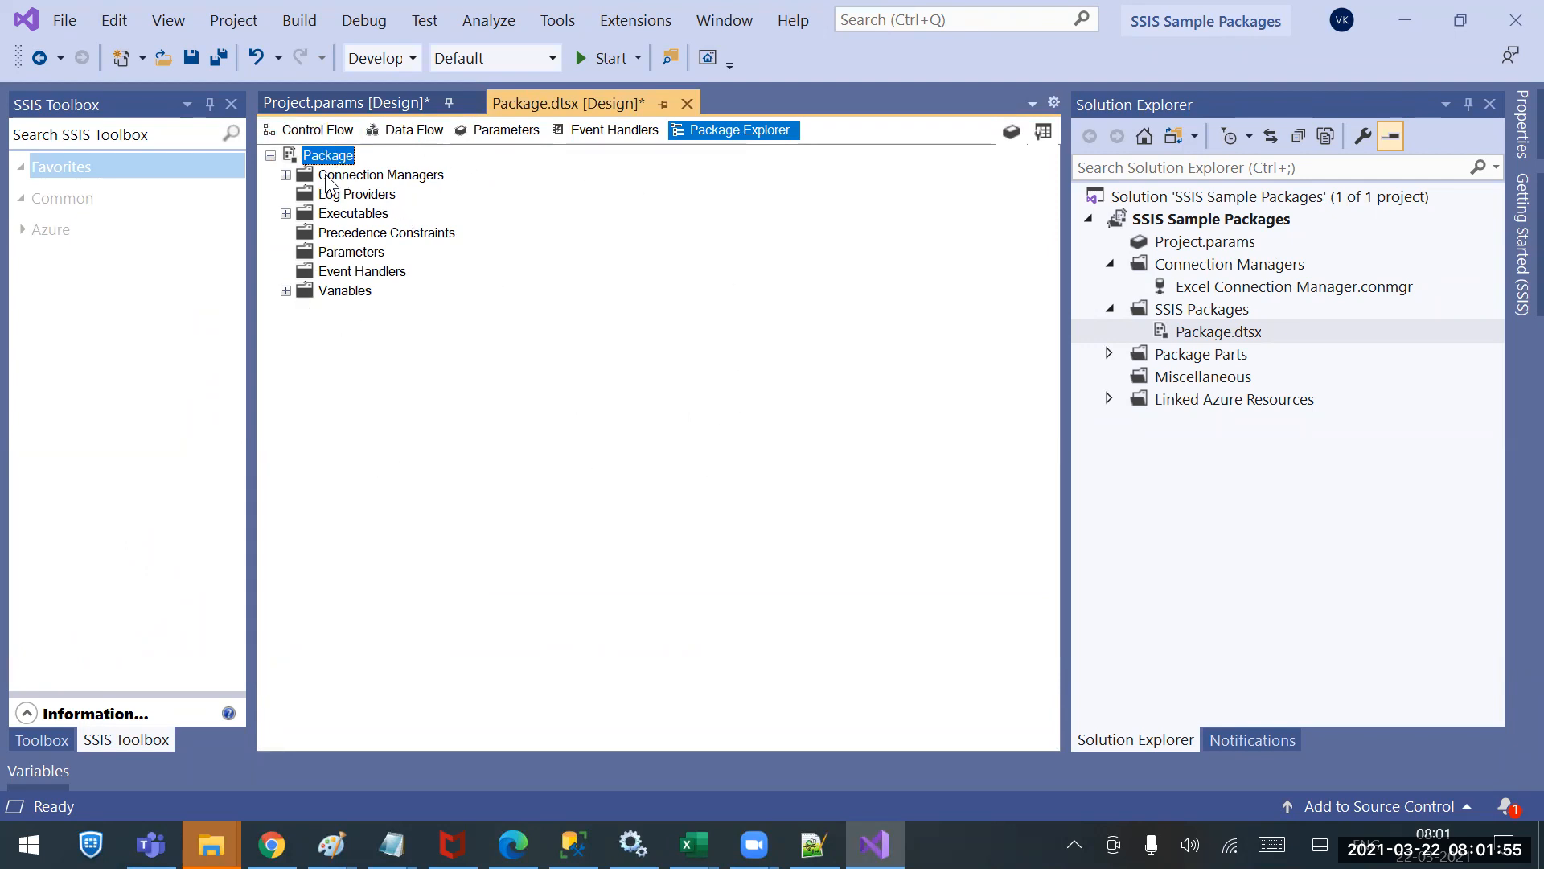
Expand Connection Managers in the package tree and inspect the contents of both Excel connection managers.
click(286, 175)
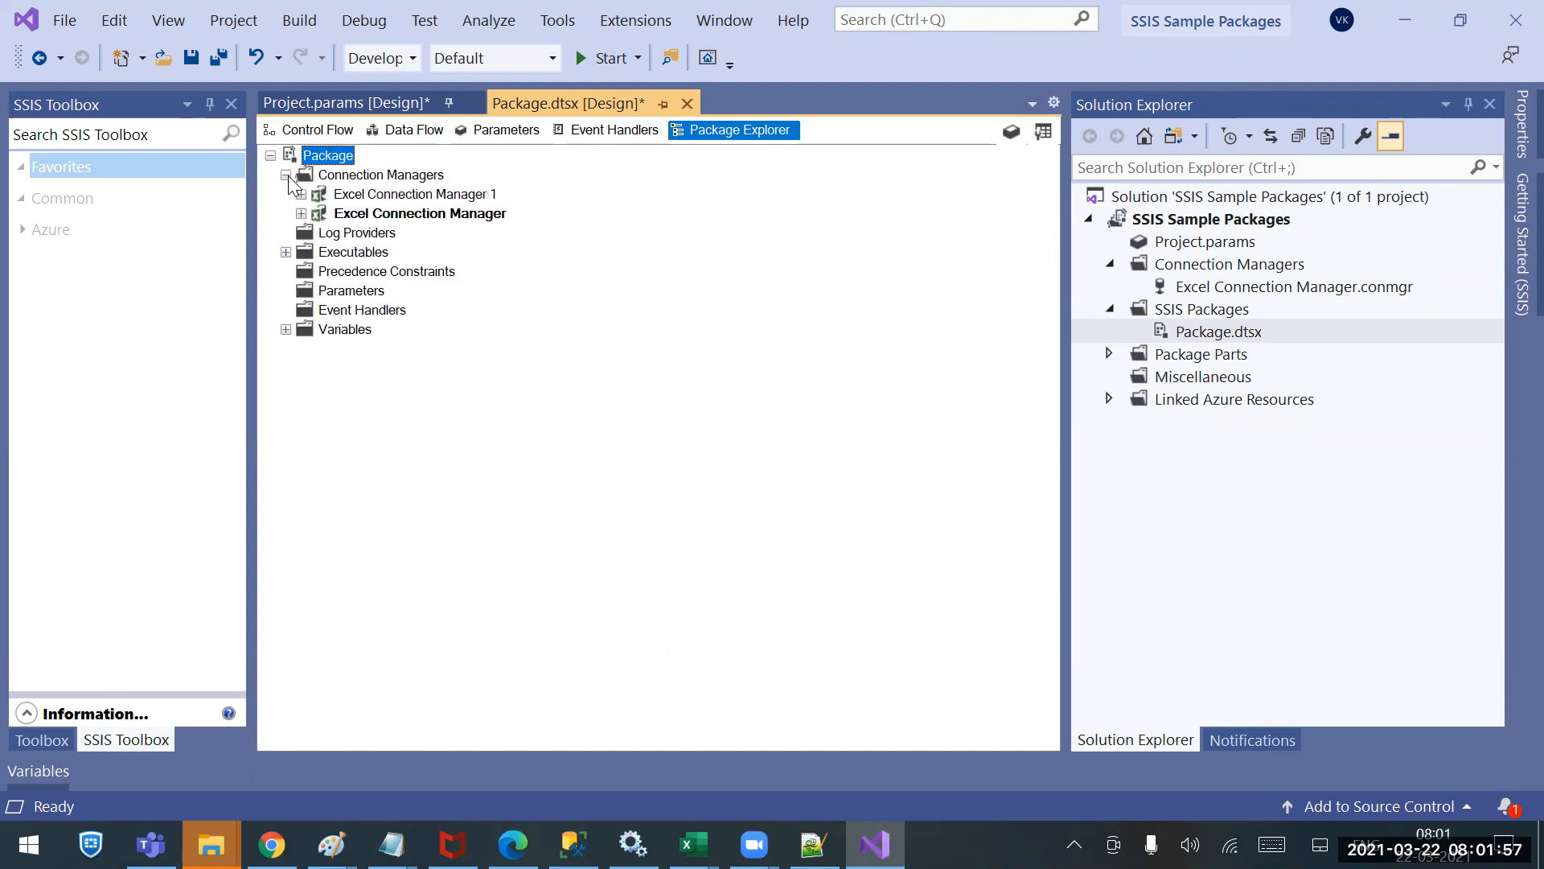
click(363, 197)
click(367, 212)
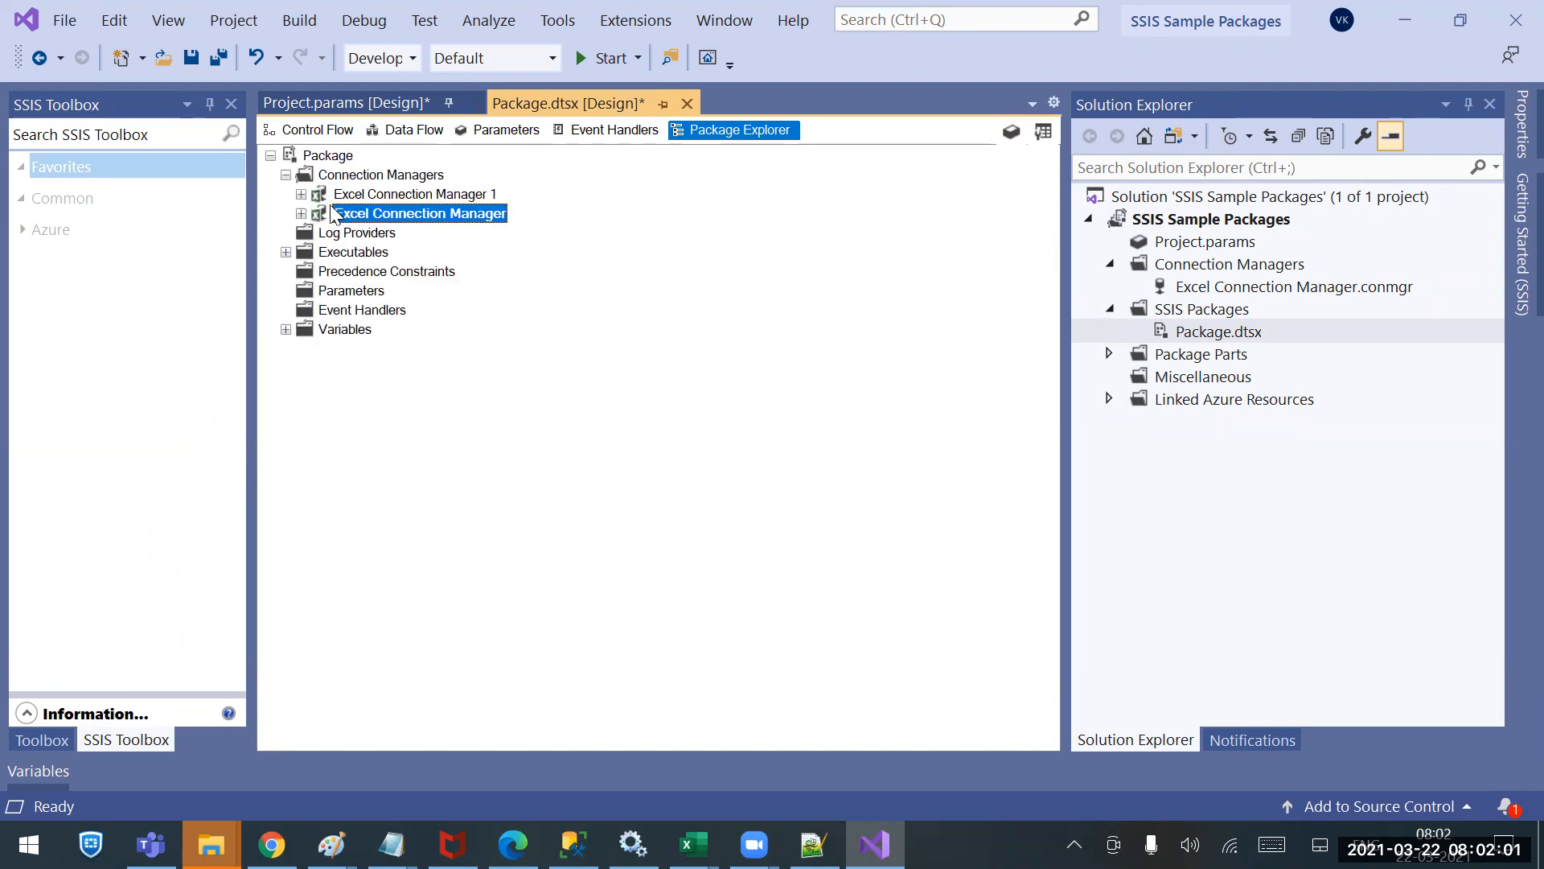
click(301, 195)
click(301, 233)
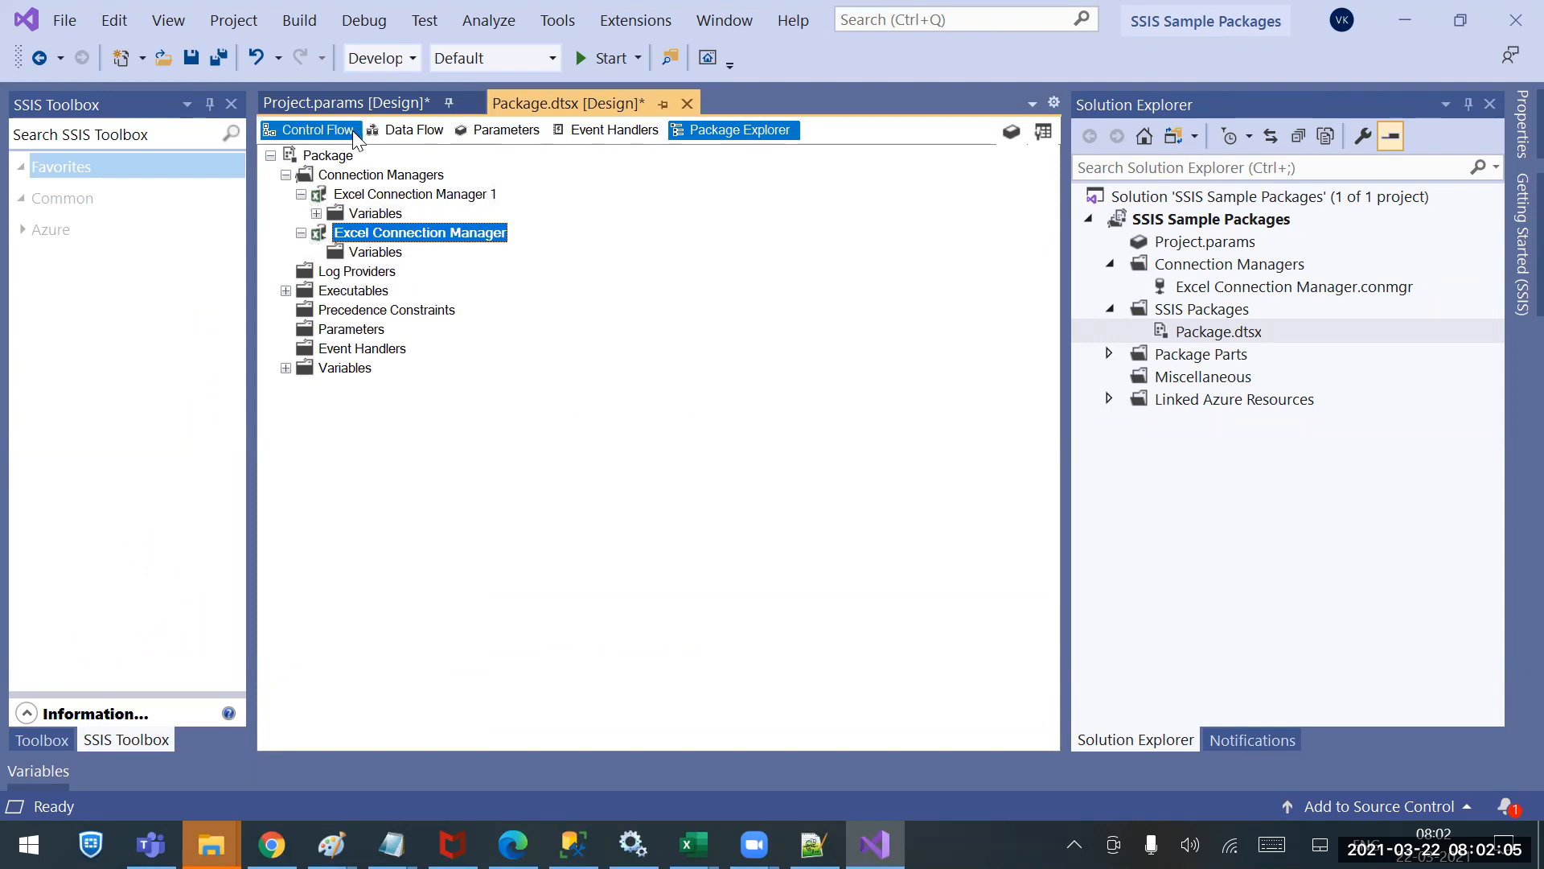
Expand Executables and the Data Flow Task in the package tree and inspect its Components folder.
click(329, 129)
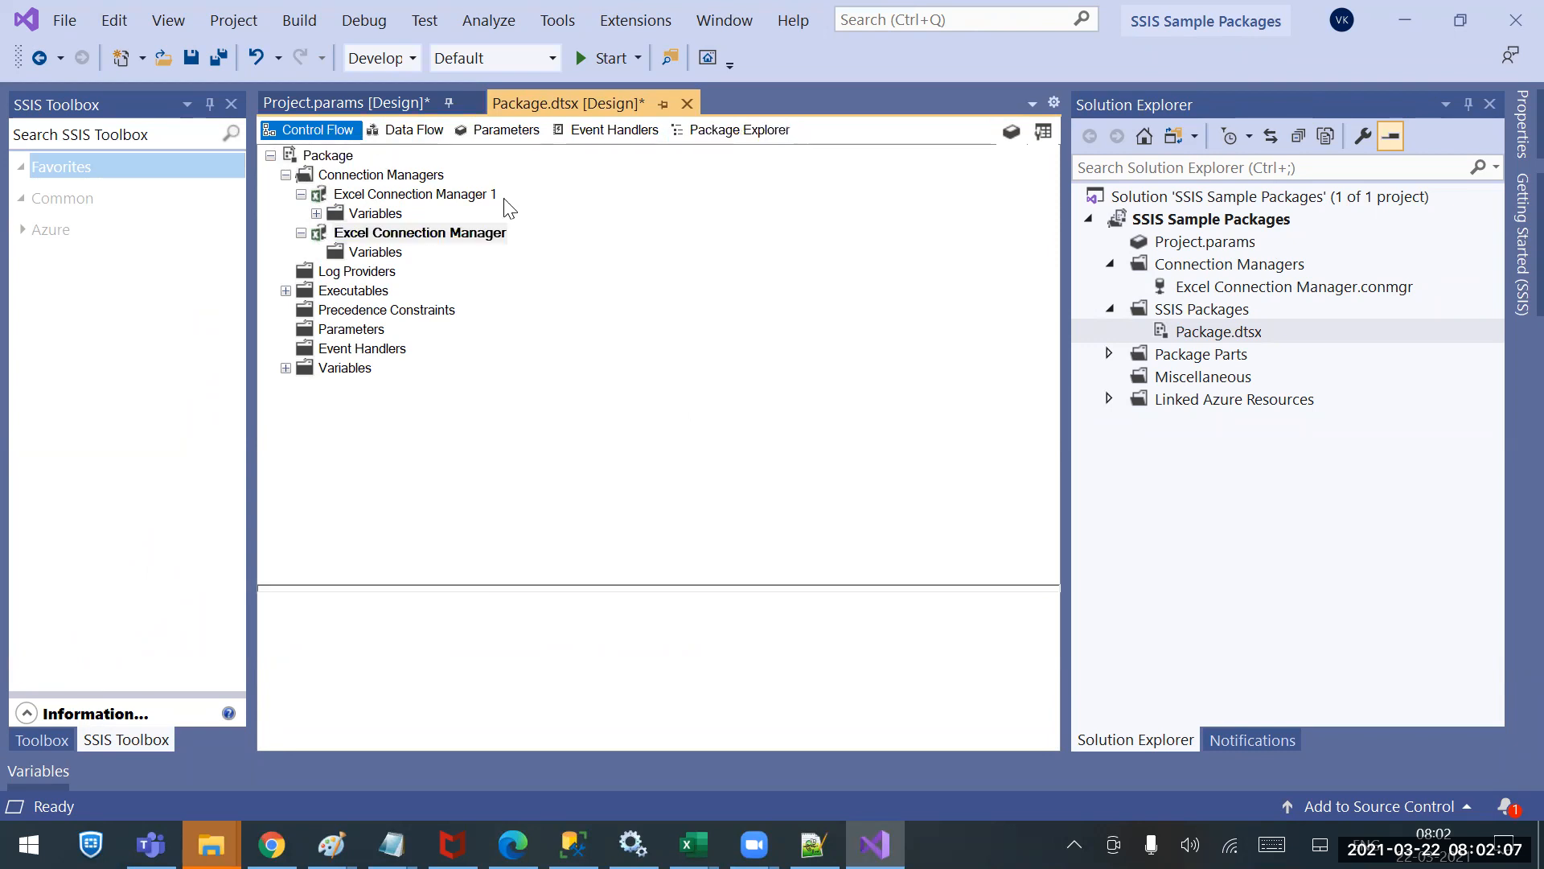
click(734, 130)
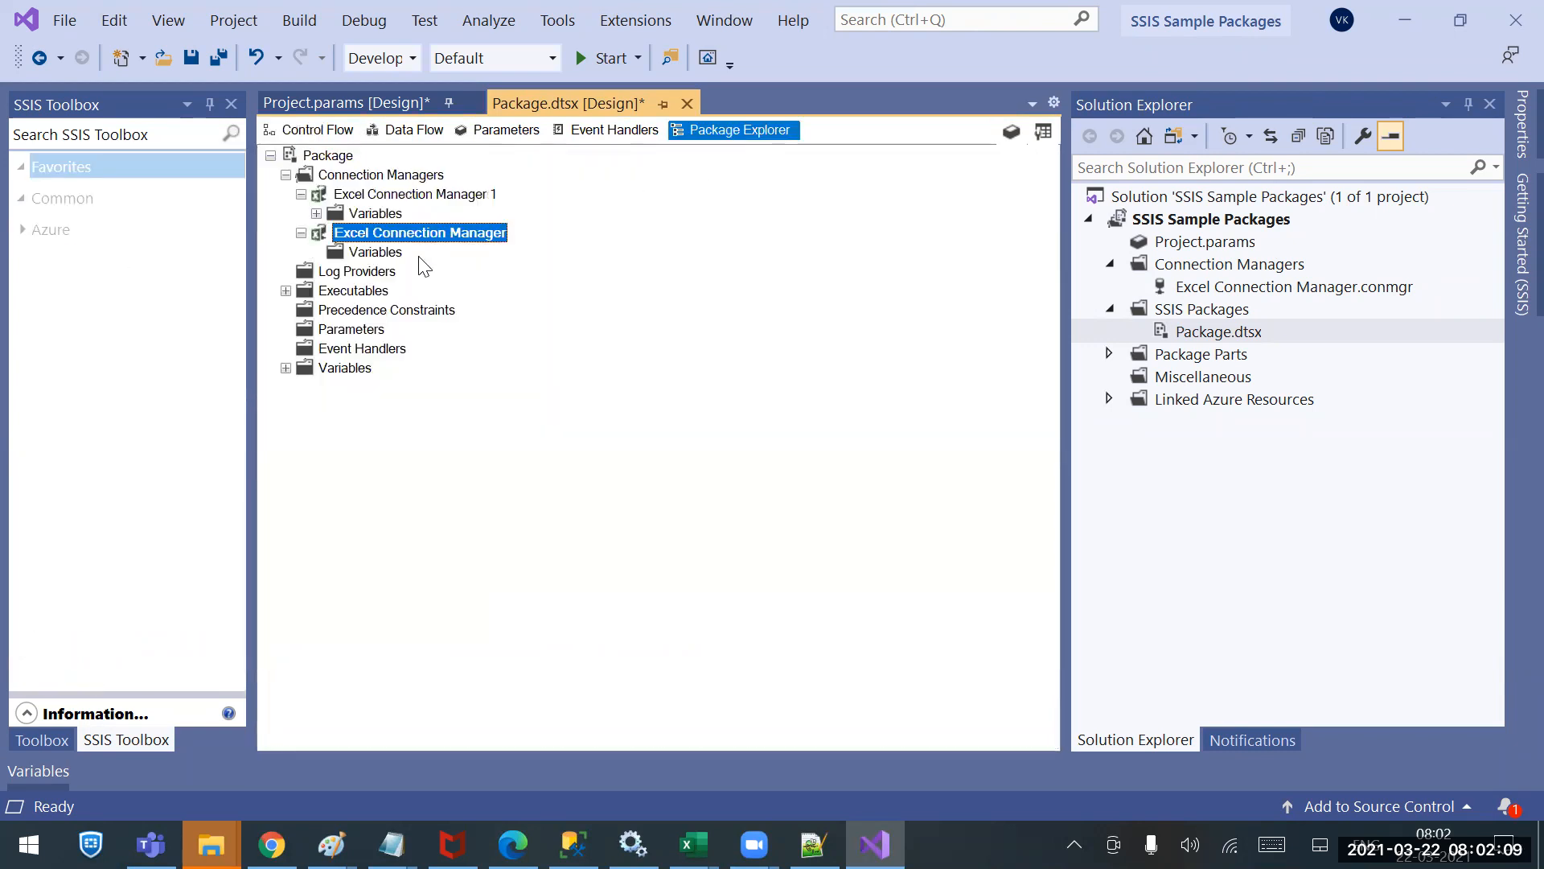
click(286, 290)
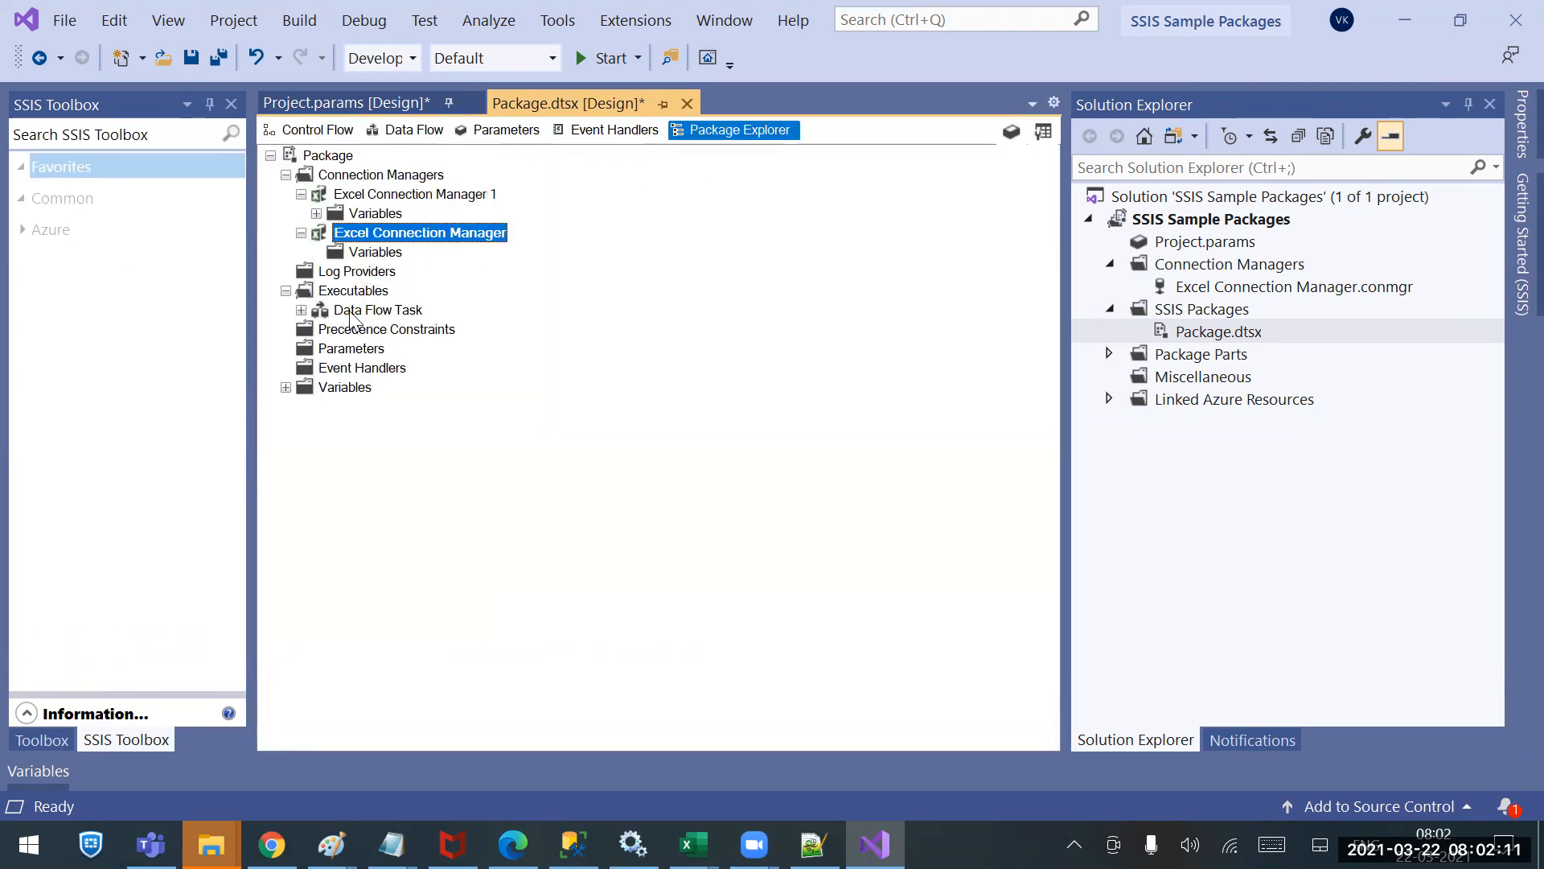
click(320, 311)
click(301, 310)
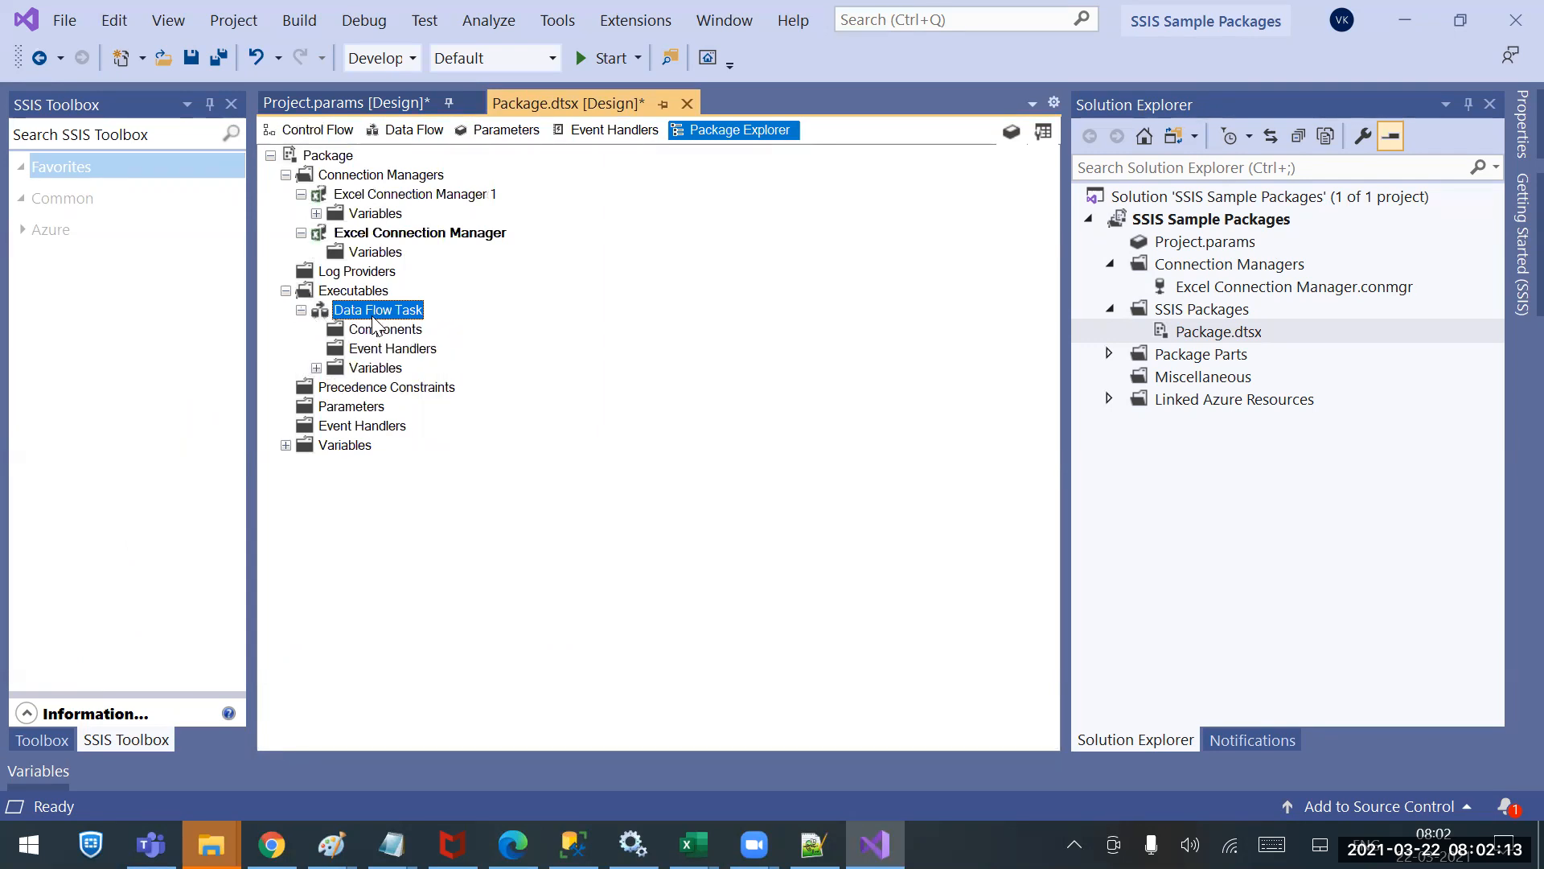
click(390, 331)
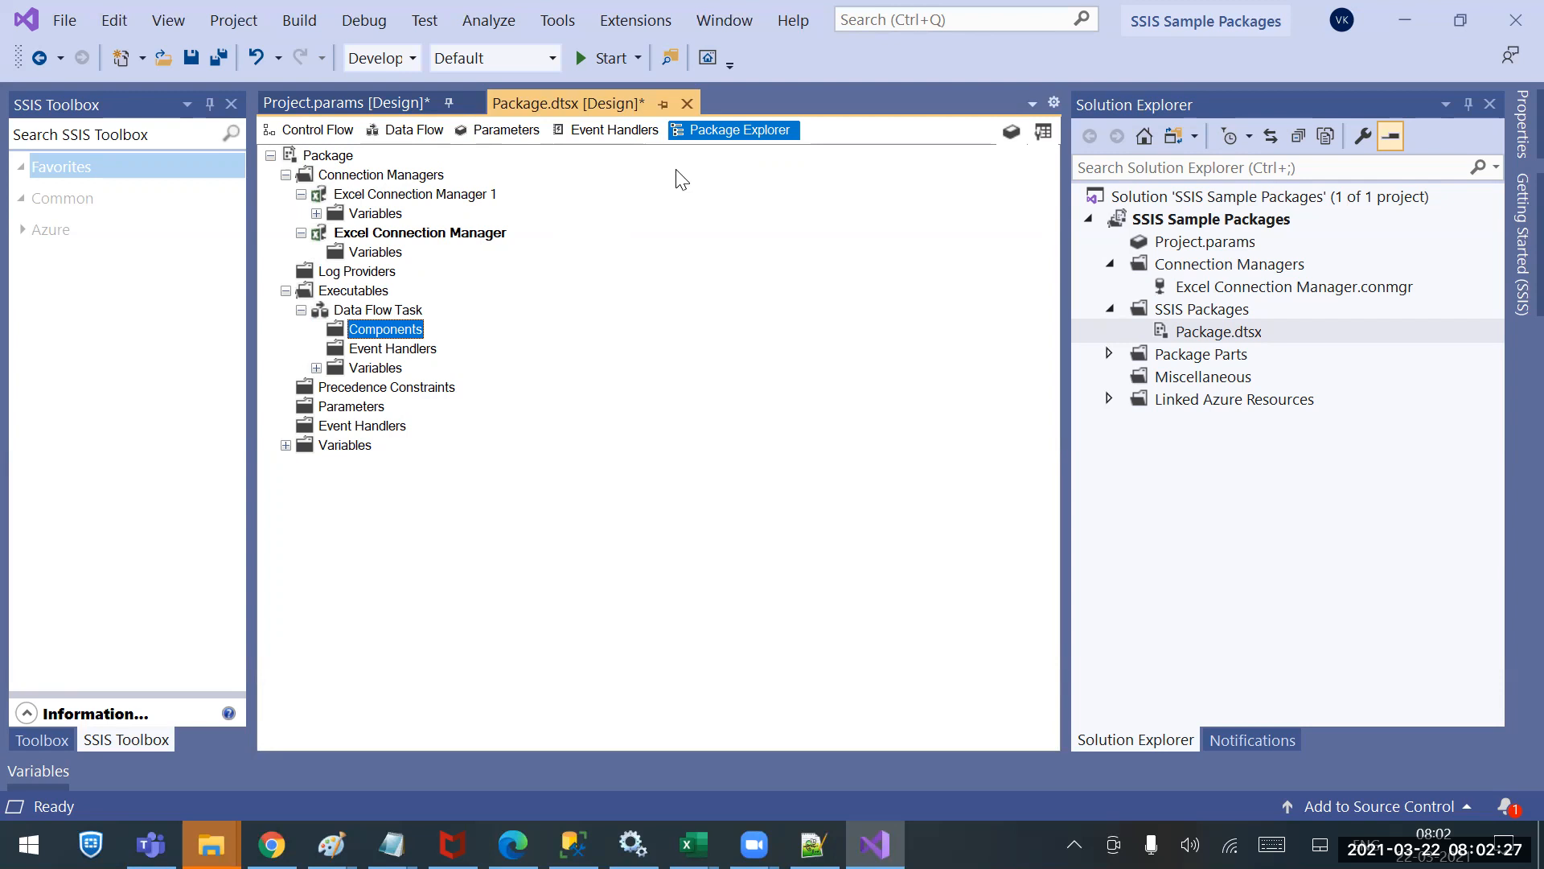
Compare the control flow and the Data Flow Task's data flow with the package structure, ending on the control flow.
click(304, 130)
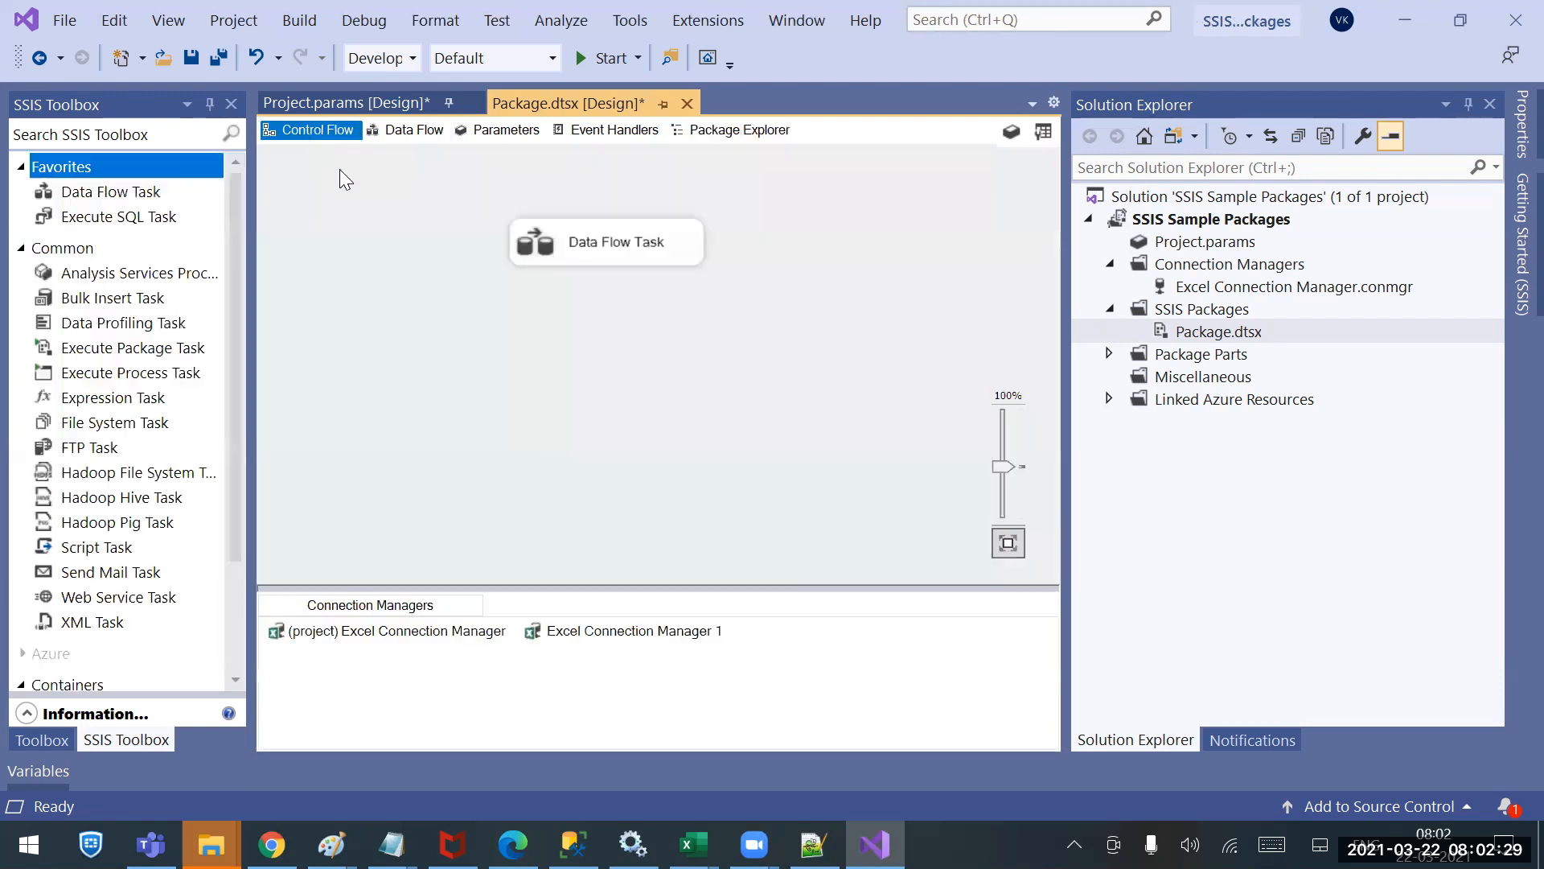
double_click(642, 249)
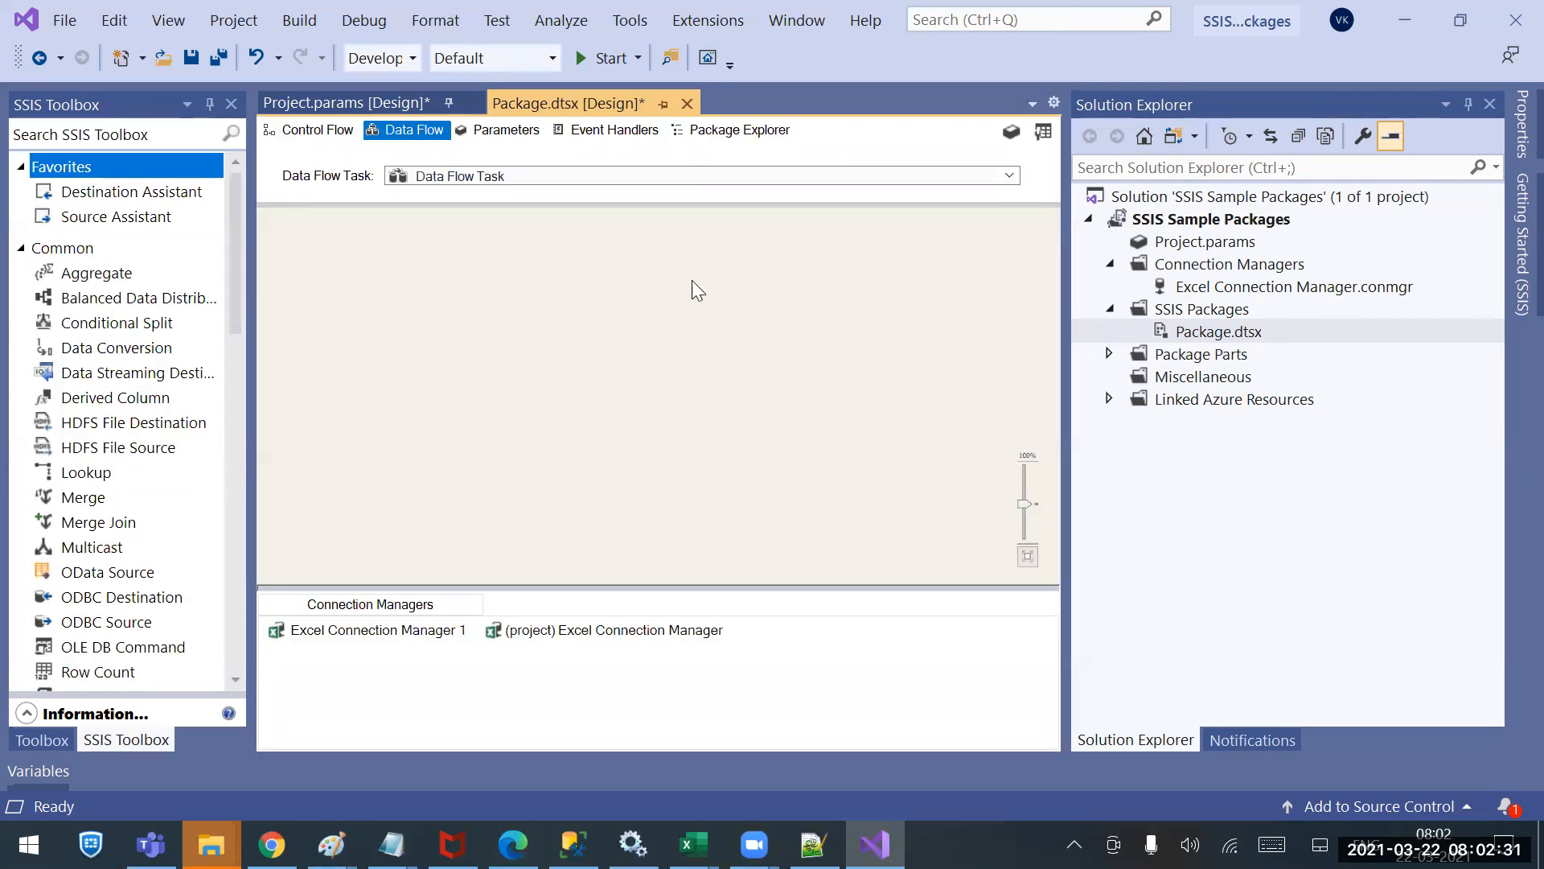
click(739, 129)
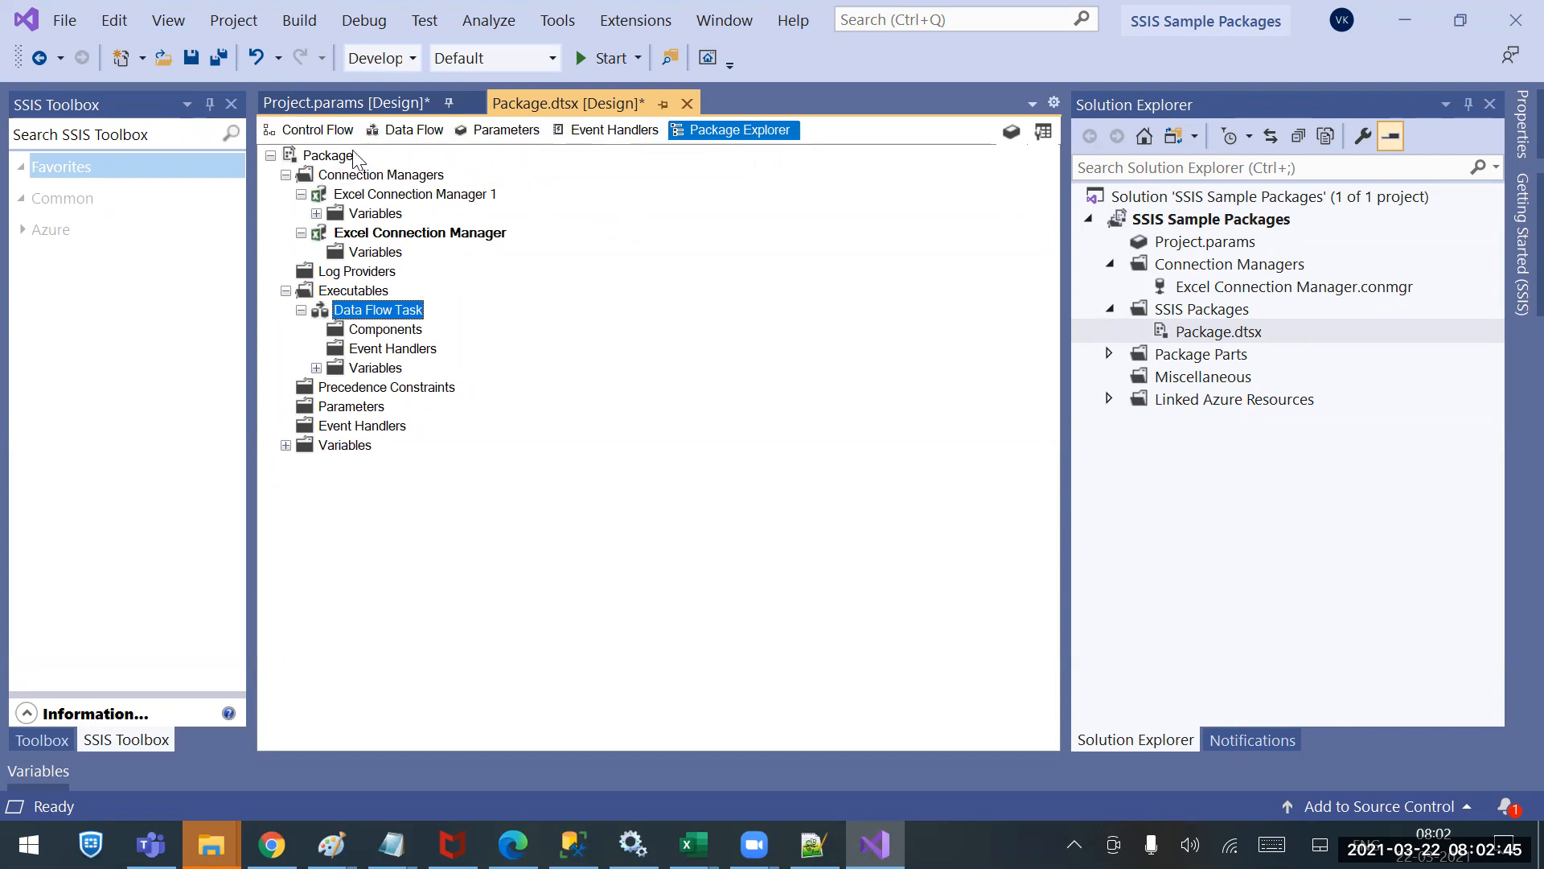
click(330, 132)
click(389, 131)
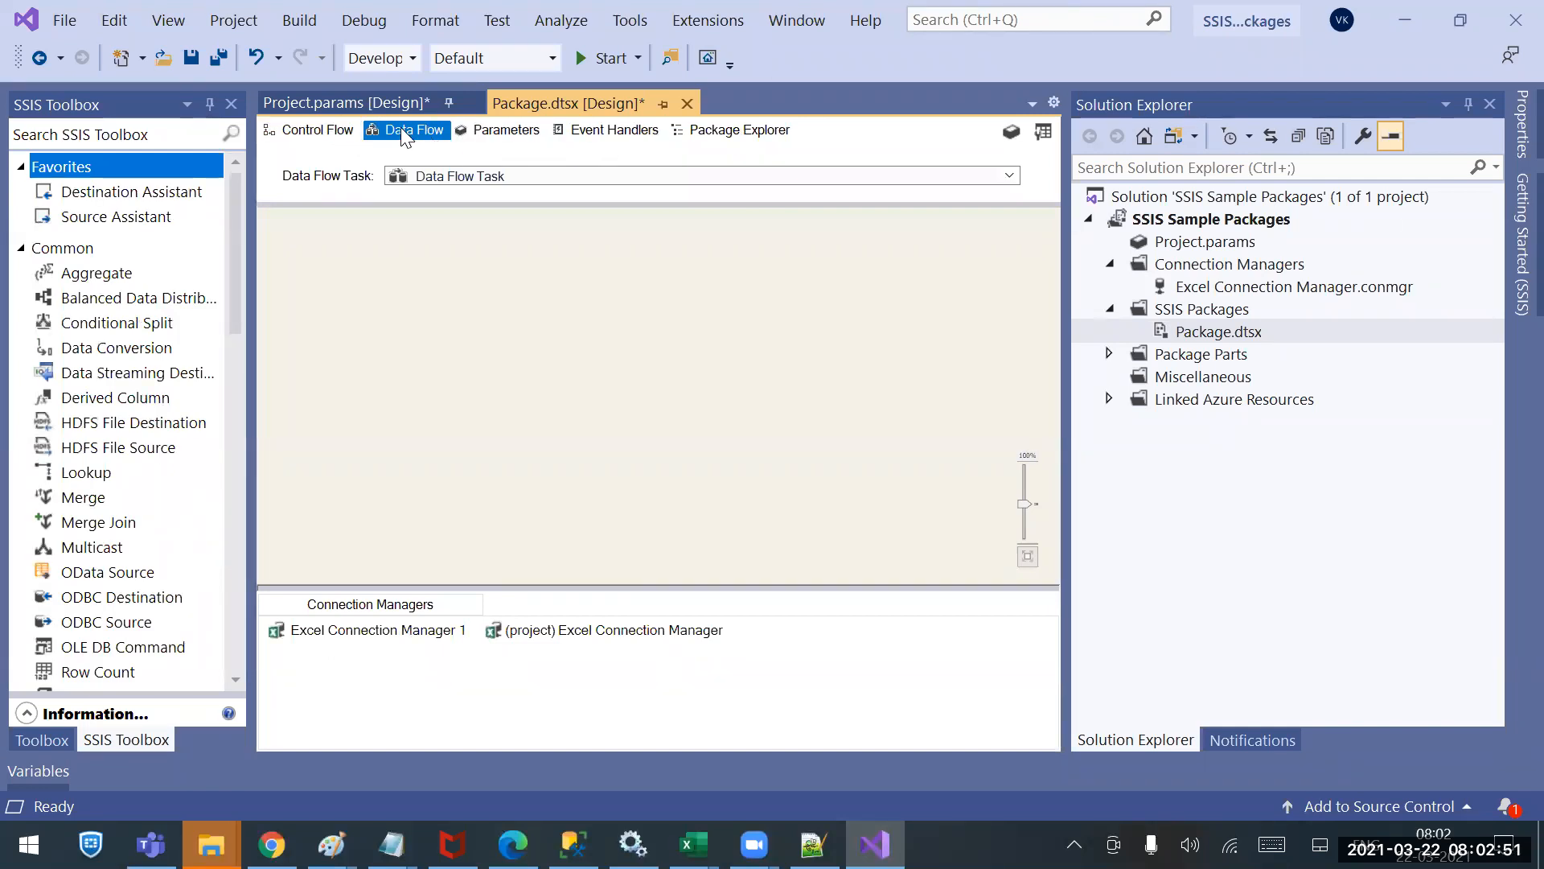
click(338, 131)
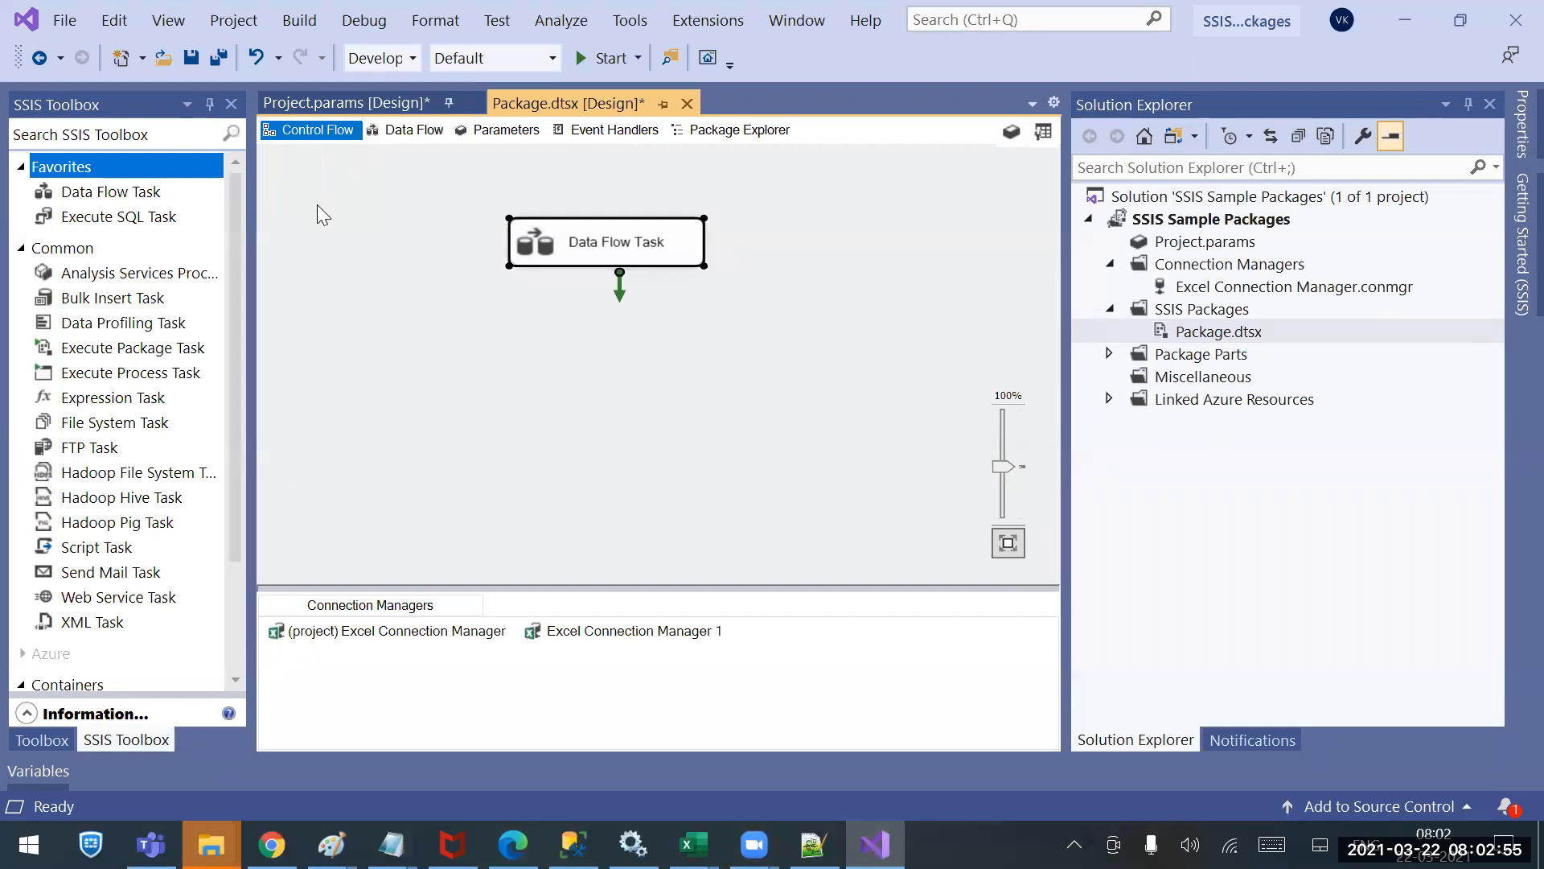
click(366, 226)
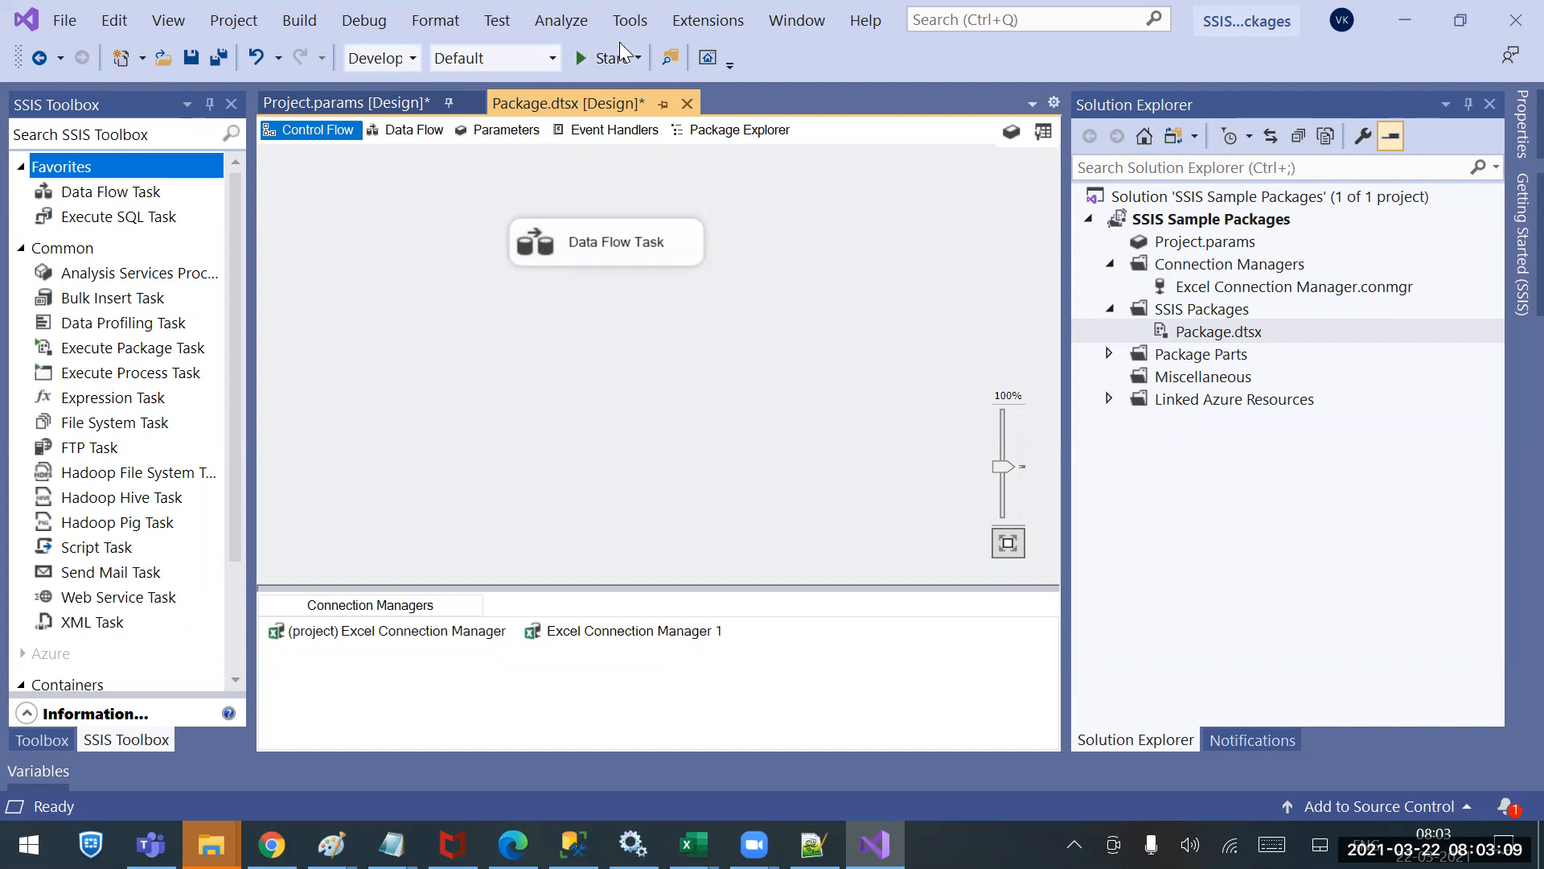
Examine the commands for Package.dtsx, the Data Flow Task and the control flow canvas, including Execute Package and Execute Task, without running any.
click(1180, 334)
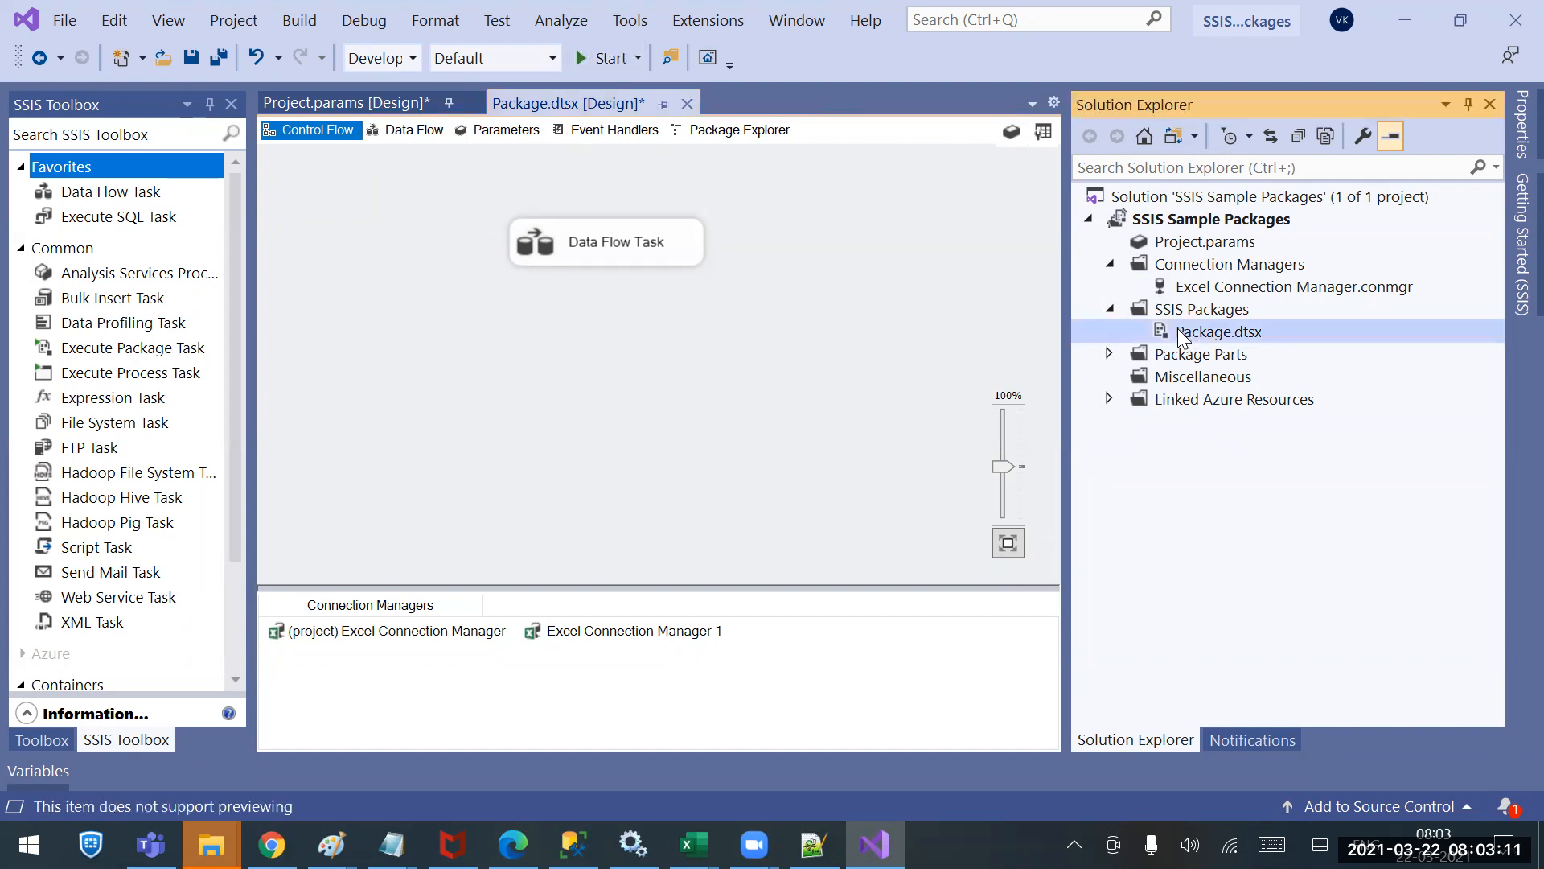
right_click(1180, 334)
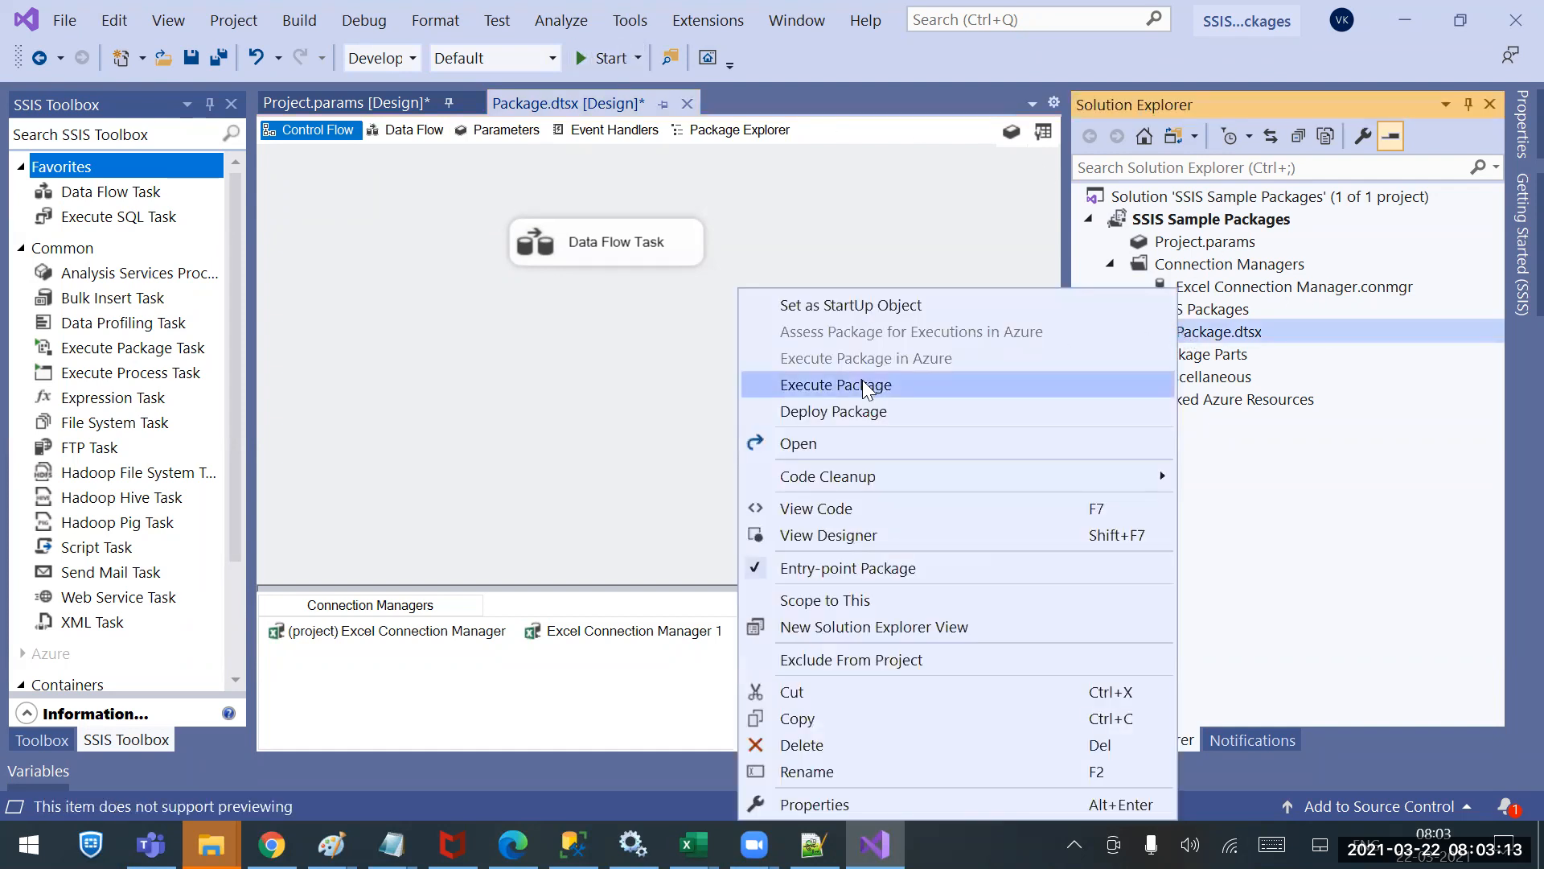
click(465, 346)
right_click(577, 246)
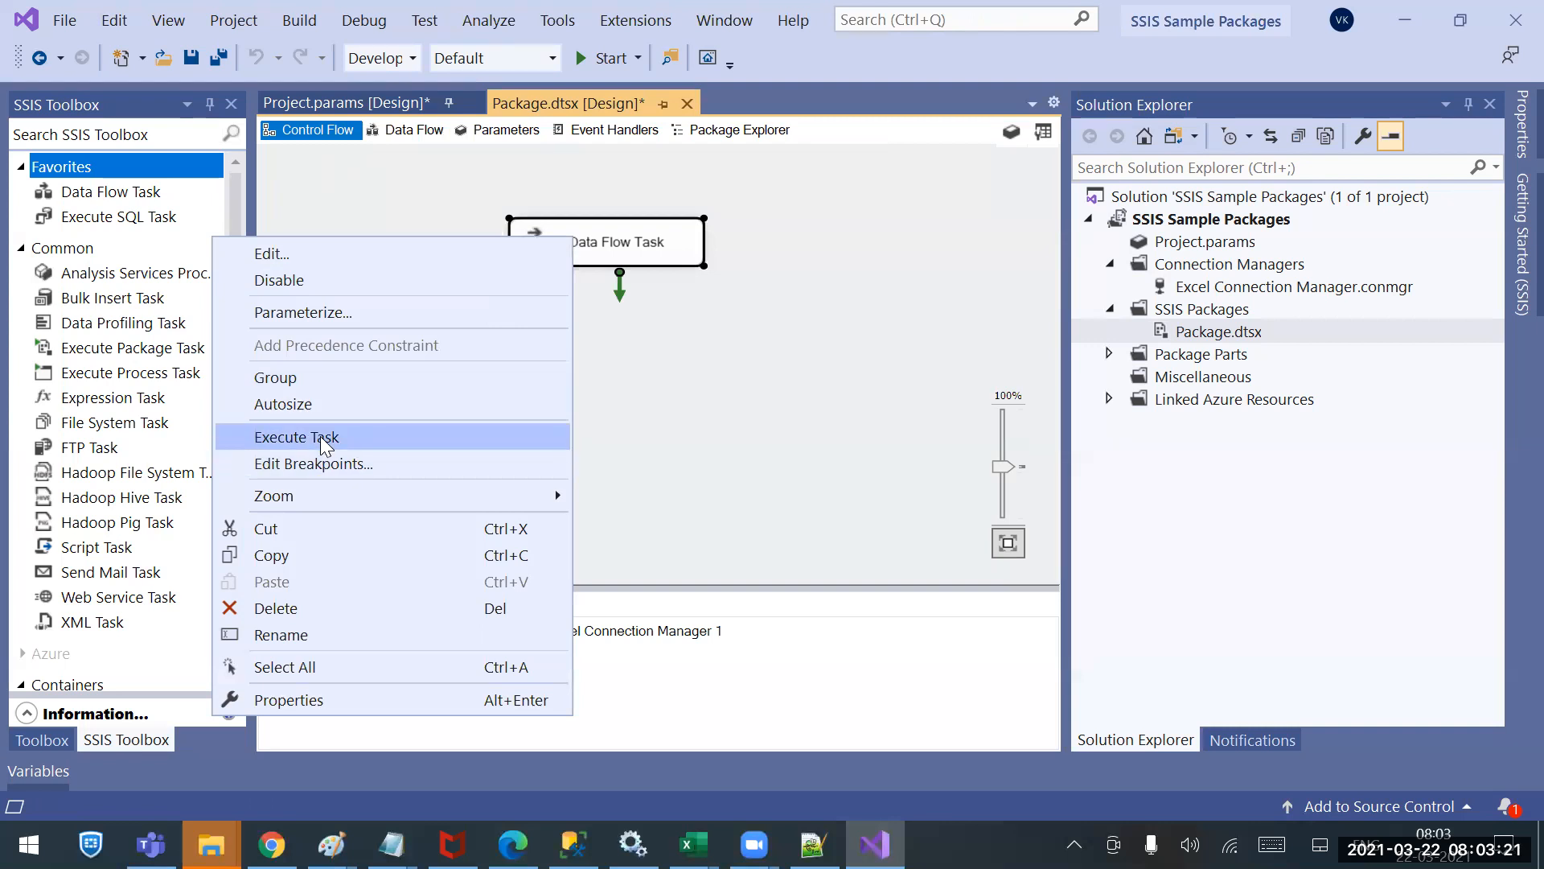
click(835, 231)
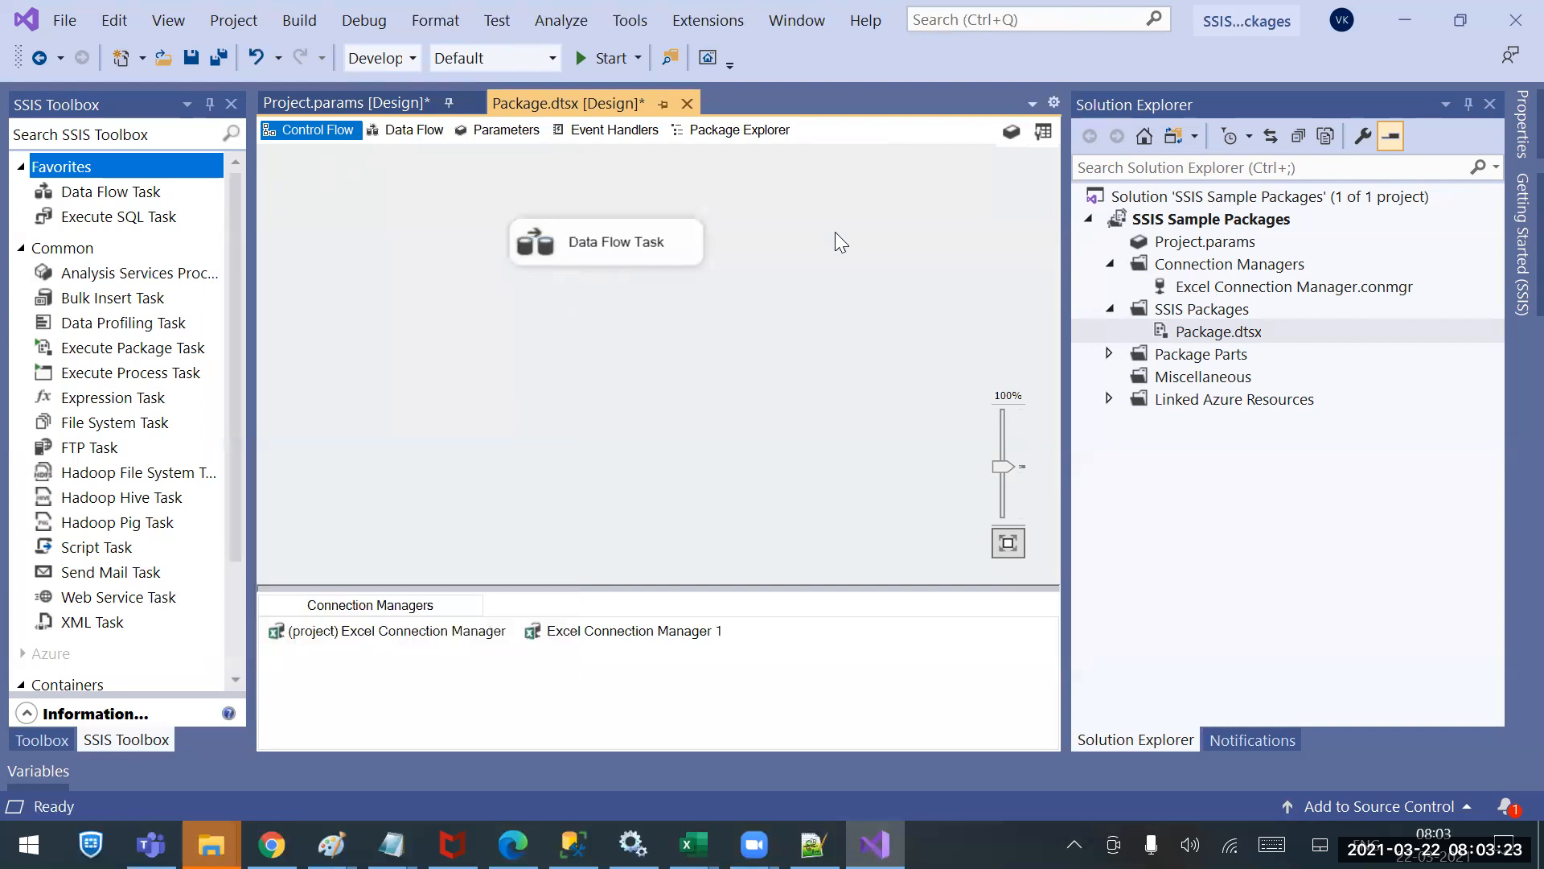
right_click(834, 232)
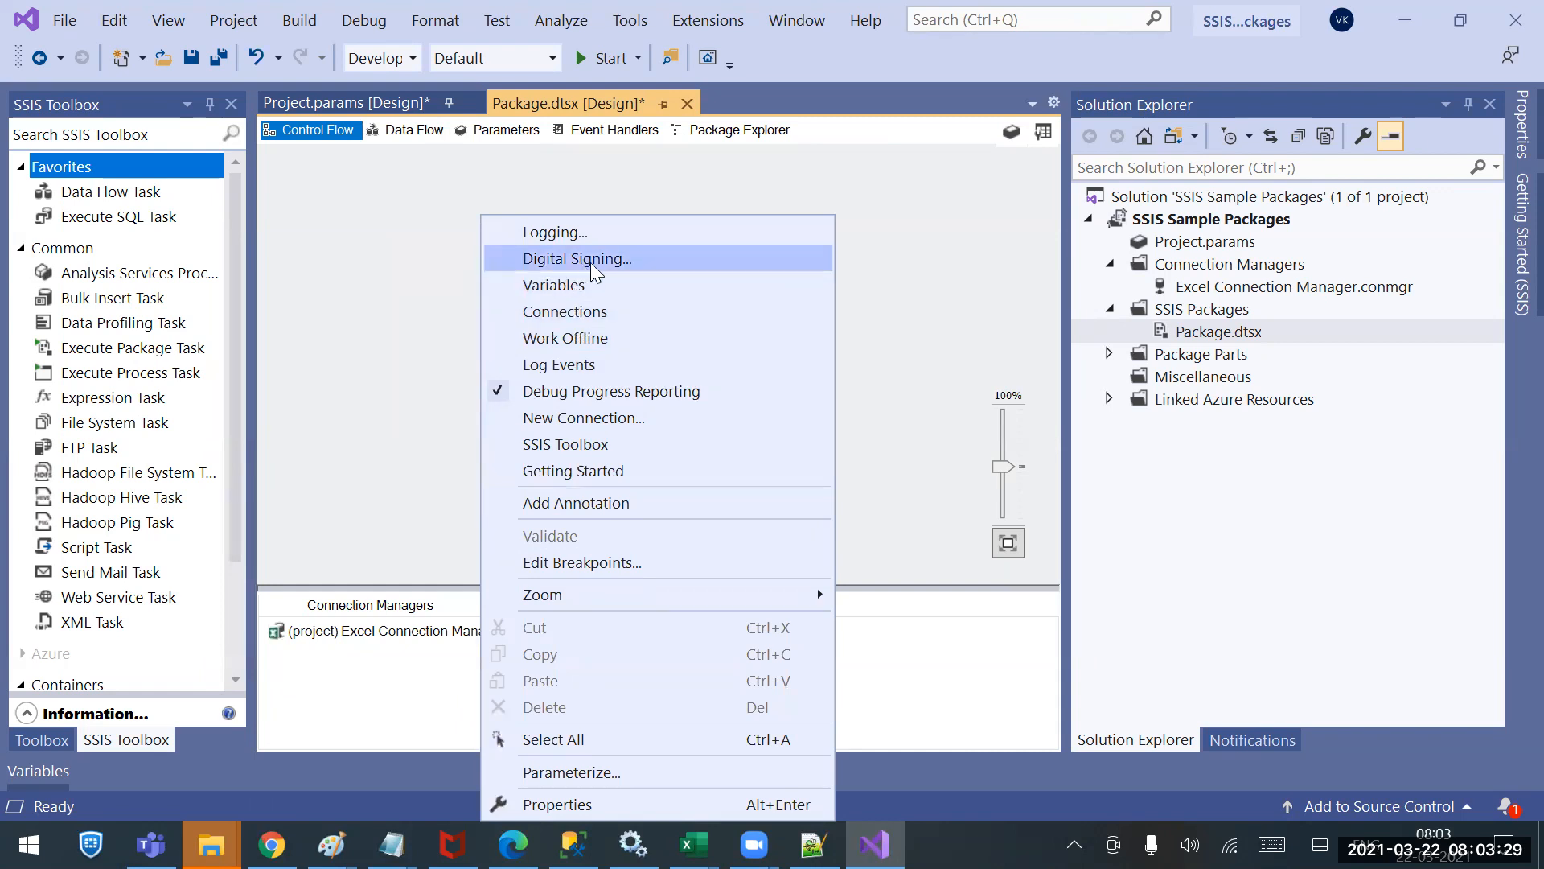
click(970, 372)
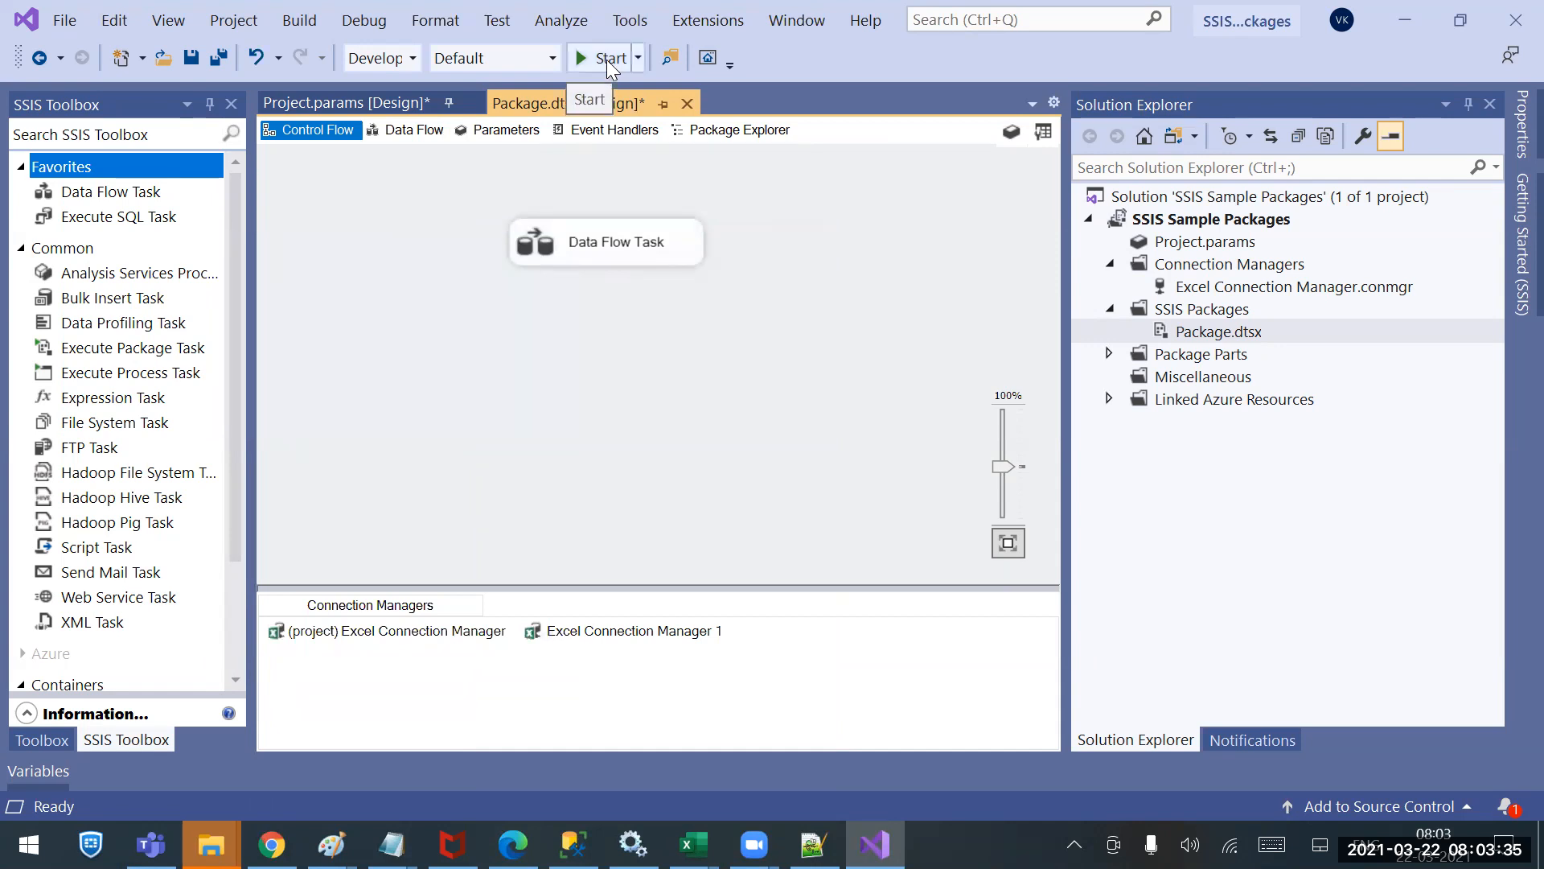
Compare executing the whole Package.dtsx with executing only the Data Flow Task, dismissing the commands without starting a run.
right_click(1205, 338)
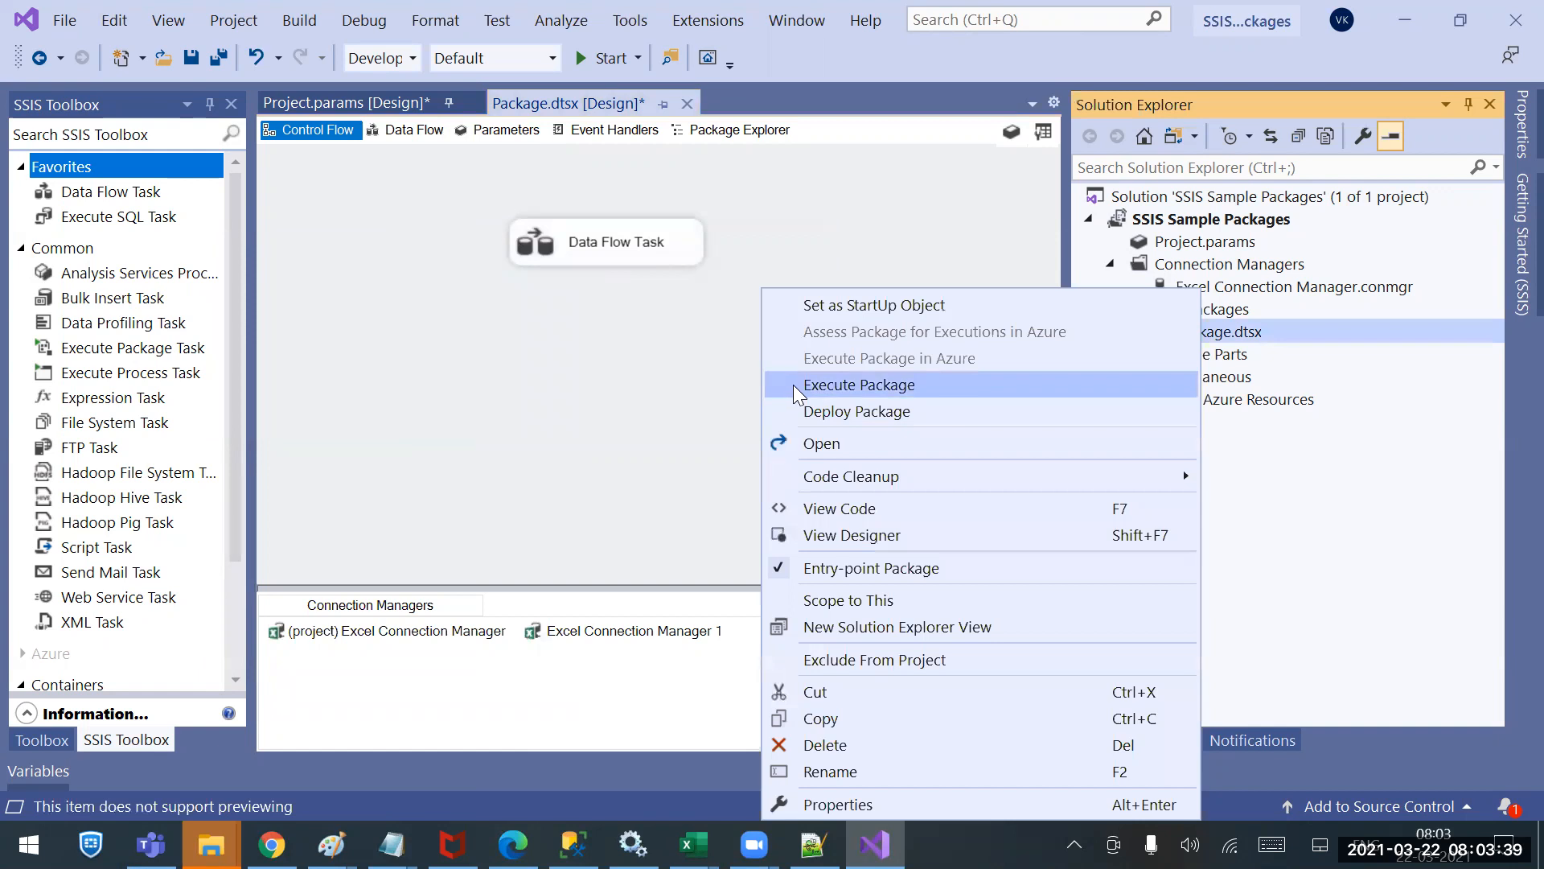
right_click(620, 235)
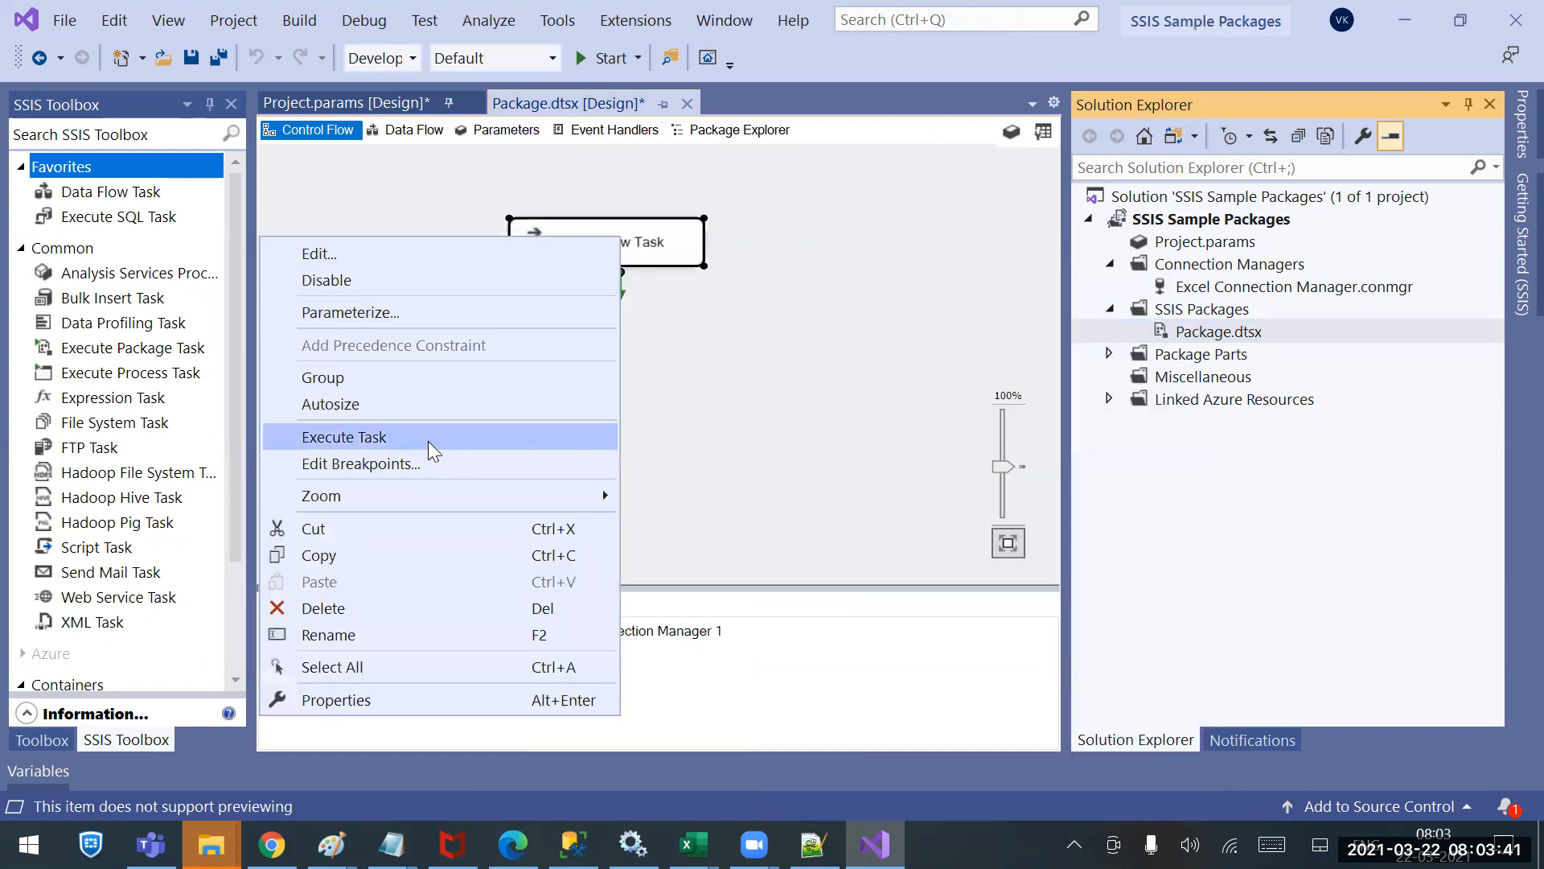
click(844, 332)
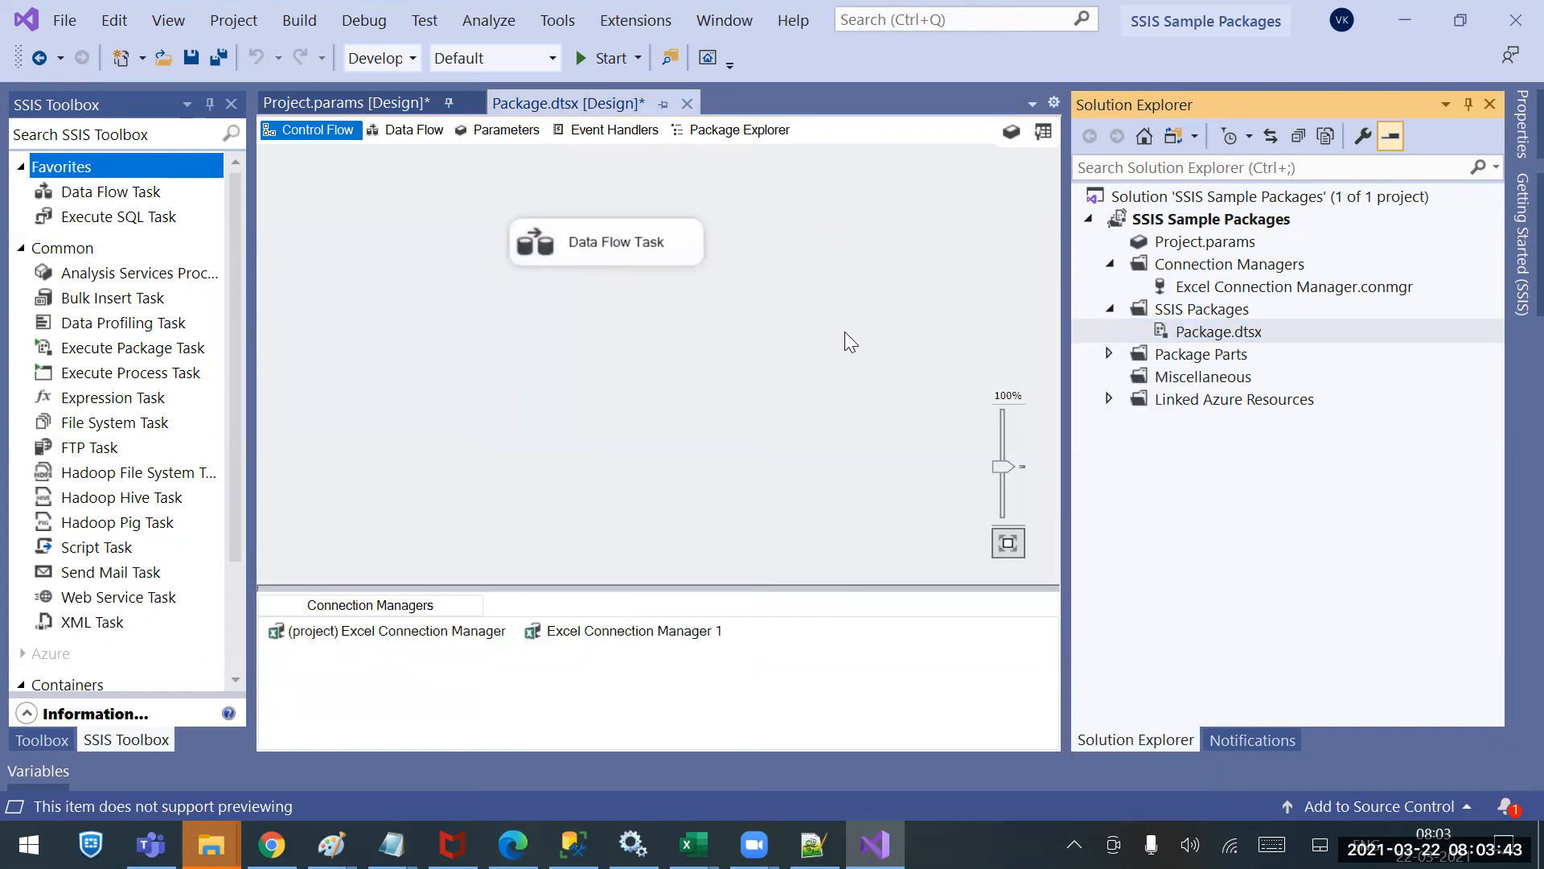
click(1184, 331)
right_click(1184, 330)
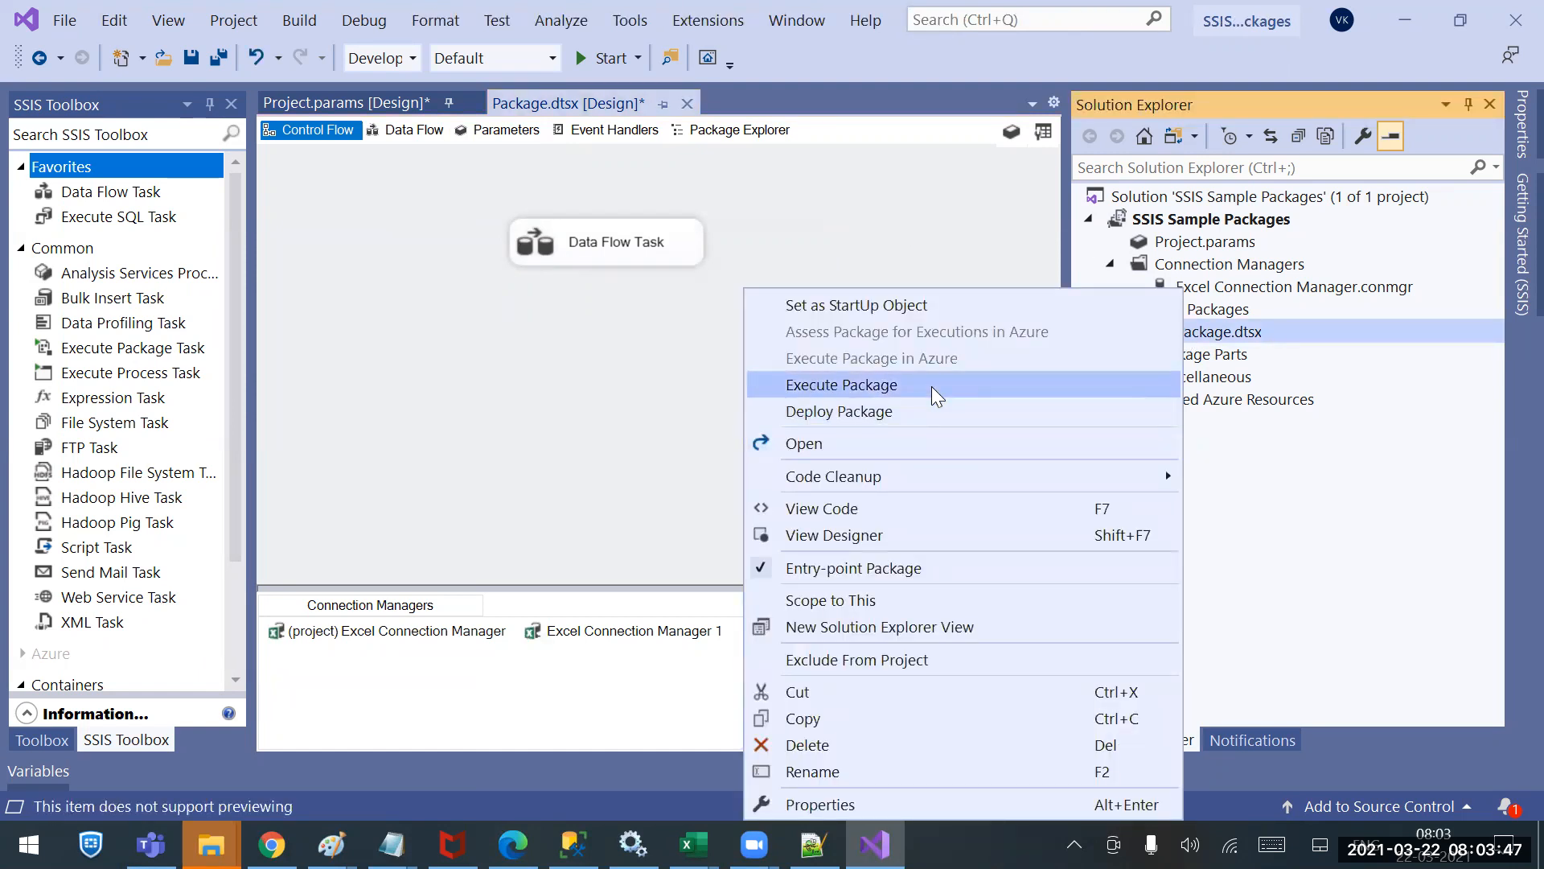
click(690, 165)
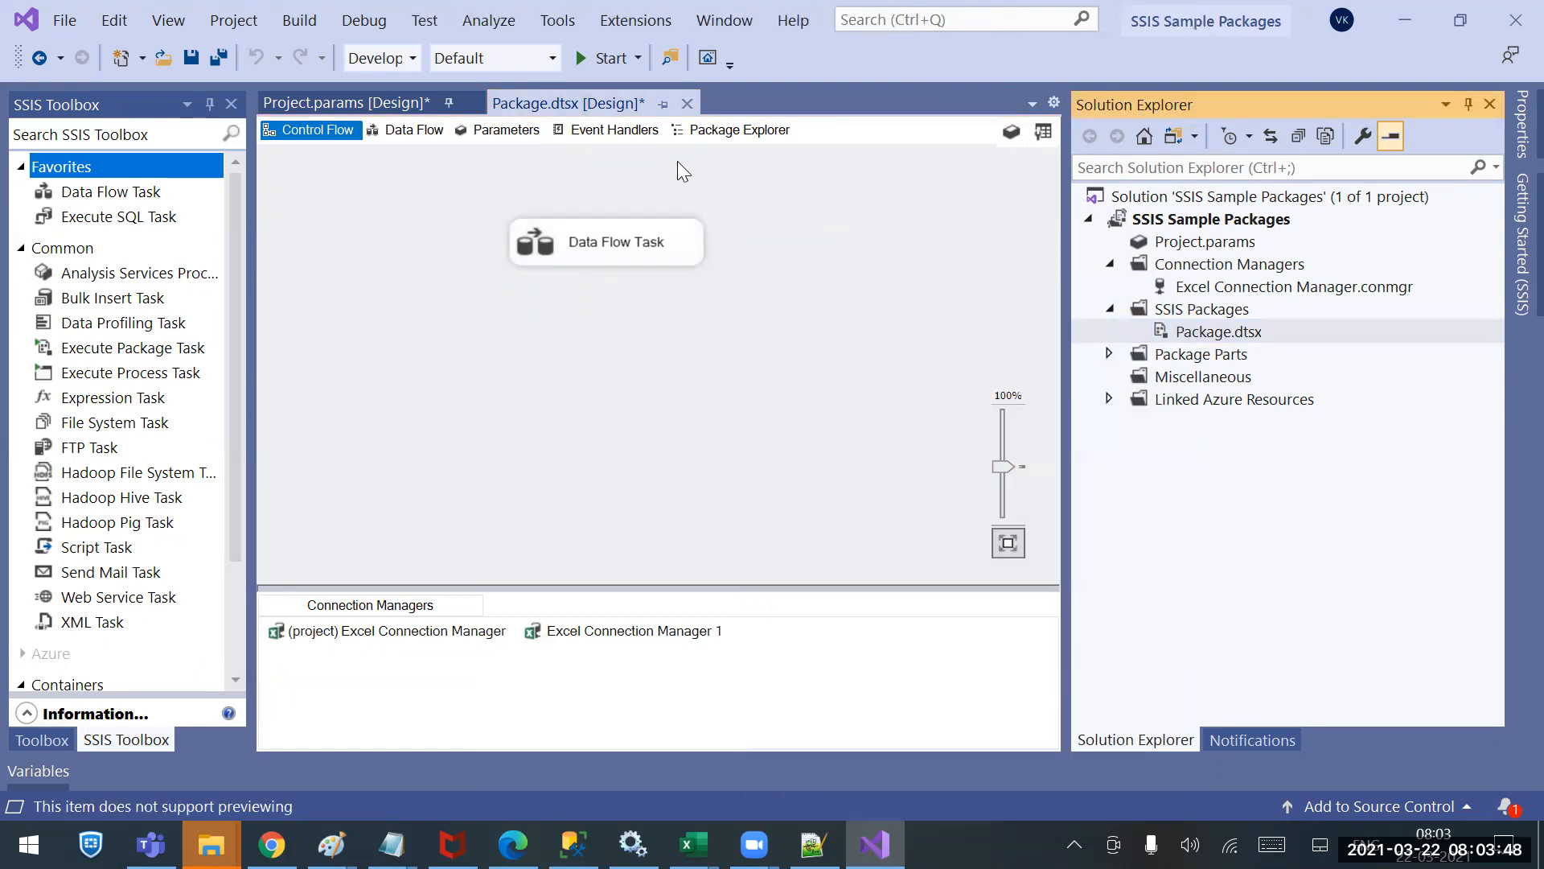
Run the sample package in debug mode and inspect its execution progress before ending the debug session.
click(591, 58)
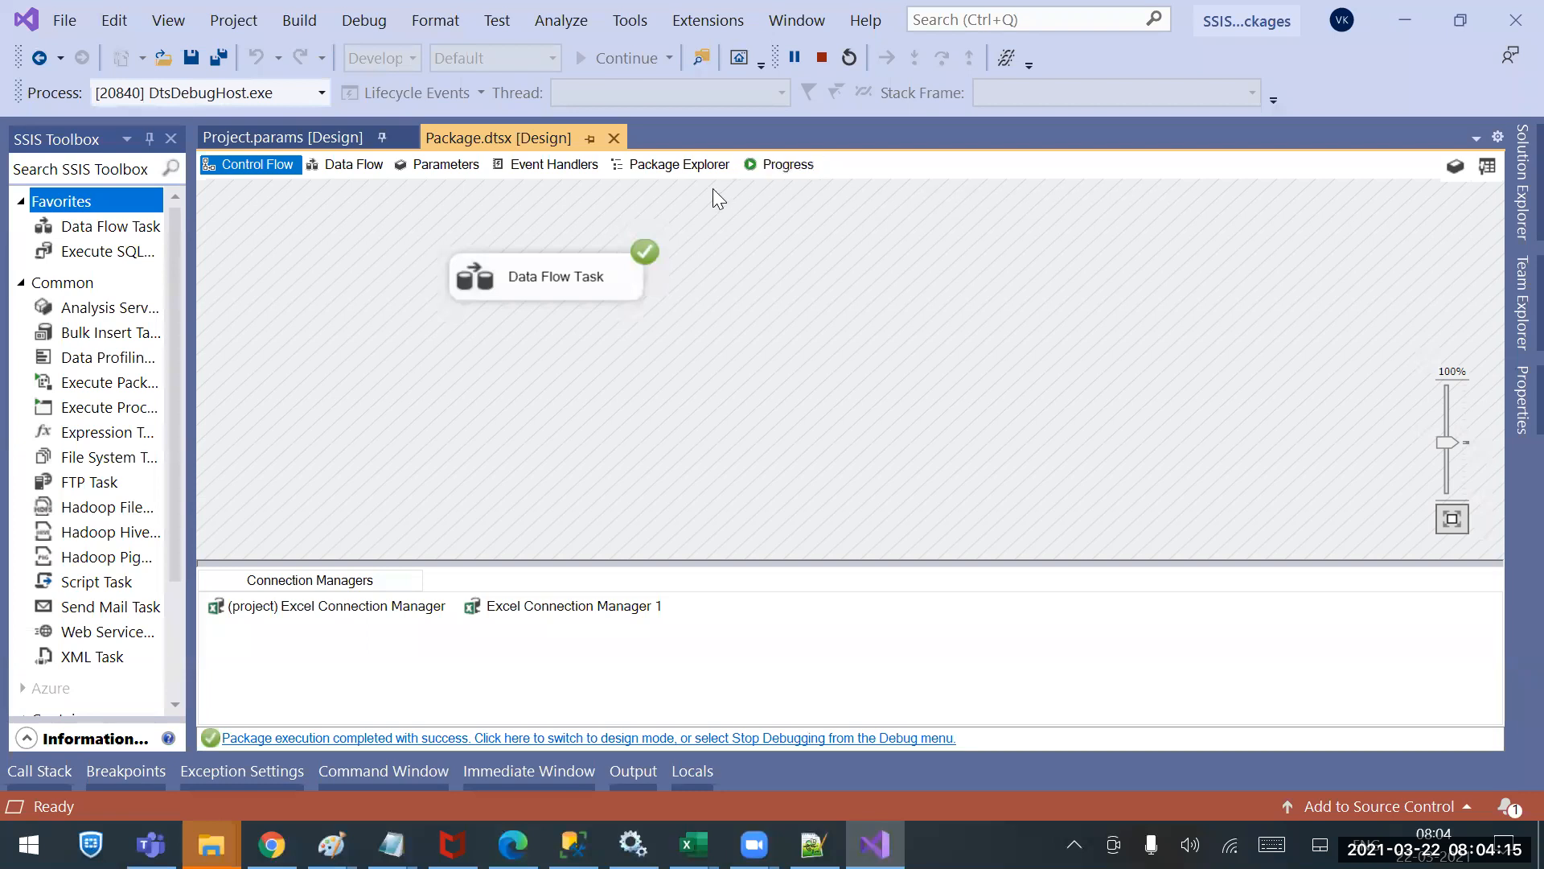
click(813, 164)
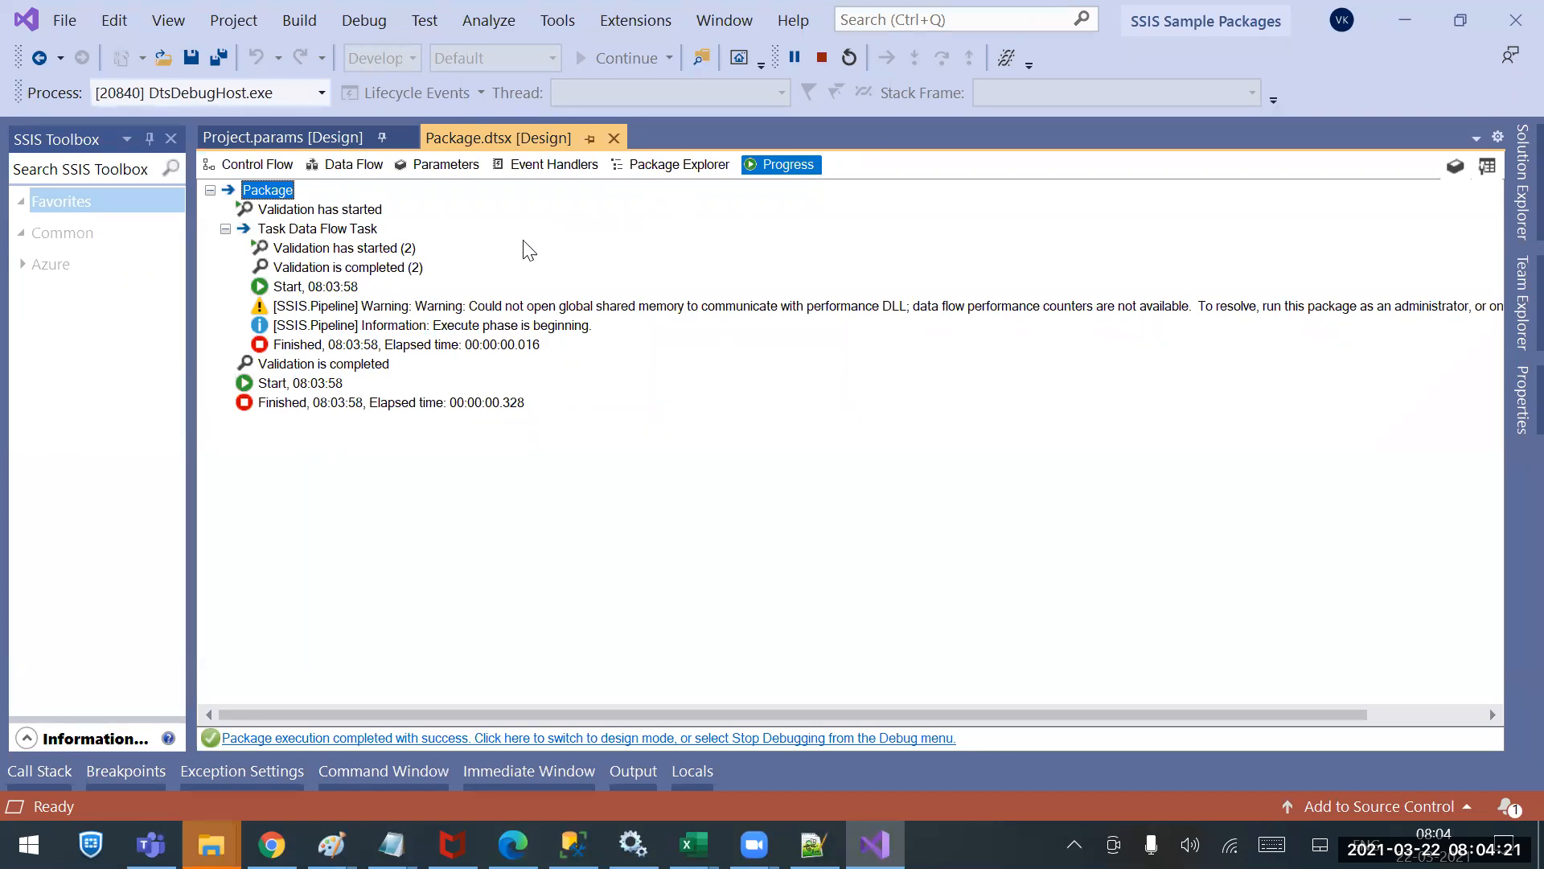
click(279, 168)
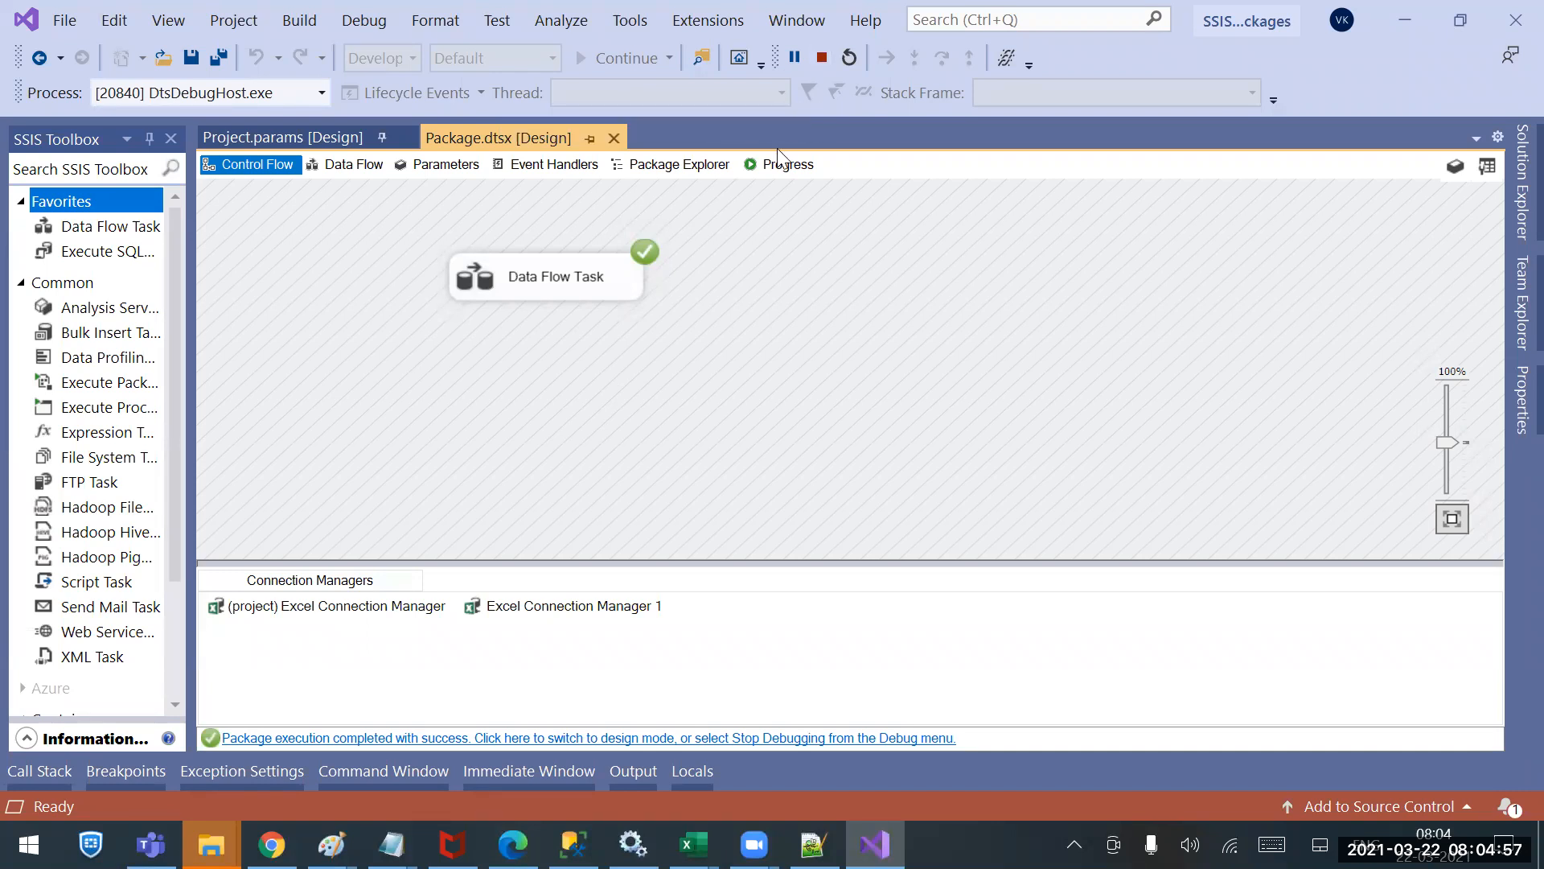
click(821, 58)
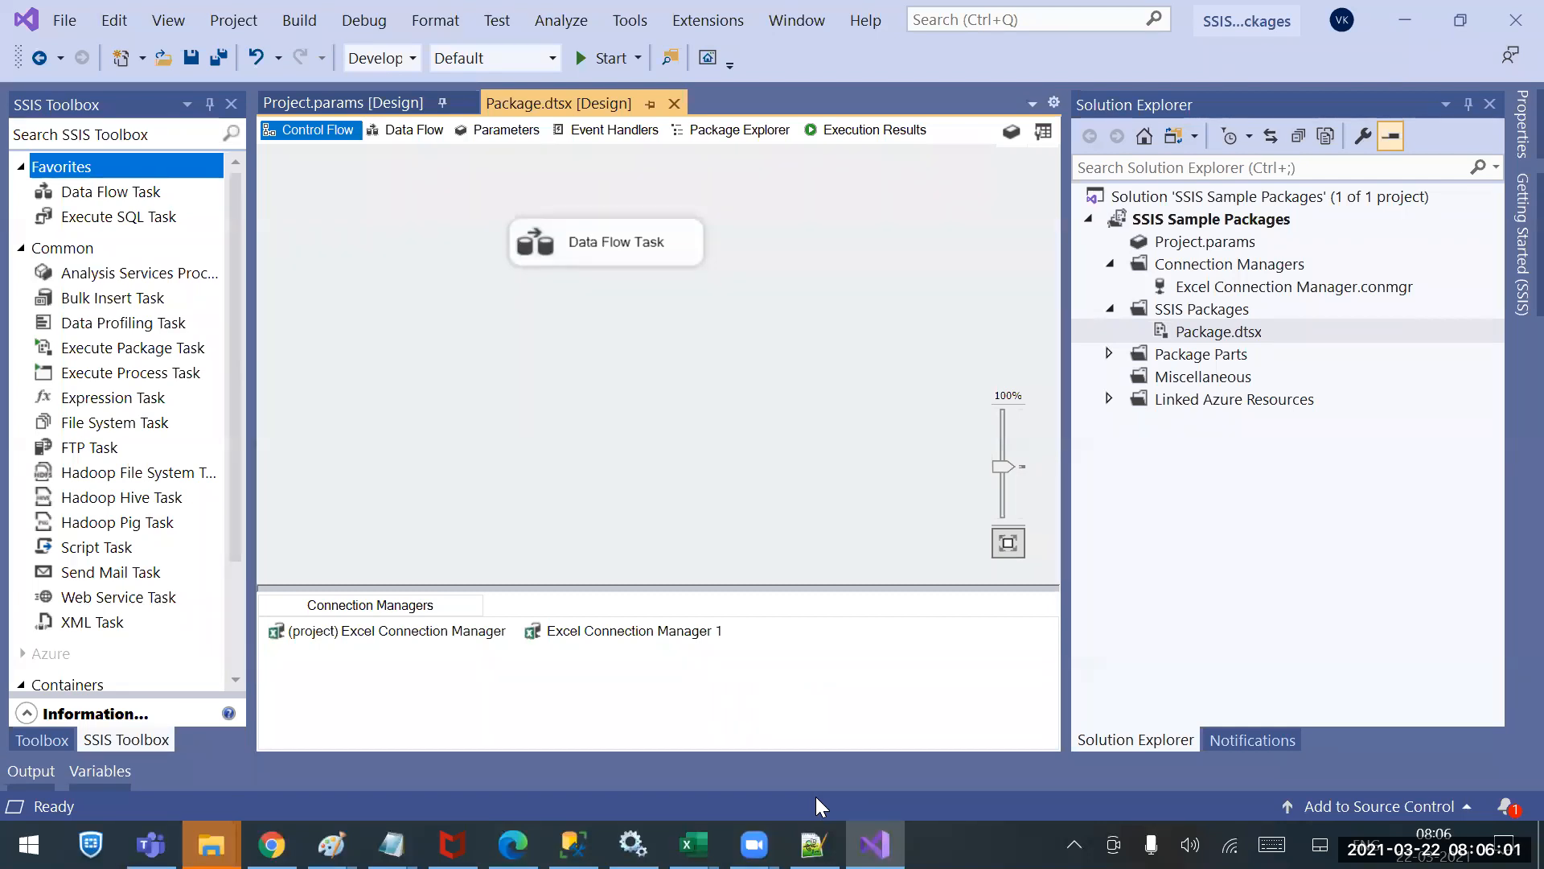
Review the SSIS notes in Notepad++ and the ETL diagram in Paint, returning to Project.params in the Visual Studio solution.
click(813, 845)
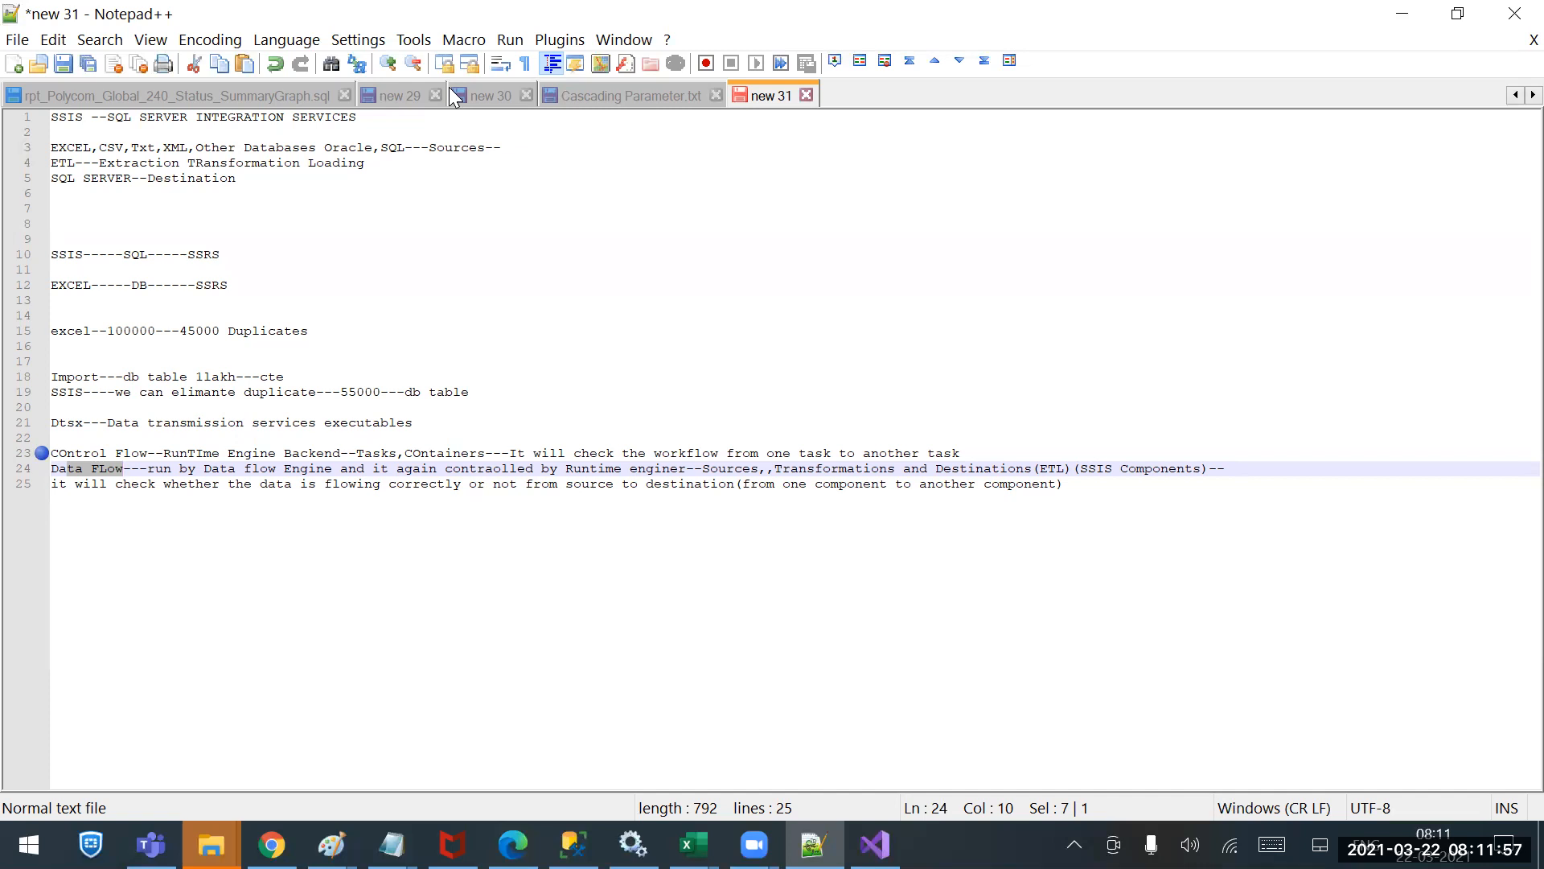
click(493, 71)
click(494, 71)
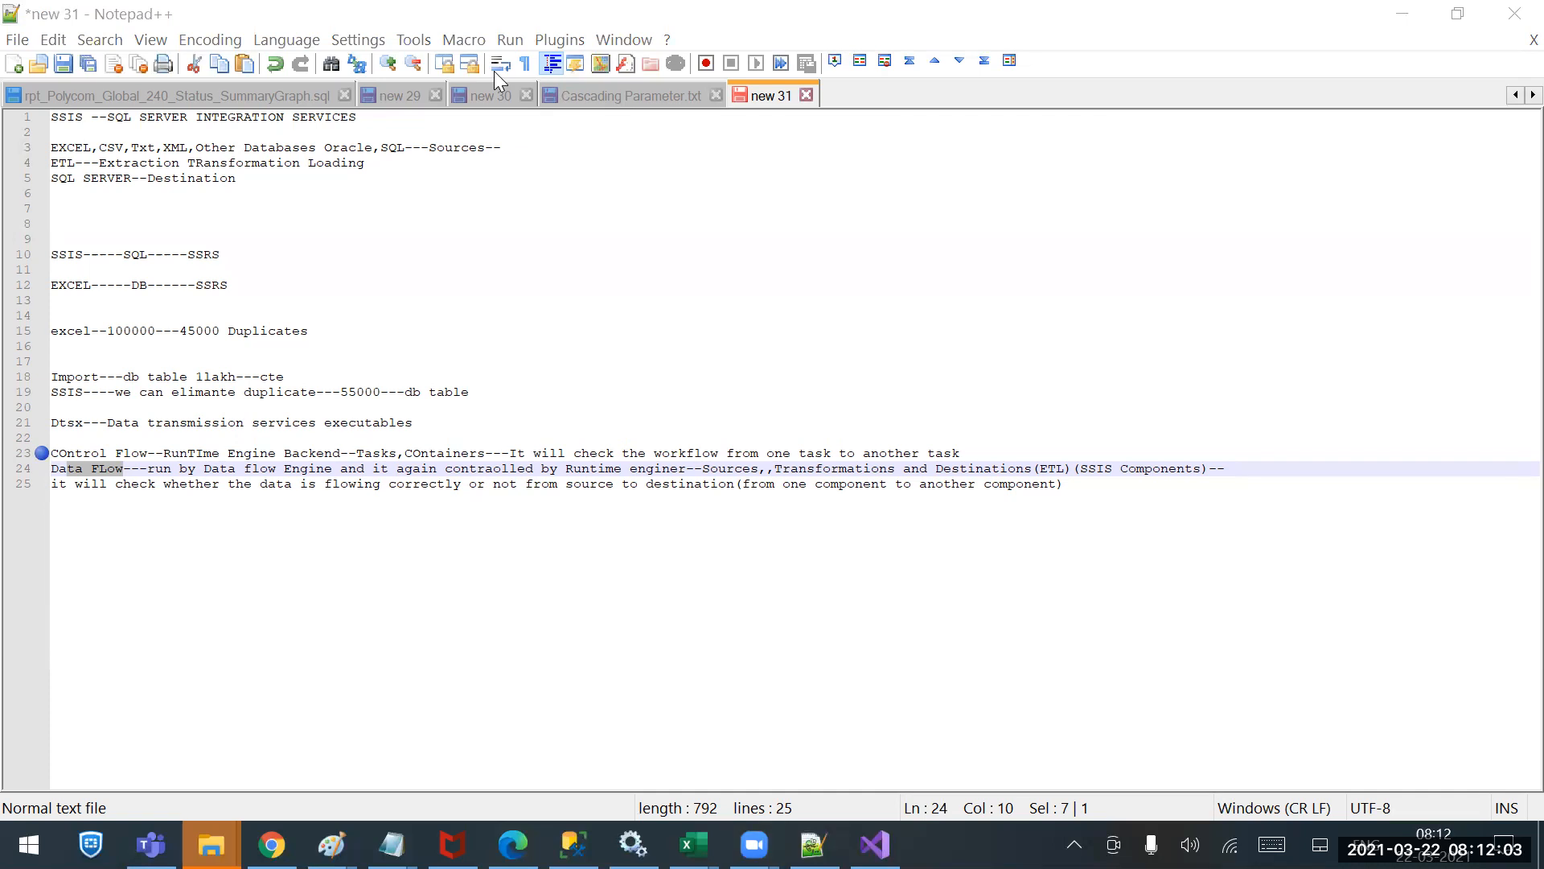
click(639, 300)
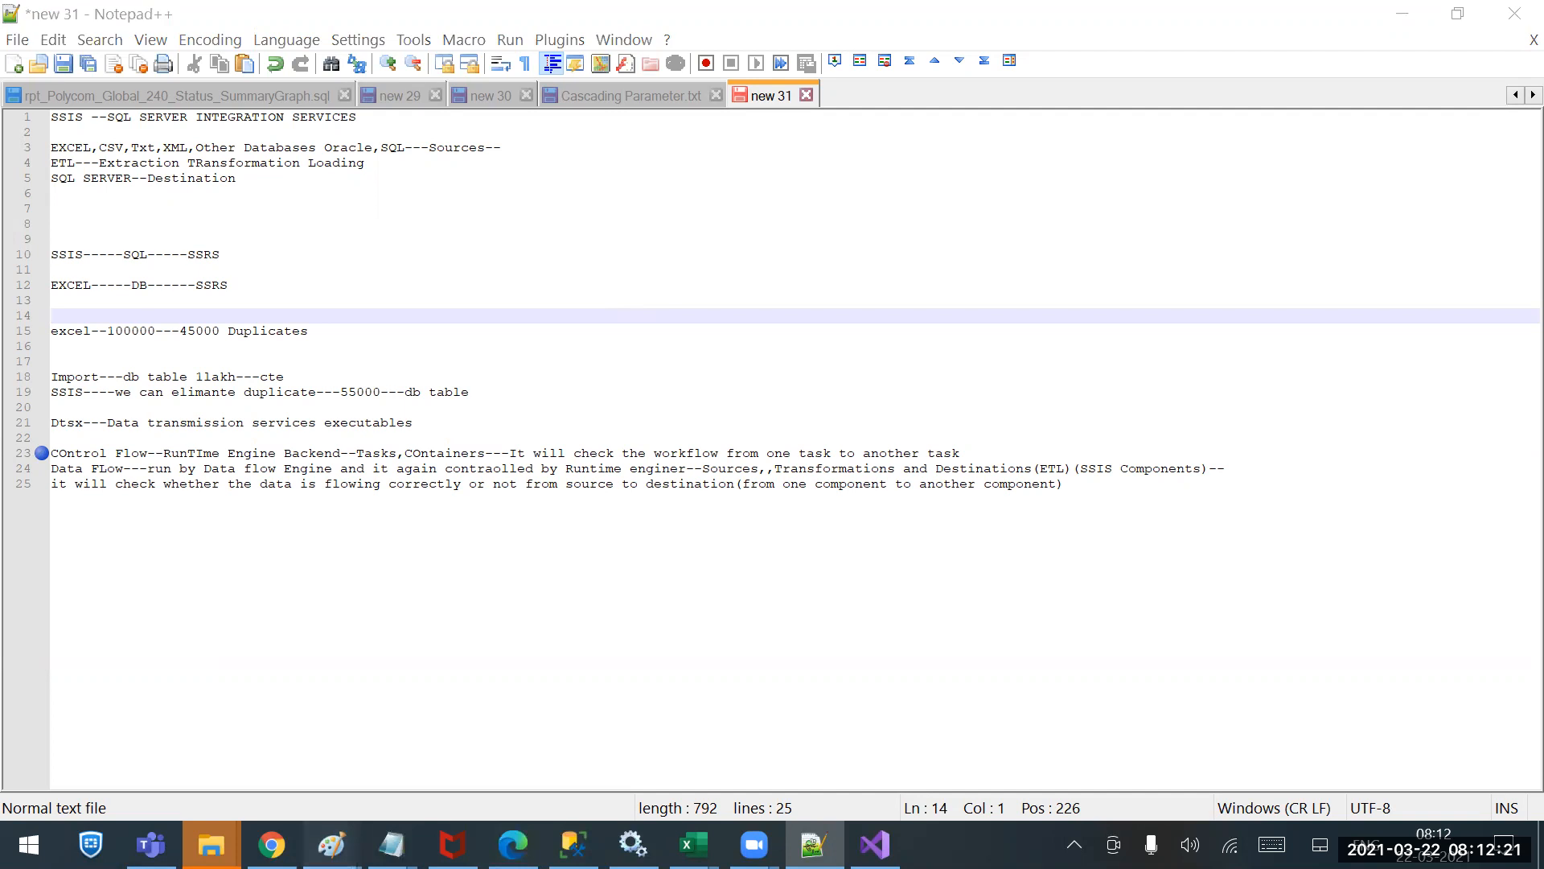
mouse_move(332, 845)
click(873, 713)
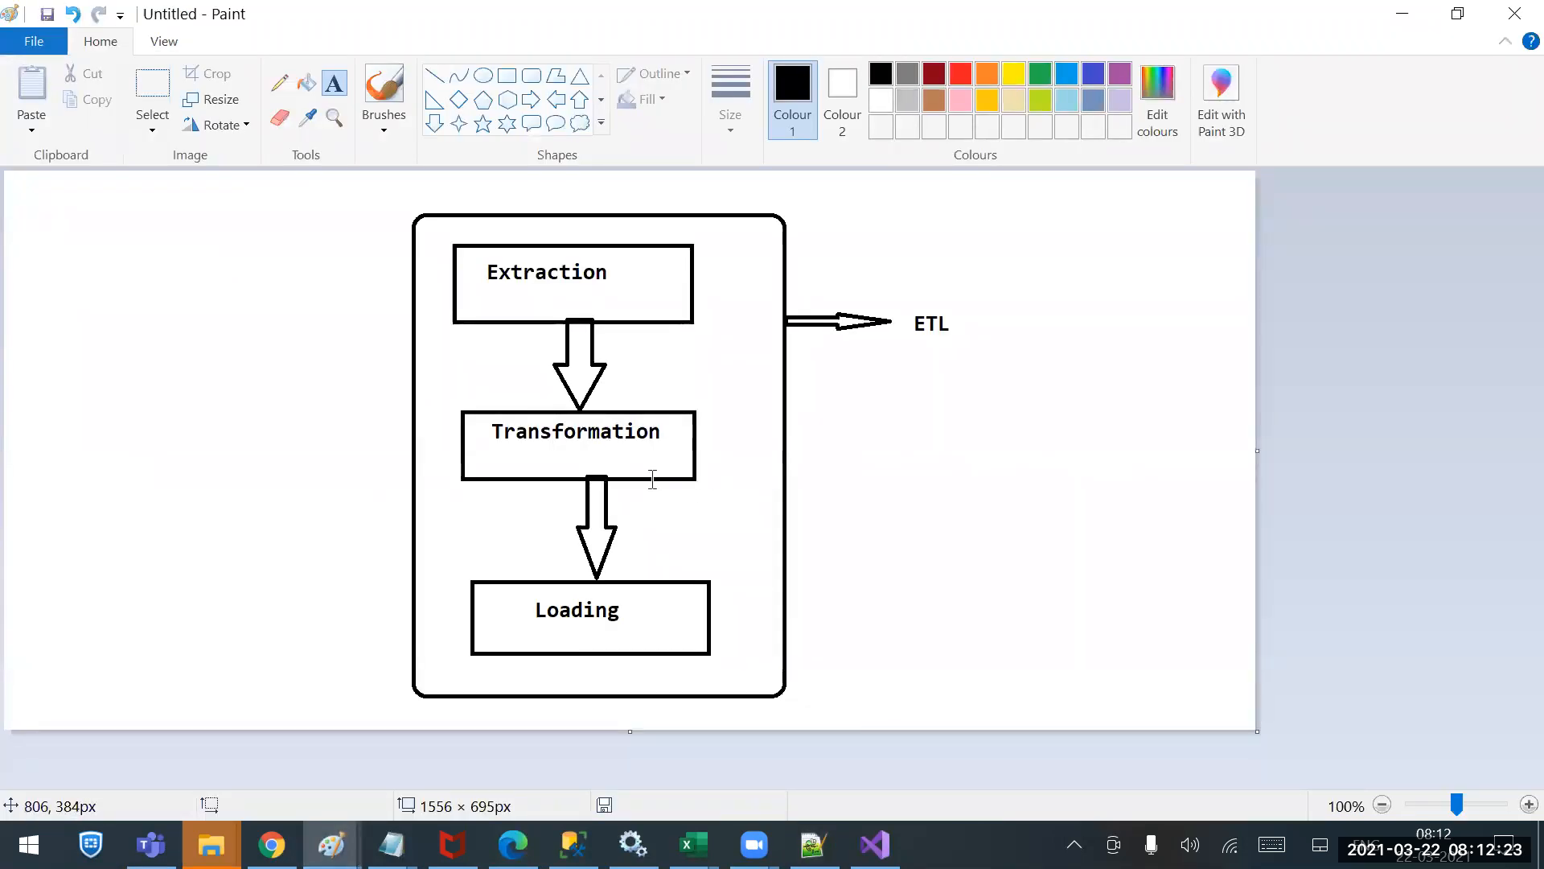
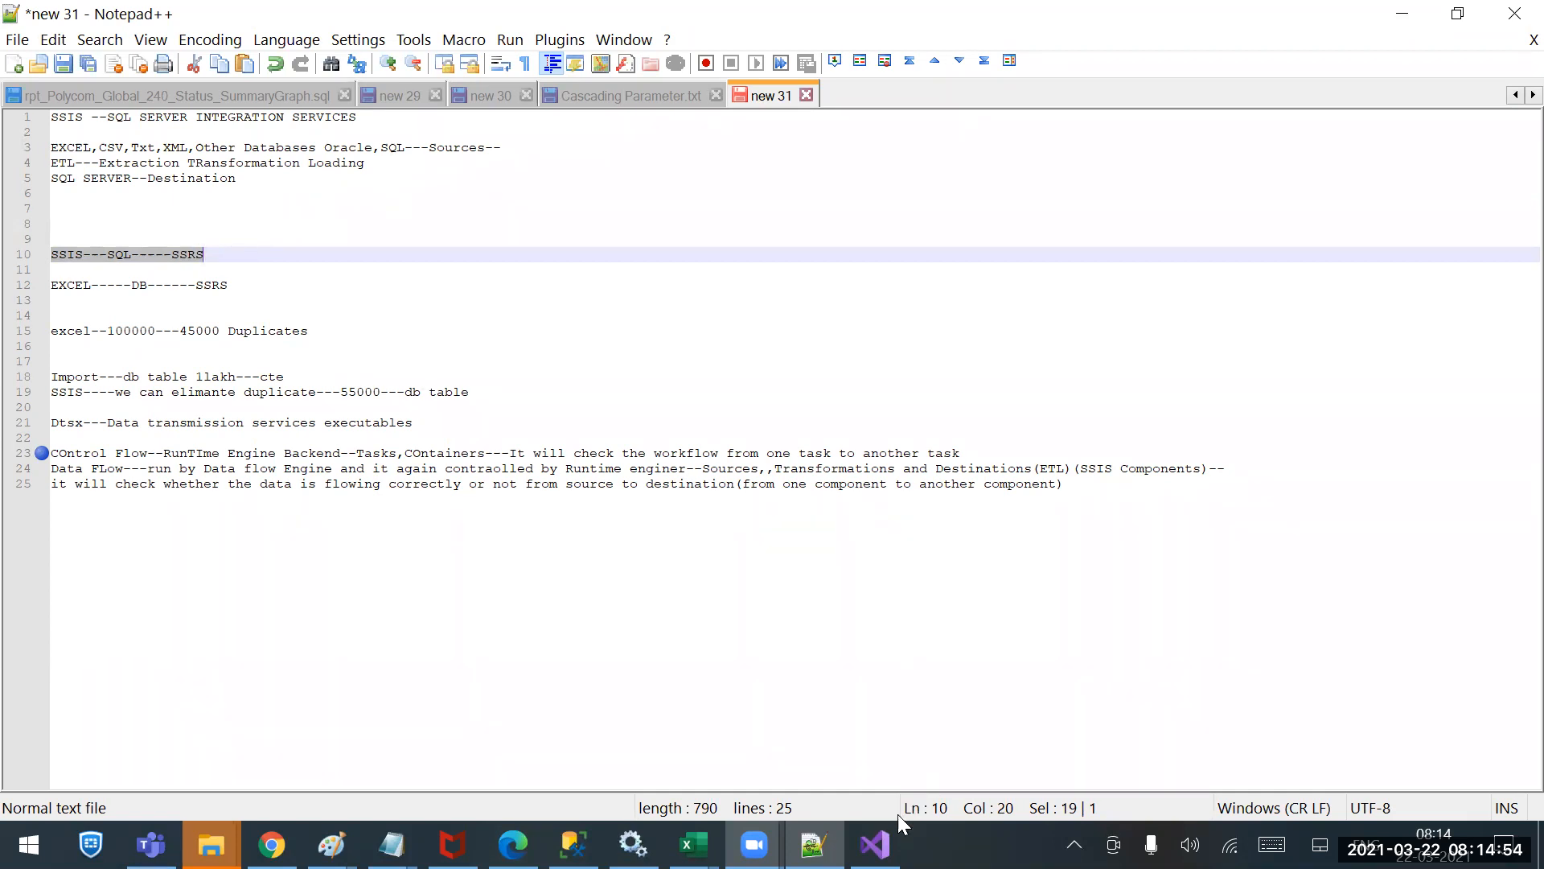
click(875, 845)
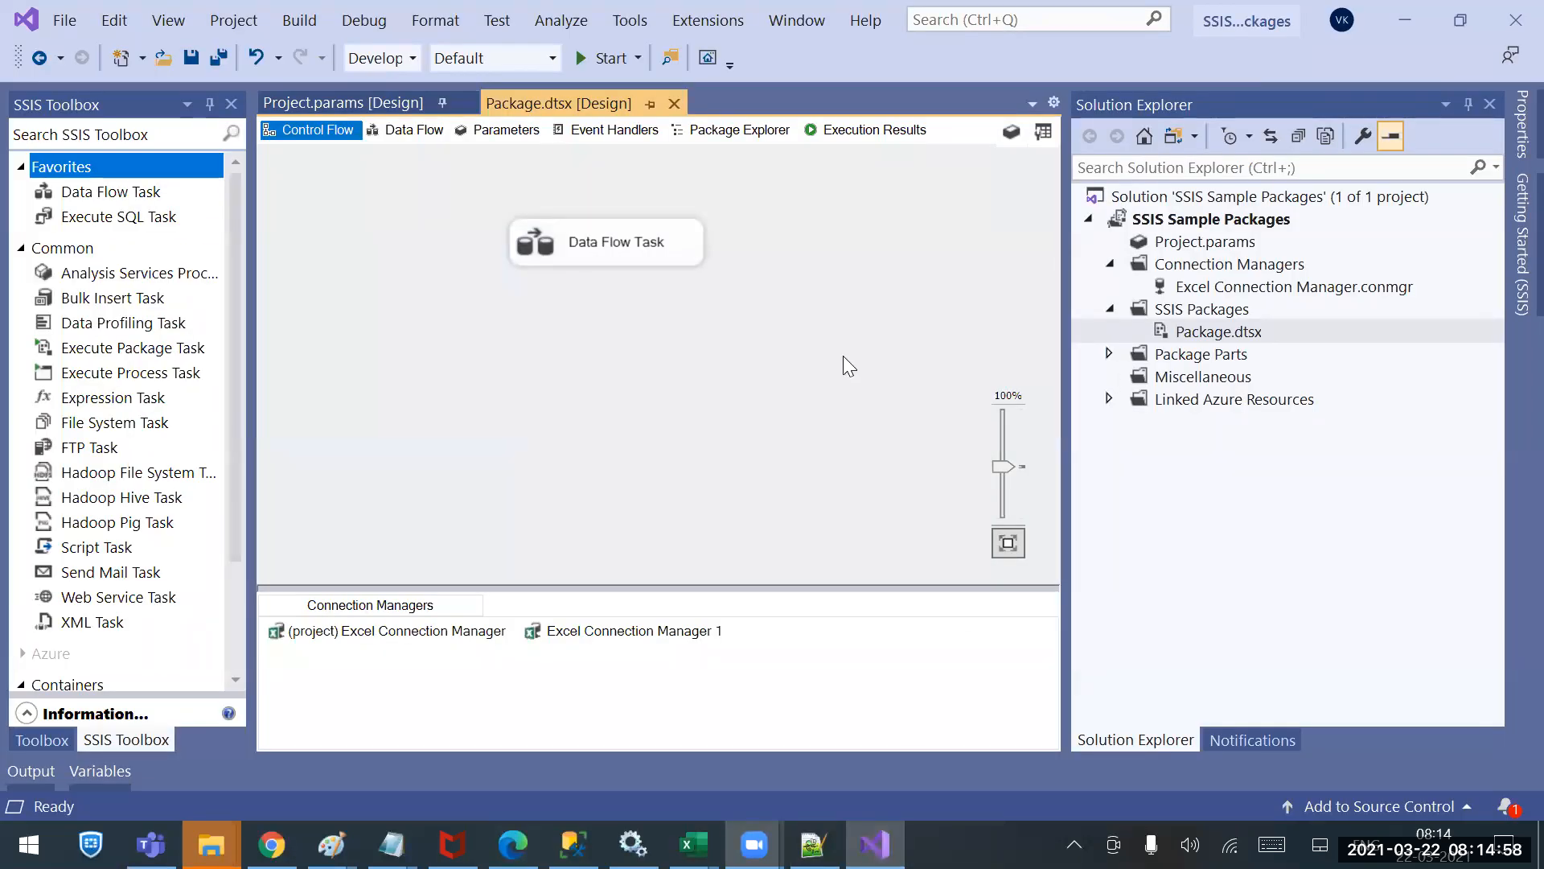
click(1201, 252)
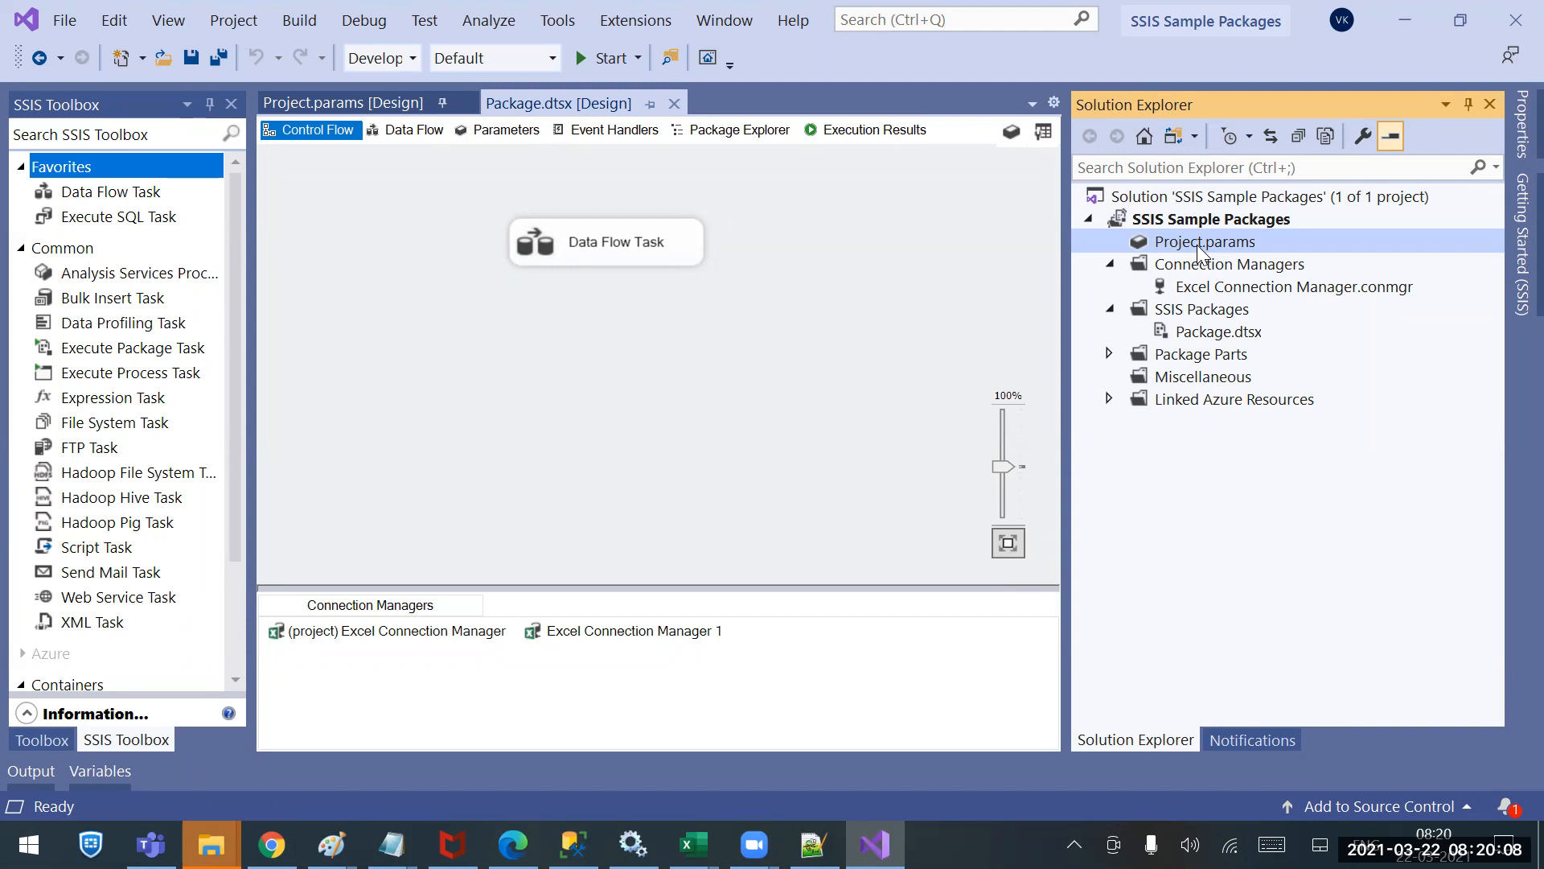
Switch to the Notepad++ notes and add the line "Project level COnnection manager" after a blank line below the data flow description.
click(813, 844)
click(622, 674)
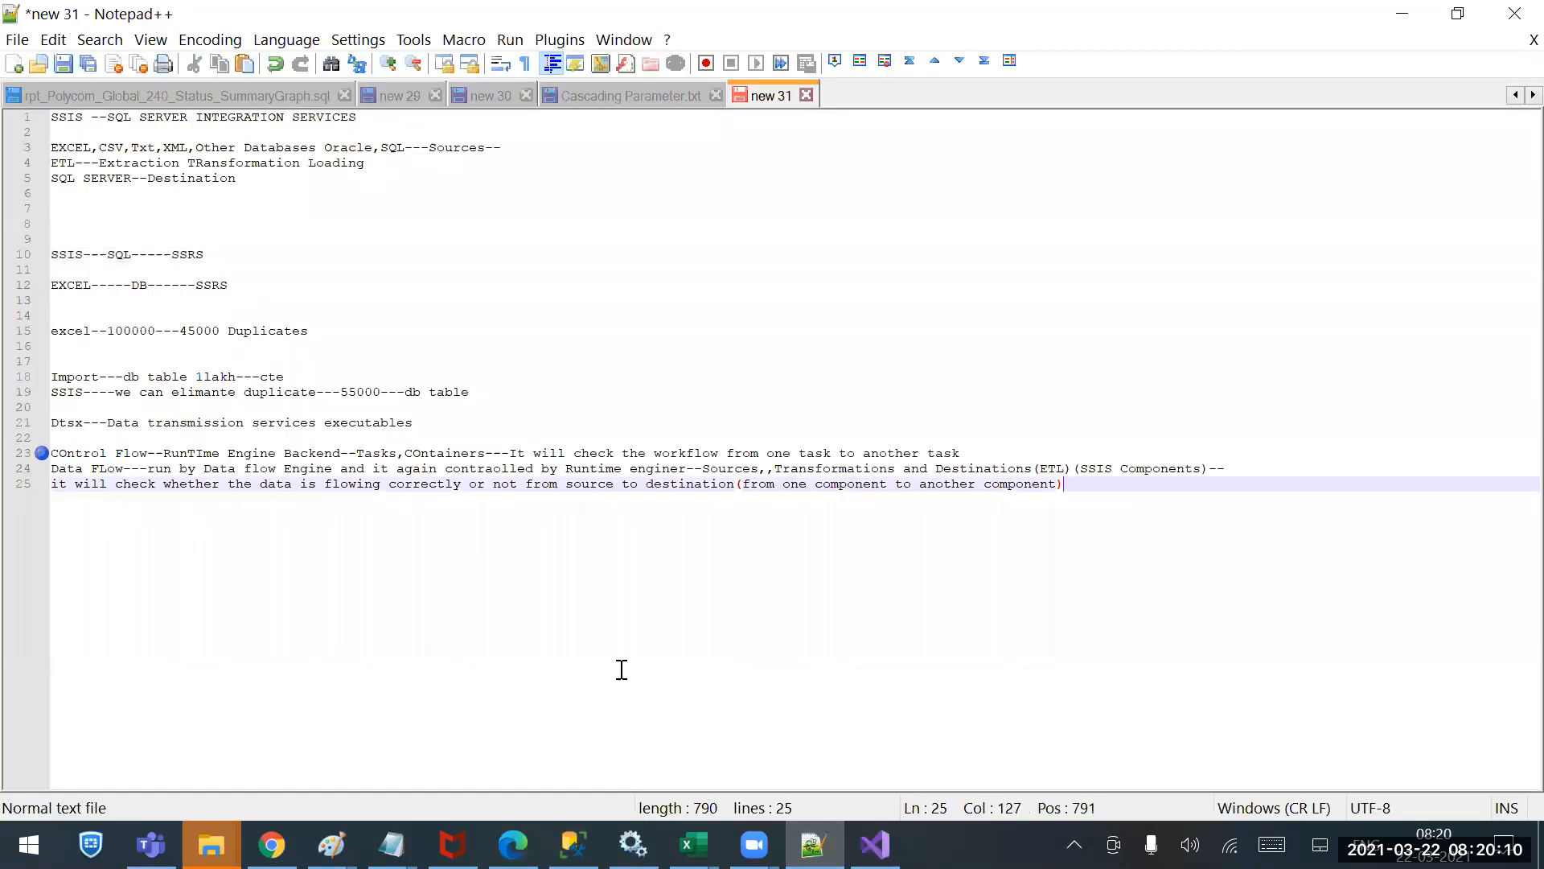
key(Return)
key(Return)
text(Project l)
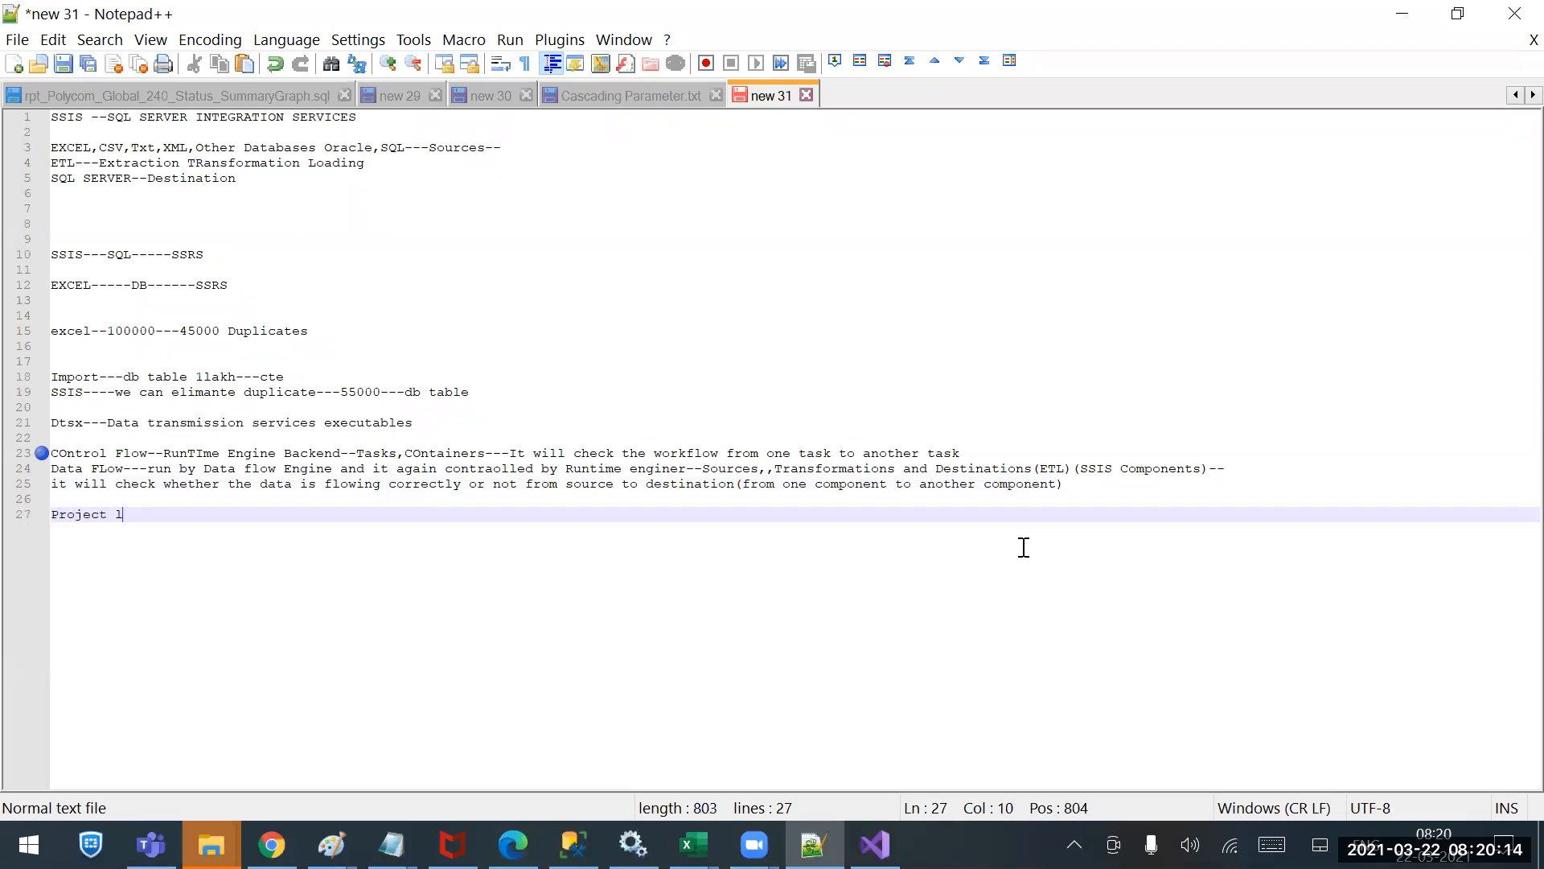
text(evel CObbn)
key(BackSpace)
key(BackSpace)
key(BackSpace)
text(n)
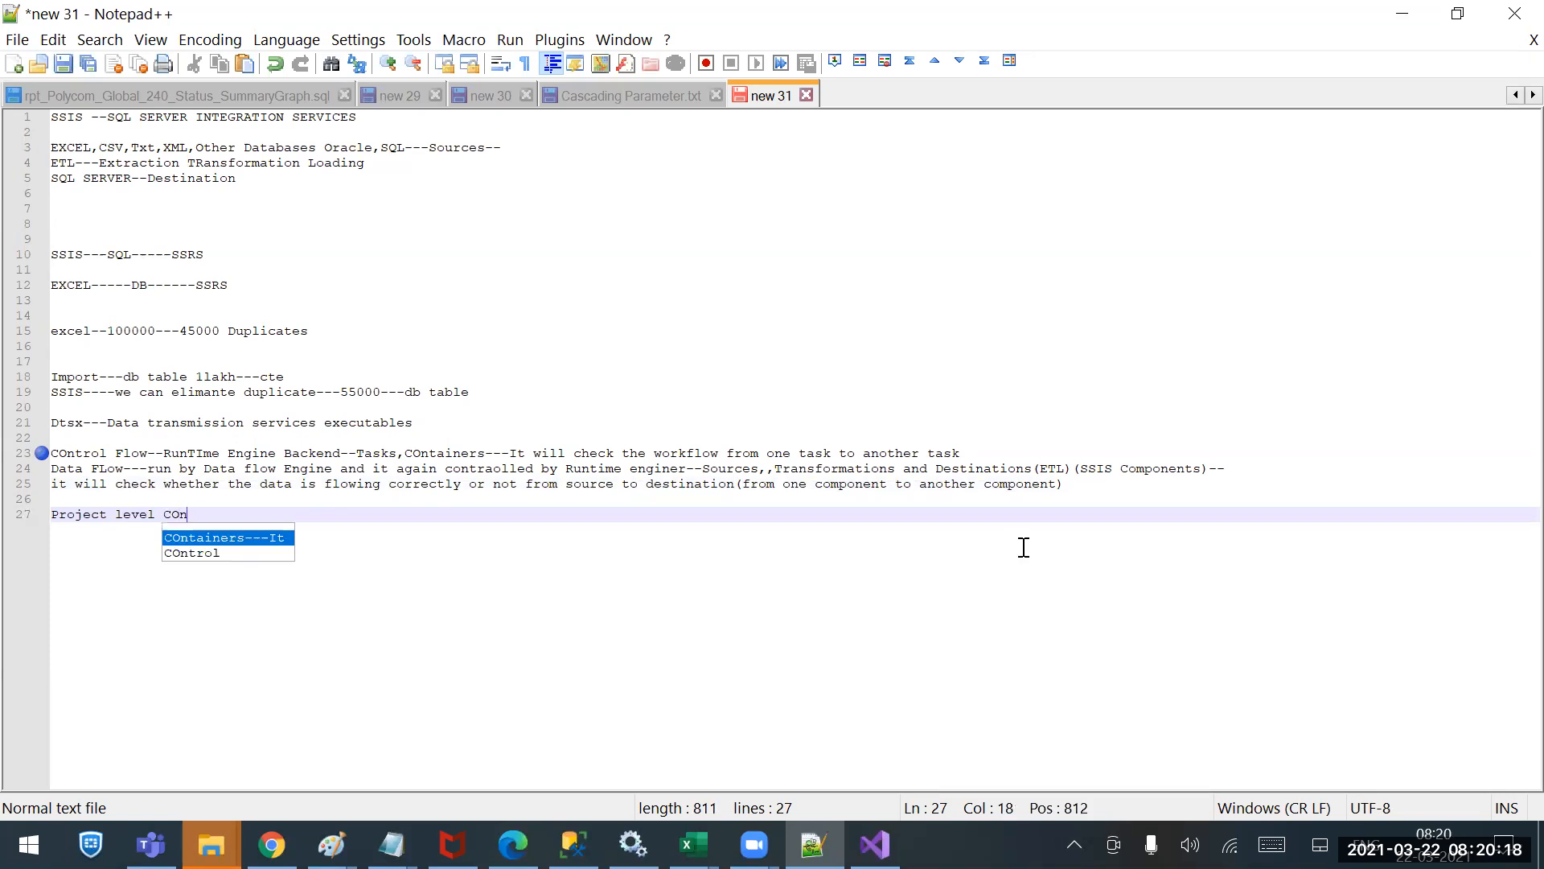
text(nection C)
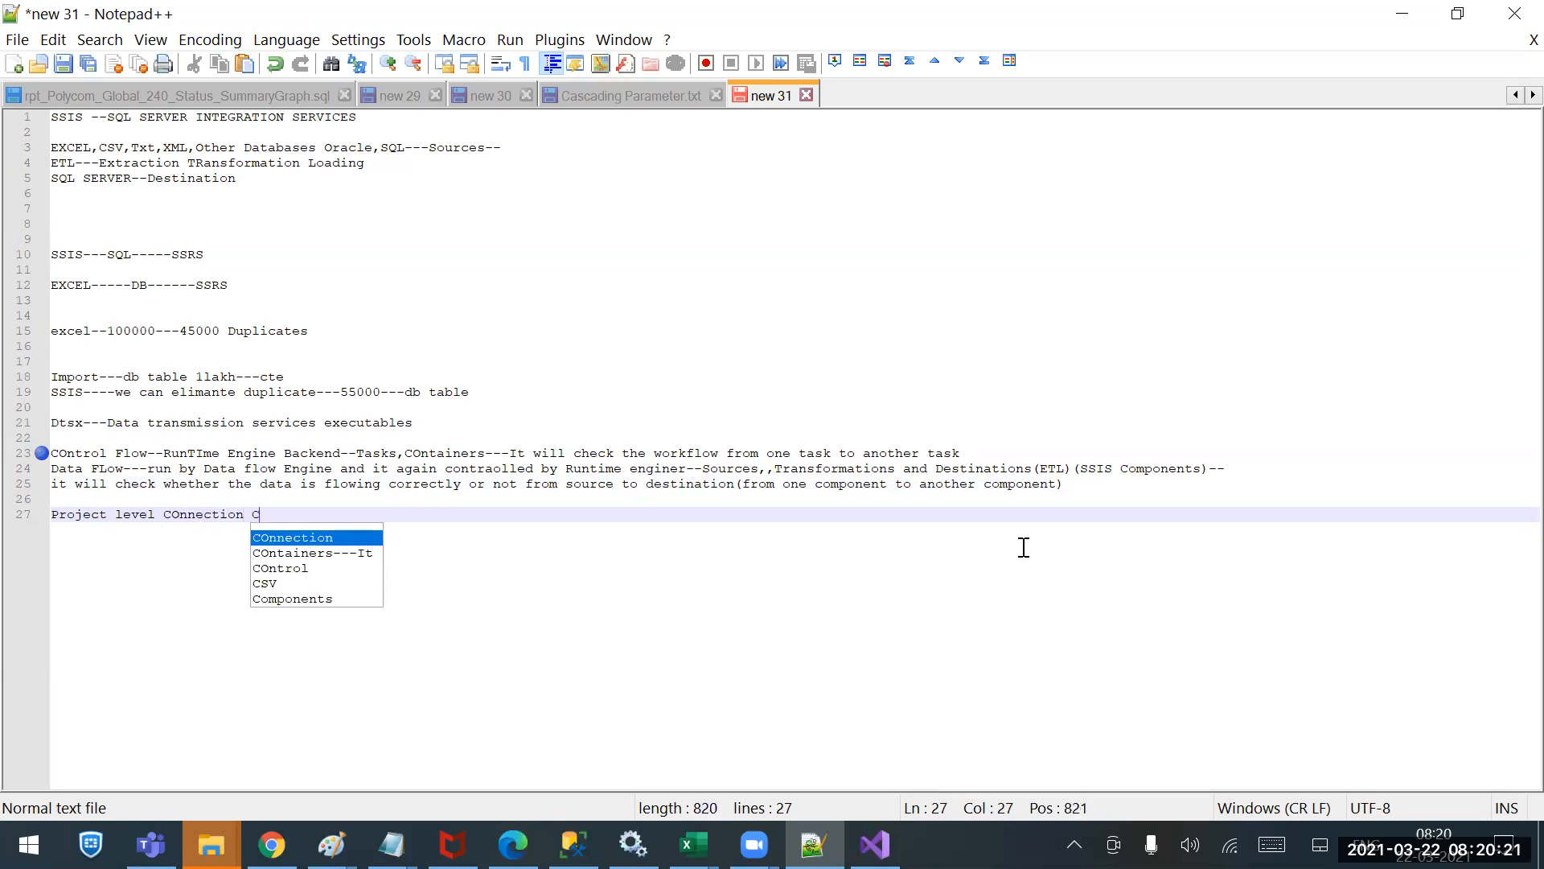
key(BackSpace)
text(manager)
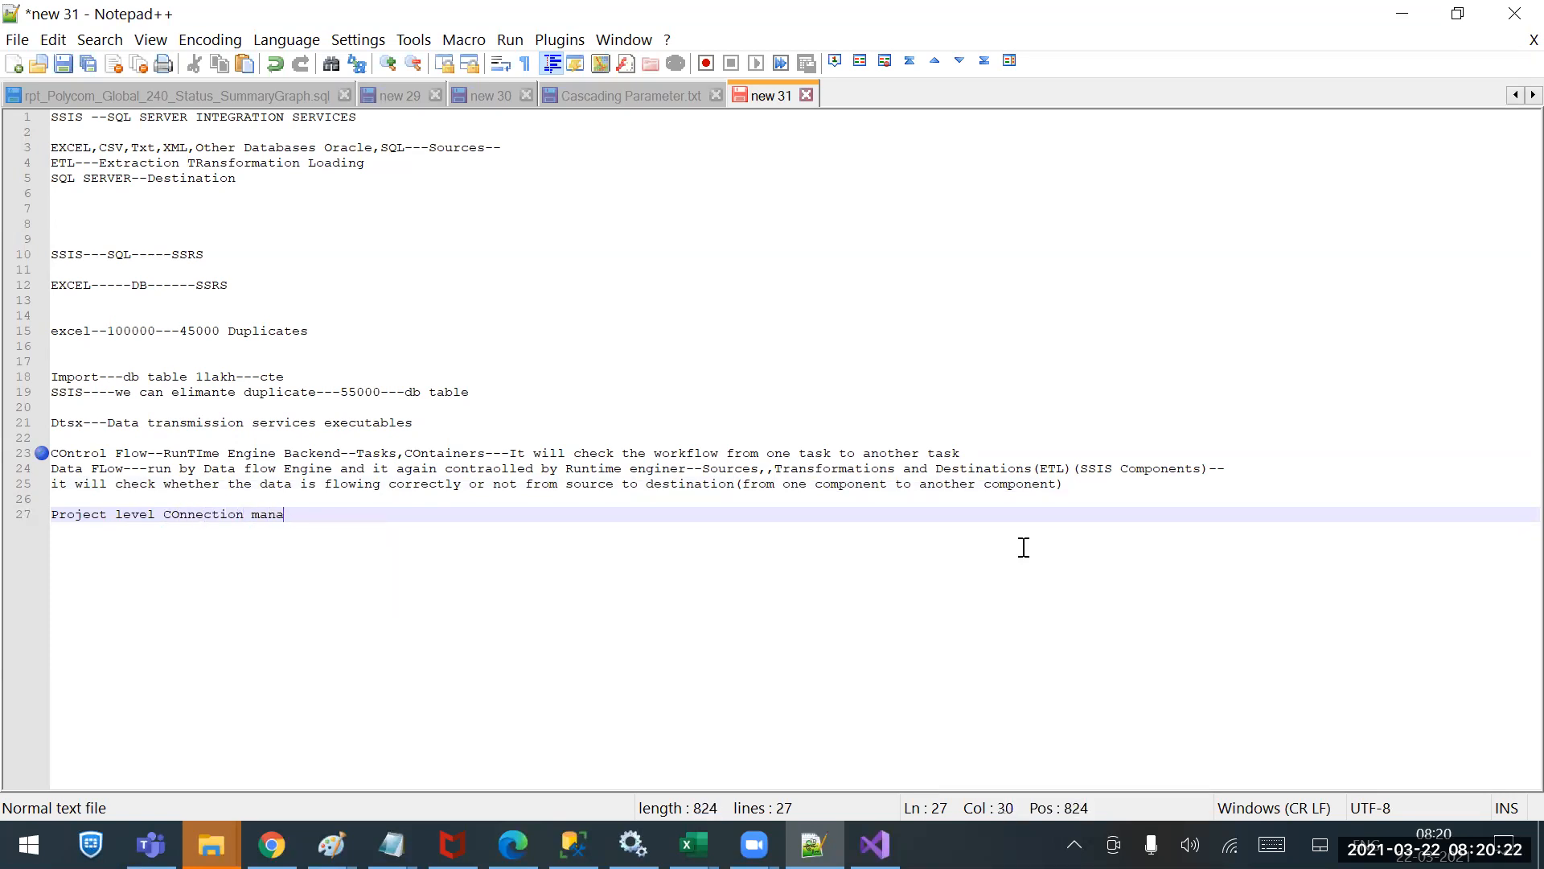
key(Return)
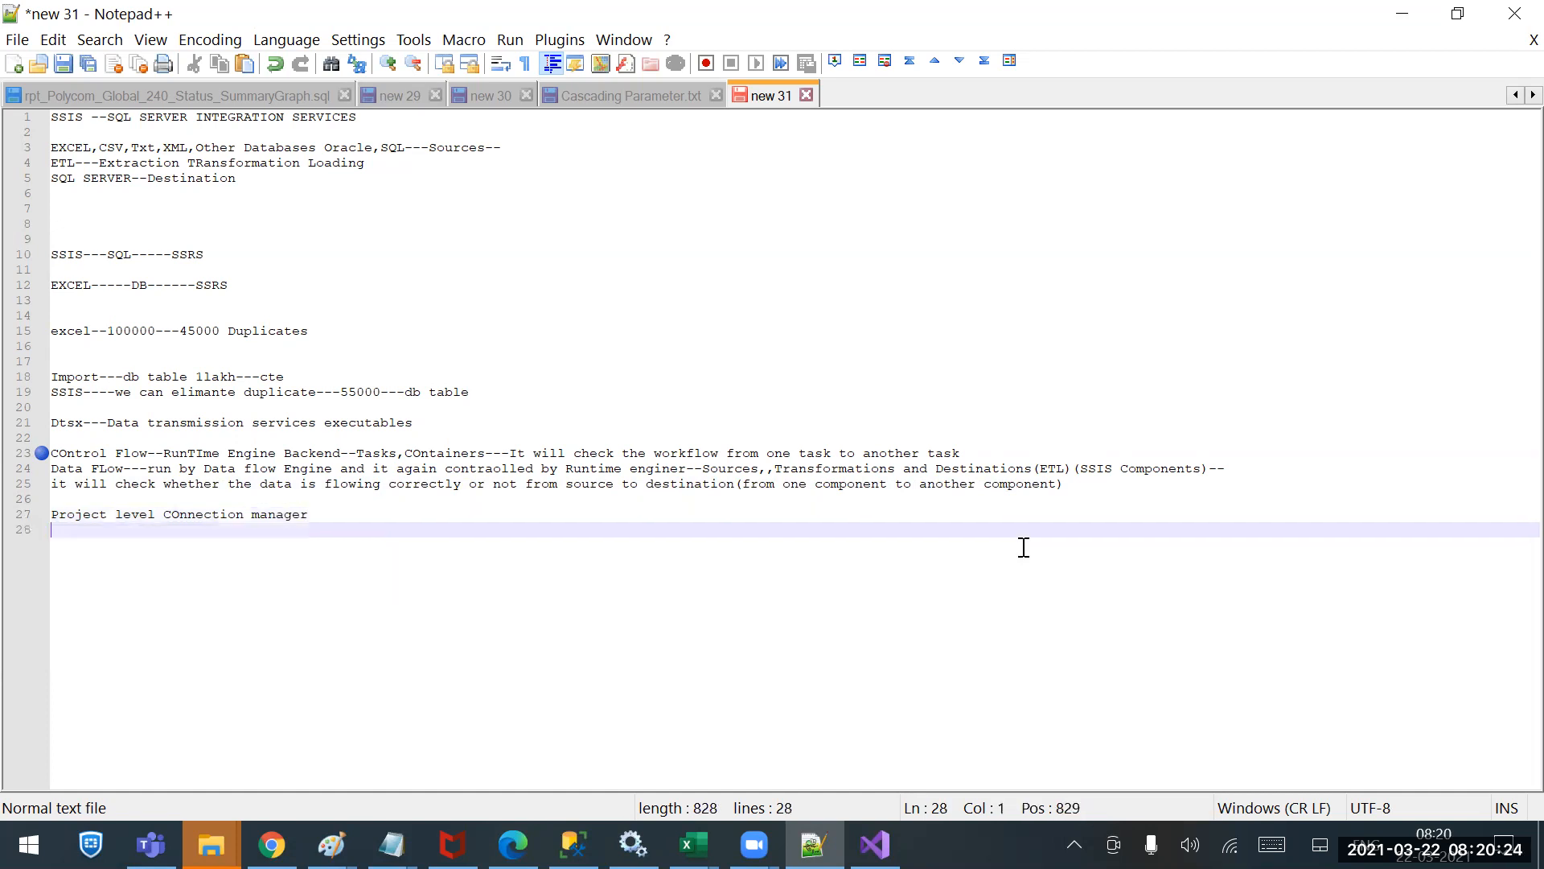
Add the line "Package level connection manager(it can be used with in that package)" below the project level line.
text(Package level )
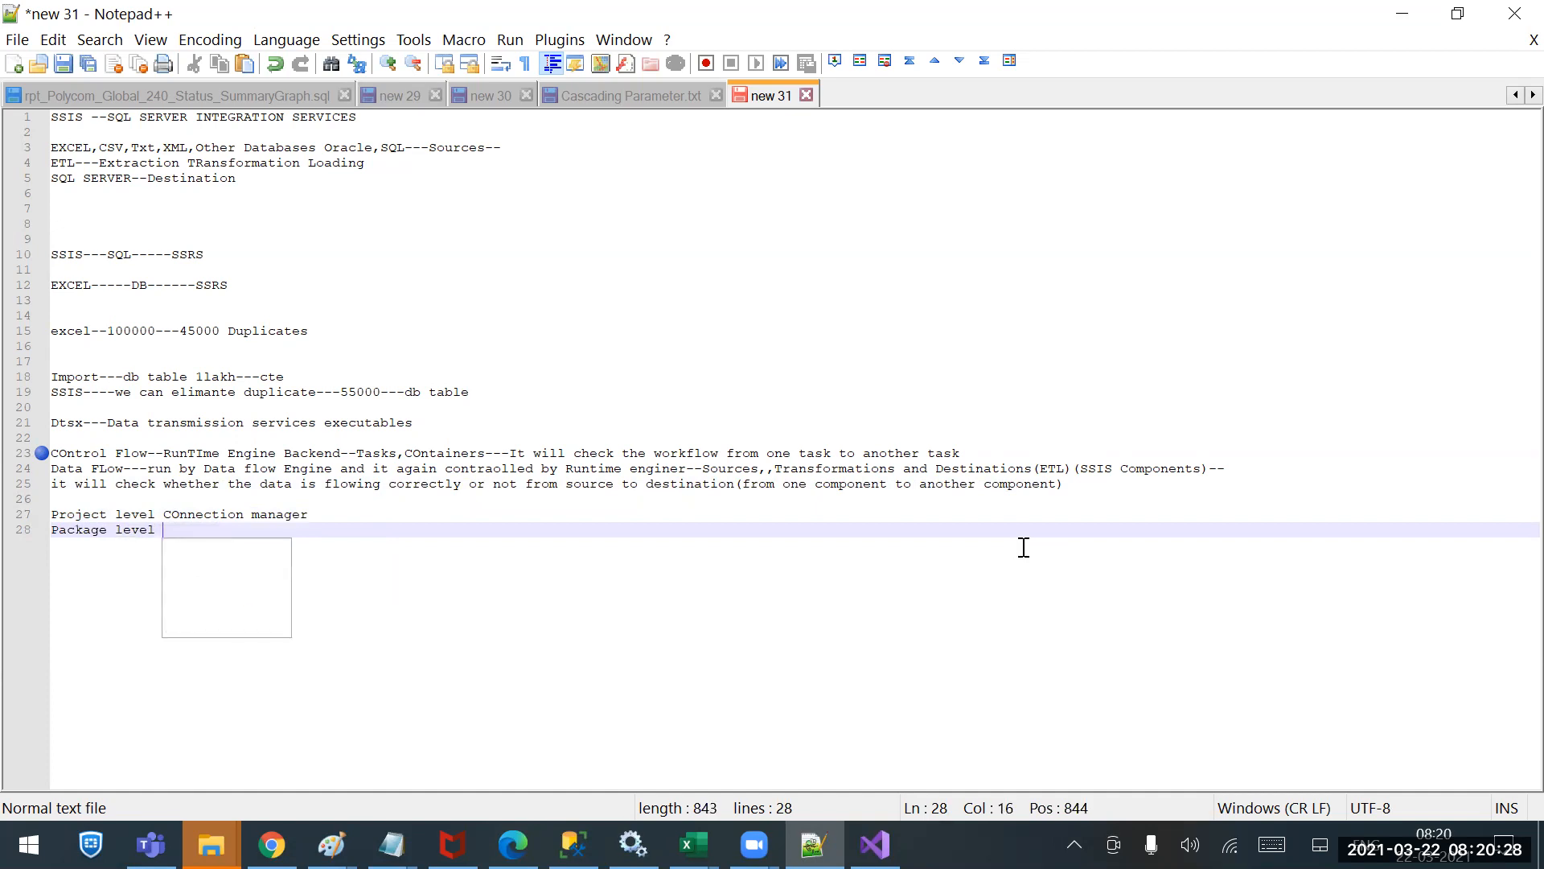
text(connection m)
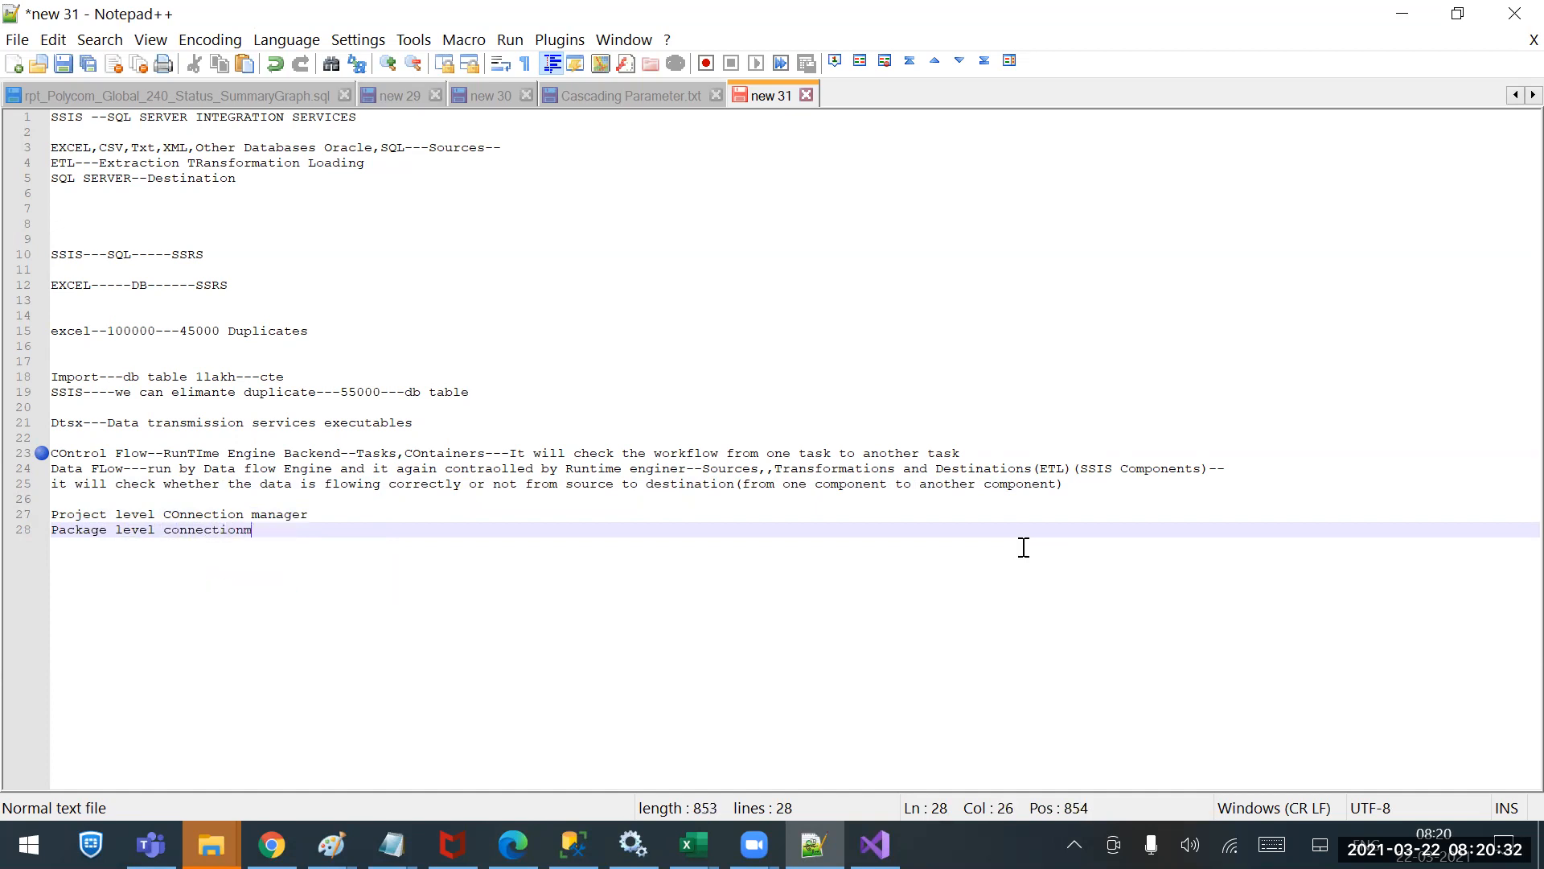
text(anager)
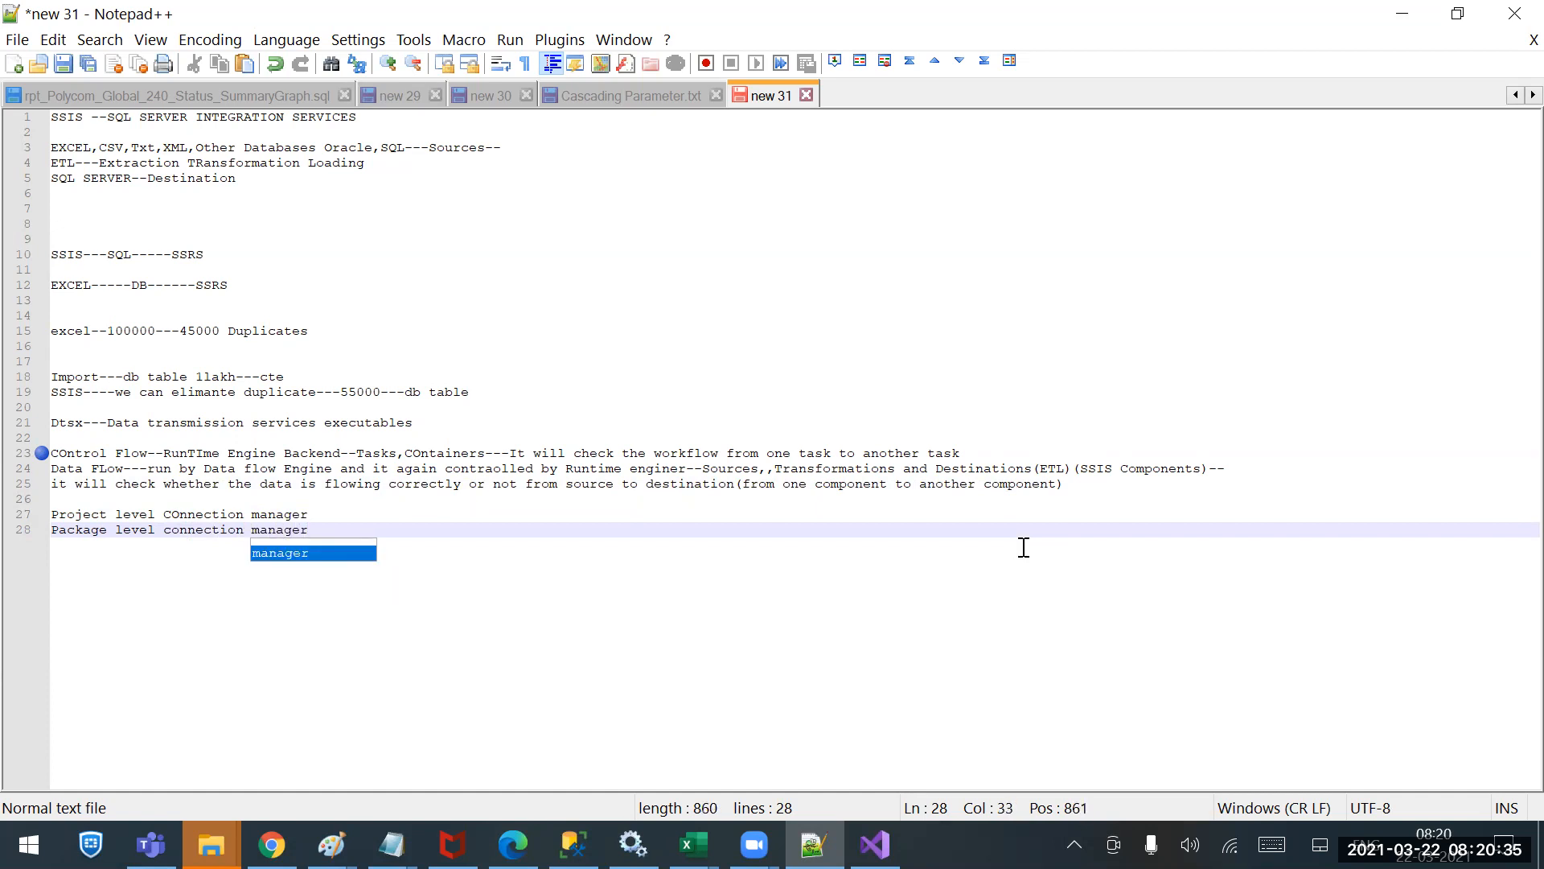
key(Escape)
text(()
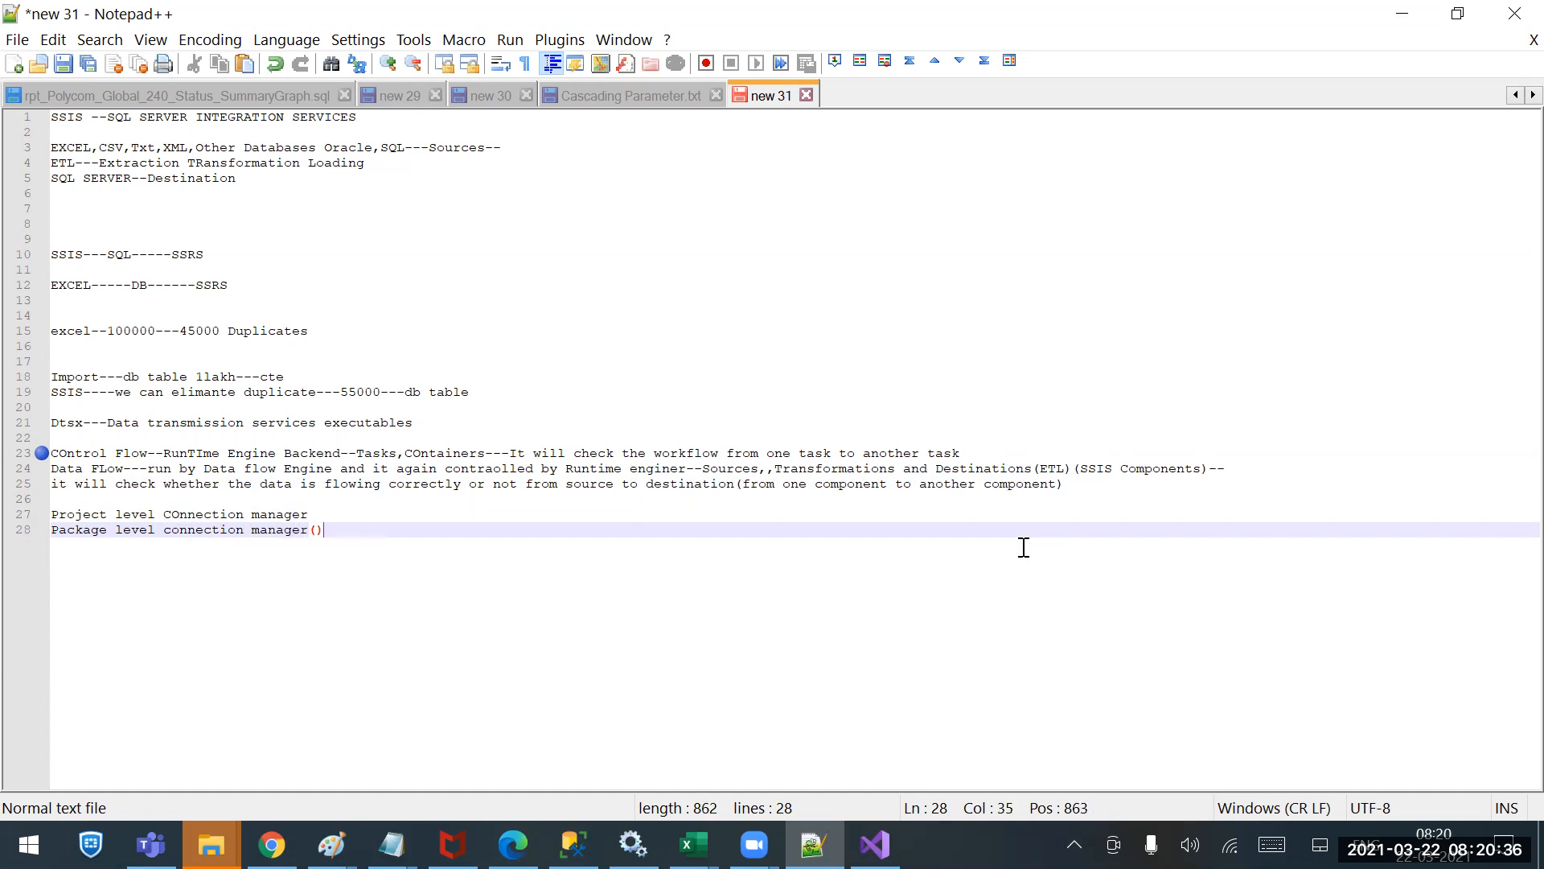
text(it )
text(can be use)
text(d with in t)
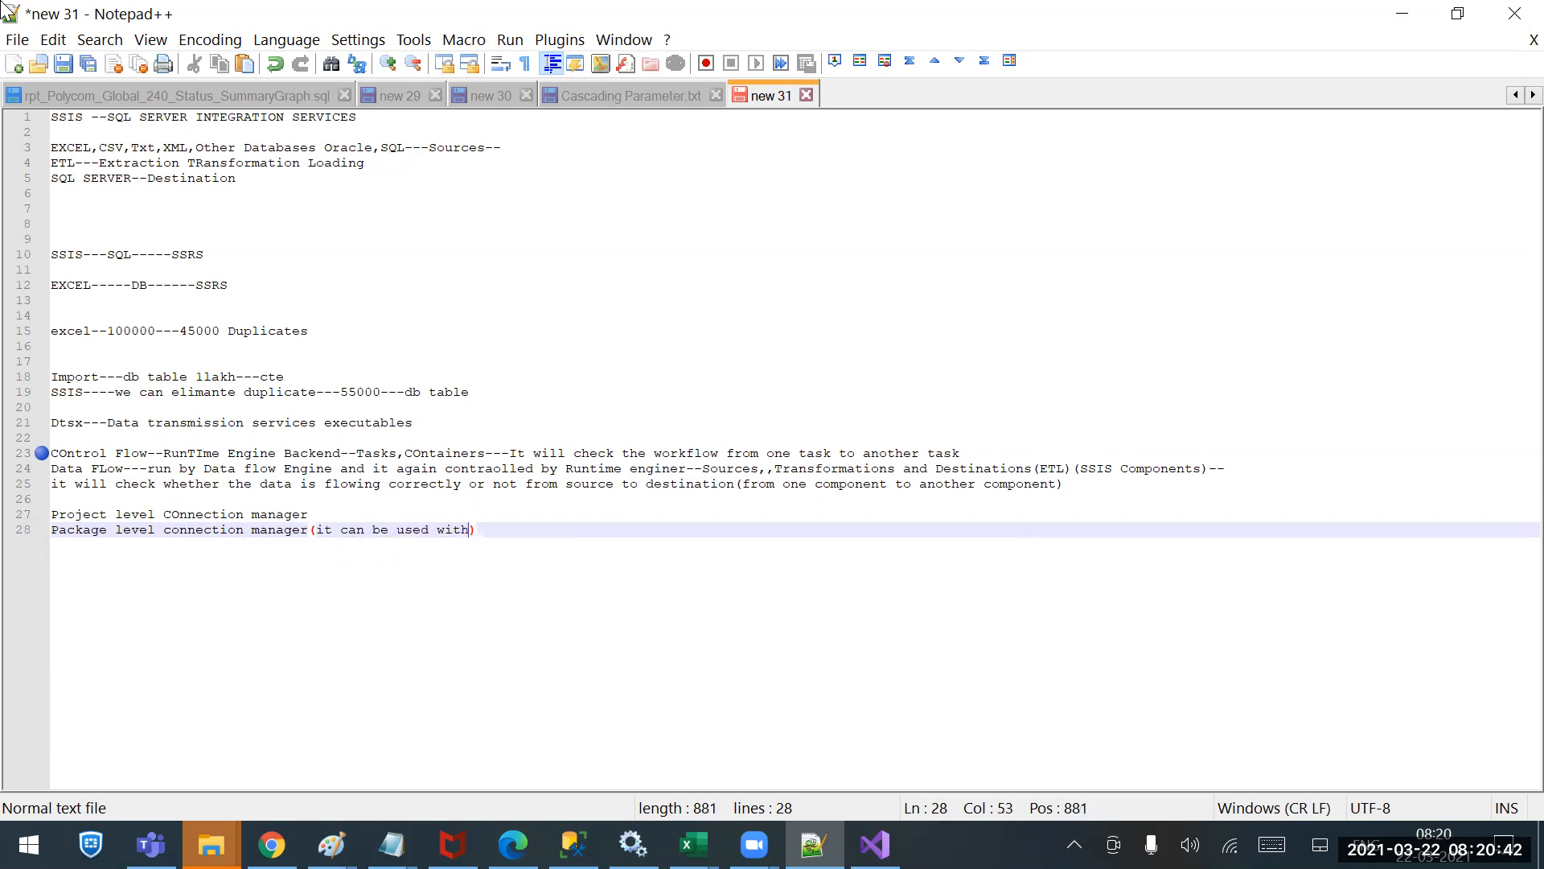
text(hat package)
Append "(it can be used across all the packages with in that project)" to the project level connection manager line.
key(Up)
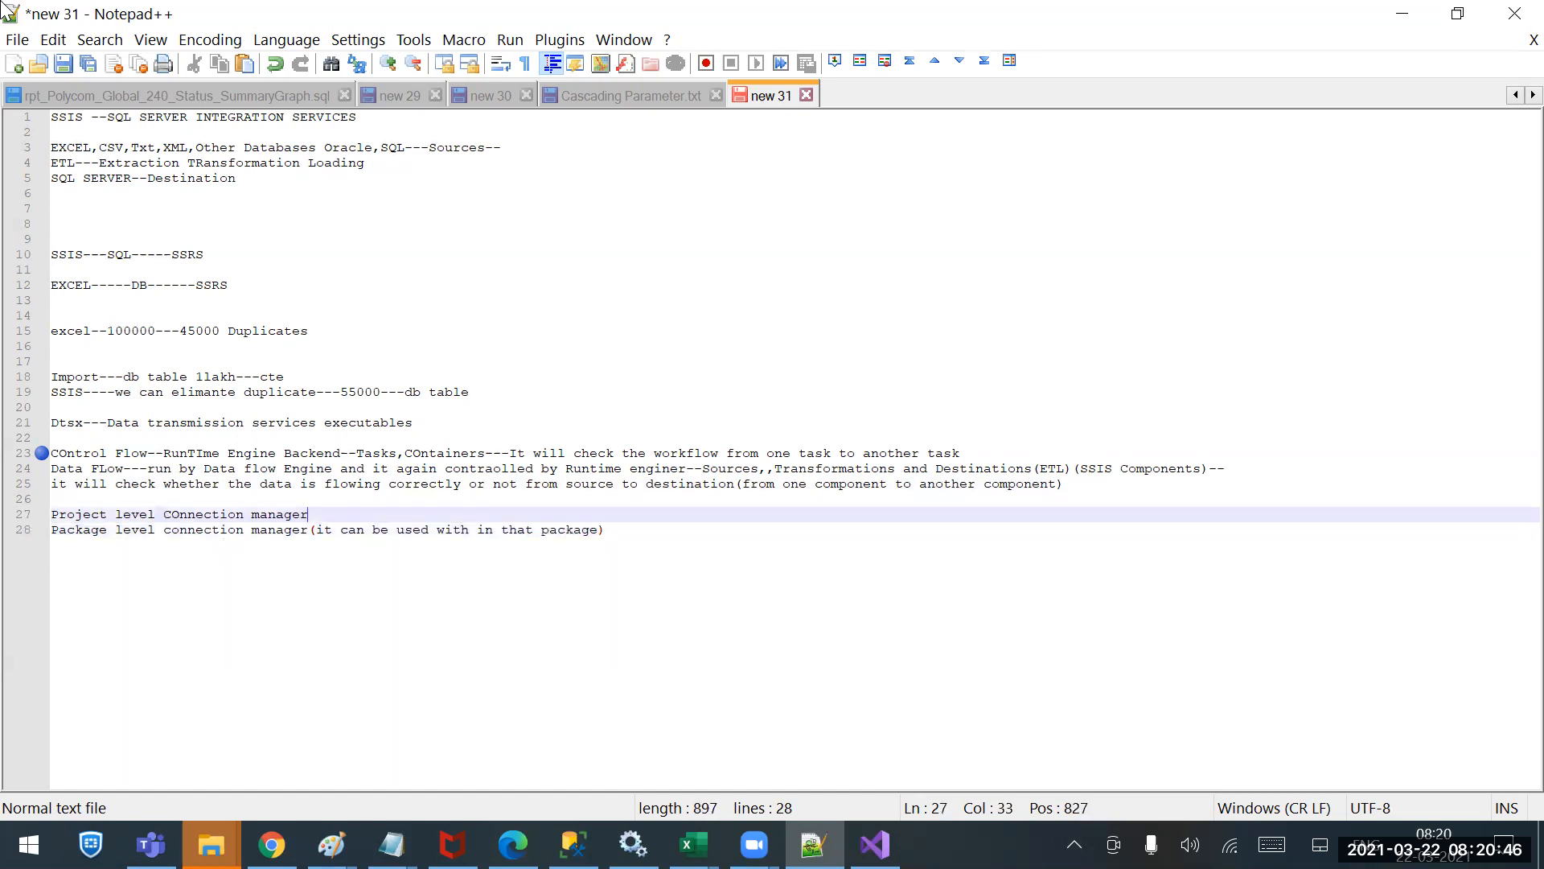
text((it can be used )
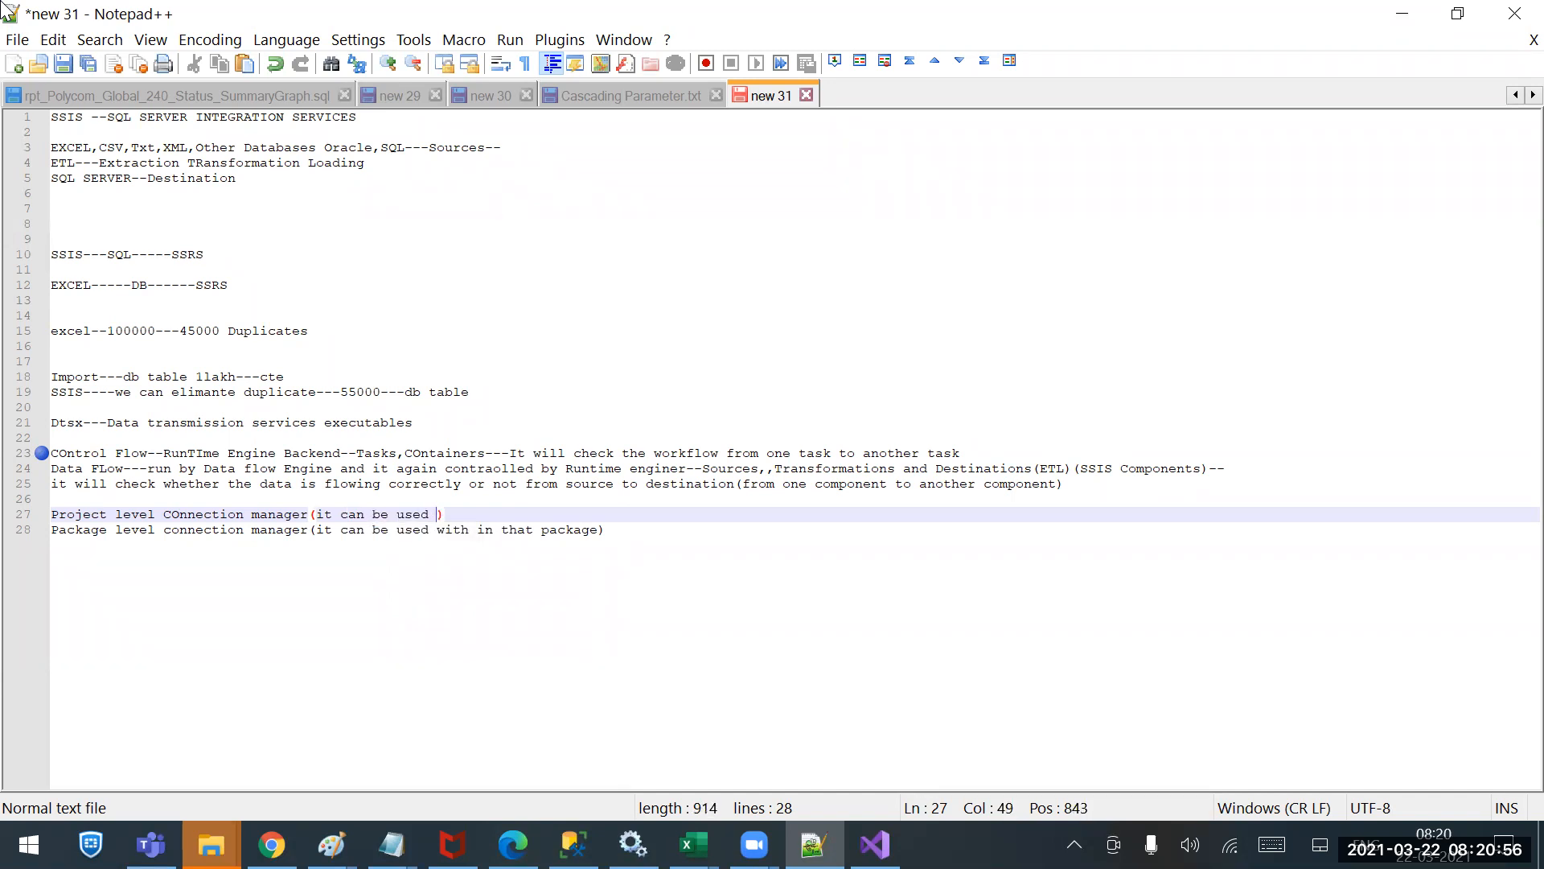
text(across all the )
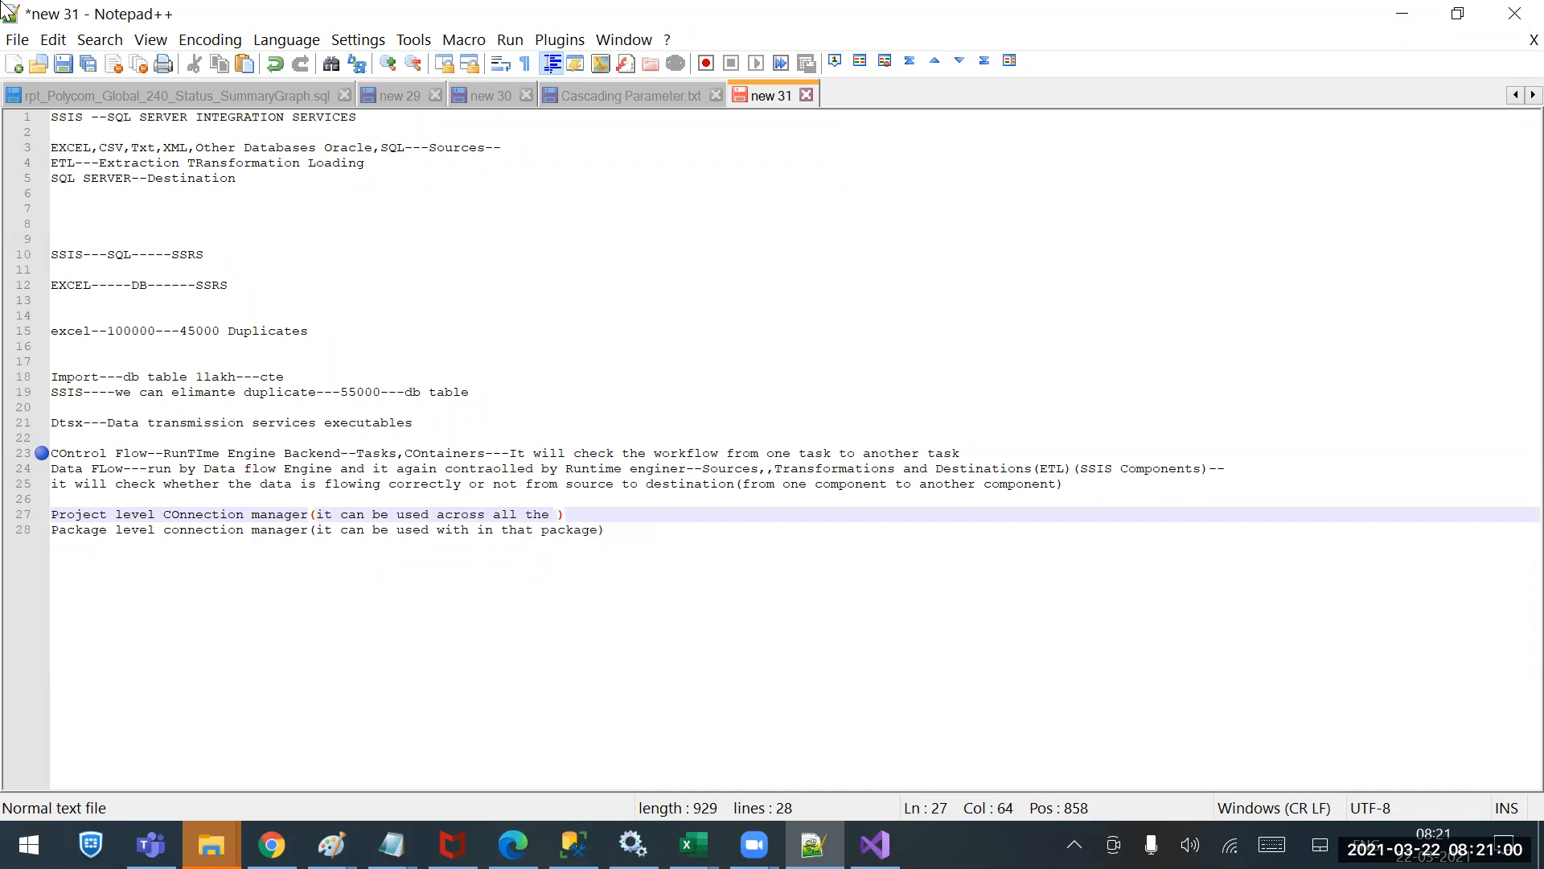
text(packages with in that )
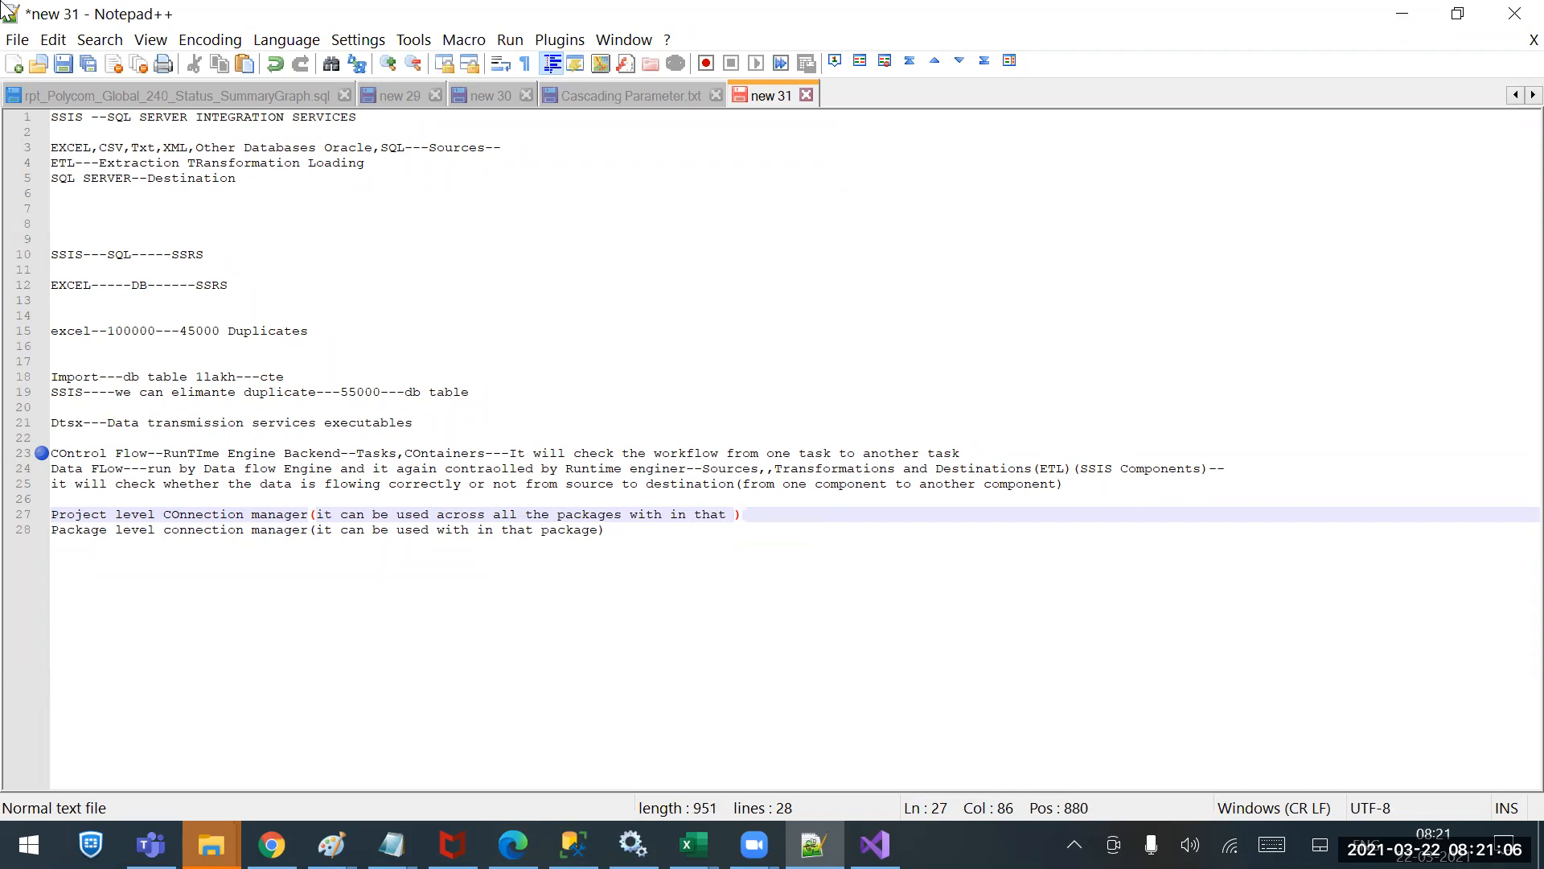
text(project)
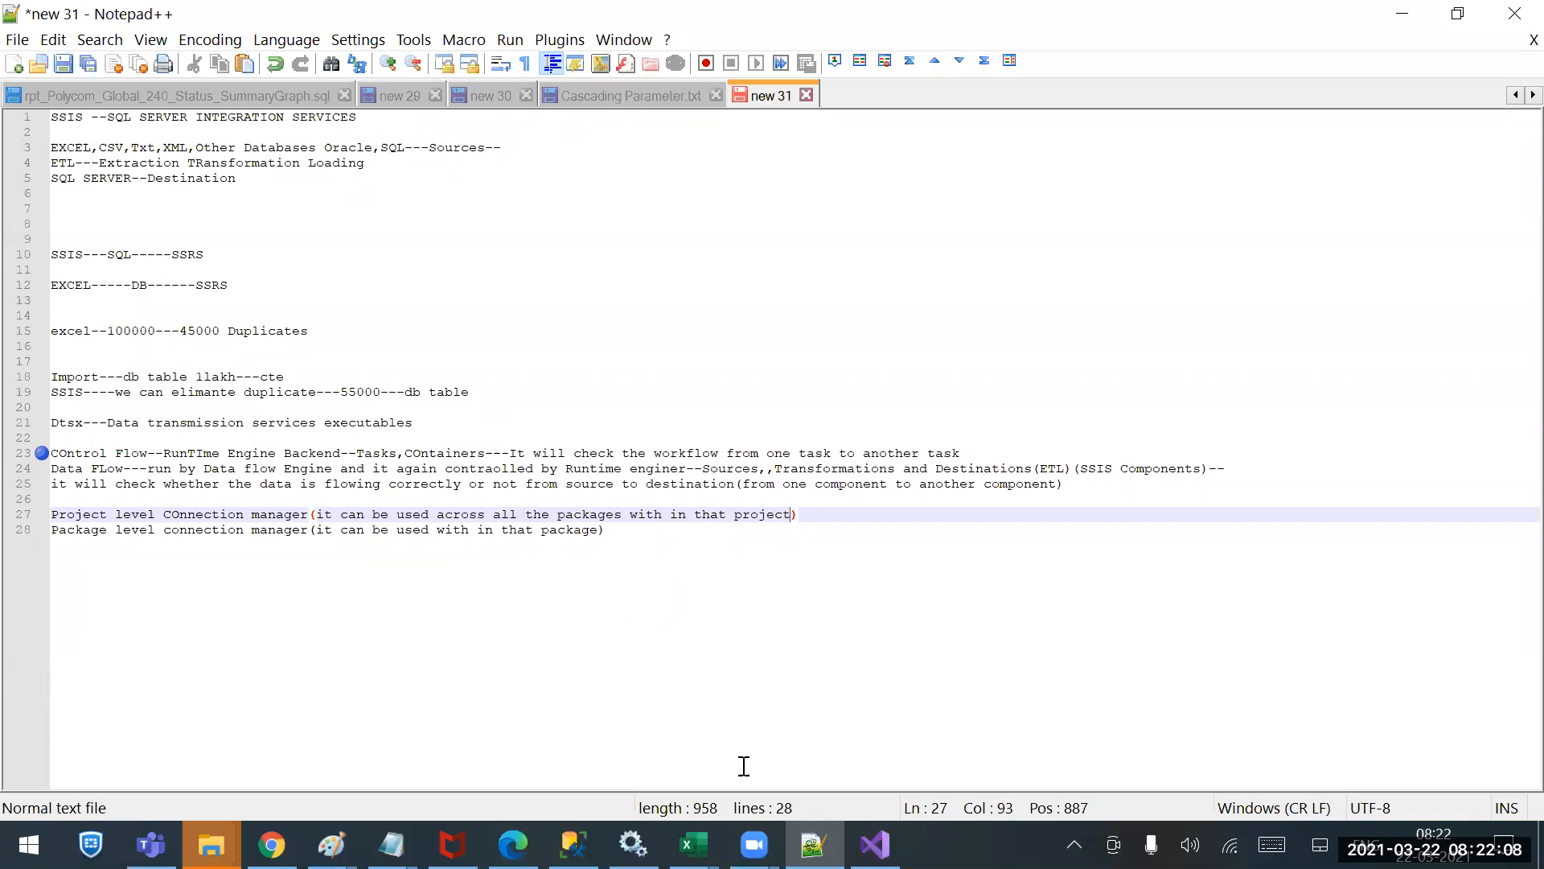
Switch to Visual Studio and examine the connection managers and the SSIS Packages folder in the solution.
mouse_move(875, 844)
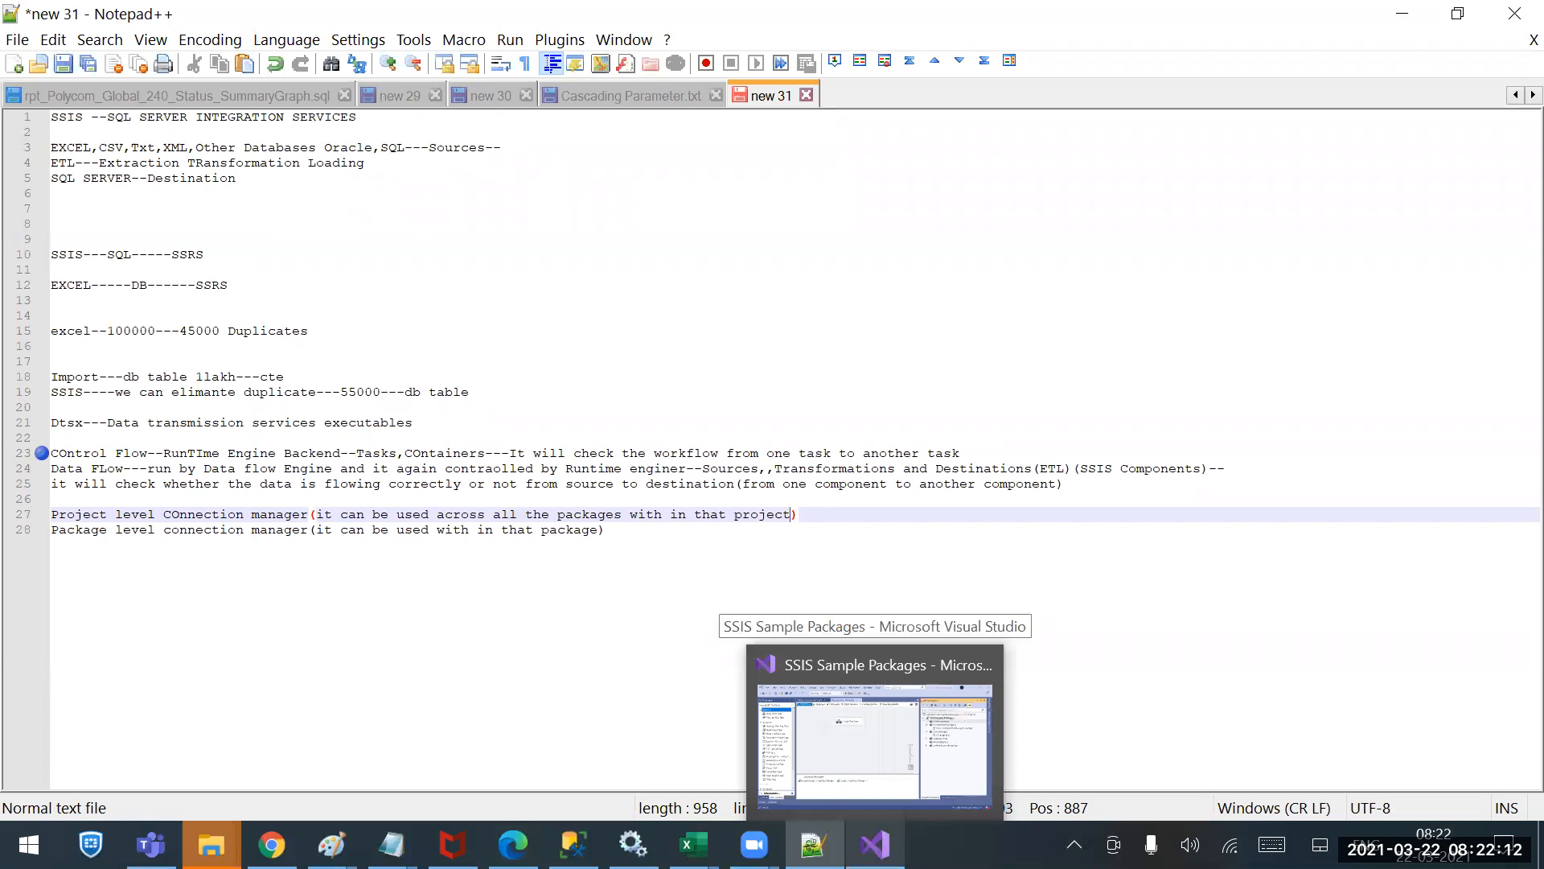
click(875, 740)
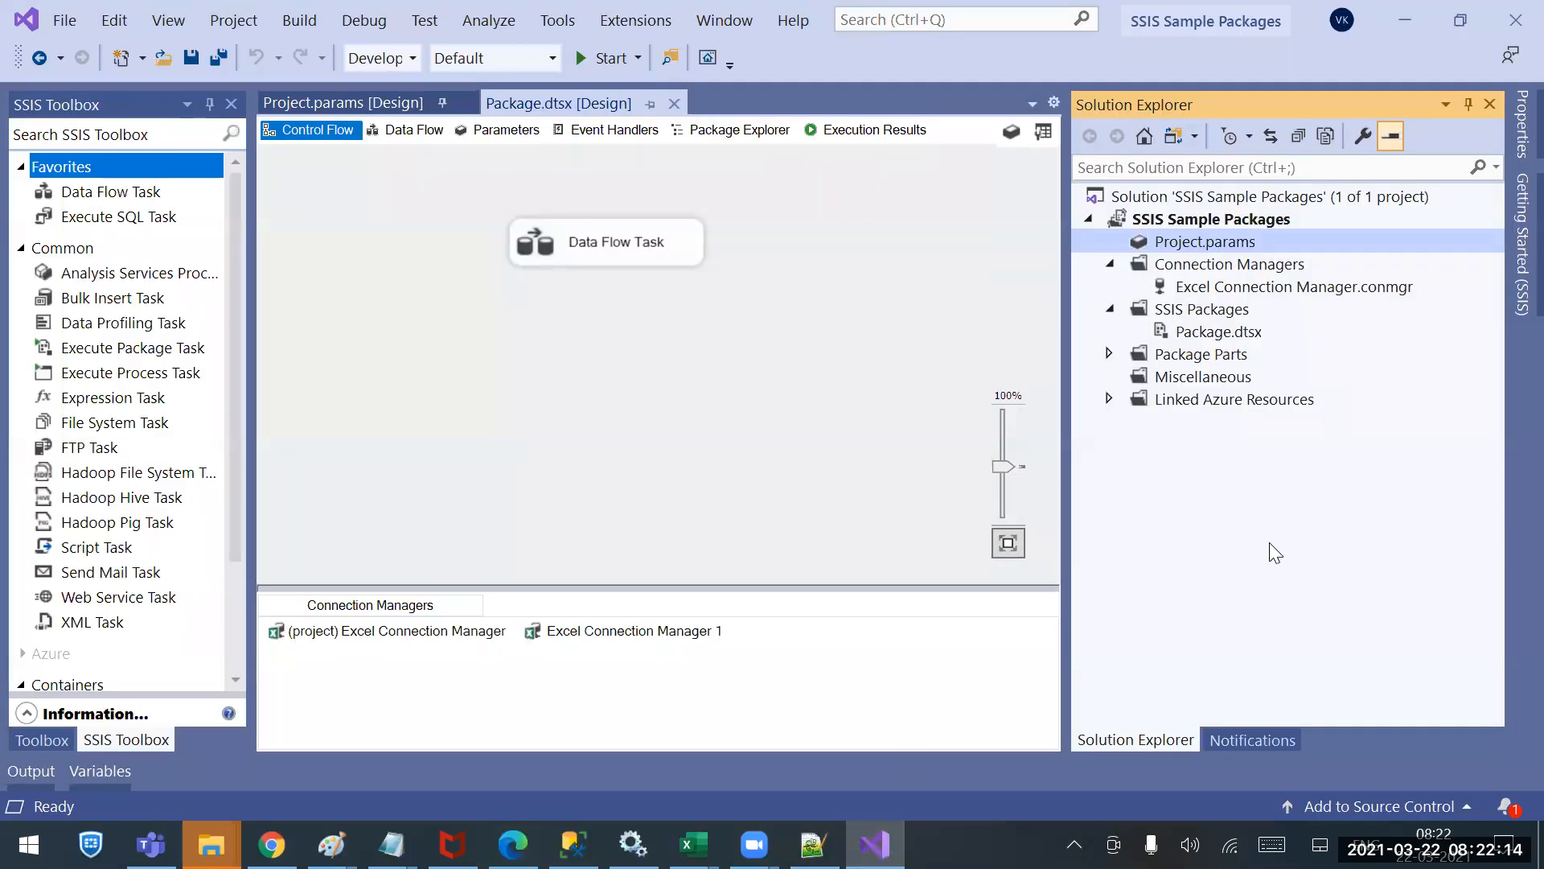
click(1202, 310)
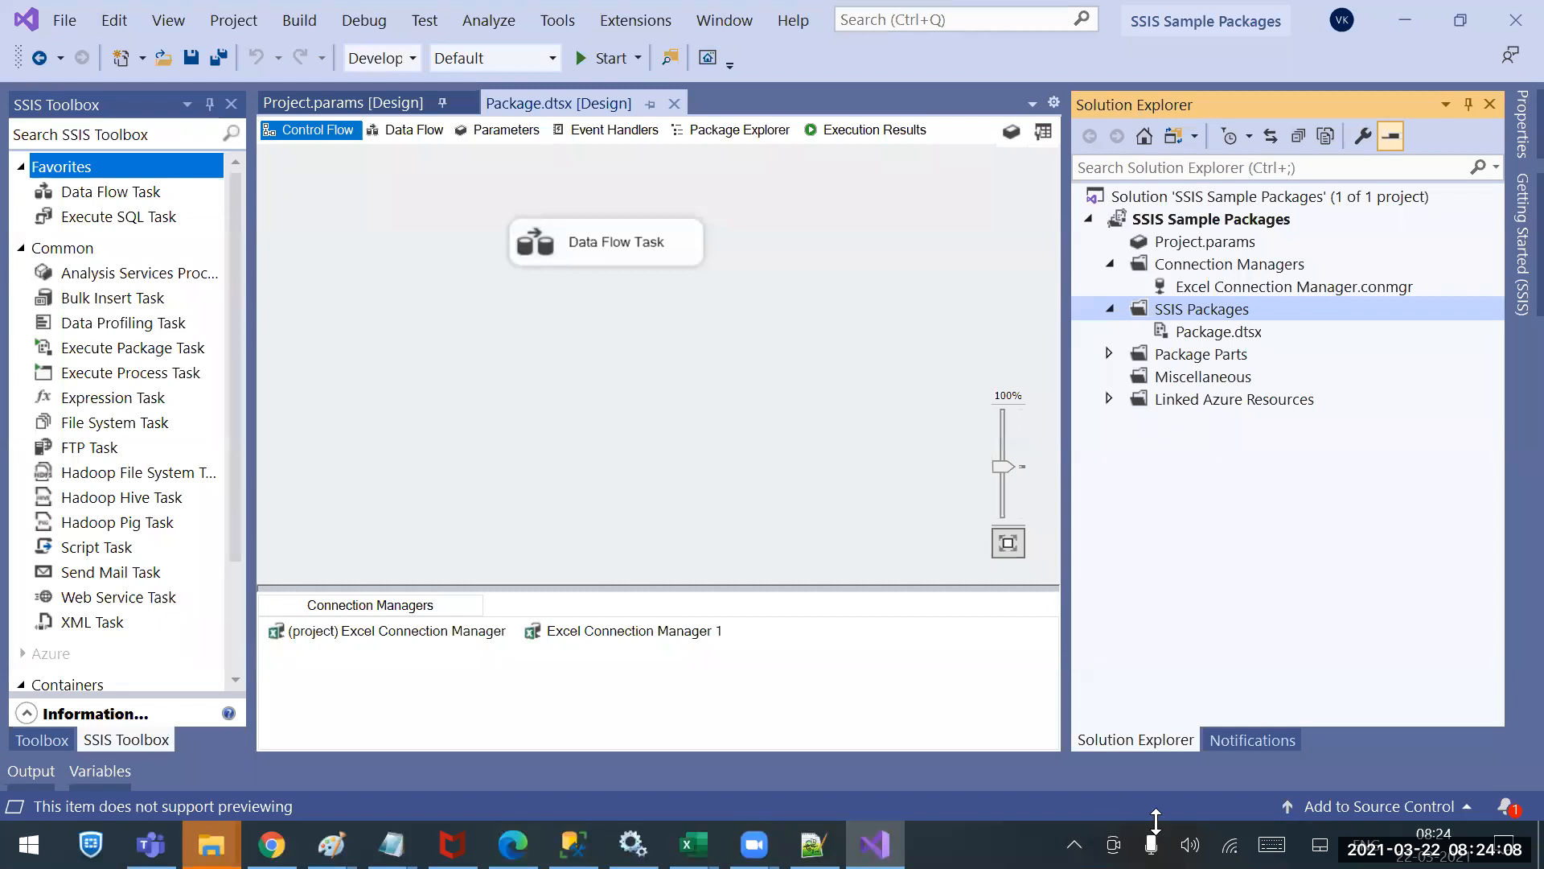
Review the Dtsx definition and the control flow description in the Notepad++ notes against the package's control flow in Visual Studio.
click(817, 840)
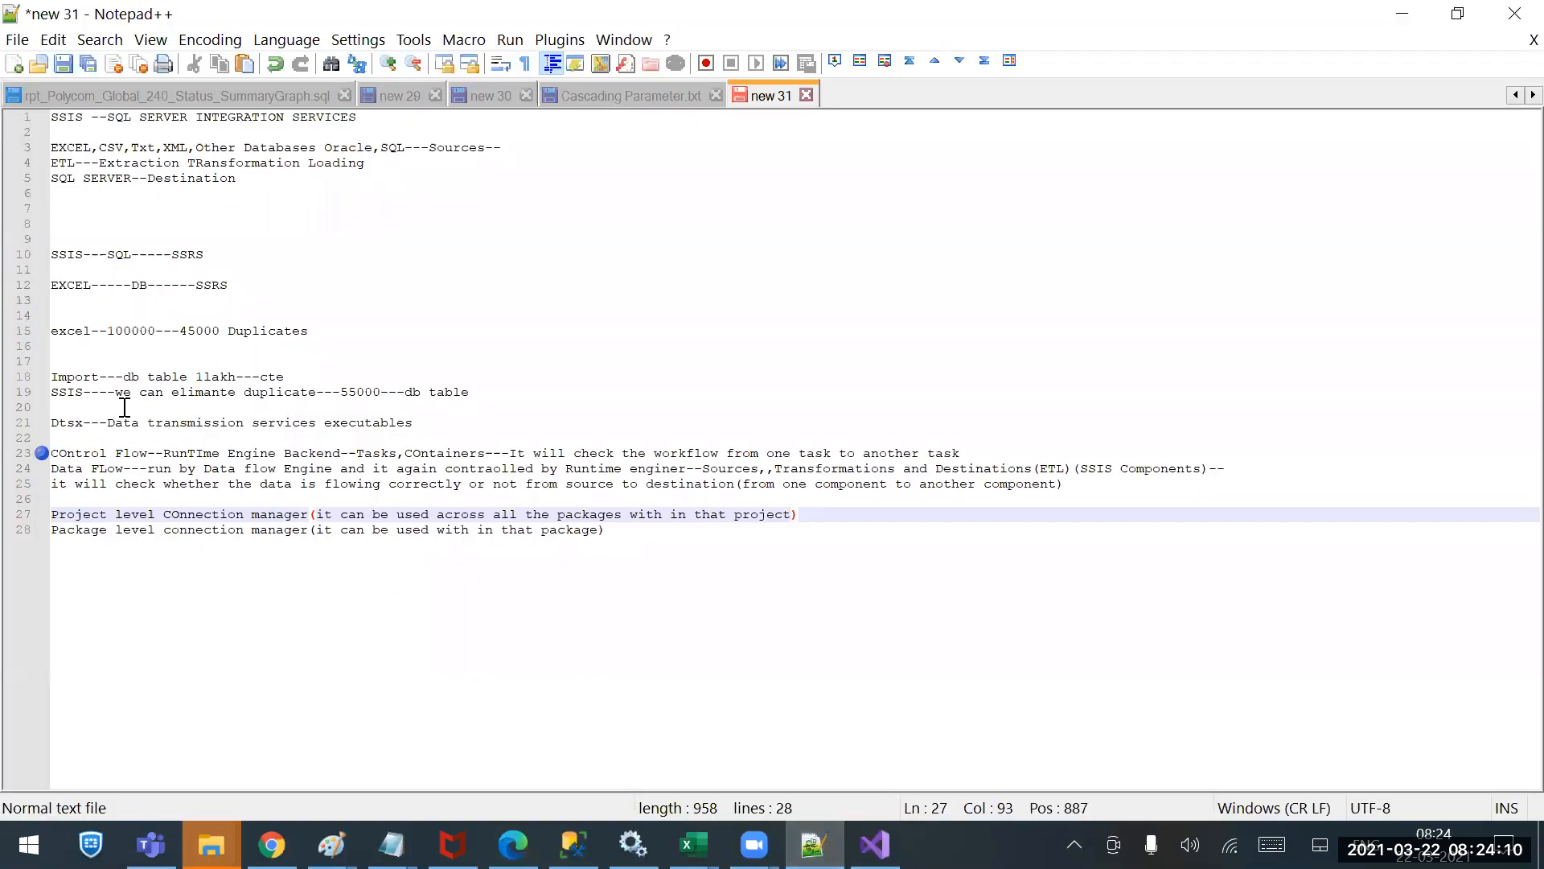
drag(107, 421, 465, 421)
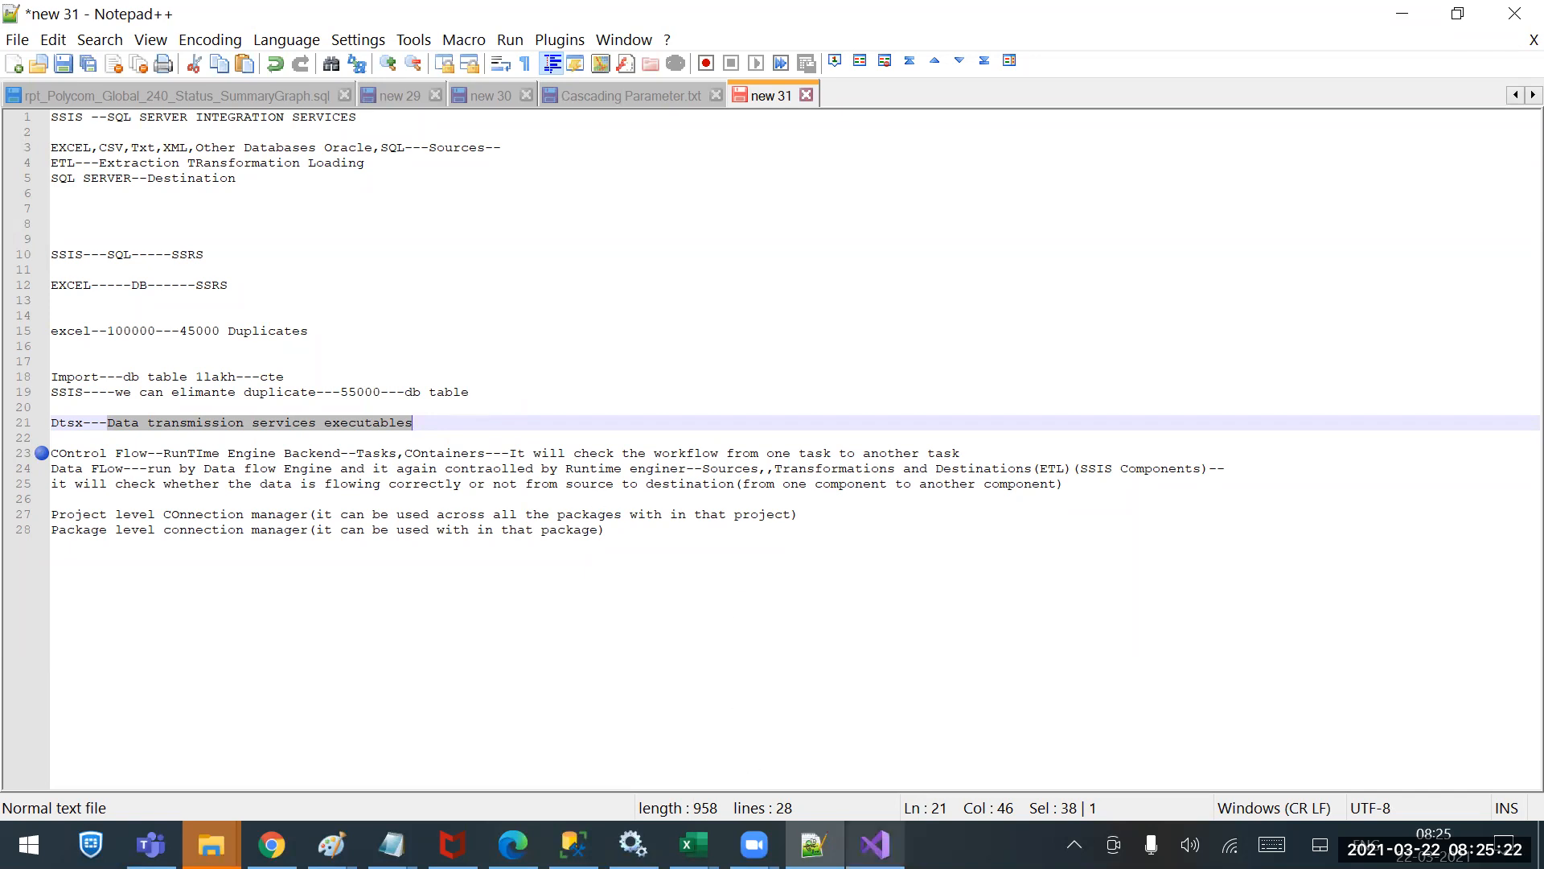
click(874, 844)
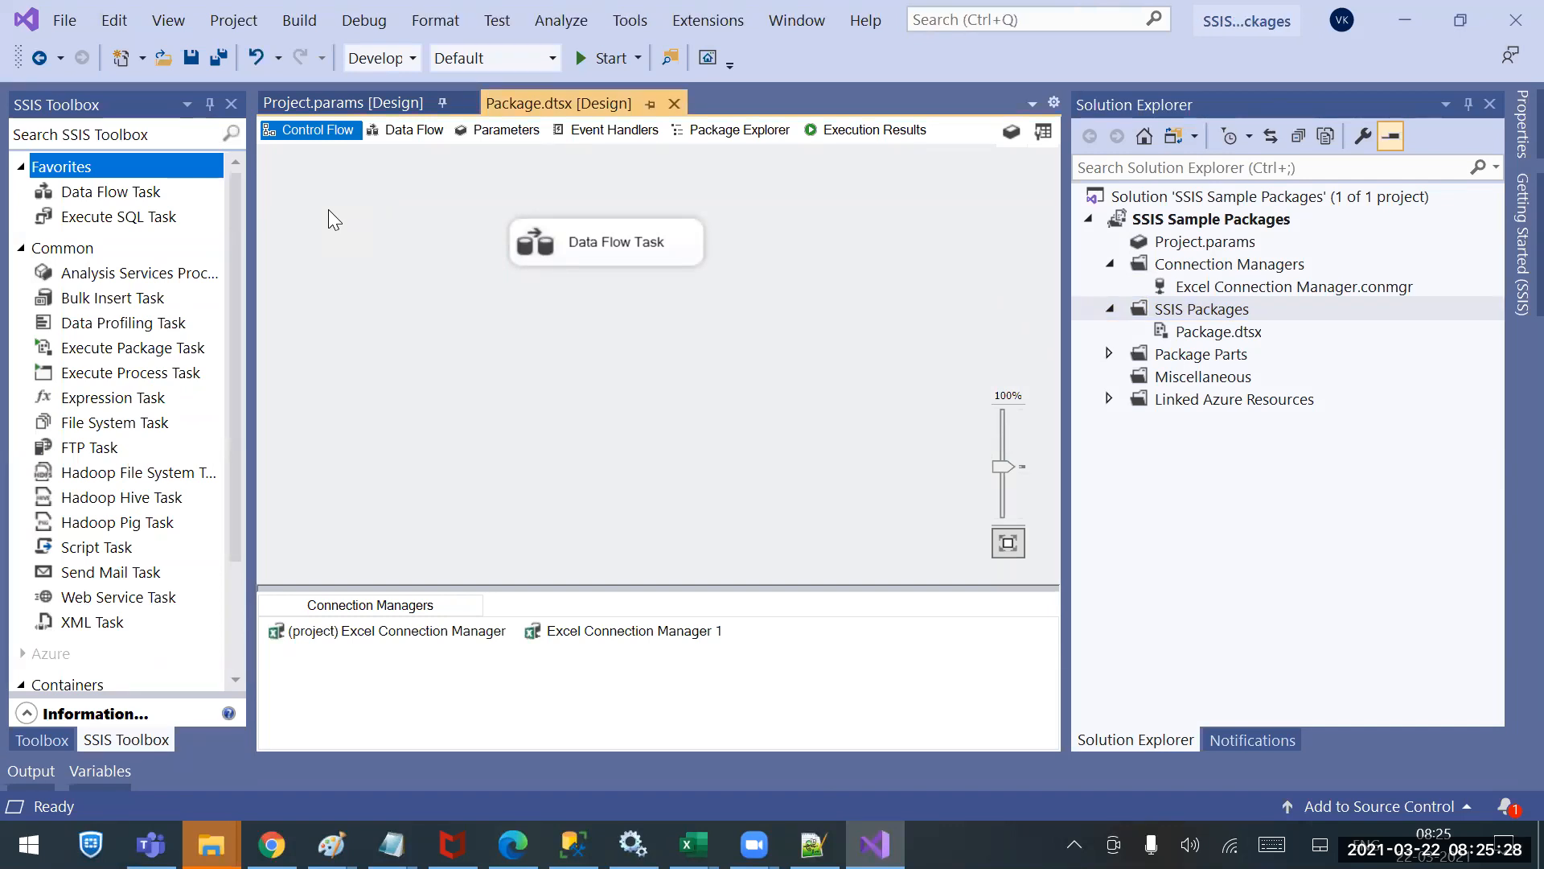
click(813, 844)
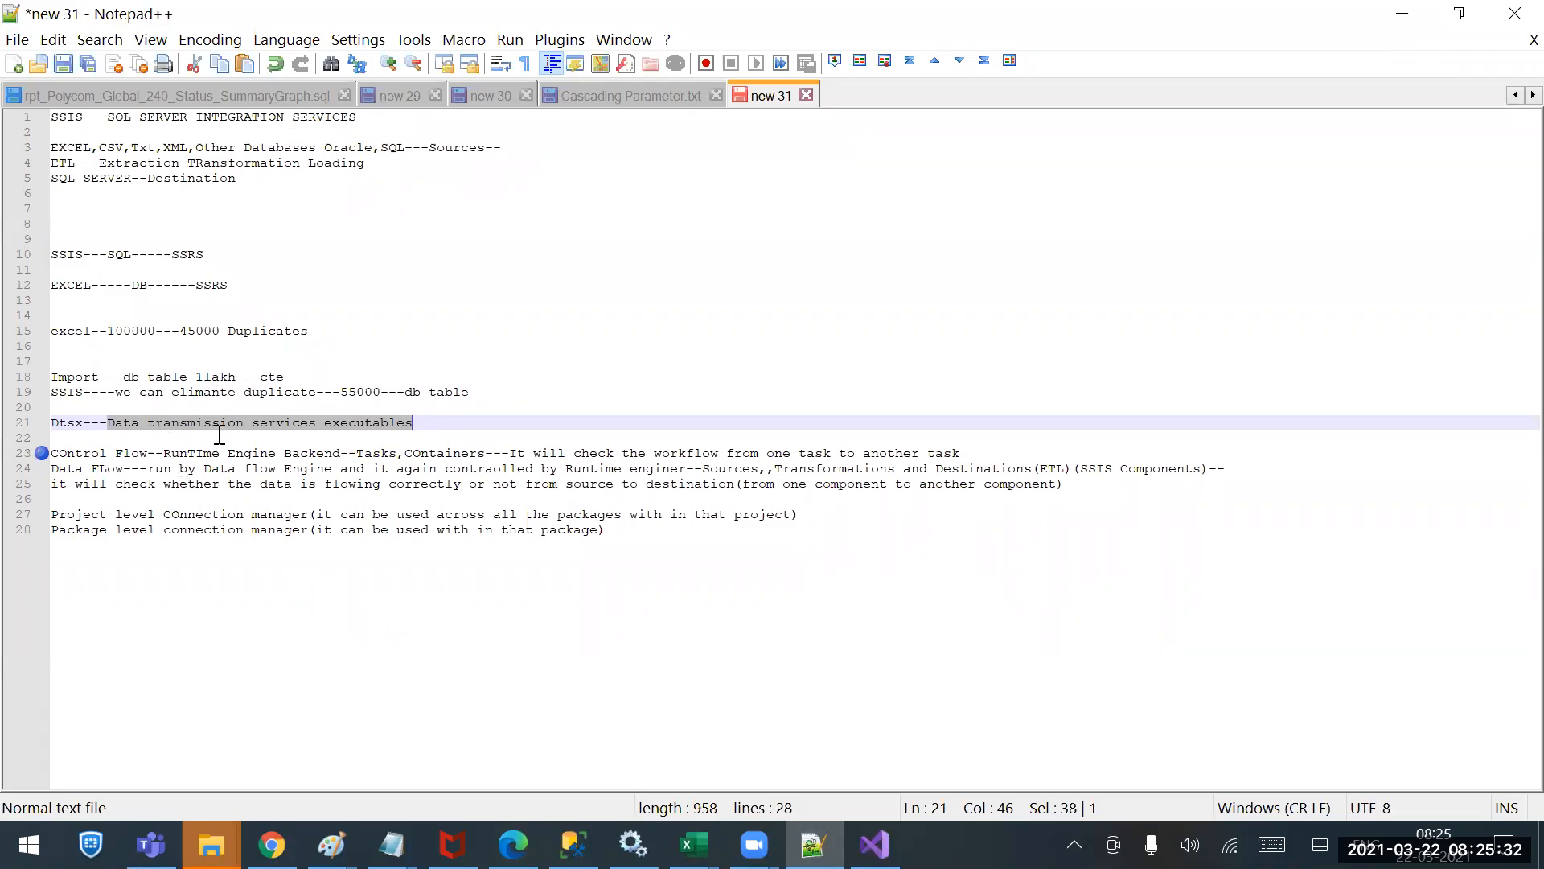
drag(511, 453, 566, 453)
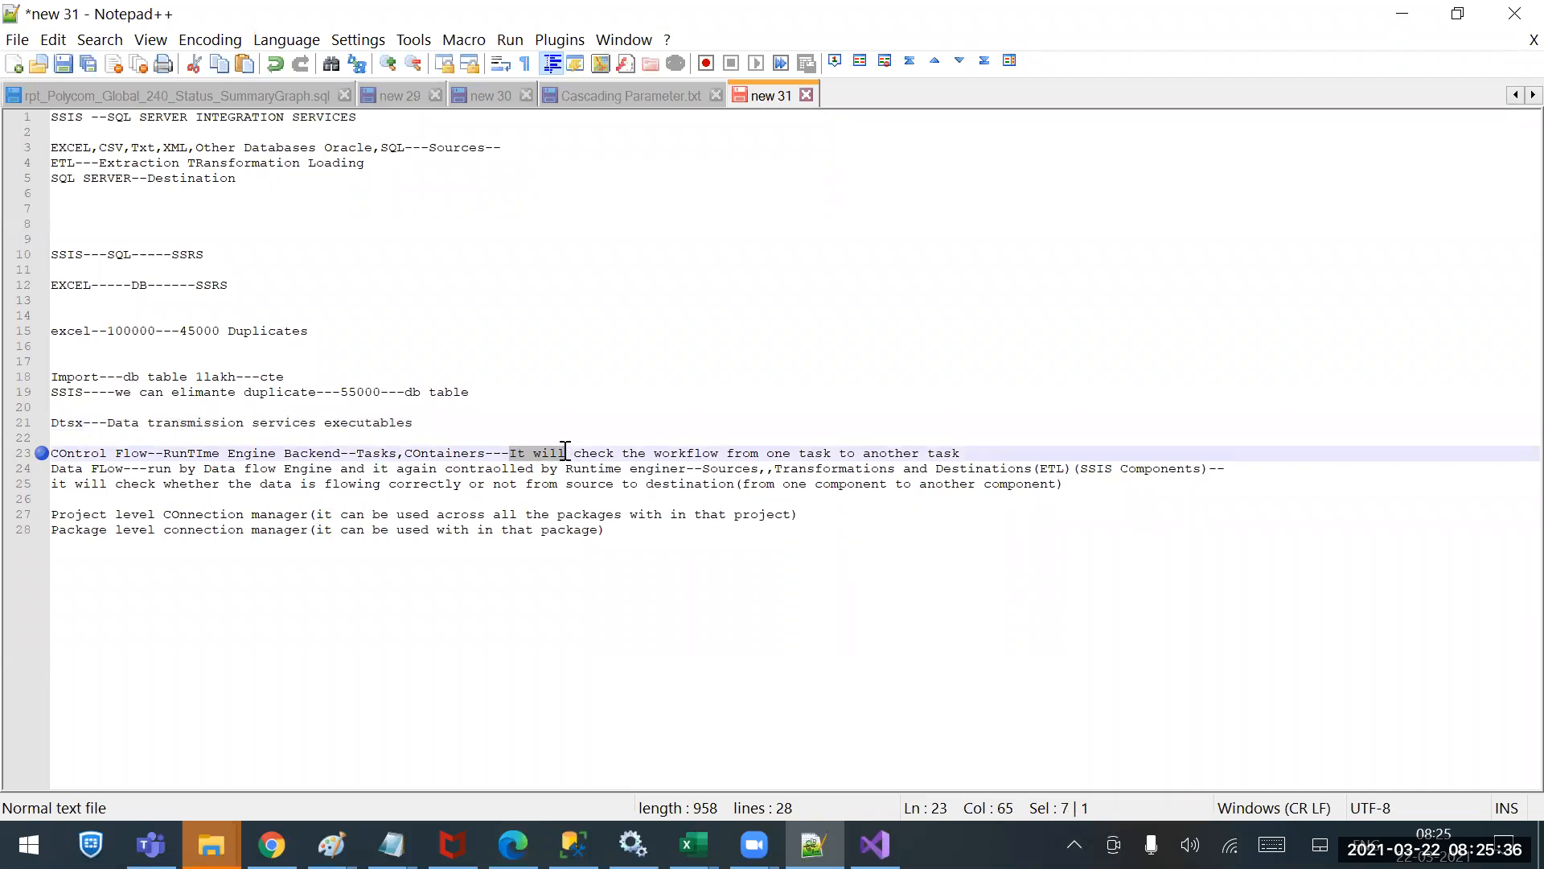
Replace "It will" in the control flow line of the notes with "control flow will".
text(con)
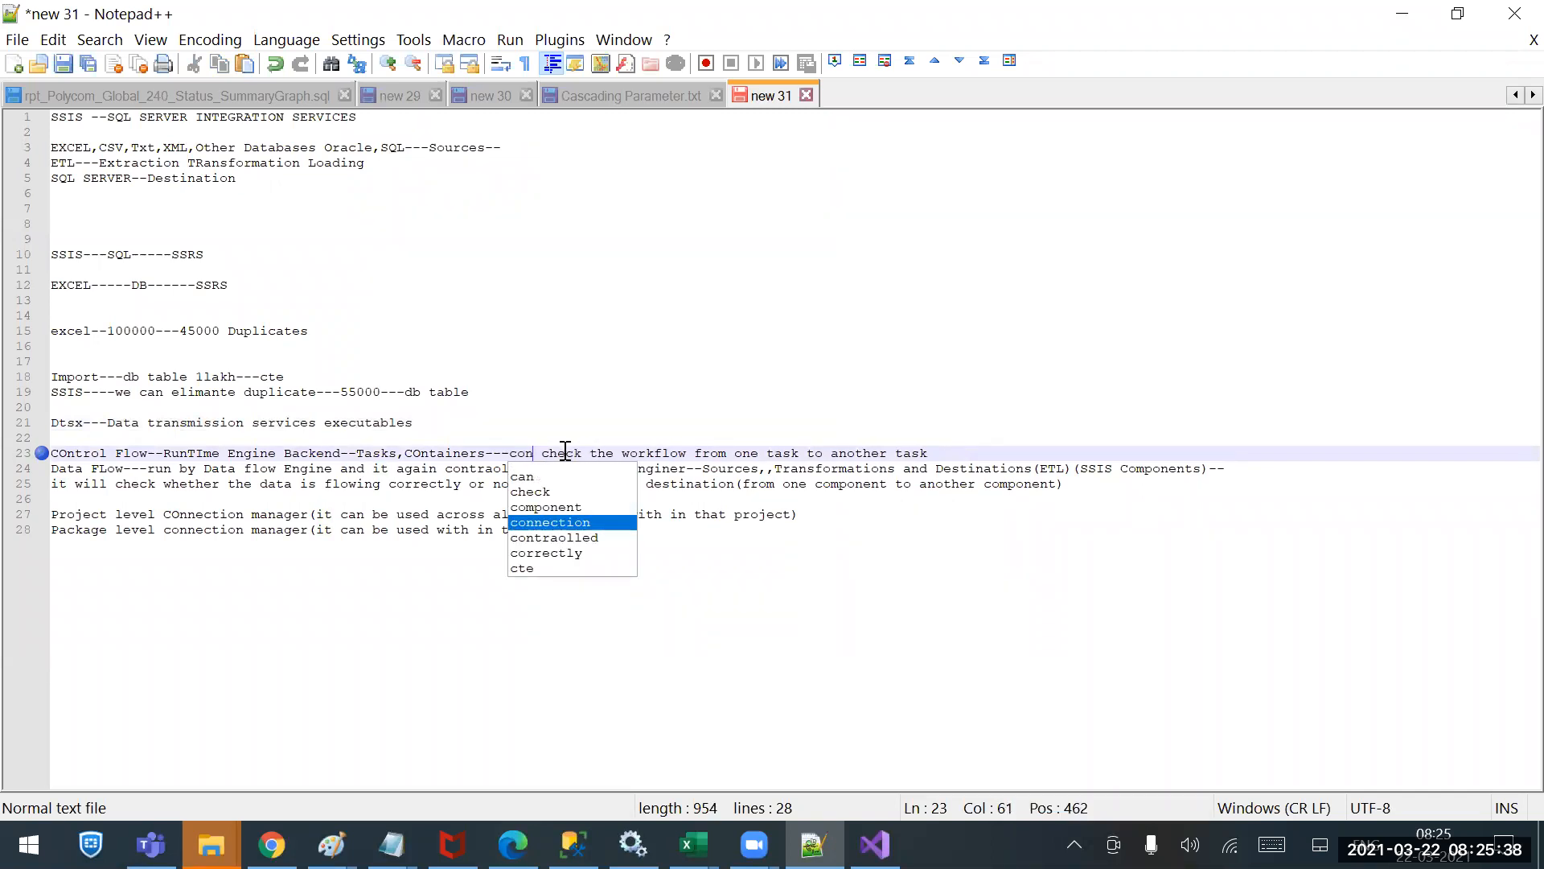
text(flow will)
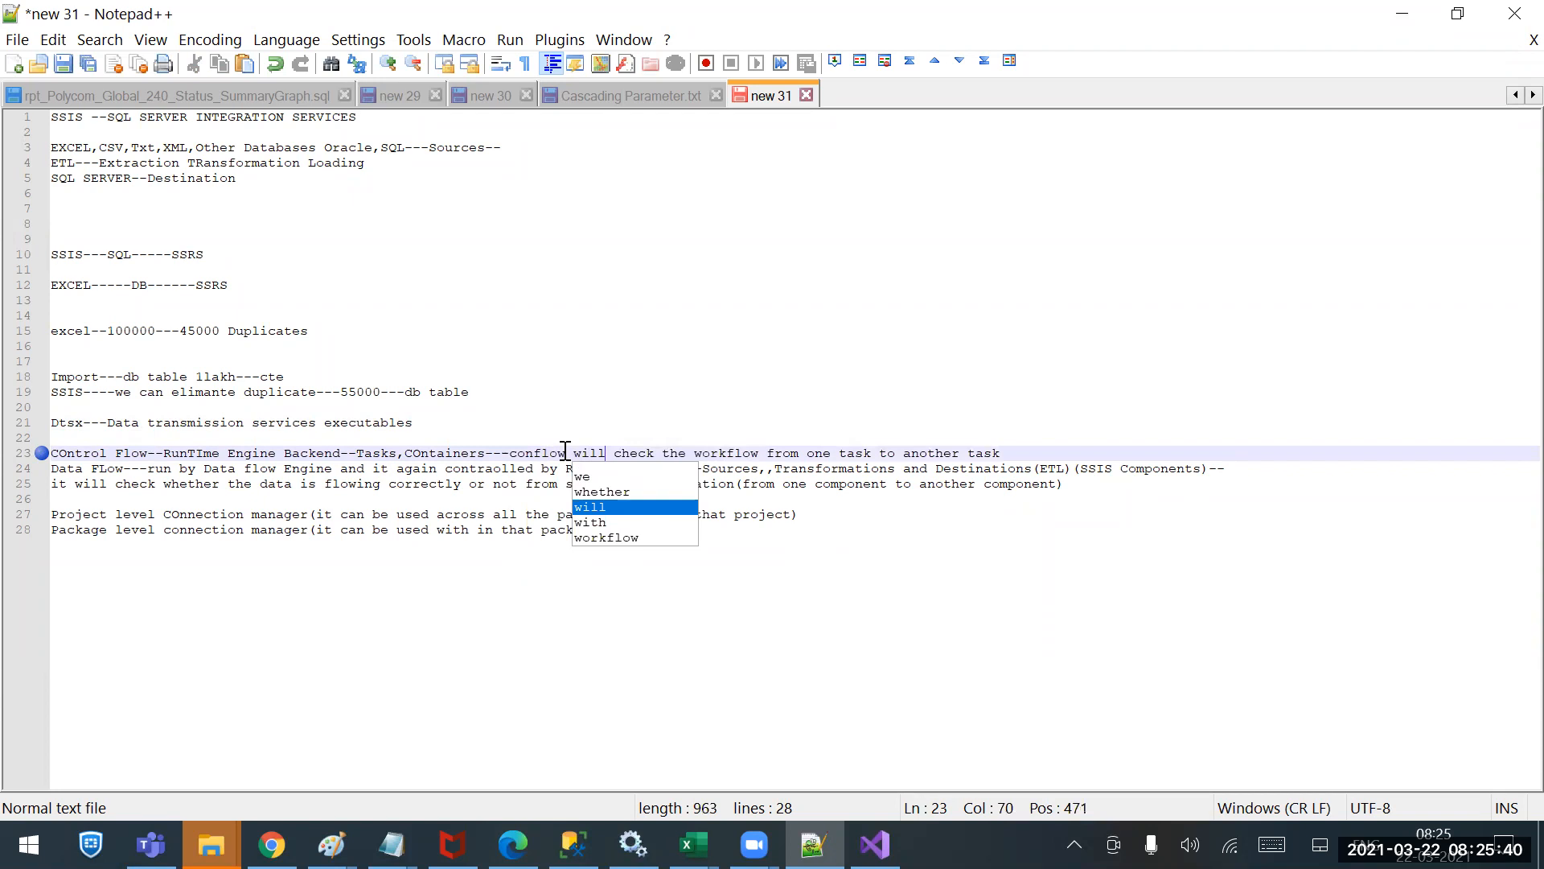
key(Escape)
key(Left)
key(Left)
key(Left)
key(Left)
key(Left)
key(Left)
key(Left)
key(Left)
key(Left)
text(troal)
key(Left)
key(BackSpace)
Append "and it will be run by runtome executables" to the end of the control flow line and add two blank lines below it.
key(Right)
key(Right)
key(Right)
key(Right)
key(Right)
key(Right)
key(Right)
key(Right)
key(Right)
key(Right)
key(Right)
key(Right)
key(Right)
key(Right)
key(Right)
key(Right)
key(Right)
key(Right)
key(Right)
key(Right)
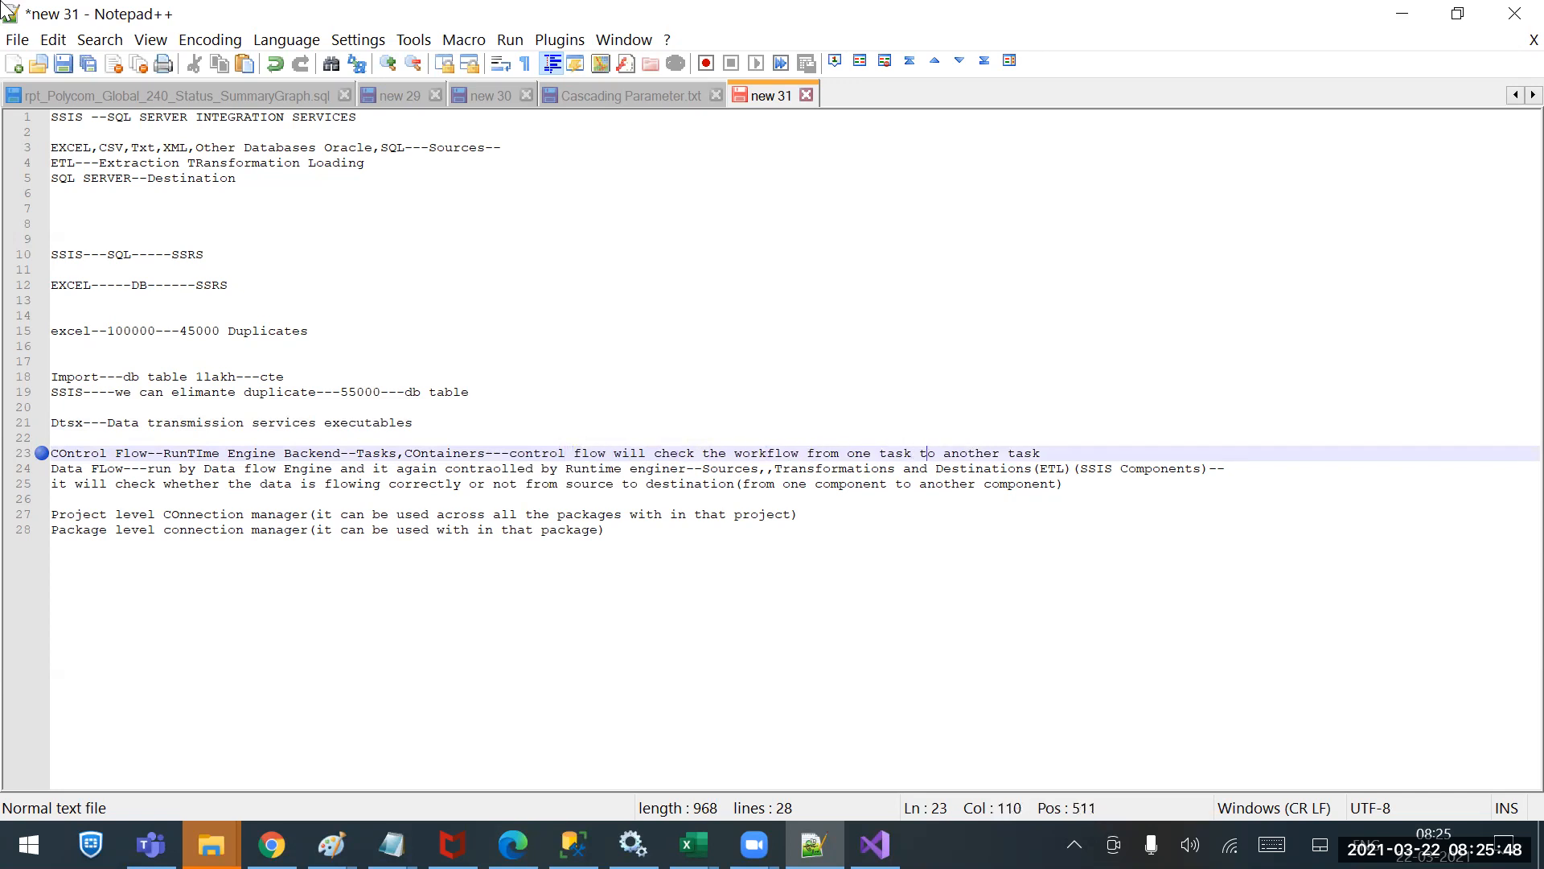
key(Right)
key(Right)
key(Right)
key(Right)
key(Right)
key(Right)
key(Right)
key(Right)
key(Right)
key(Right)
key(Right)
key(Right)
key(Right)
key(Right)
text(and it will be run by runtome engine)
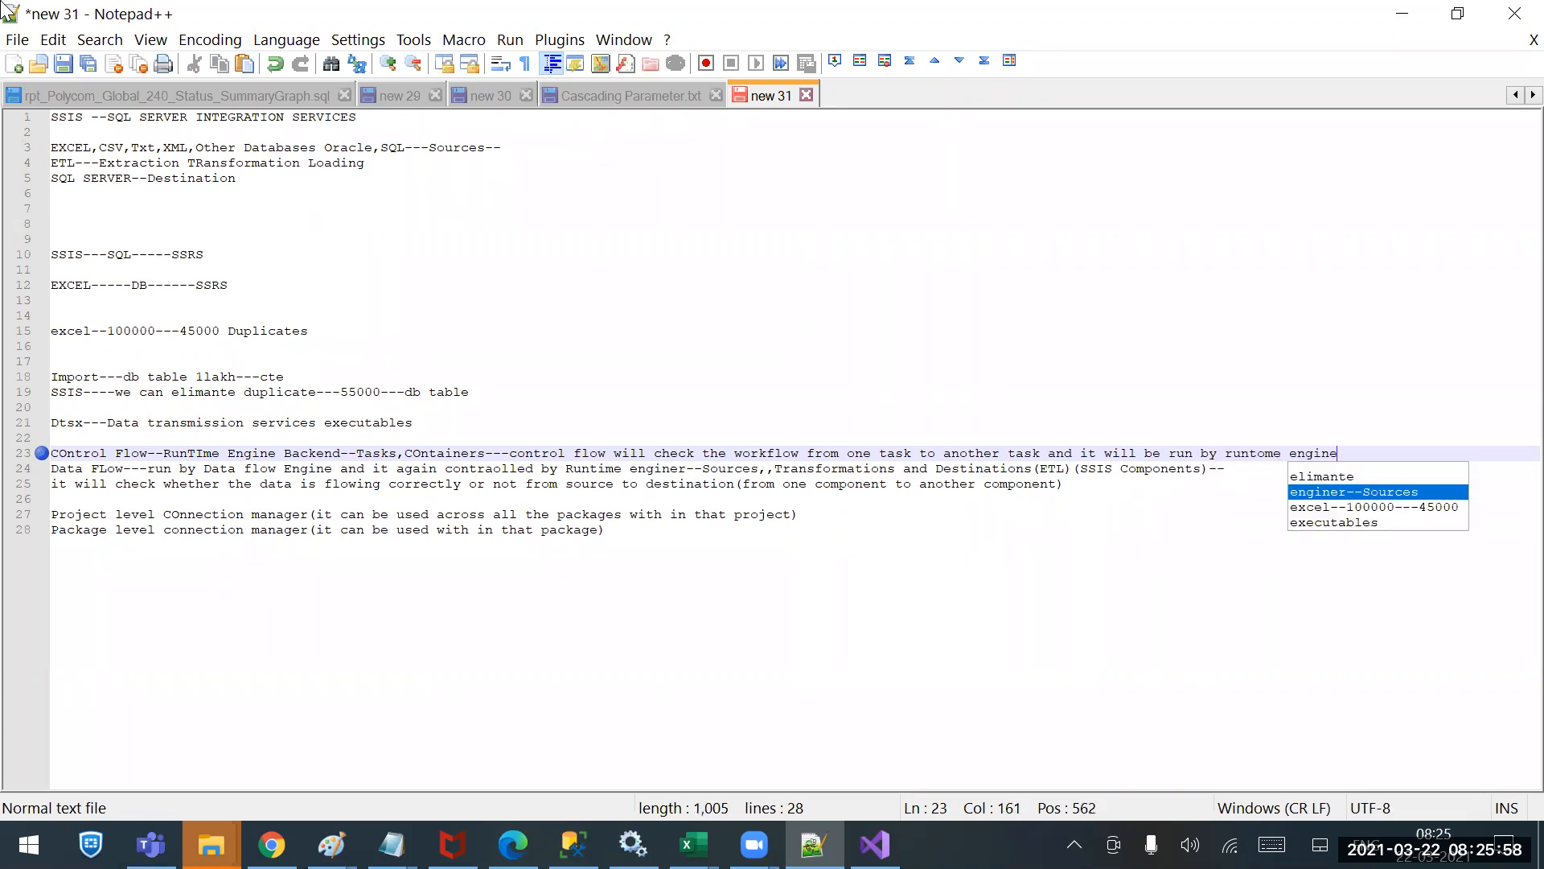
key(Down)
key(Down)
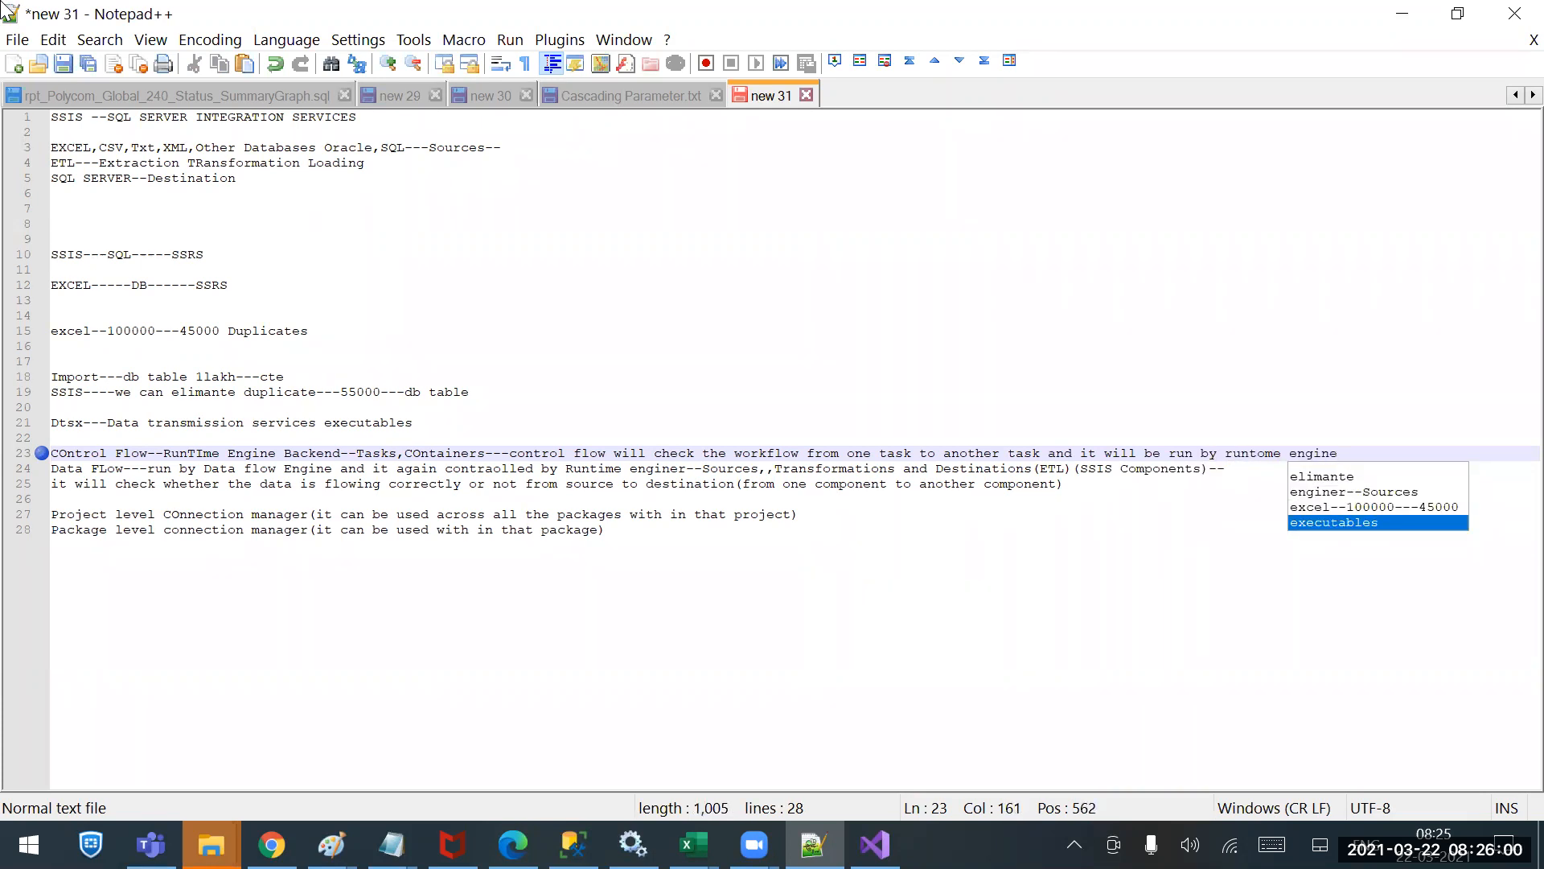
key(Return)
key(Return)
key(Return)
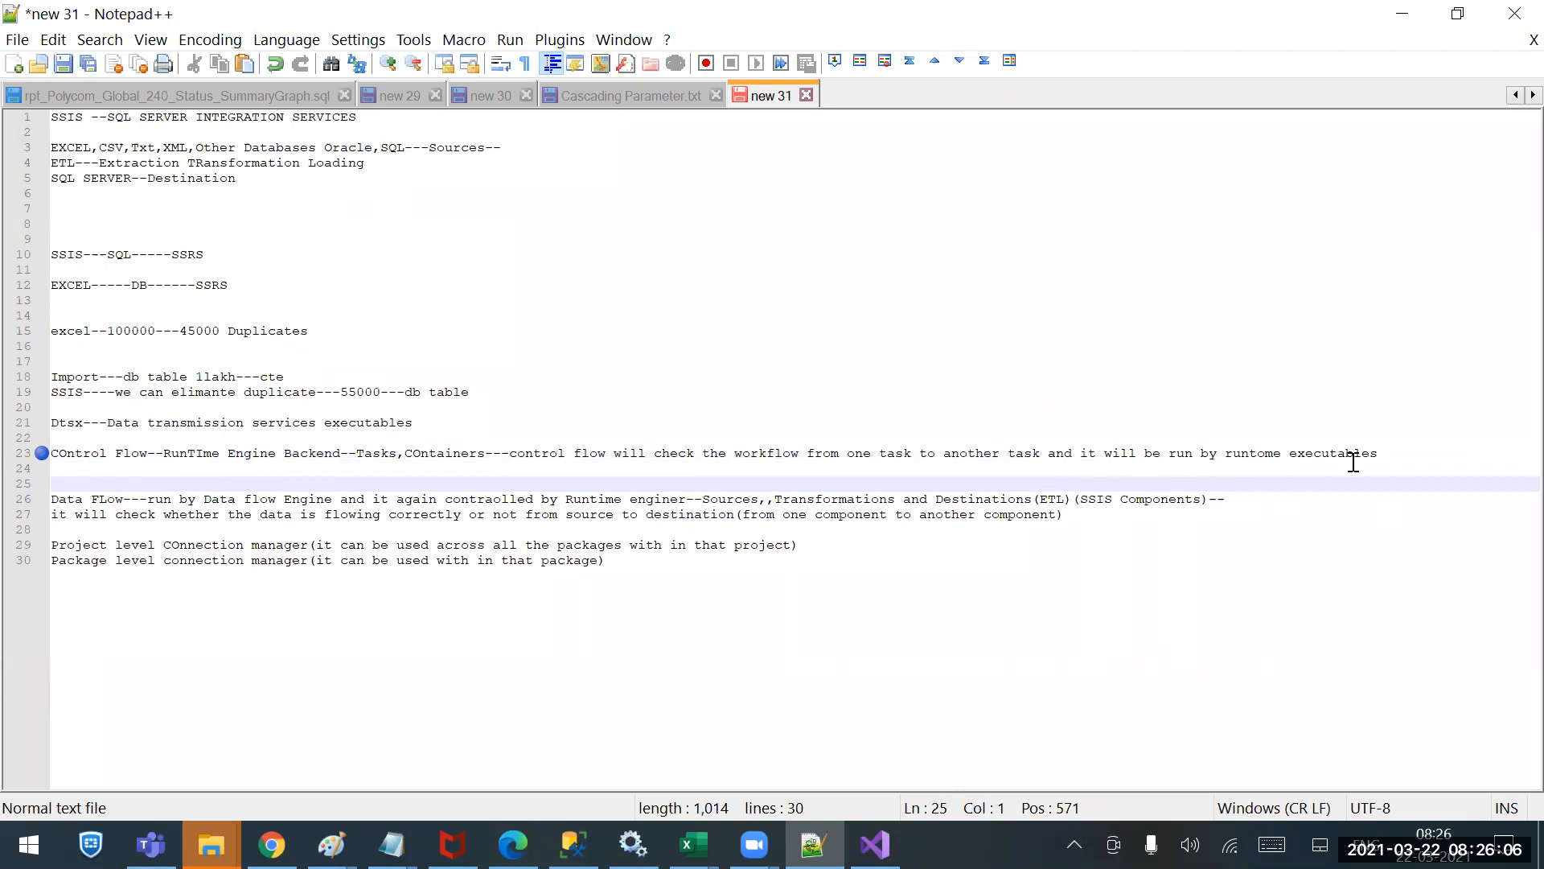
Correct "runtome" to "runtime" in the control flow line and replace its last word "executables" with "engine".
click(1263, 454)
key(BackSpace)
text(i)
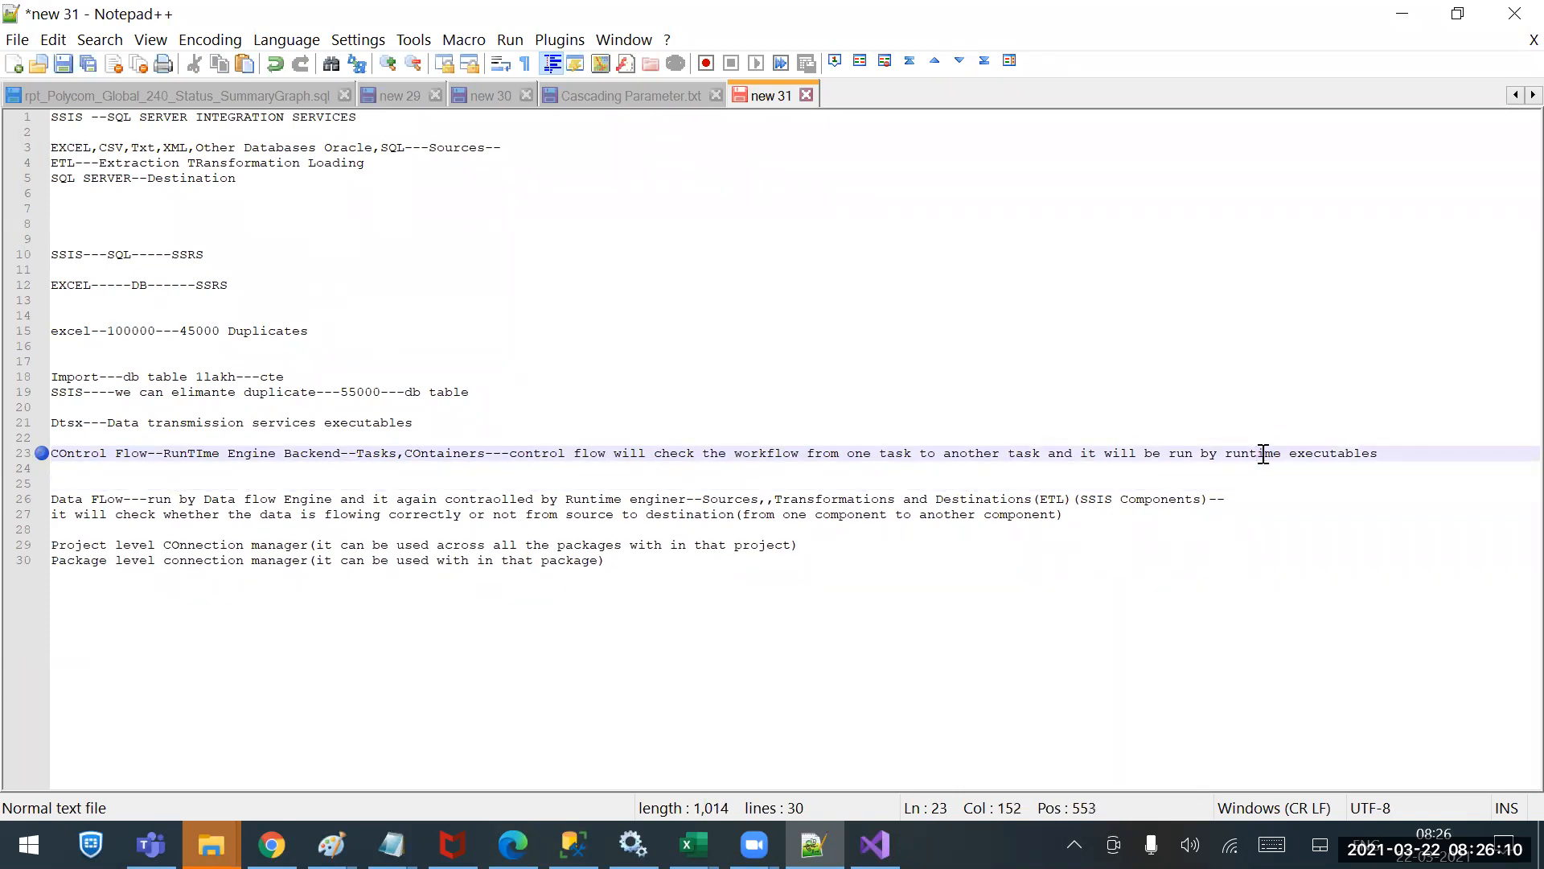
click(1326, 463)
click(1328, 448)
double_click(1327, 448)
text(emg)
key(BackSpace)
key(BackSpace)
text(ngine)
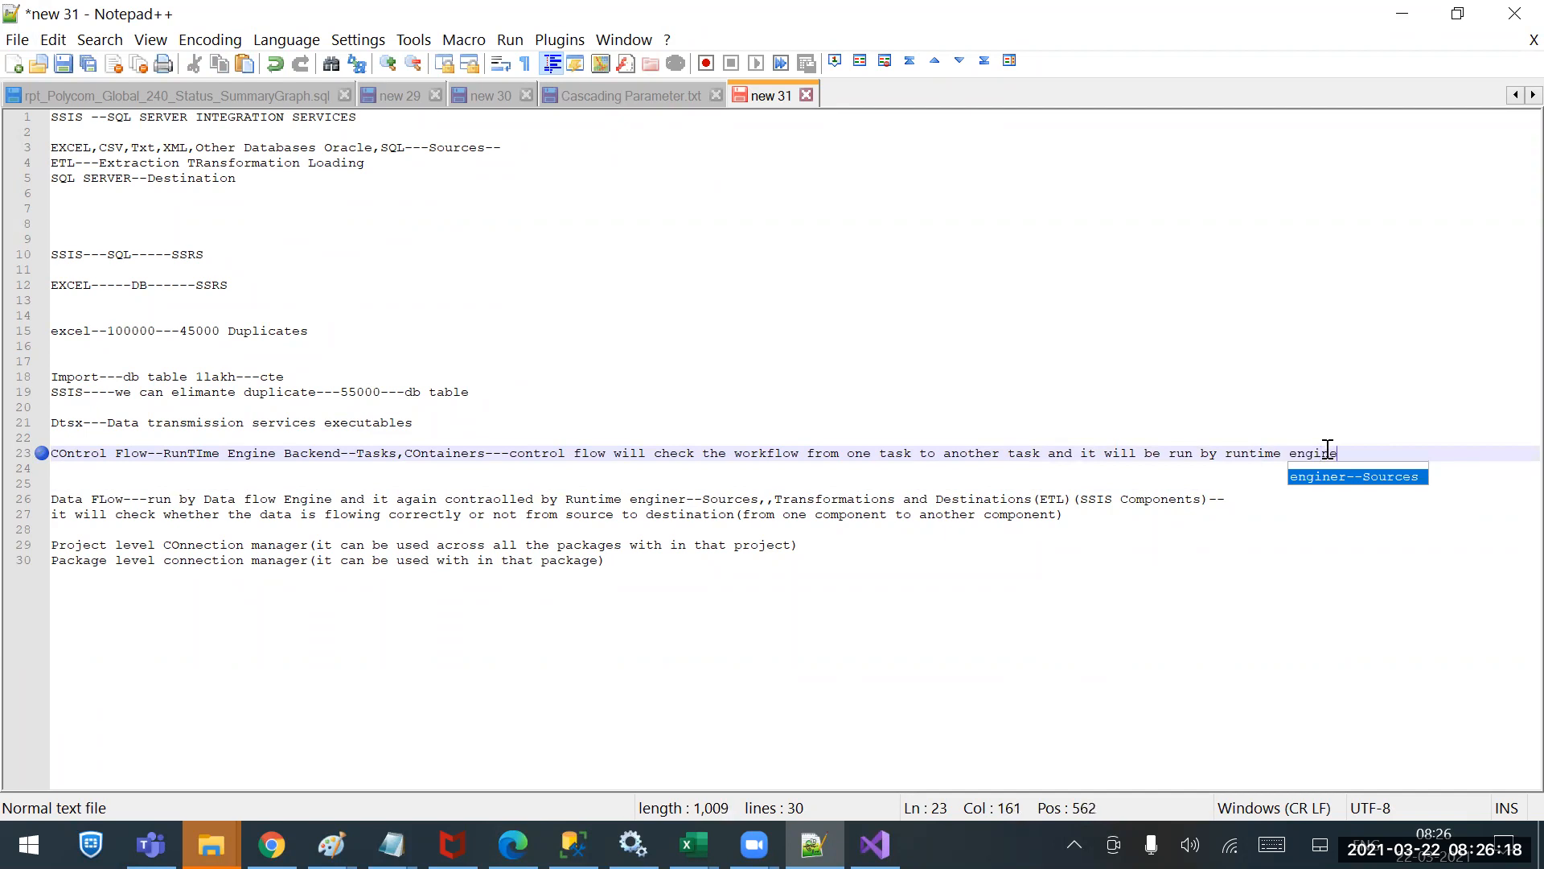
click(1421, 453)
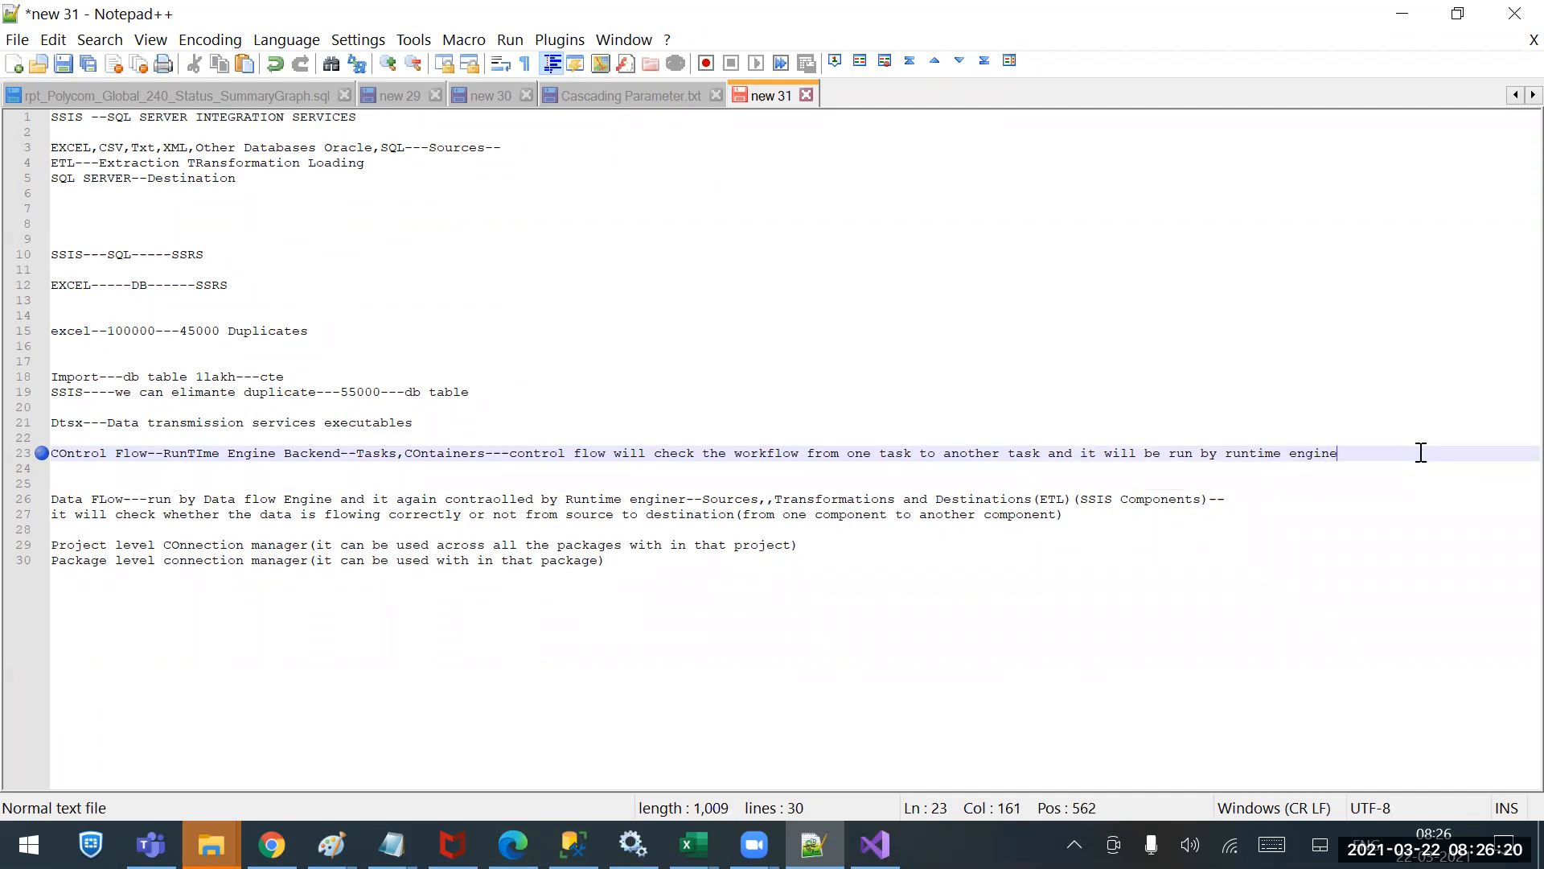
Add the line "it has Tasks and Containers" below the control flow line, separated by a blank line.
key(Return)
key(Return)
text(ity)
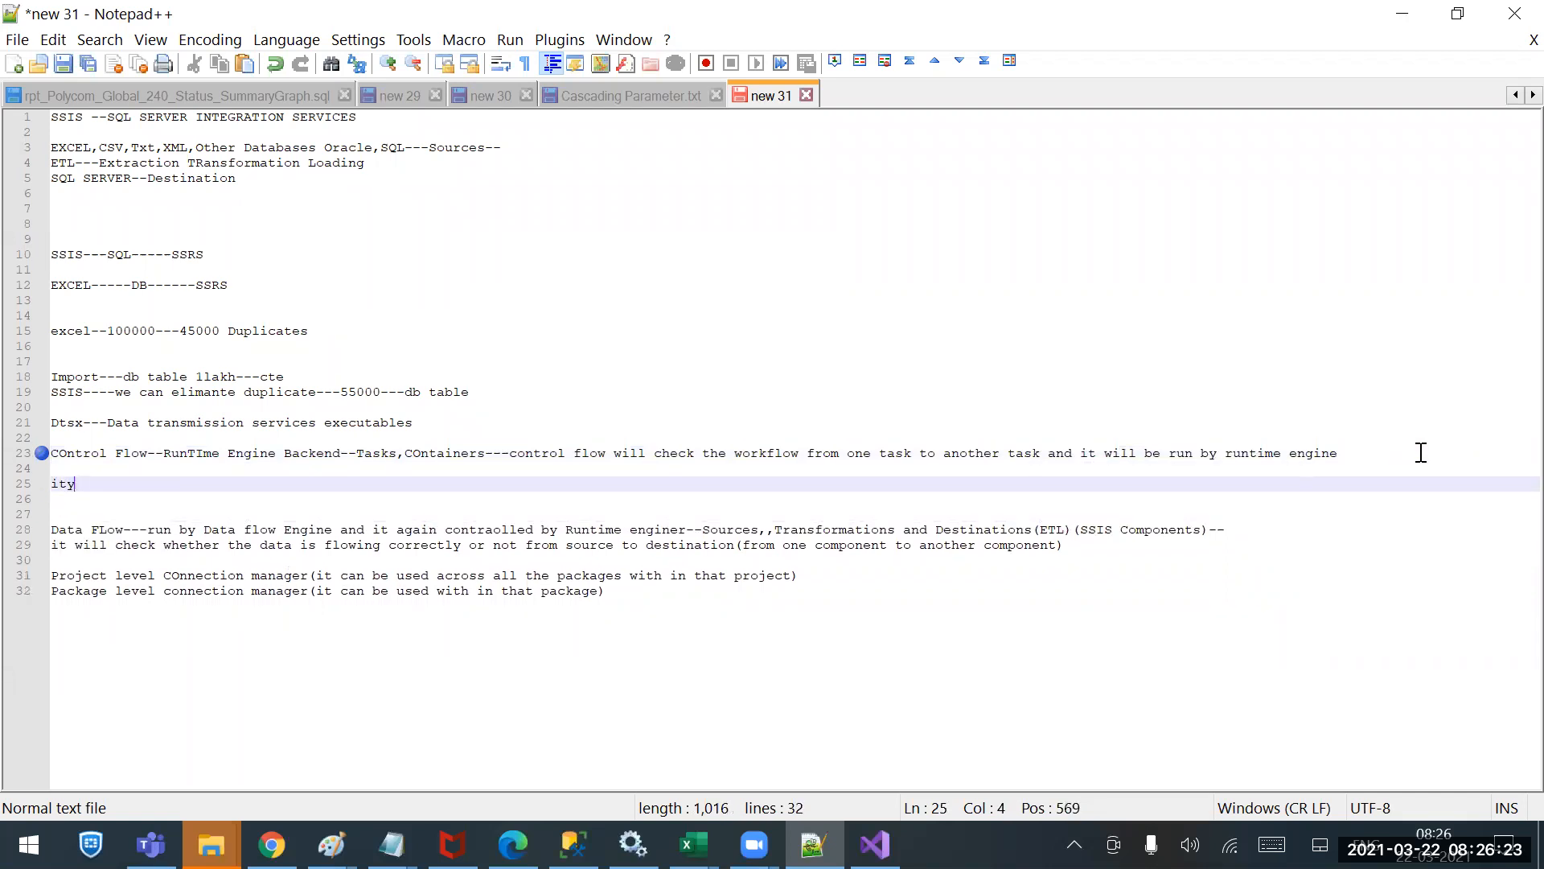
key(BackSpace)
text(has Tasks )
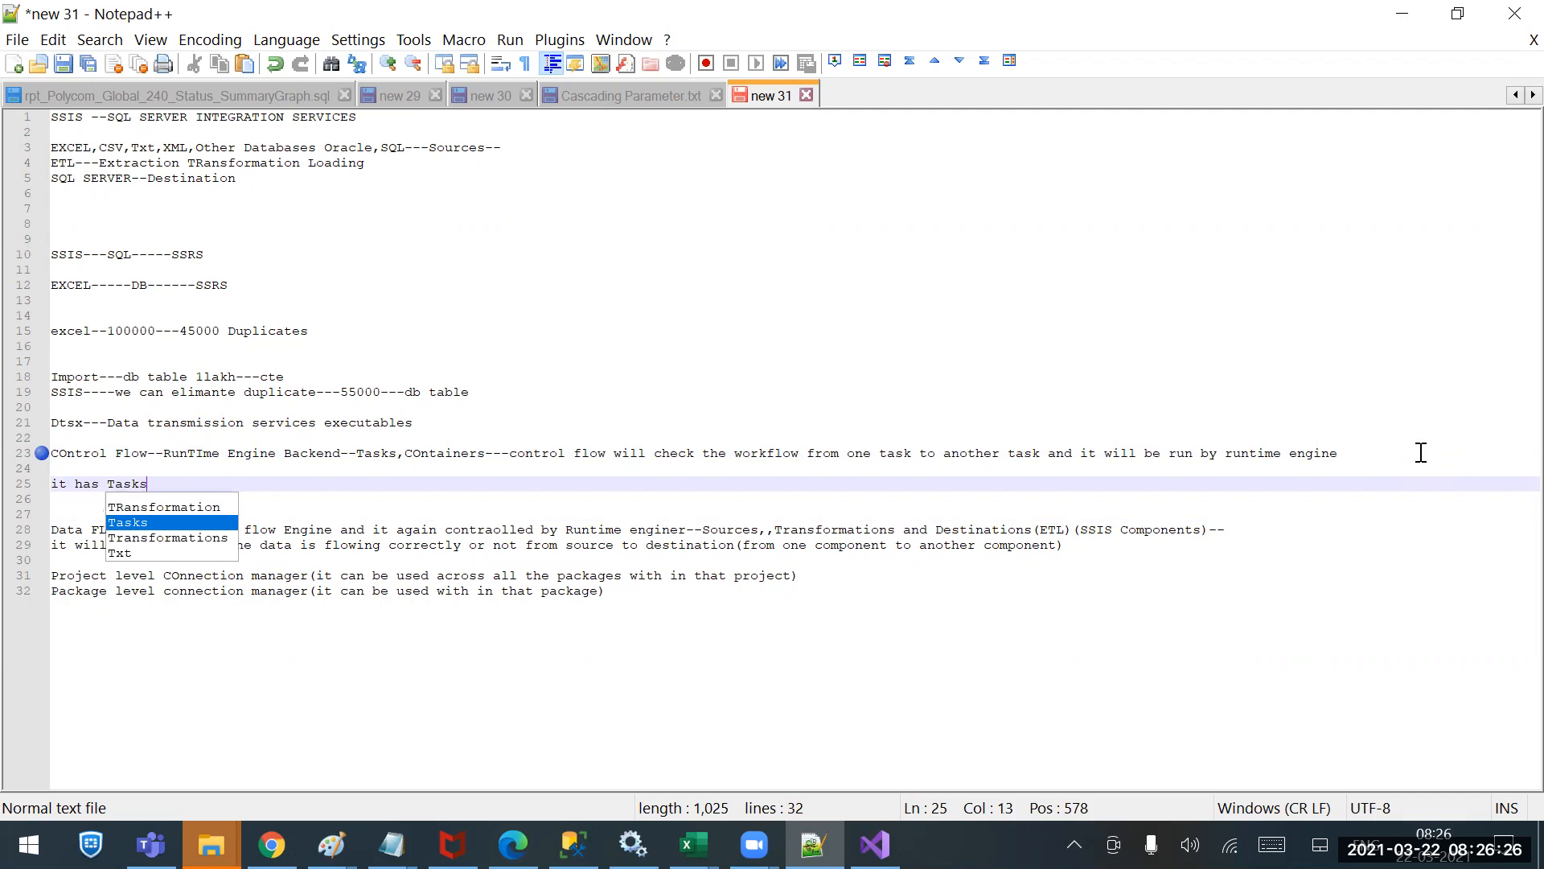
text(and )
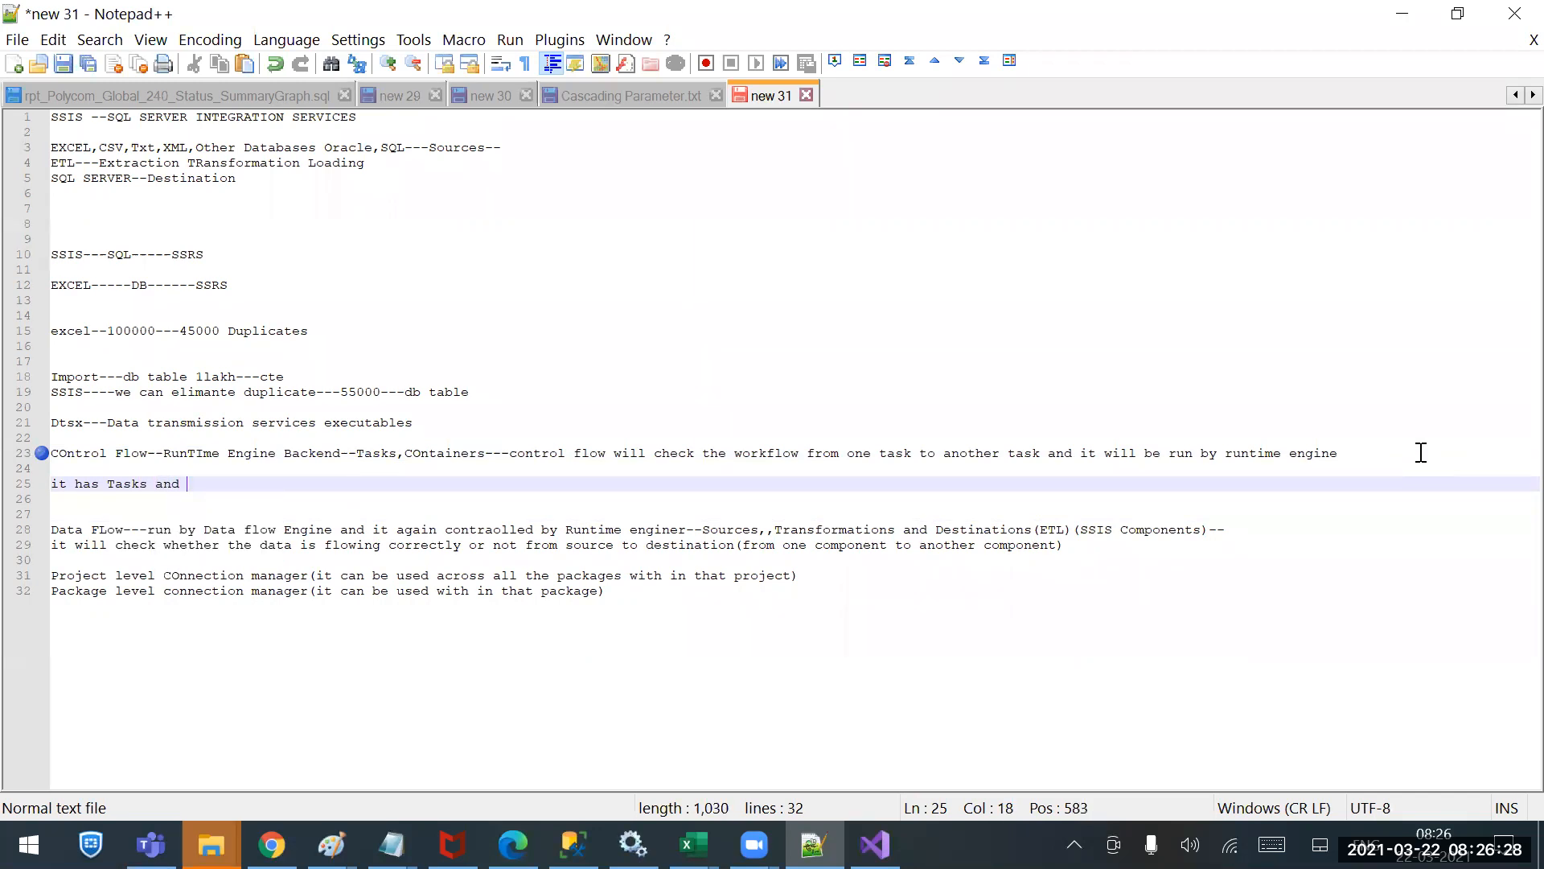
text(Conta)
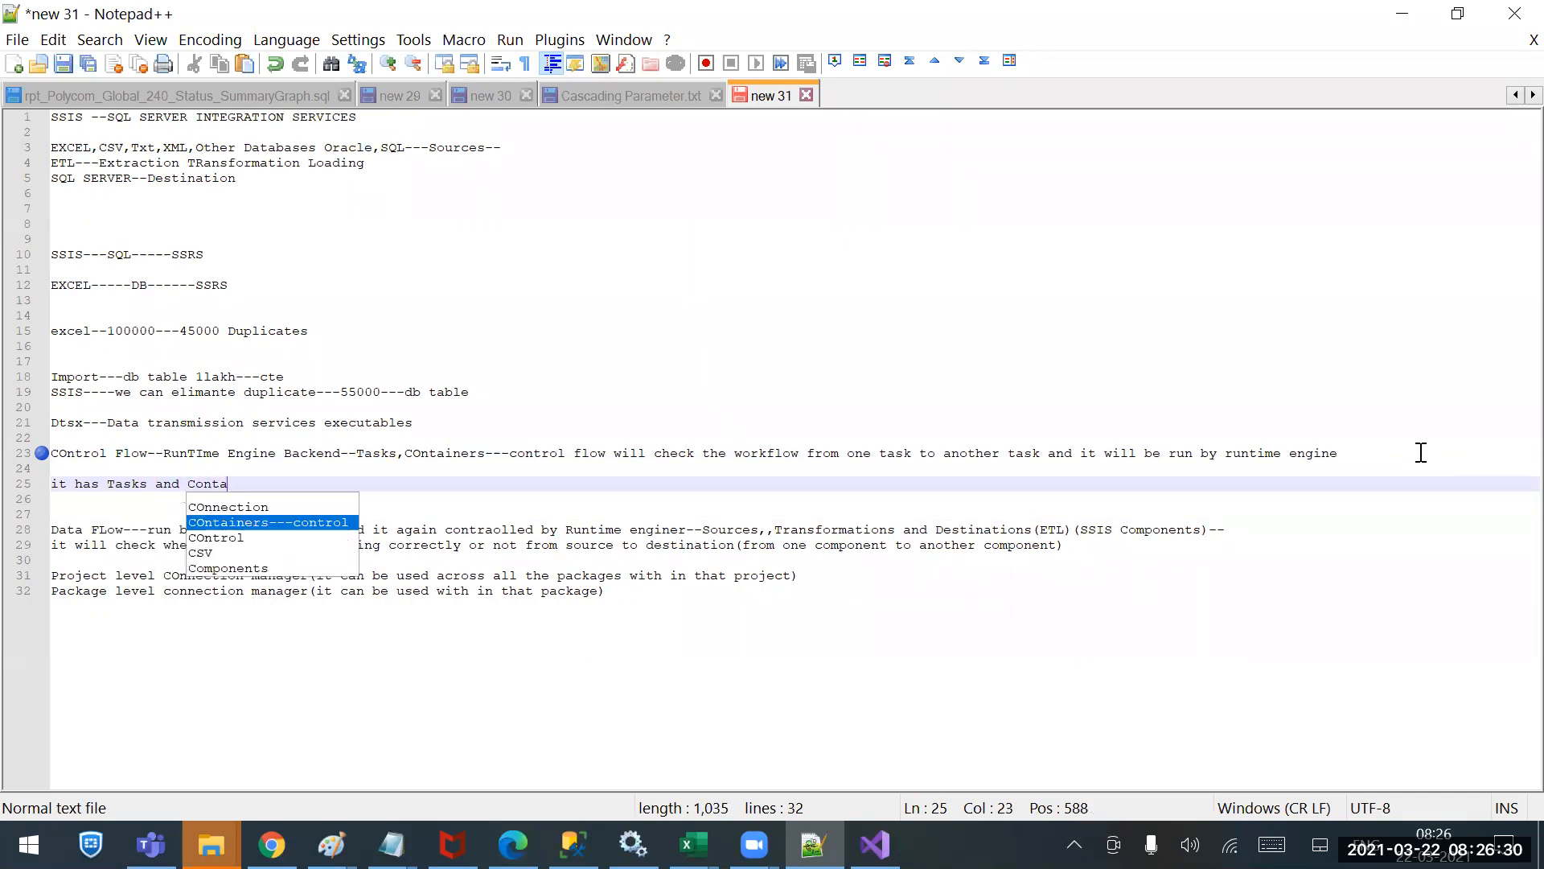
text(iners)
key(Escape)
Replace "has" with "Contains" in the line about Tasks and Containers.
key(Left)
key(Left)
key(Left)
key(Left)
key(Left)
key(Left)
key(Left)
key(Left)
key(Left)
key(Left)
key(Left)
key(Left)
key(Left)
key(Left)
key(Left)
key(Left)
key(Left)
key(Left)
key(Left)
key(Left)
key(Left)
key(shift+Left)
key(shift+Left)
key(shift+Left)
text(Conta)
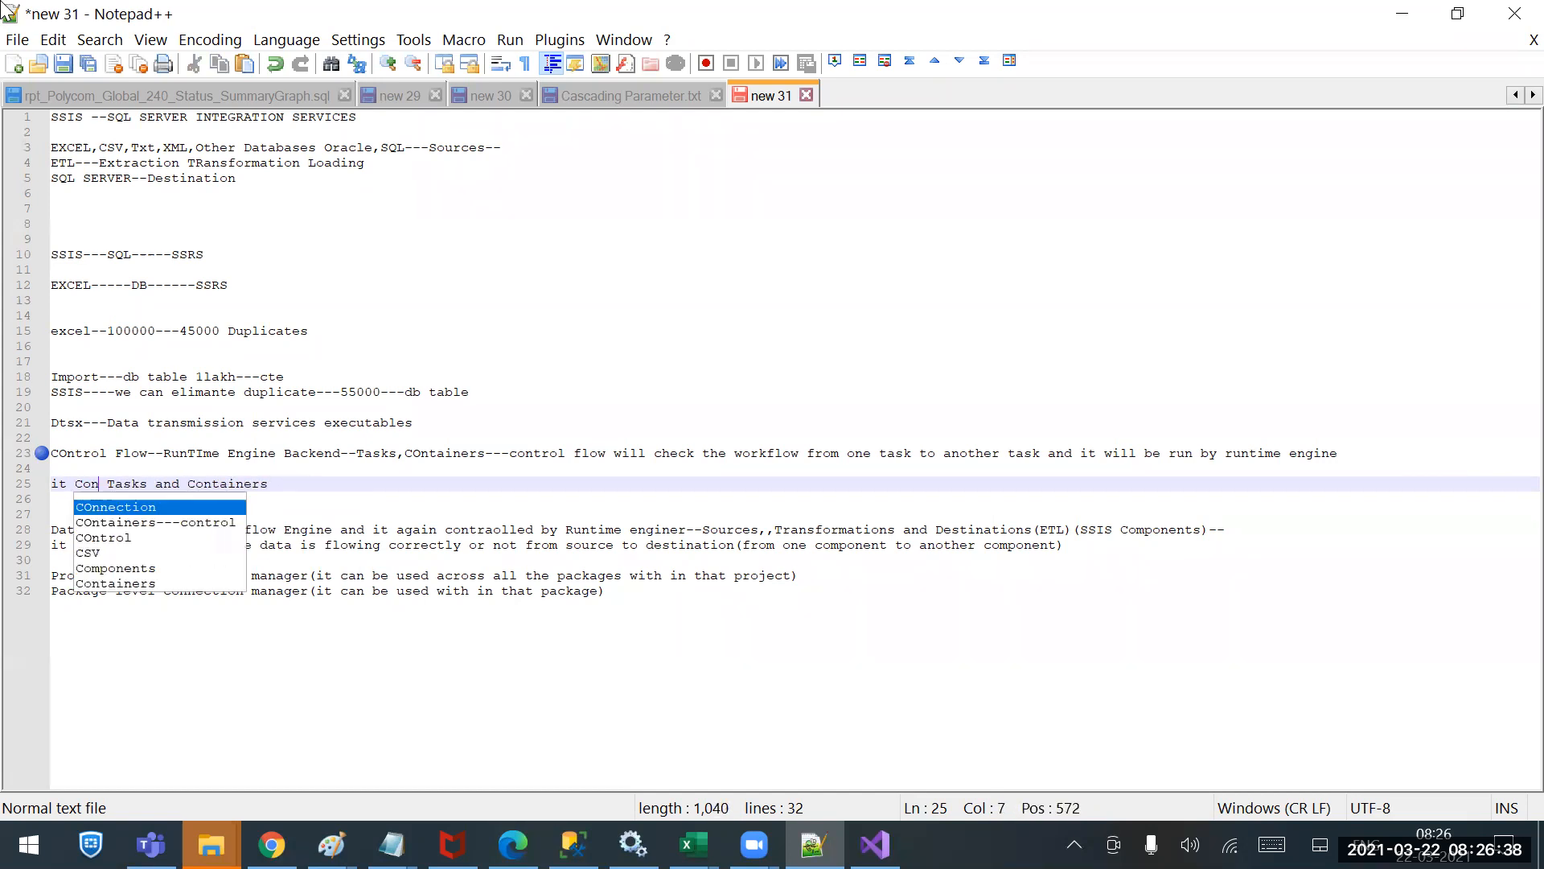
text(ins)
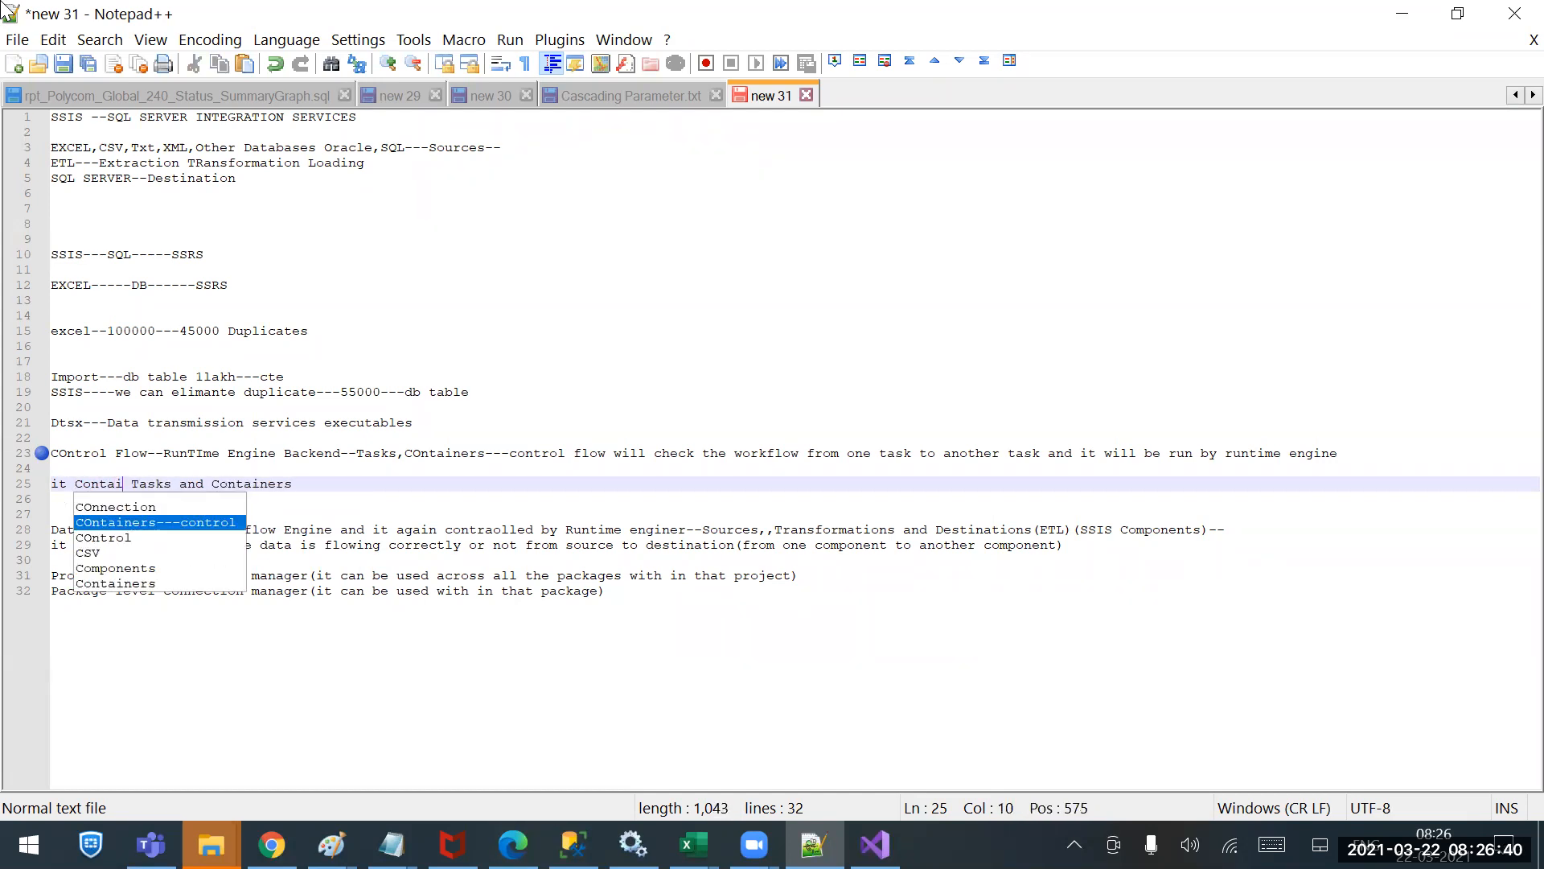
Move the sentence starting "control flow will check the workflow" onto its own line, with a blank line above it.
click(511, 455)
key(Return)
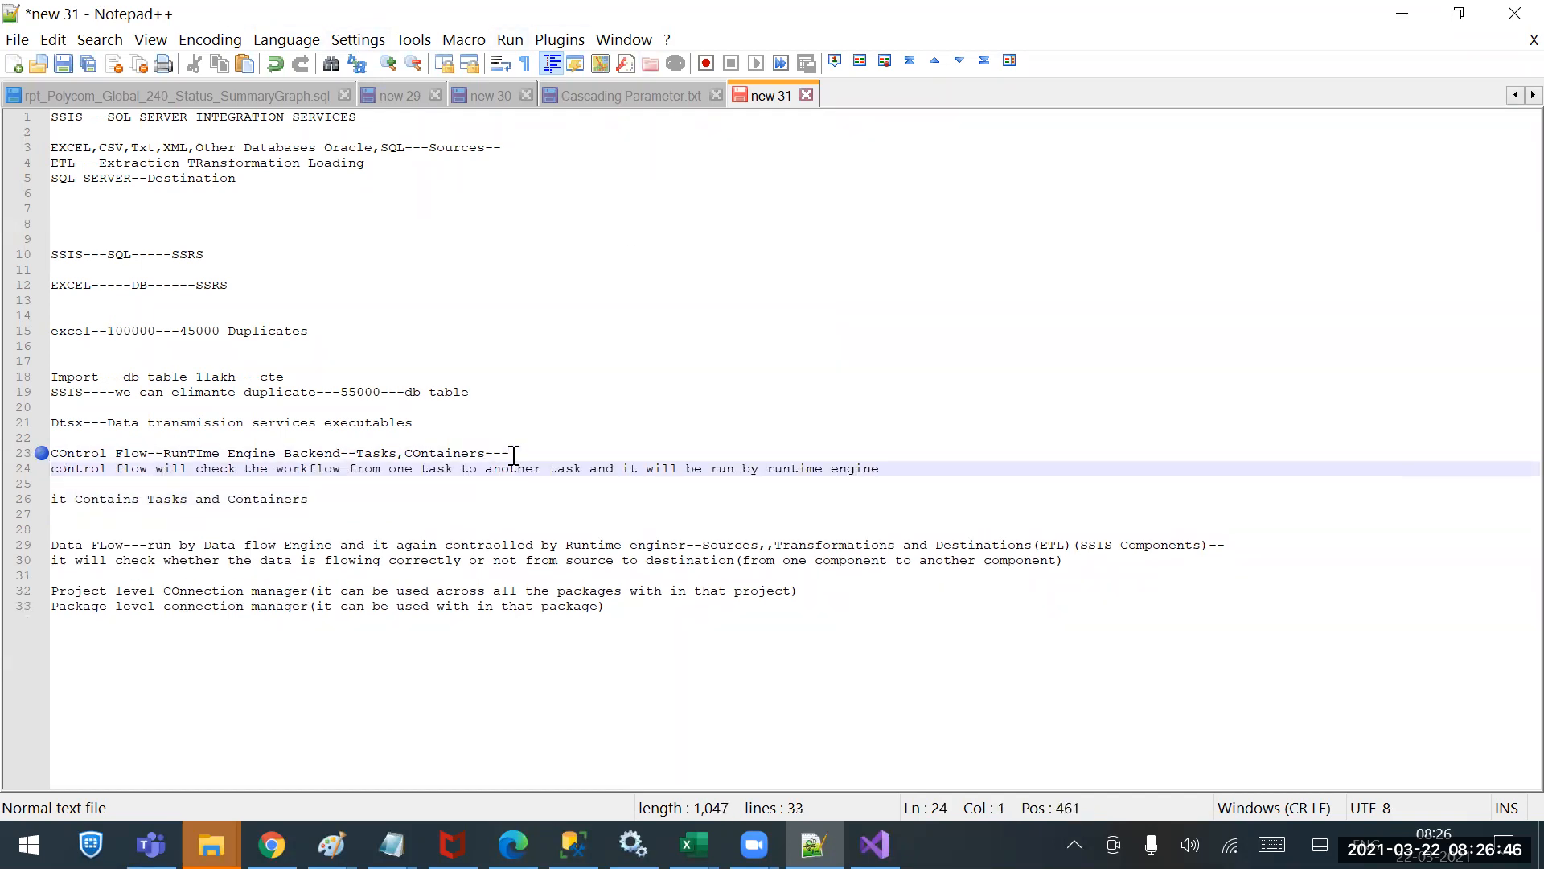
key(Return)
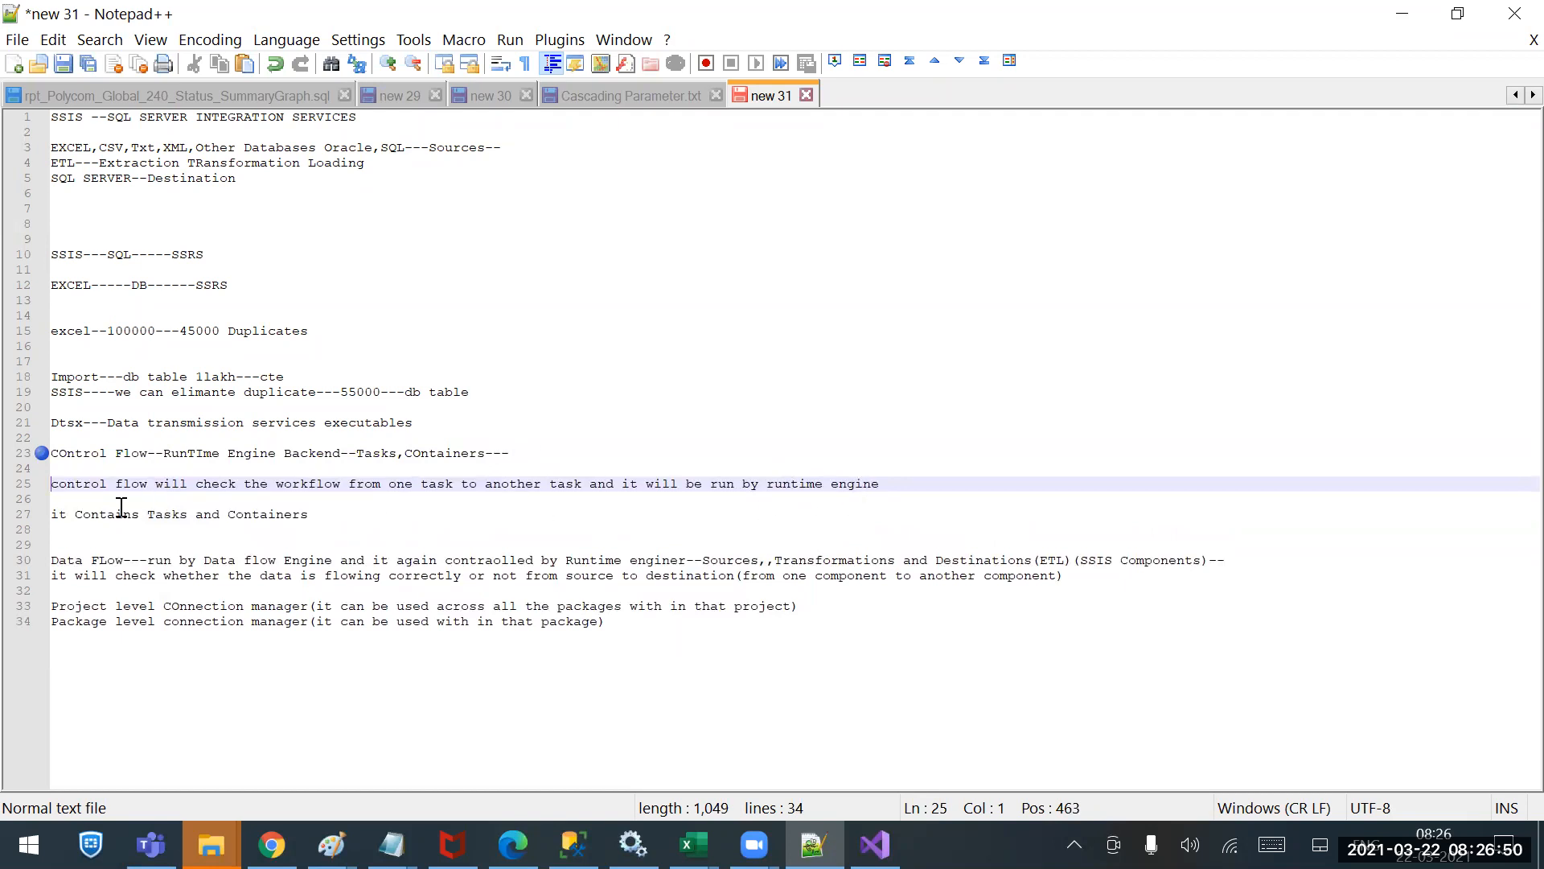
click(61, 498)
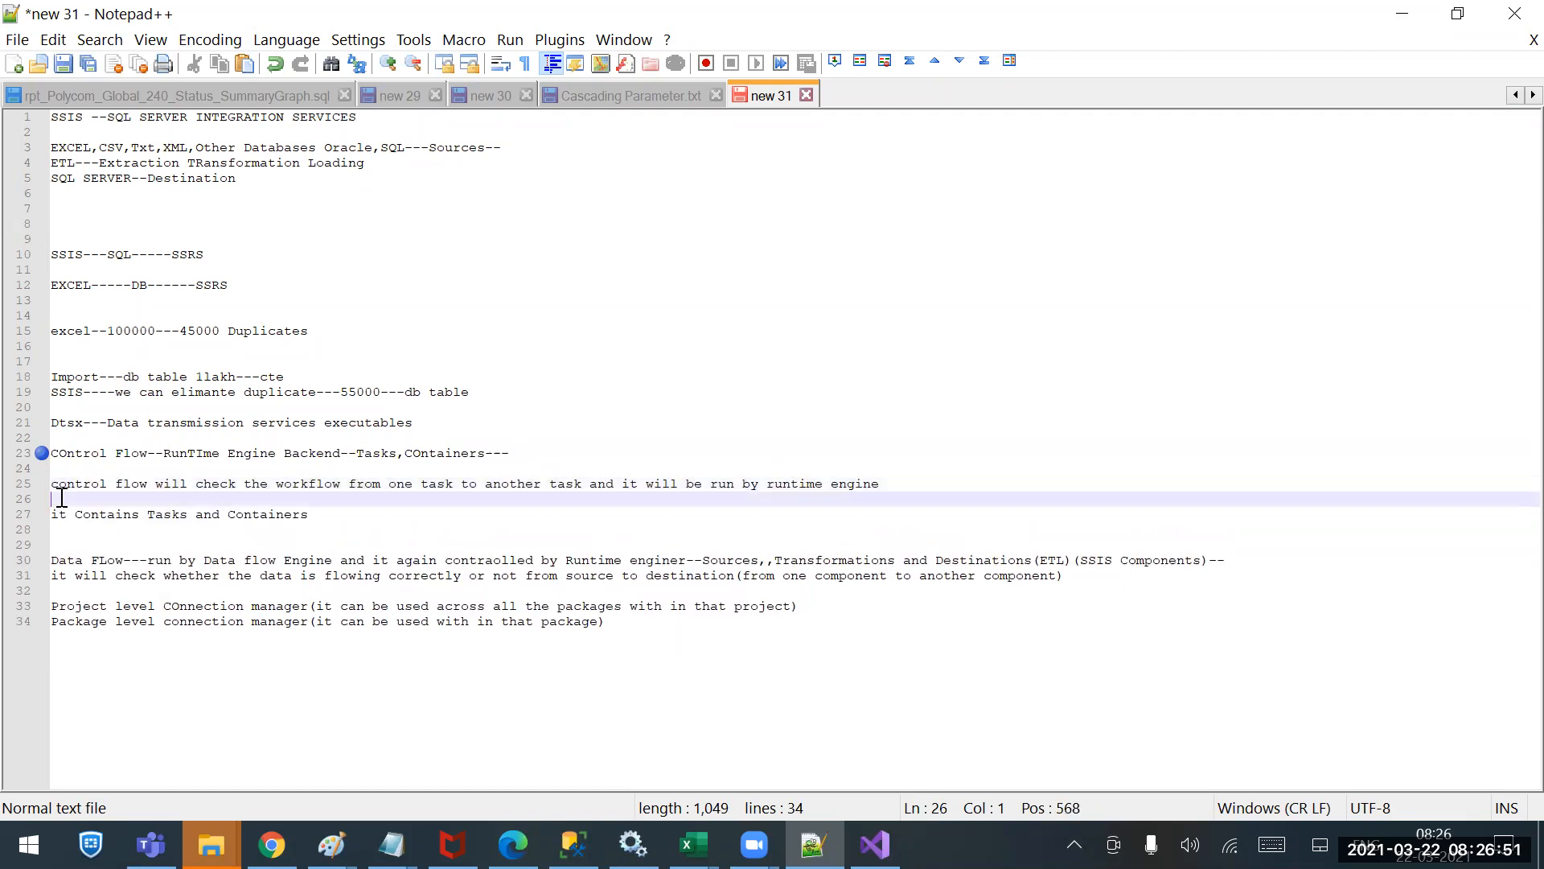
click(339, 515)
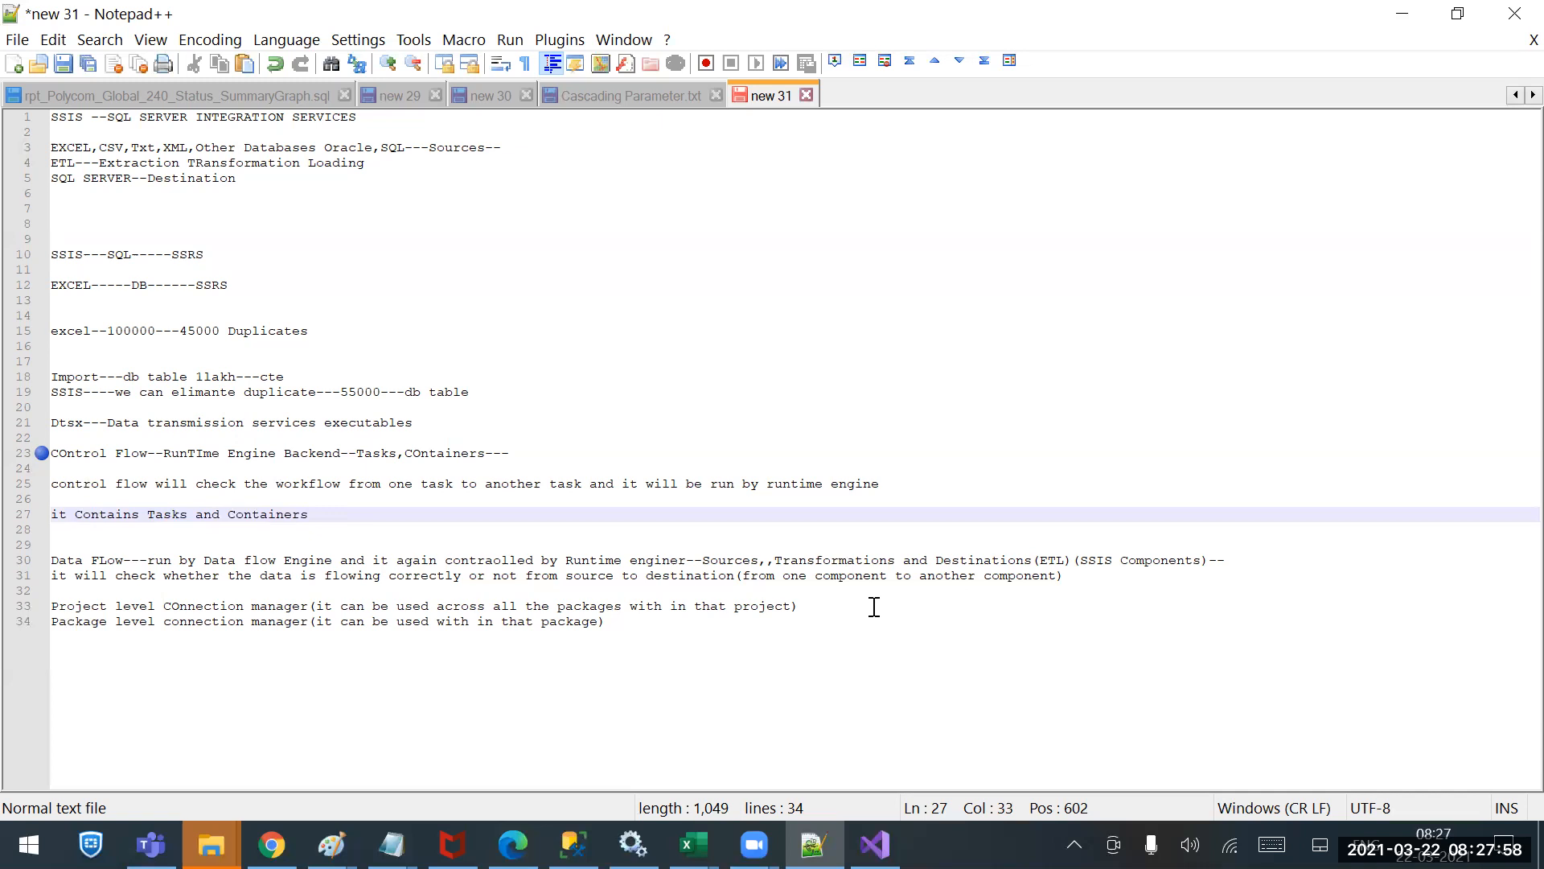
Switch to Visual Studio and widen the SSIS Toolbox so the full task names fit.
mouse_move(875, 844)
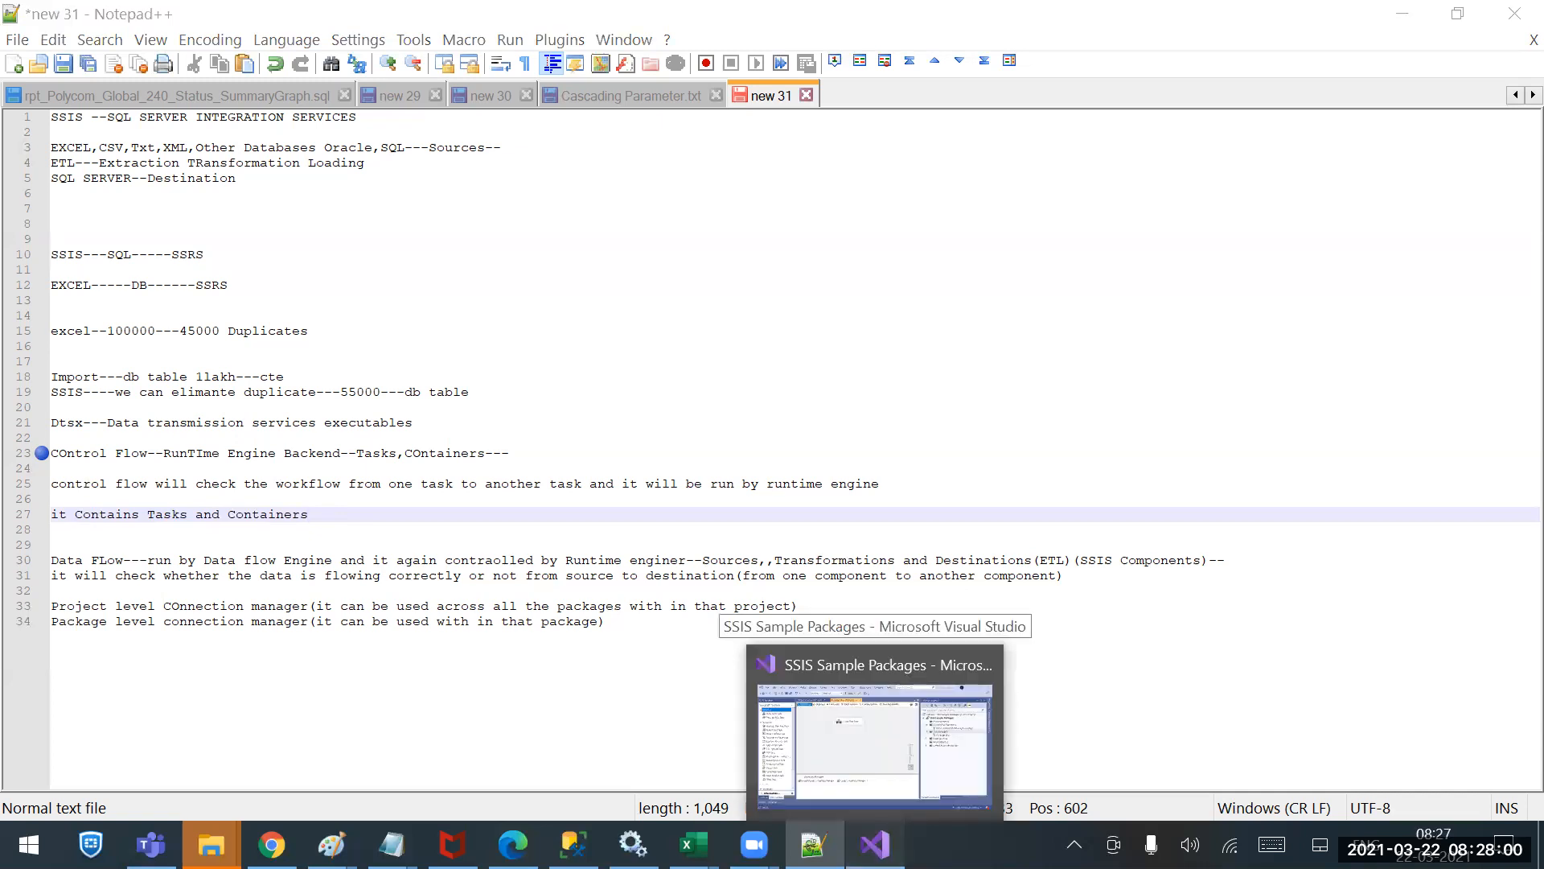
click(877, 707)
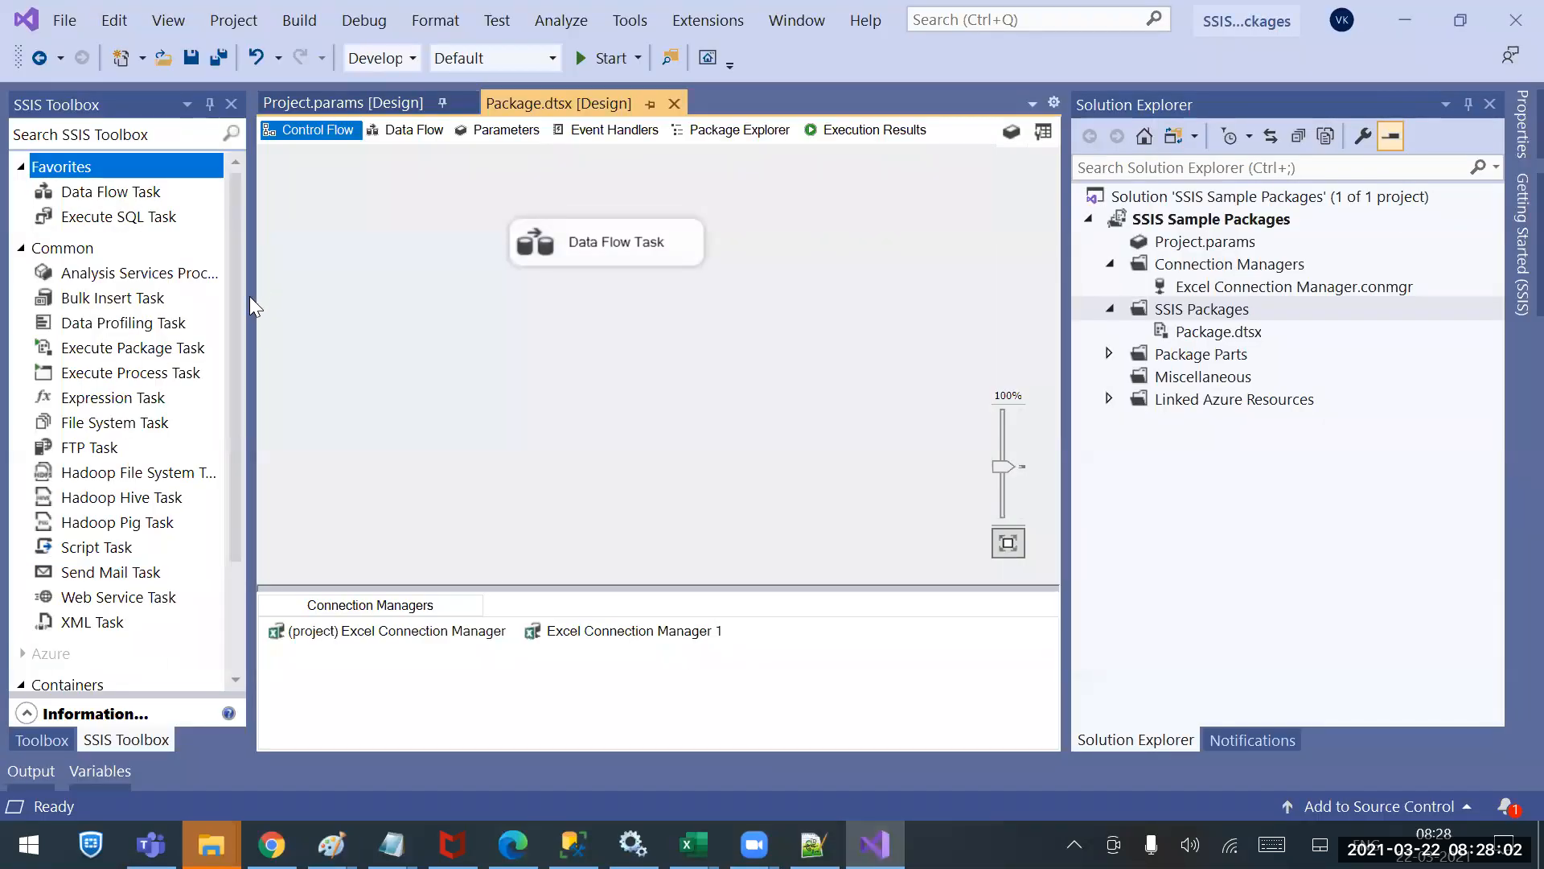
drag(253, 312, 408, 307)
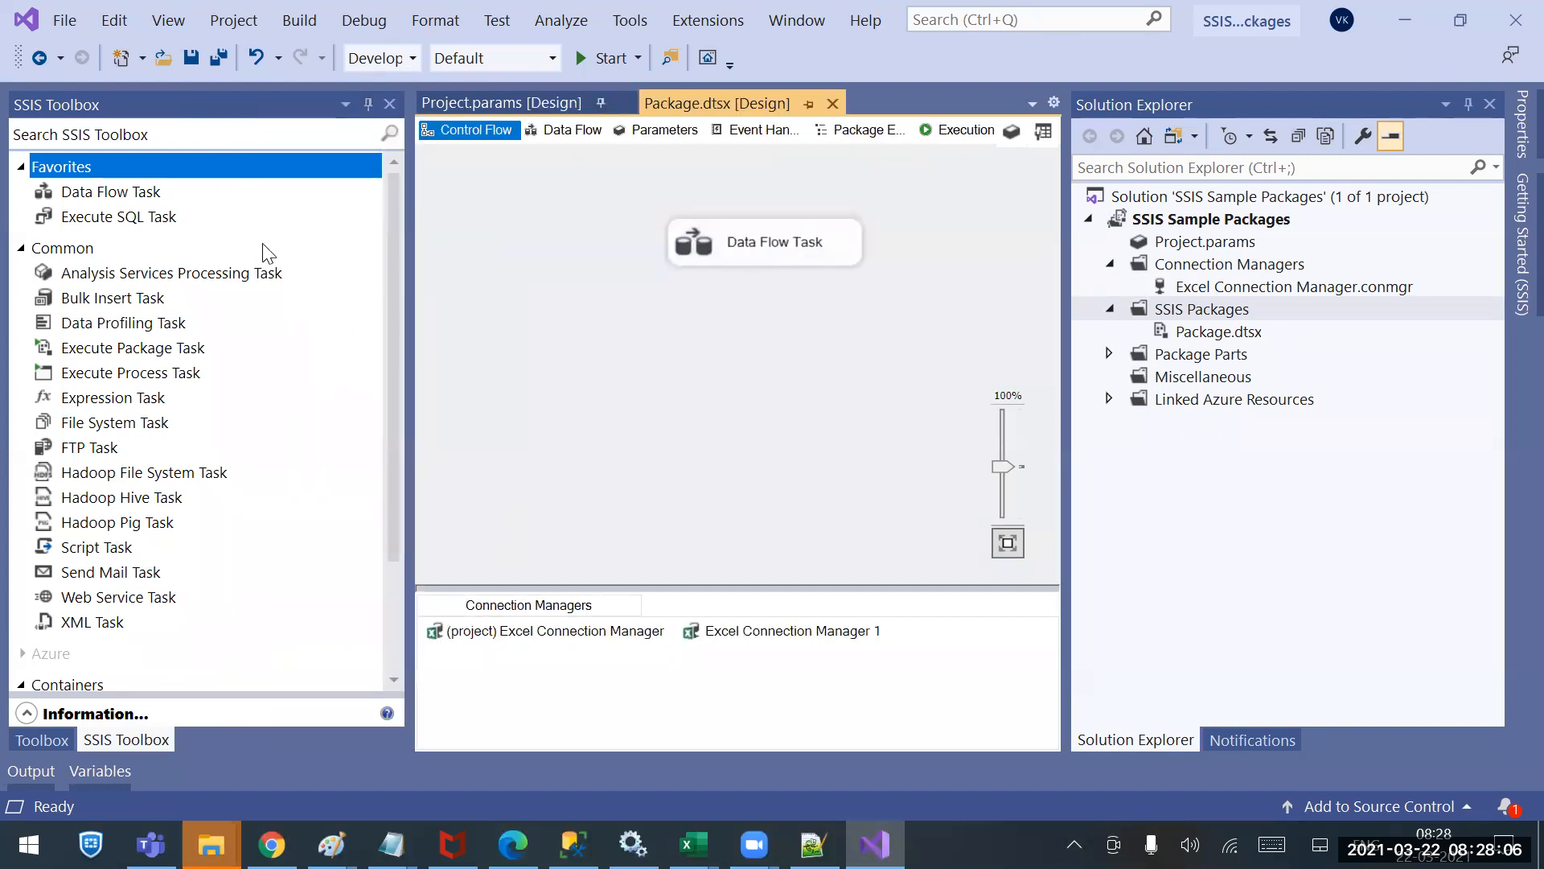
Examine the control flow tasks, from Data Flow Task to Send Mail Task, and the containers in the SSIS Toolbox, then show the package's data flow.
click(120, 190)
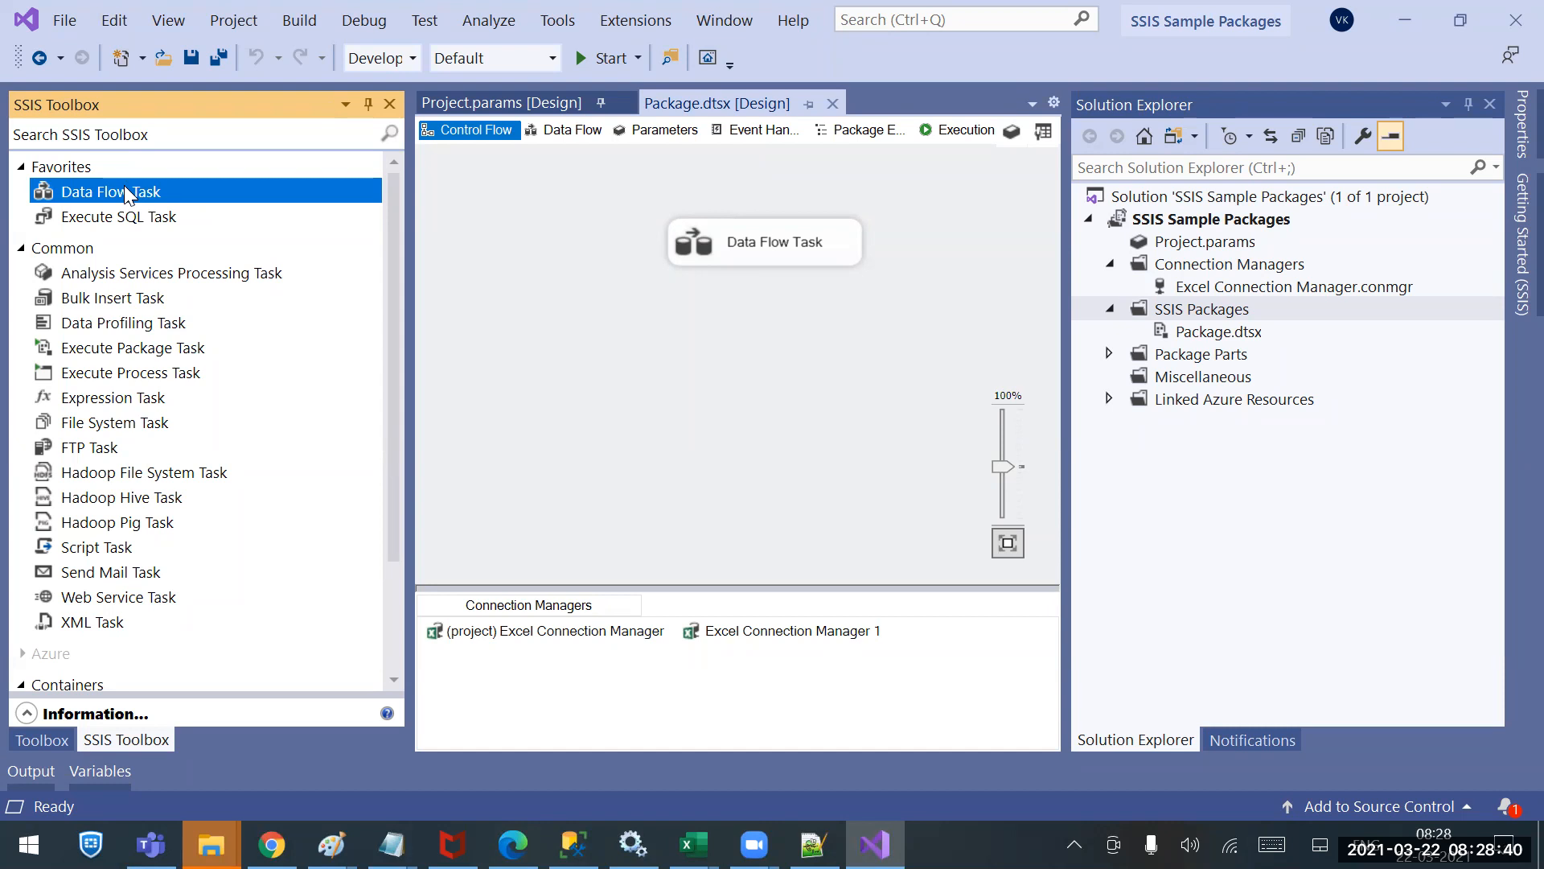
click(94, 224)
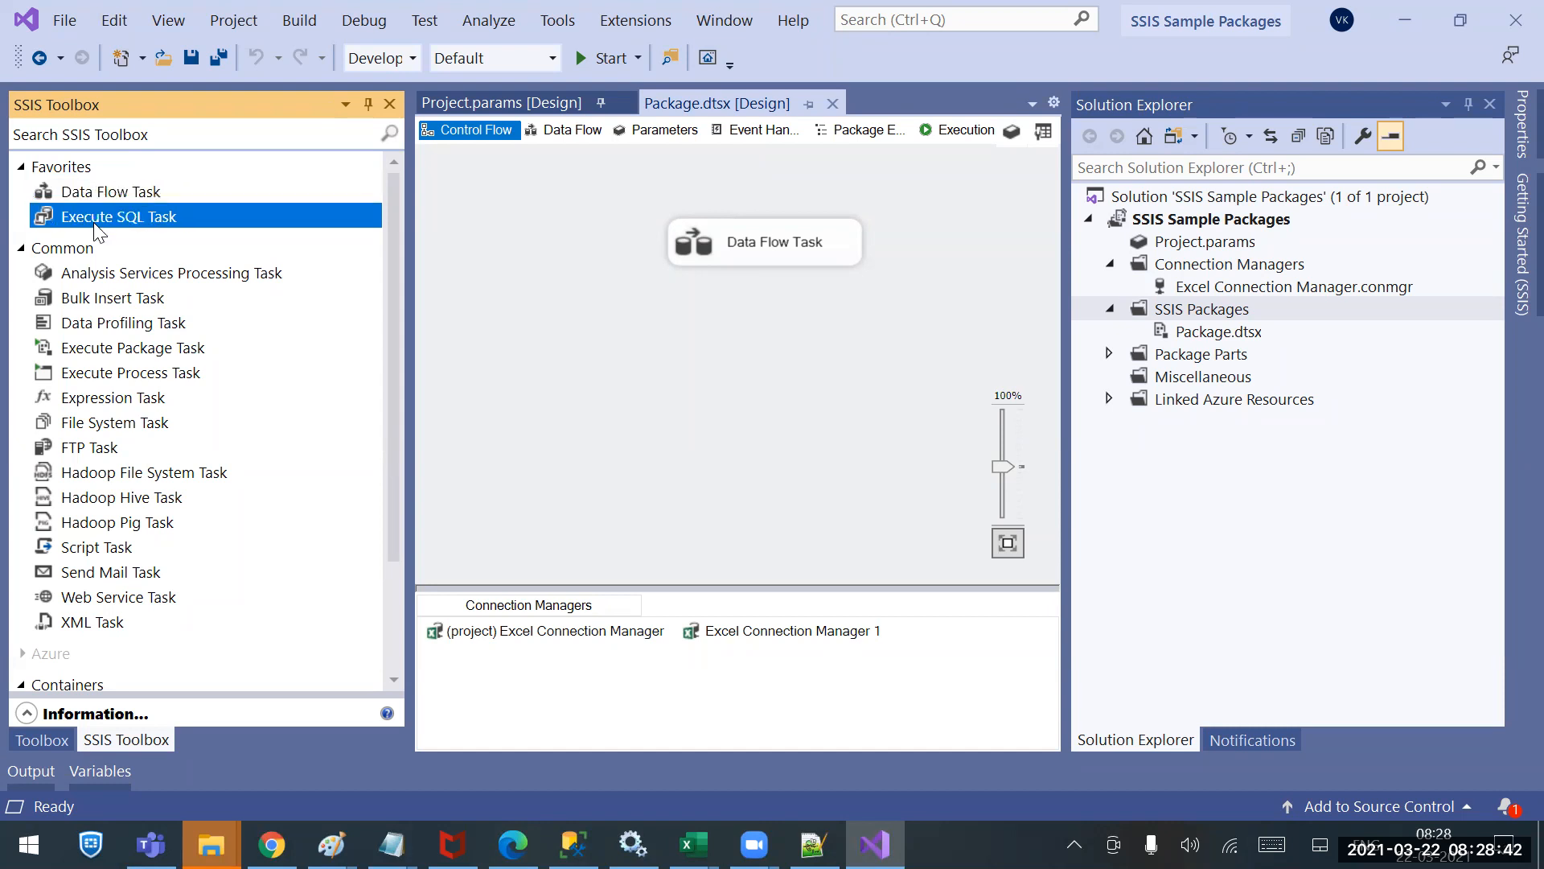
click(115, 300)
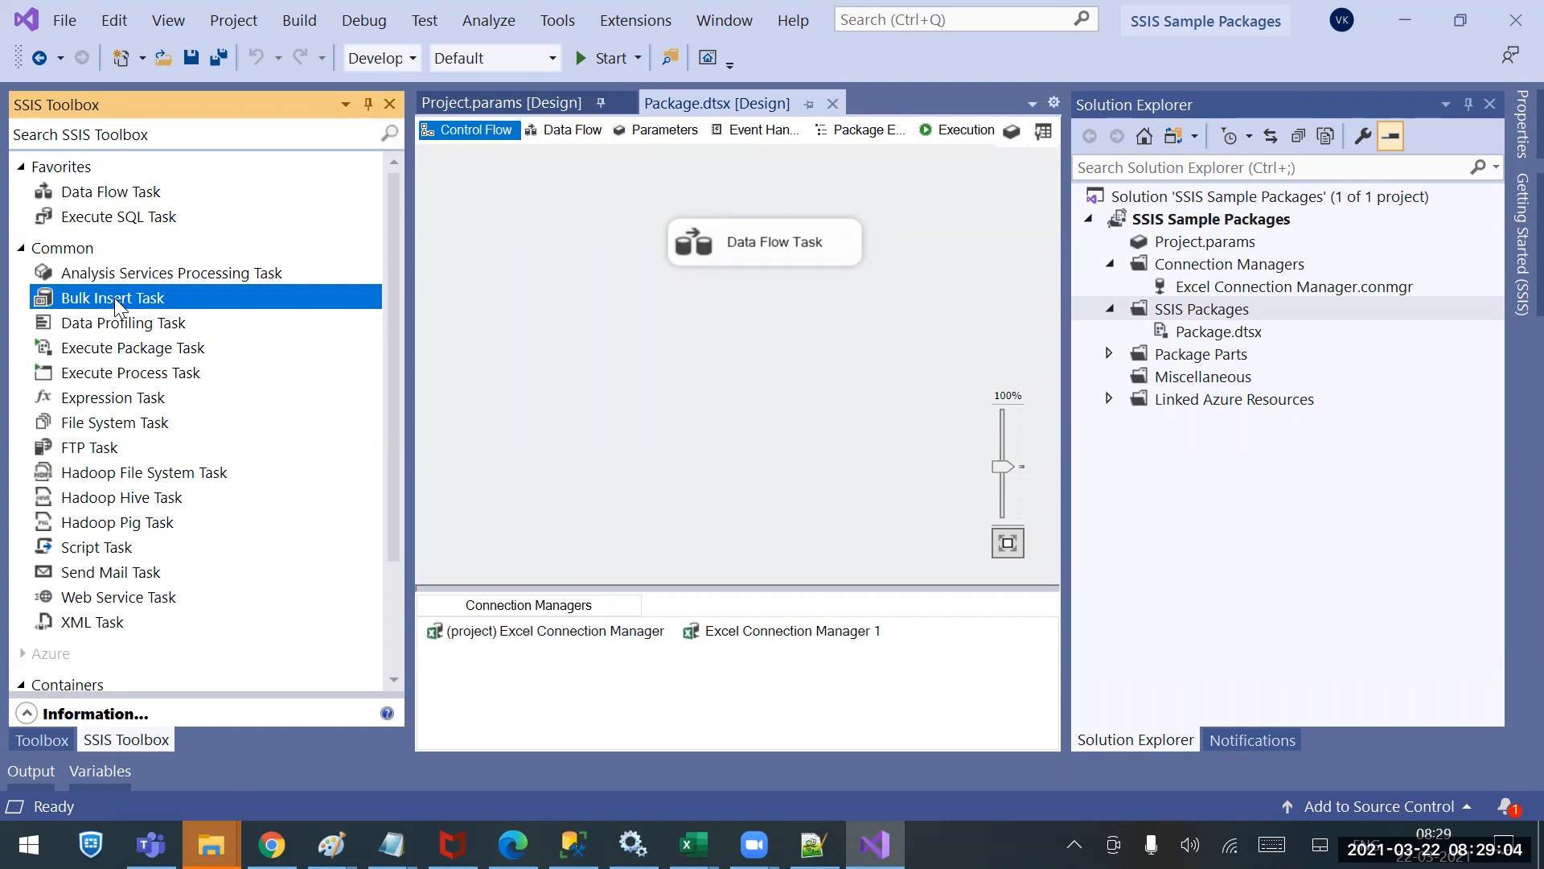
click(128, 352)
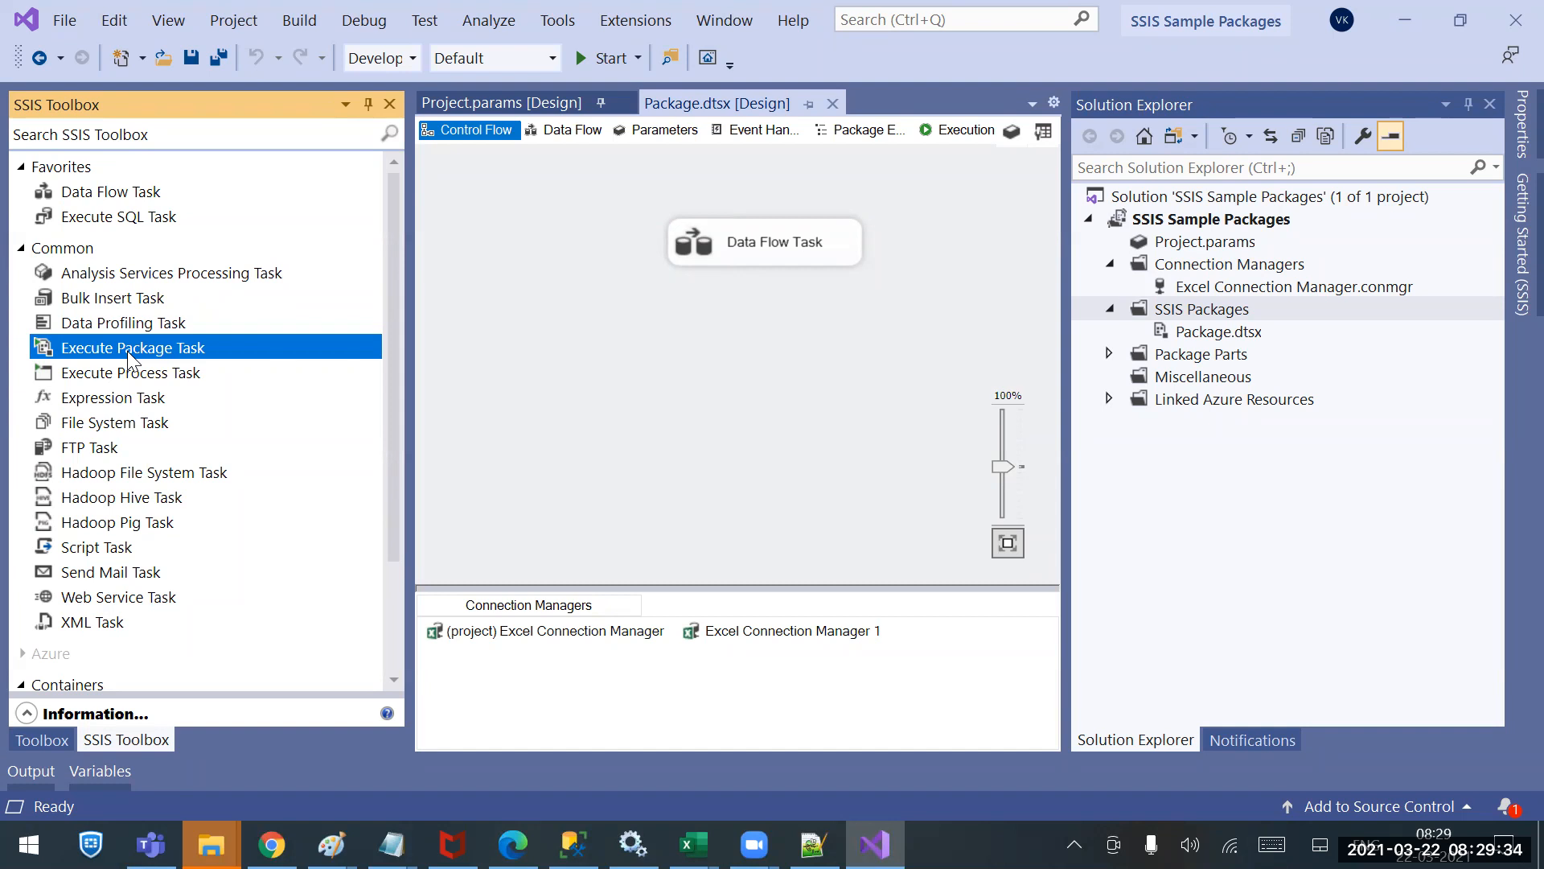
click(121, 373)
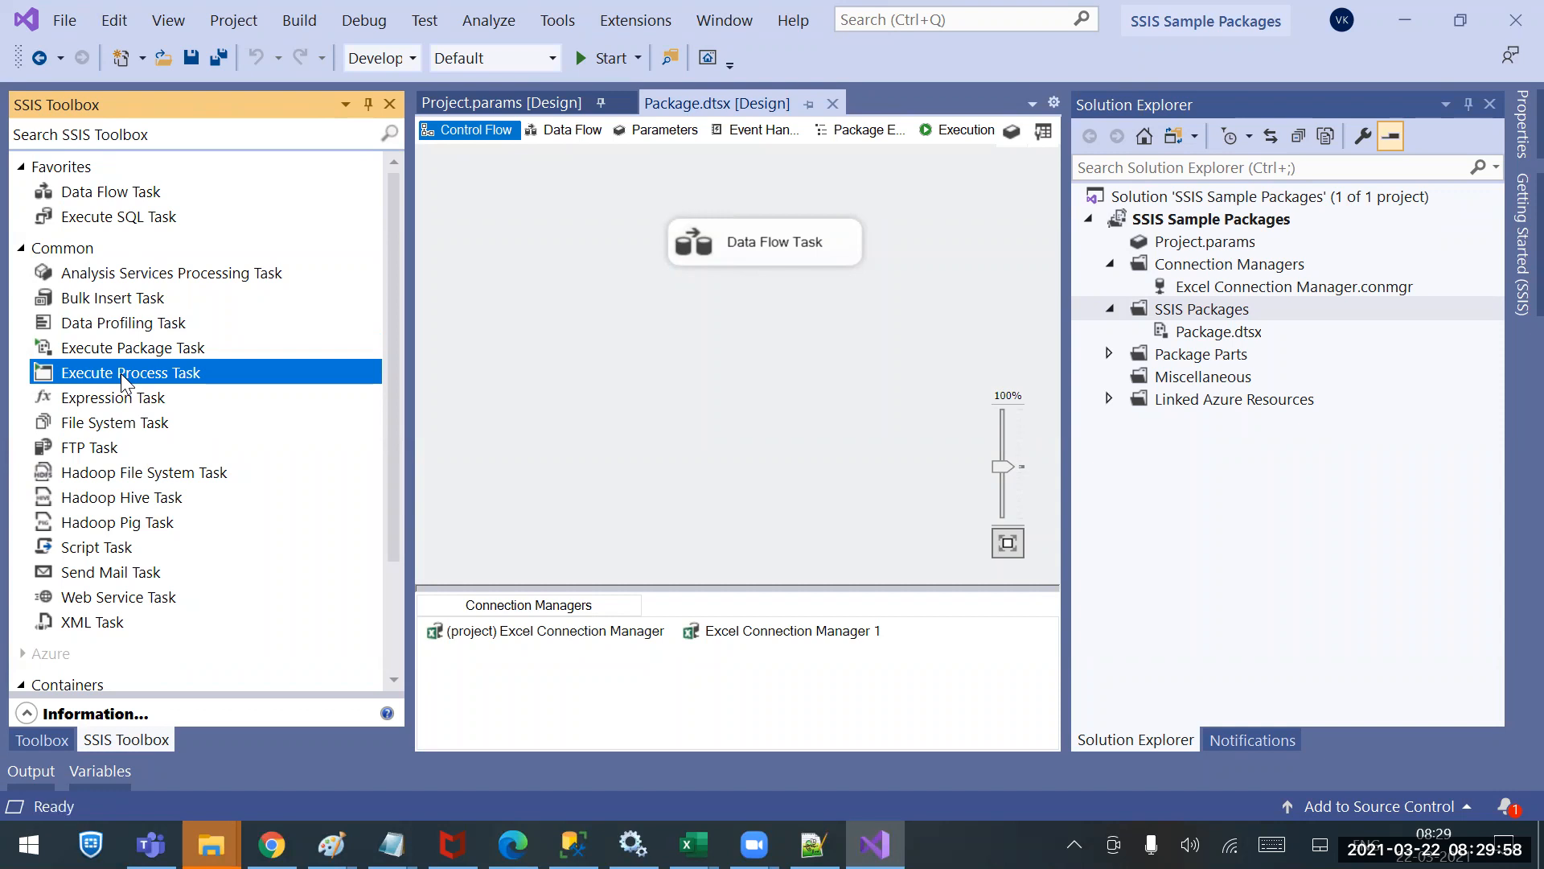
click(127, 421)
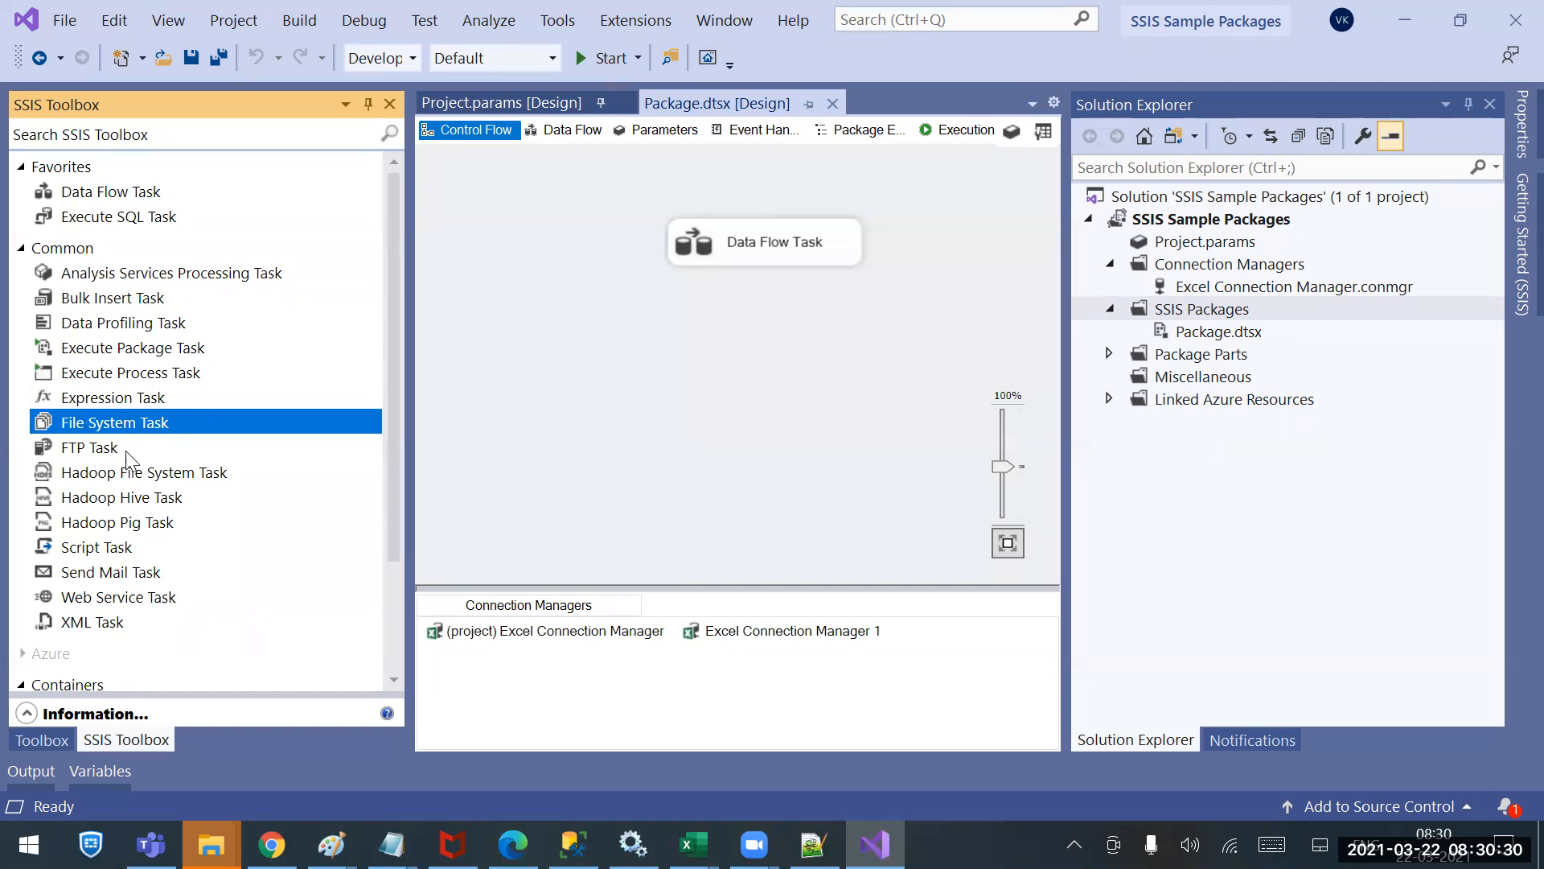
click(113, 448)
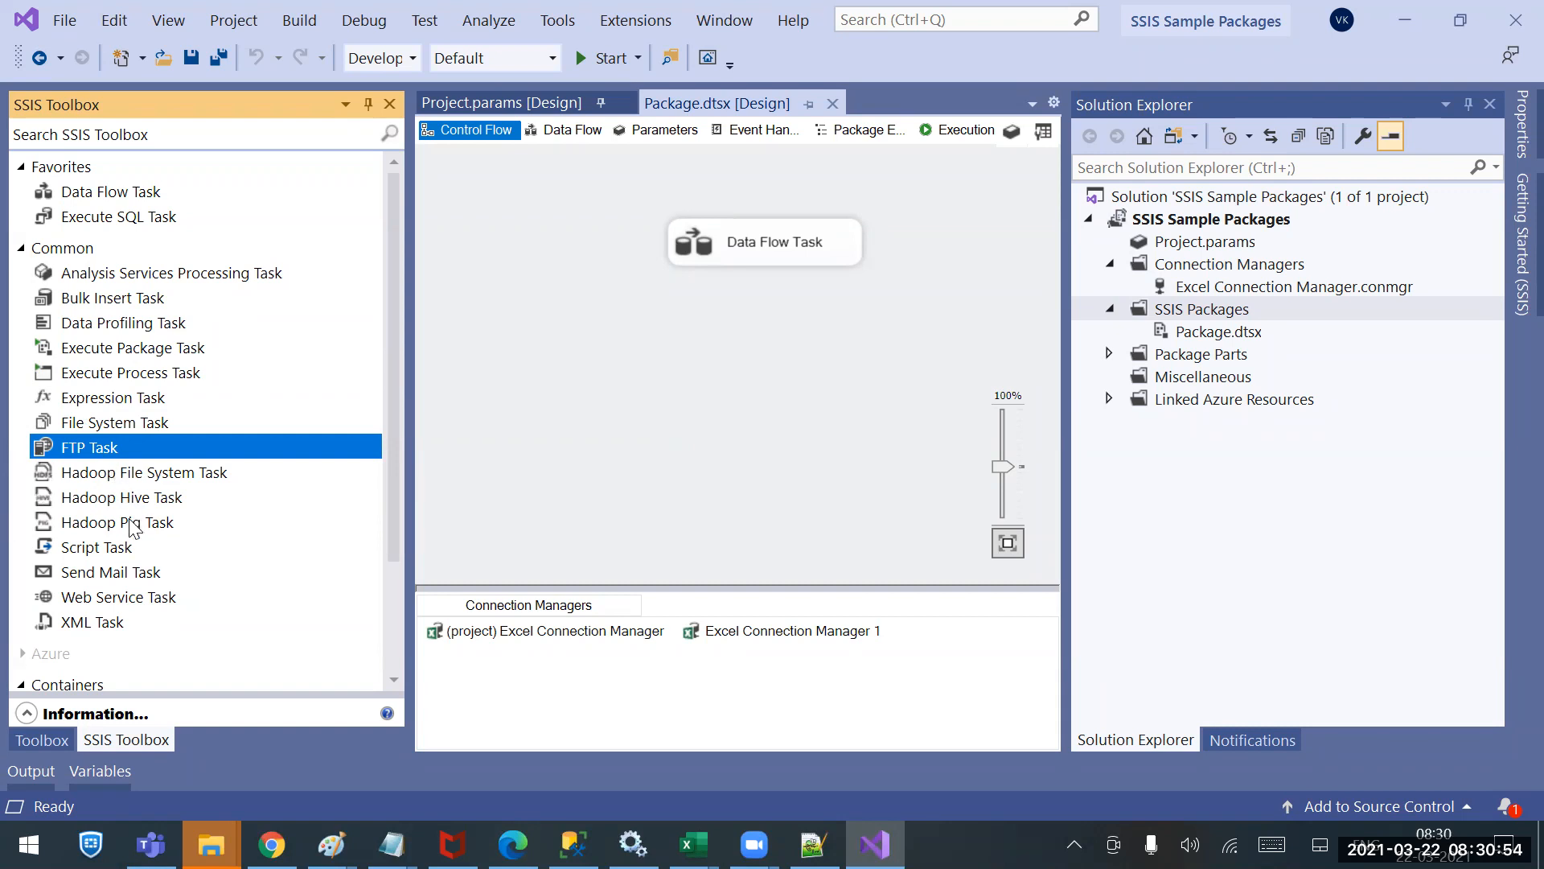
click(127, 574)
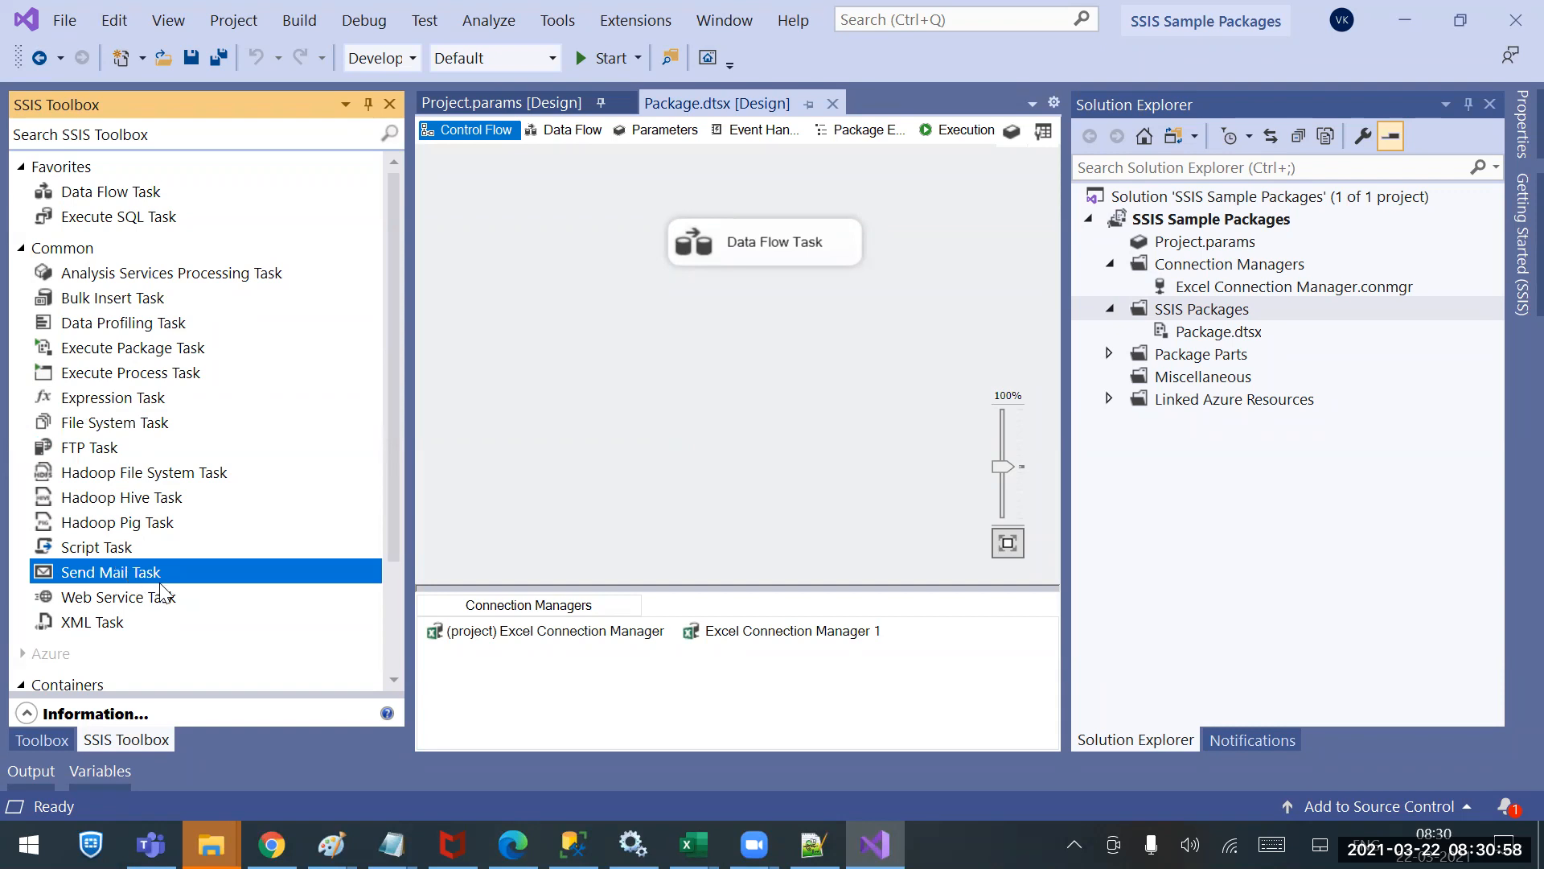
scroll(189, 545, down, 2)
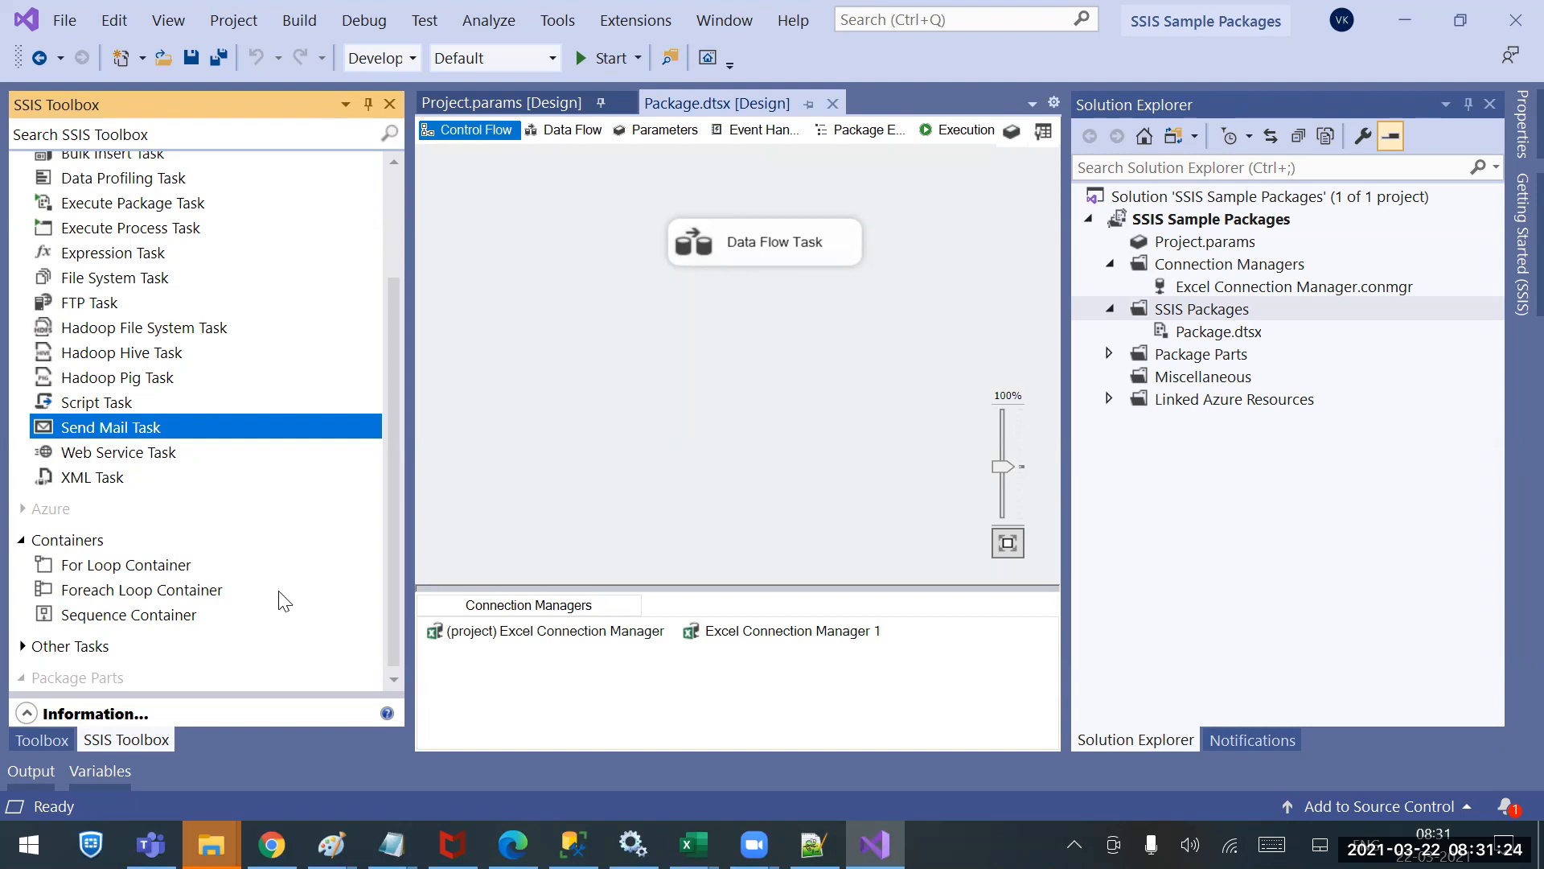
click(86, 546)
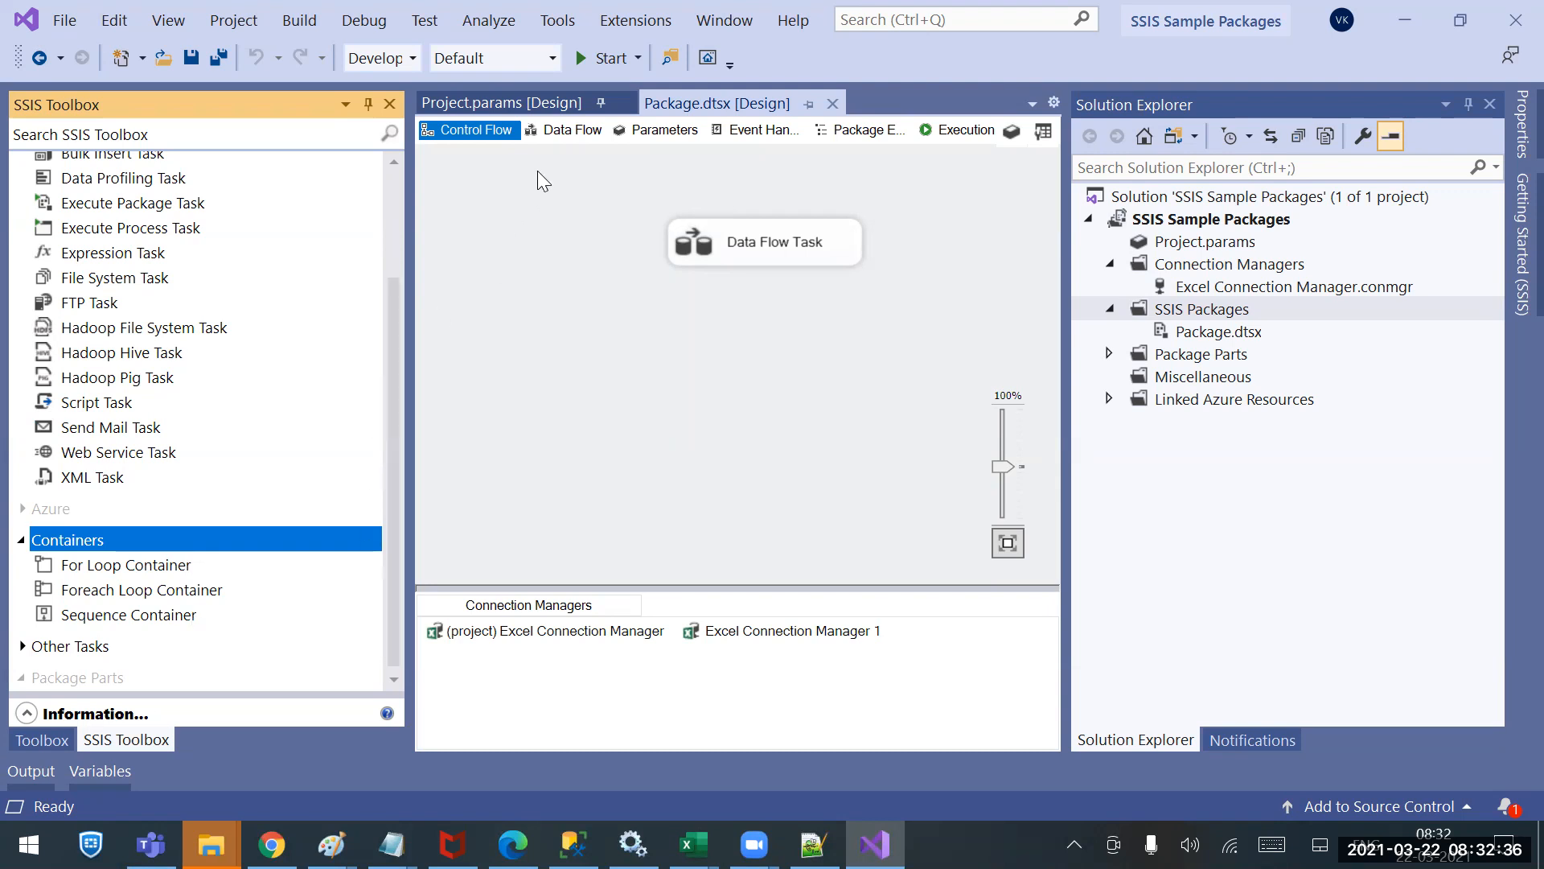
click(556, 132)
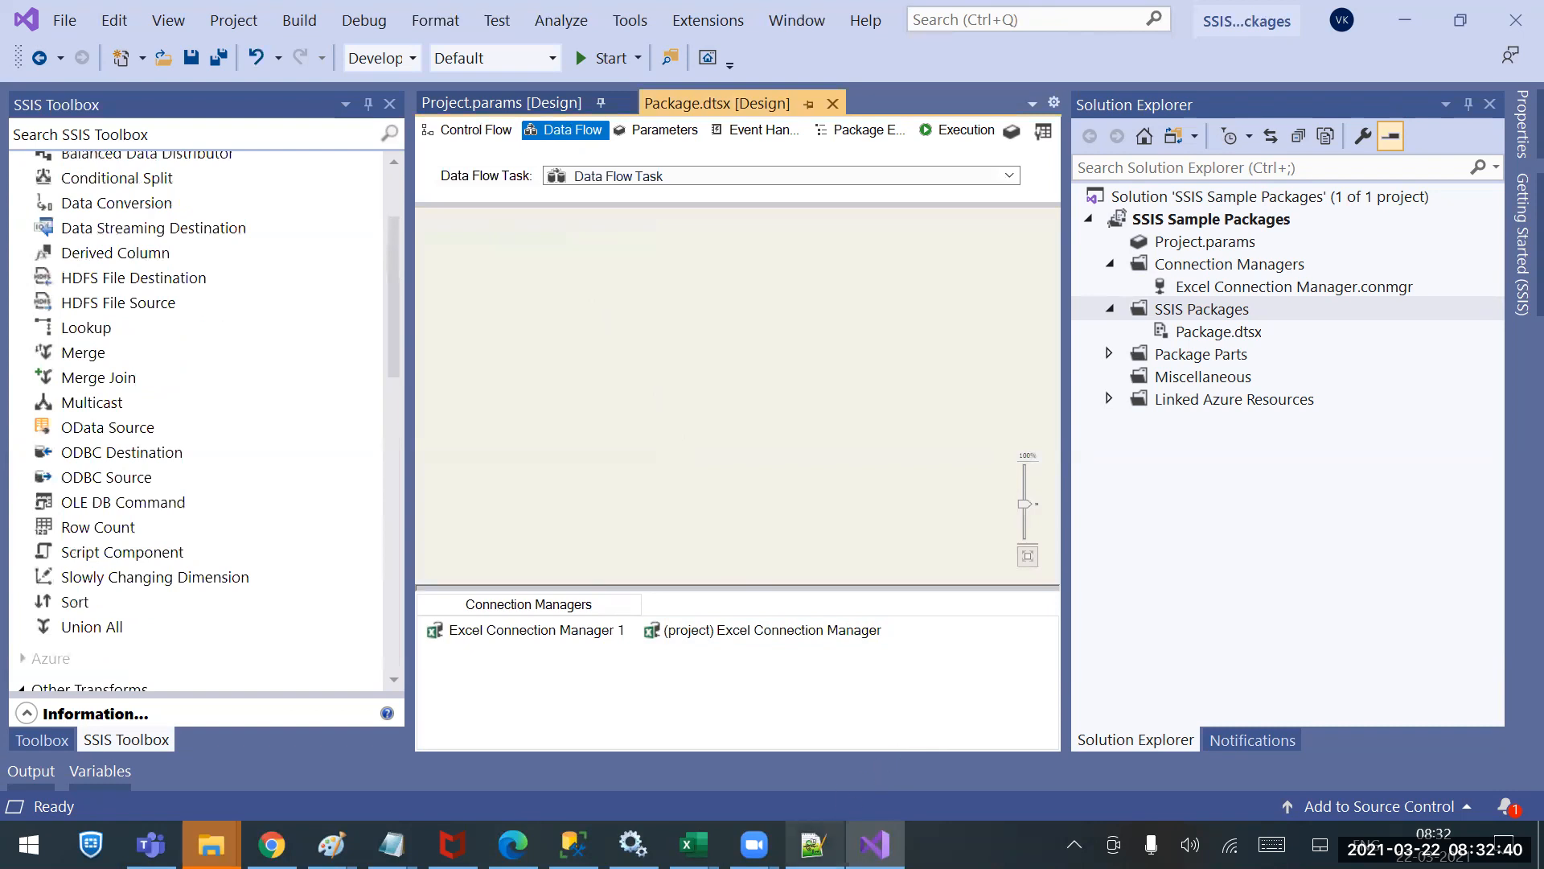
Return to the Notepad++ notes and insert "task" after "Data FLow" at the start of the data flow line.
click(813, 844)
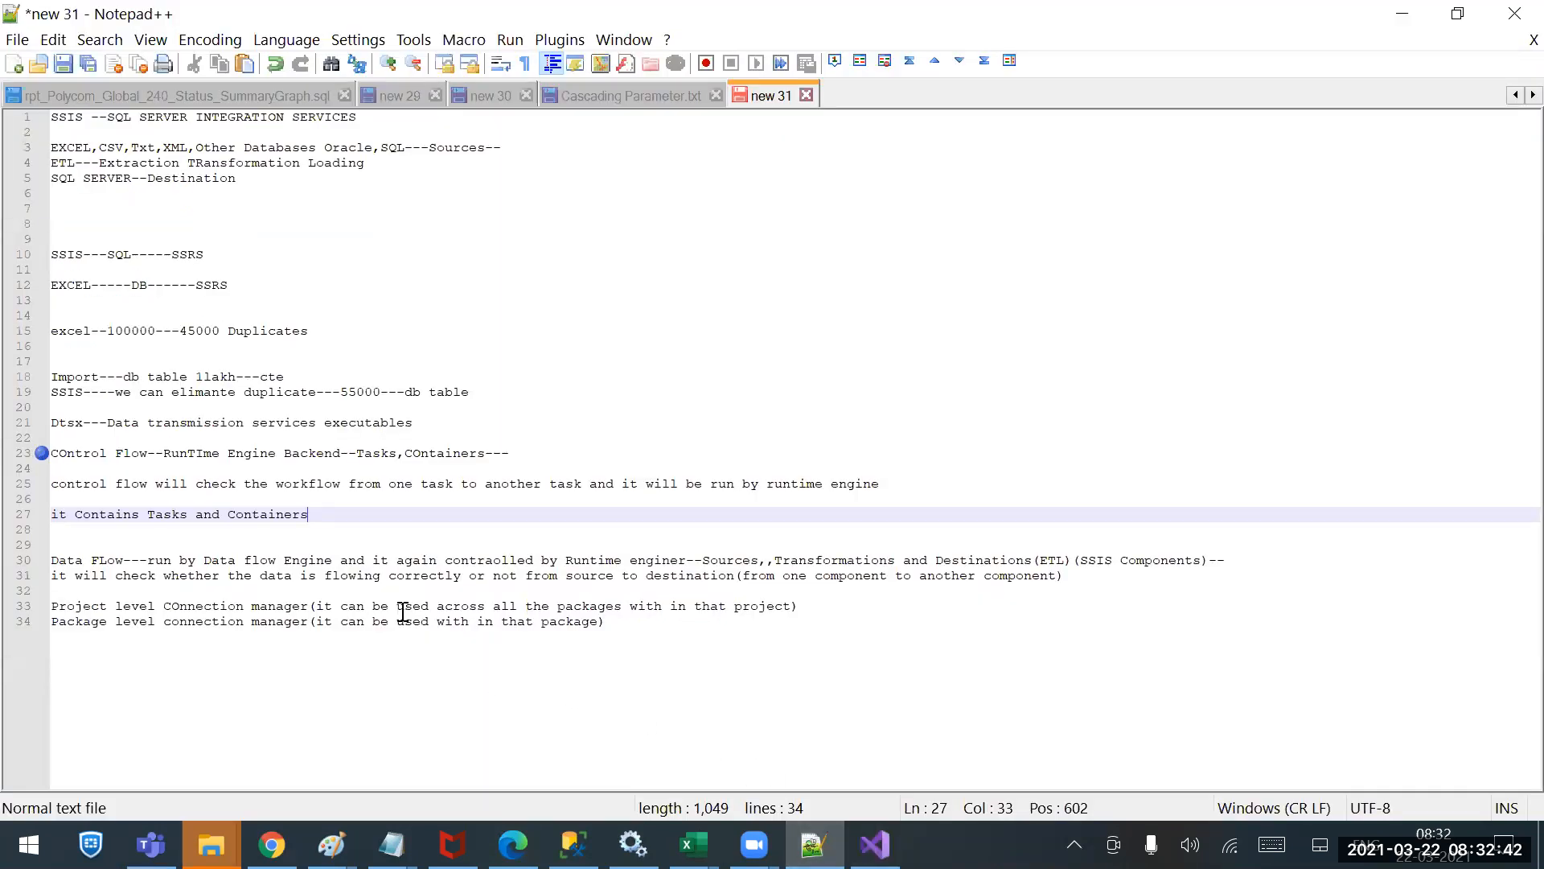
click(123, 559)
text(task)
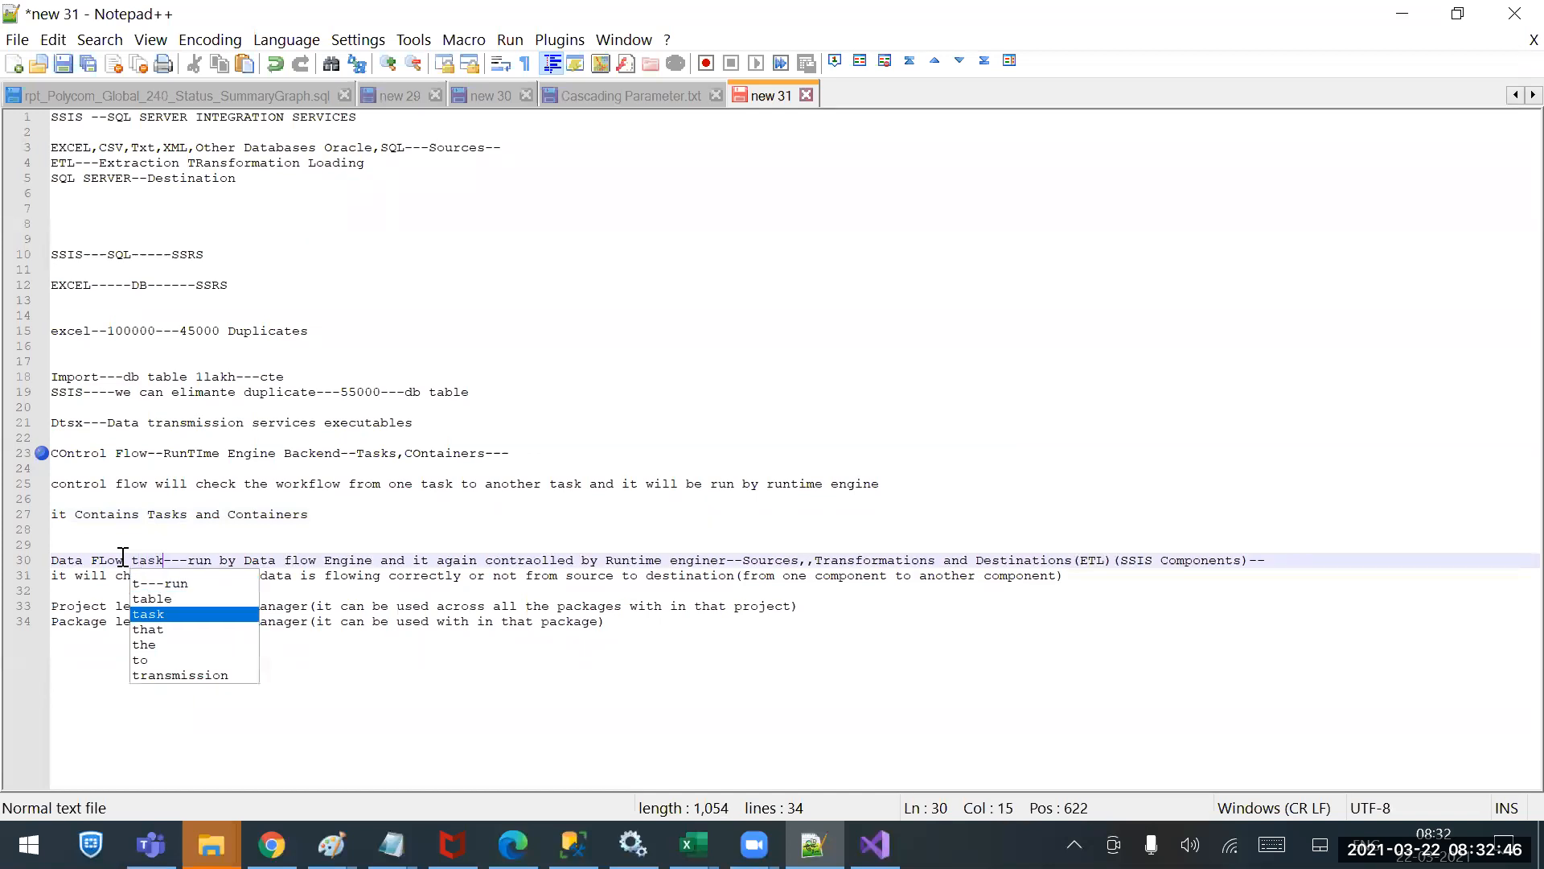
key(Right)
key(Right)
key(Right)
key(Right)
key(Right)
key(Right)
key(Right)
key(Right)
key(Right)
key(Right)
key(Right)
key(Right)
key(Right)
key(Right)
key(Right)
key(Right)
key(Right)
key(Right)
key(Right)
key(Right)
key(Right)
key(Right)
key(Right)
key(Right)
key(Right)
key(Right)
key(Right)
key(Right)
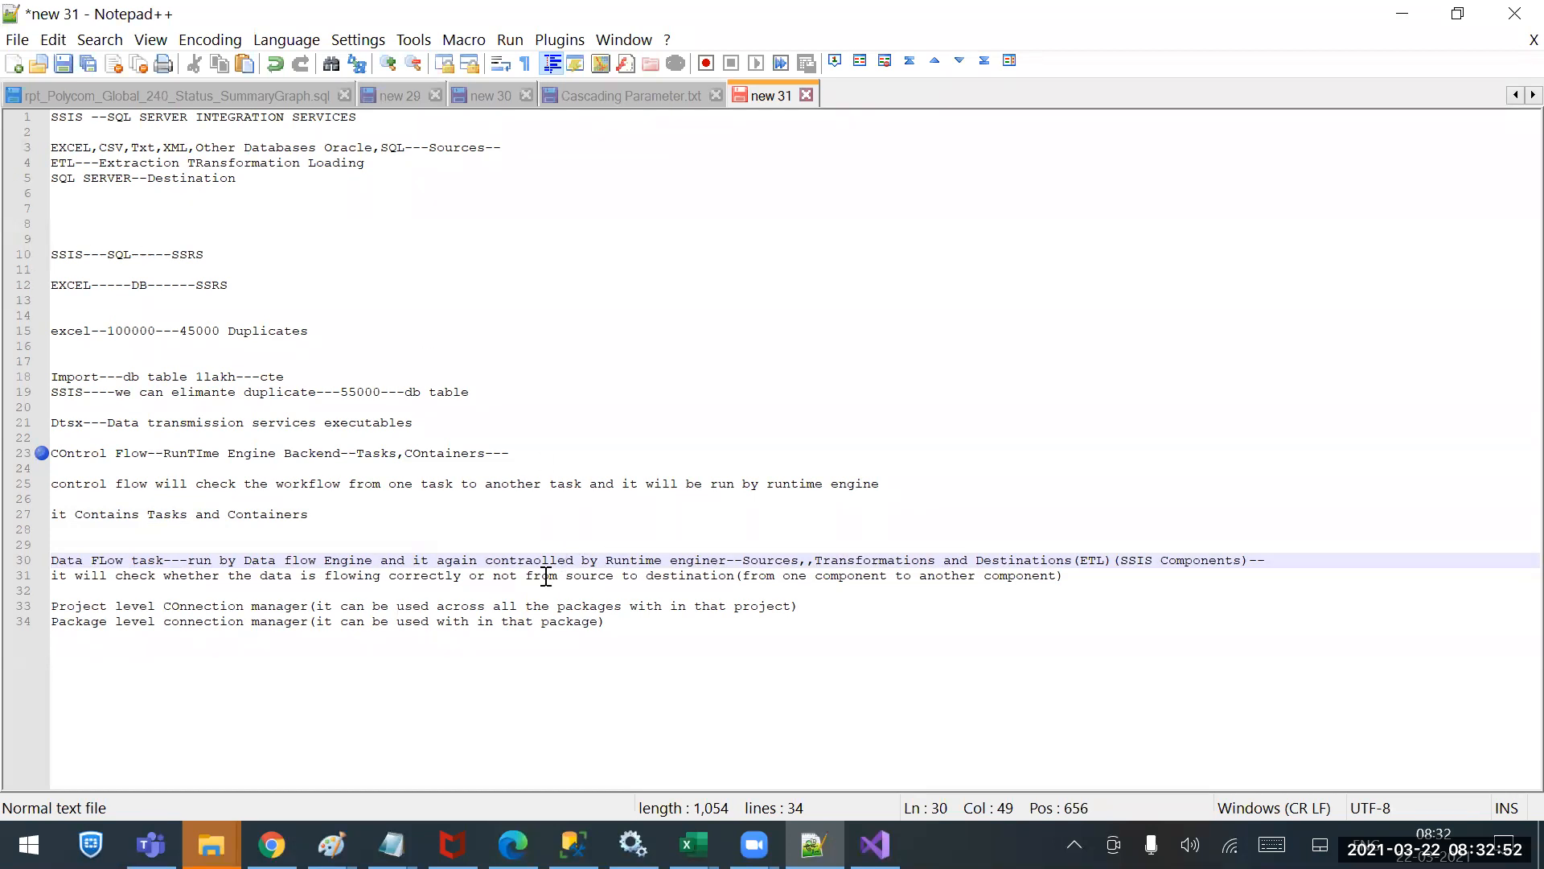
click(342, 578)
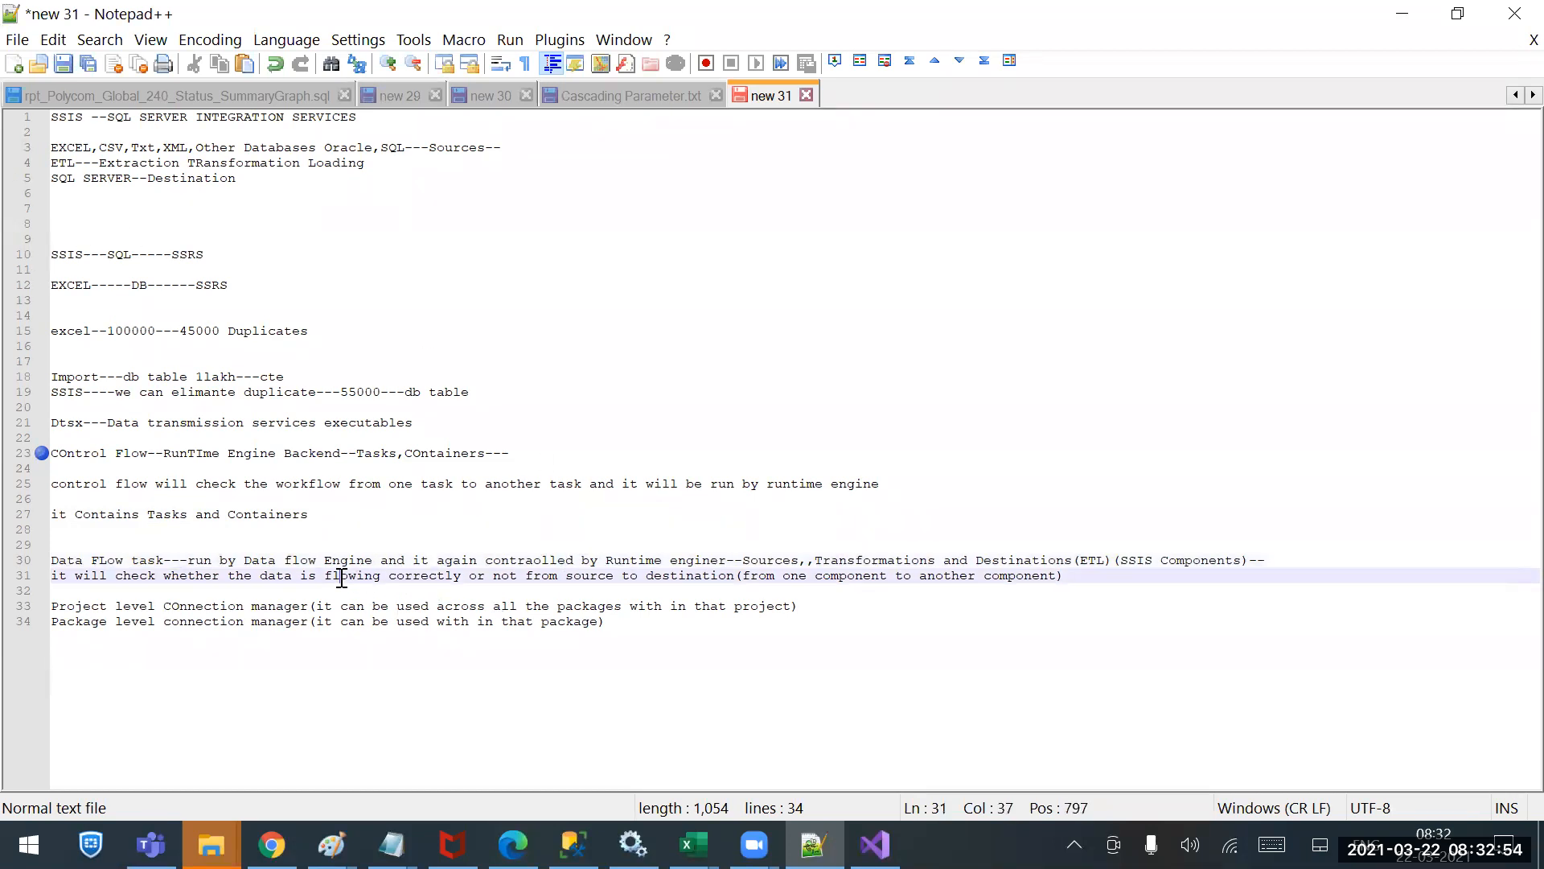
text(o)
key(Delete)
key(Left)
key(Right)
key(Right)
key(Right)
key(Left)
key(Left)
key(Left)
Replace the opening "it will" with "DFT will" in the sentence about checking whether the data is flowing correctly.
drag(107, 576, 32, 589)
text(DFT)
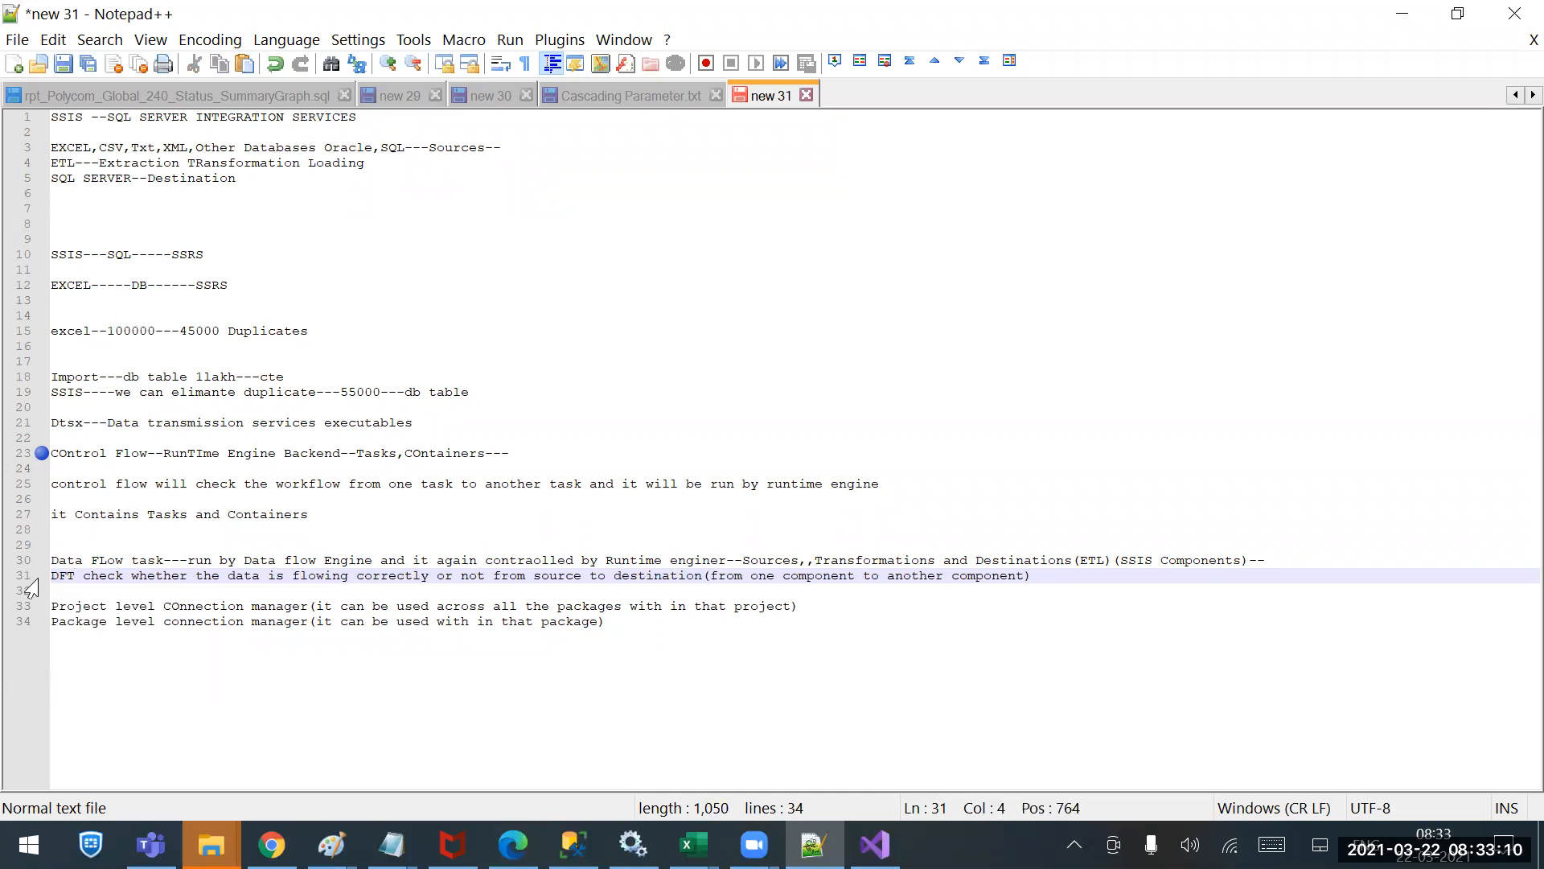
text( will)
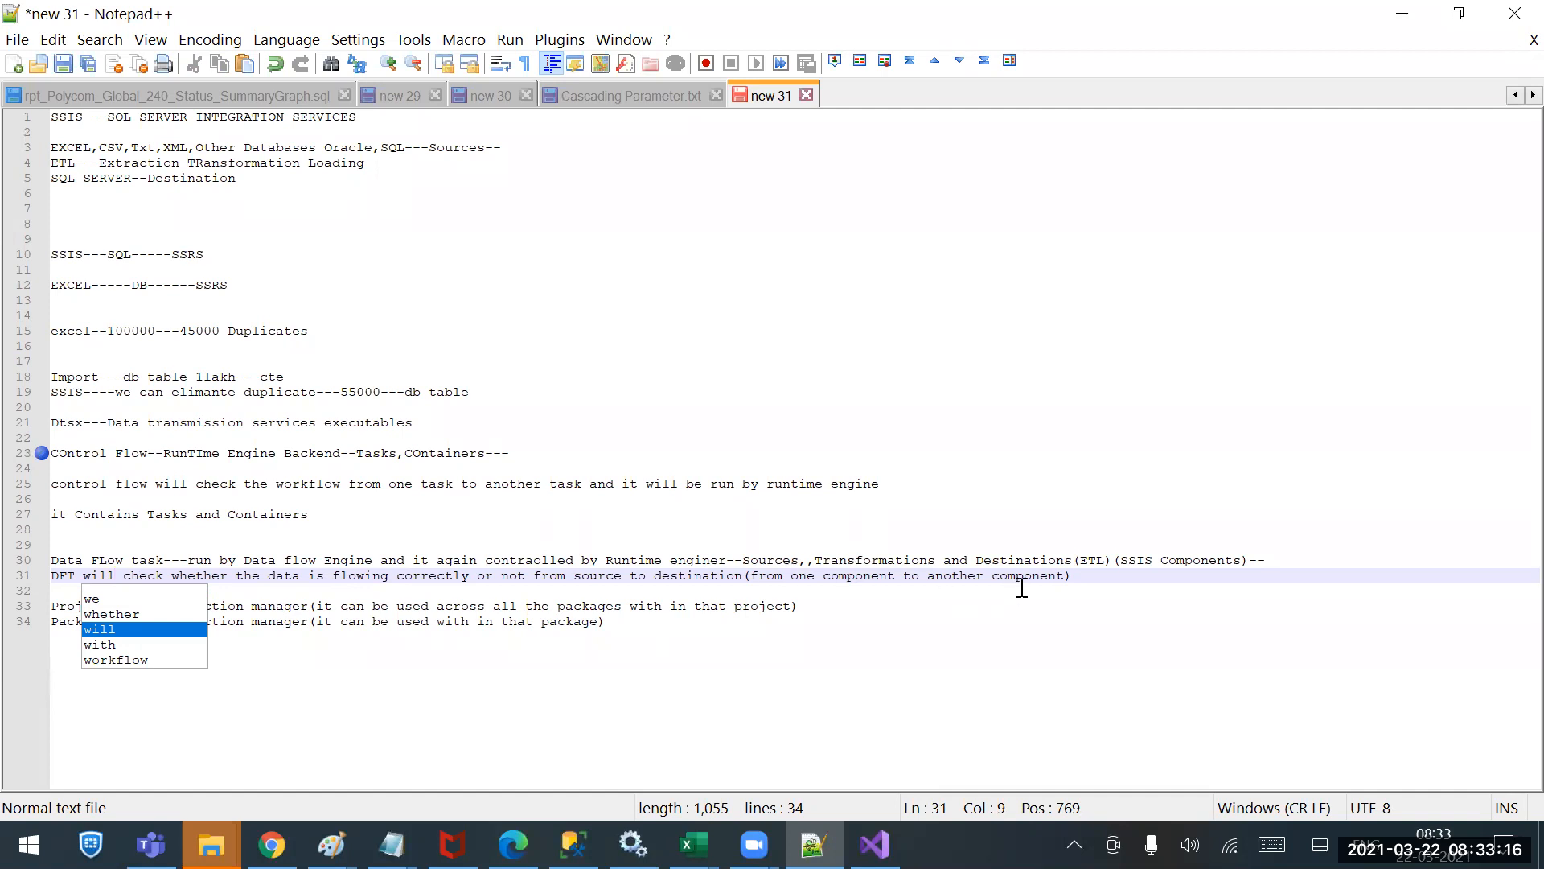
drag(1071, 576, 24, 572)
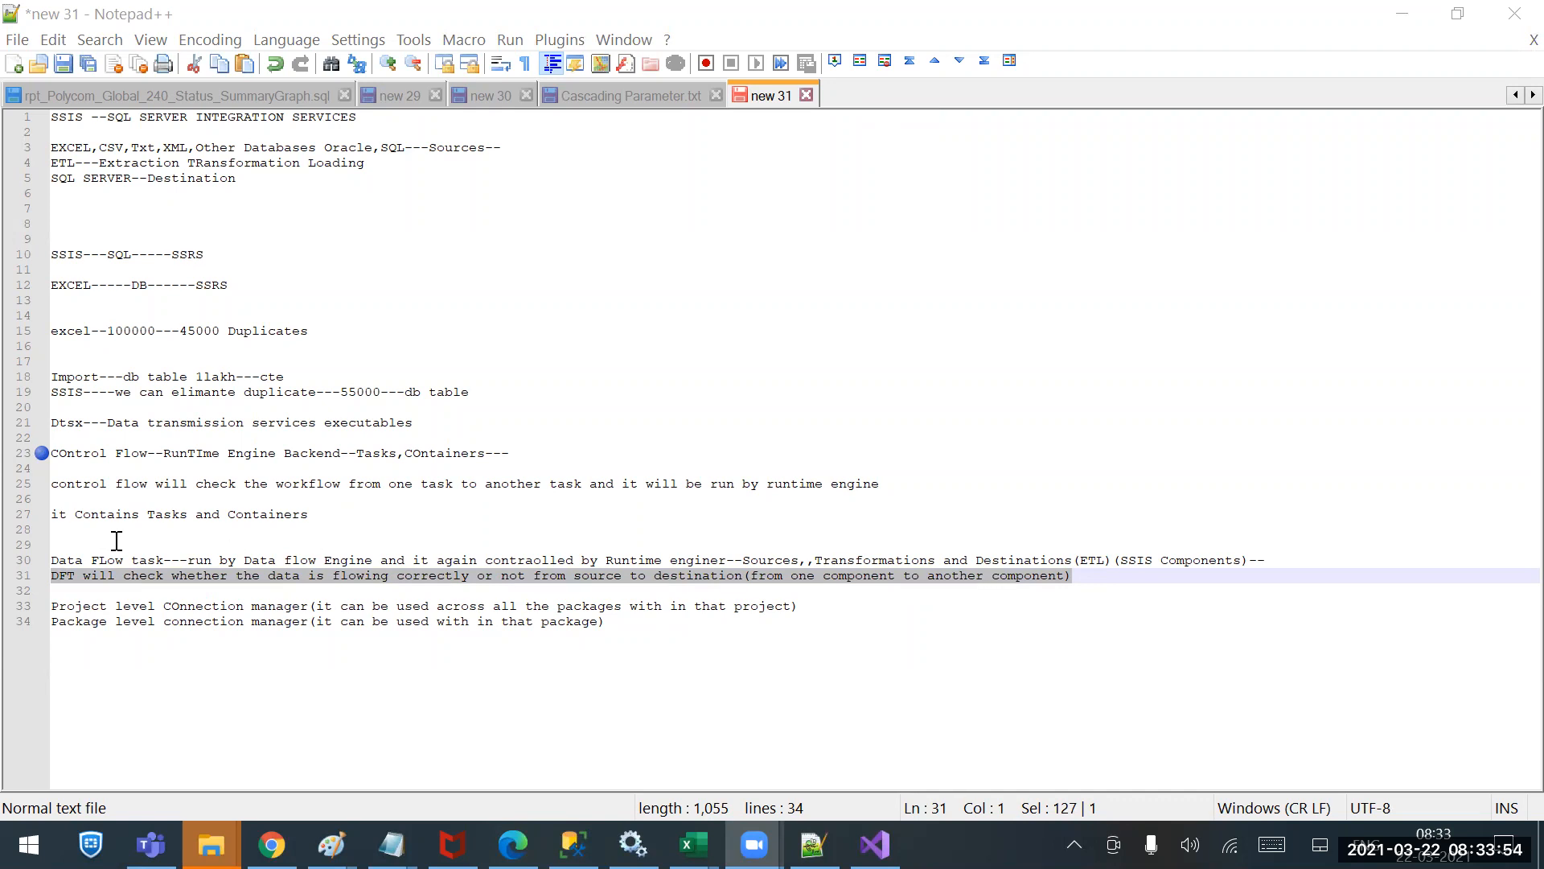
Copy "run by Data flow Engine and it again contraolled by Runtime enginer" onto the blank line below the DFT sentence.
click(188, 555)
drag(188, 555, 726, 561)
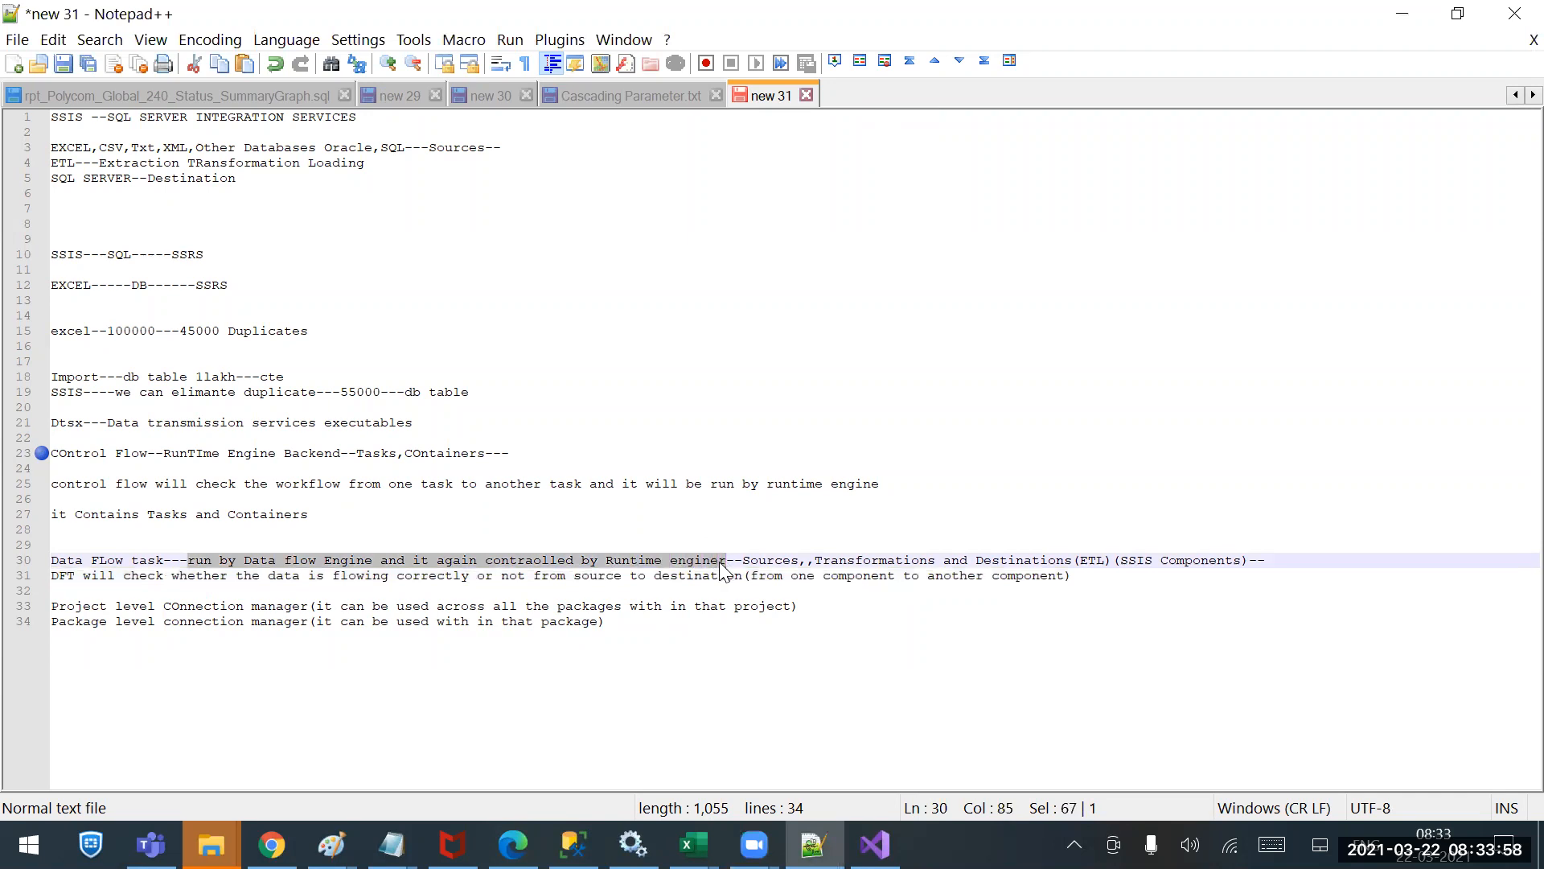
right_click(724, 561)
click(821, 144)
click(1101, 587)
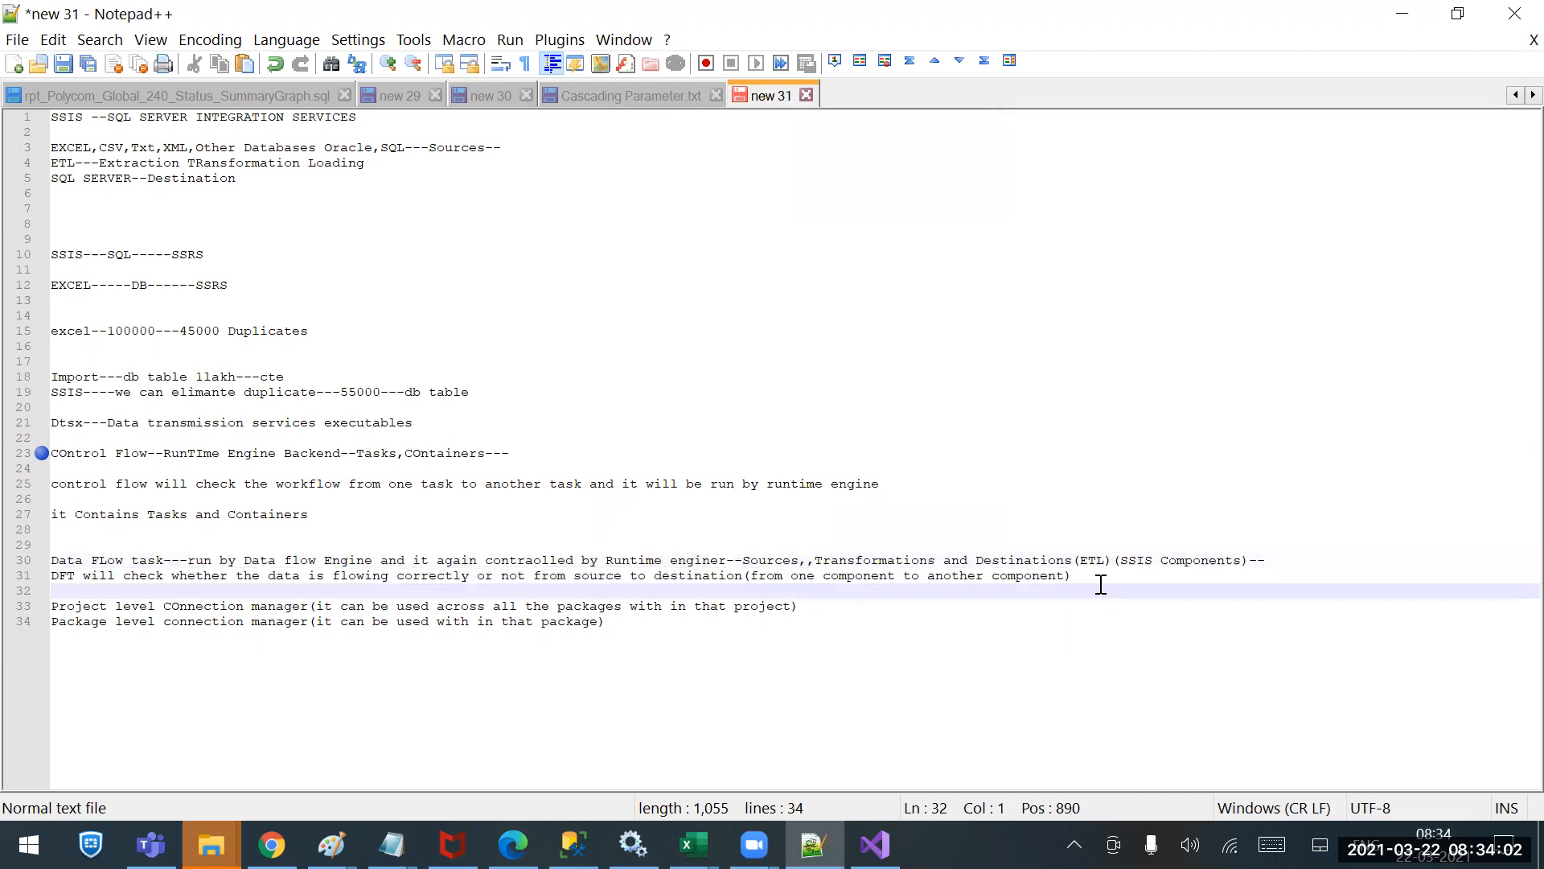
right_click(1101, 585)
click(1213, 180)
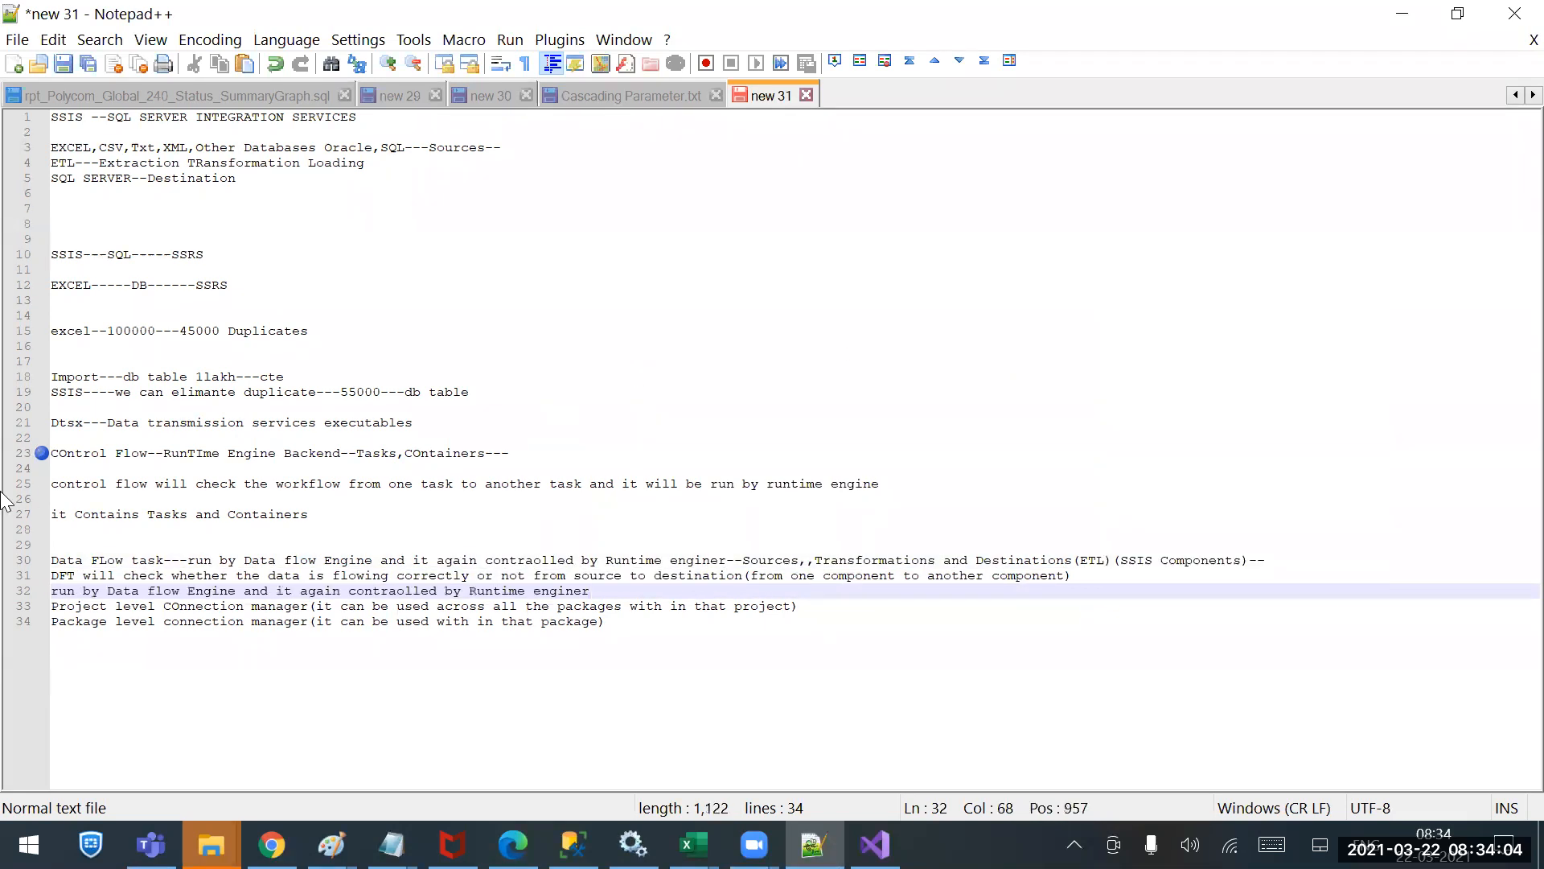
Prefix the copied line with "1)it will" so it reads as a numbered point.
click(55, 592)
text(1) it will)
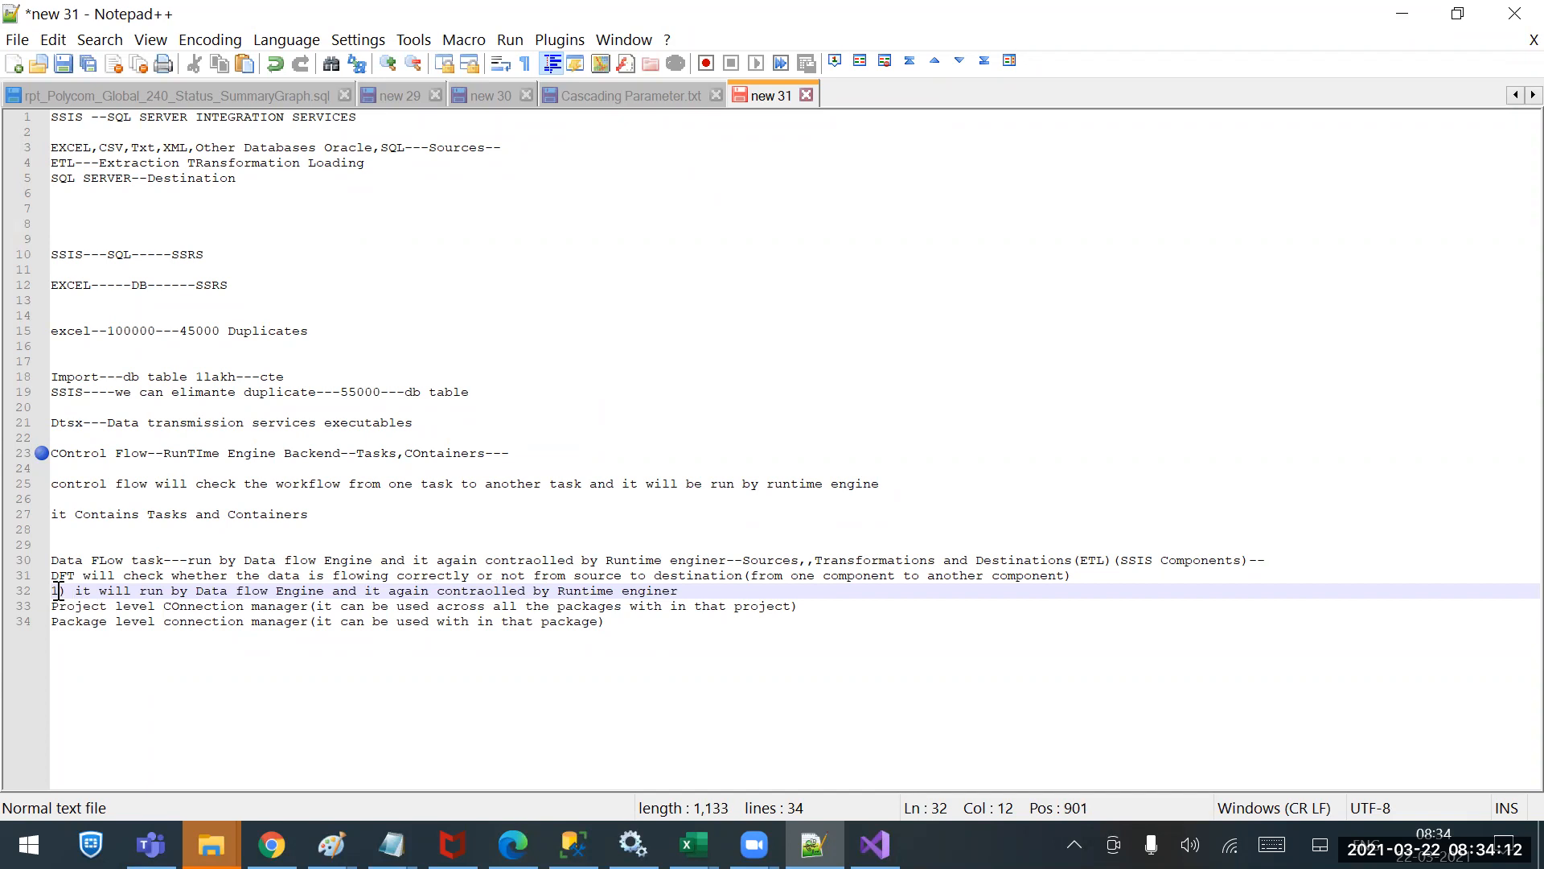
click(75, 592)
key(BackSpace)
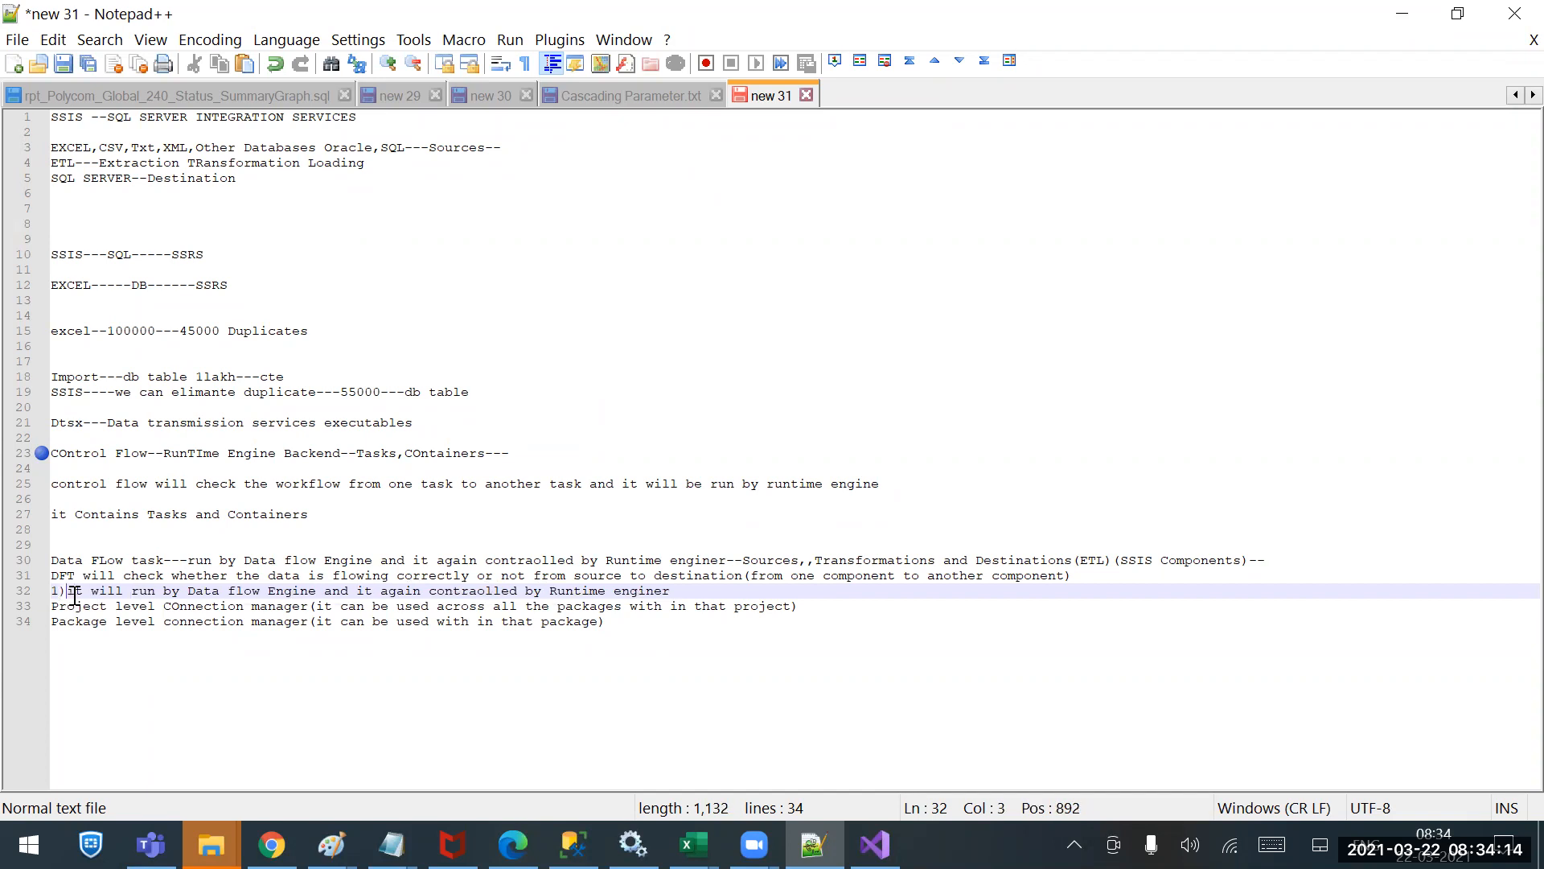
Correct the spelling in the numbered point to "controlled" and "engine".
key(Right)
key(Right)
key(Right)
key(Right)
key(Right)
key(Right)
key(Right)
key(Right)
key(Right)
key(Right)
key(Right)
key(Right)
key(Right)
key(Right)
key(Right)
key(Right)
key(Right)
key(Right)
key(Right)
key(Right)
key(Left)
key(Left)
key(BackSpace)
key(Right)
key(Right)
key(Right)
key(Right)
key(Right)
key(Right)
key(Right)
key(Right)
key(Right)
key(Right)
key(Right)
key(Right)
key(Right)
key(Right)
key(Right)
key(Right)
key(Right)
key(Right)
key(Right)
key(Right)
key(Left)
key(Left)
key(Left)
key(Left)
key(BackSpace)
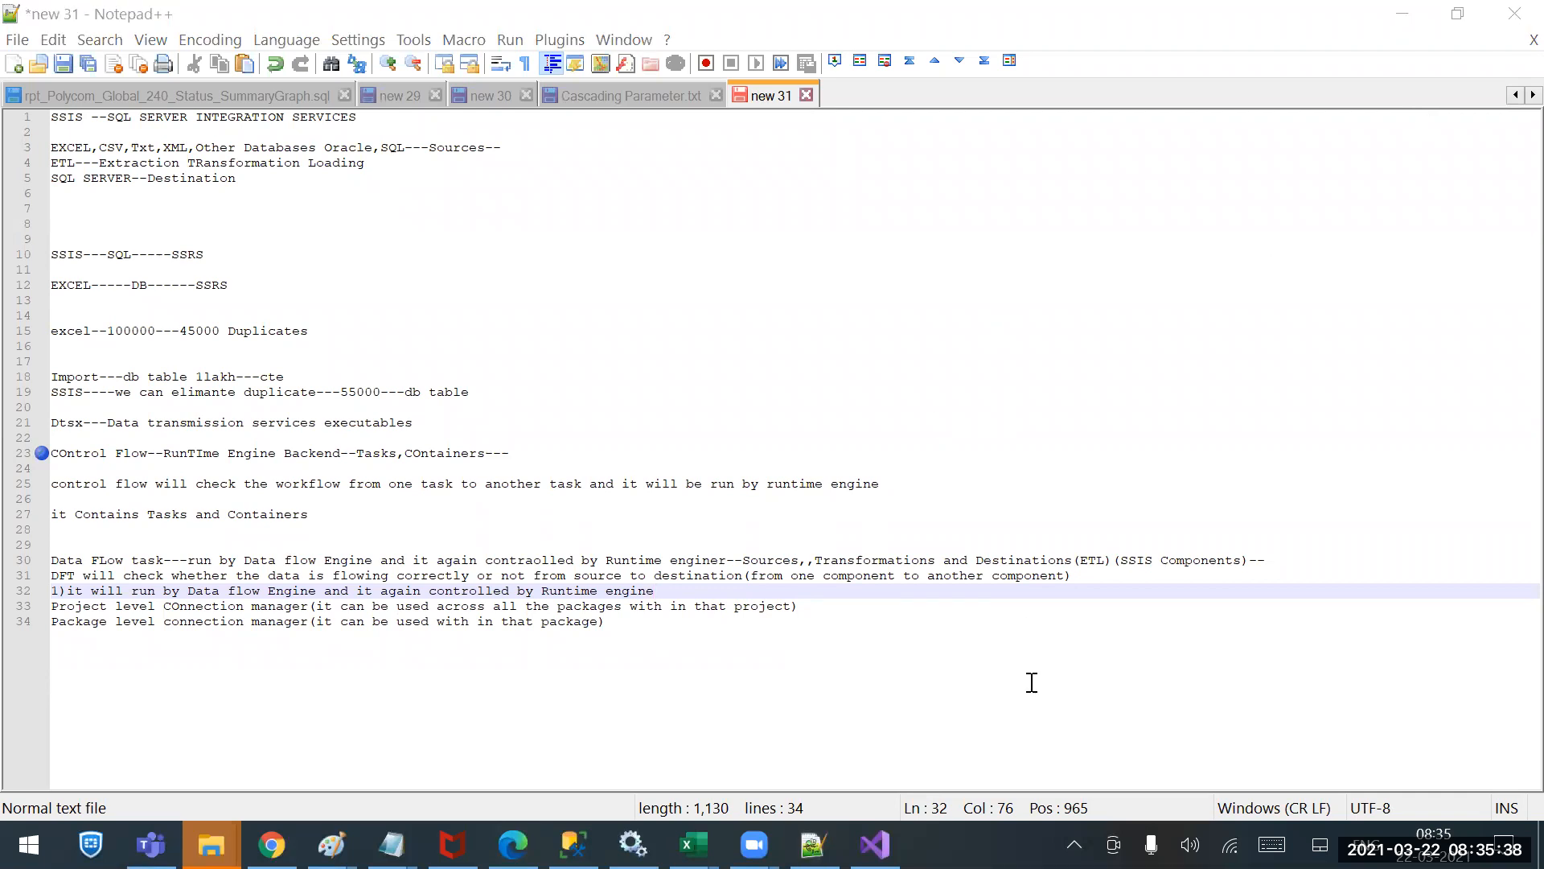
Switch to Visual Studio and examine the data flow's other sources and destinations, including Excel Source, OLE DB Source and OLE DB Destination.
mouse_move(875, 844)
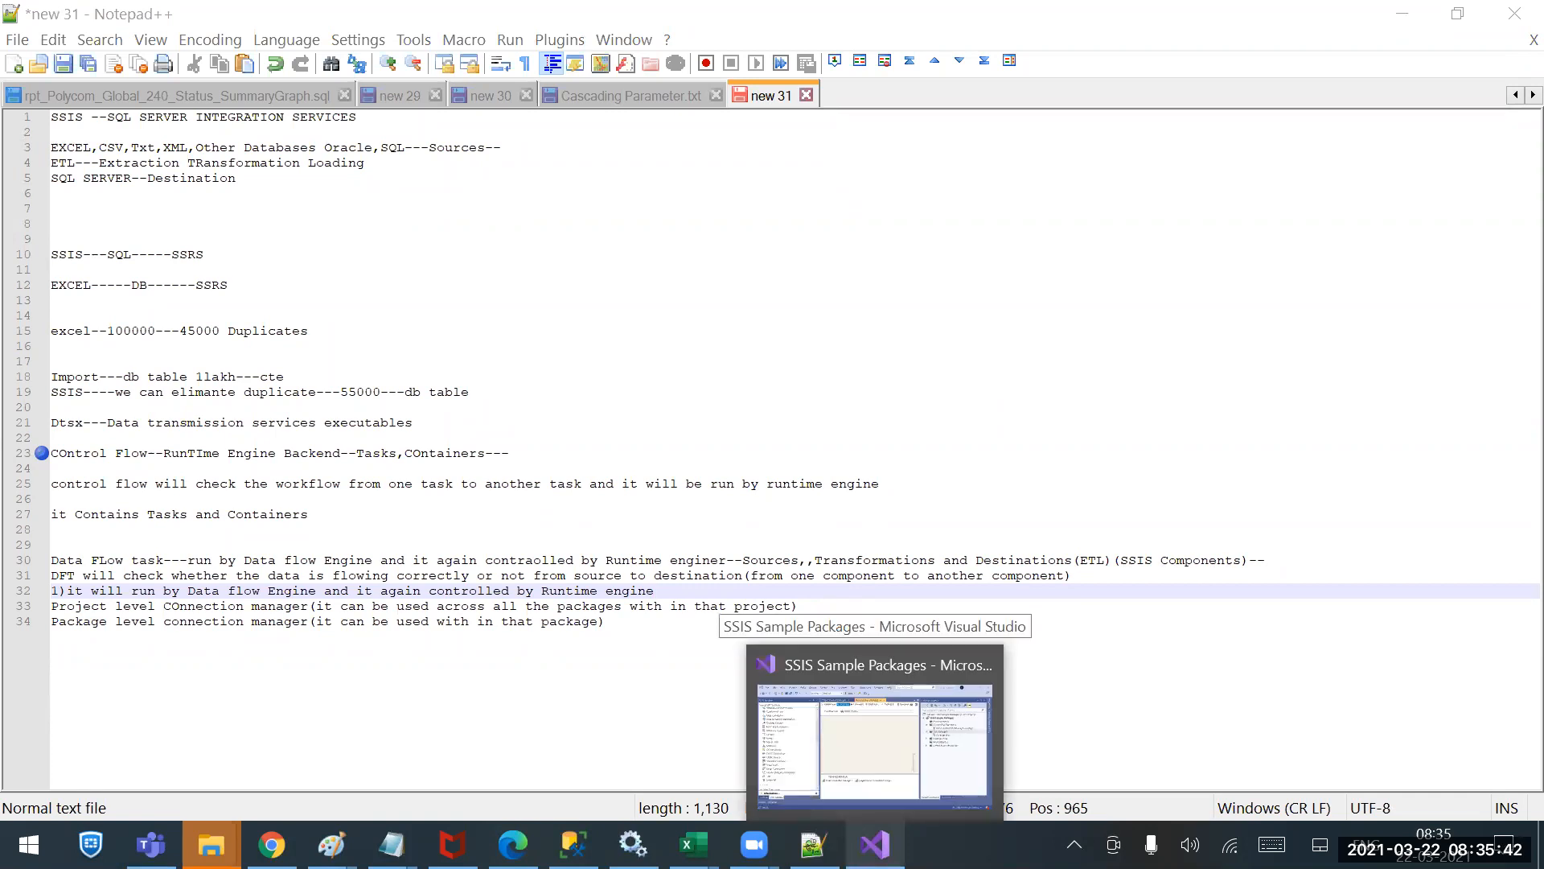
click(875, 732)
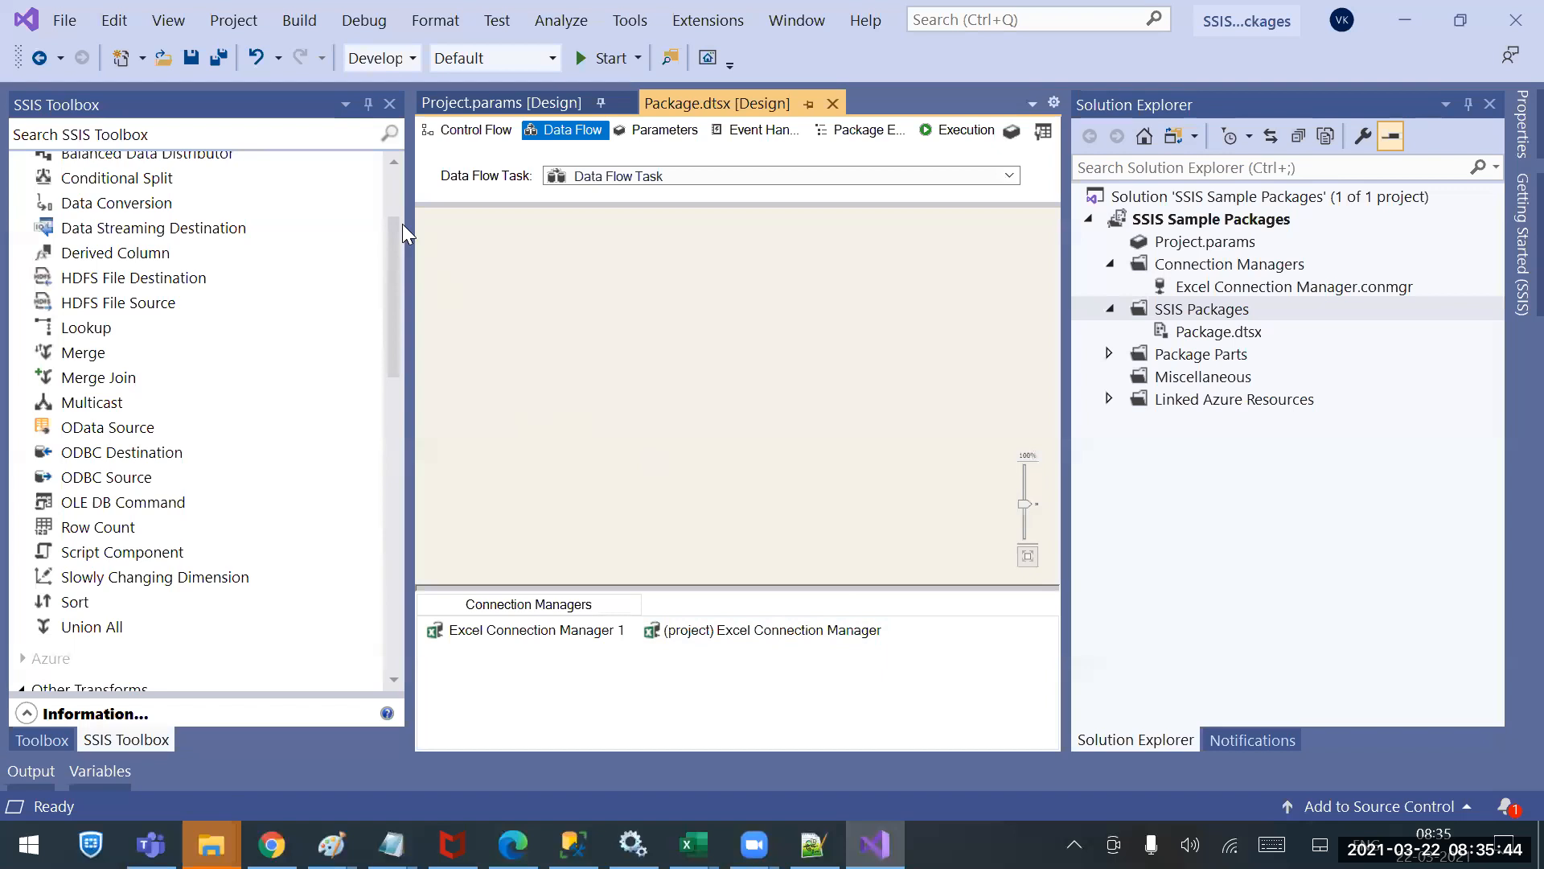
drag(393, 246, 396, 616)
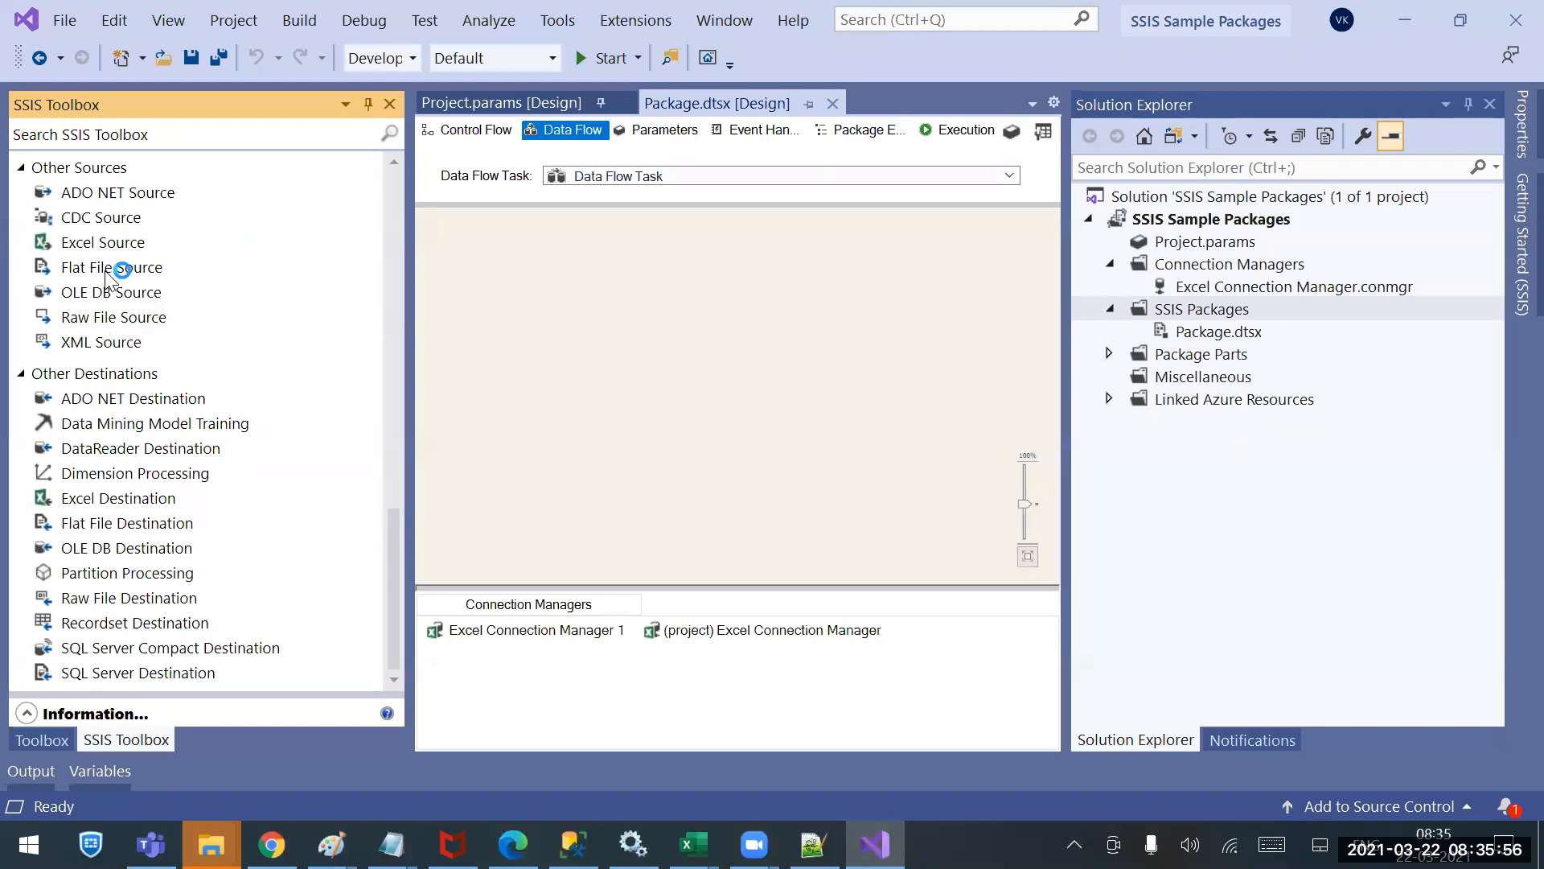
click(120, 243)
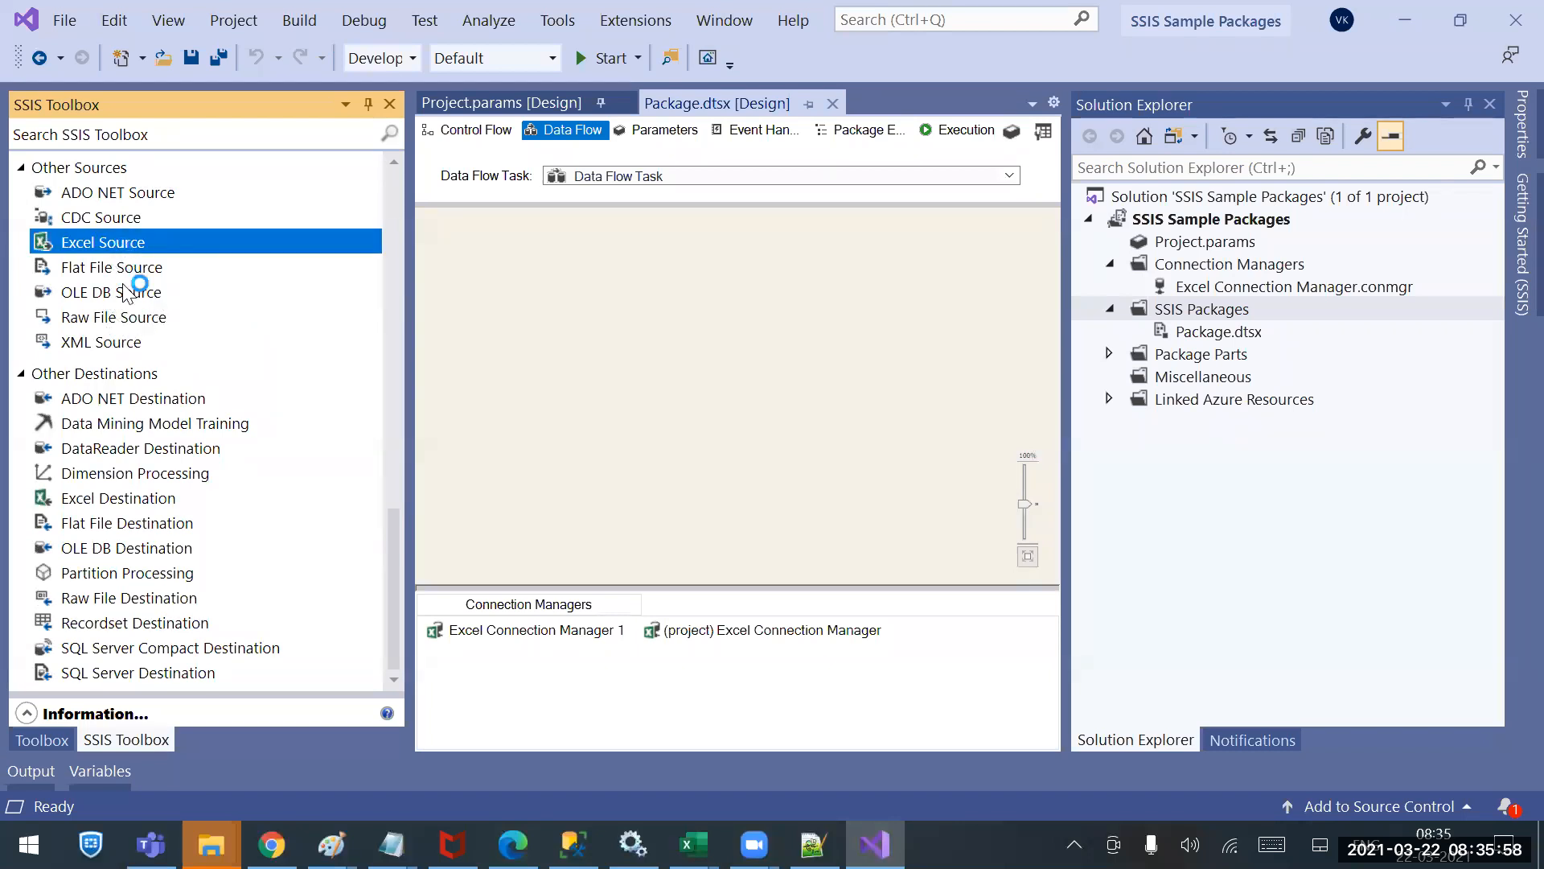
click(129, 292)
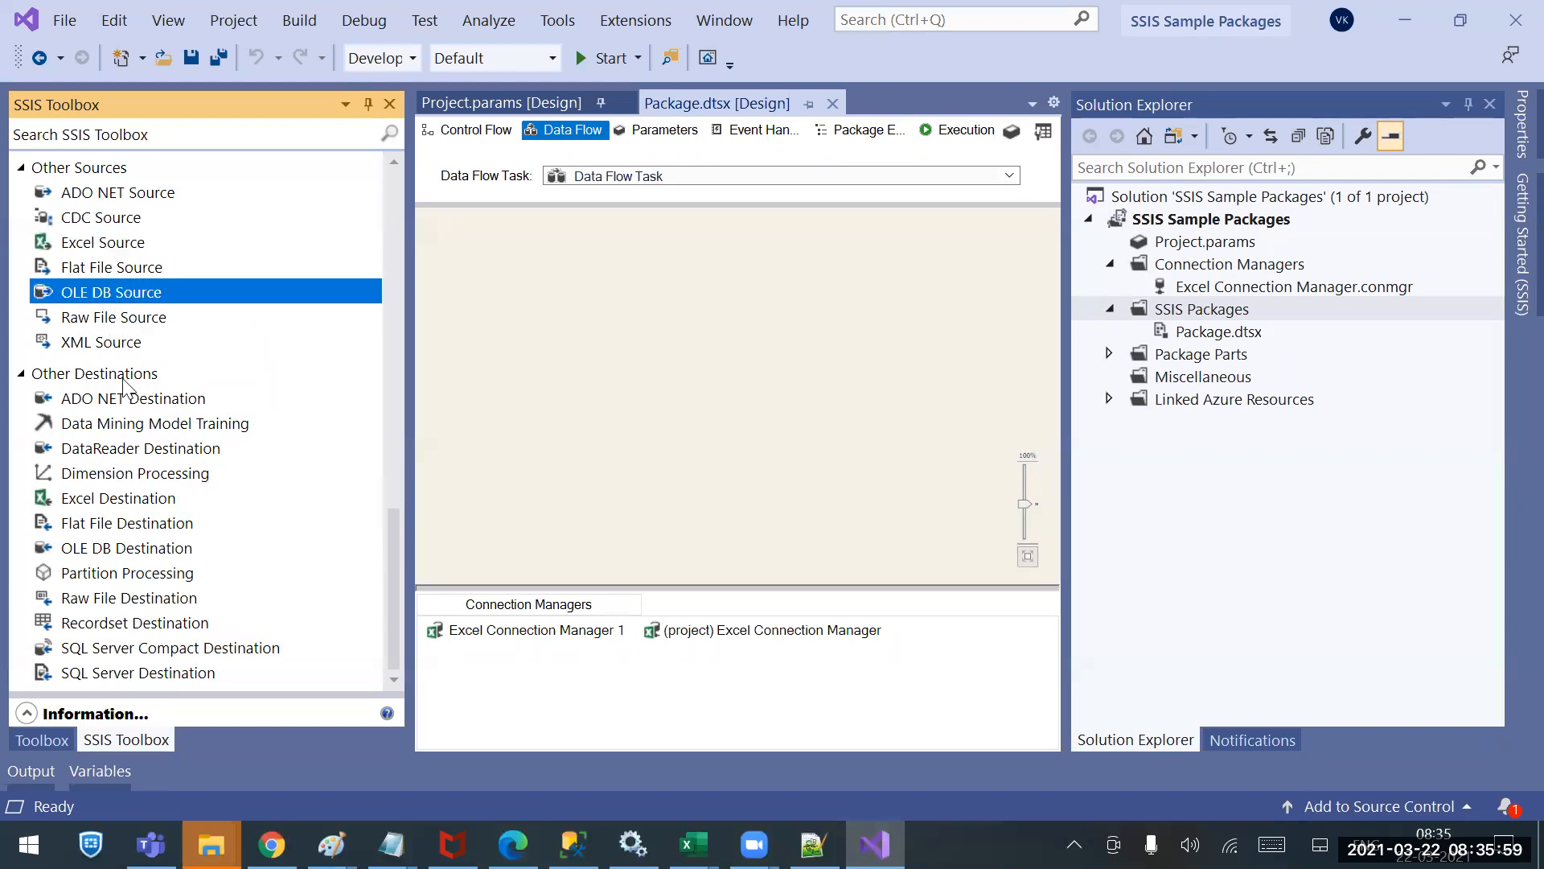
click(115, 550)
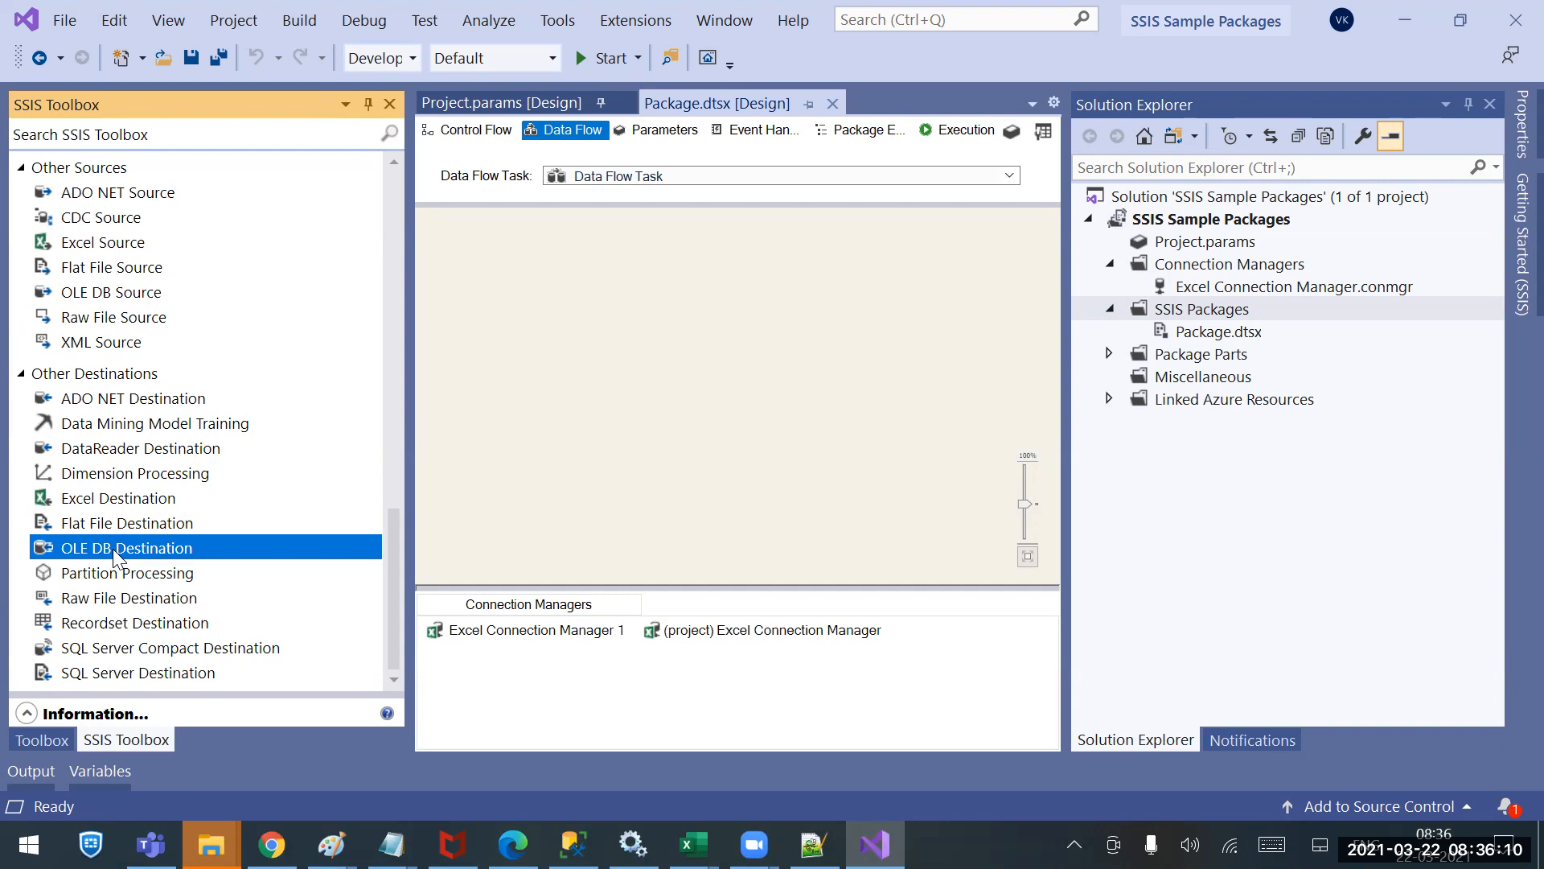
Examine the common data flow transformations, including Derived Column, Data Conversion, Conditional Split, Aggregate, Merge, Multicast, Row Count, Sort, Union All, Slowly Changing Dimension and Lookup.
scroll(312, 448, up, 15)
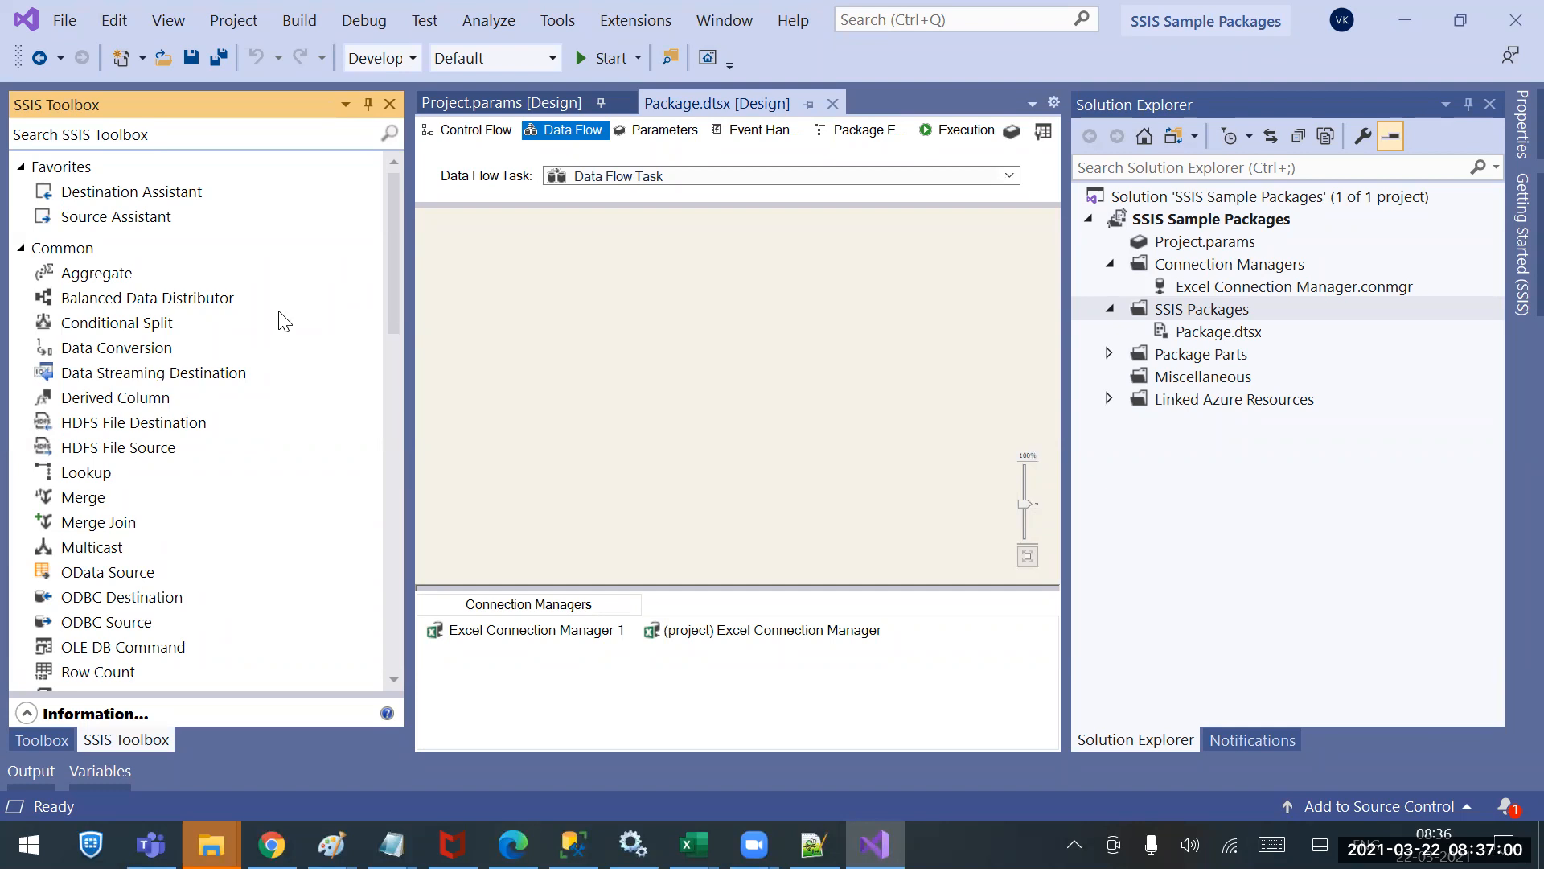
click(147, 402)
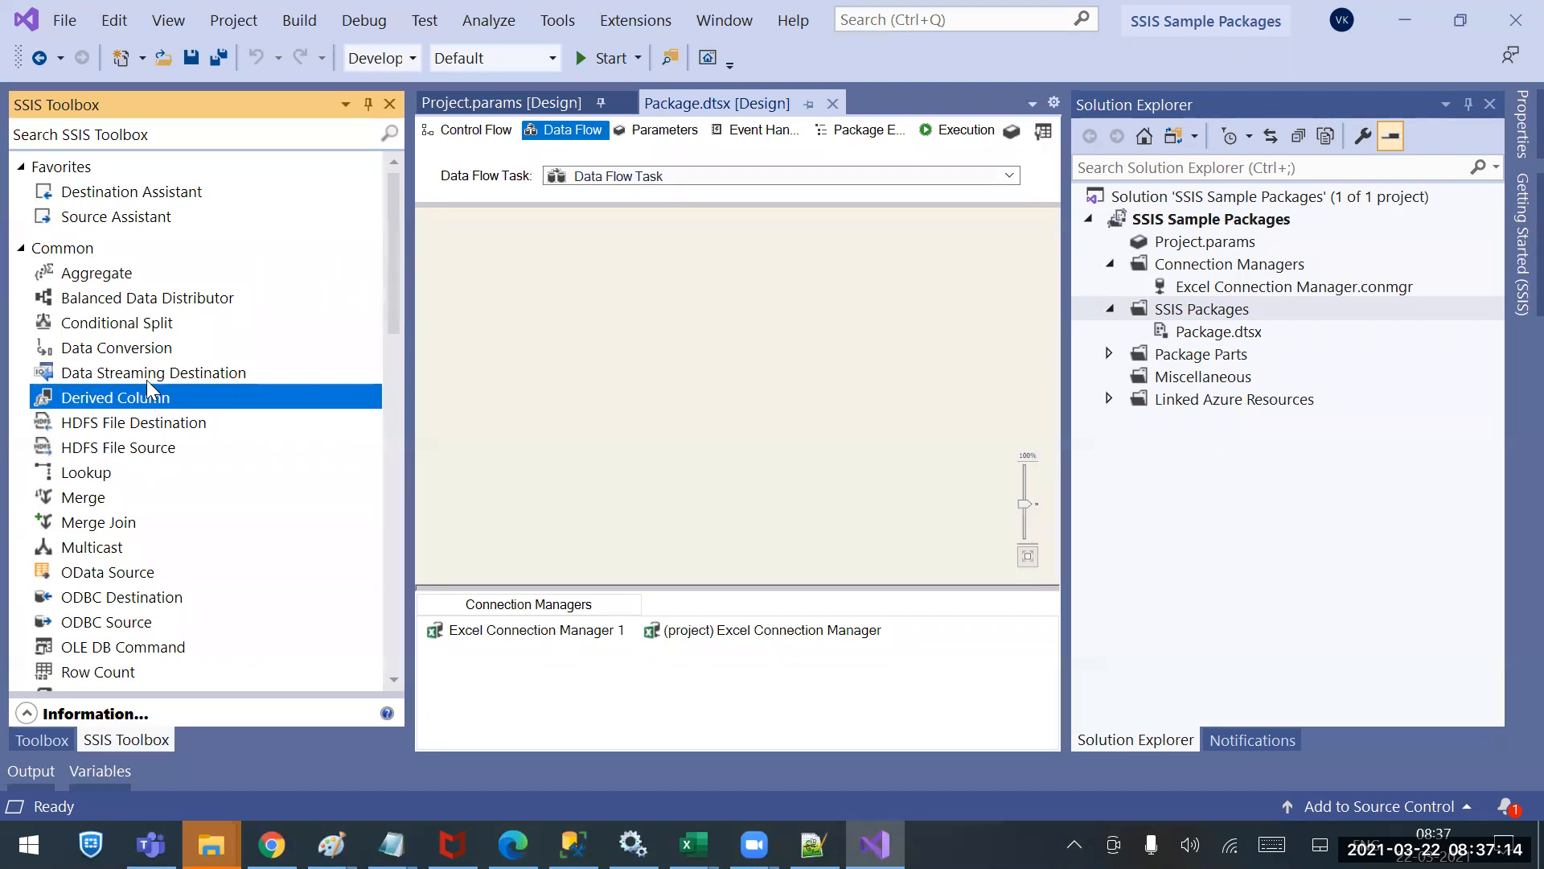
click(135, 341)
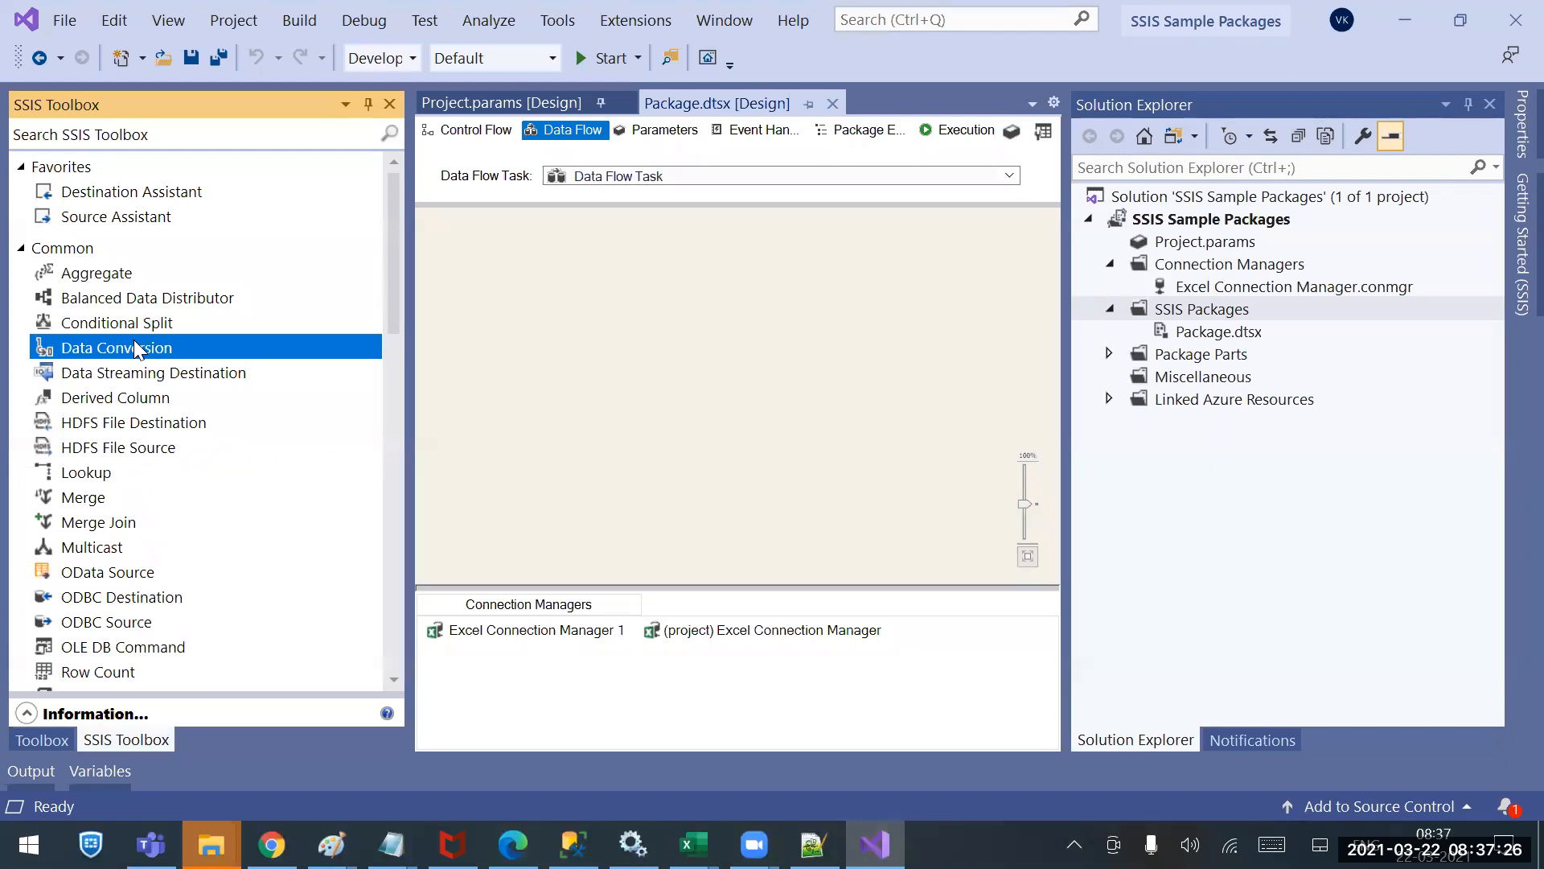
click(138, 324)
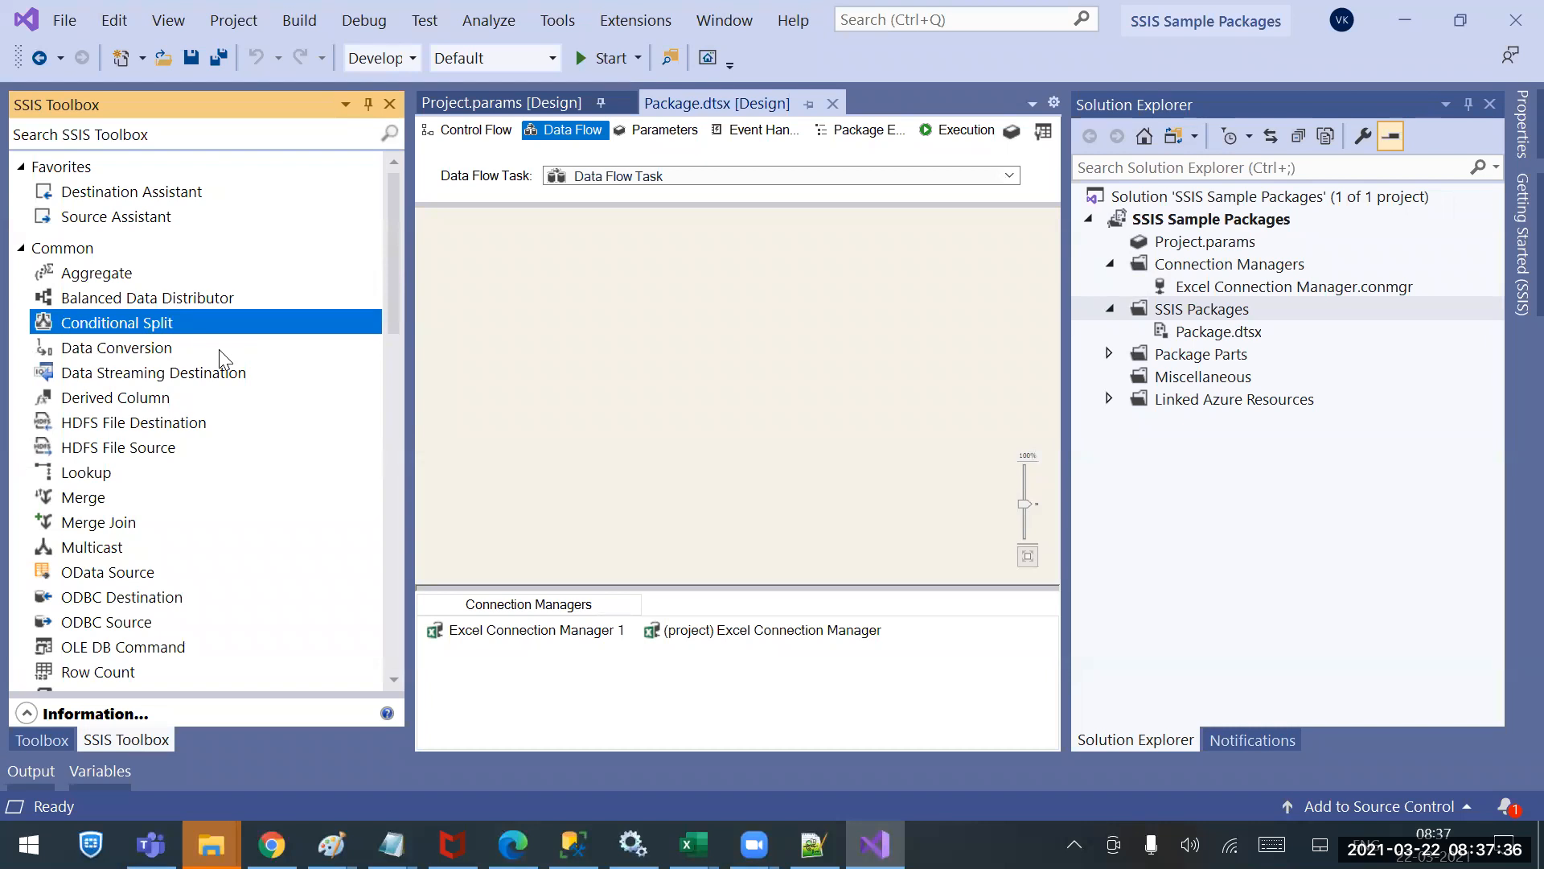
click(103, 295)
click(103, 276)
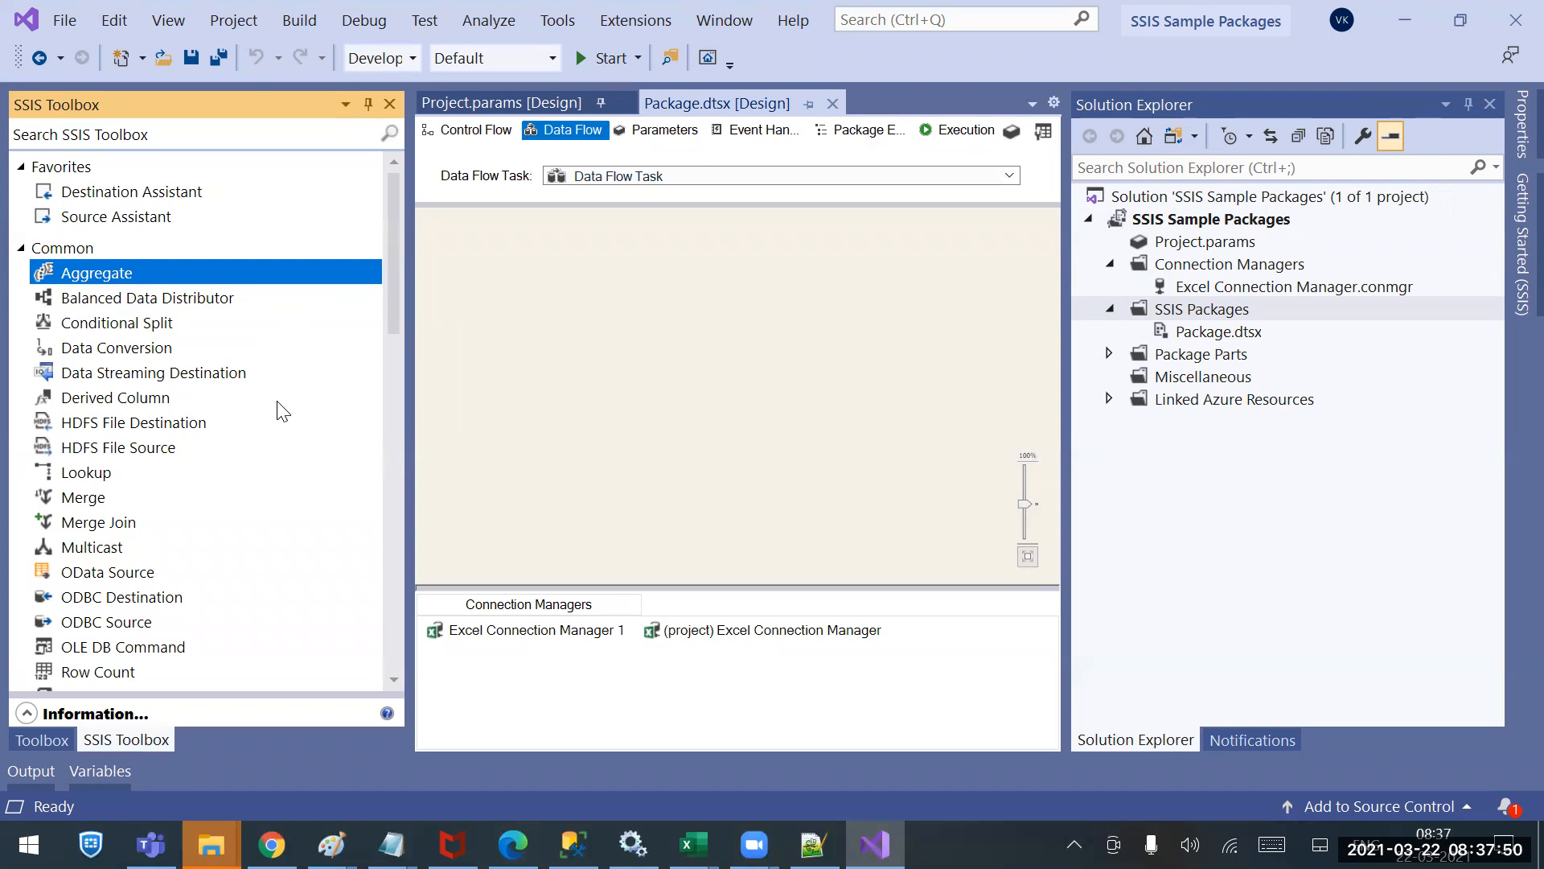
click(97, 500)
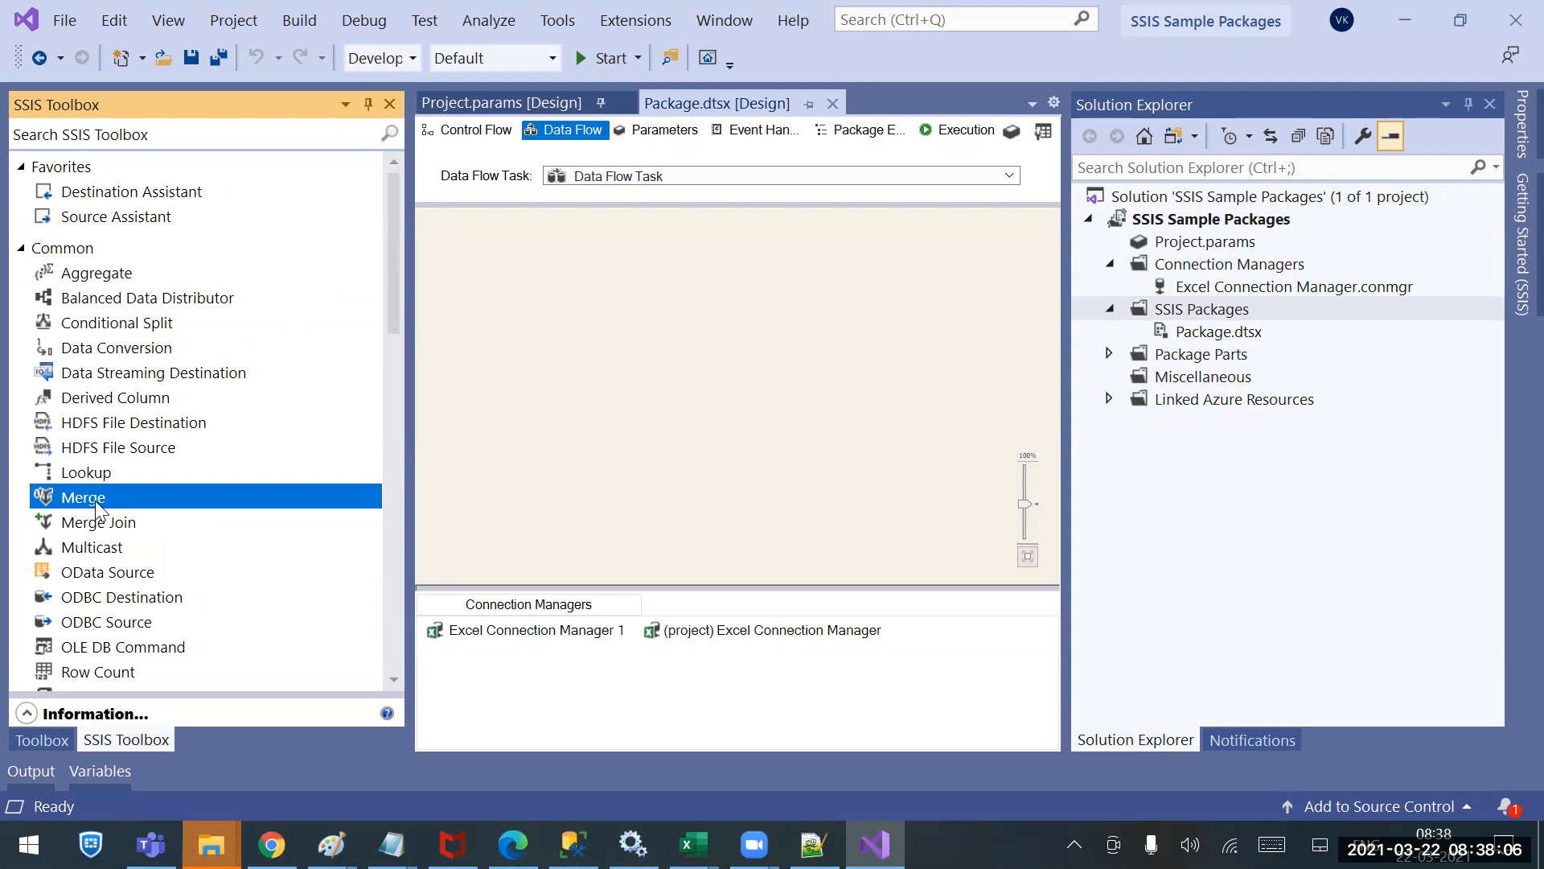
click(98, 523)
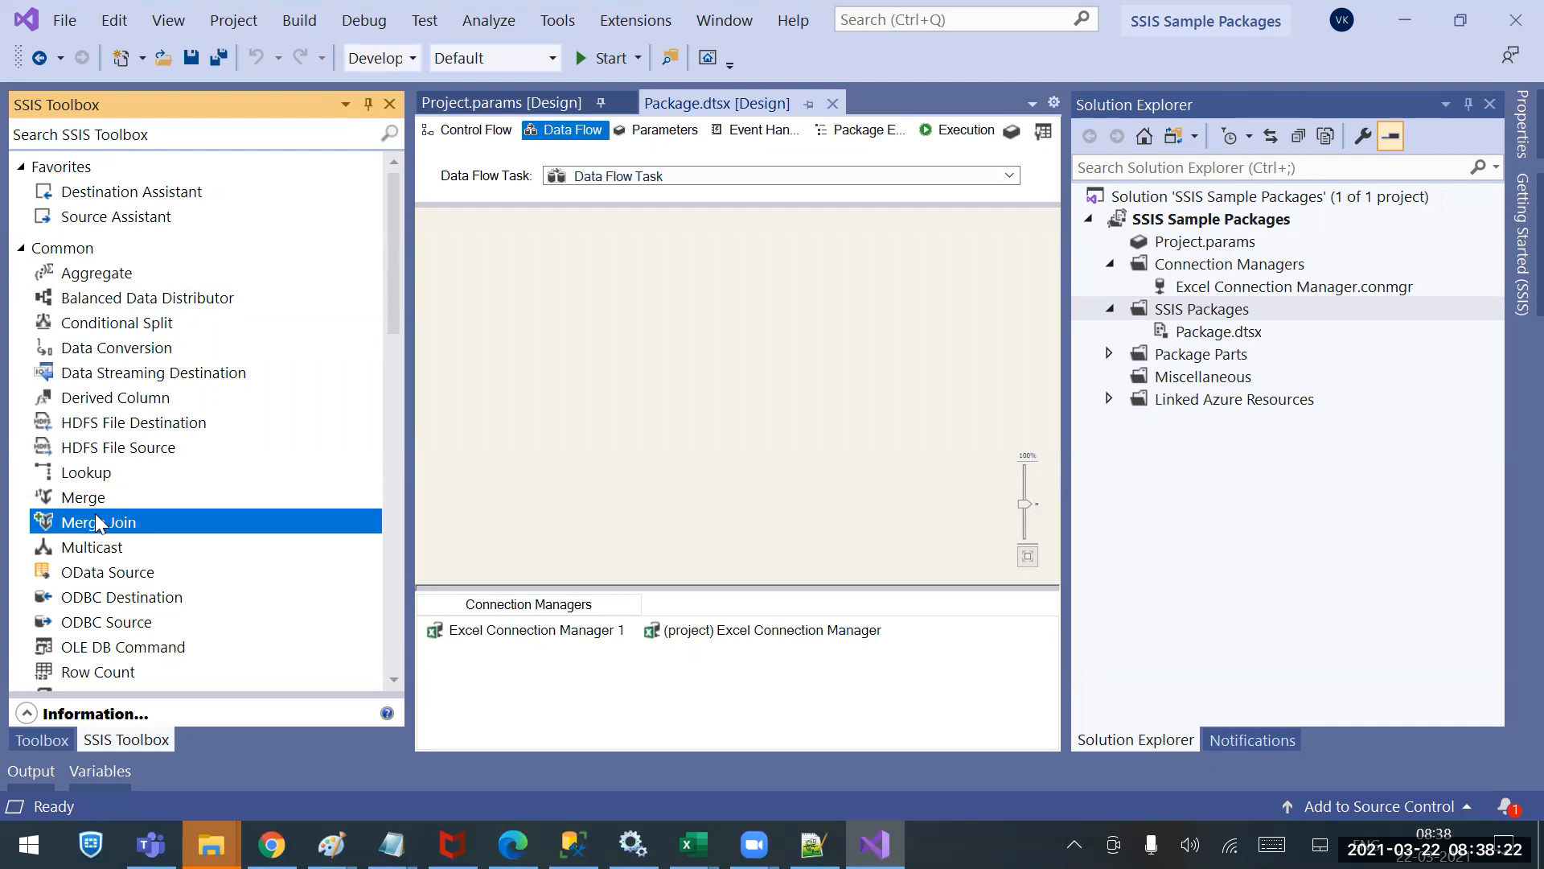
click(106, 547)
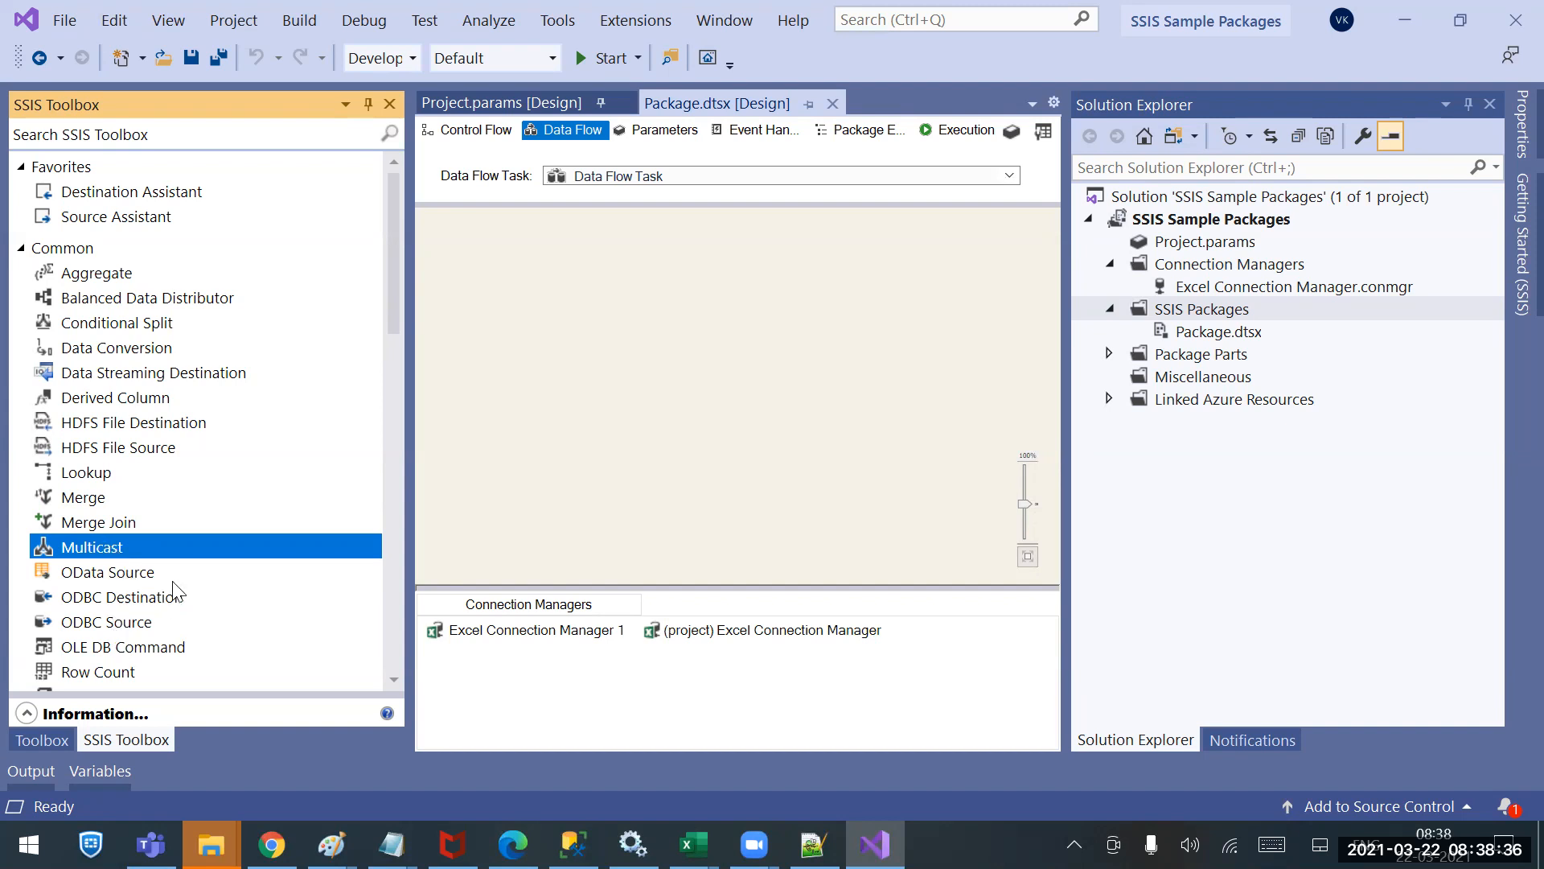
click(143, 647)
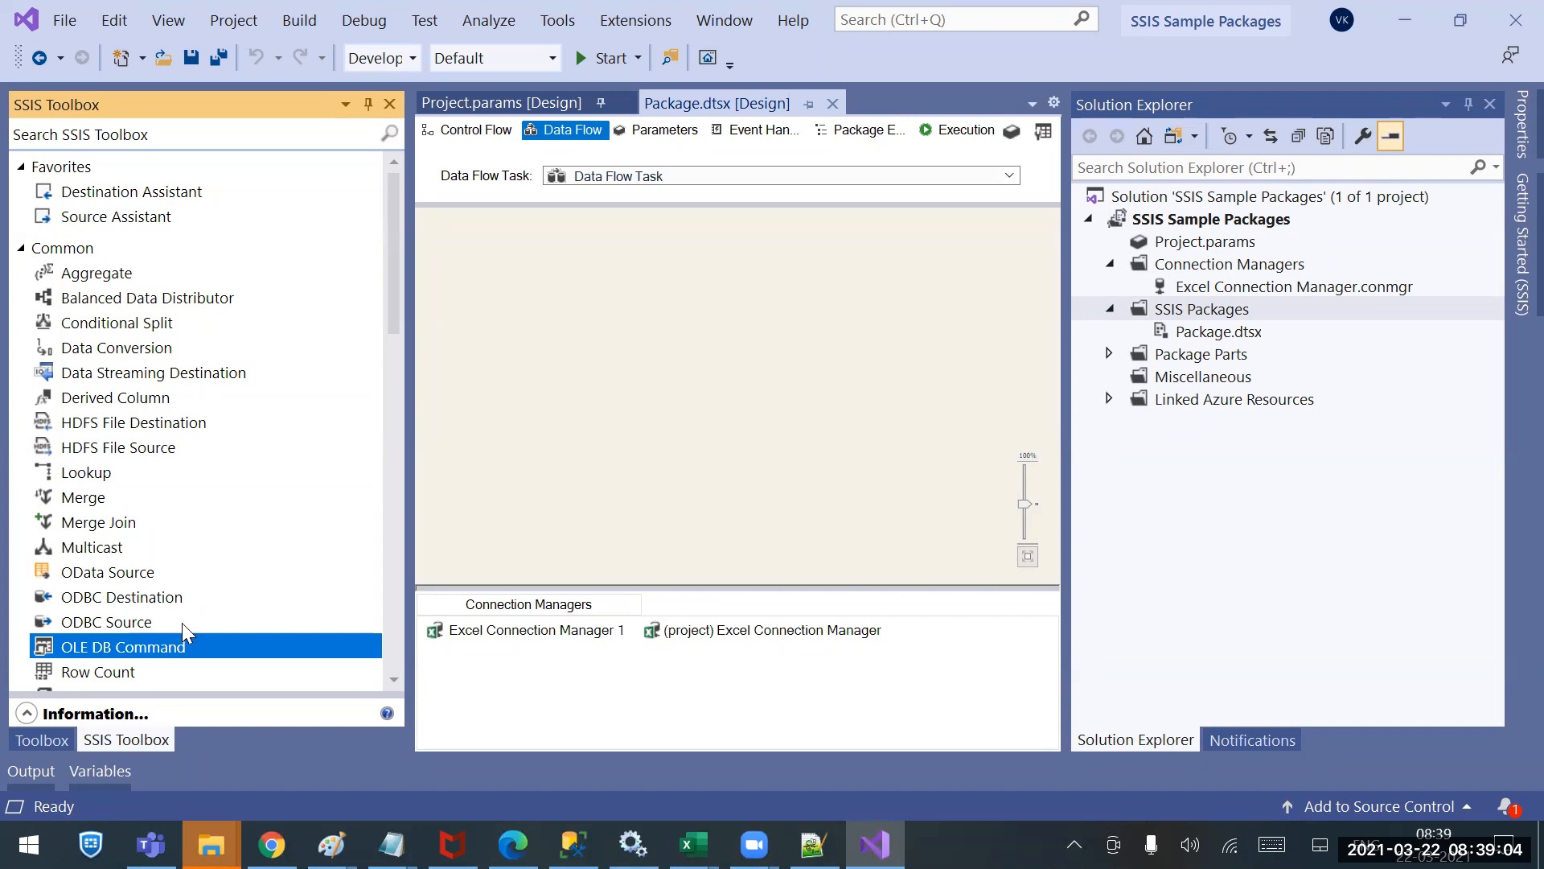
scroll(177, 624, down, 2)
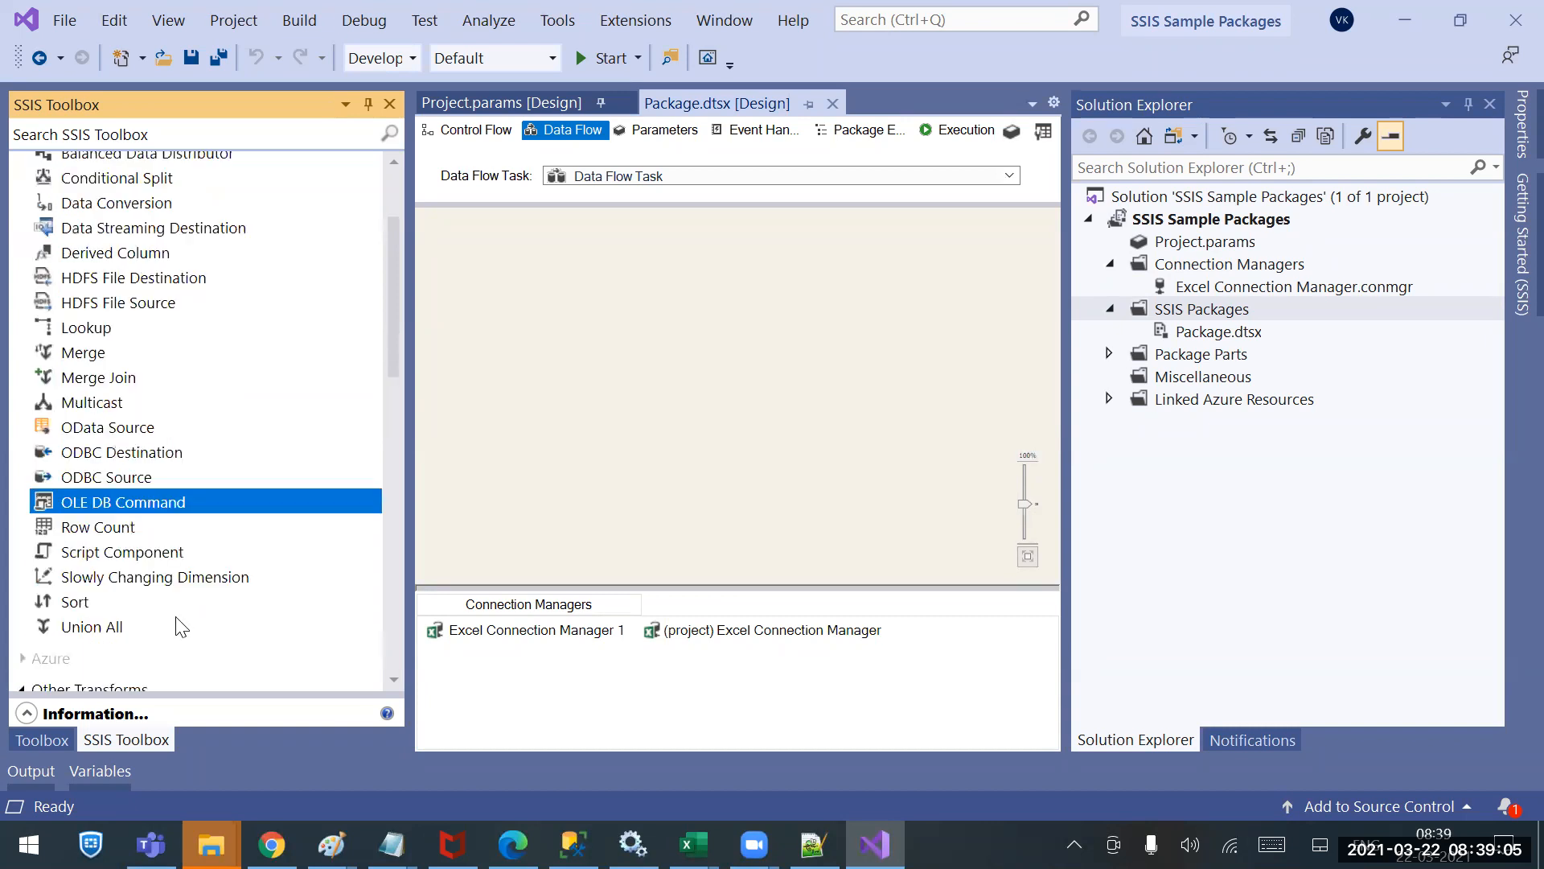
click(121, 532)
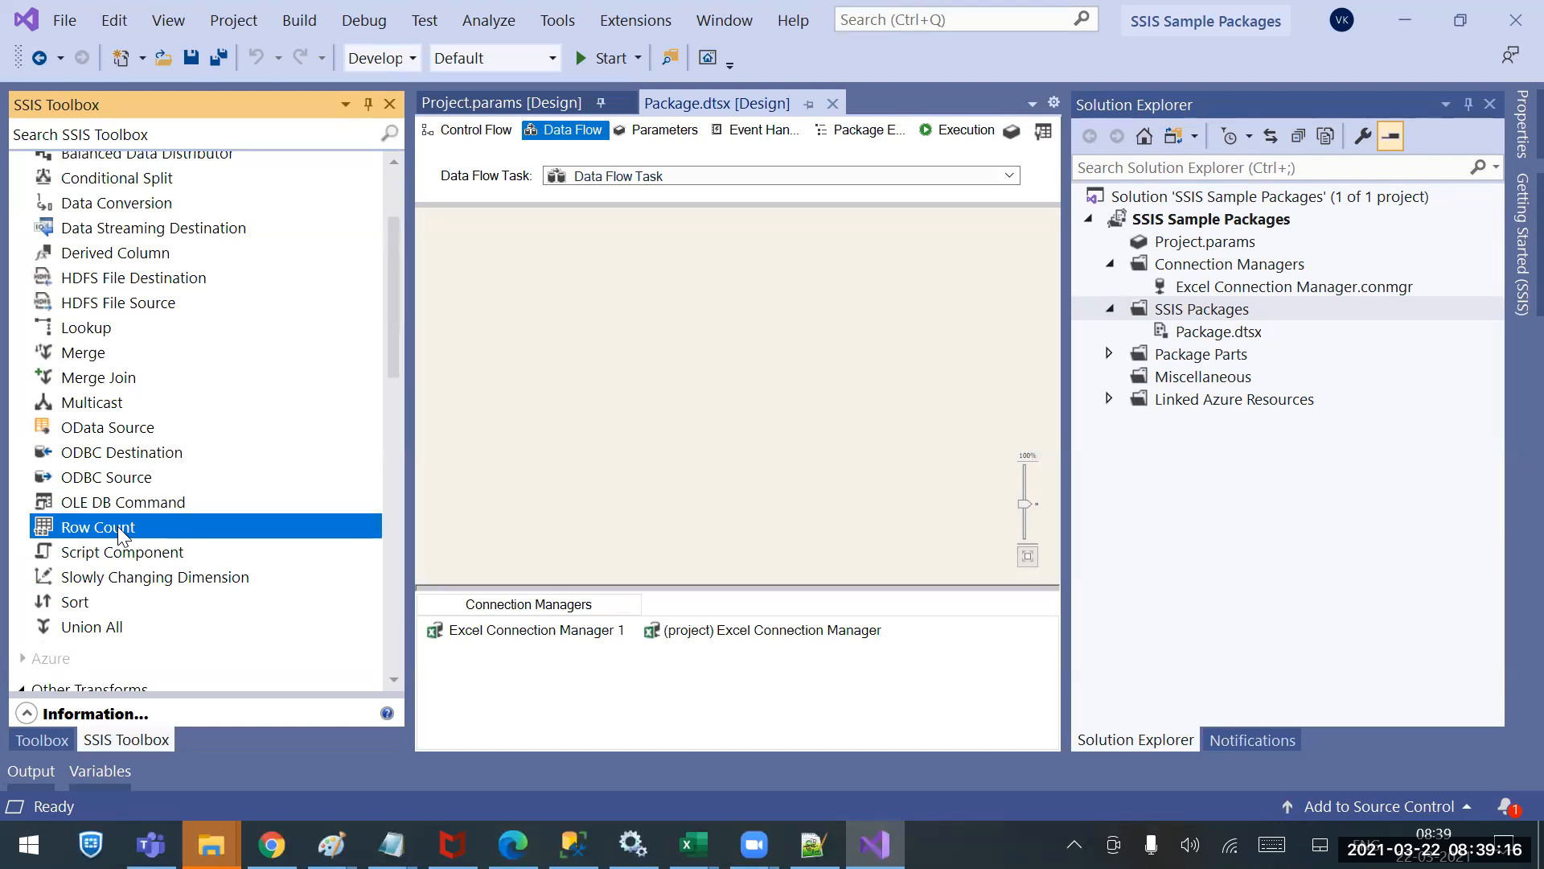
click(76, 610)
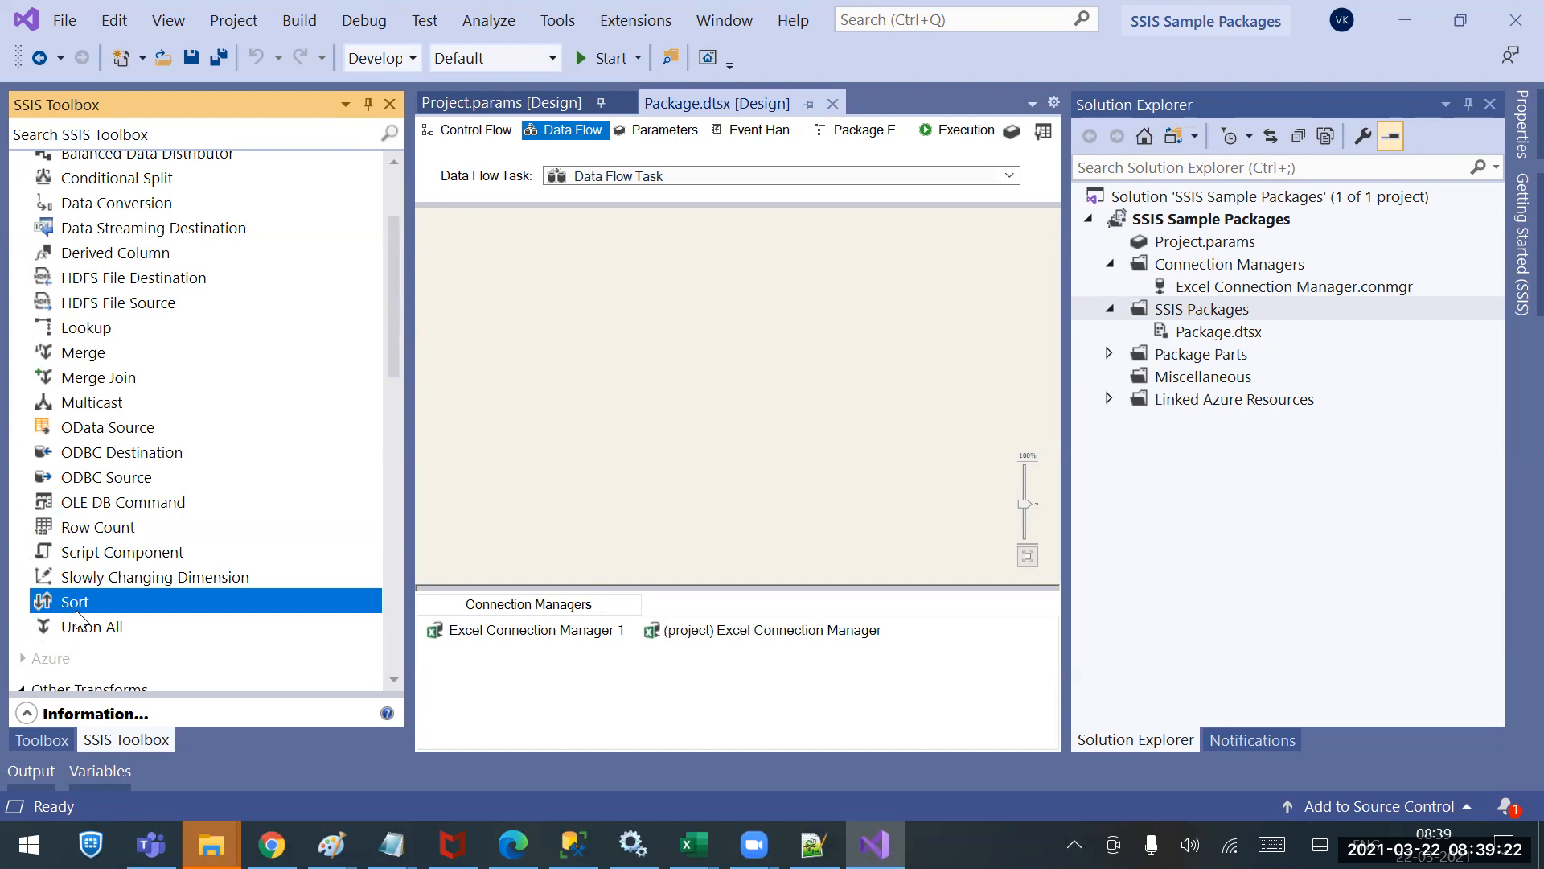
click(96, 627)
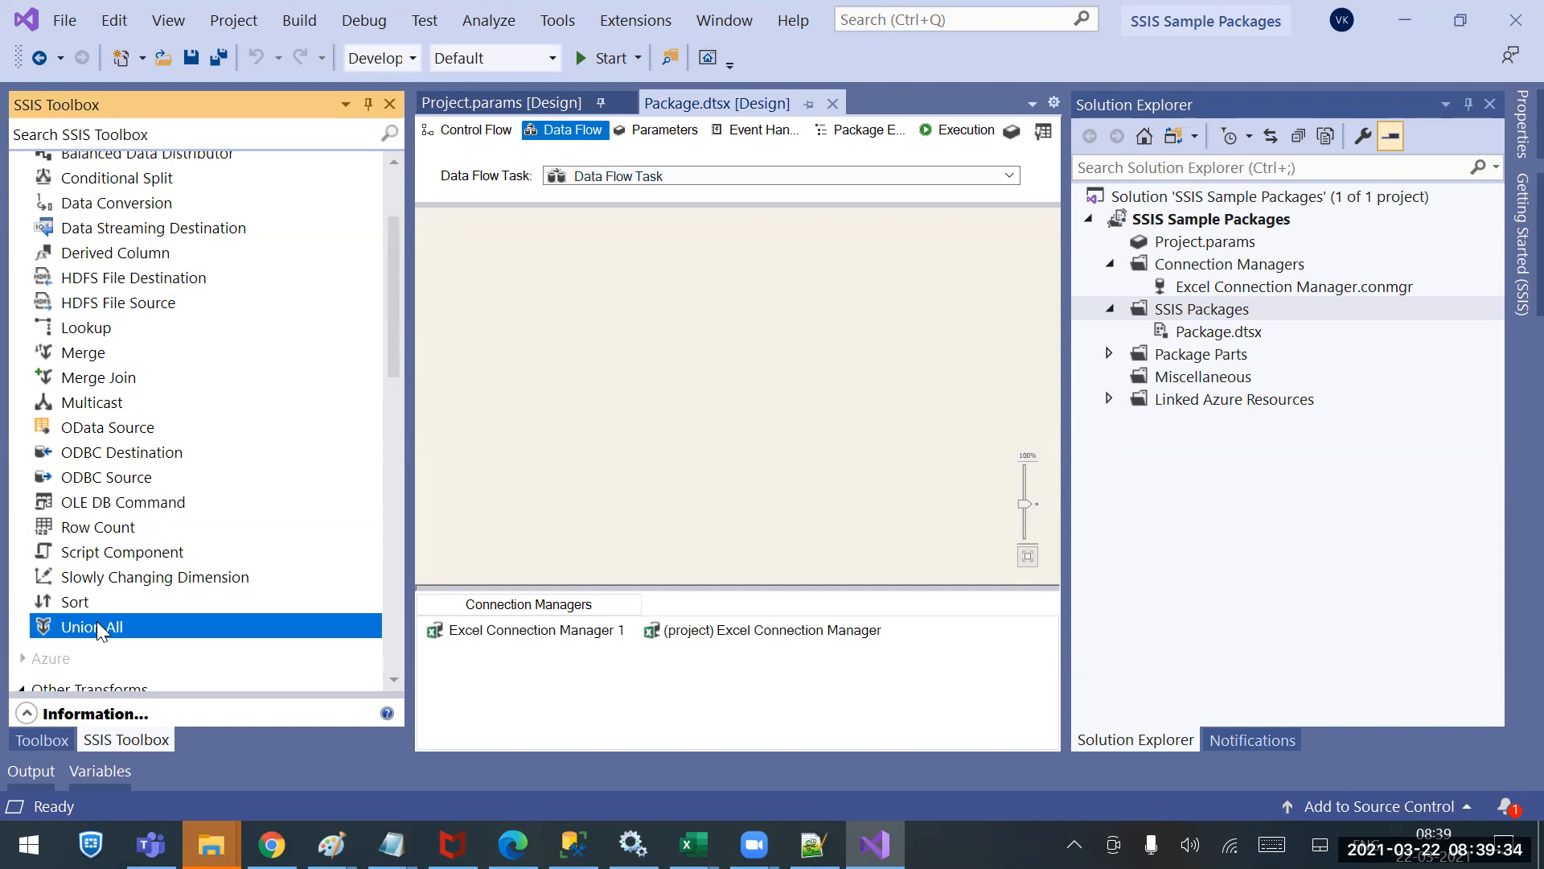
click(90, 578)
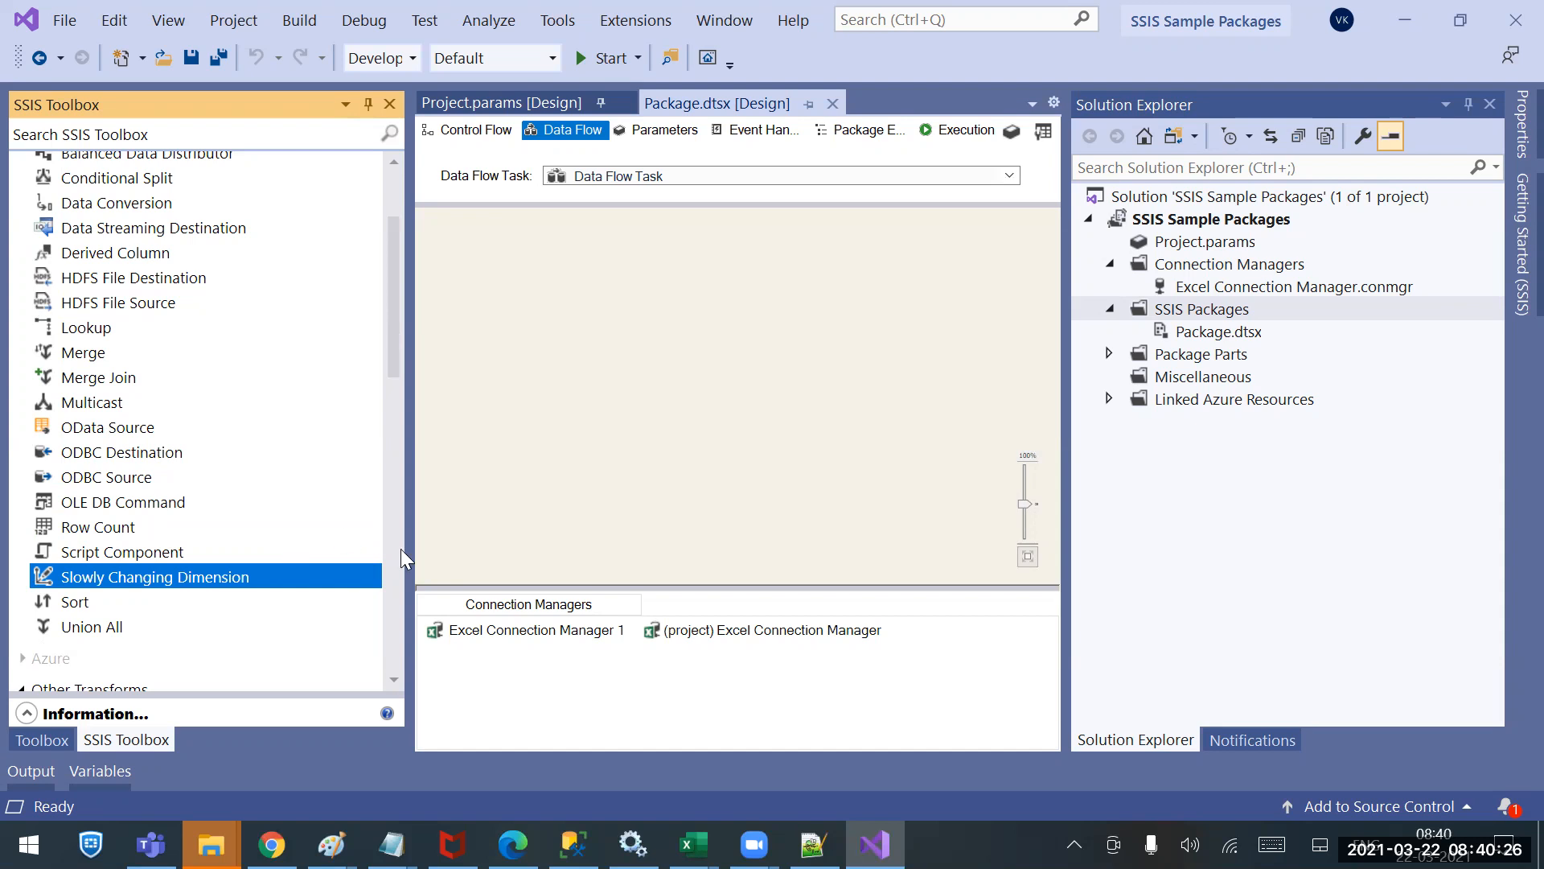
click(95, 329)
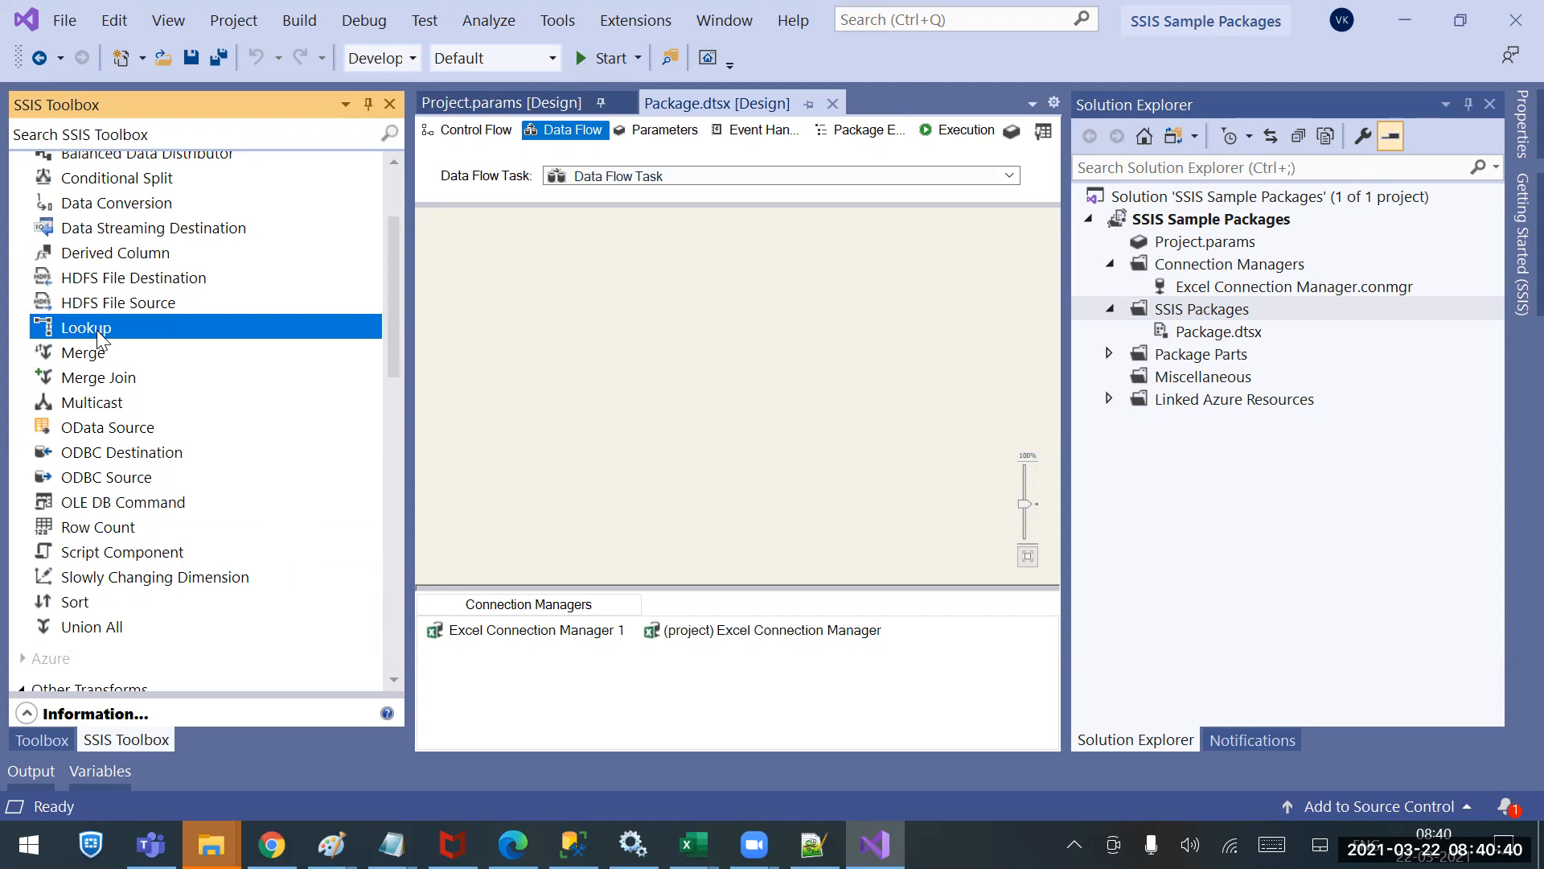
Examine the transformations under Other Transforms, including Fuzzy Lookup.
scroll(97, 330, down, 4)
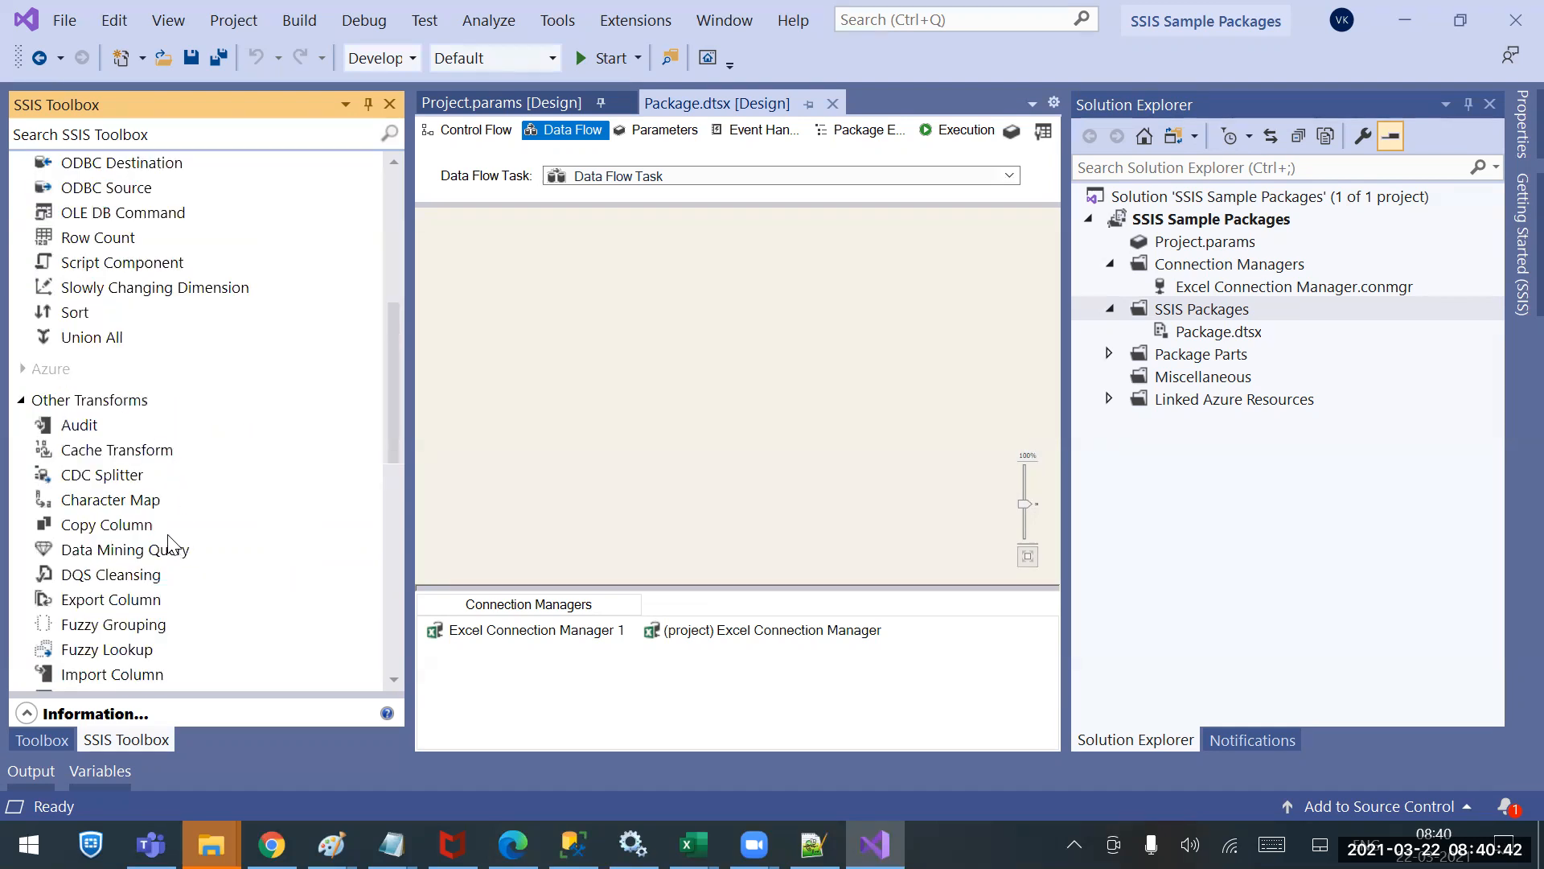
click(122, 644)
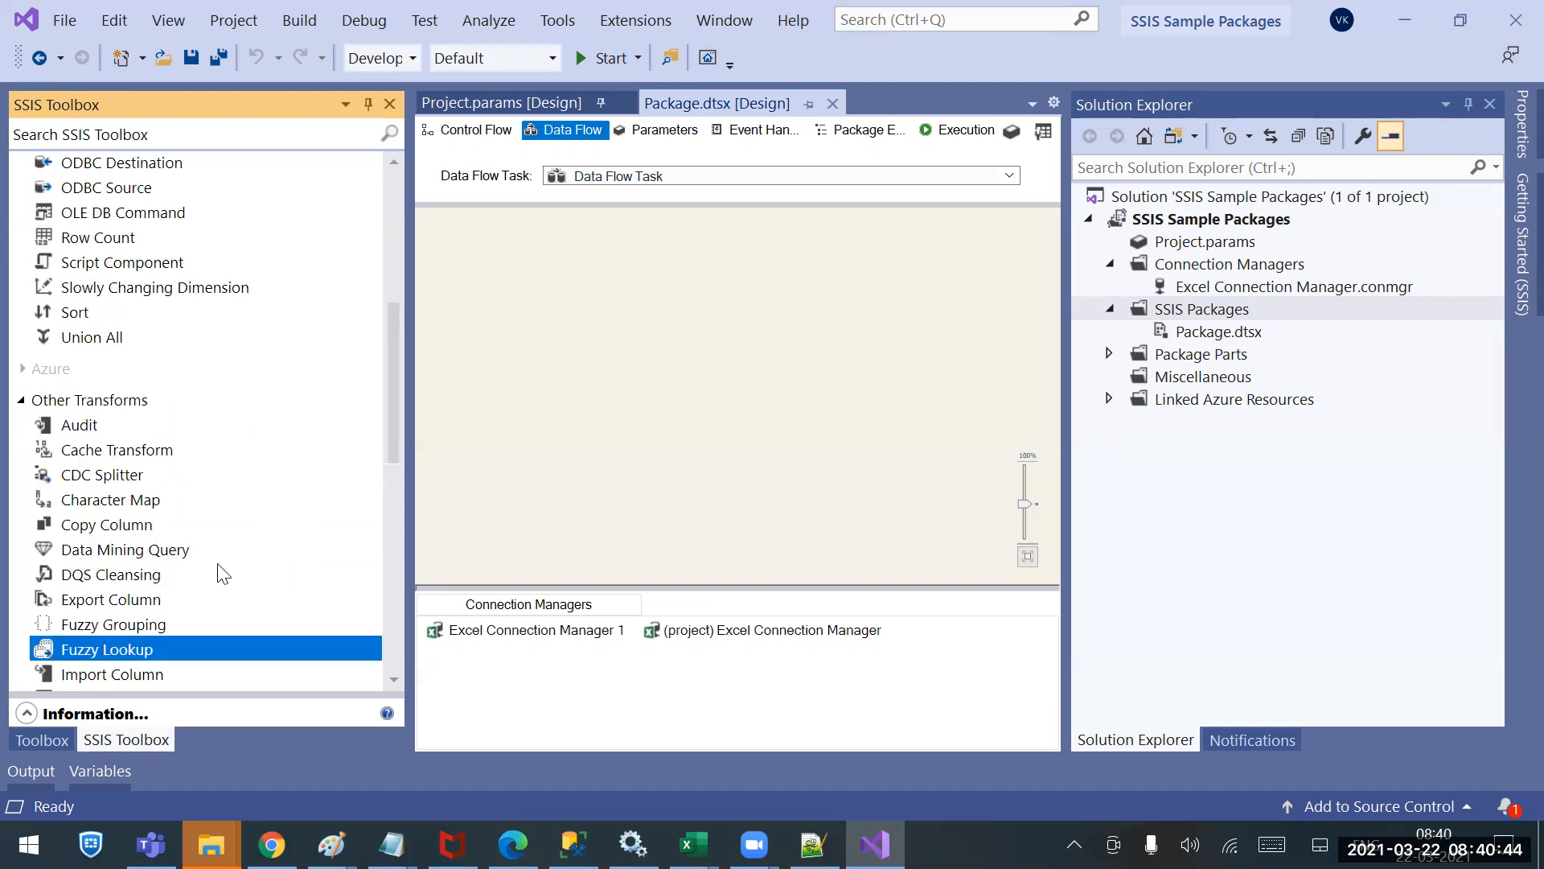
scroll(223, 573, down, 2)
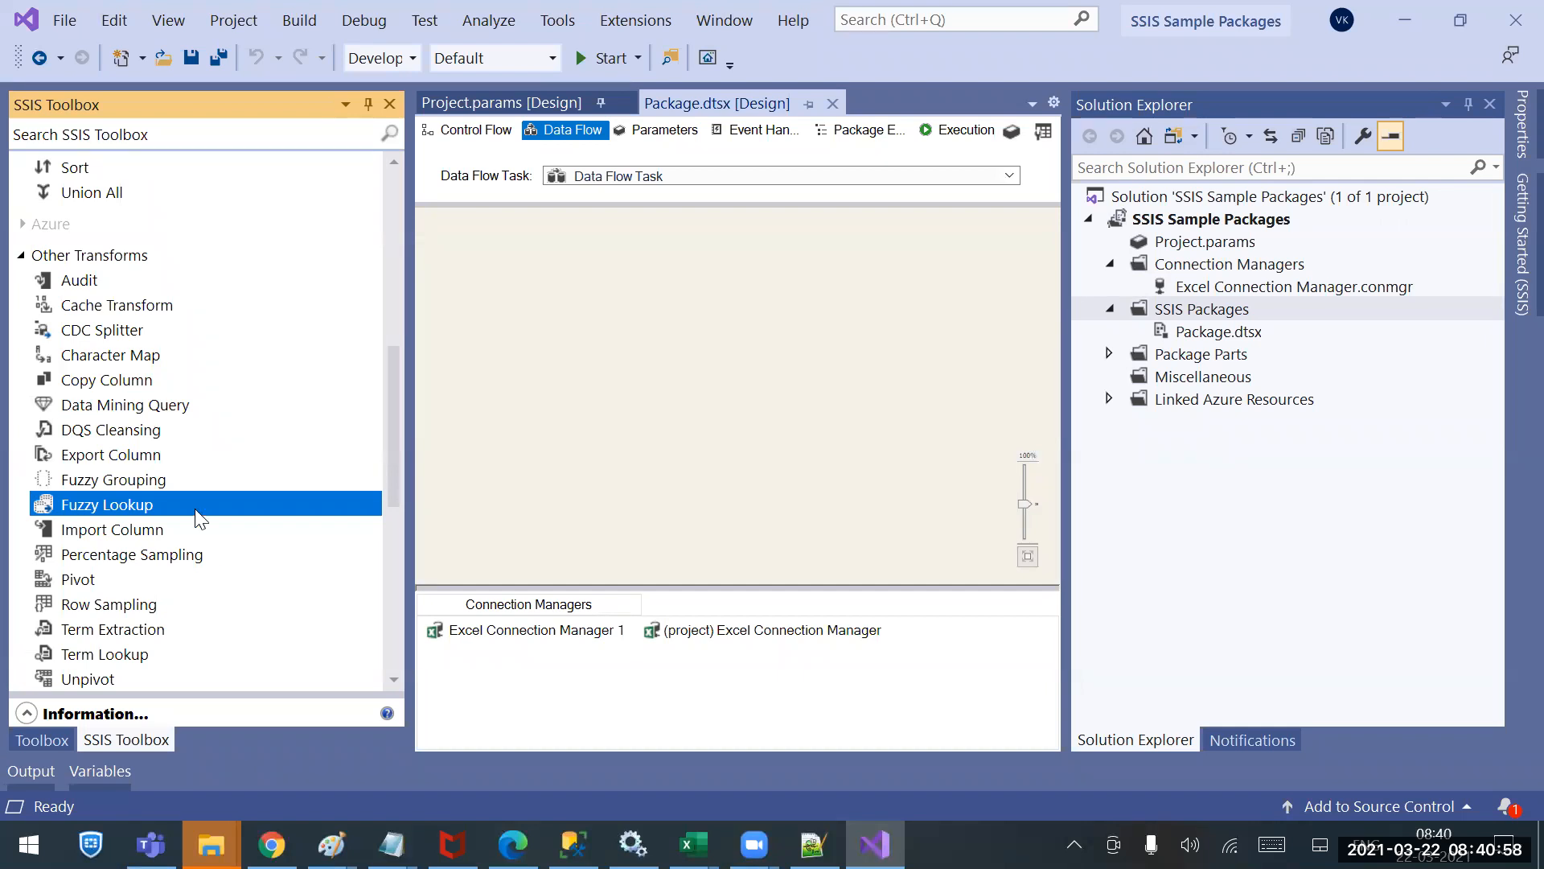
Examine the Import Column transformation and look back over the common data flow components.
click(152, 531)
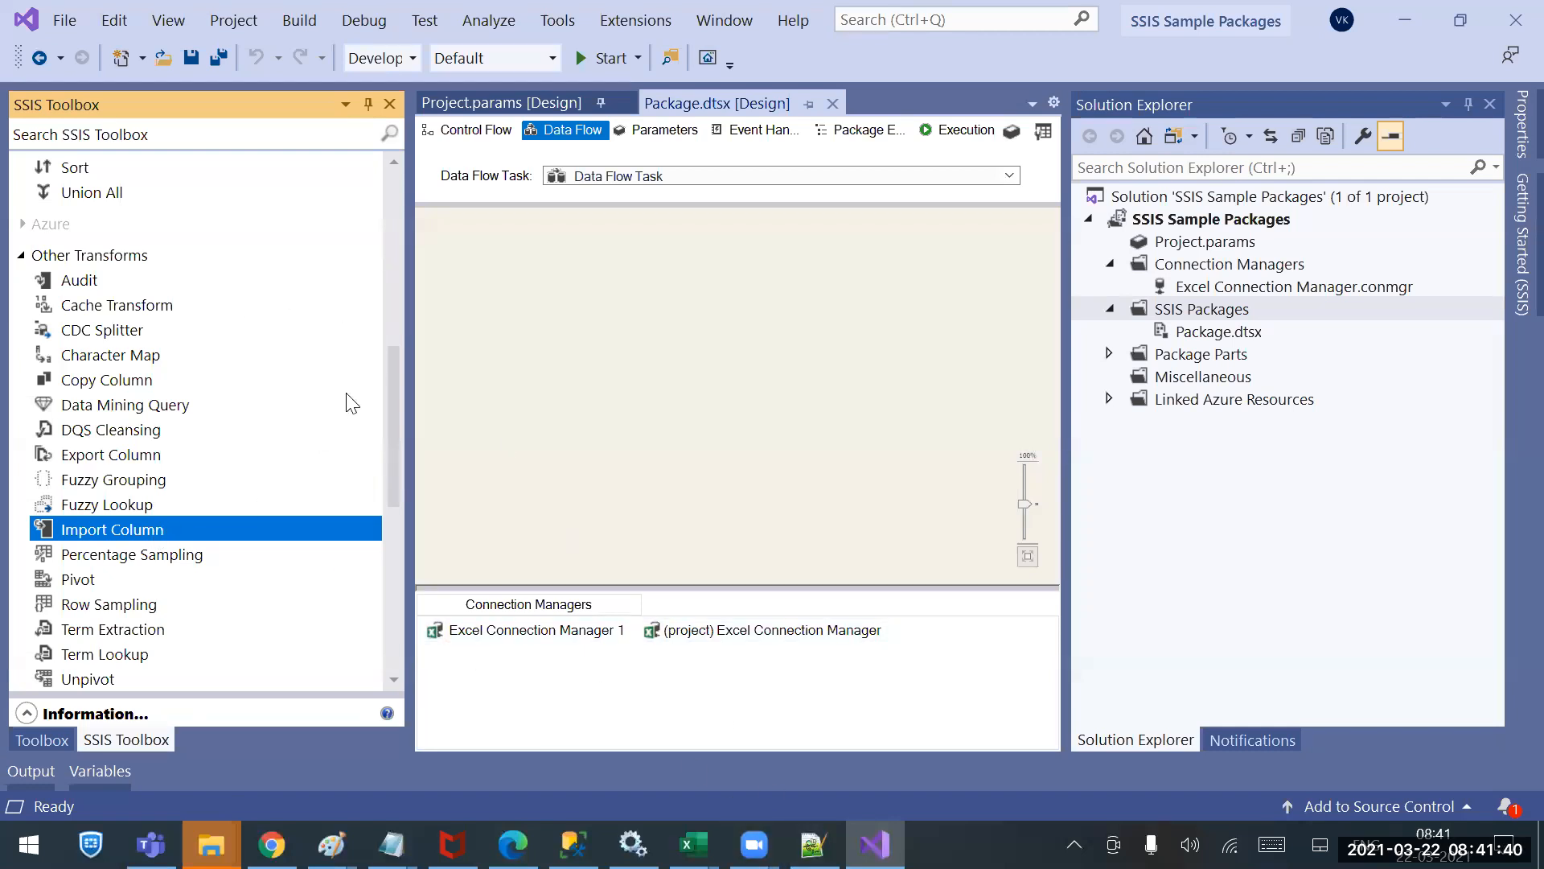
click(397, 288)
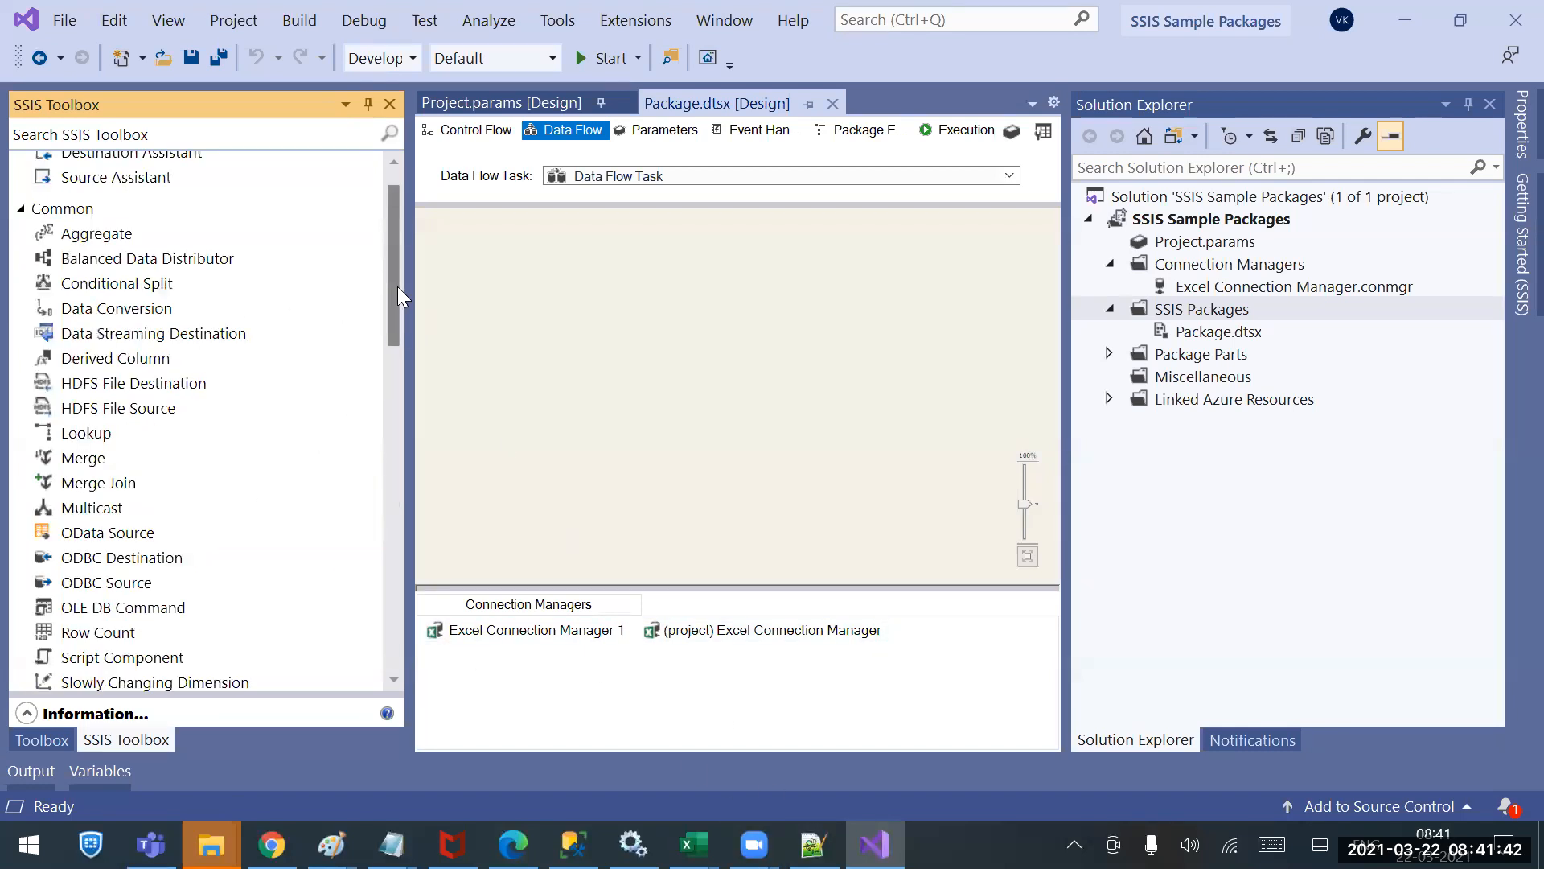
scroll(397, 286, up, 1)
Switch to the Notepad++ notes and add the line "SQL--------------SSIS" below the package level connection manager note, separated by a blank line.
click(813, 844)
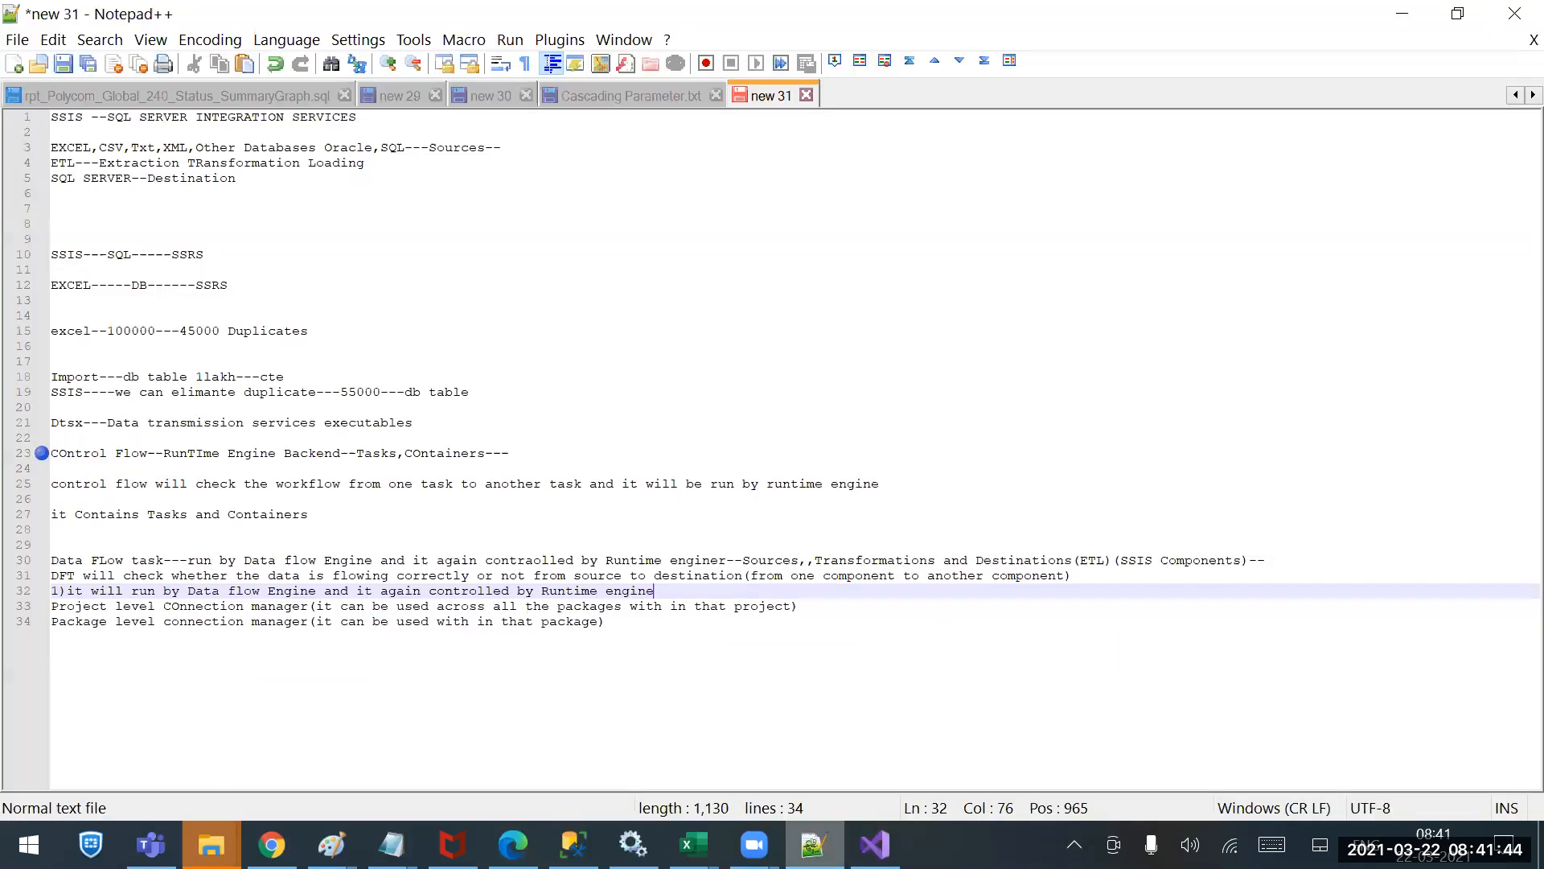
click(805, 678)
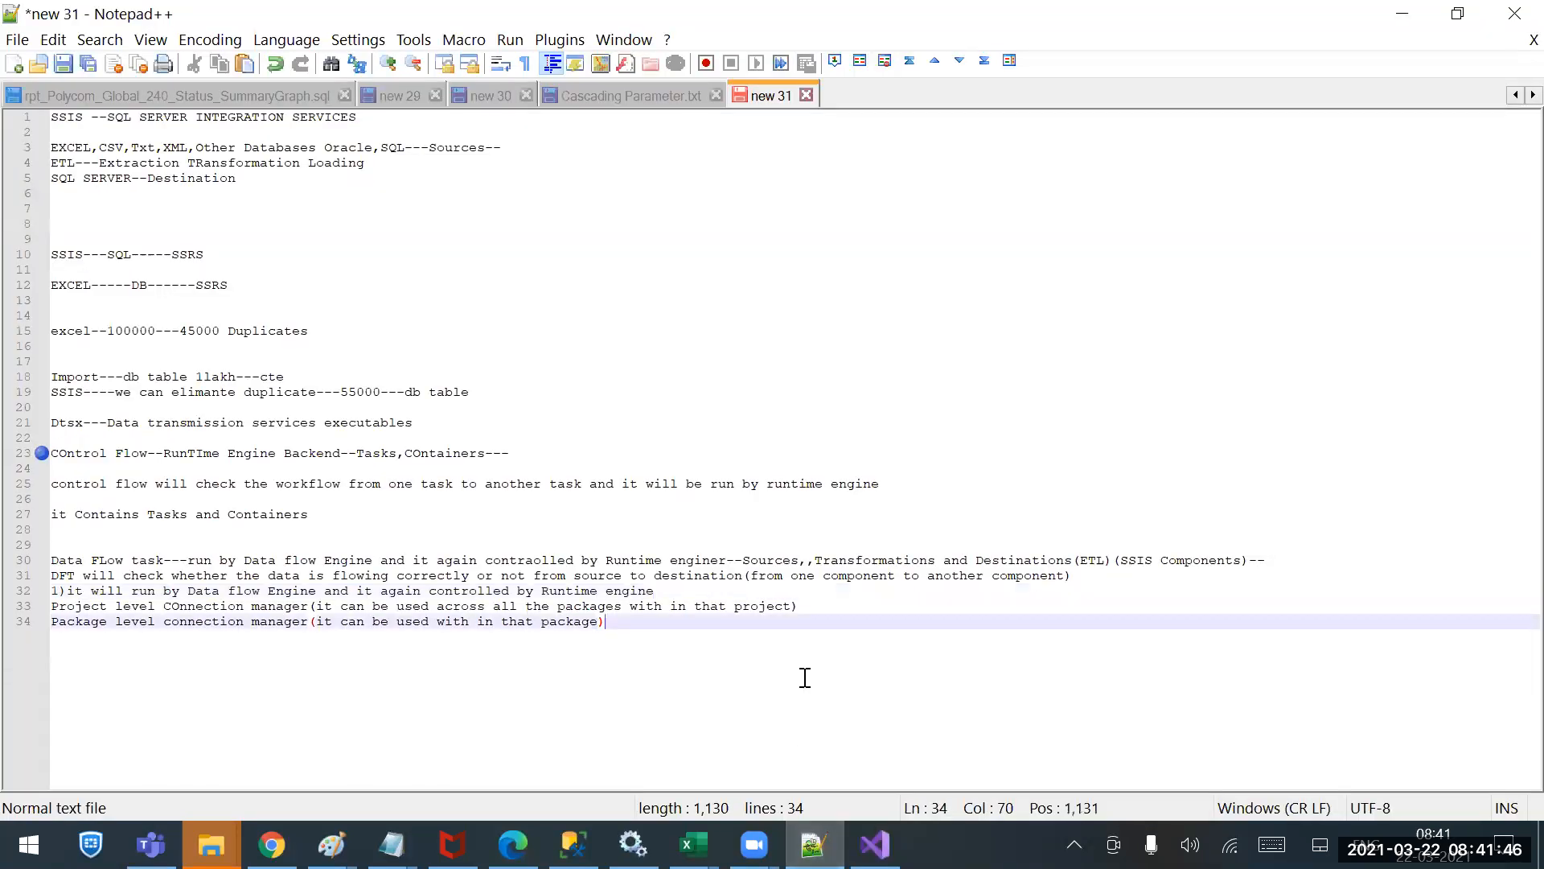
key(Return)
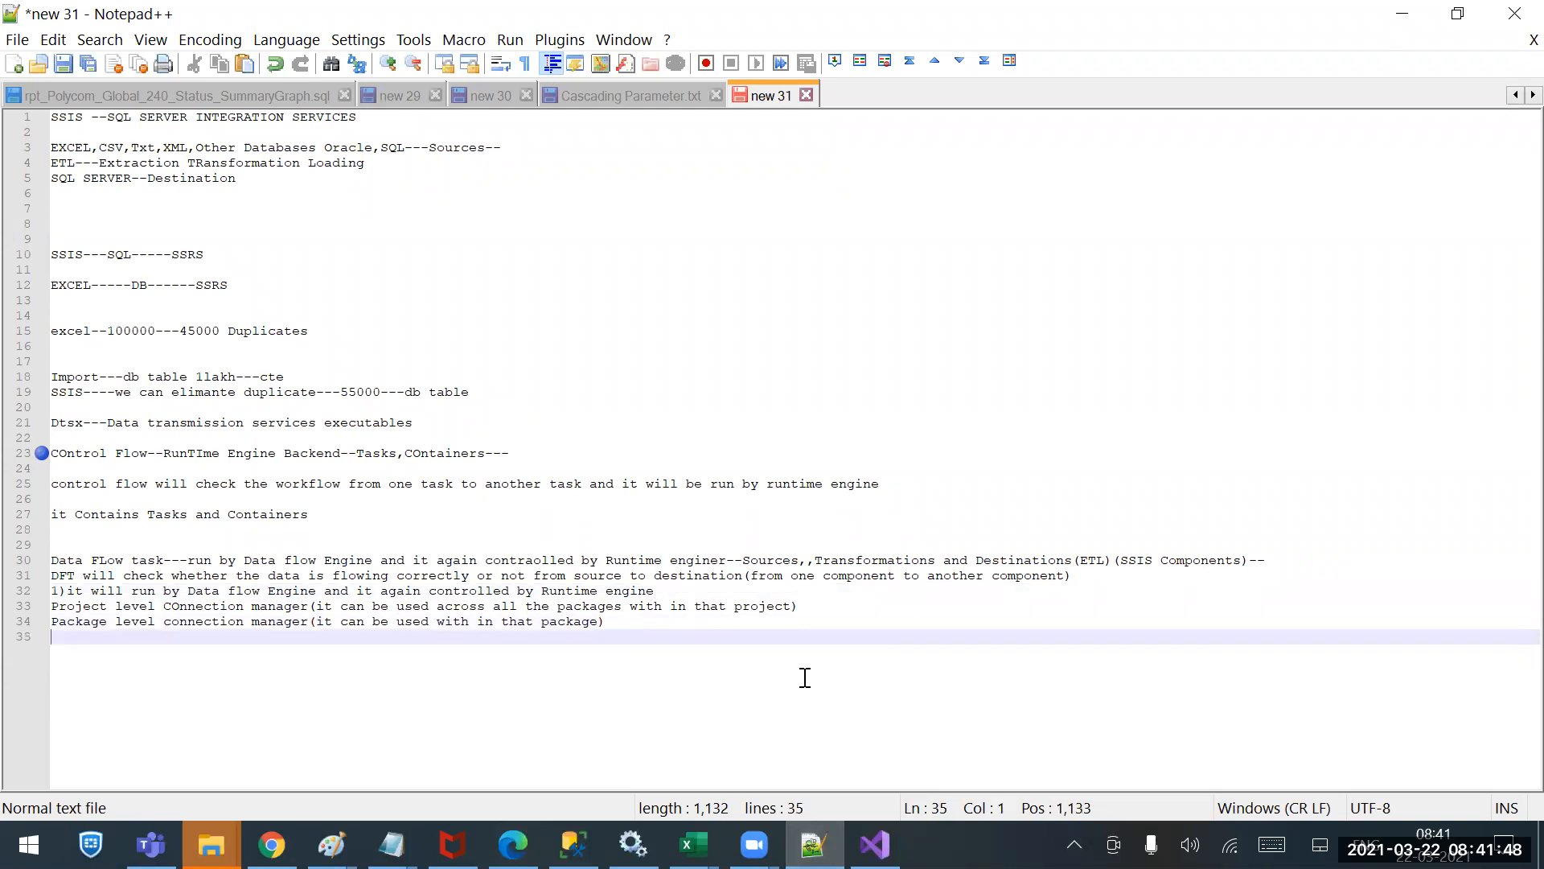
key(Return)
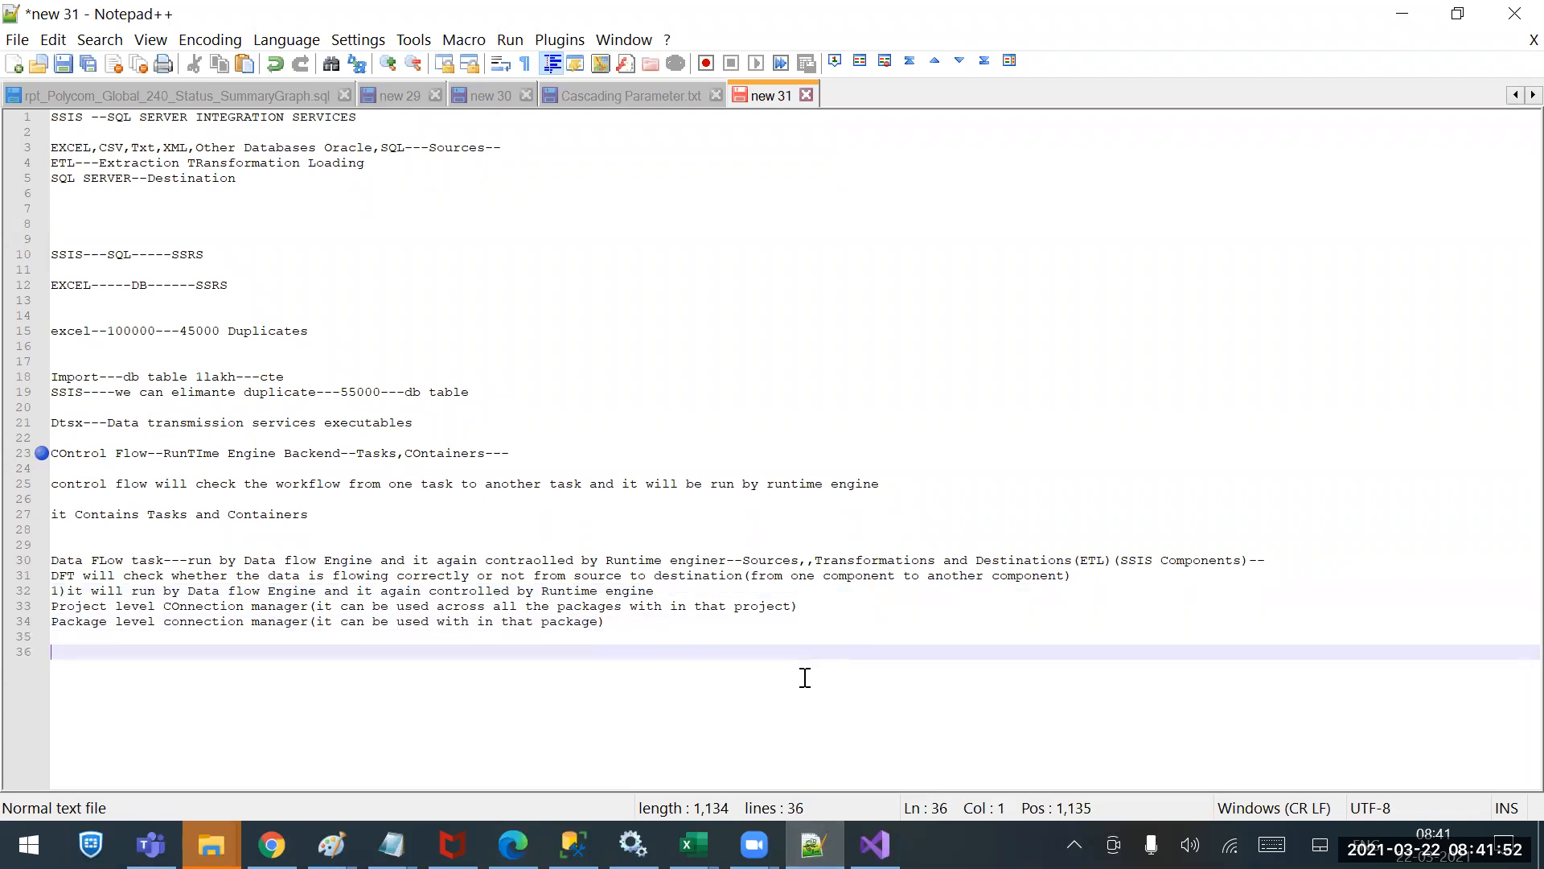
text(SQL-)
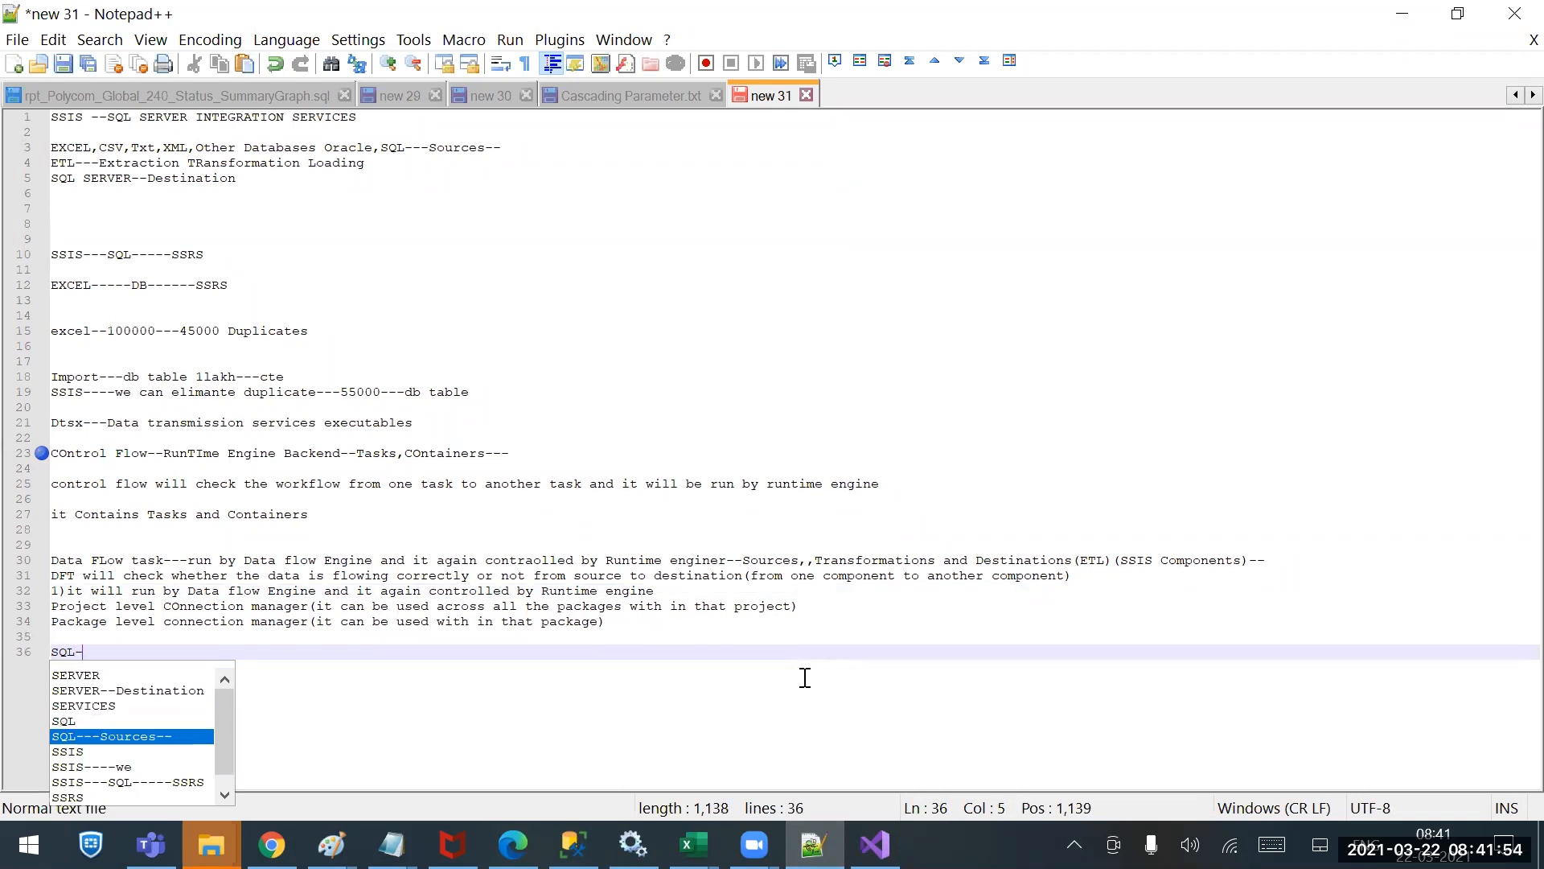
text(-------------SSIS)
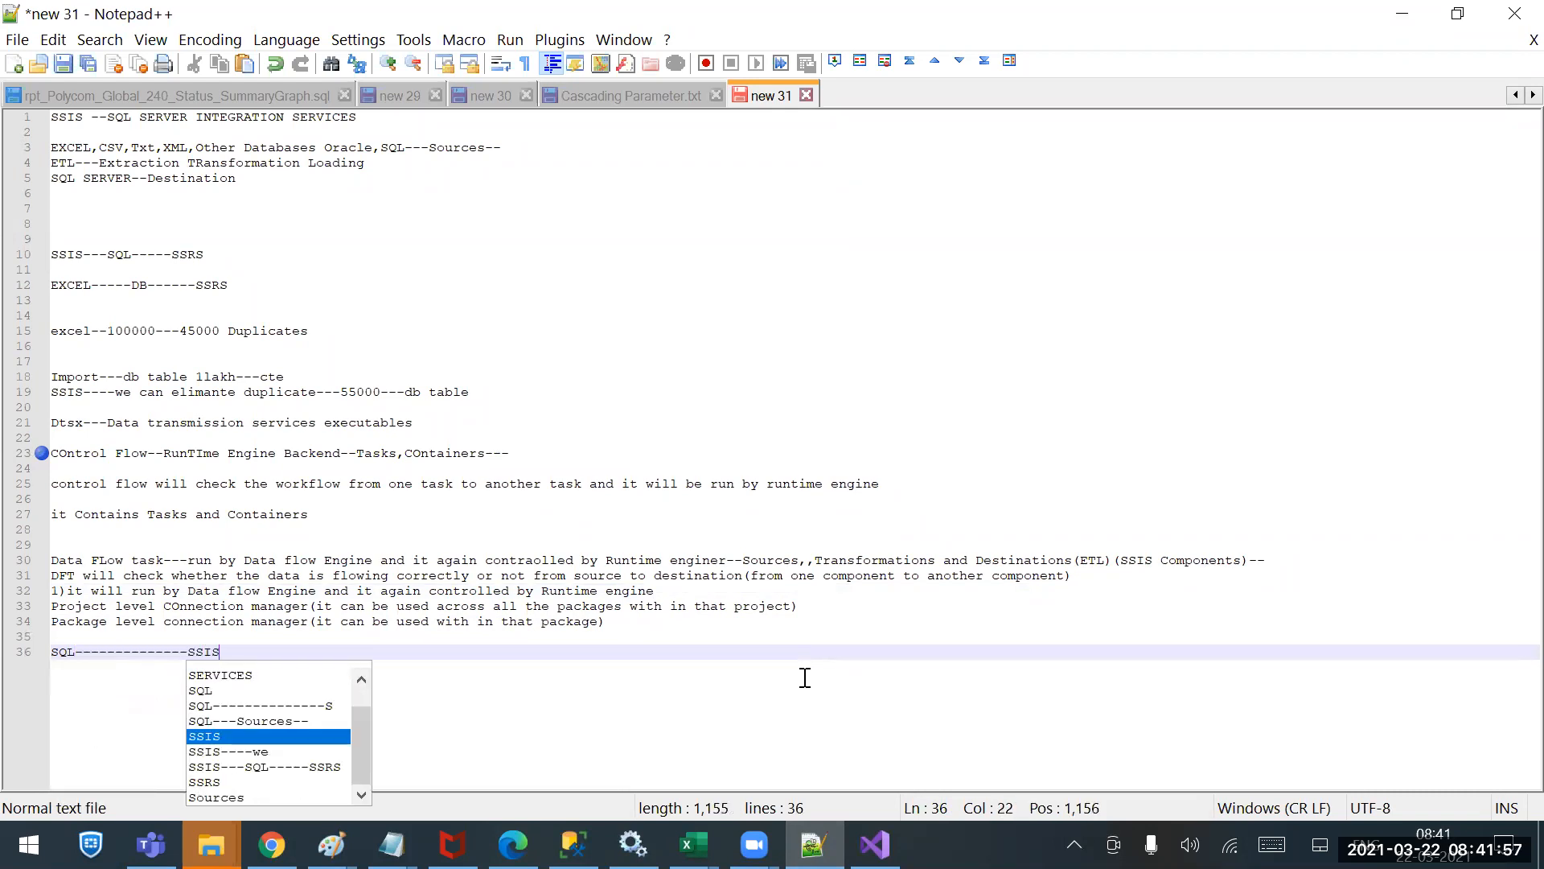
key(Return)
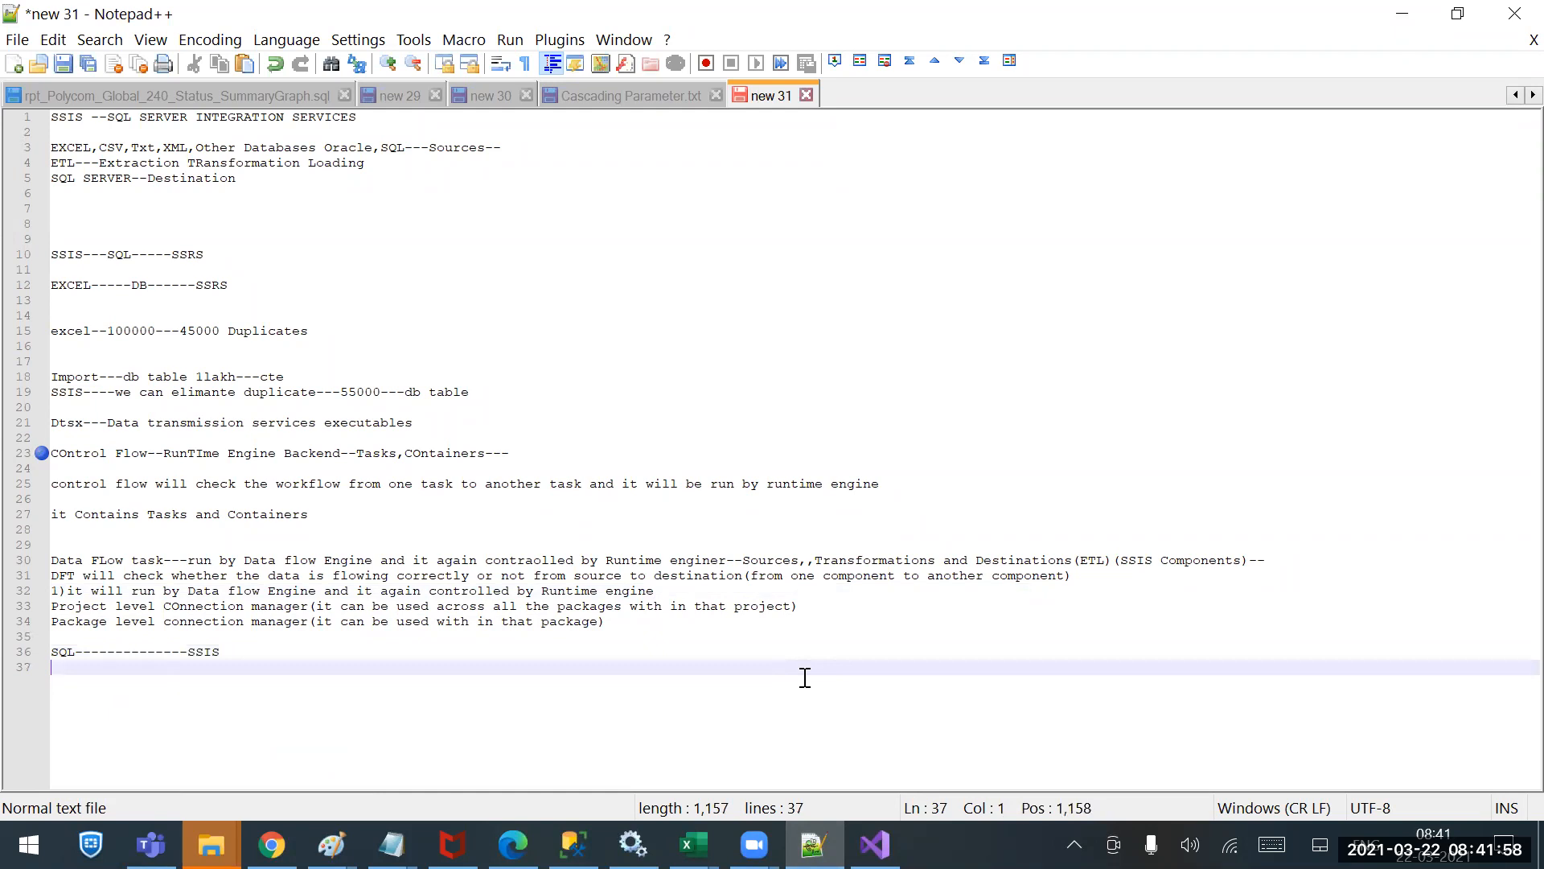
Insert the heading "Datatypes" above the SQL to SSIS line, with blank lines around it.
key(Up)
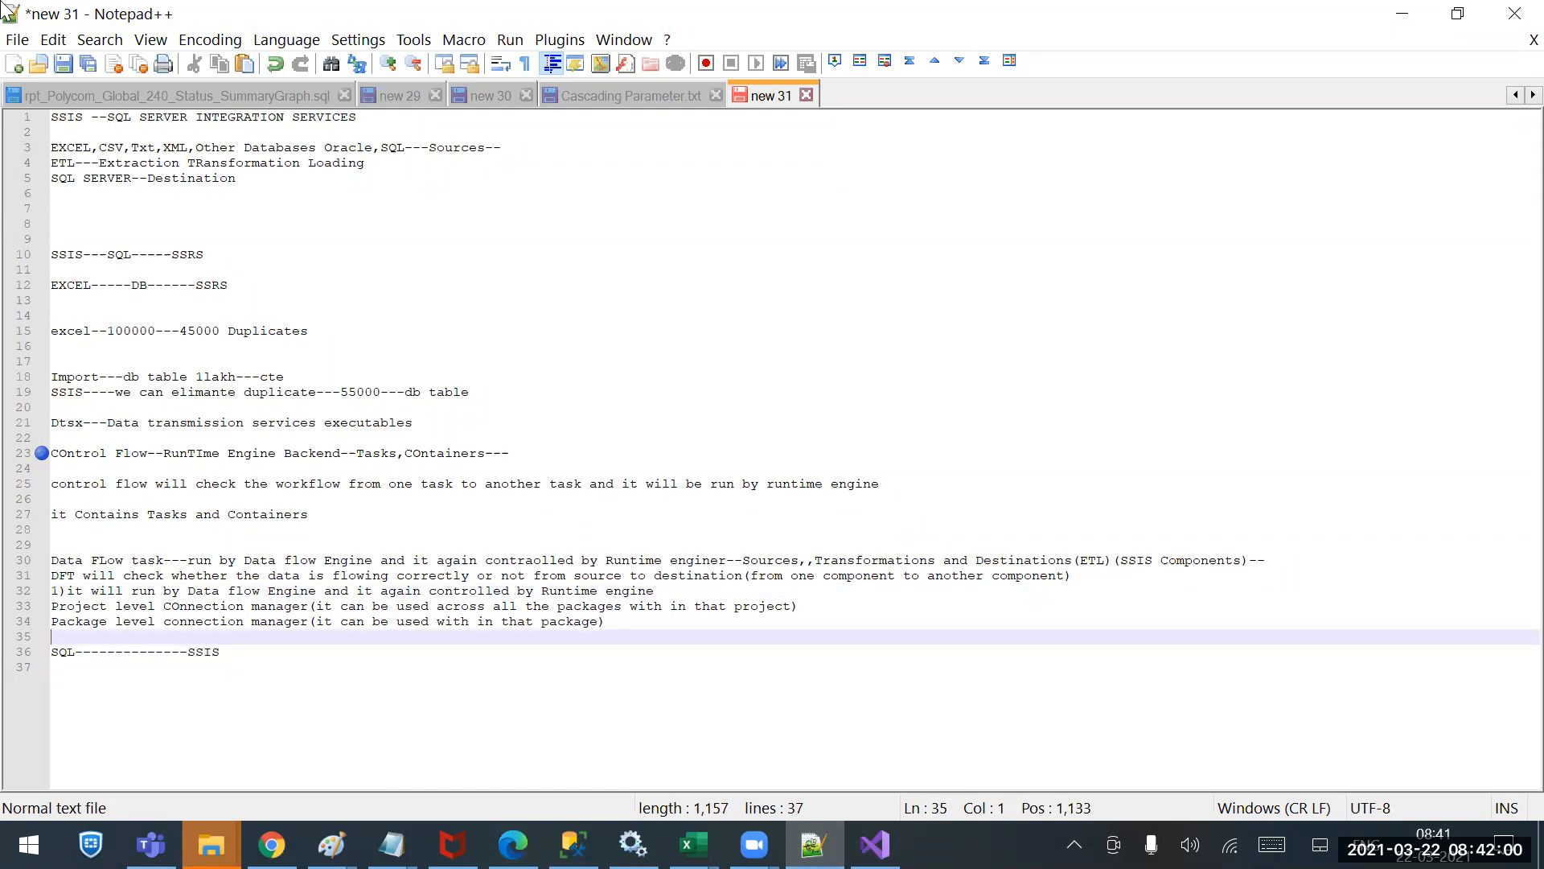
key(Return)
key(Return)
key(Up)
text(Datatypes)
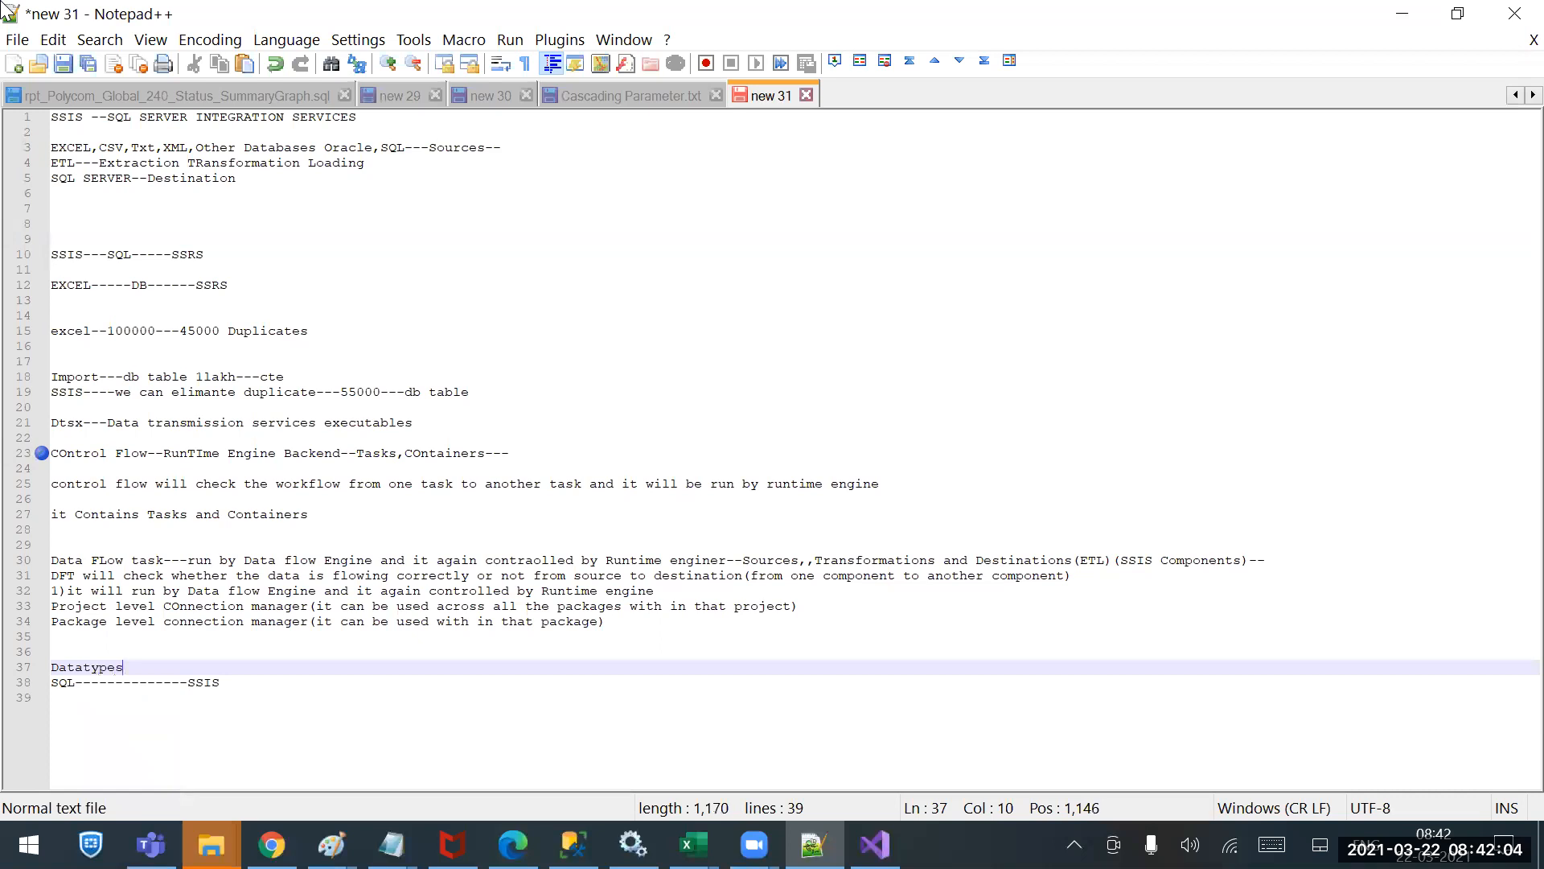
key(Return)
key(Down)
key(Down)
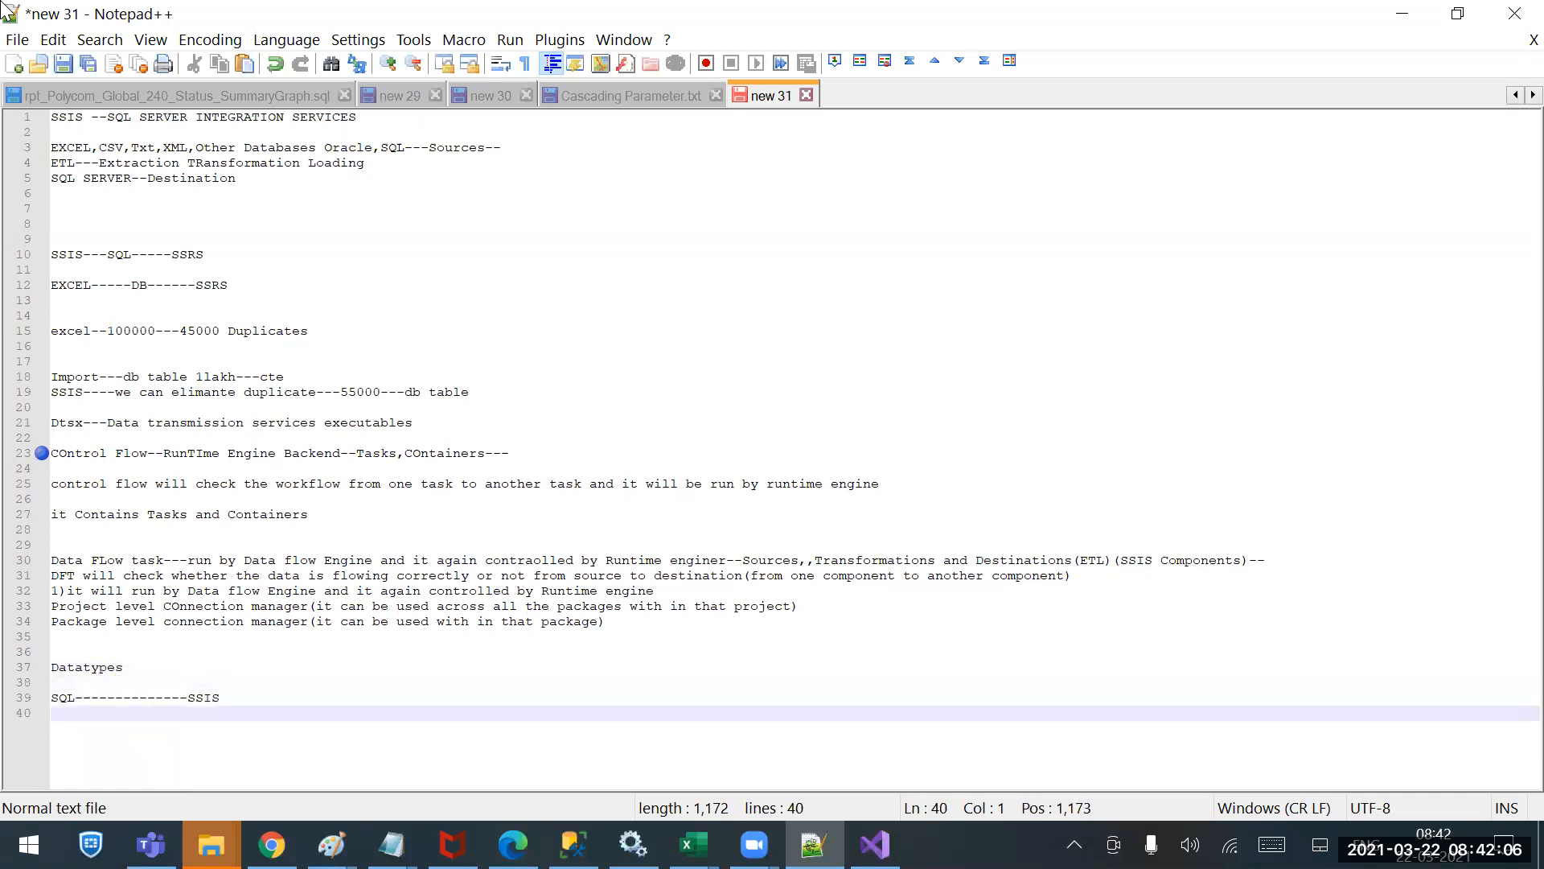
Add the mapping row "INT--------Four Byte Signed Integer" beneath the SQL to SSIS line.
text(~)
key(Escape)
key(BackSpace)
key(BackSpace)
text(INT)
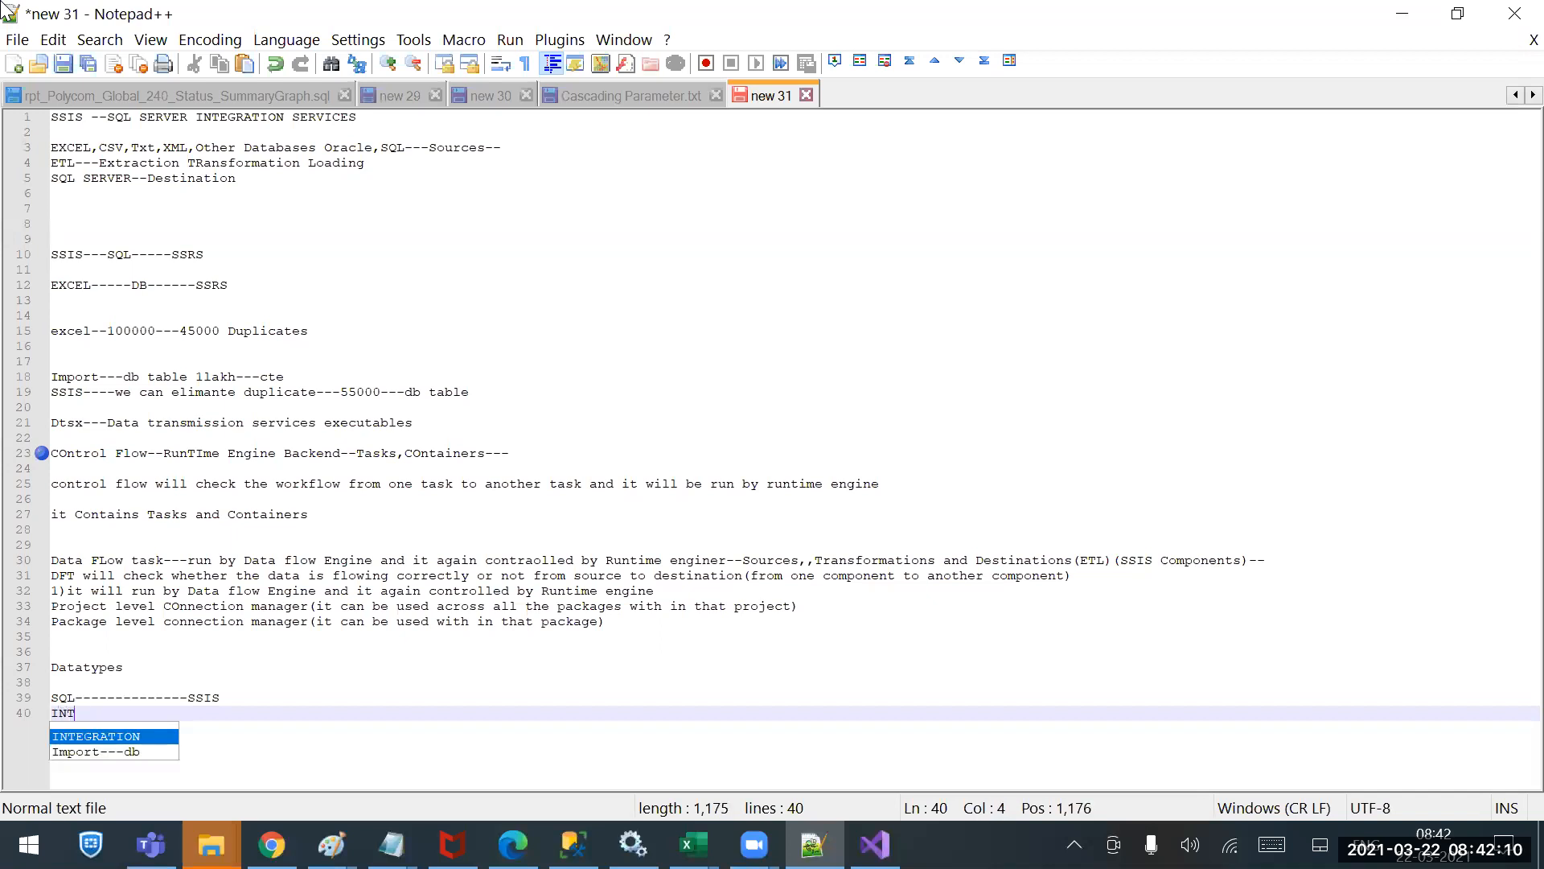
text(--------F)
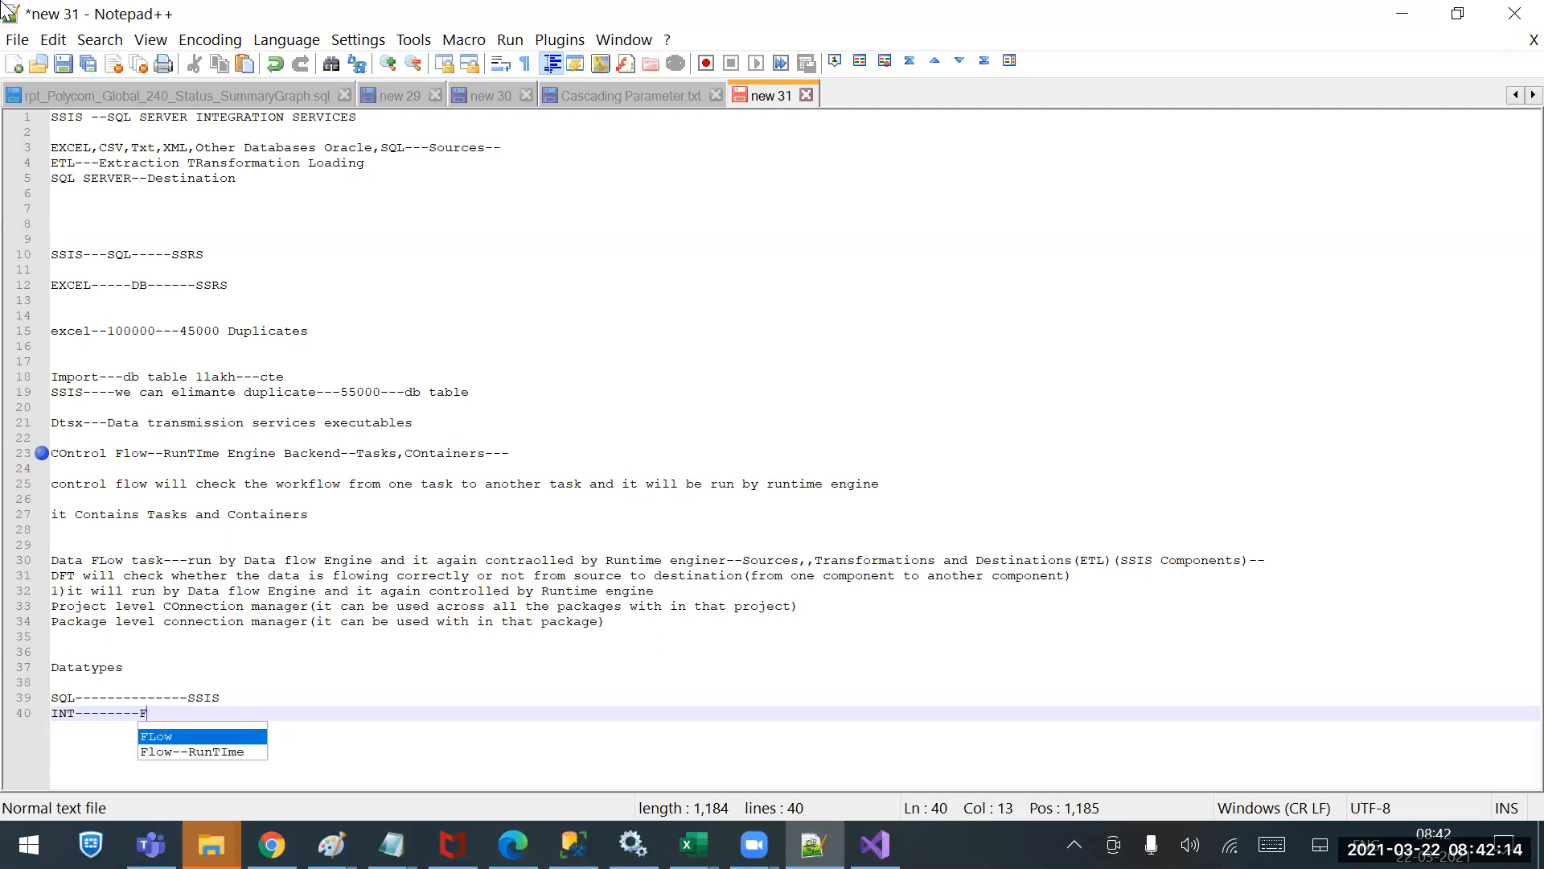
text(our Byte )
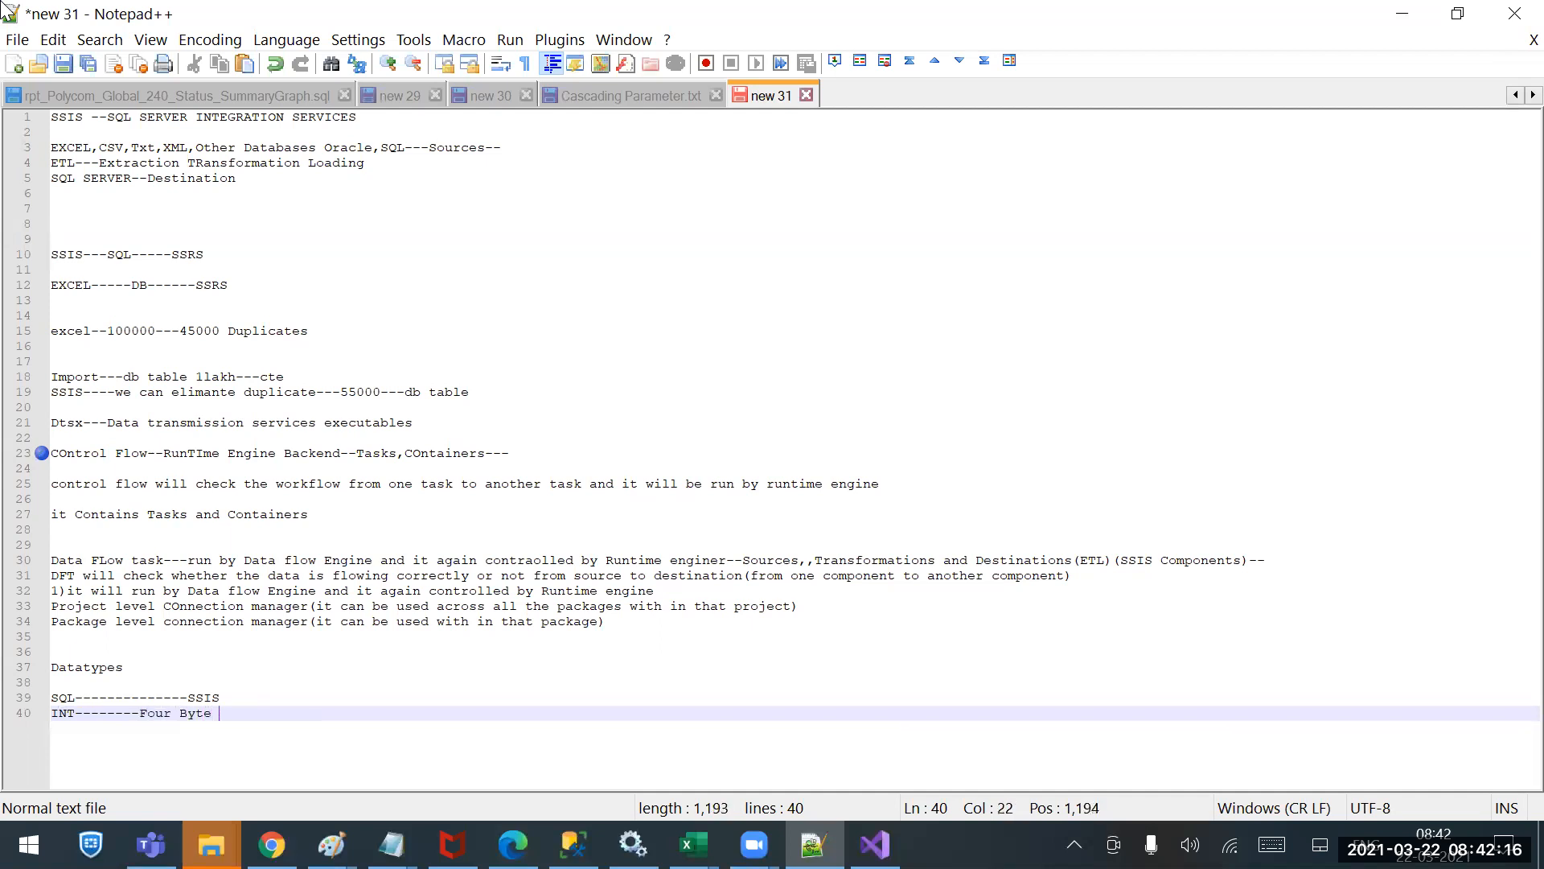
text(Signed Integ)
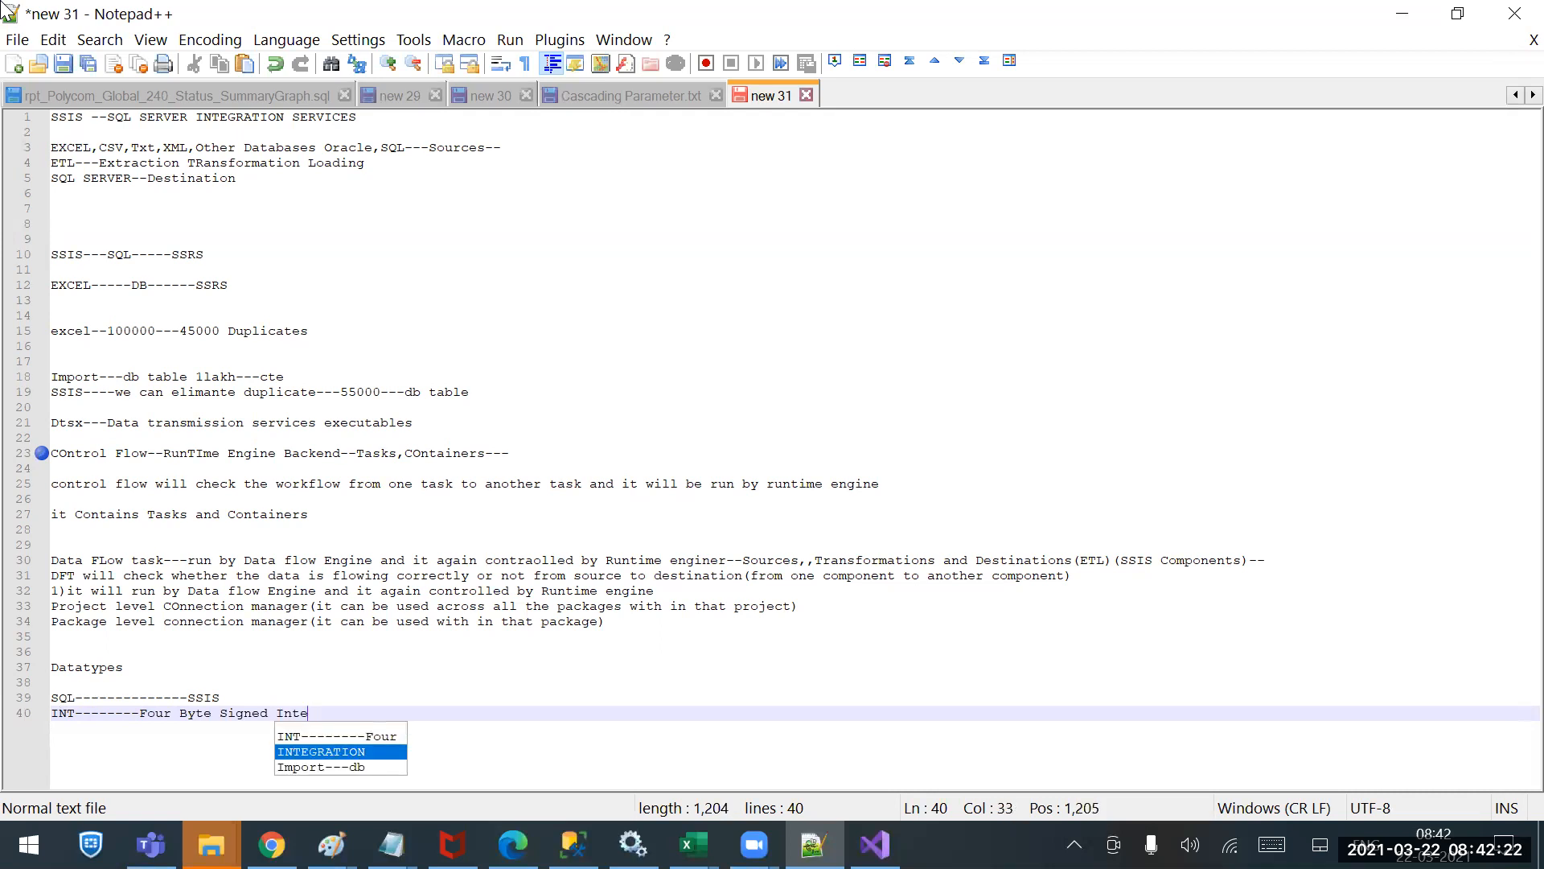
key(Escape)
key(BackSpace)
text(teg)
key(BackSpace)
key(BackSpace)
text(eger)
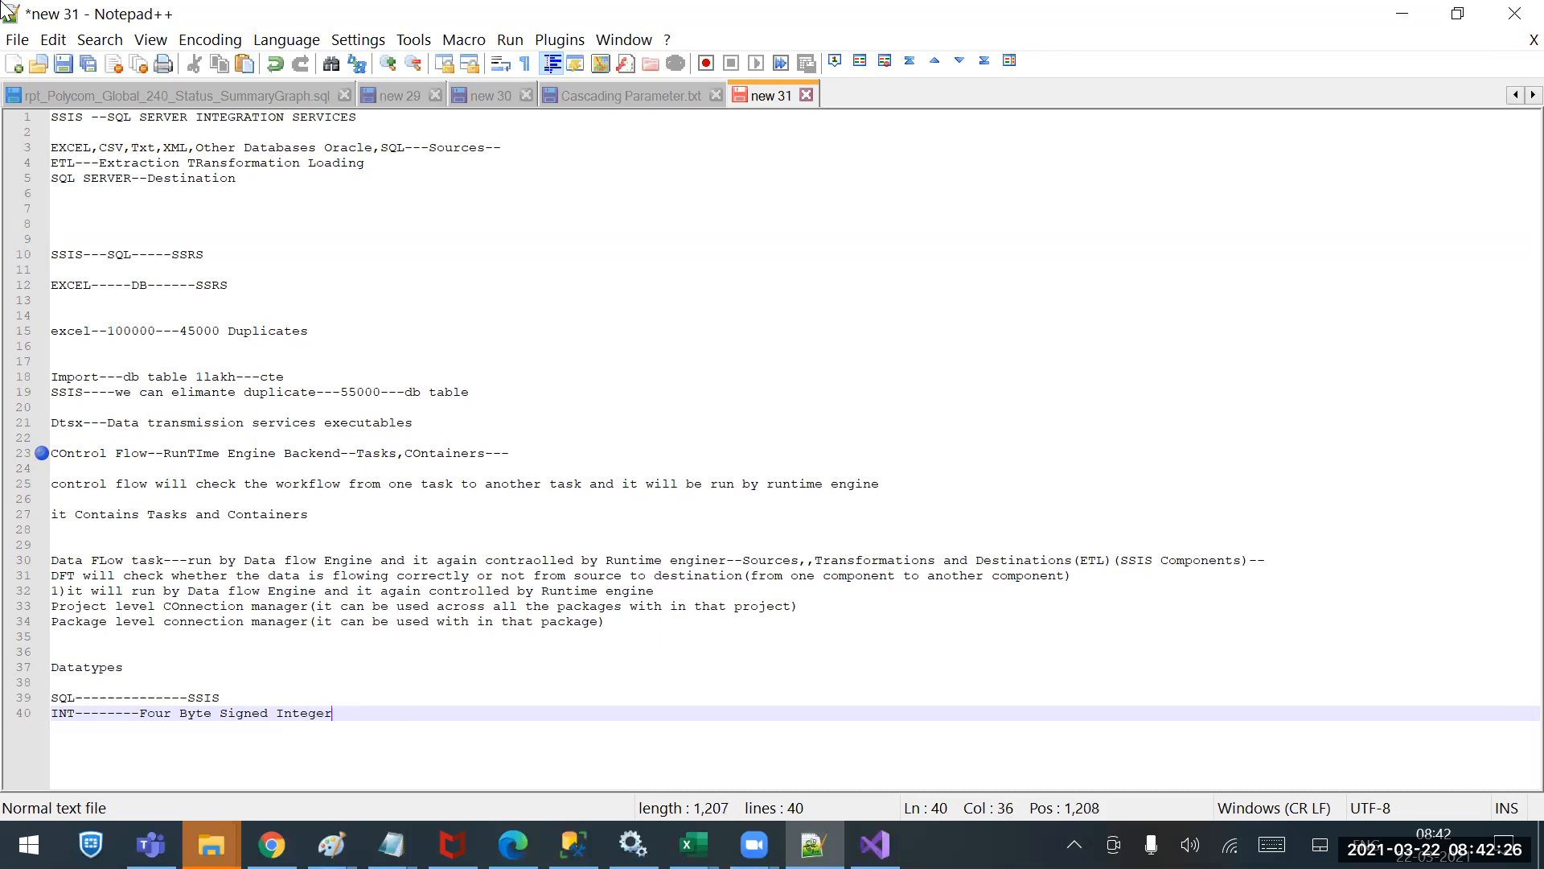
Add the row "BIG-------Eight Byte Signed Integer" below the INT row, correcting the capitalization of "Integer".
key(Return)
text(BIG)
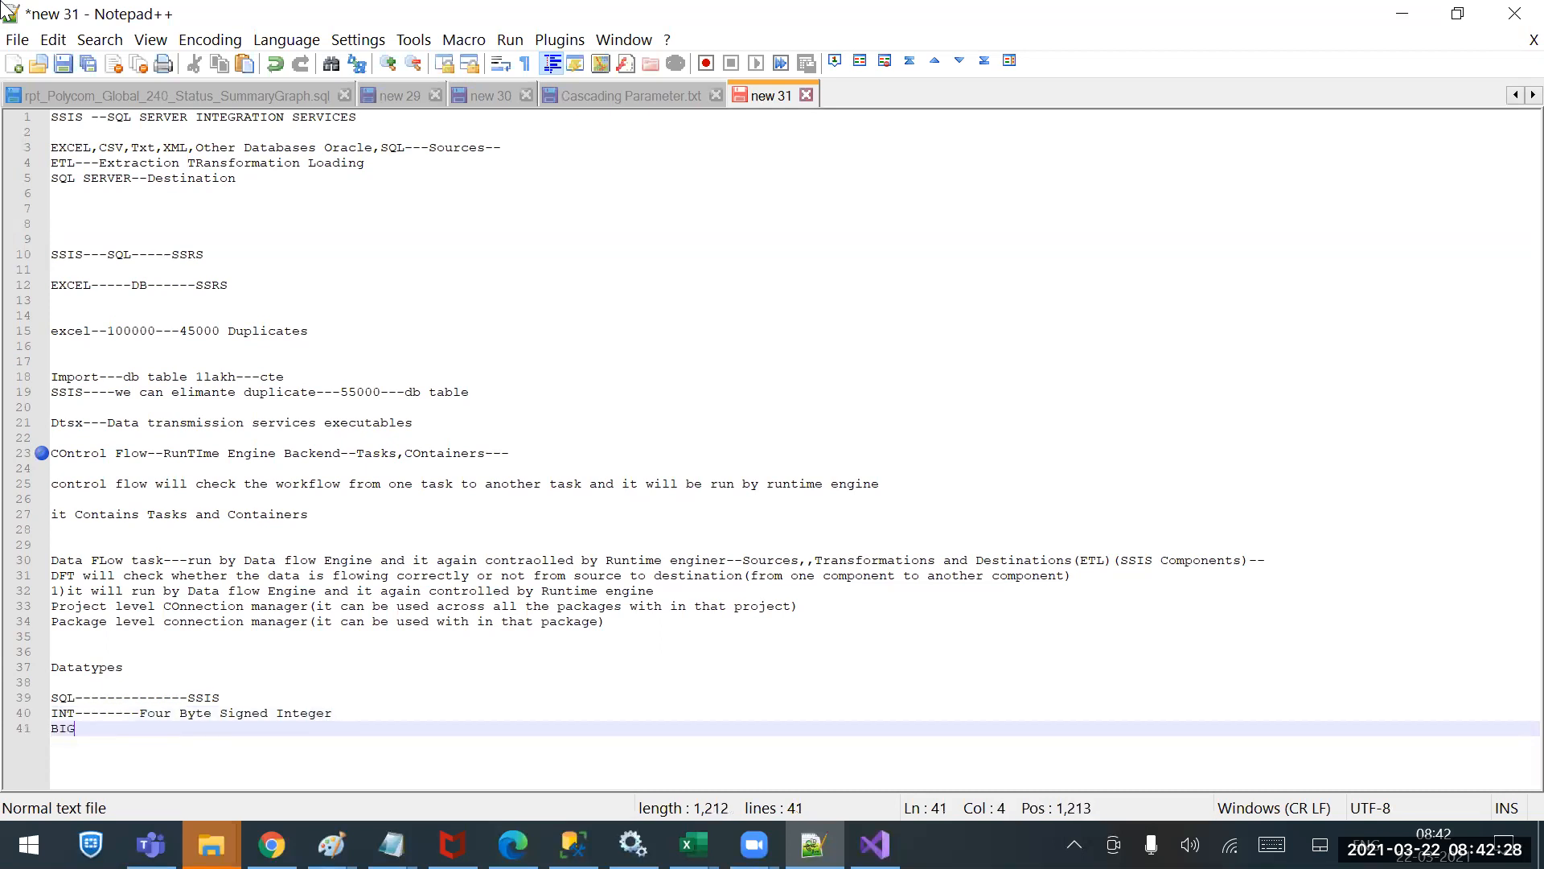
text(------)
text(-Eight By)
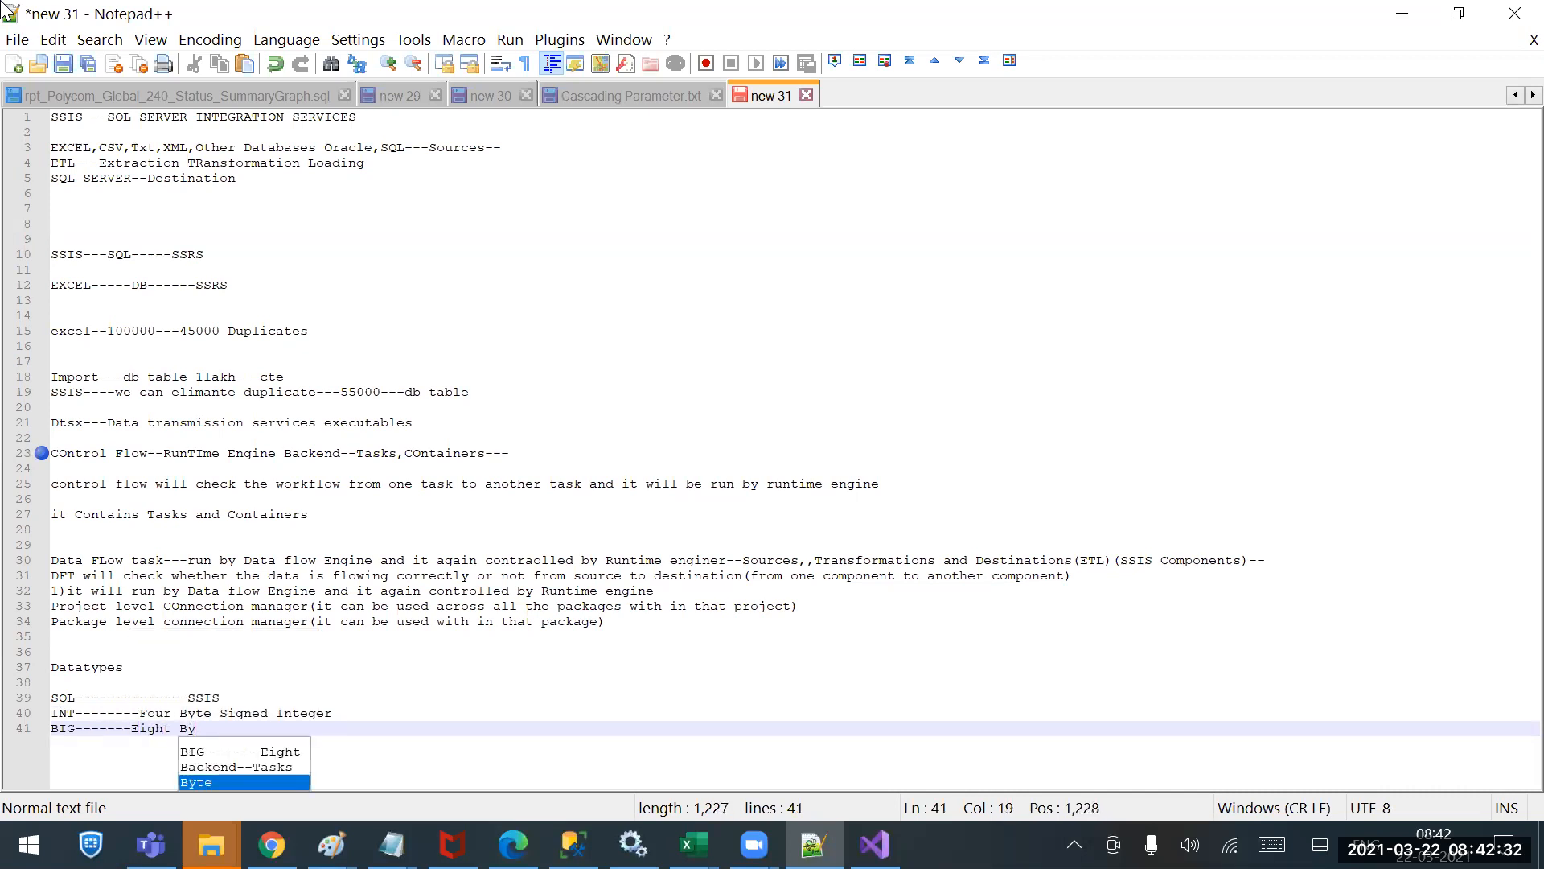
text(te Sig)
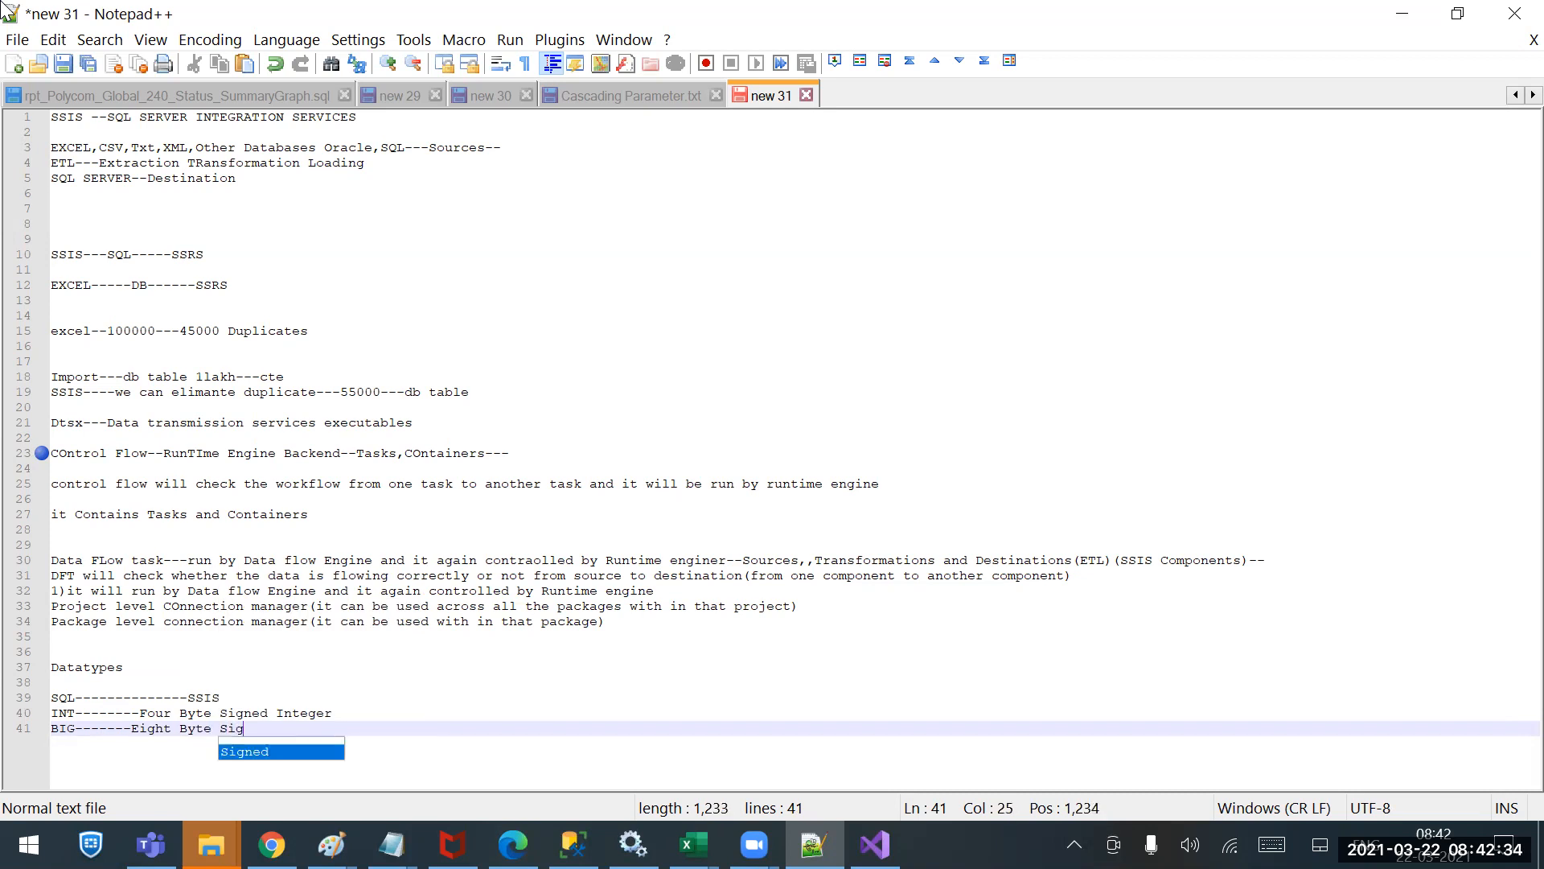
text(ned INteger)
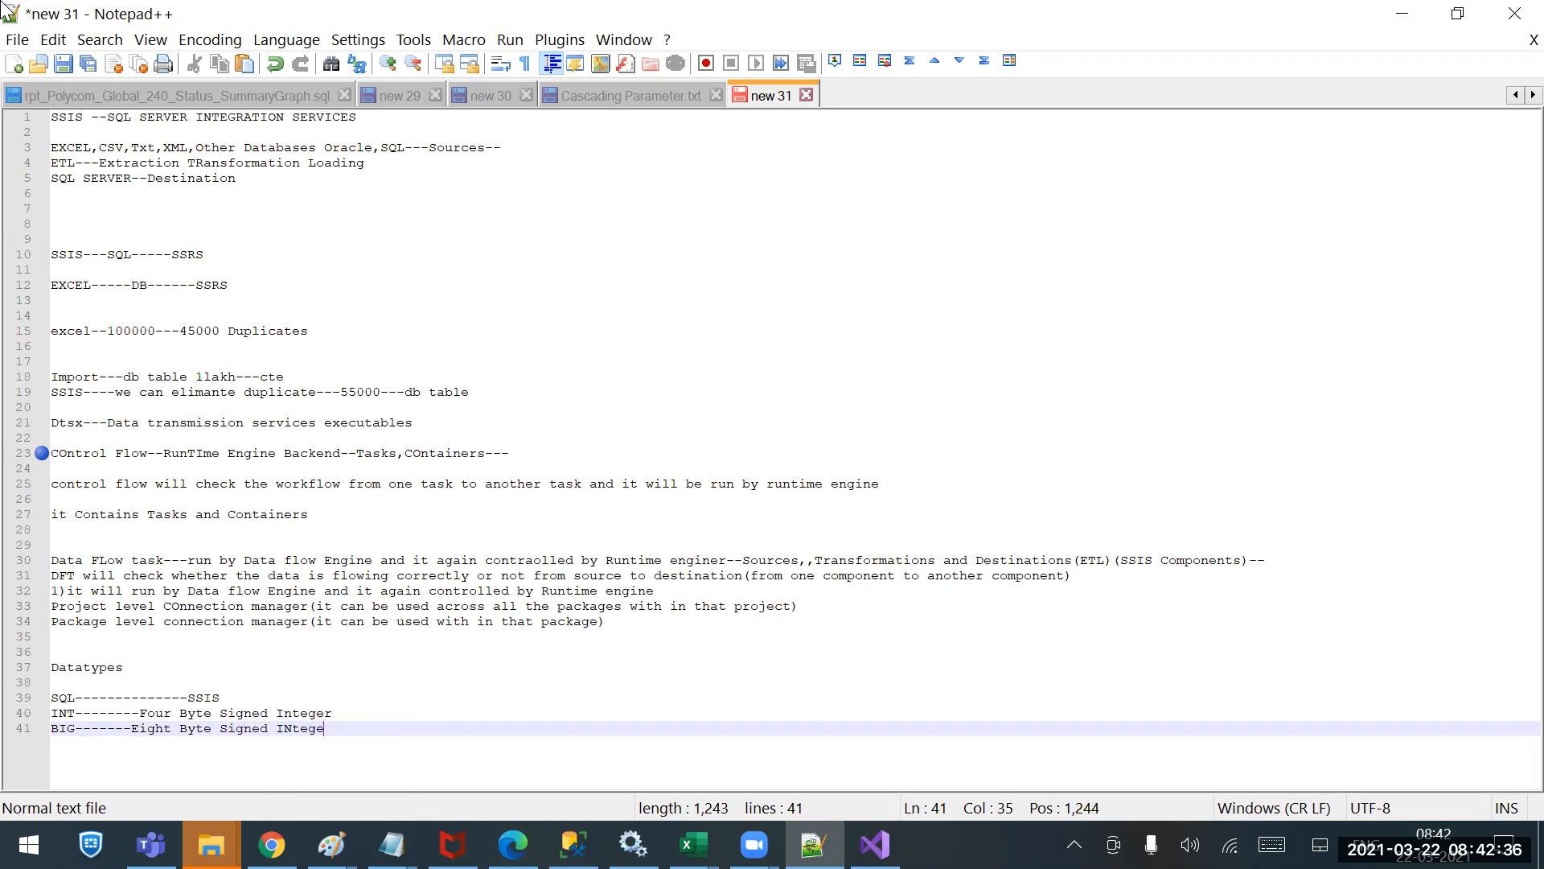
key(Left)
key(Left)
key(Left)
key(Left)
key(BackSpace)
text(n)
key(Right)
key(Right)
key(Return)
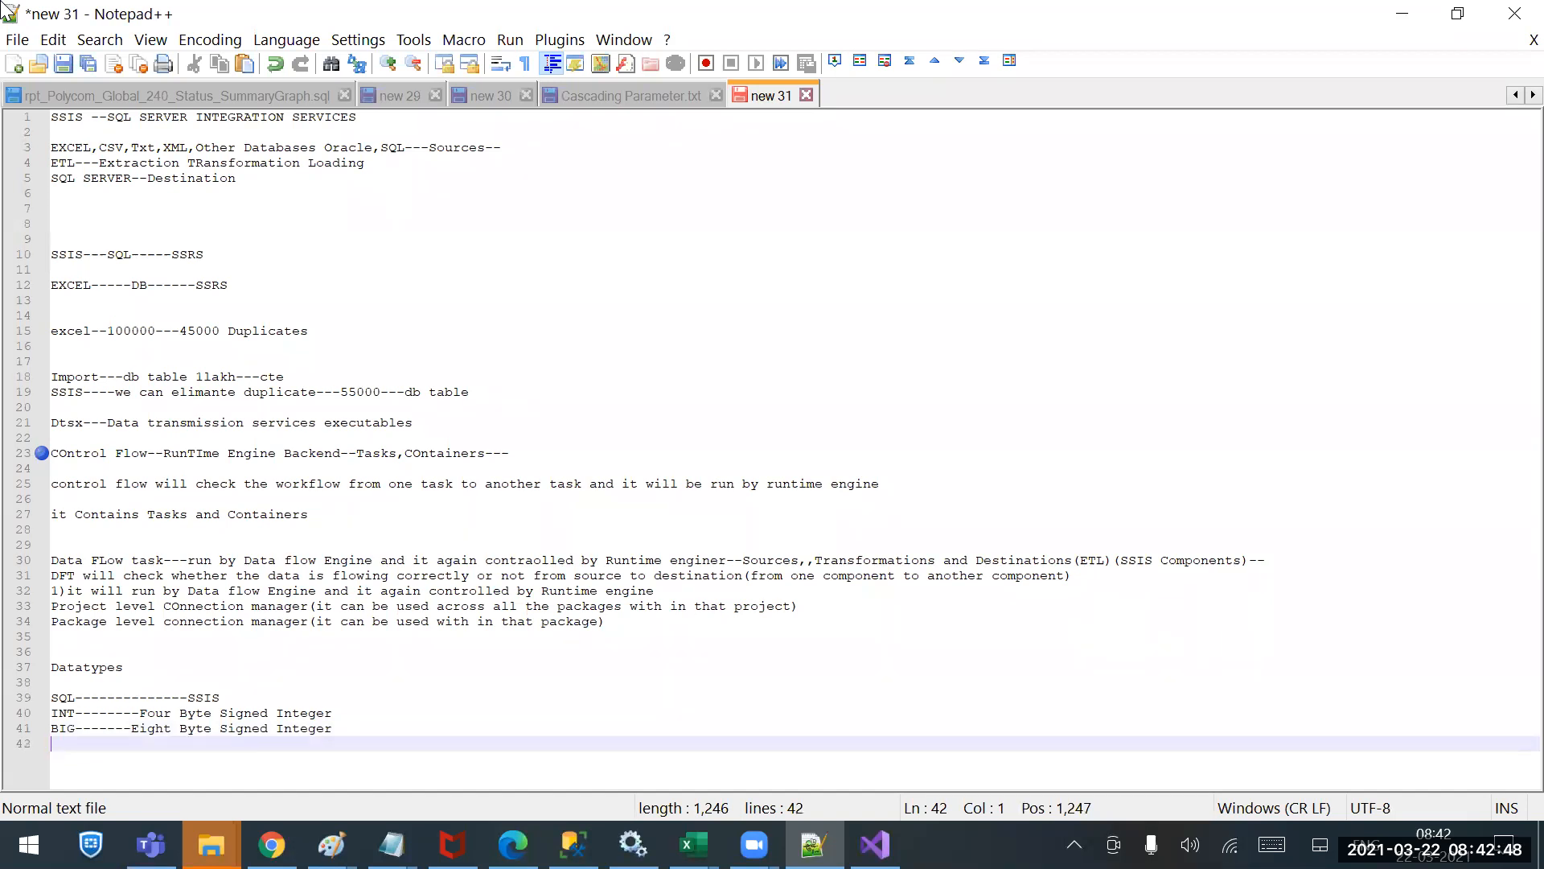
Change the SQL type name "BIG" to "BIGINT" in the Eight Byte Signed Integer row.
key(Up)
key(Right)
key(Right)
key(Right)
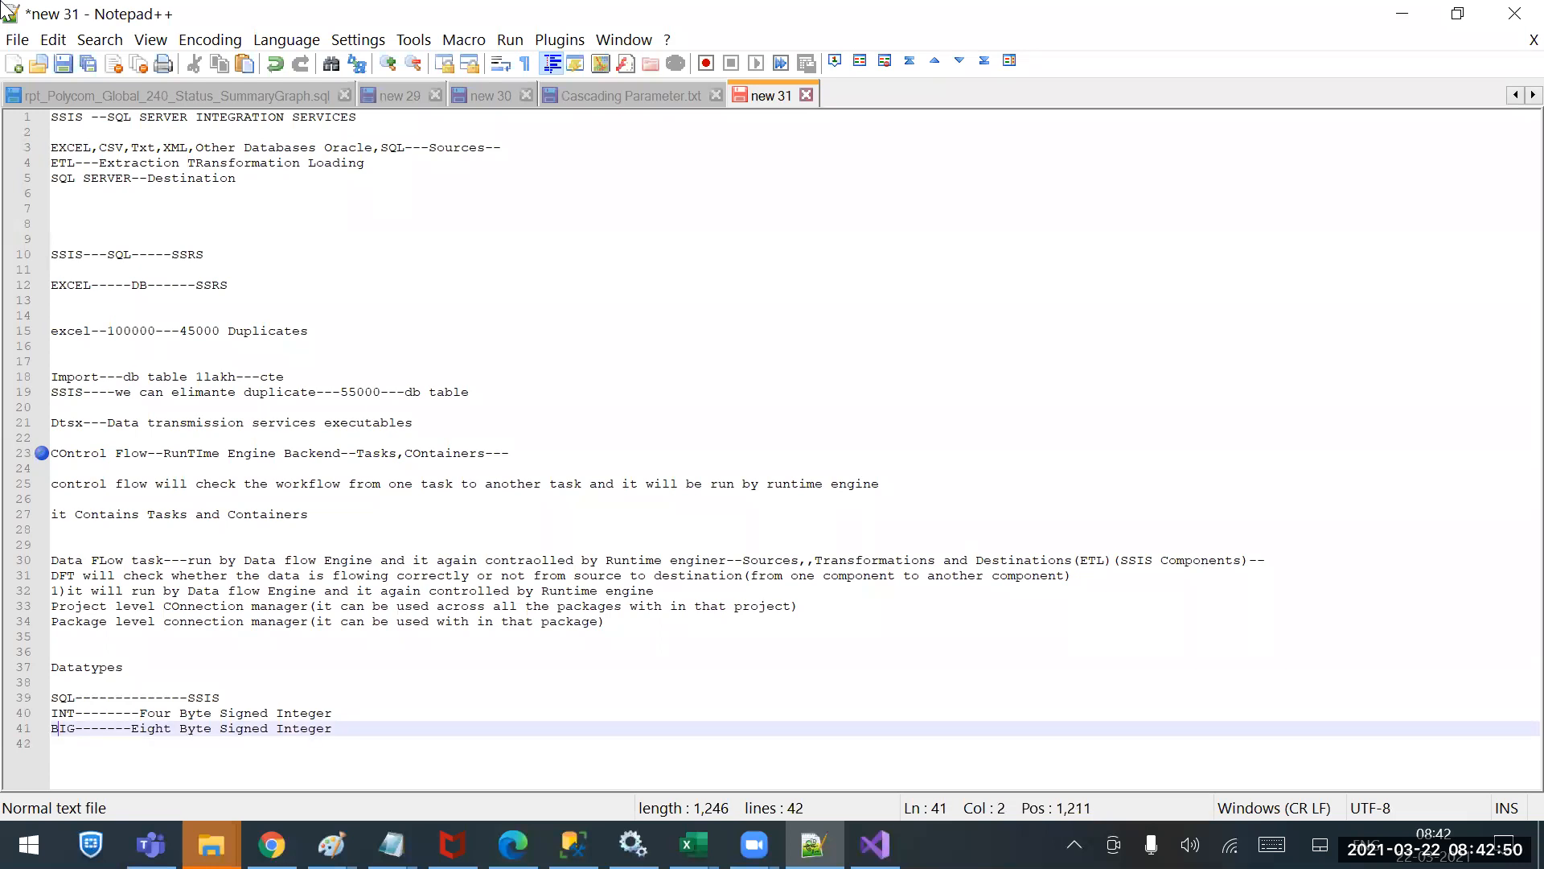
text(INT)
key(Right)
key(Right)
key(Right)
key(Right)
key(Right)
key(Right)
key(Right)
key(Right)
key(Right)
key(Right)
key(Right)
key(Right)
key(Right)
key(Right)
key(Right)
key(Right)
key(Right)
key(Right)
key(Right)
key(Right)
key(Right)
key(Right)
key(Right)
key(Right)
key(Right)
key(Right)
key(Right)
key(Right)
key(Right)
key(Right)
key(Right)
key(Right)
key(Right)
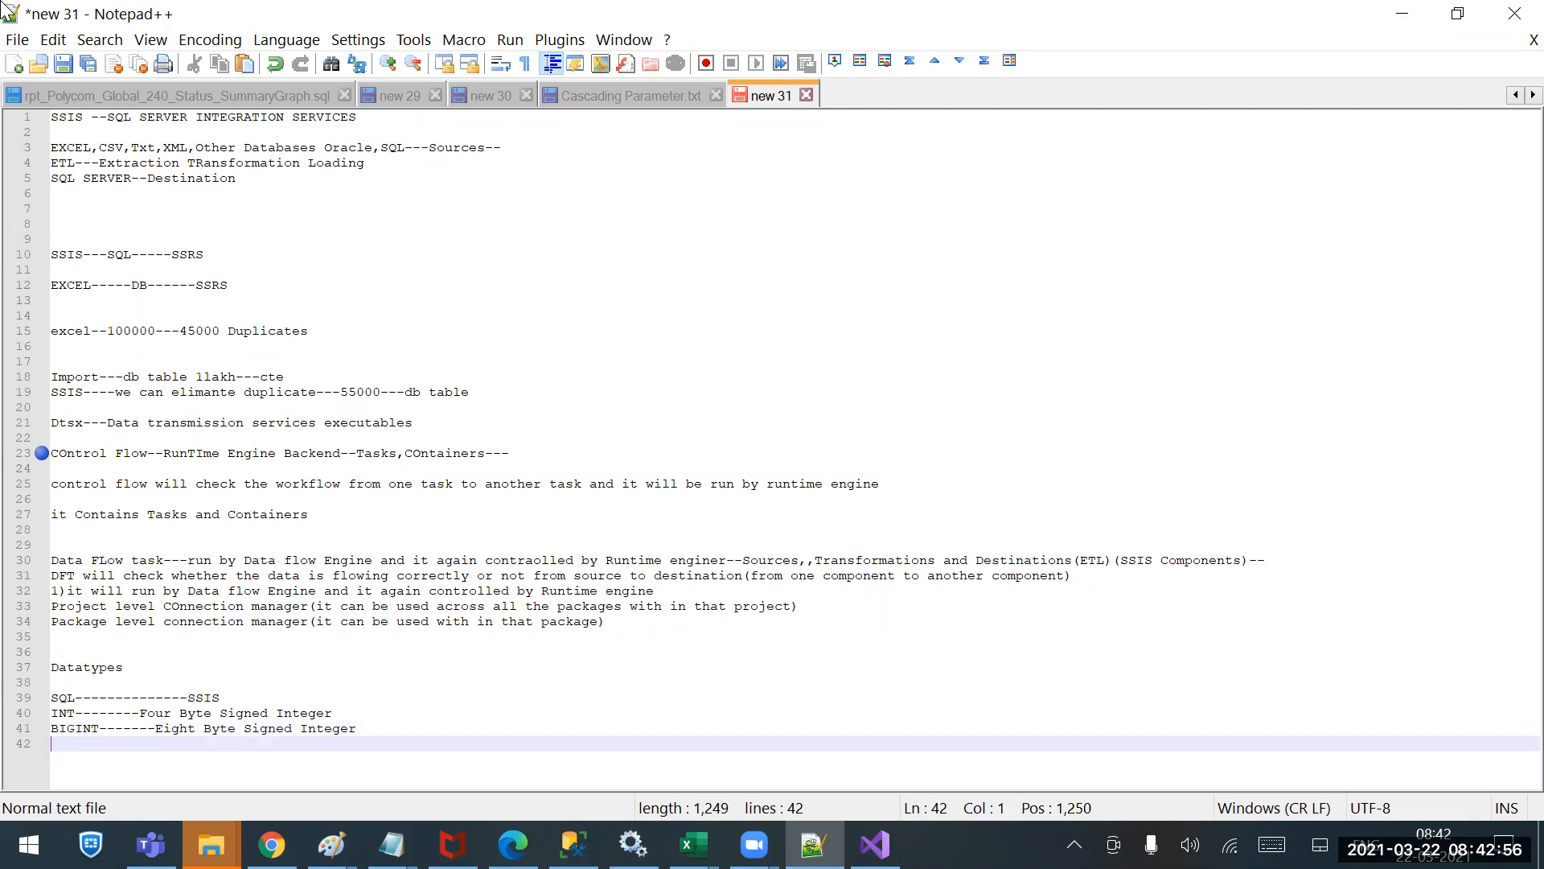
Add the mapping row "VARCHAR------STRING" below the BIGINT row.
text(VARCHAR------)
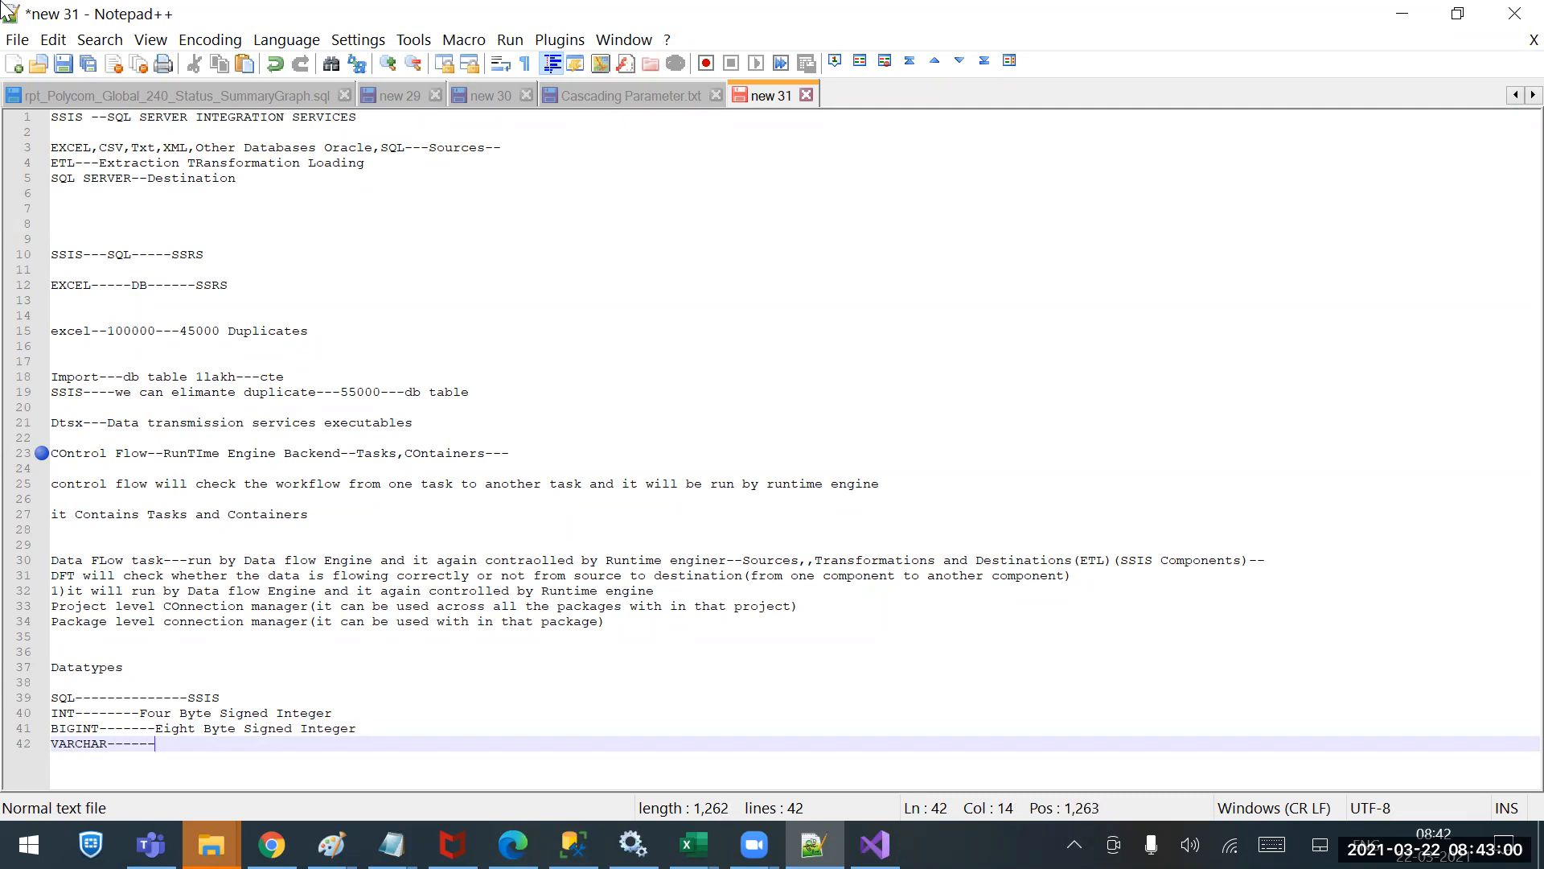
text(STRING)
key(Return)
Lengthen the dashes in the INT row to align "Four Byte Signed Integer" with the SSIS types in the rows below.
key(Up)
key(Up)
key(Up)
key(Up)
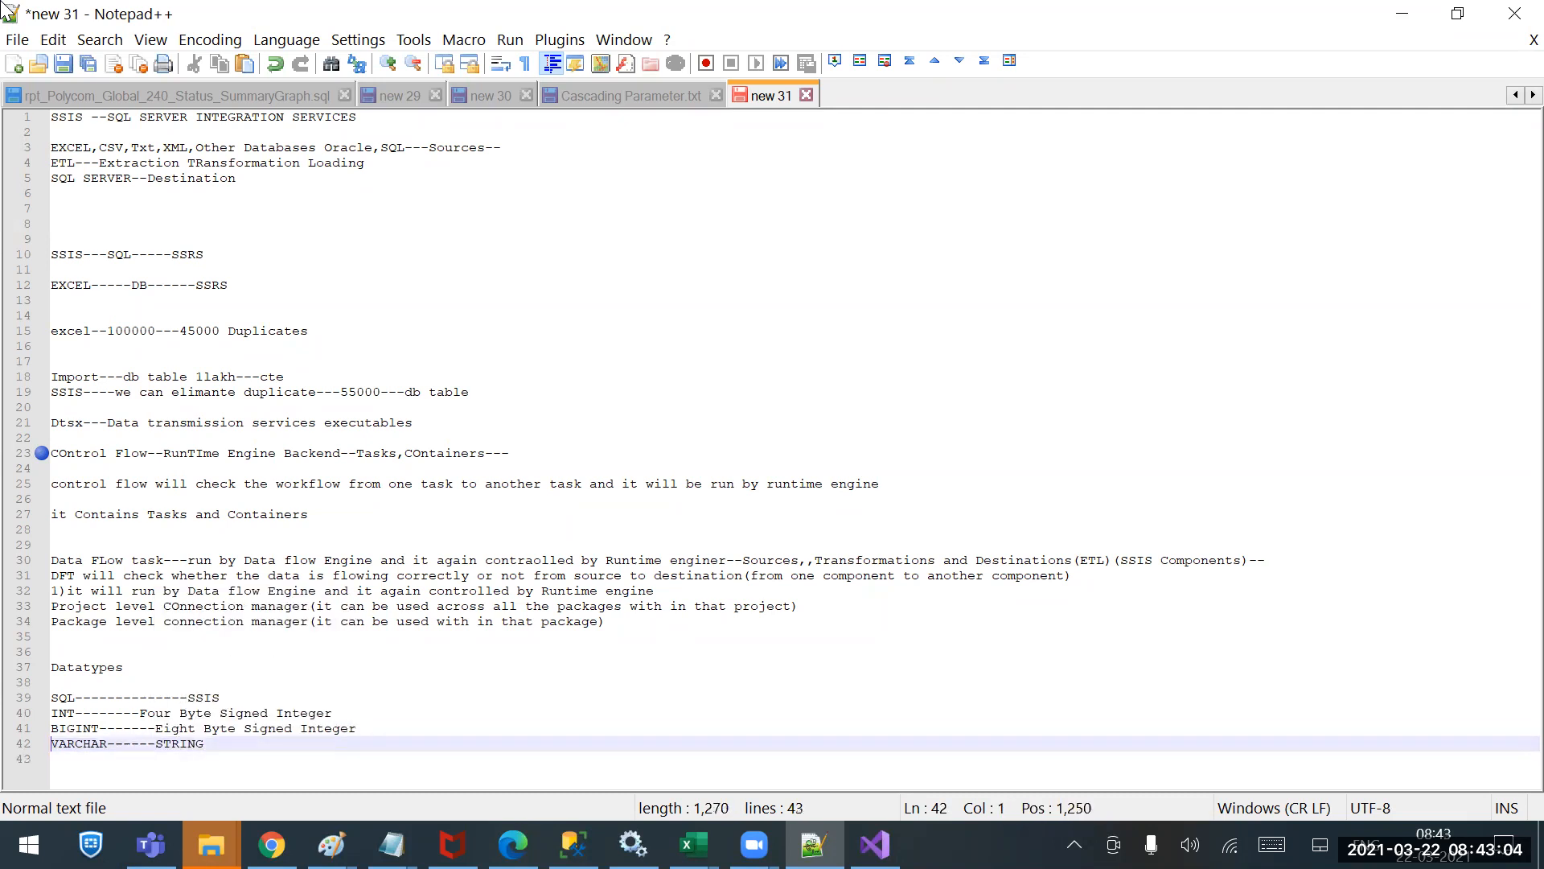
key(Right)
key(Down)
key(Down)
key(Right)
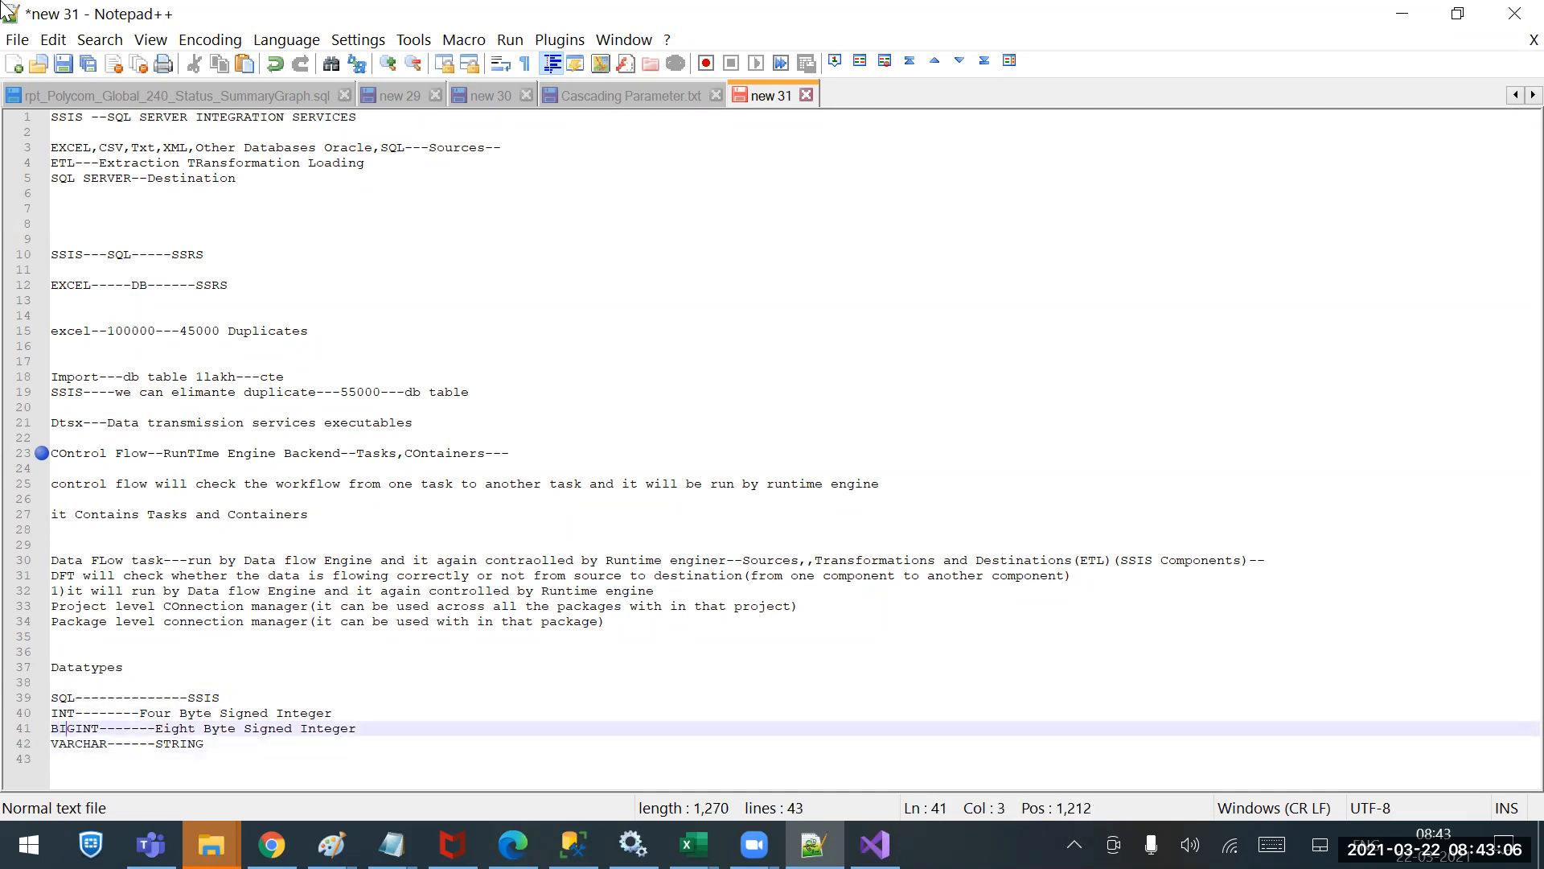
key(Right)
key(Right)
key(Right)
key(Right)
key(Right)
key(Right)
key(Right)
key(Right)
key(Up)
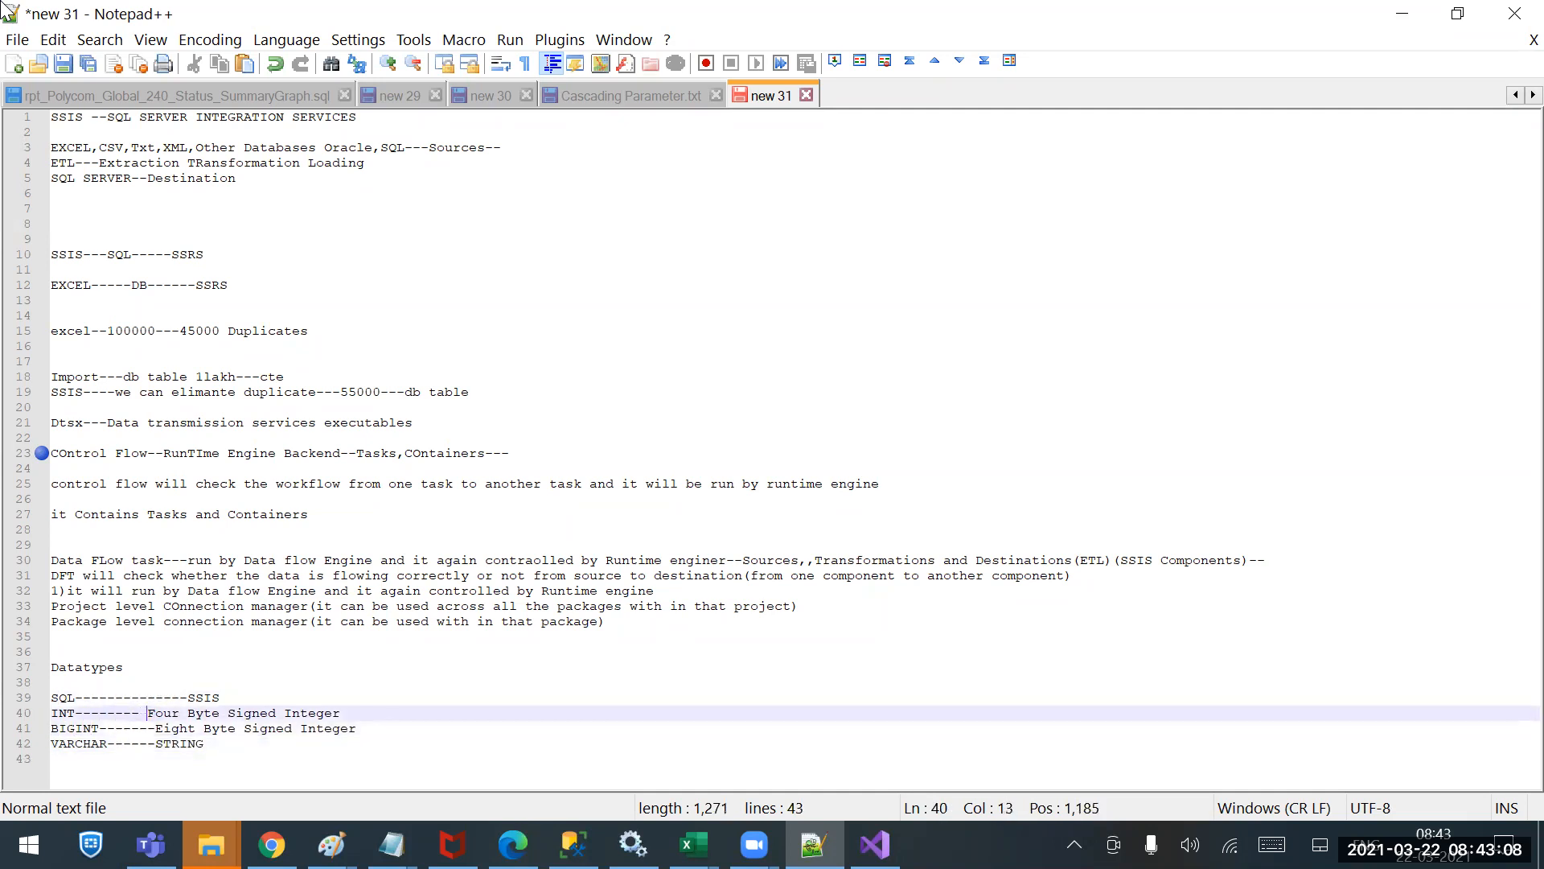
key(Down)
key(Up)
key(Home)
key(BackSpace)
key(Return)
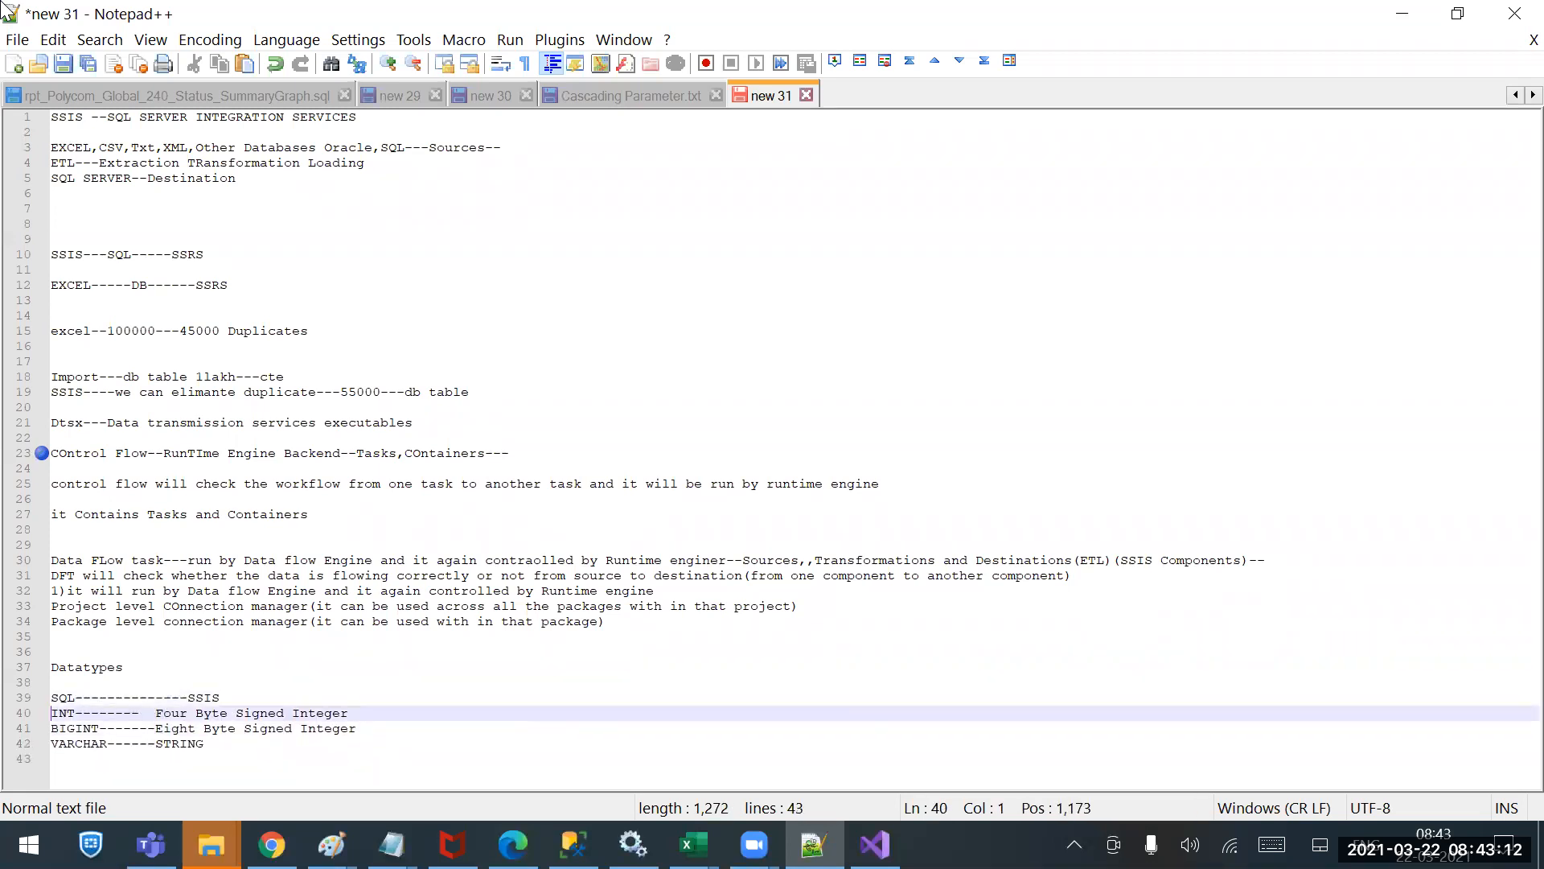
key(Right)
text(--)
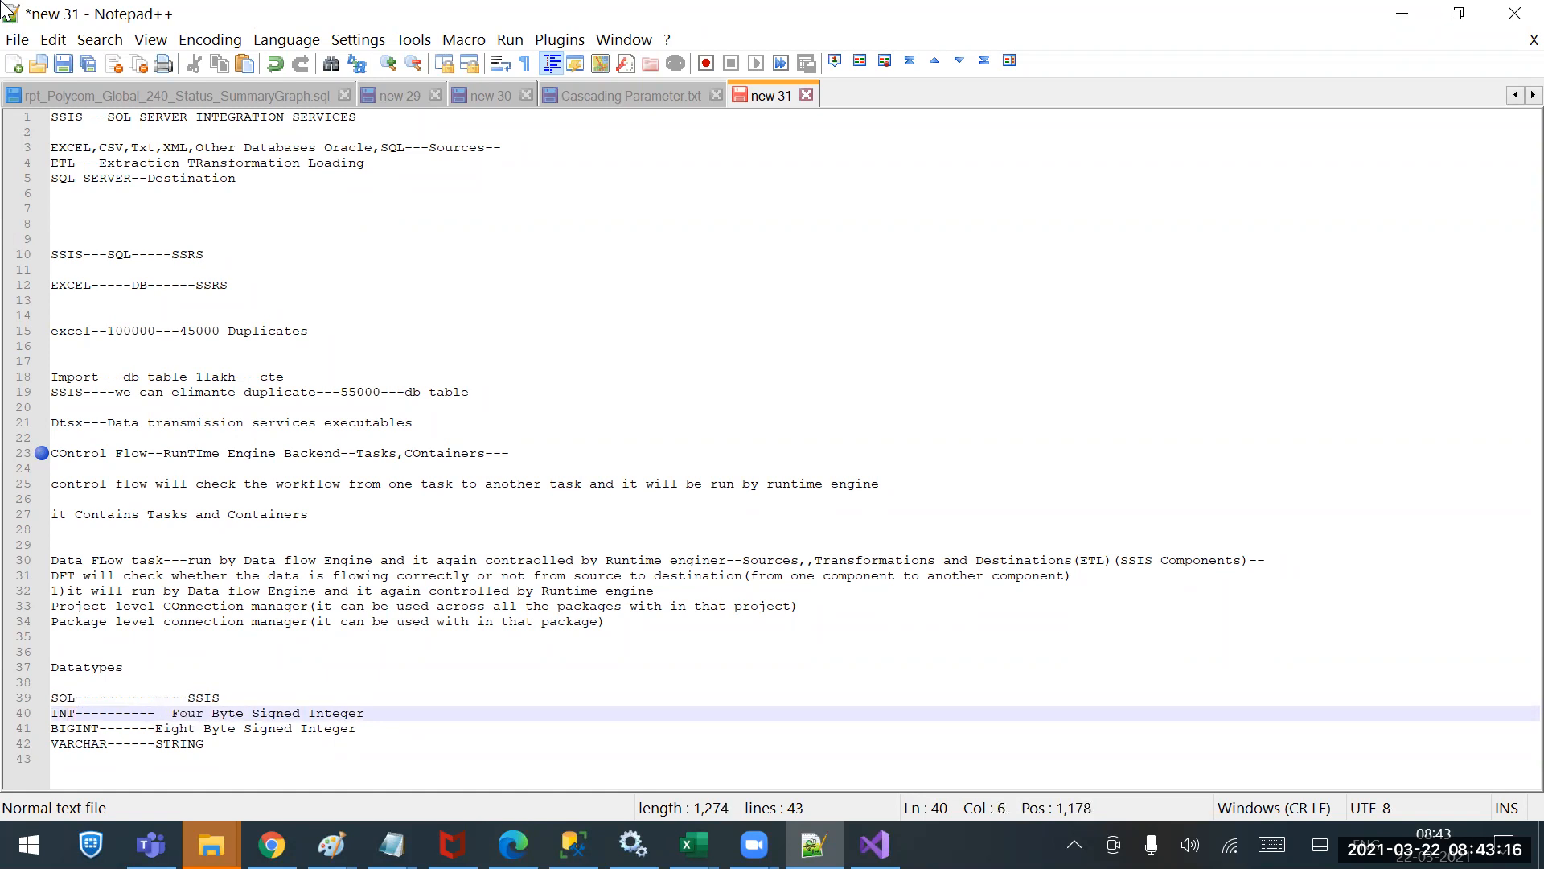
key(Right)
key(Right)
key(Right)
key(Right)
key(Delete)
key(Delete)
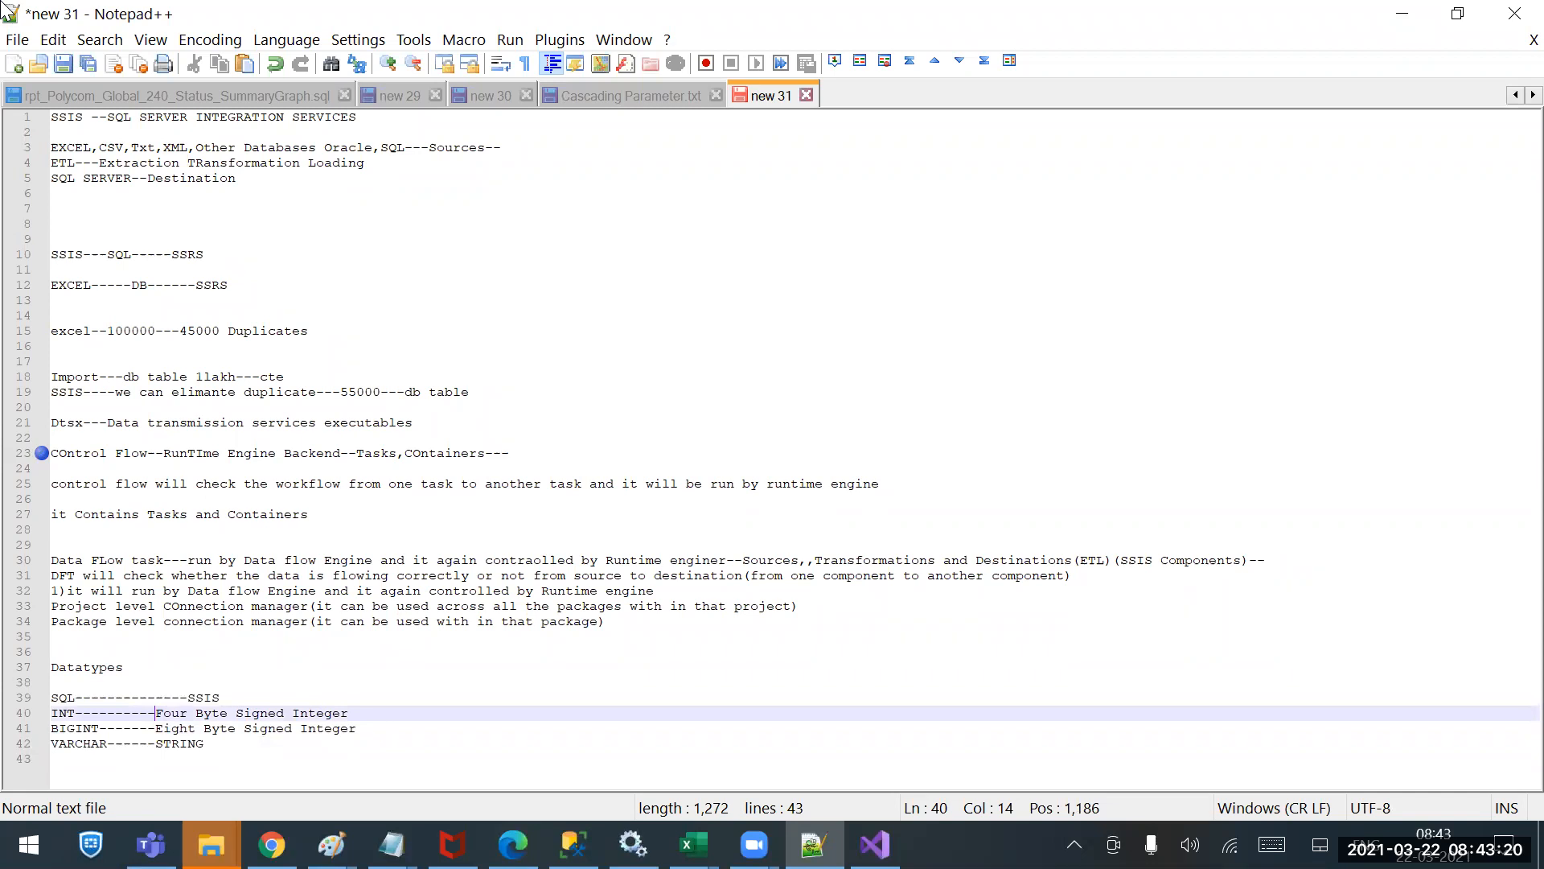
Add the mapping row "NVARCHAR-----UniCodeSTRING" below the VARCHAR row.
key(Down)
key(Down)
key(Right)
key(Right)
key(Right)
key(Right)
key(Right)
key(Right)
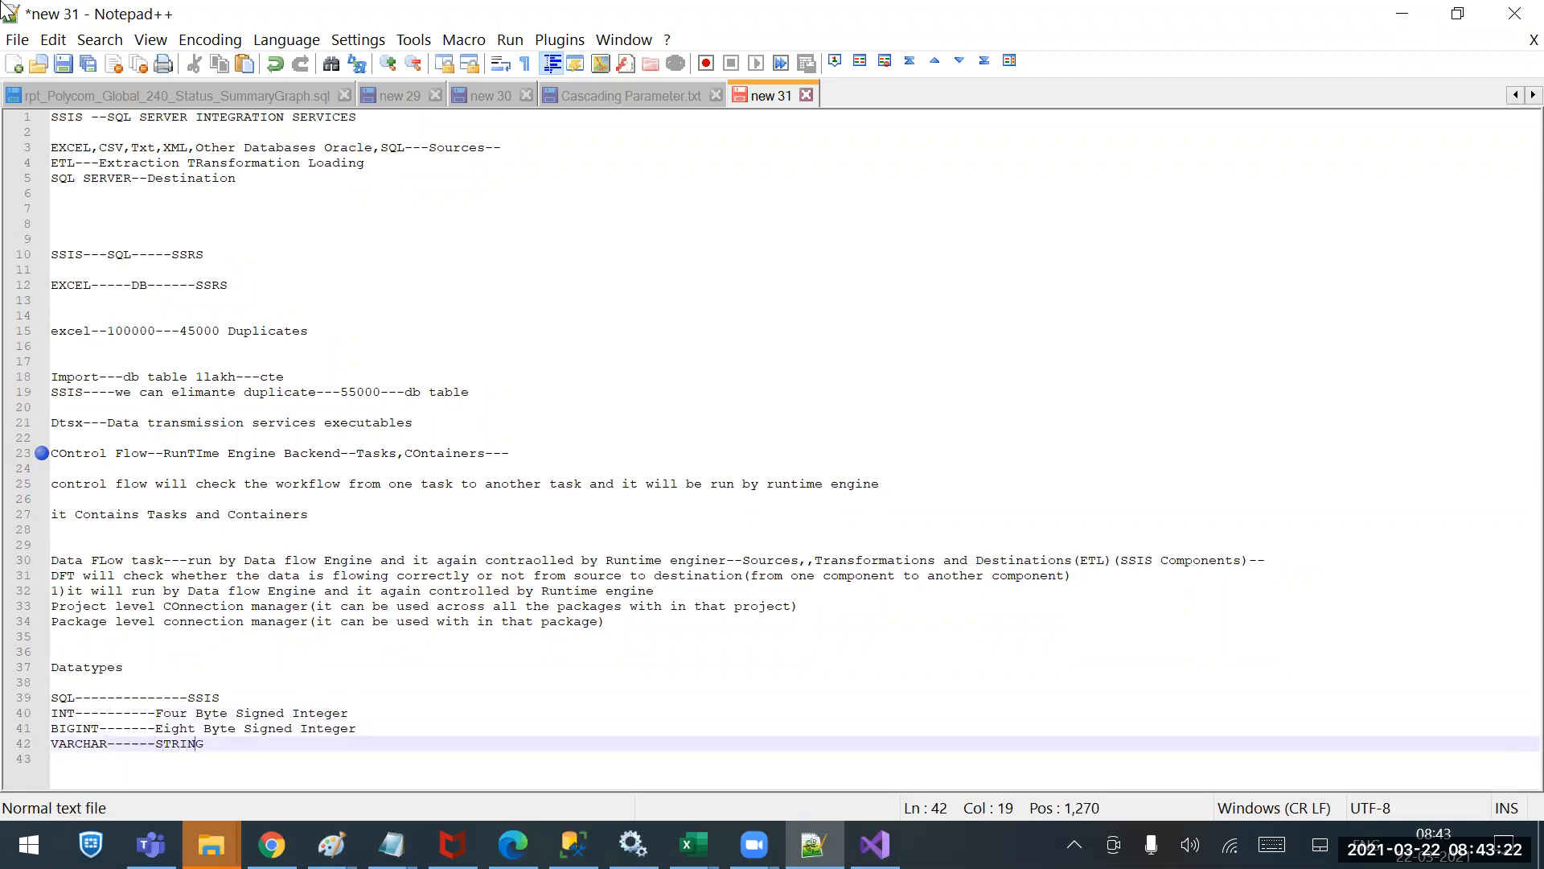
key(Return)
text(NVAR)
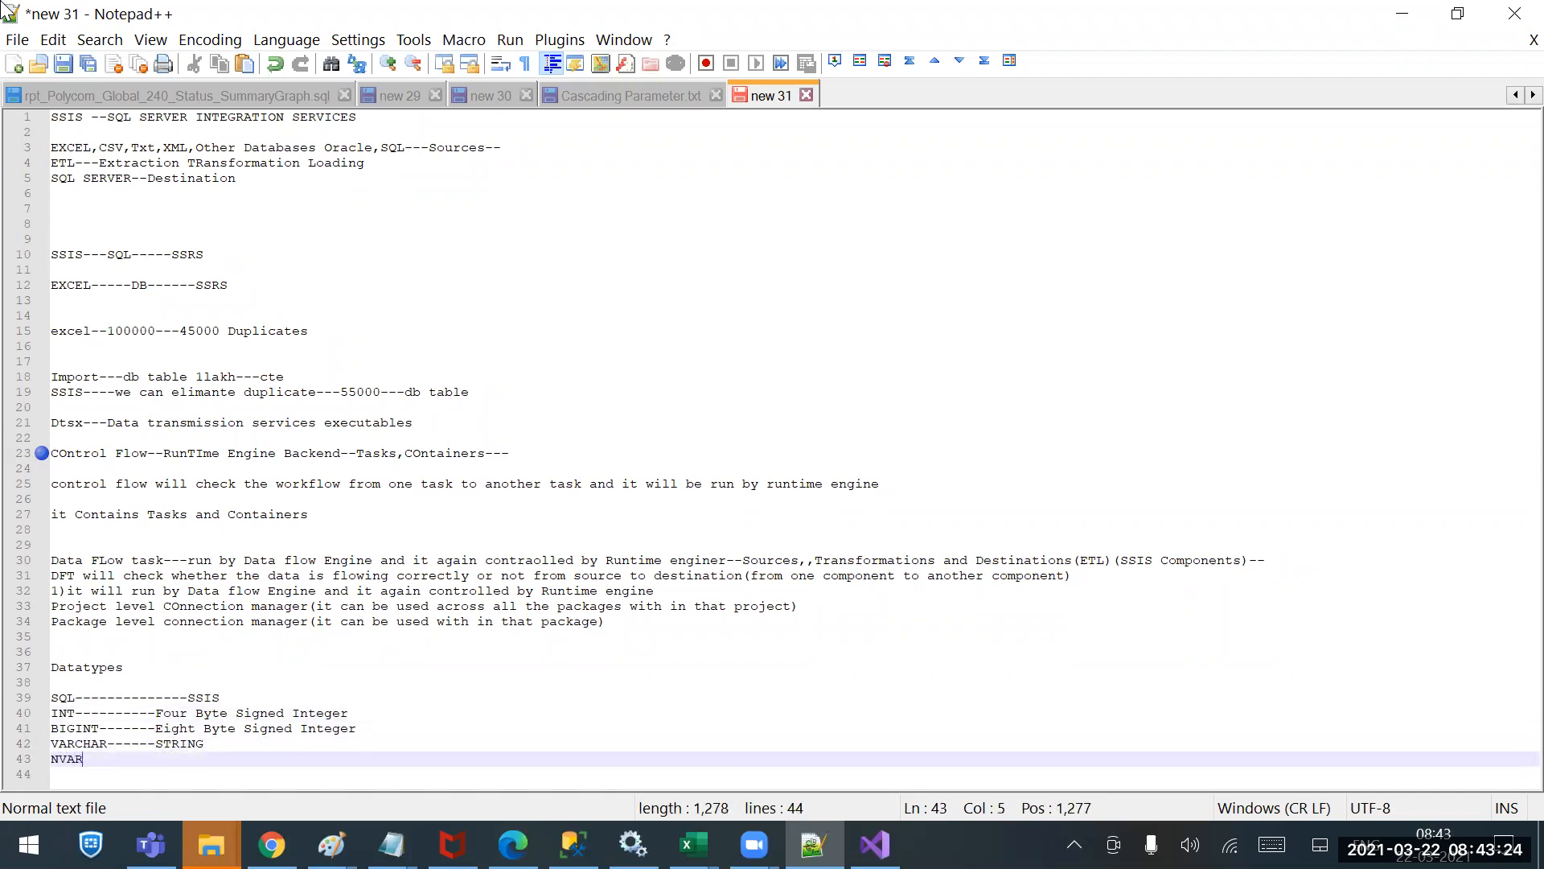
text(CHAR---)
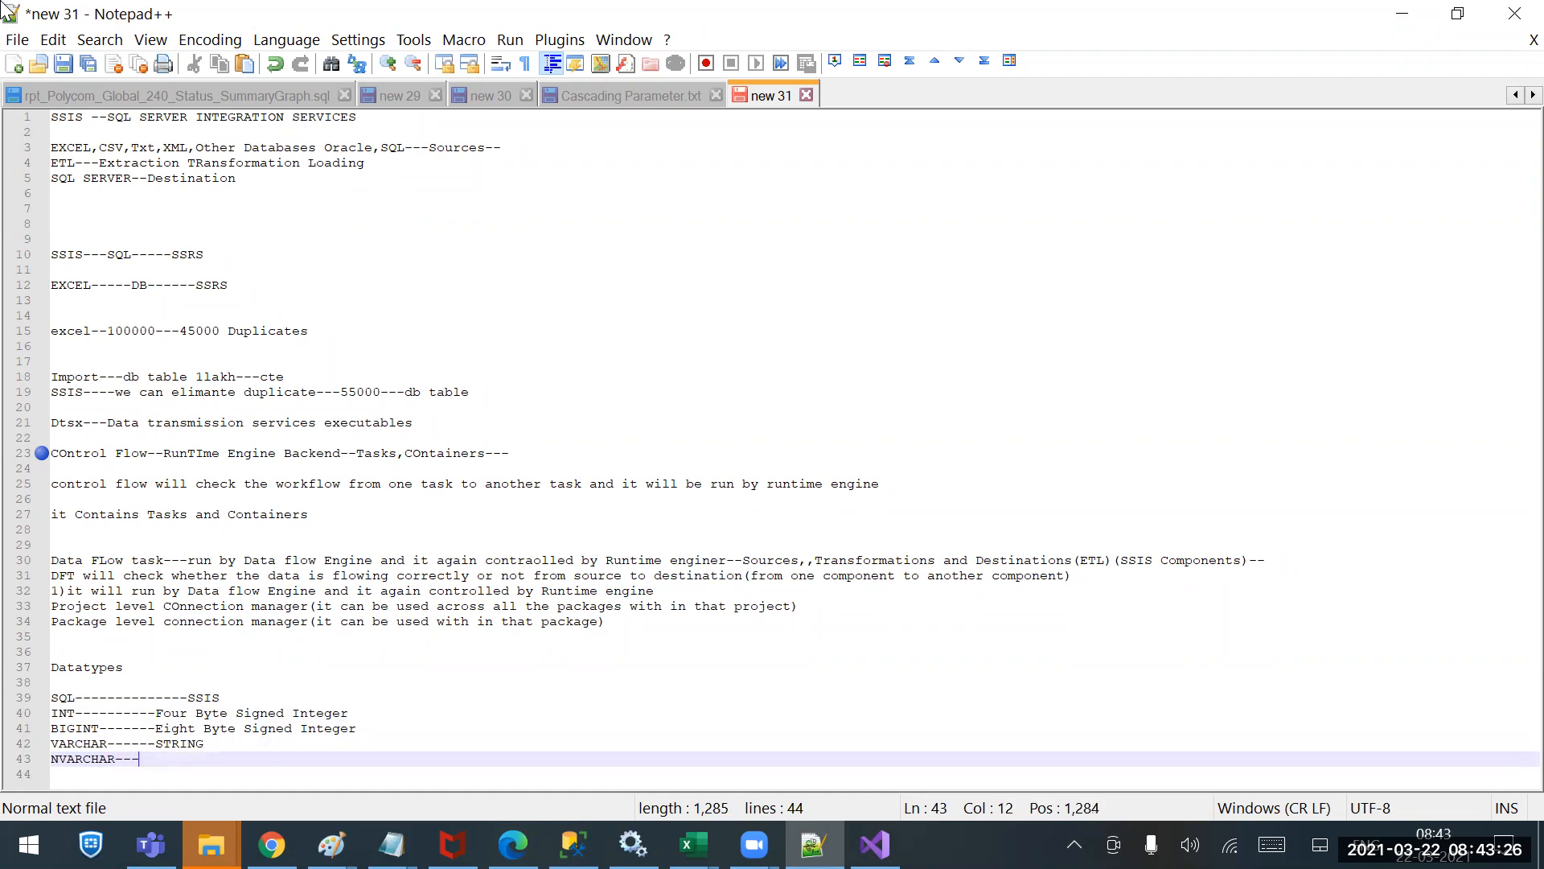
text(--UniCodeSTRING)
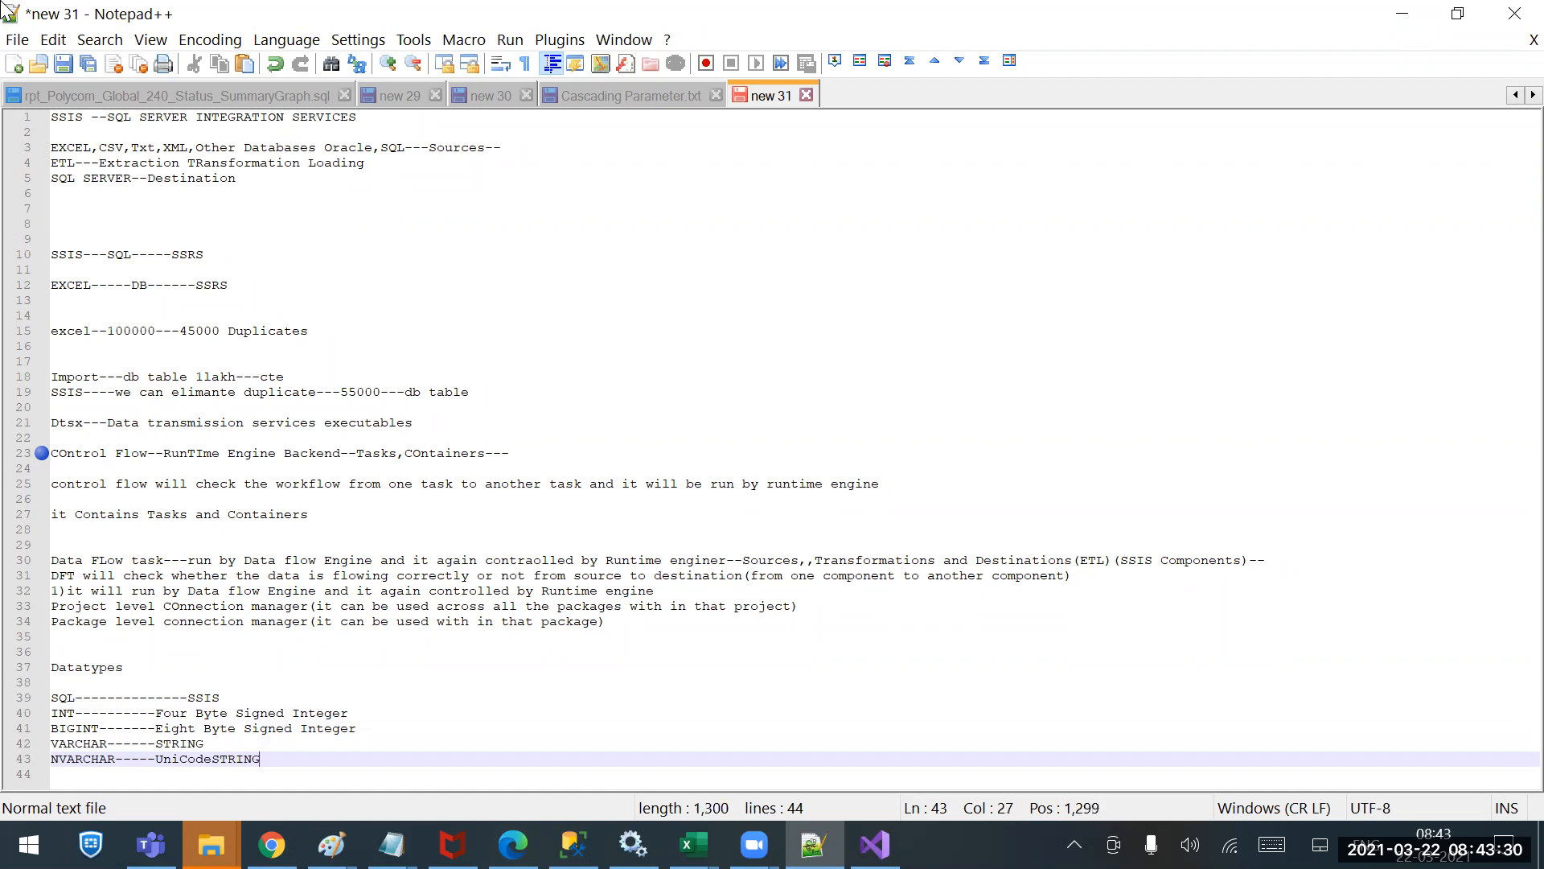
Add the mapping row "FLOAT--------Double Precision FLOAT" below the NVARCHAR row.
key(Return)
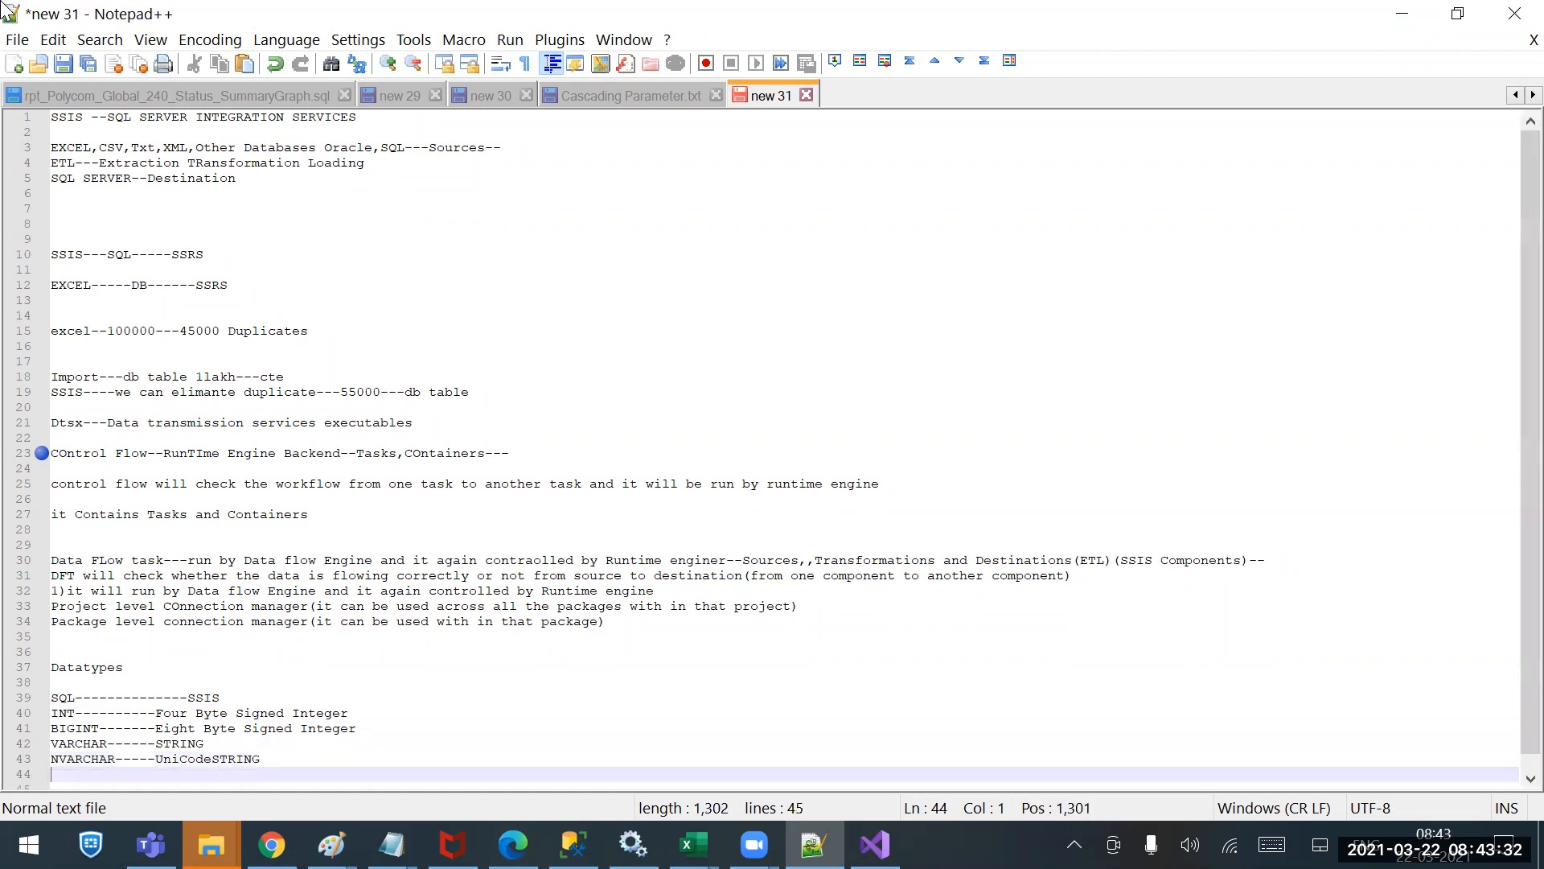
text(FLOAT------)
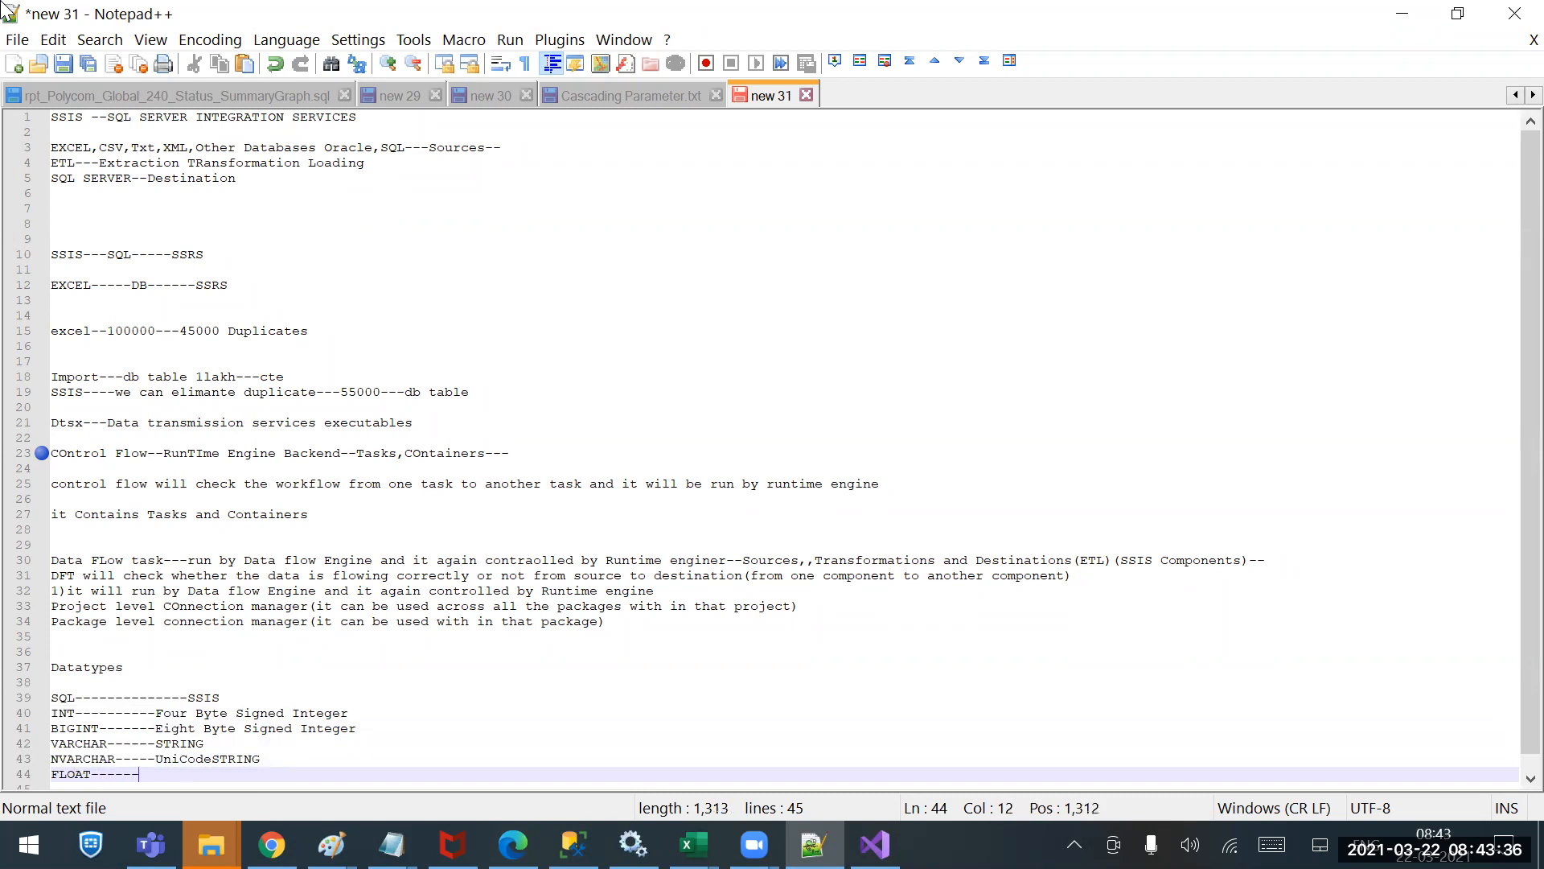
text(--Doble)
key(Left)
key(Left)
key(Left)
text(u)
key(End)
text(Precision Float)
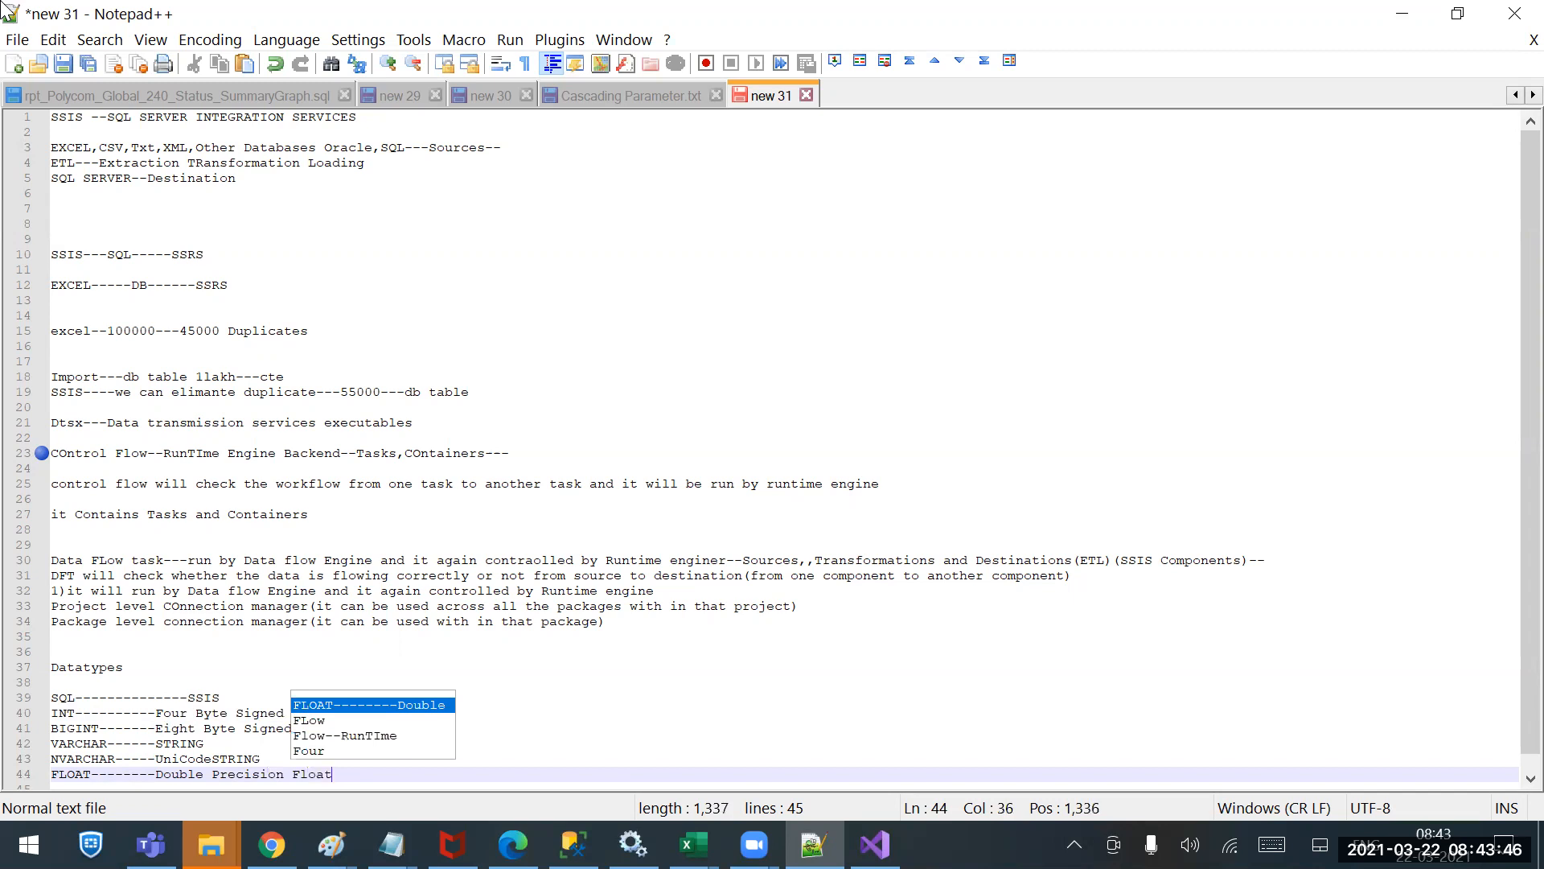
key(Return)
key(BackSpace)
key(BackSpace)
key(BackSpace)
key(BackSpace)
key(BackSpace)
key(BackSpace)
key(BackSpace)
key(BackSpace)
key(BackSpace)
key(BackSpace)
key(BackSpace)
key(BackSpace)
key(BackSpace)
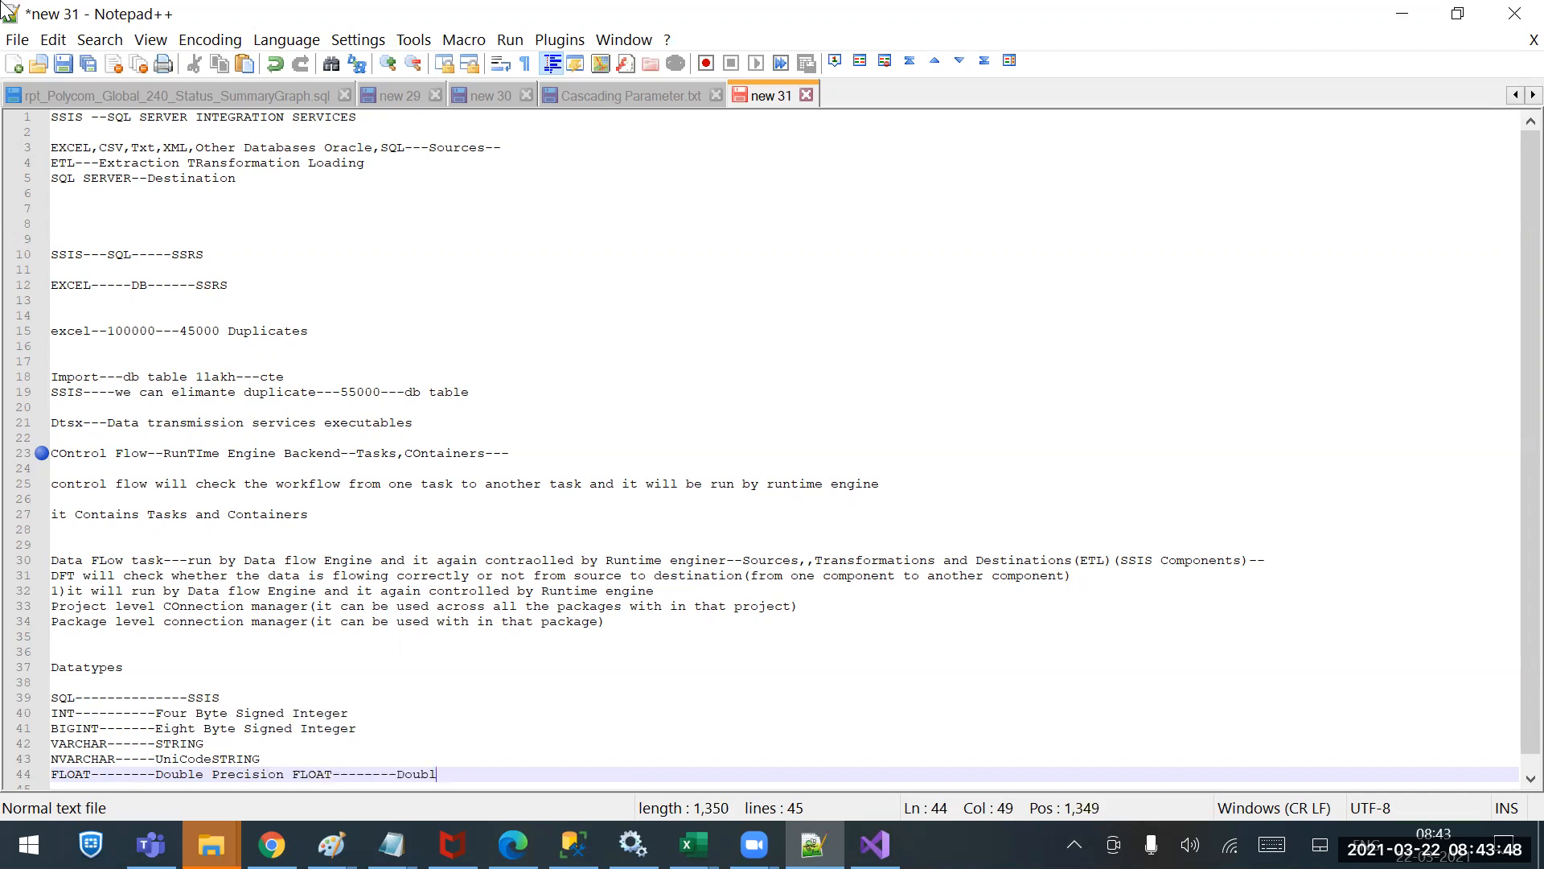
key(BackSpace)
Add the mapping row "Decimal------Decimal" below the FLOAT row.
key(Return)
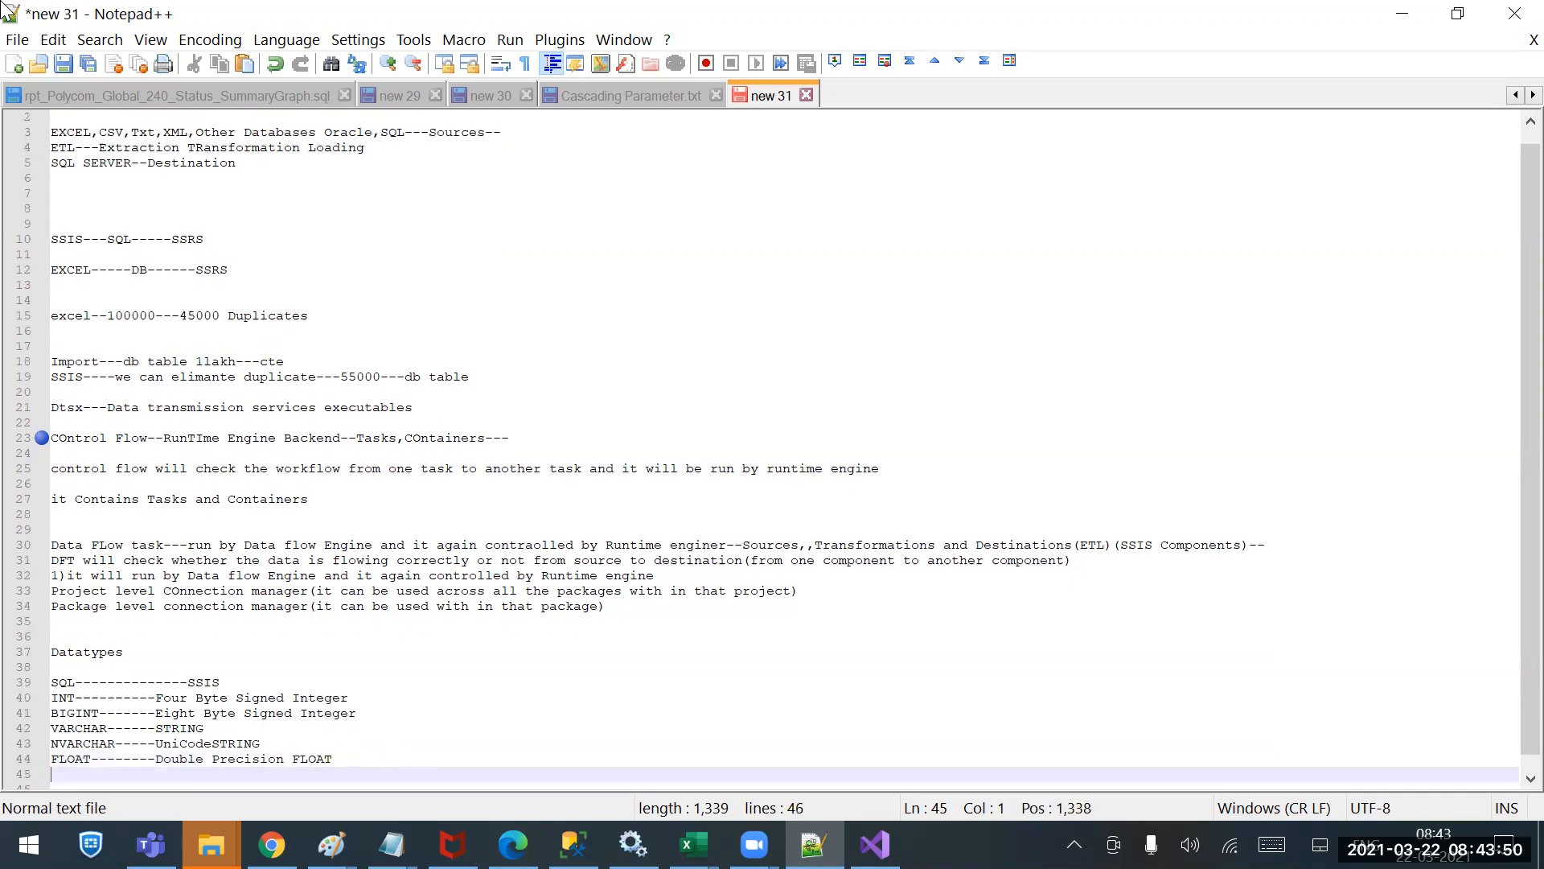
text(De)
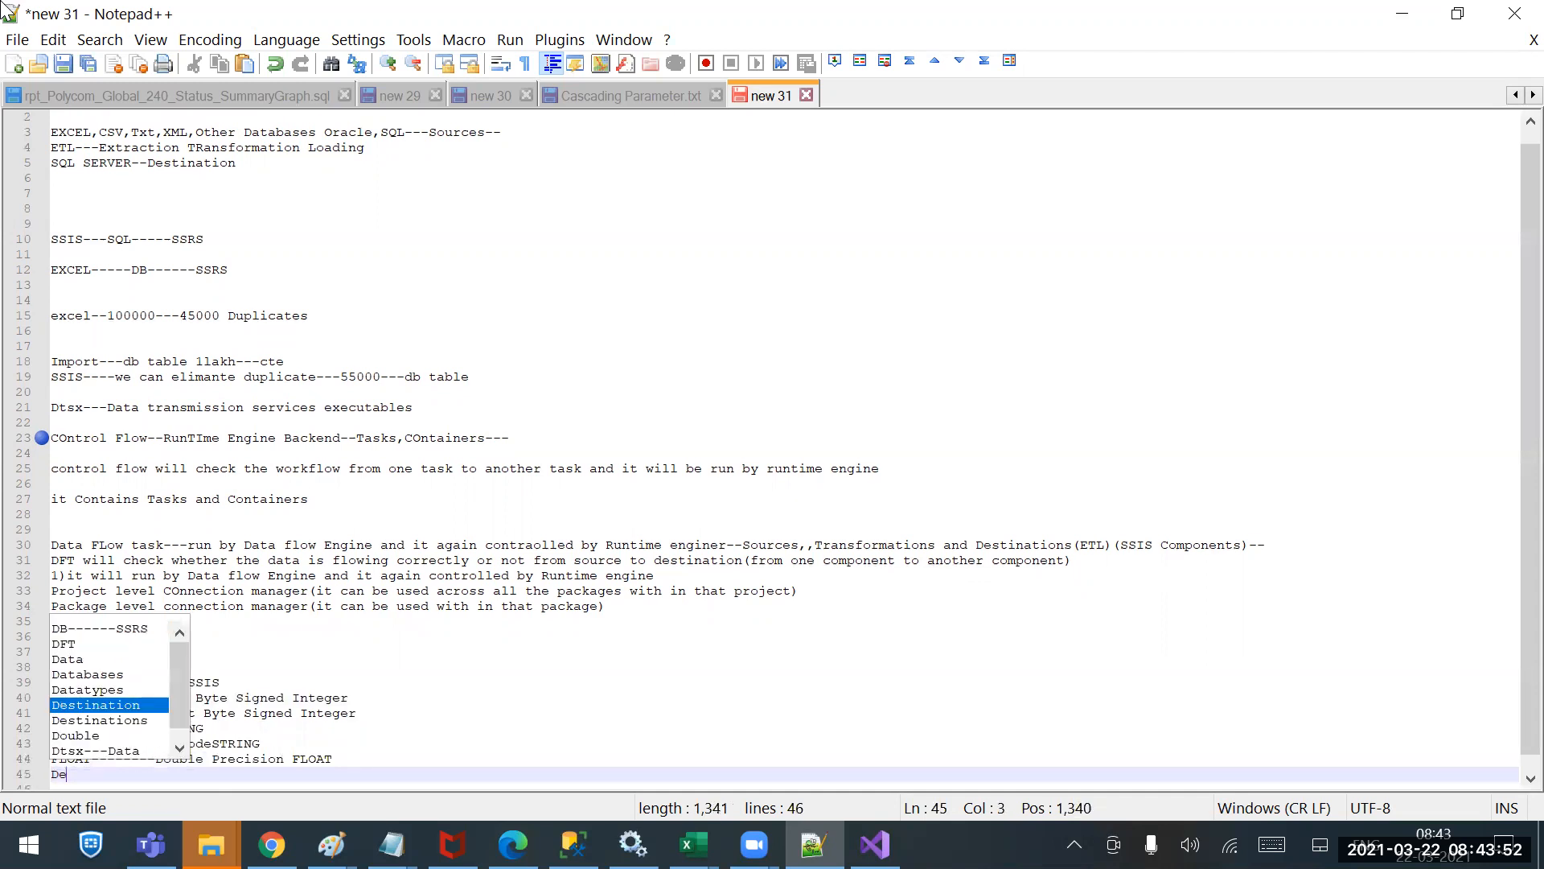
text(cimal----)
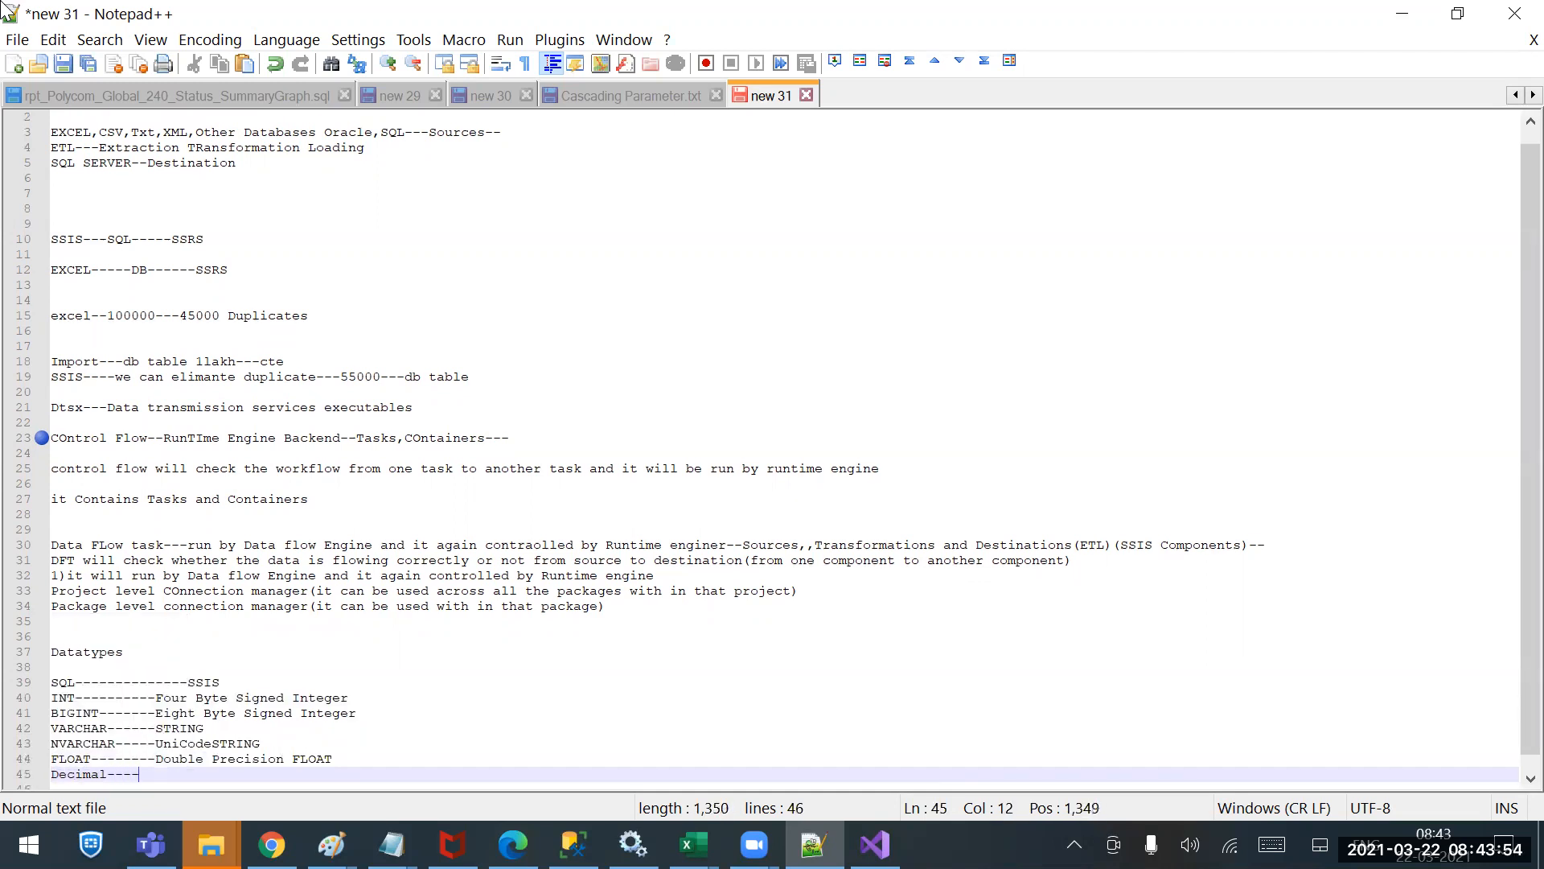
text(--Decimal)
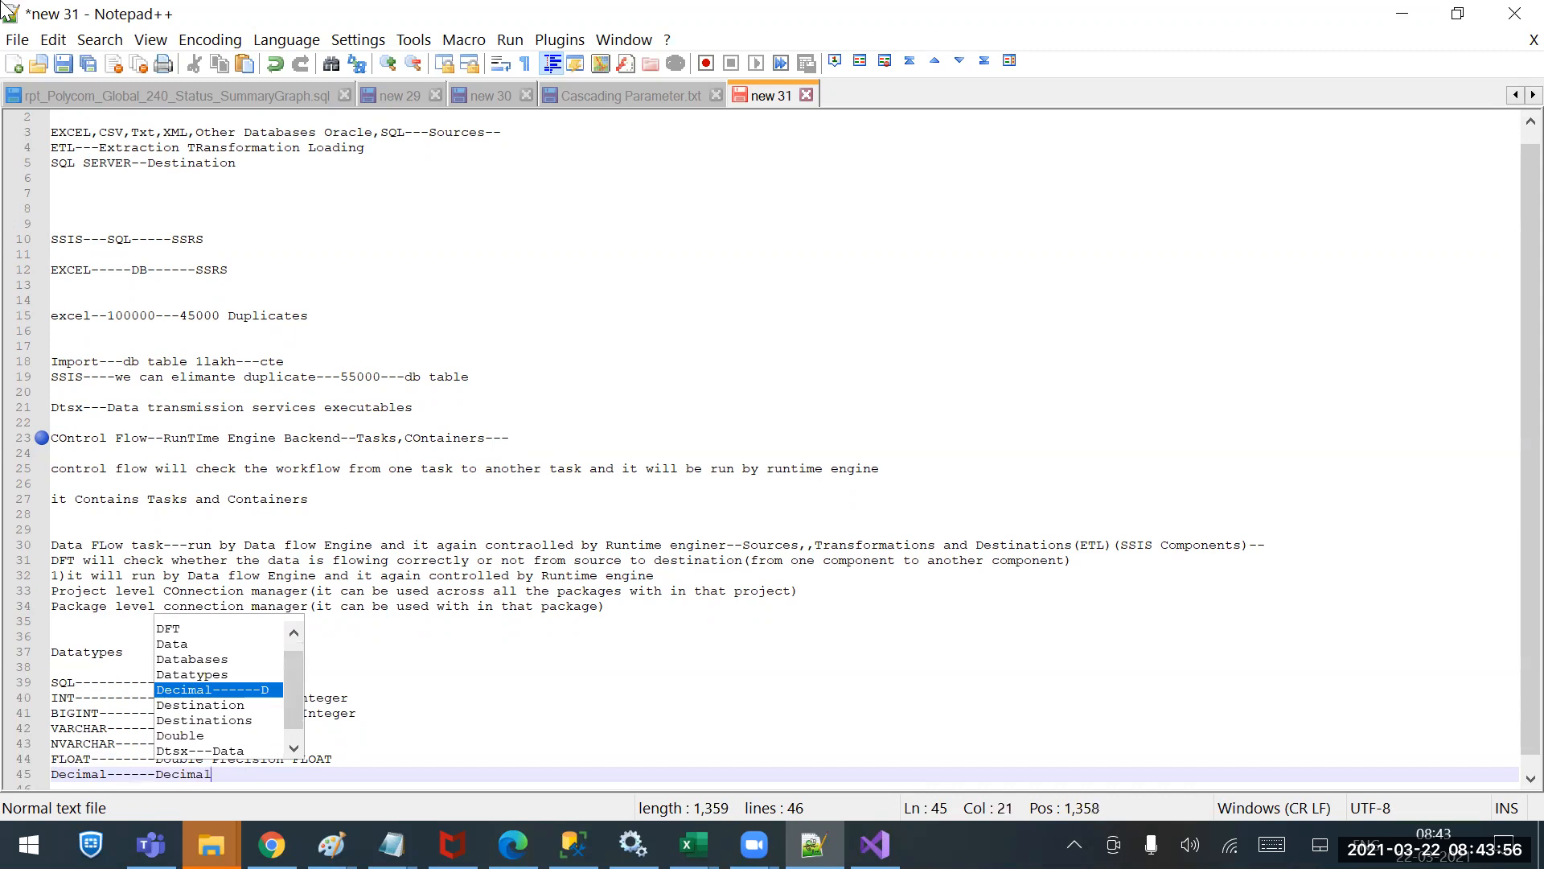
key(Return)
key(BackSpace)
key(BackSpace)
key(BackSpace)
key(BackSpace)
key(BackSpace)
key(BackSpace)
key(BackSpace)
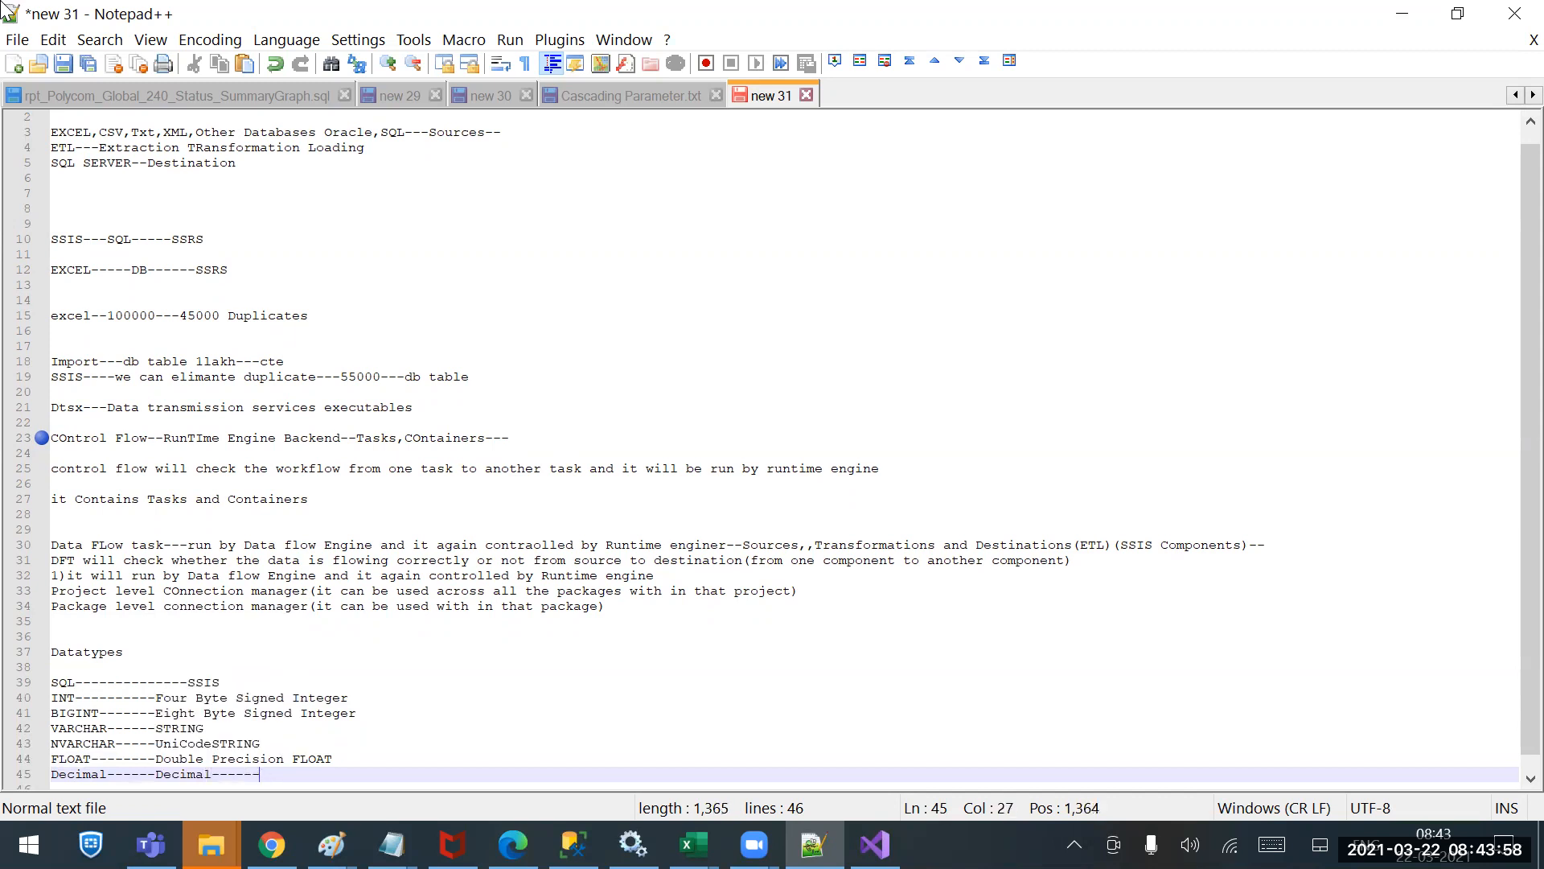
Add the mapping row "BIT----------Boolean" below the Decimal row.
key(Return)
text(B)
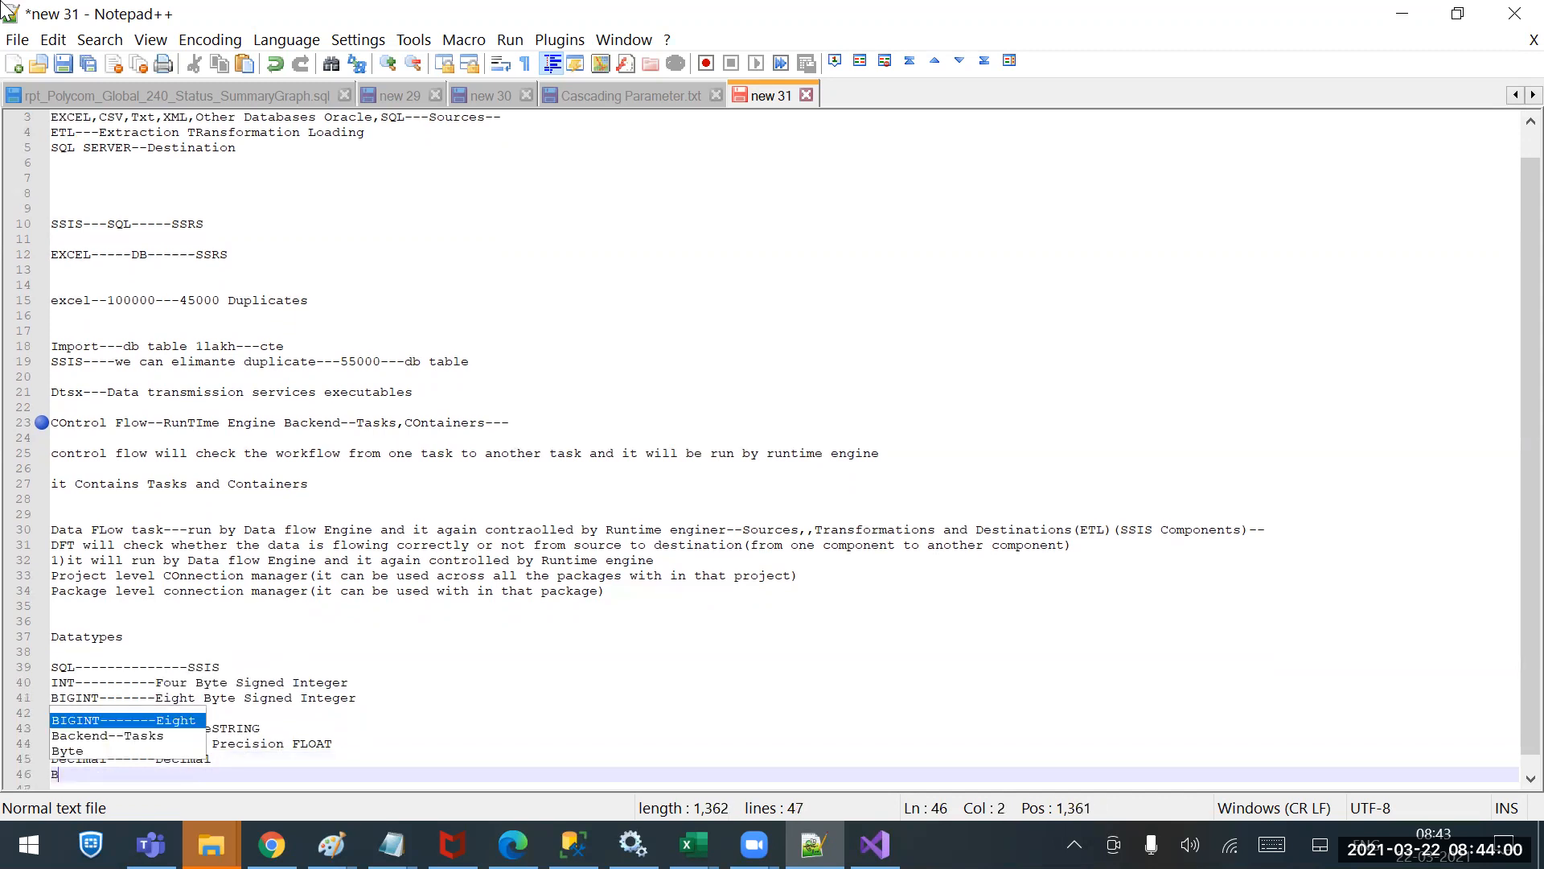
text(IT------)
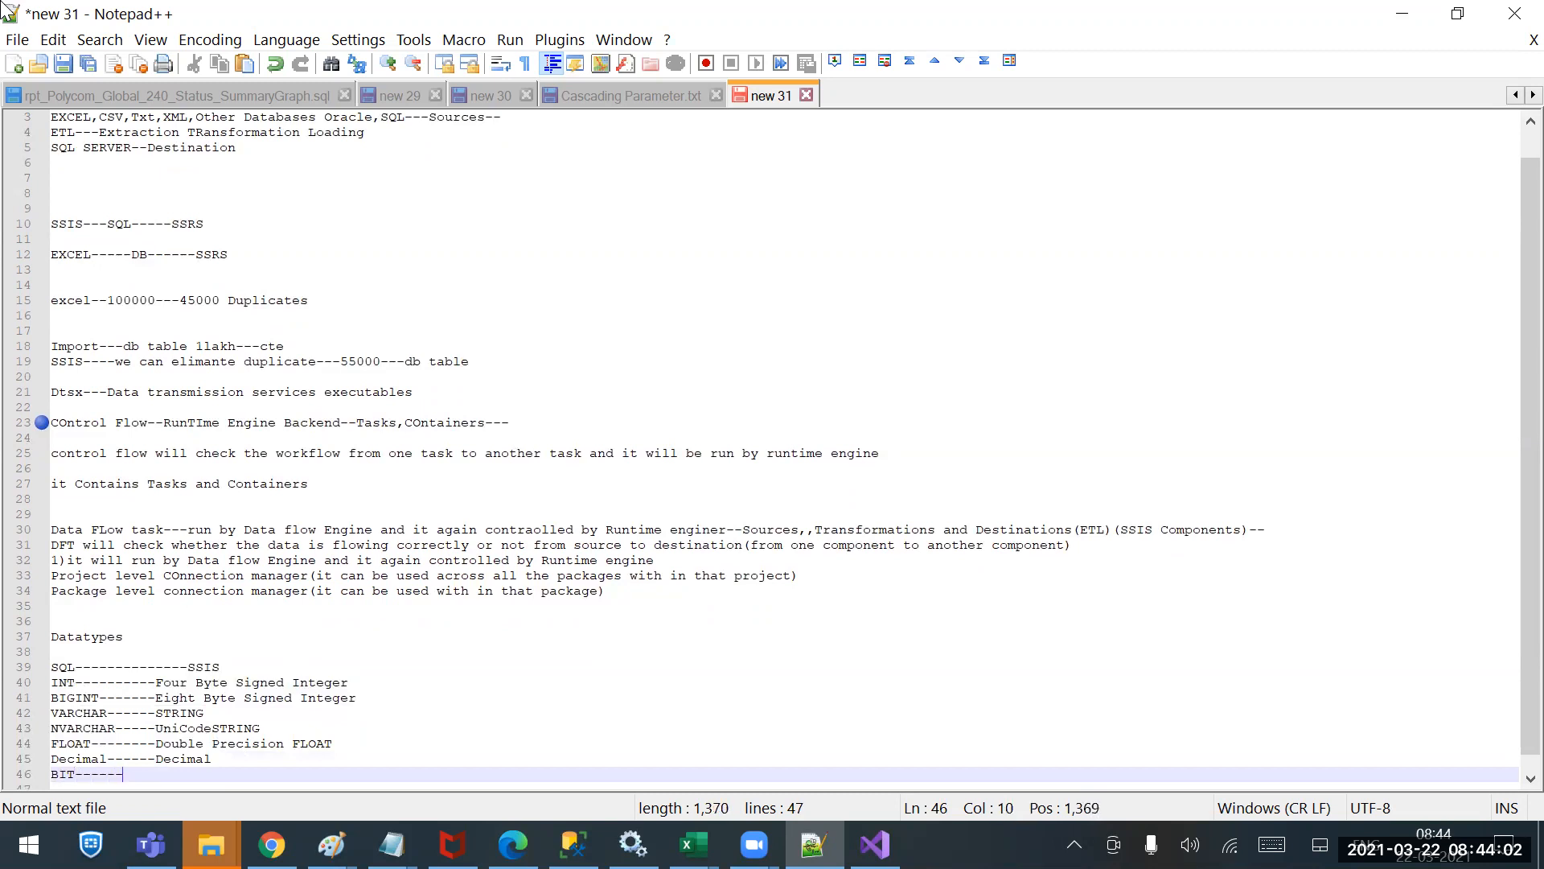
text(----Boolean)
Add the mapping row "Date---------Database Date" below the BIT row.
key(Return)
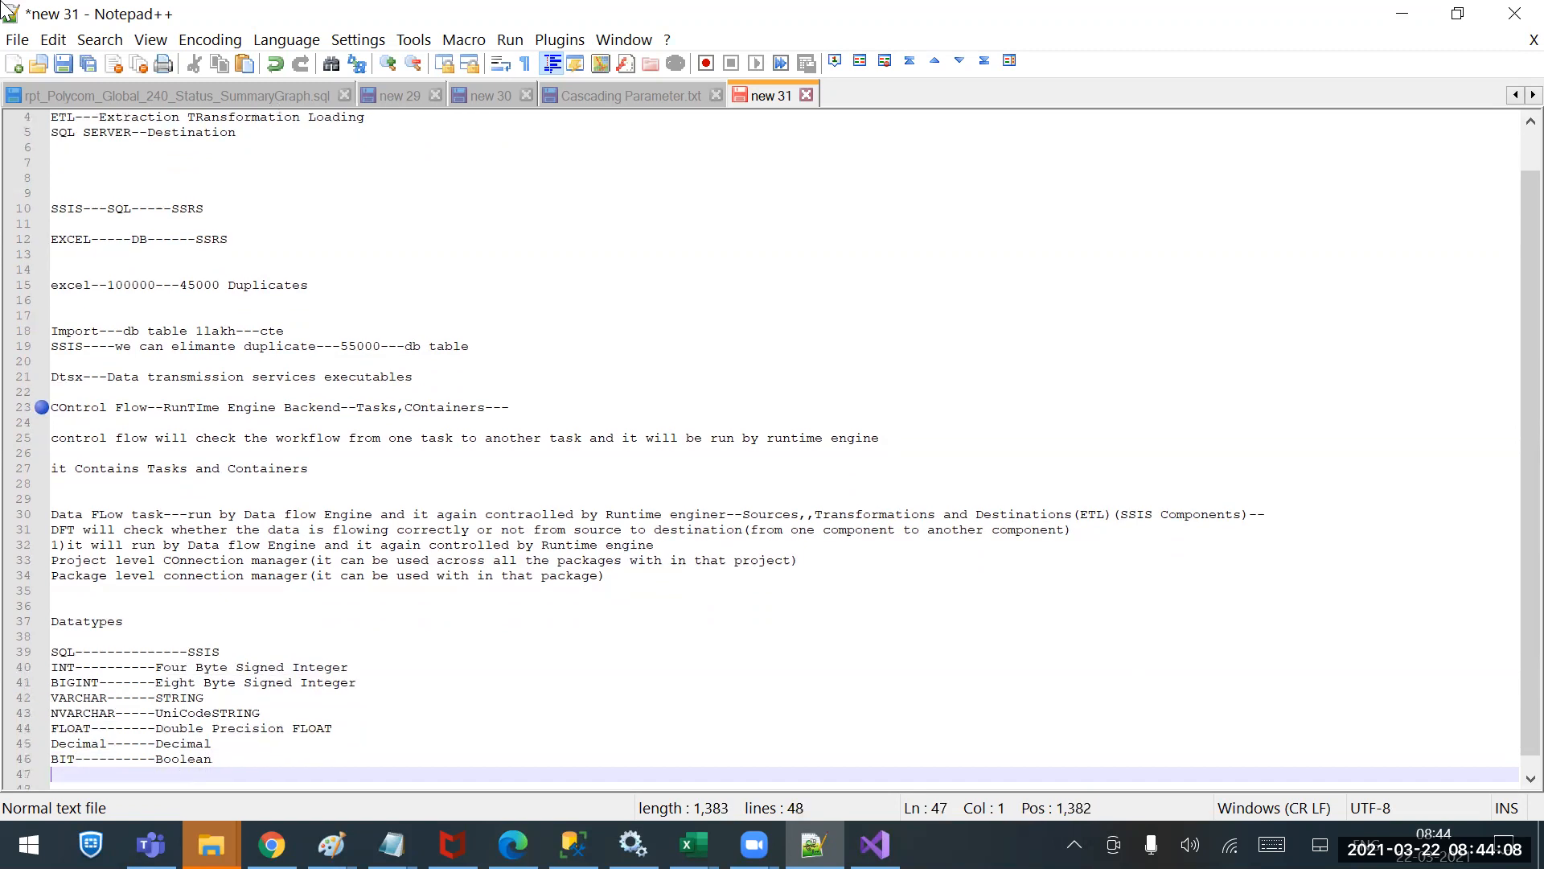
text(Date---------)
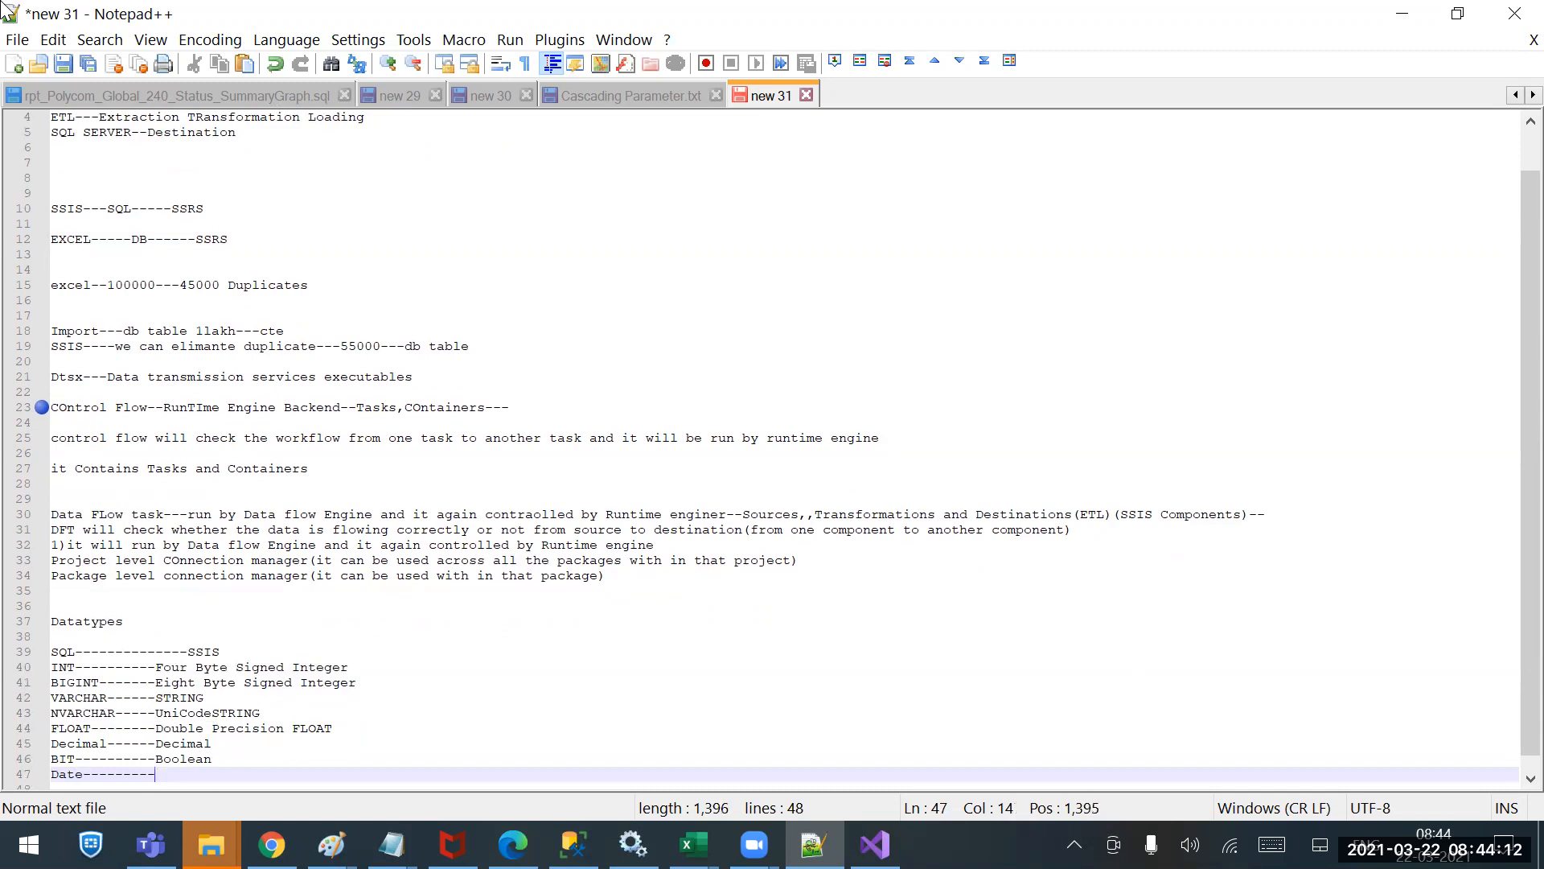
text(Database Date---------Database)
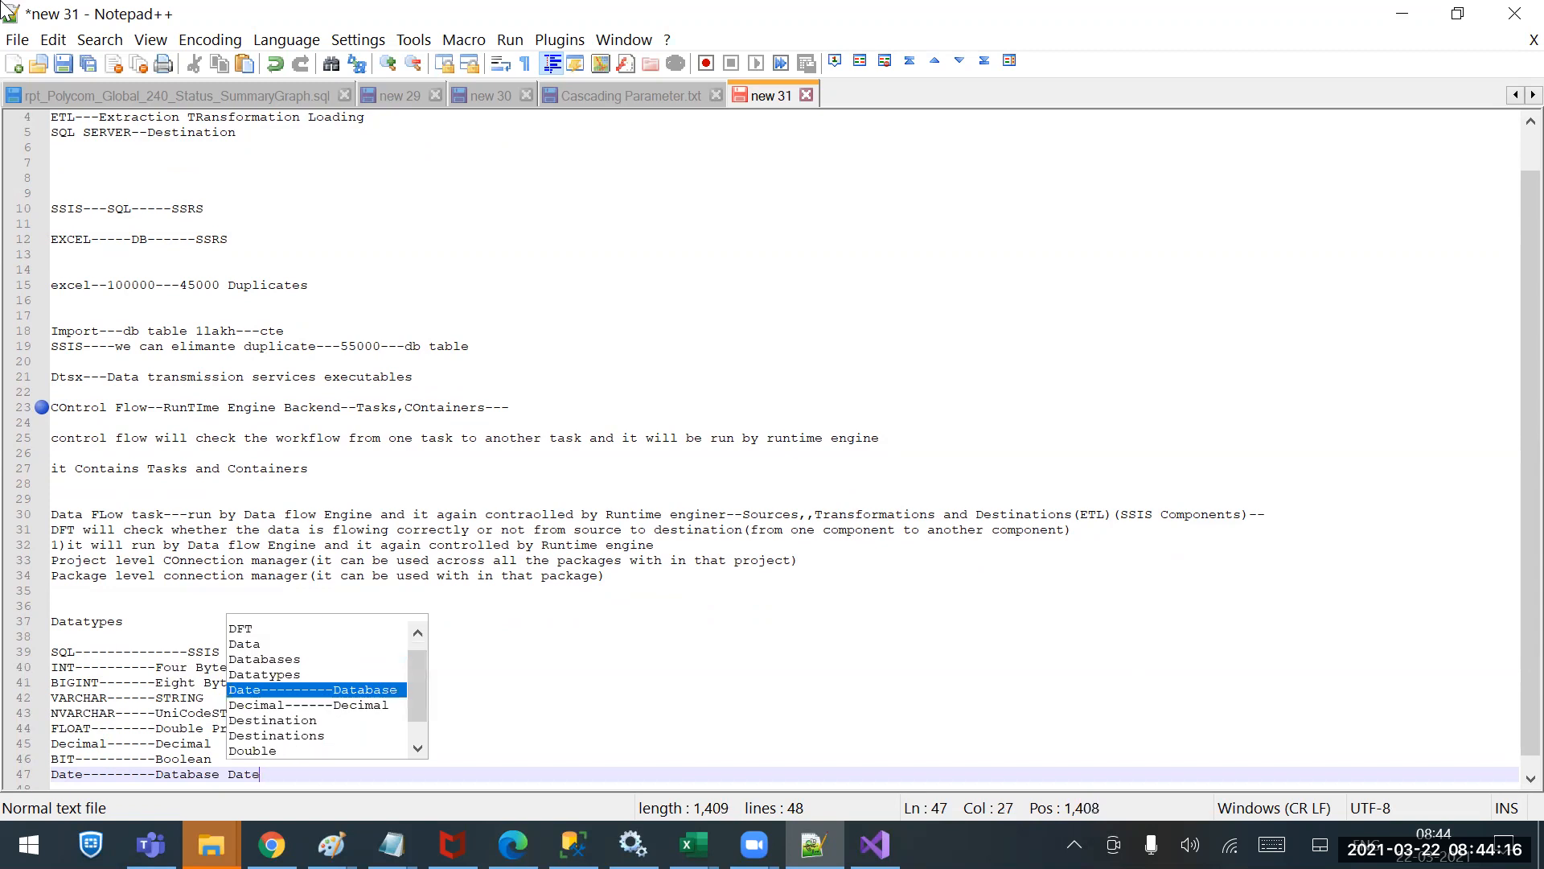
key(Return)
key(BackSpace)
key(BackSpace)
key(BackSpace)
key(BackSpace)
key(BackSpace)
key(BackSpace)
key(BackSpace)
key(BackSpace)
key(BackSpace)
key(BackSpace)
key(BackSpace)
key(BackSpace)
key(BackSpace)
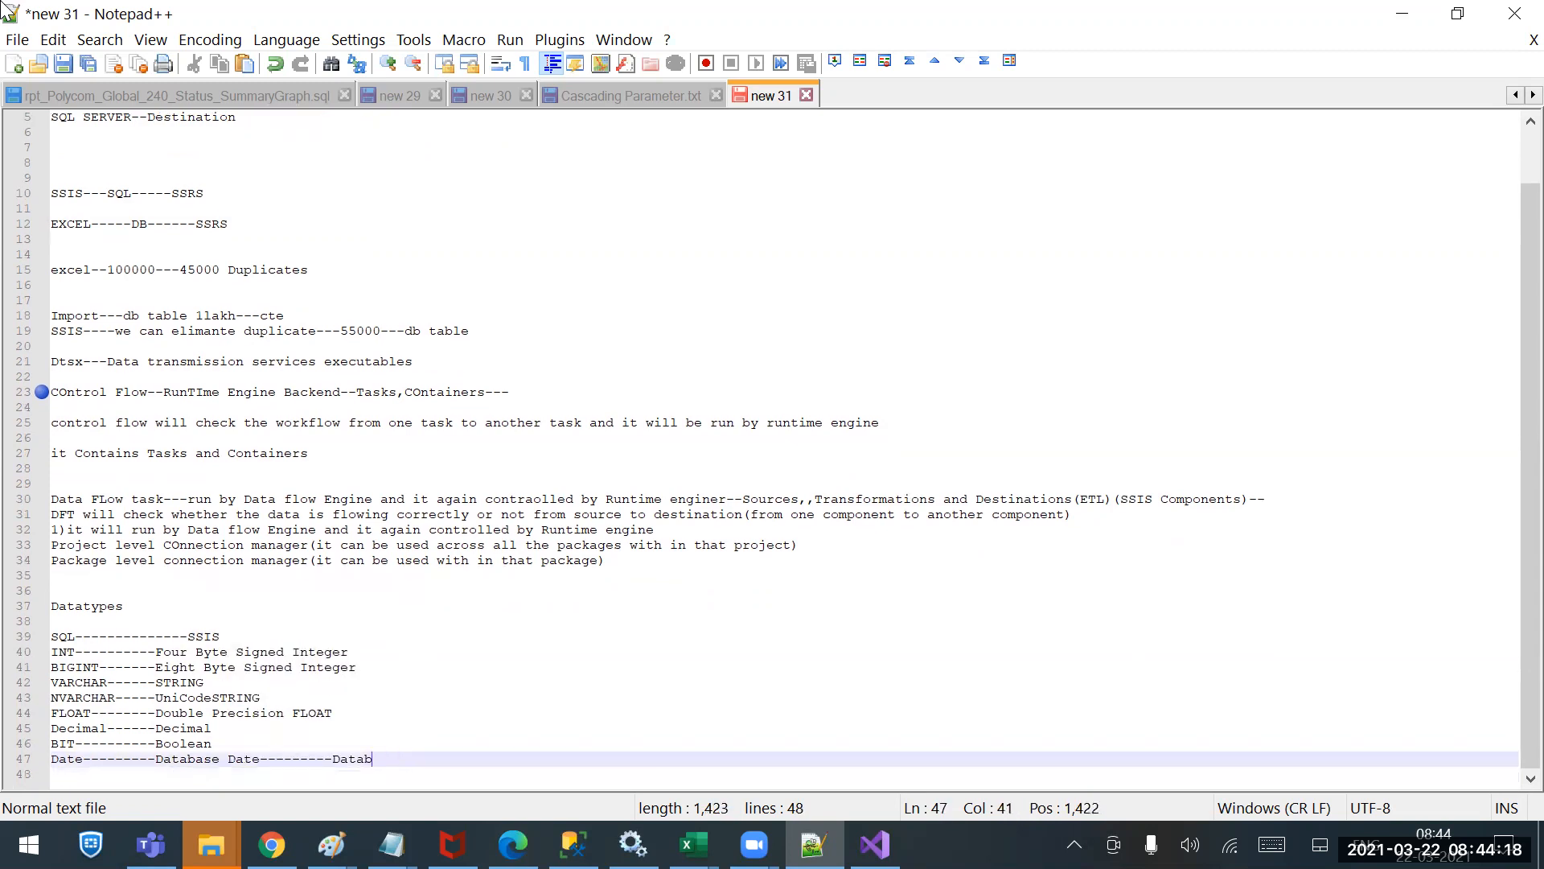
key(BackSpace)
key(BackSpace)
key(BackSpace)
key(BackSpace)
key(BackSpace)
Add the mapping row "Datetime-----Database timestamp" below the Date row and start a new line after it.
key(Return)
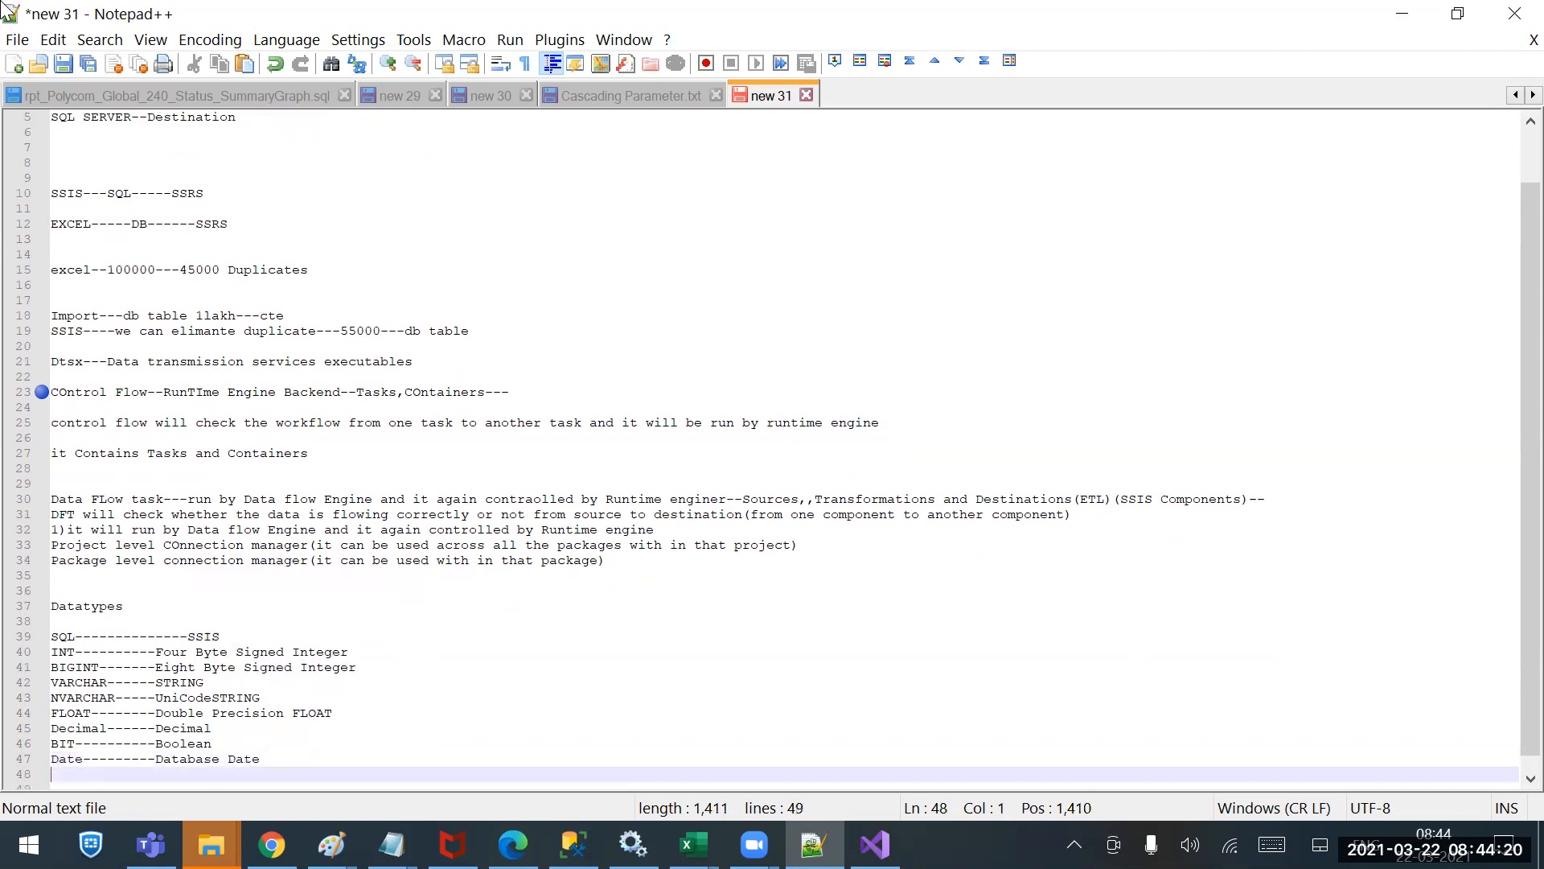
text(Datetime-----)
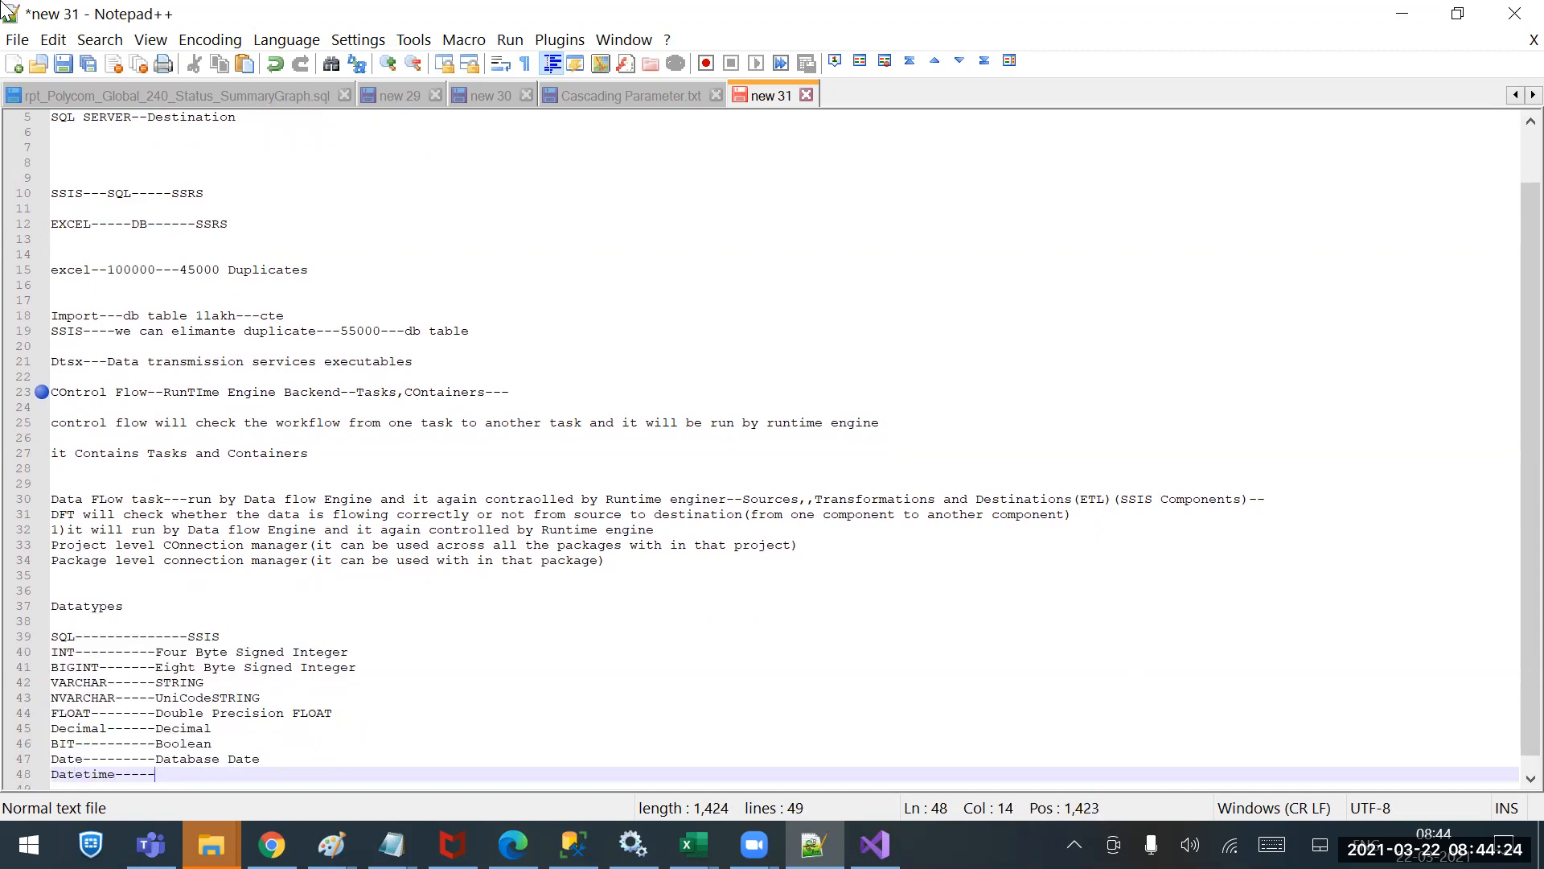
text(Databse)
key(BackSpace)
key(BackSpace)
key(BackSpace)
text(ase timestamp)
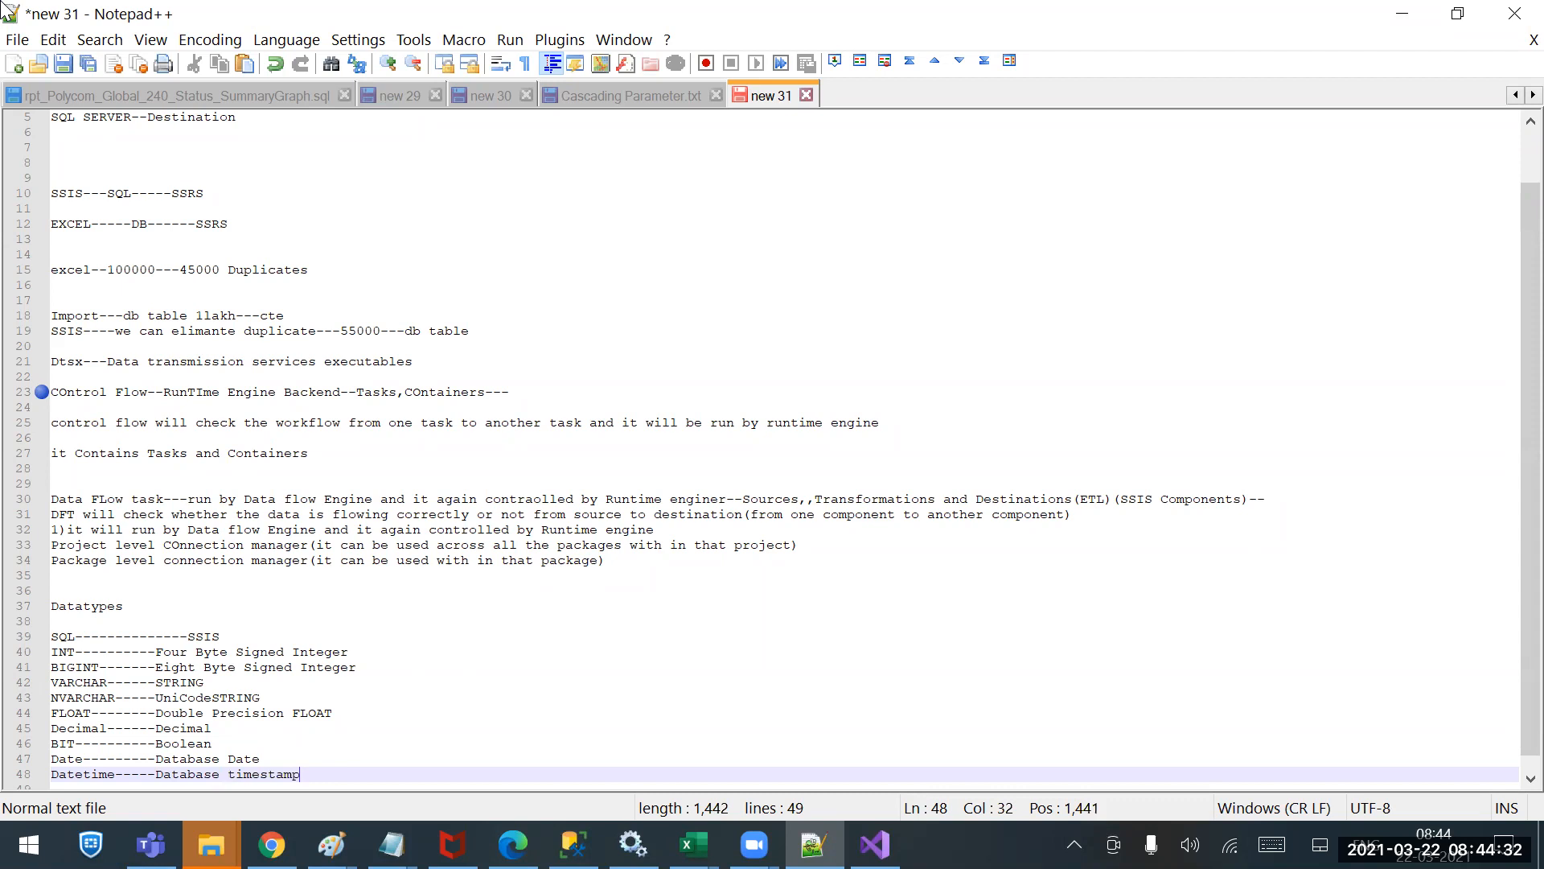
key(Return)
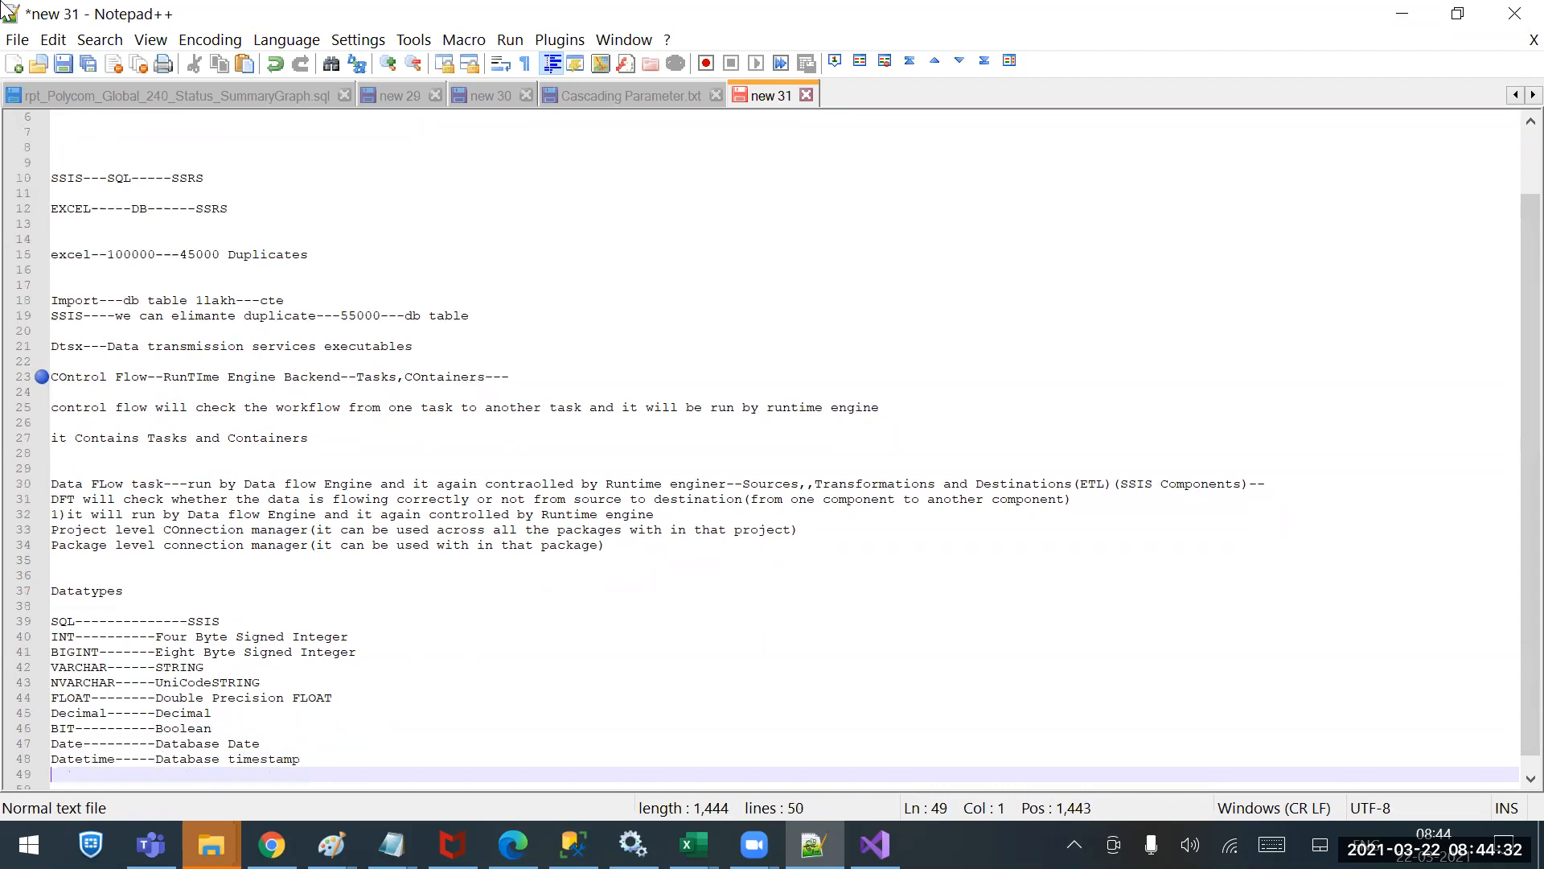
text(Images)
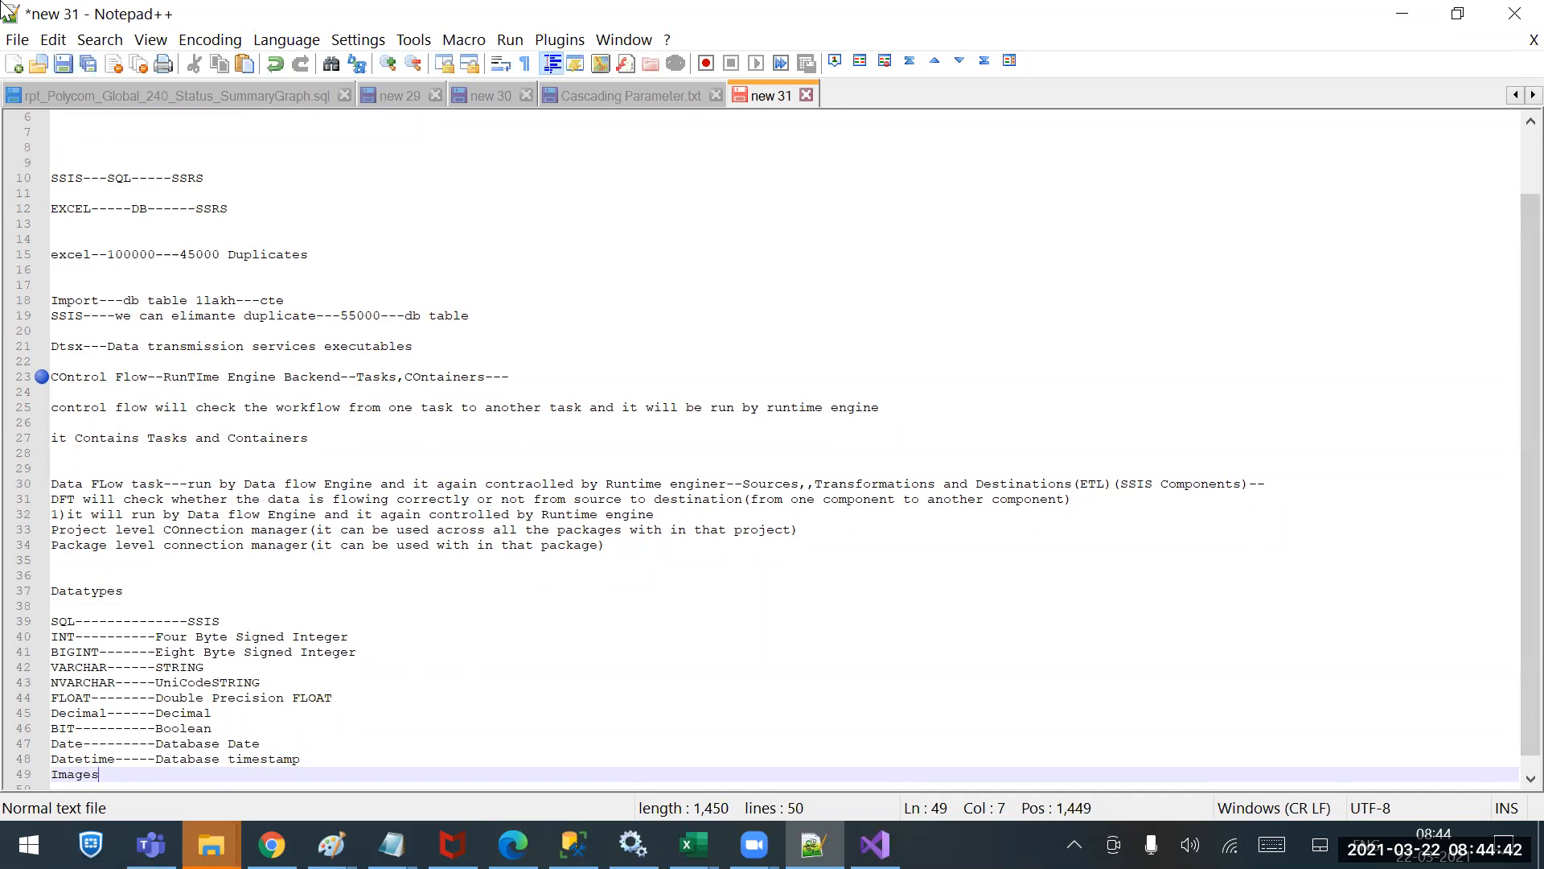
key(BackSpace)
key(BackSpace)
key(BackSpace)
key(BackSpace)
key(BackSpace)
key(BackSpace)
Enter the mapping row "VARBINARY----Image" on the empty line below the Datetime row.
text(VAR)
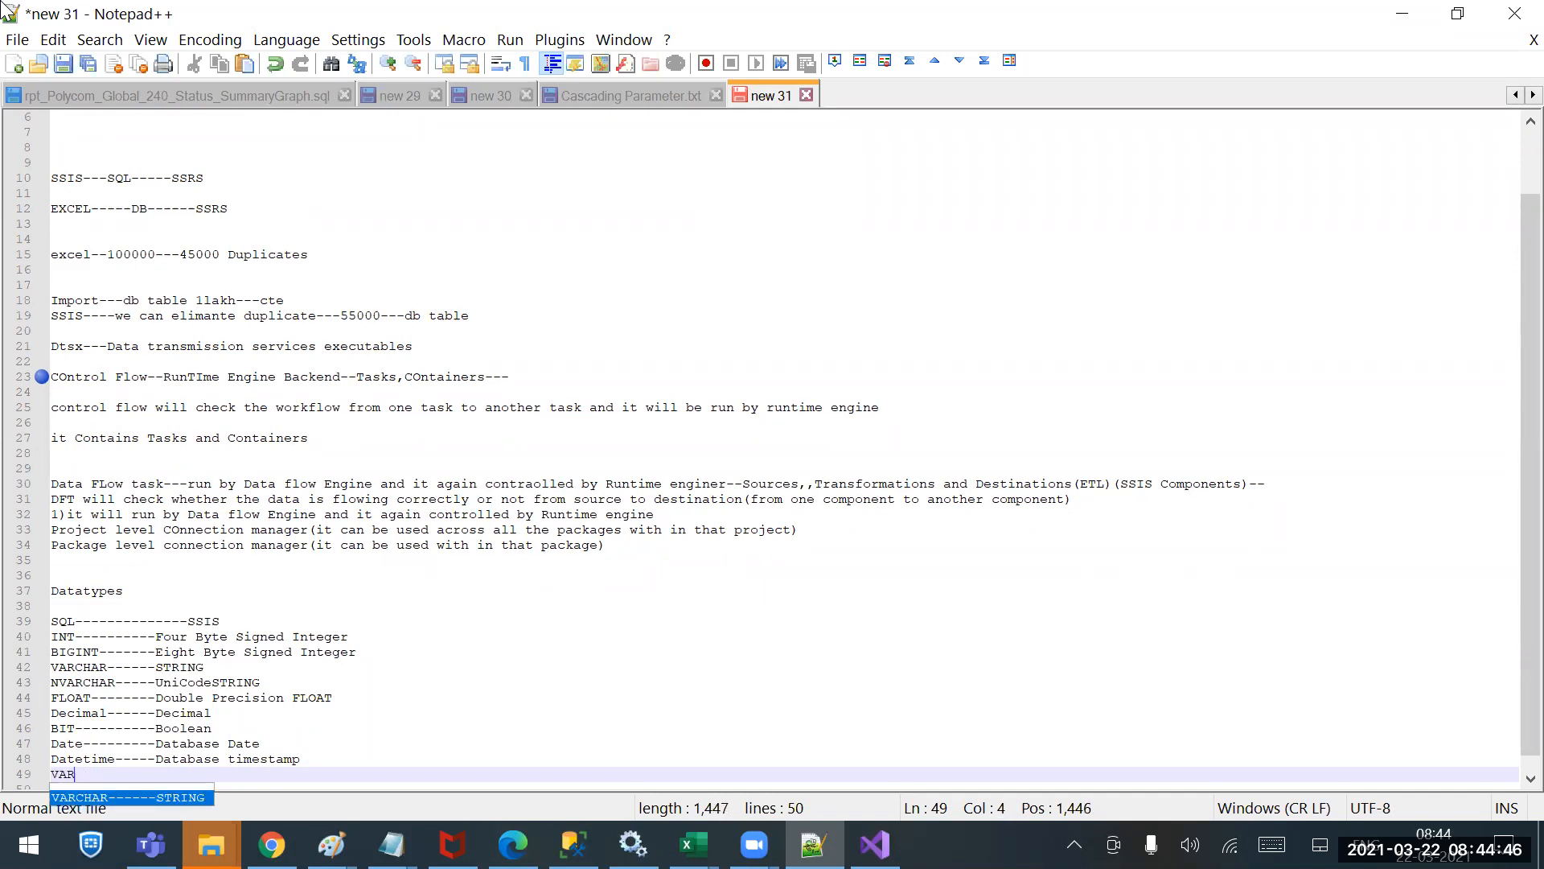
text(BINARY----)
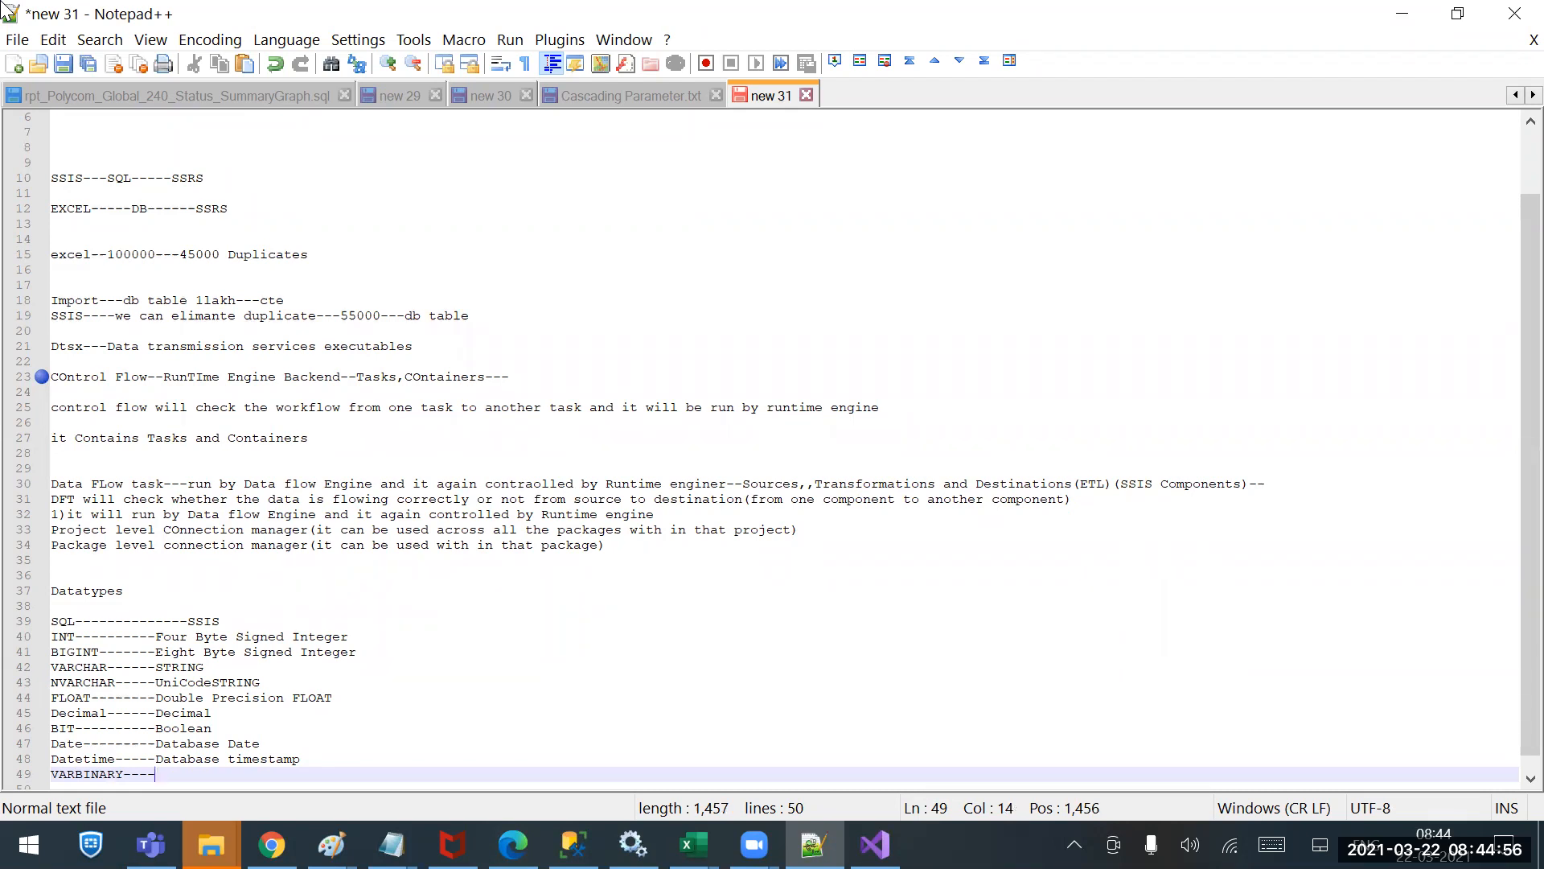
text(Image)
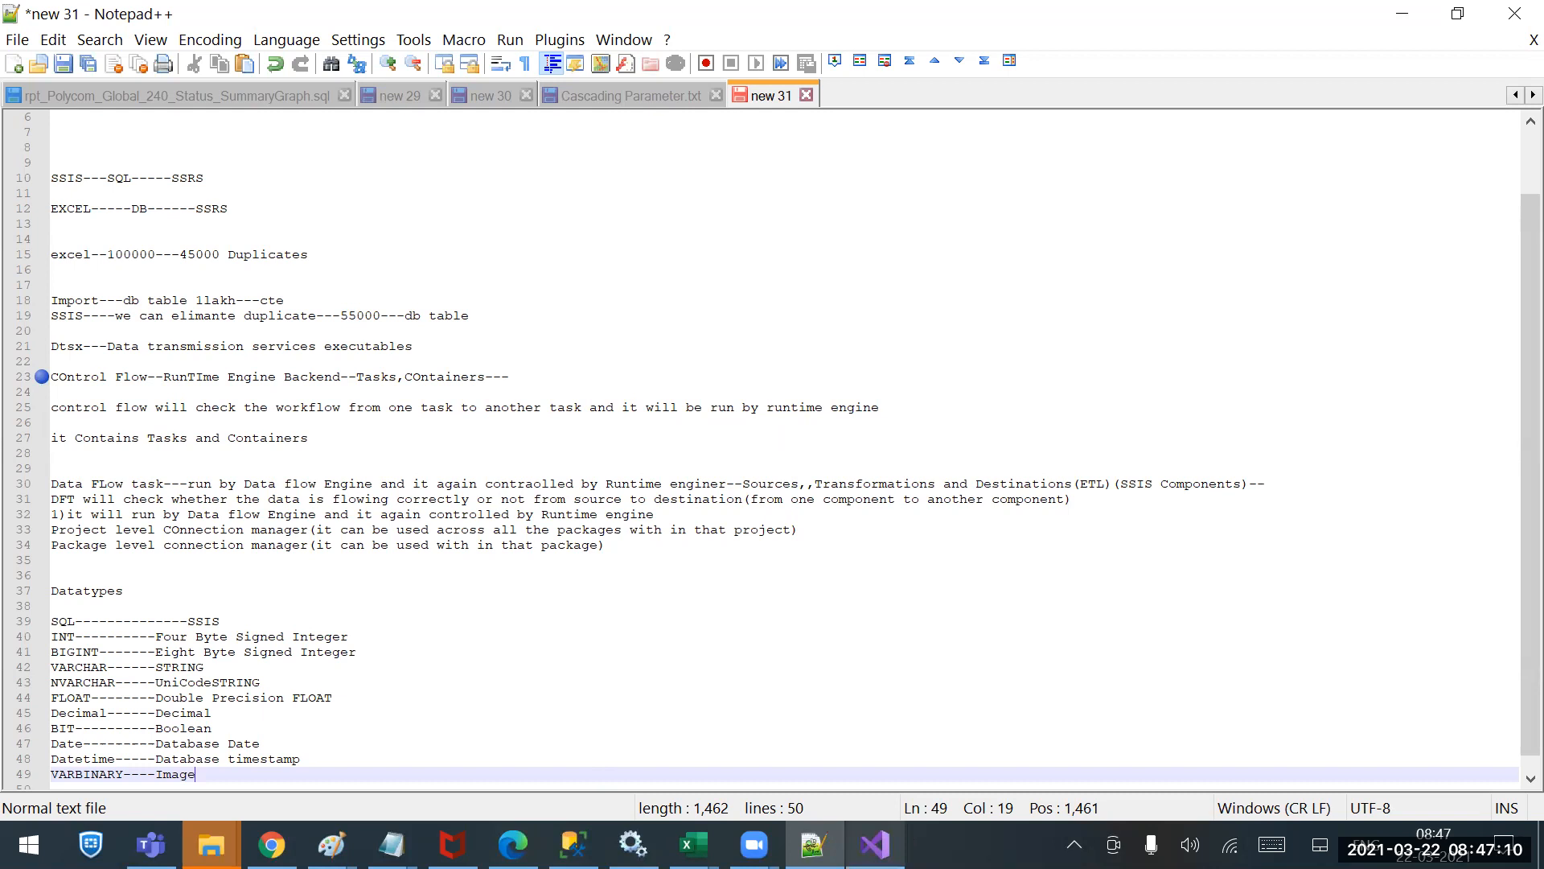
Switch to the SSIS Sample Packages project in Visual Studio and save Package.dtsx with its control flow shown.
mouse_move(875, 844)
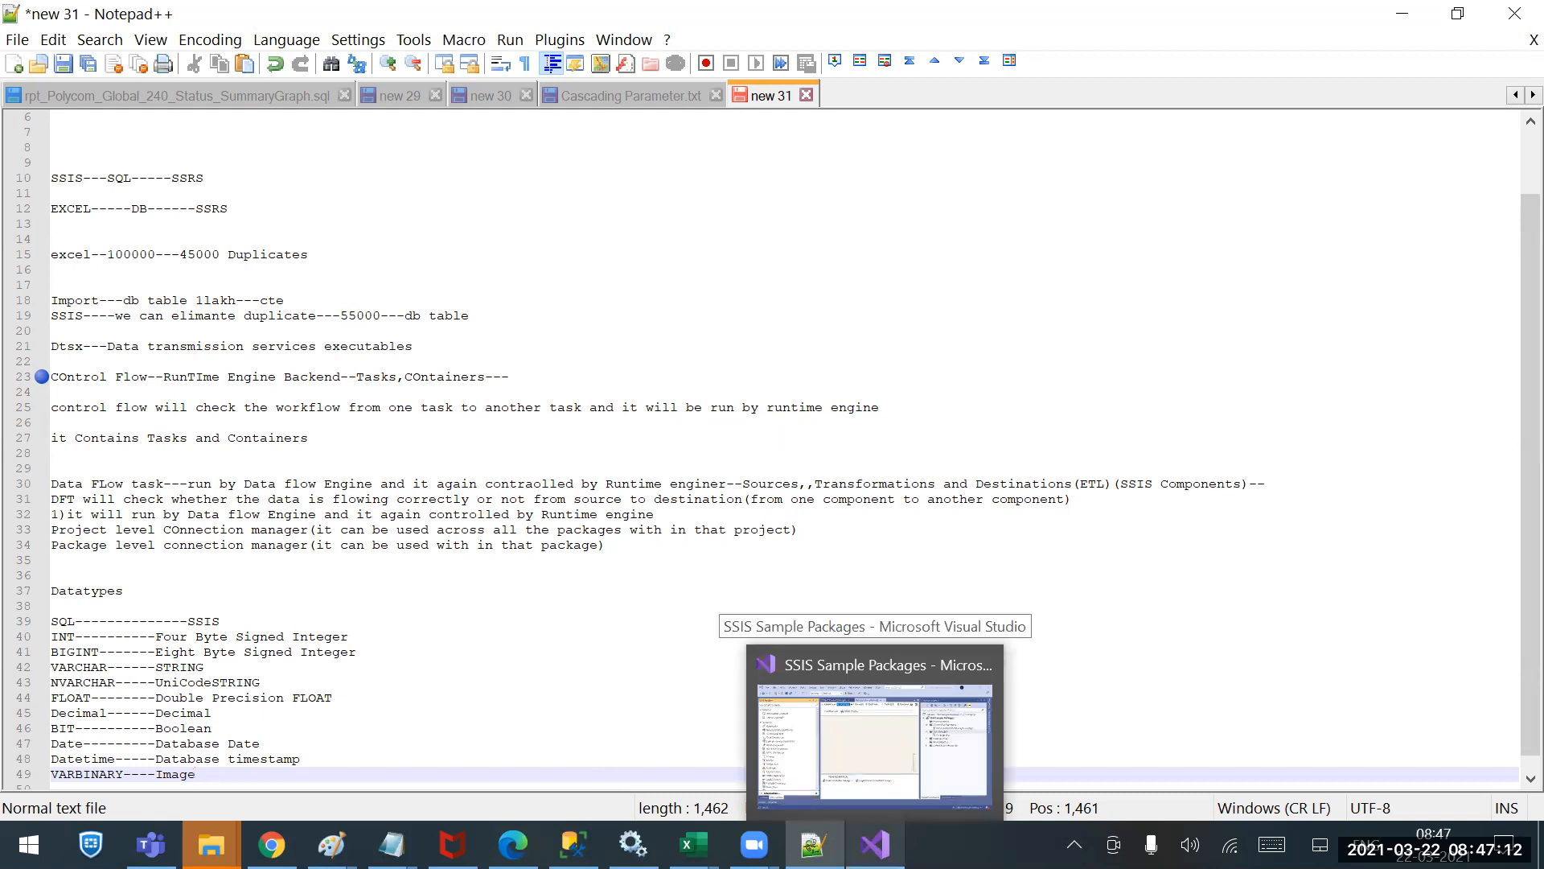
click(875, 844)
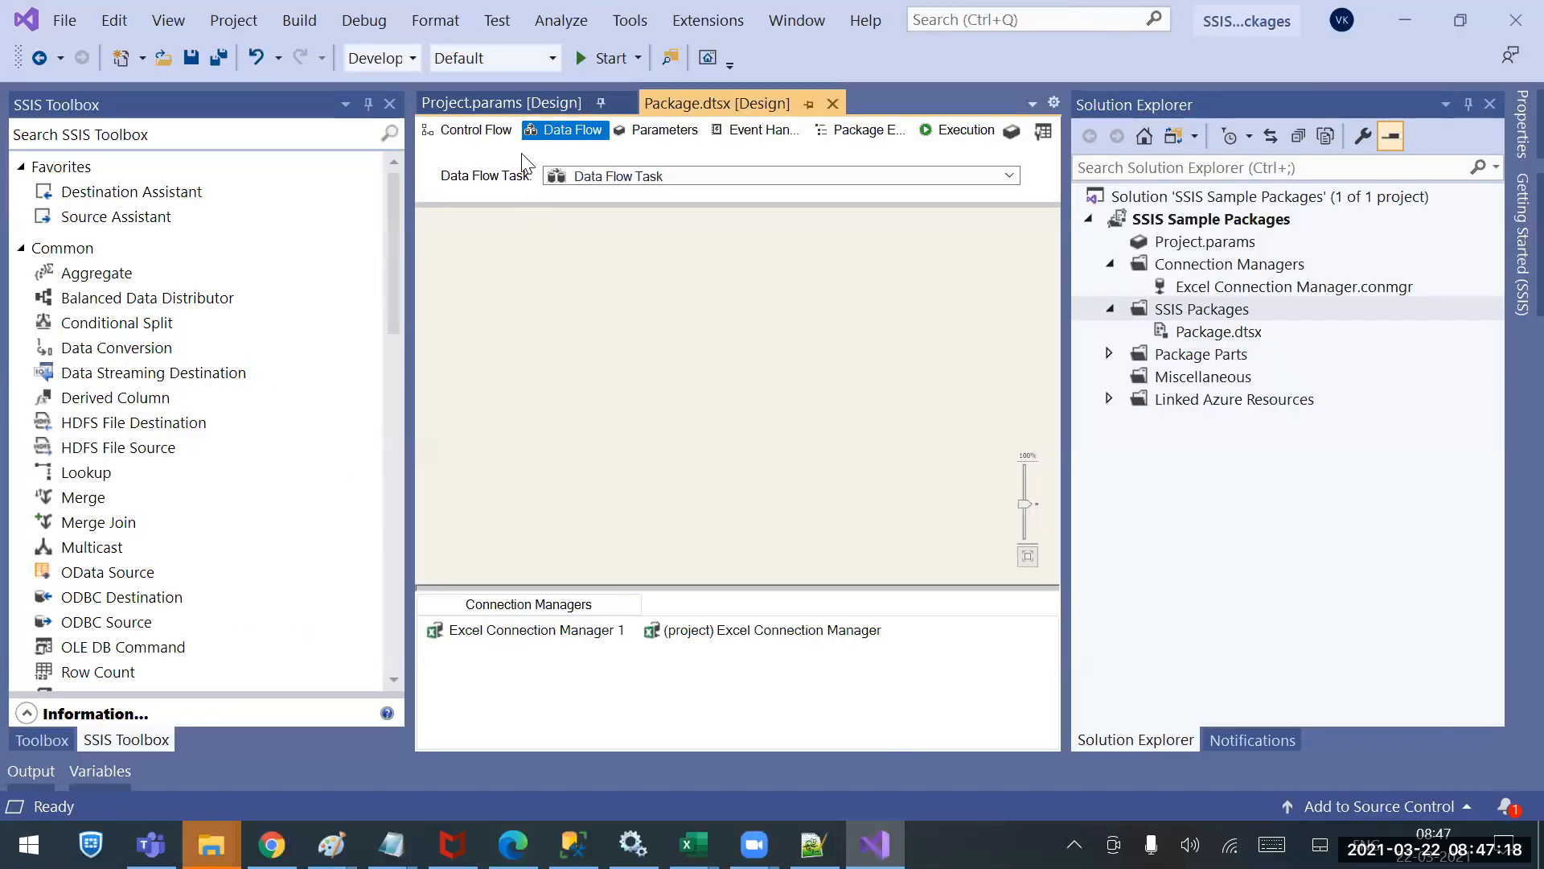
click(465, 130)
key(ctrl+s)
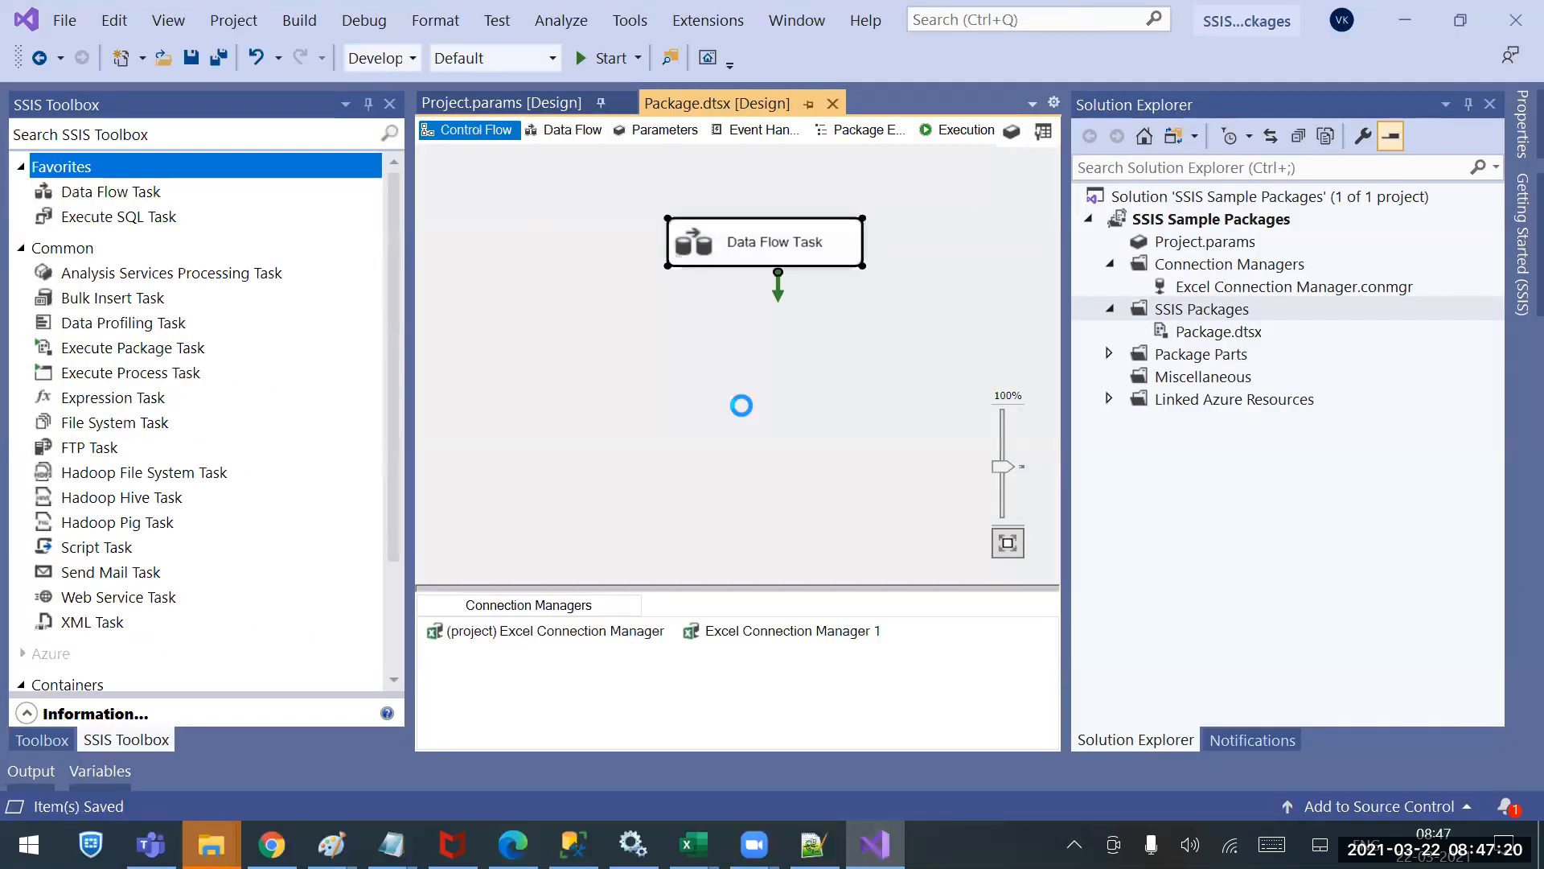
Open the list of available actions for the Data Flow Task in the control flow.
right_click(733, 259)
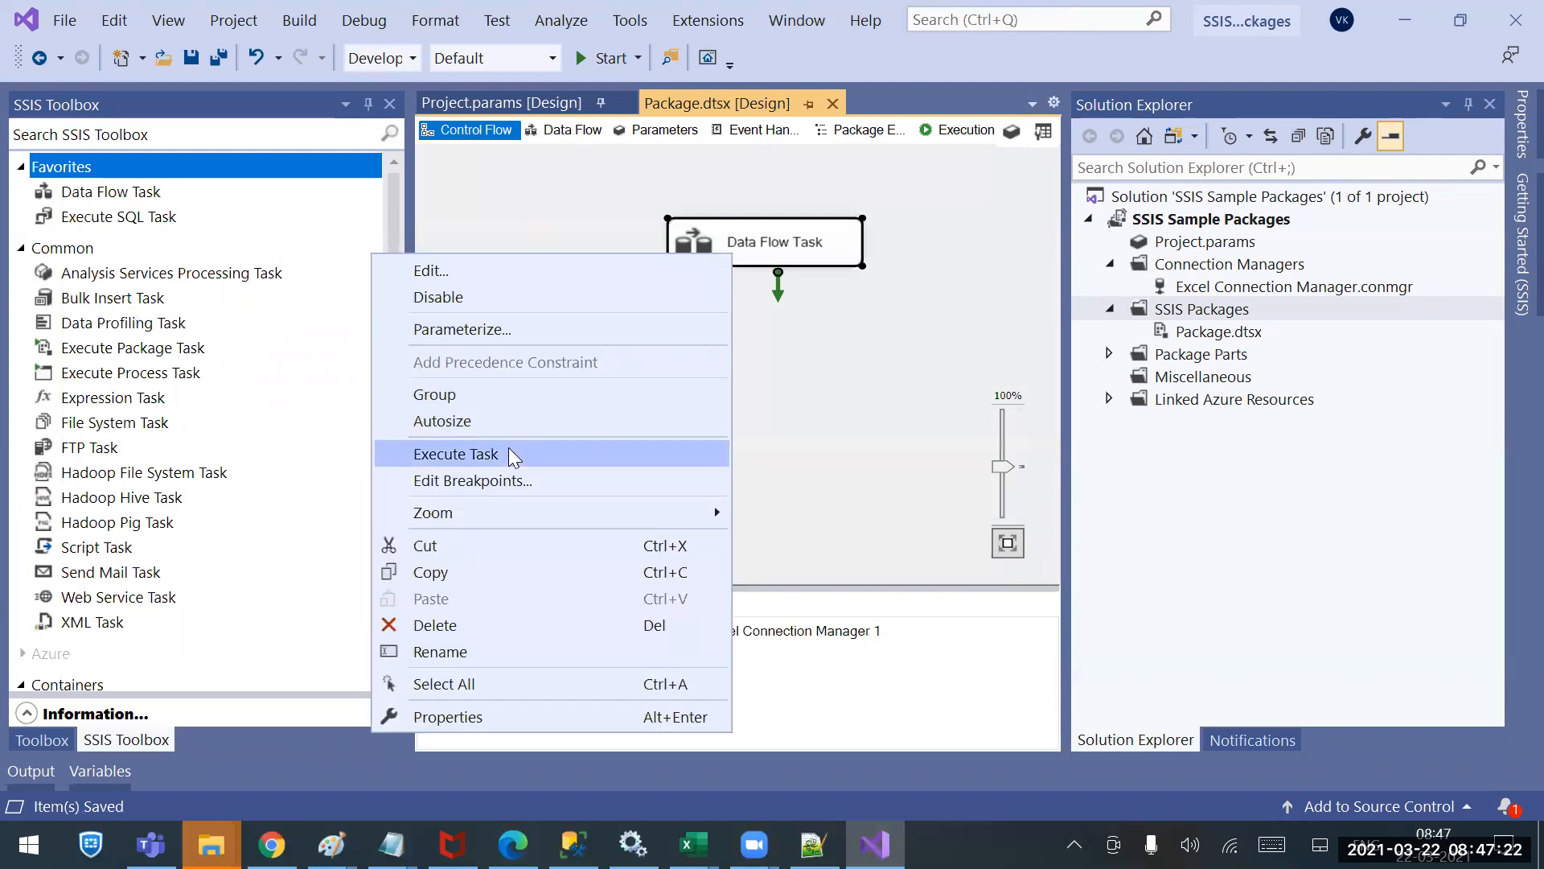
Delete the Data Flow Task from the control flow and remove Excel Connection Manager 1 from the package.
click(462, 624)
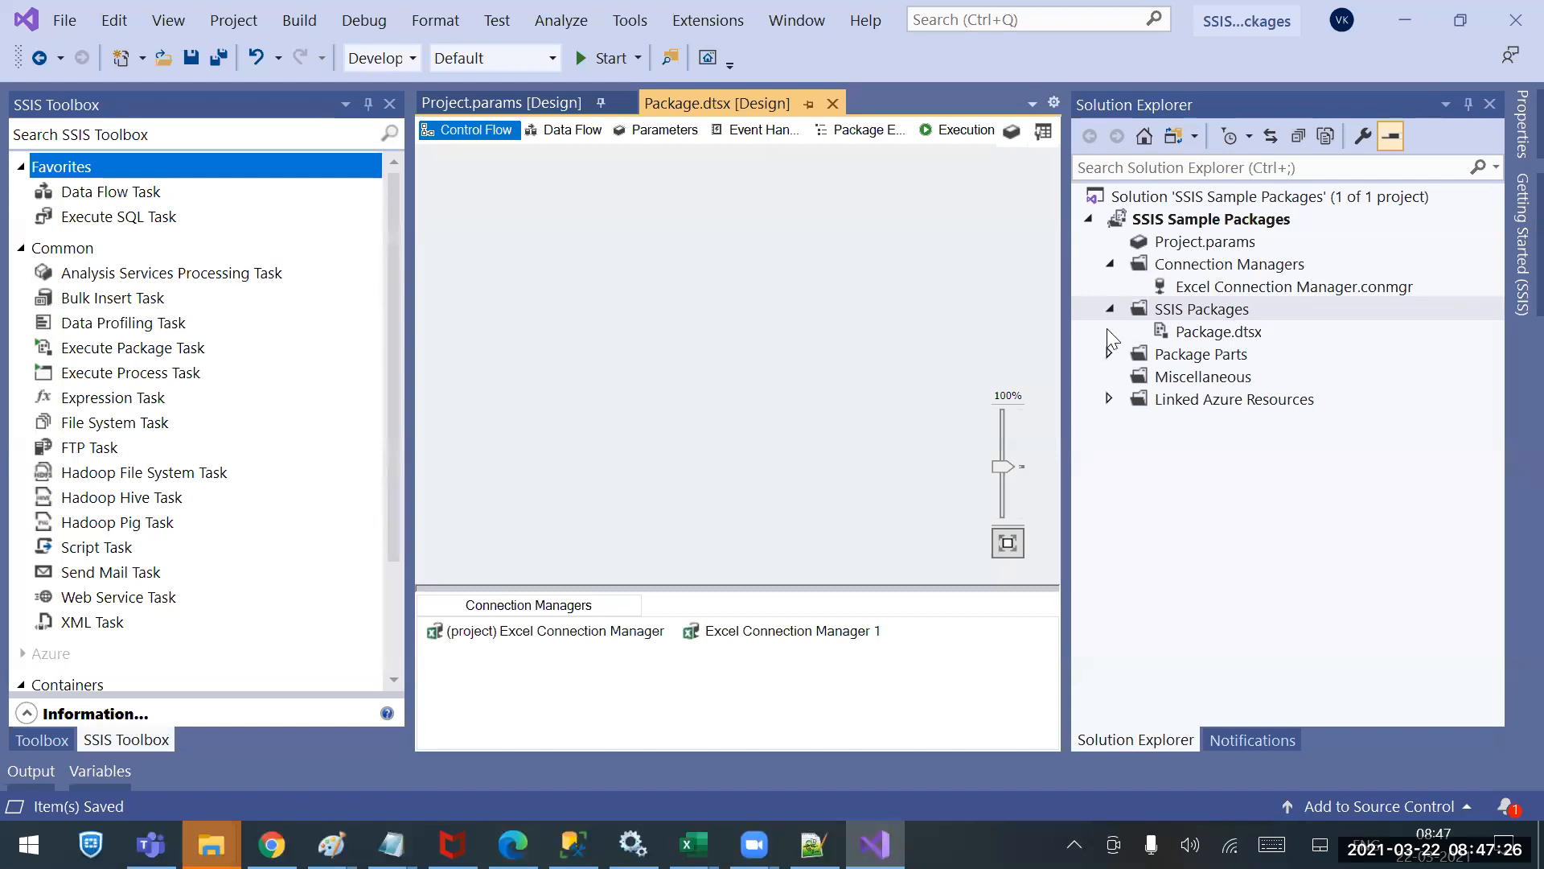
key(alt+Tab)
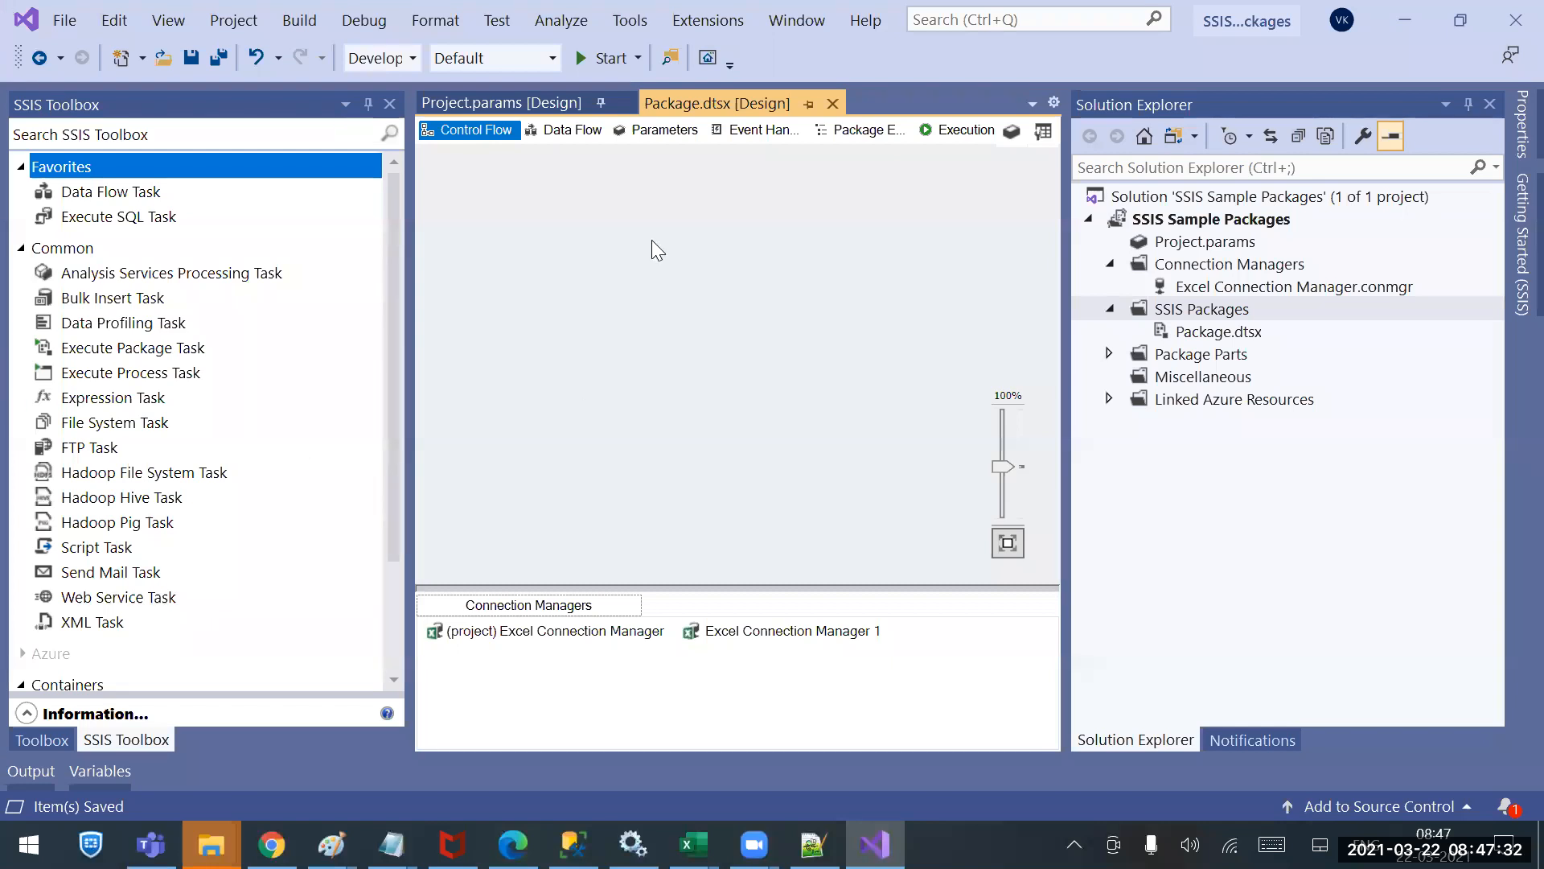
click(714, 631)
right_click(714, 630)
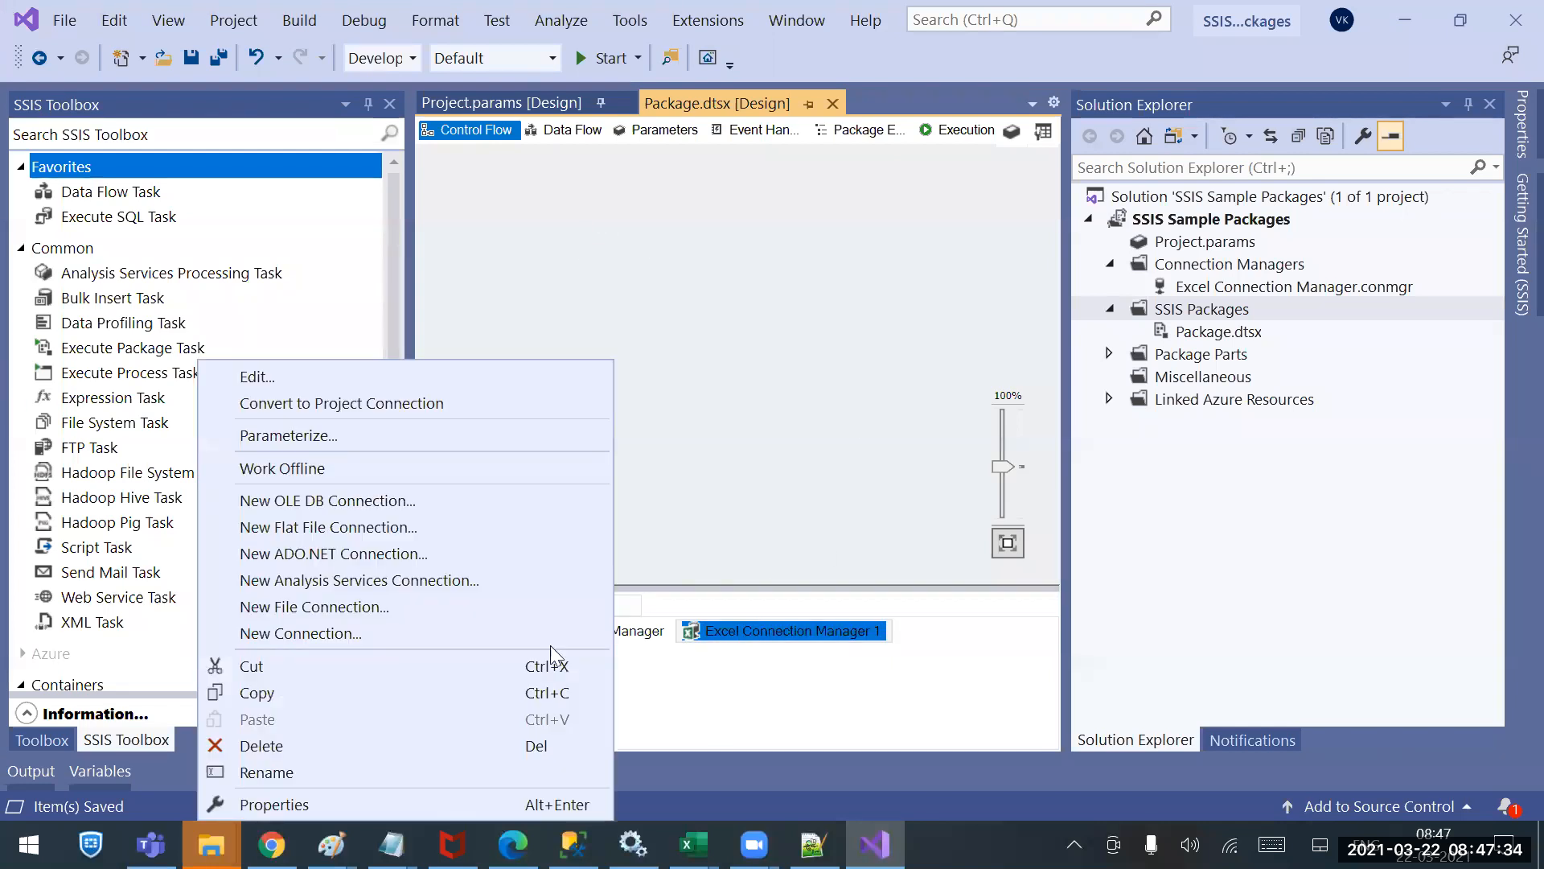
click(282, 741)
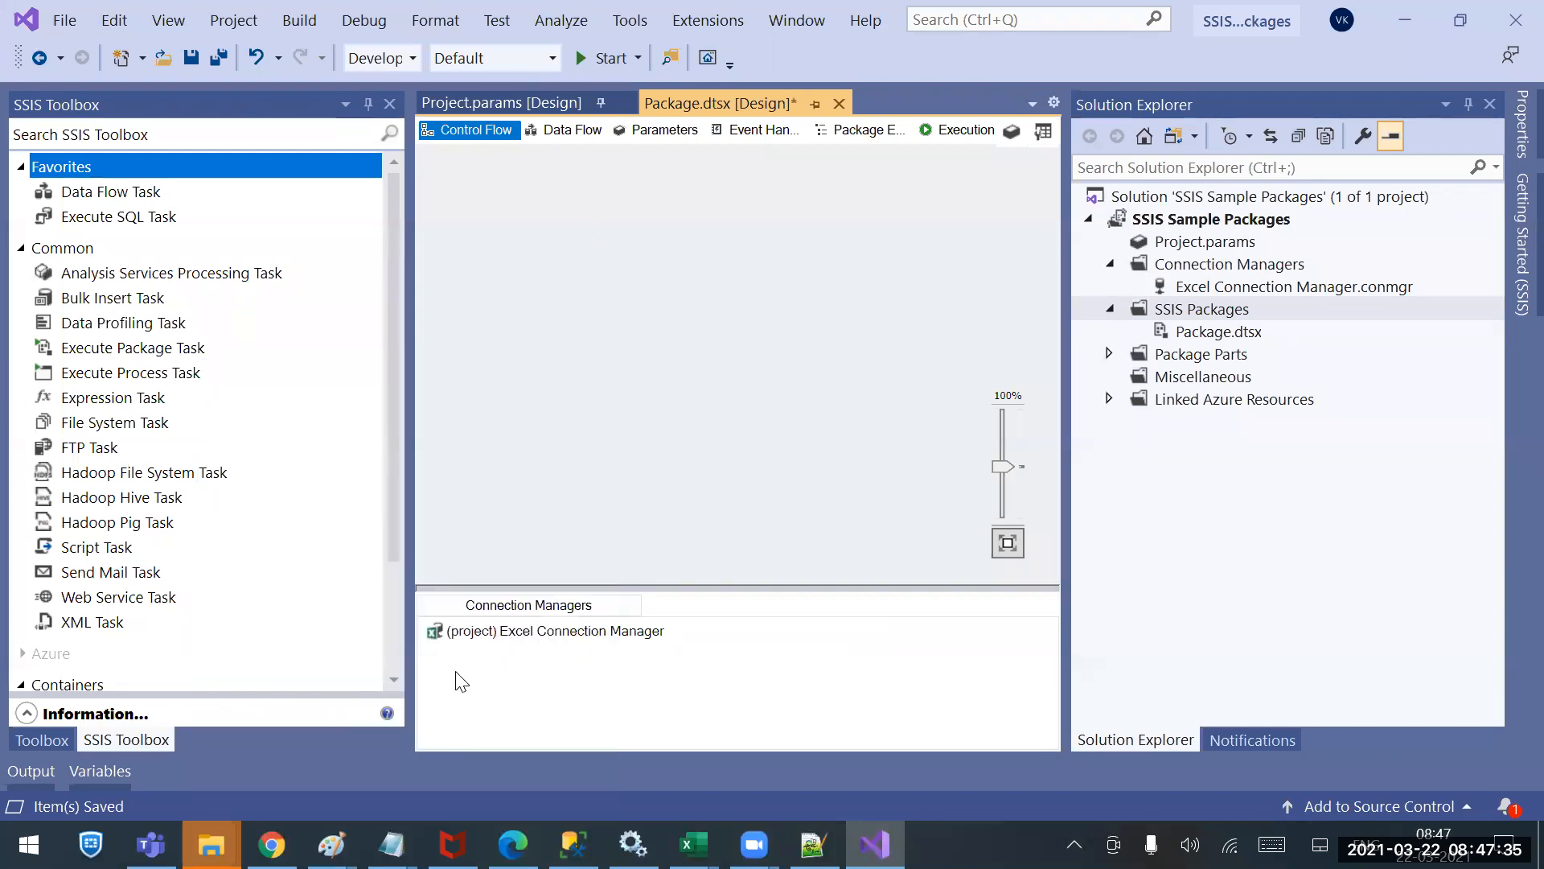
Delete the project-level Excel Connection Manager and confirm its deletion.
click(583, 631)
right_click(583, 631)
click(258, 741)
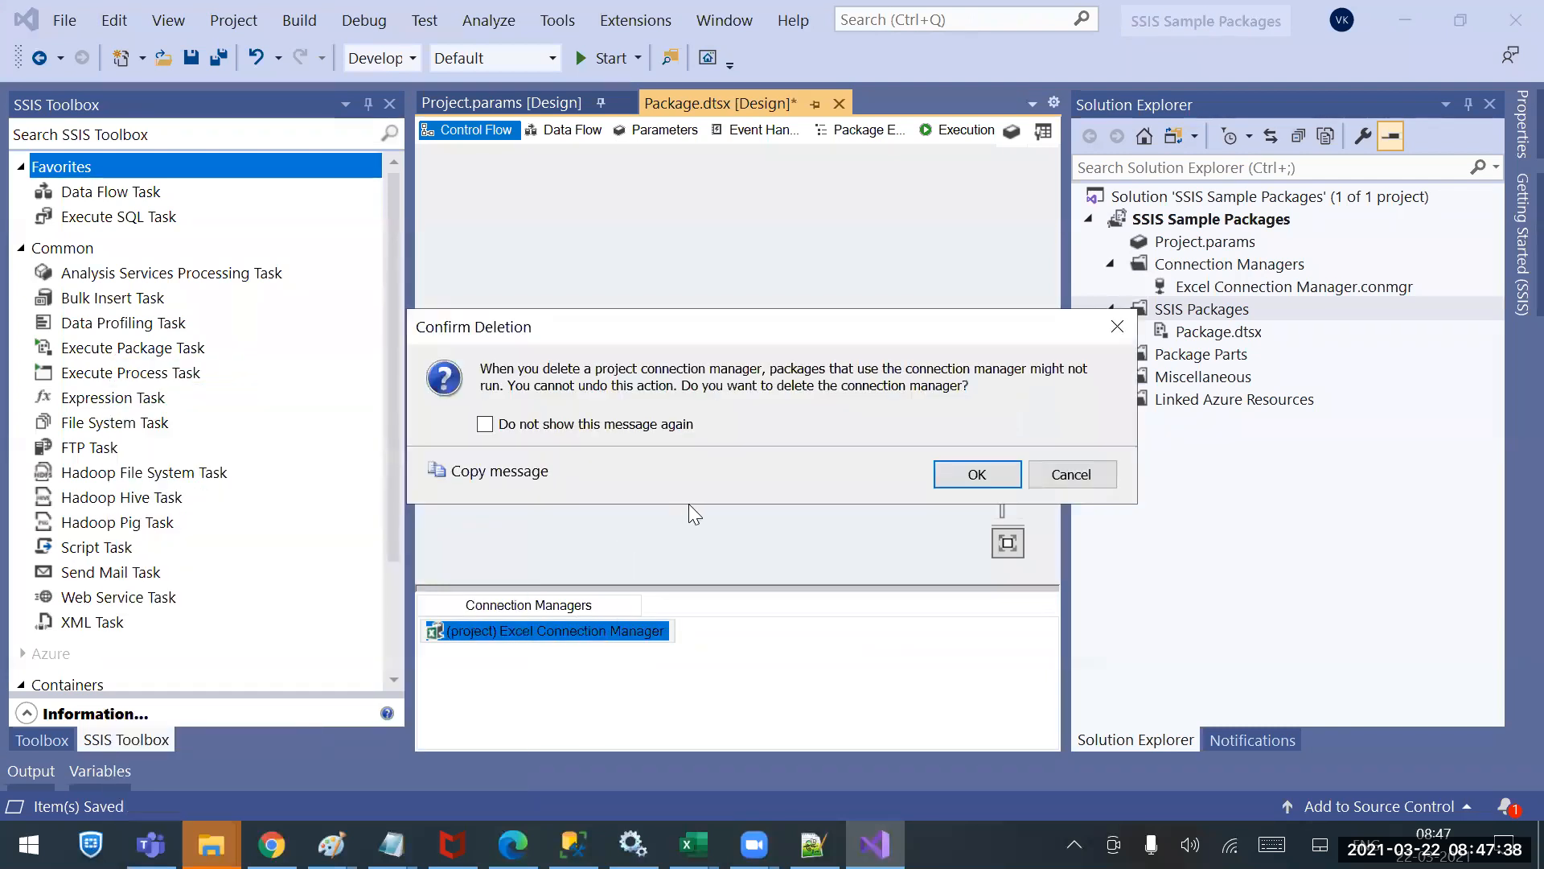
click(978, 475)
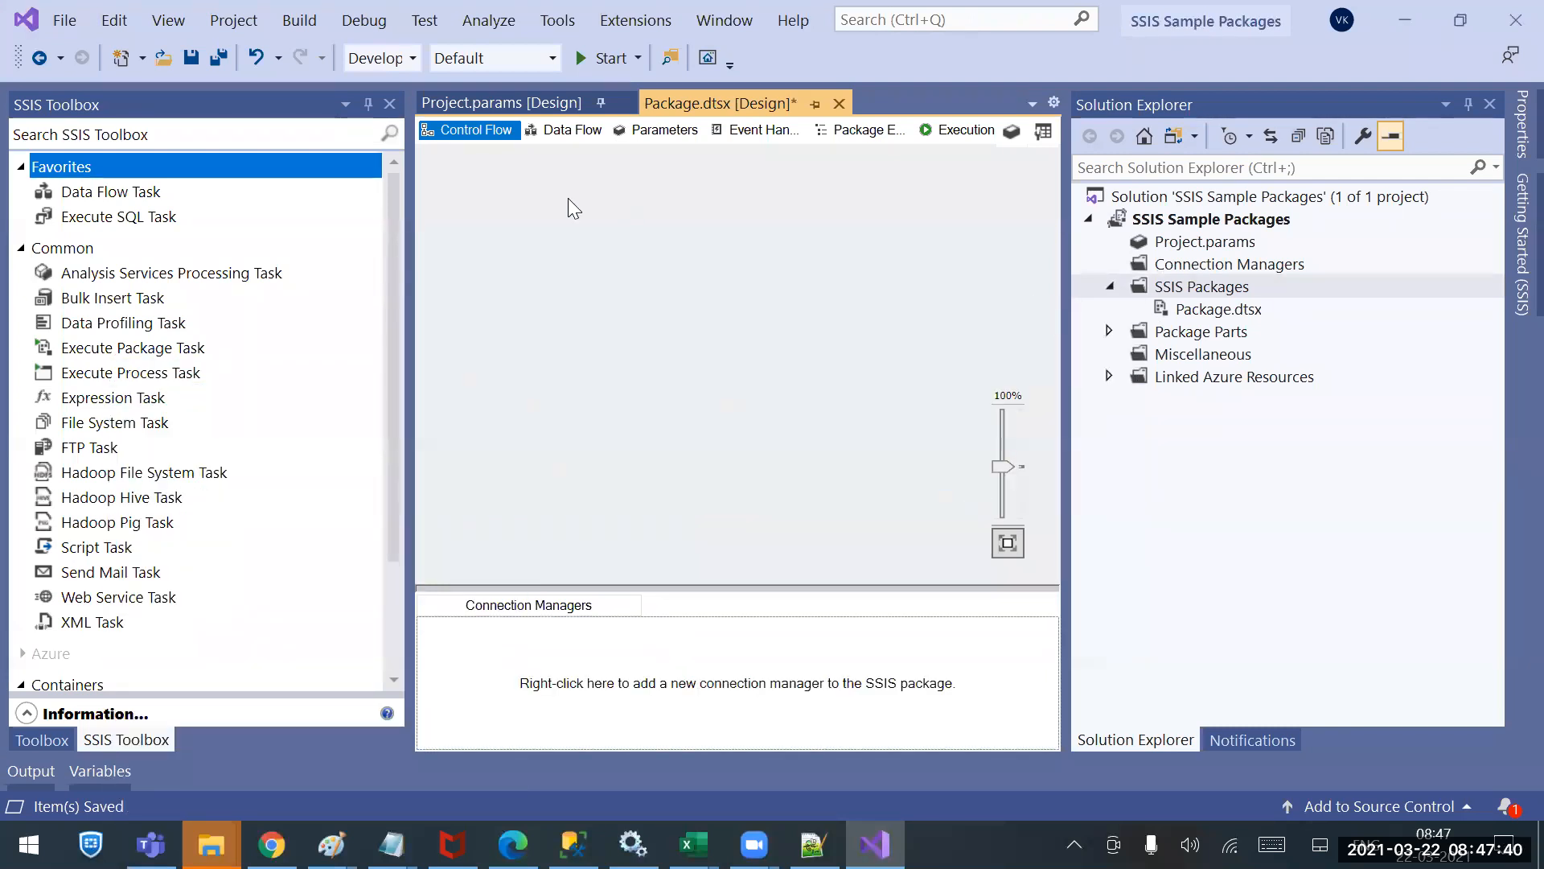
Close the Project.params designer, narrow the SSIS Toolbox to widen the design area, and save Package.dtsx.
click(624, 103)
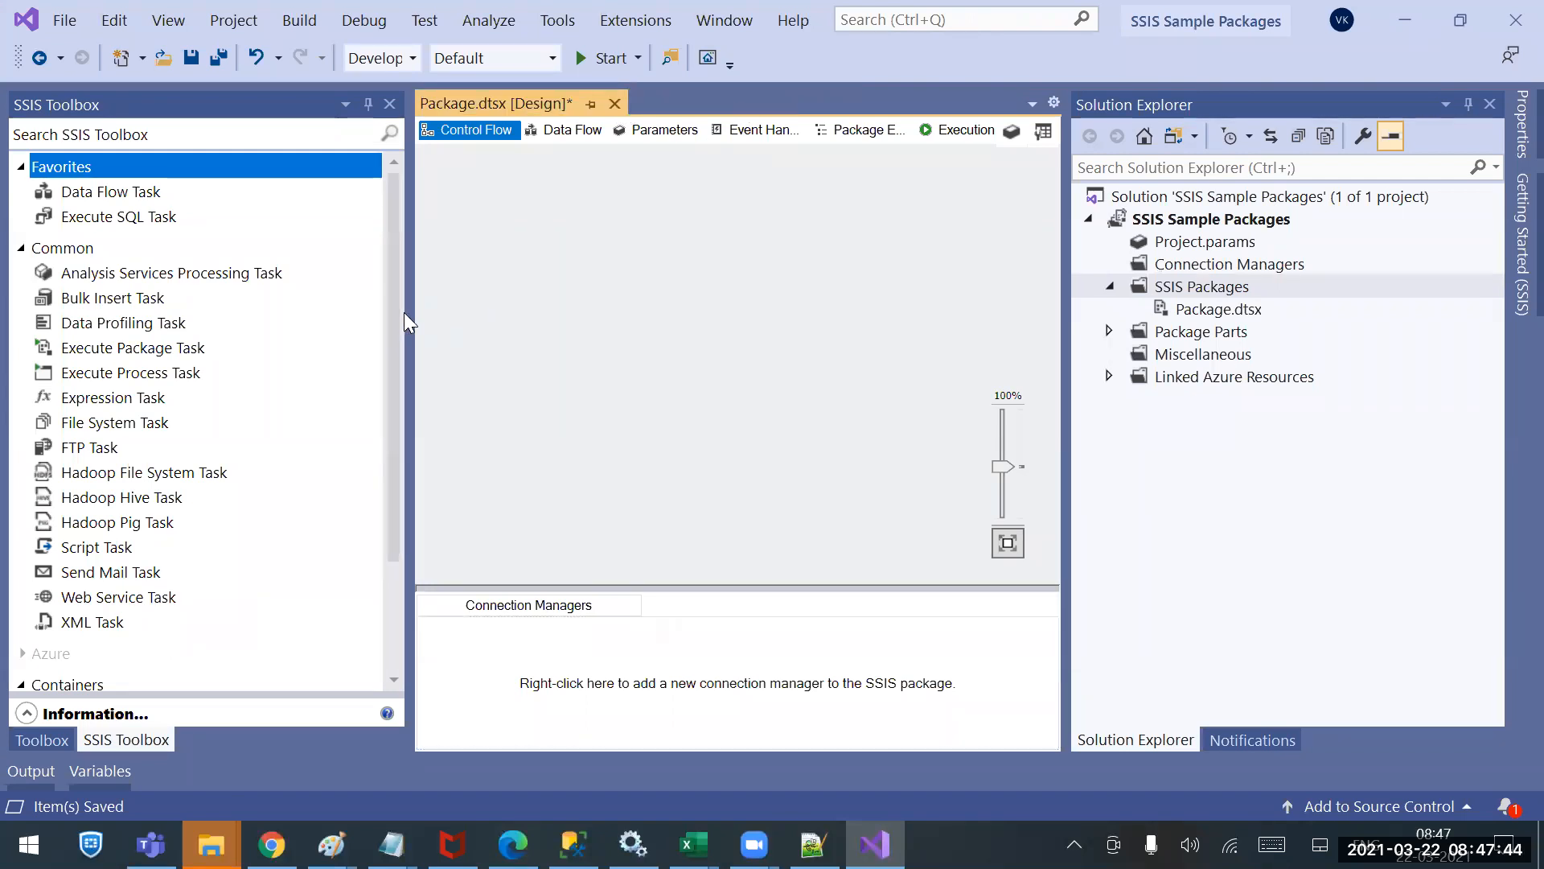
drag(408, 313, 228, 313)
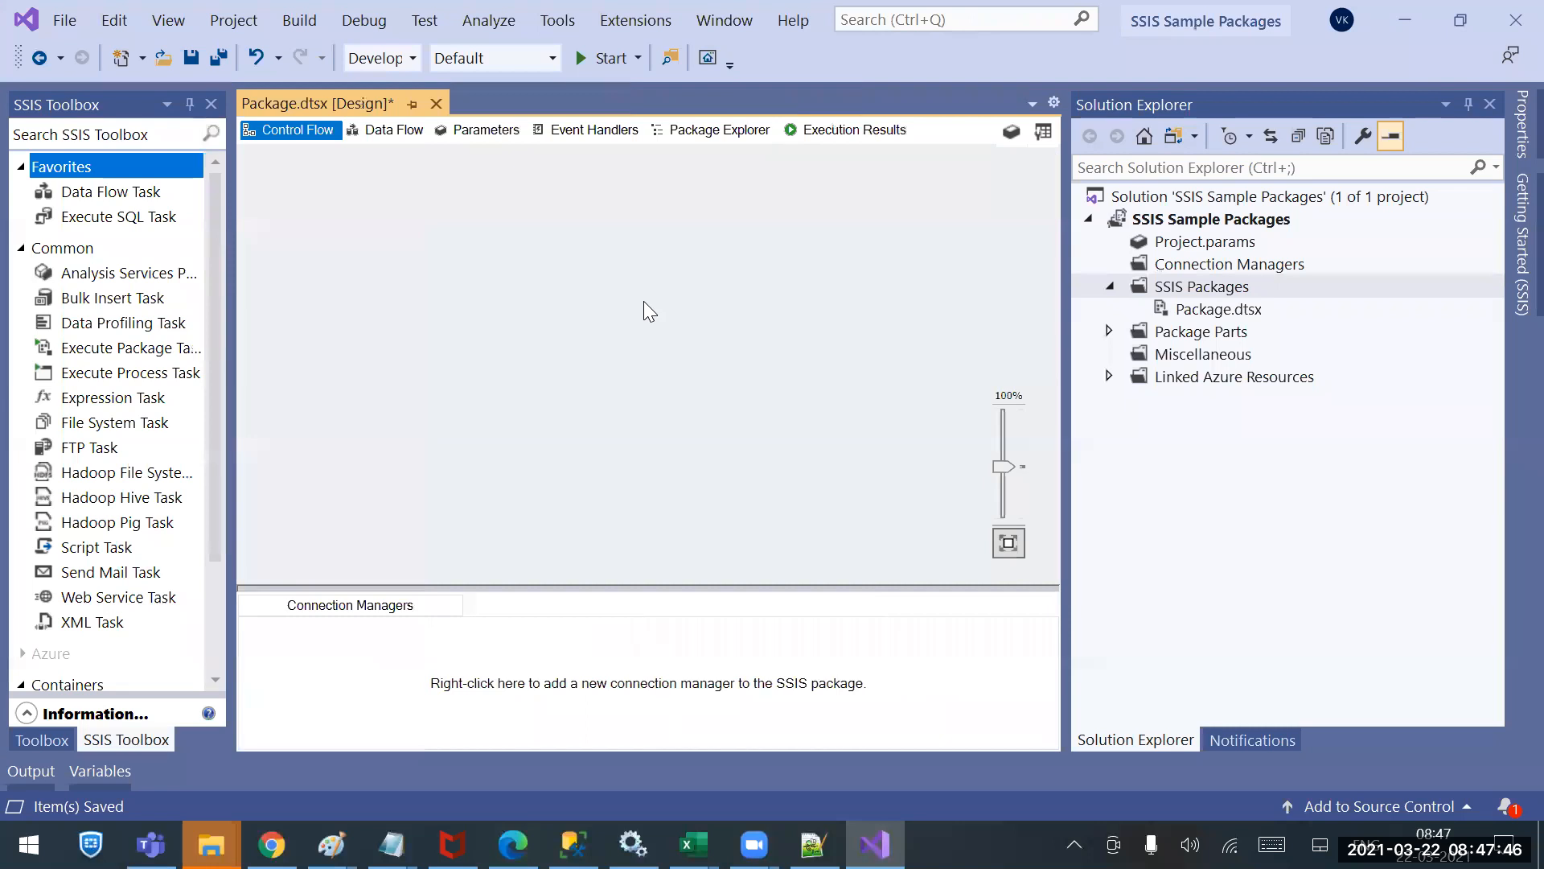
click(643, 301)
key(ctrl+s)
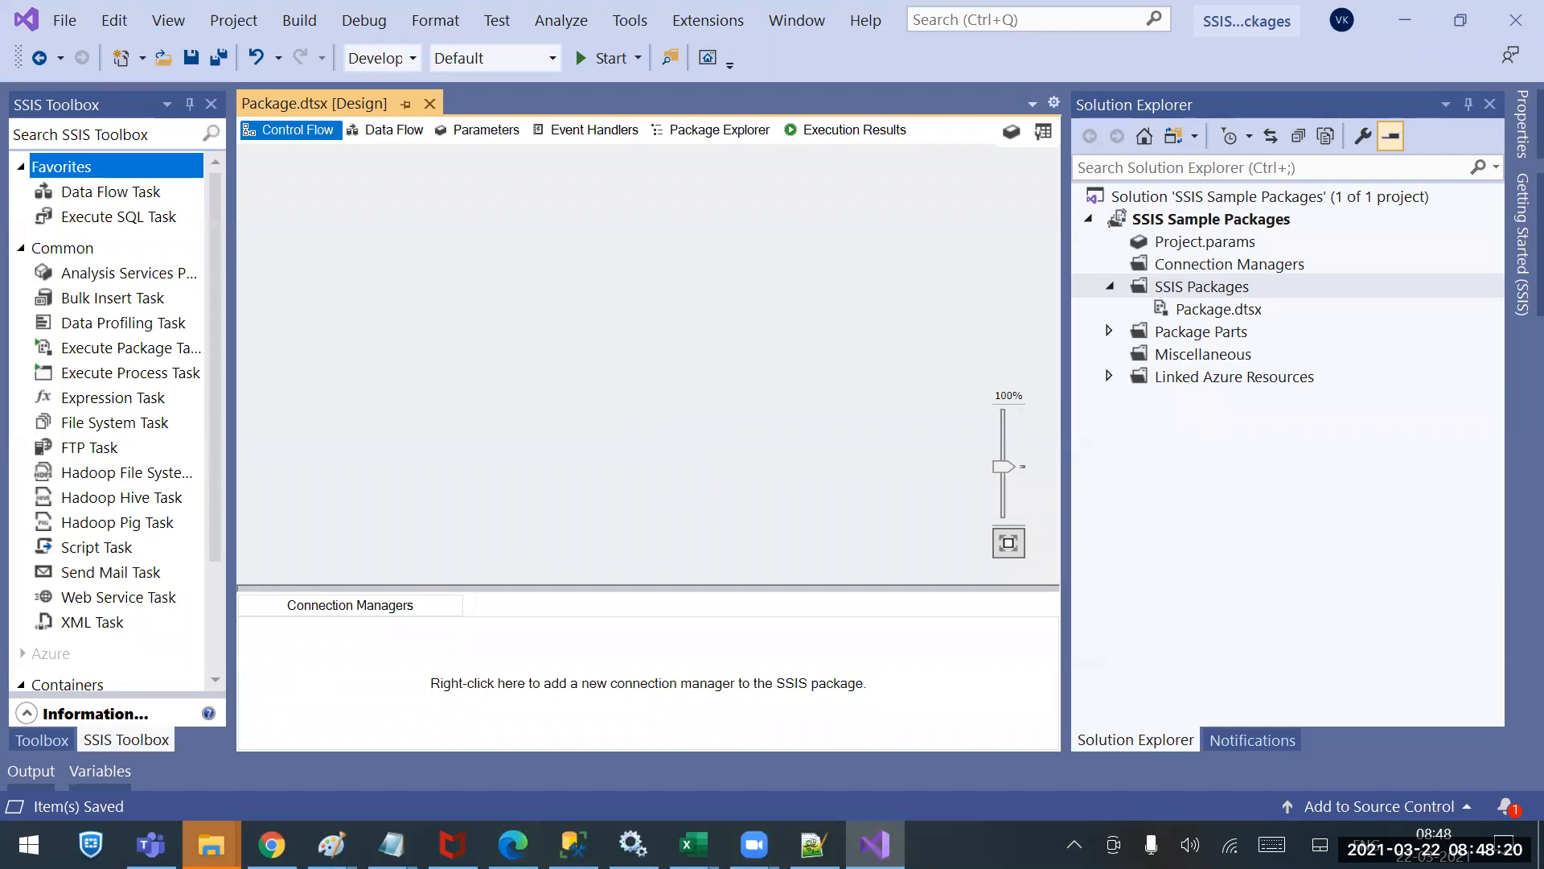
Switch to File Explorer, look through the Downloads folder and open the IFCB2009_68 workbook.
click(211, 845)
click(49, 760)
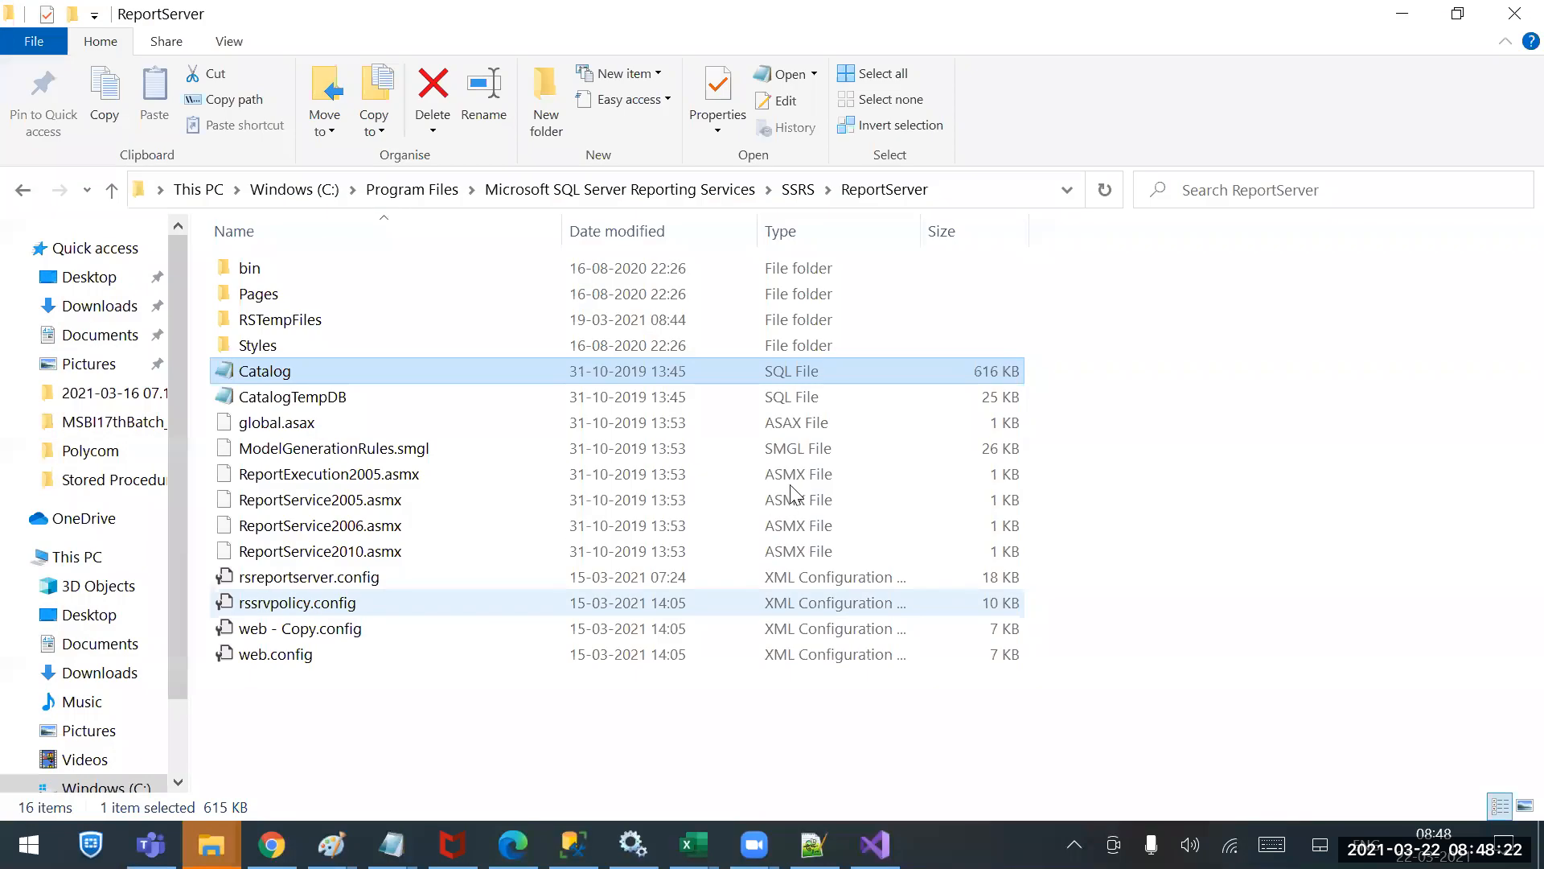
click(74, 307)
scroll(386, 515, down, 8)
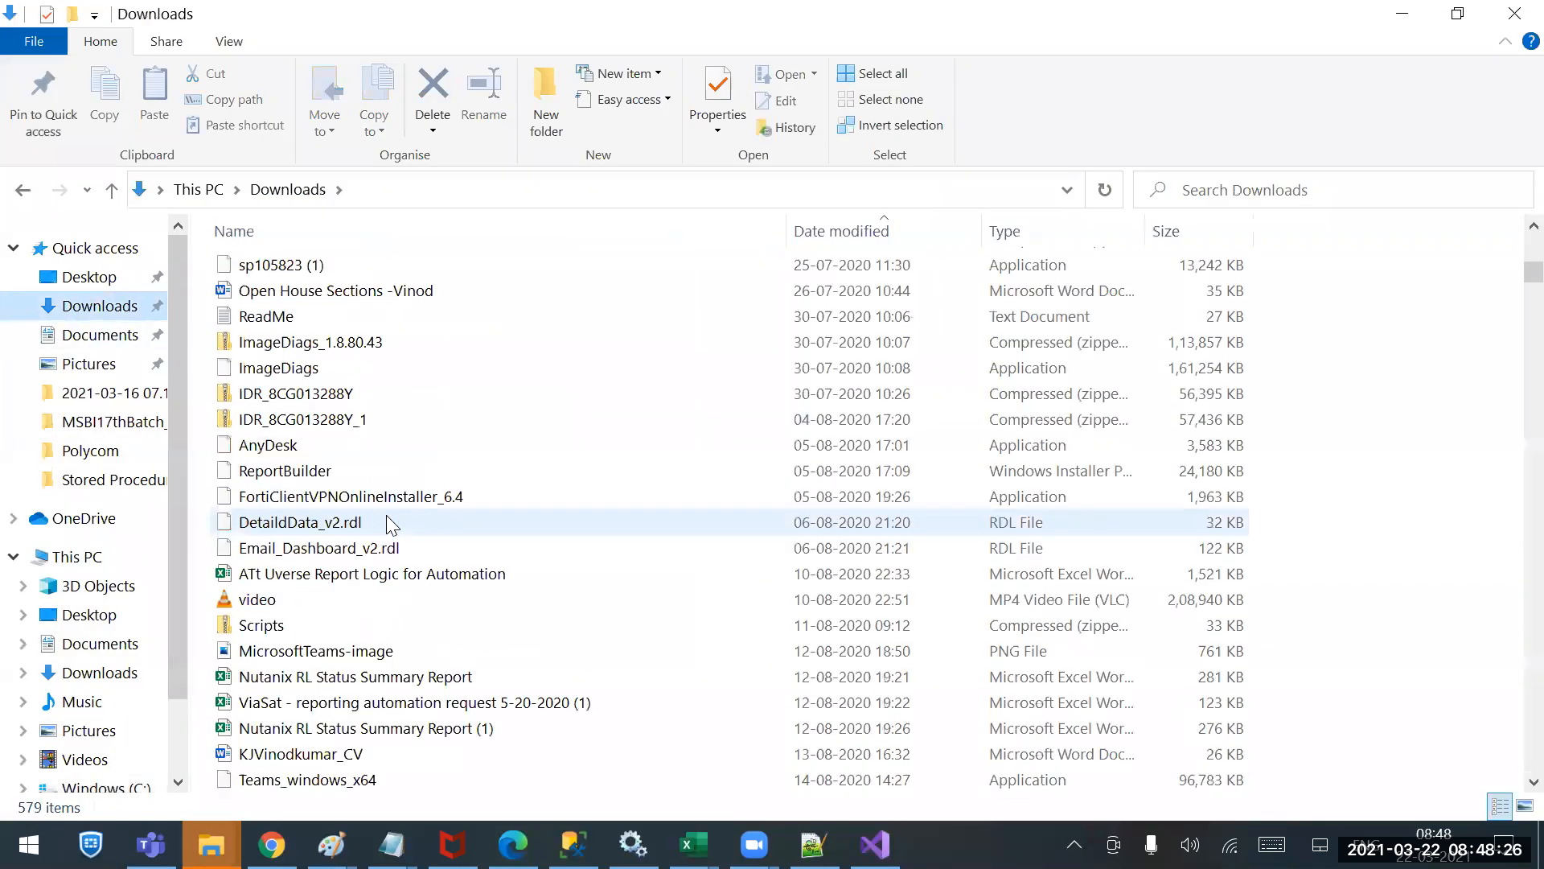
scroll(387, 516, down, 10)
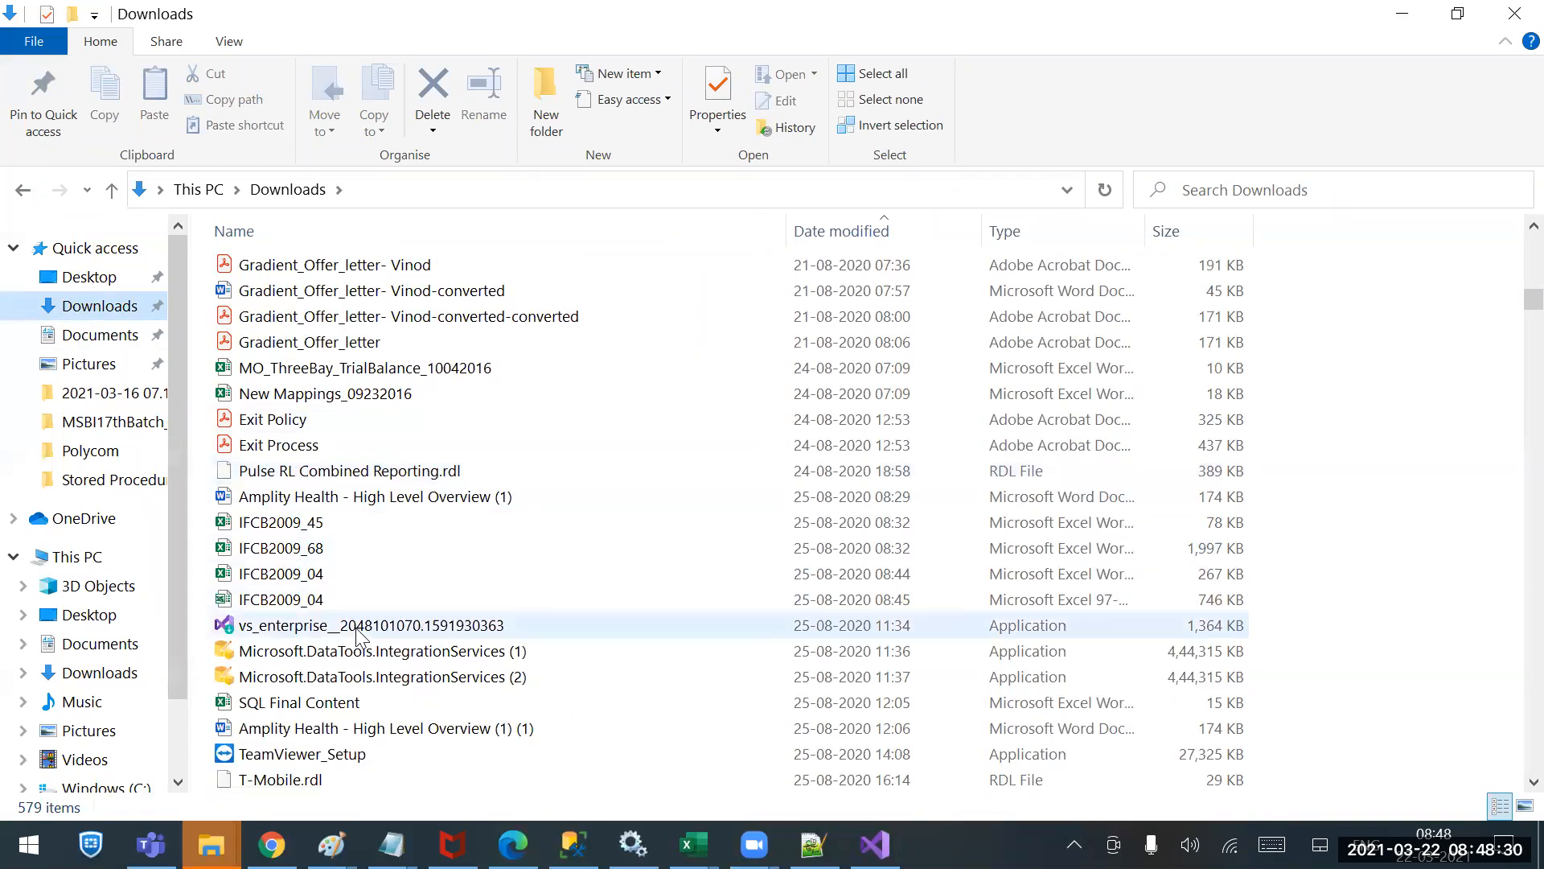
click(314, 548)
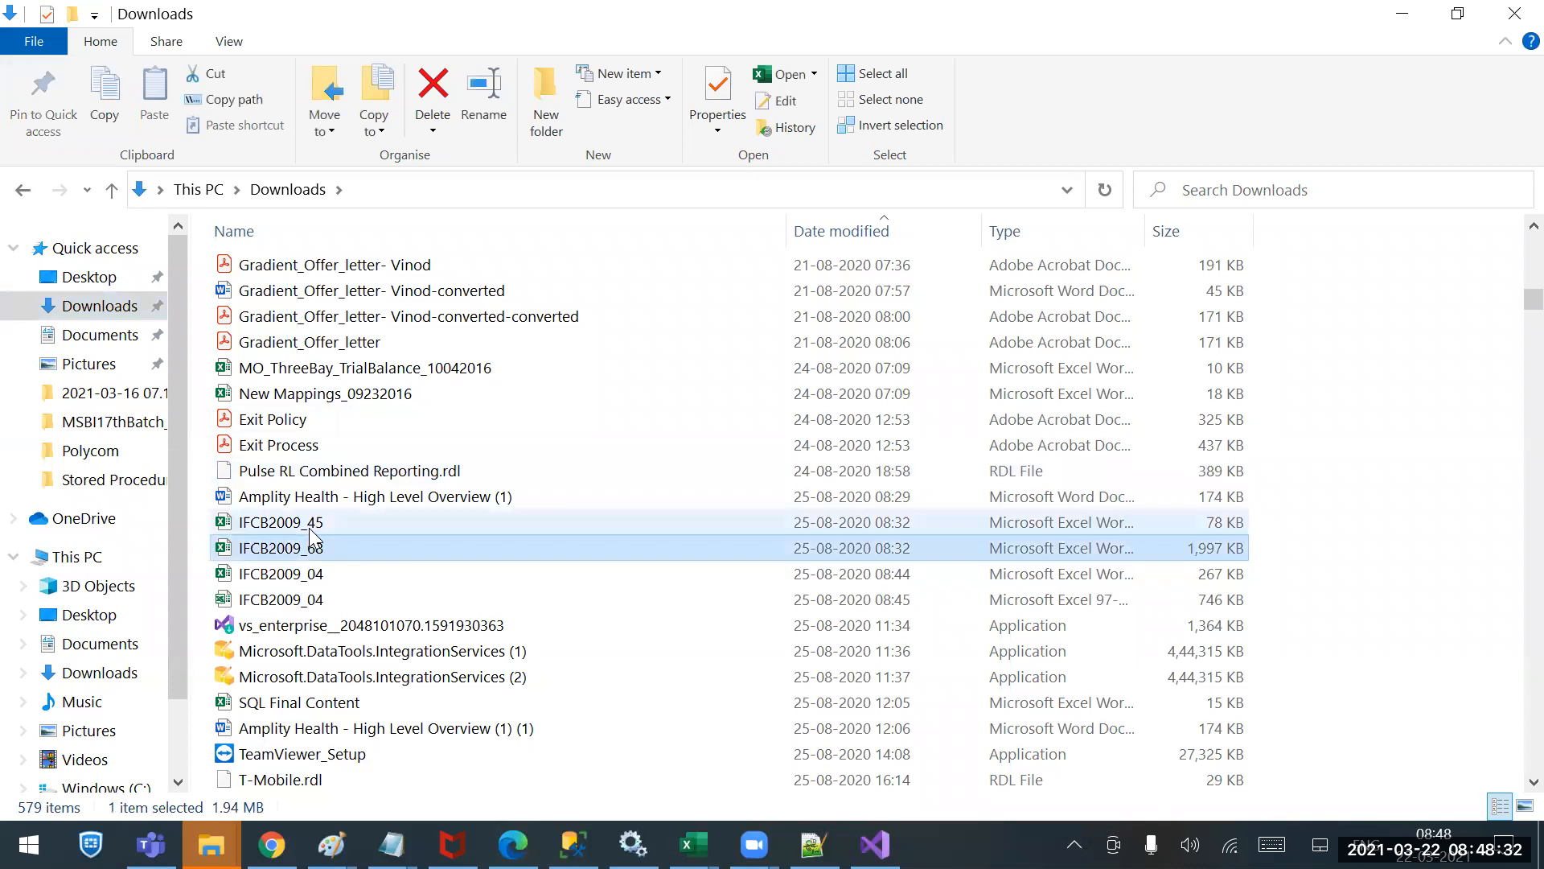
double_click(319, 548)
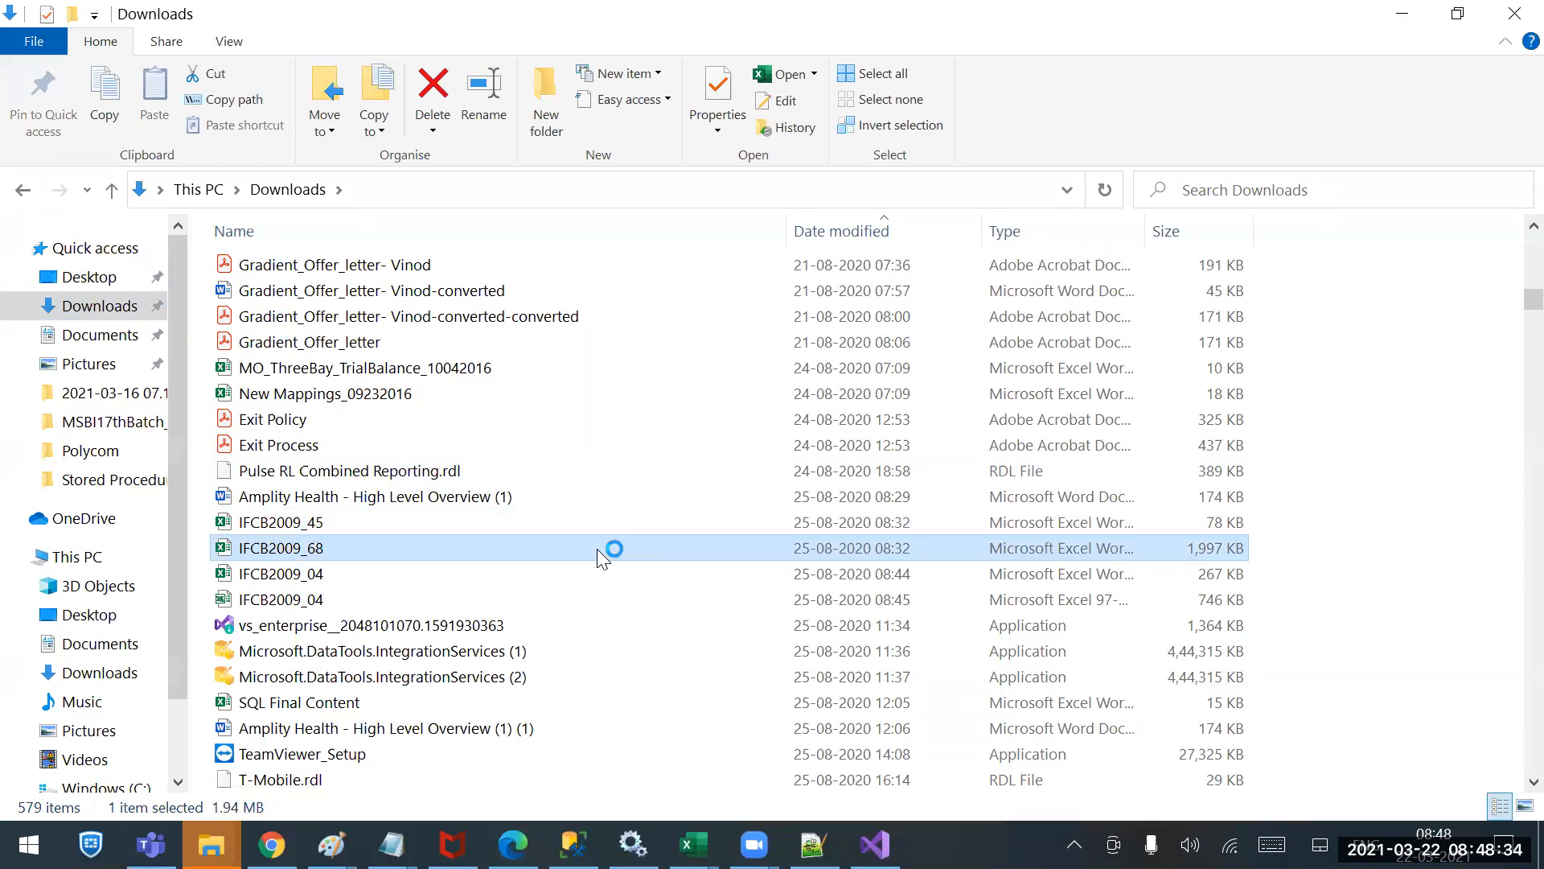
Switch to Excel, dismiss the Protected View error and enable editing for the IFCB2009_68 workbook.
click(692, 845)
click(1436, 756)
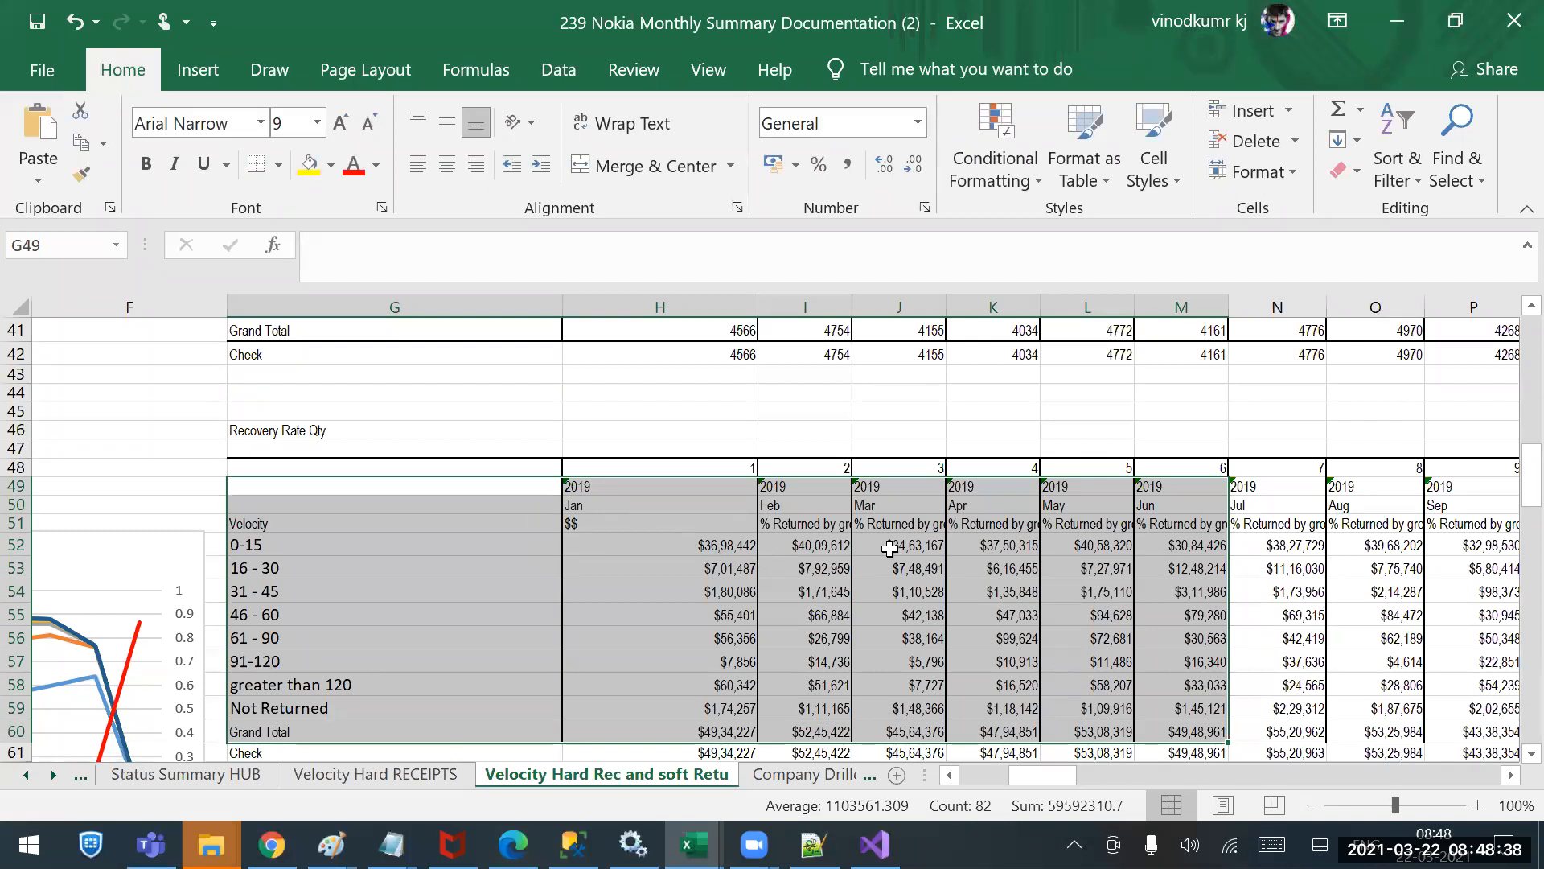
click(889, 548)
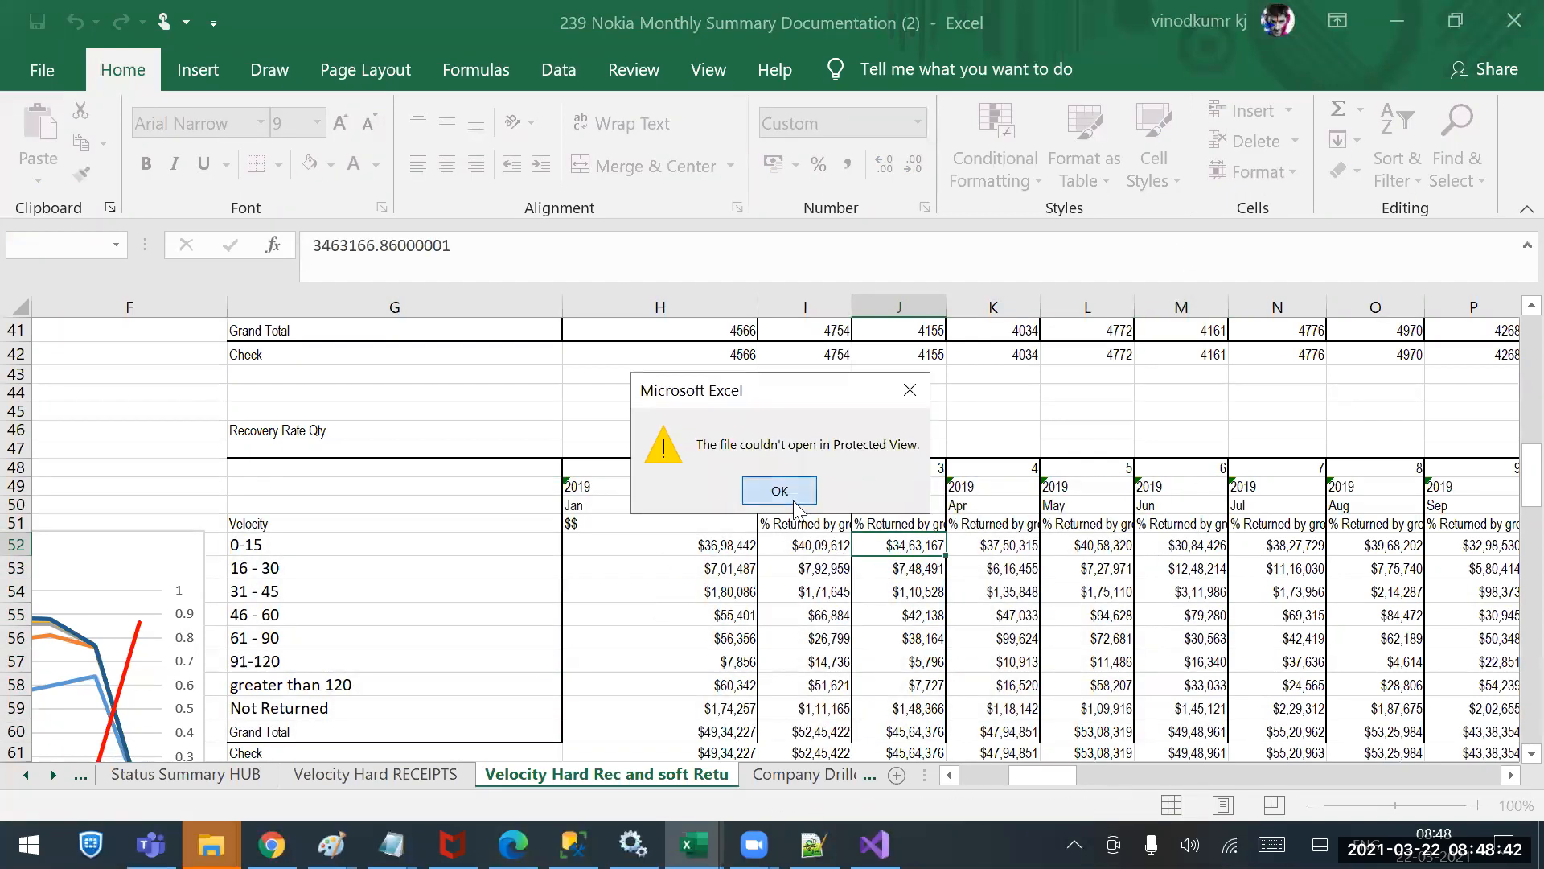
click(786, 491)
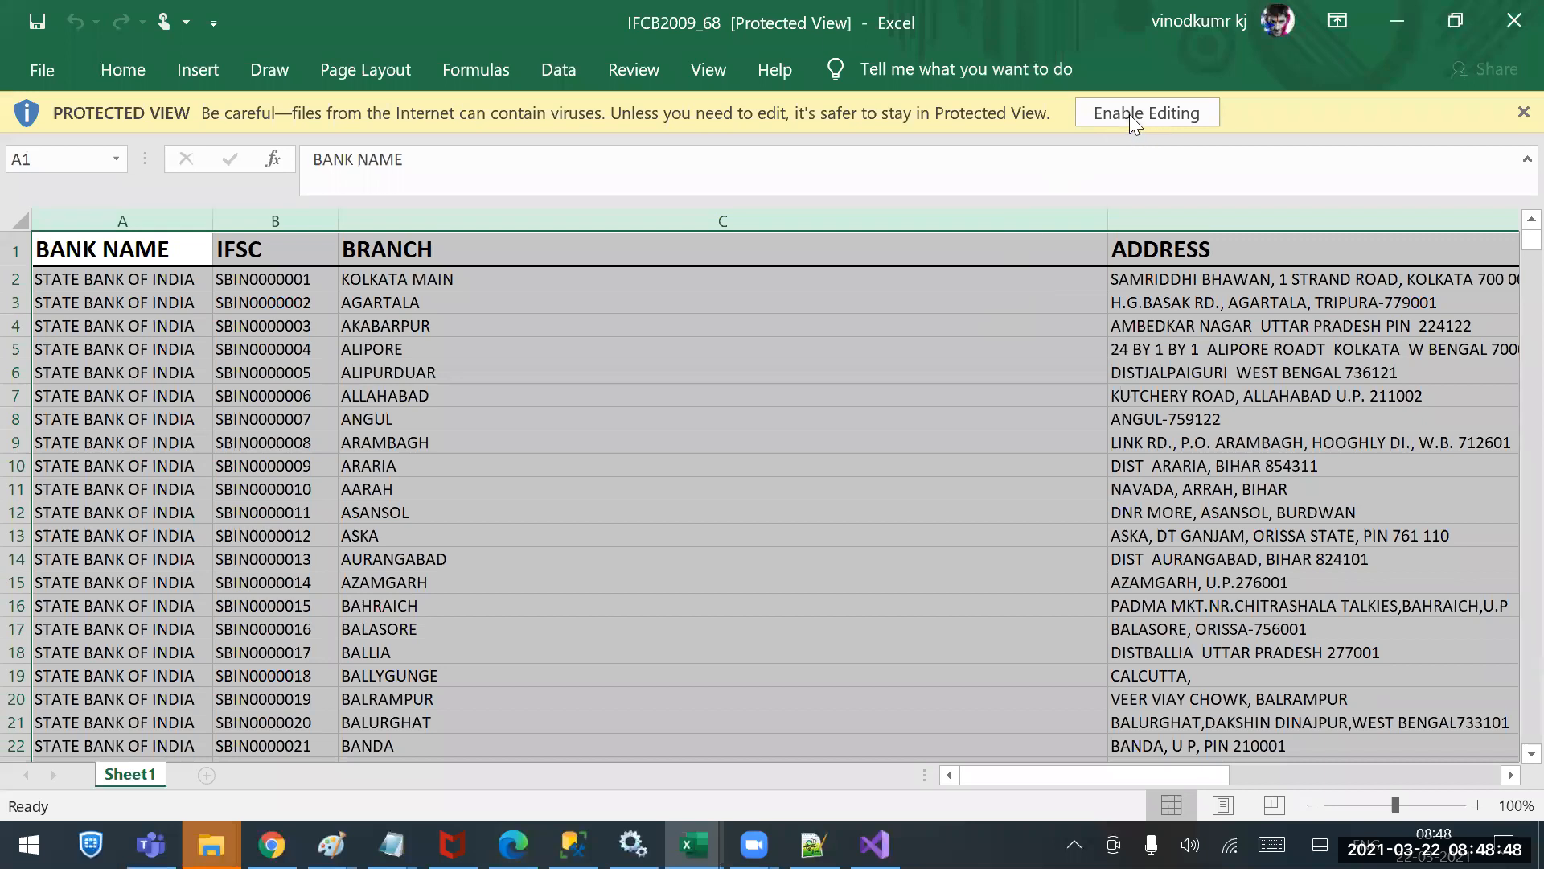
click(1129, 114)
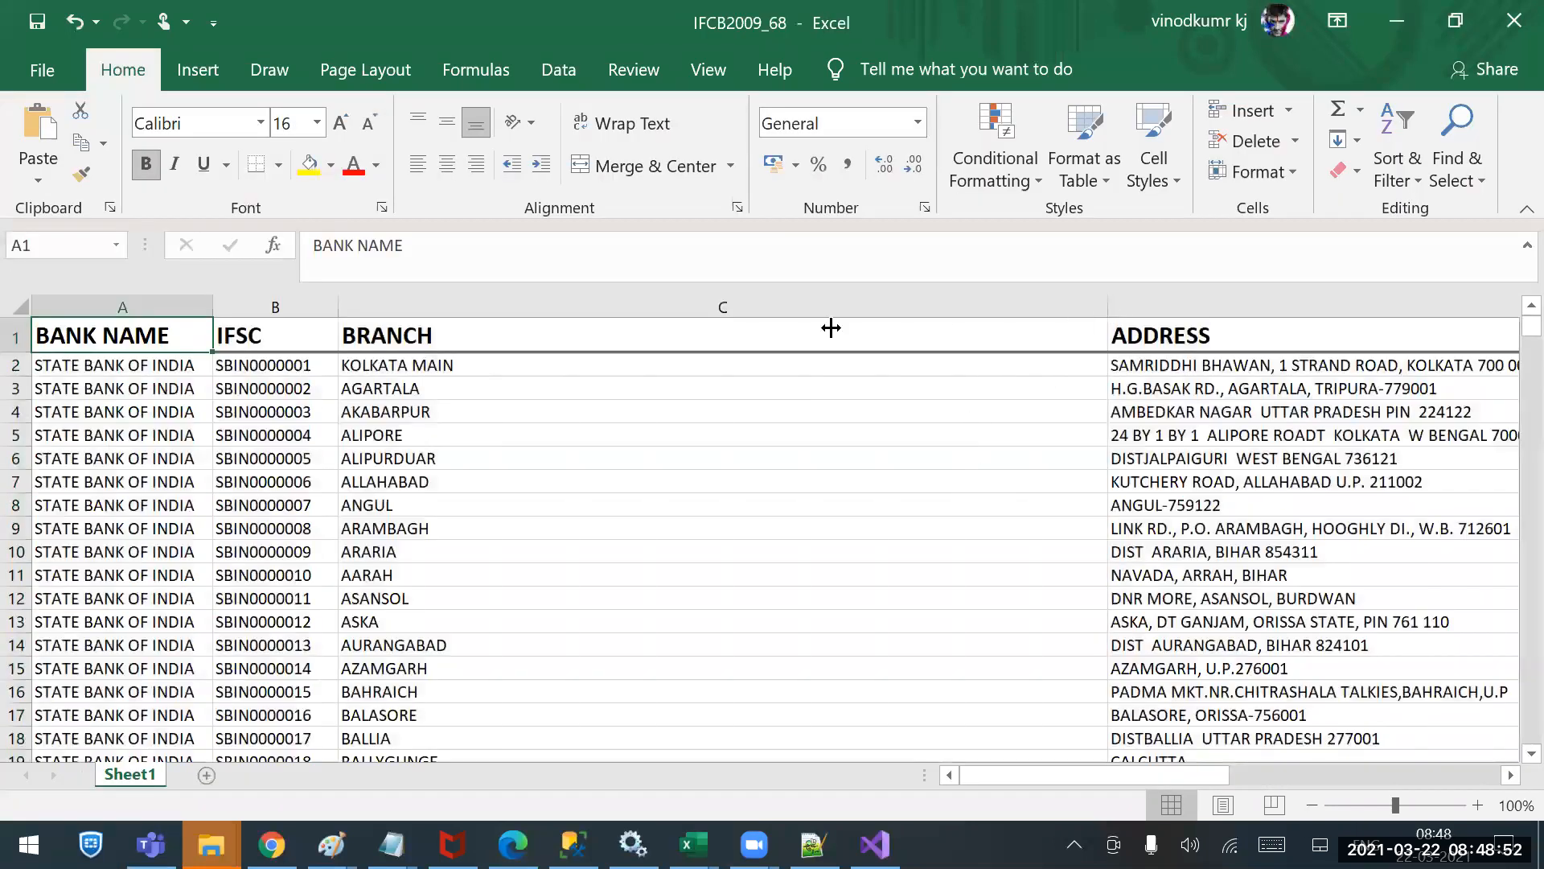
Narrow the BRANCH column and look across the bank data columns as far as PHONE.
drag(1107, 307, 666, 327)
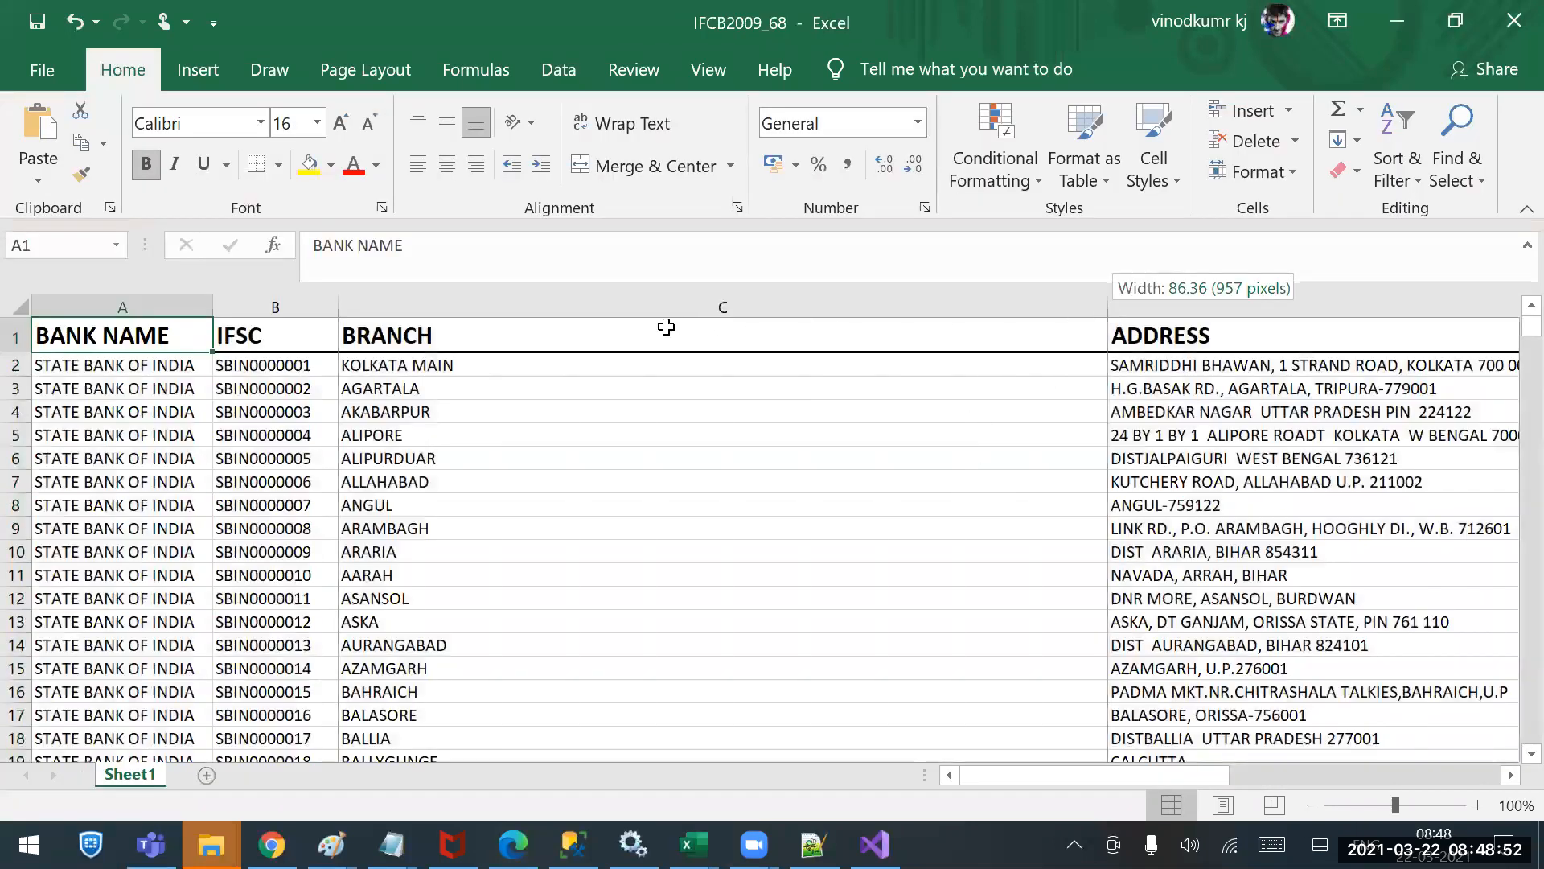
drag(546, 326, 507, 320)
mouse_move(1315, 759)
mouse_down()
mouse_move(1364, 747)
mouse_move(1245, 749)
mouse_move(1326, 747)
mouse_up()
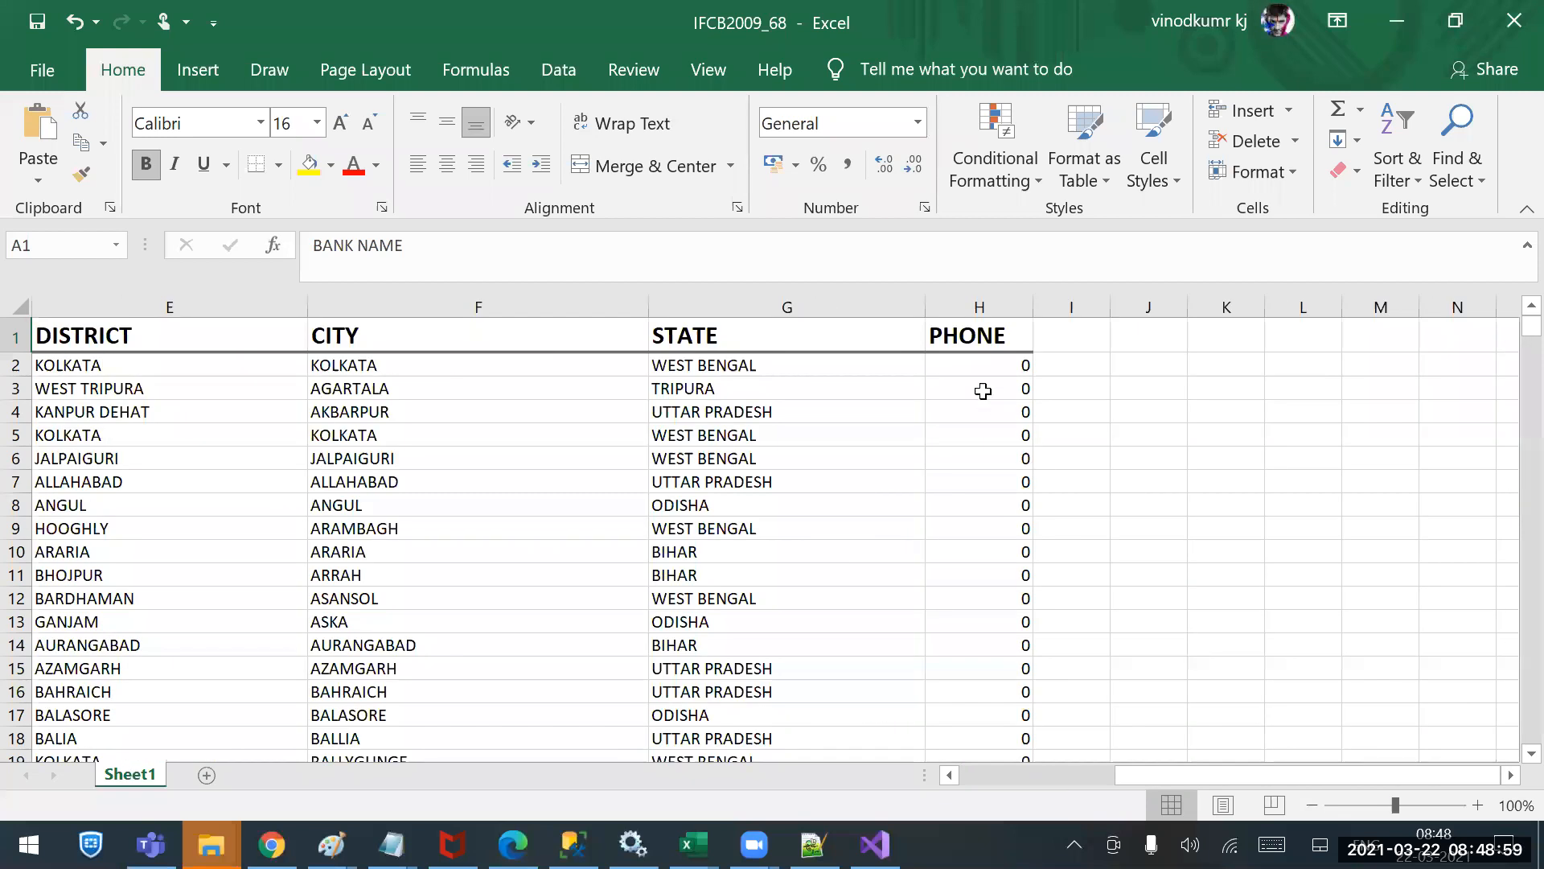
click(1103, 772)
drag(1233, 772, 1018, 777)
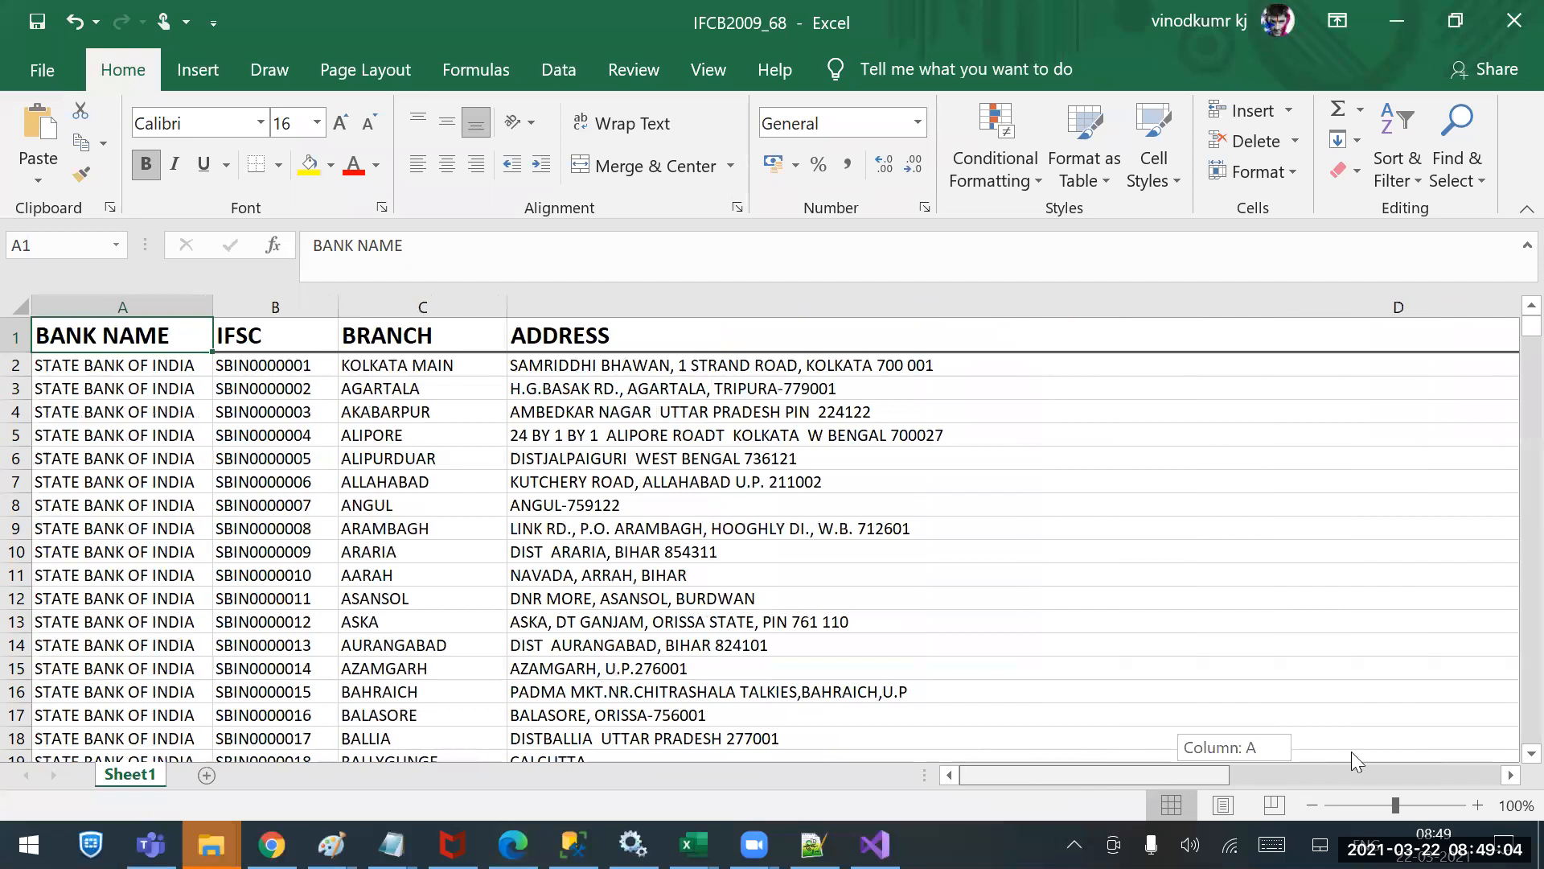
Close the IFCB2009_68 workbook without saving its changes and close the 239 Nokia Monthly Summary Documentation (2) workbook.
click(1514, 20)
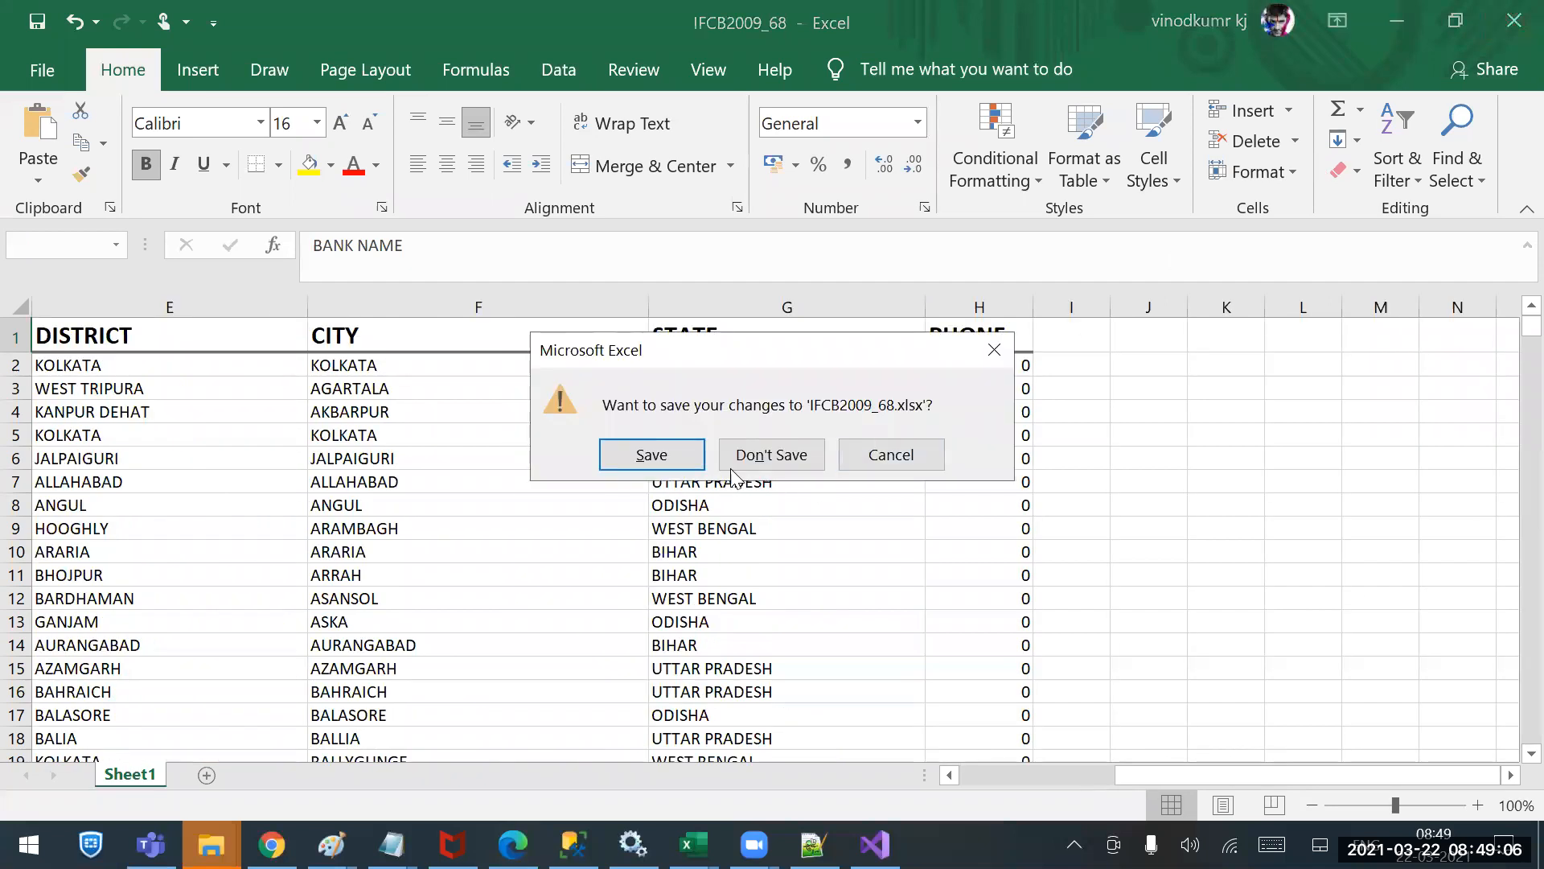
click(756, 455)
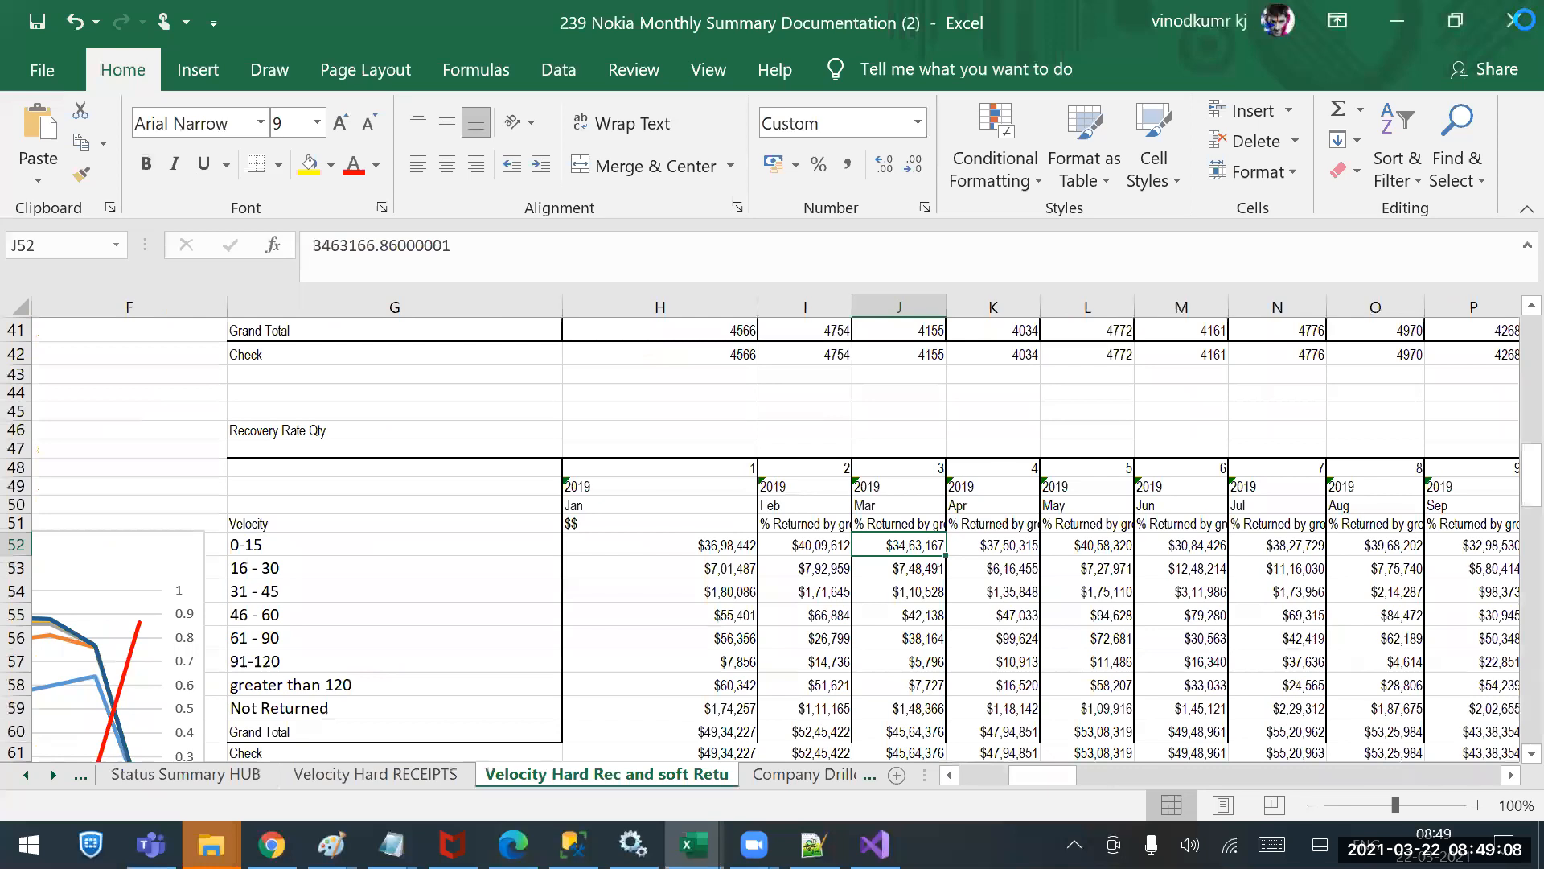
click(1514, 20)
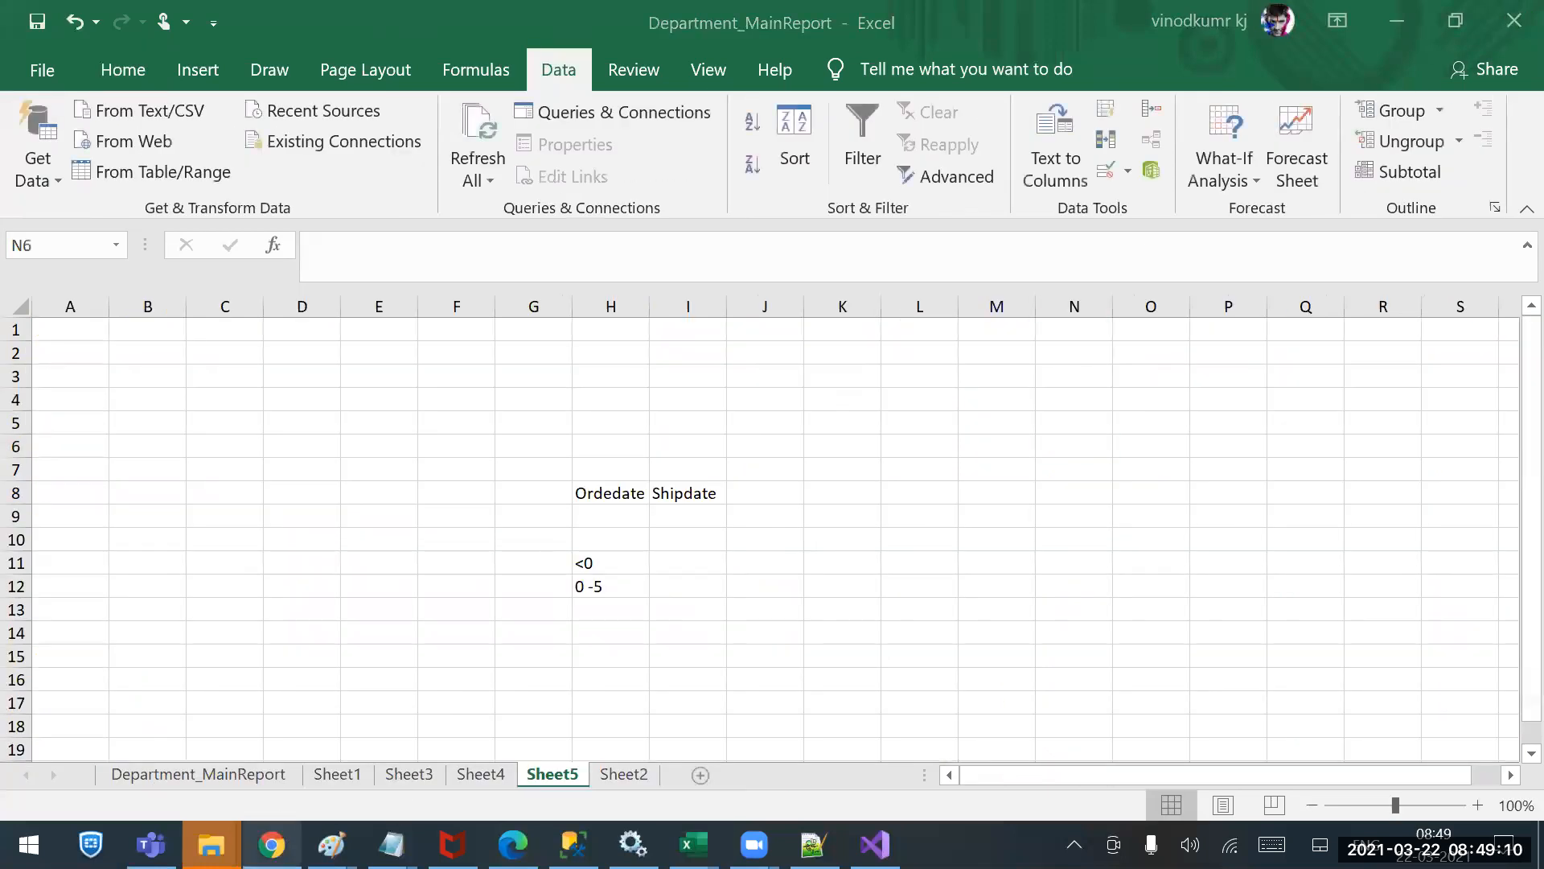
Switch to Chrome, search in a new tab for "sample excel data file download" and open the Contextures Excel Sample Data page.
click(272, 845)
click(1283, 39)
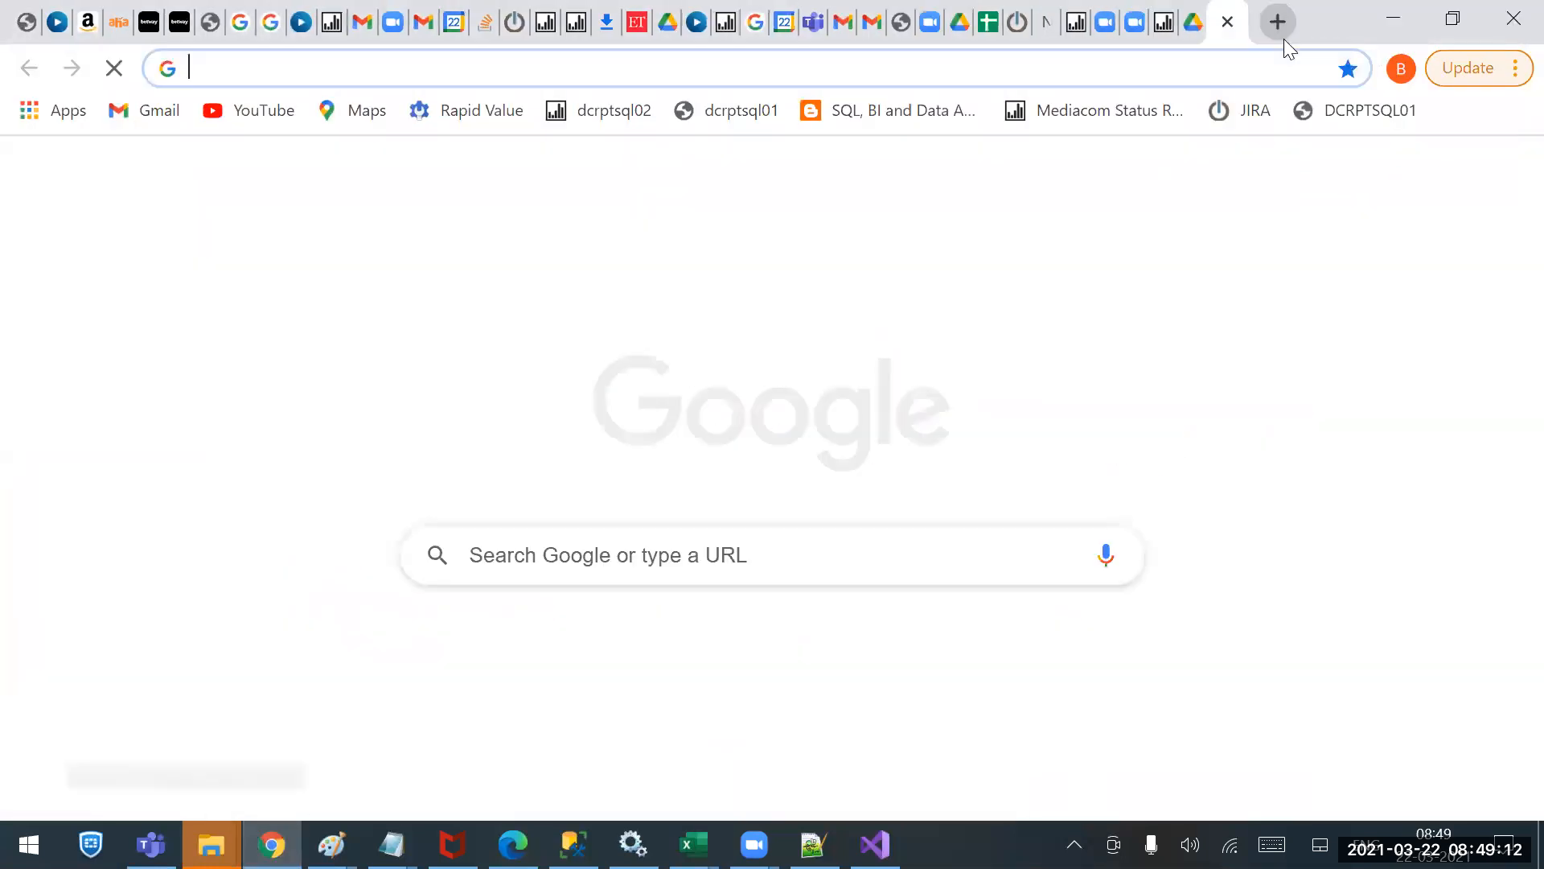
text(sample e)
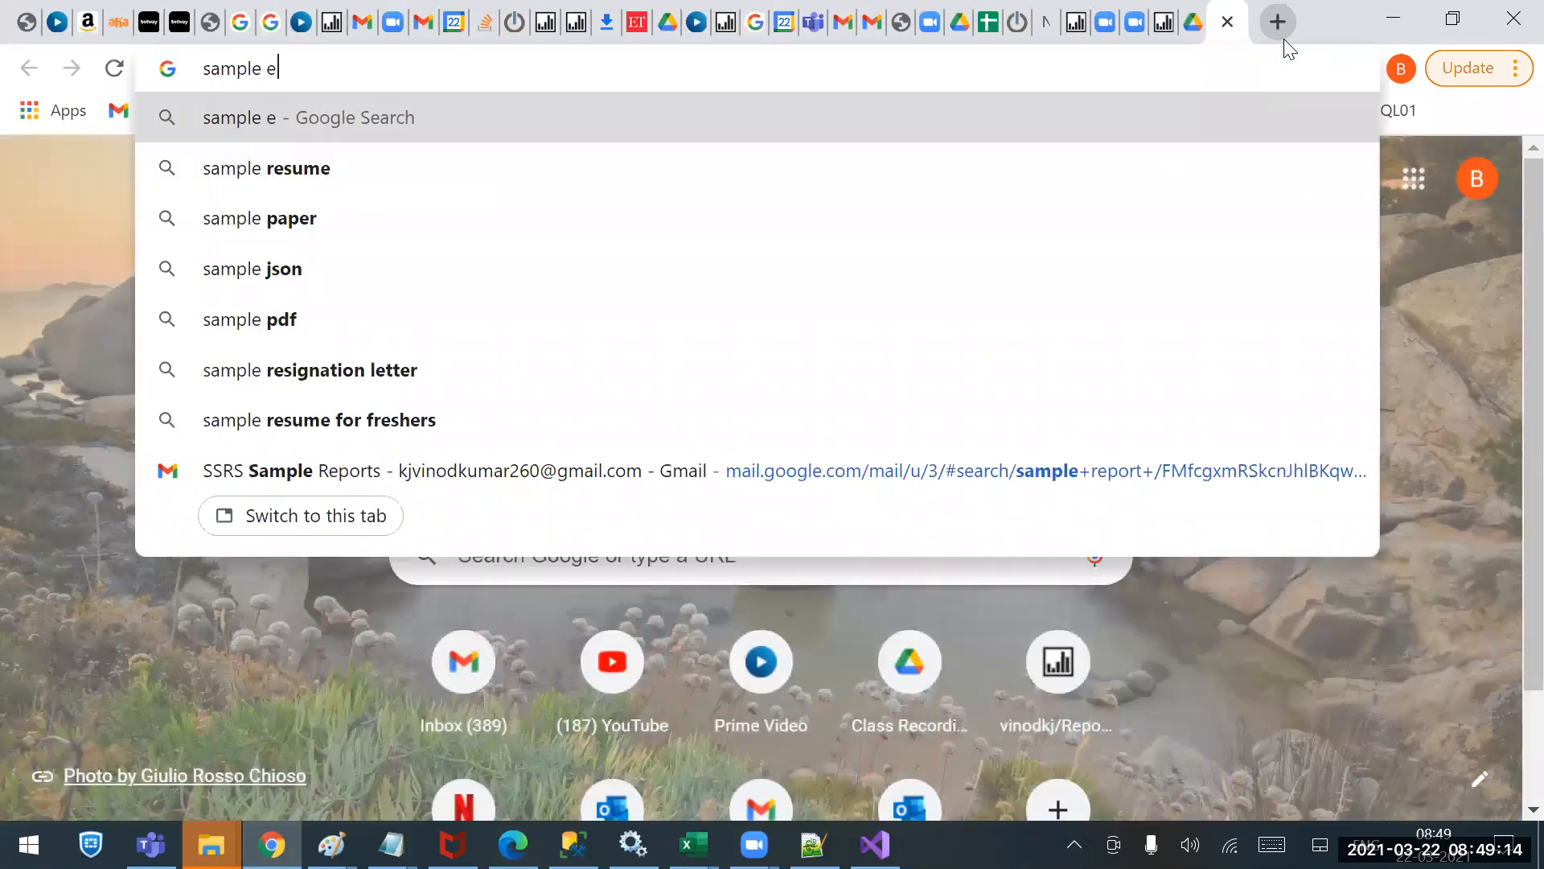
text(xcel d)
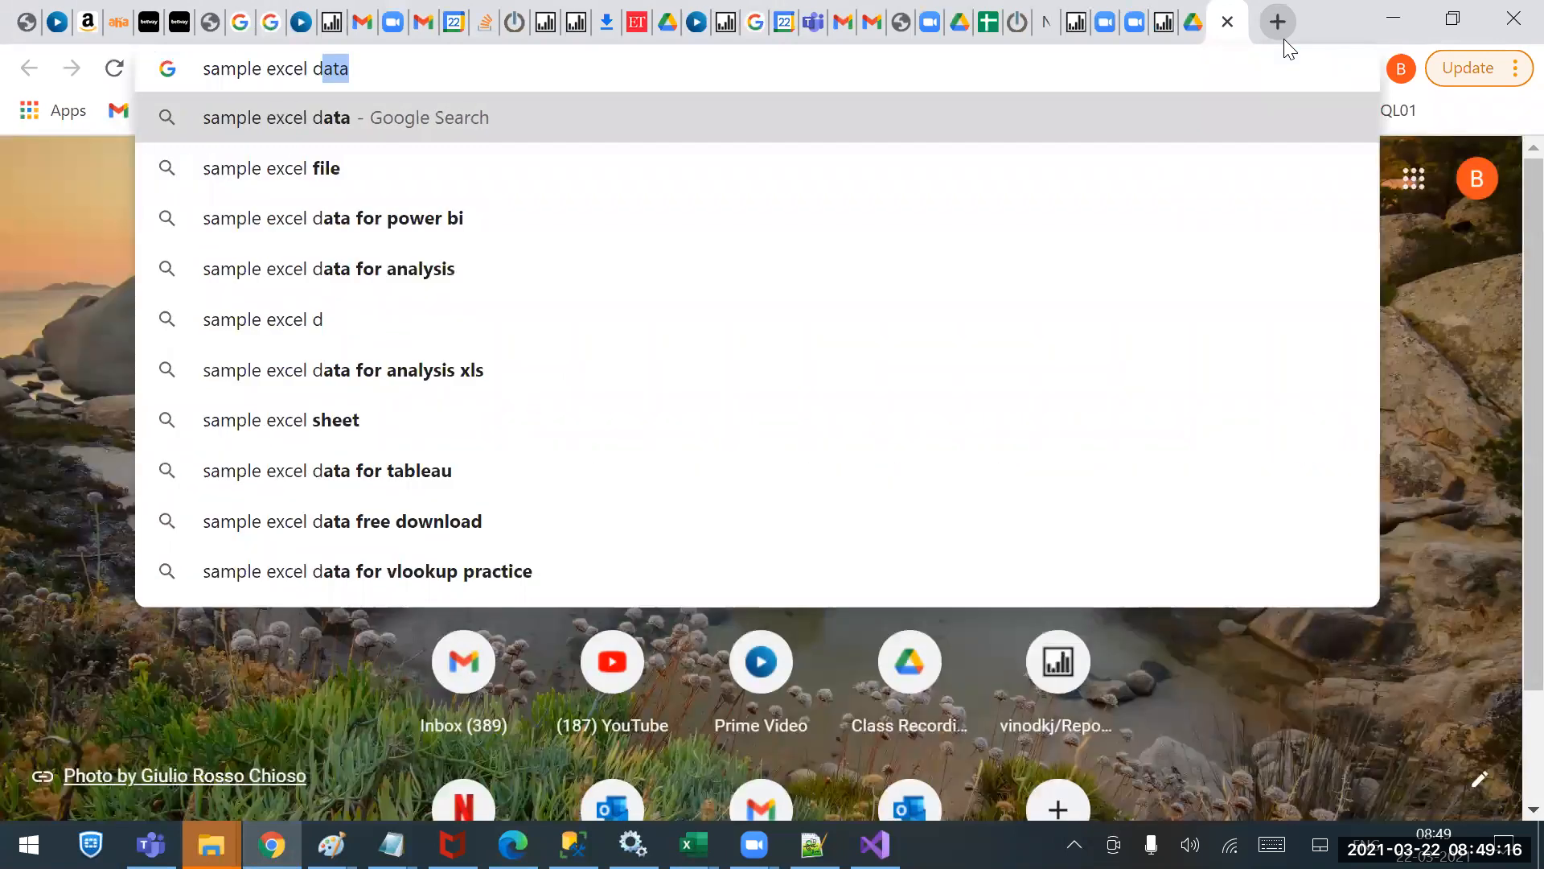
text(ata file download)
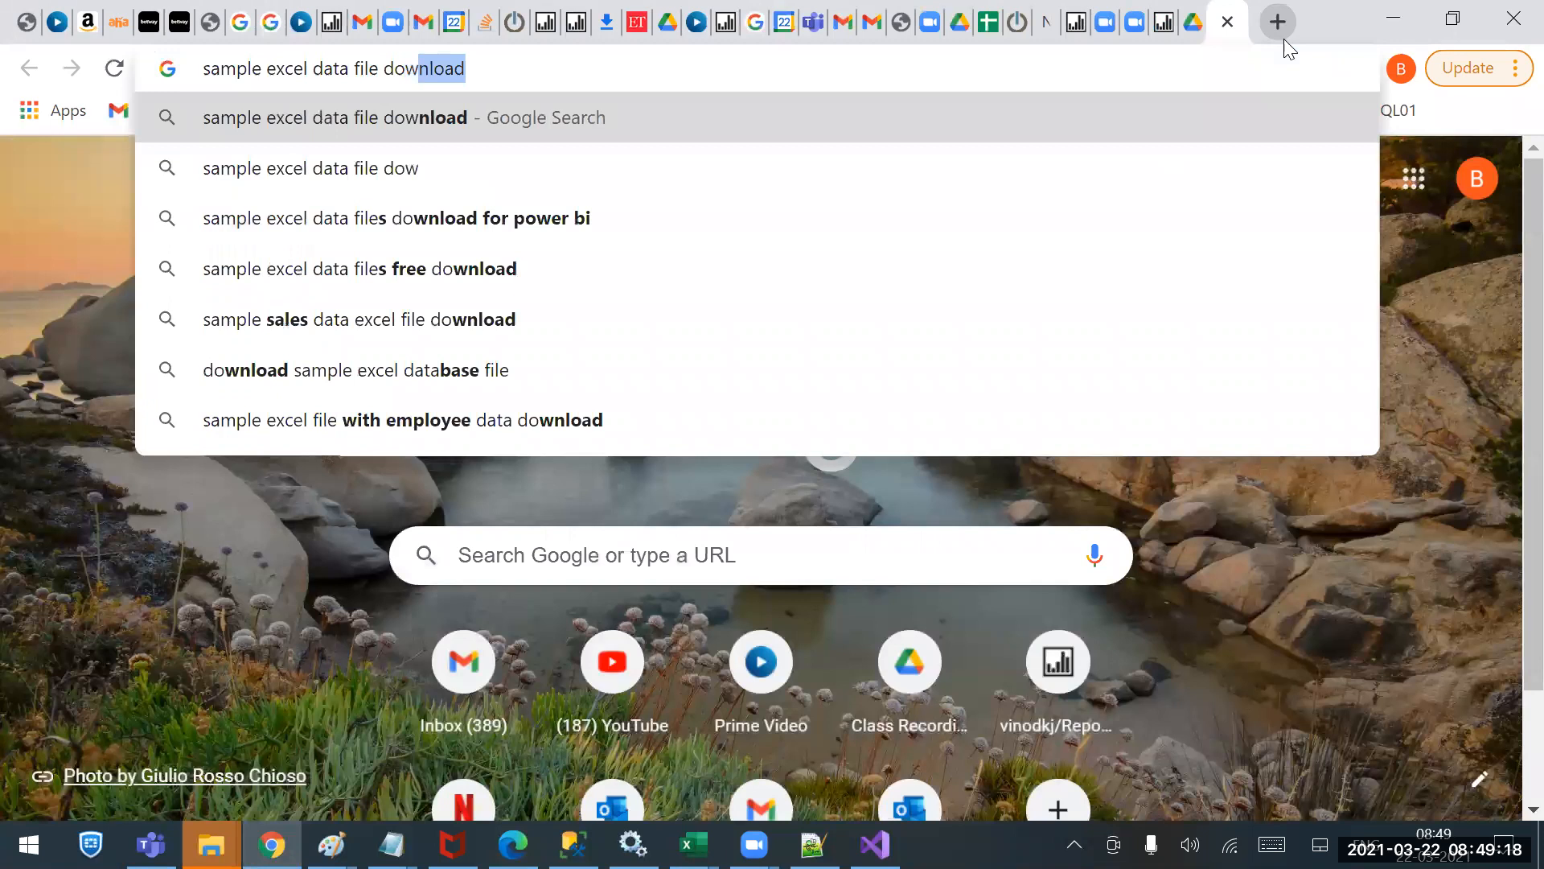
key(Return)
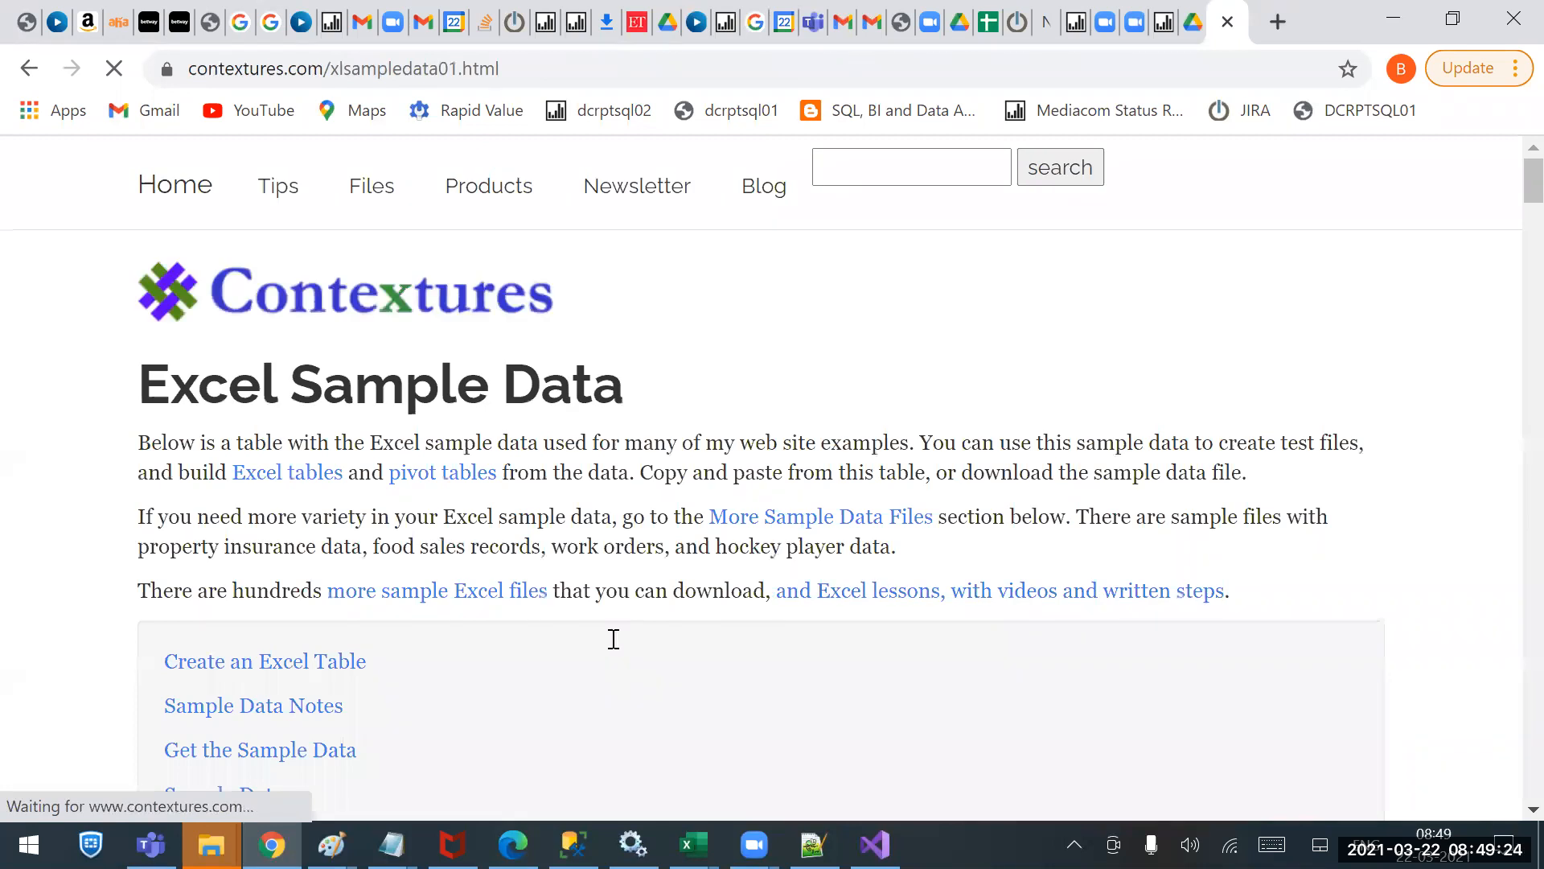
Examine the Contextures page for a suitable sample Excel file to download or sample data to copy.
scroll(624, 627, down, 15)
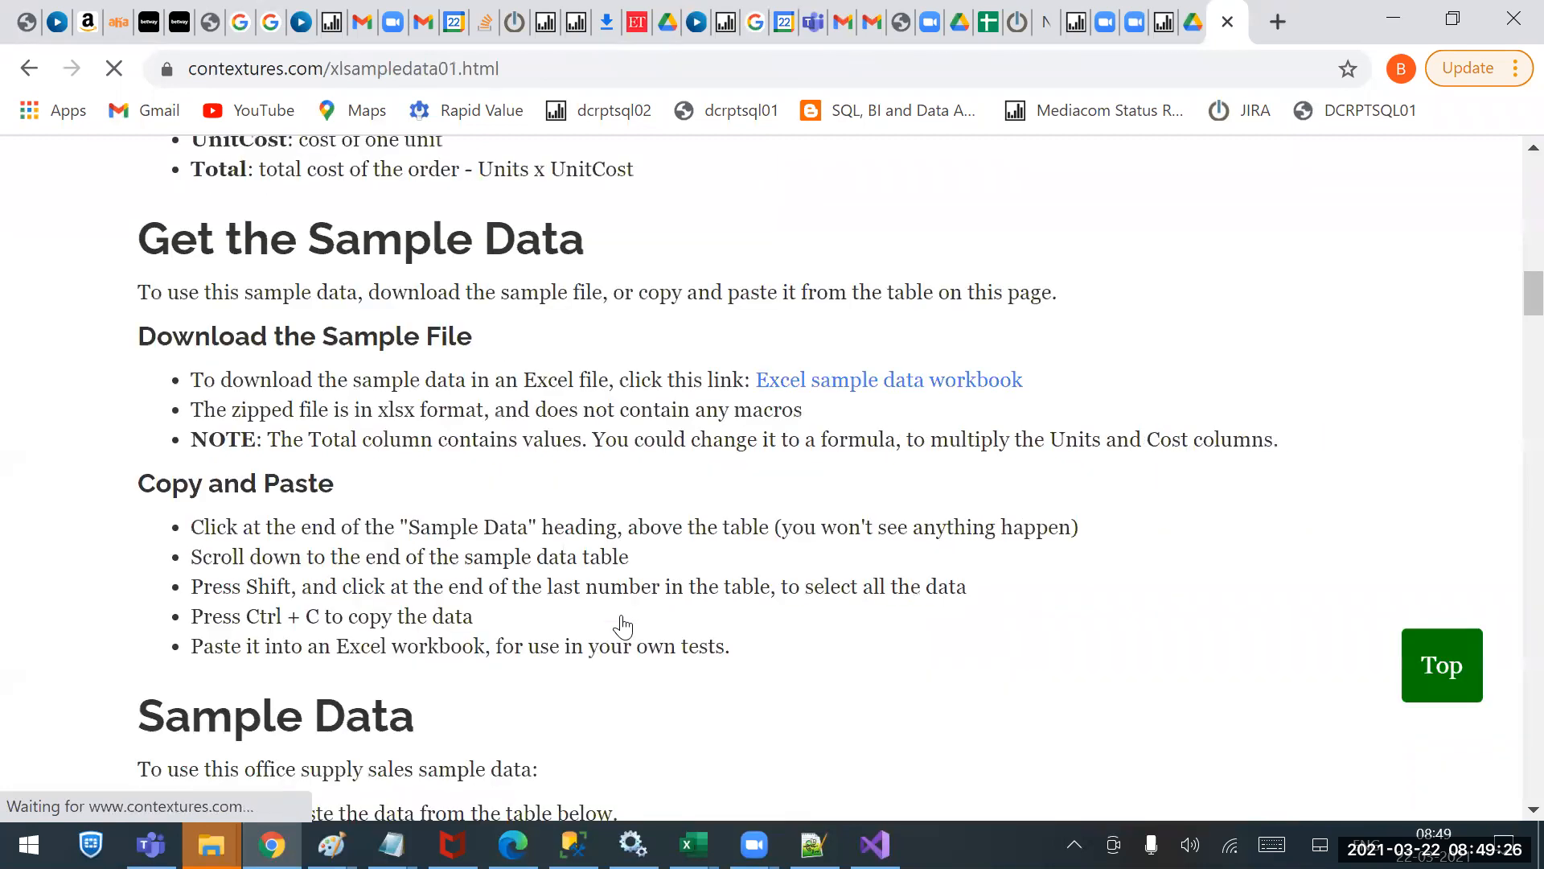
scroll(644, 587, up, 5)
scroll(753, 587, up, 5)
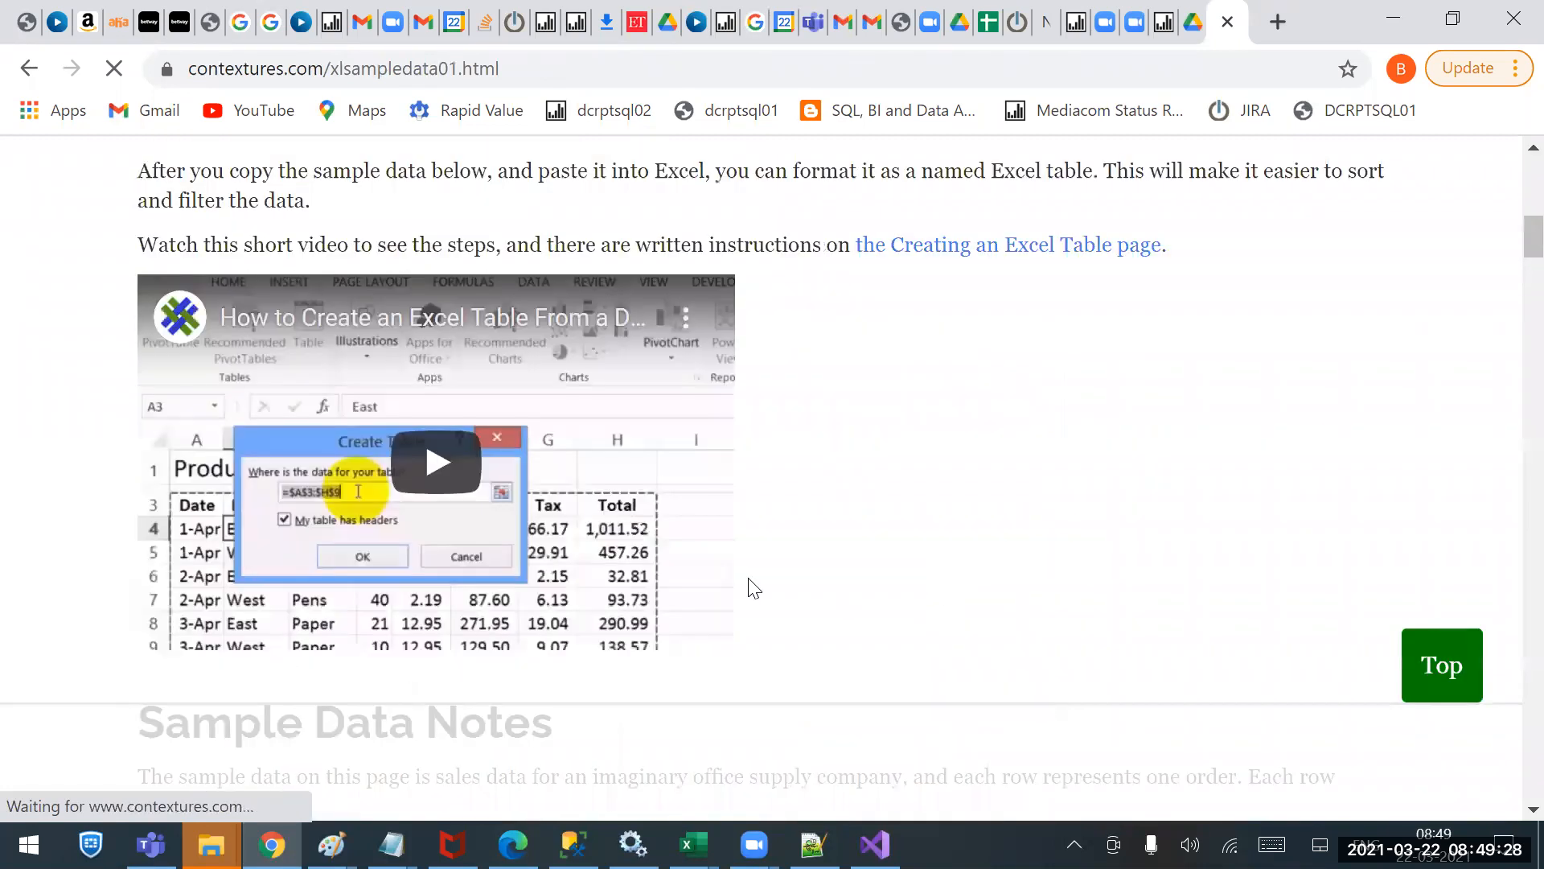
scroll(753, 588, up, 5)
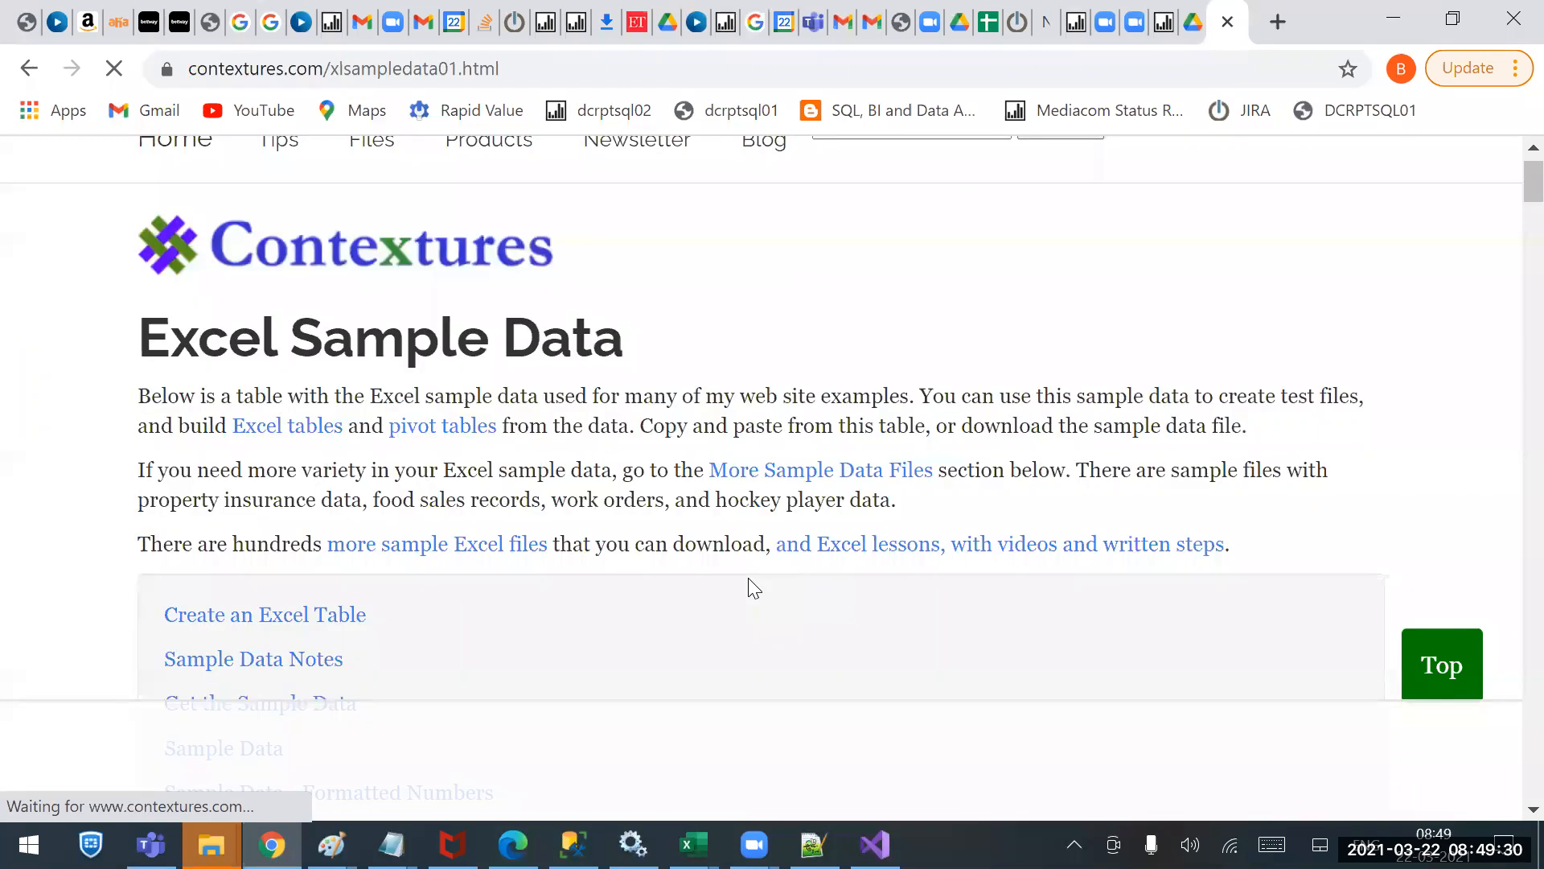
scroll(753, 587, down, 14)
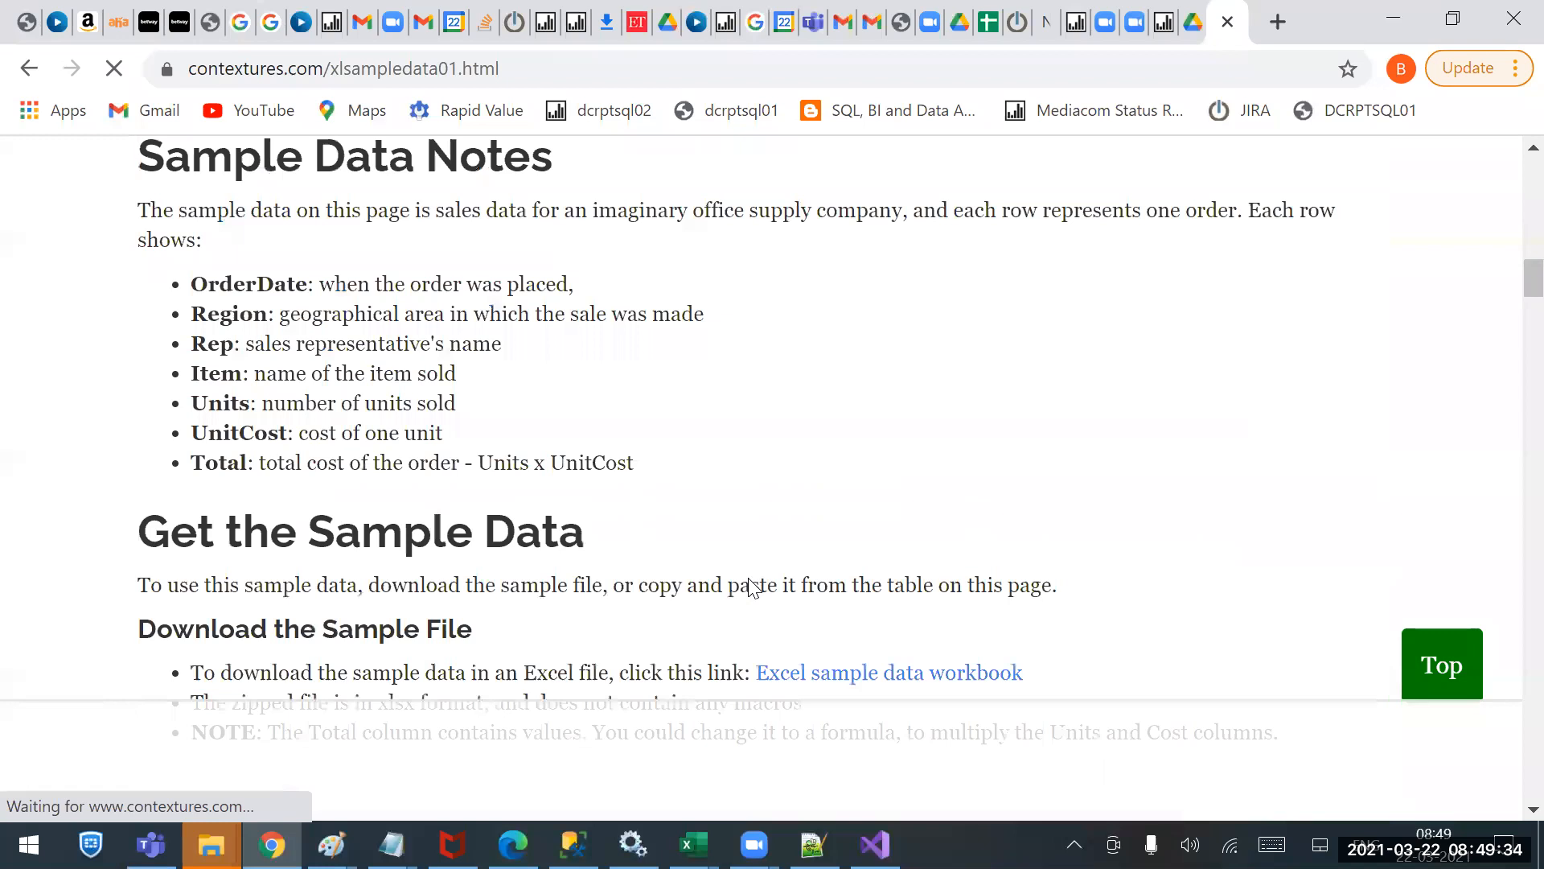
scroll(754, 588, down, 20)
Leave the Contextures page for the Wisdom Axis sample data page and download Data Refresh Sample Data.xlsx.
click(46, 78)
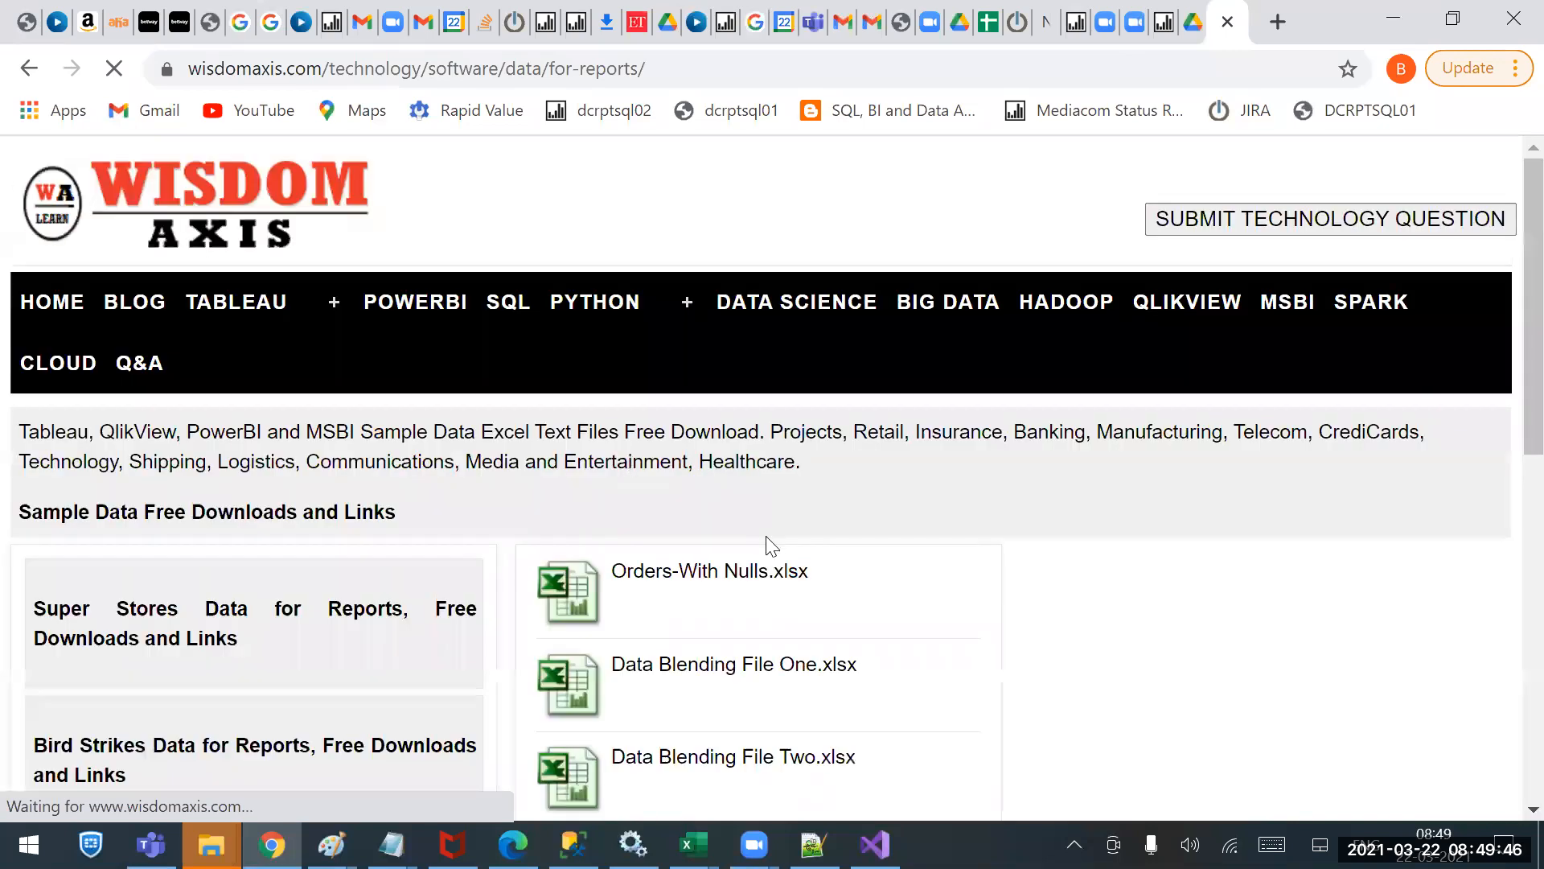
scroll(945, 664, down, 5)
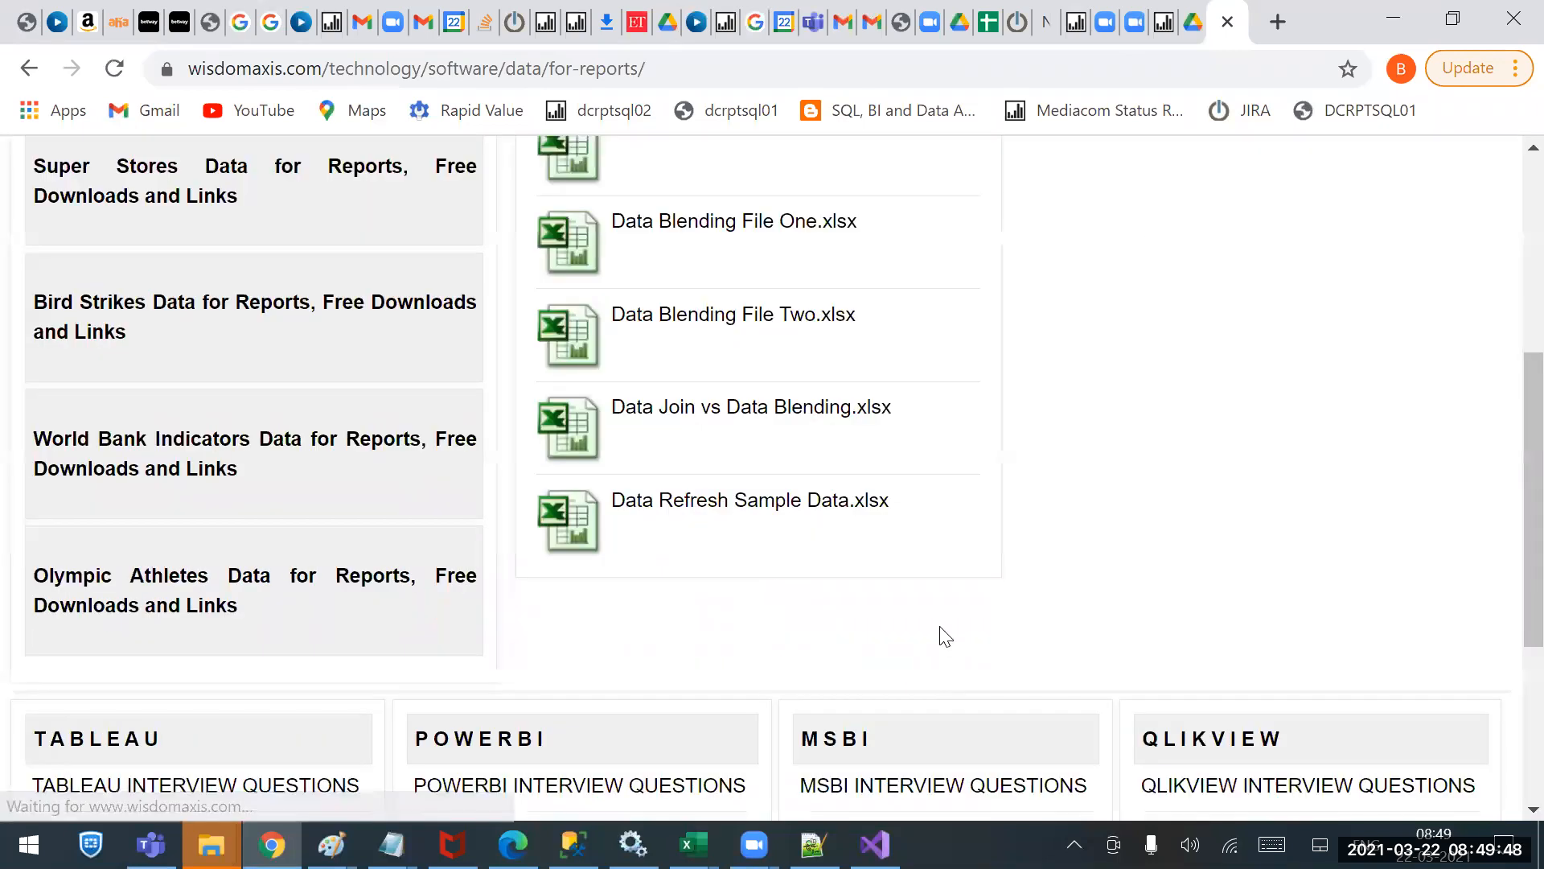
click(738, 503)
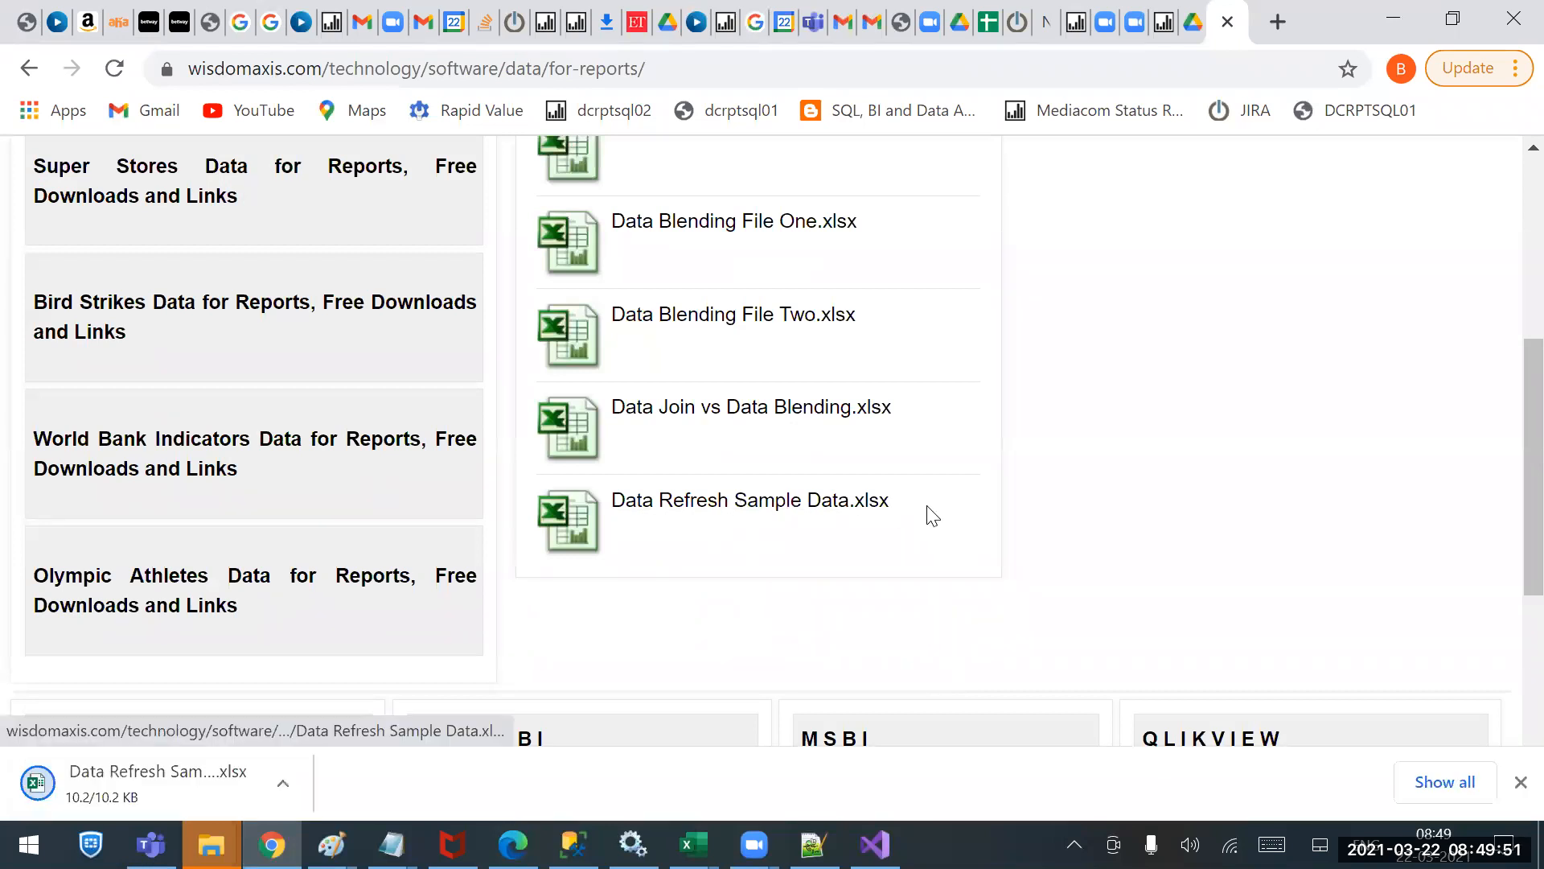
Open the downloaded Data Refresh Sample Data workbook and enable editing in it.
click(145, 792)
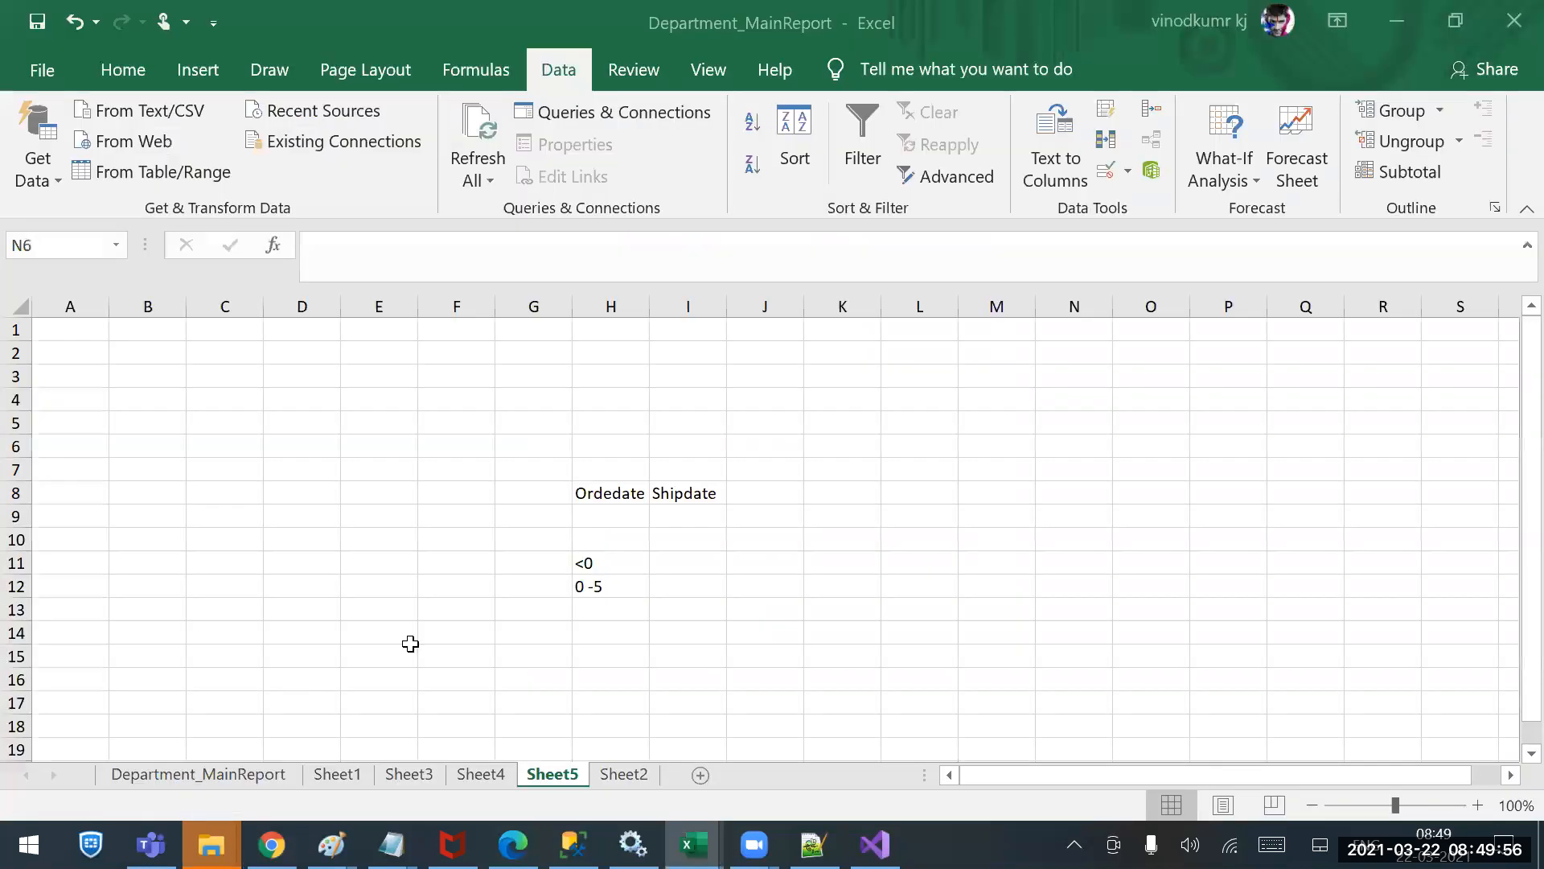
click(783, 531)
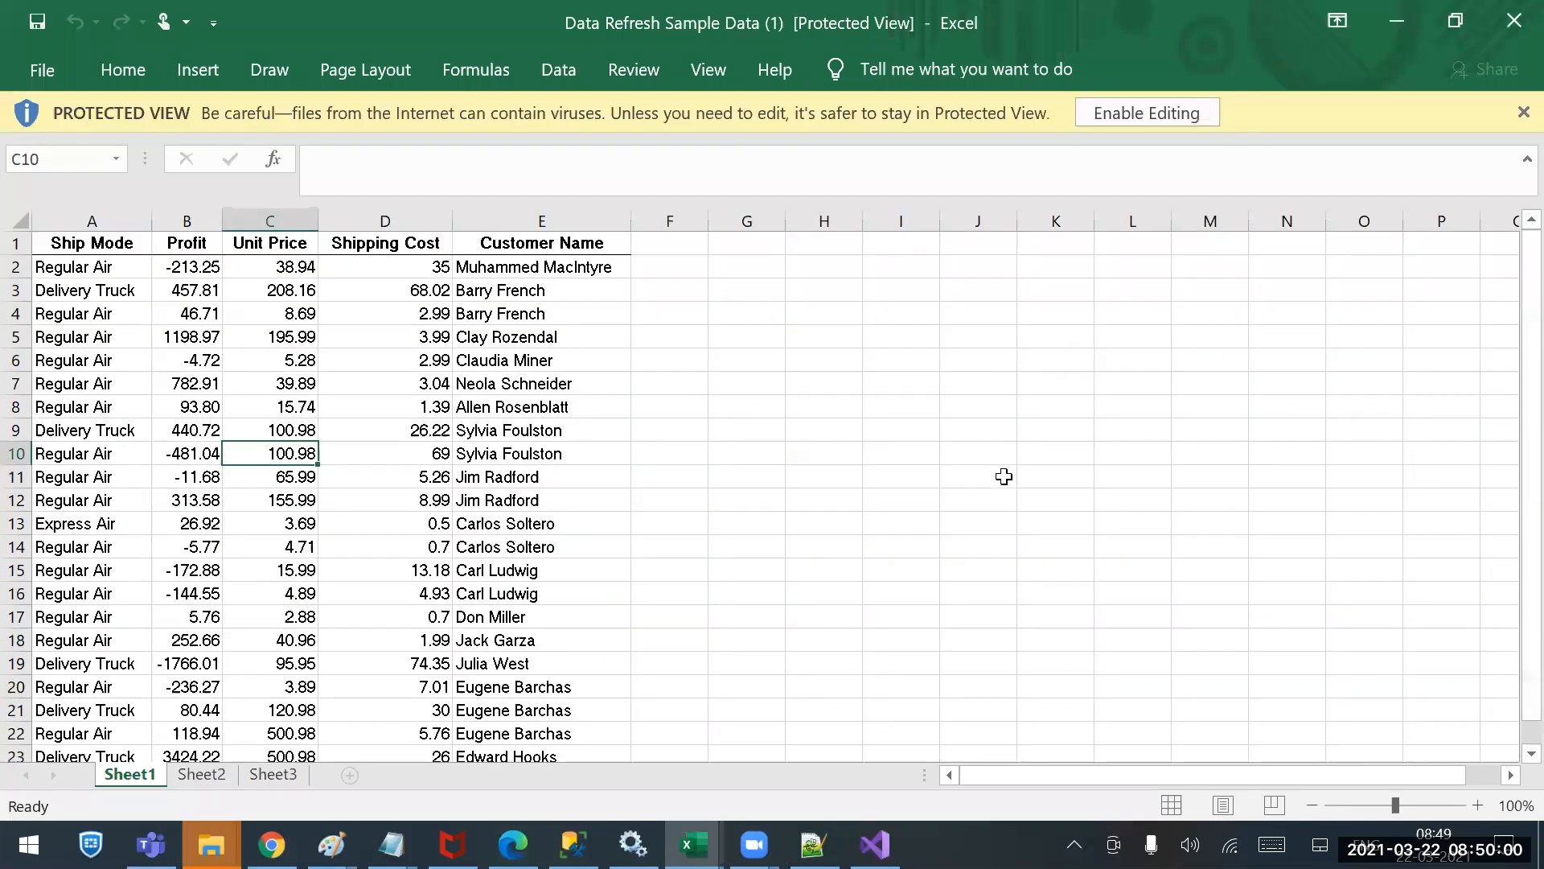
click(1129, 119)
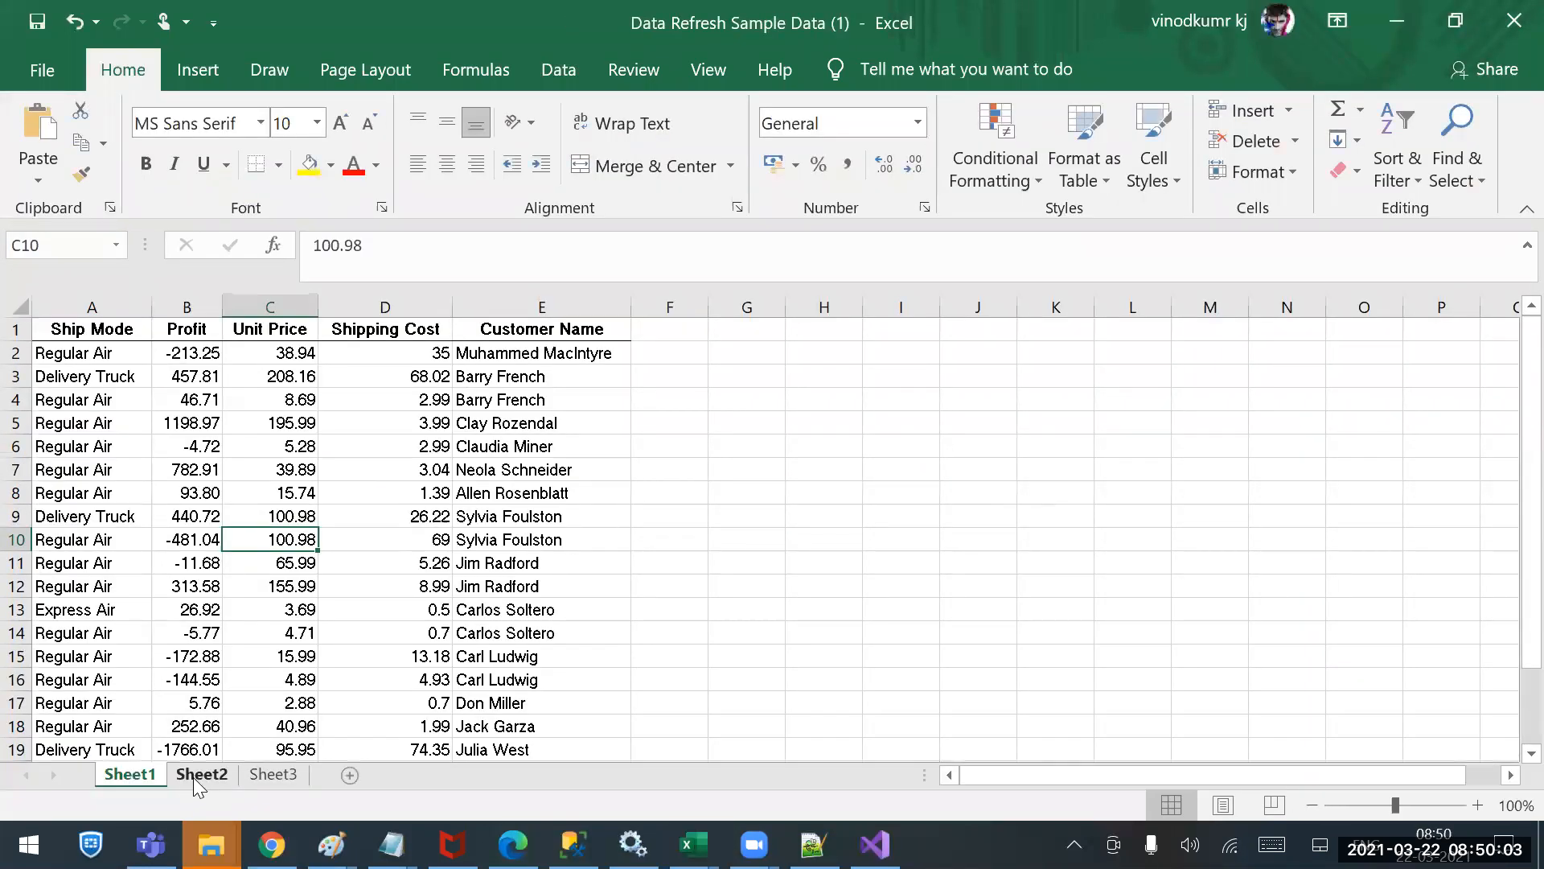
Check Sheet2, Sheet3 and the rows of Sheet1 for usable sample data, and close the Data Refresh Sample Data (1) workbook.
click(195, 775)
click(257, 776)
click(114, 777)
scroll(478, 579, down, 20)
scroll(478, 579, down, 13)
scroll(478, 579, up, 20)
click(1513, 11)
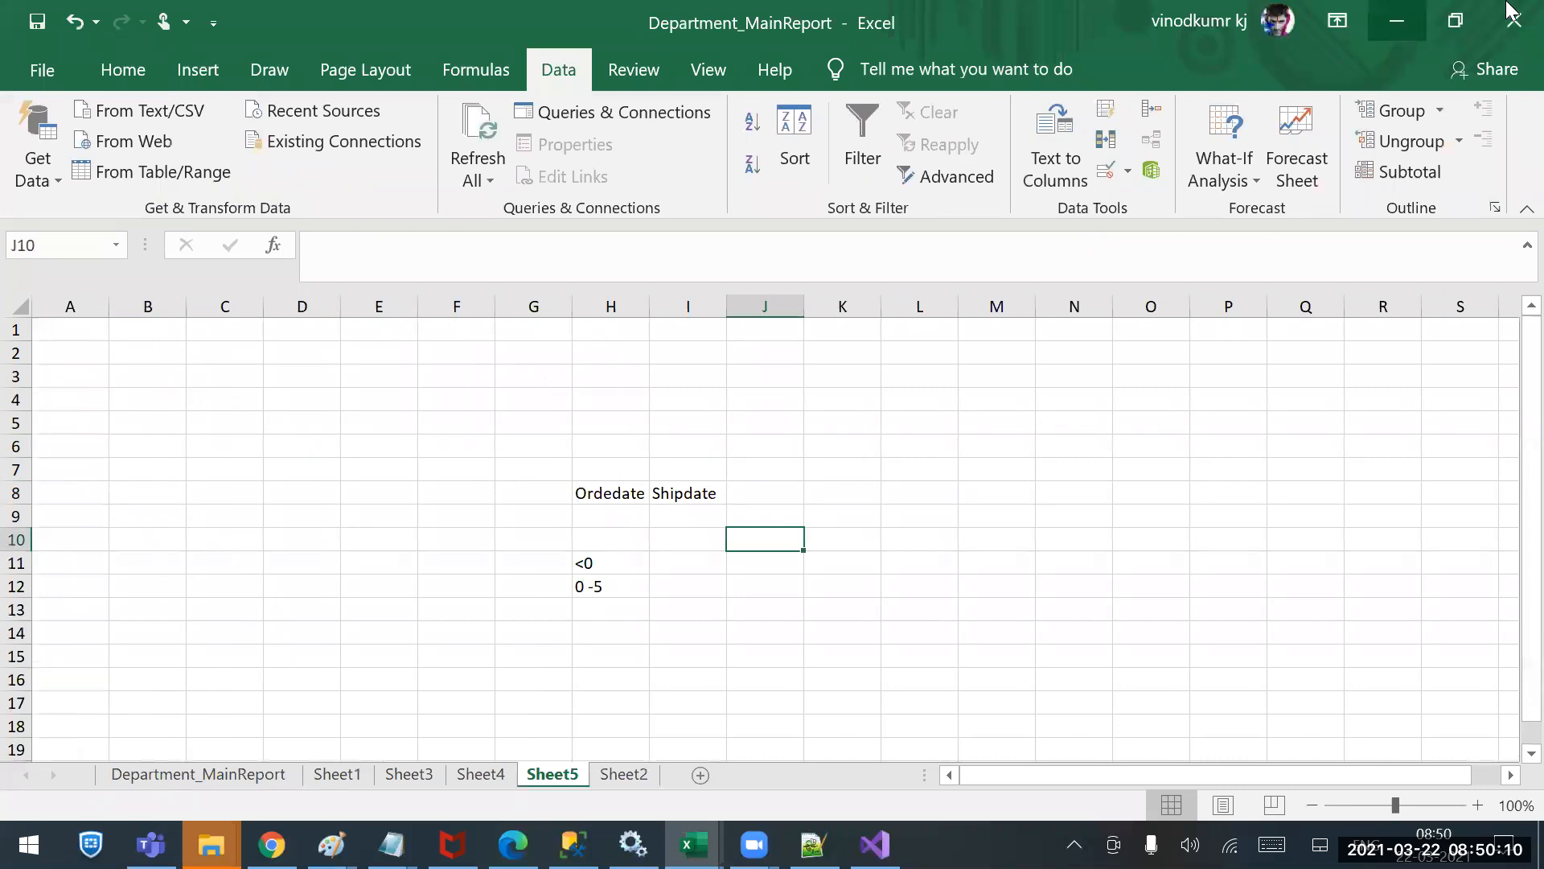
Close the Department_MainReport and Groupings workbooks without saving their changes.
click(1512, 11)
click(773, 487)
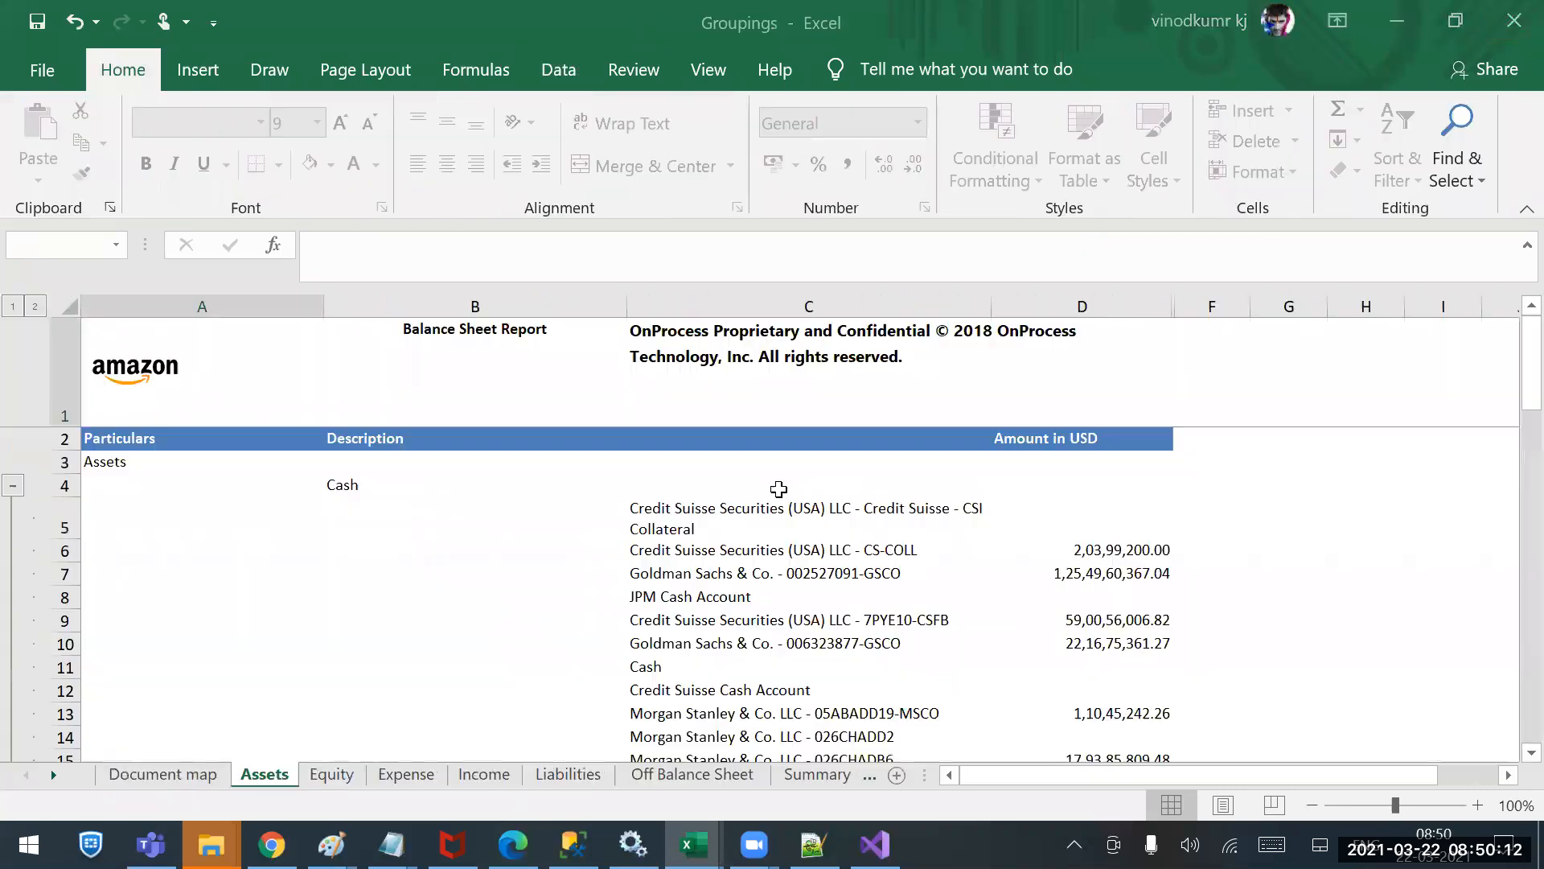
click(1513, 11)
click(774, 485)
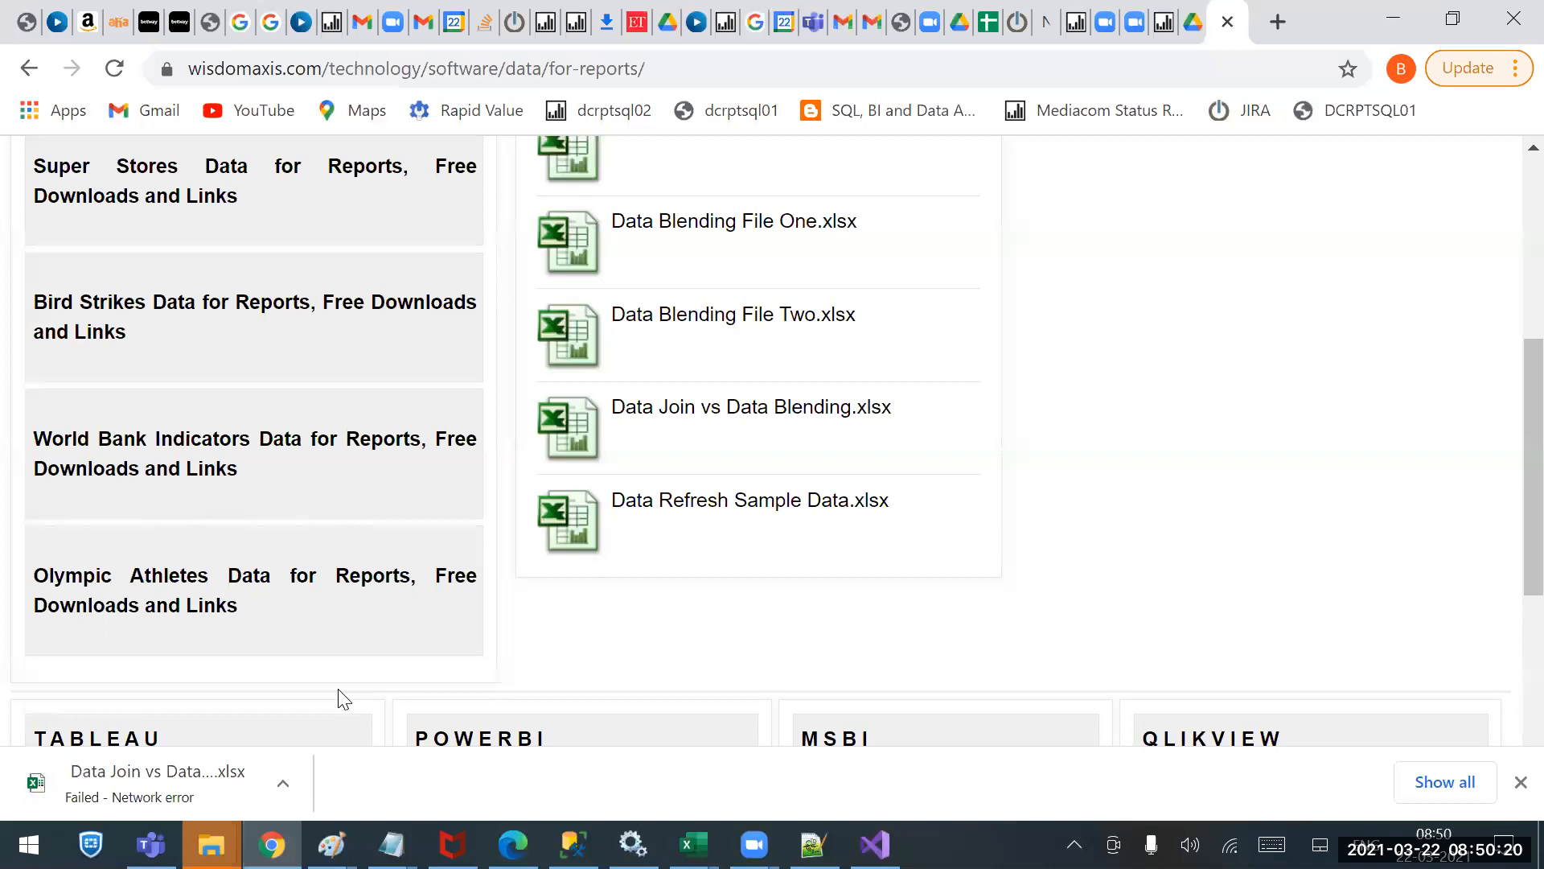
Try to download Data Join vs Data Blending.xlsx, and download Data Blending File Two.xlsx and Data Blending File One.xlsx.
click(746, 412)
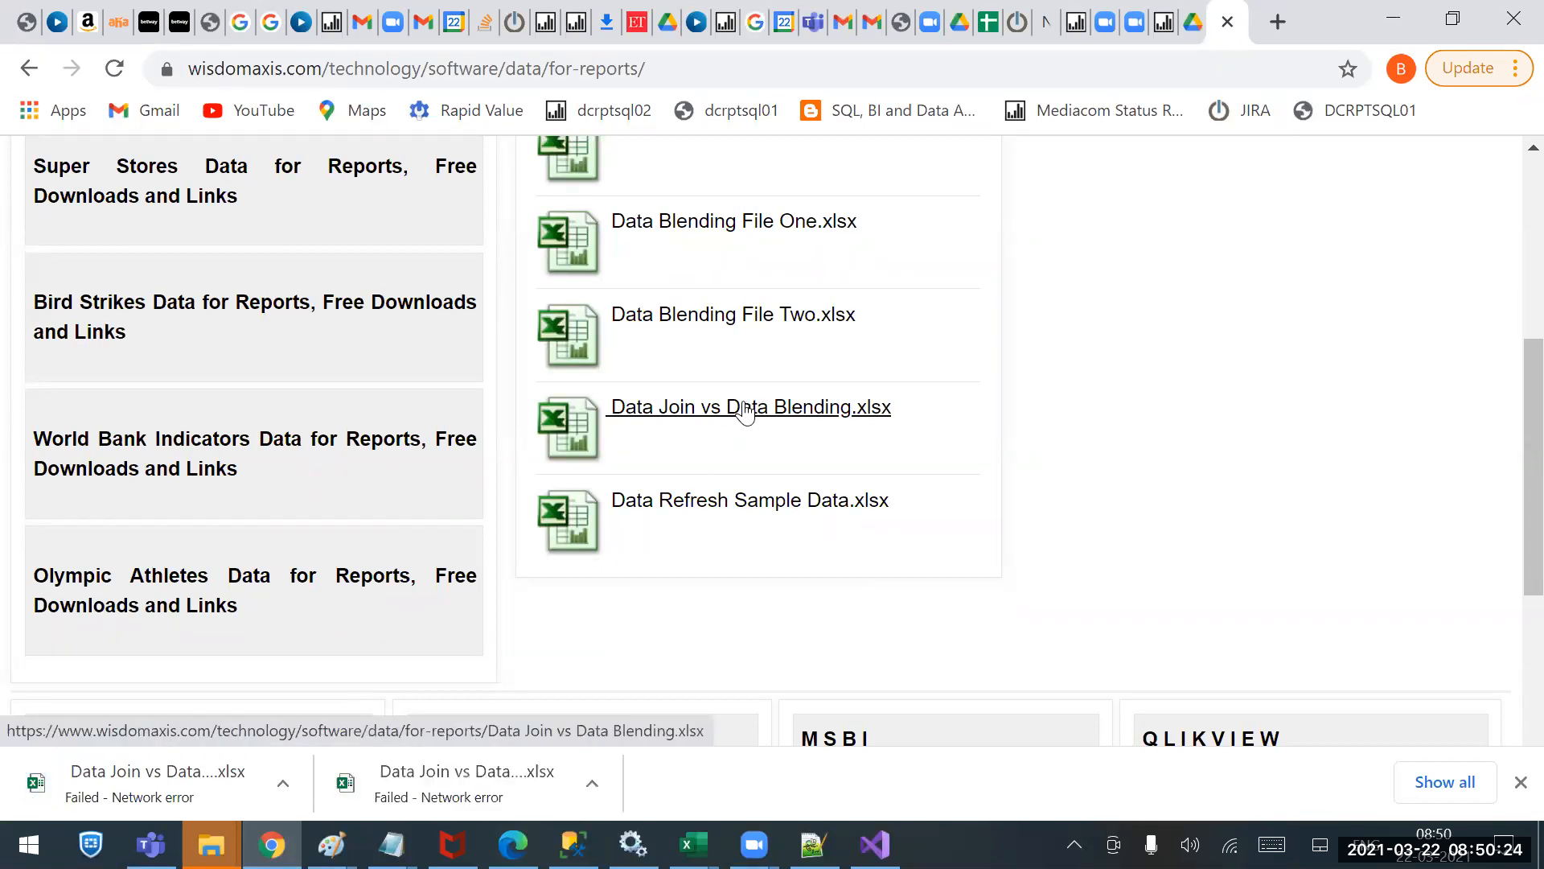
click(742, 319)
click(744, 228)
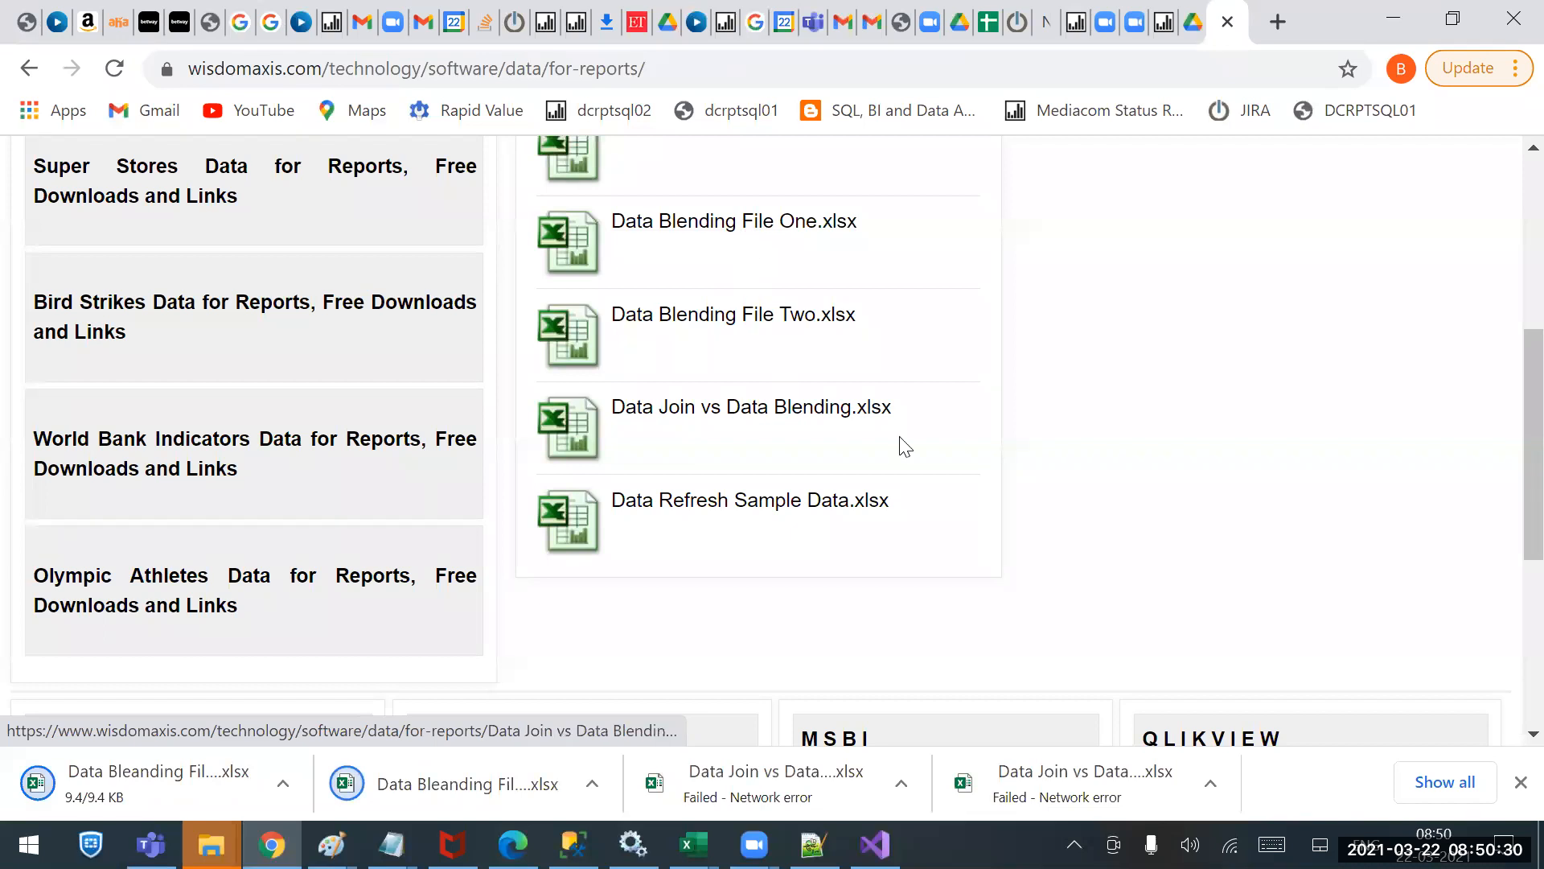
Open the MSBI sample data page and download Orders-With Nulls.xlsx.
scroll(884, 547, down, 5)
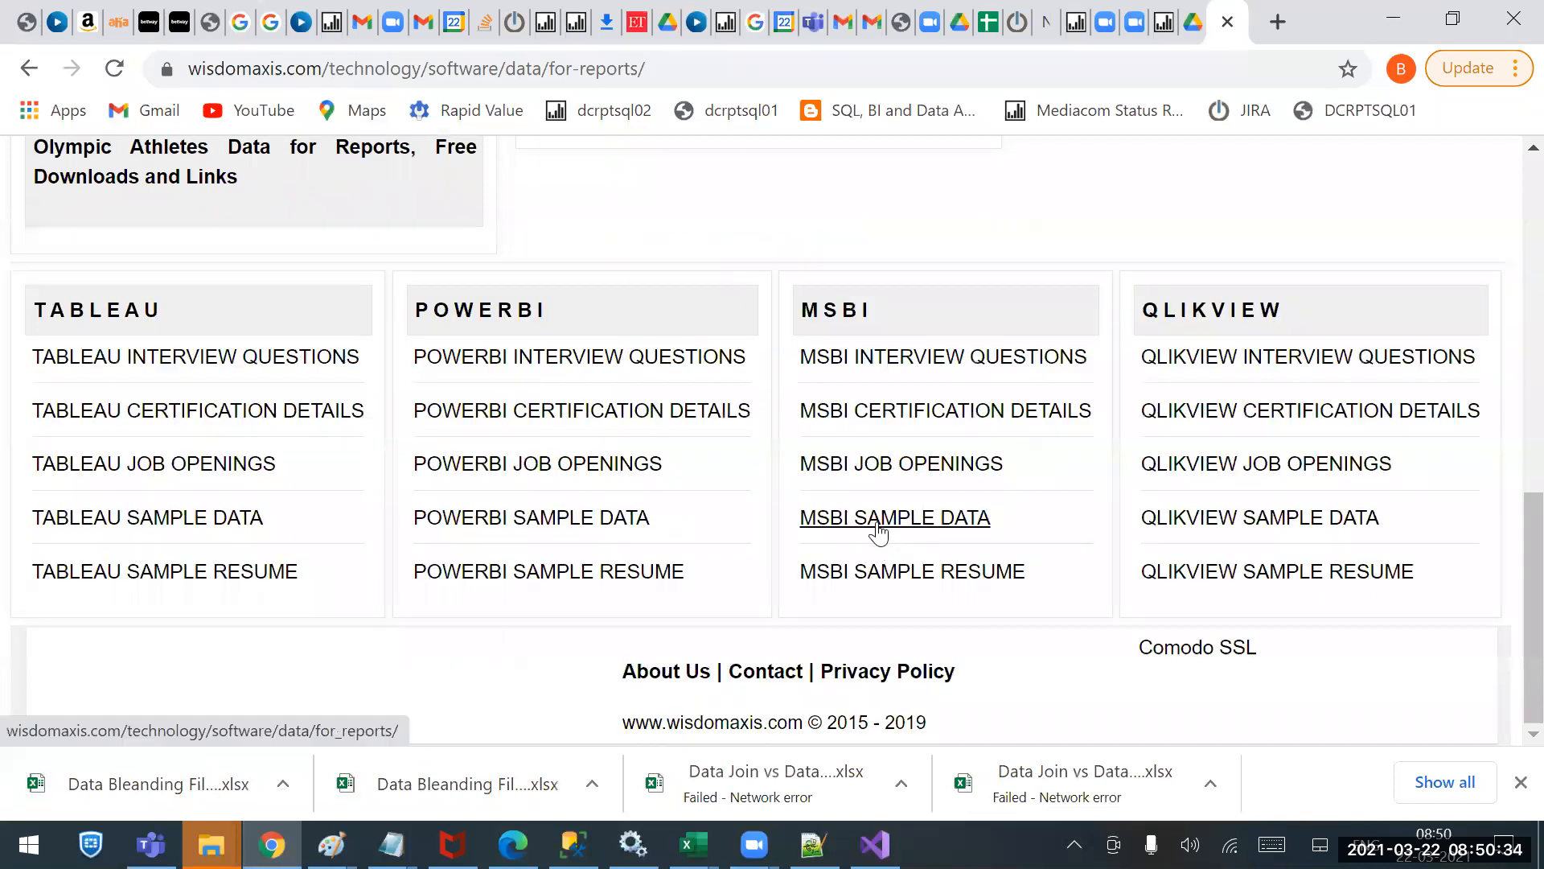
click(878, 530)
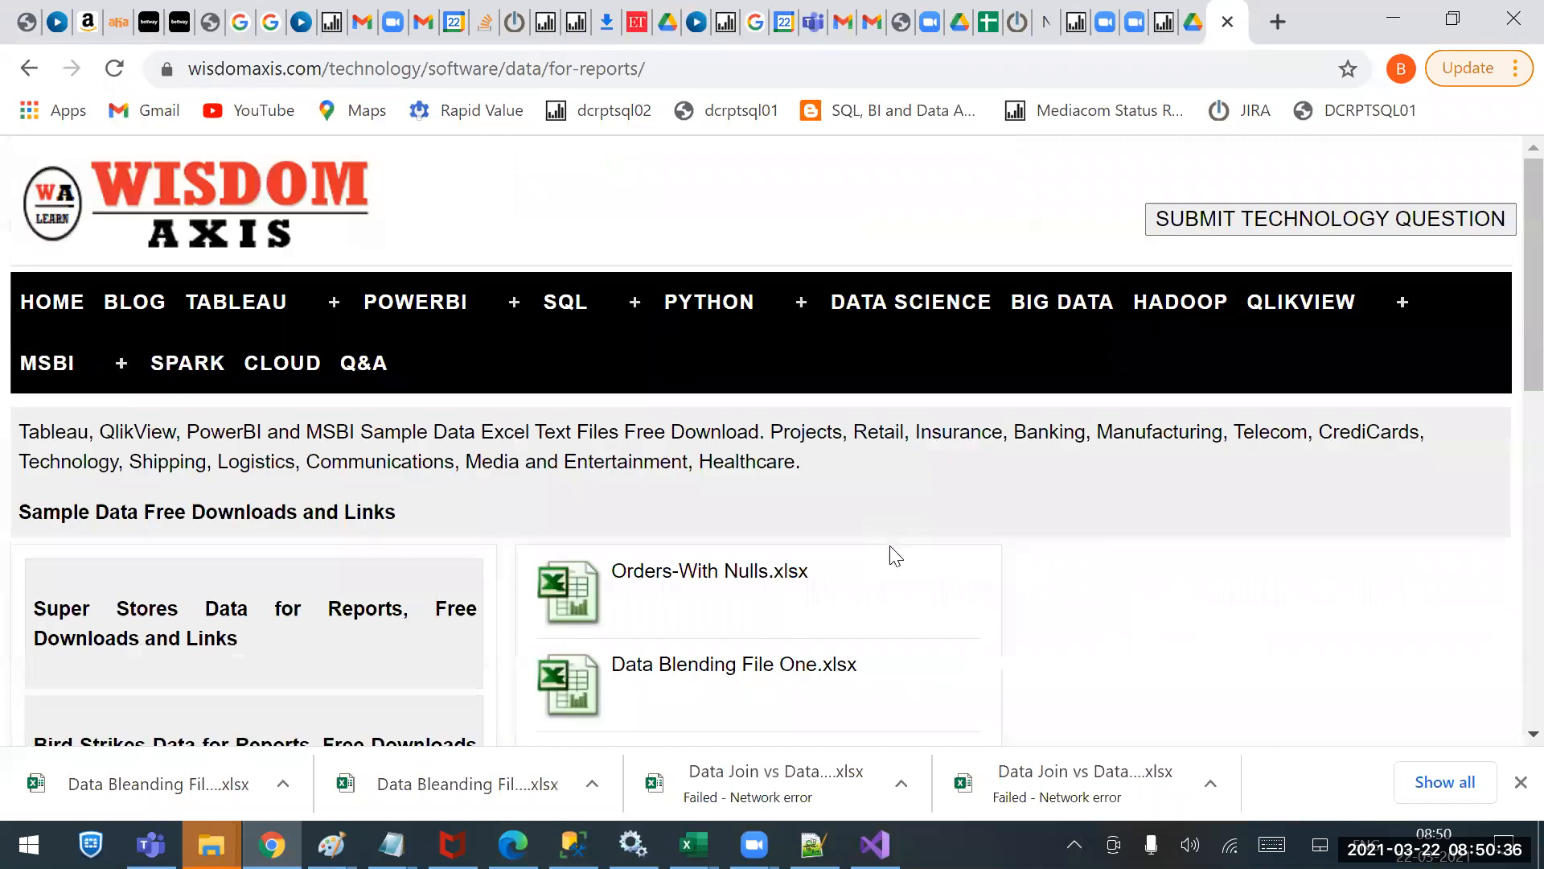
scroll(895, 555, down, 5)
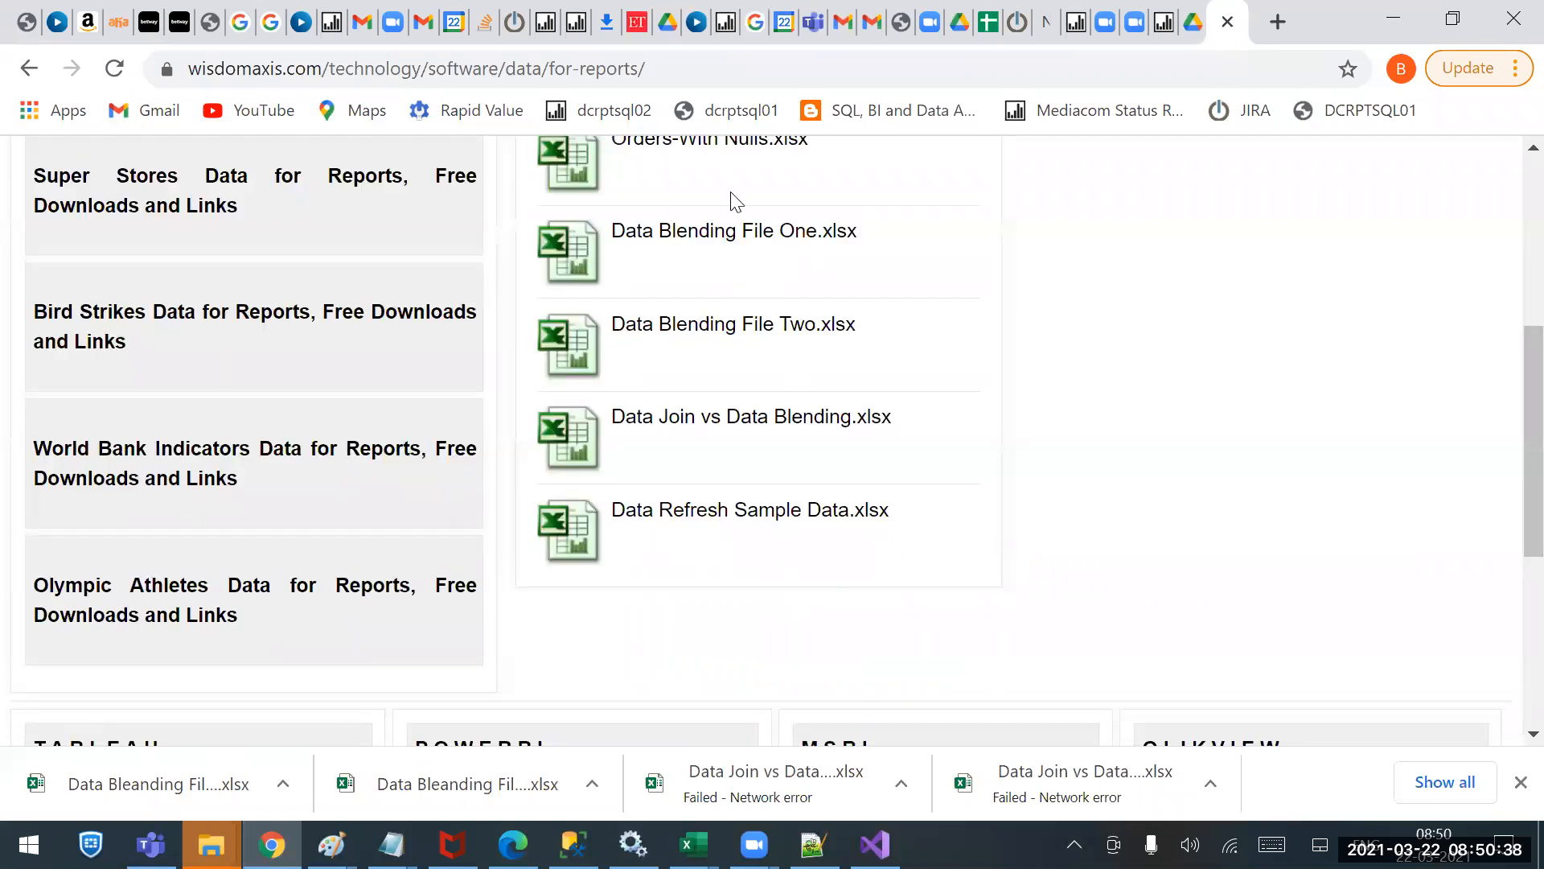
click(764, 145)
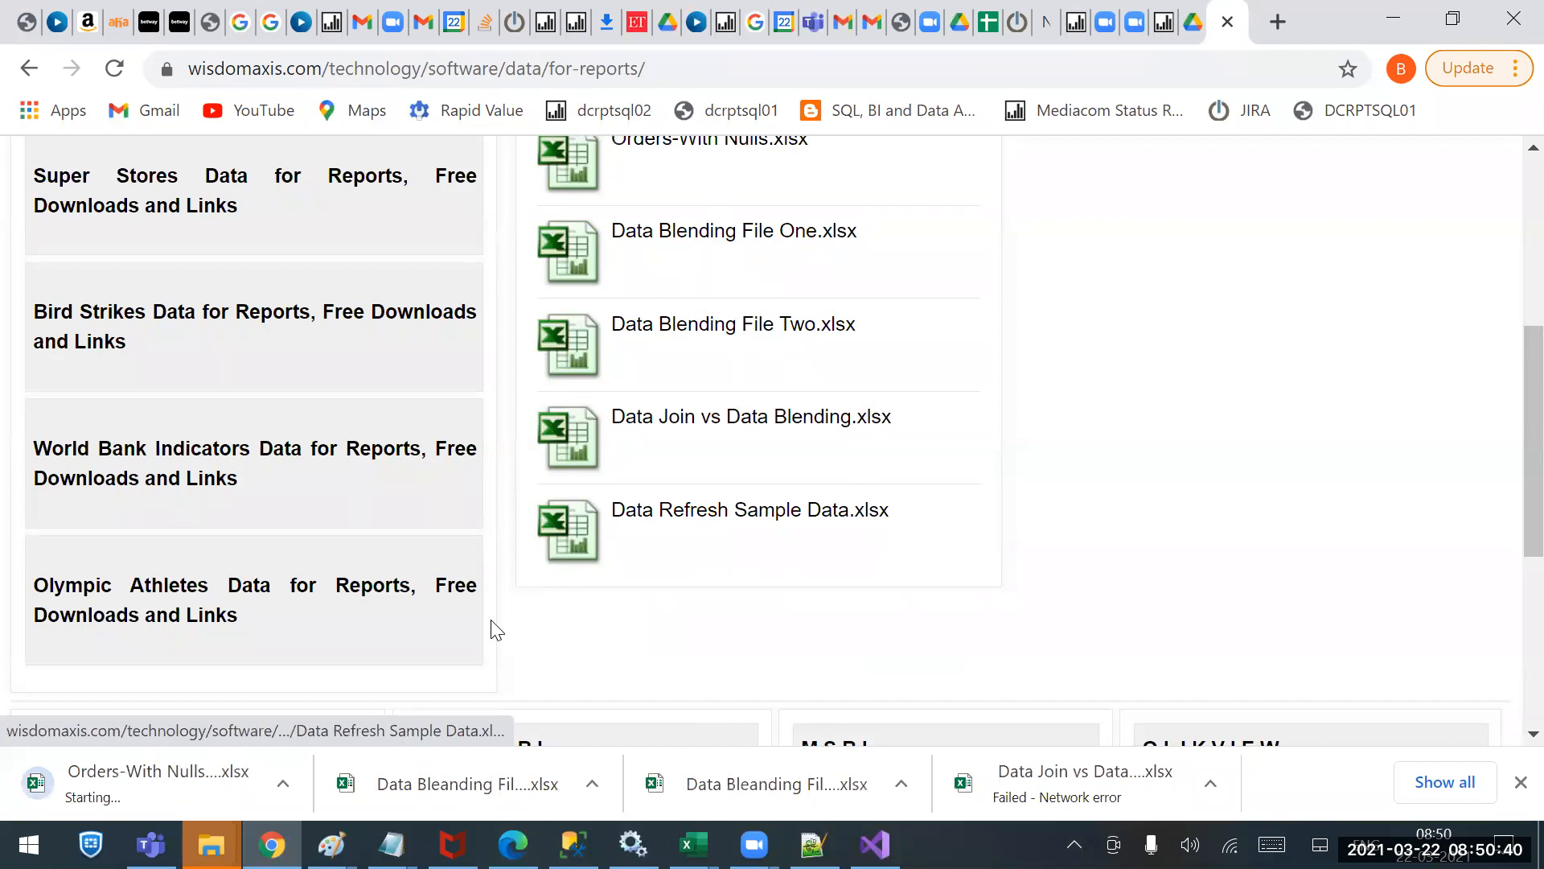
Try to open the downloaded Orders-With Nulls file and close the Report1 workbook without saving its changes.
click(95, 788)
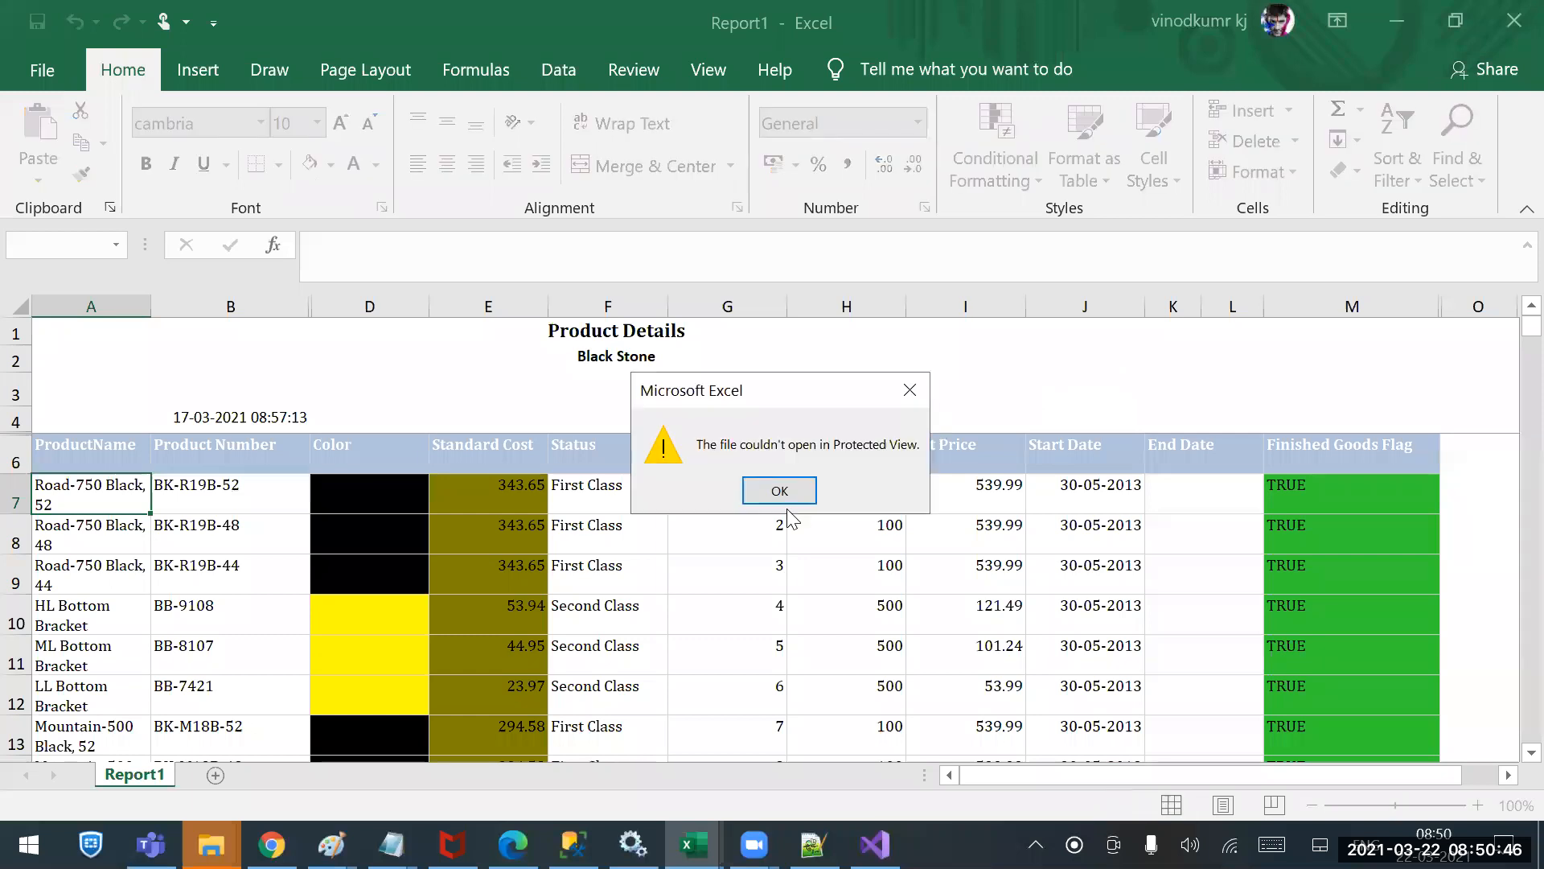
click(778, 490)
click(1511, 13)
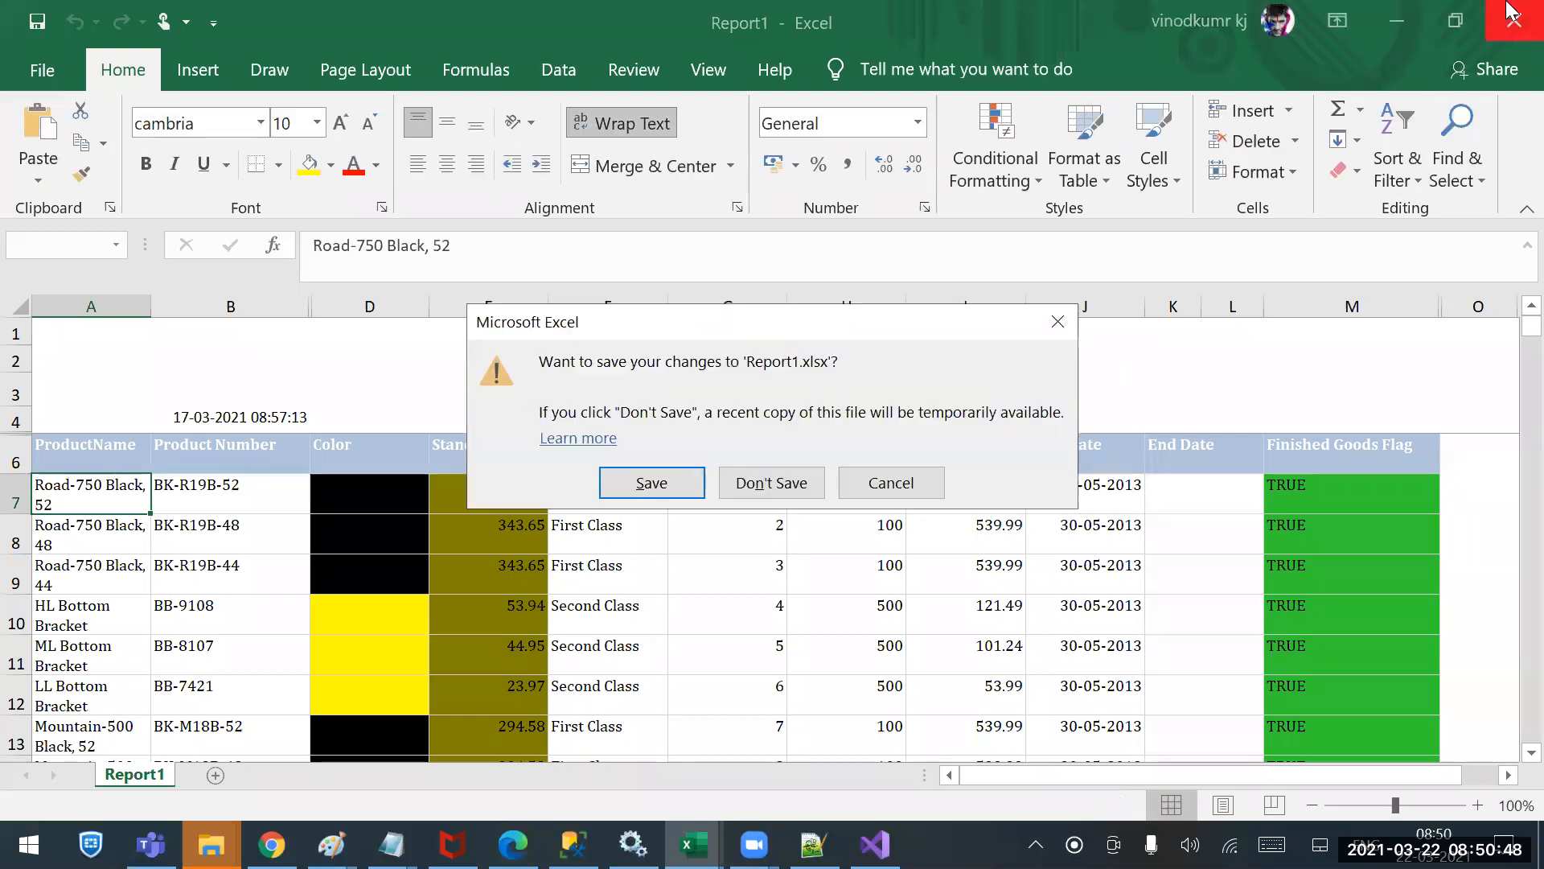
click(785, 482)
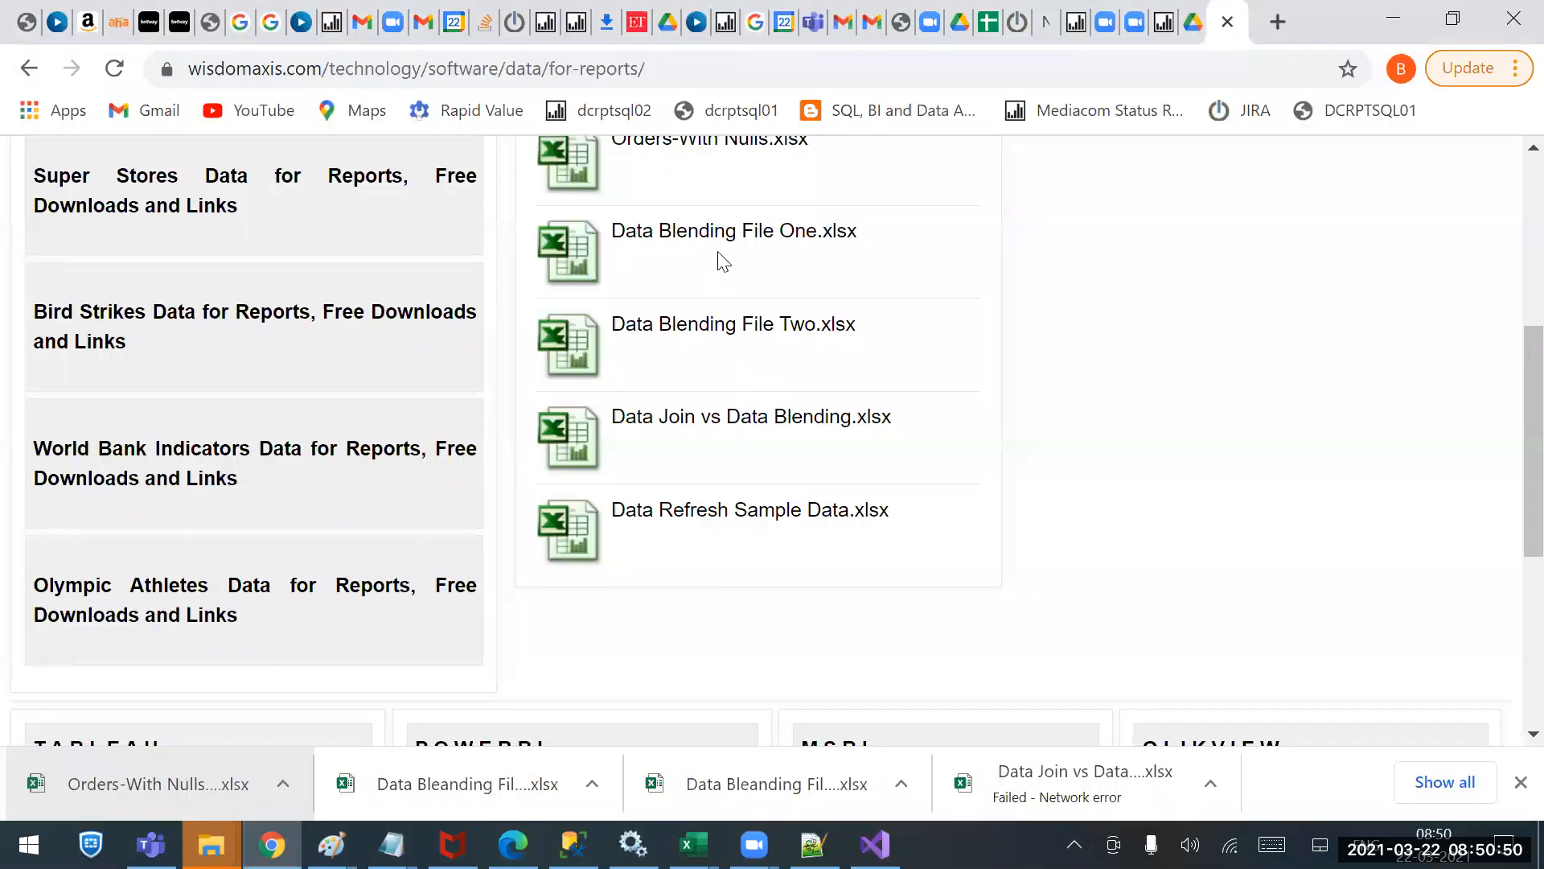
Try again to open the Orders-With Nulls download and close the T-Mobile PHP Monthly Status_Month yyyy (1) workbook.
click(169, 792)
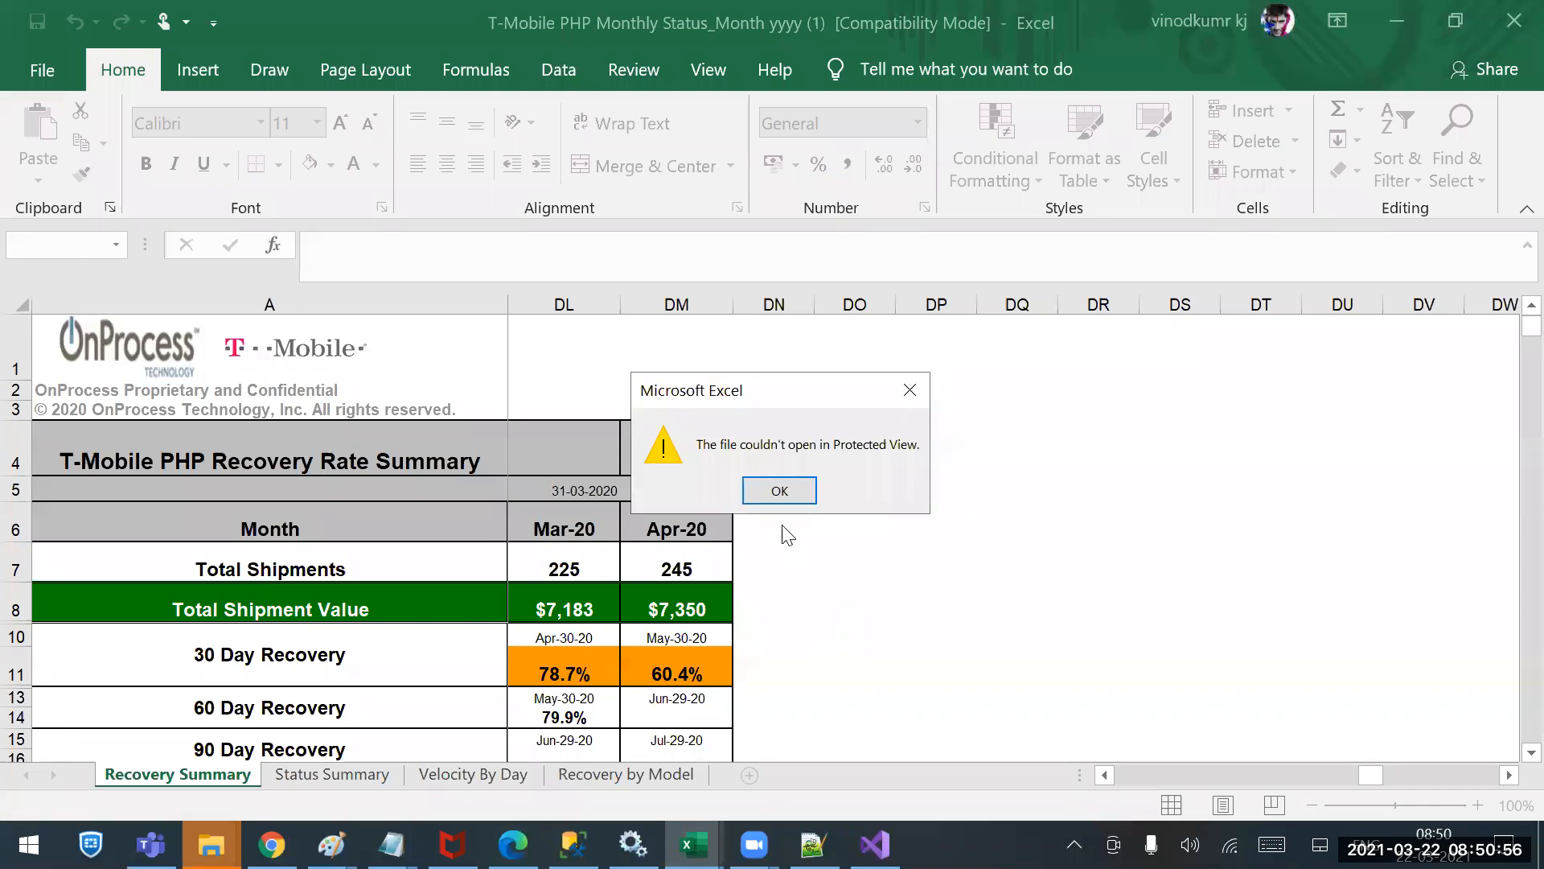
click(779, 491)
click(1512, 12)
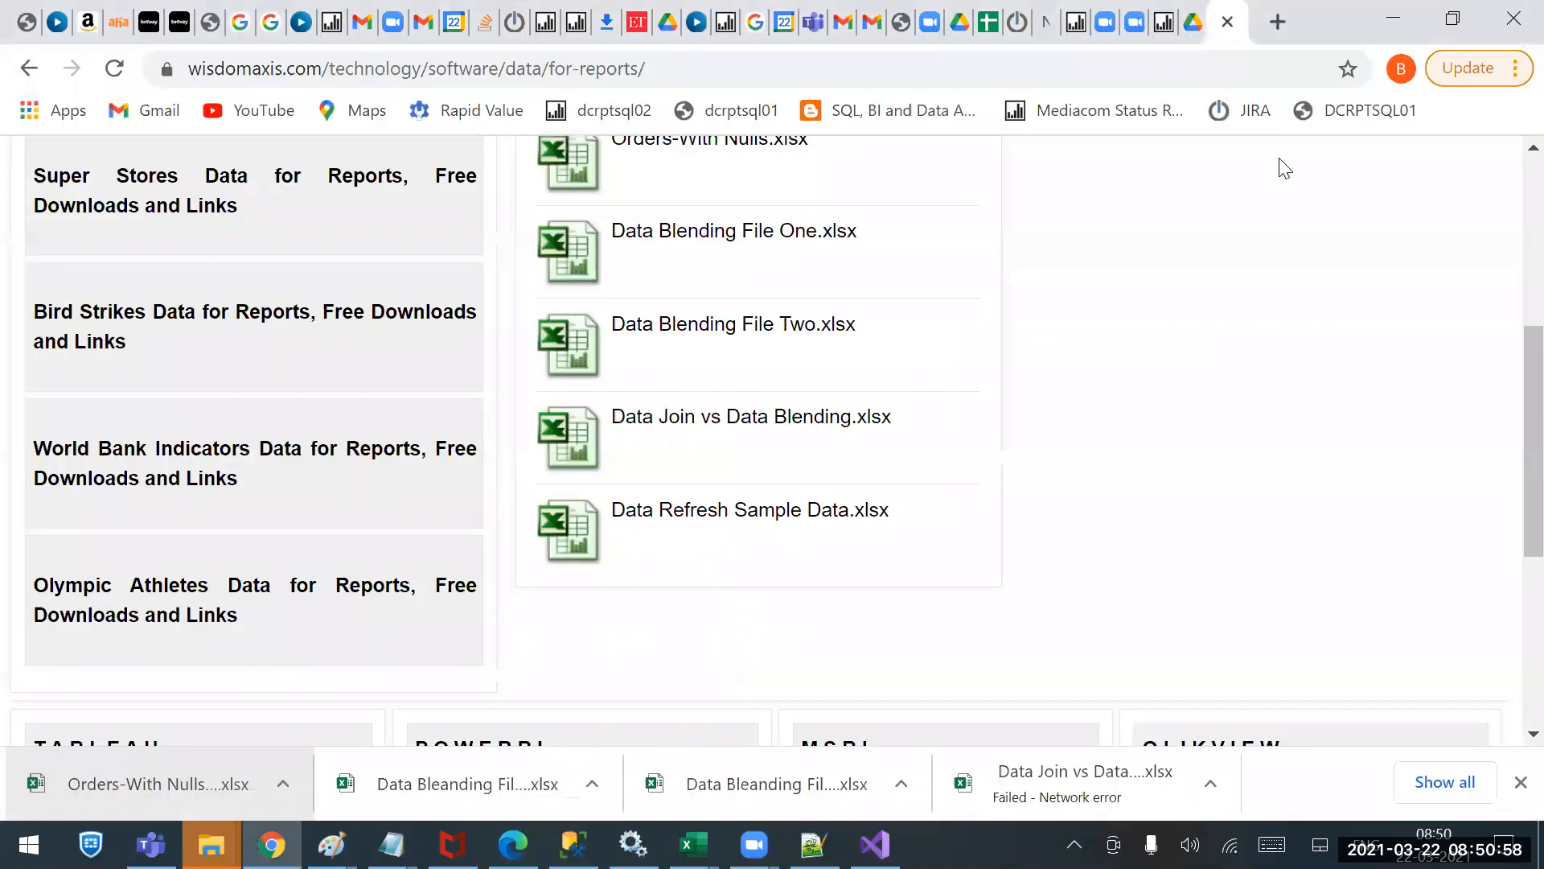
Show the Orders-With Nulls download in its folder, open Orders-With Nulls (1) from there and enable editing.
click(1442, 777)
click(517, 426)
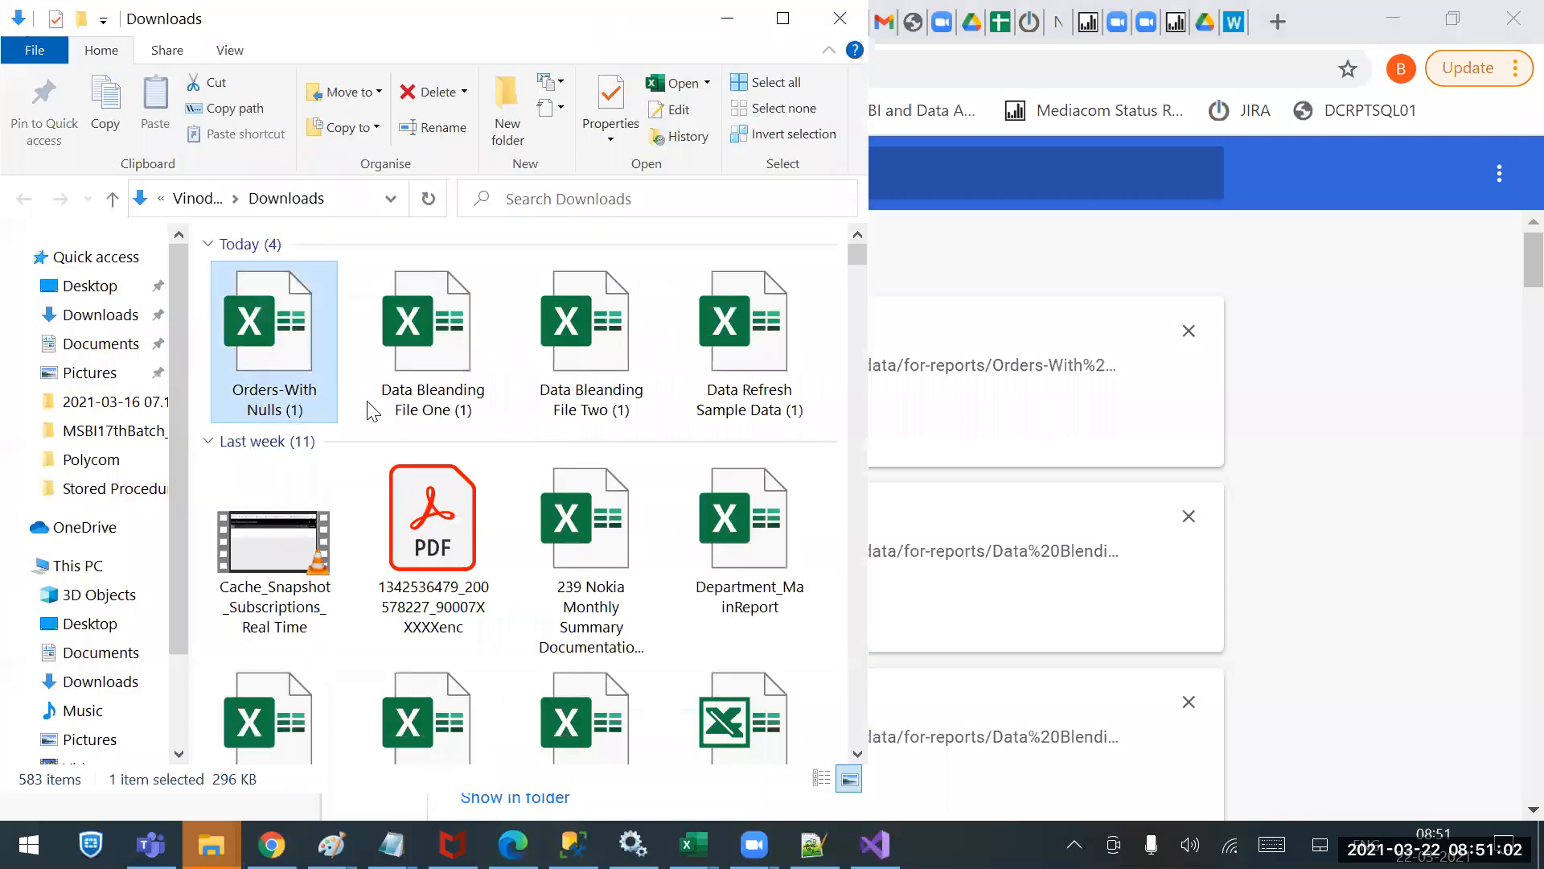
right_click(242, 345)
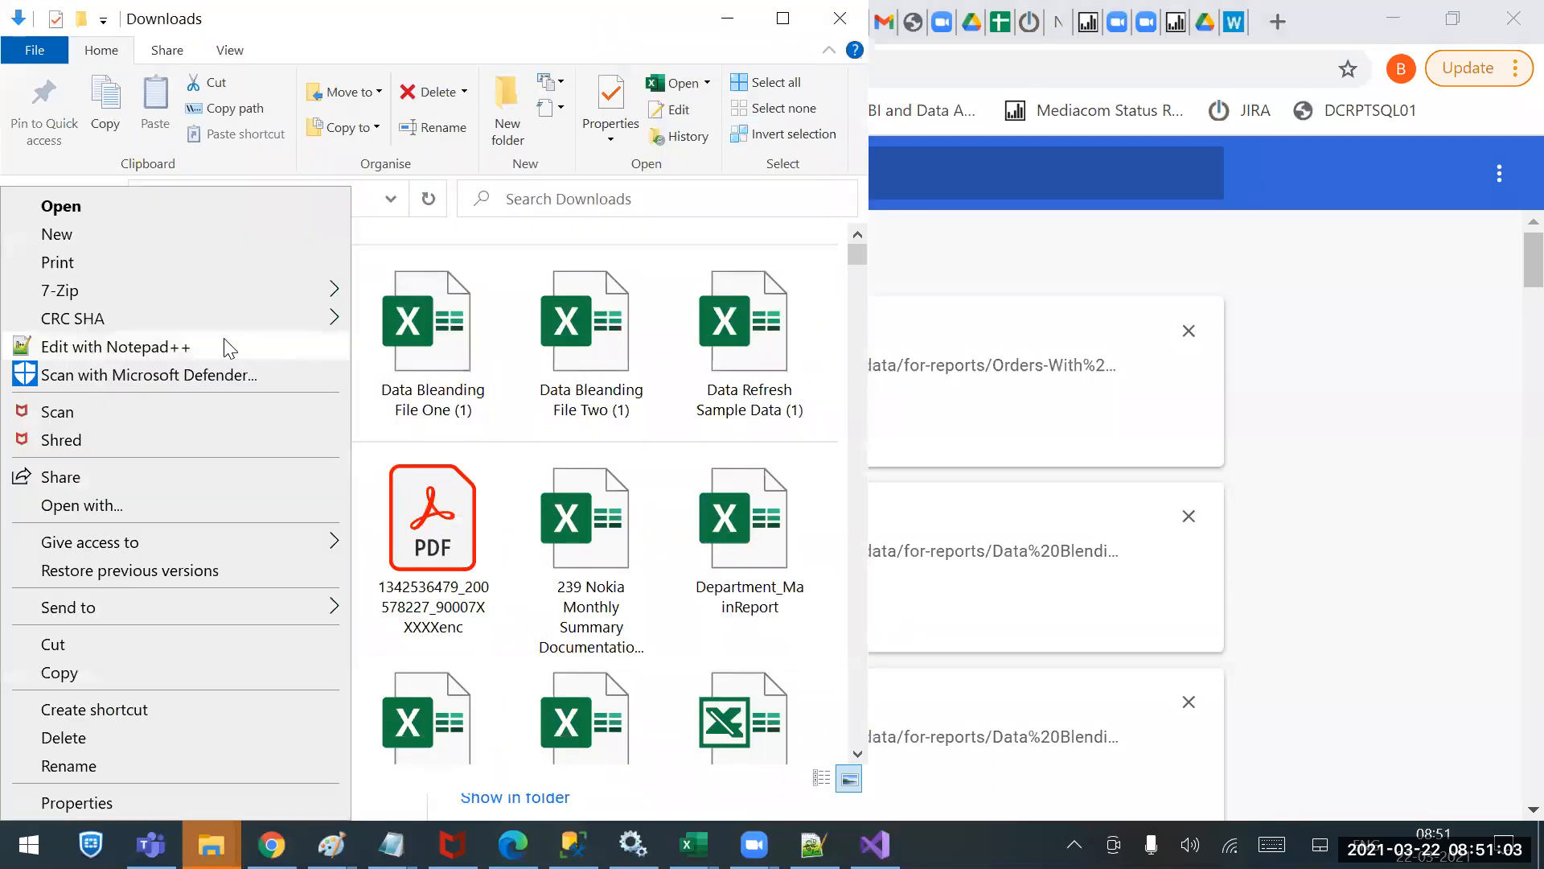
click(132, 211)
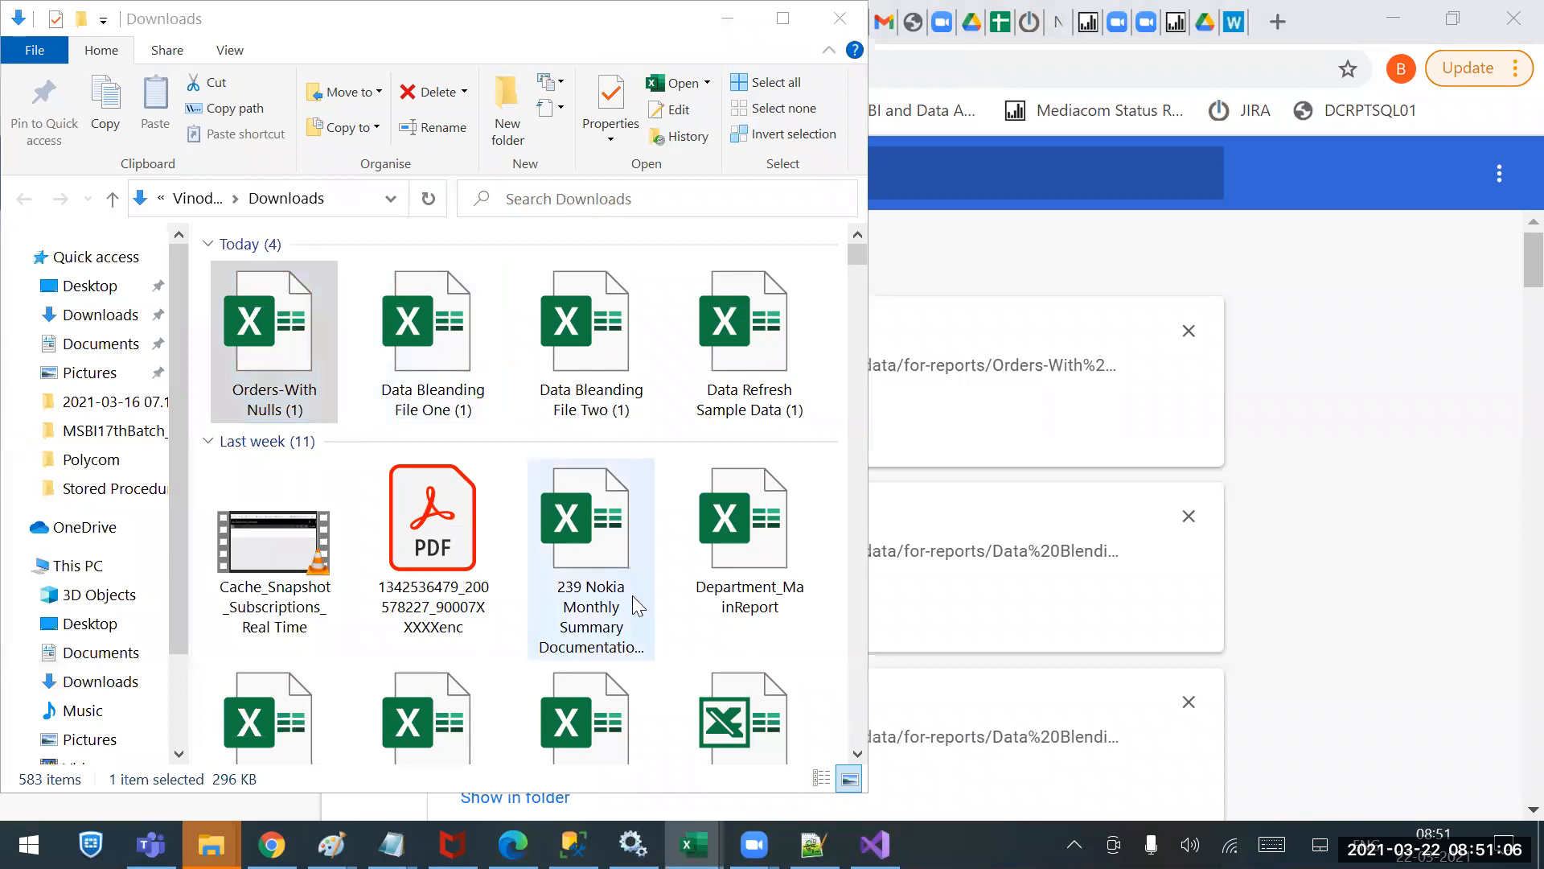
mouse_move(693, 844)
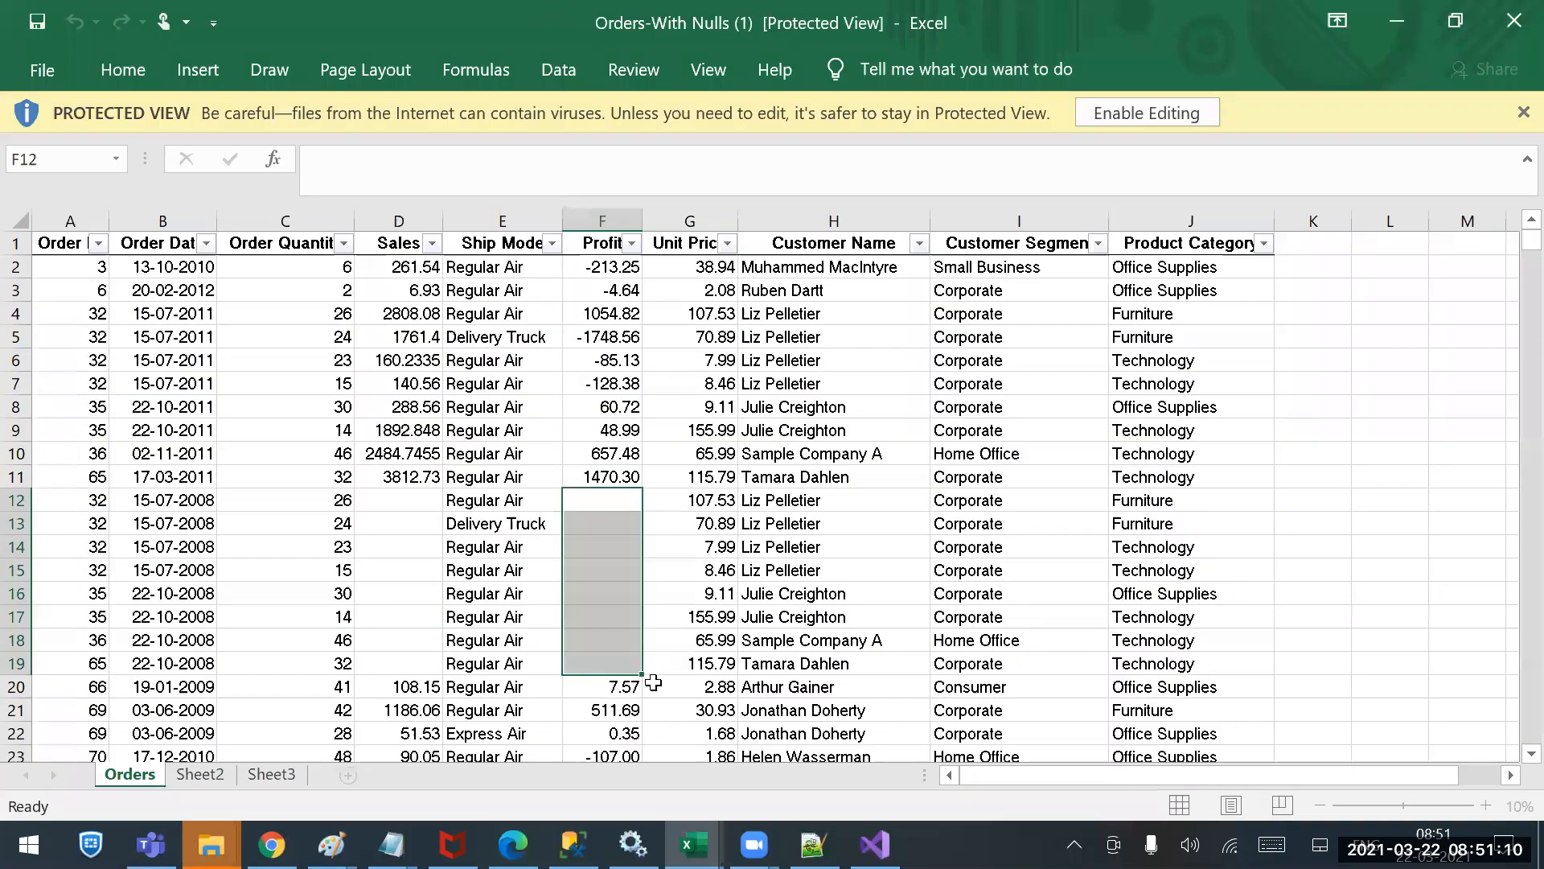
click(1175, 117)
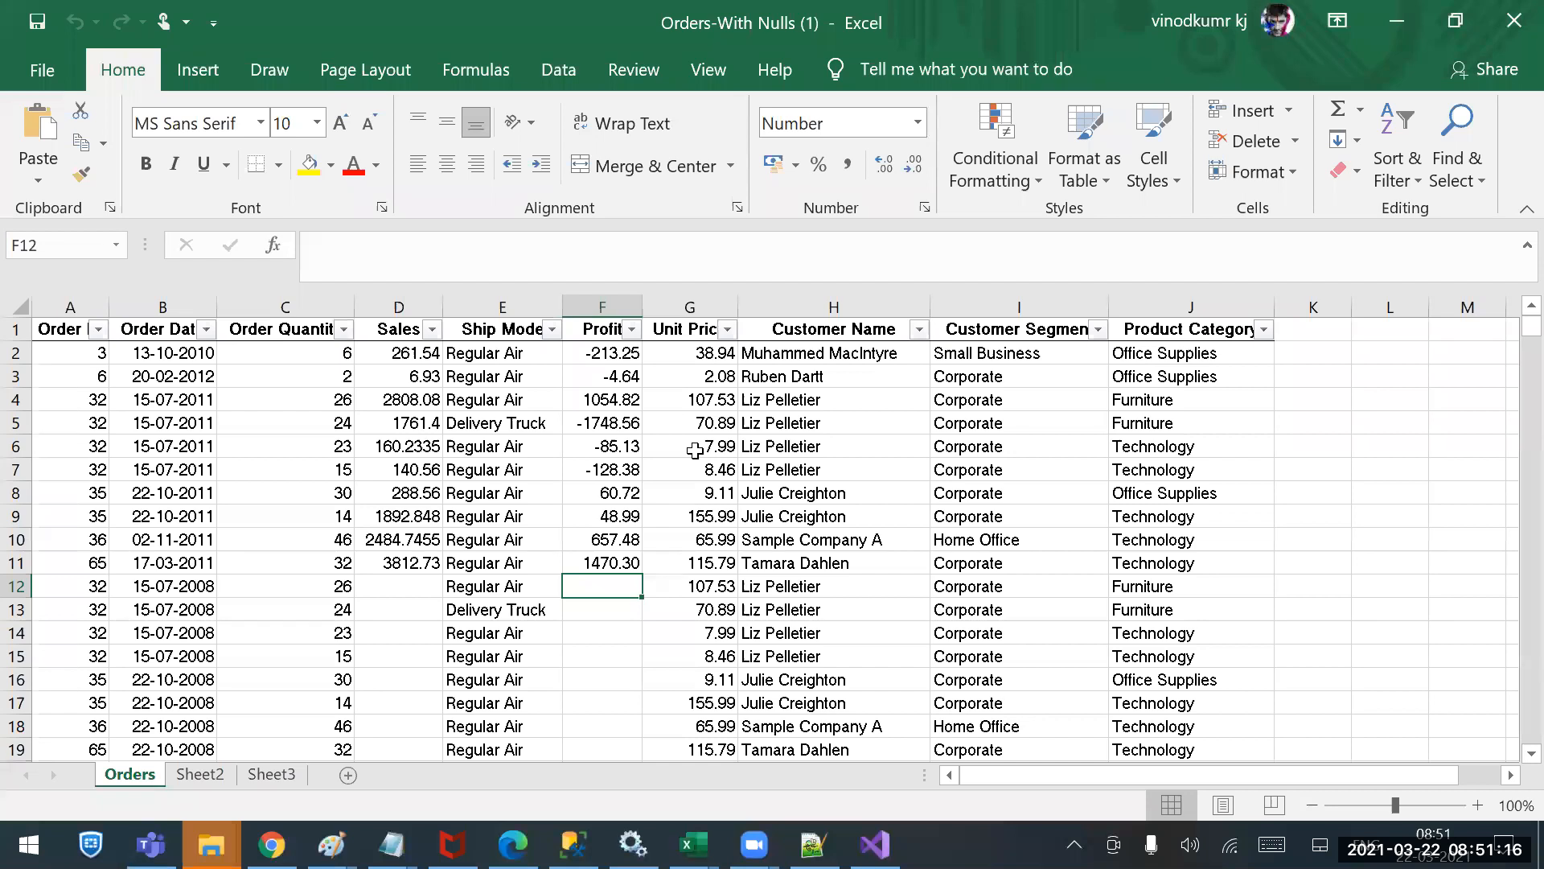
Examine the Orders sheet down to its last data row to judge its columns, blank values and size.
mouse_move(1530, 328)
mouse_down()
mouse_move(1507, 494)
mouse_move(1506, 311)
mouse_up()
scroll(737, 612, down, 7)
scroll(737, 611, down, 20)
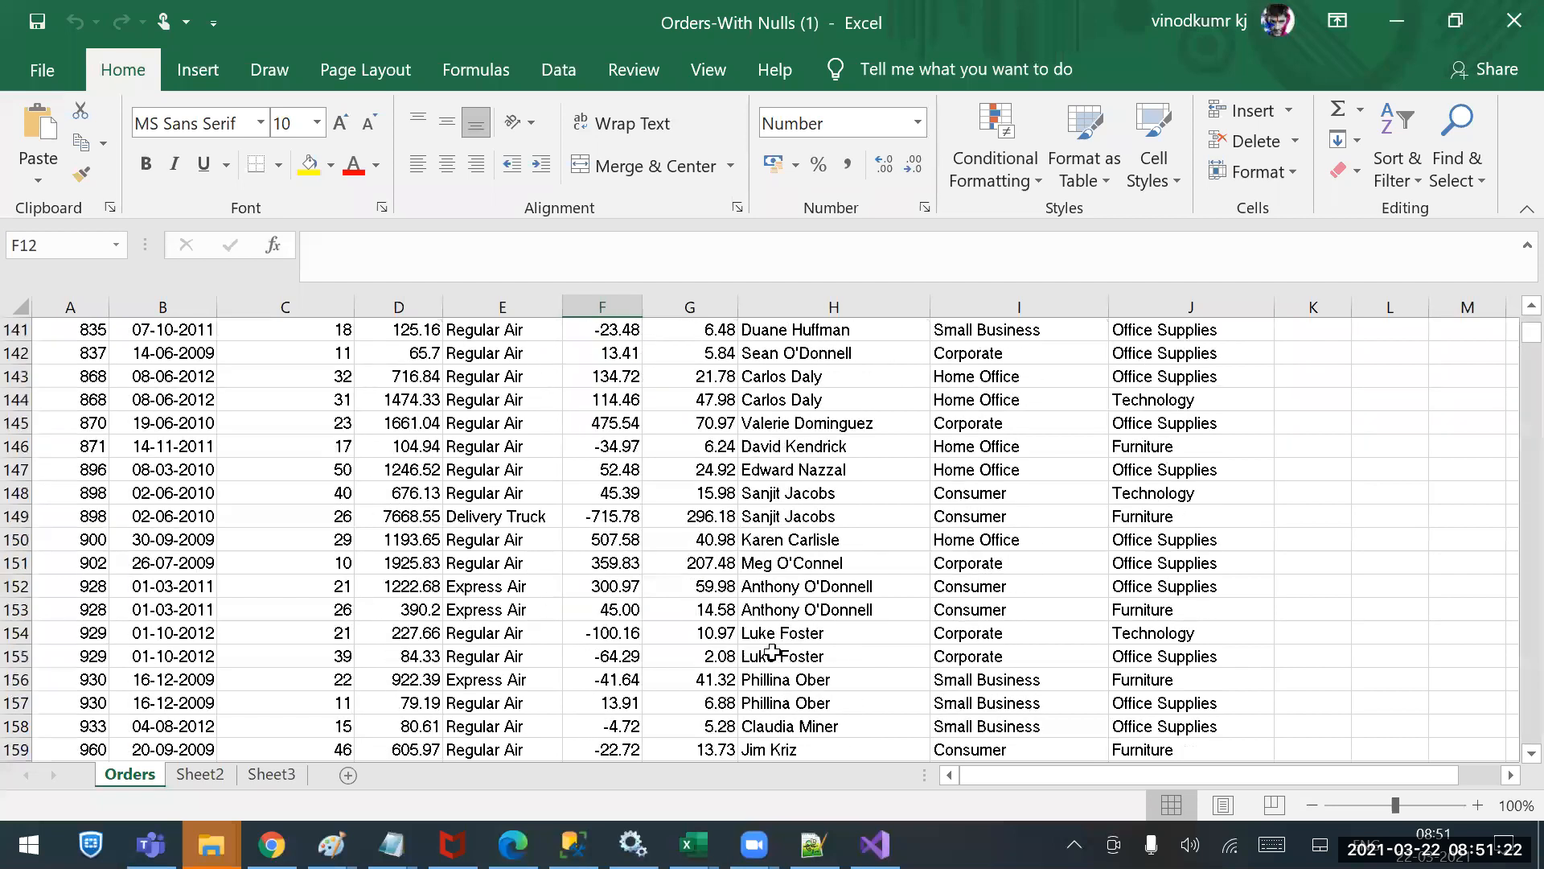
scroll(1043, 723, down, 20)
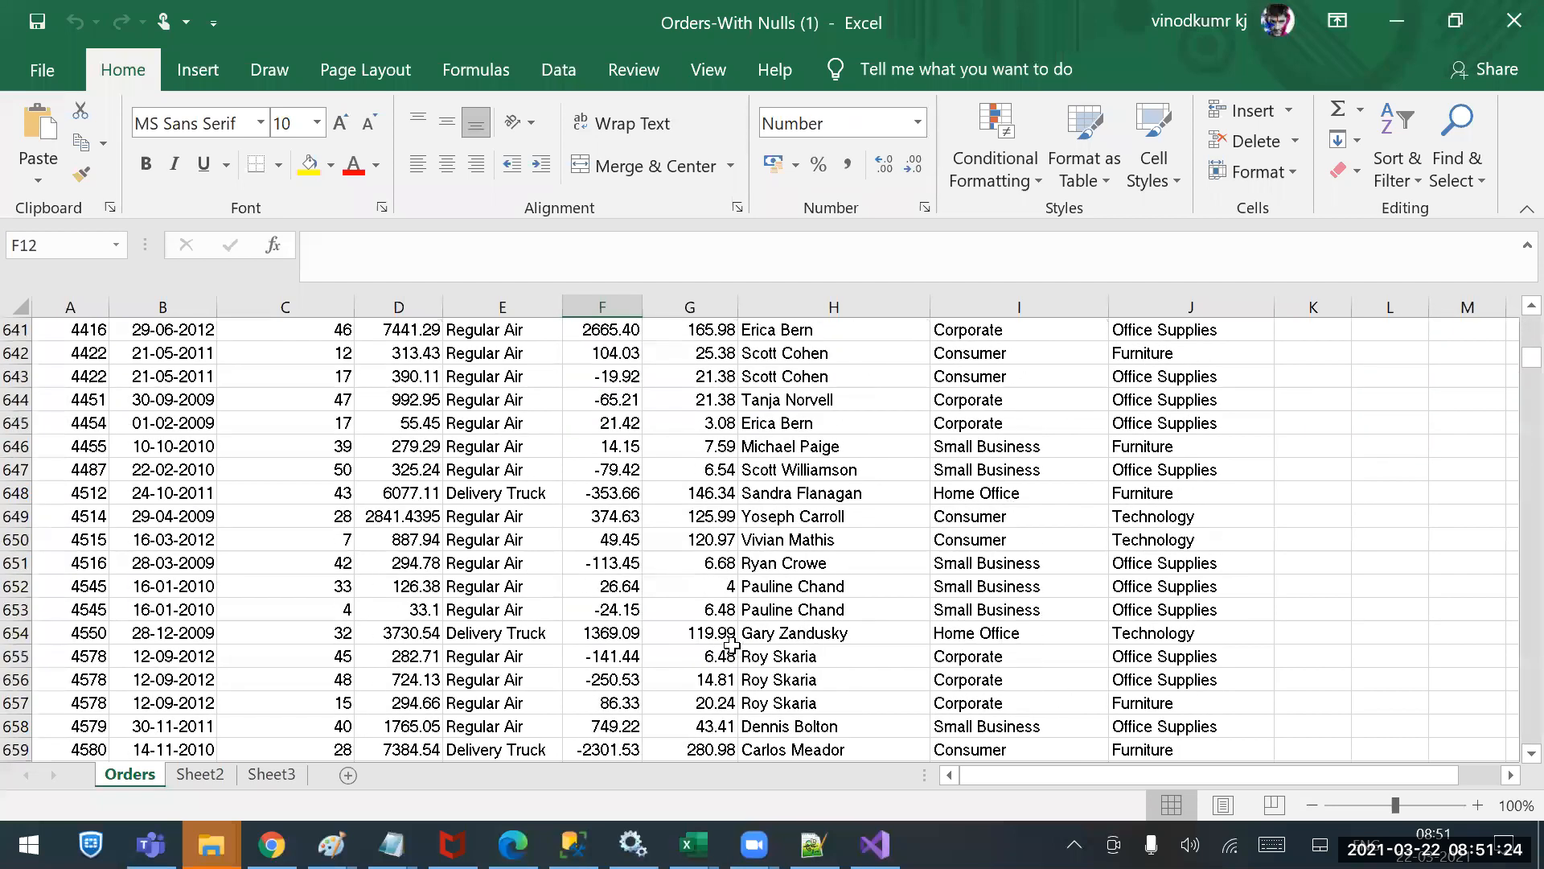
click(736, 656)
key(ctrl+Down)
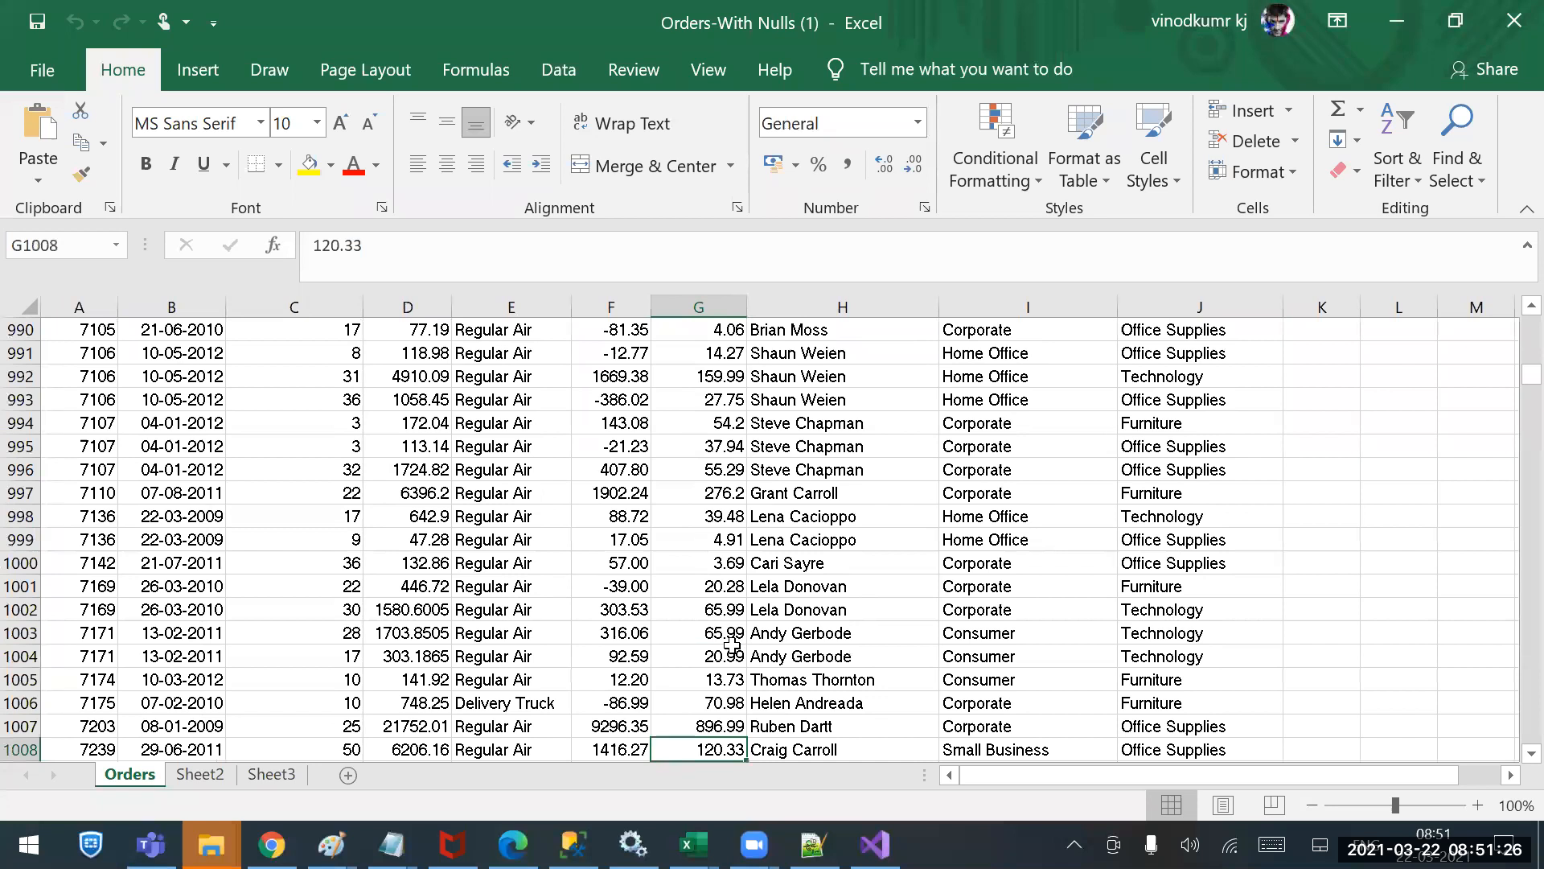
scroll(728, 653, down, 3)
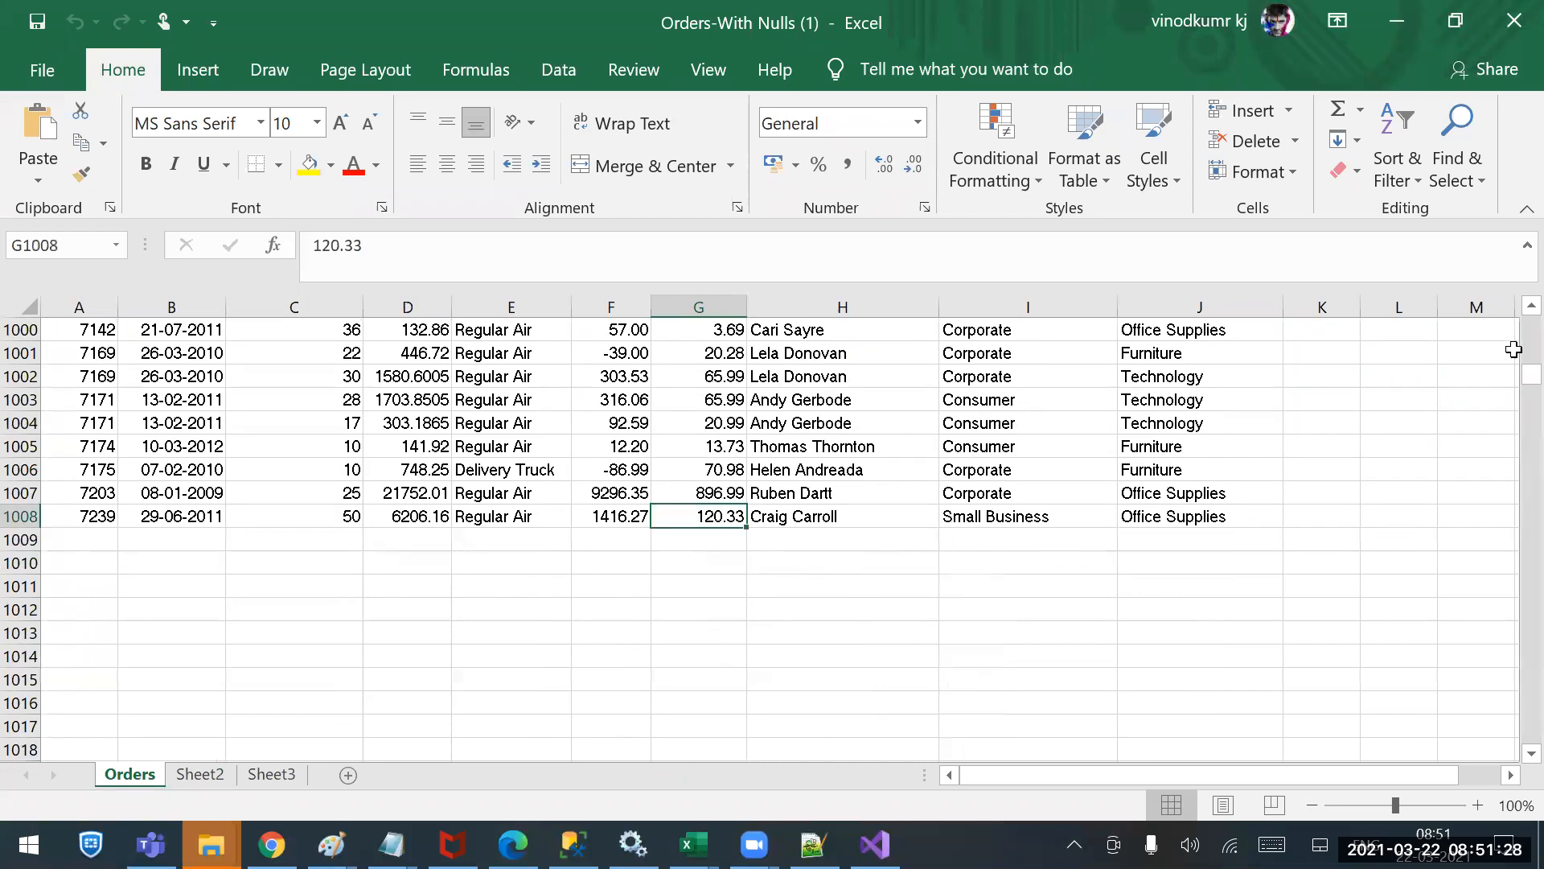
drag(1510, 333, 1512, 291)
click(372, 469)
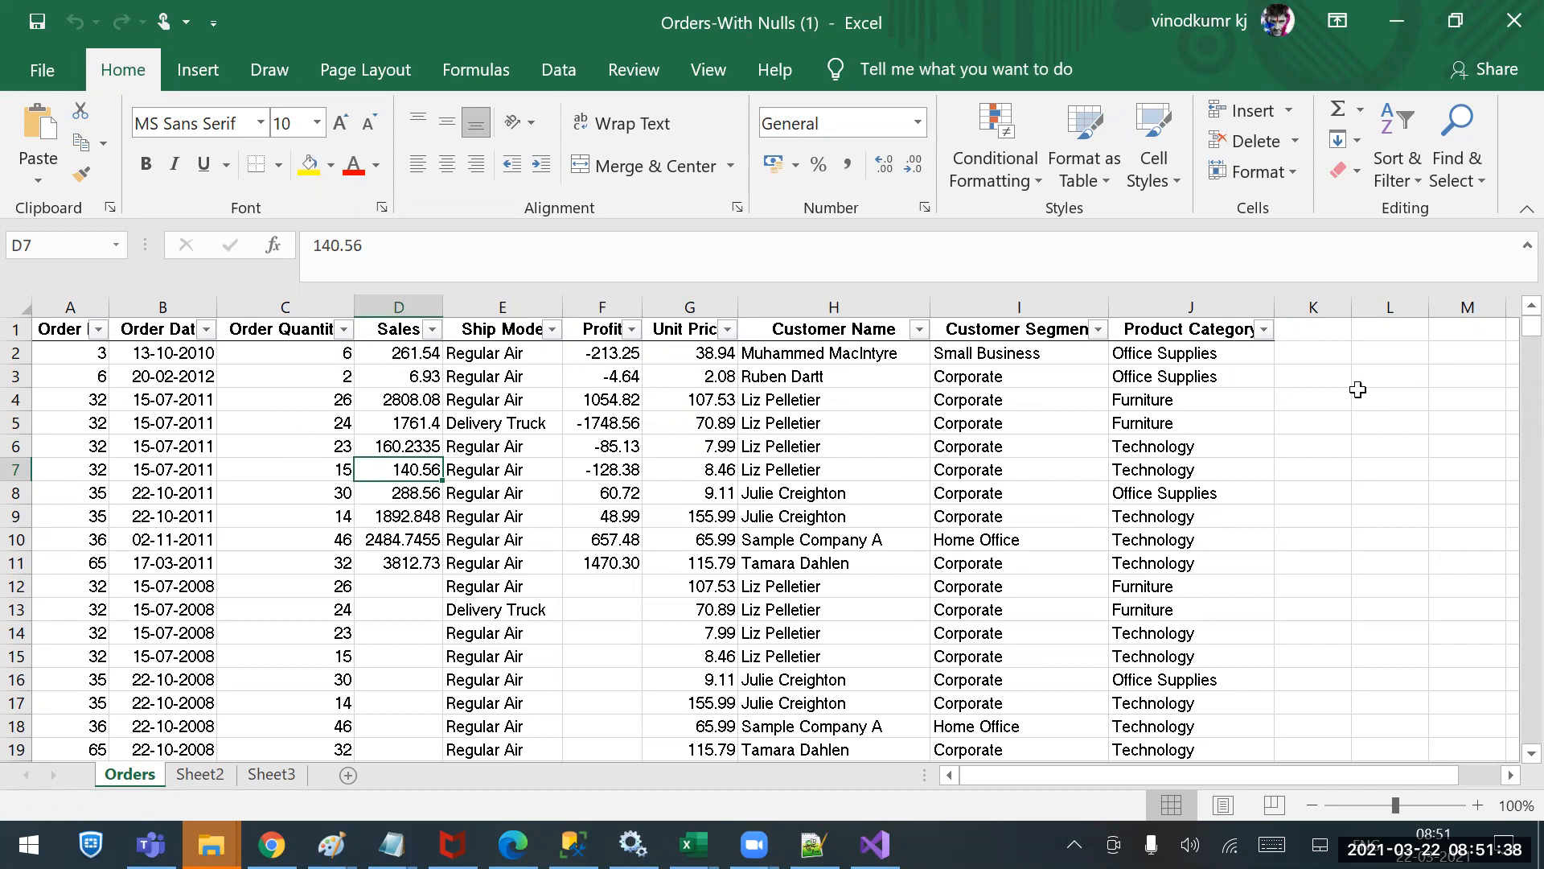
Close the Orders-With Nulls (1) workbook and copy its file from the Downloads folder.
click(1510, 14)
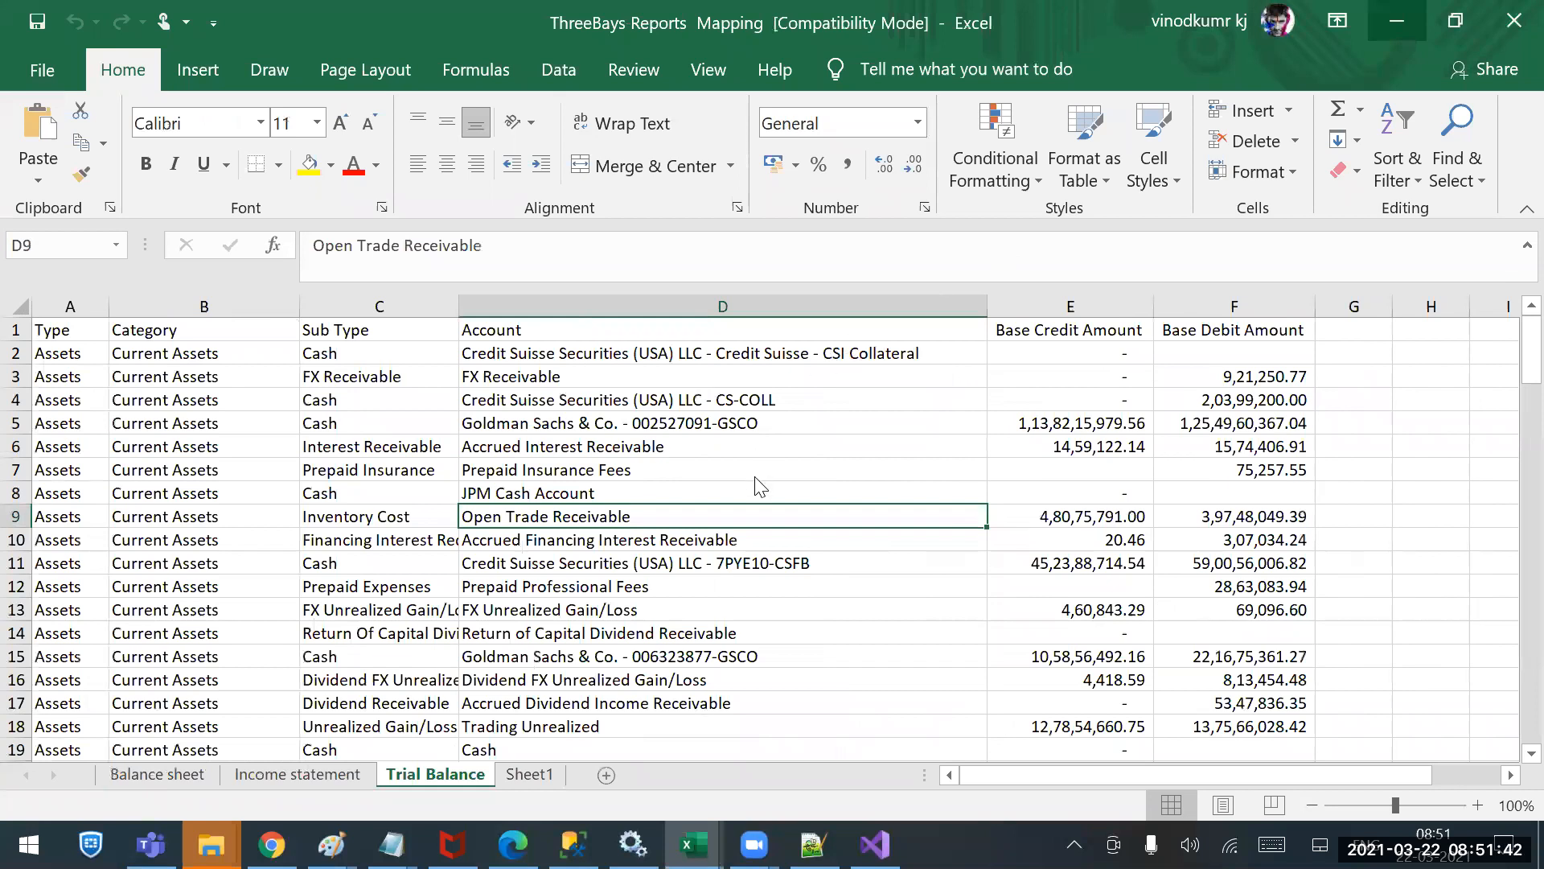
key(alt+Tab)
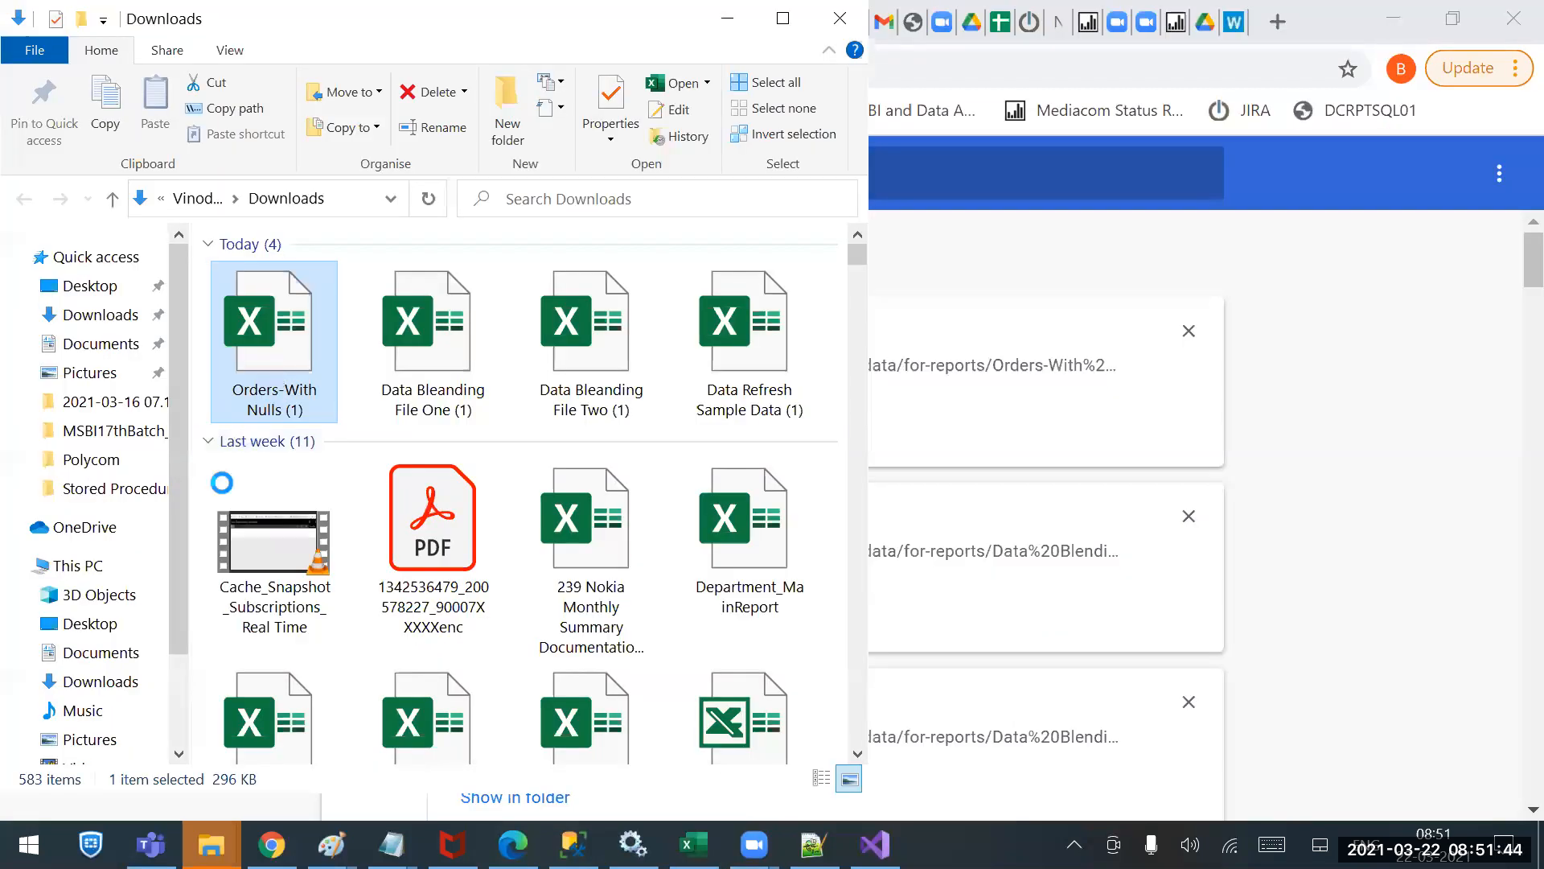
right_click(274, 378)
click(110, 673)
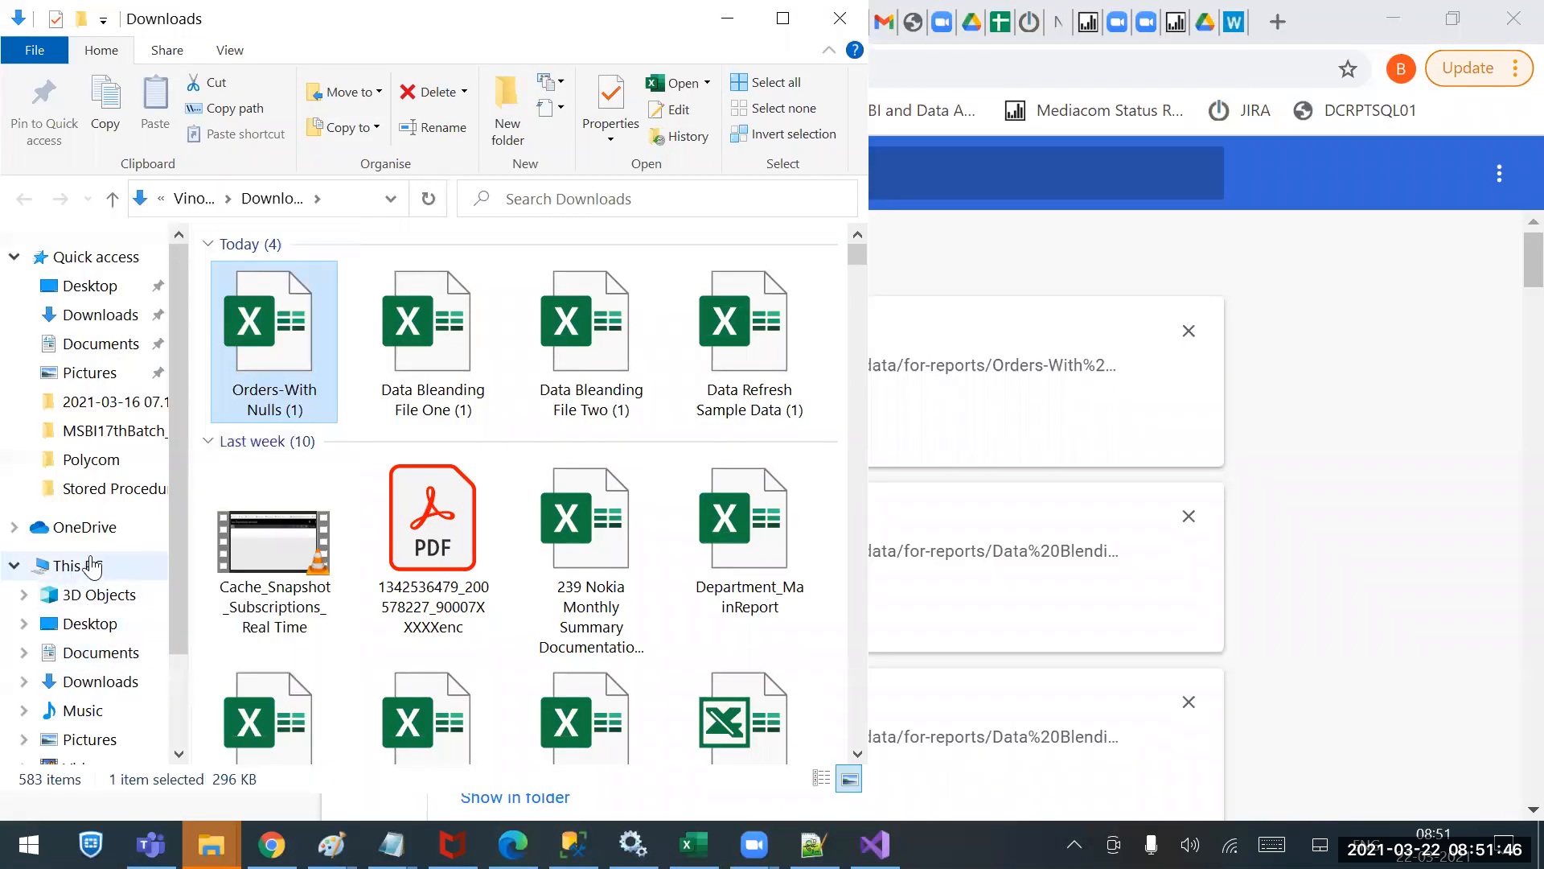
click(90, 566)
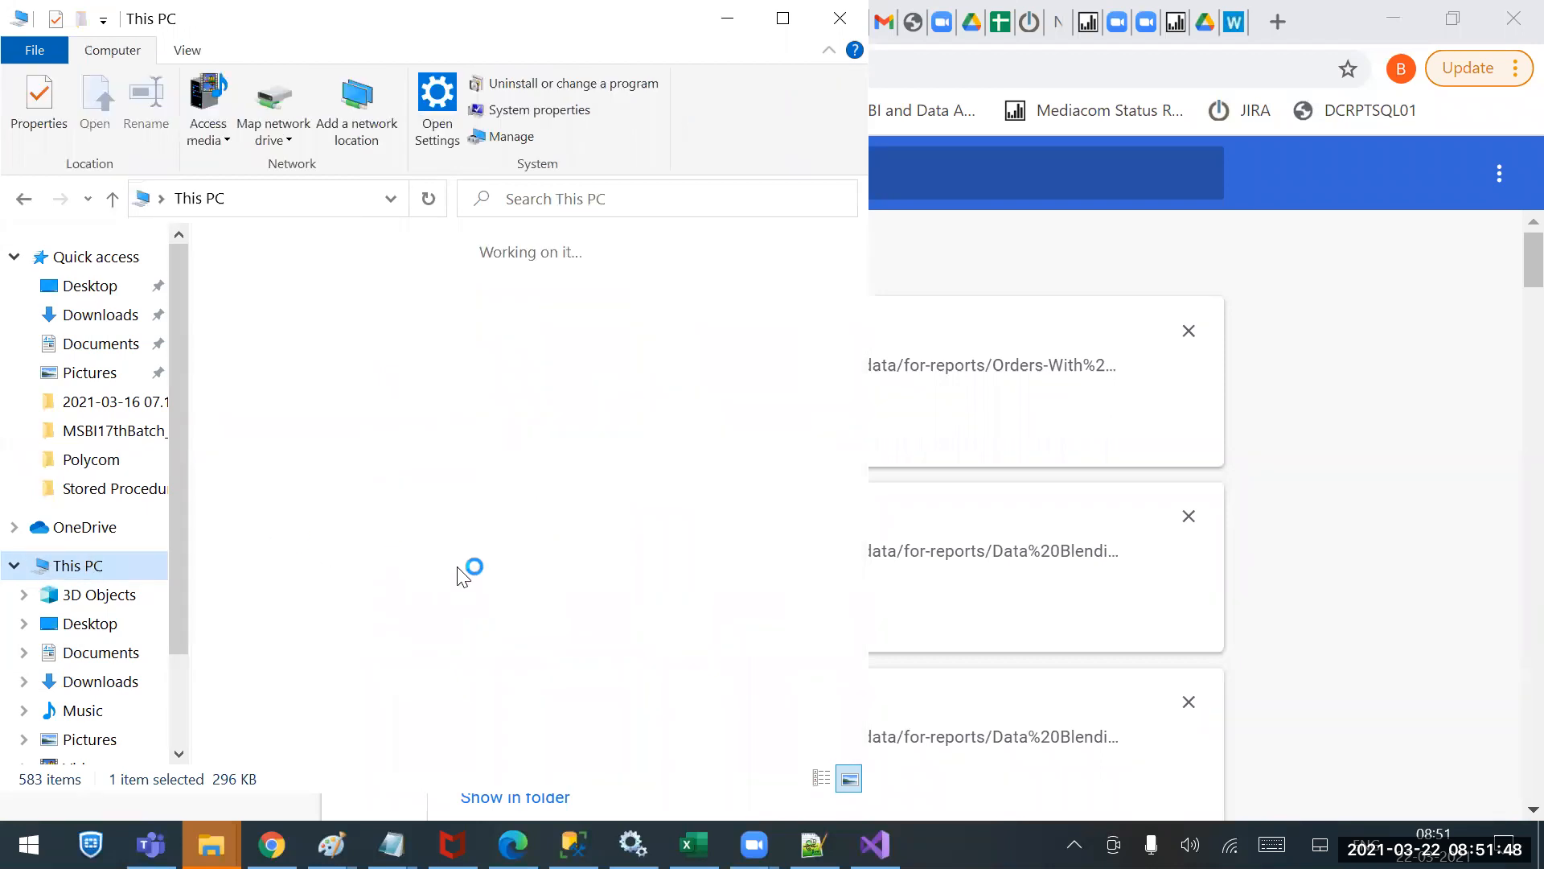
double_click(315, 682)
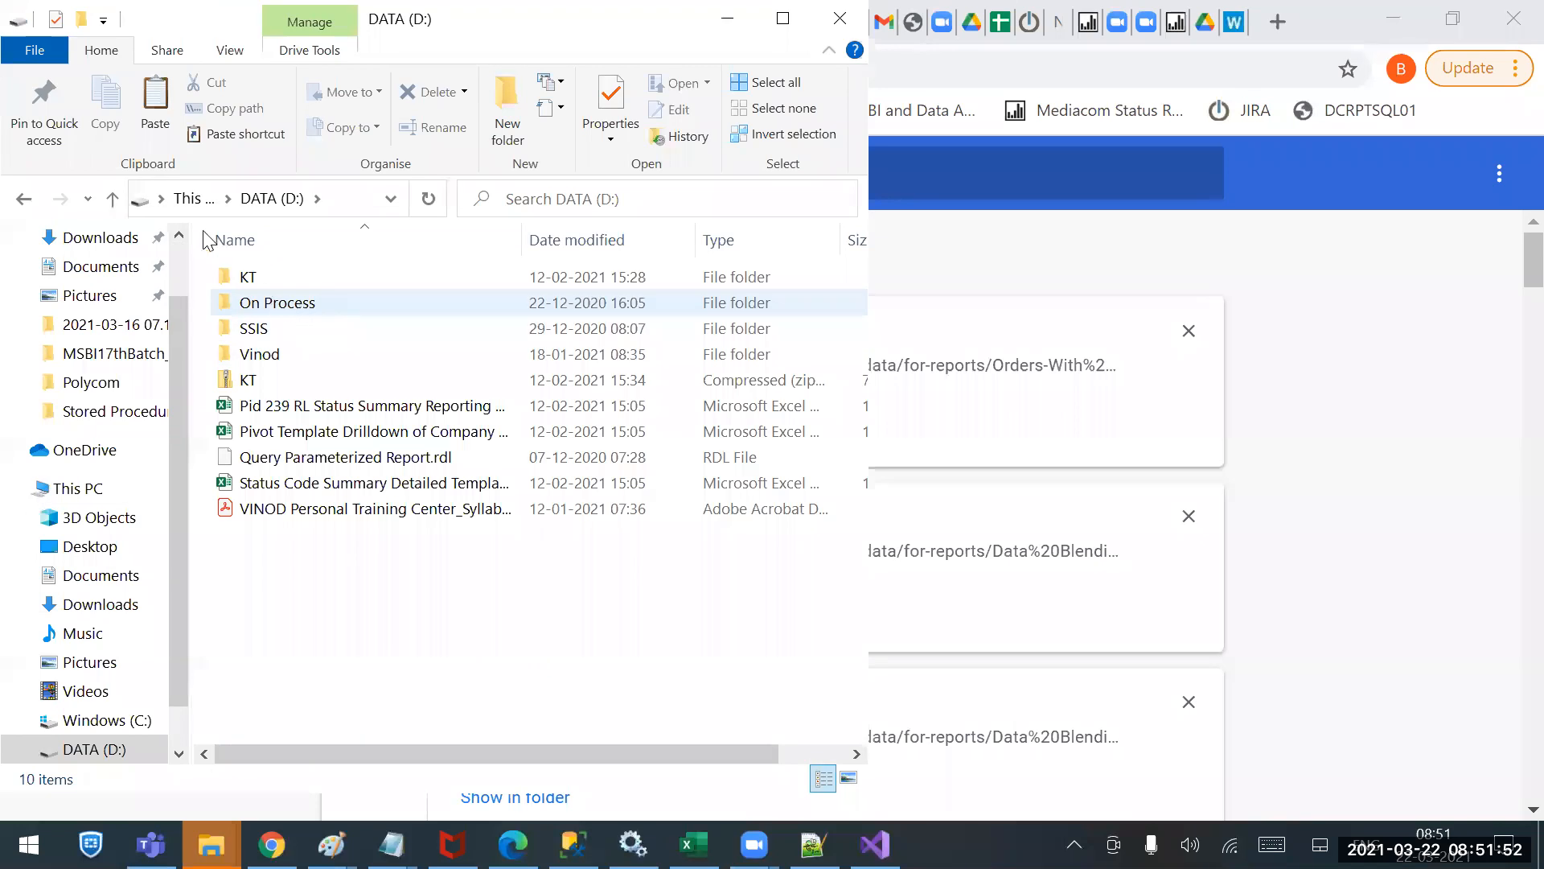
click(23, 200)
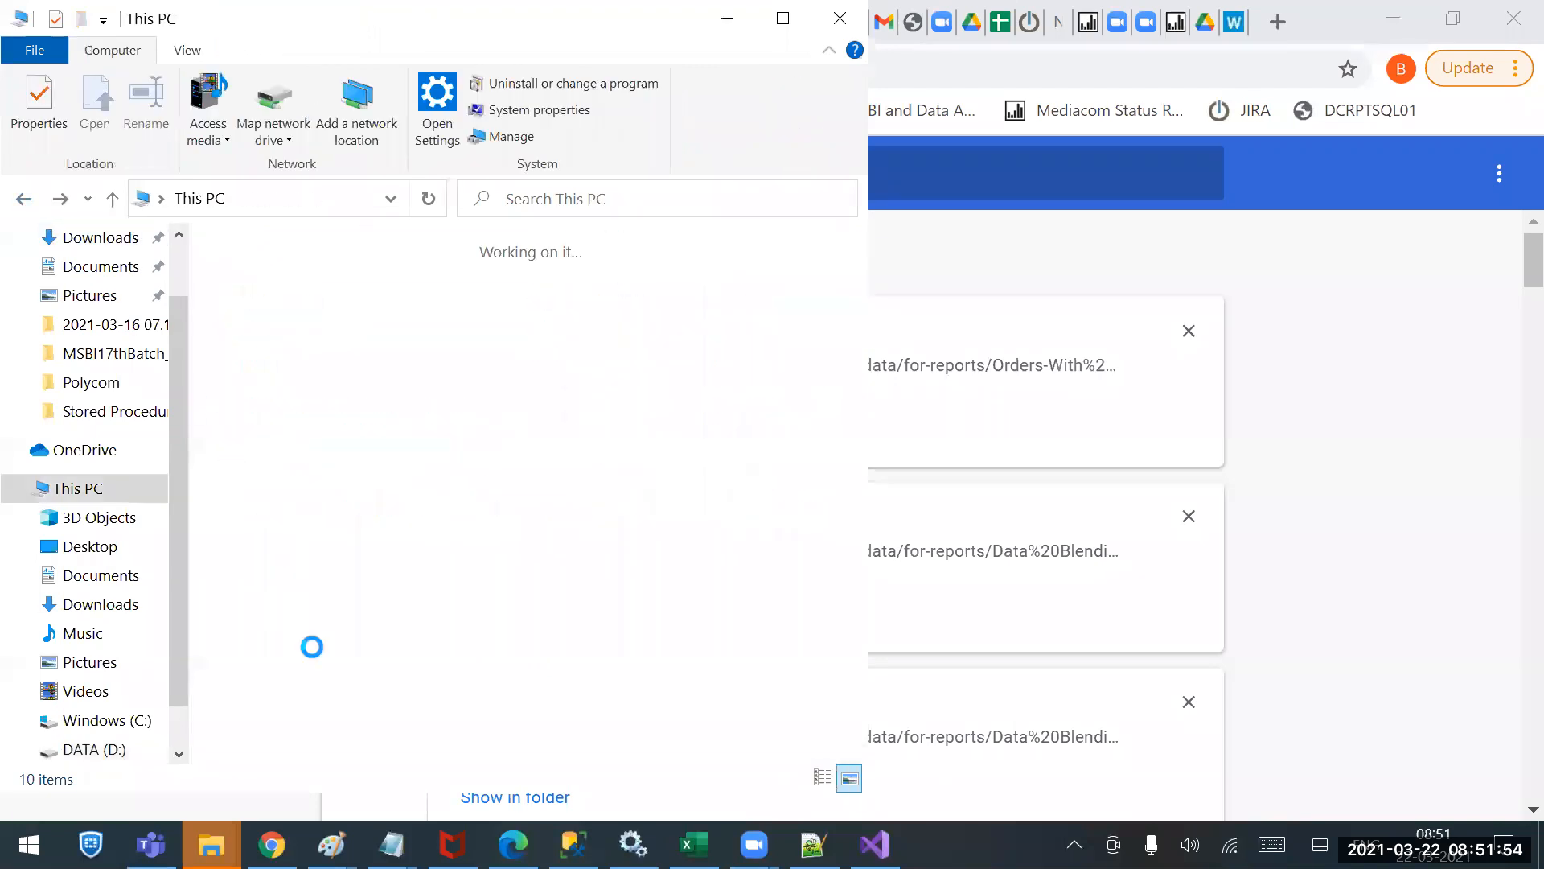
double_click(383, 685)
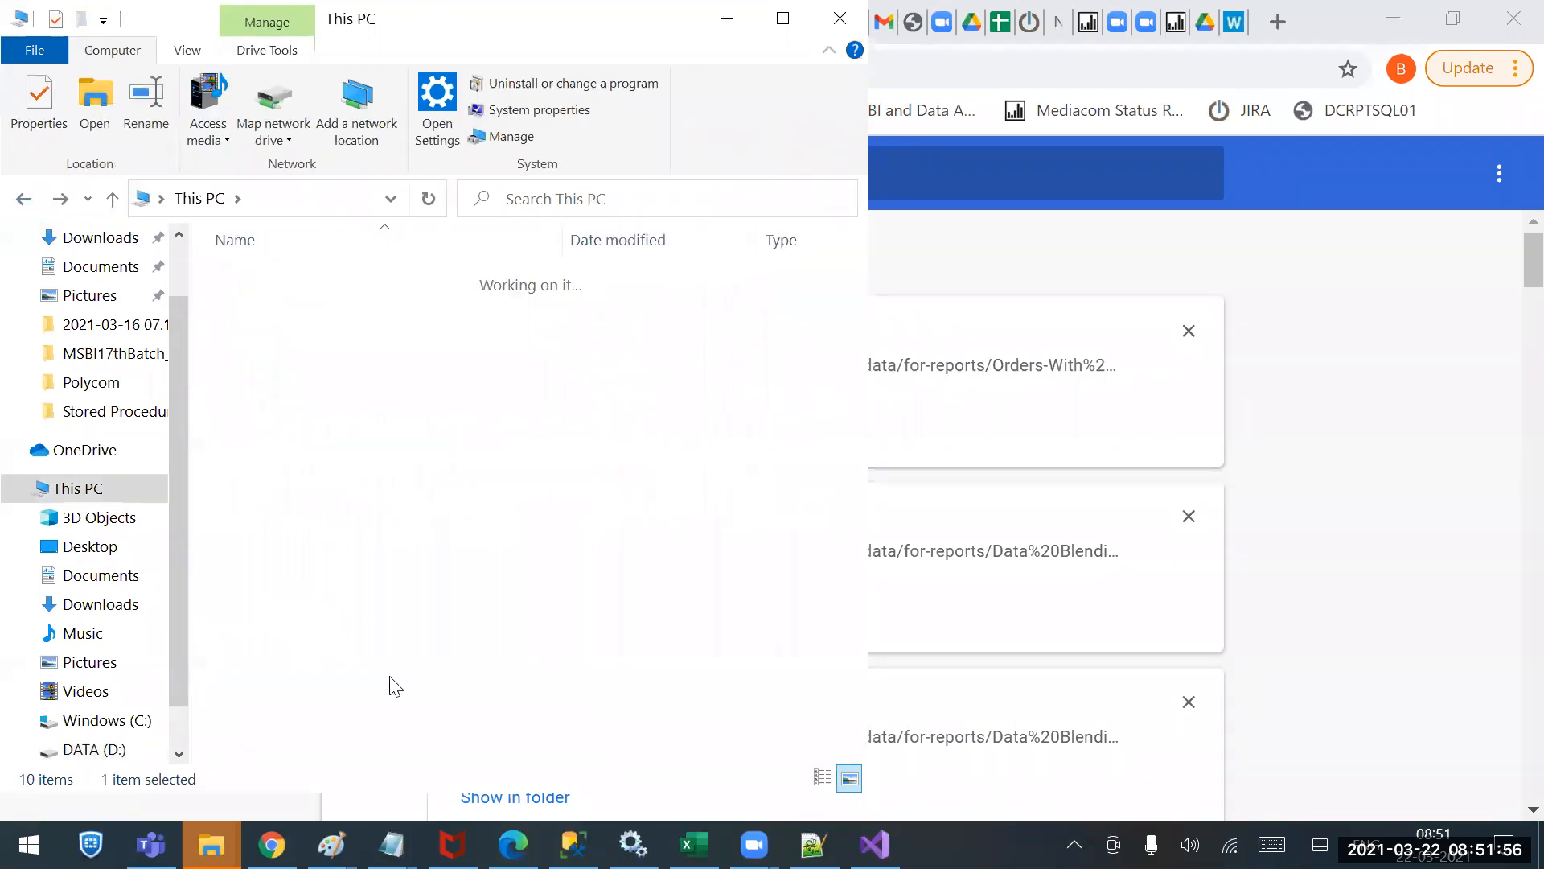
Create a folder named SSIS inside the 17thBatch folder on the Desktop.
scroll(107, 278, up, 1)
click(105, 285)
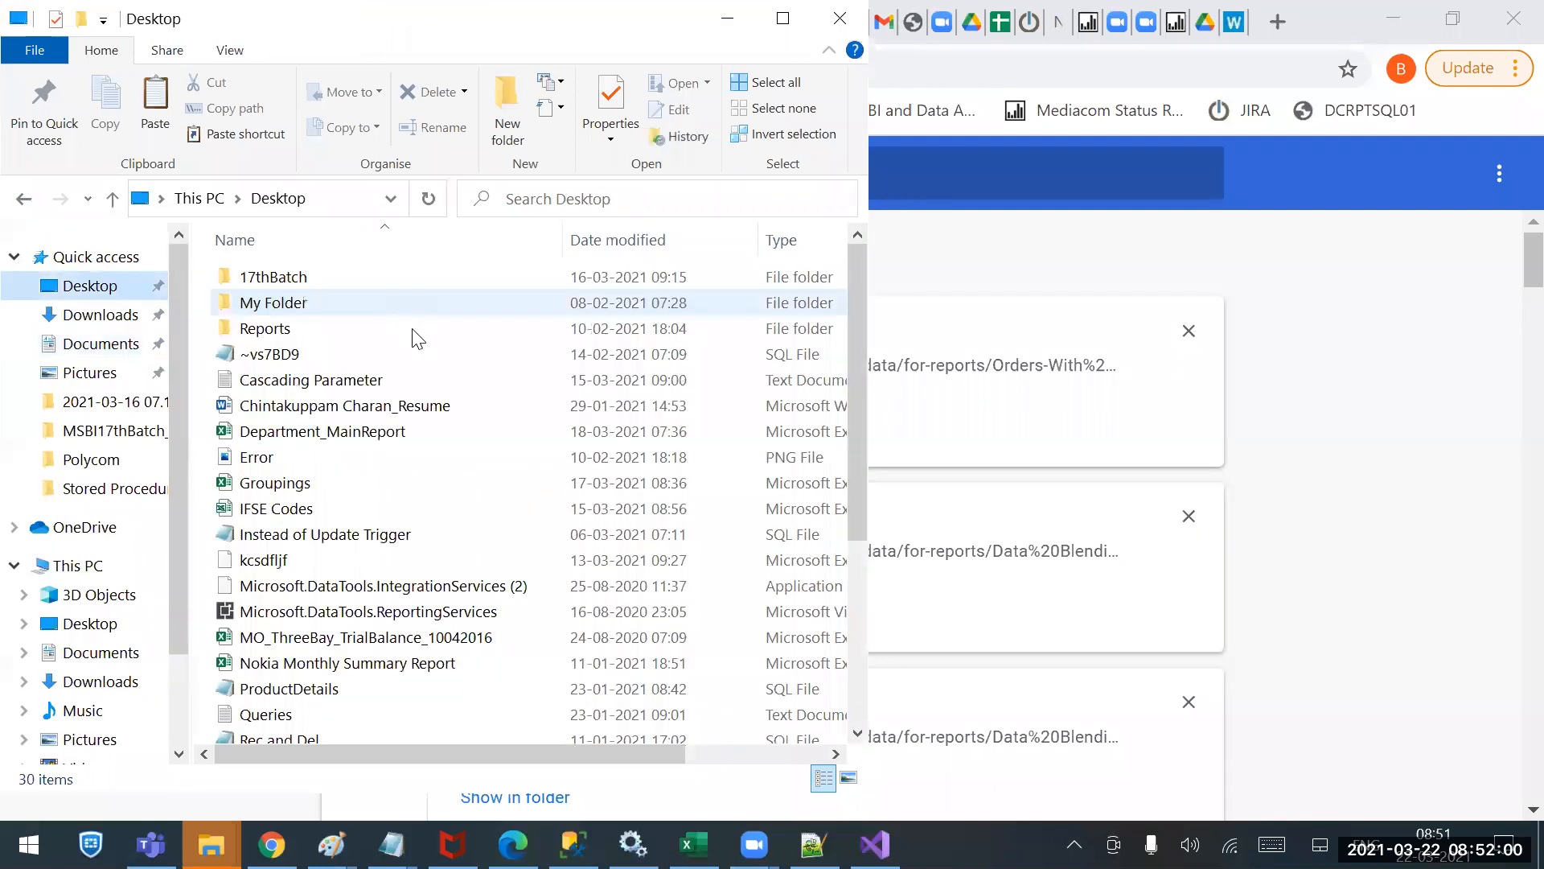
double_click(306, 275)
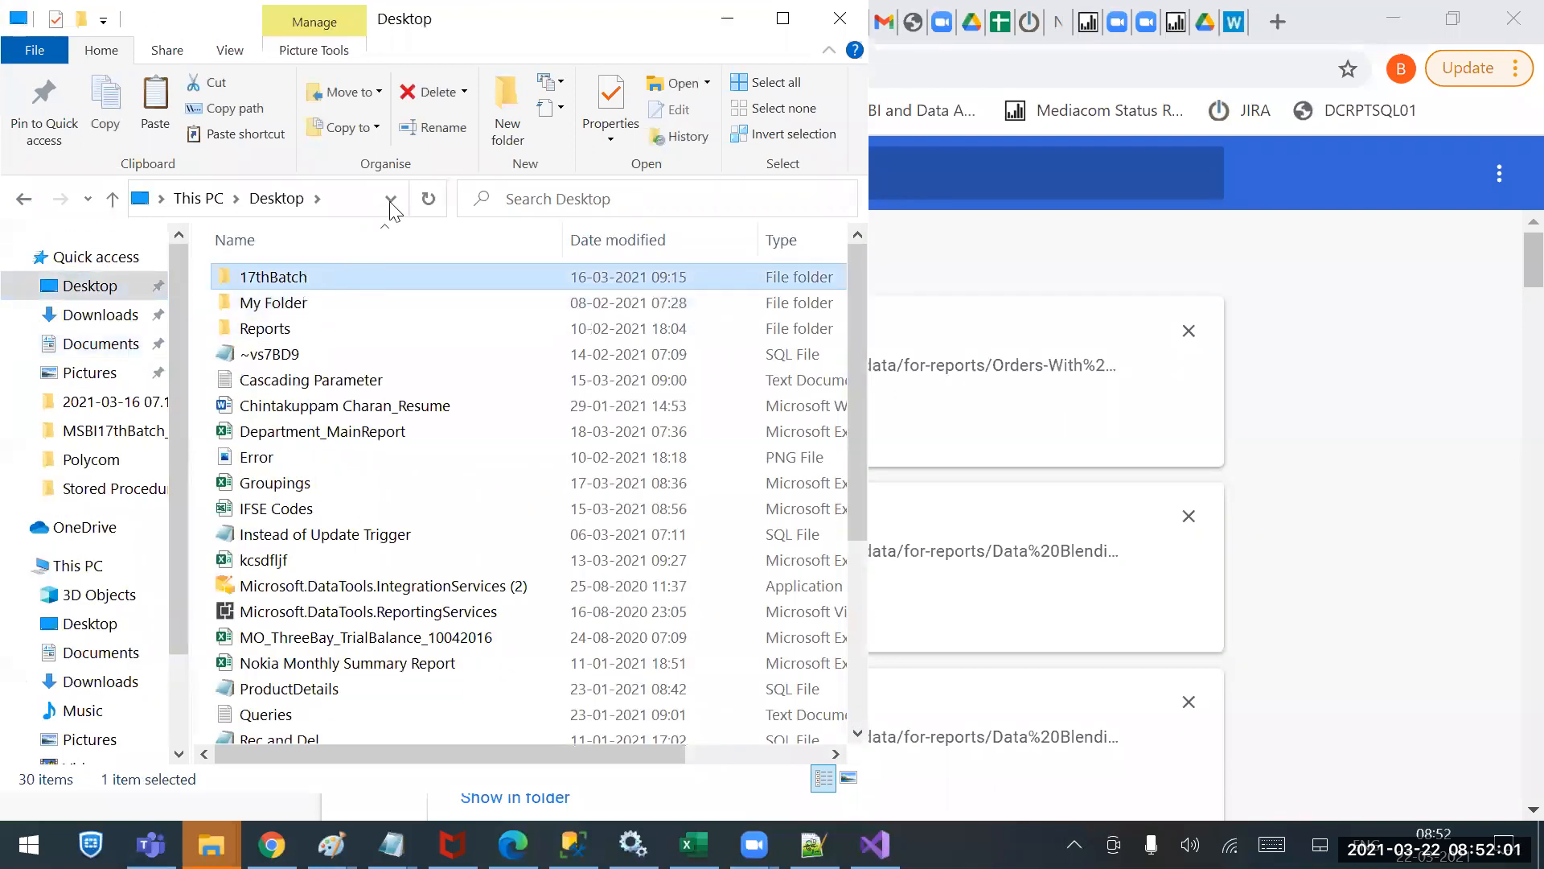
click(496, 138)
text(SSIS)
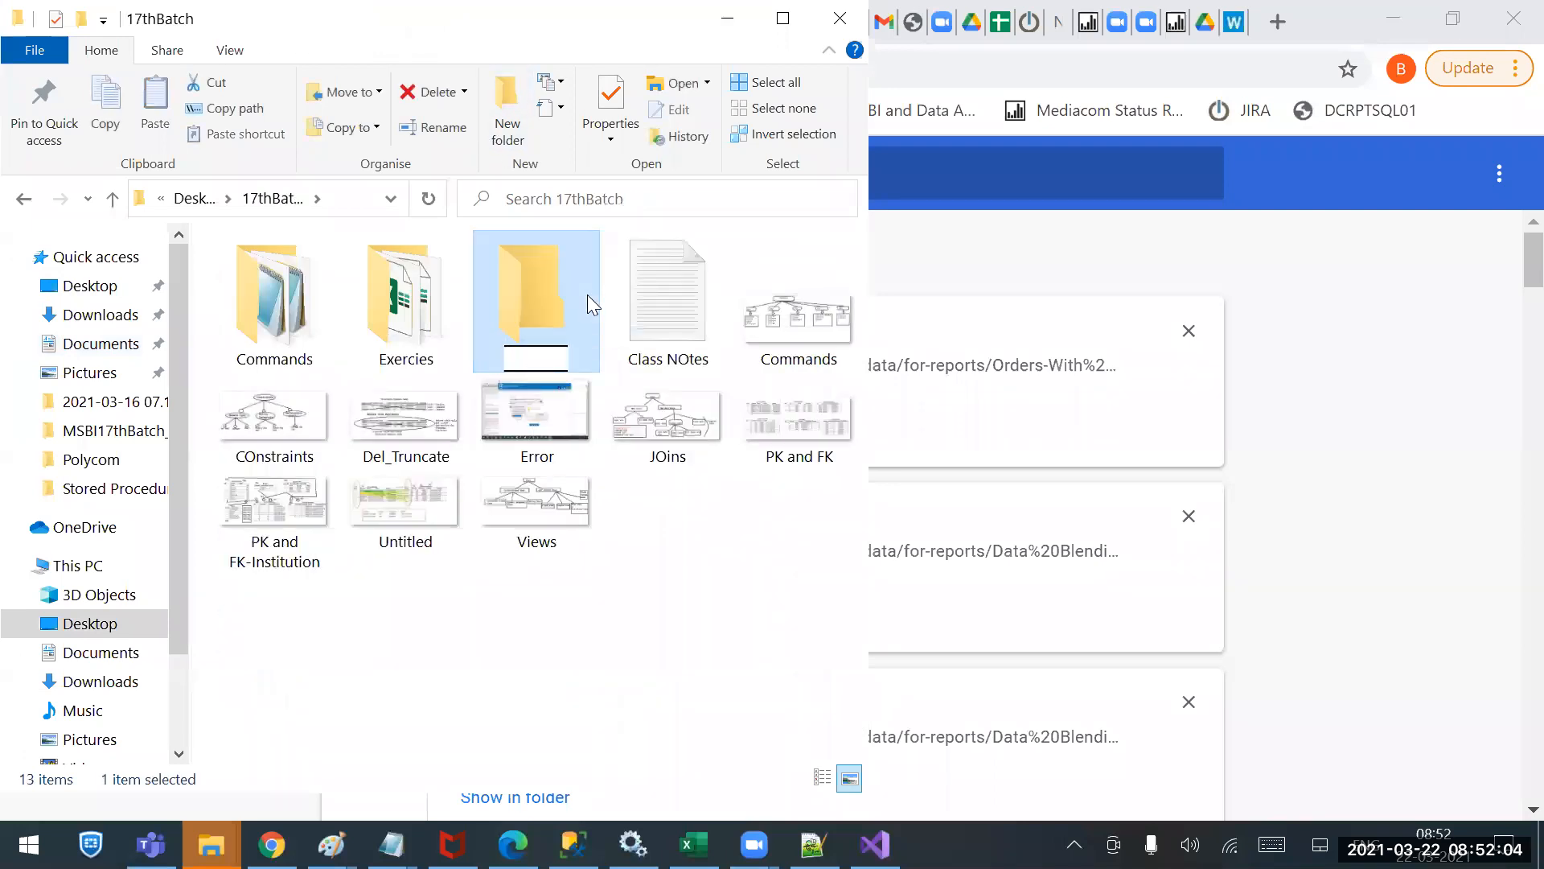
key(Return)
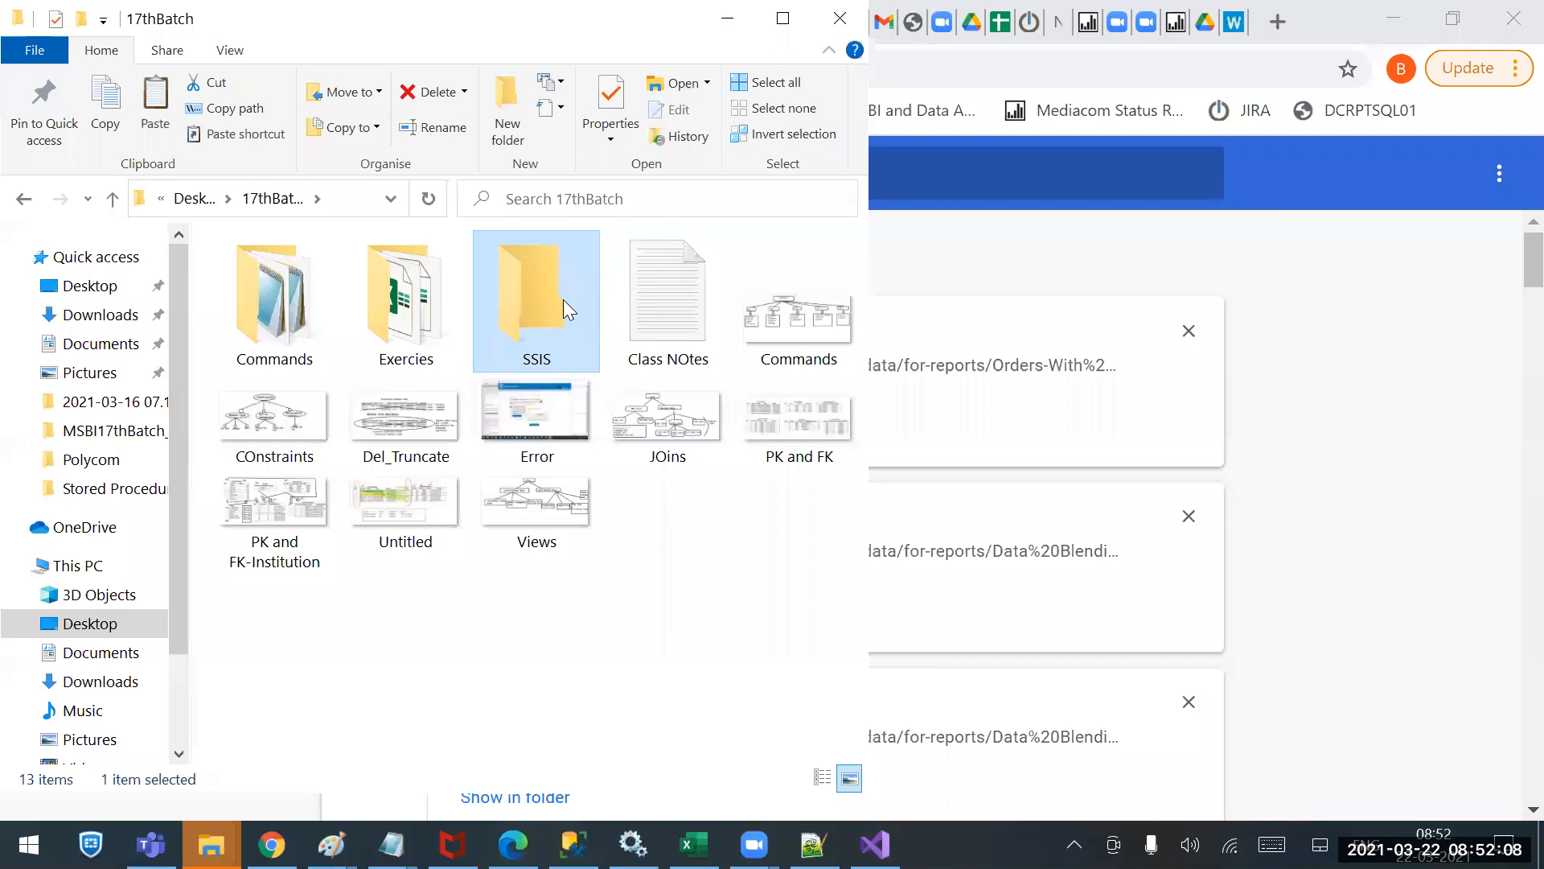
Create a folder named Sources inside the new SSIS folder.
double_click(563, 300)
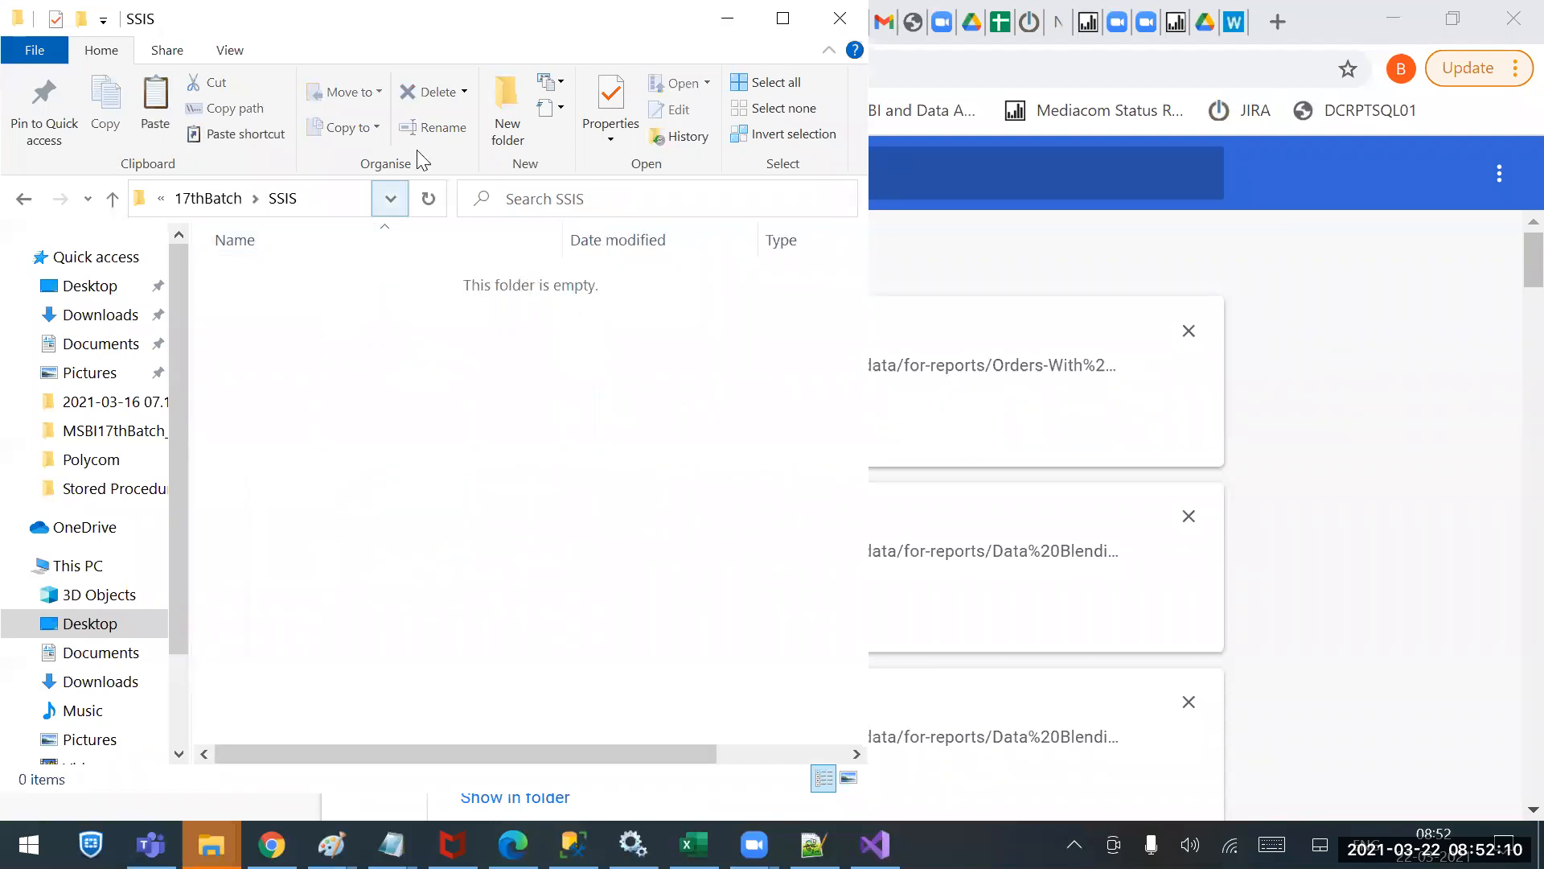
click(504, 143)
text(Sour)
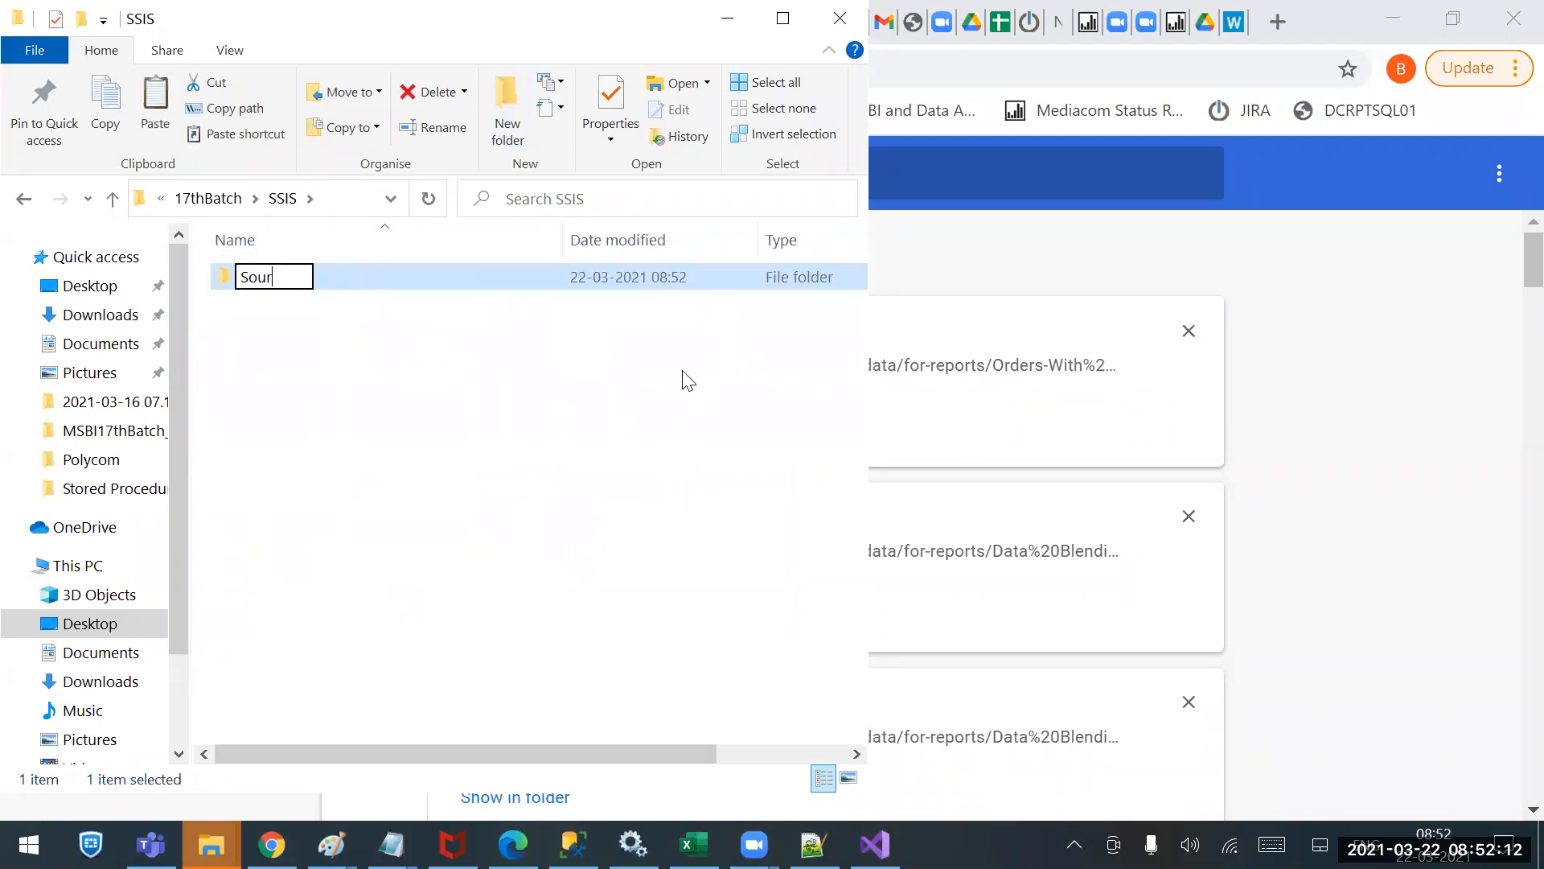
text(ces)
key(Return)
Paste the copied Orders-With Nulls (1) file into the Sources folder, then maximize the window and widen the Type column.
double_click(347, 270)
right_click(354, 364)
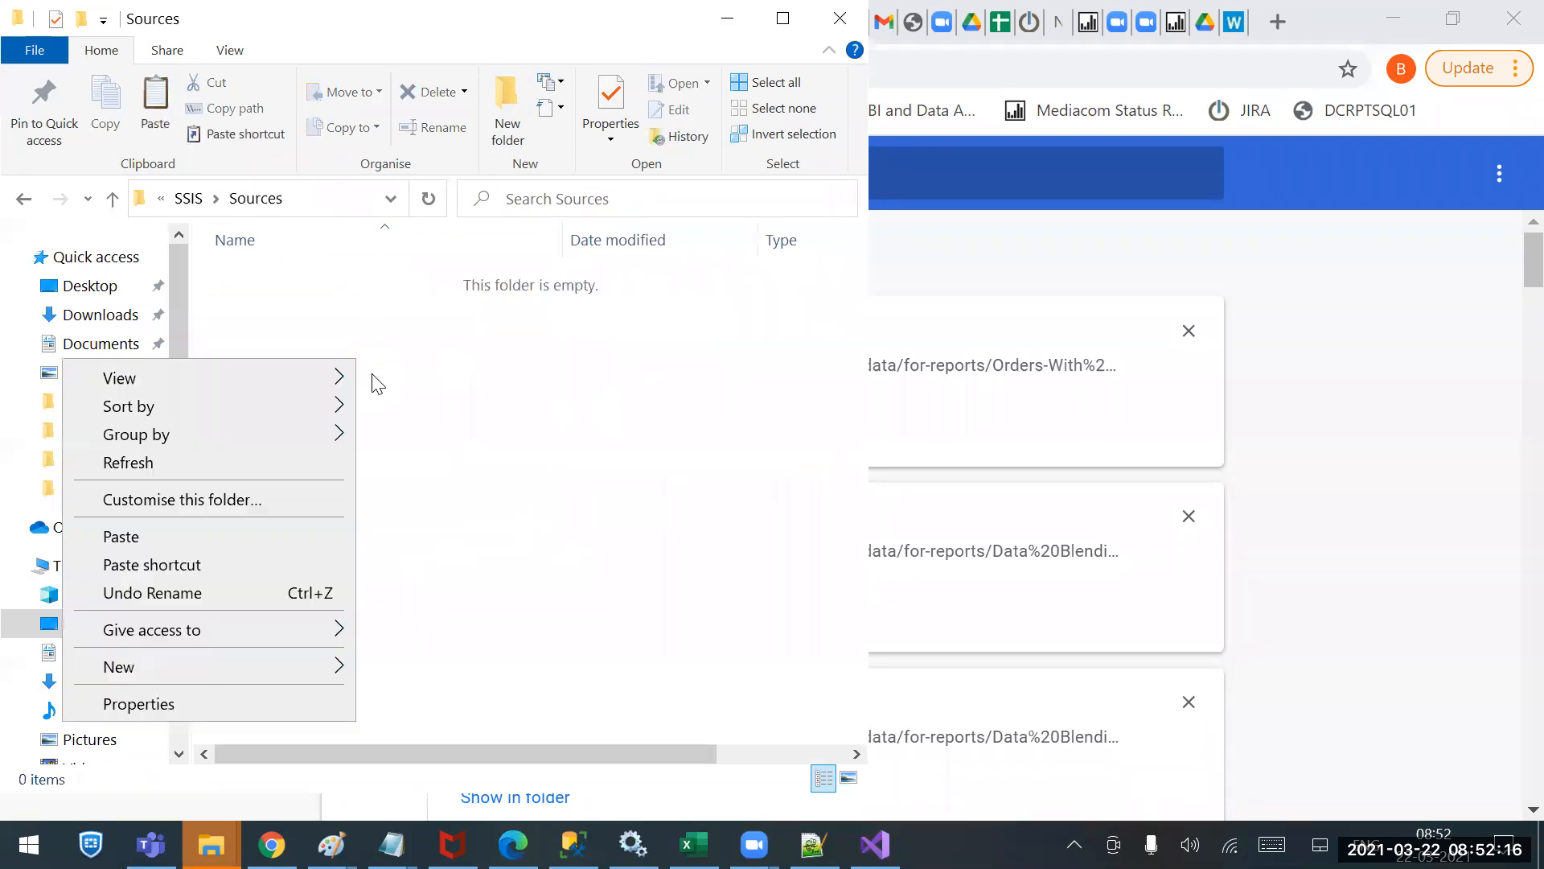
click(181, 536)
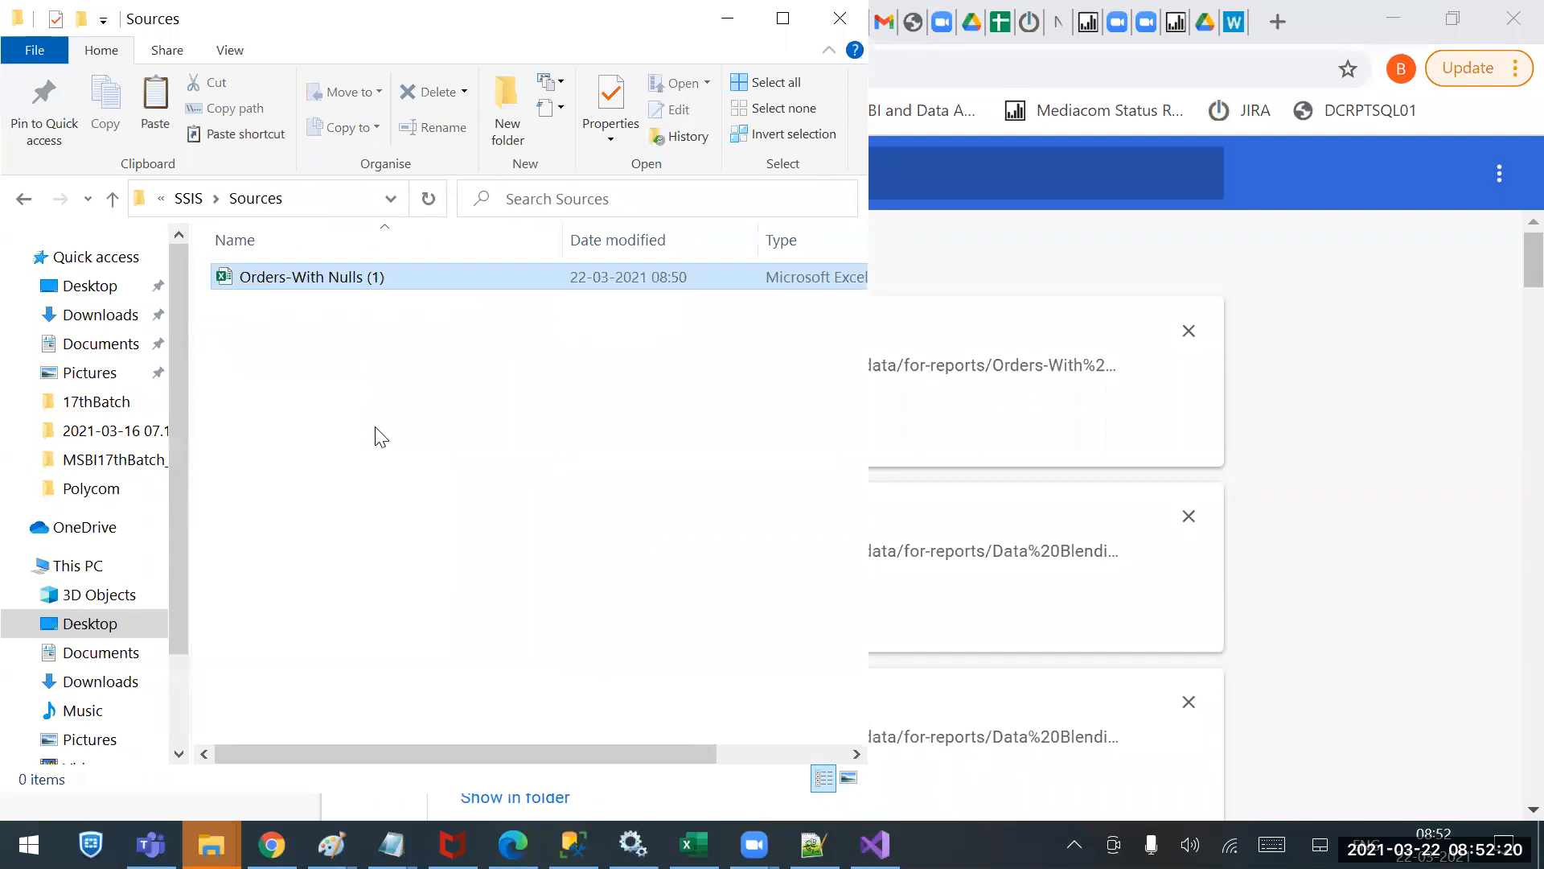
double_click(746, 55)
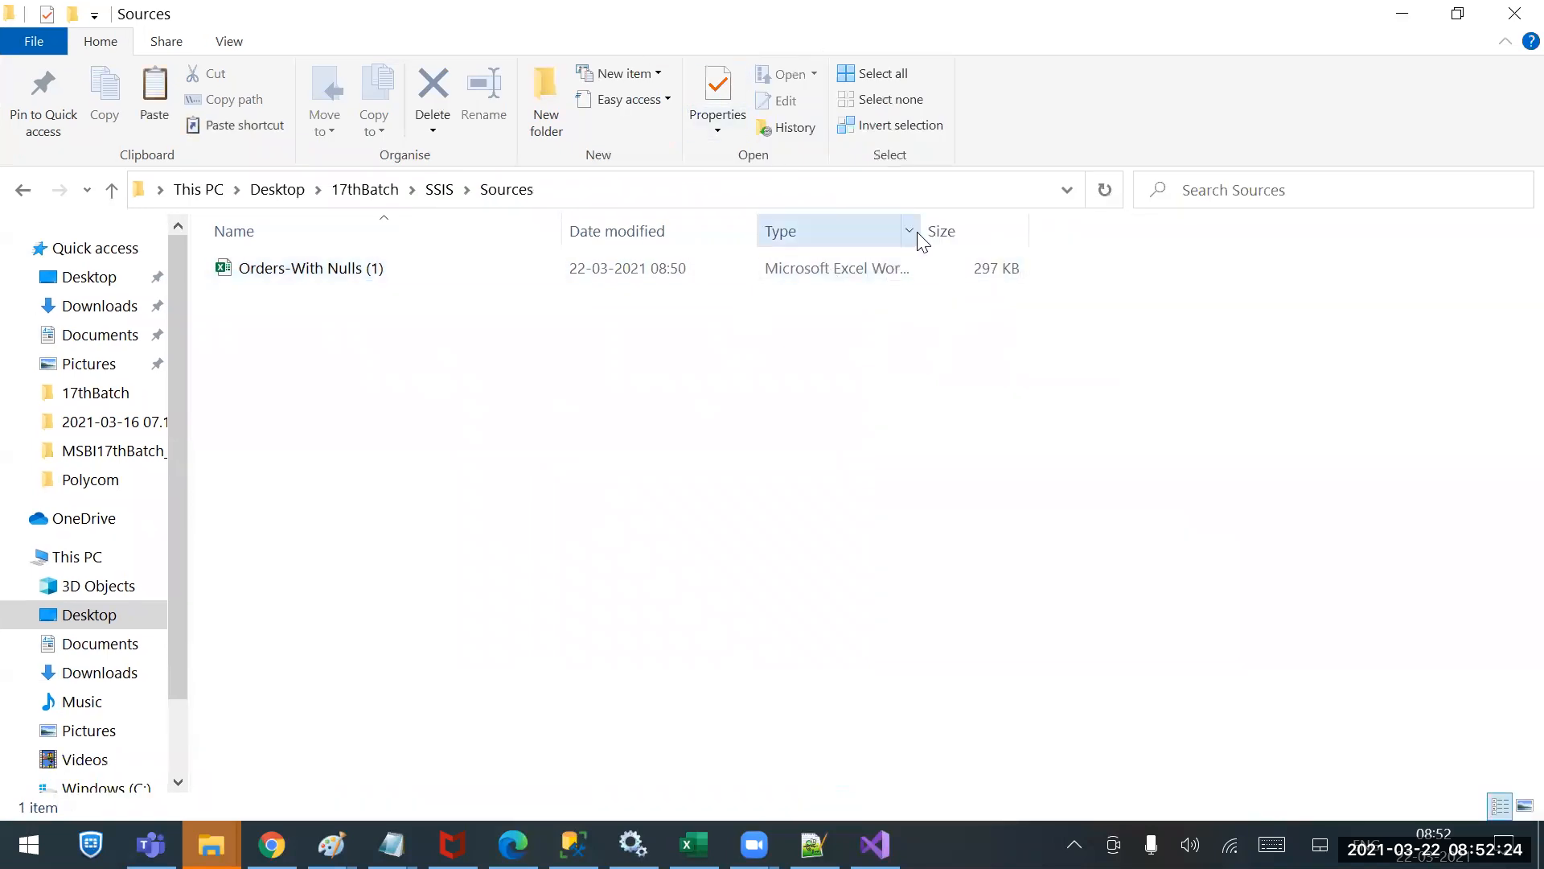
drag(919, 233, 1200, 232)
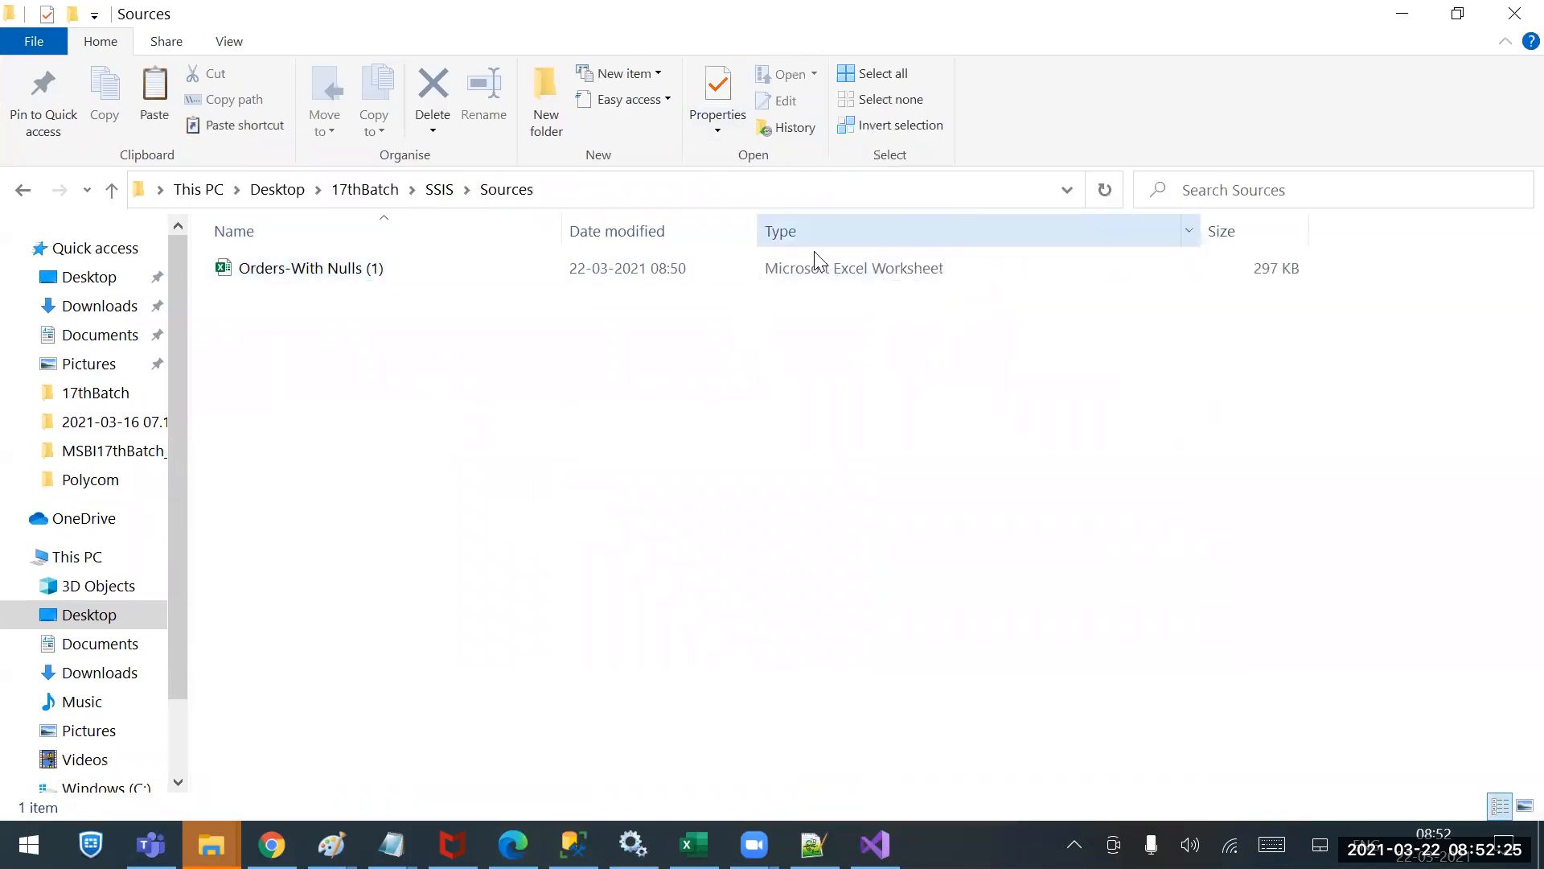
Rename the pasted workbook in the Sources folder as Orders-With Nulls.
click(284, 268)
right_click(284, 267)
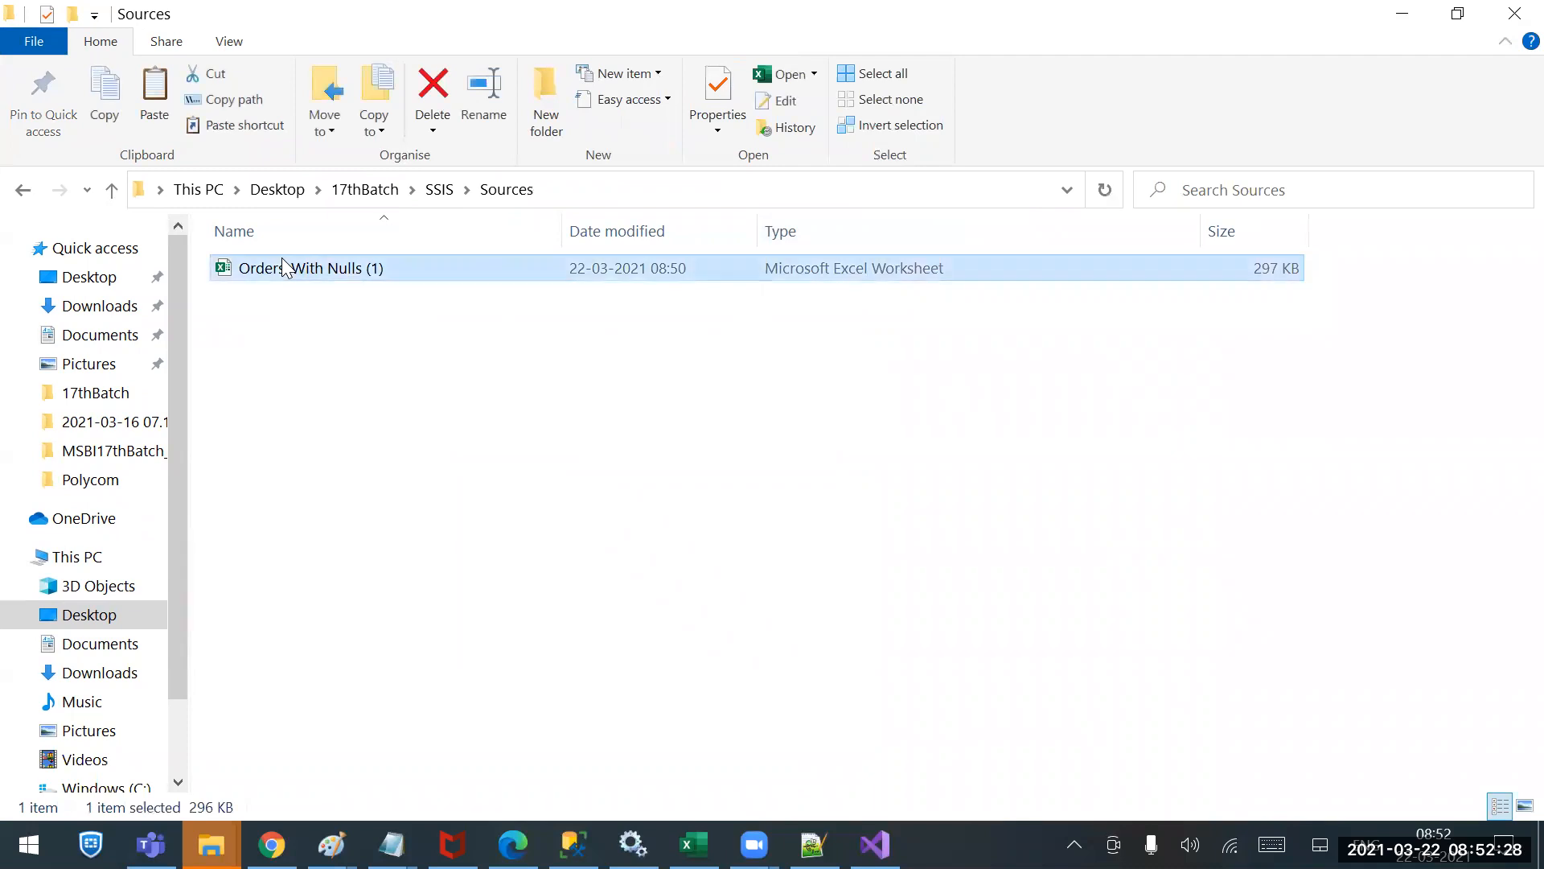
click(113, 765)
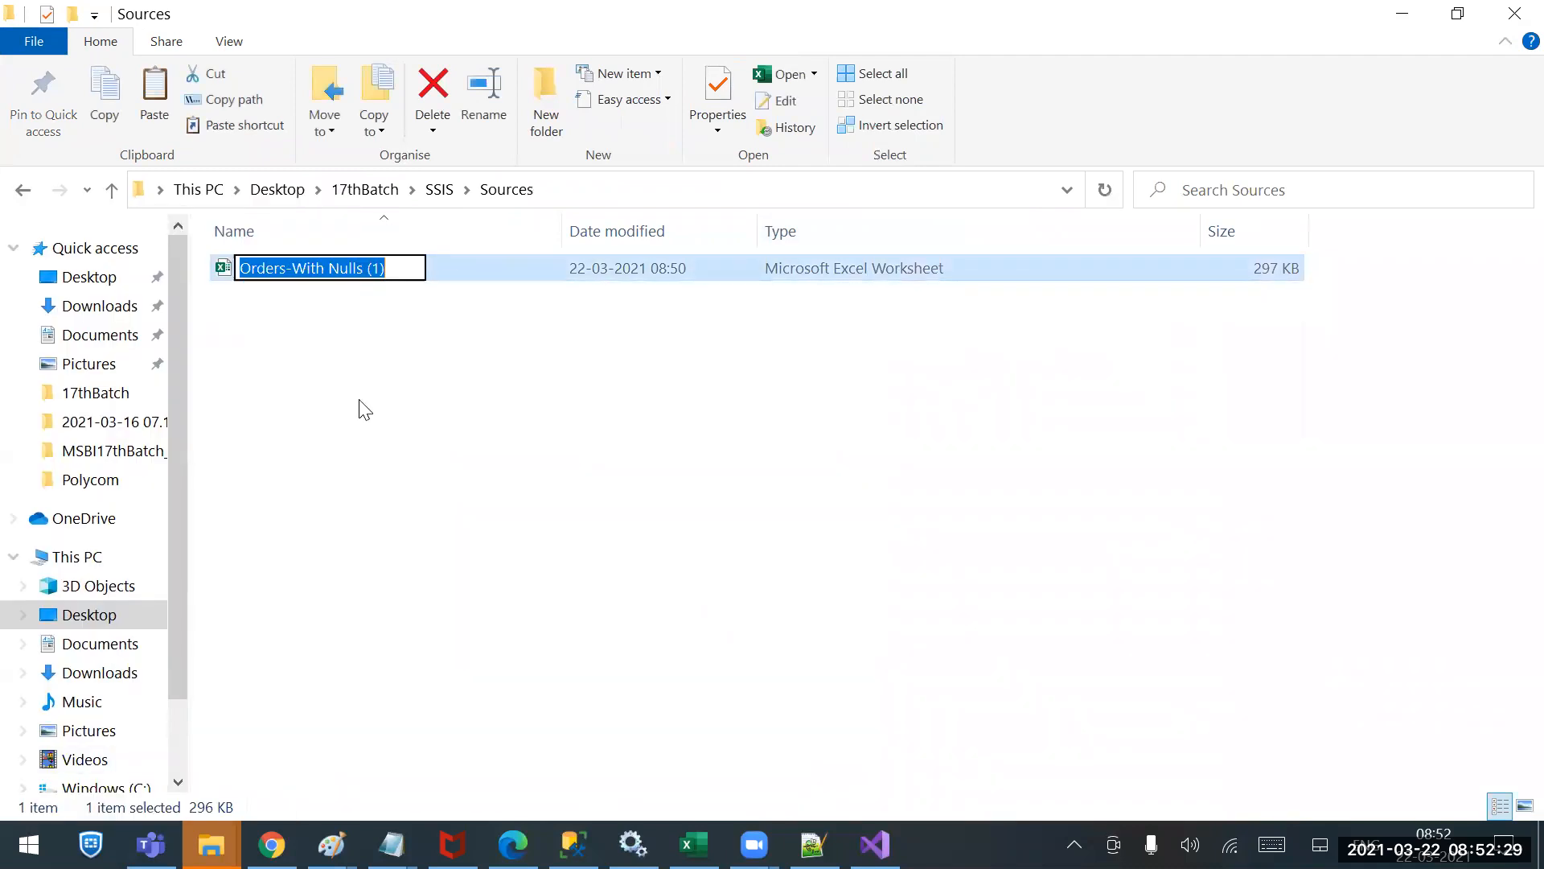
click(408, 267)
key(BackSpace)
key(BackSpace)
key(BackSpace)
key(BackSpace)
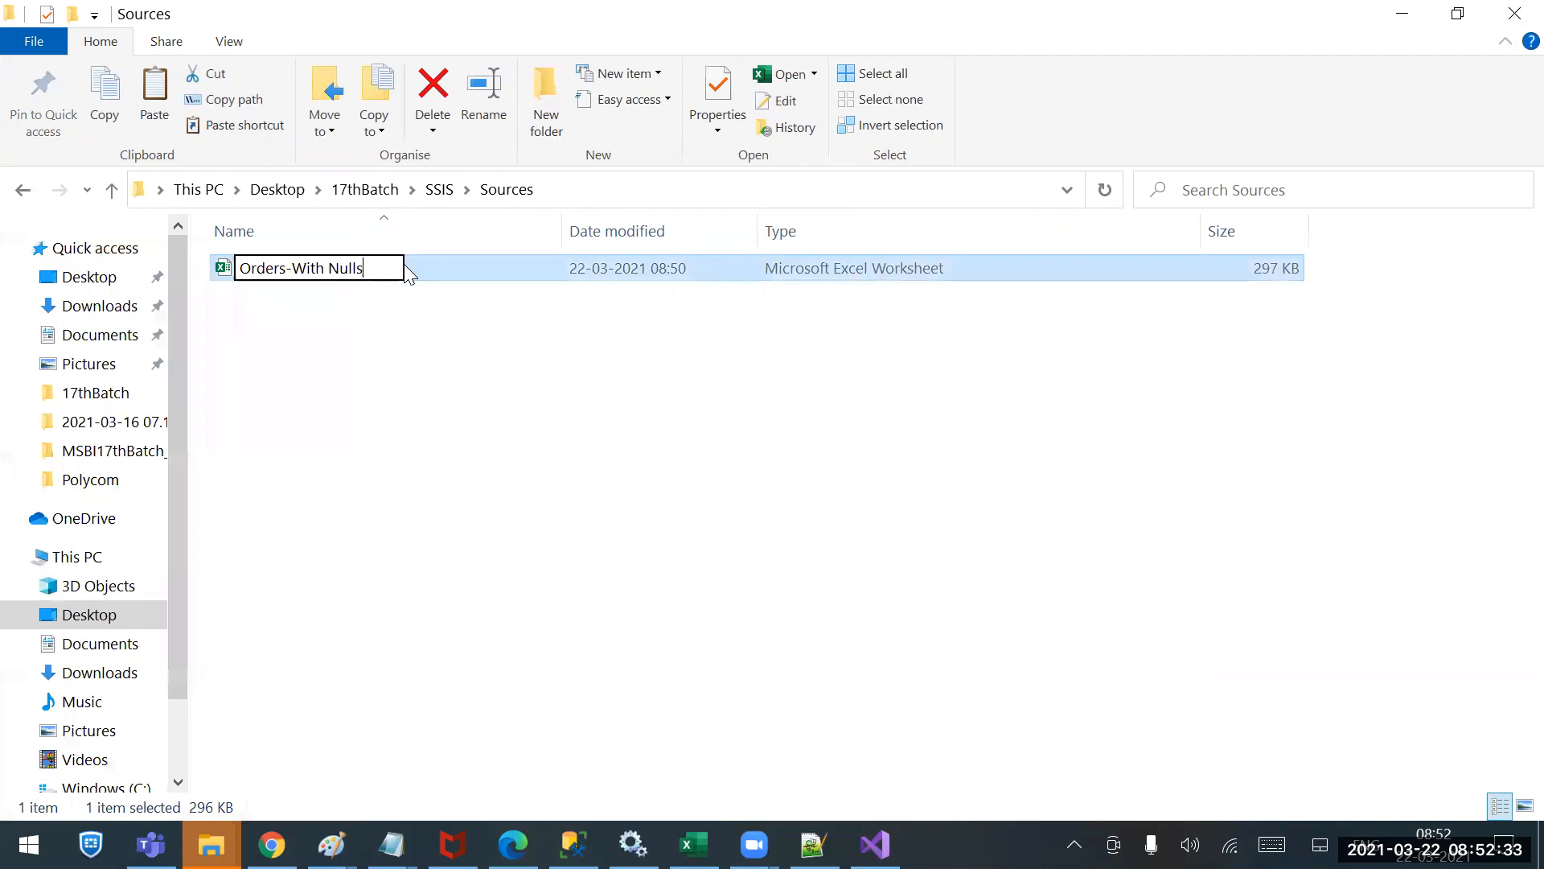
click(403, 371)
Try to open Orders-With Nulls and close the MO_ThreeBay_TrialBalance_10042016 workbook without saving its changes.
double_click(348, 267)
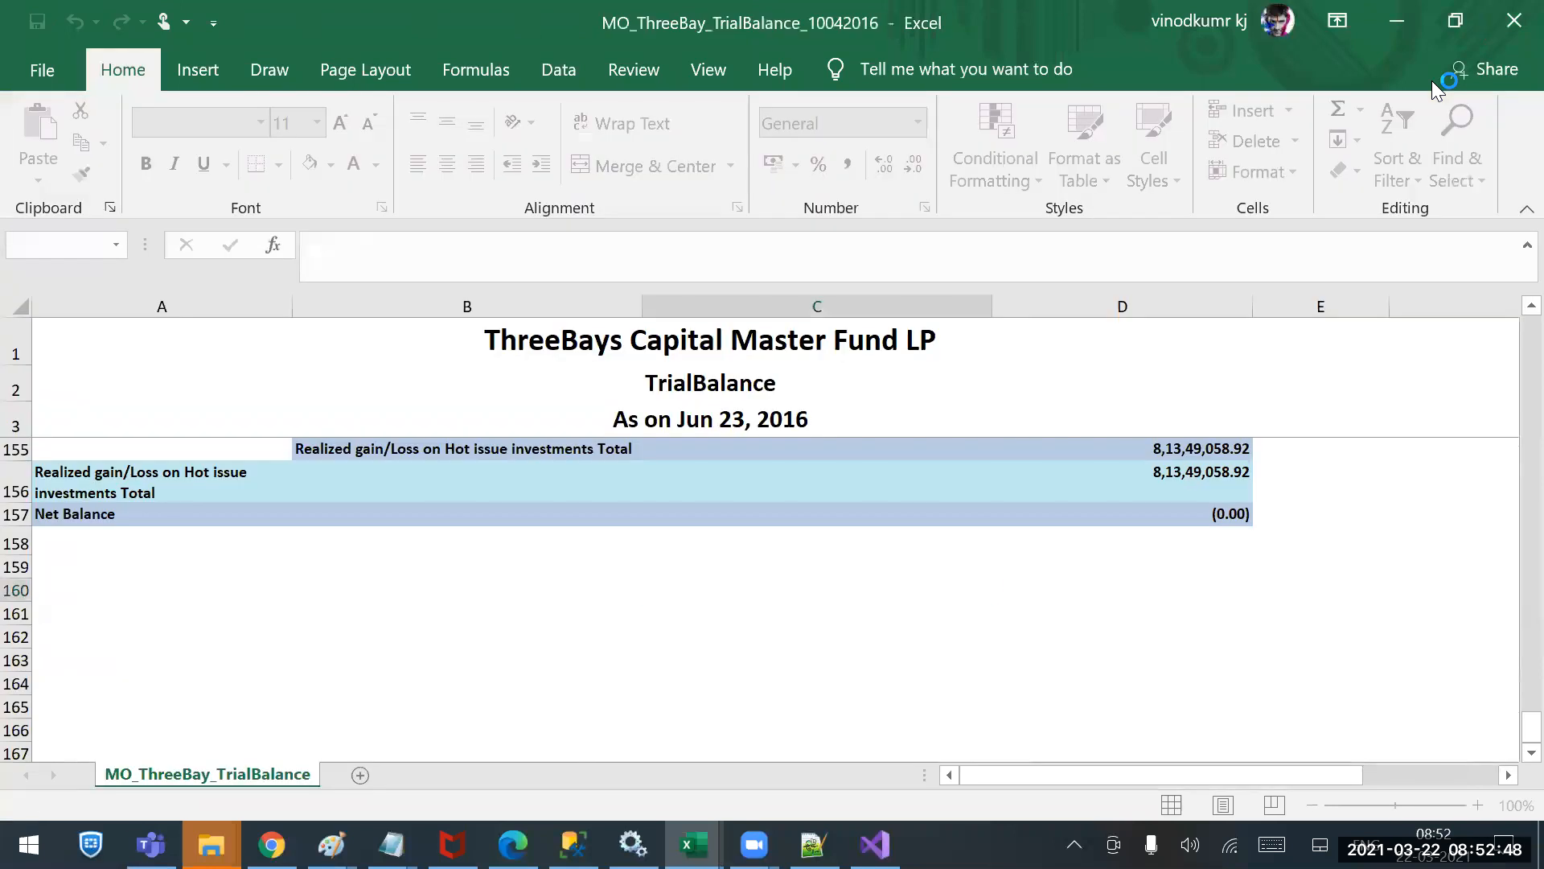
click(1514, 21)
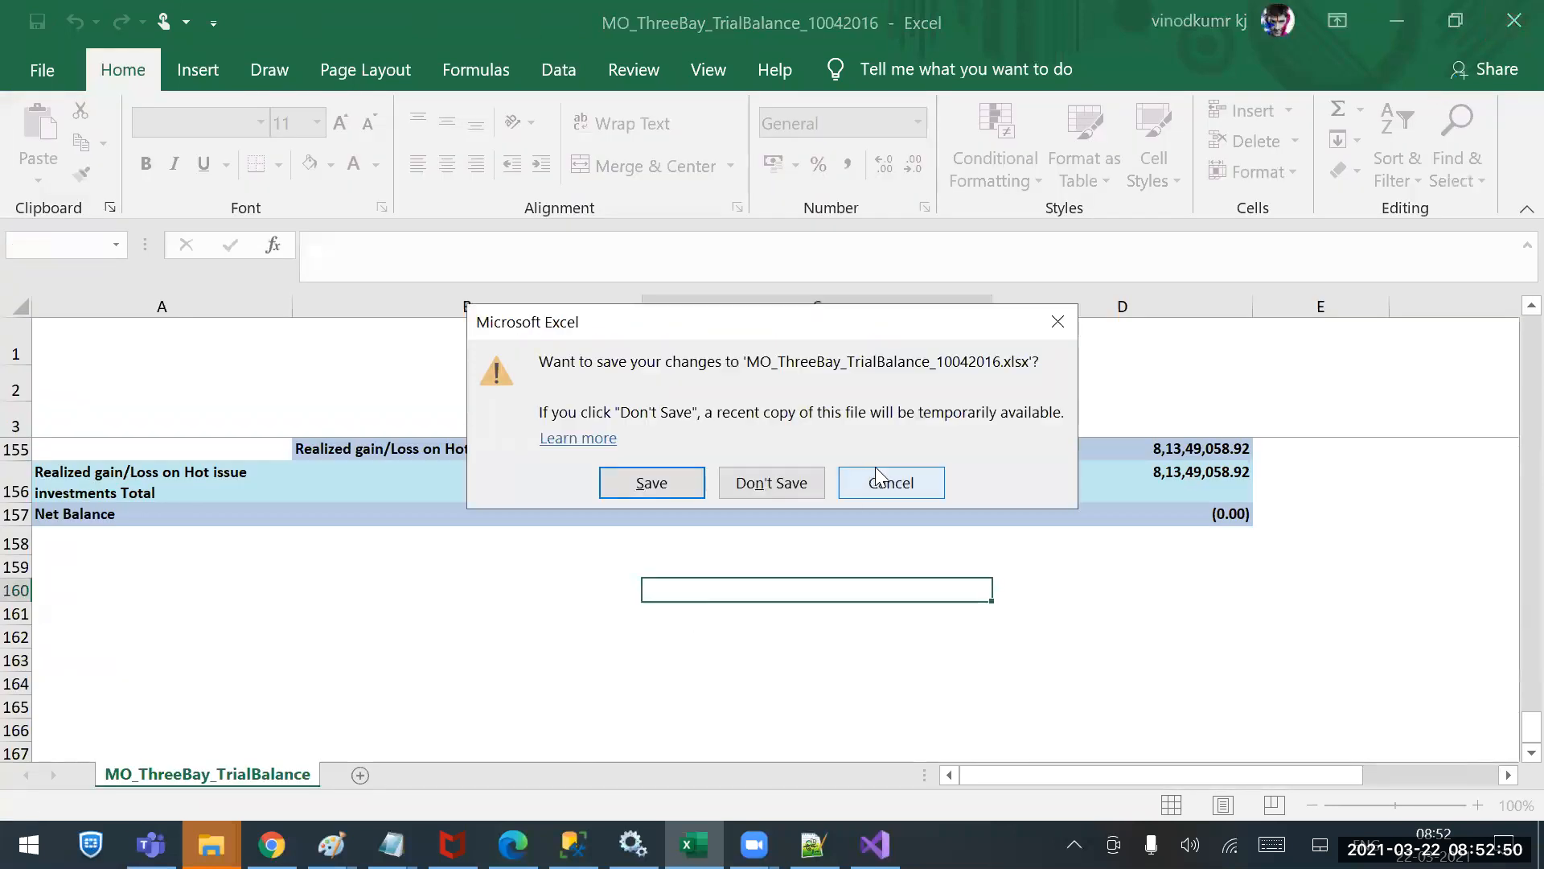
click(771, 483)
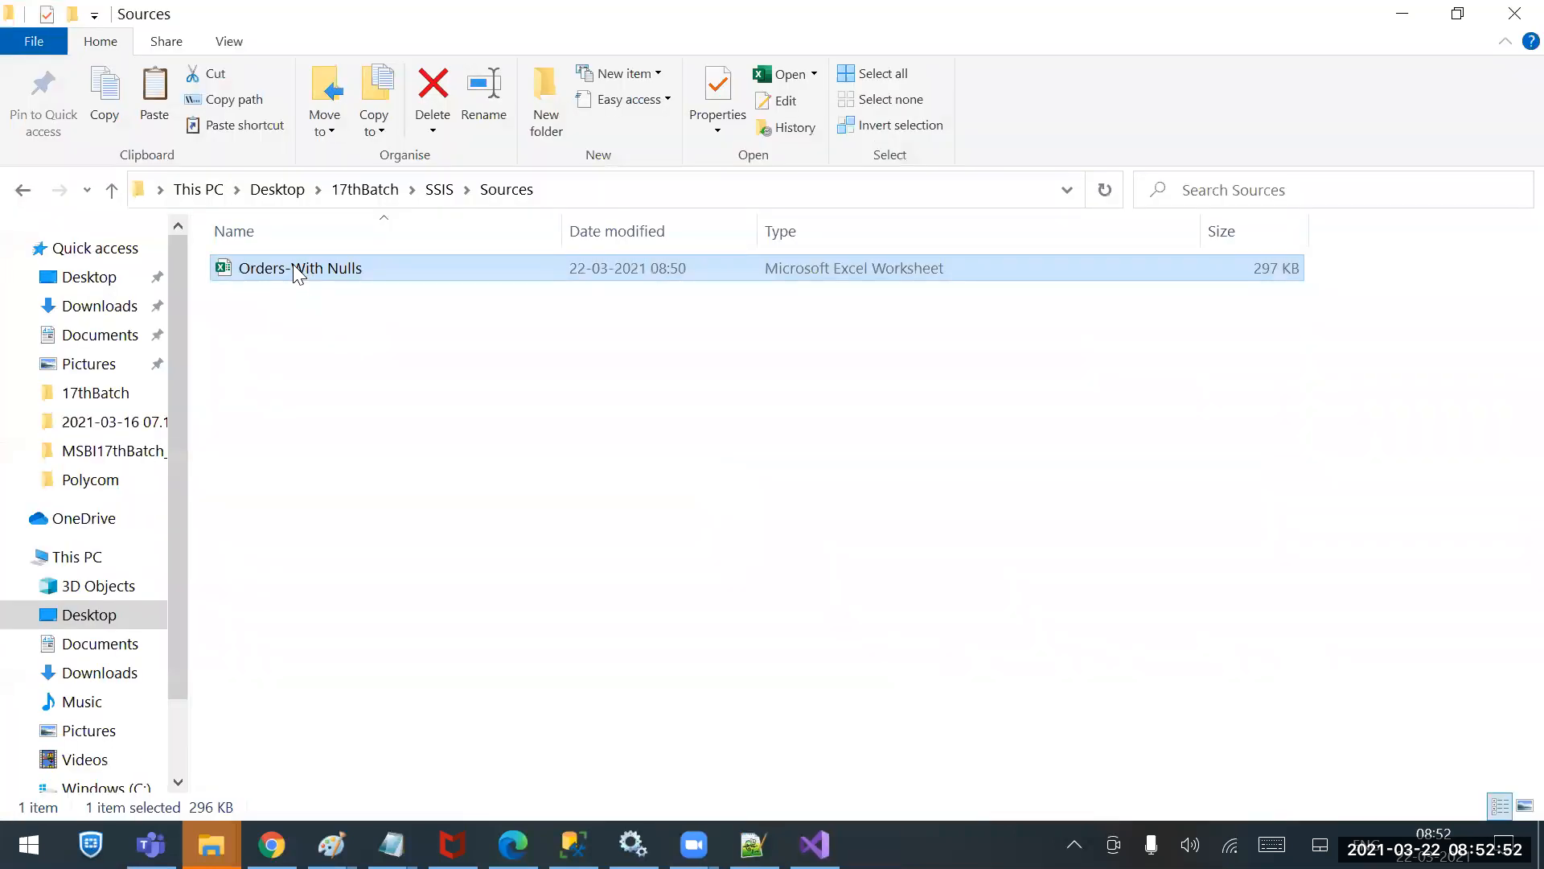
Check the file extension of Orders-With Nulls in its file properties.
right_click(351, 268)
click(122, 806)
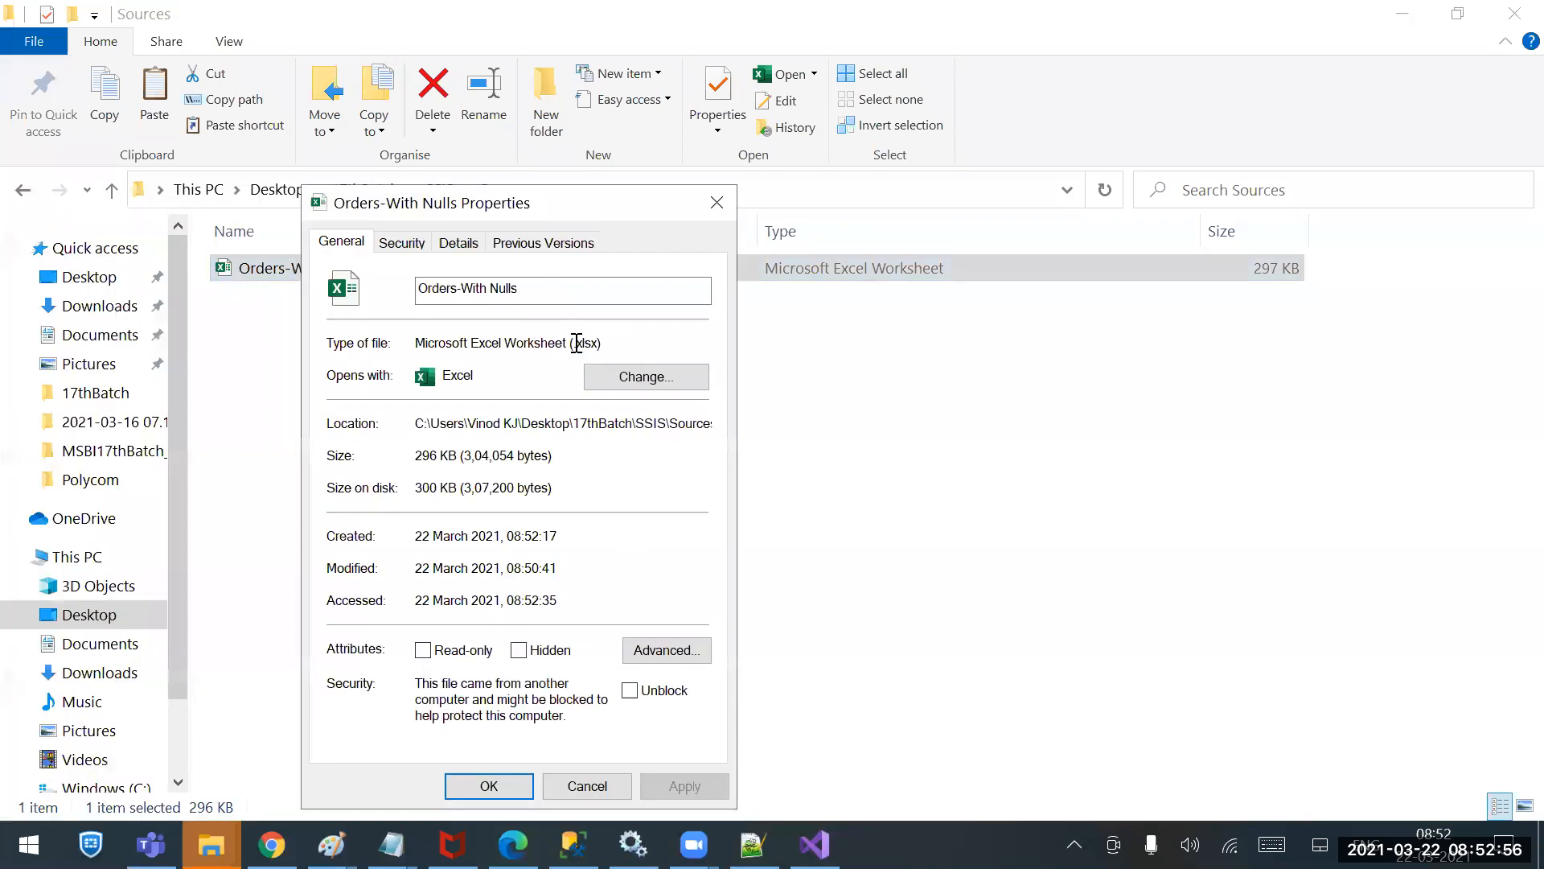
double_click(585, 343)
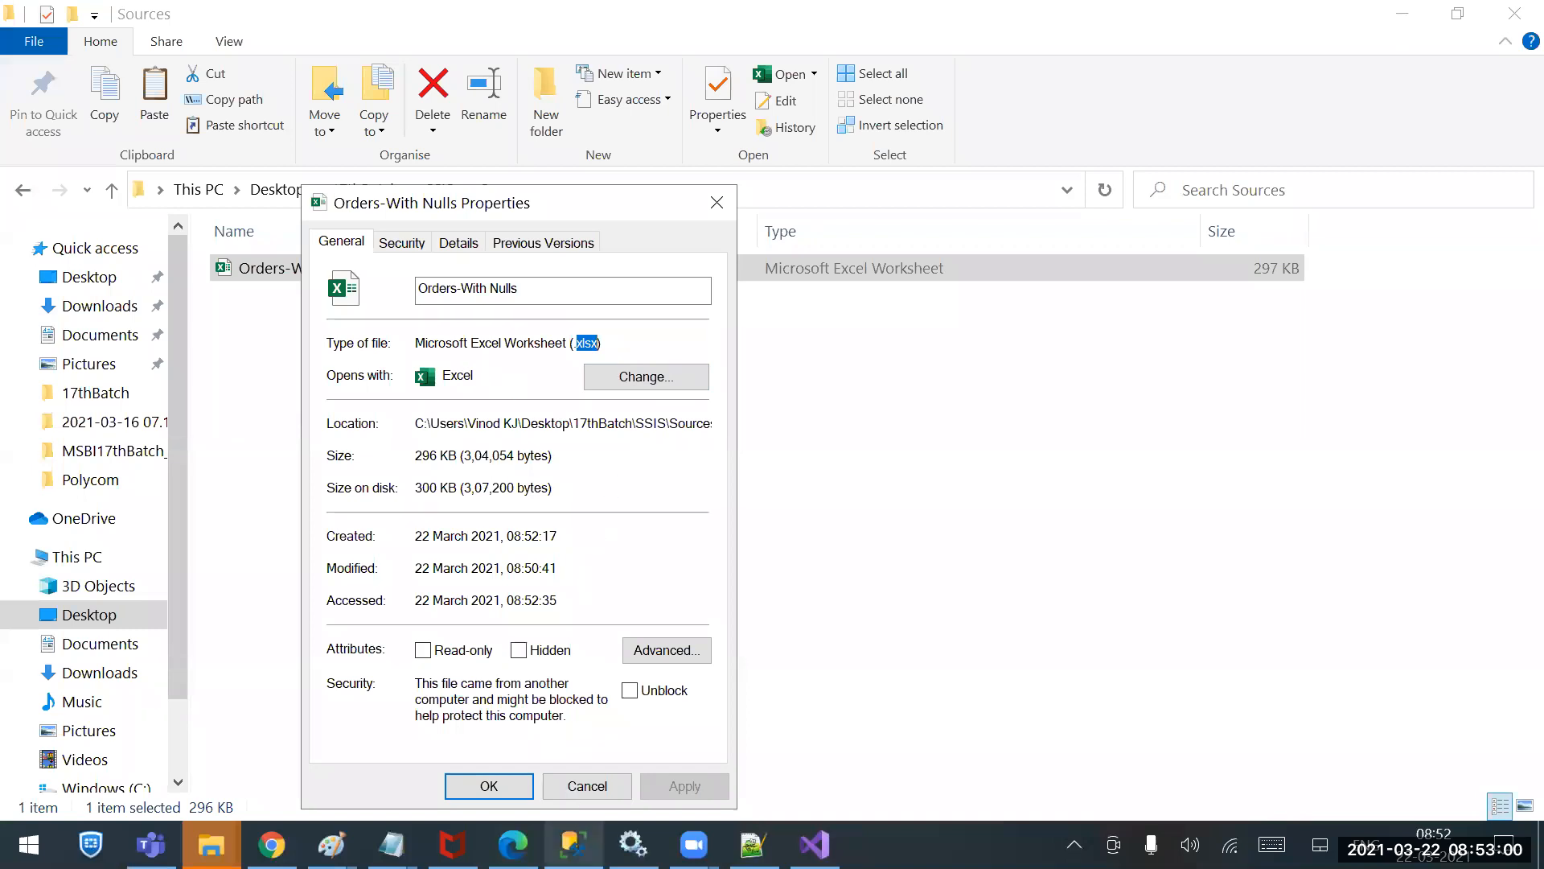
click(587, 786)
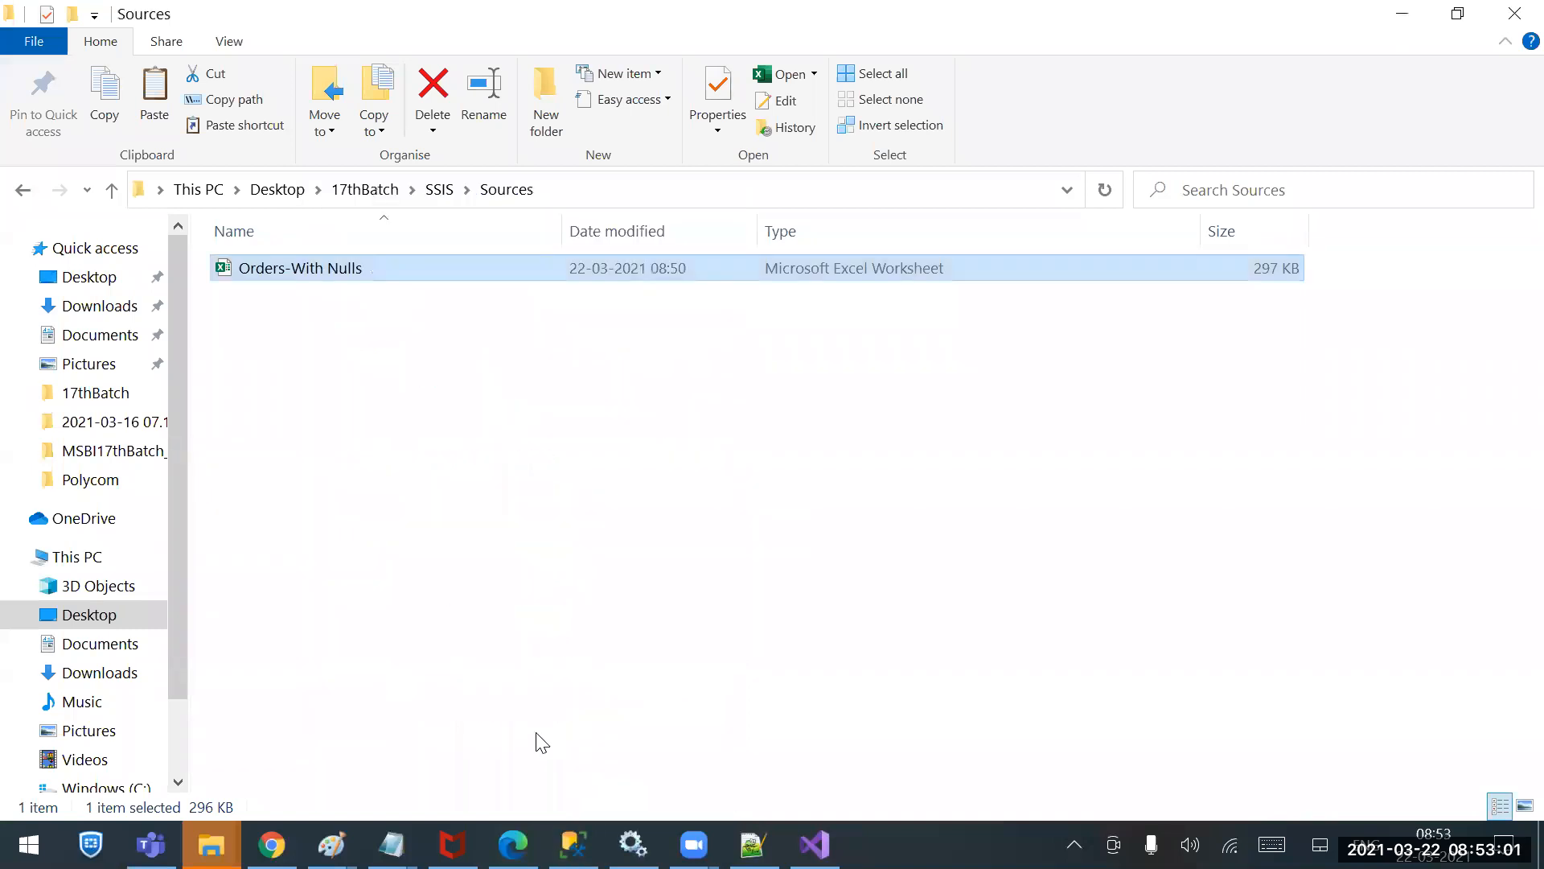
Open the Orders-With Nulls workbook from the Sources folder in Excel and enable editing.
right_click(287, 258)
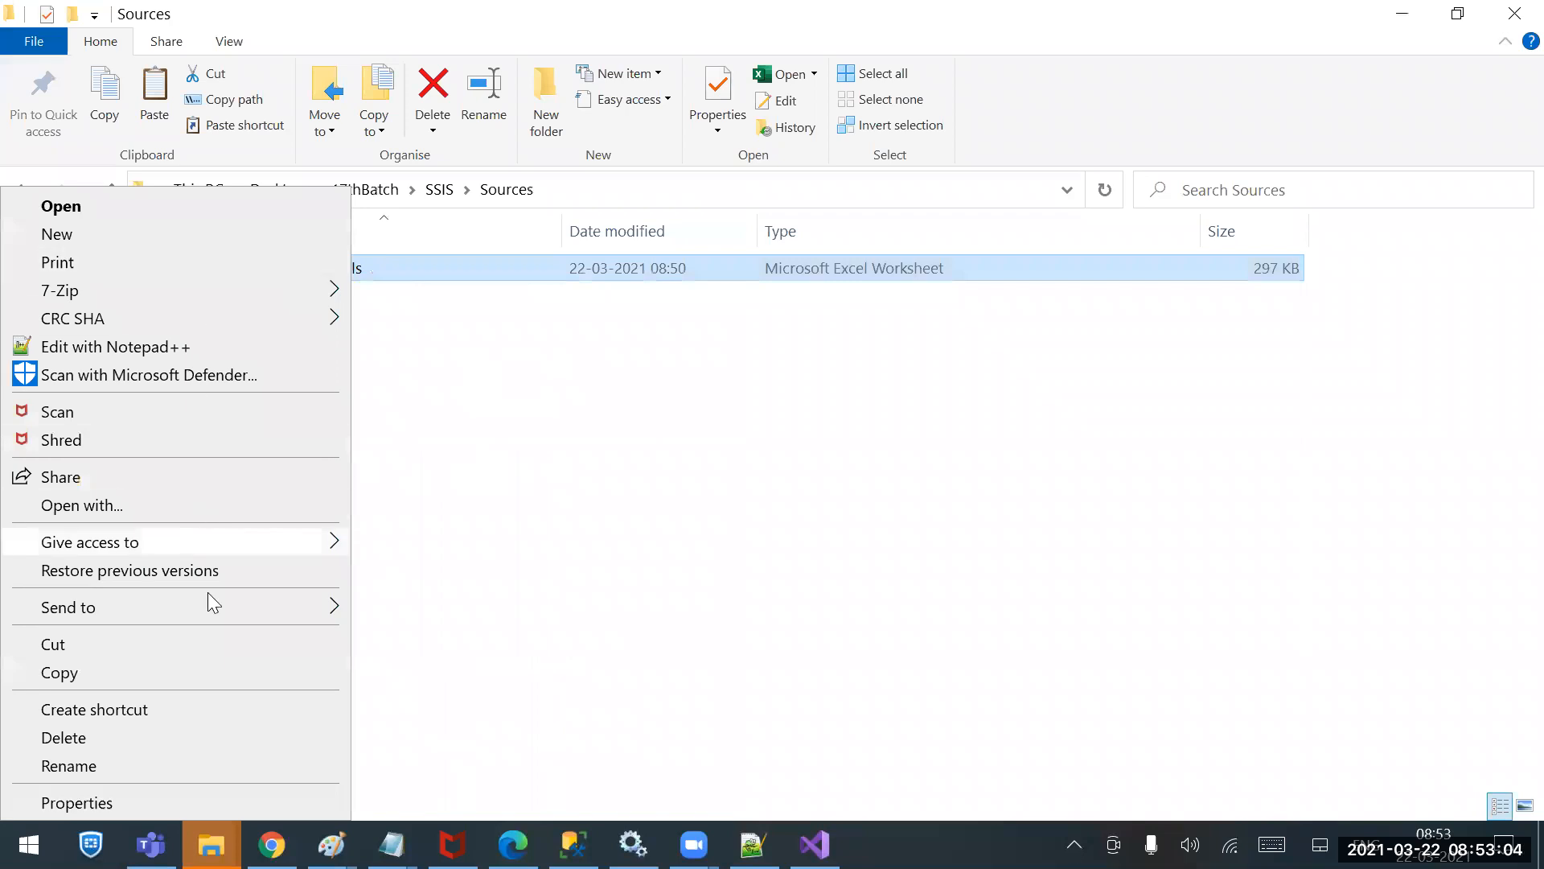
click(131, 206)
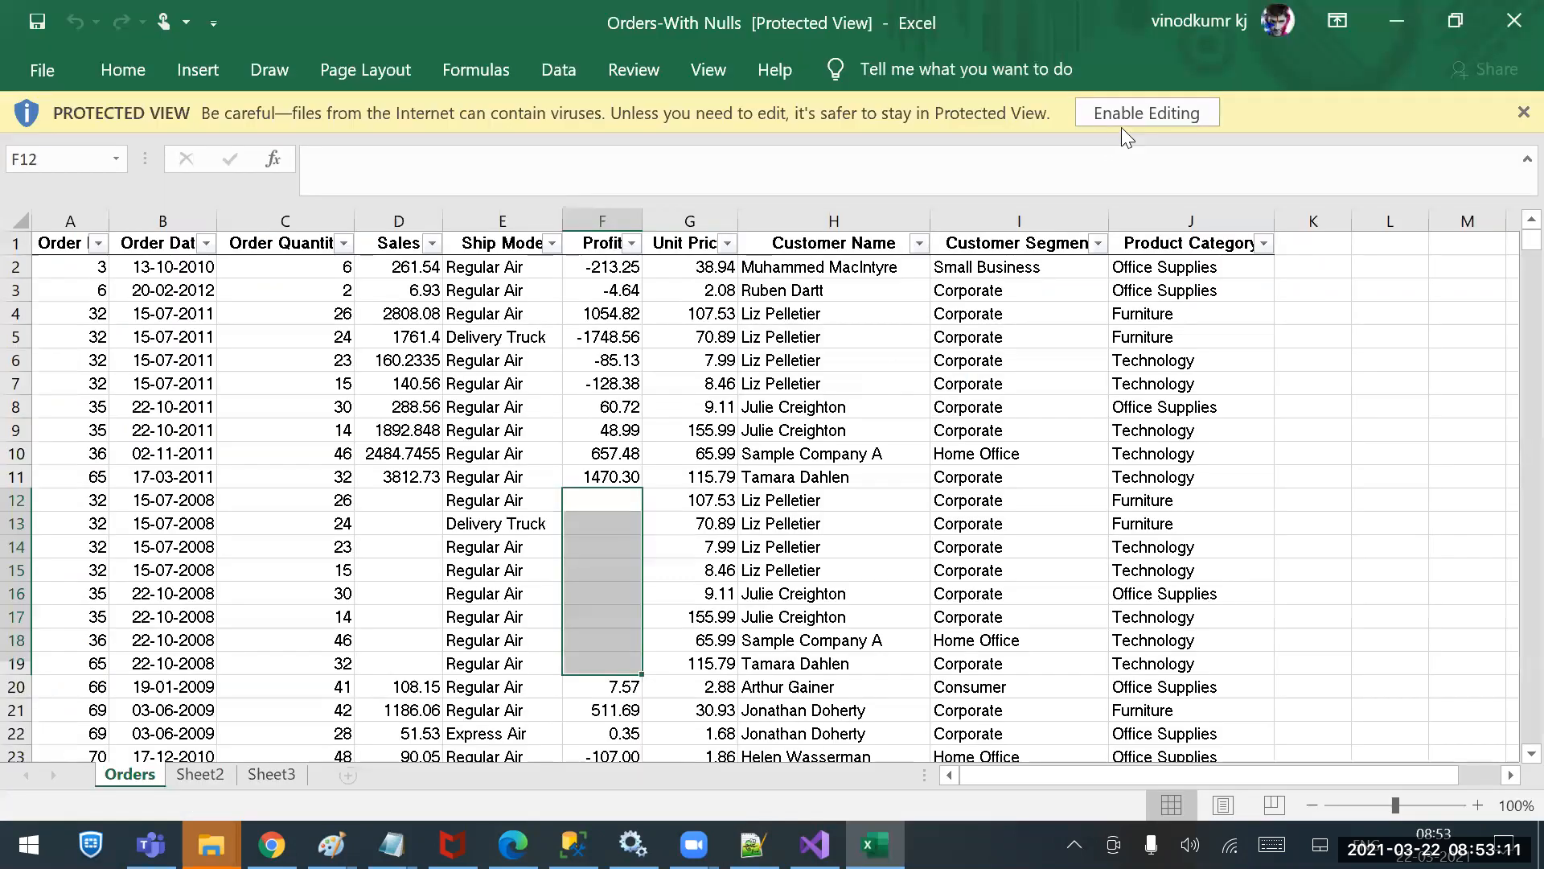
click(1122, 127)
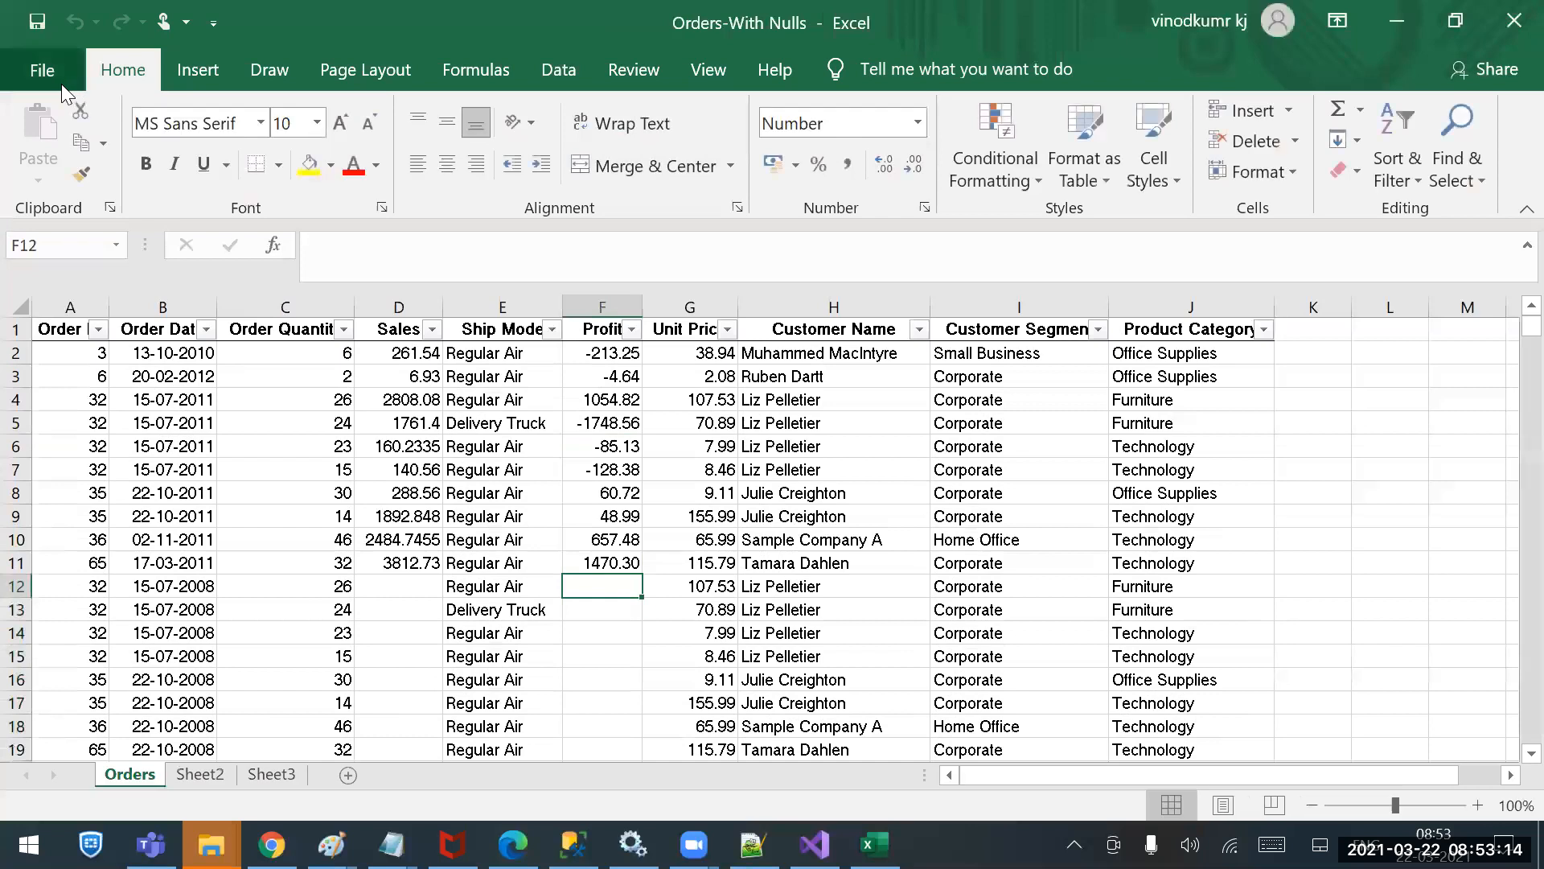
Save Orders-With Nulls in the Sources folder as an Excel 97-2003 Workbook and close it.
click(62, 84)
click(137, 415)
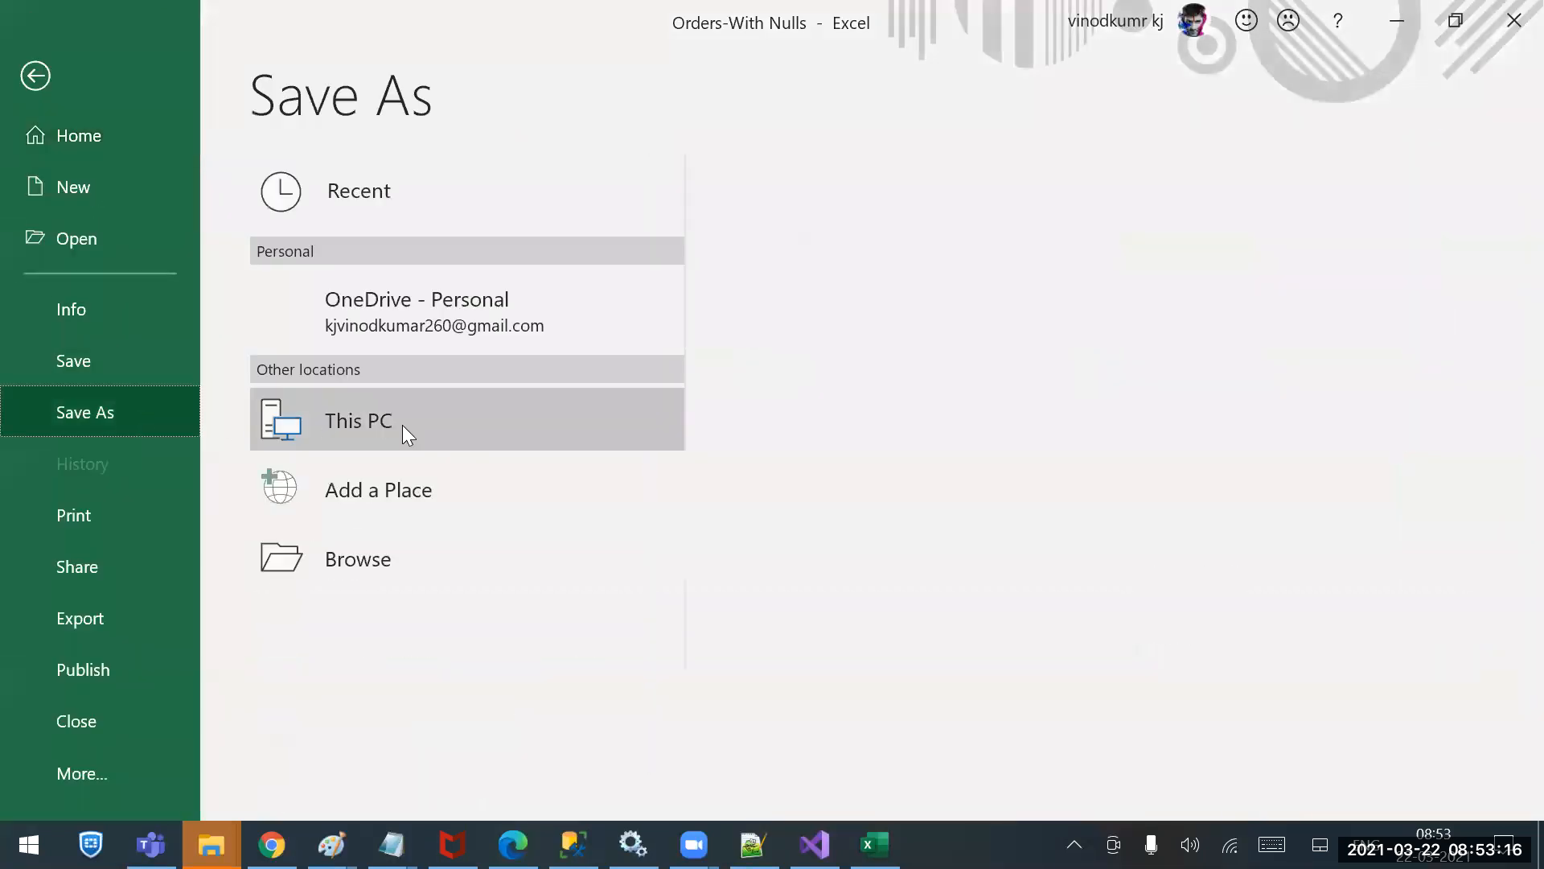
click(804, 336)
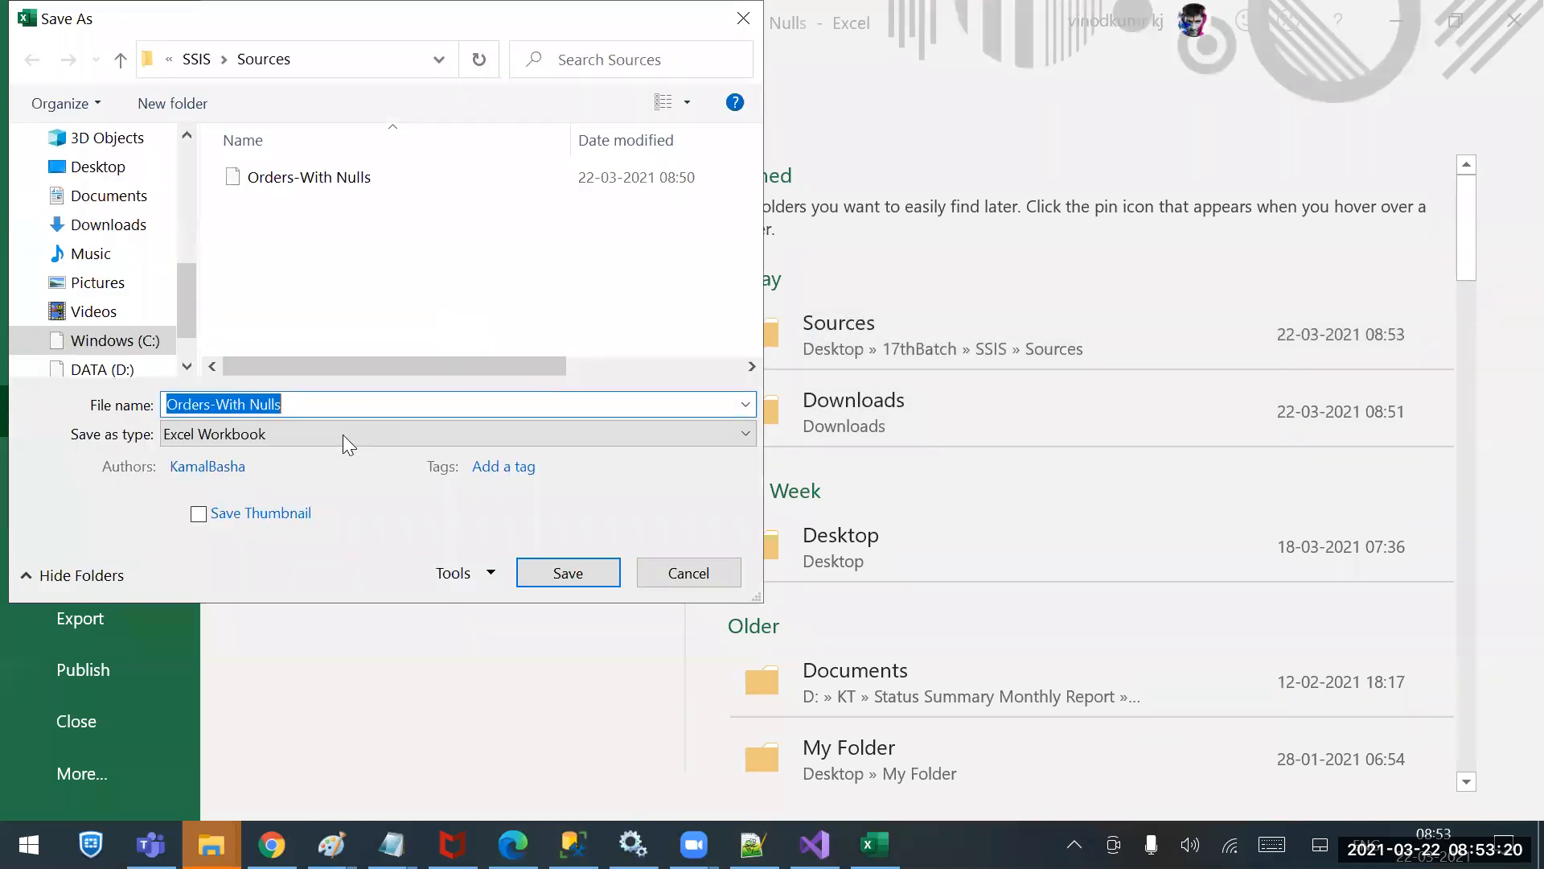
click(342, 435)
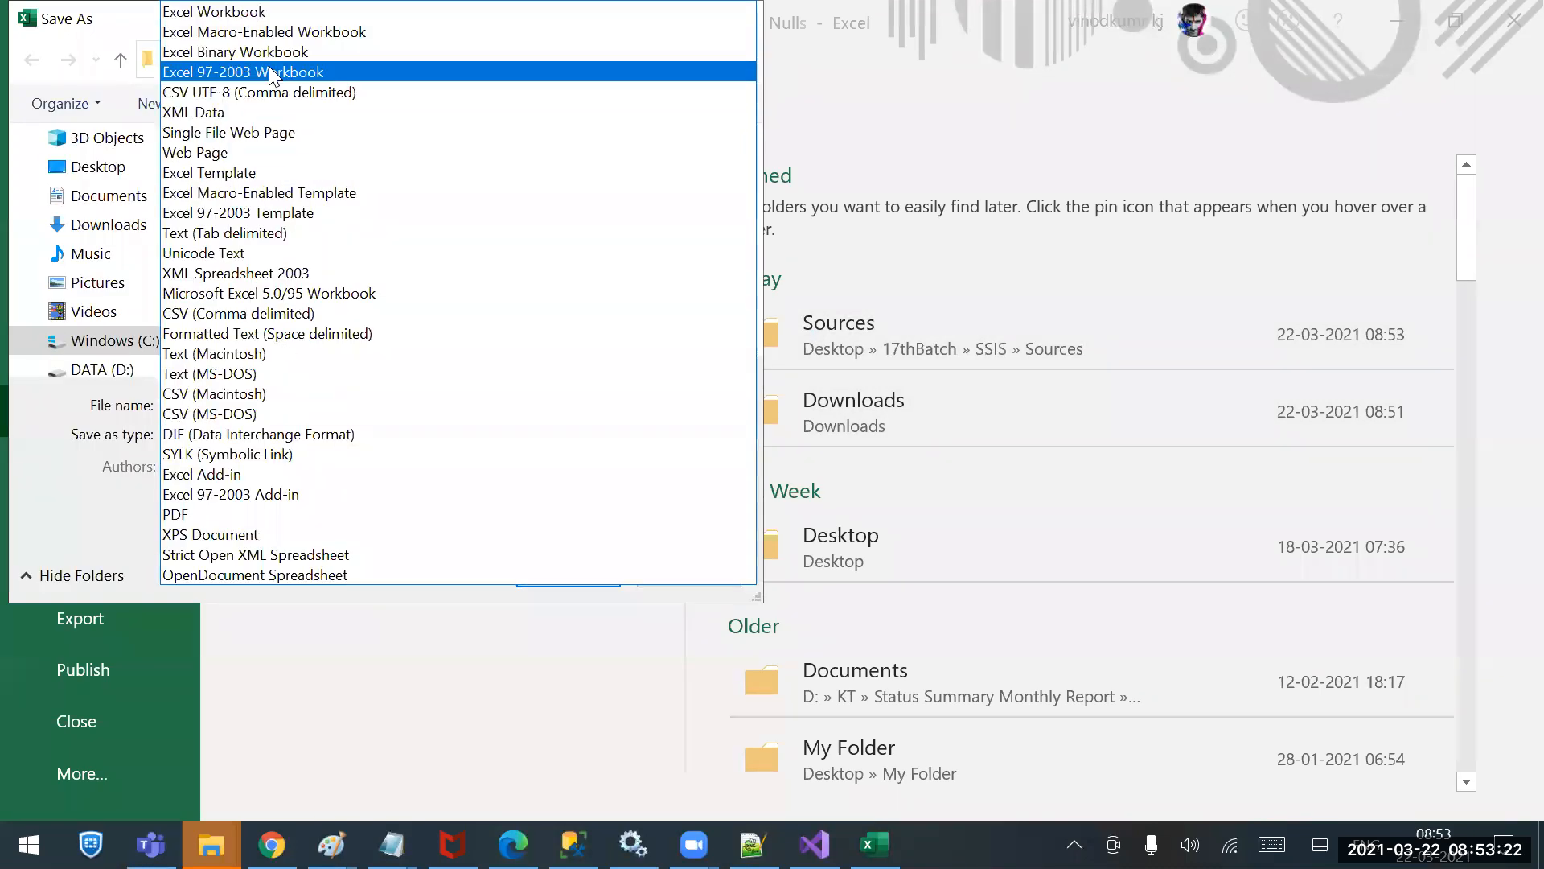
click(402, 72)
click(568, 572)
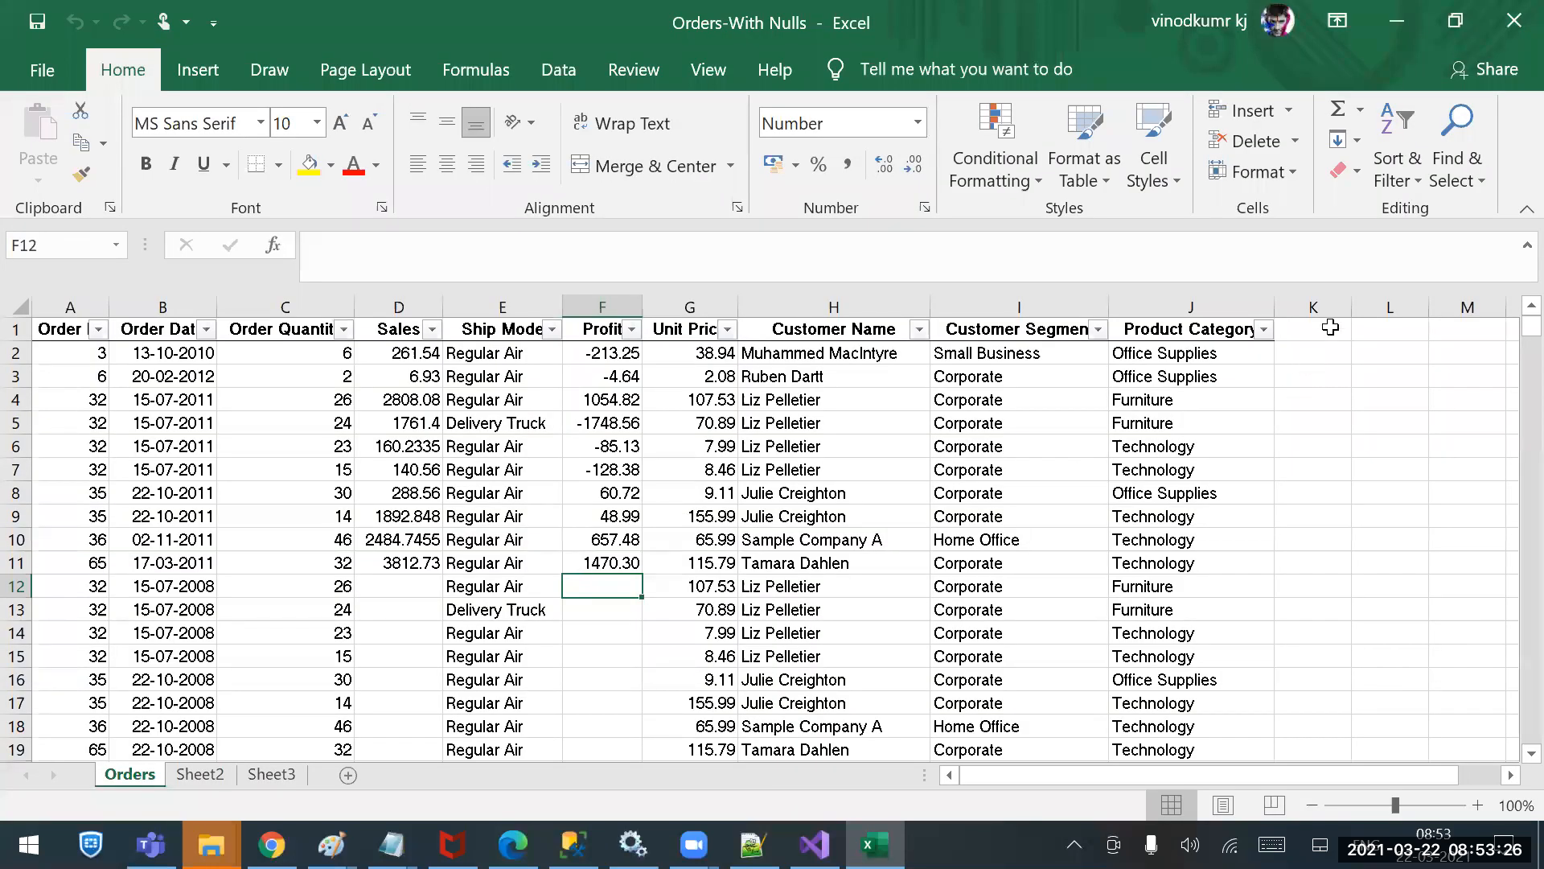
click(1513, 20)
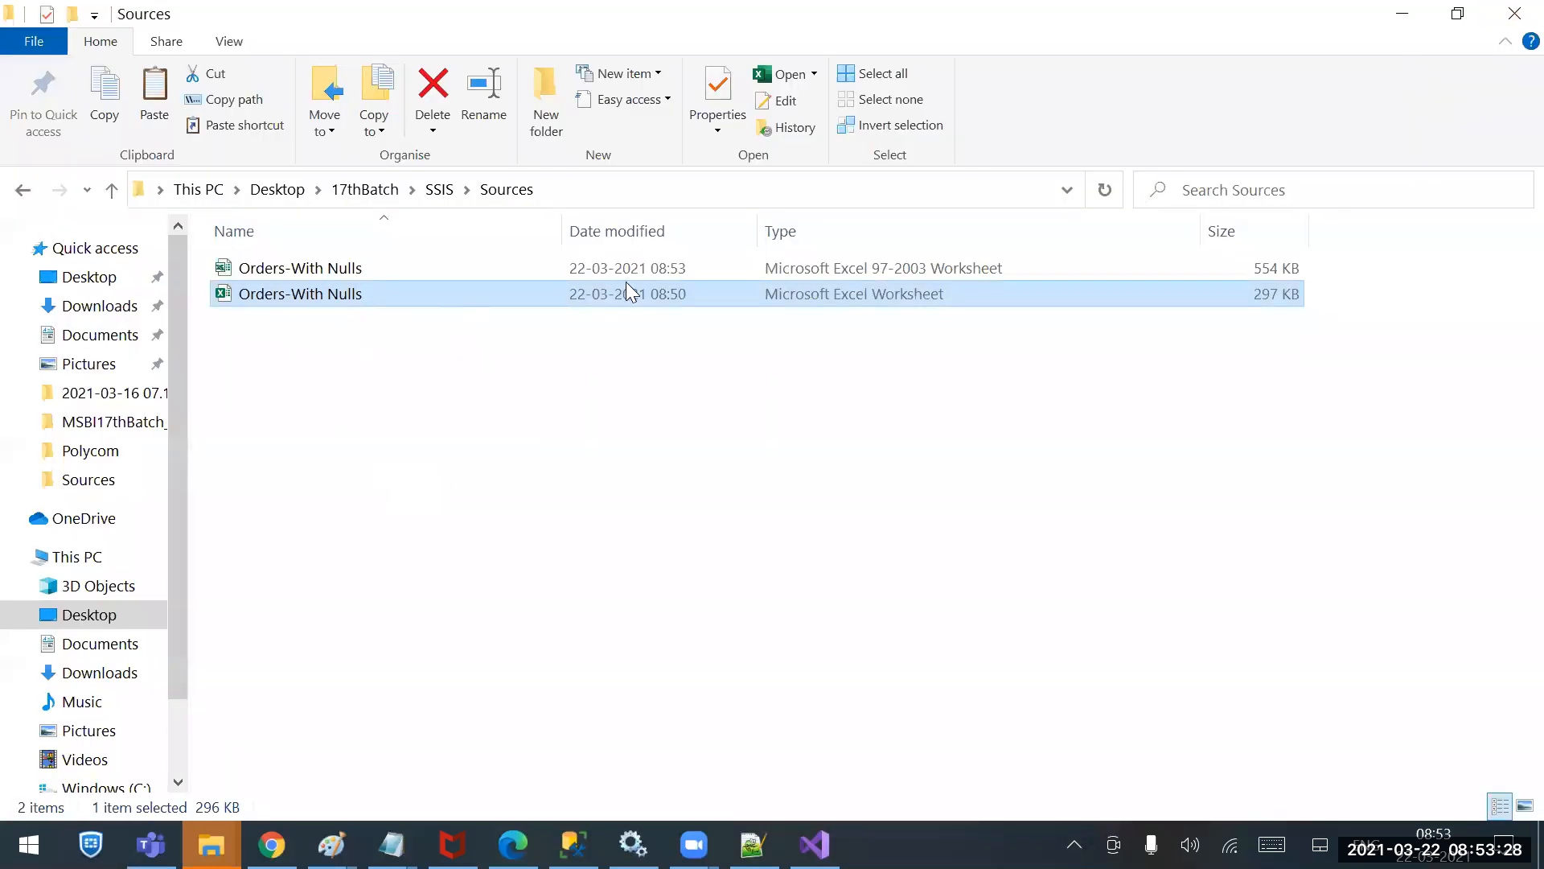
Compare the type and modification date of the two Orders-With Nulls files in the Sources folder.
click(920, 268)
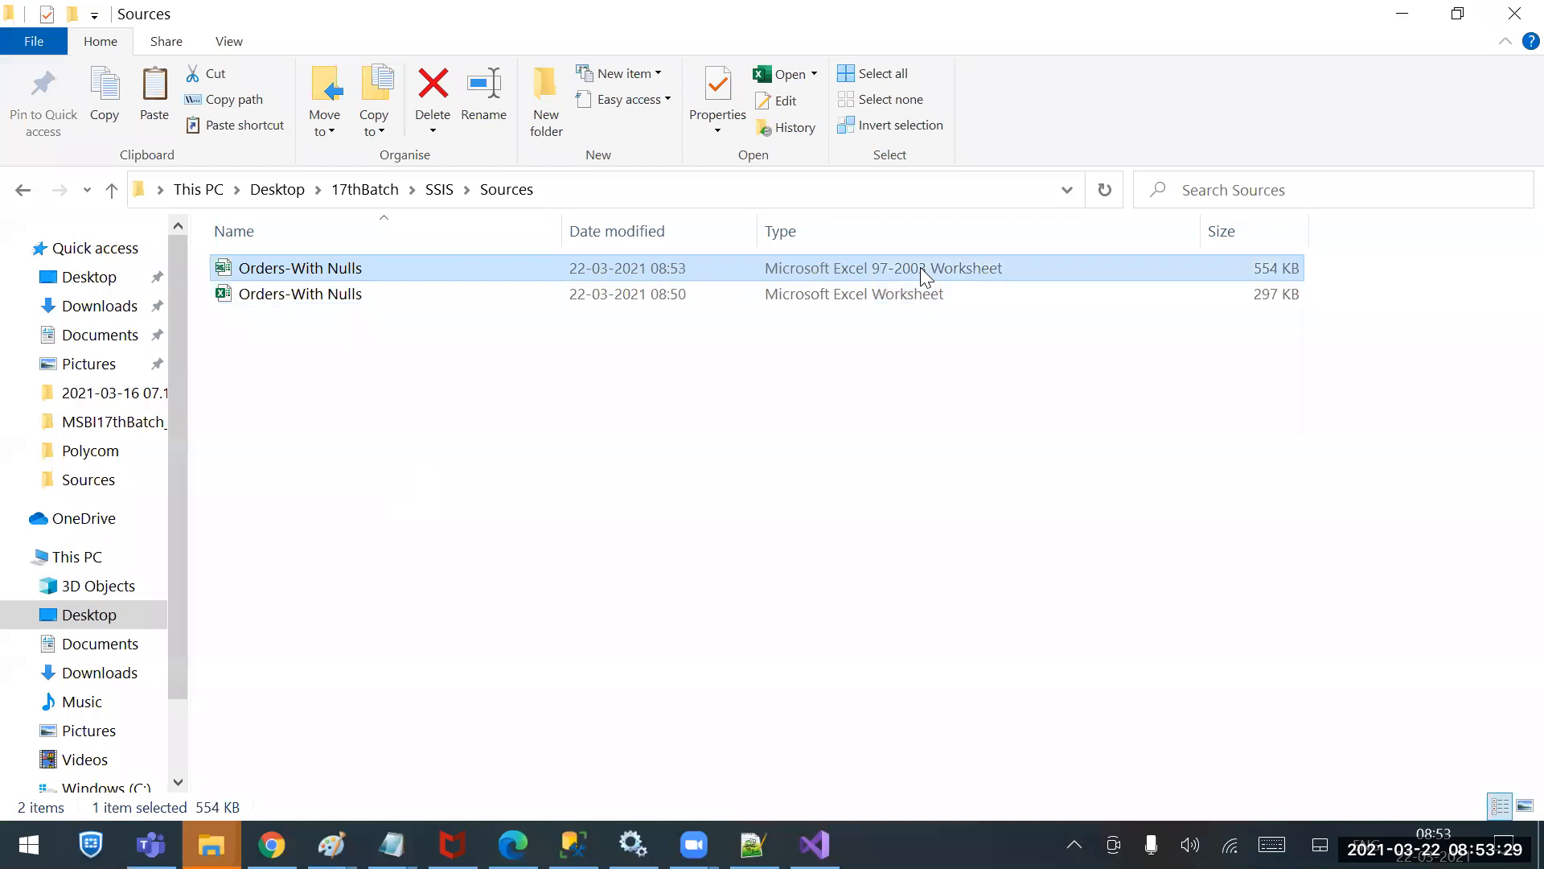
click(679, 298)
click(676, 265)
click(672, 299)
Check the file extension of the Excel 97-2003 version of Orders-With Nulls in its properties and compare both files.
click(285, 275)
right_click(352, 272)
click(140, 801)
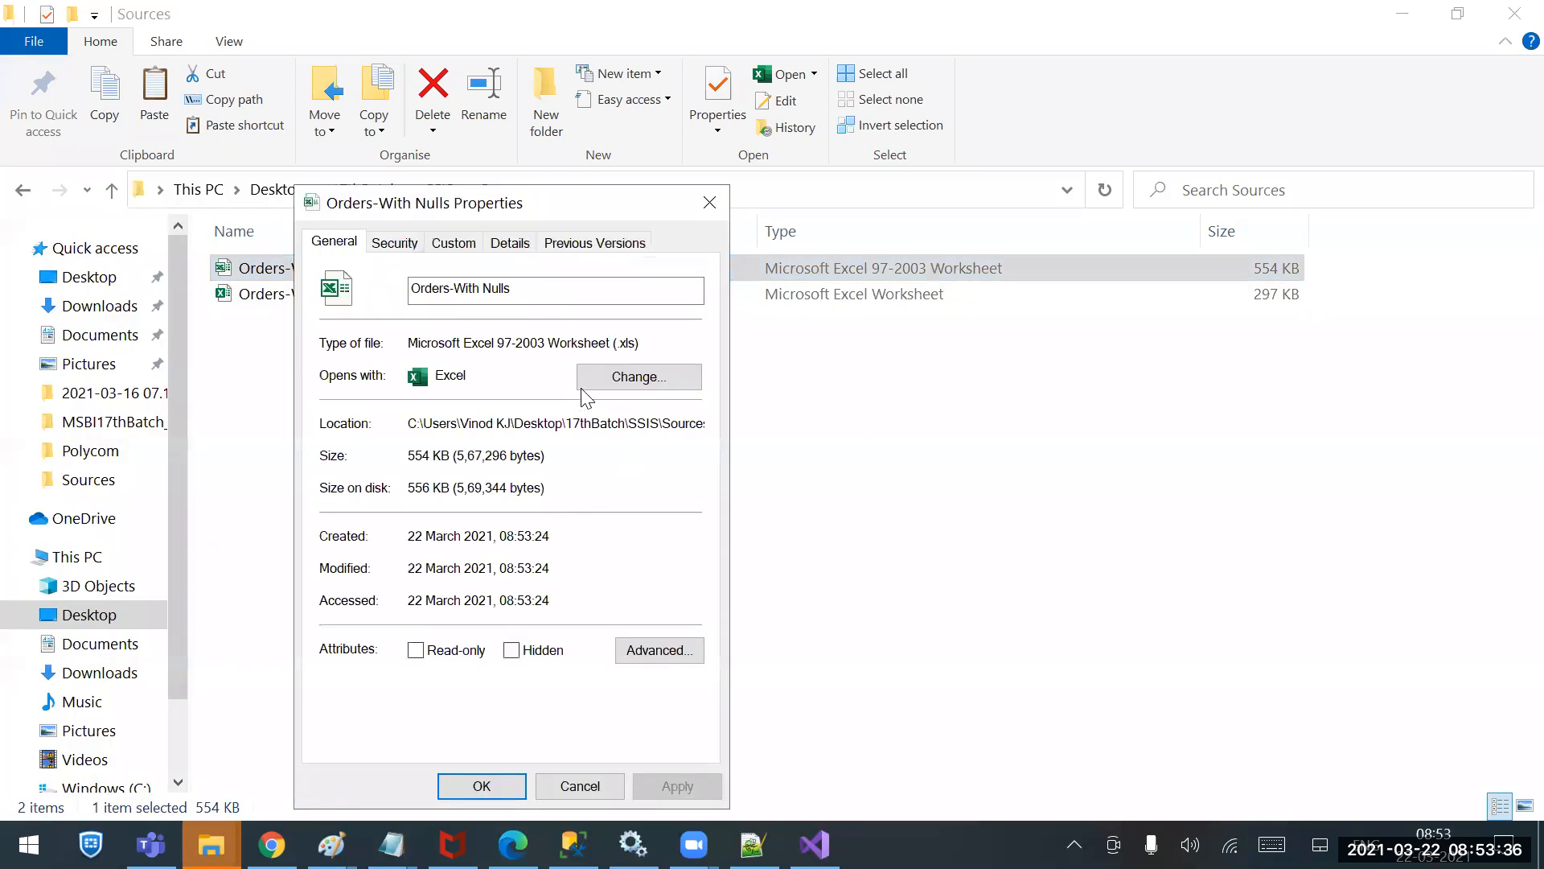
drag(629, 344, 592, 338)
click(579, 786)
click(318, 297)
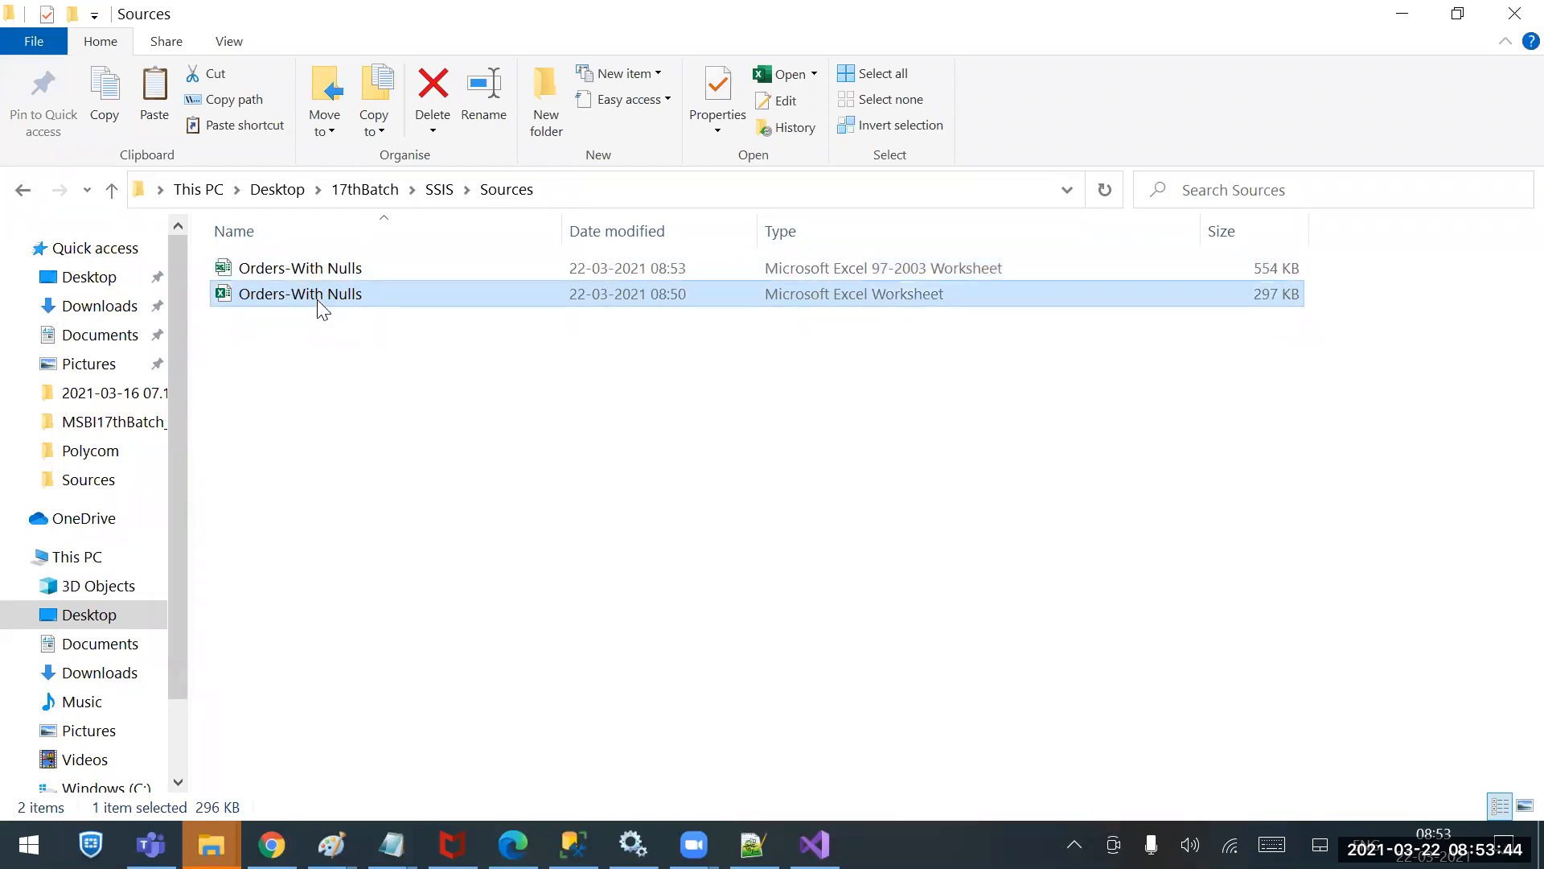
click(325, 274)
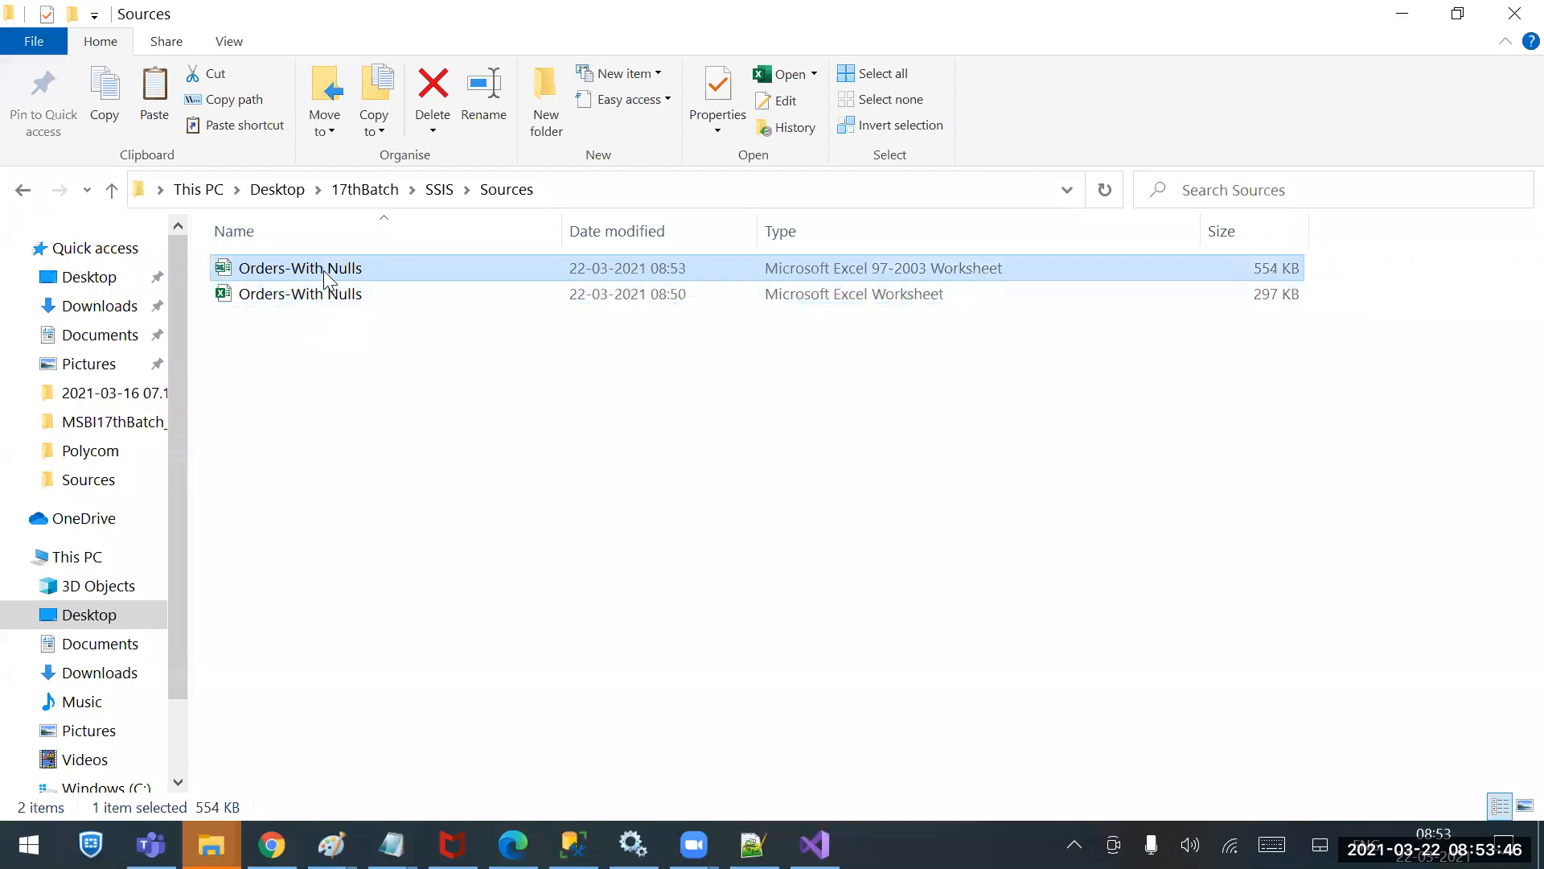
Delete the Microsoft Excel Worksheet (.xlsx) version of Orders-With Nulls from the Sources folder.
click(317, 292)
right_click(317, 292)
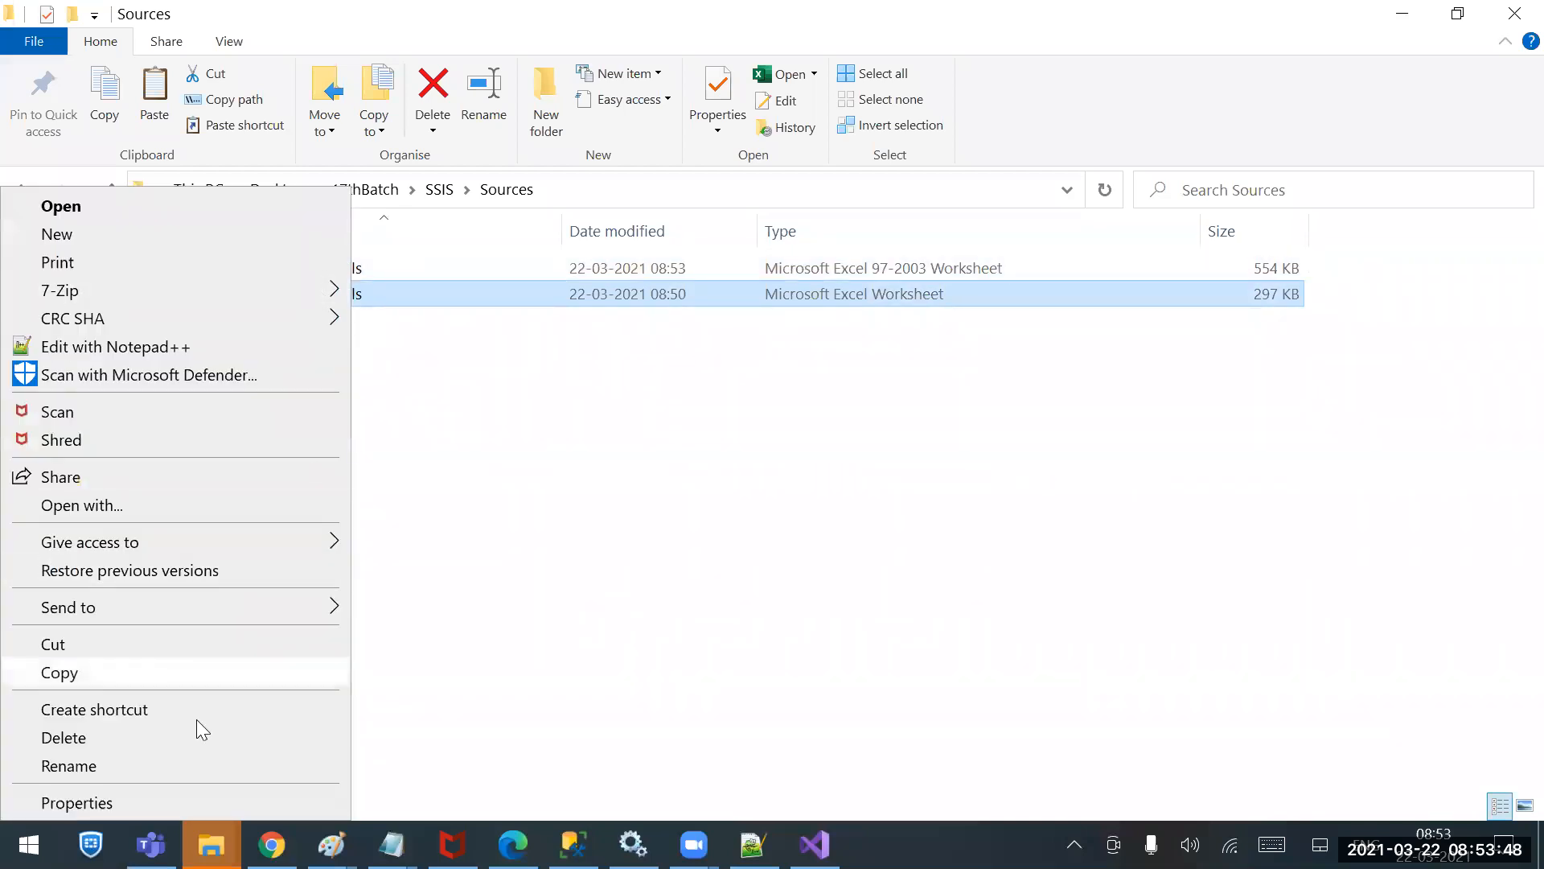
click(187, 736)
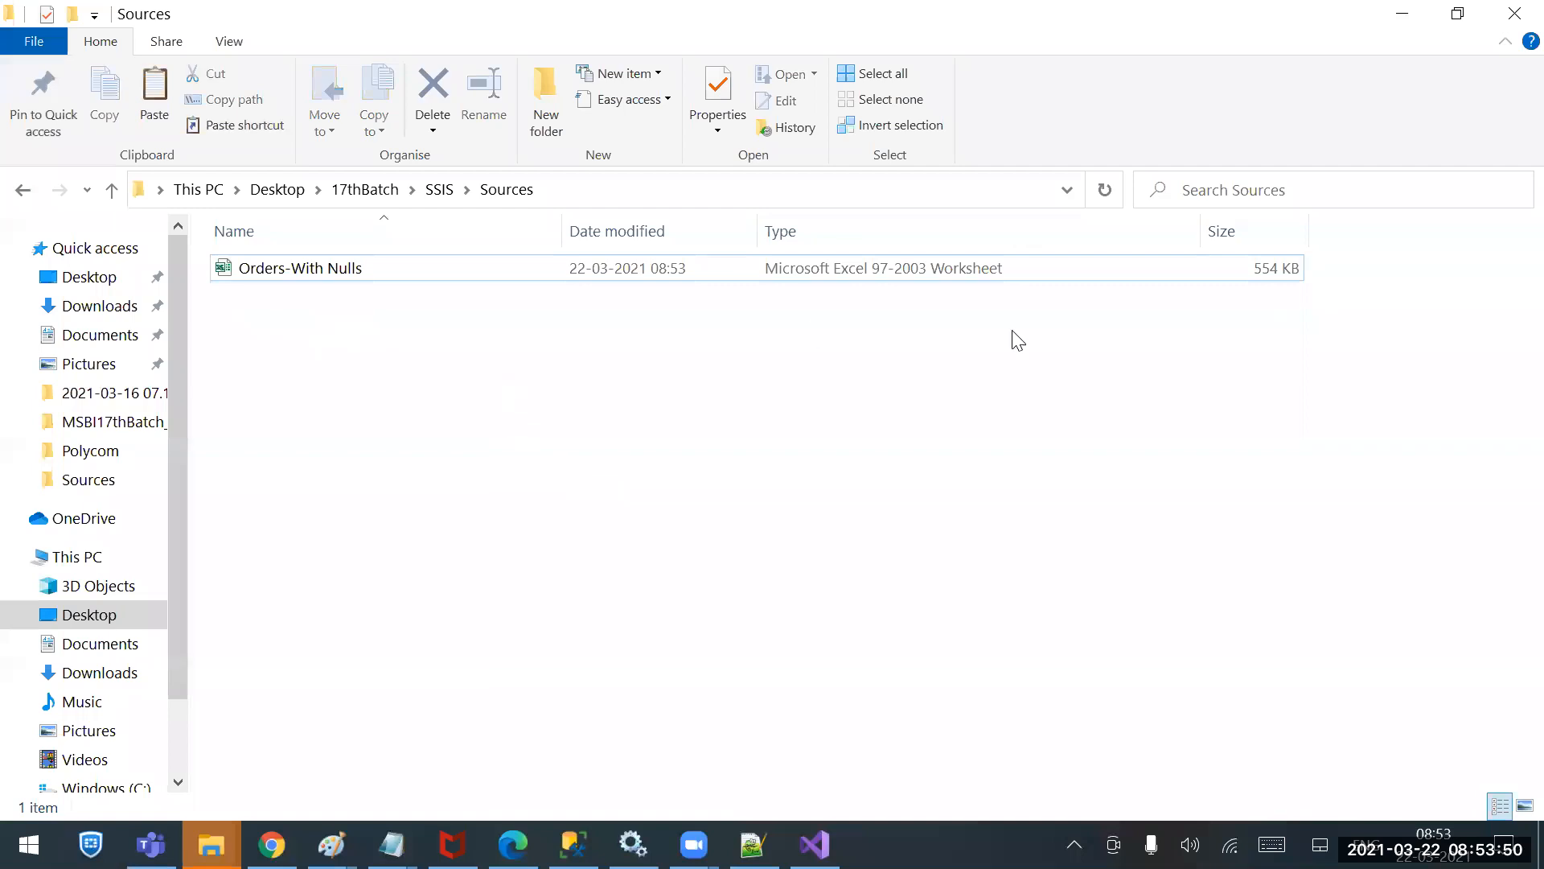
Open the Excel 97-2003 Orders-With Nulls workbook, copy the header row A1:J1 of the Orders sheet and close the workbook.
click(678, 277)
double_click(322, 259)
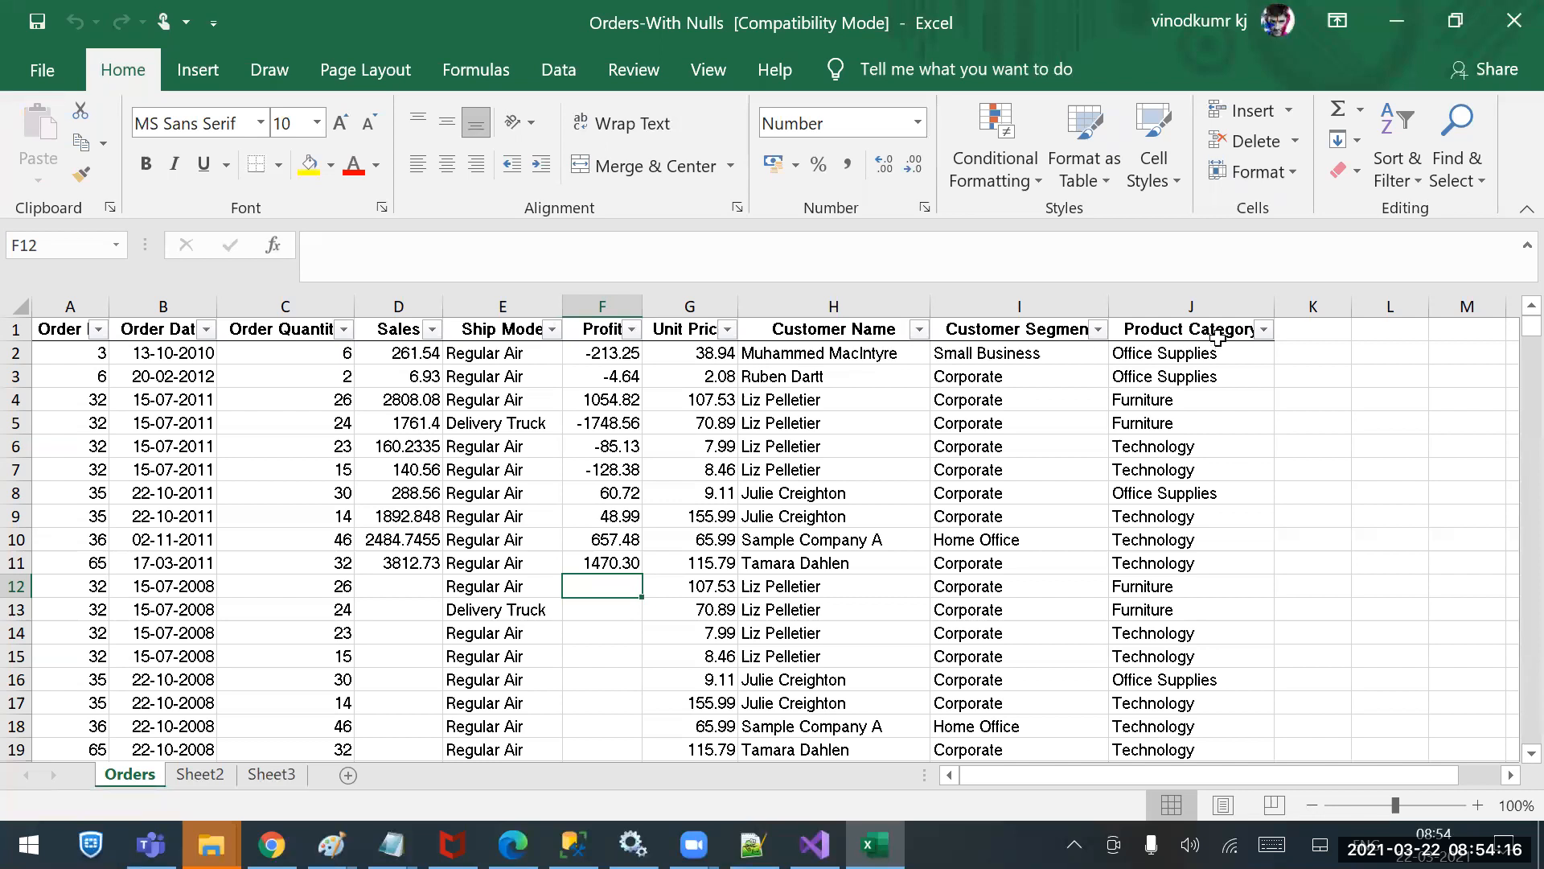
drag(1213, 330, 69, 330)
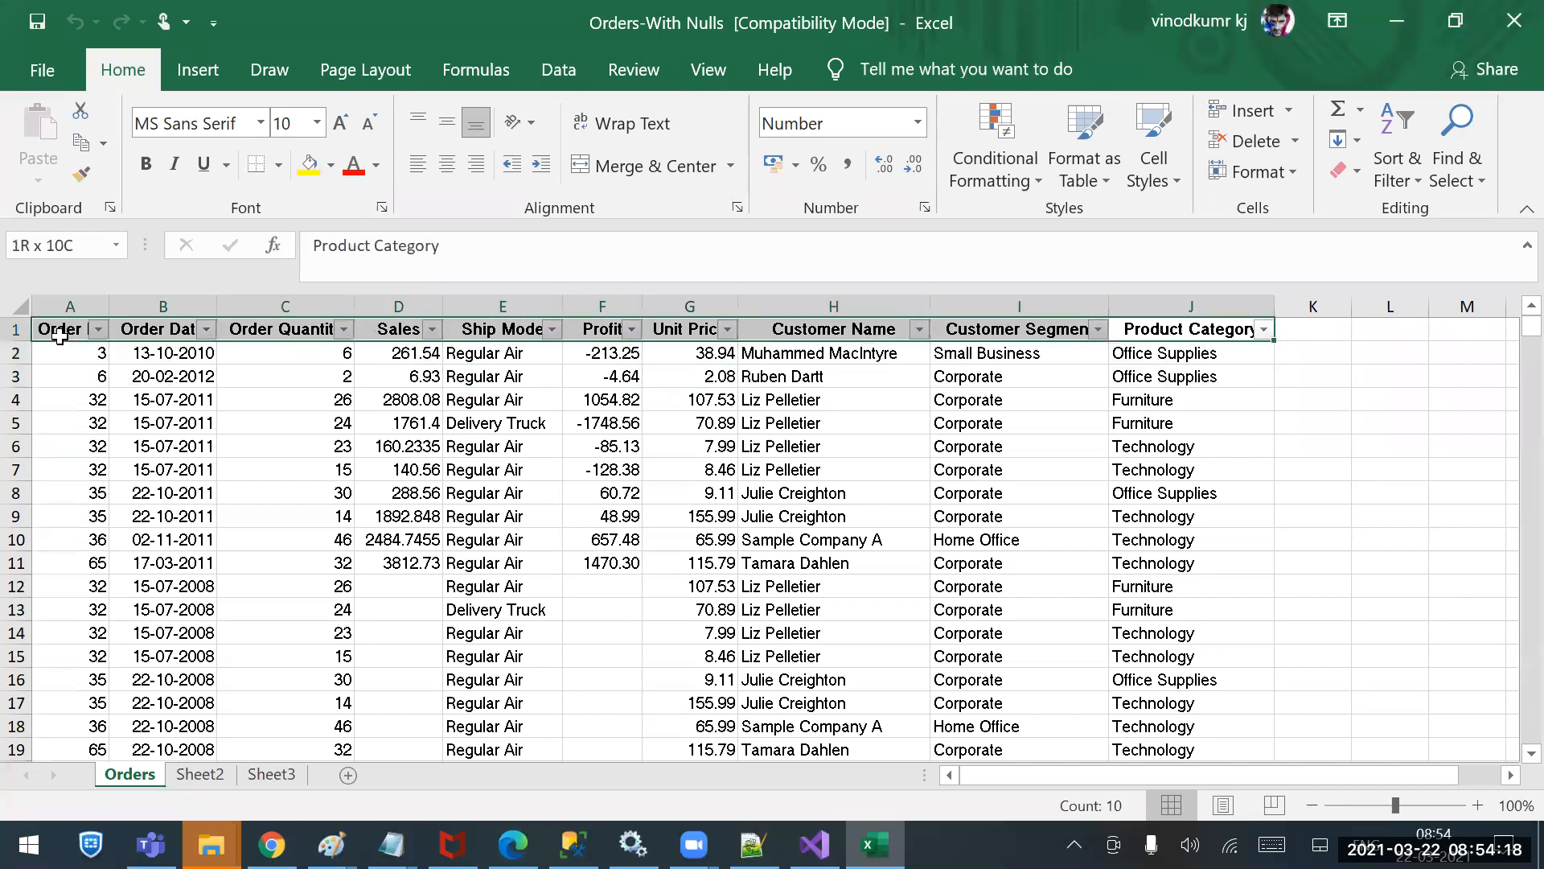
right_click(76, 329)
click(136, 209)
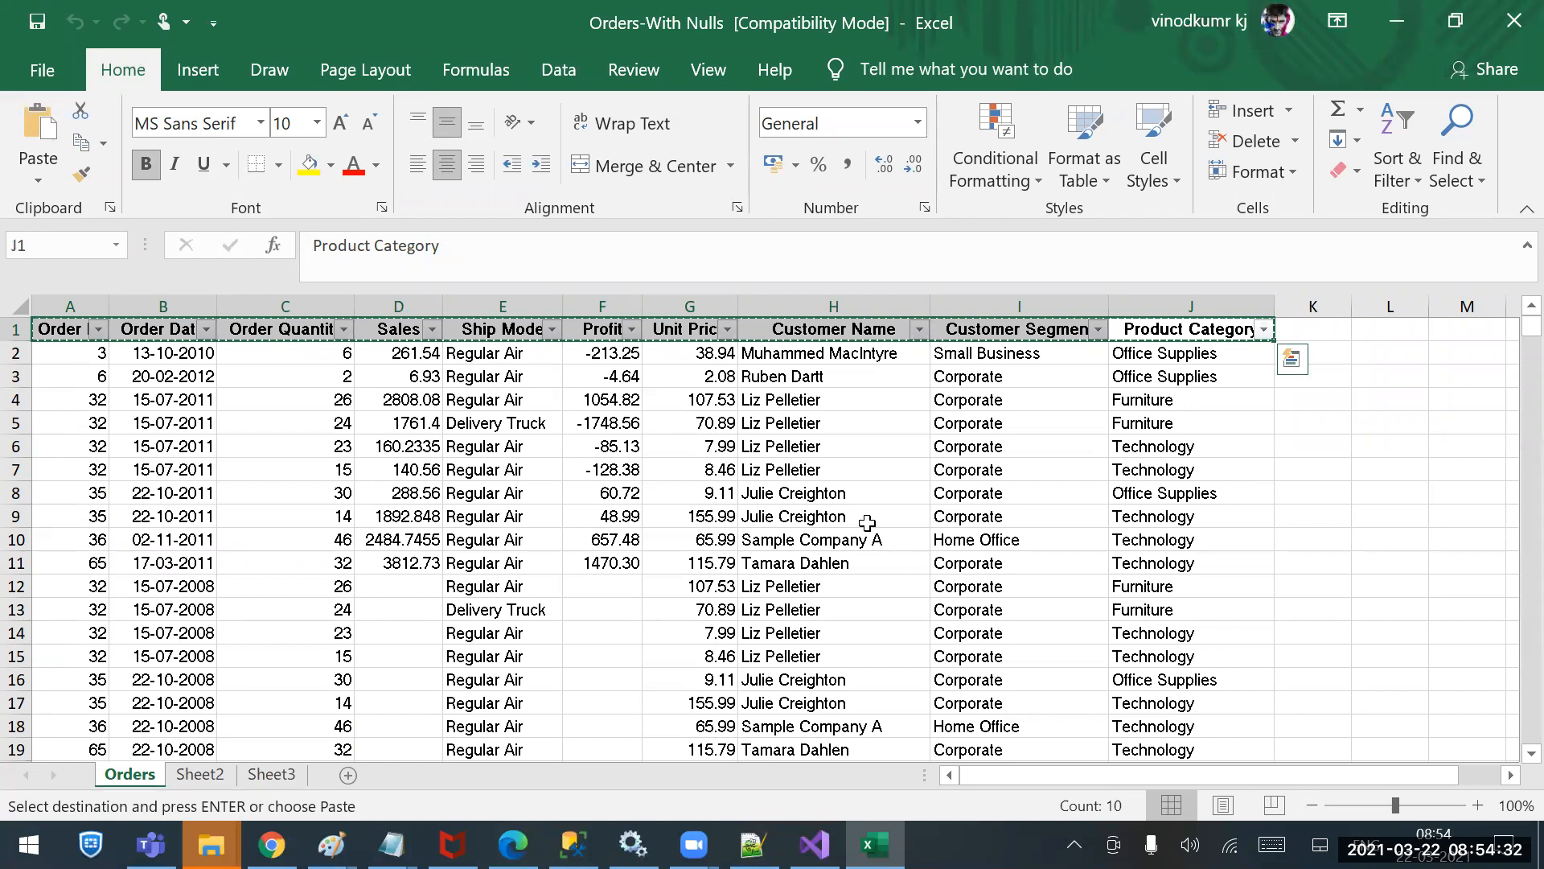
click(1510, 10)
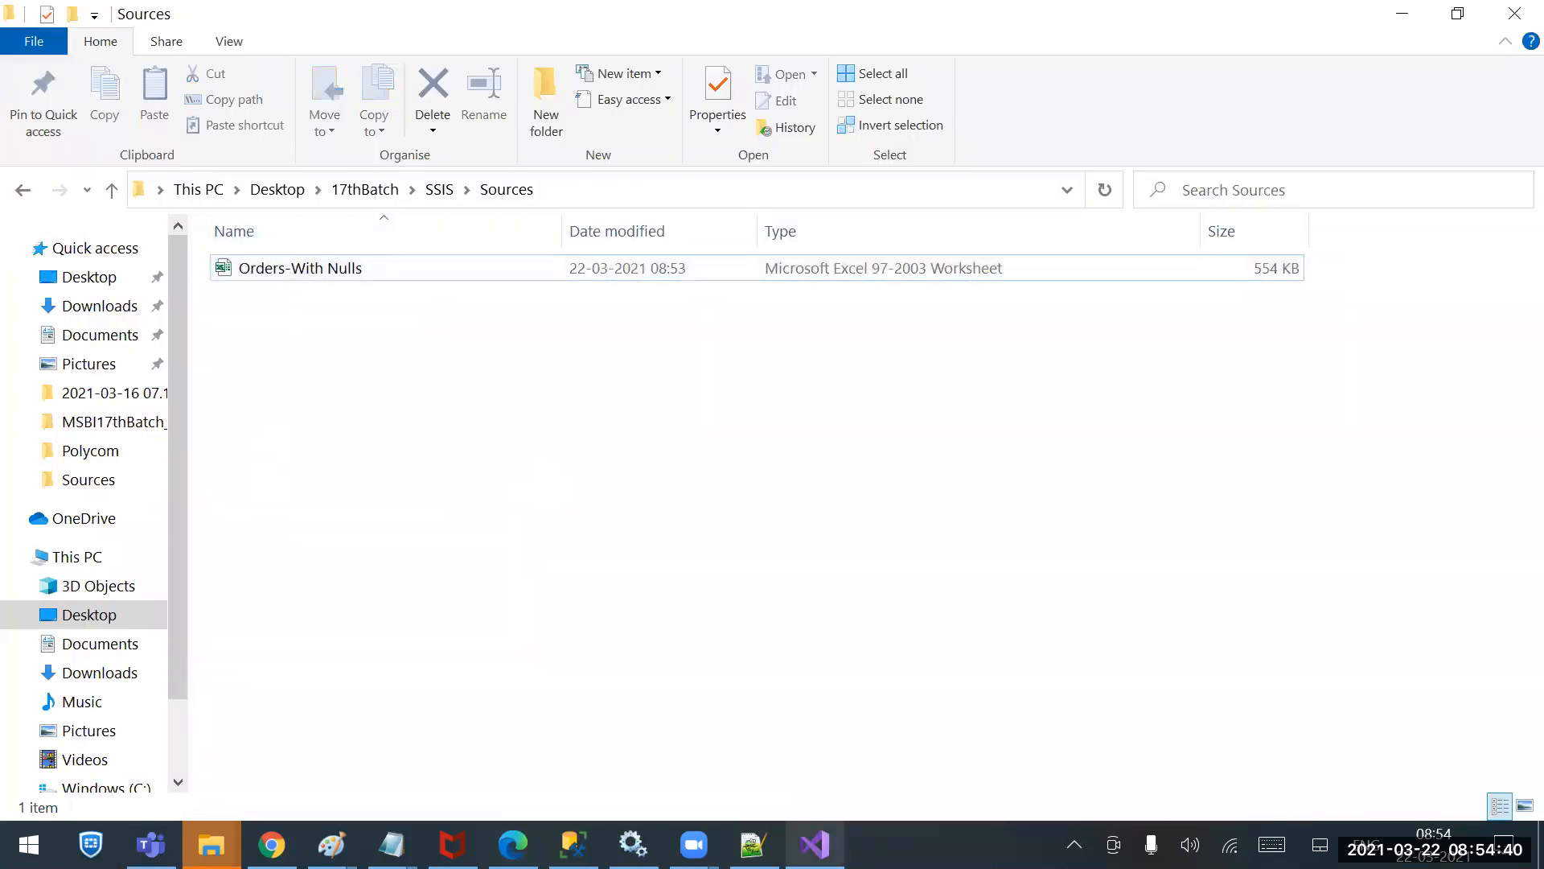
Switch to Visual Studio, rename Package.dtsx as "Loading excel to OleDB.dtsx" and reload the changed file.
click(814, 845)
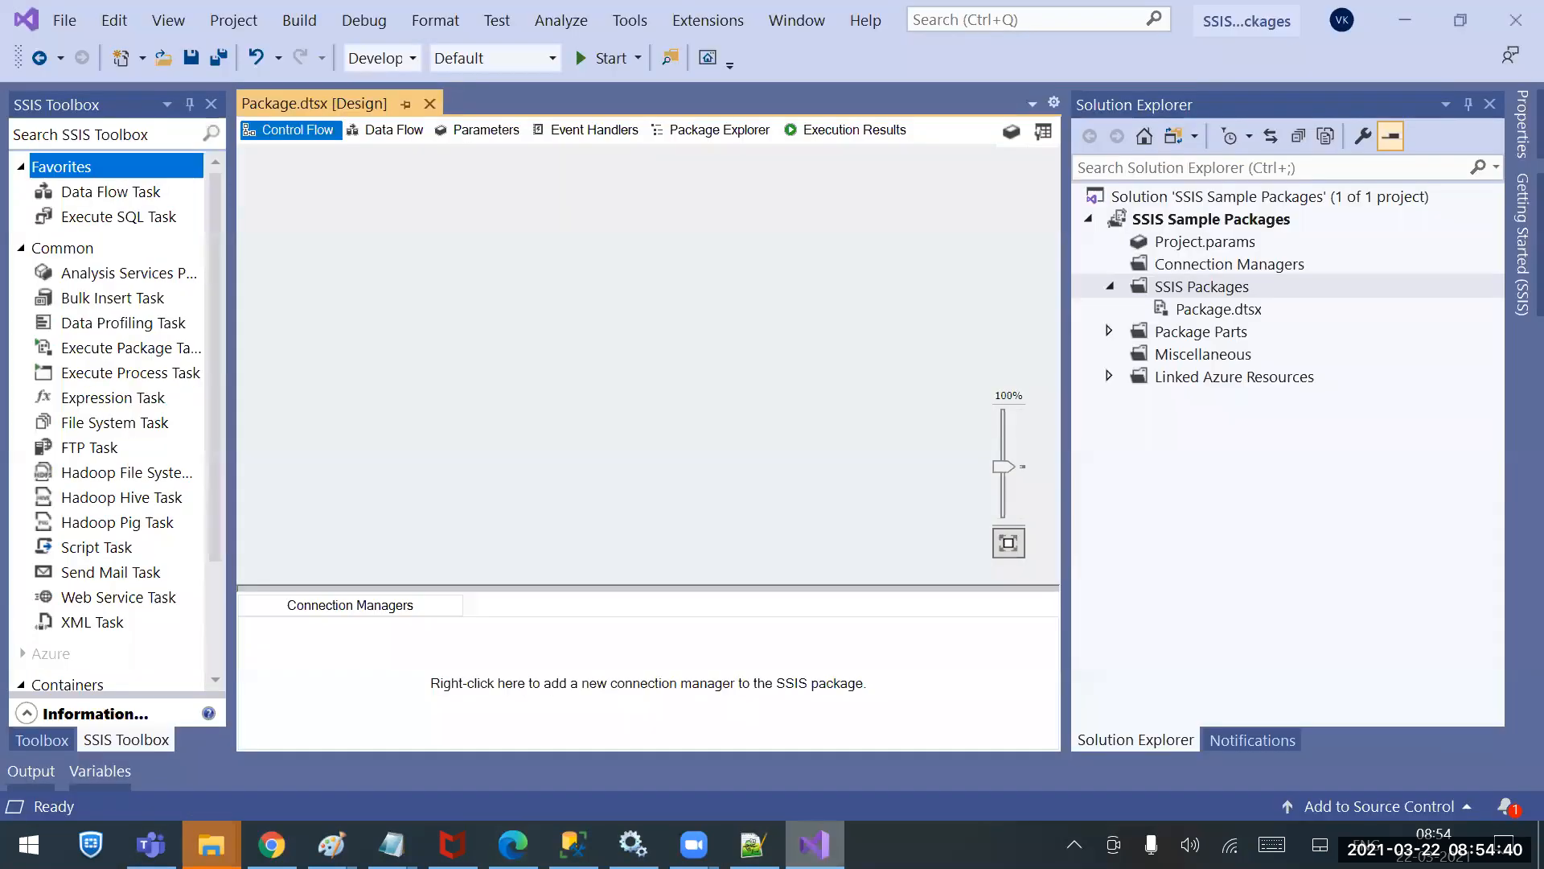
click(1203, 314)
right_click(1203, 313)
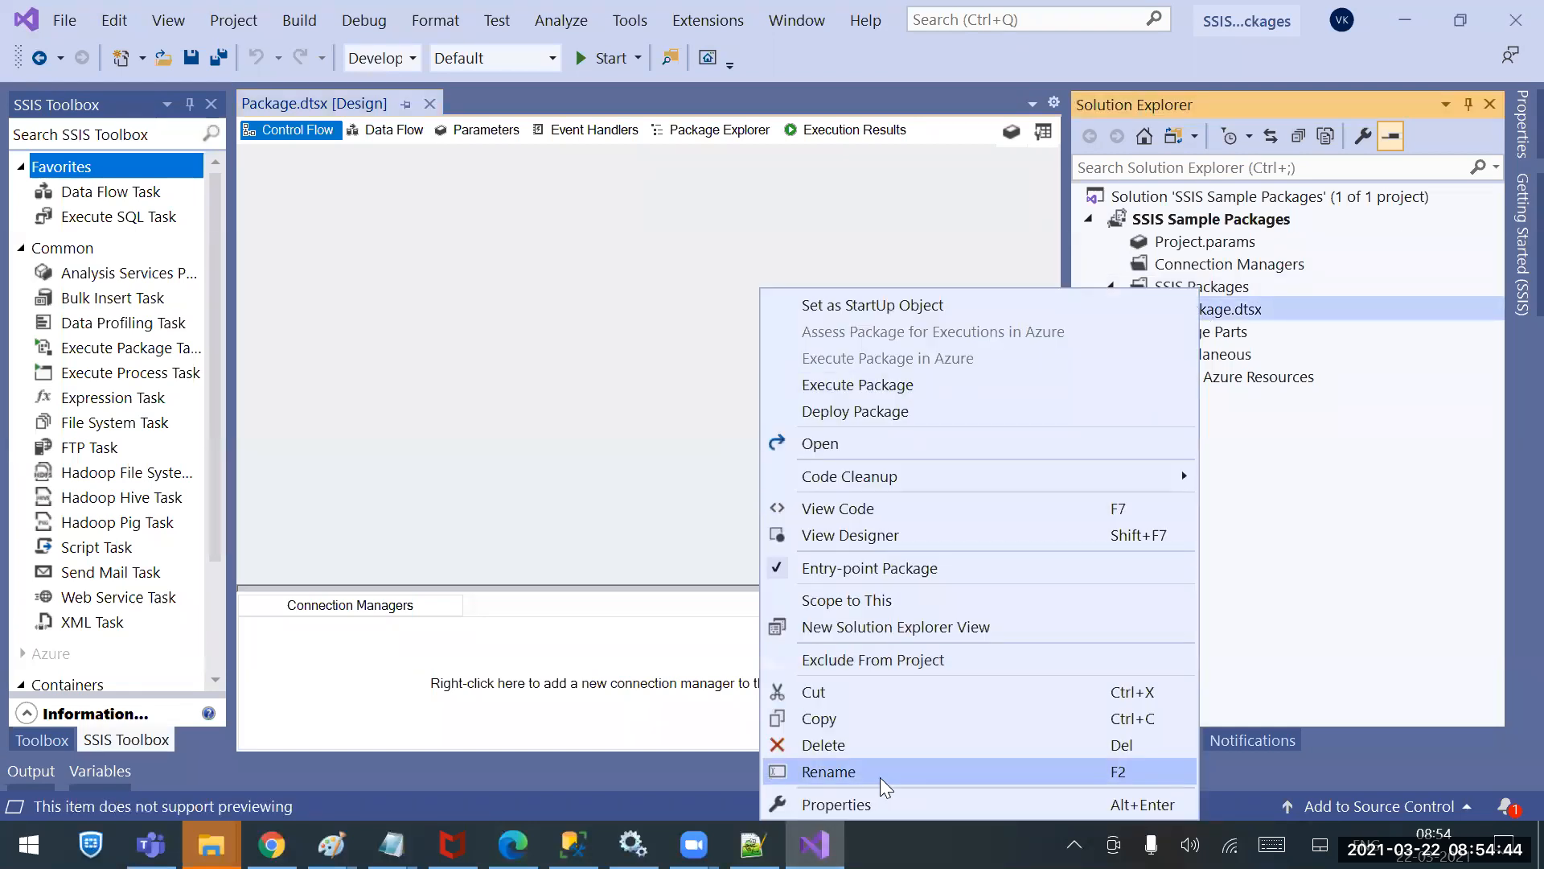
click(879, 774)
text(Loadinfg)
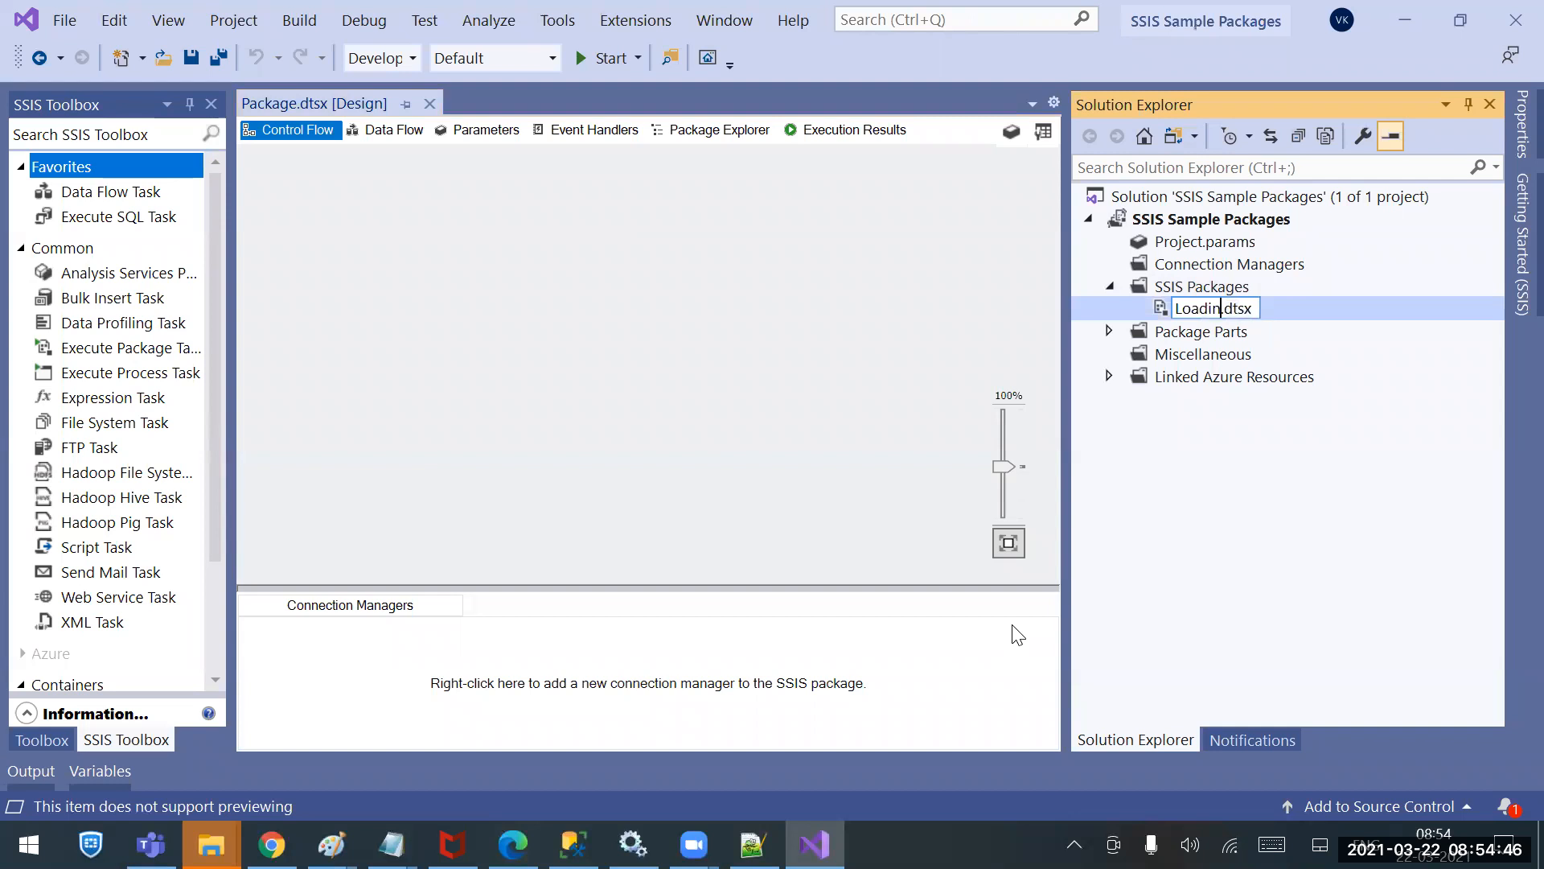
key(BackSpace)
key(BackSpace)
text(f)
text(Fro)
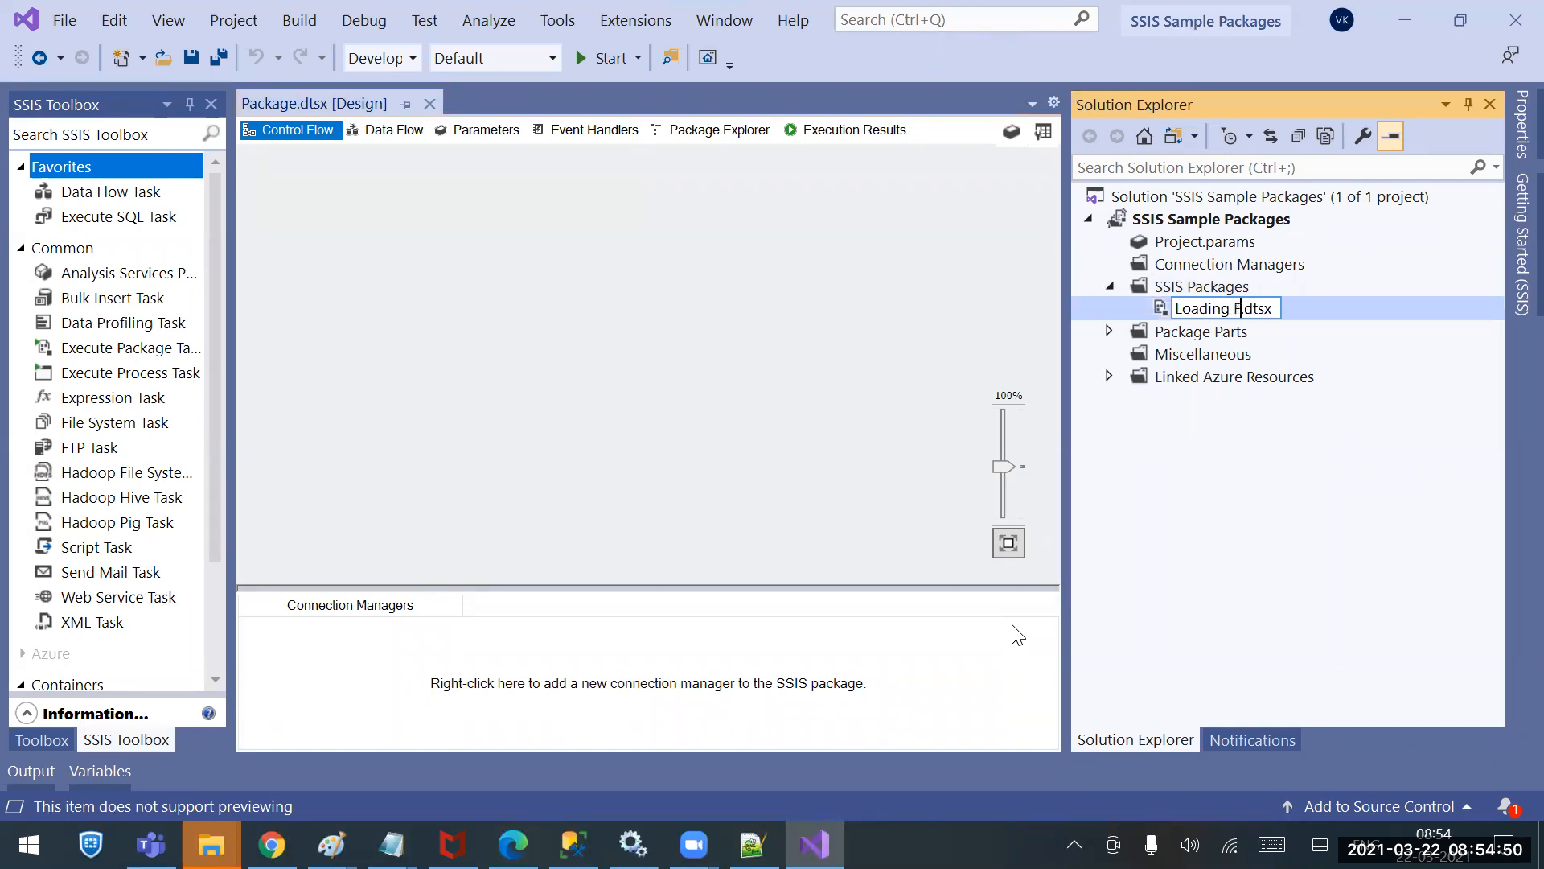
key(BackSpace)
key(BackSpace)
key(BackSpace)
text(excel to OleDB)
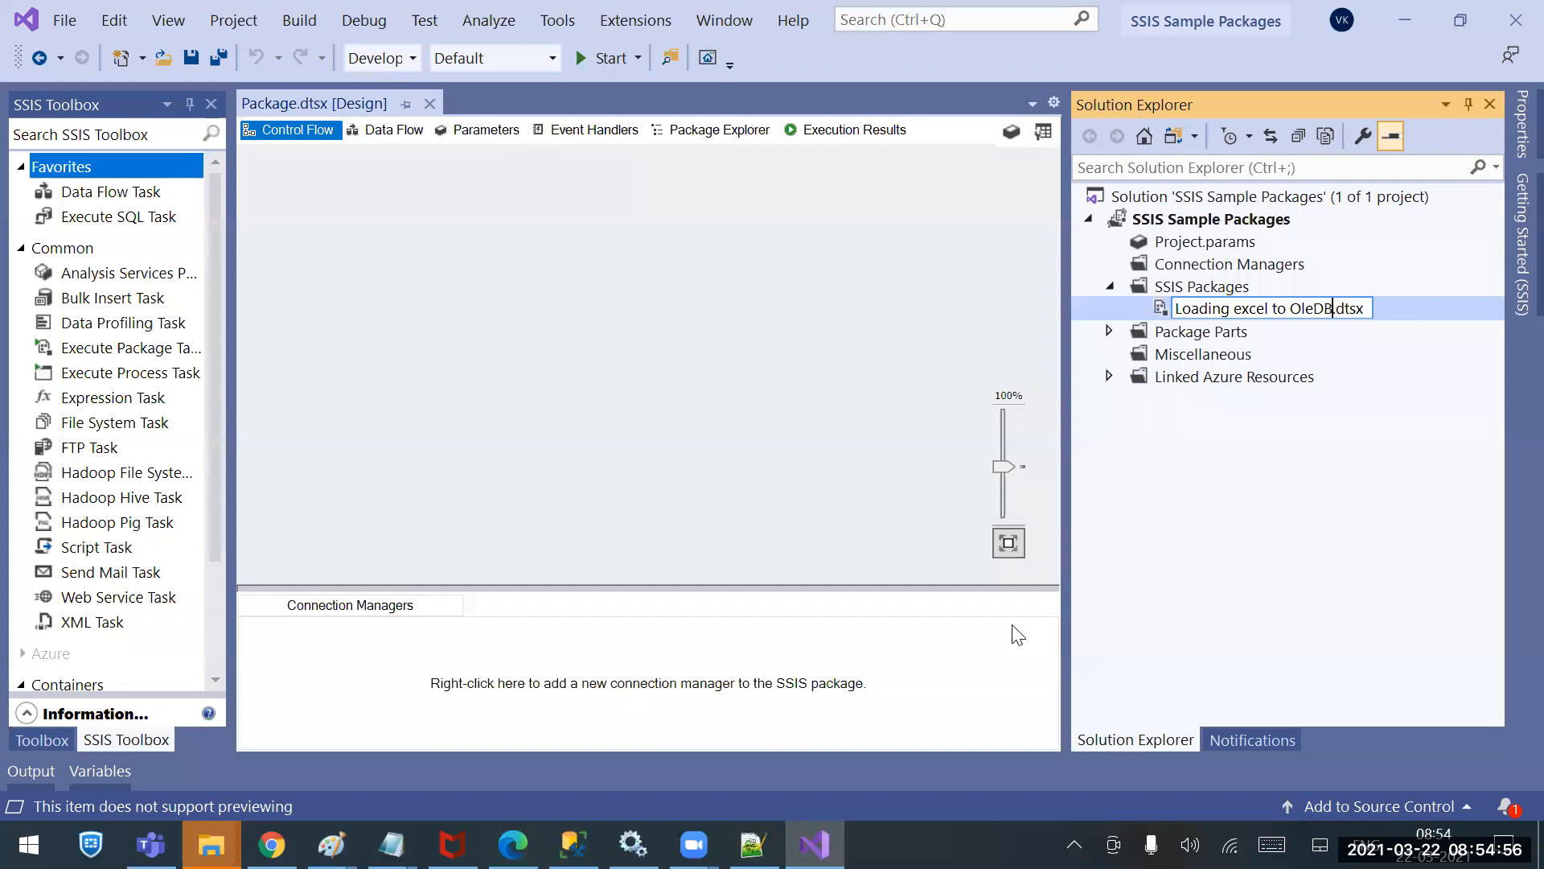
key(Return)
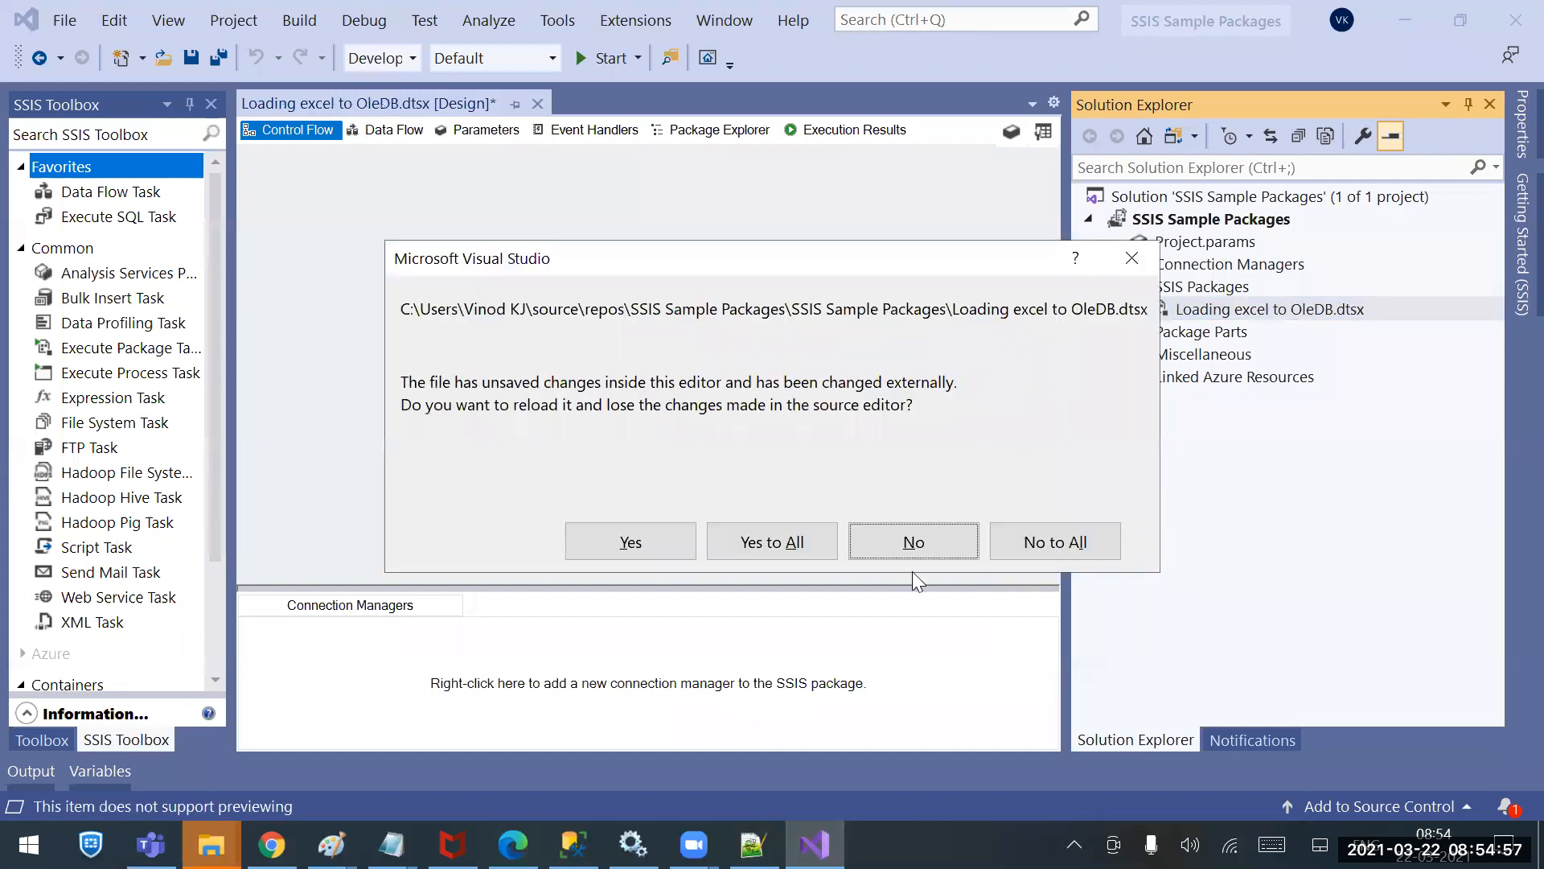
click(794, 537)
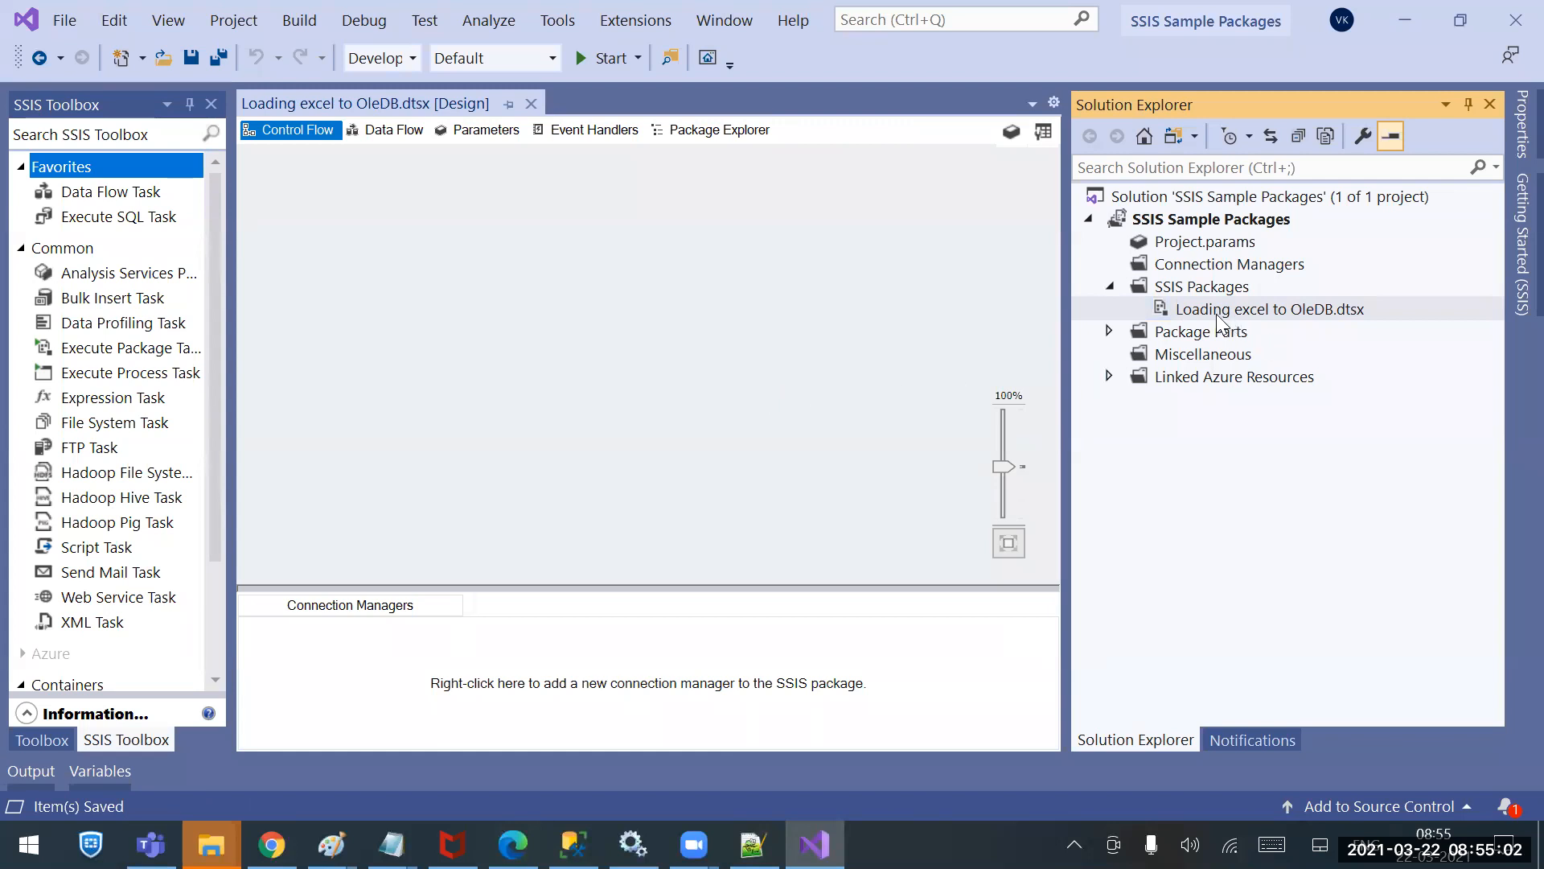
Add a Data Flow Task to the control flow of the Loading excel to OleDB package.
click(1249, 310)
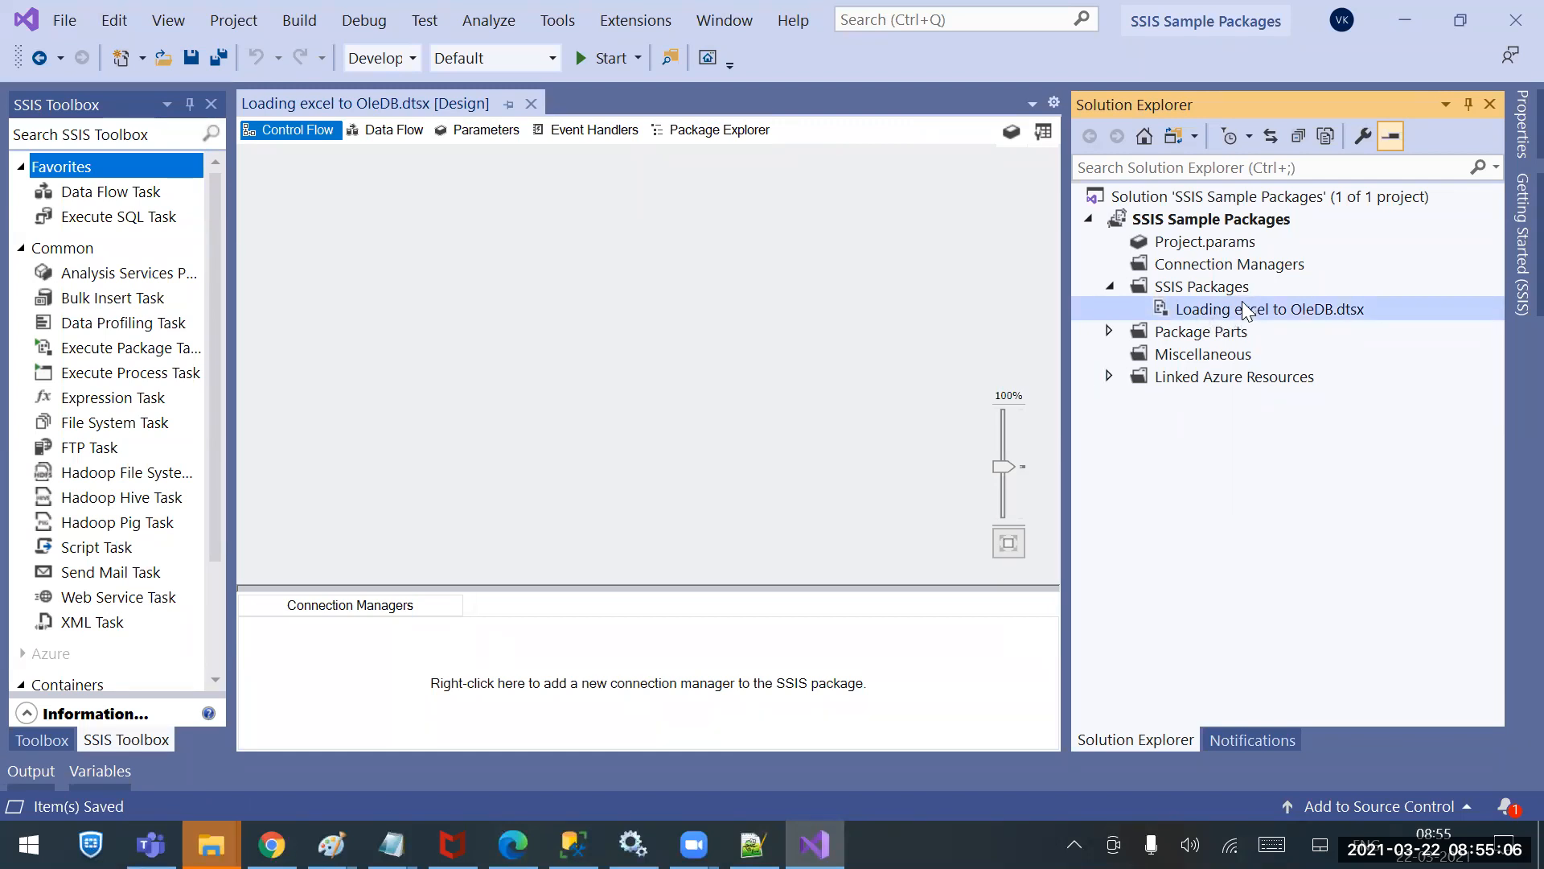
click(593, 296)
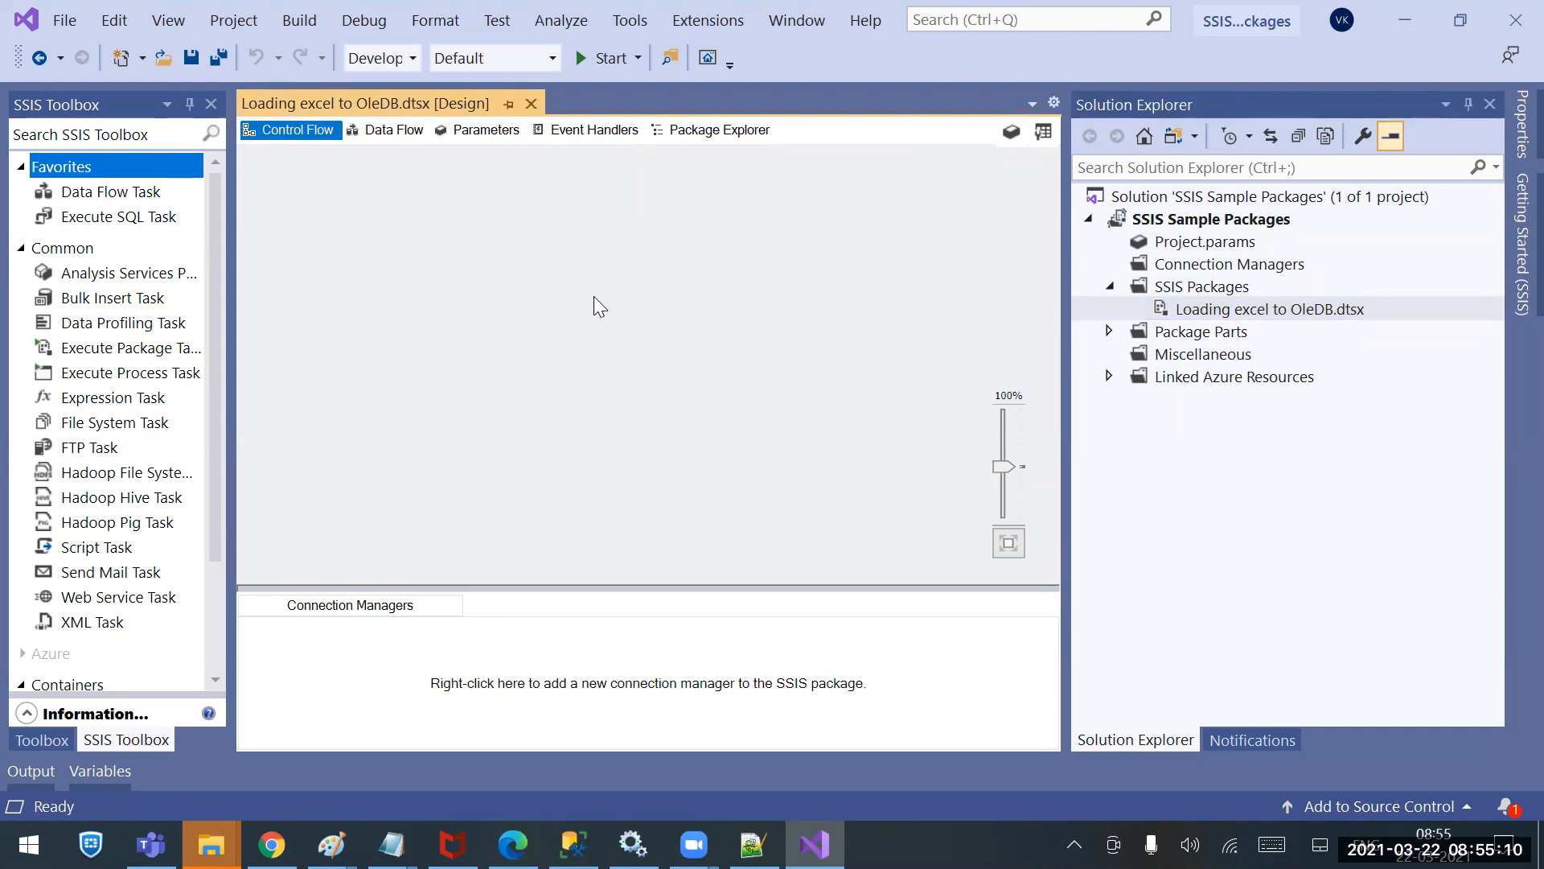
click(123, 195)
drag(123, 195, 551, 218)
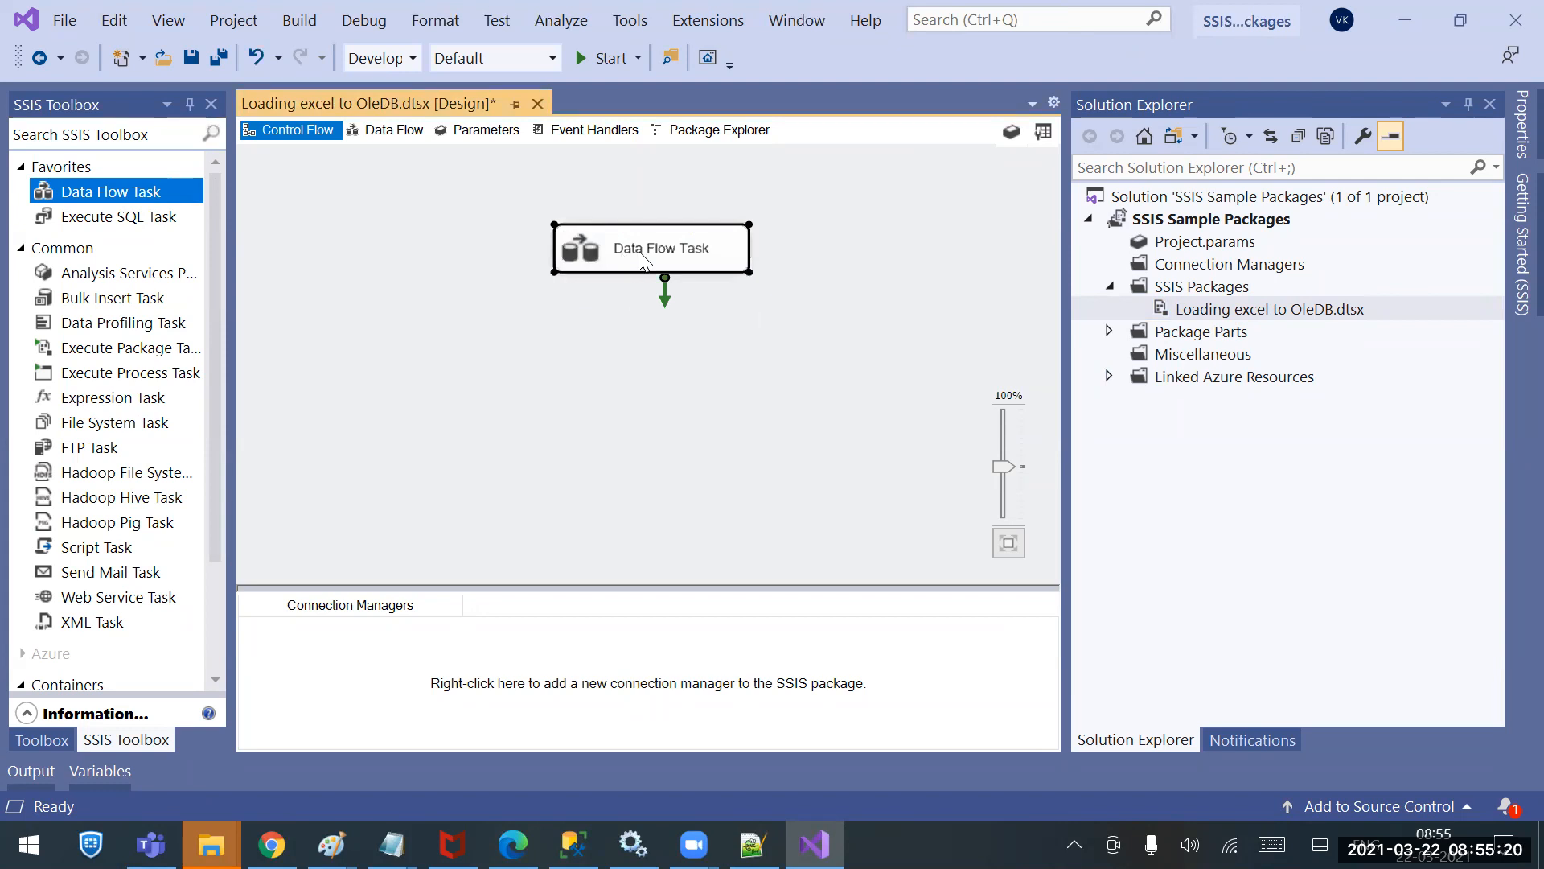
Rename the Data Flow Task as "Loading Customer info into Customer table" and open its data flow.
click(640, 252)
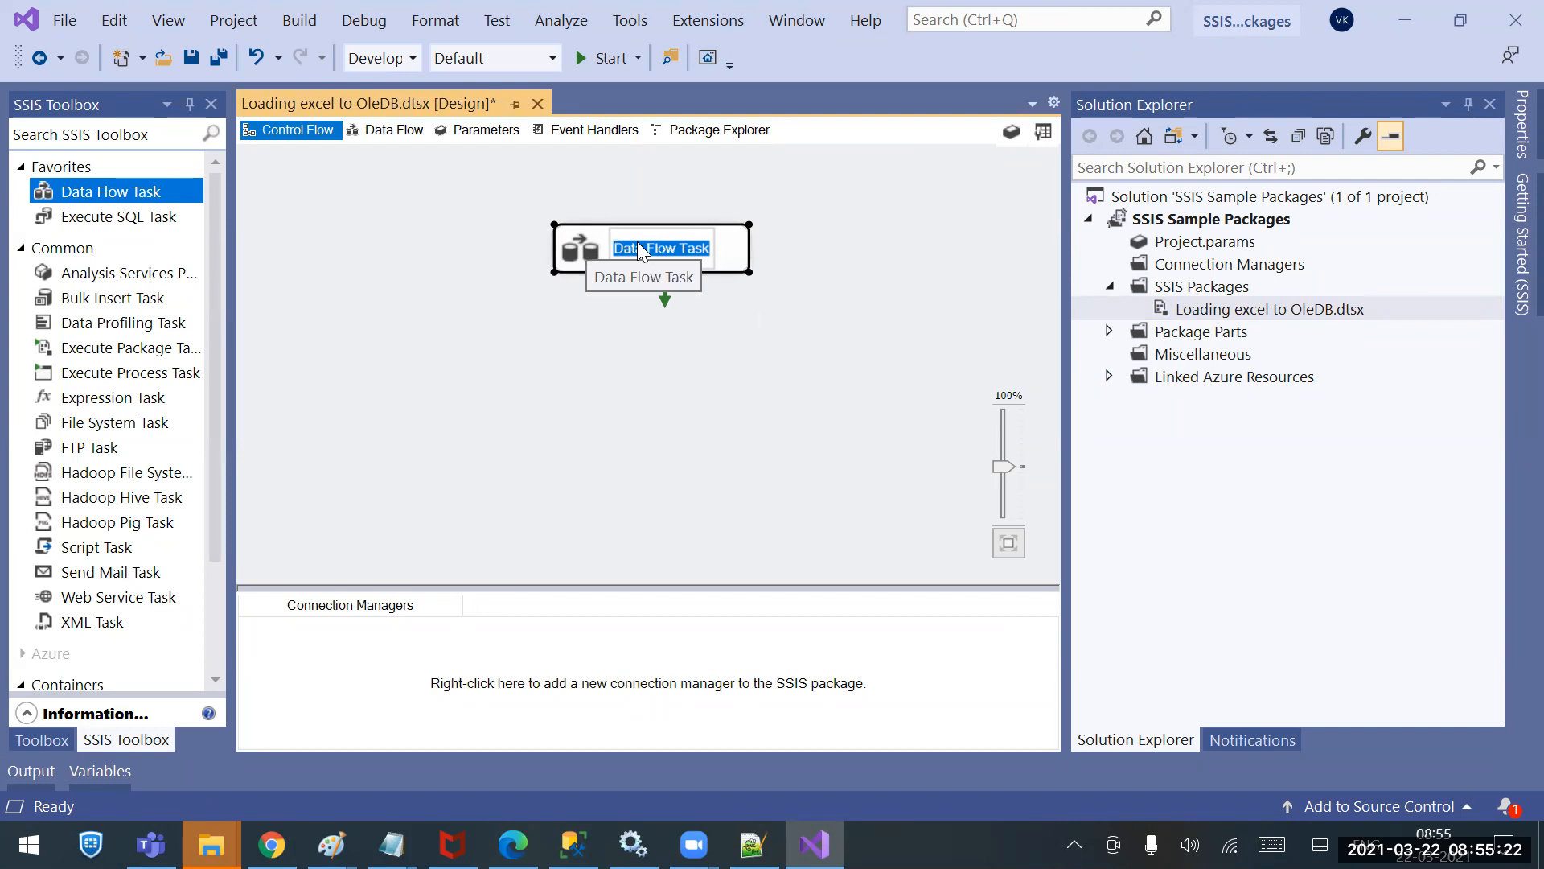
text(Loading excel data)
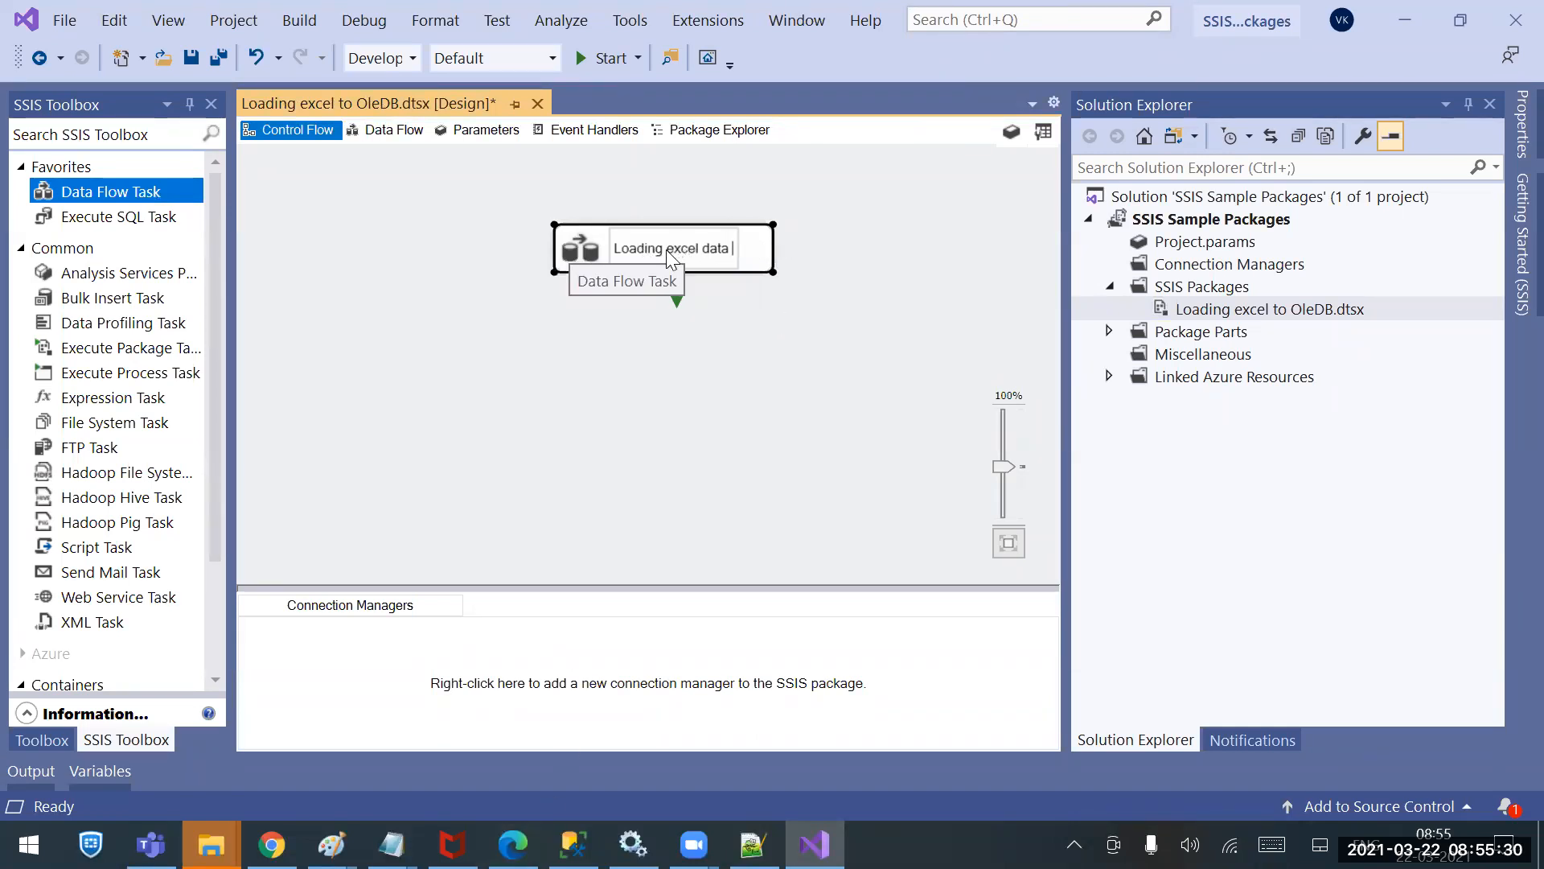
drag(666, 250, 747, 256)
text(Custo)
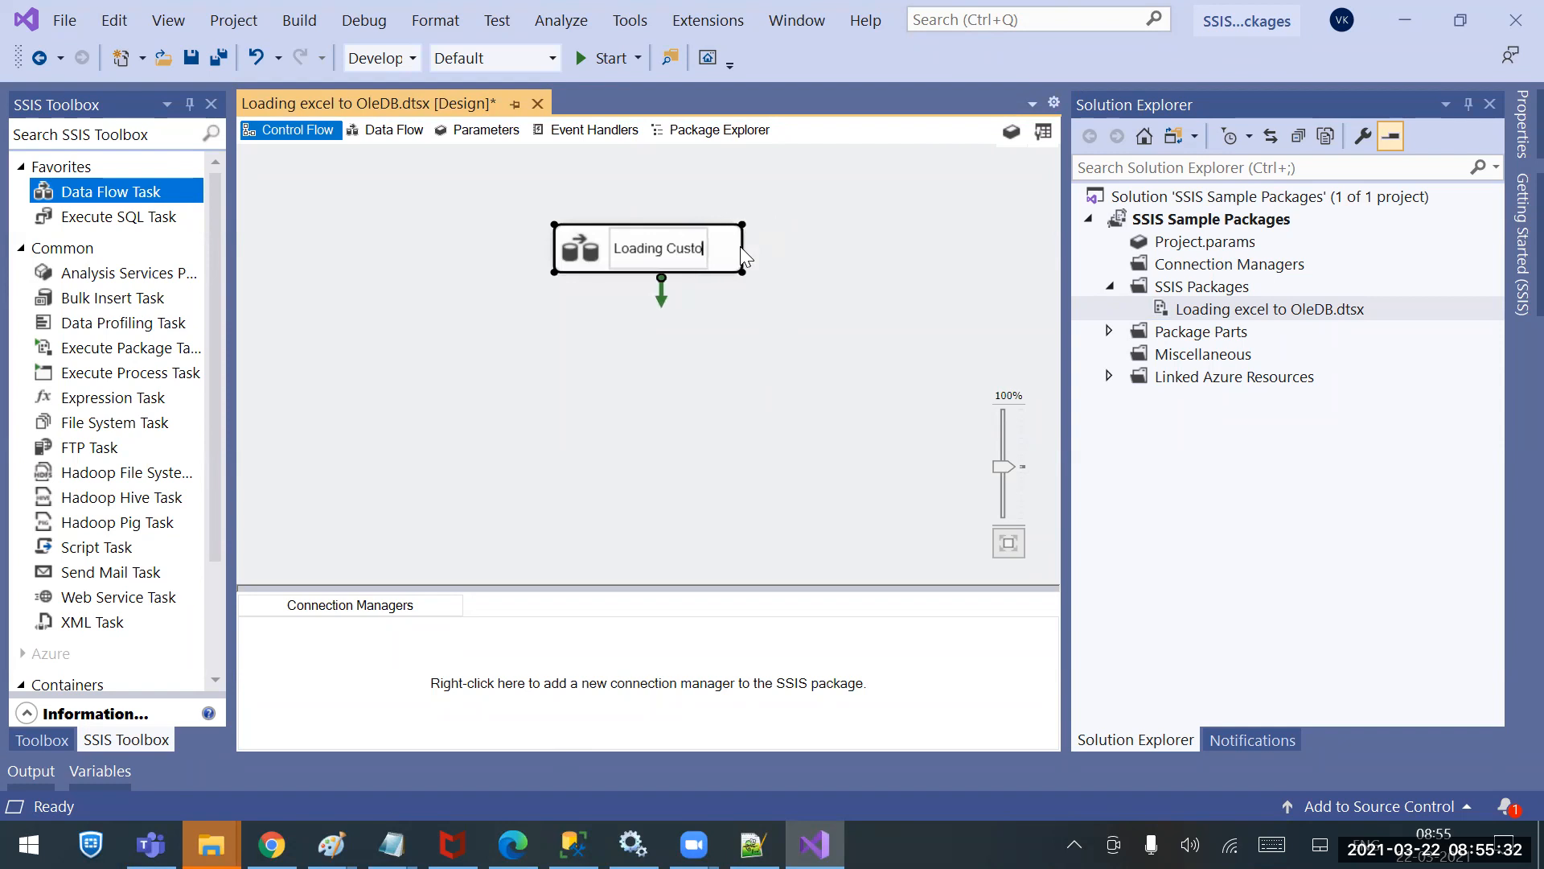
text(mer info into Customer table)
key(Return)
drag(740, 246, 636, 250)
click(756, 328)
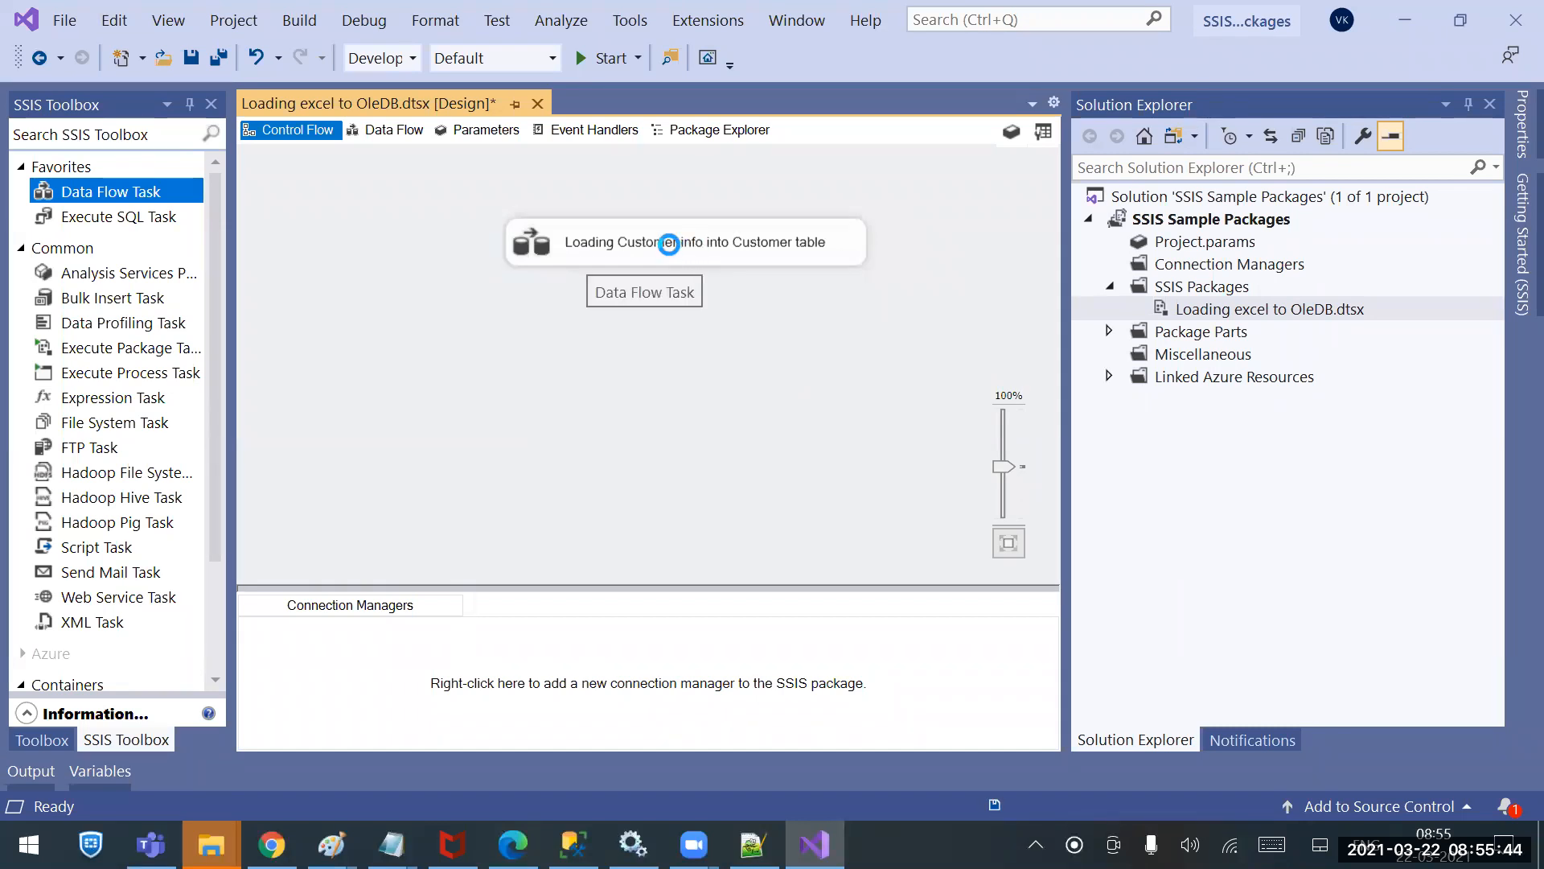
double_click(621, 246)
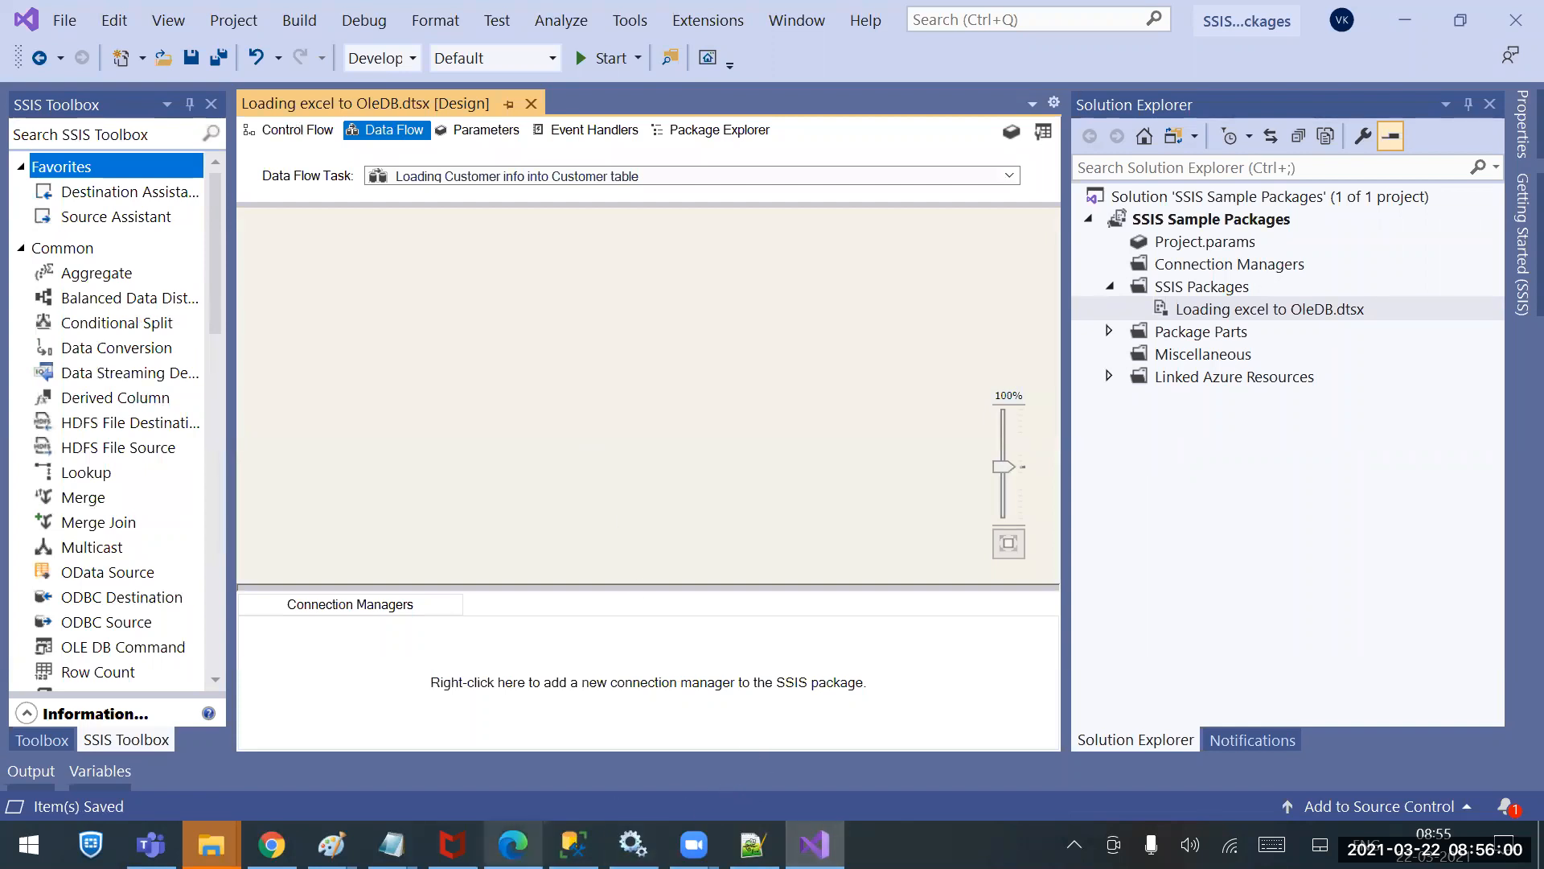
Open a new Paint window and draw three rectangles stacked vertically, the lowest about 262 × 107 px.
click(331, 845)
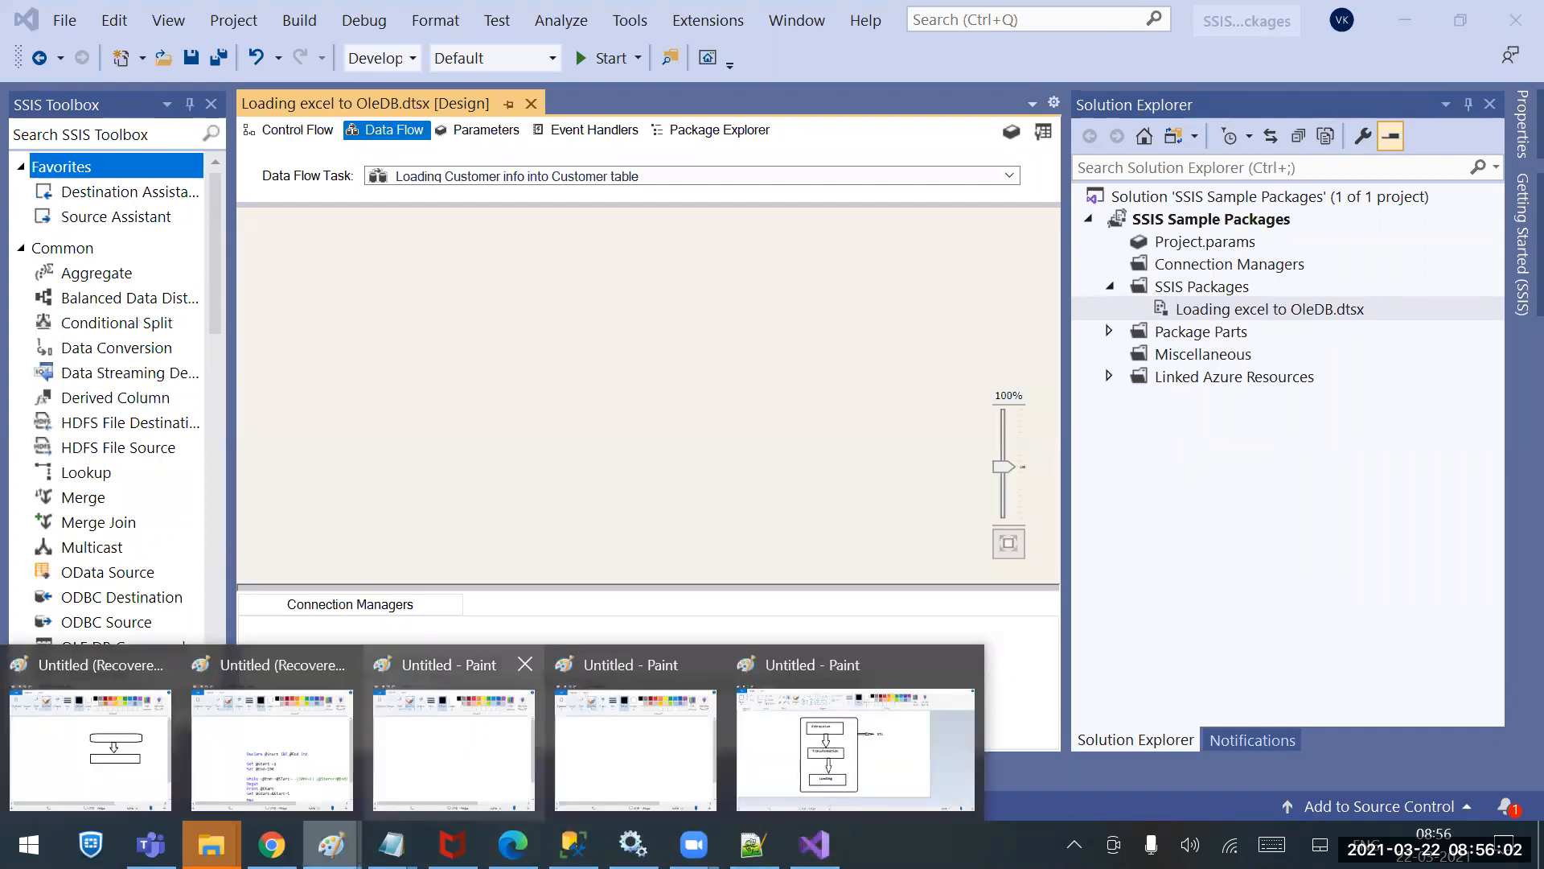
right_click(331, 845)
click(286, 716)
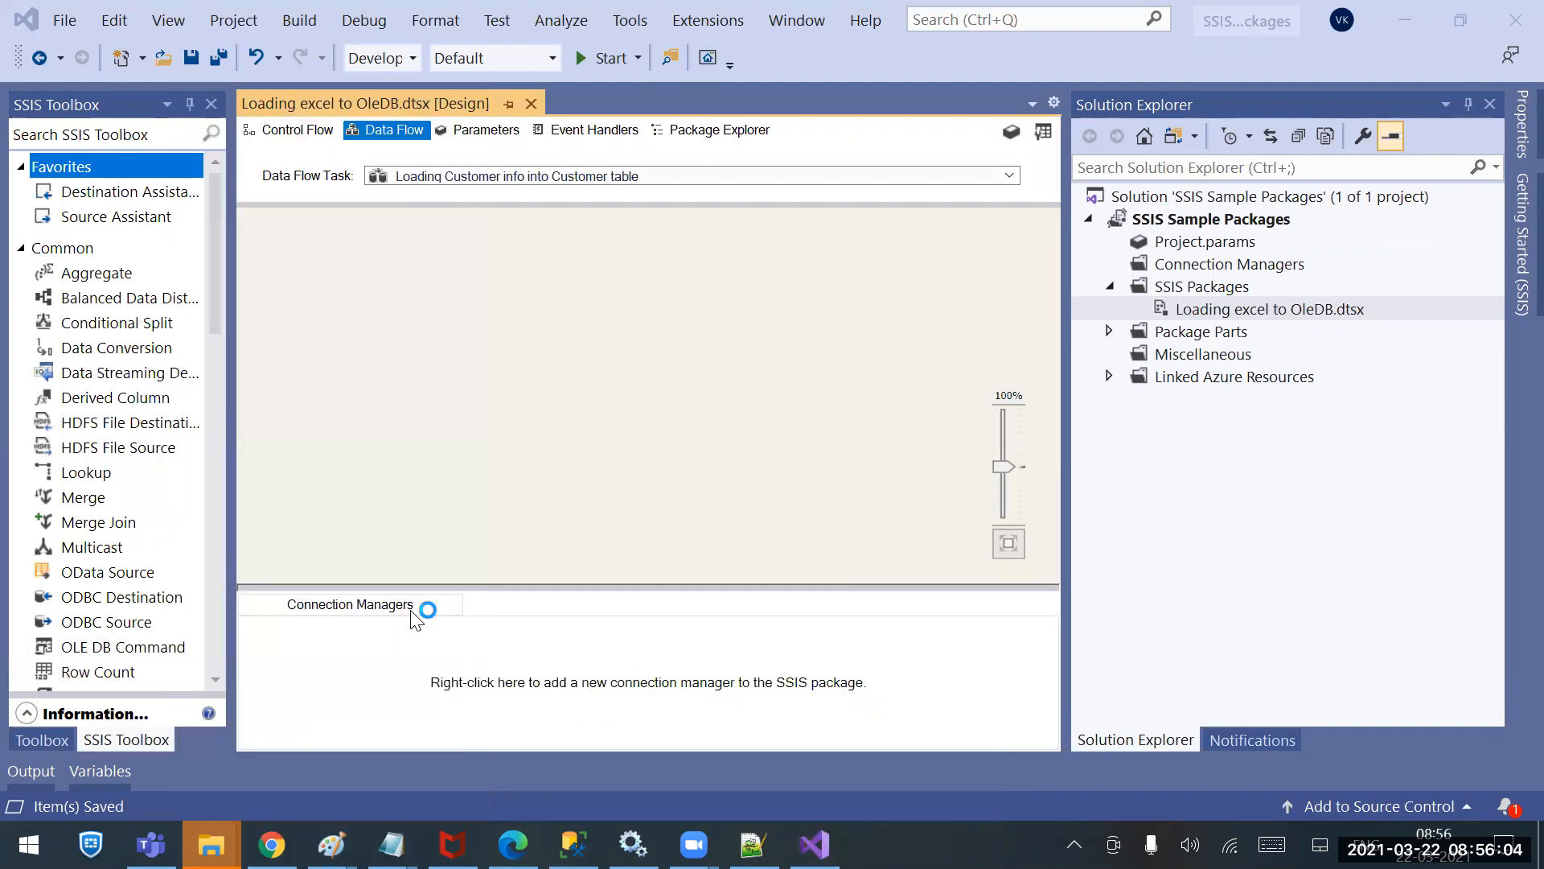
click(791, 139)
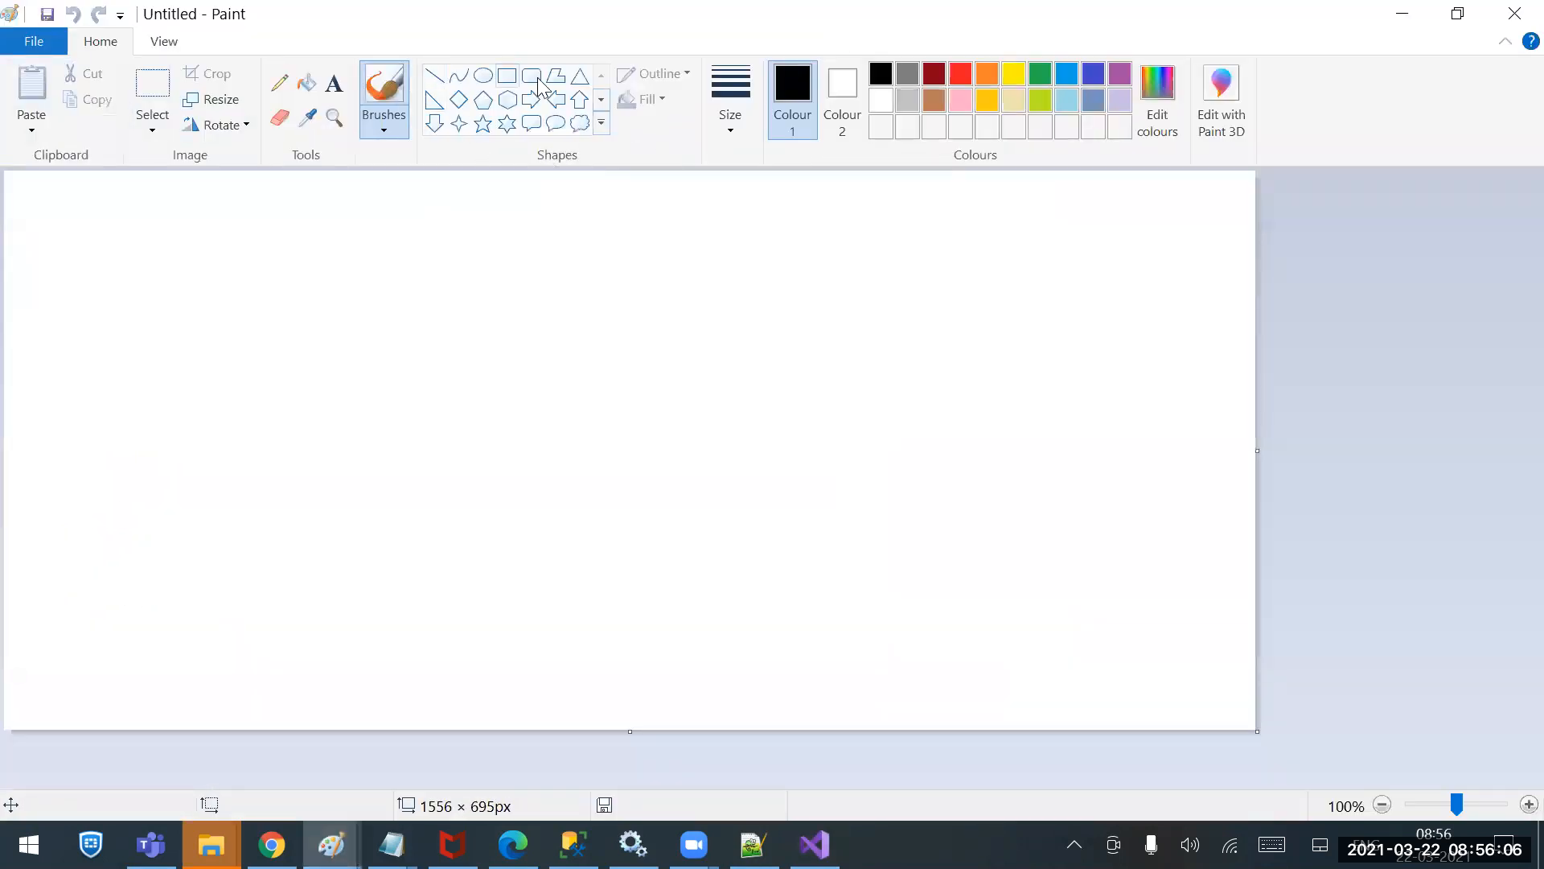
click(507, 76)
drag(480, 252, 674, 314)
drag(482, 410, 666, 457)
drag(499, 553, 709, 639)
Check the existing ETL diagram in another Paint window, and link the three new rectangles with down arrows.
mouse_move(331, 845)
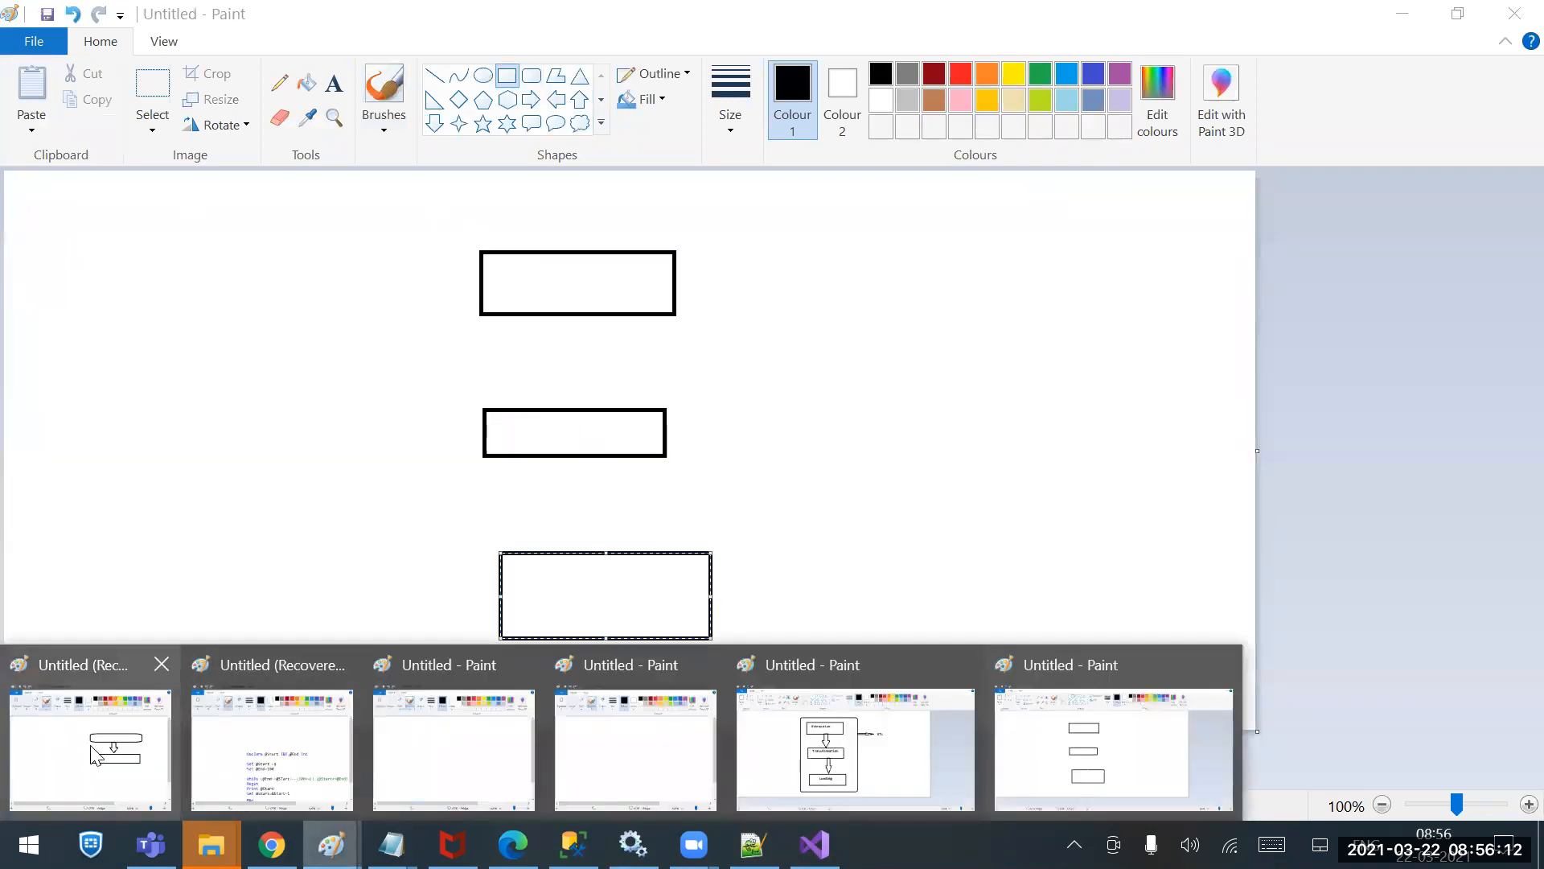
click(887, 749)
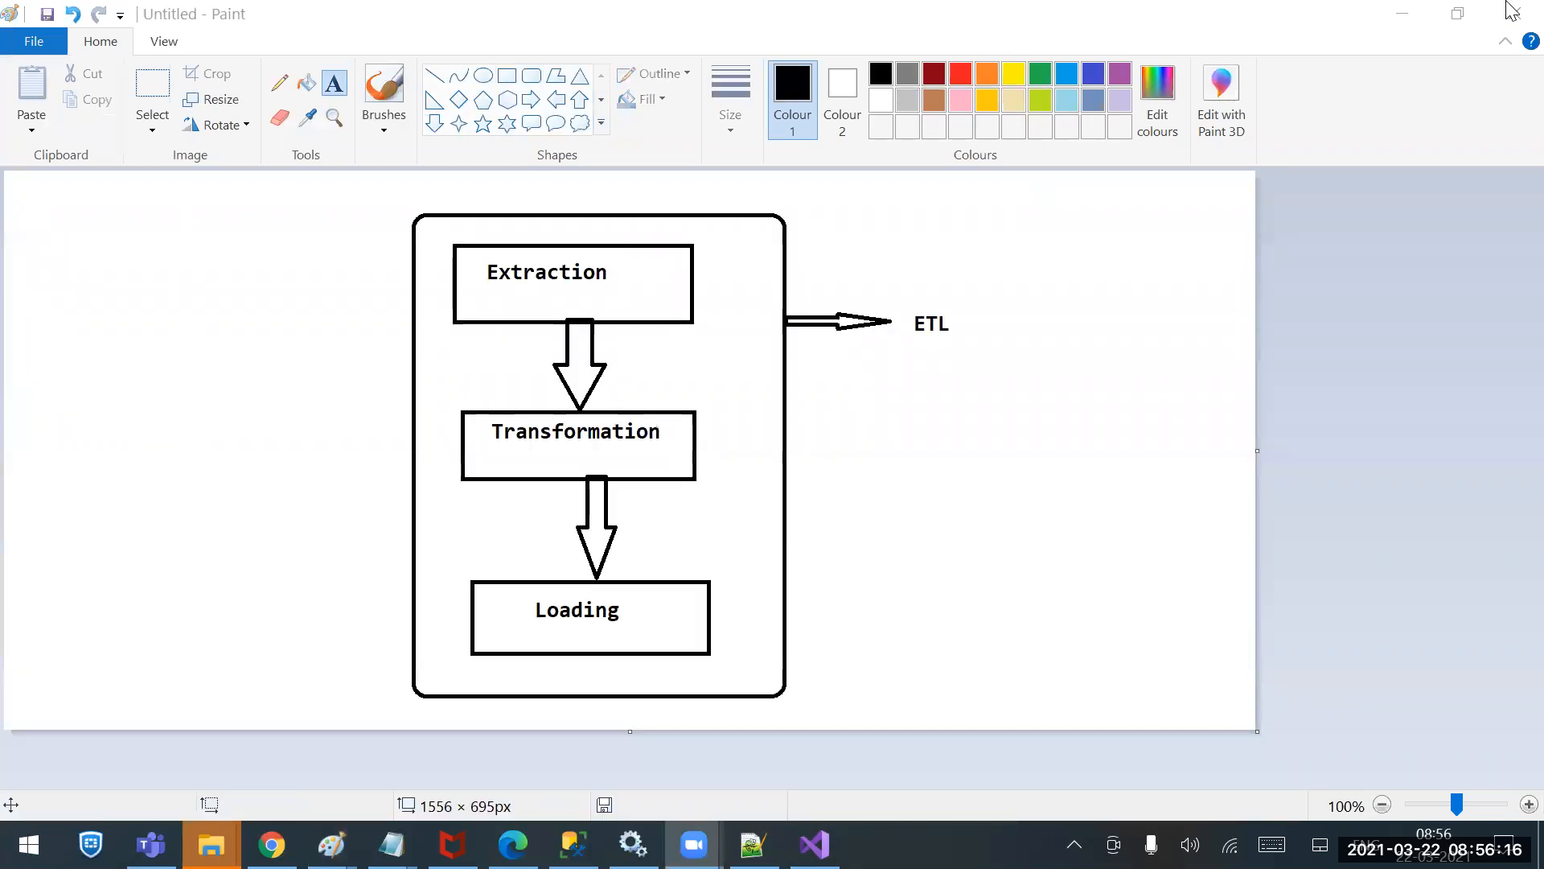
click(1403, 14)
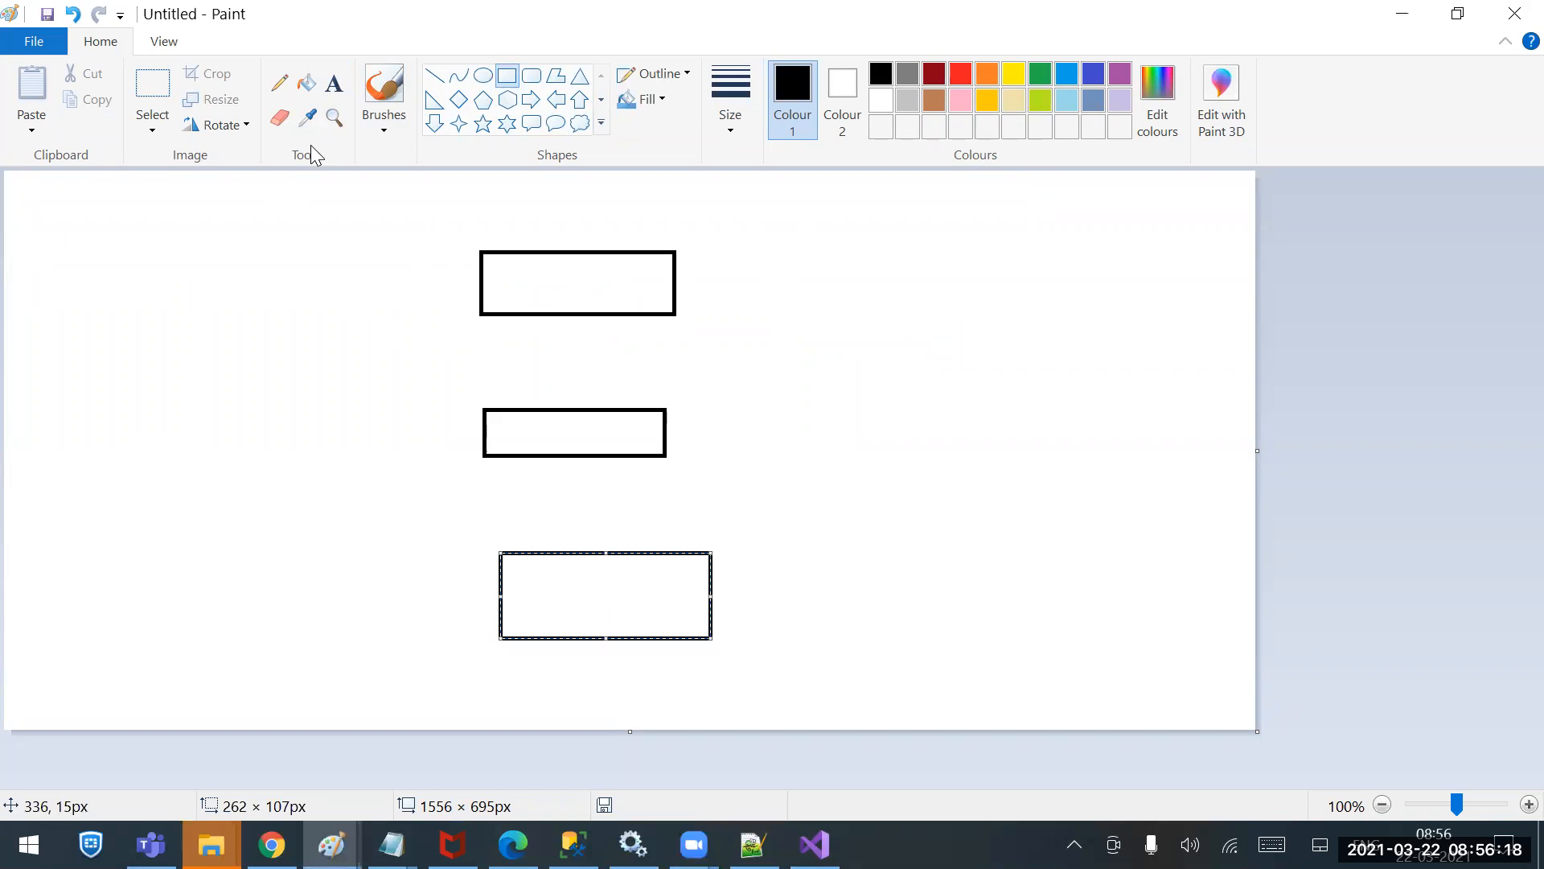
click(435, 123)
mouse_move(563, 316)
mouse_down()
mouse_move(592, 410)
mouse_move(595, 548)
mouse_up()
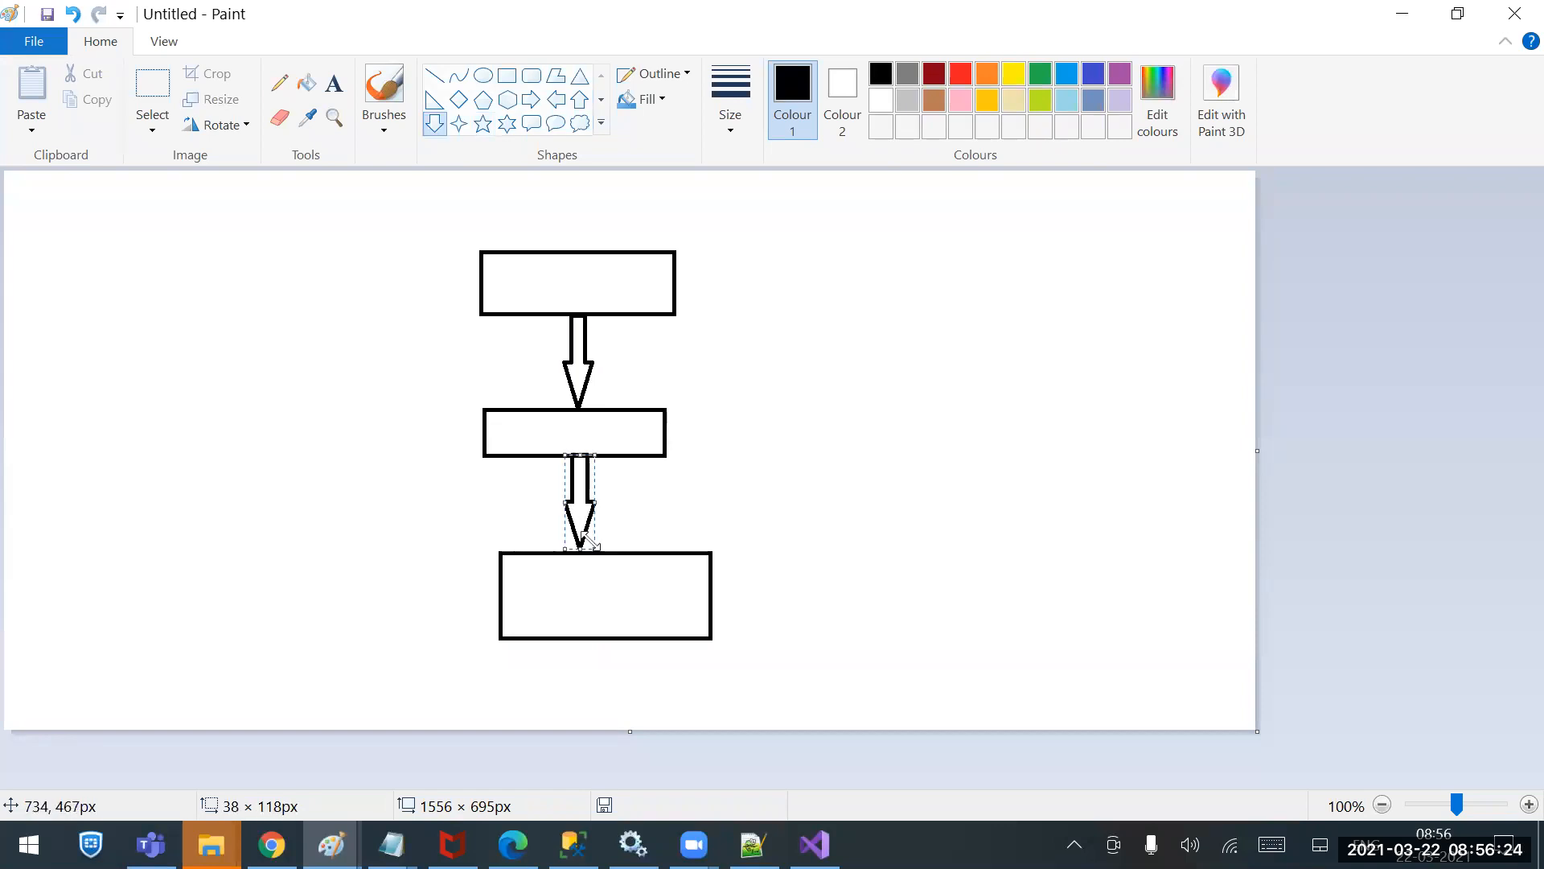
Label the three rectangles Source, Transformation and Destination from top to bottom.
click(334, 83)
drag(502, 263, 653, 294)
text(Source)
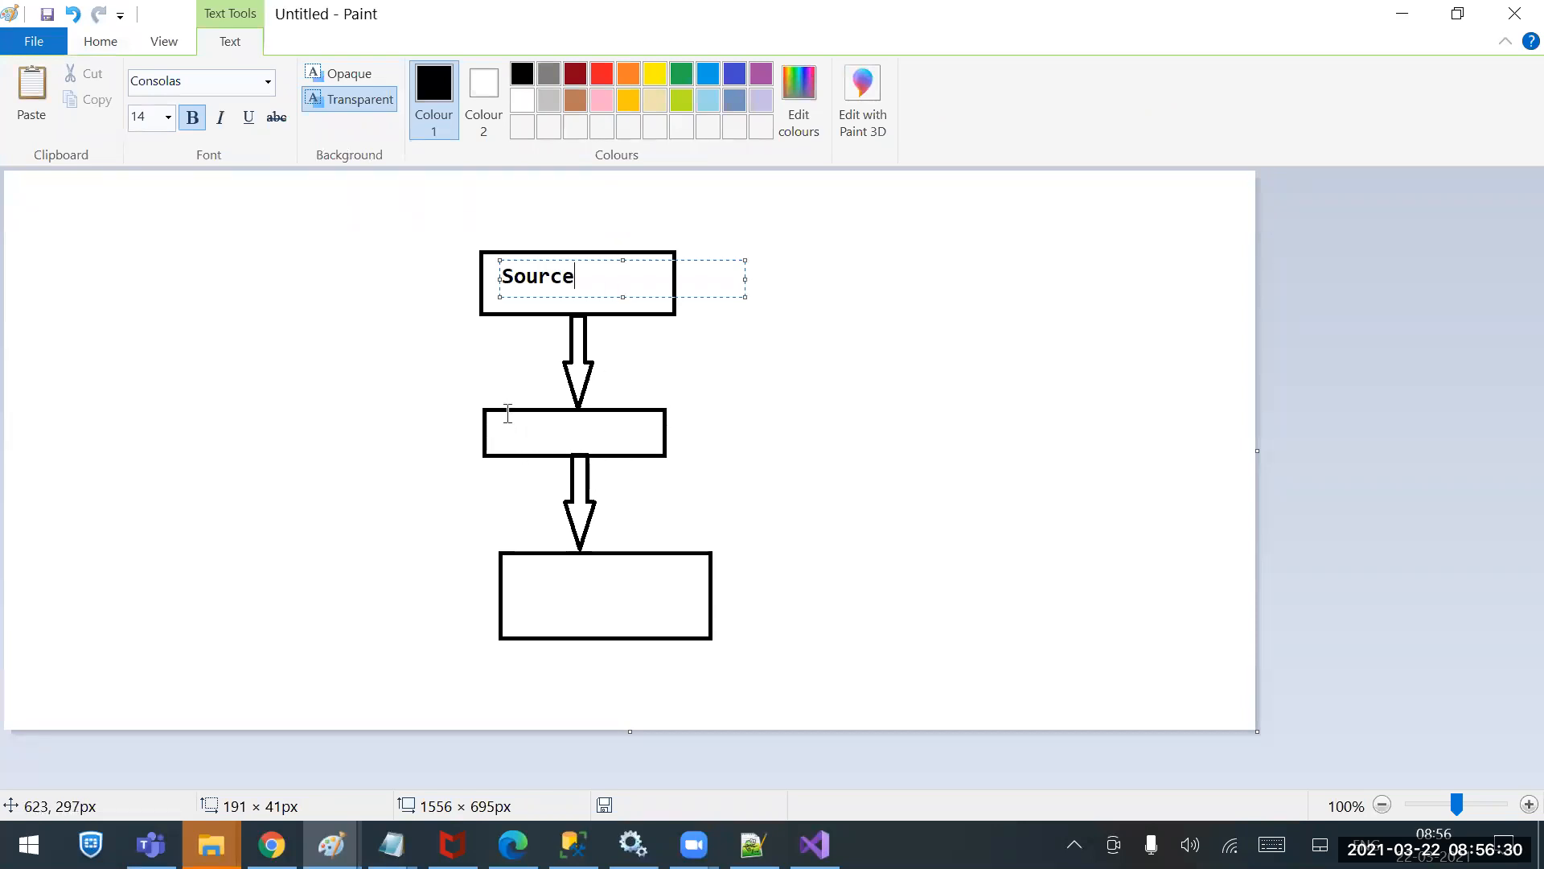
drag(507, 421, 638, 448)
text(Transformation)
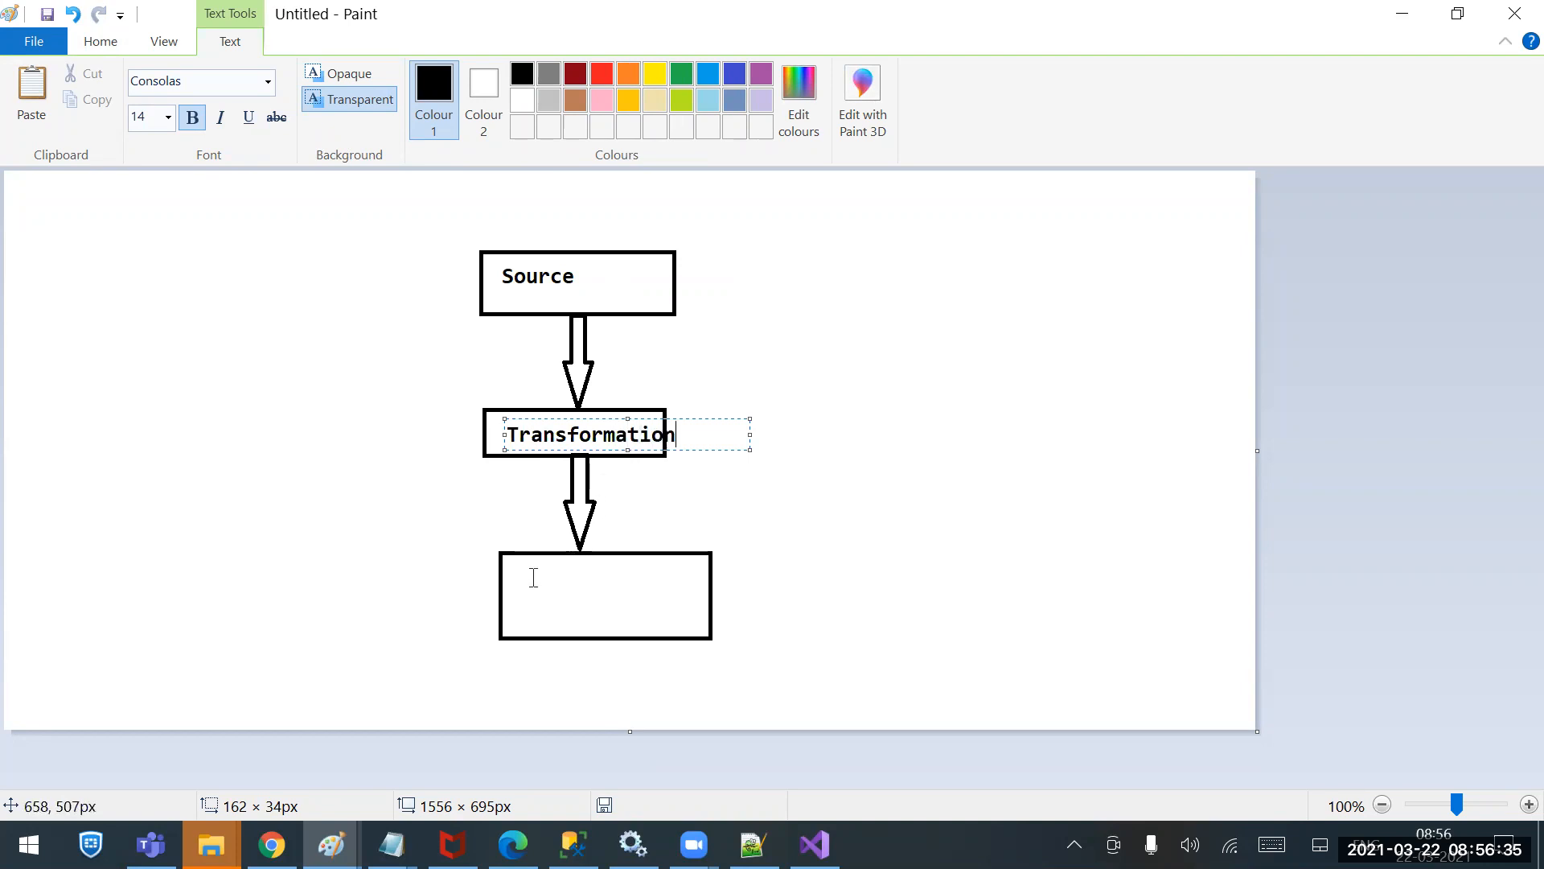
drag(533, 579, 692, 623)
text(Desti)
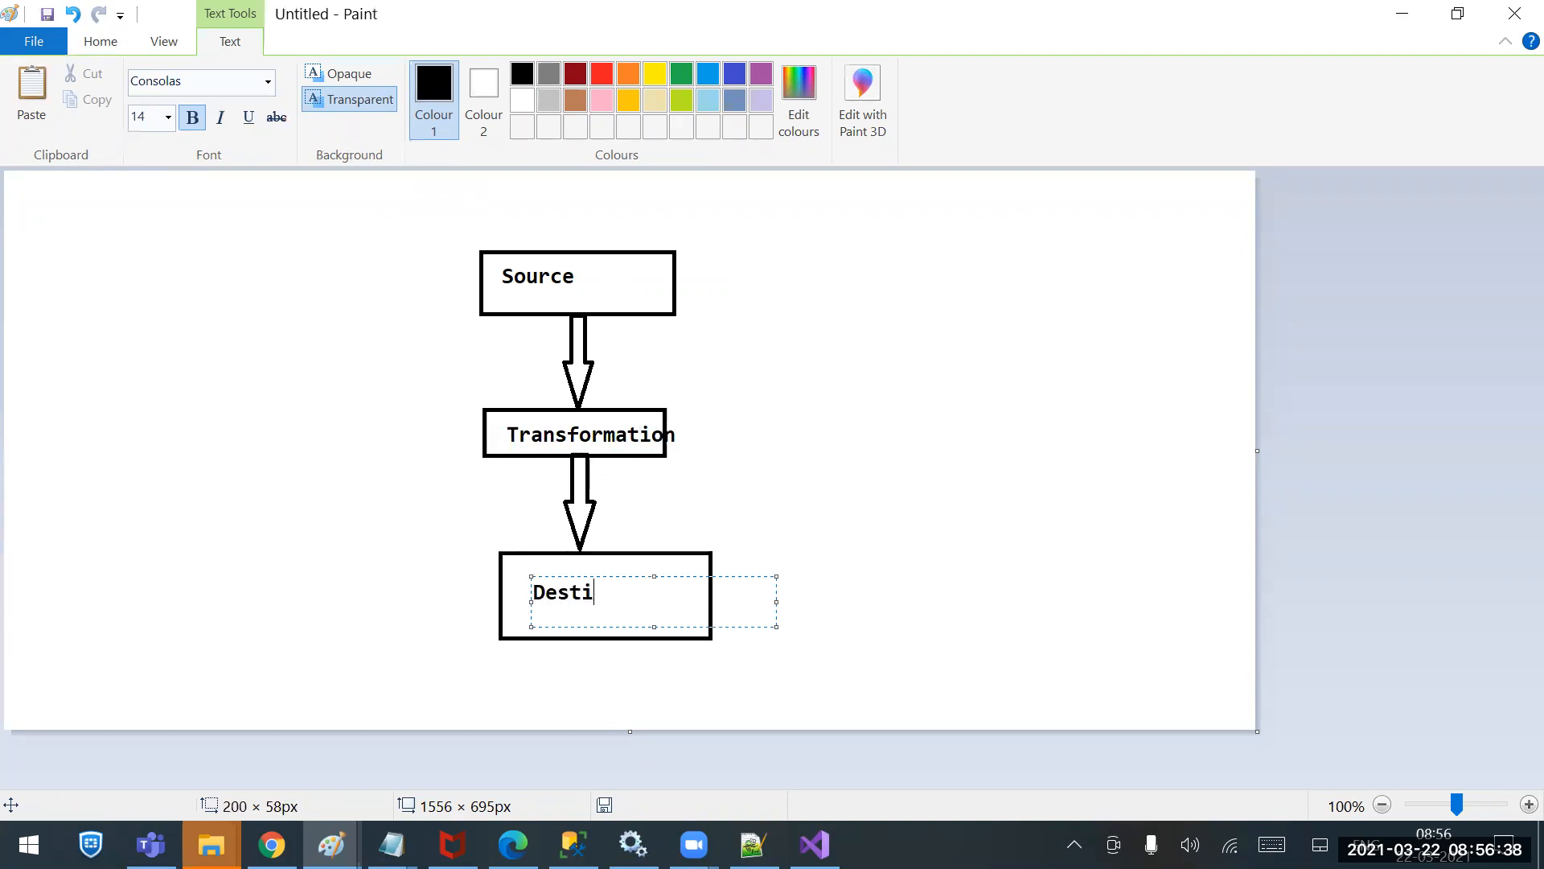
text(nation)
click(828, 504)
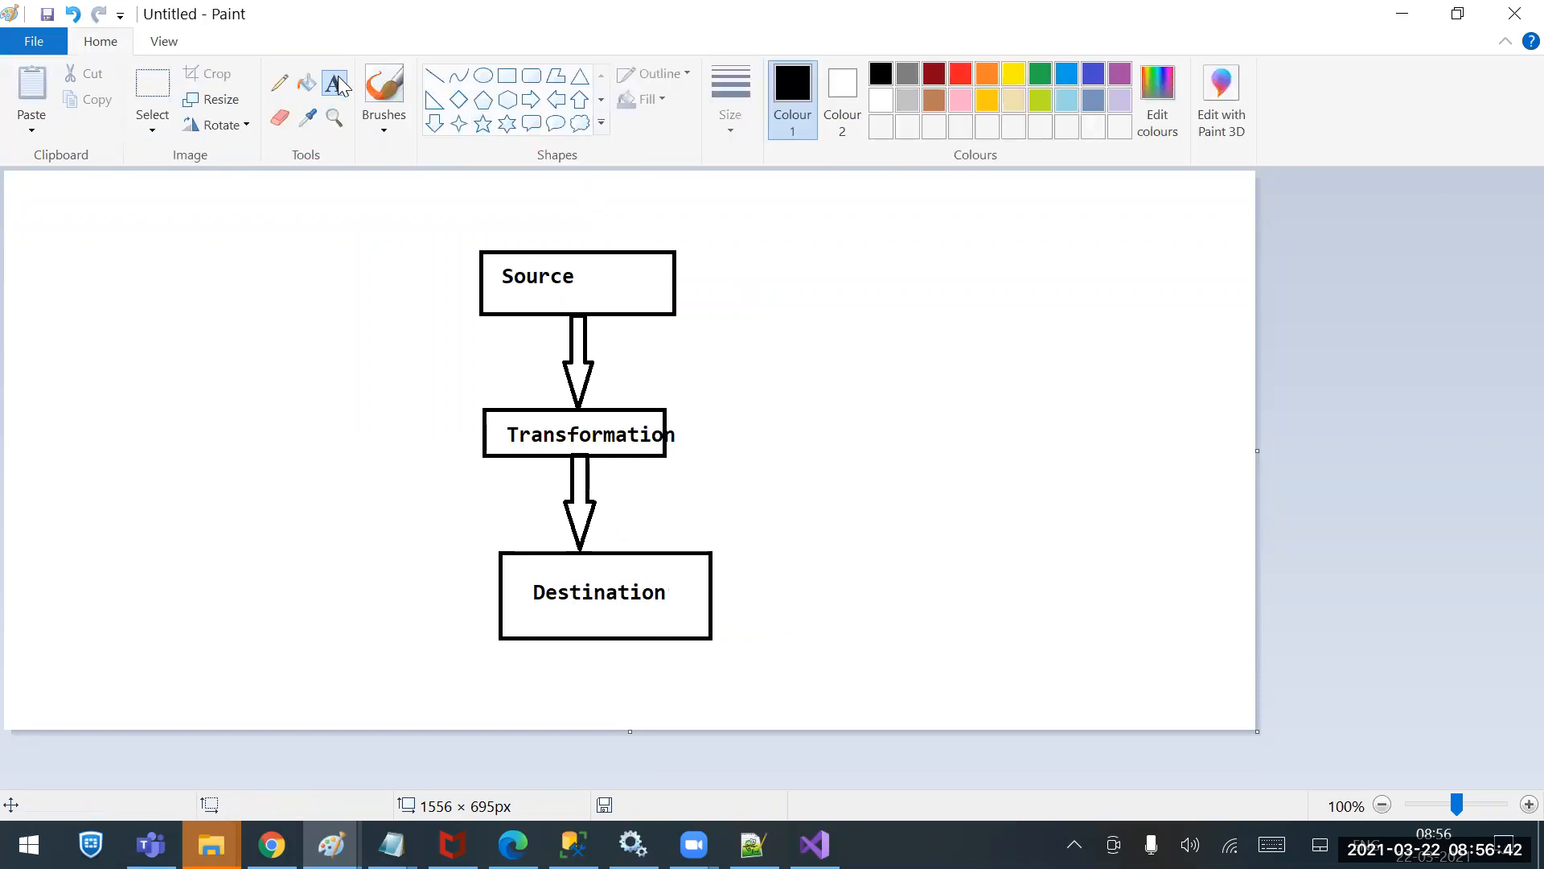
Add the text "Build a connection manager" beside the Source rectangle.
drag(744, 242, 965, 315)
text(Biul)
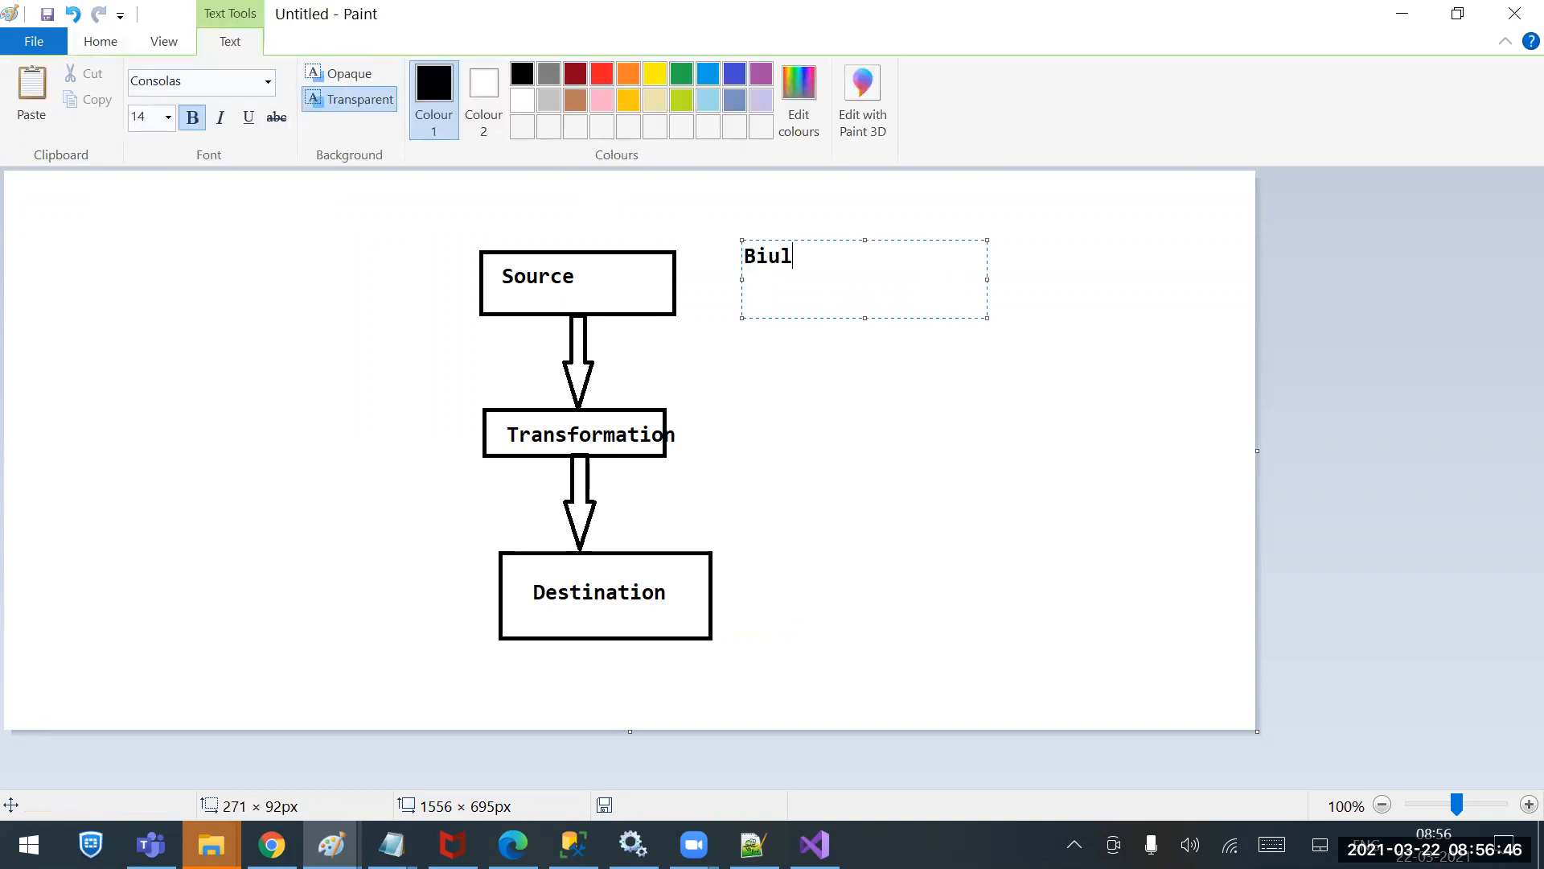
text(d a connecti)
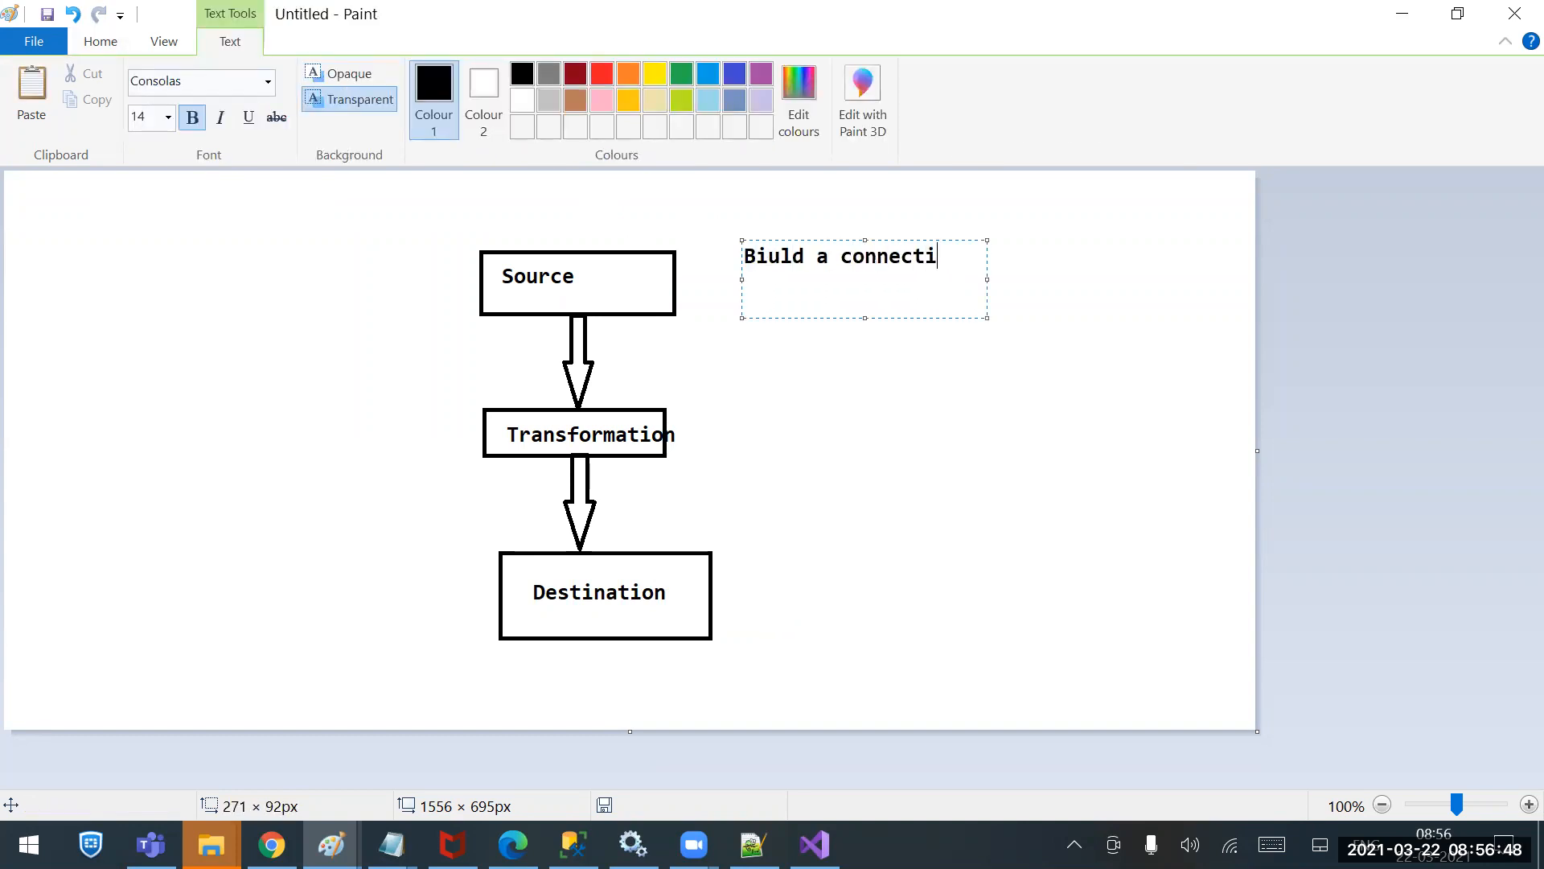
text(on manager)
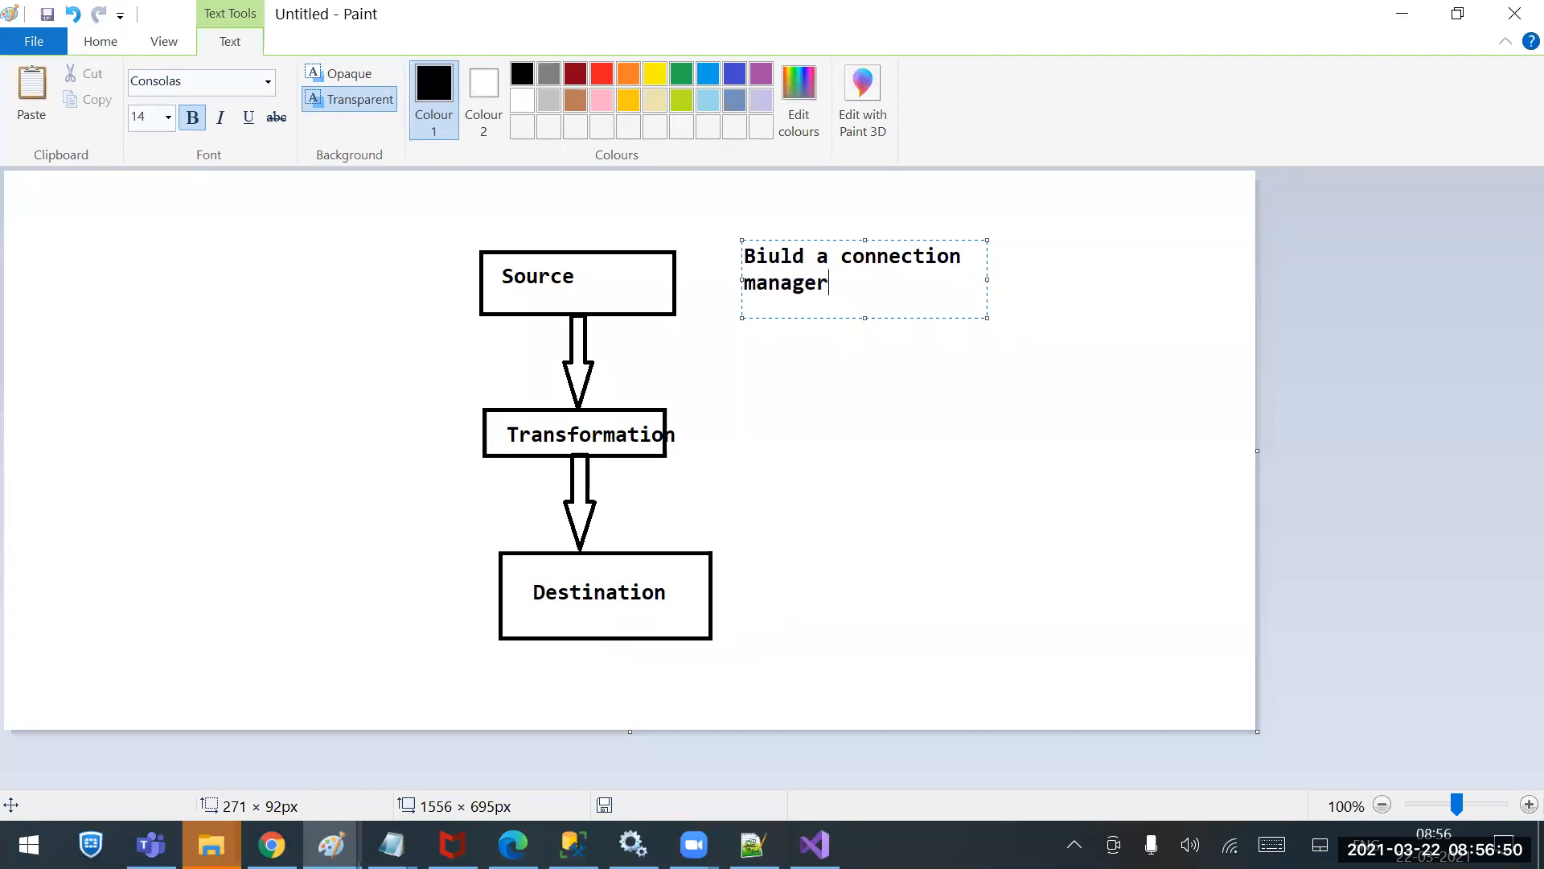
drag(805, 256, 572, 251)
text(Build)
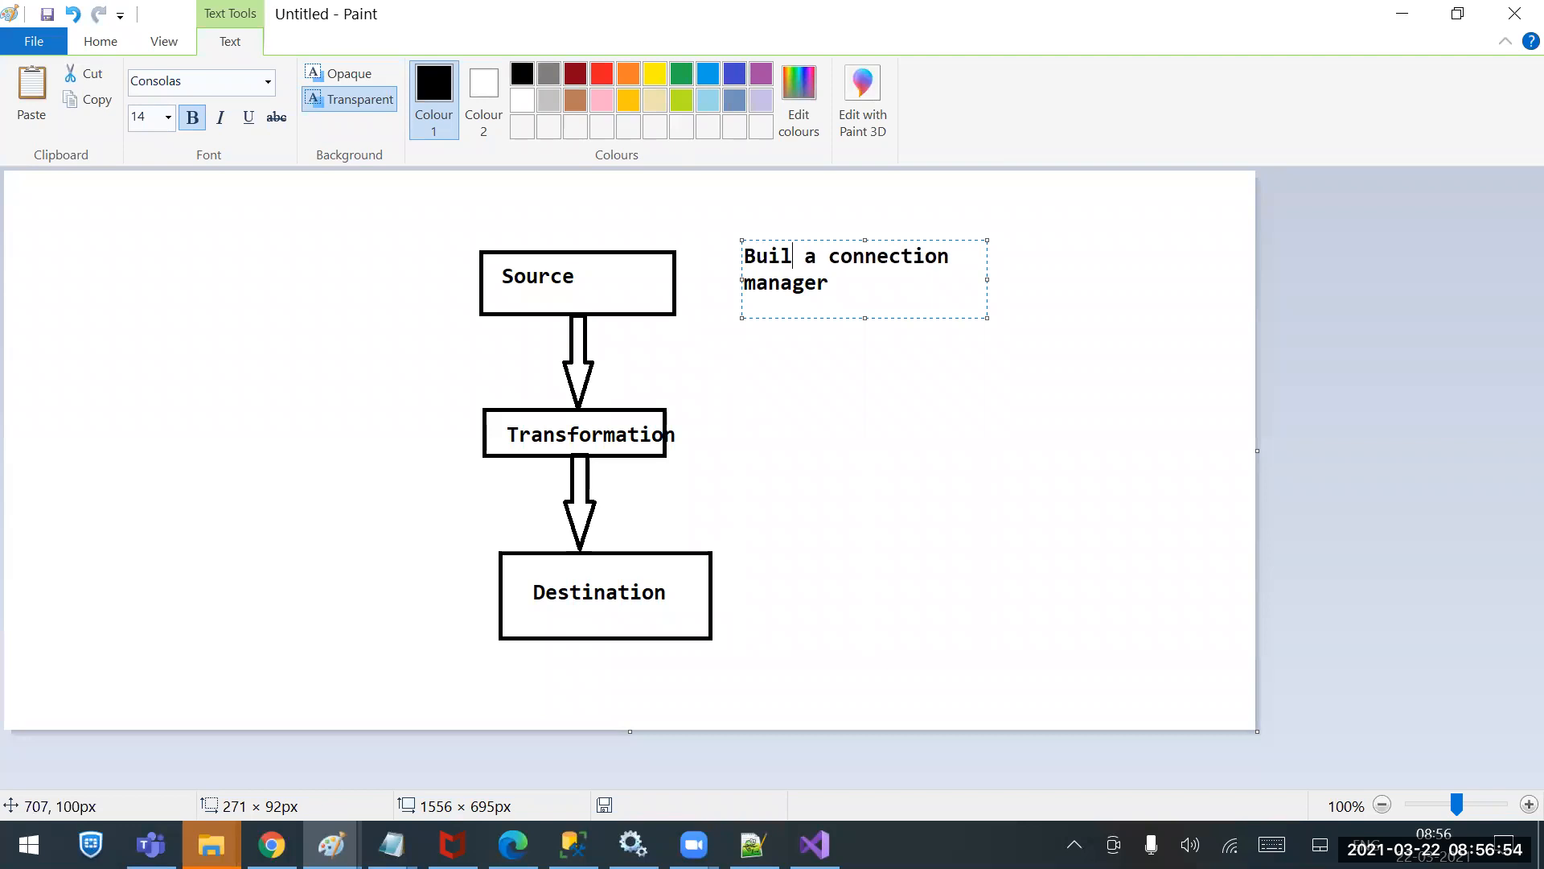
Add the text "Build a connection manager for dest" beside the Destination rectangle.
drag(788, 554, 1027, 648)
text(Build a connection manger for dest)
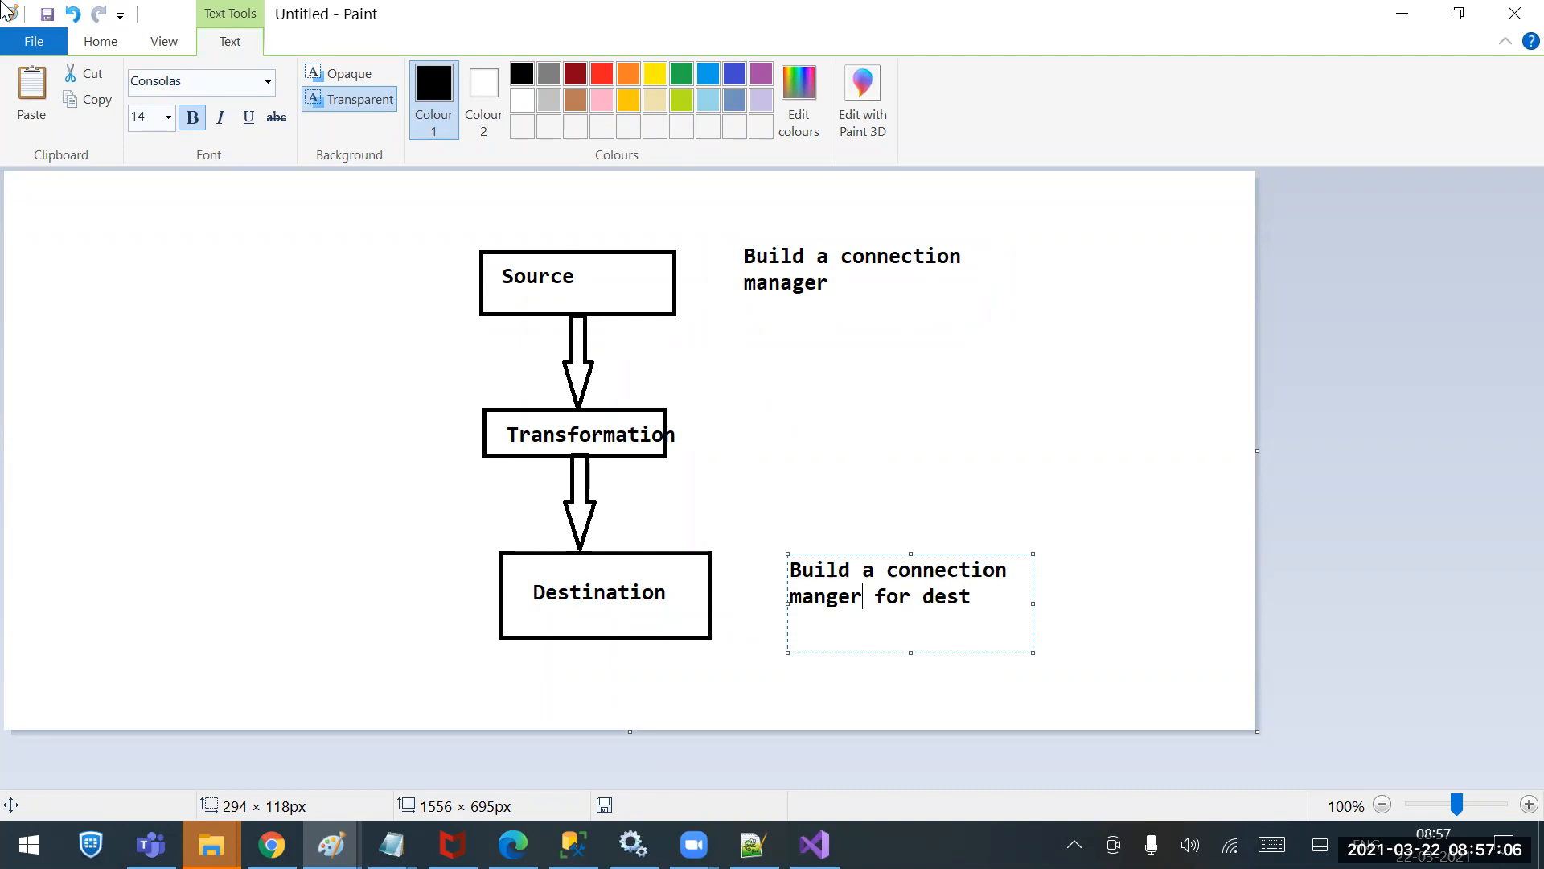
text(a)
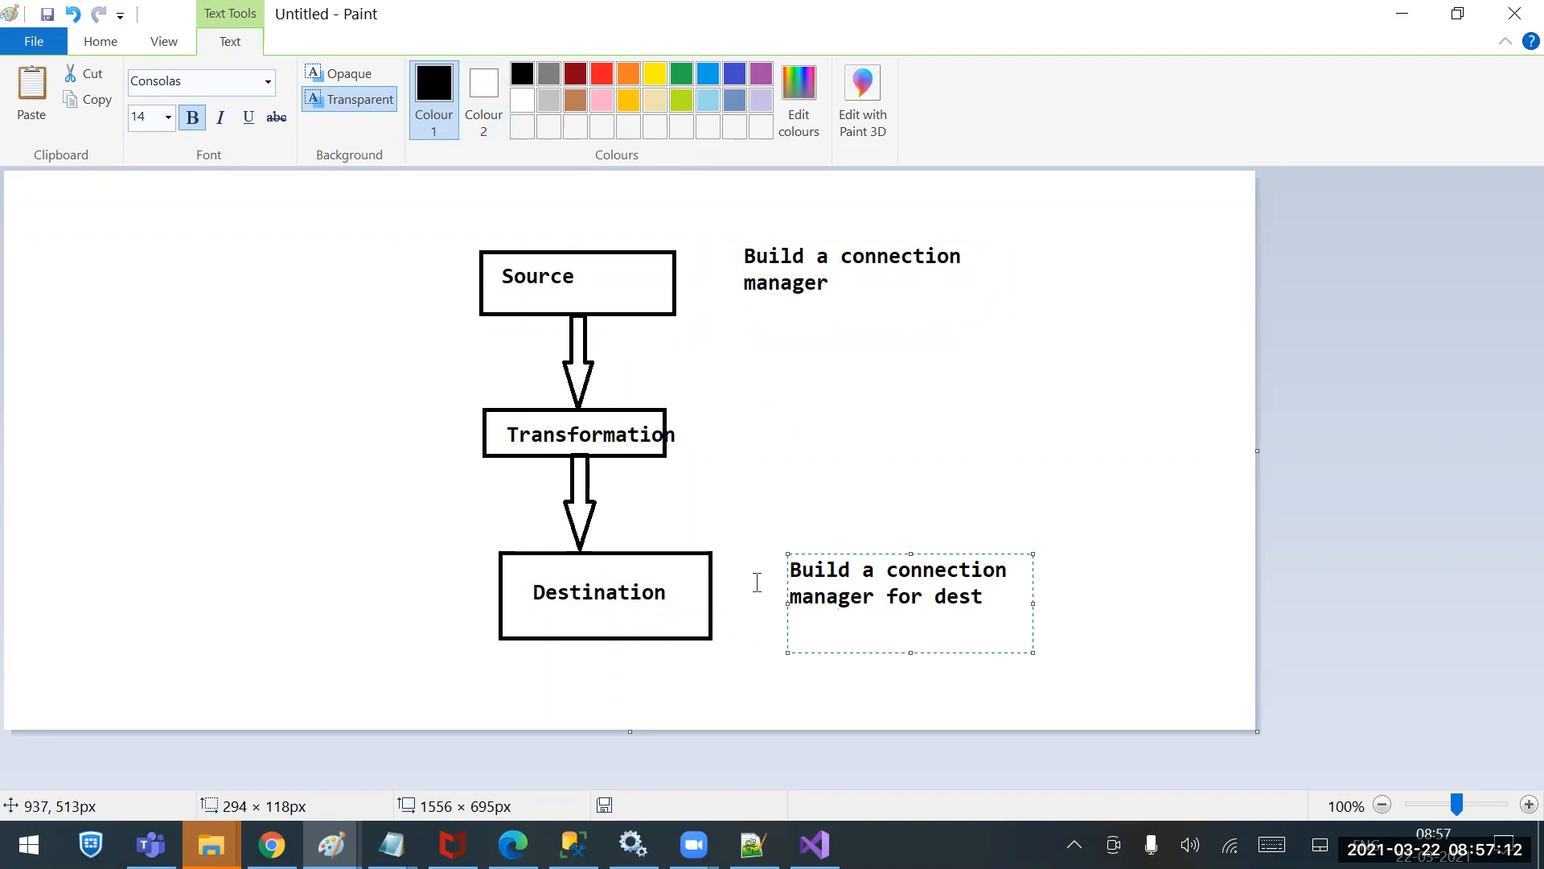
click(755, 579)
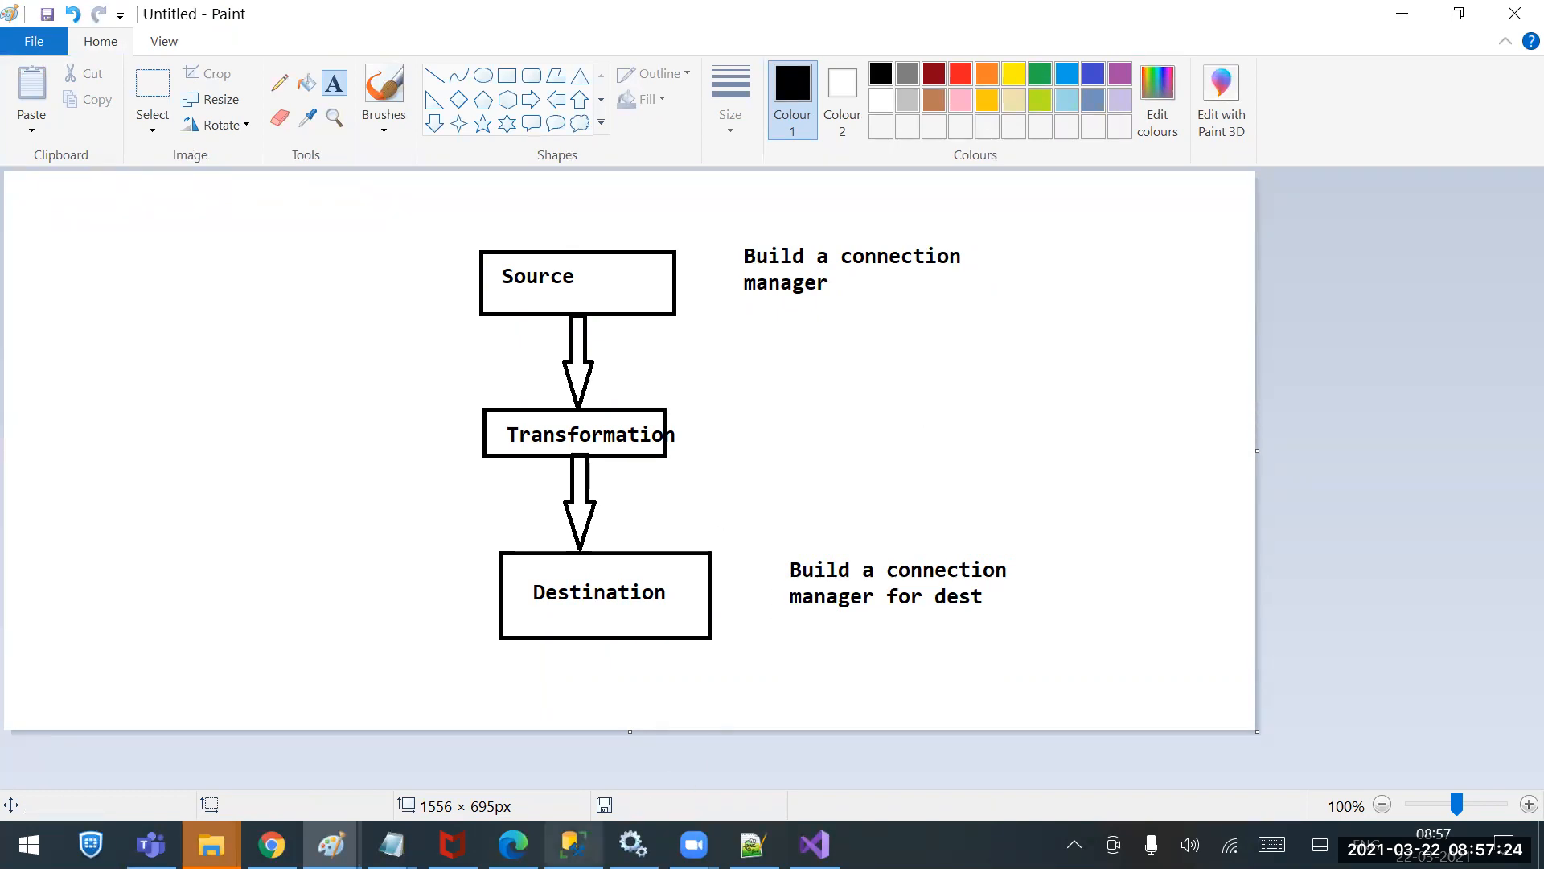
Switch to Visual Studio and add a new connection manager of type EXCEL to the Loading excel to OleDB package.
click(814, 844)
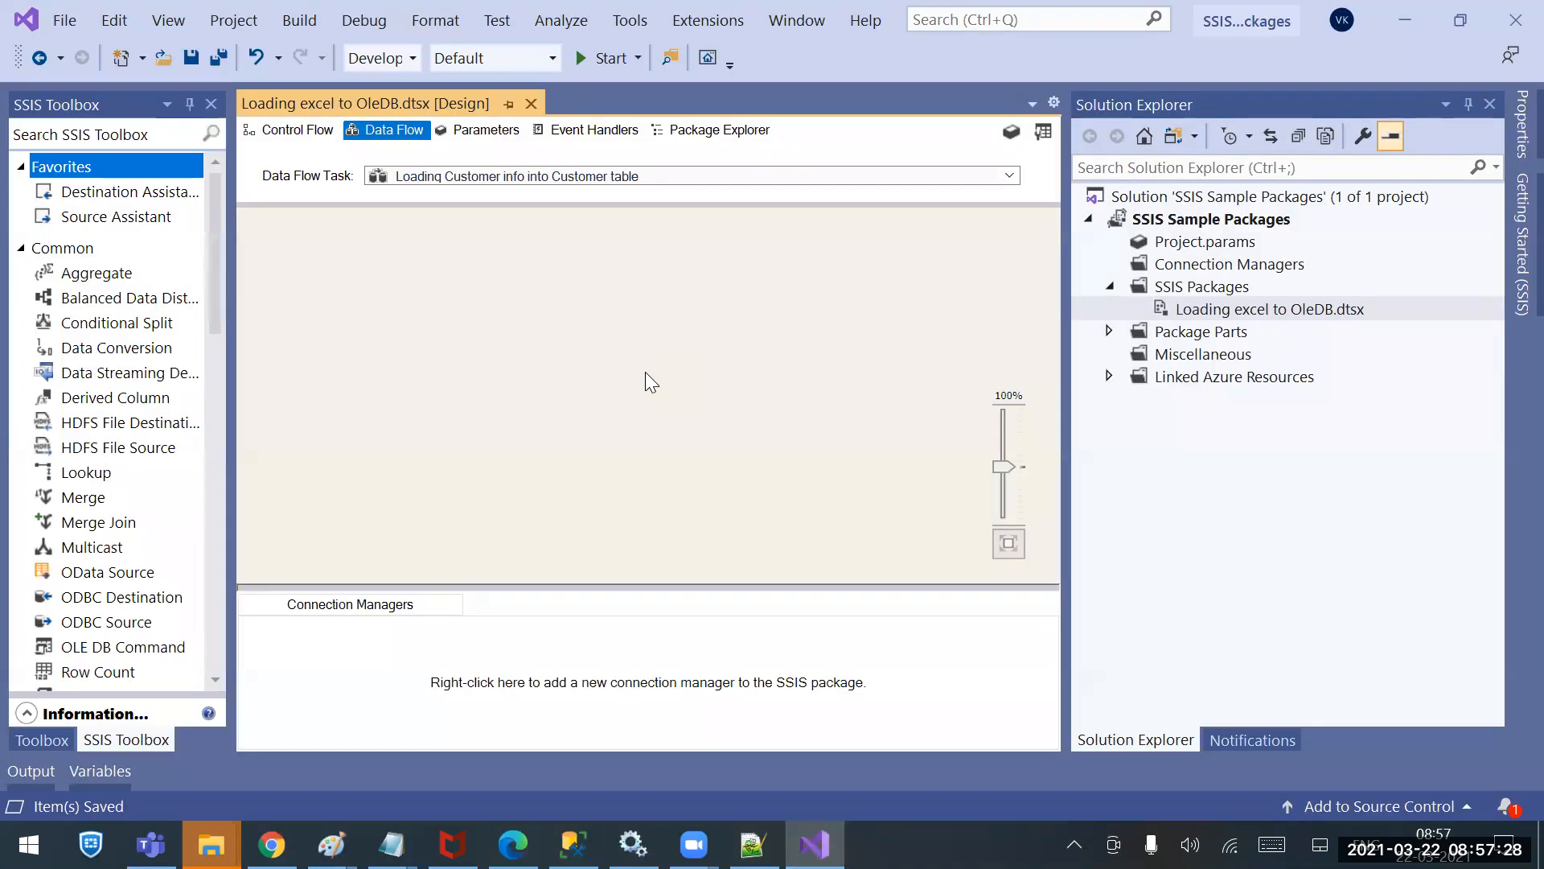
click(1206, 270)
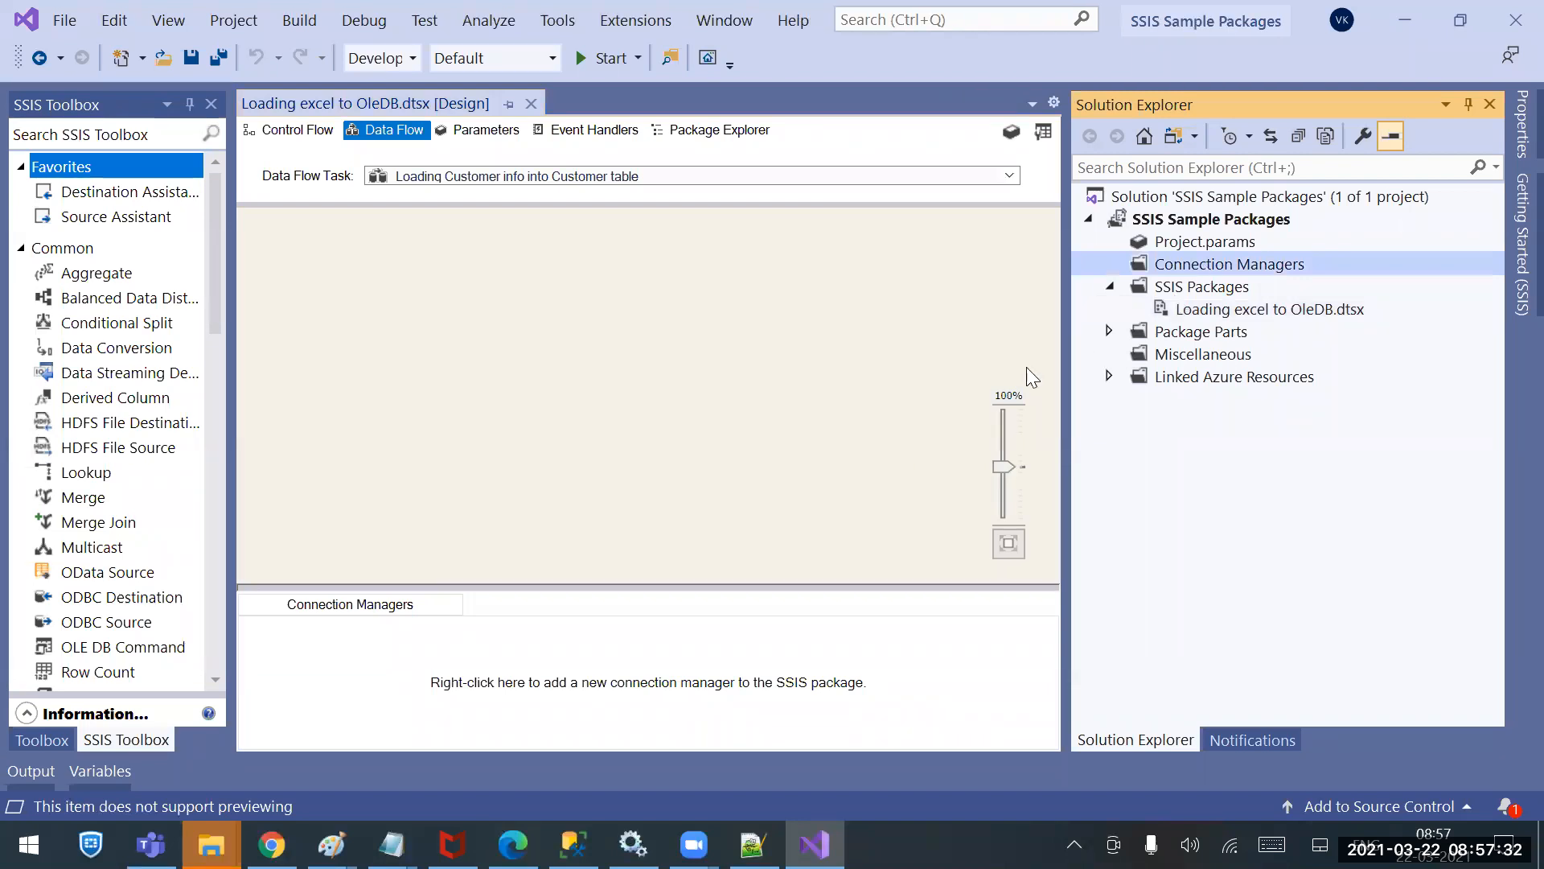
click(293, 678)
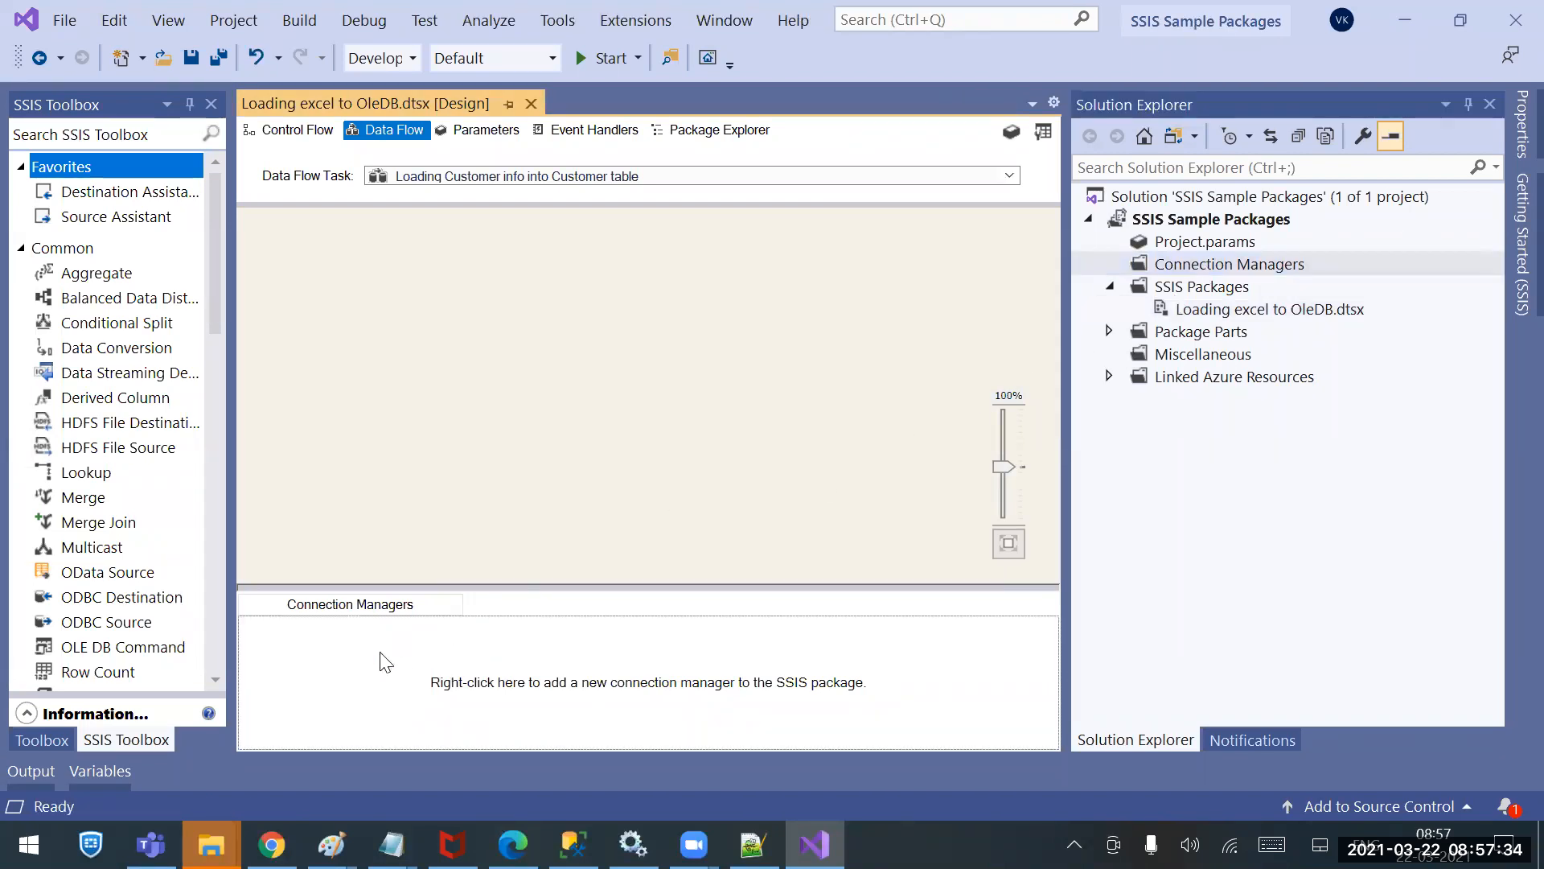
right_click(338, 650)
click(55, 634)
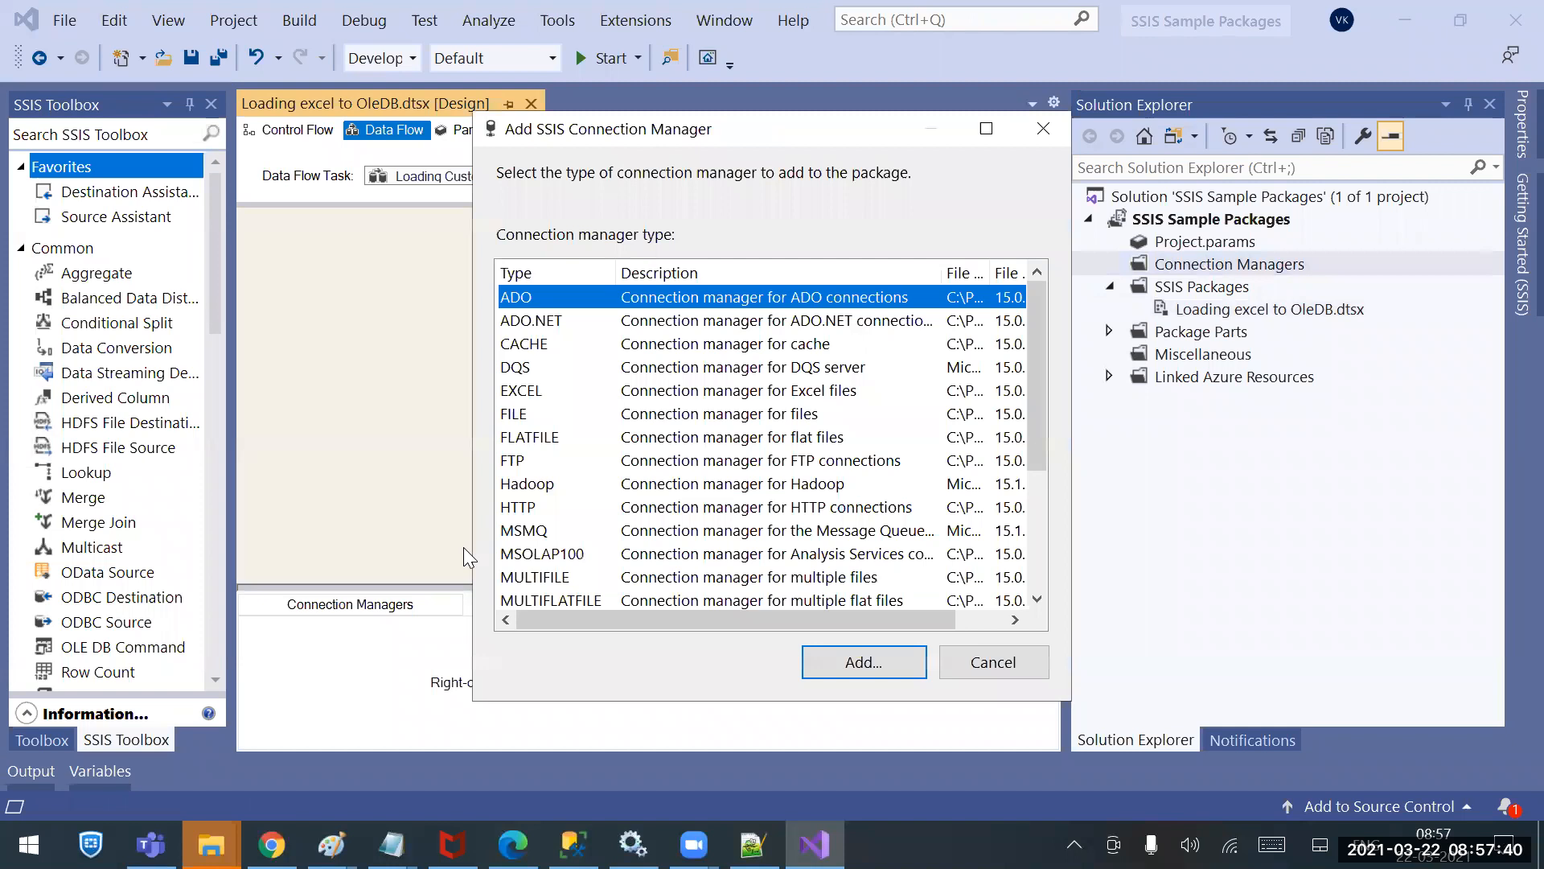
click(613, 390)
double_click(613, 390)
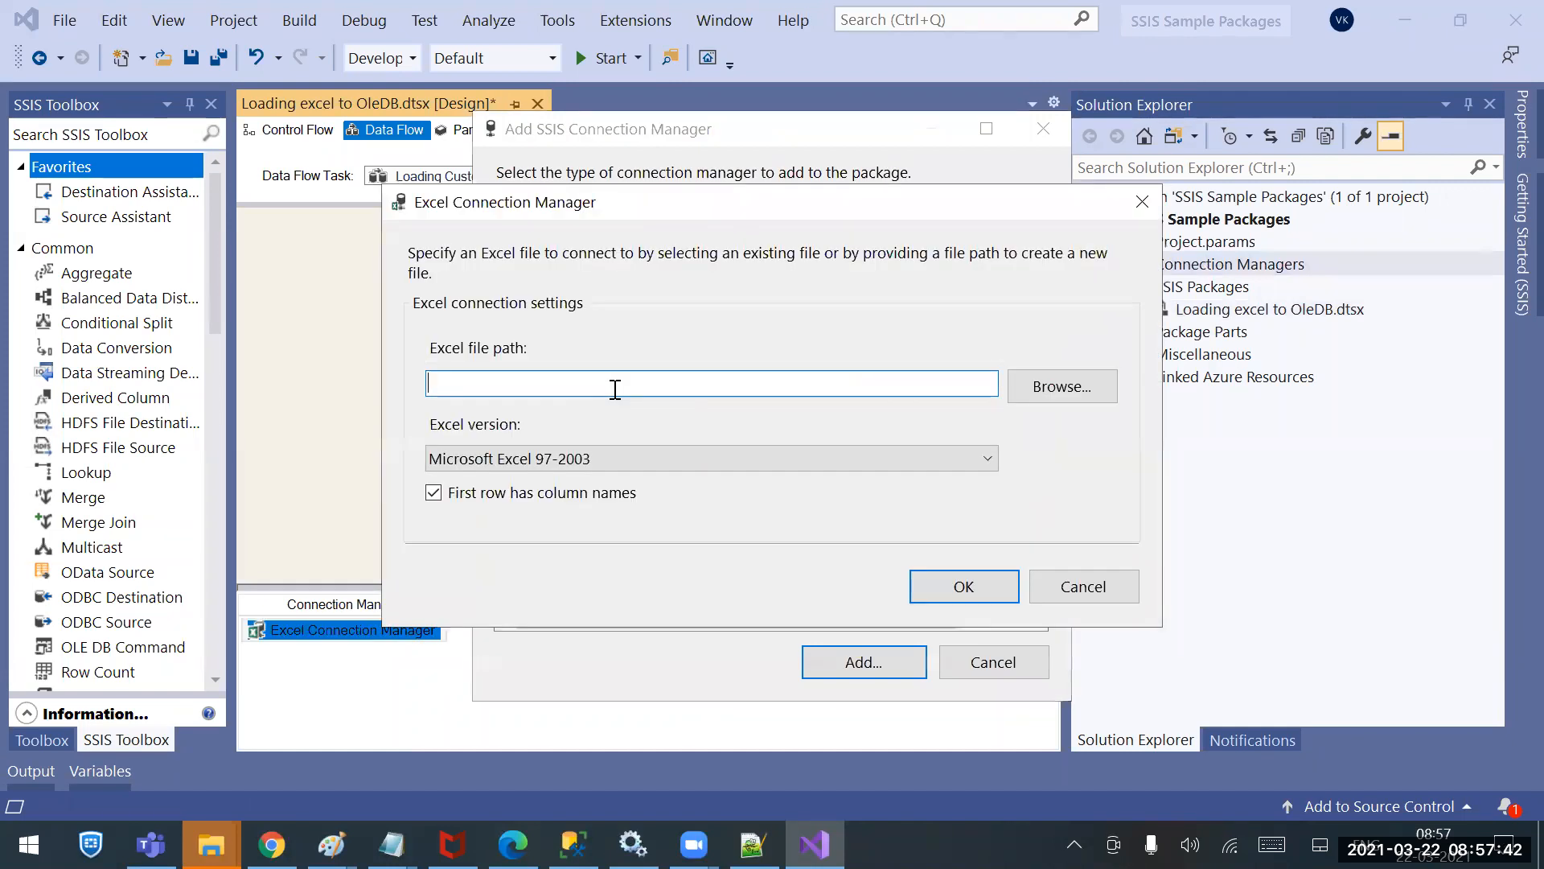
Set the Excel file path to Orders-With Nulls.xls in the Desktop folder 17thBatch\SSIS\Sources.
click(1015, 386)
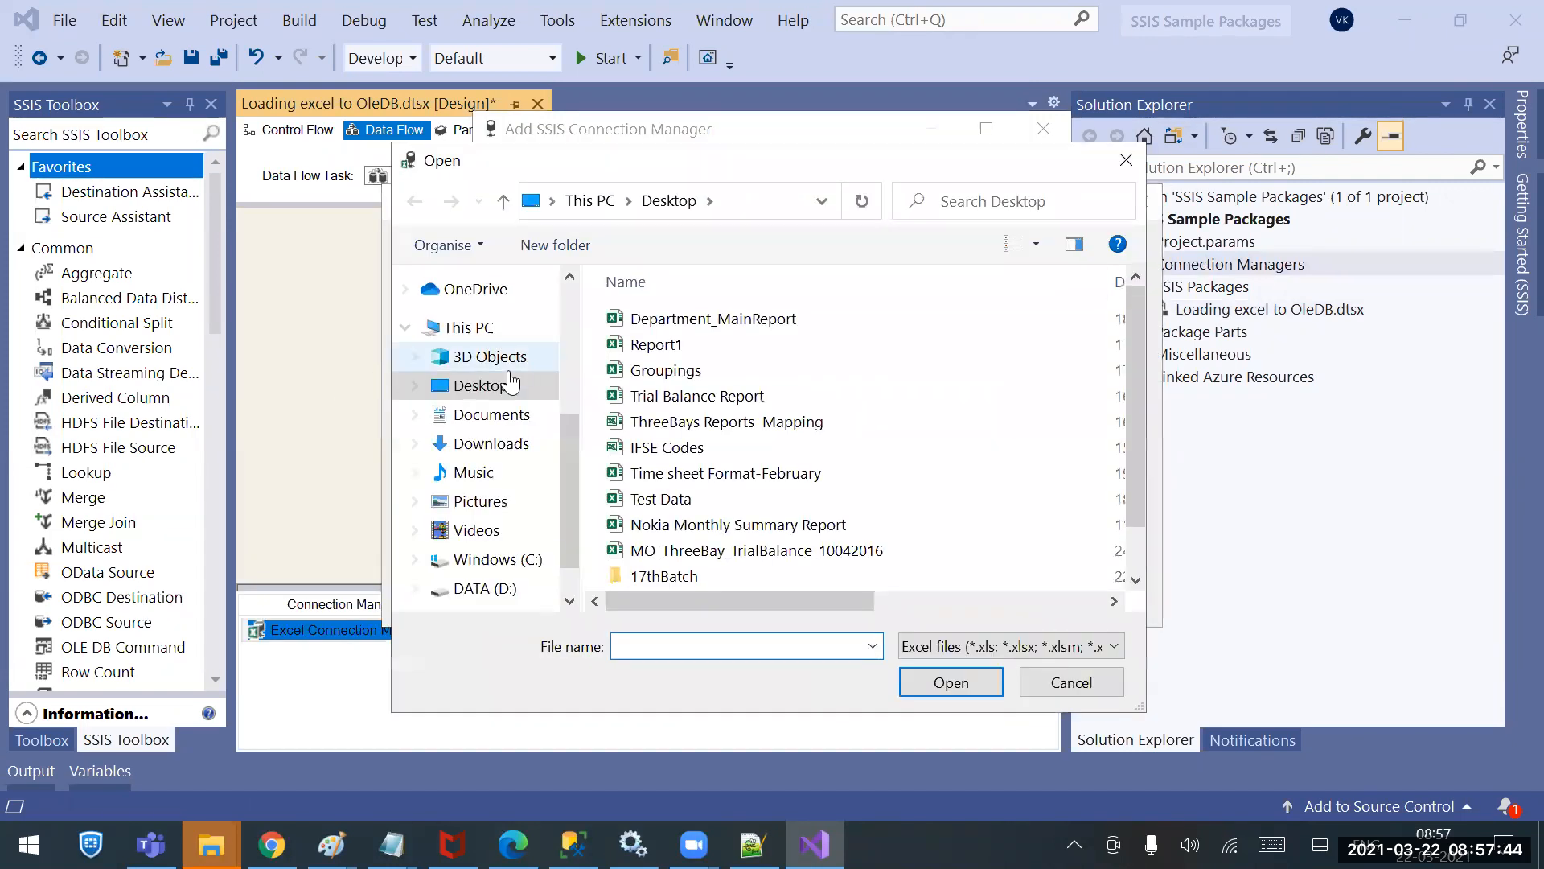
click(500, 394)
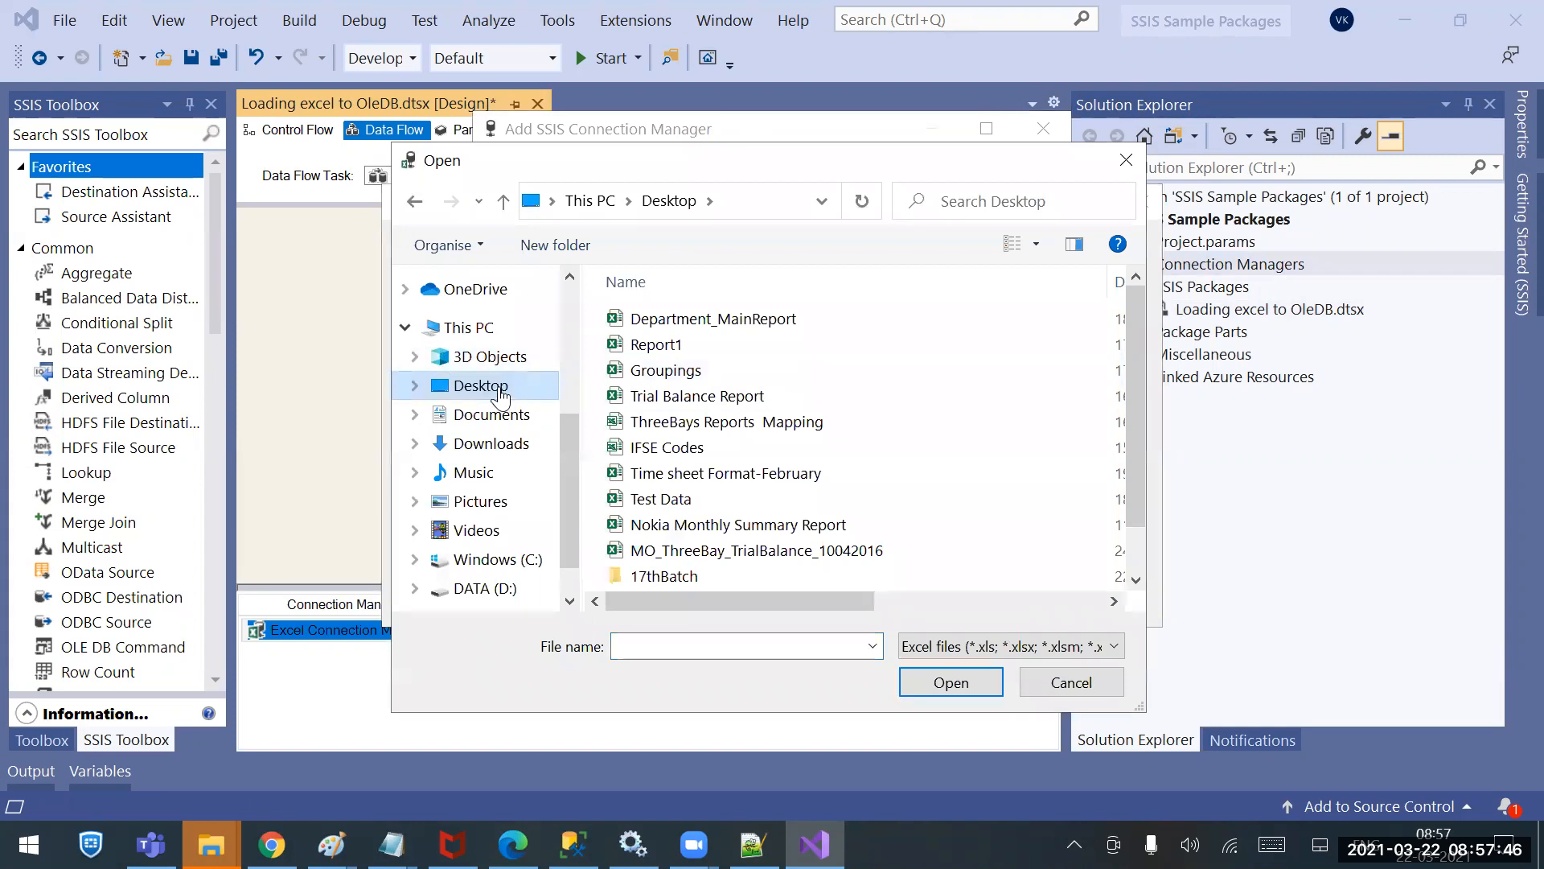
click(658, 575)
double_click(658, 576)
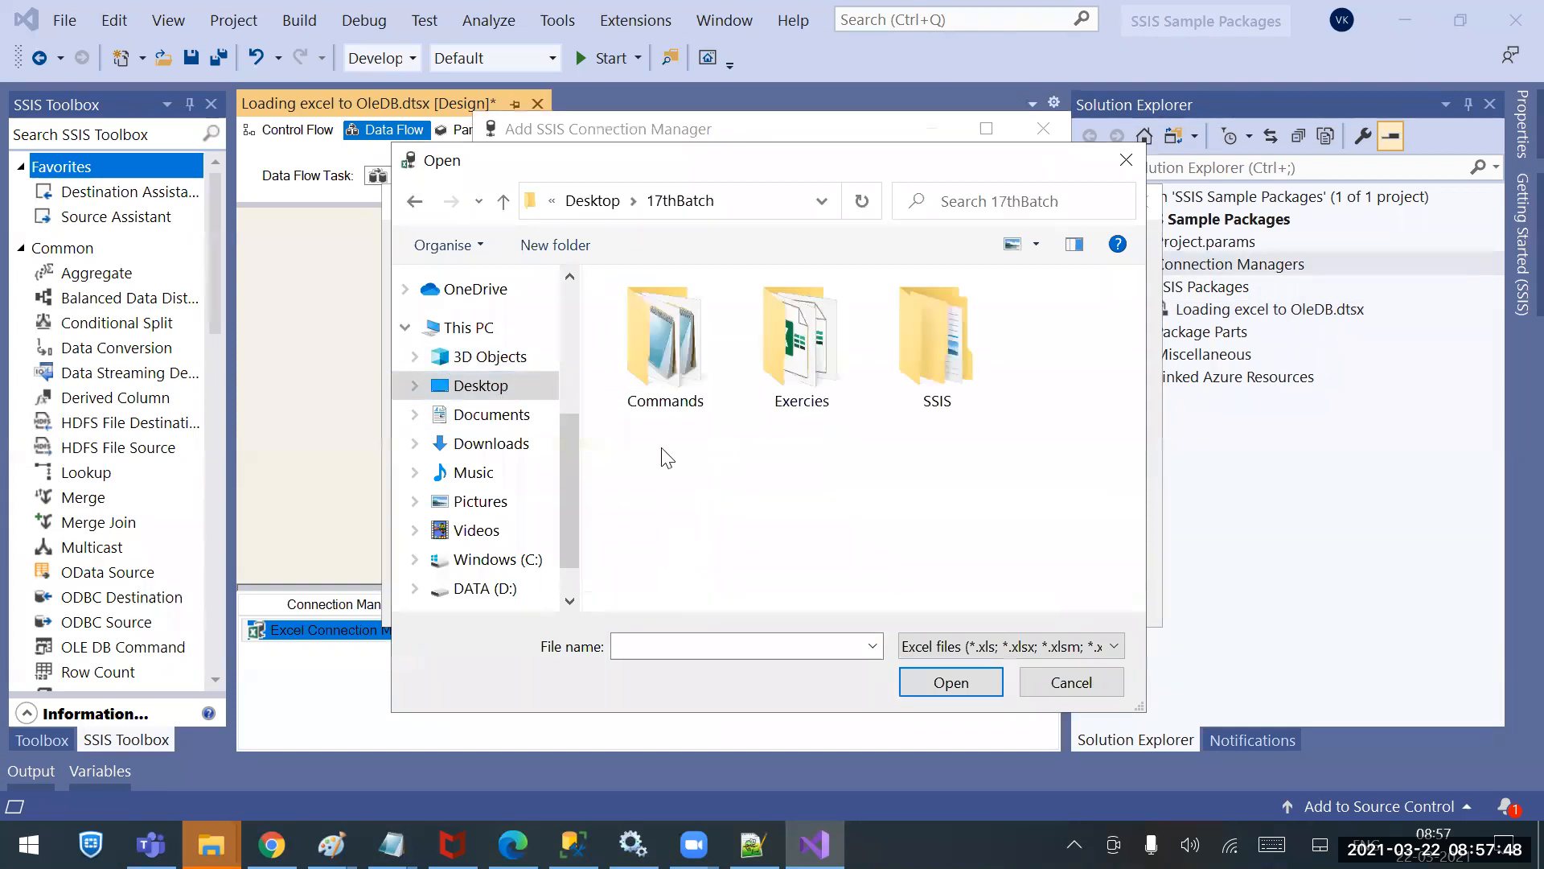
double_click(893, 354)
double_click(679, 321)
double_click(727, 325)
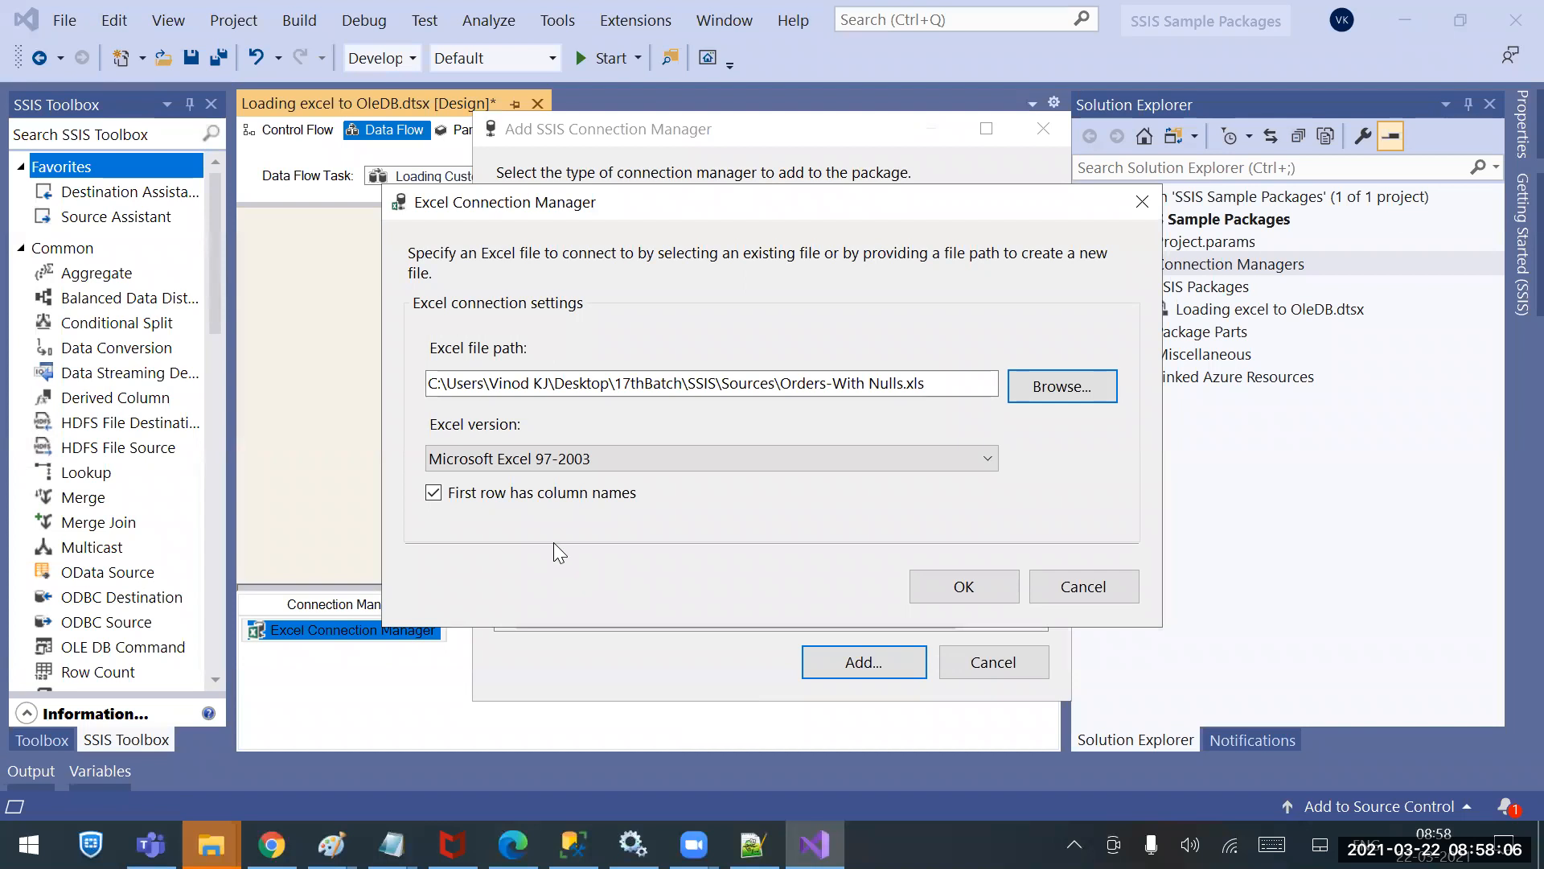
Open the Orders-With Nulls workbook from 17thBatch\SSIS\Sources in Excel, examine its first-row column names, and close it.
mouse_move(210, 845)
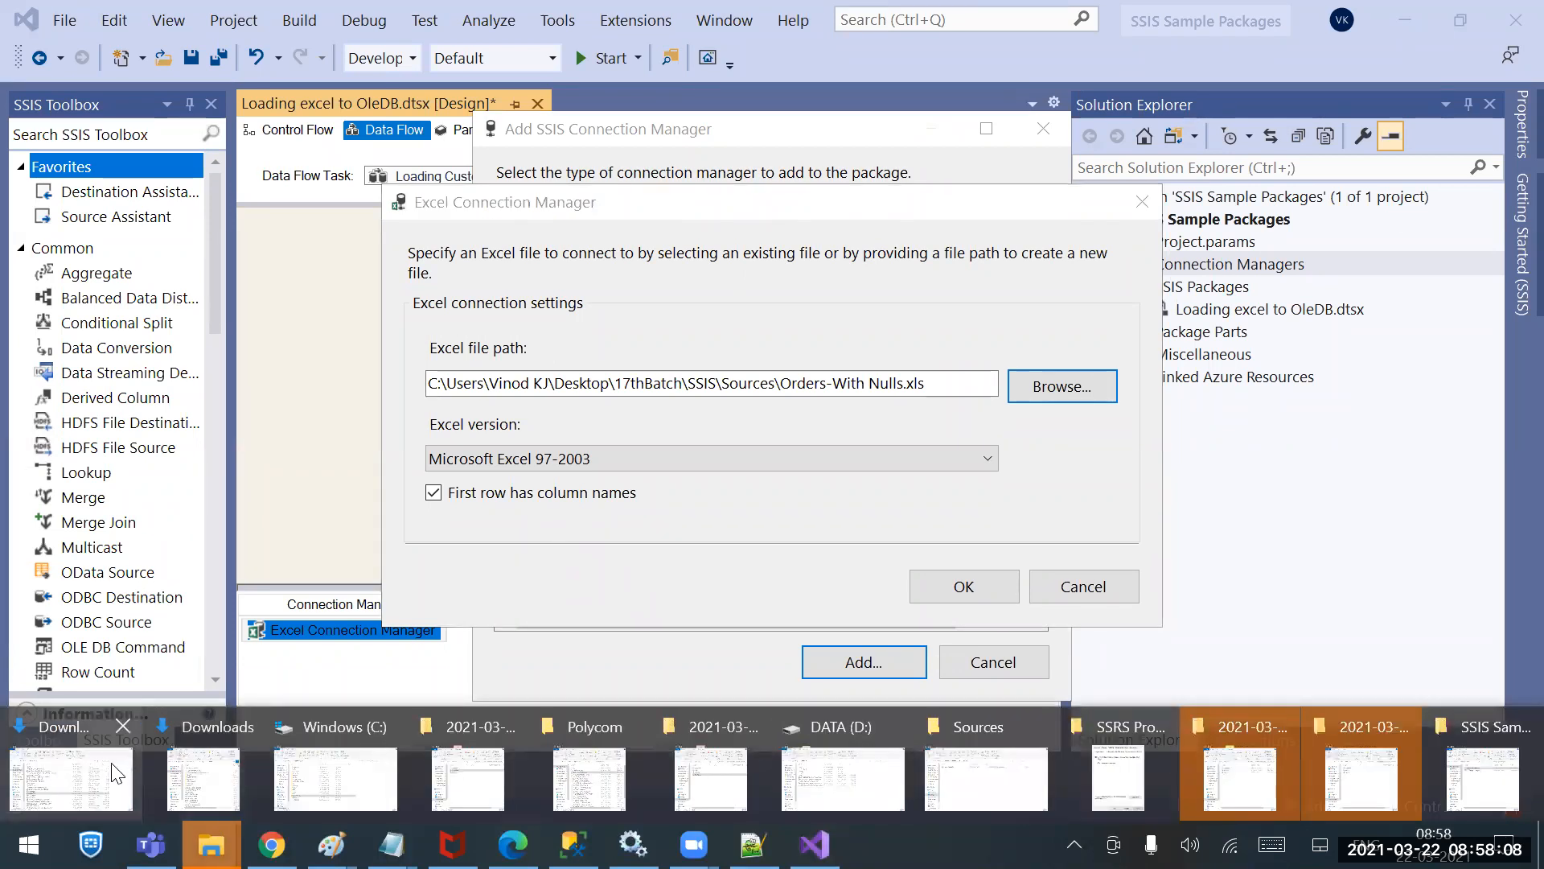
click(122, 757)
click(117, 277)
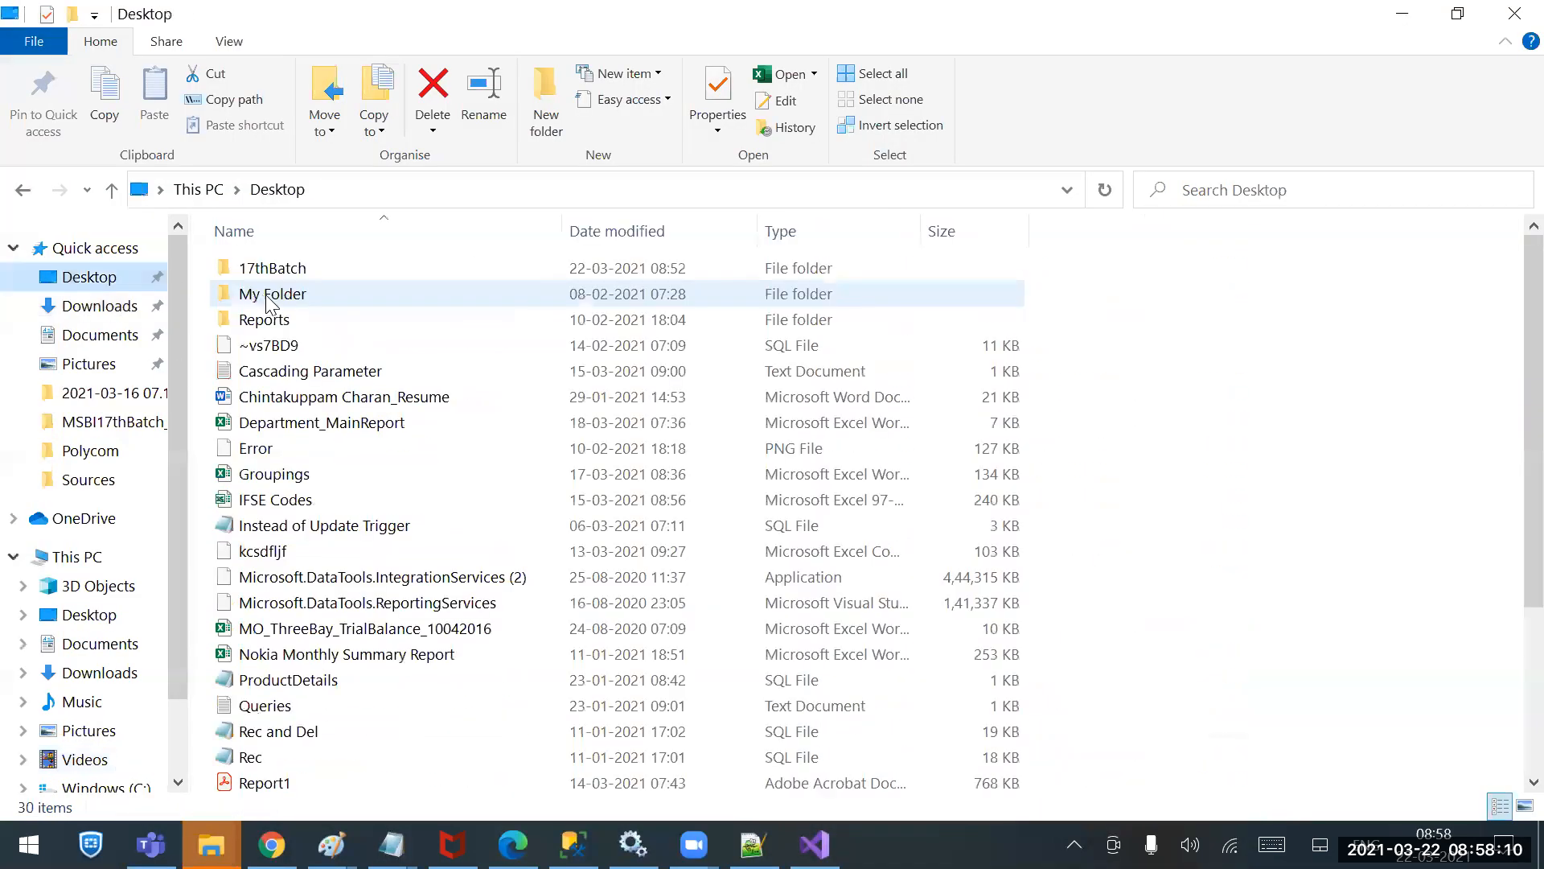
double_click(283, 270)
double_click(552, 311)
double_click(279, 270)
double_click(281, 271)
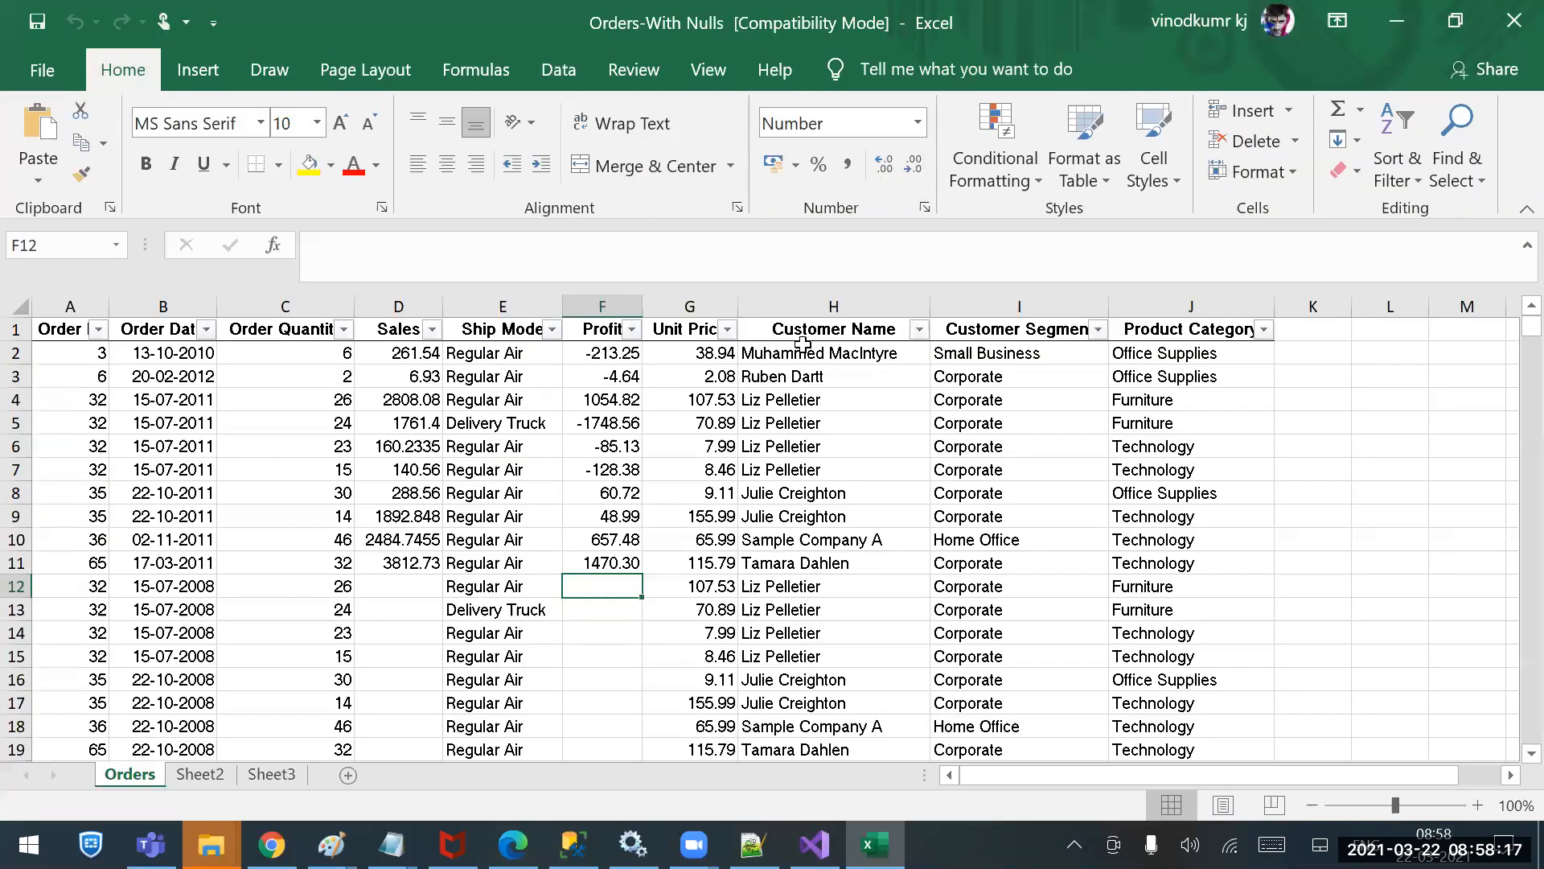
drag(398, 329, 1190, 329)
click(1518, 21)
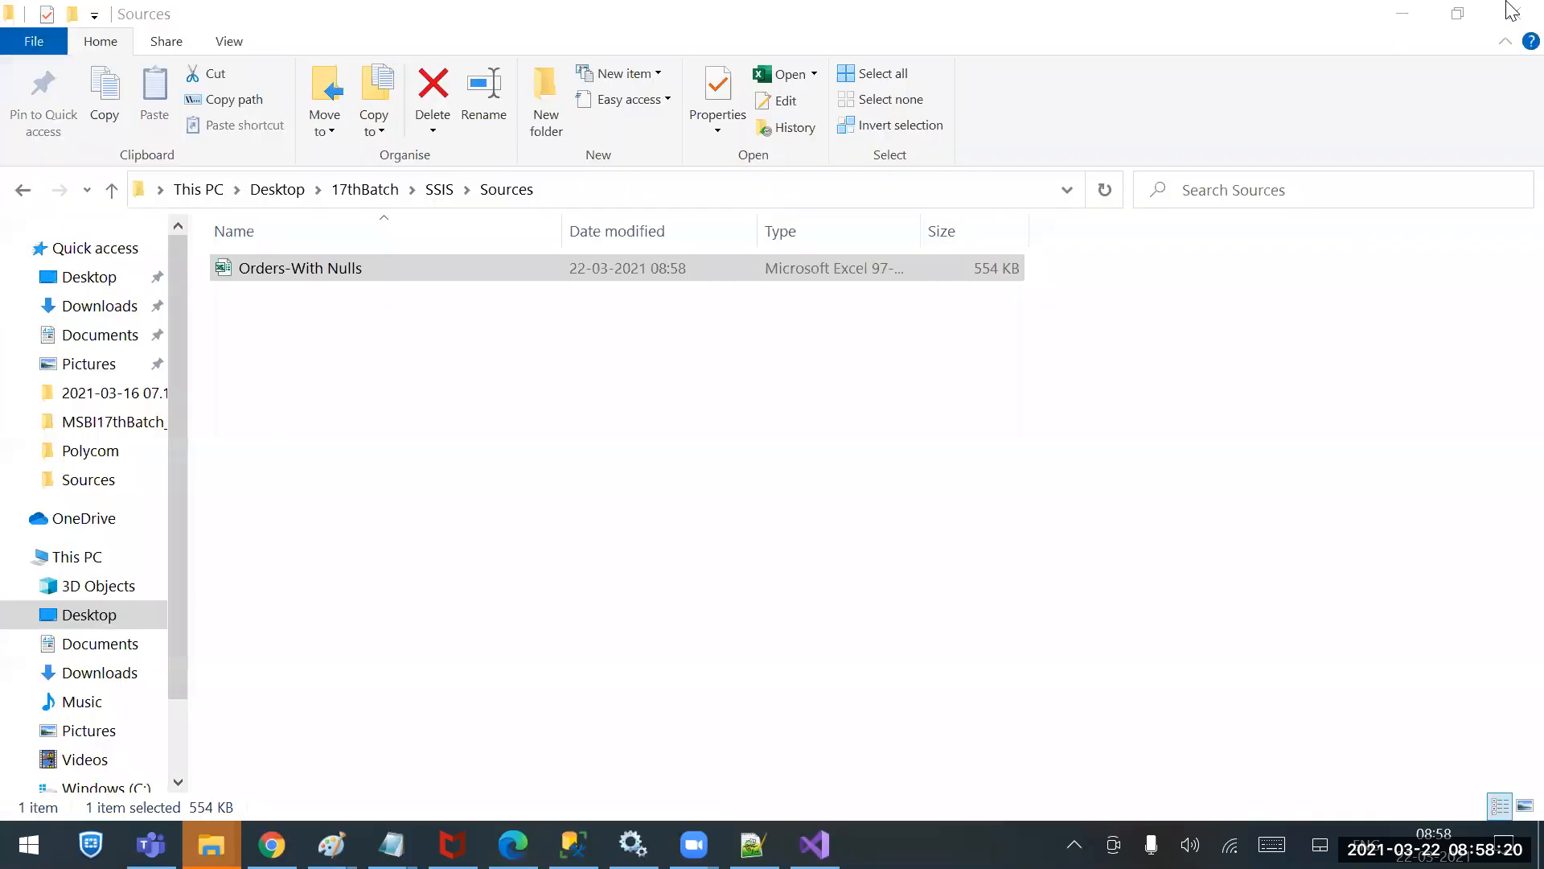
click(1401, 12)
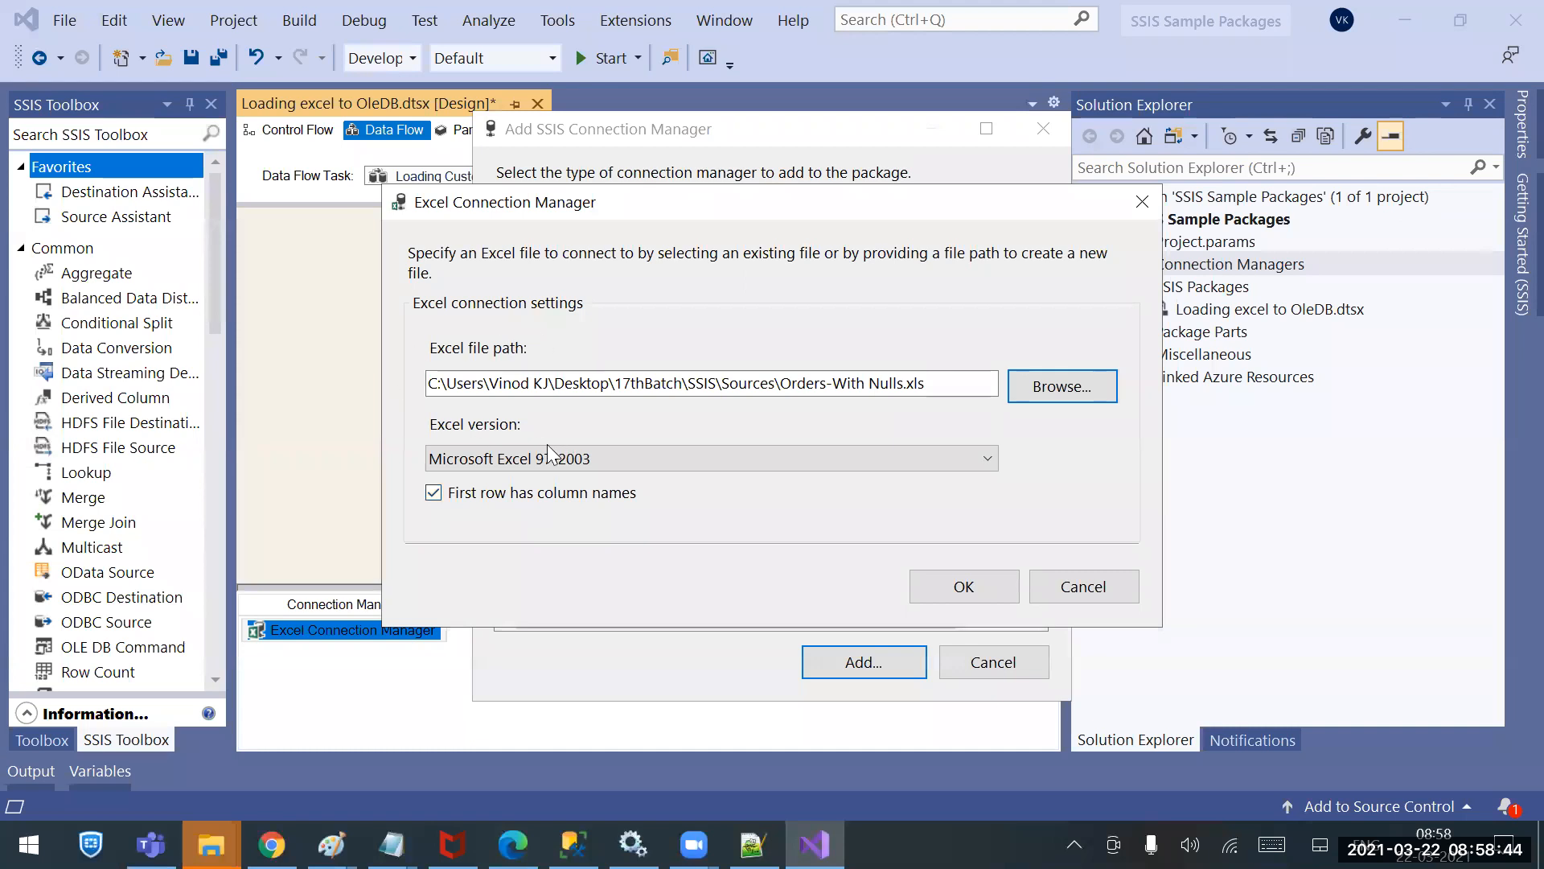
Accept the Excel connection settings with the first row as column names, and rename the connection manager as Source_Conn.
click(964, 587)
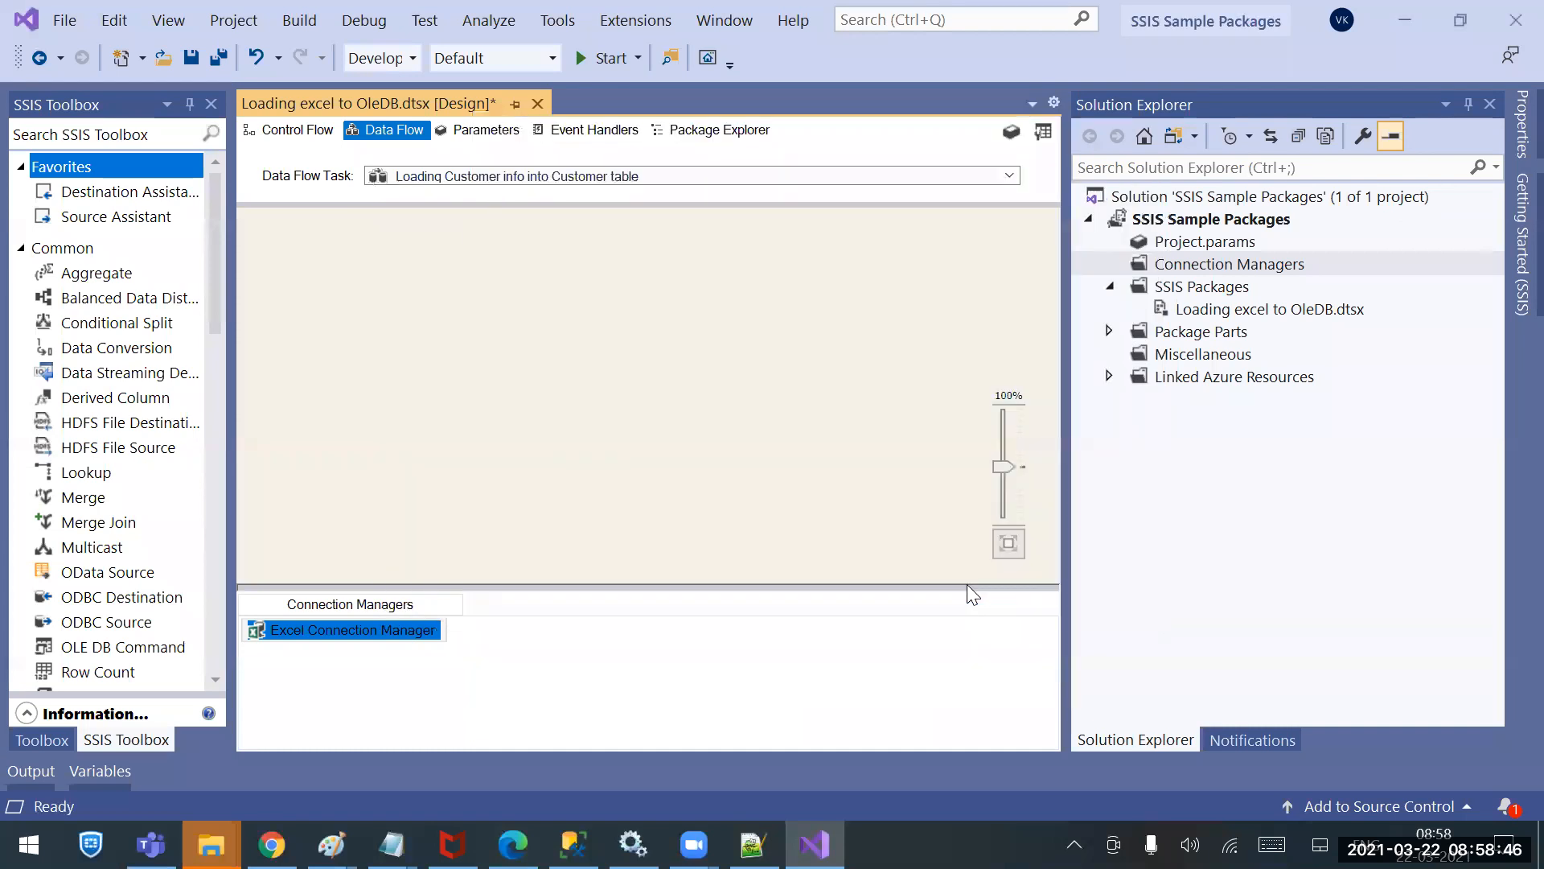
right_click(315, 640)
click(586, 661)
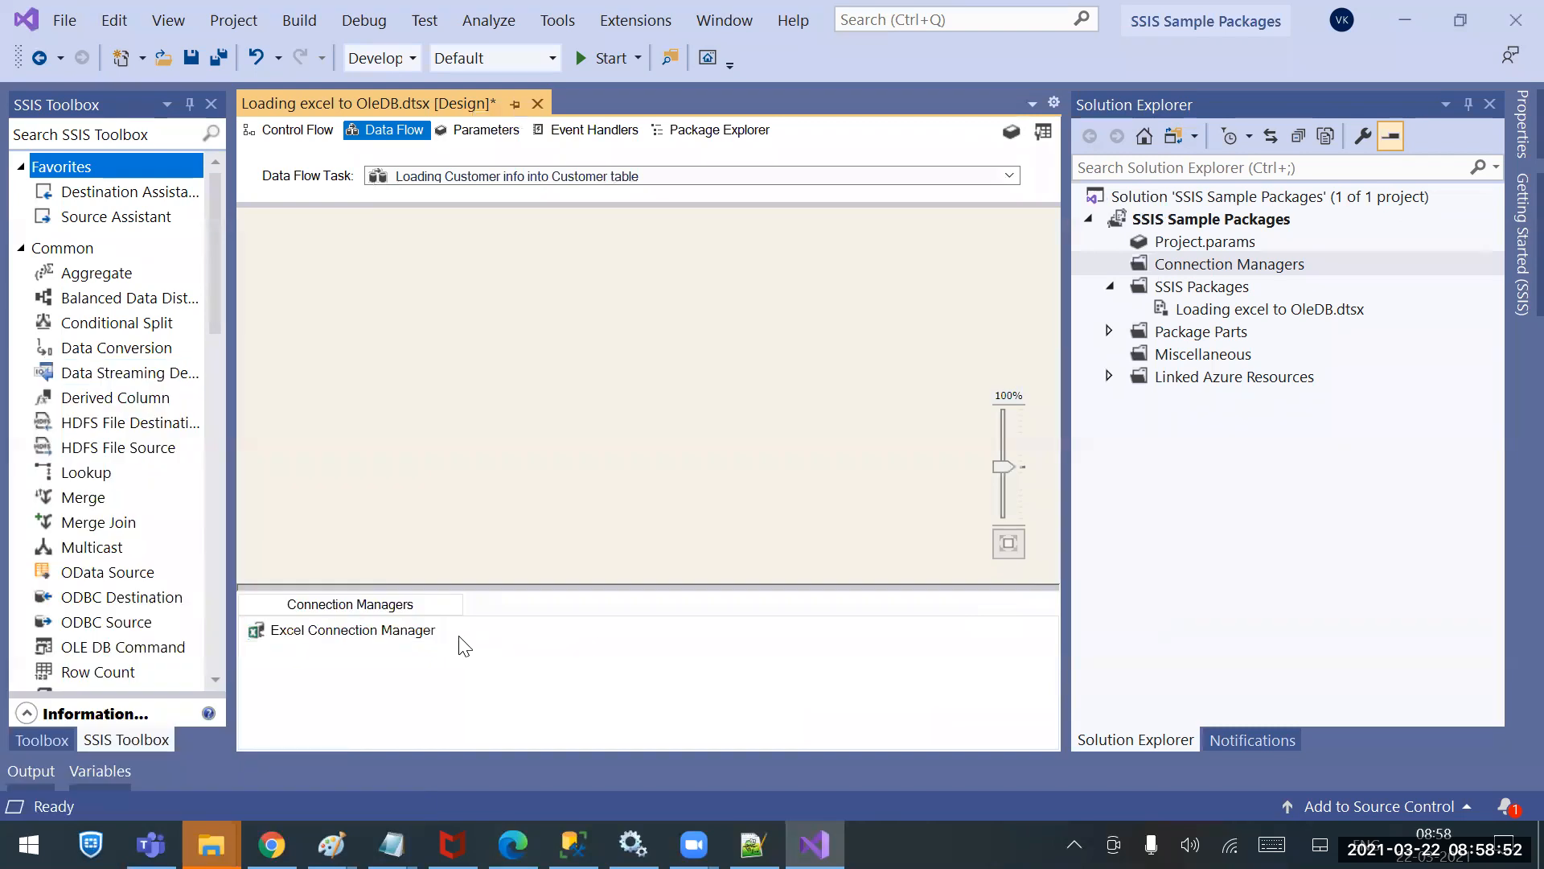
click(405, 633)
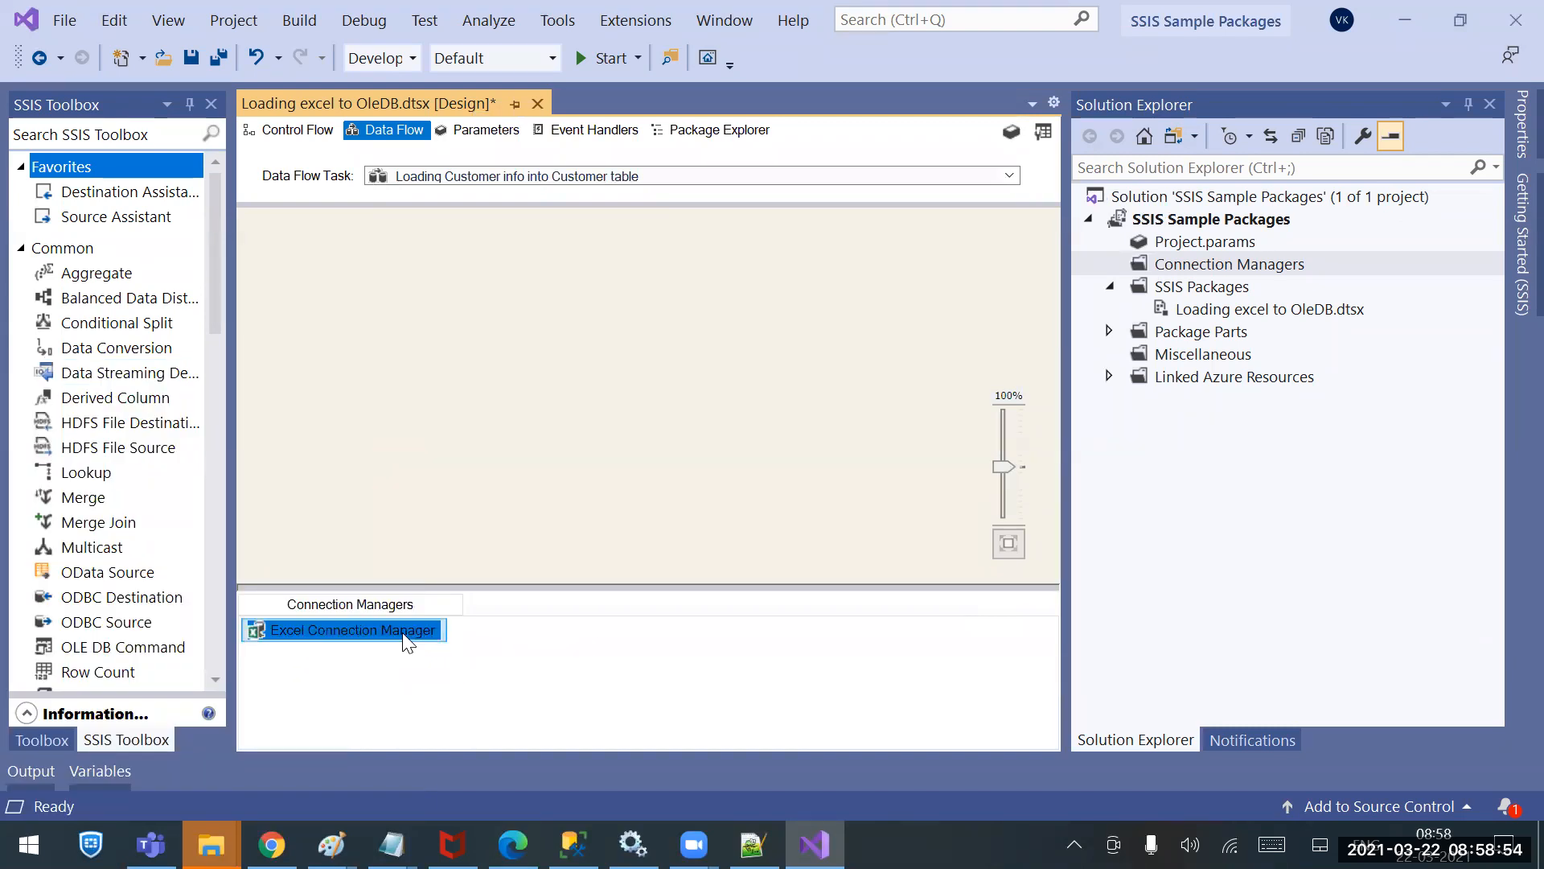
right_click(405, 636)
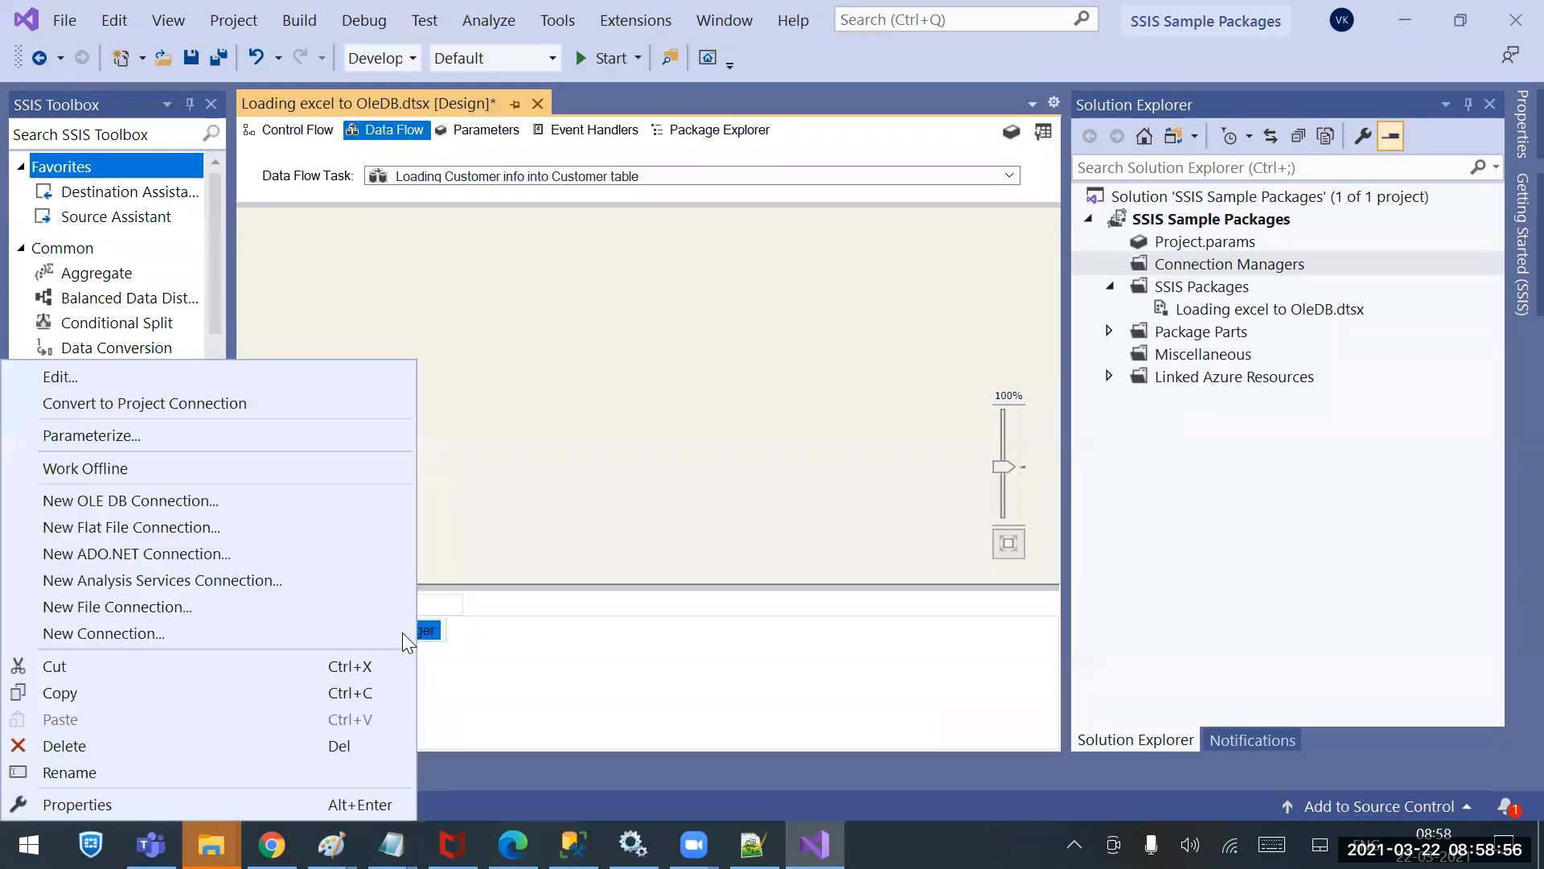
click(224, 774)
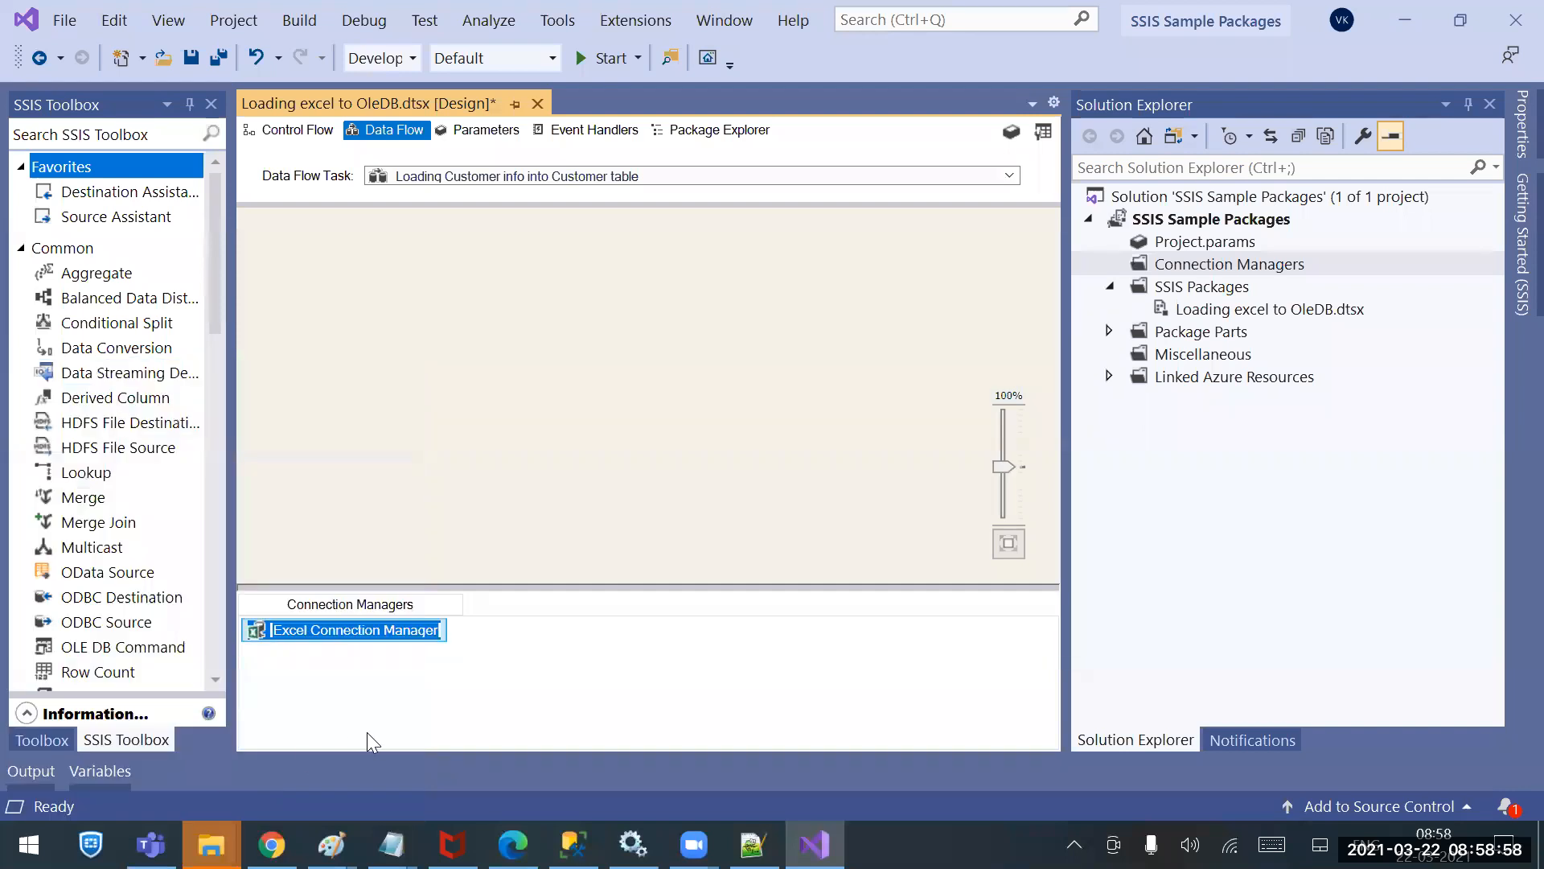
text(S)
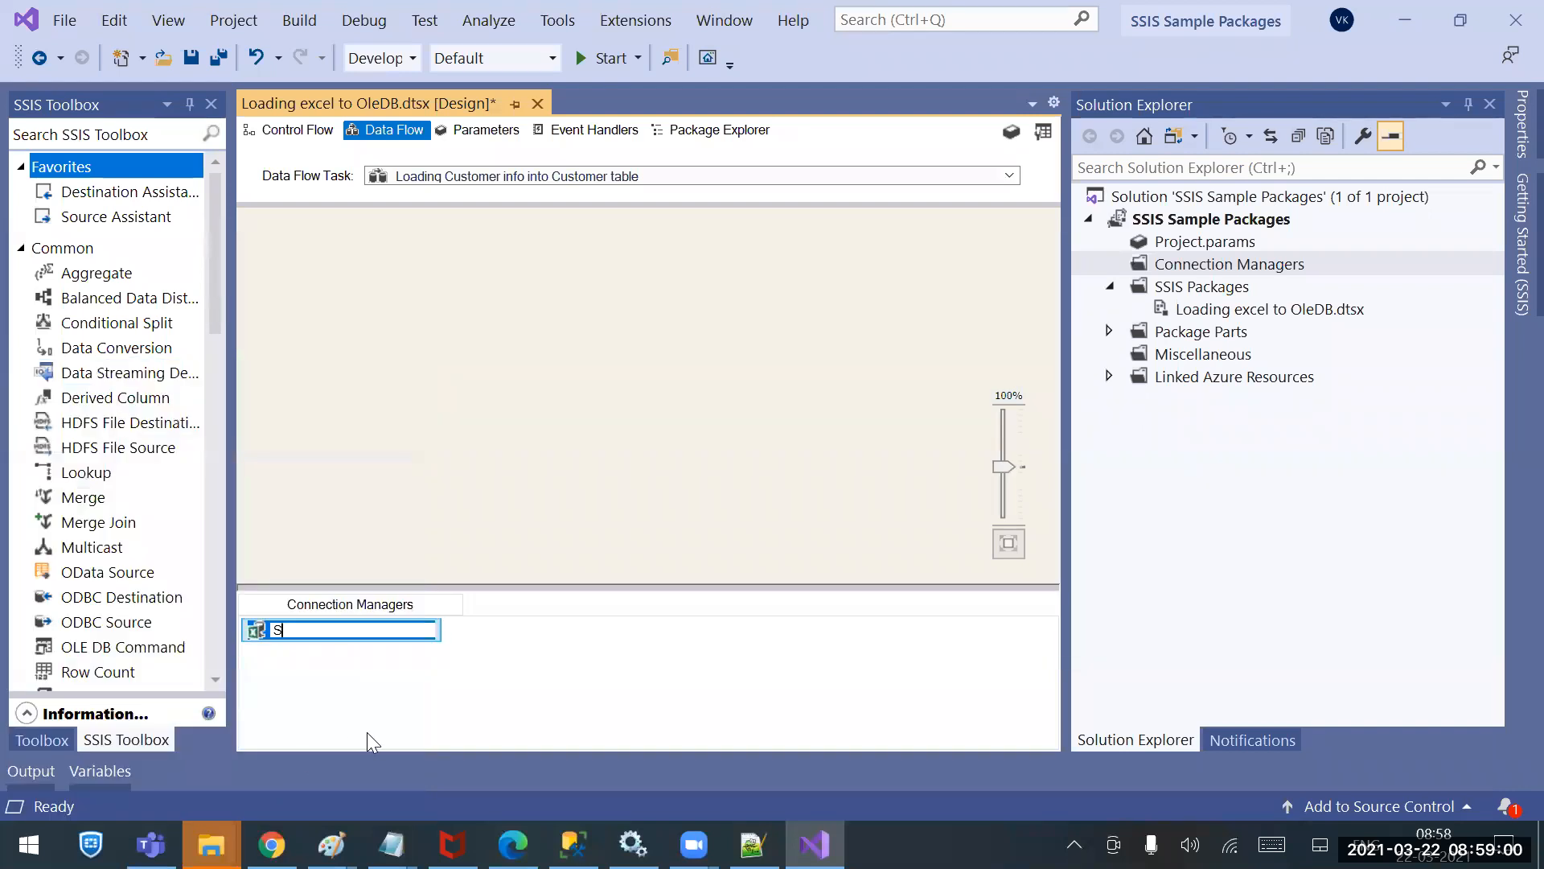
text(ource_Conn)
key(Return)
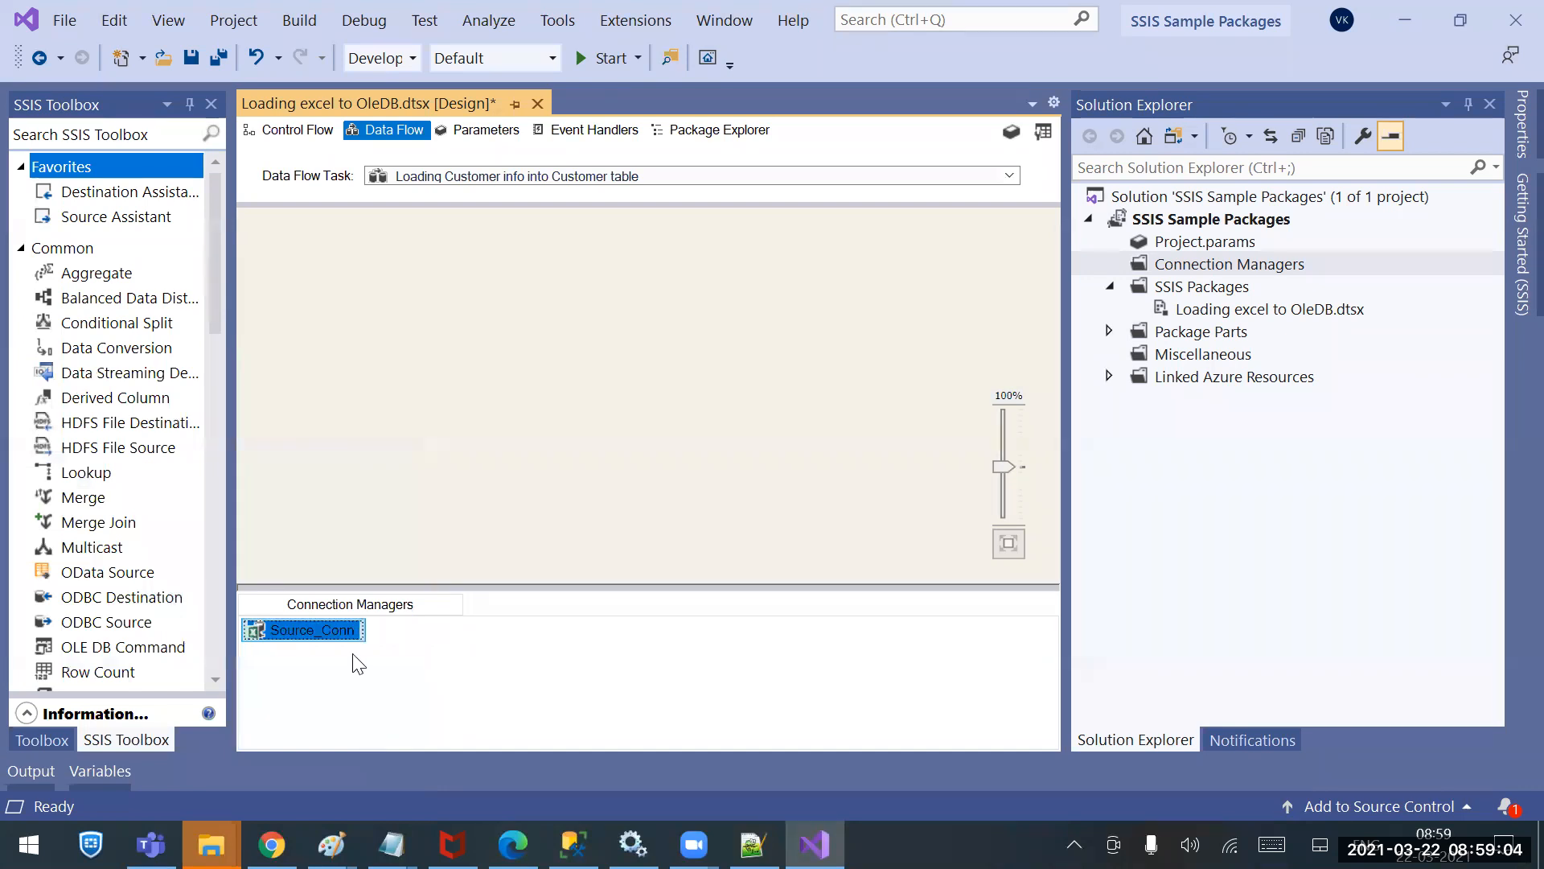
right_click(328, 628)
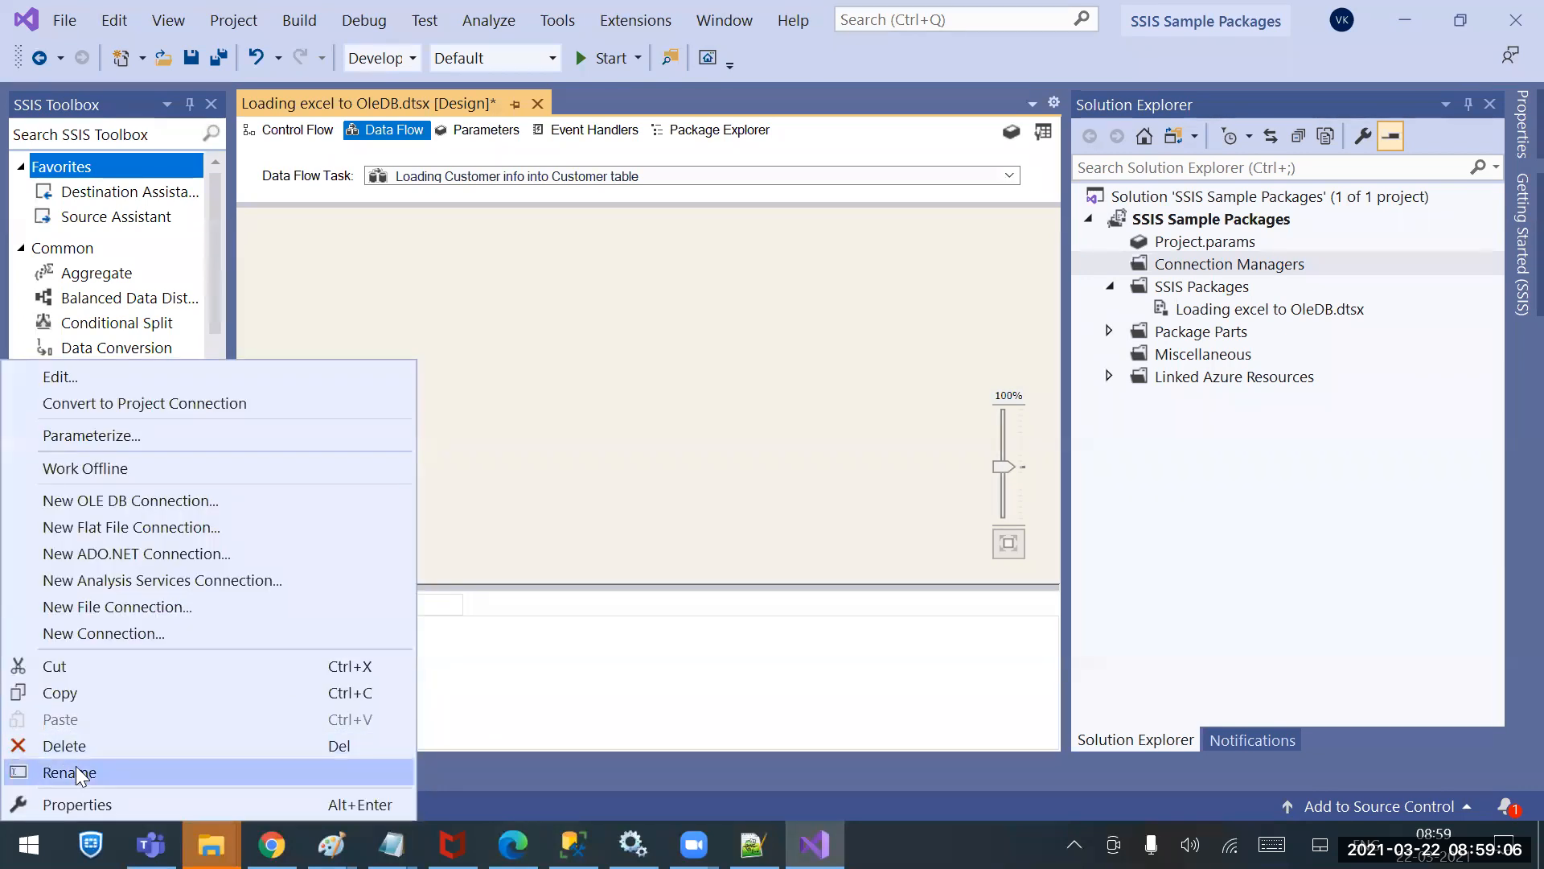
click(632, 740)
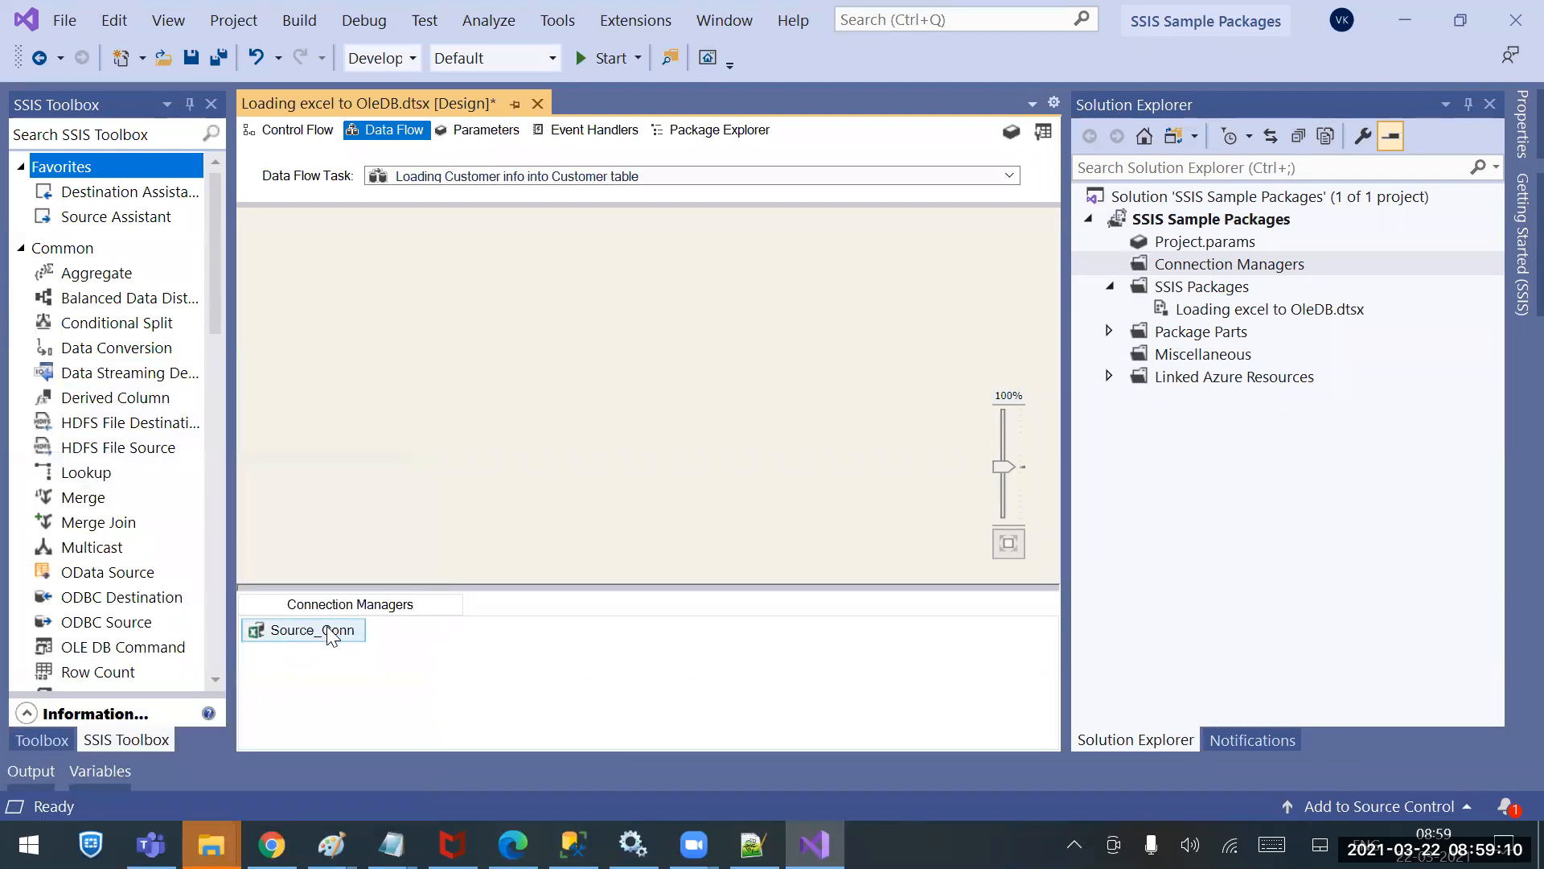
Add a new connection manager of type OLEDB to the package, delete the saved data connections, and start a new connection.
right_click(457, 666)
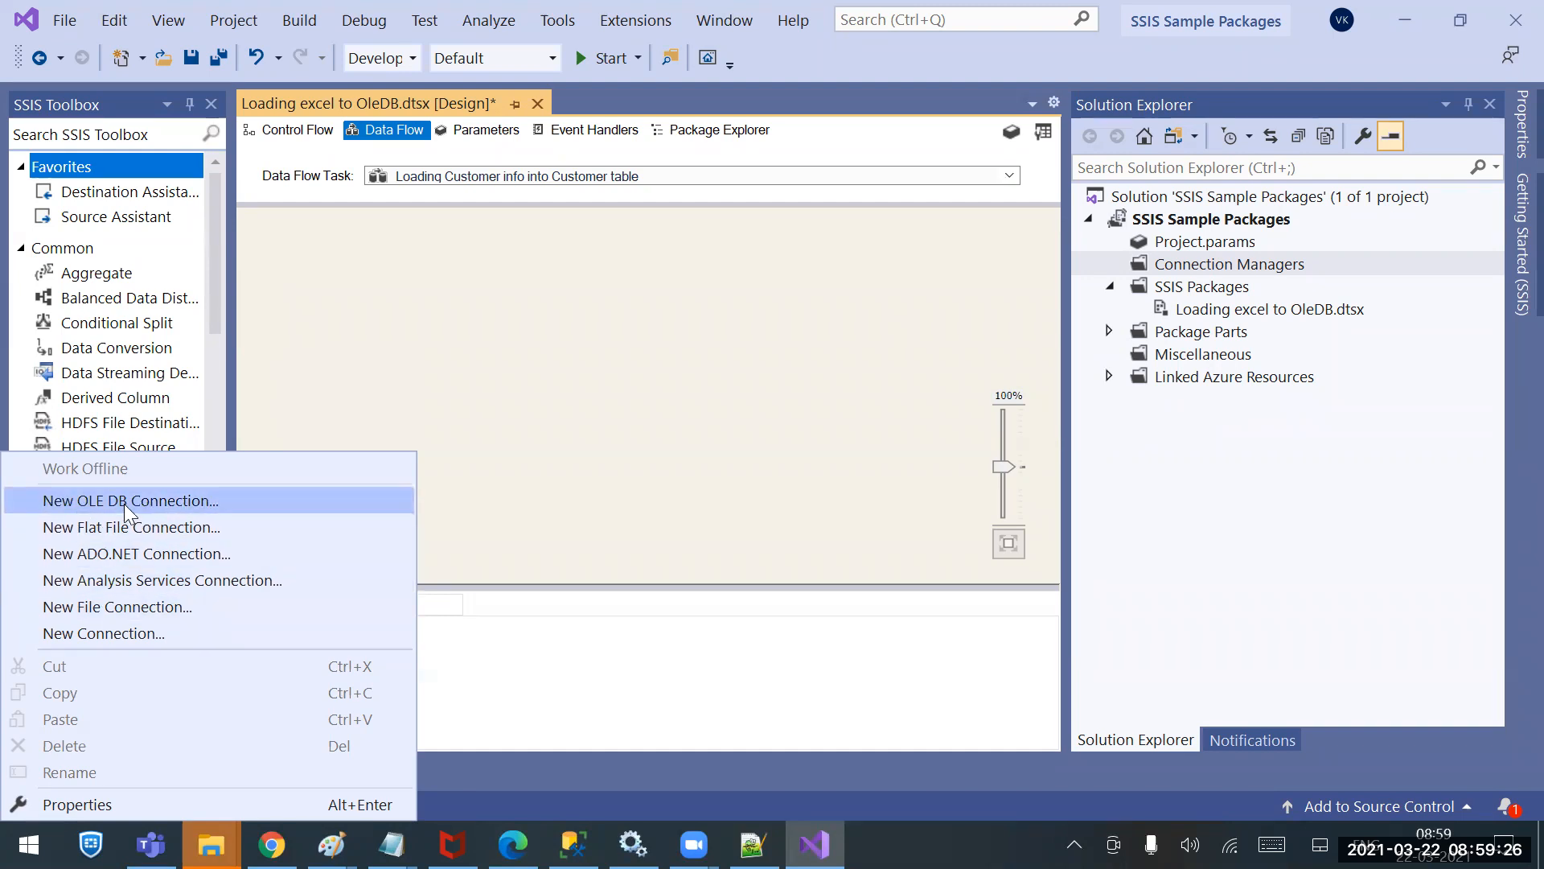
click(122, 632)
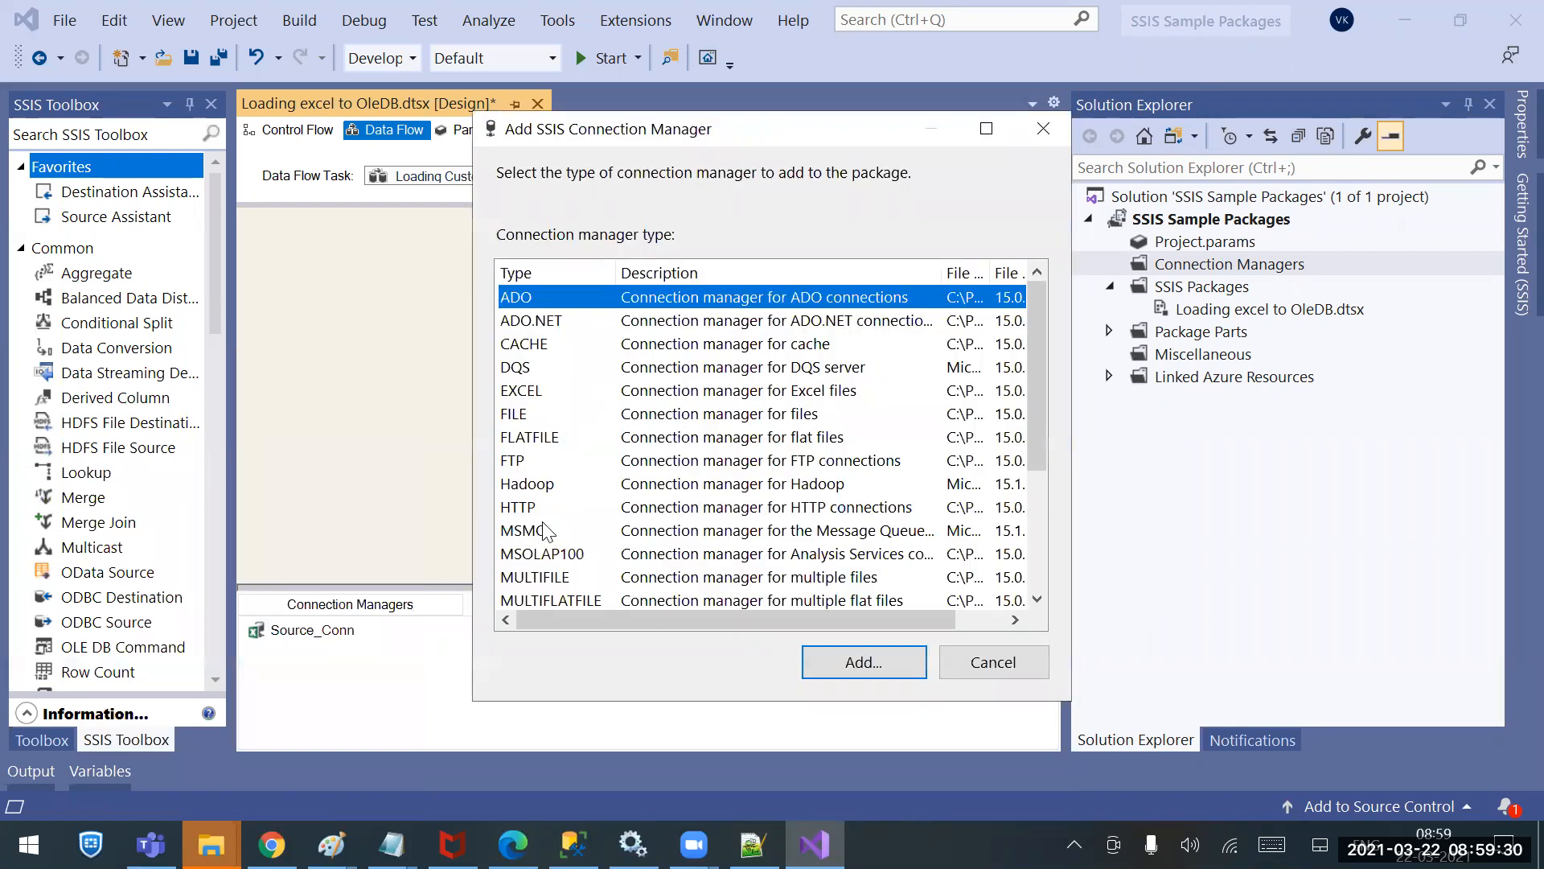
scroll(547, 532, down, 3)
click(545, 484)
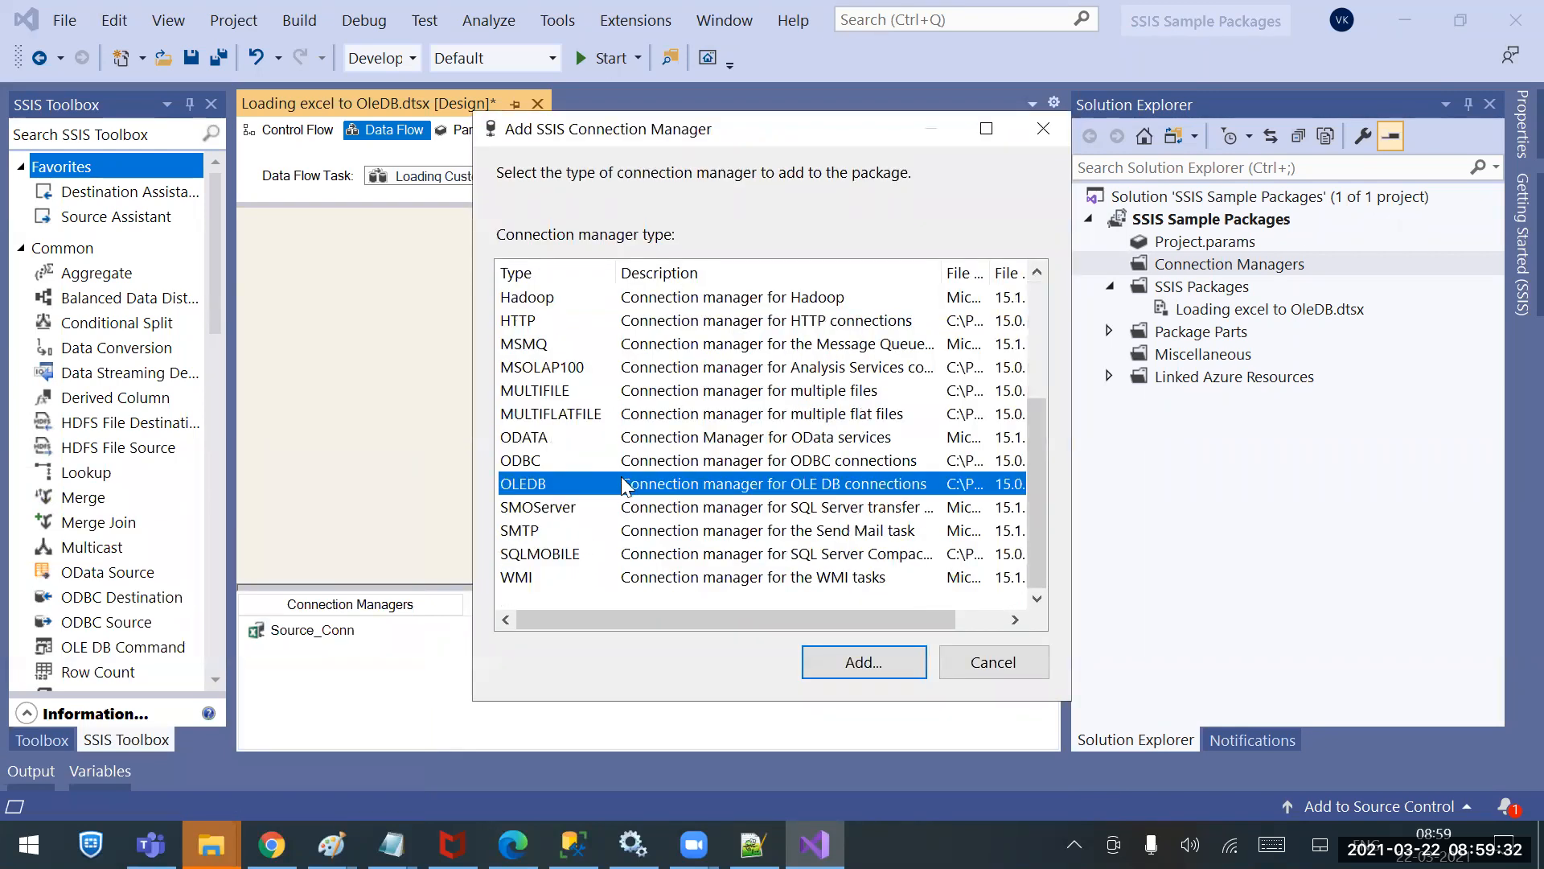
click(842, 661)
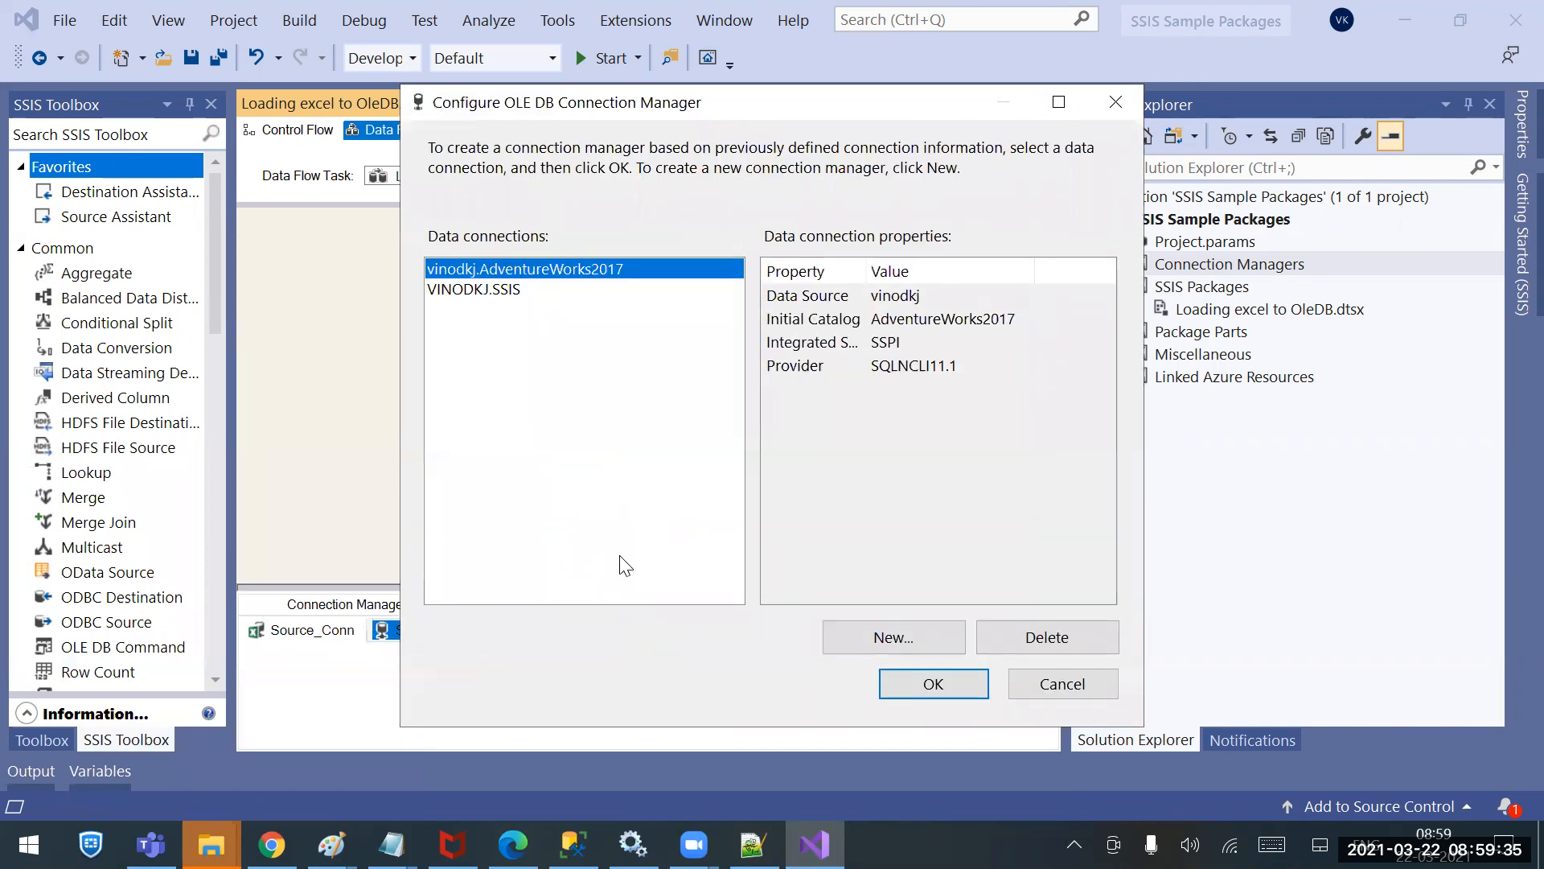
click(1042, 635)
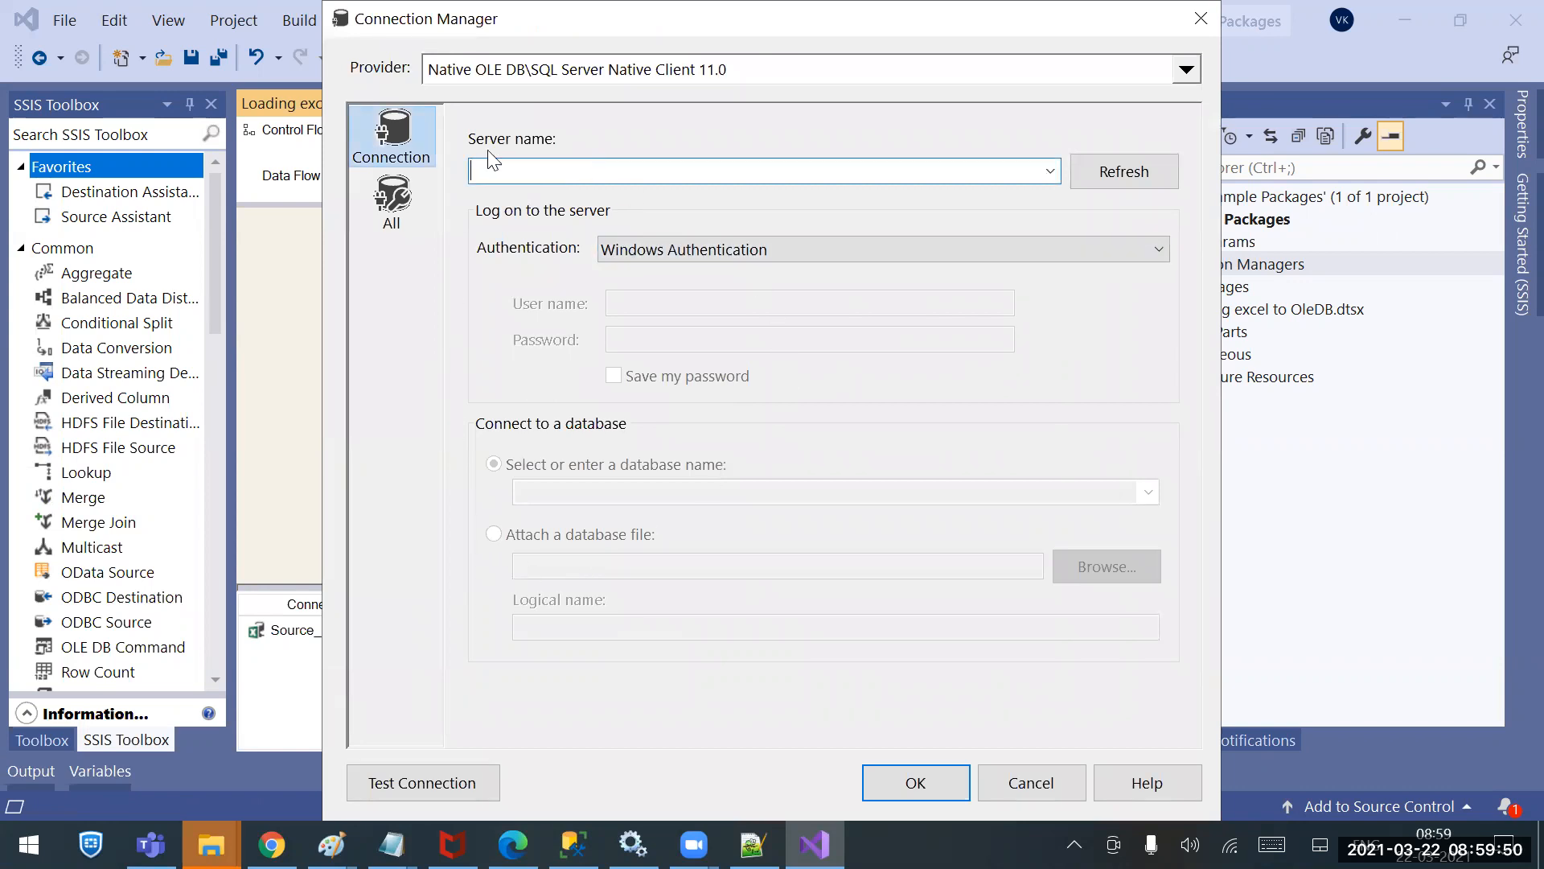
click(573, 844)
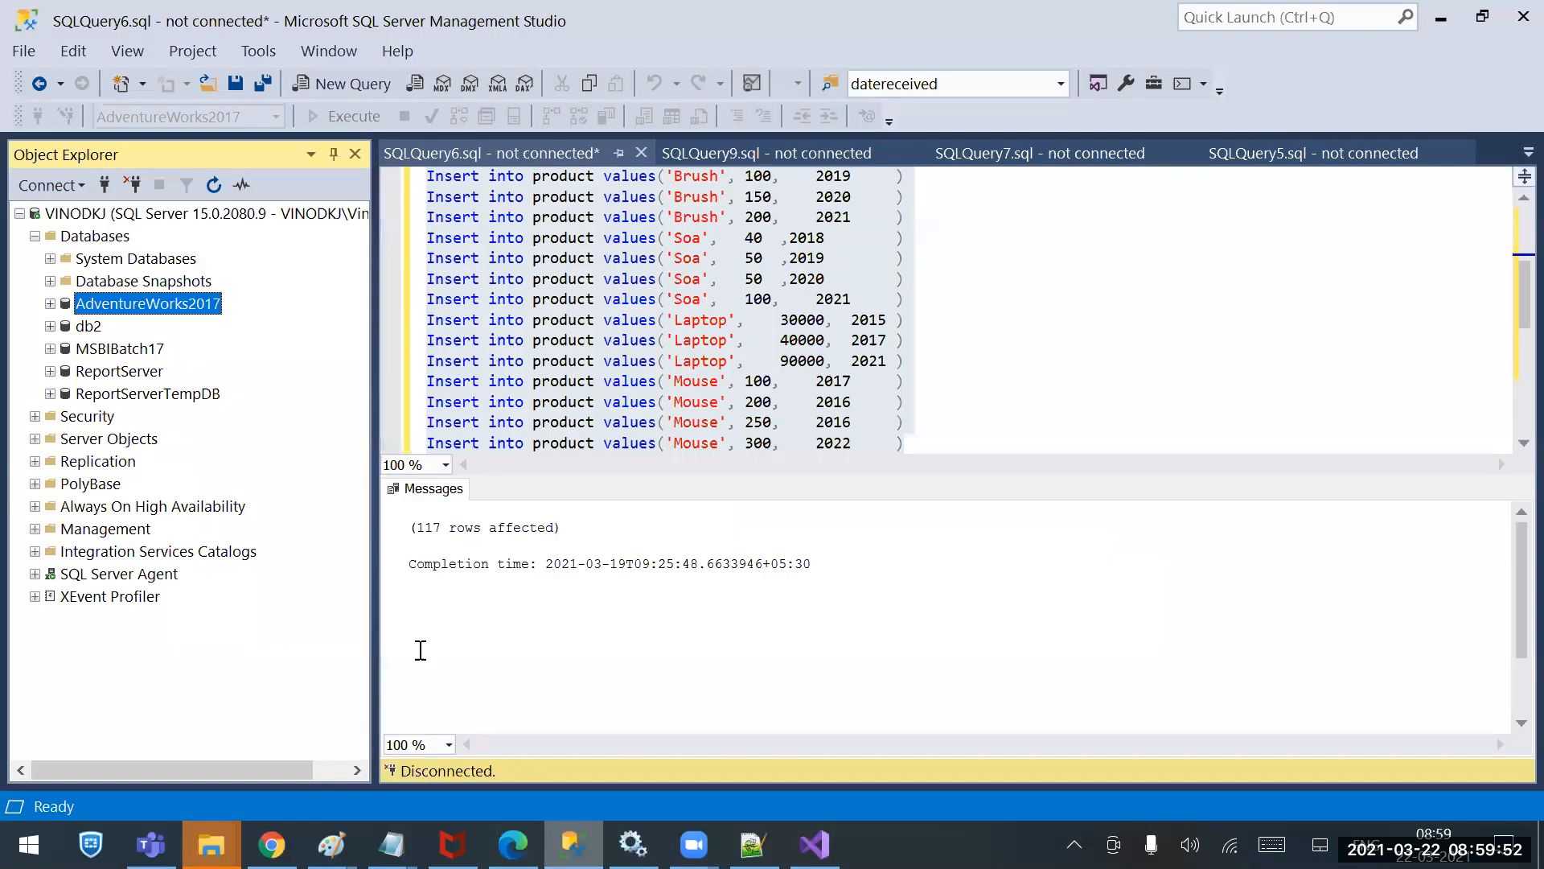
click(110, 186)
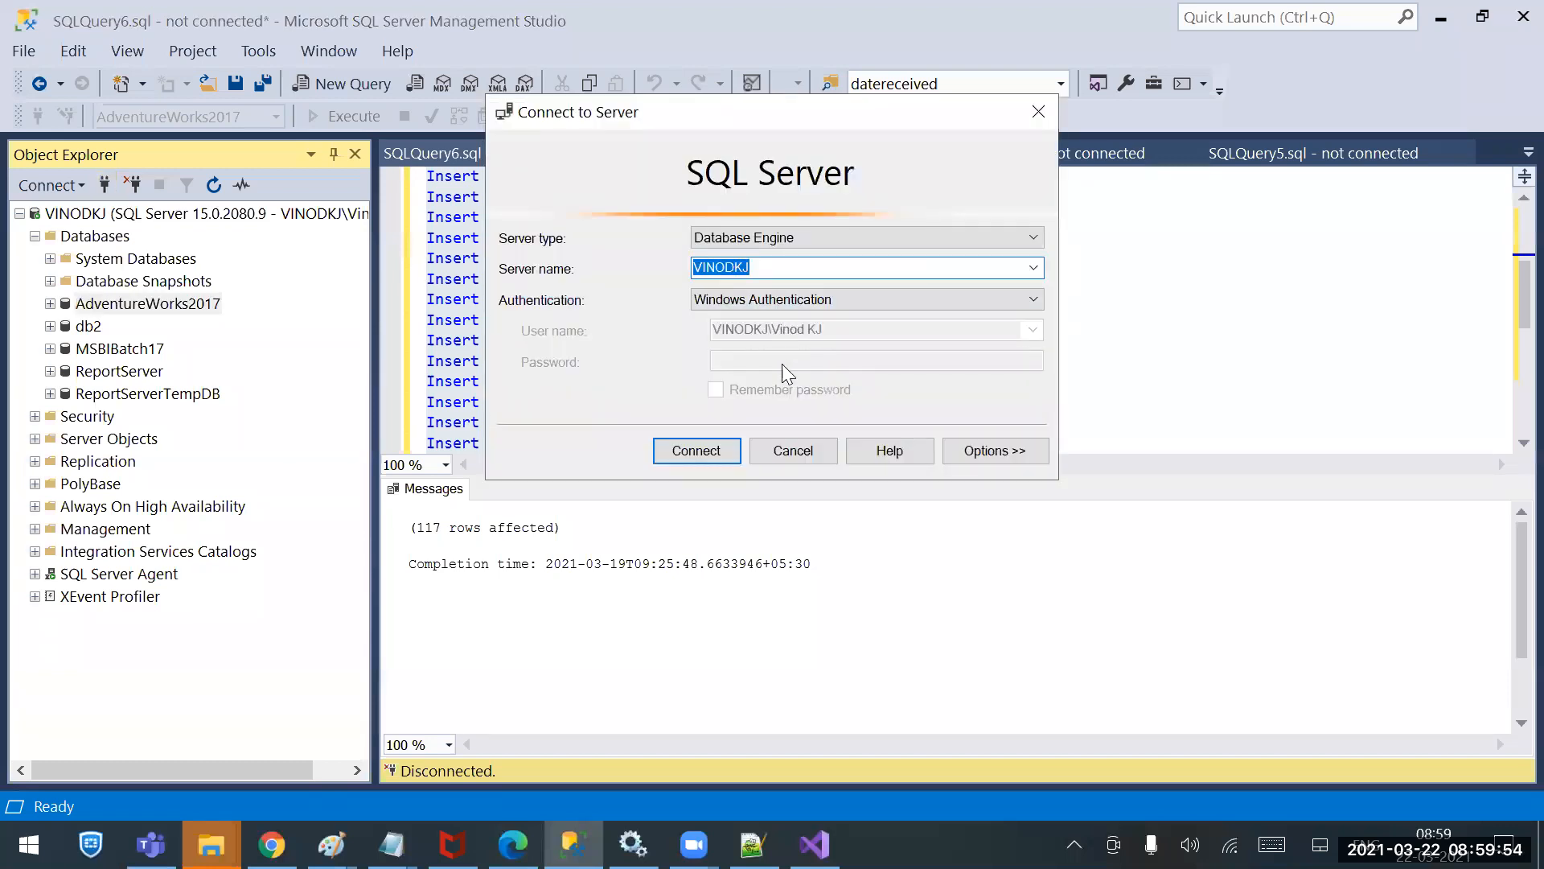
click(813, 845)
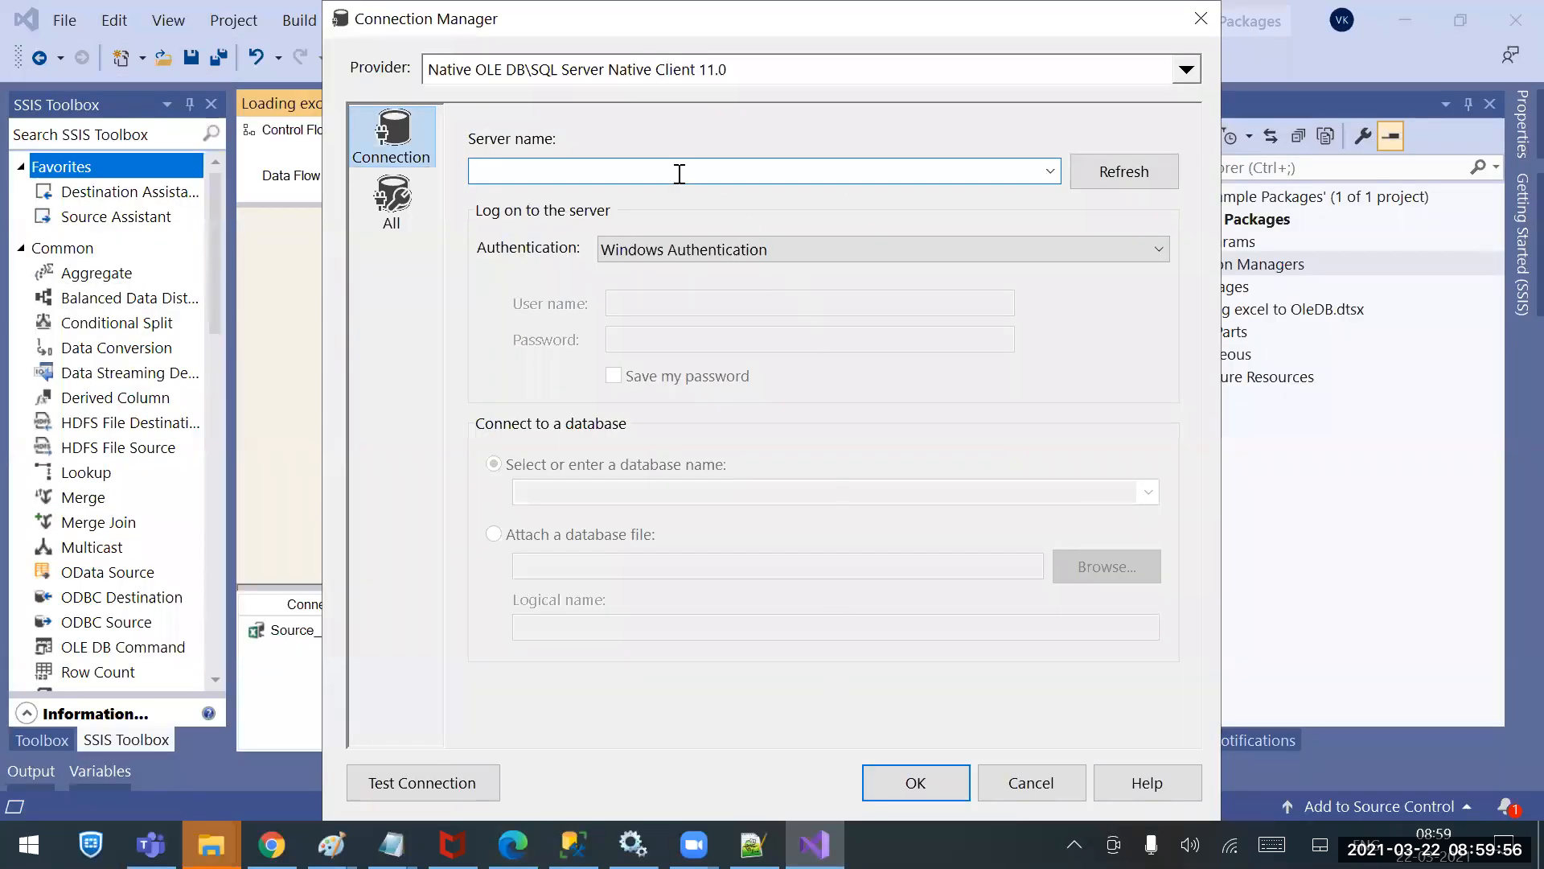
text(VINODKJ)
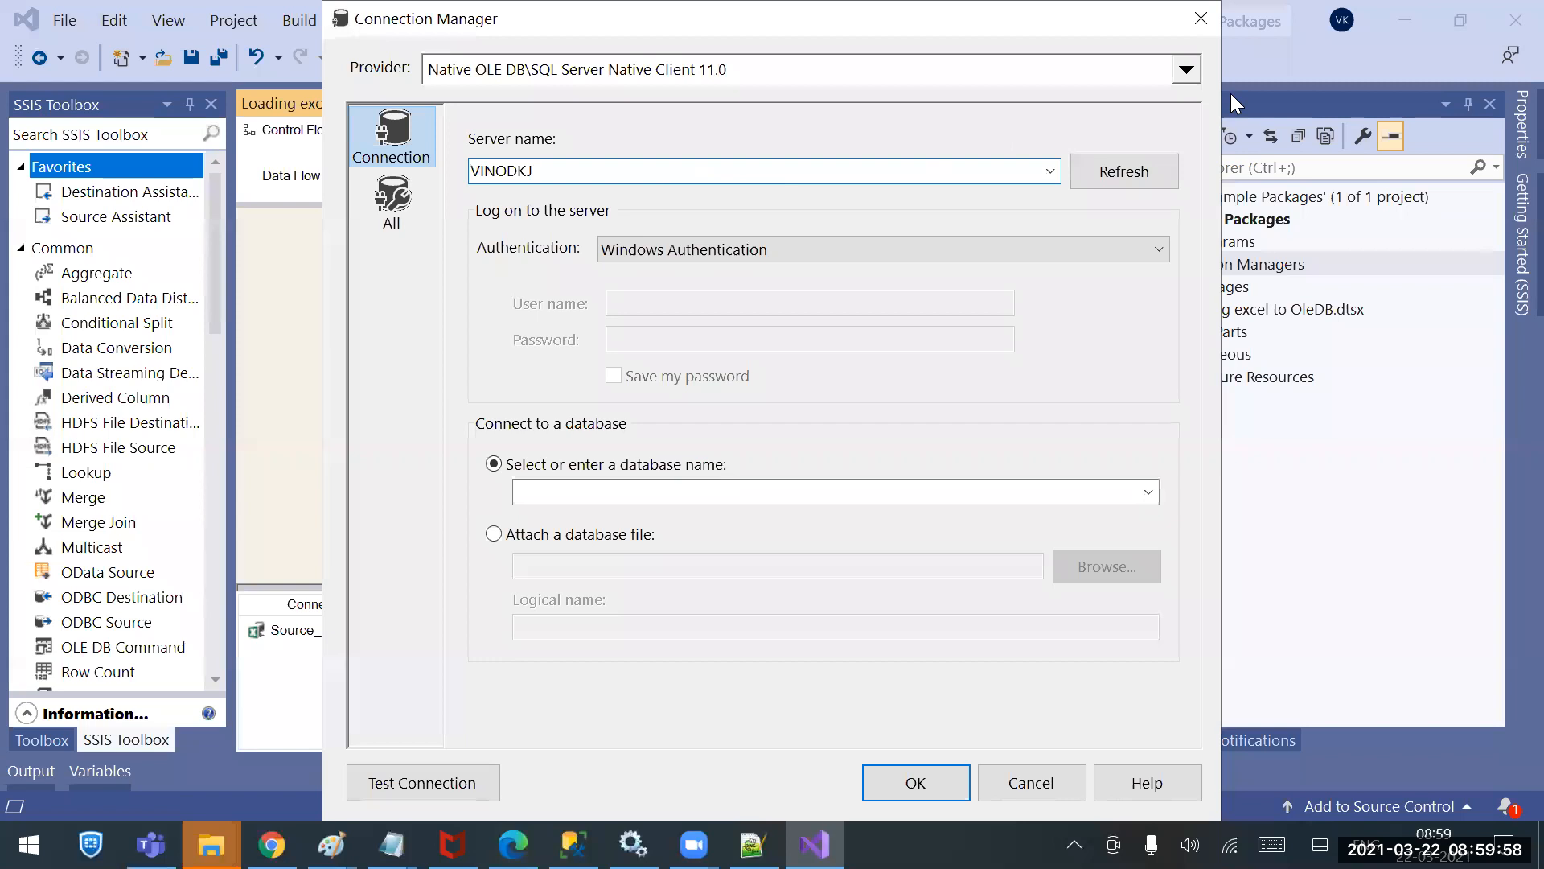
Review the available OLE DB providers and try adventureWorks2017 as the connection's database name.
click(1186, 71)
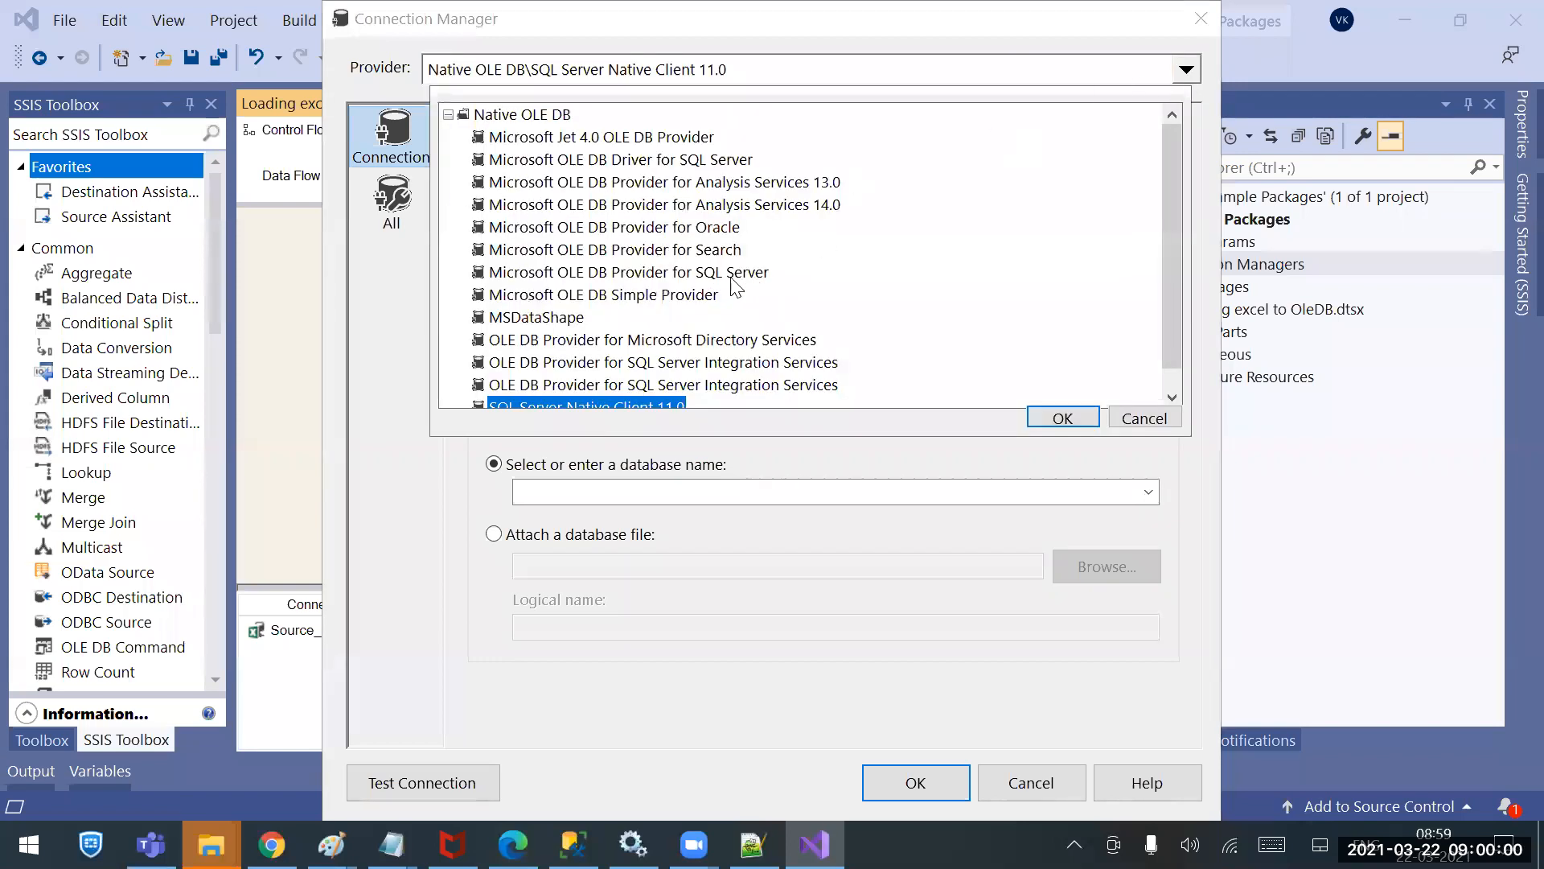
click(1137, 413)
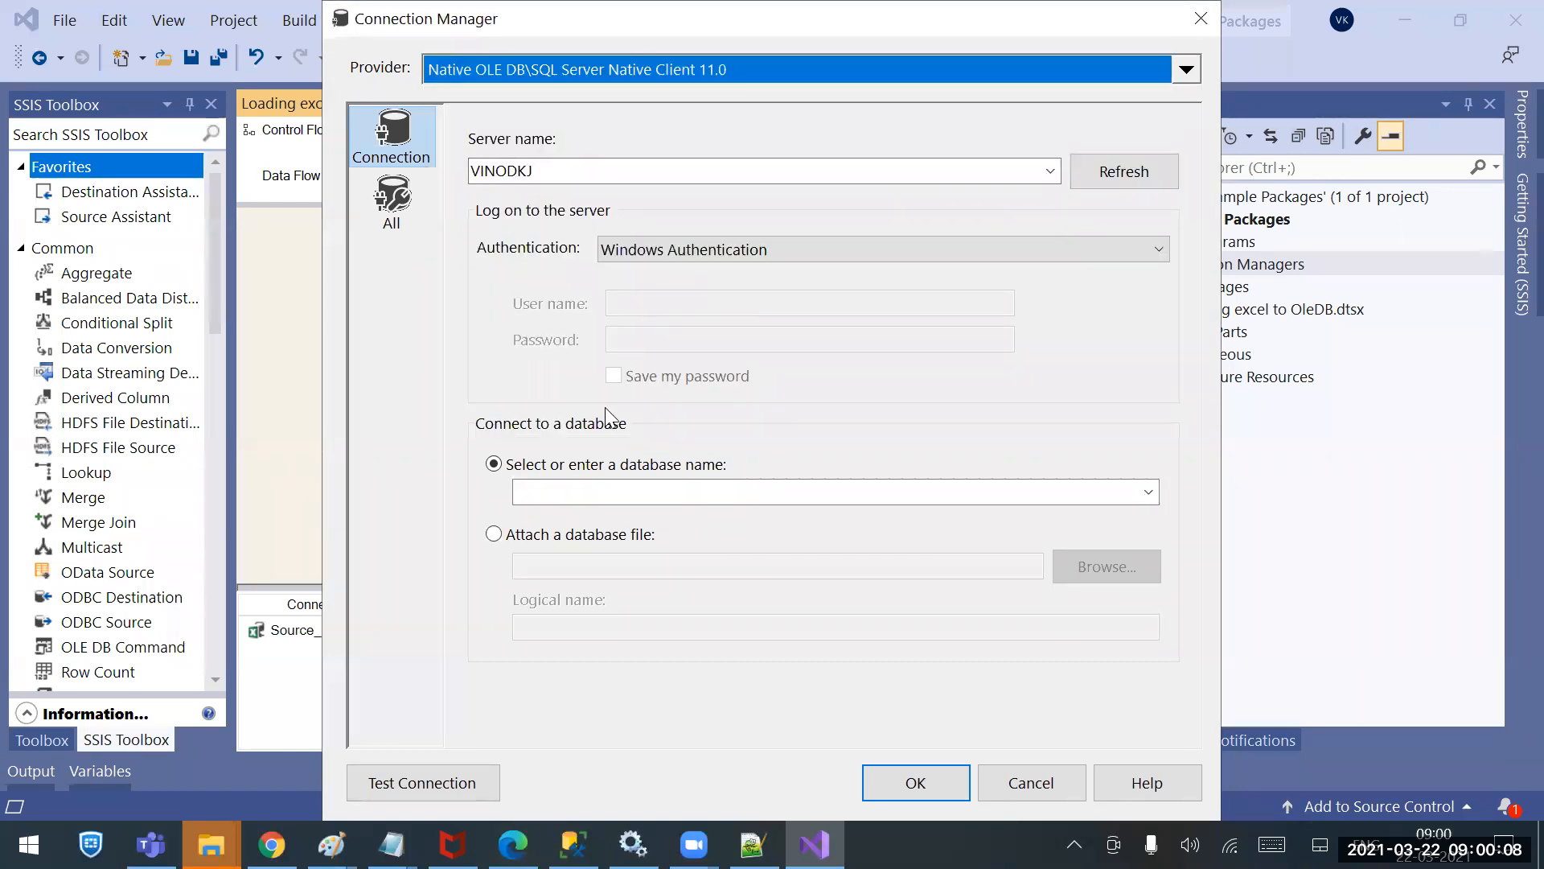
click(593, 487)
text(adventureWorks2017)
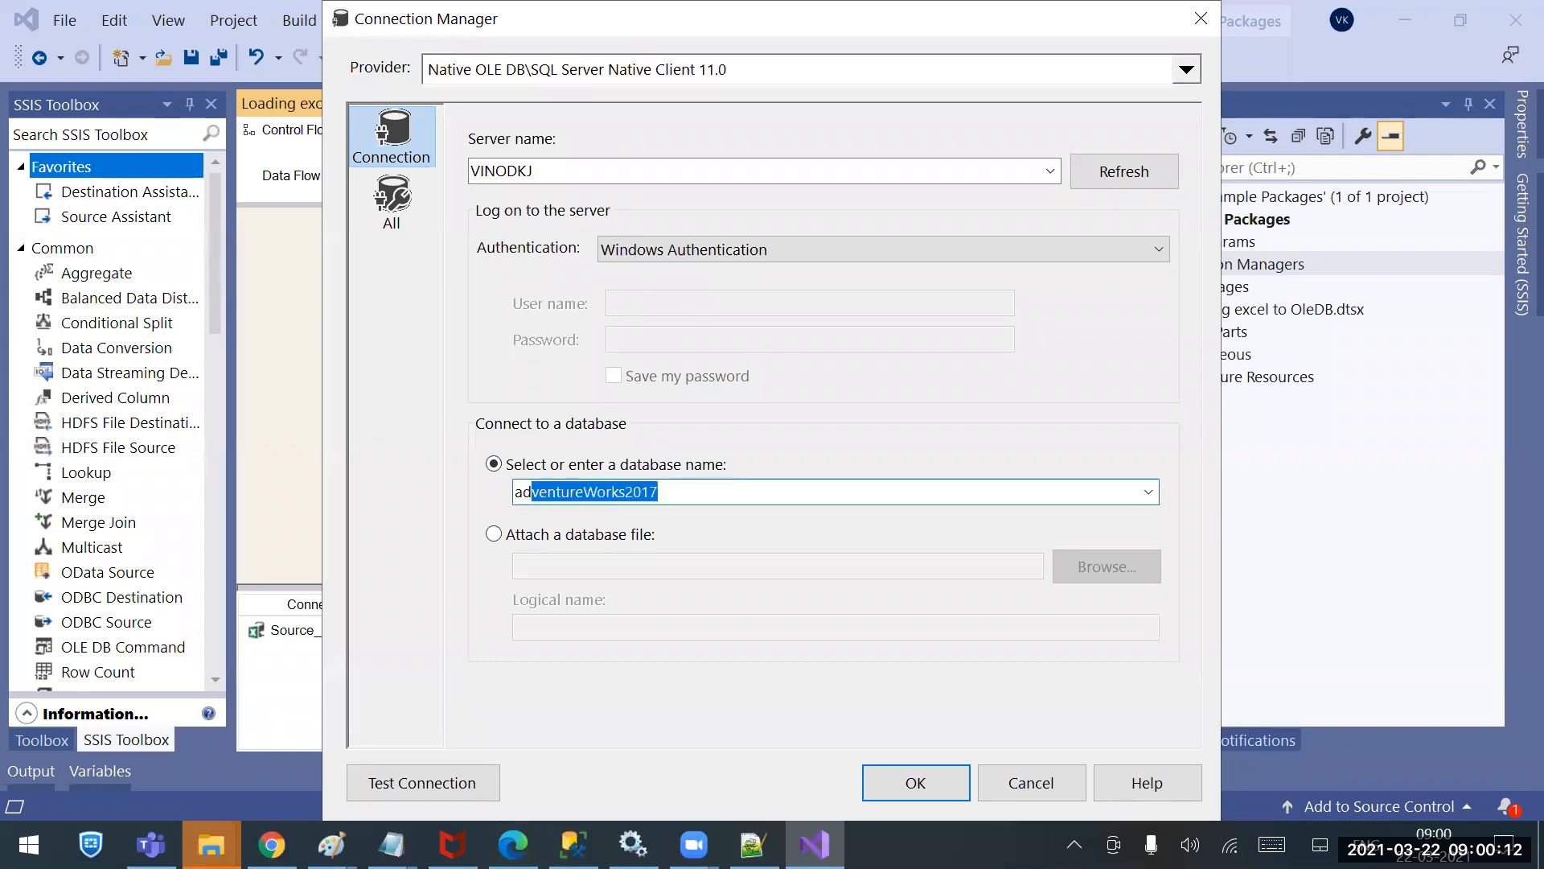
Switch to SQL Server Management Studio and create a database named ssis with a new query.
click(571, 843)
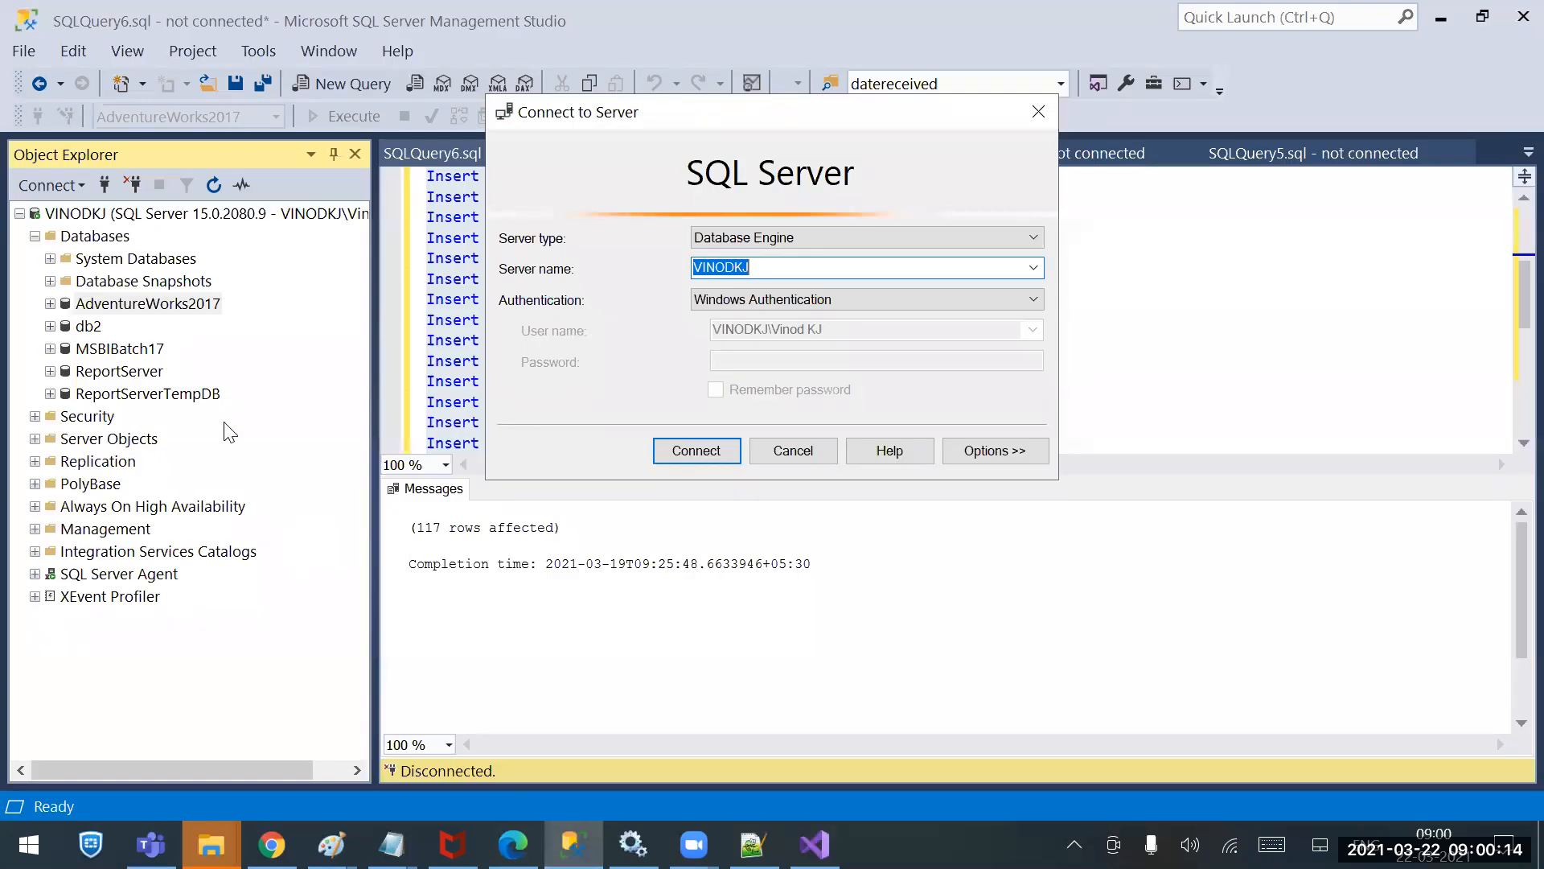
click(825, 457)
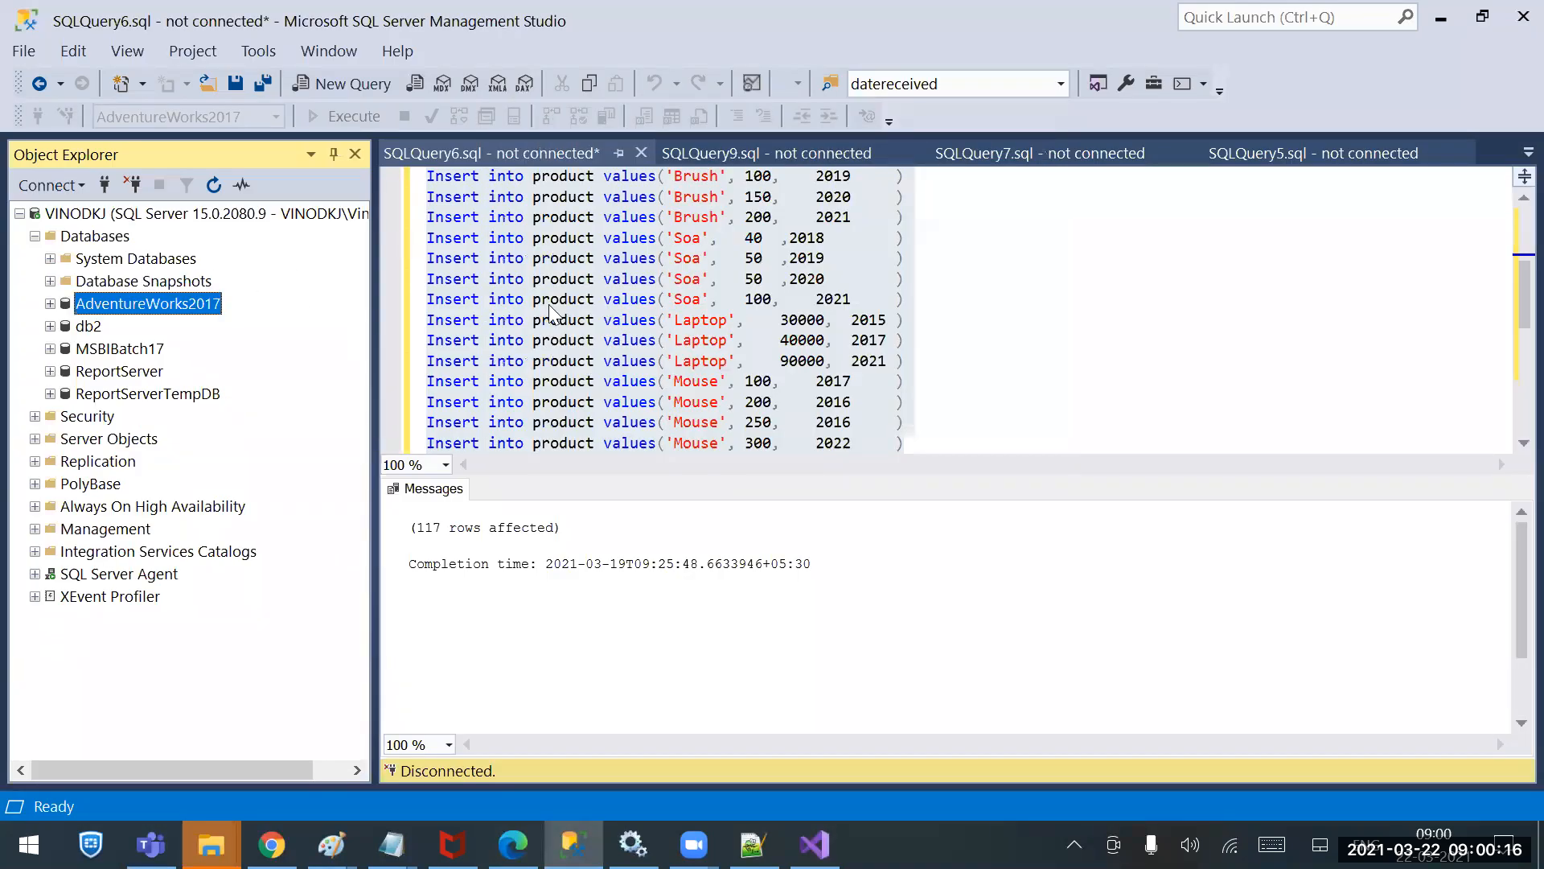
key(ctrl+n)
text(CReate database)
key(BackSpace)
text(ssis)
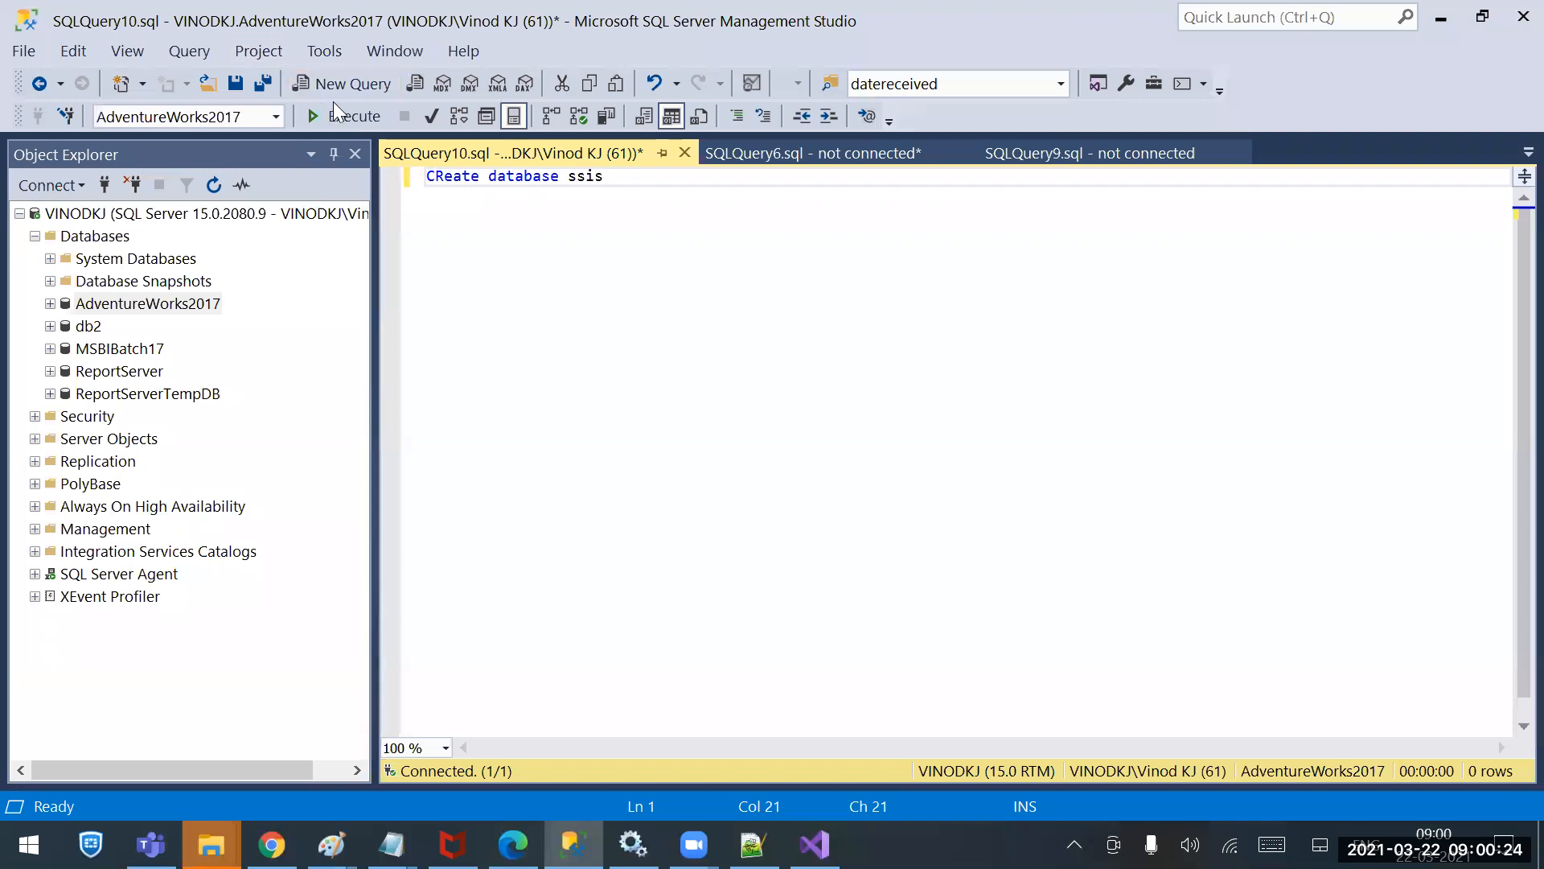
click(350, 113)
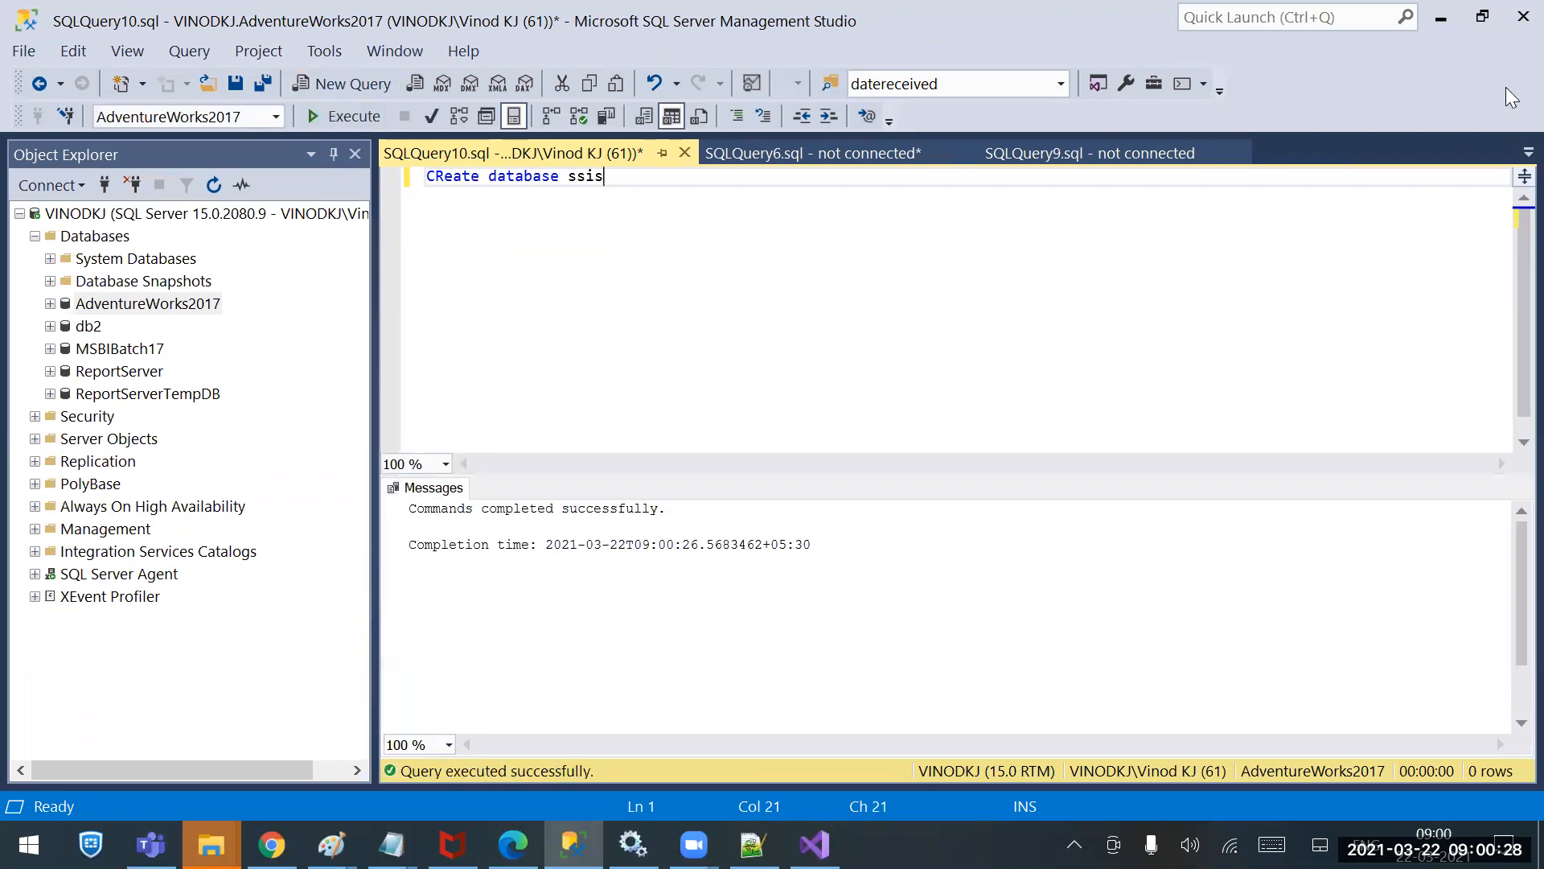
Back in Visual Studio, set the OLE DB connection's database to ssis, test the connection, and accept the connection manager.
click(1442, 17)
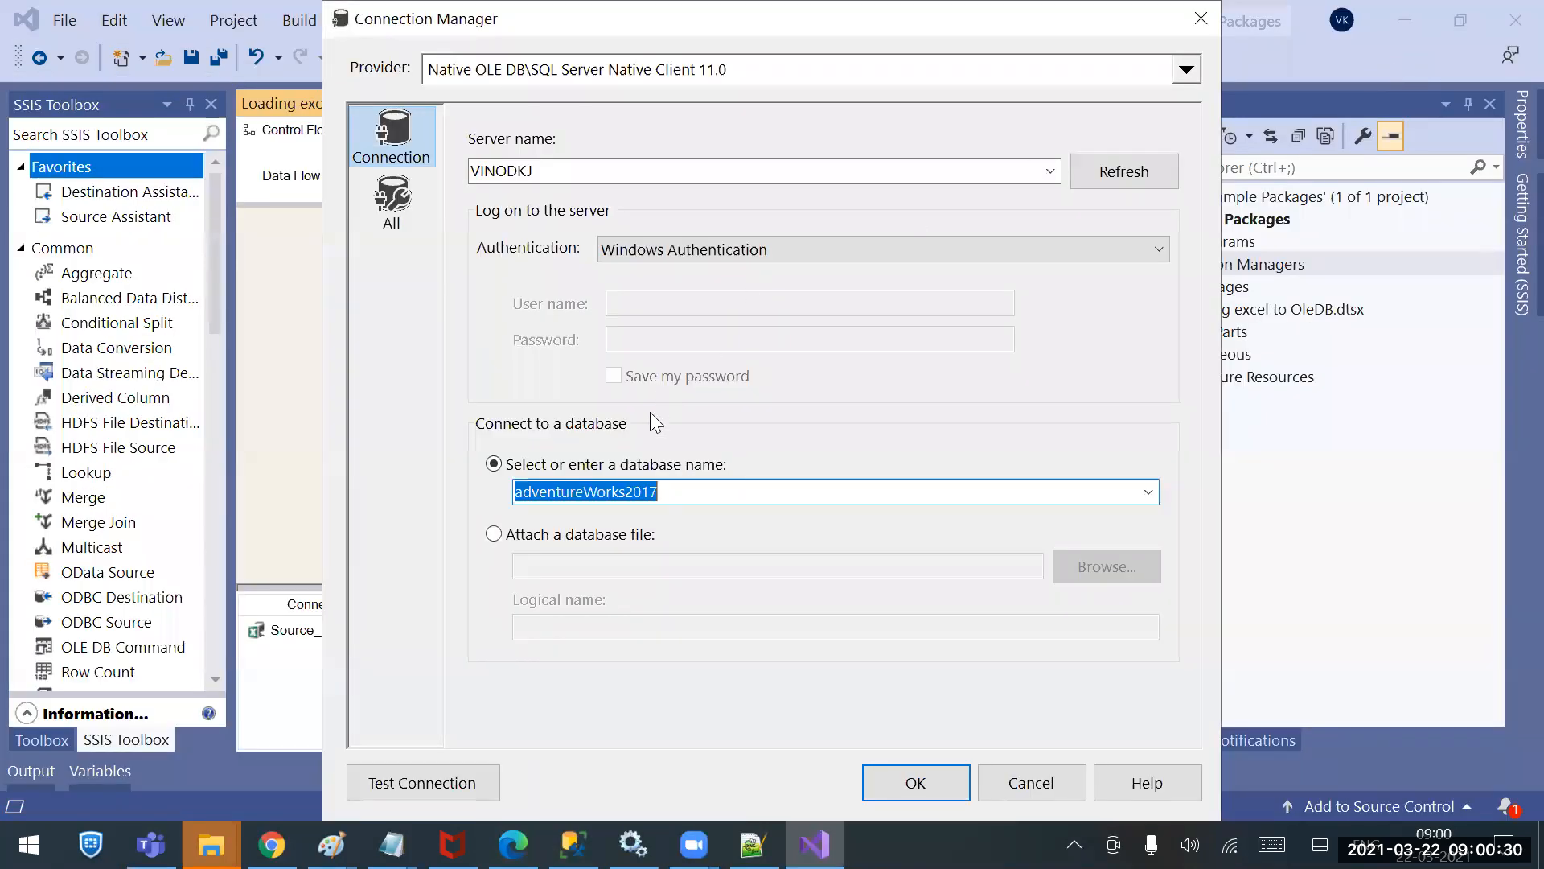
text(ssis)
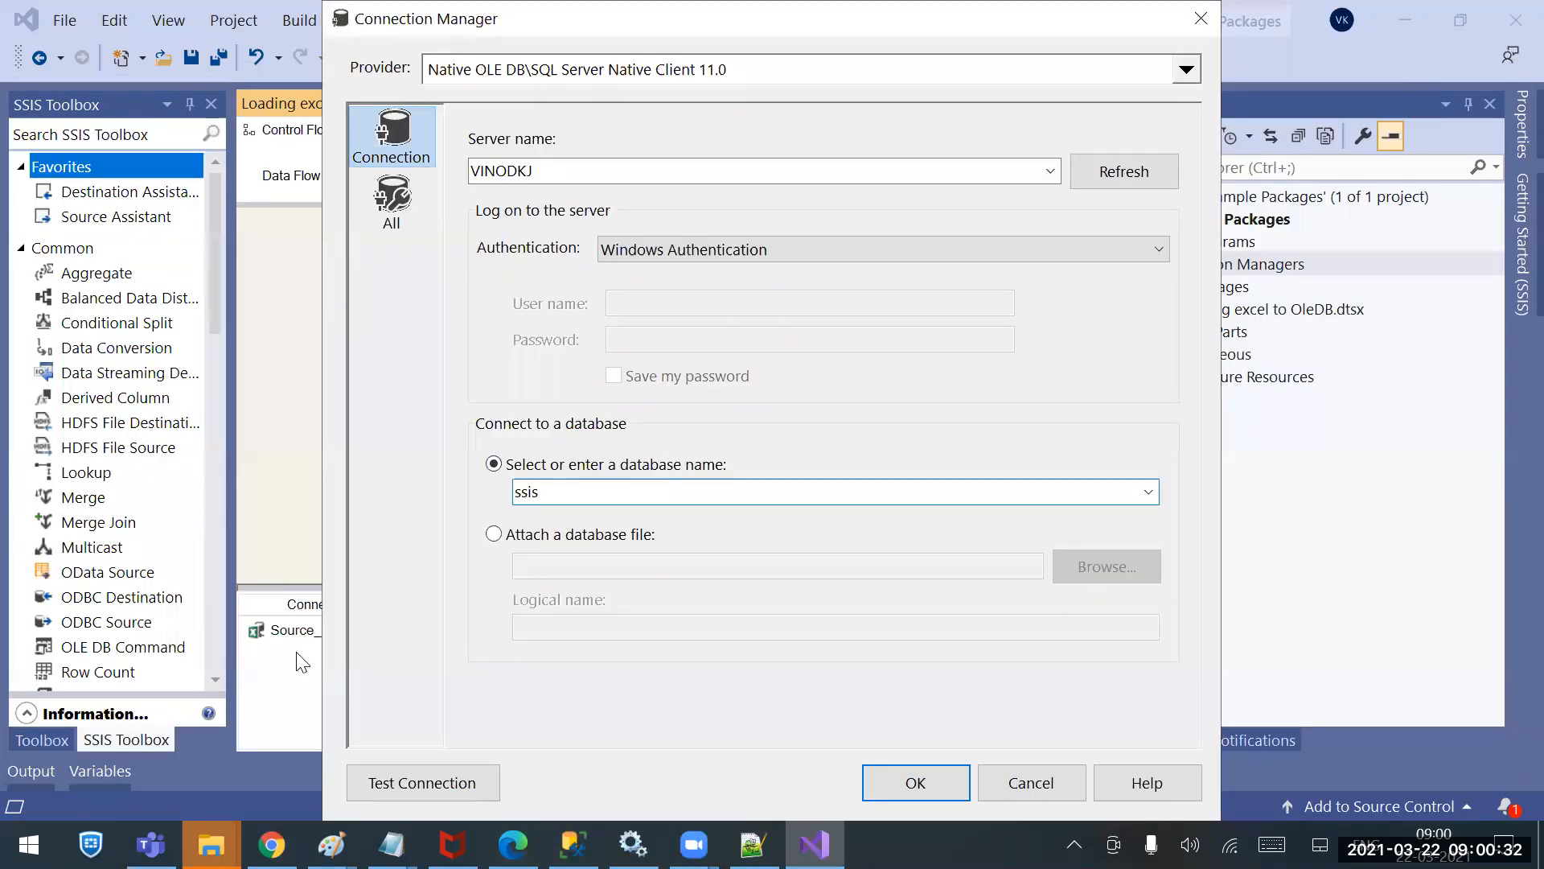
click(381, 784)
click(1139, 457)
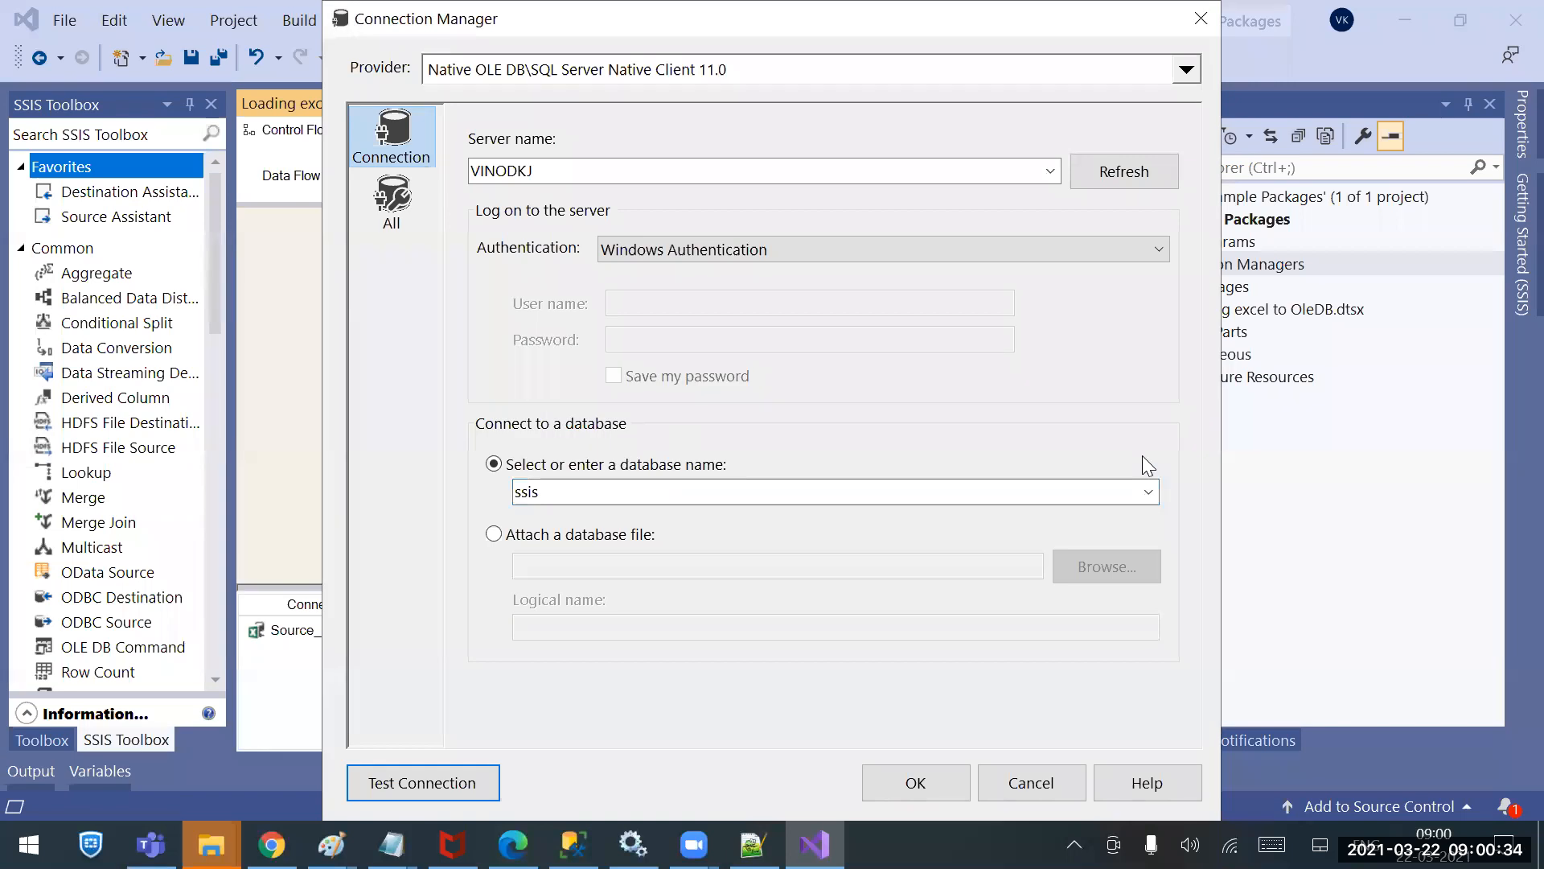
click(909, 784)
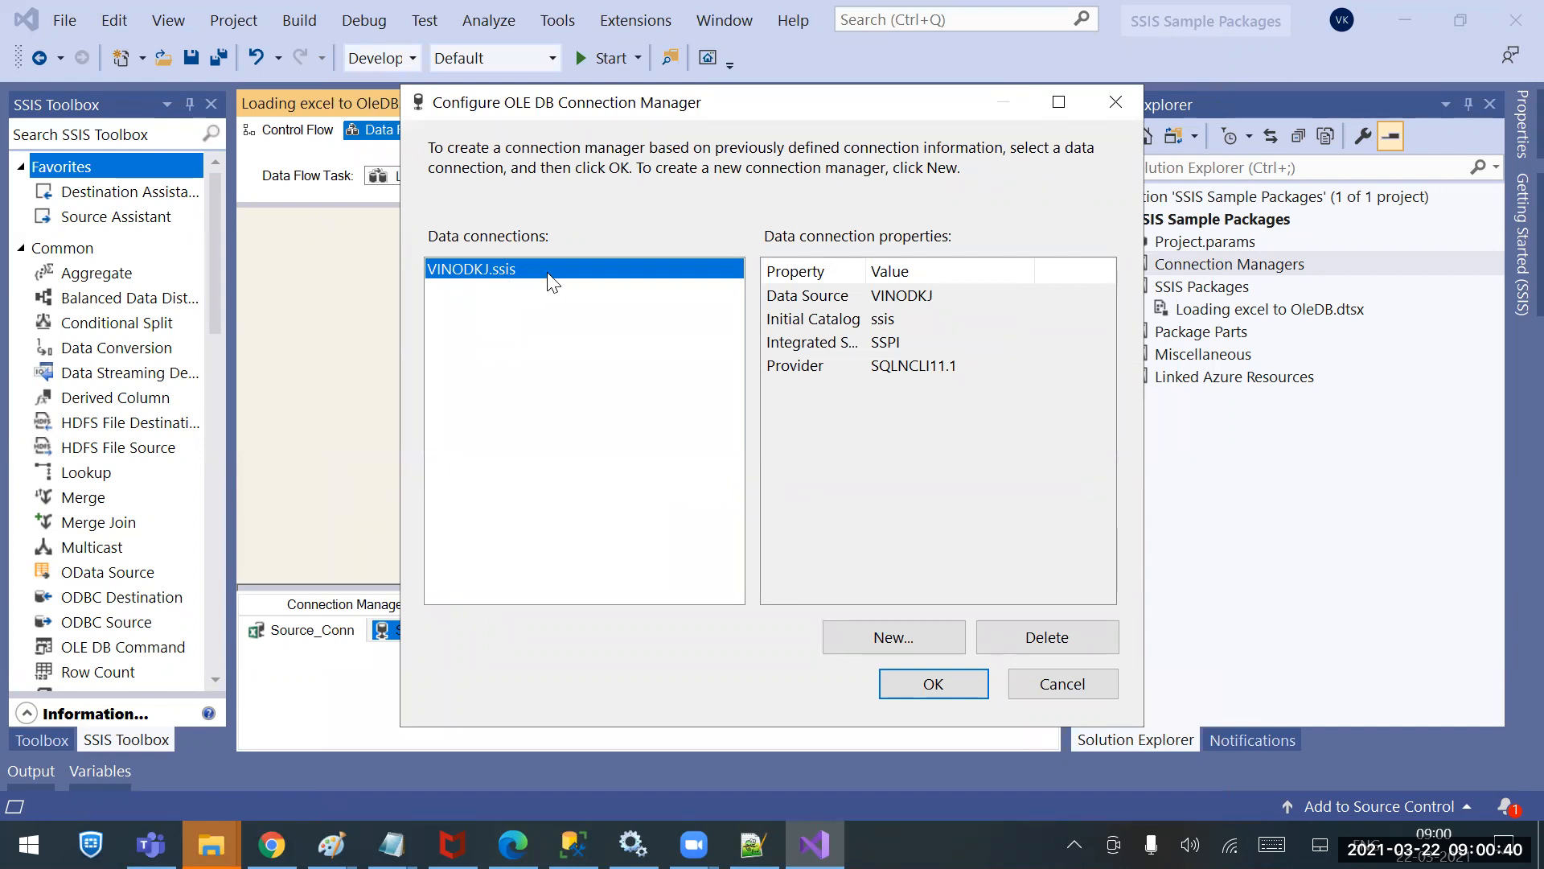
click(929, 684)
click(430, 696)
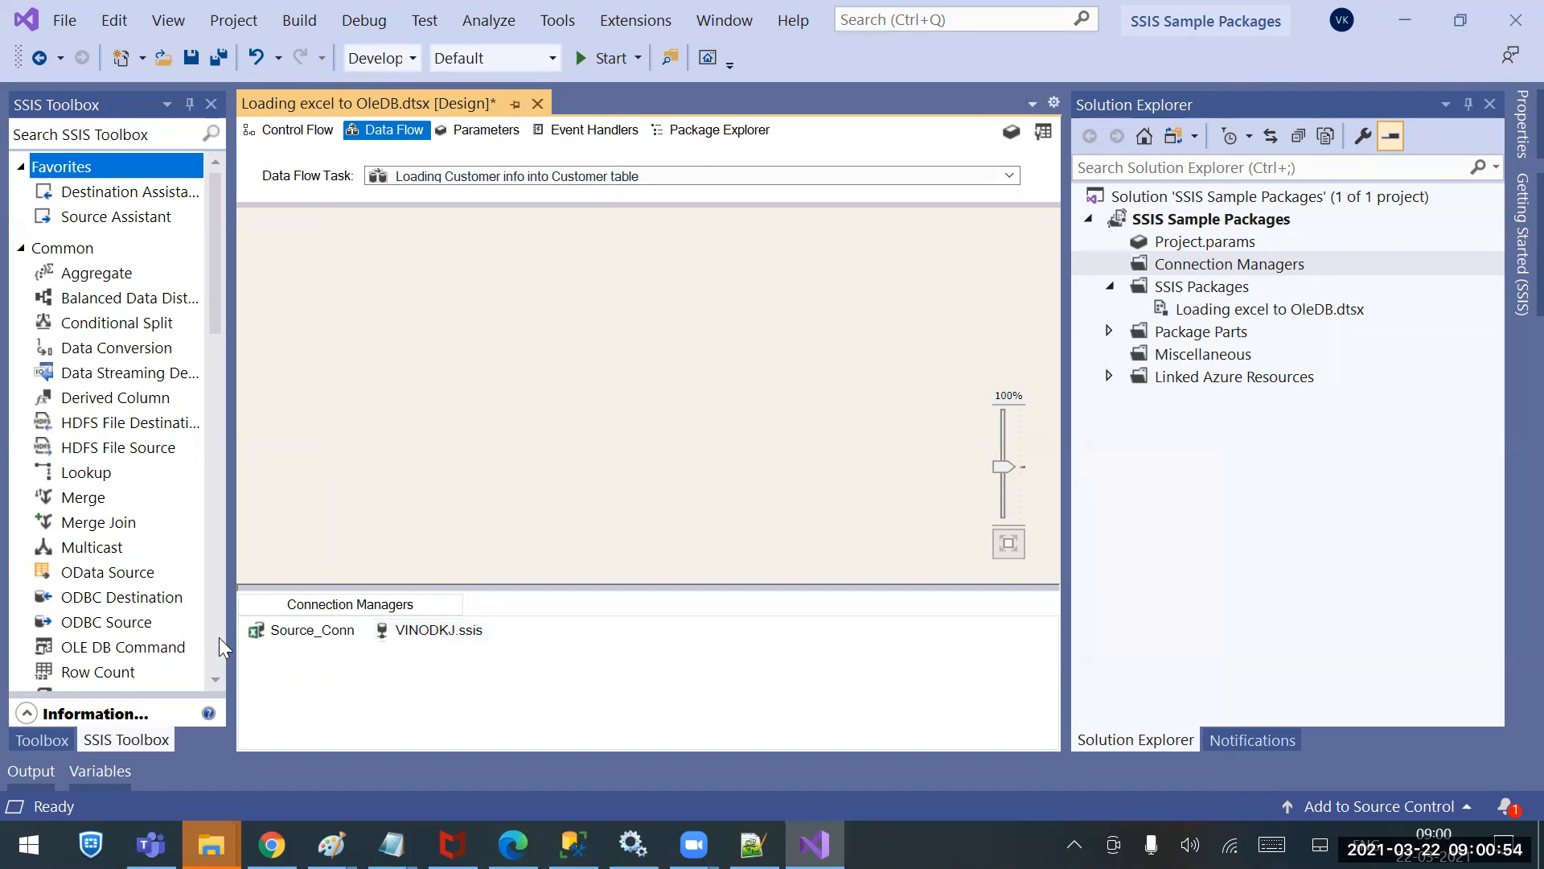
Open the Orders-With Nulls workbook from the Sources folder in Excel, examine its Orders, Sheet2 and Sheet3 sheets, and close it.
click(297, 631)
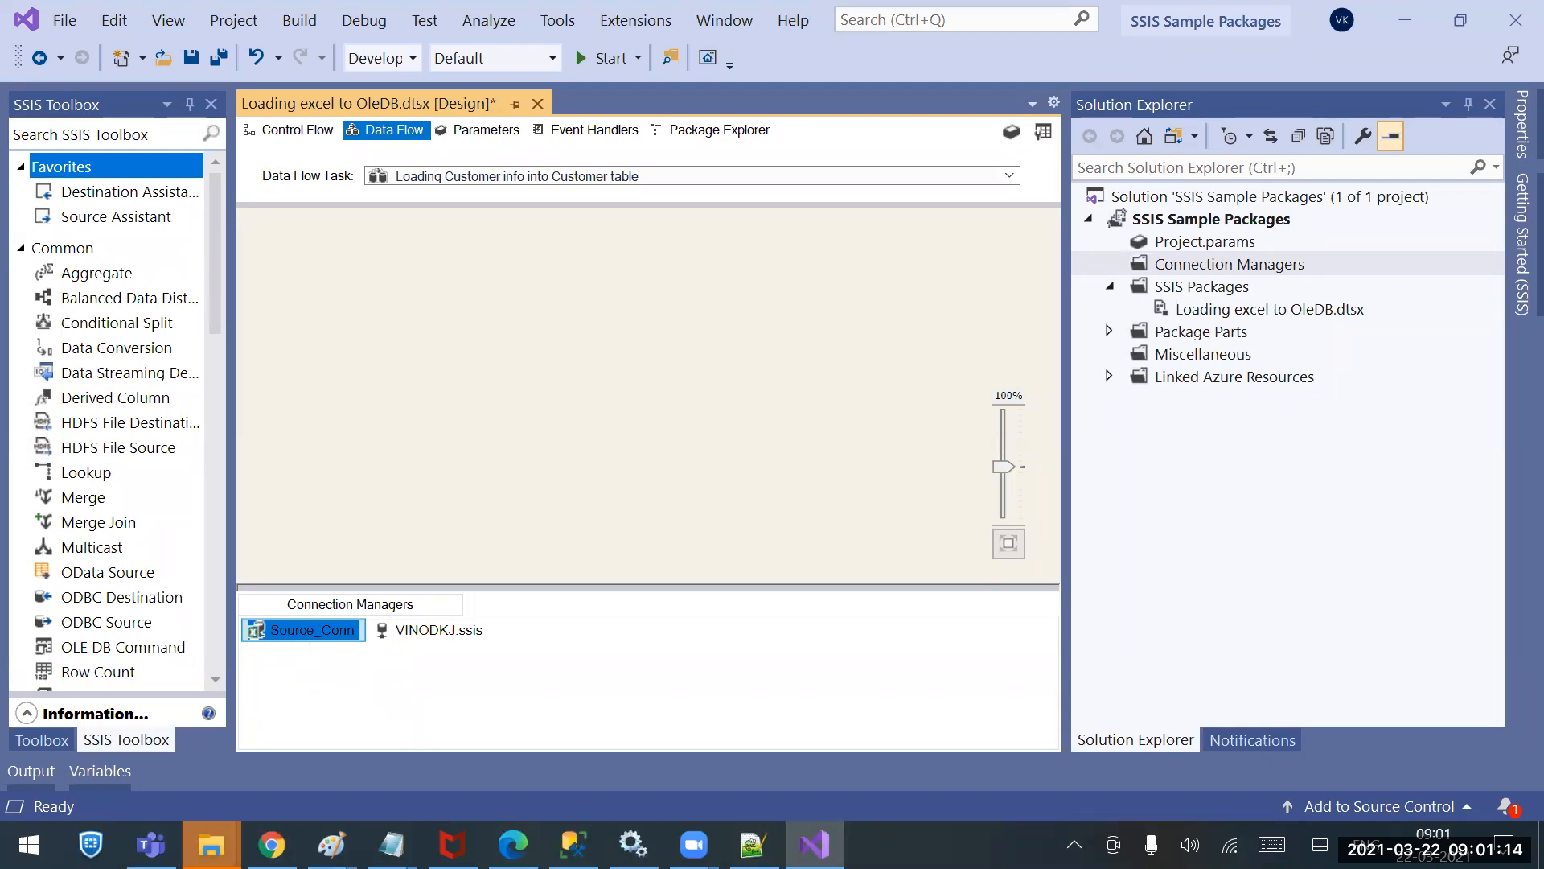
mouse_move(211, 845)
click(159, 793)
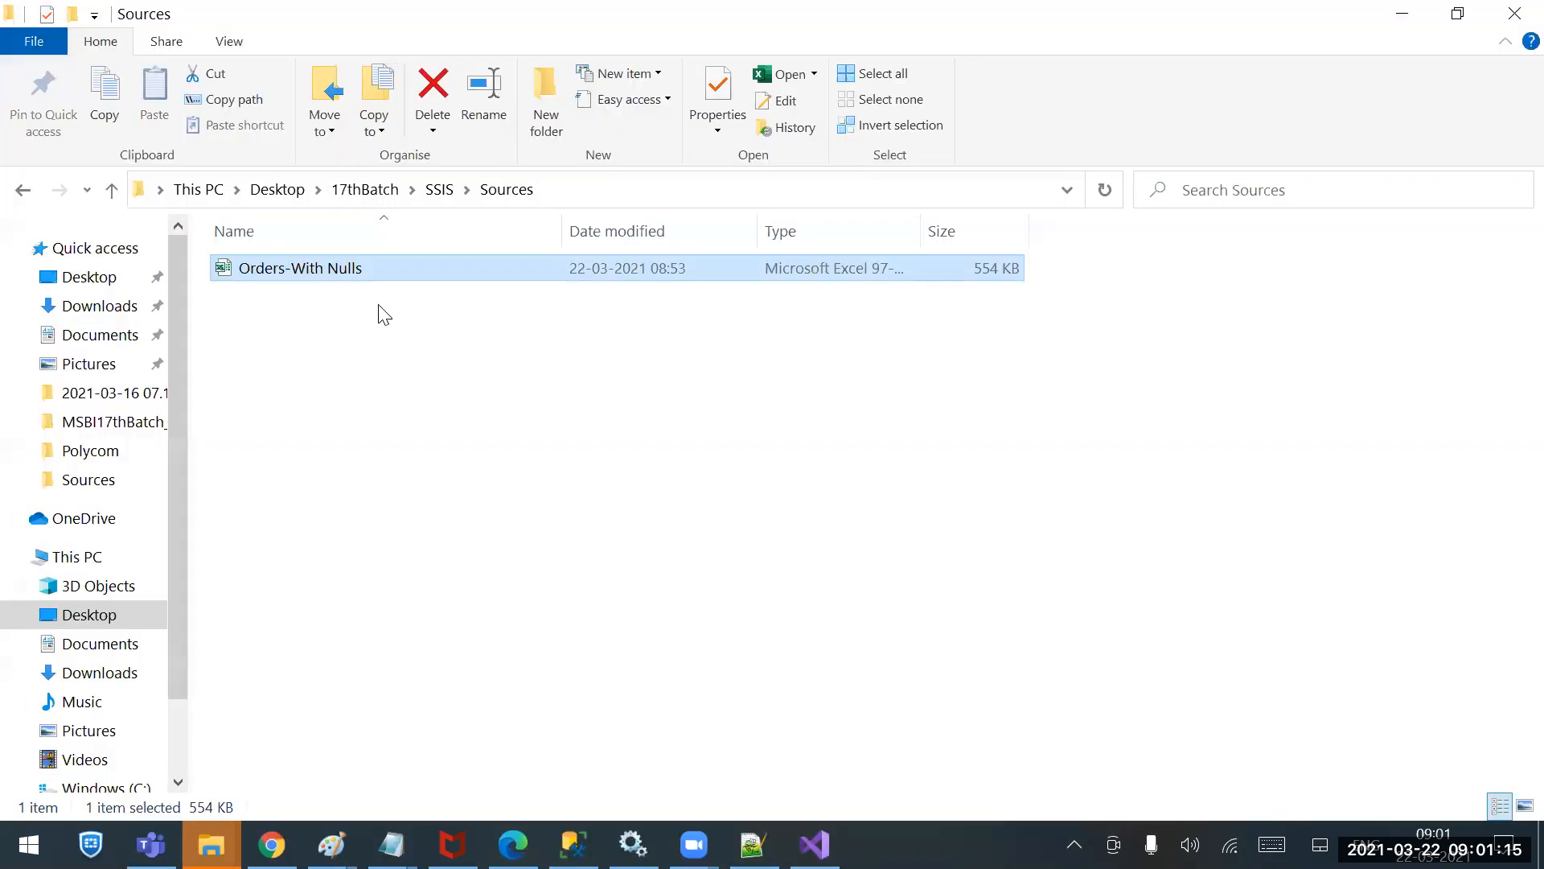
double_click(339, 269)
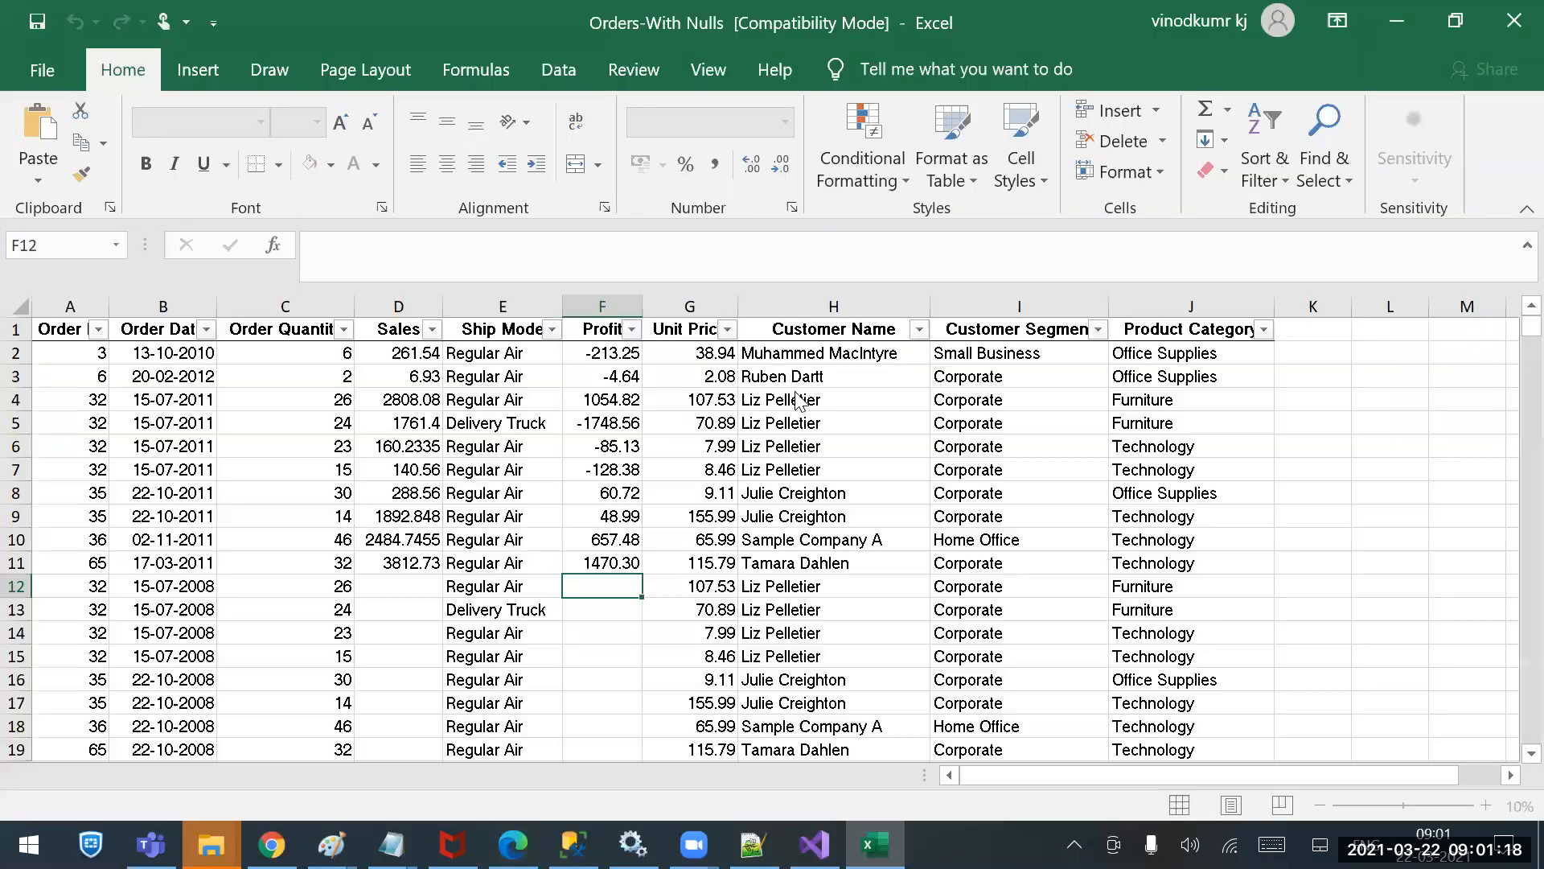
click(199, 774)
click(251, 775)
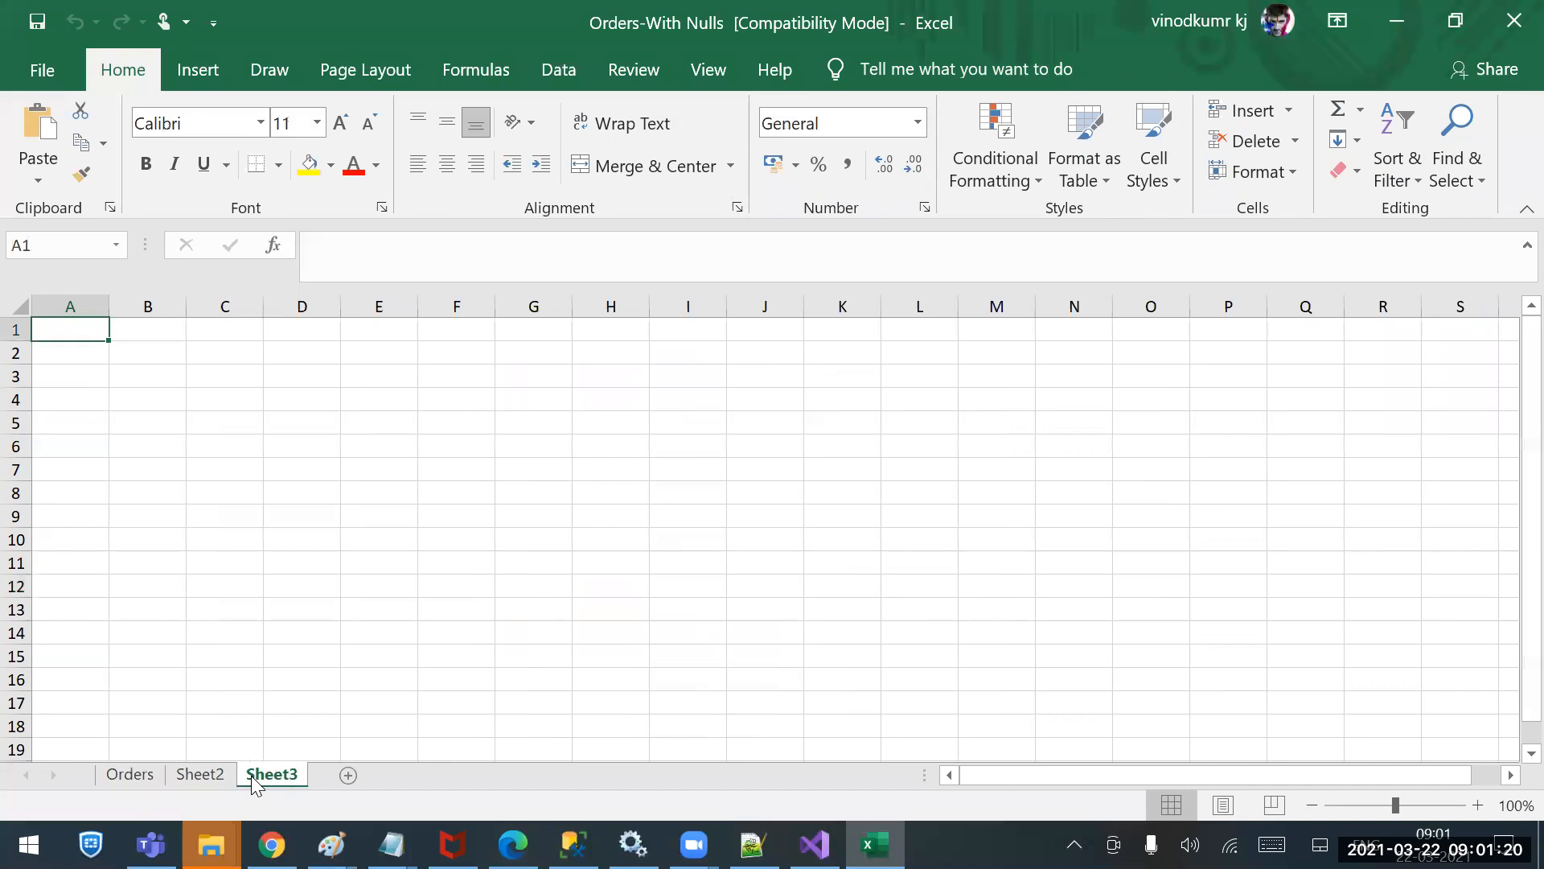
click(129, 774)
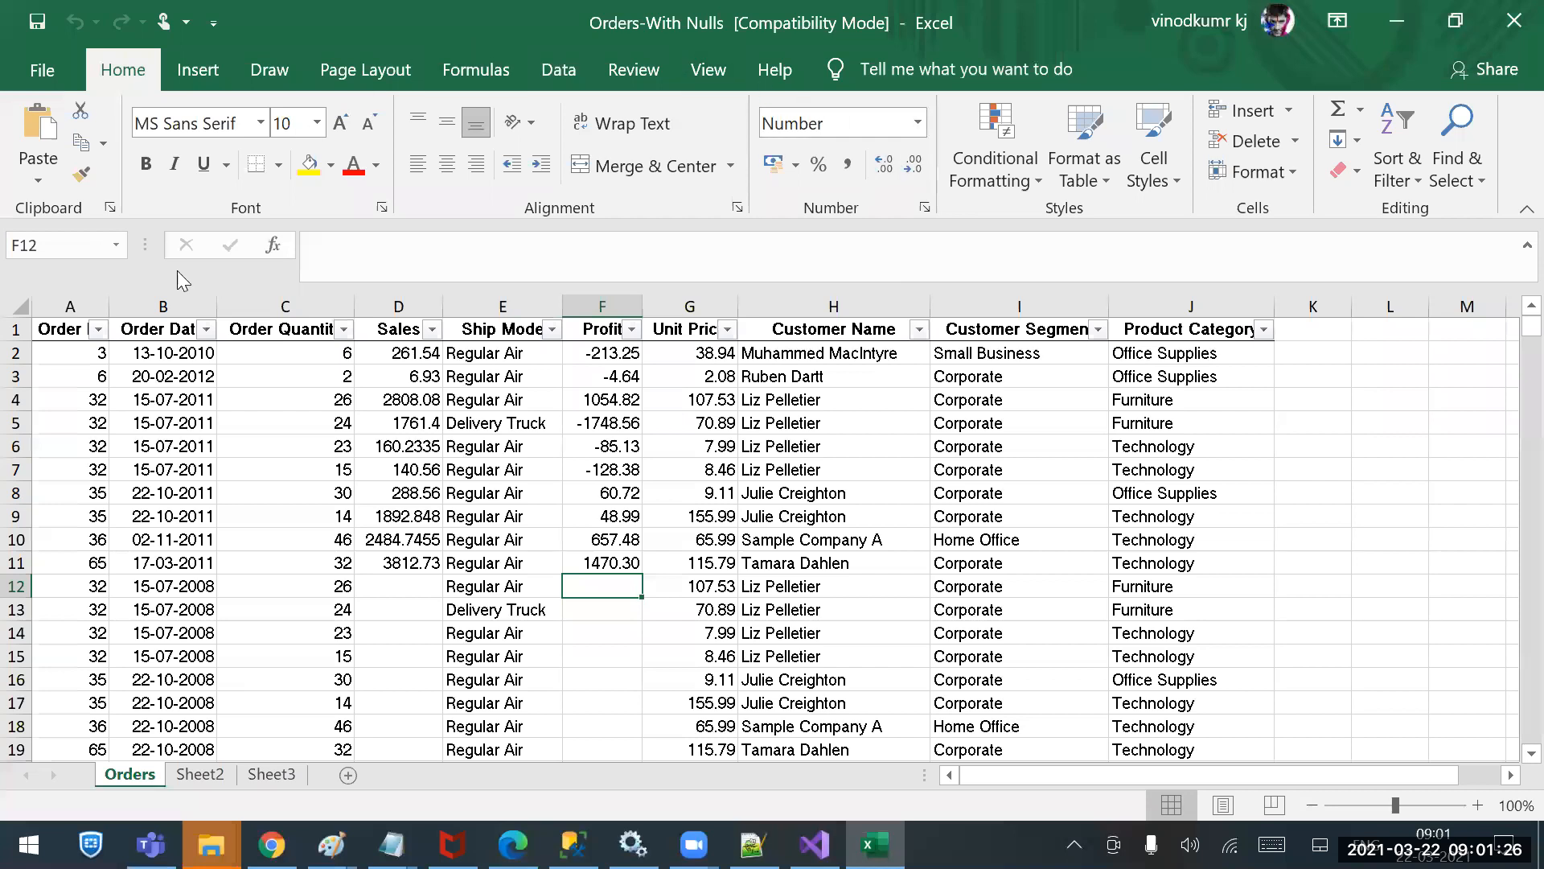
click(179, 782)
click(272, 775)
click(143, 779)
click(1508, 3)
click(1512, 12)
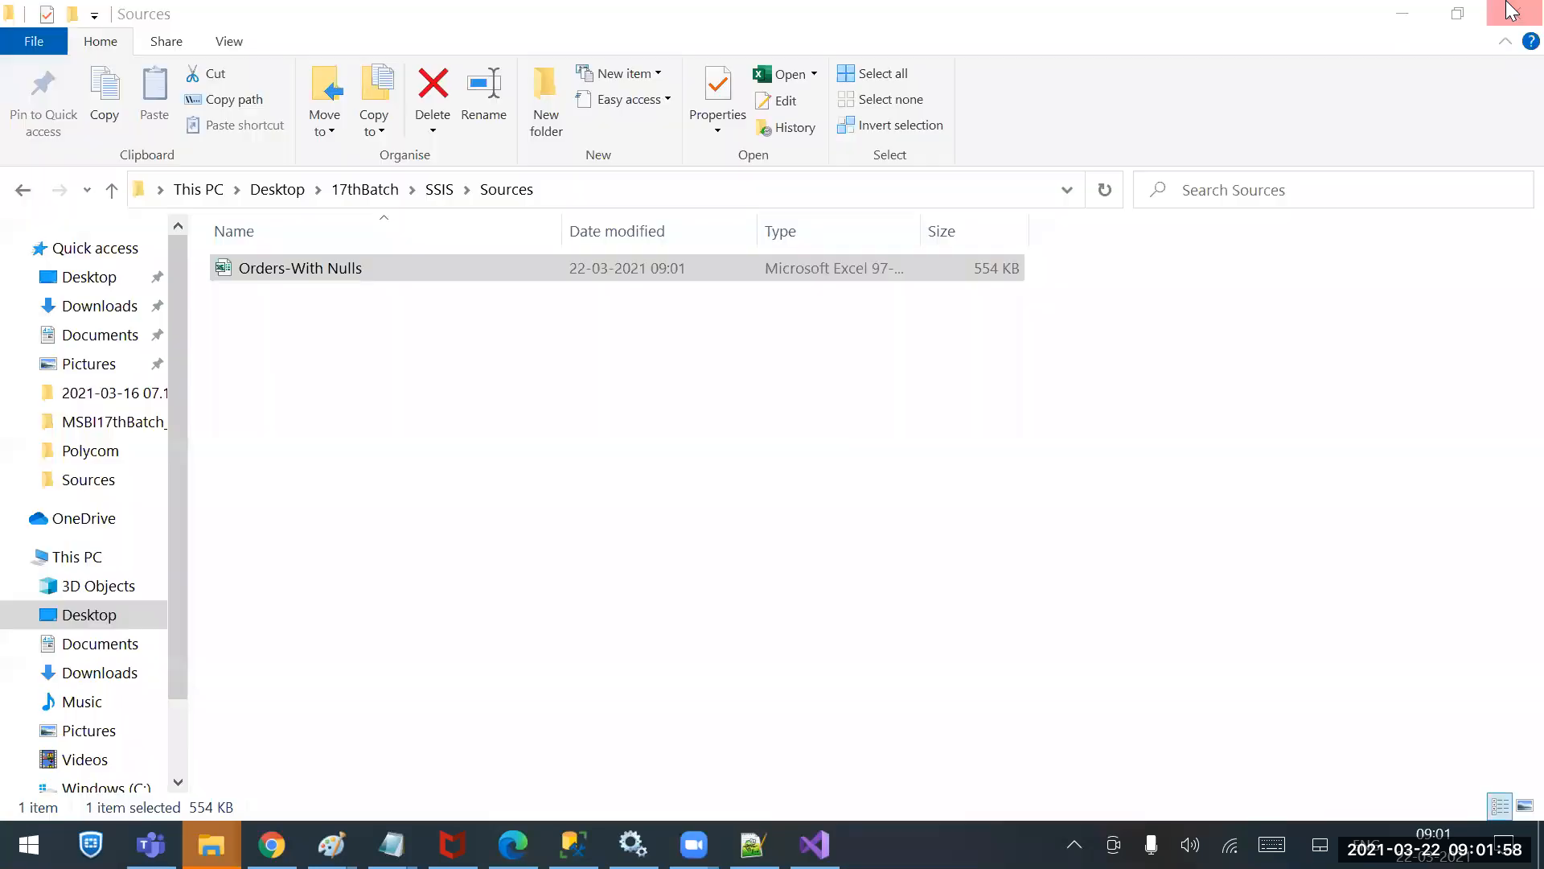
Switch to Visual Studio and place an Excel Source near the top of the data flow canvas.
click(814, 844)
click(623, 382)
click(263, 633)
click(390, 644)
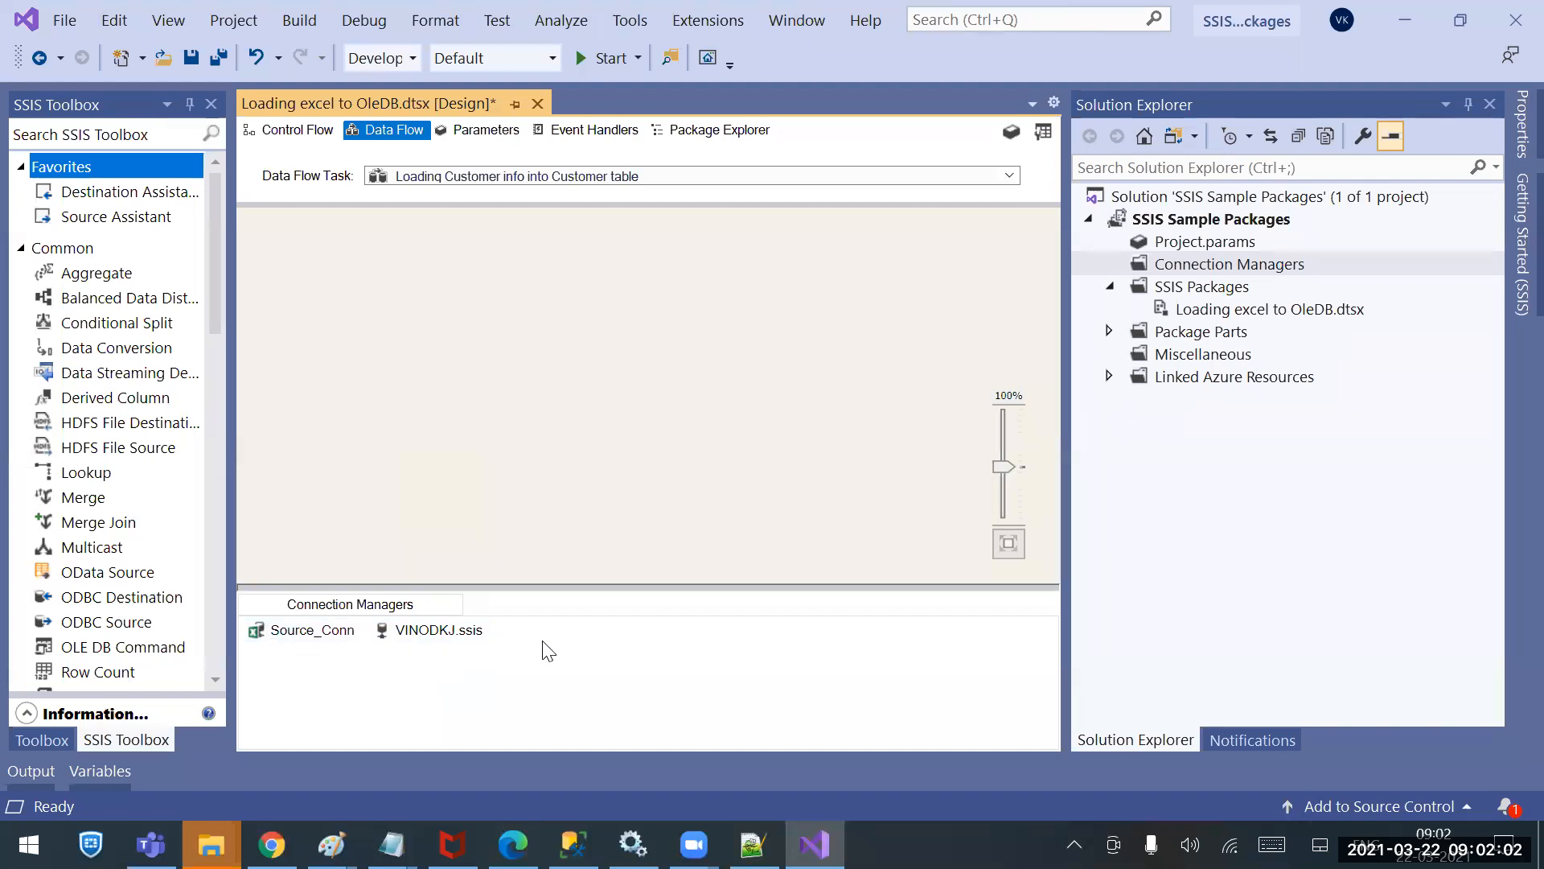
click(293, 637)
click(441, 635)
drag(211, 321, 230, 539)
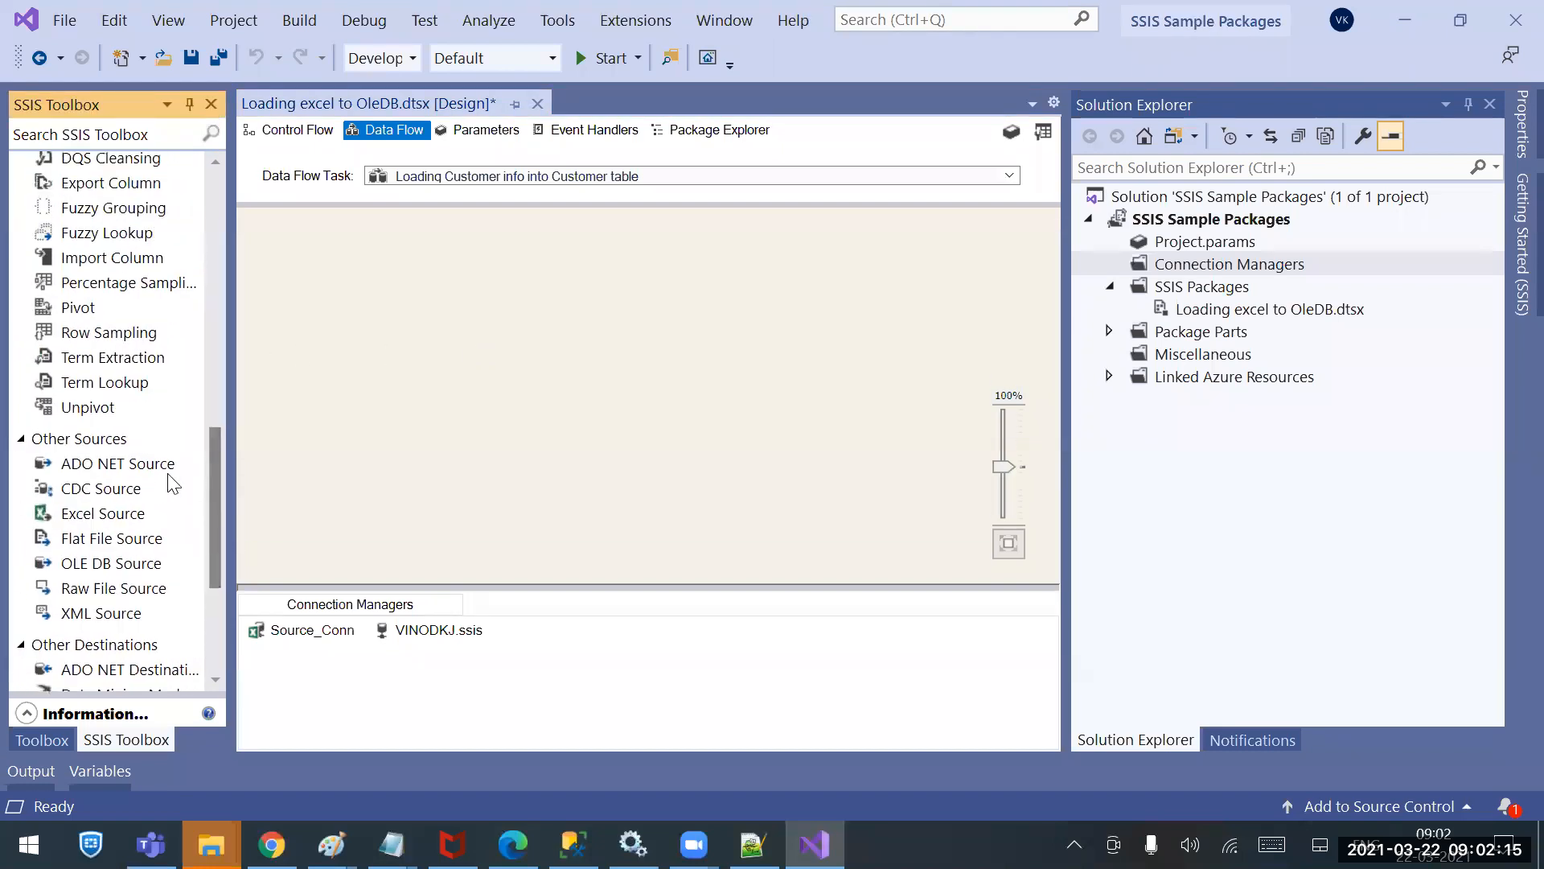
click(120, 444)
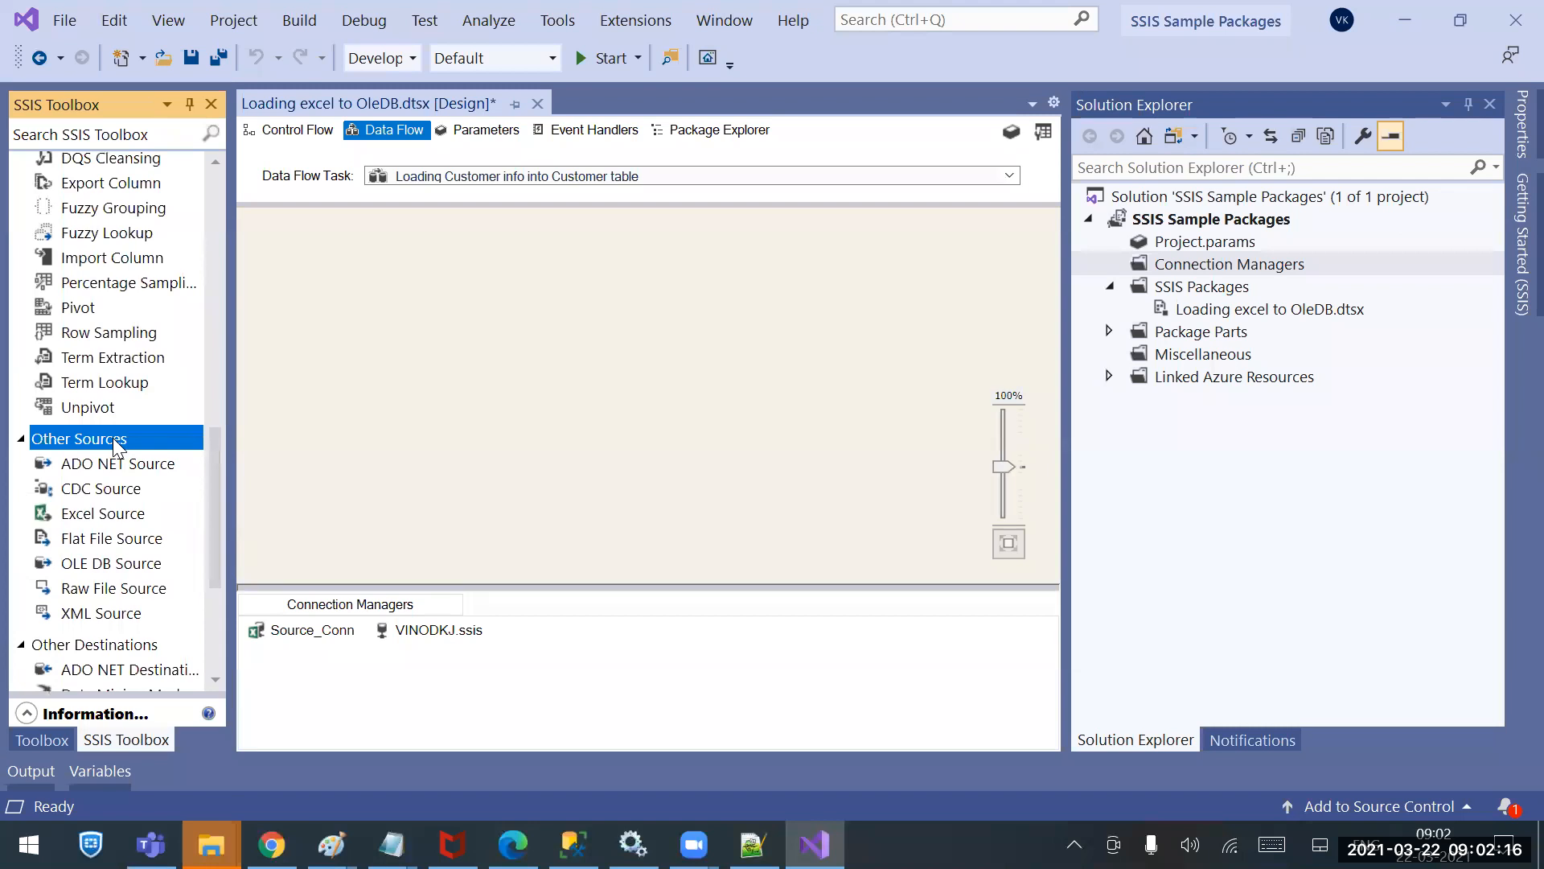
click(74, 520)
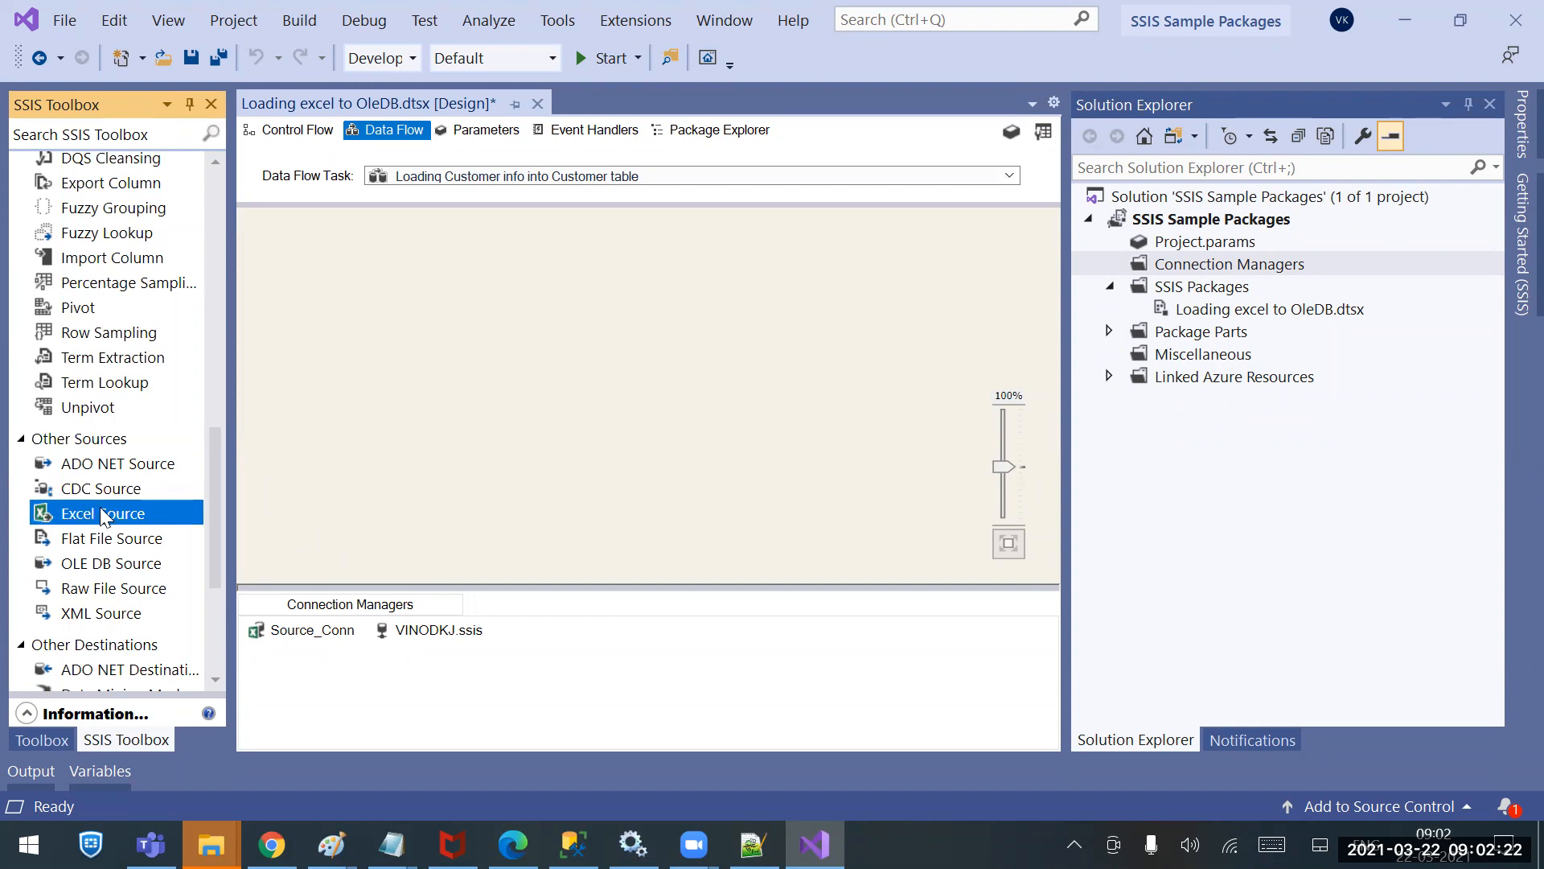
drag(89, 515, 512, 242)
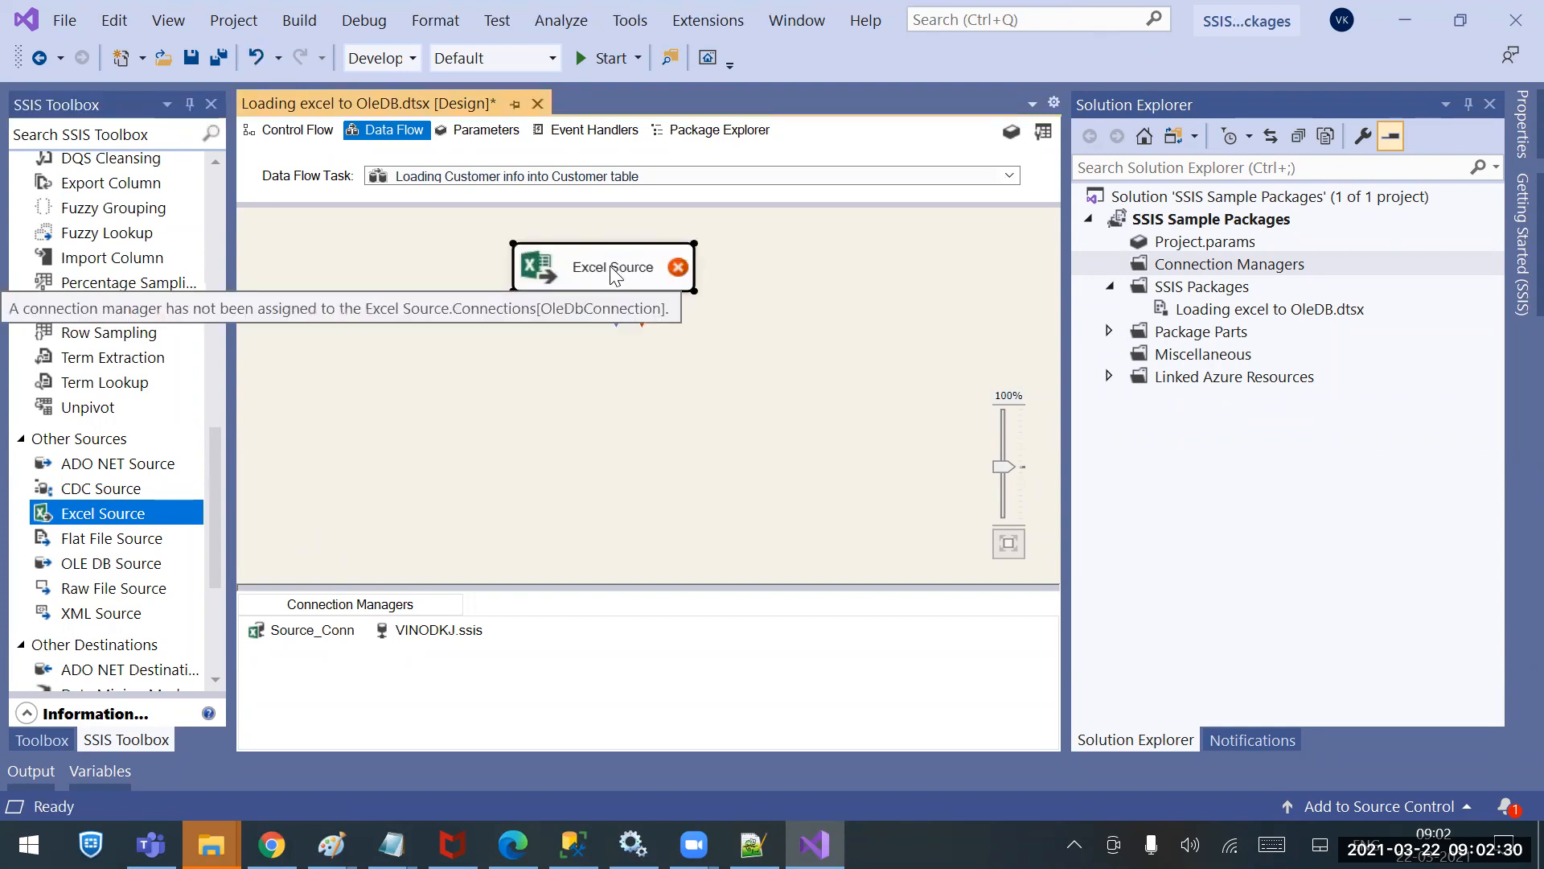
click(612, 267)
click(656, 299)
click(639, 286)
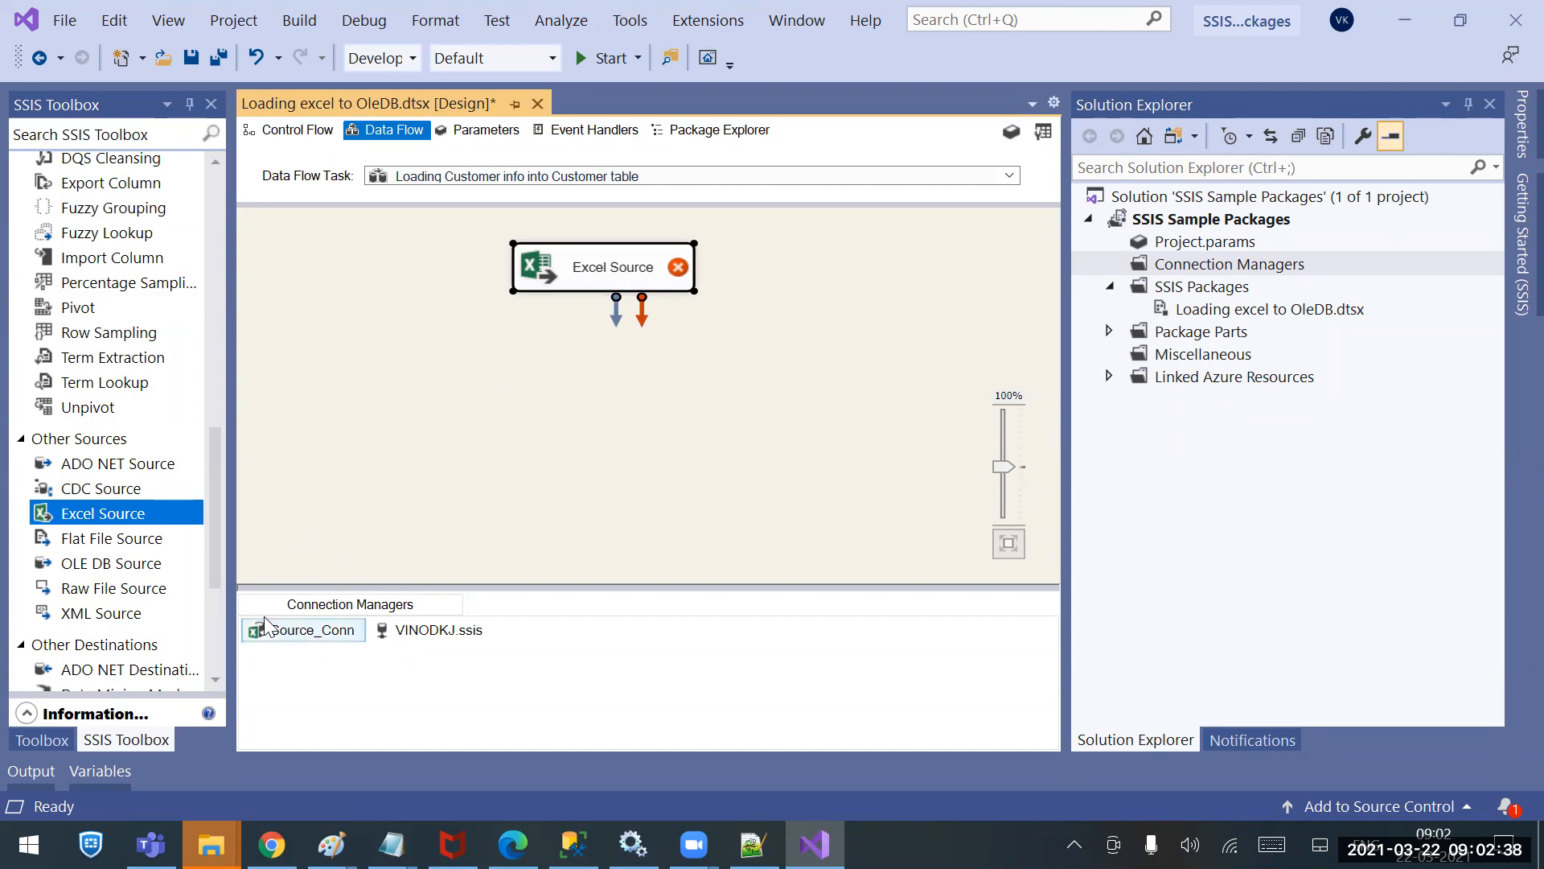
click(622, 282)
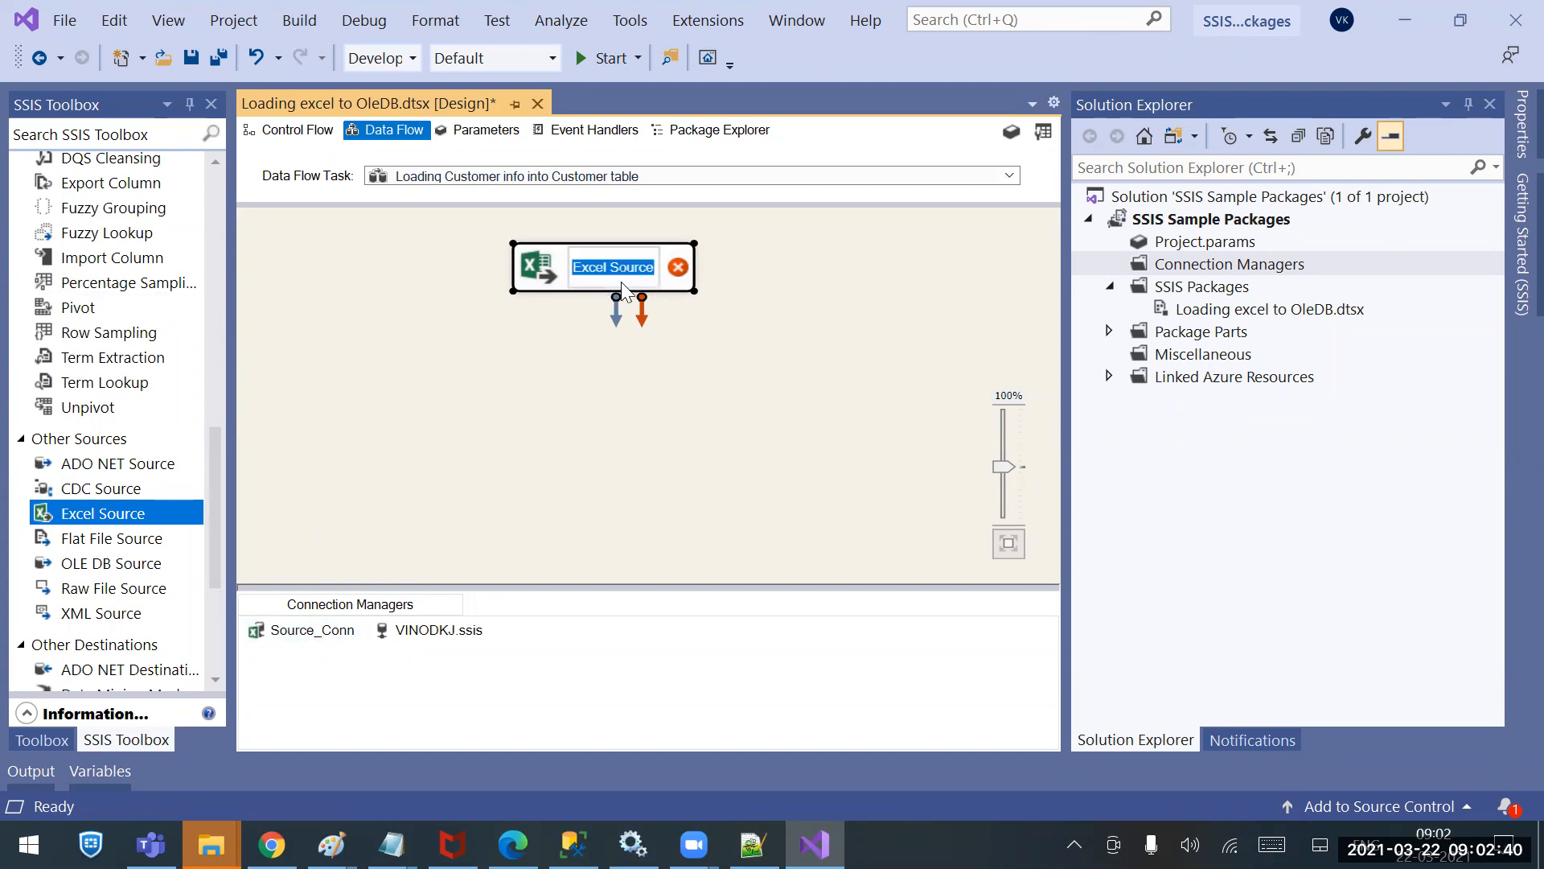
click(618, 330)
double_click(609, 275)
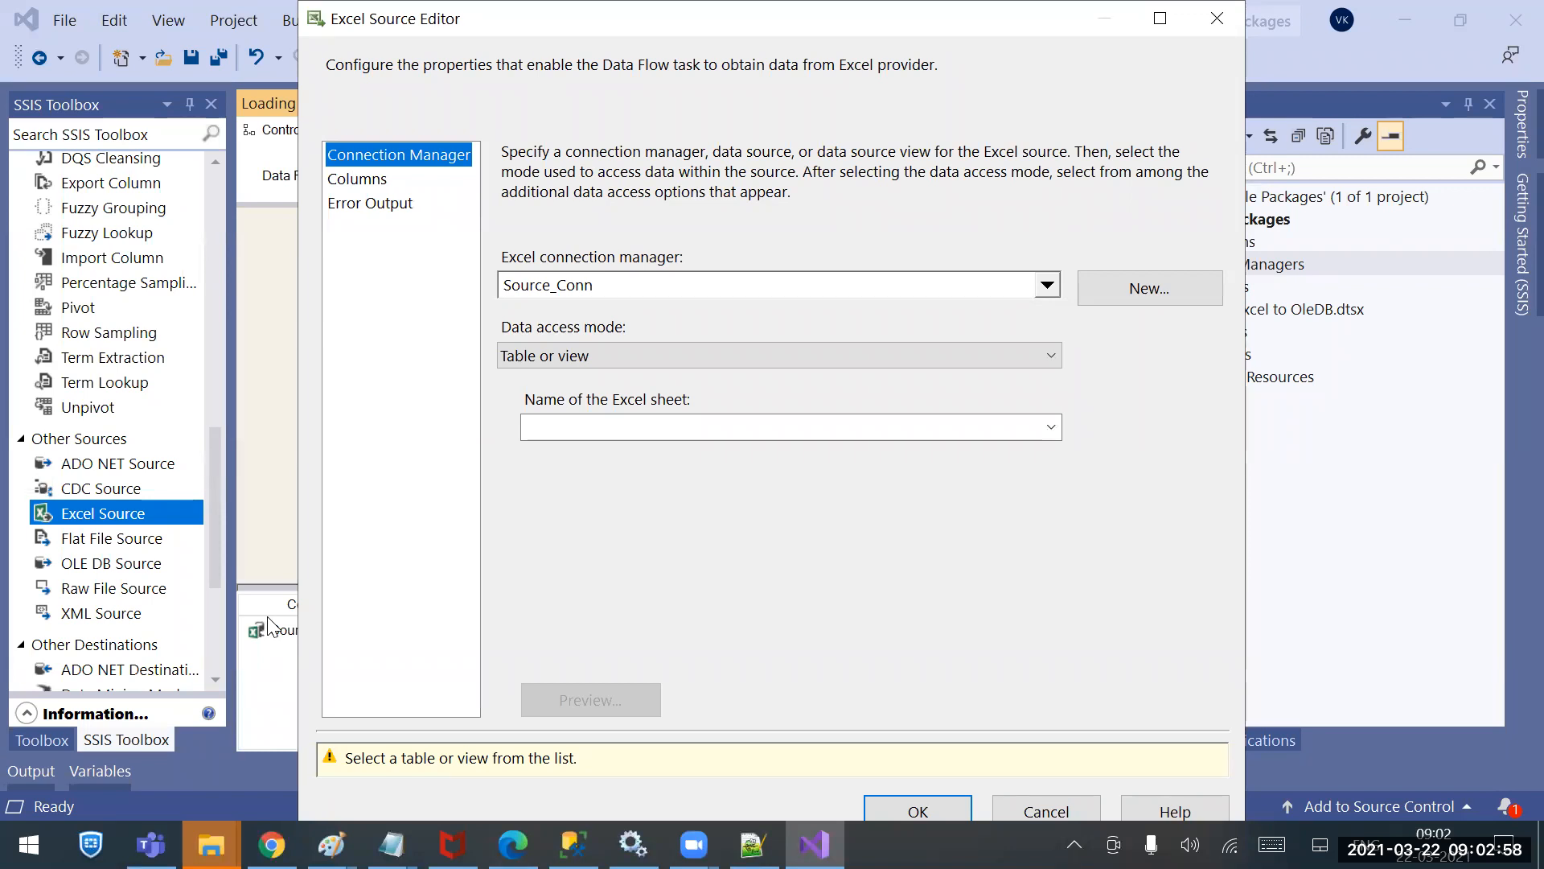
click(1046, 811)
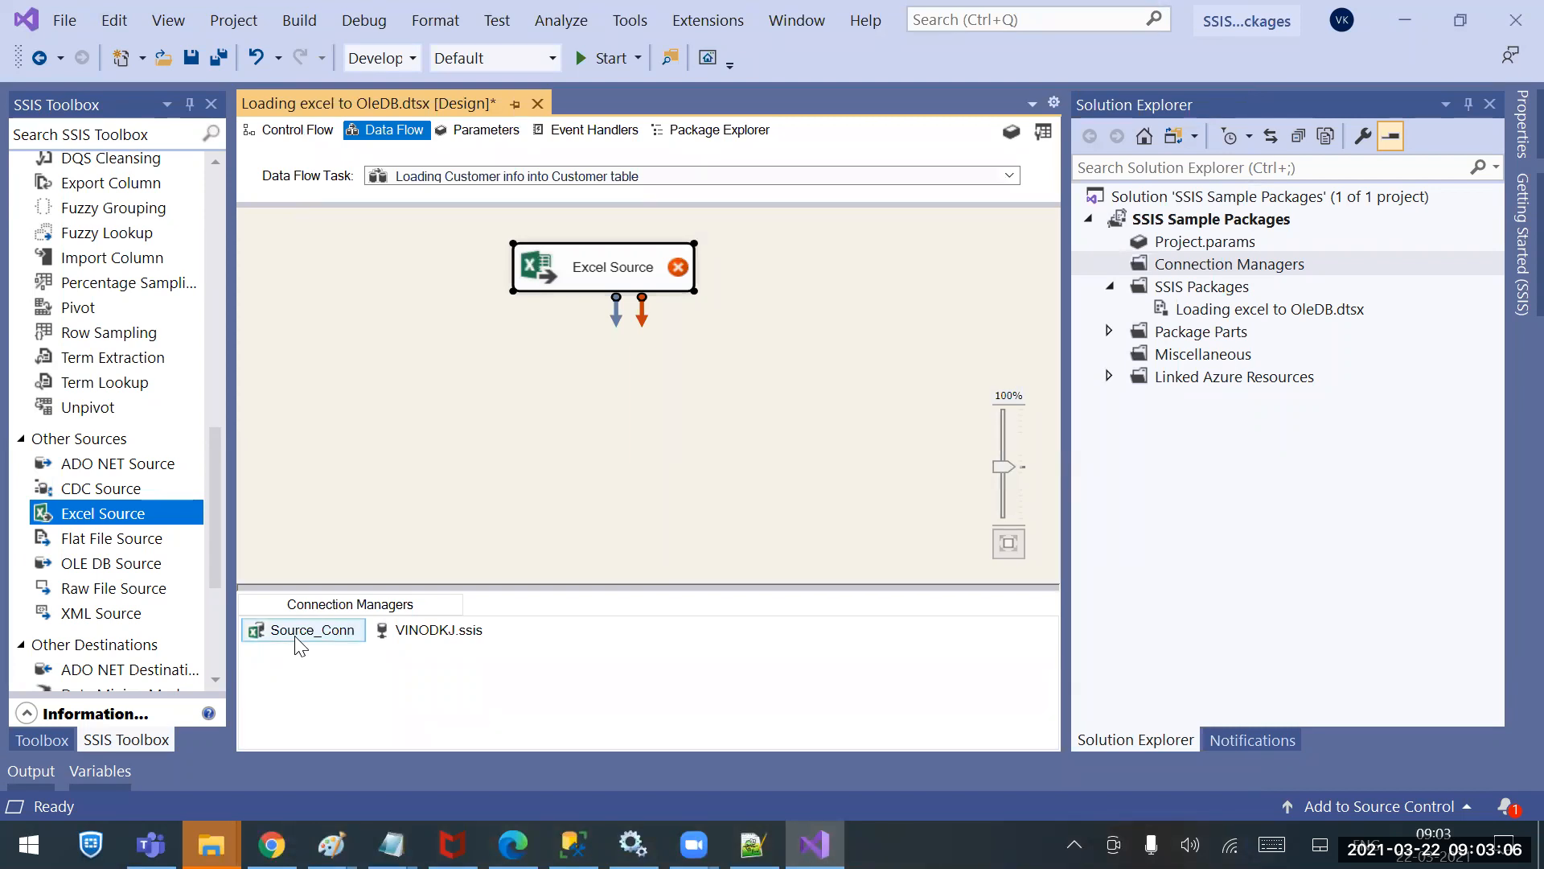
Configure the Excel Source to read the Orders$ sheet through Source_Conn in Table or view access mode.
double_click(598, 281)
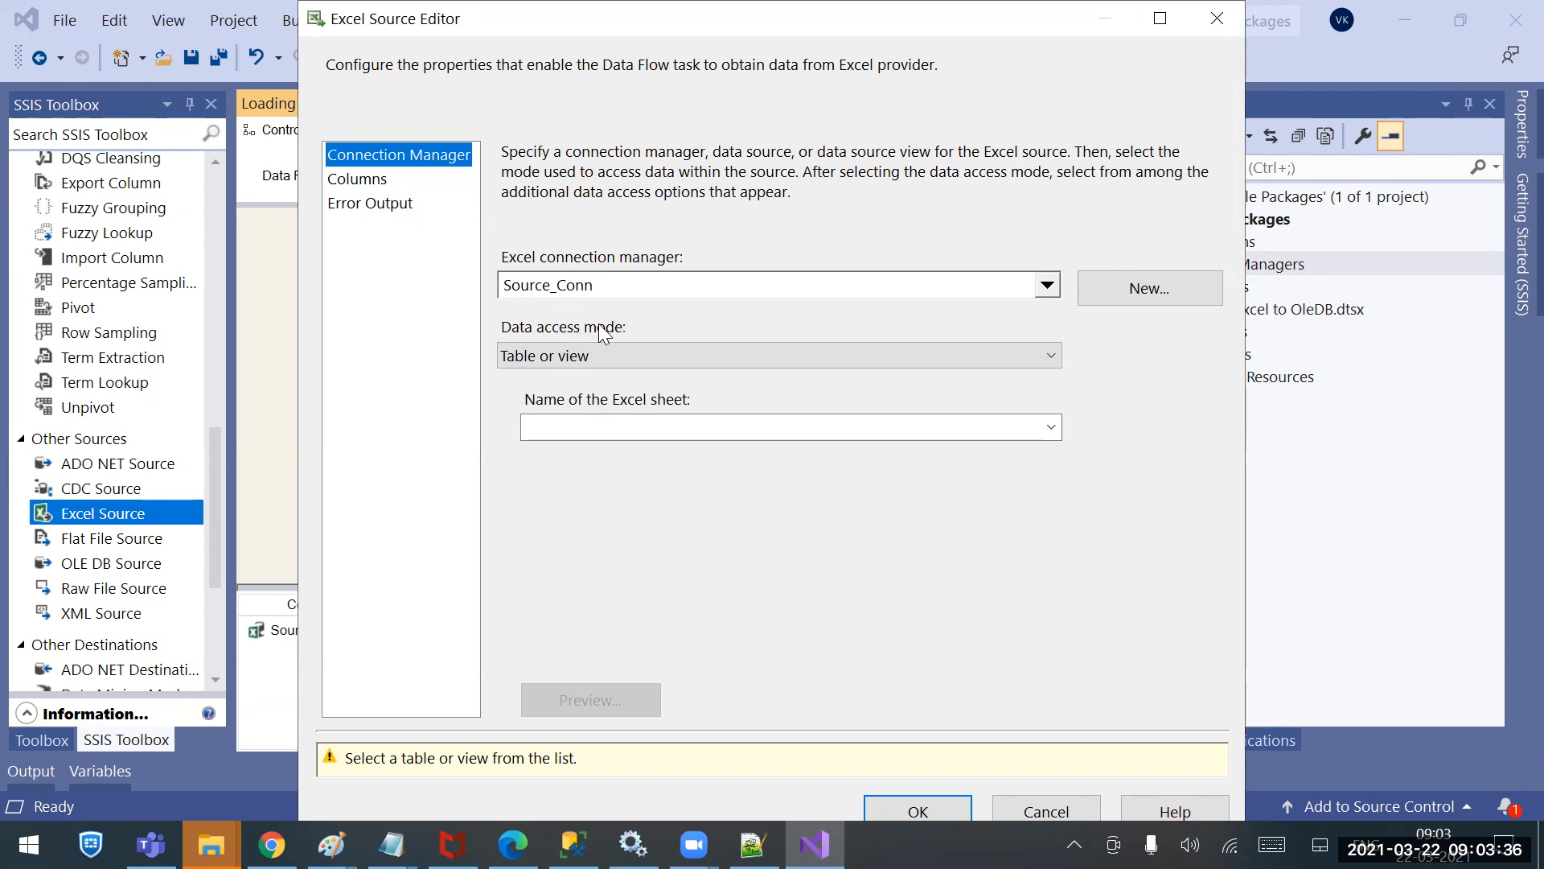
click(648, 356)
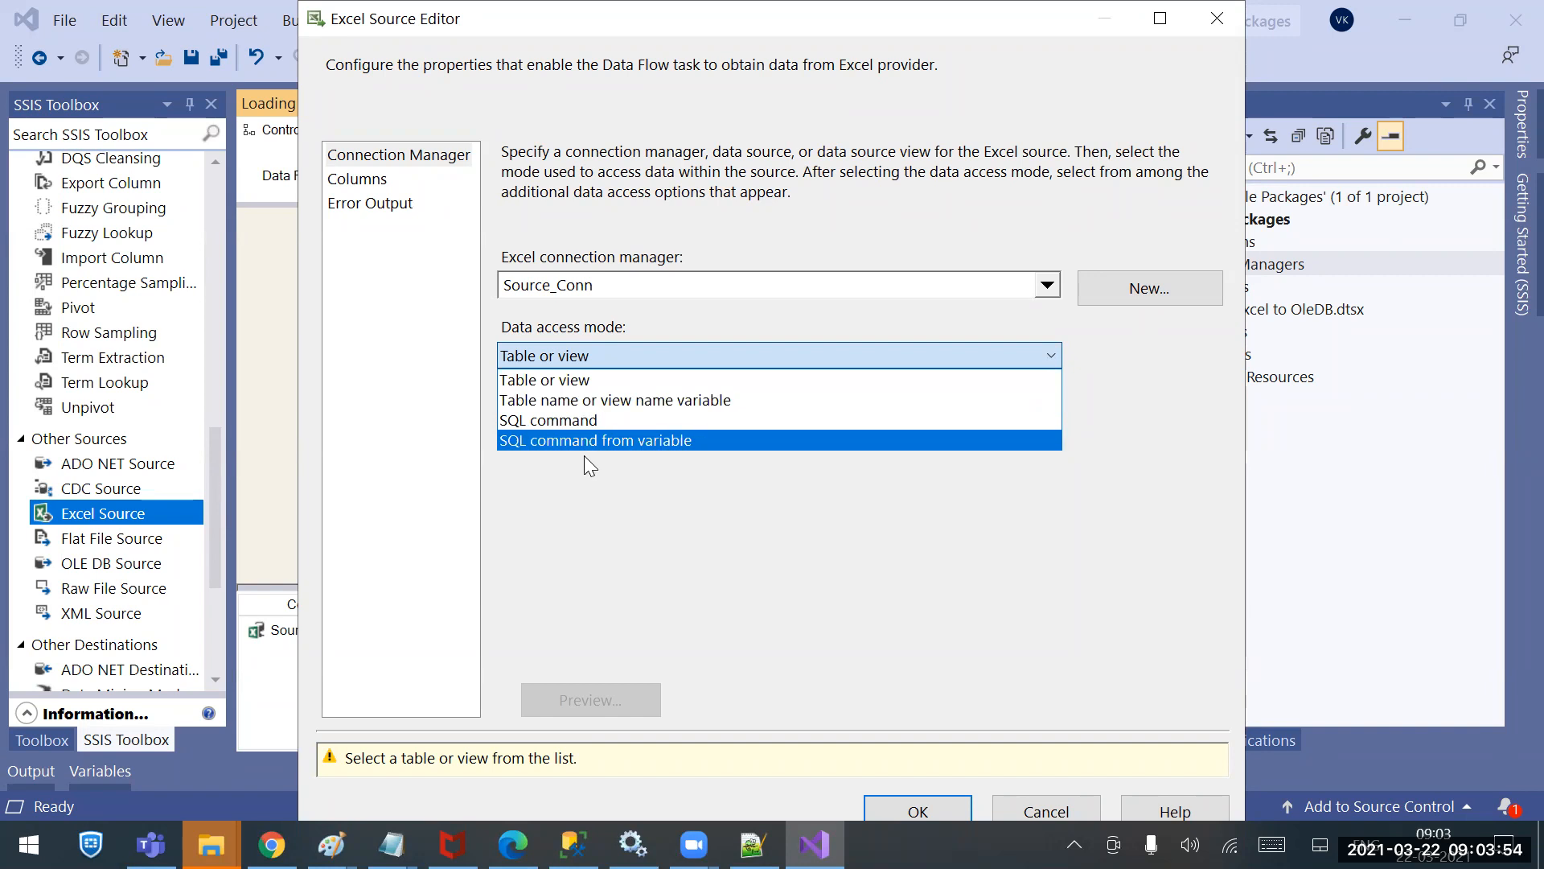
click(560, 380)
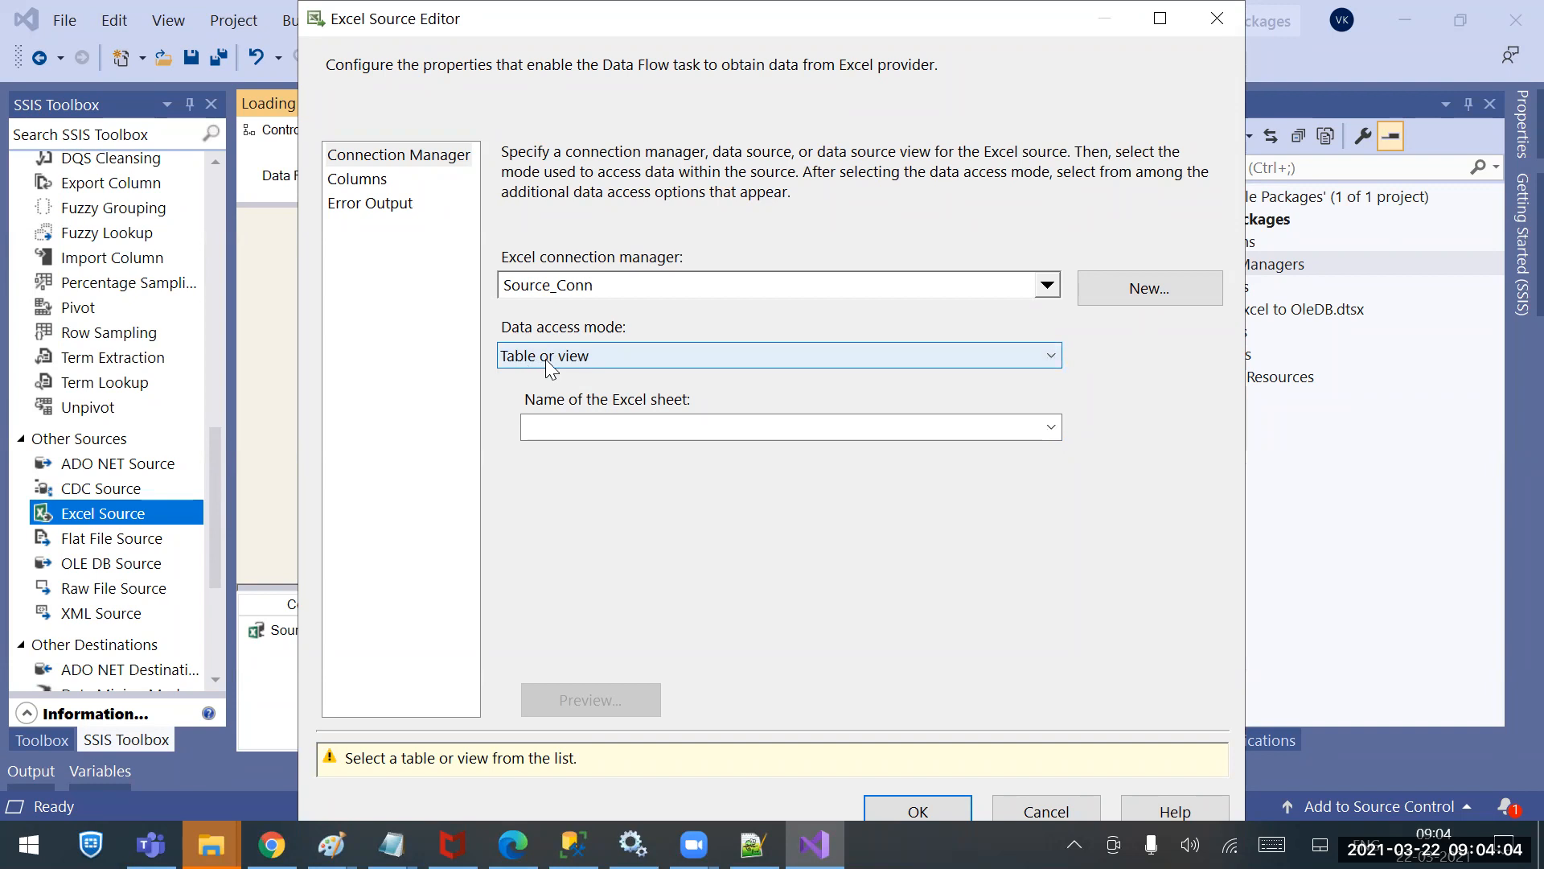
click(1052, 428)
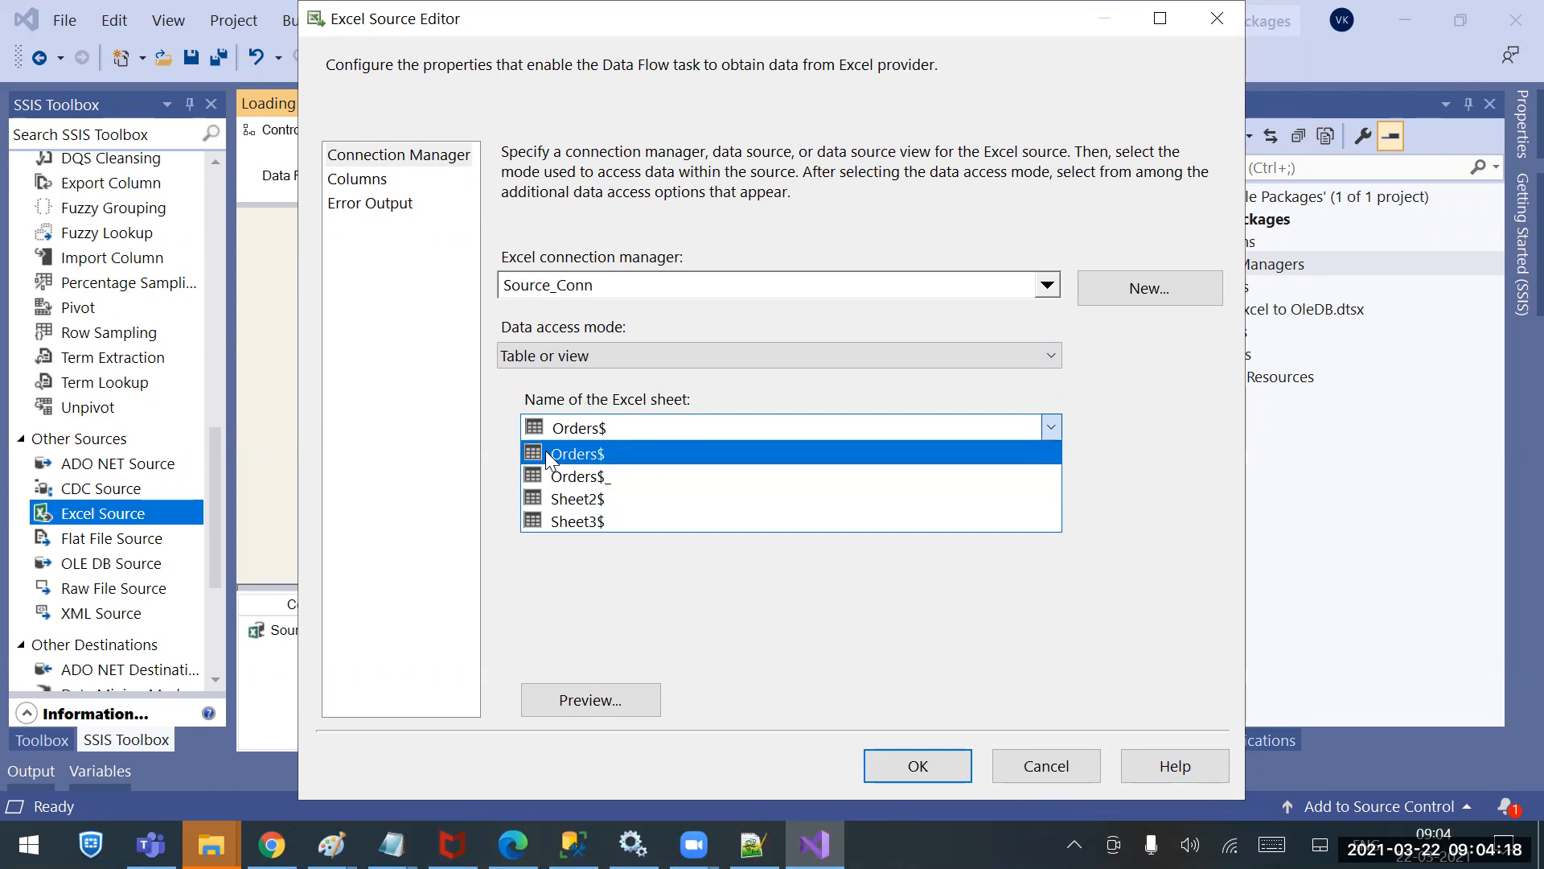
click(590, 453)
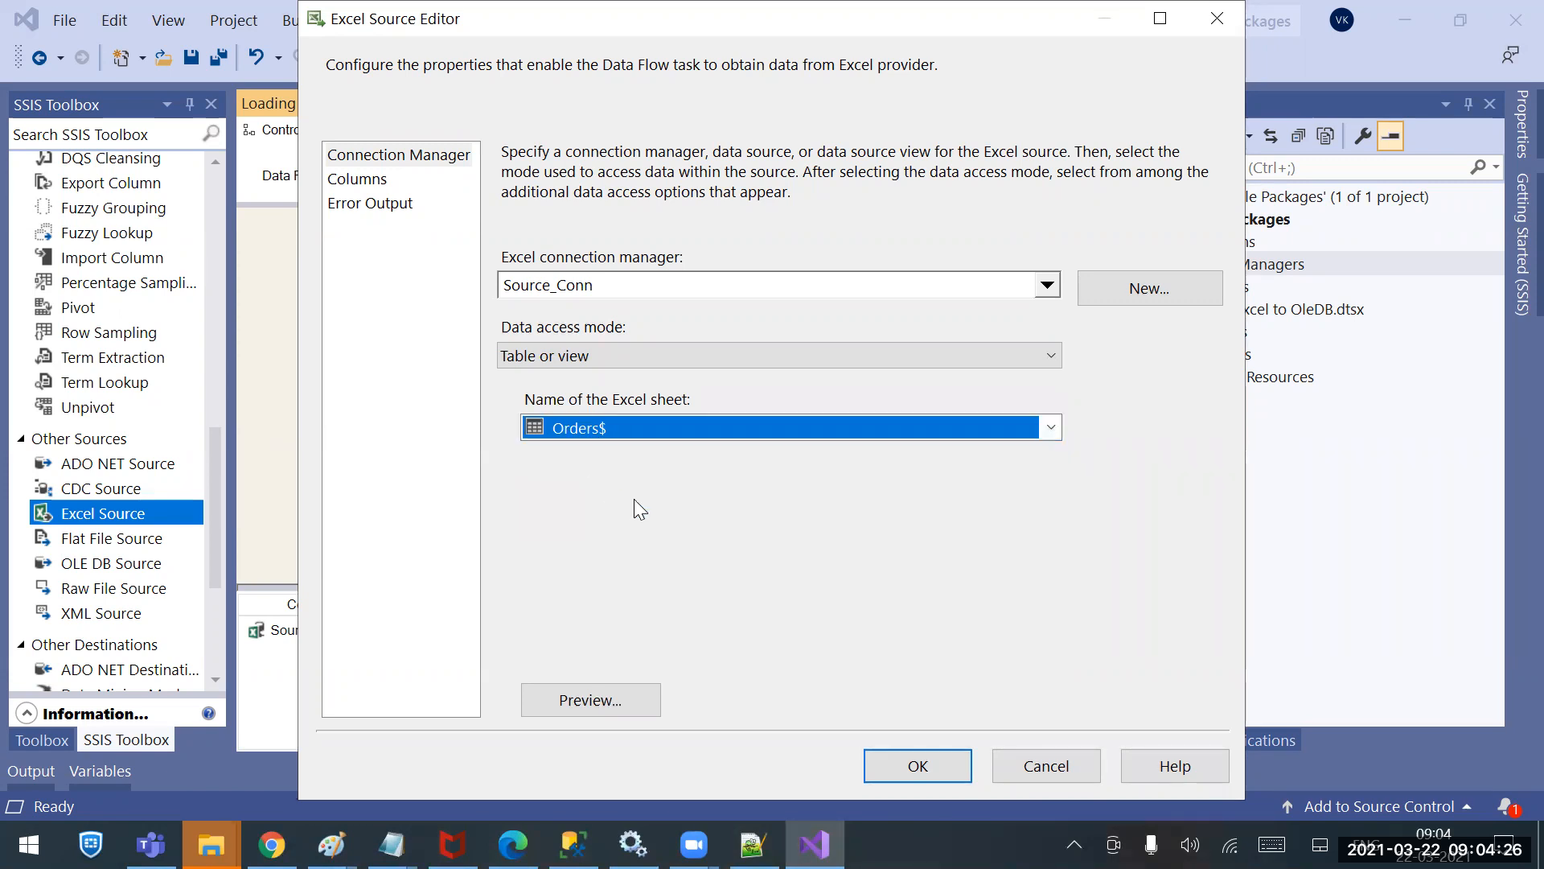
Preview the rows of the Orders$ sheet and check which Excel connection managers are available for the source.
click(576, 698)
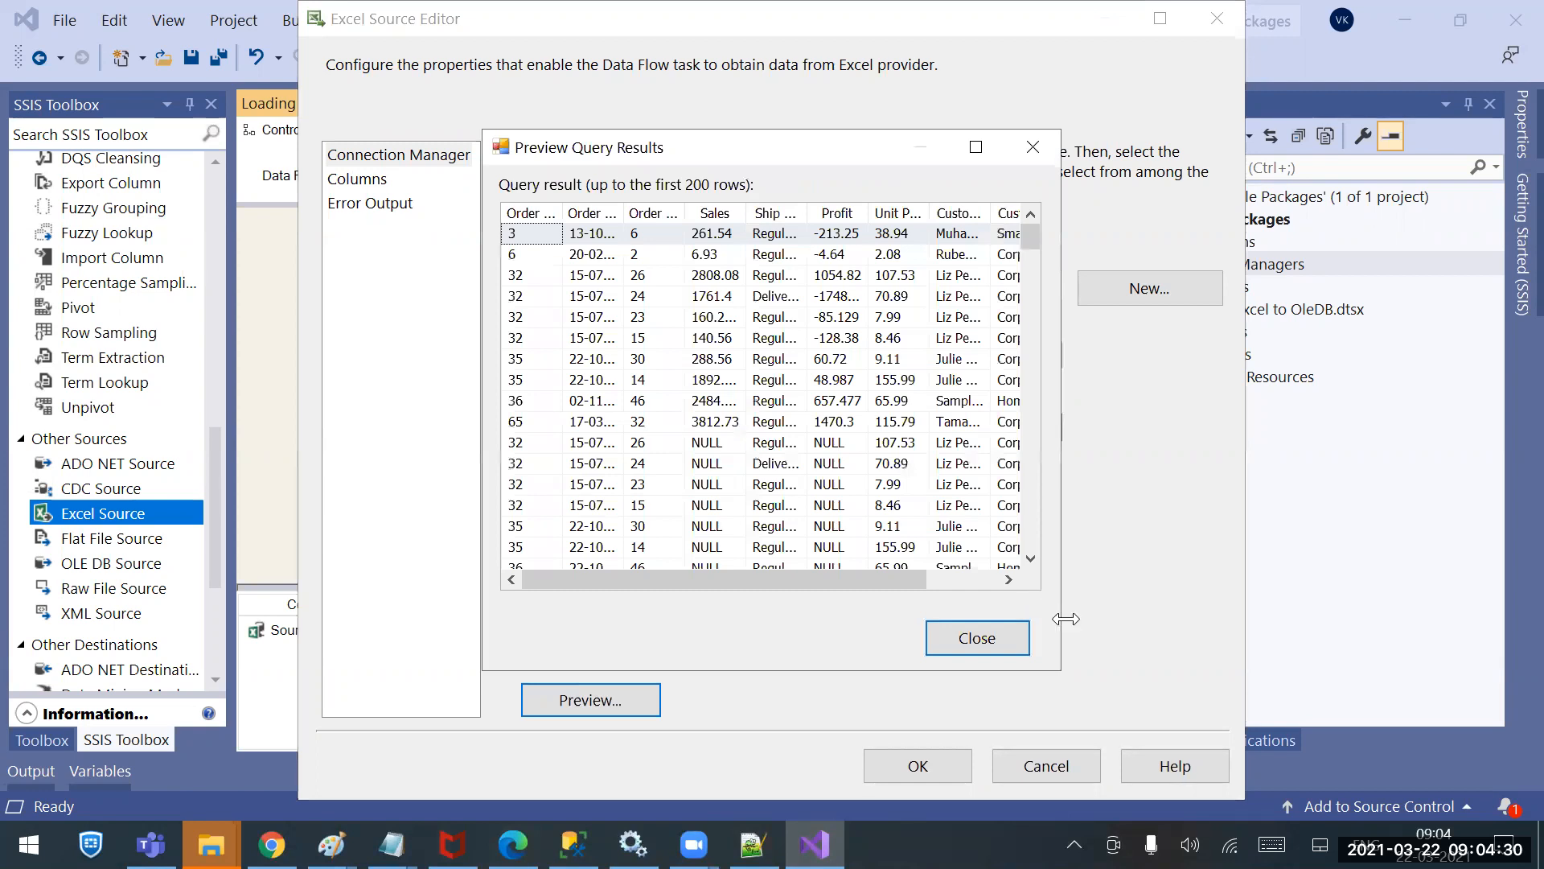
drag(1058, 661, 1301, 678)
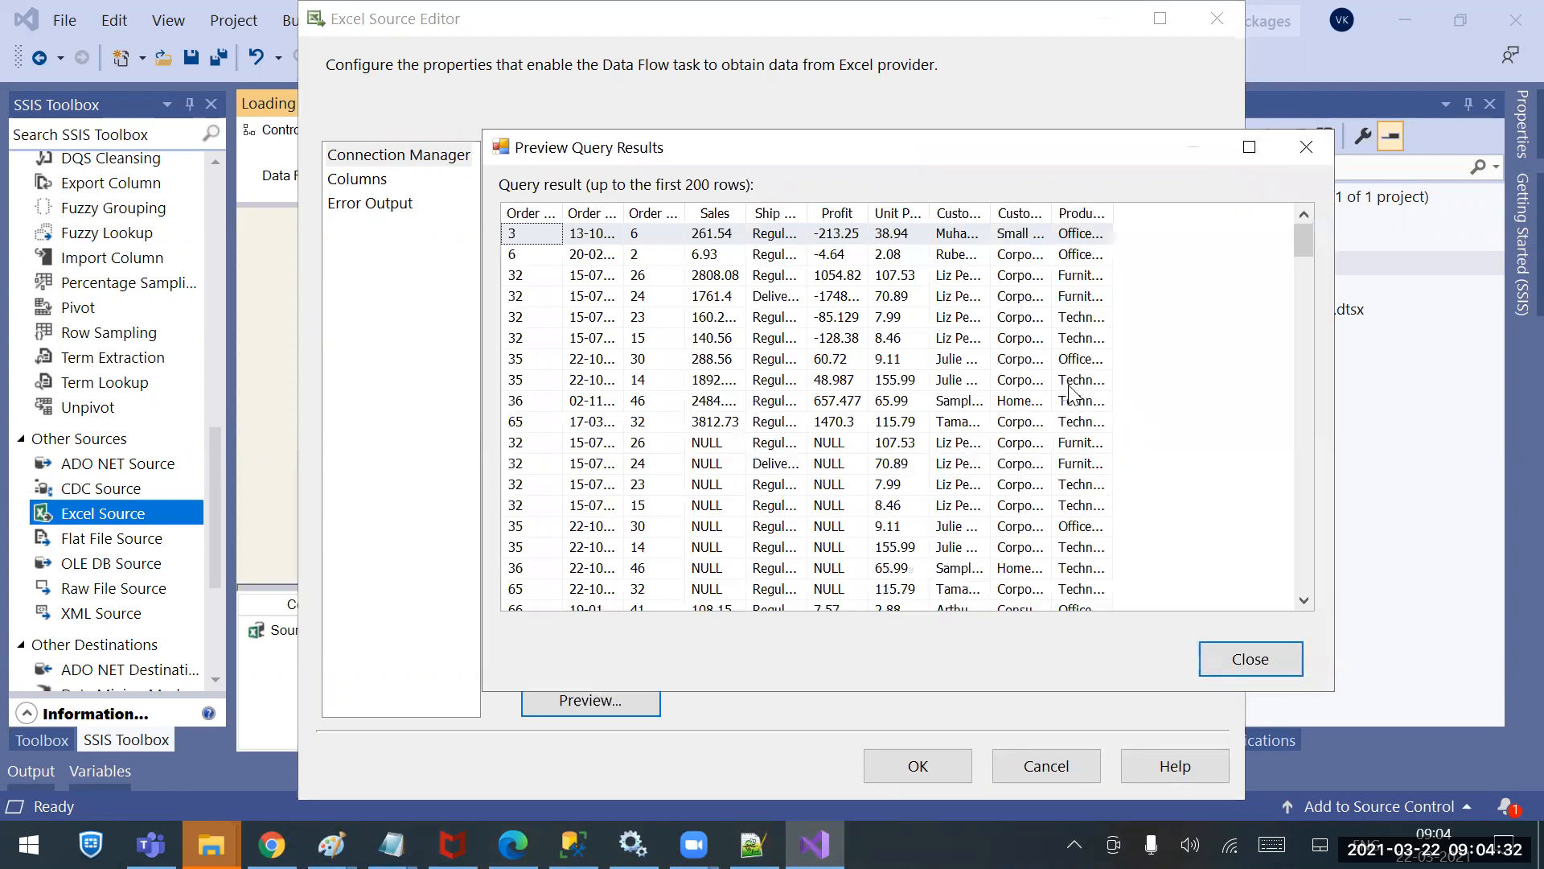
scroll(1077, 398, down, 20)
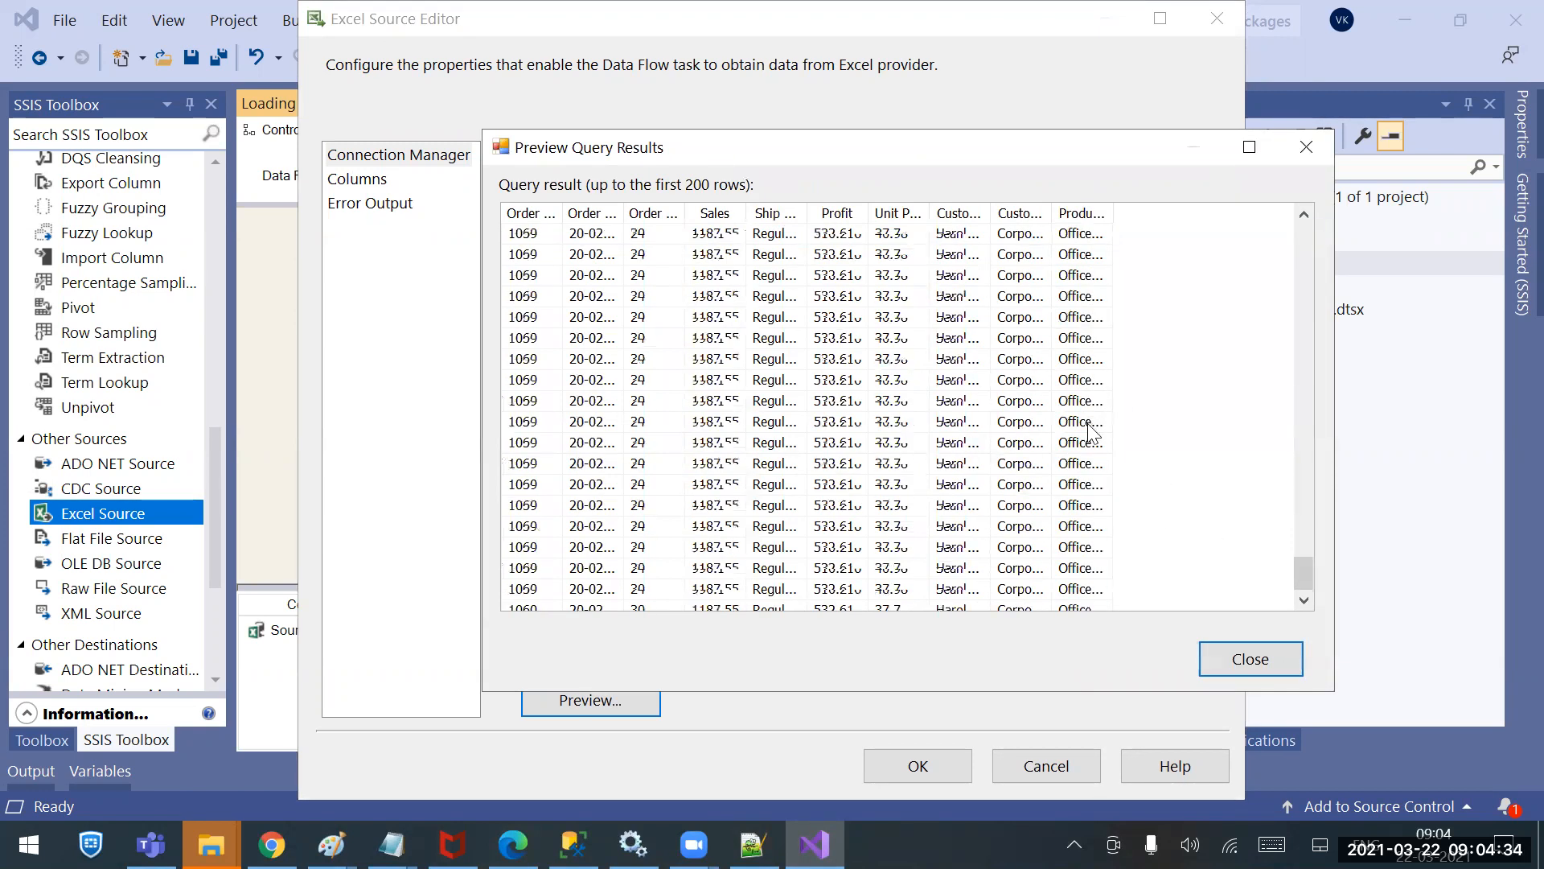
scroll(1094, 431, up, 20)
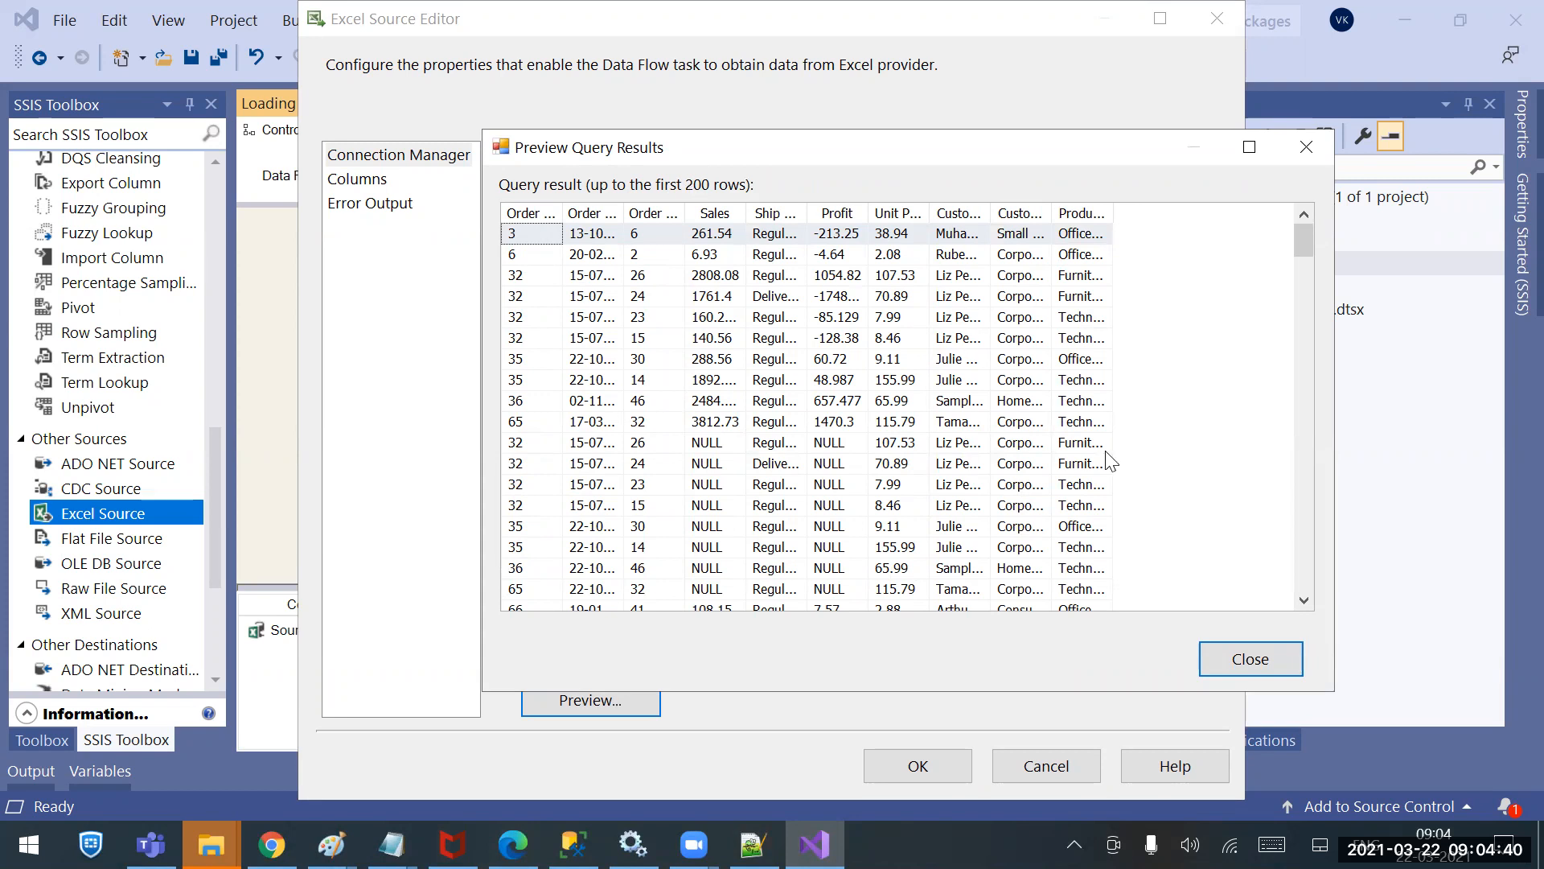
click(1246, 653)
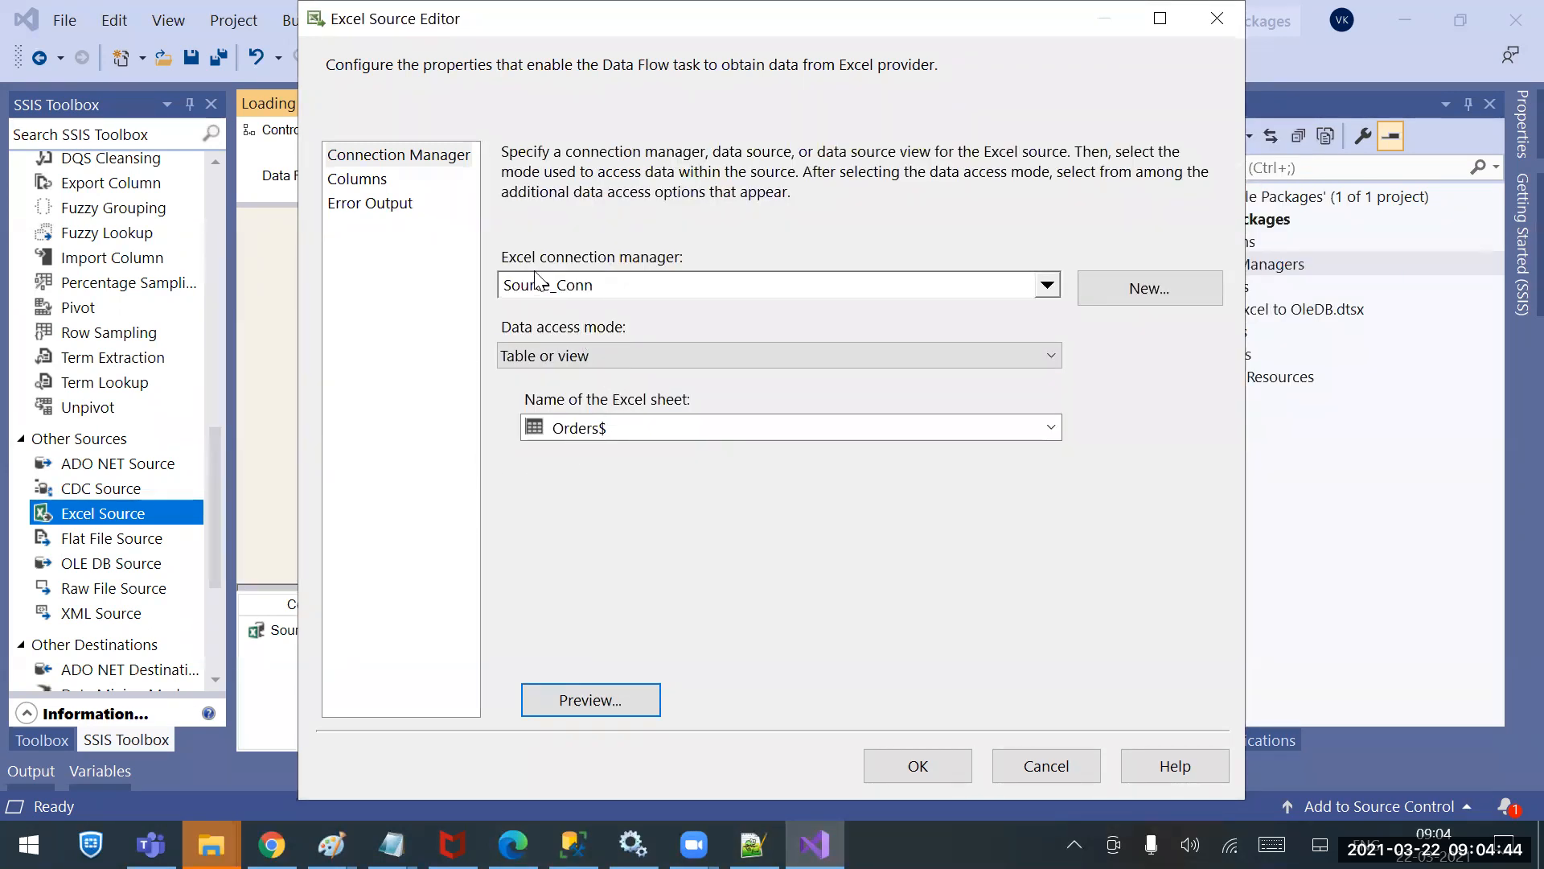
click(1047, 285)
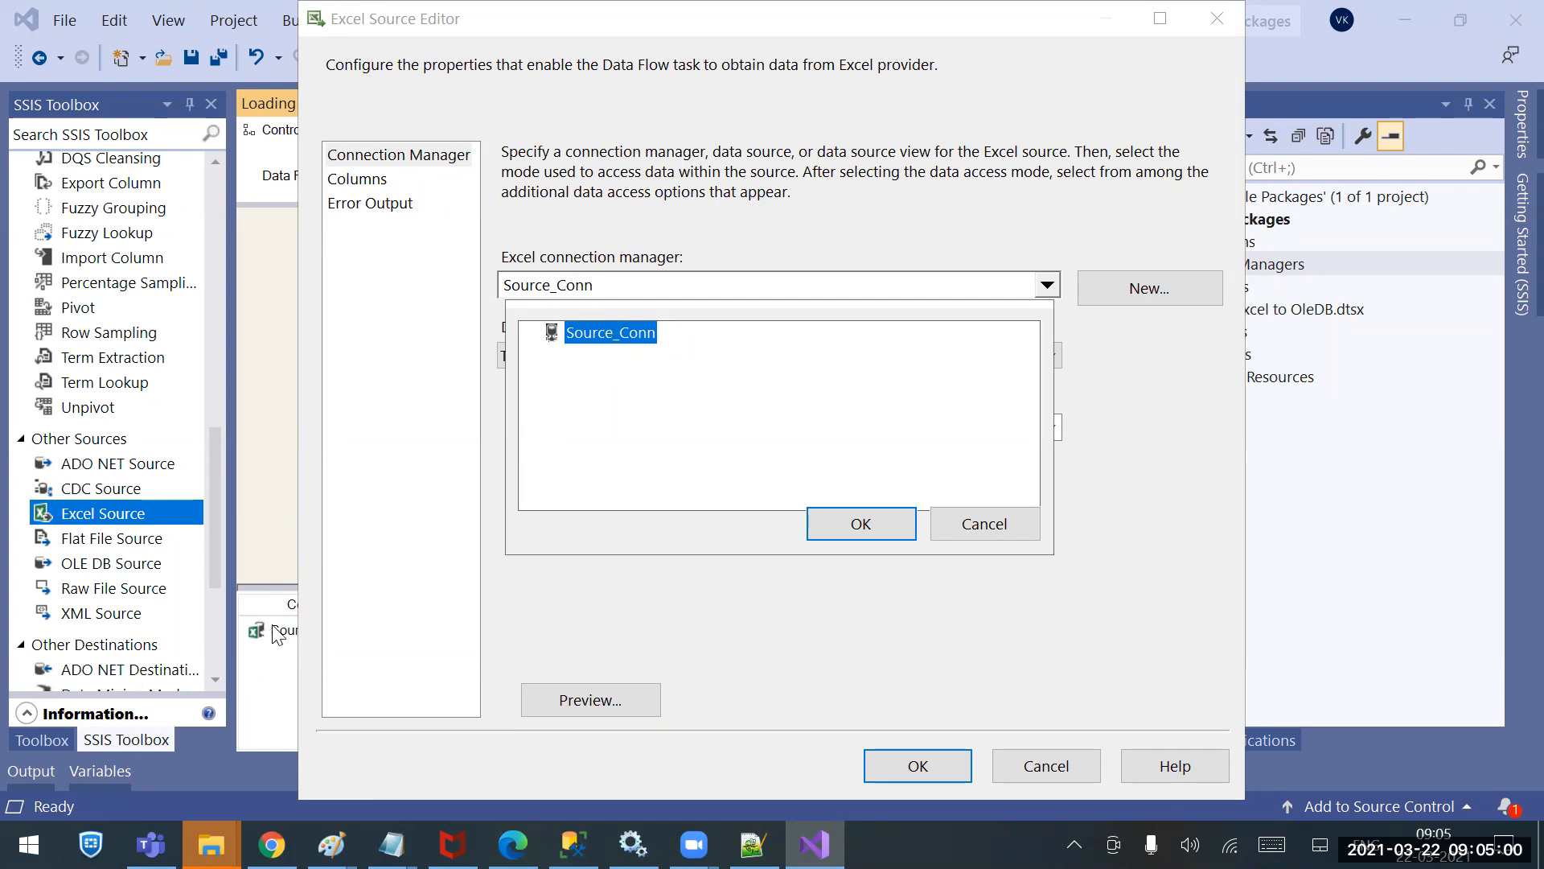
click(1002, 510)
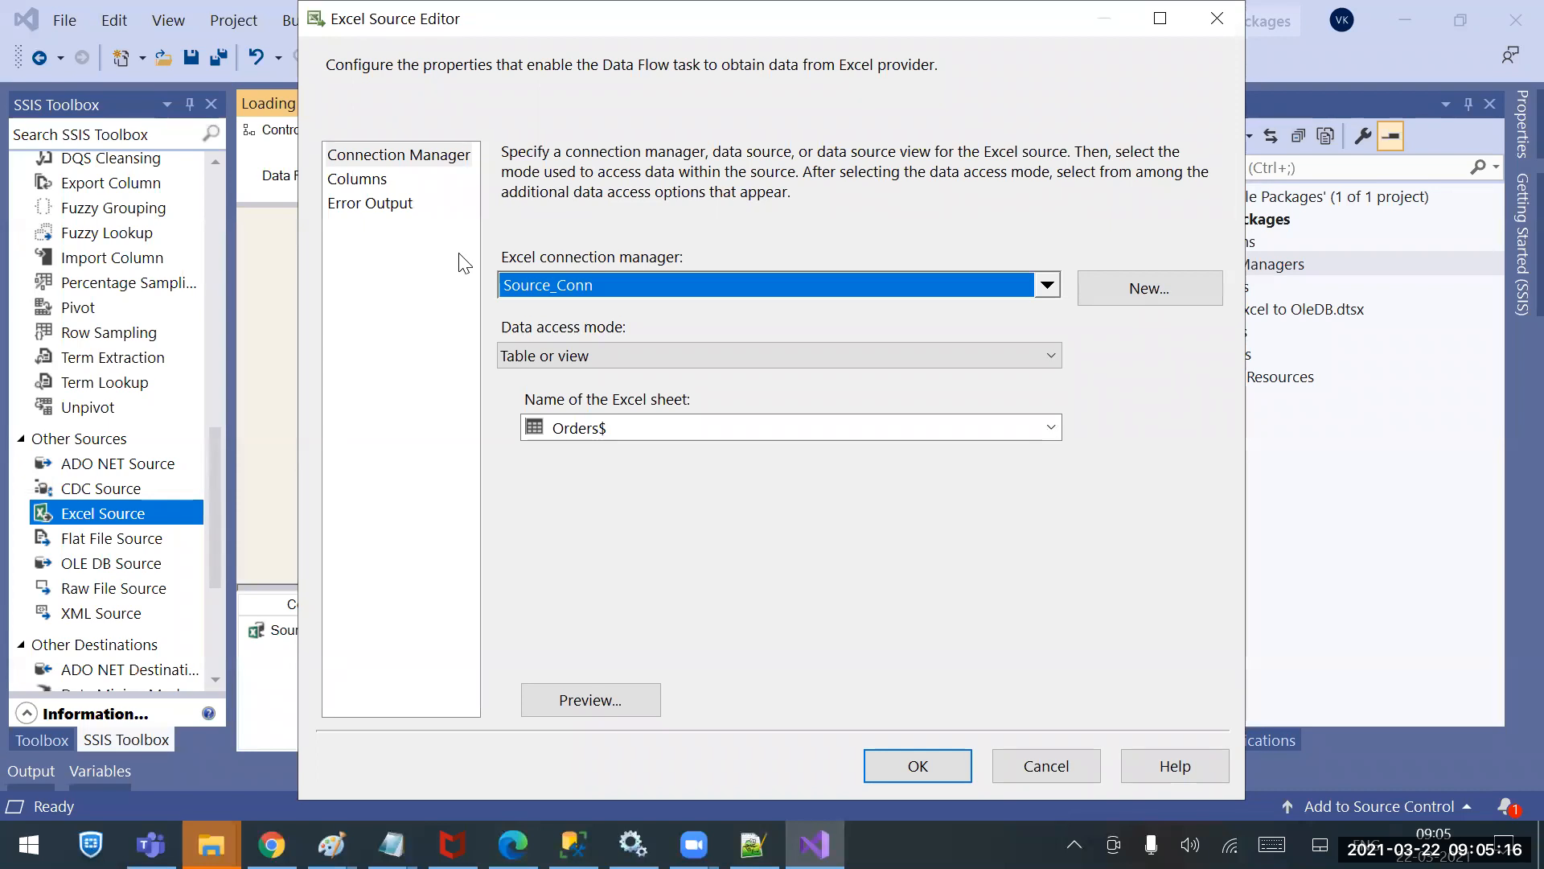
Examine the external columns available from the Orders$ sheet in the Excel Source's column mapping.
click(361, 185)
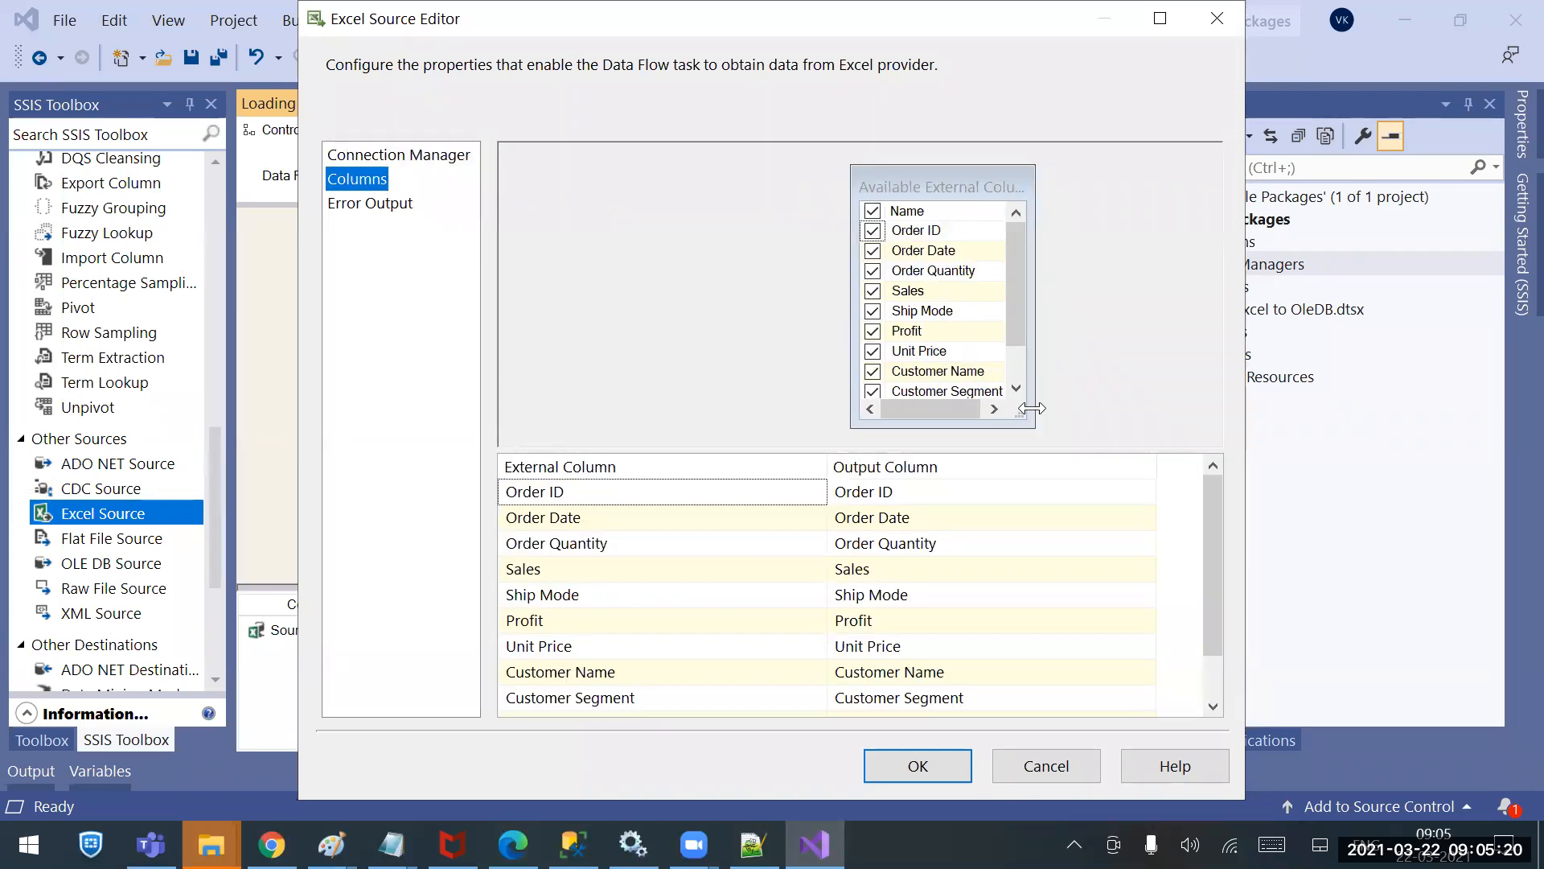
drag(1023, 421, 1188, 422)
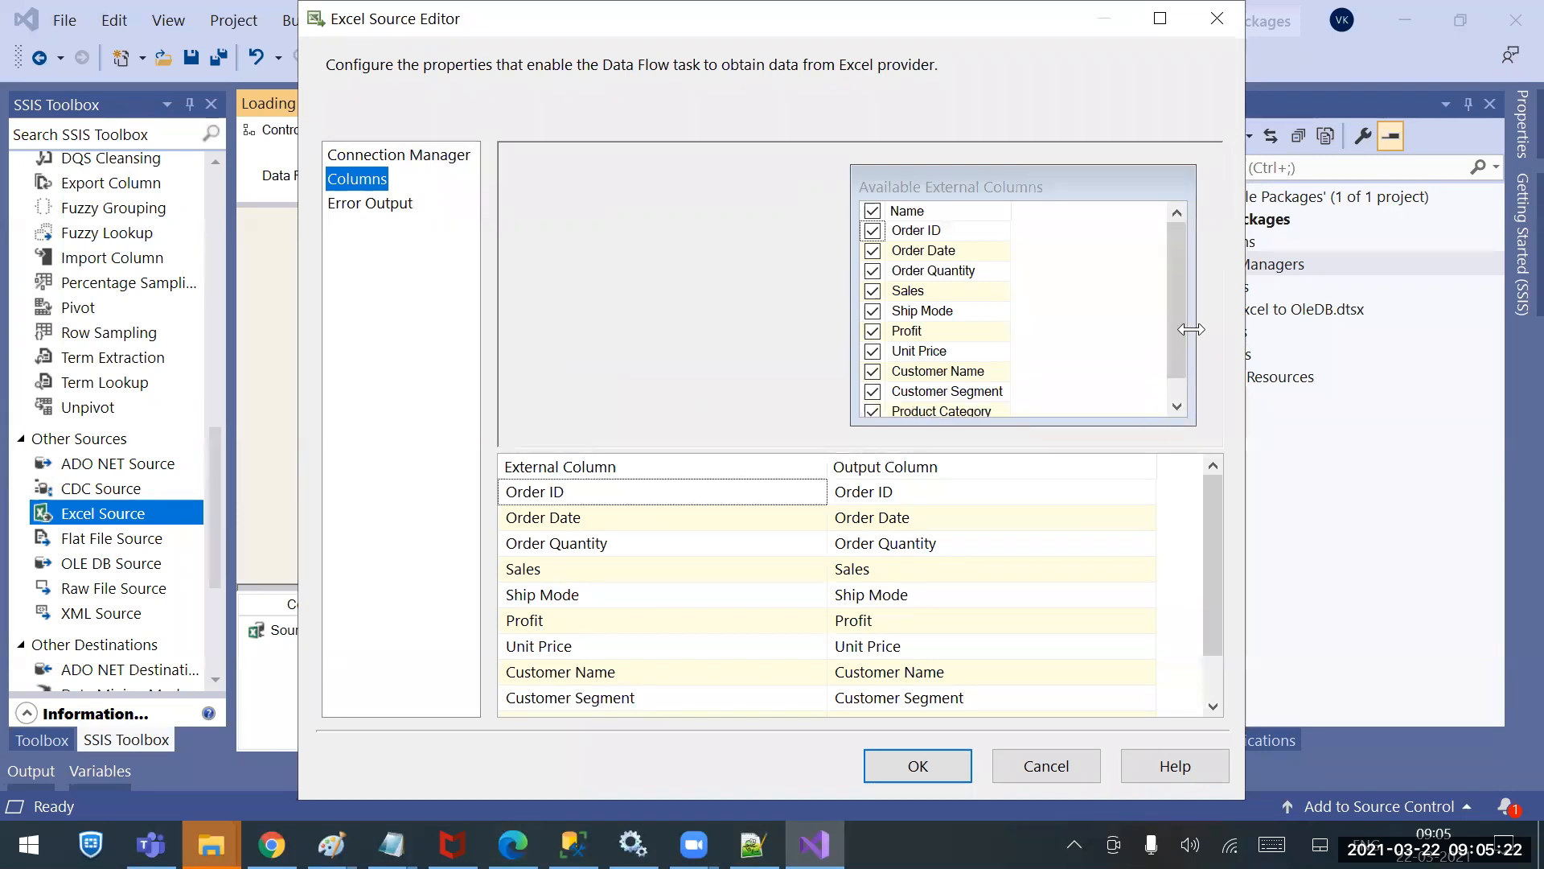
drag(1176, 353, 1184, 180)
drag(1185, 268, 1195, 344)
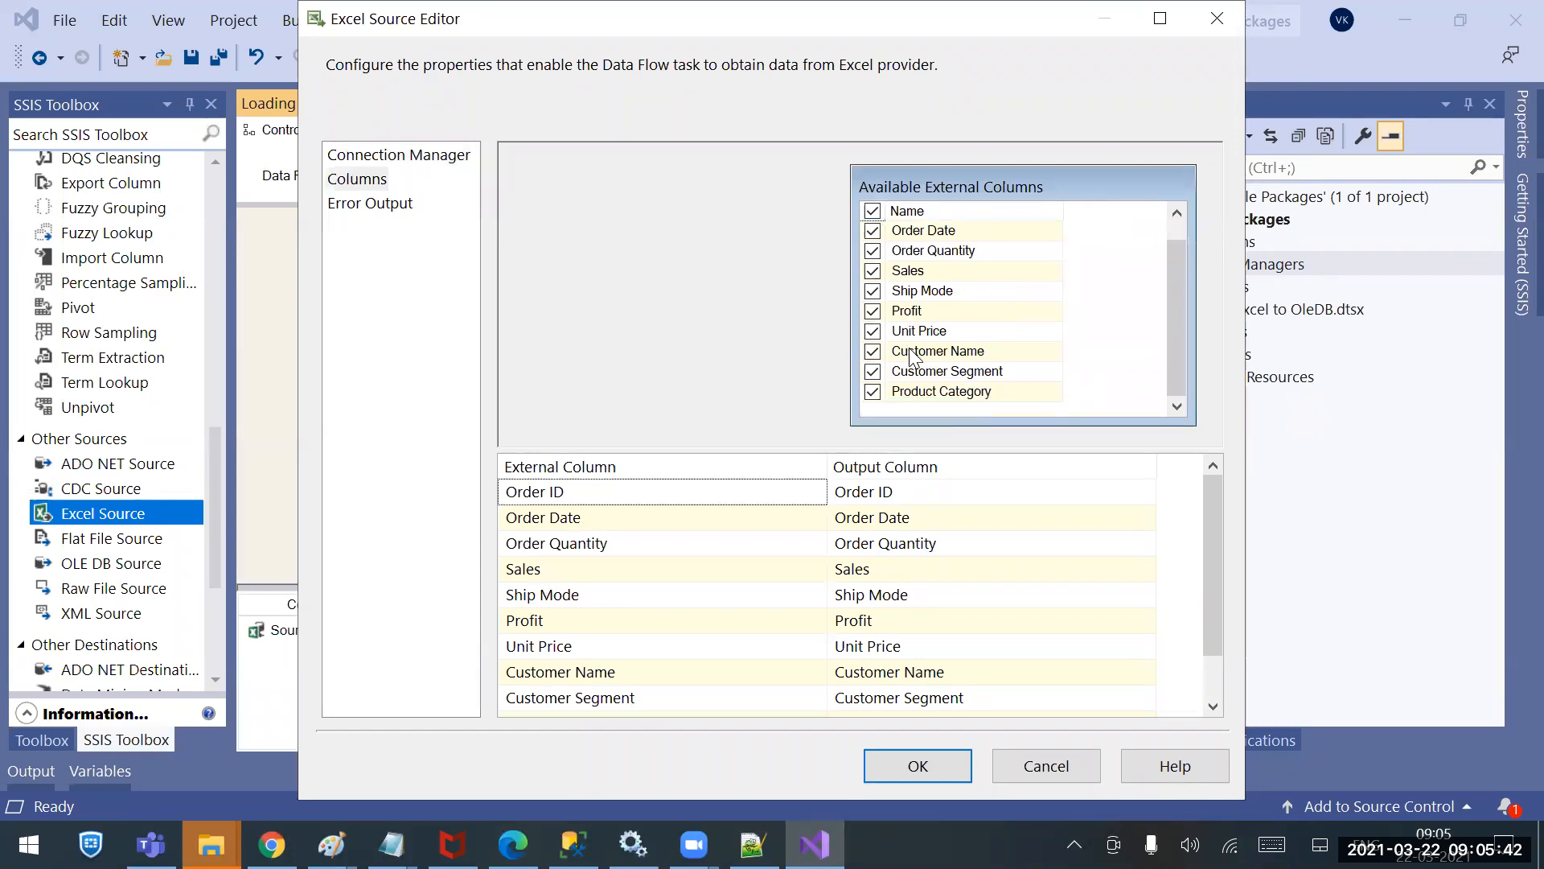
Exclude Product Category, Customer Segment, Customer Name, Unit Price, Profit, Ship Mode and Sales from the Excel Source's output columns.
click(872, 391)
click(872, 371)
click(872, 350)
click(871, 330)
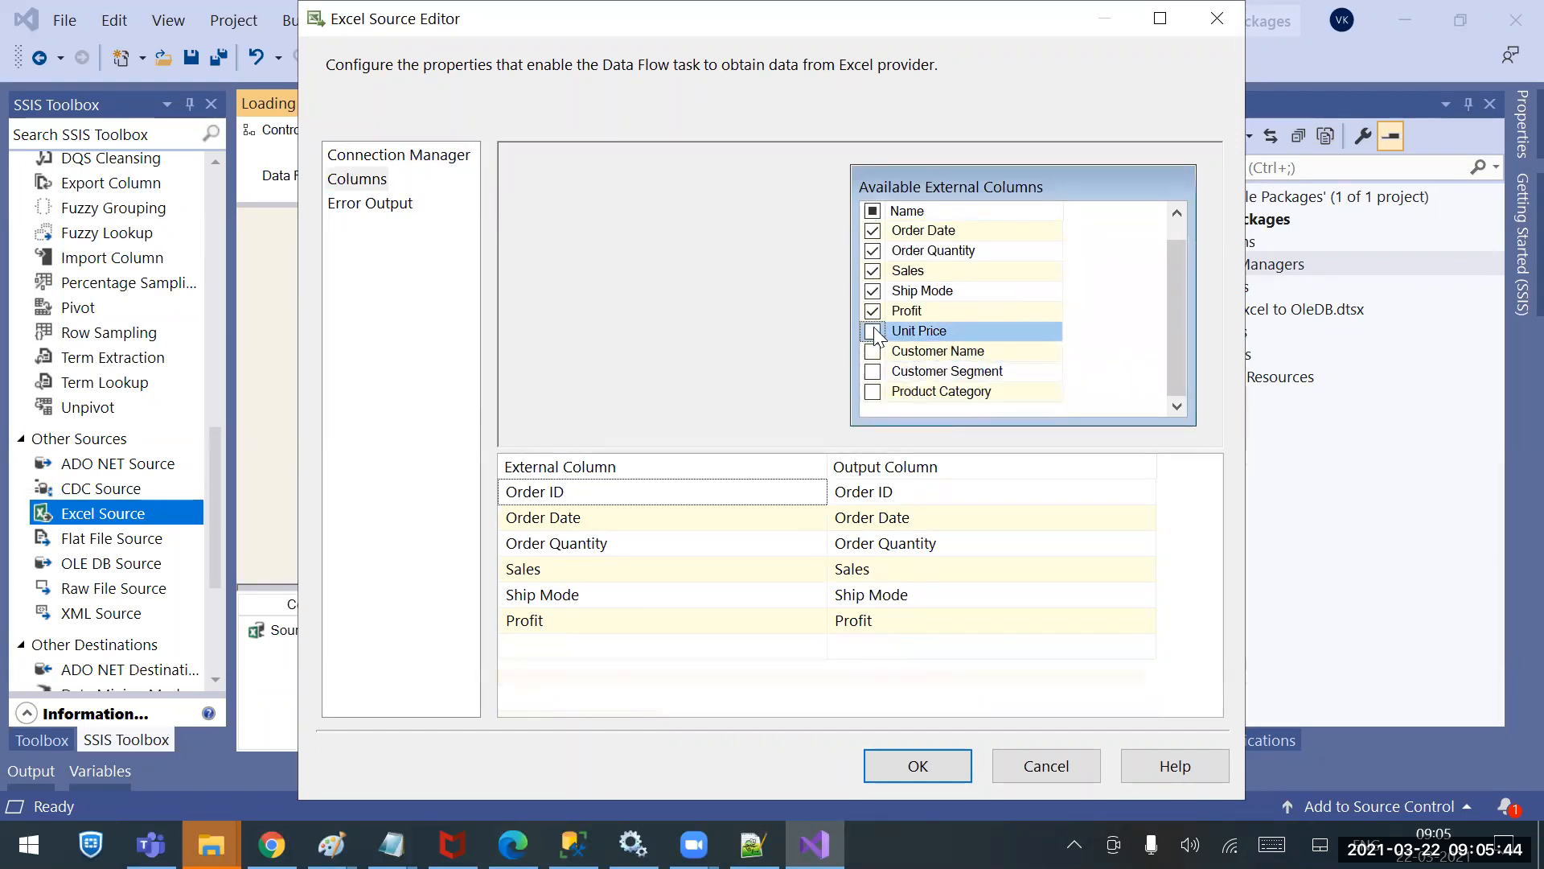
click(872, 311)
click(872, 291)
click(873, 270)
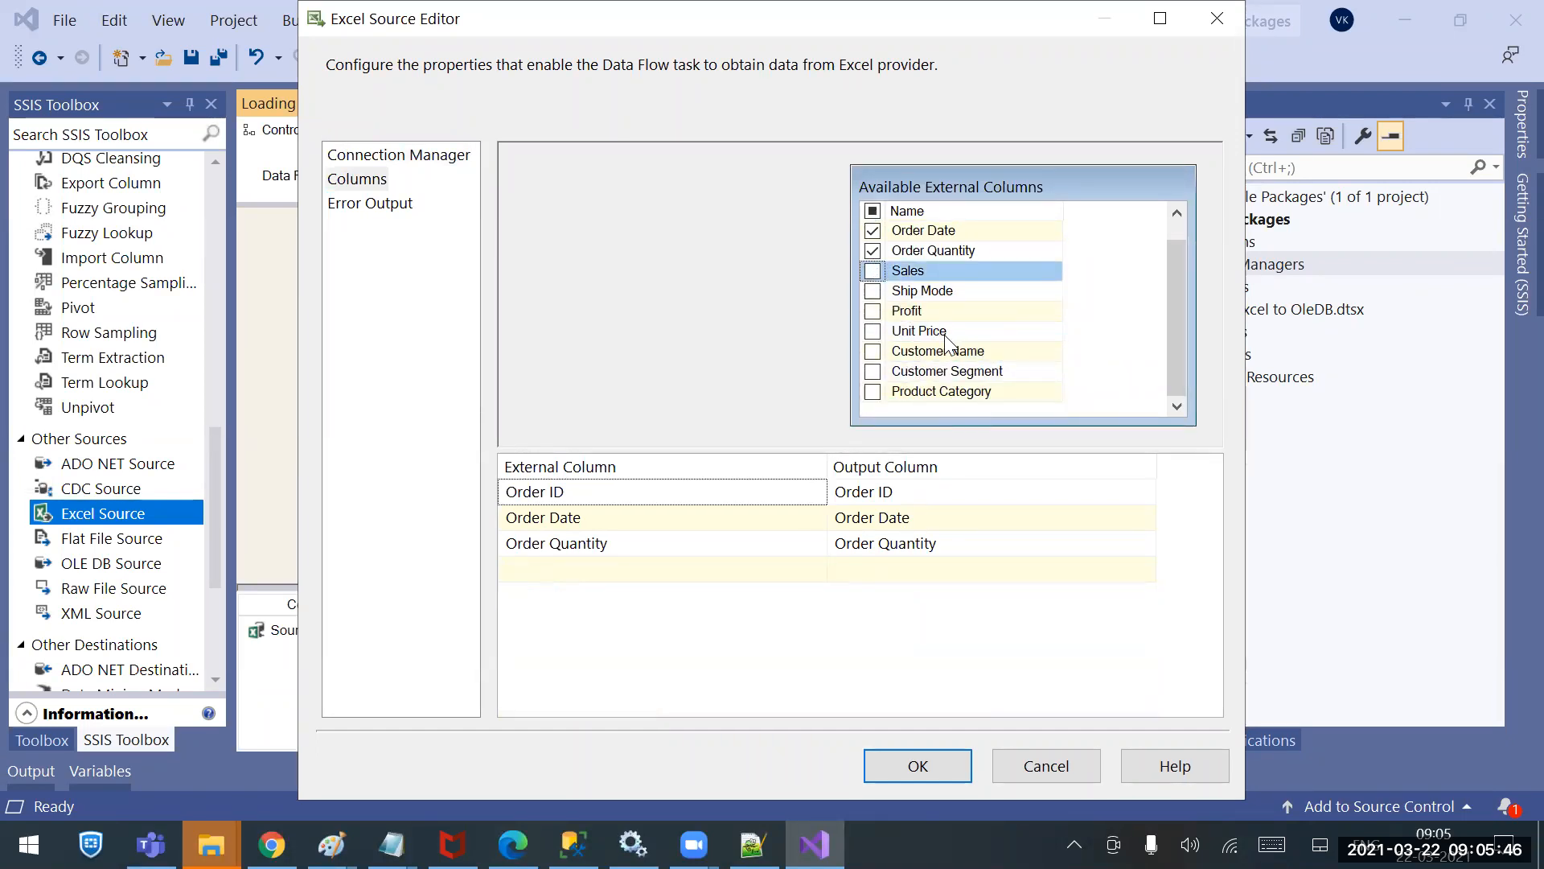
Include Sales, Ship Mode, Profit, Unit Price, Customer Name, Customer Segment and Product Category in the Excel Source's output columns again.
scroll(950, 344, up, 1)
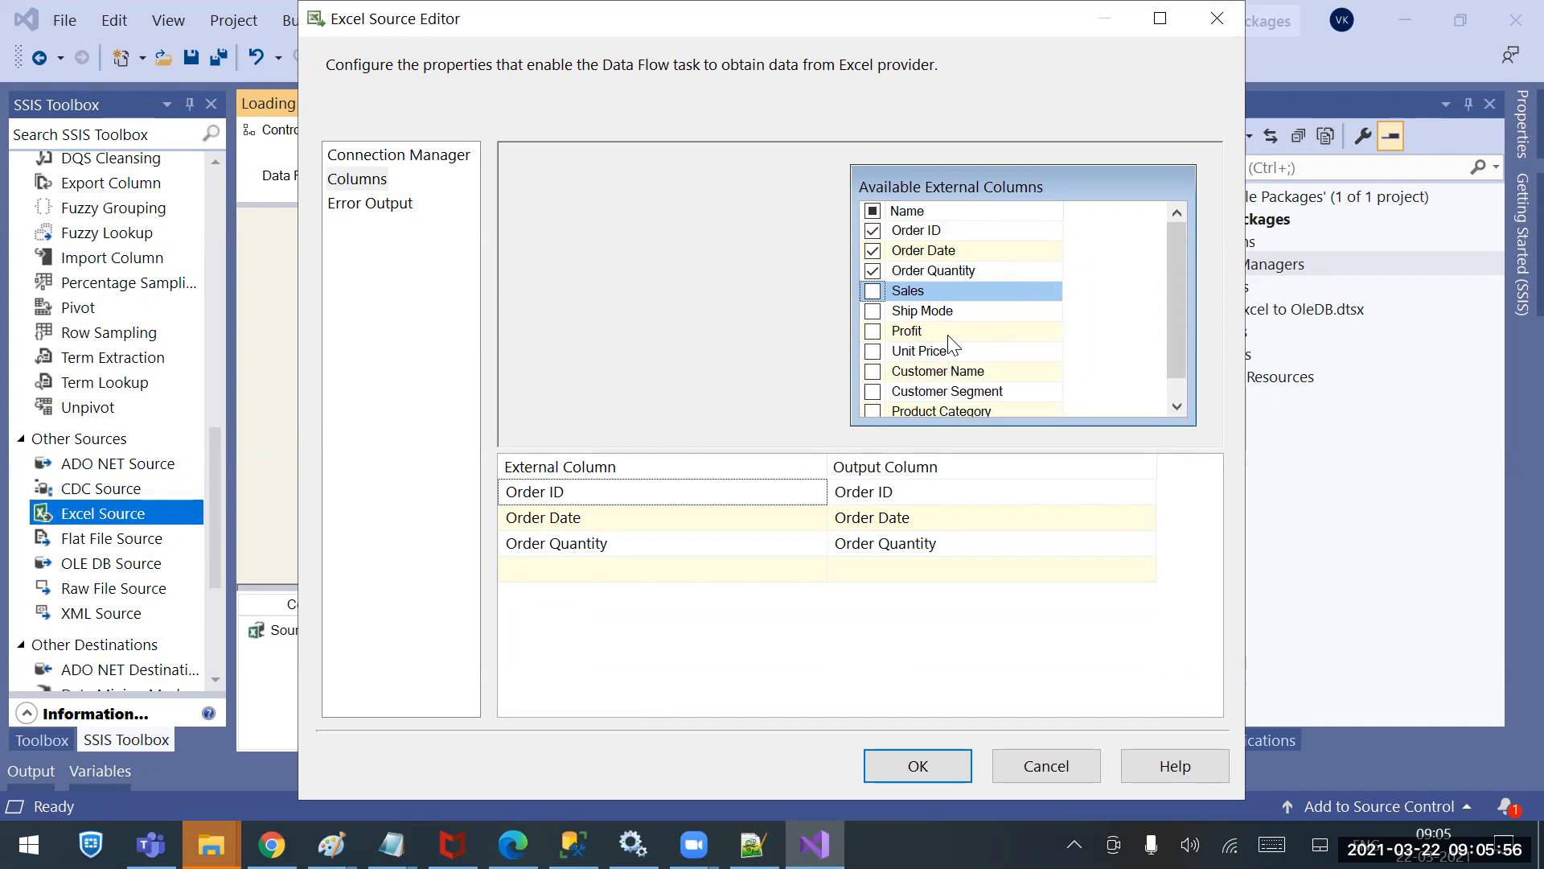
click(873, 291)
click(873, 312)
click(873, 332)
click(873, 352)
click(873, 372)
scroll(876, 378, down, 1)
click(873, 371)
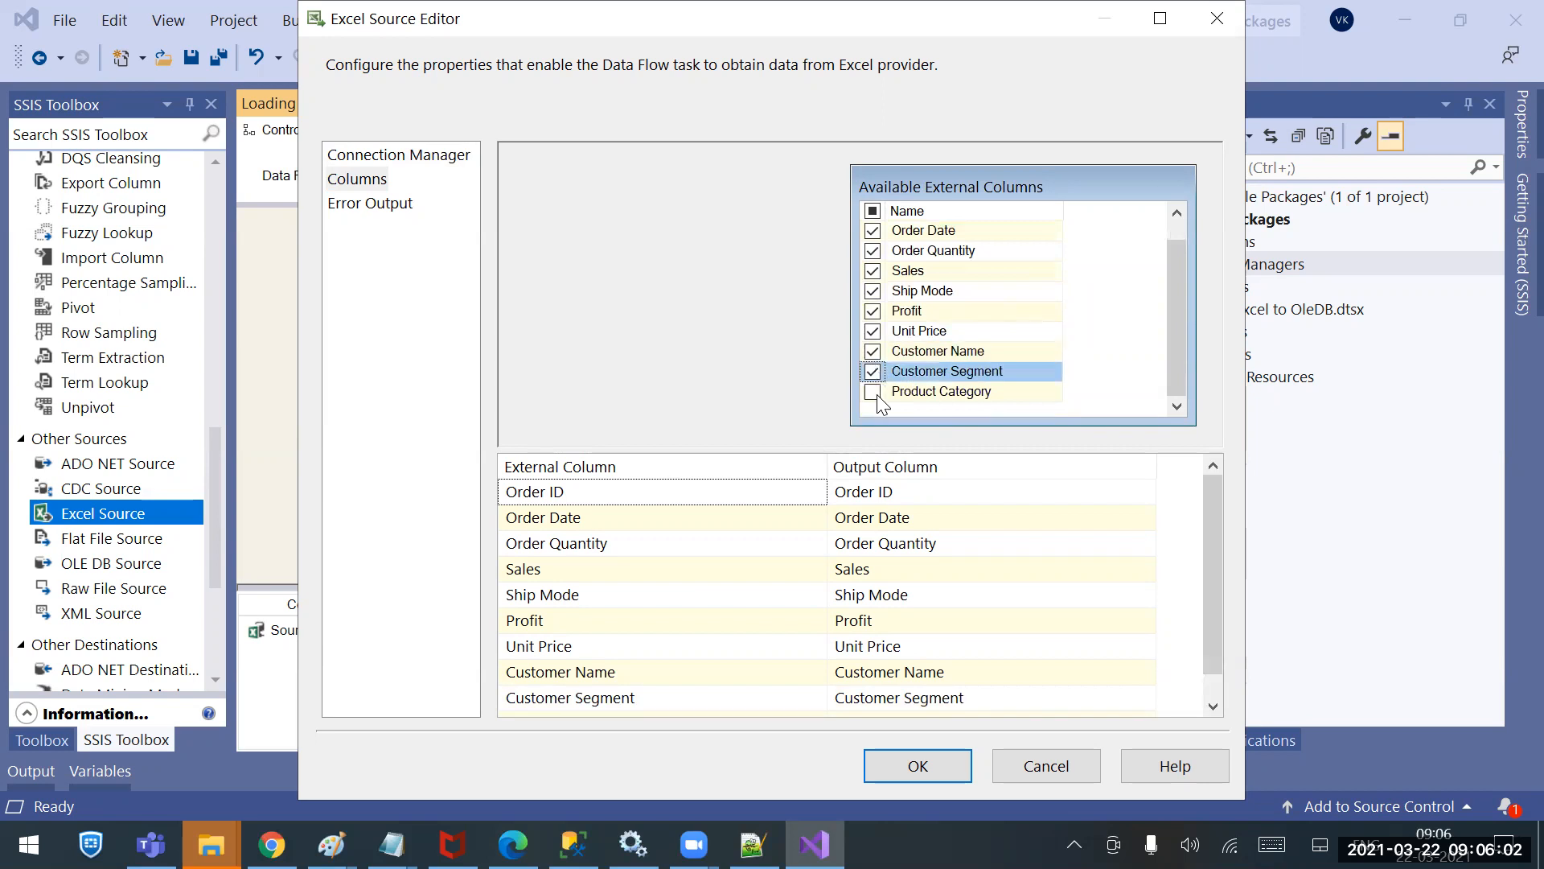
click(873, 391)
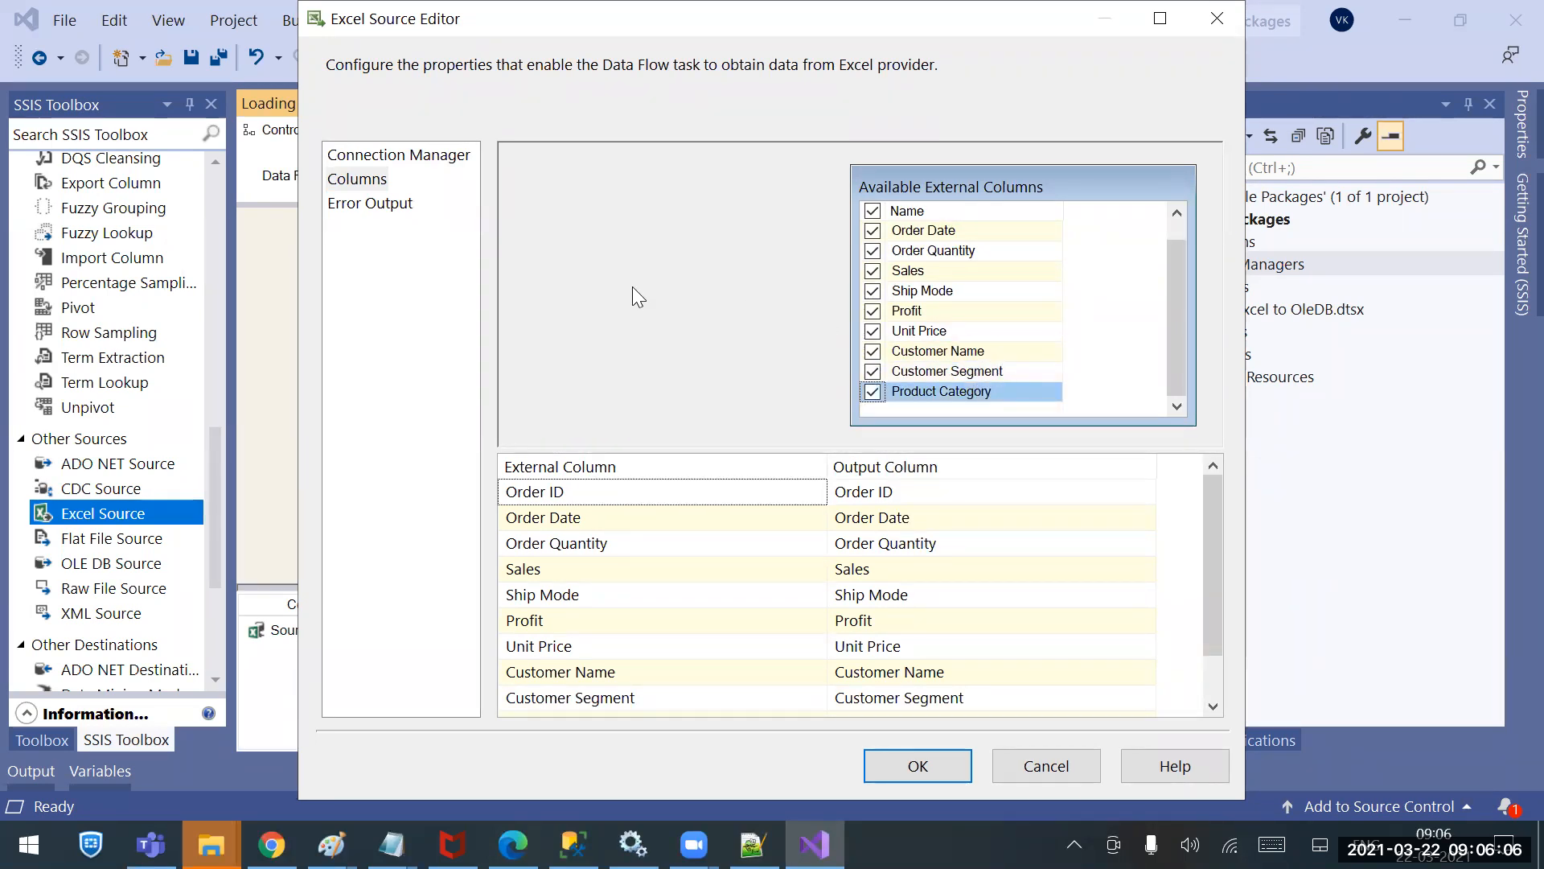
Check the Excel Source's error output and column settings, and accept the source configuration.
click(382, 204)
click(369, 180)
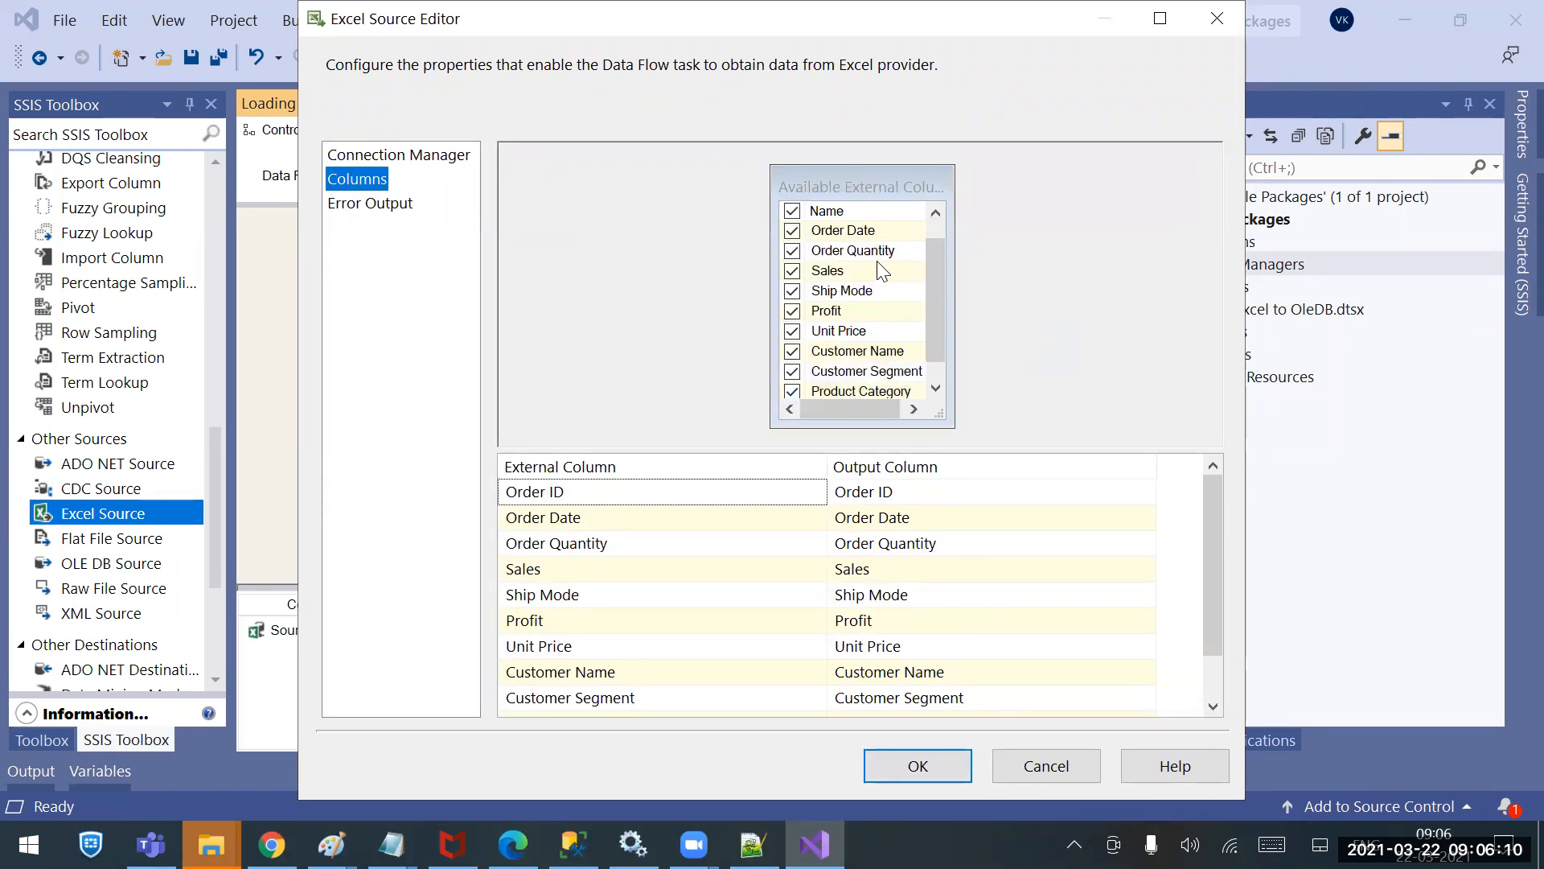
click(920, 771)
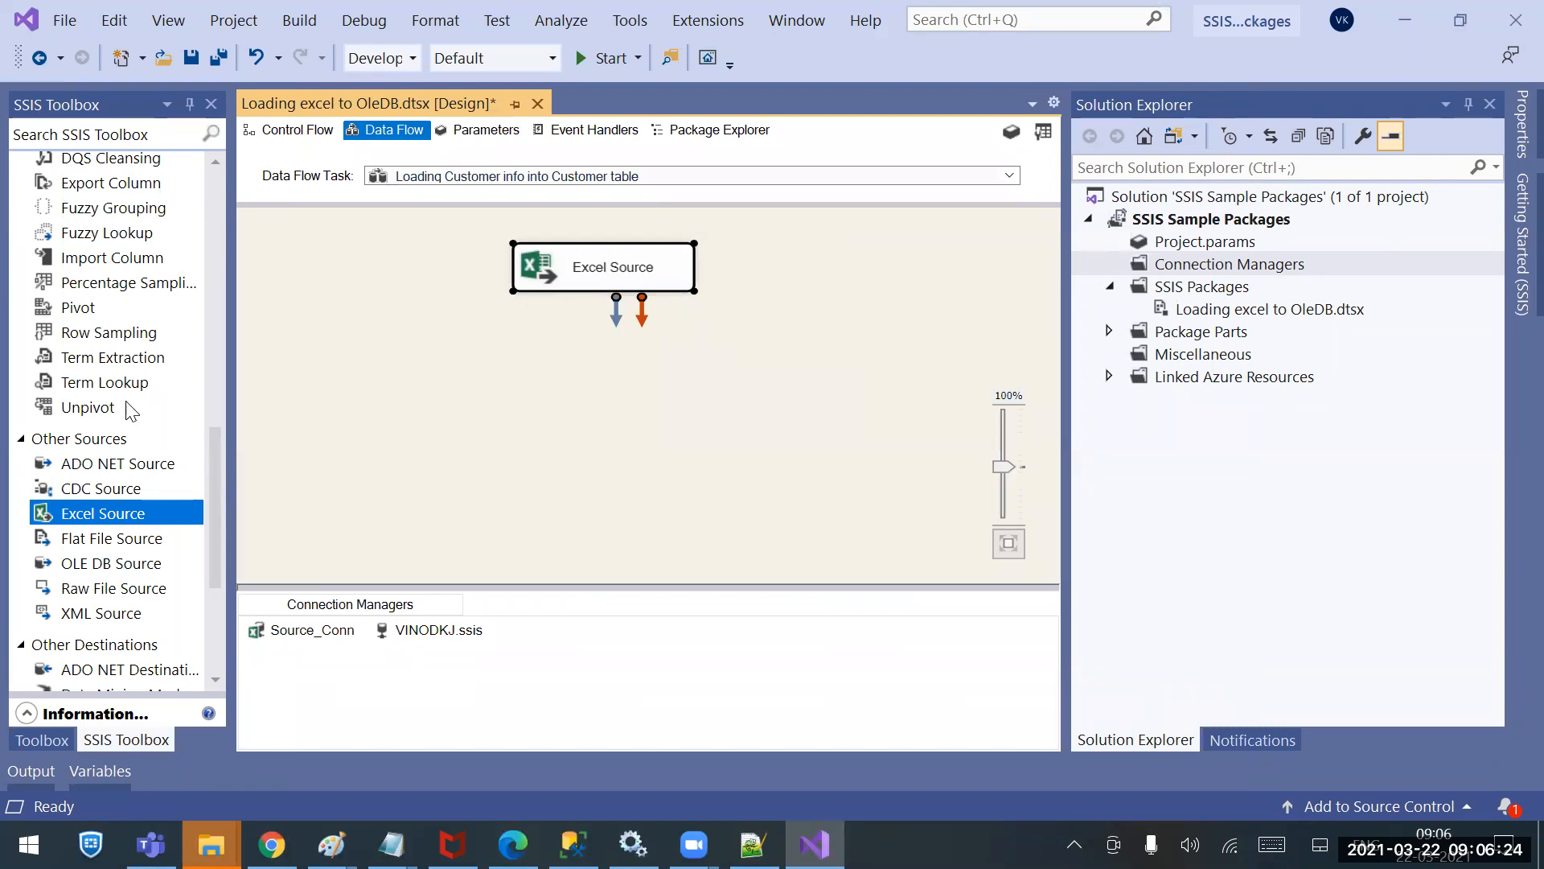
Place an OLE DB Destination on the data flow canvas below the Excel Source.
drag(217, 465, 217, 185)
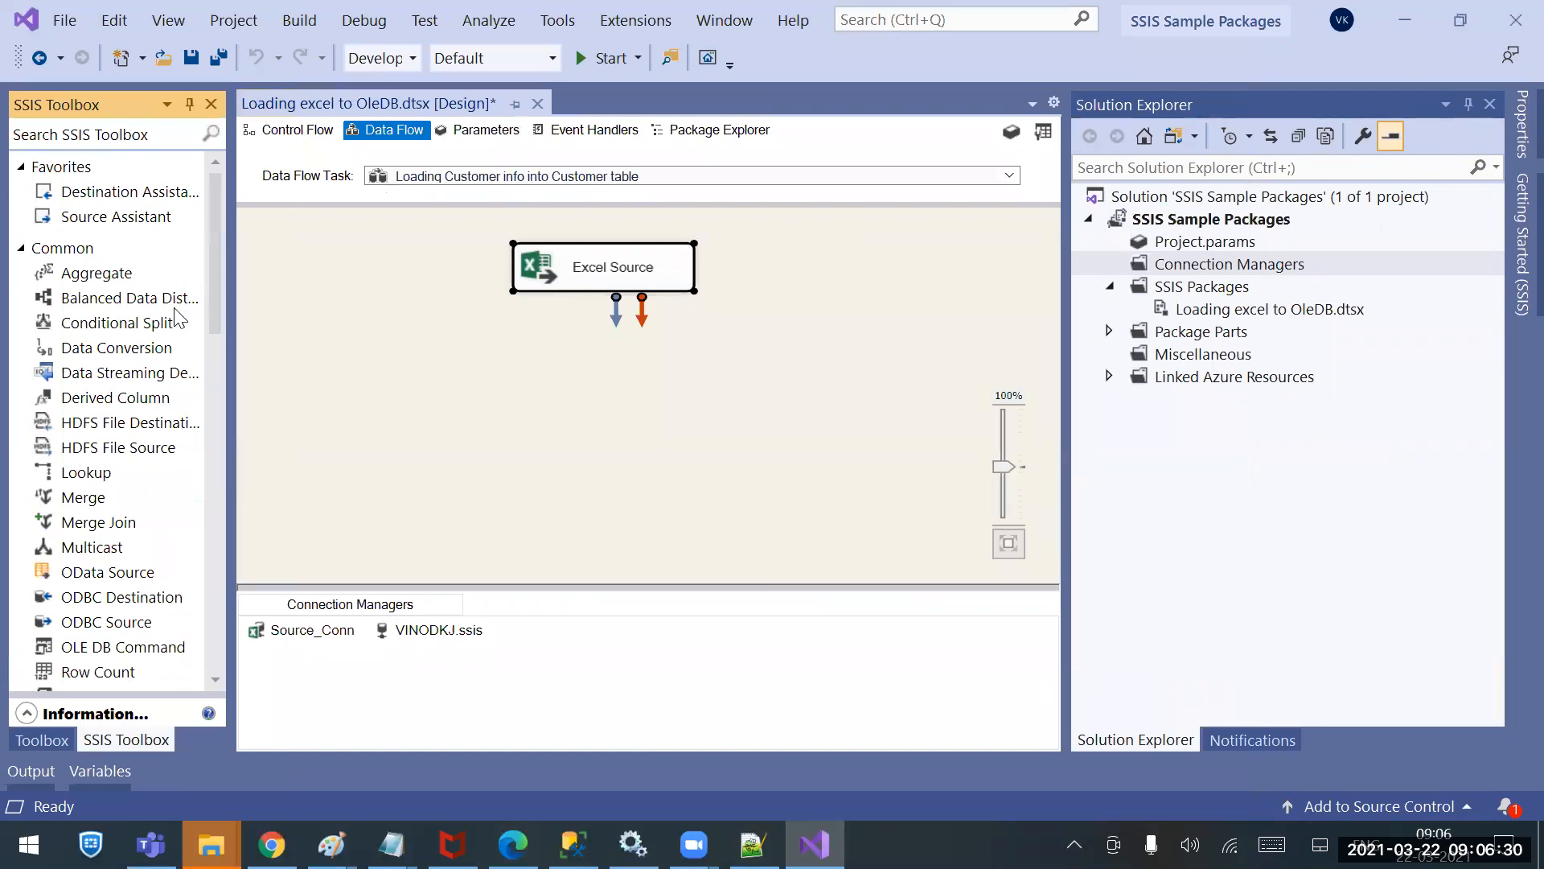
drag(209, 301, 201, 657)
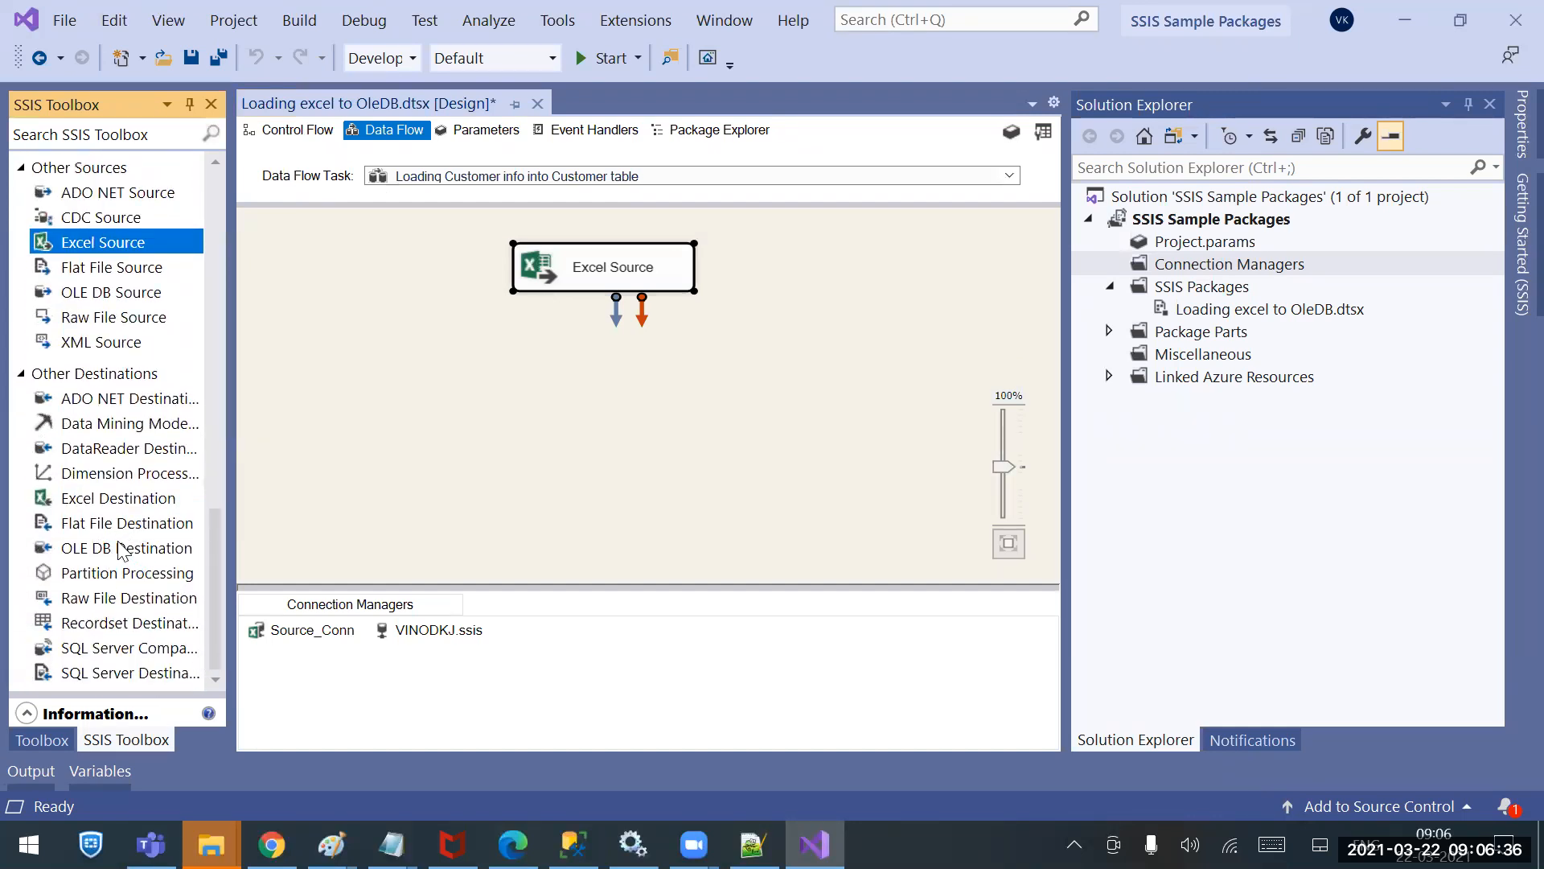
drag(106, 547, 557, 390)
click(607, 473)
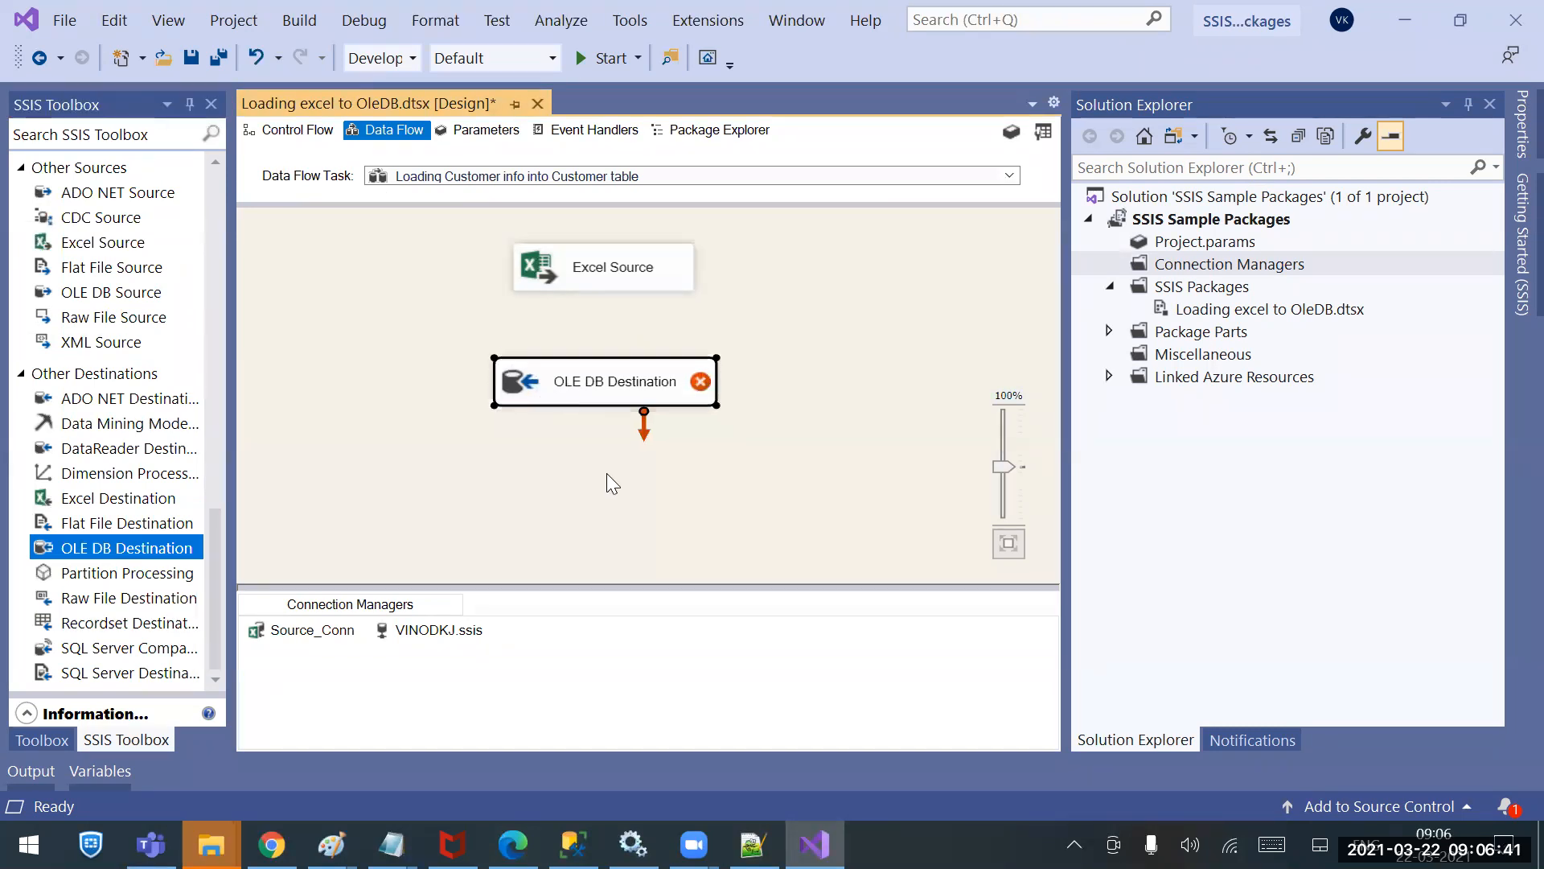
click(610, 378)
double_click(614, 380)
click(1171, 467)
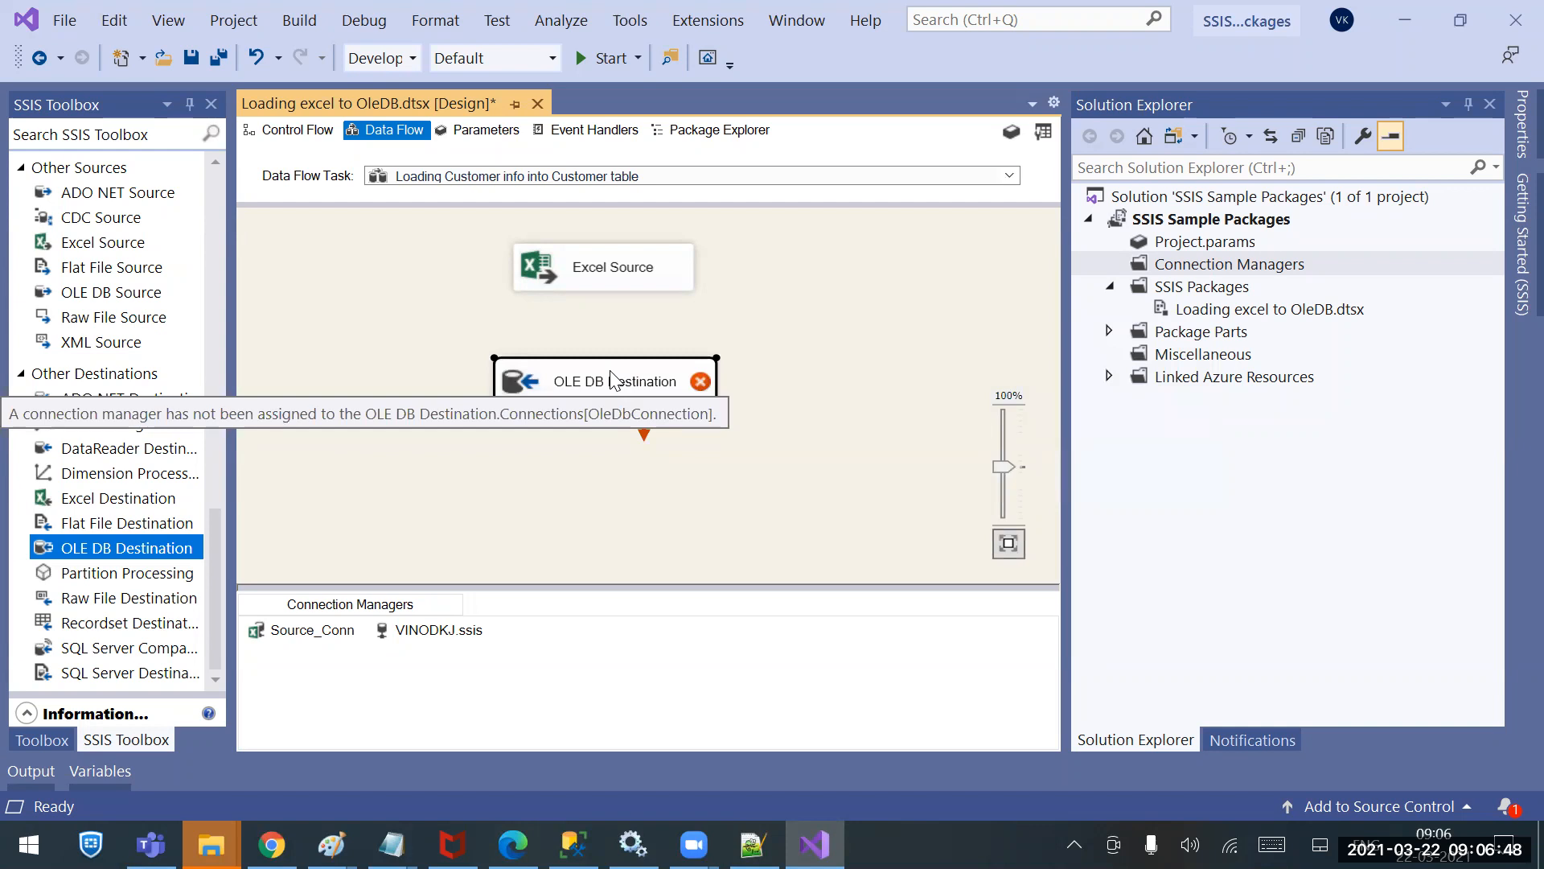
Connect the Excel Source's regular data output to the OLE DB Destination and select the destination.
click(612, 285)
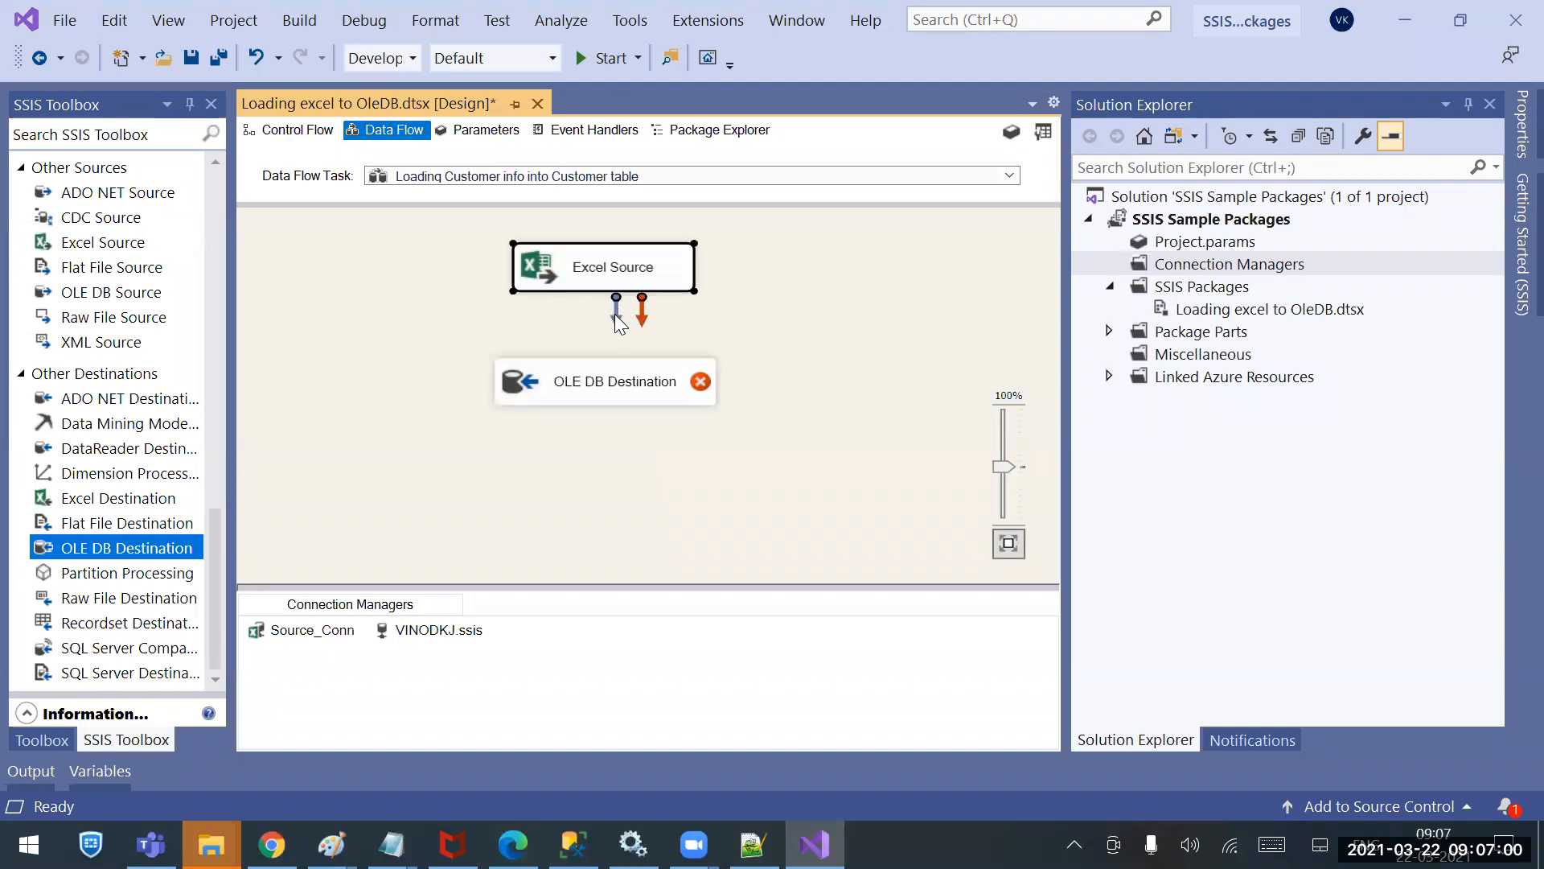
drag(613, 353, 614, 371)
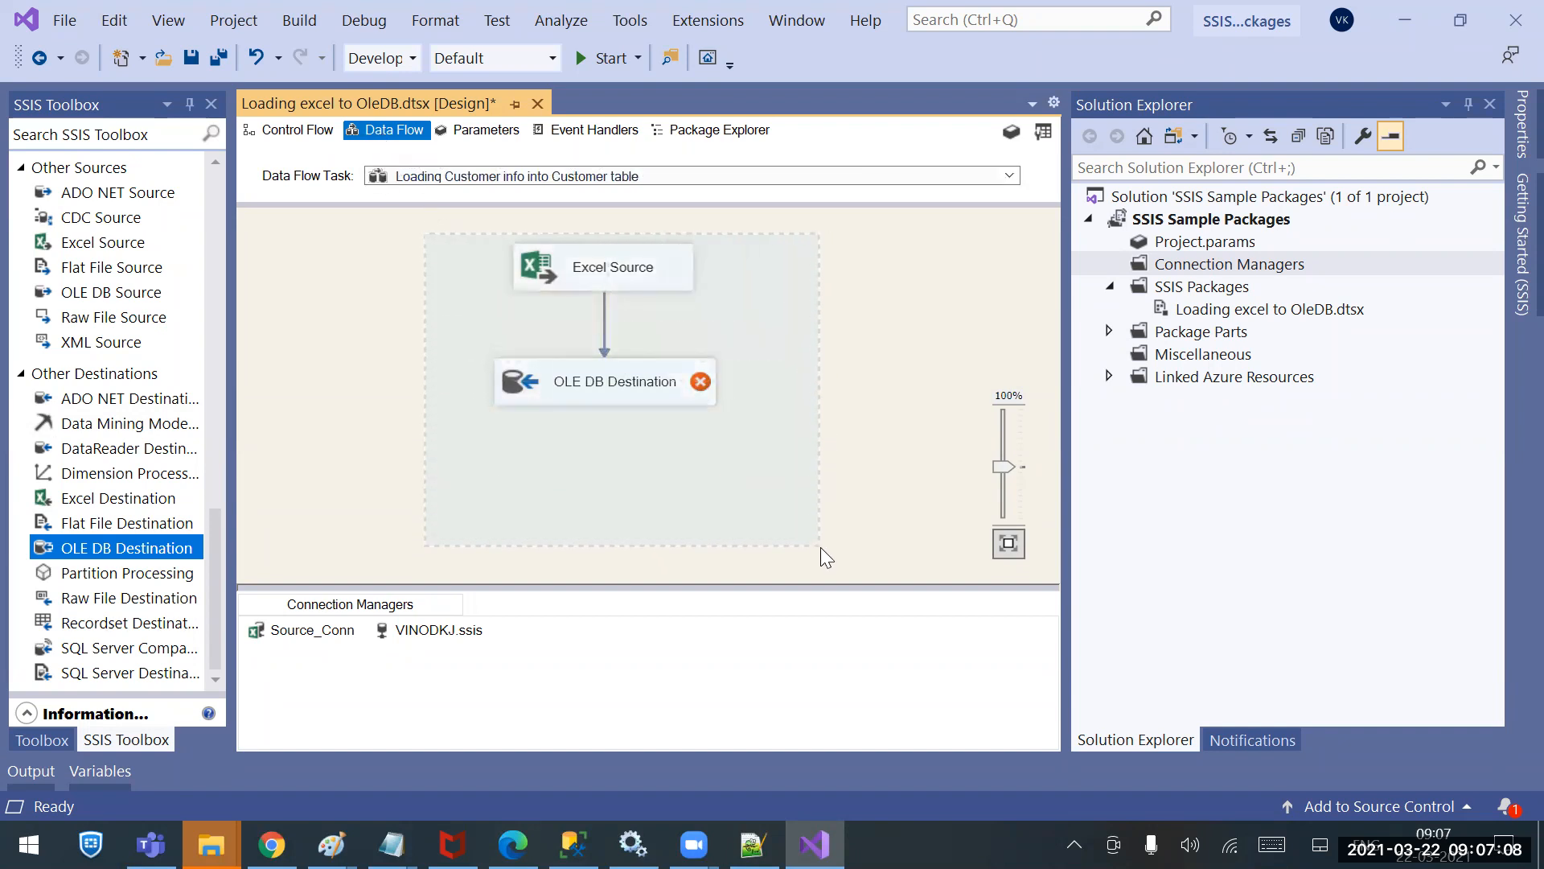
key(ctrl+a)
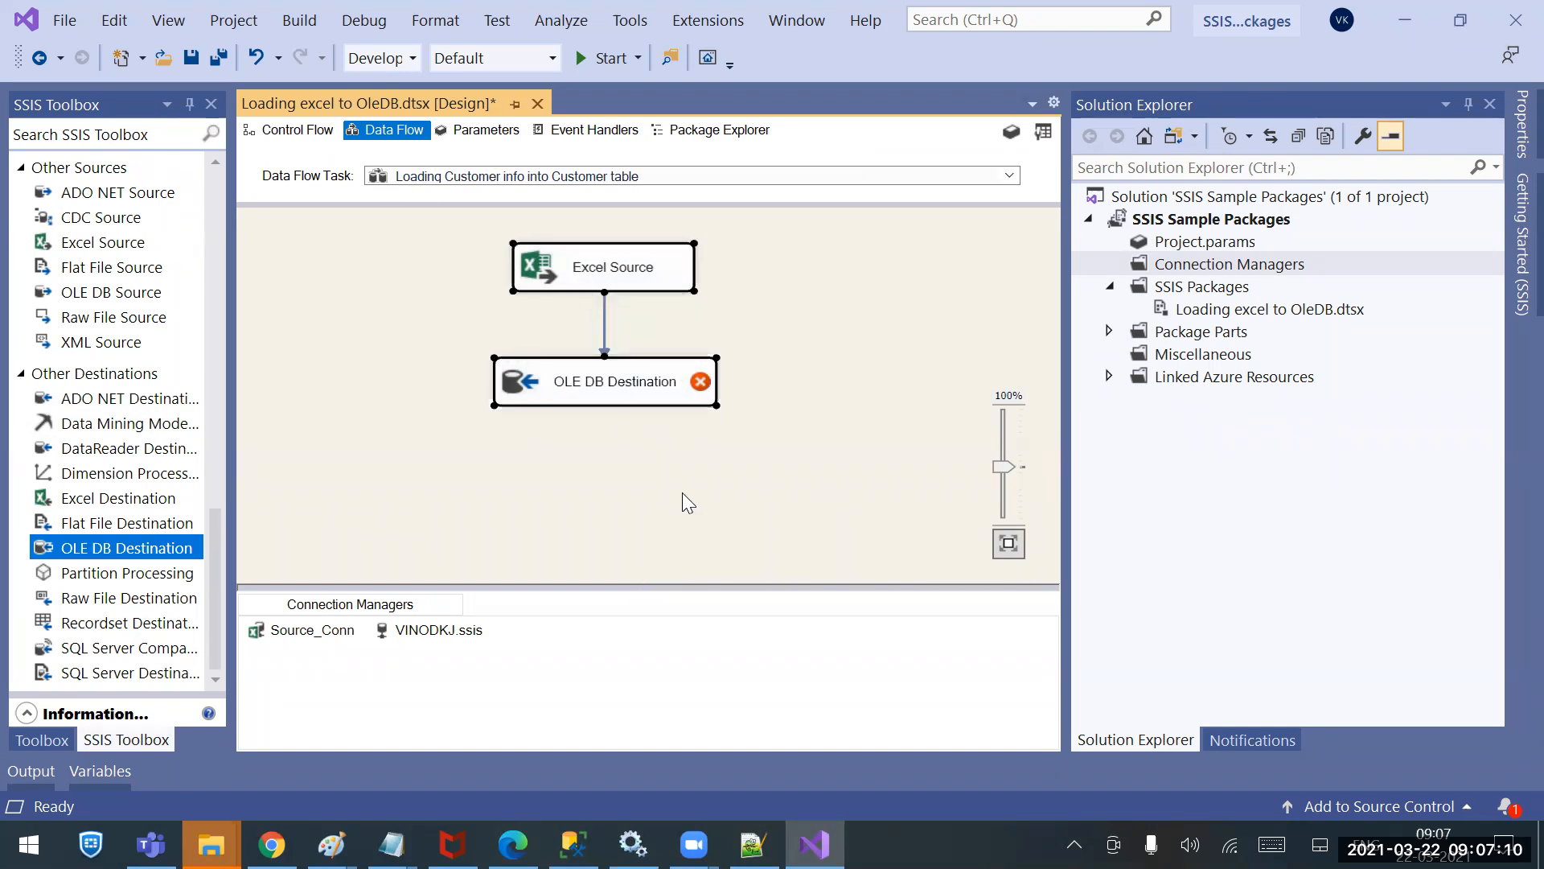
click(724, 361)
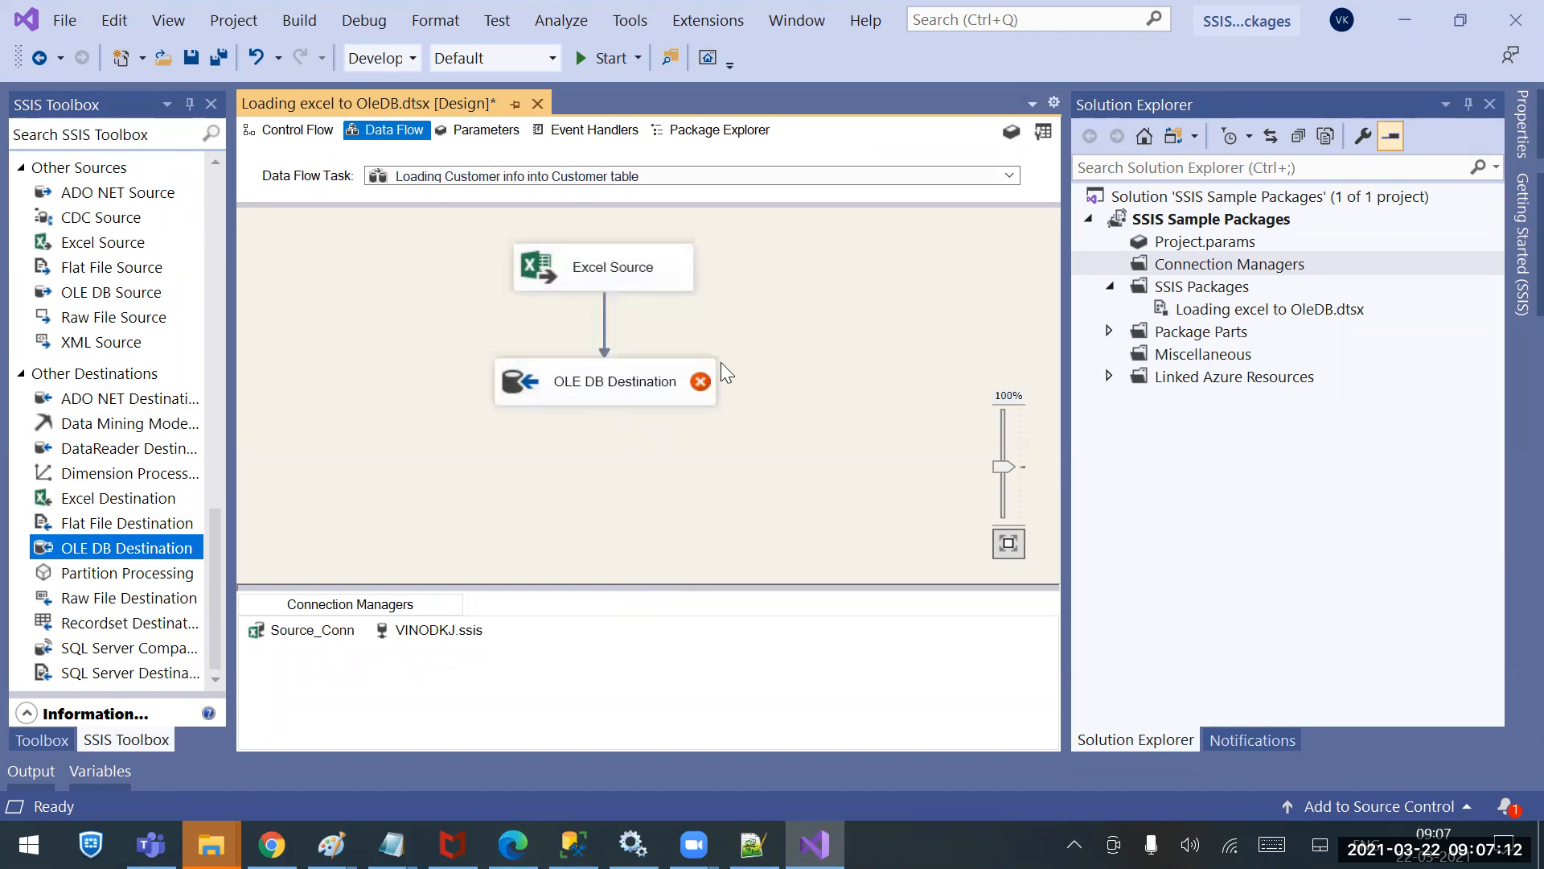
click(605, 321)
click(685, 327)
click(593, 378)
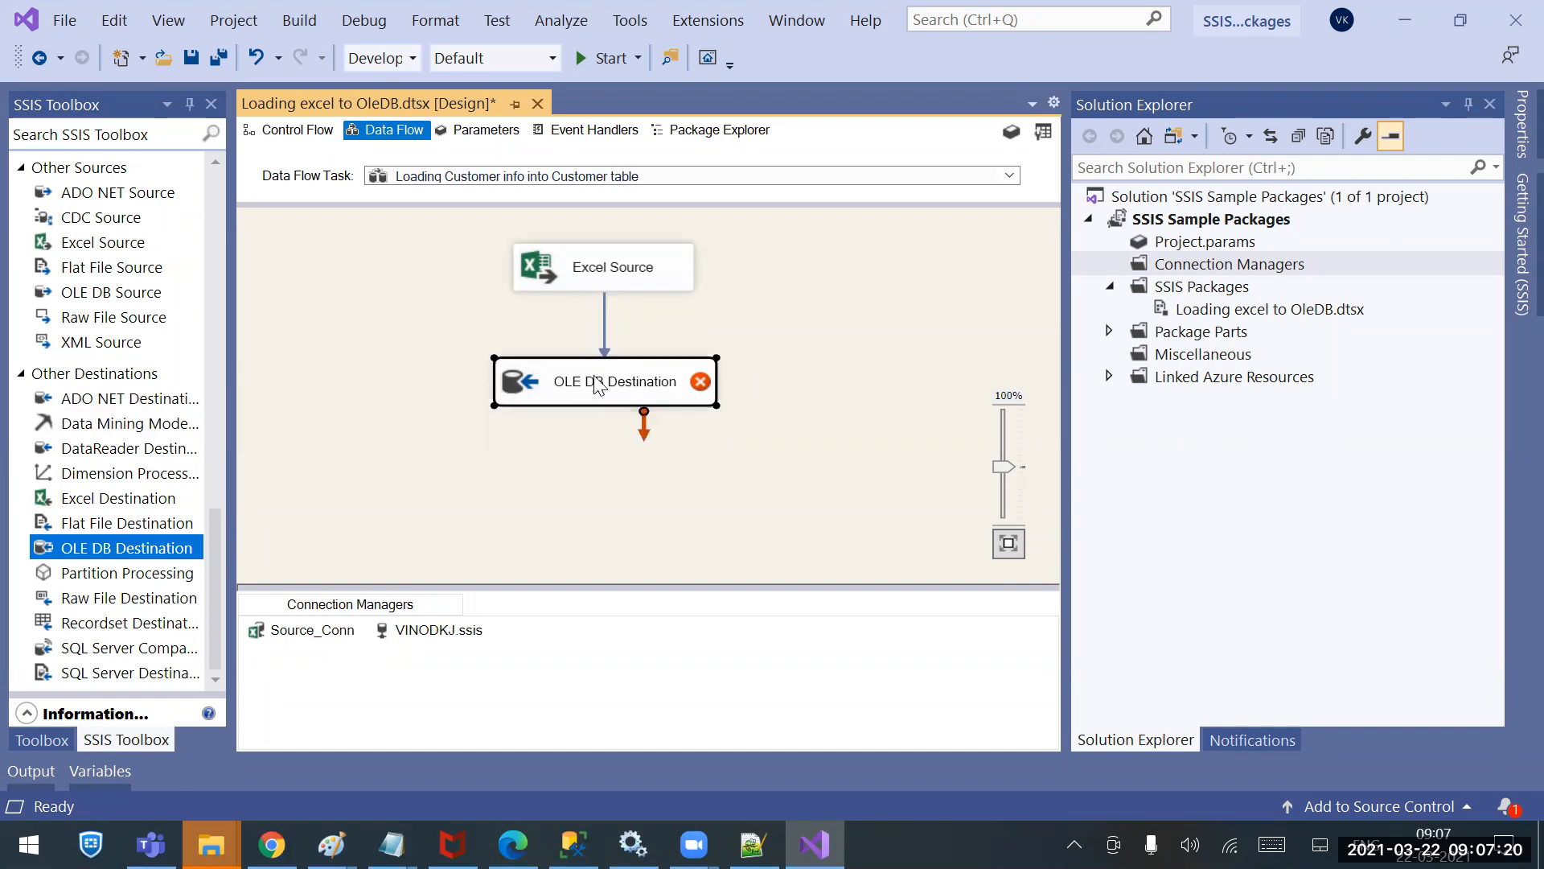
Open the OLE DB Destination for editing and set its data access mode to Table or view - fast load.
click(607, 265)
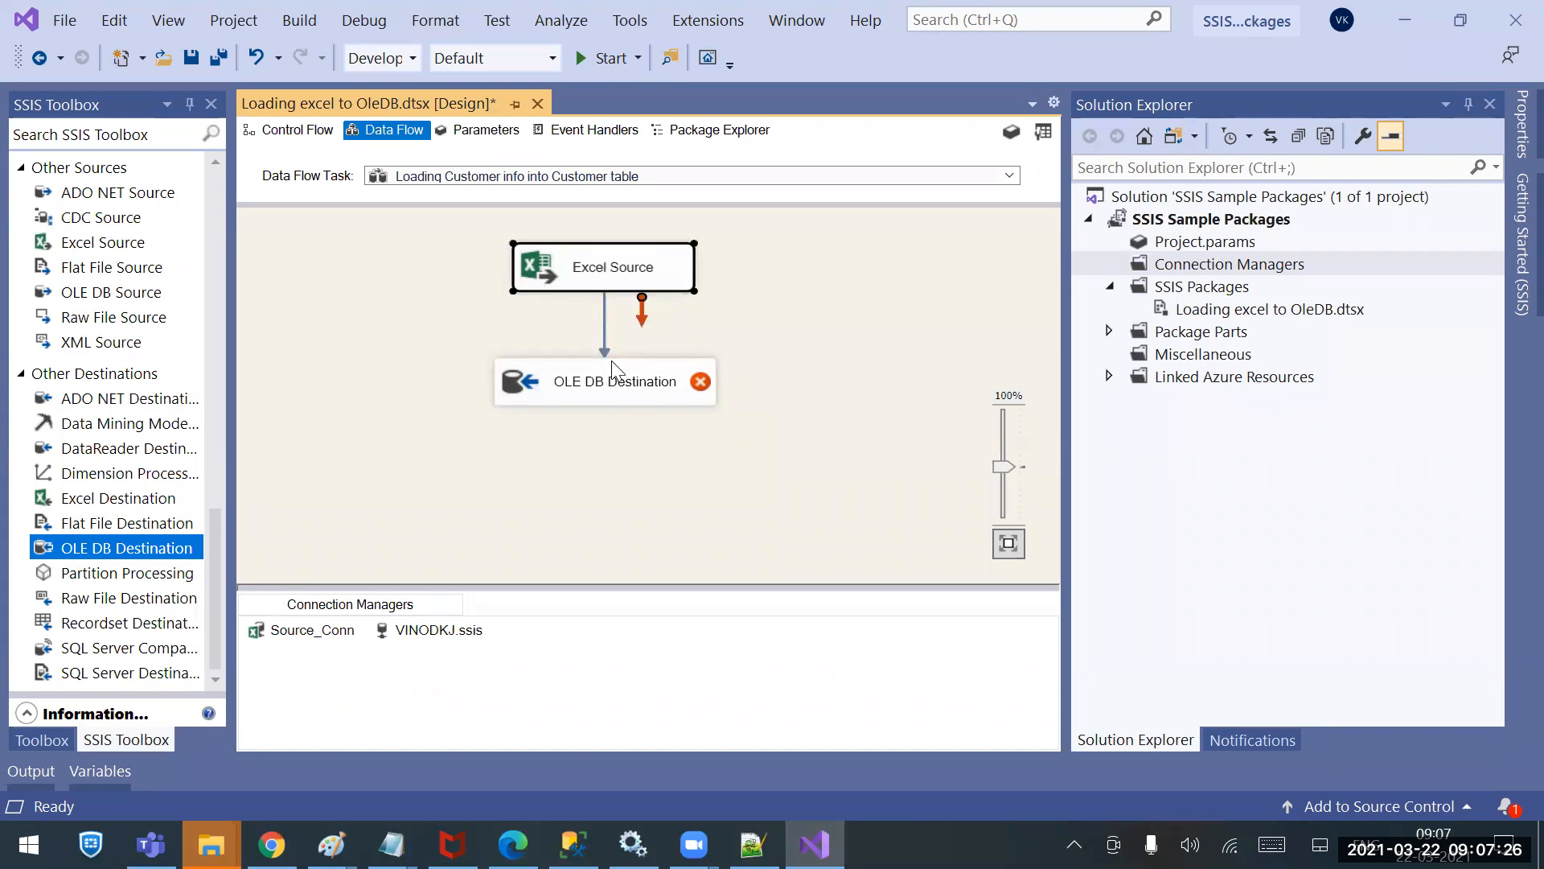
drag(608, 359, 605, 360)
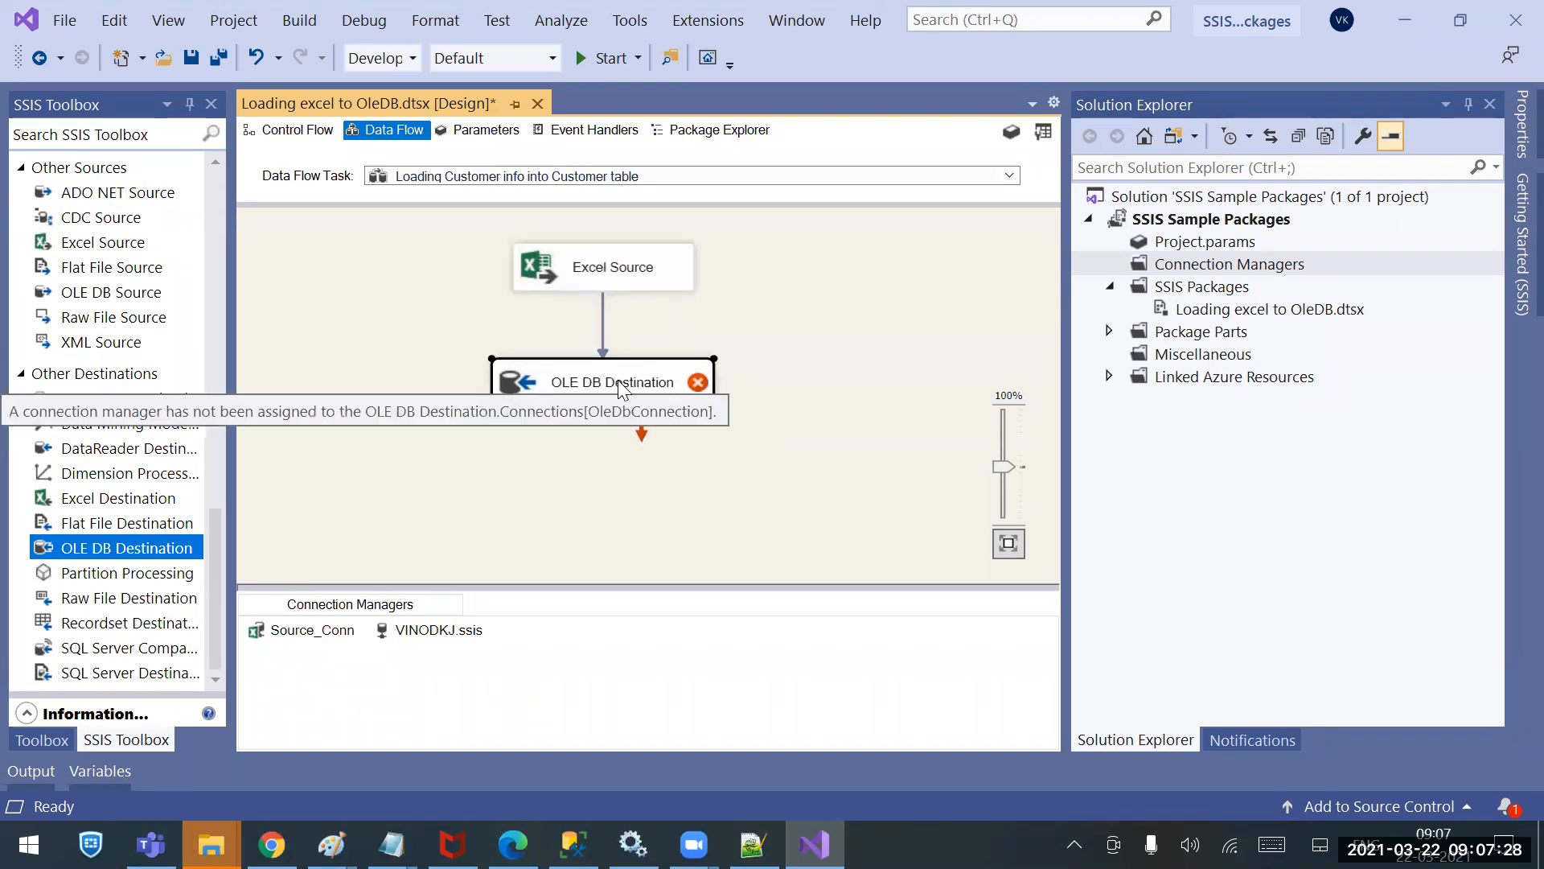
click(663, 336)
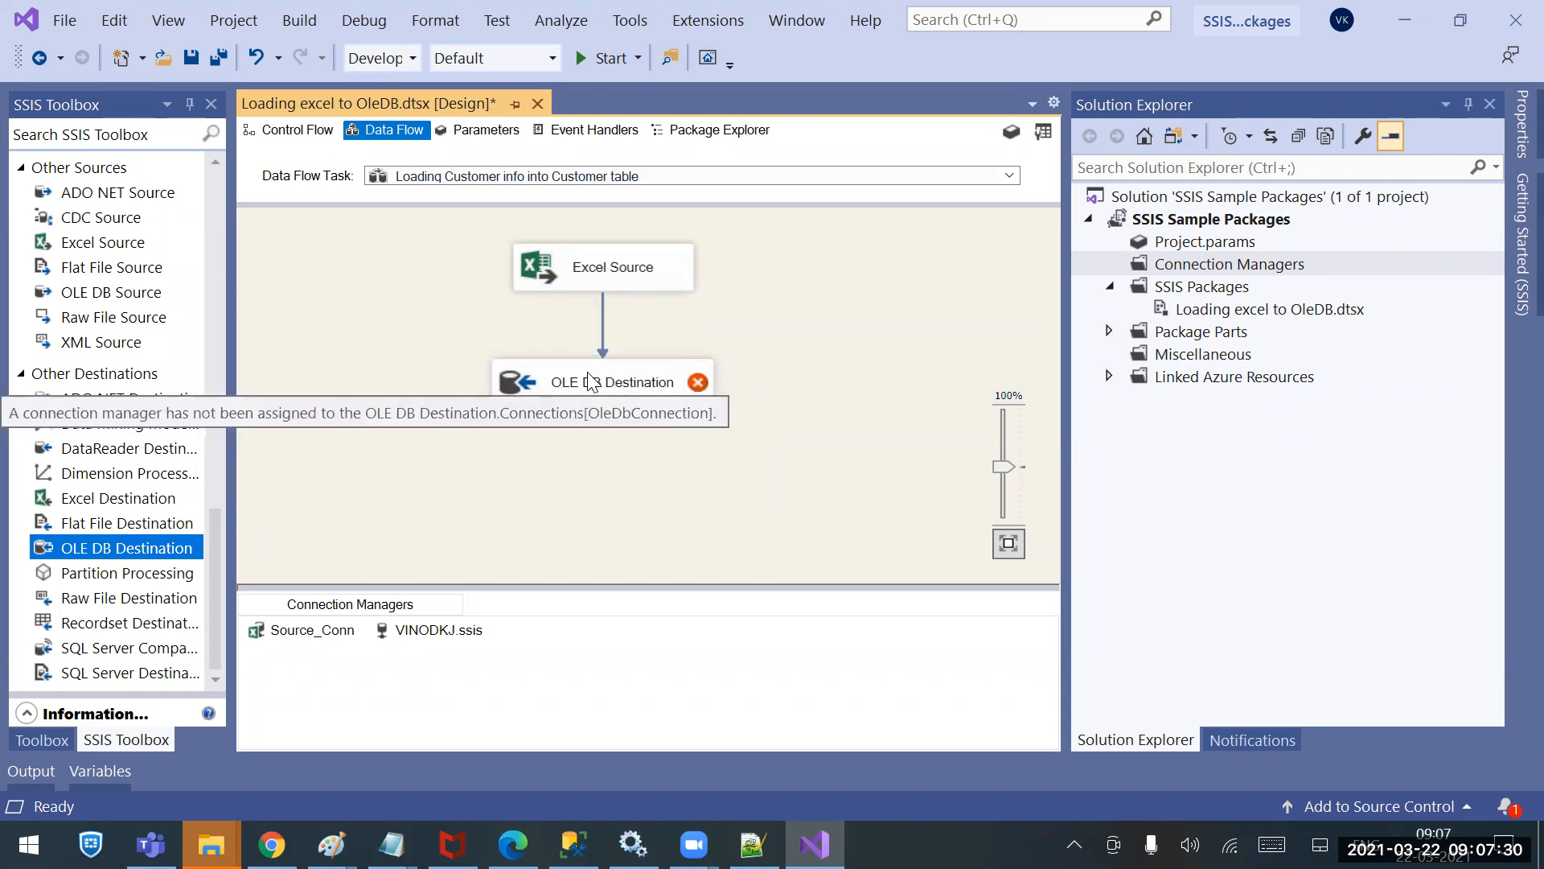
double_click(595, 377)
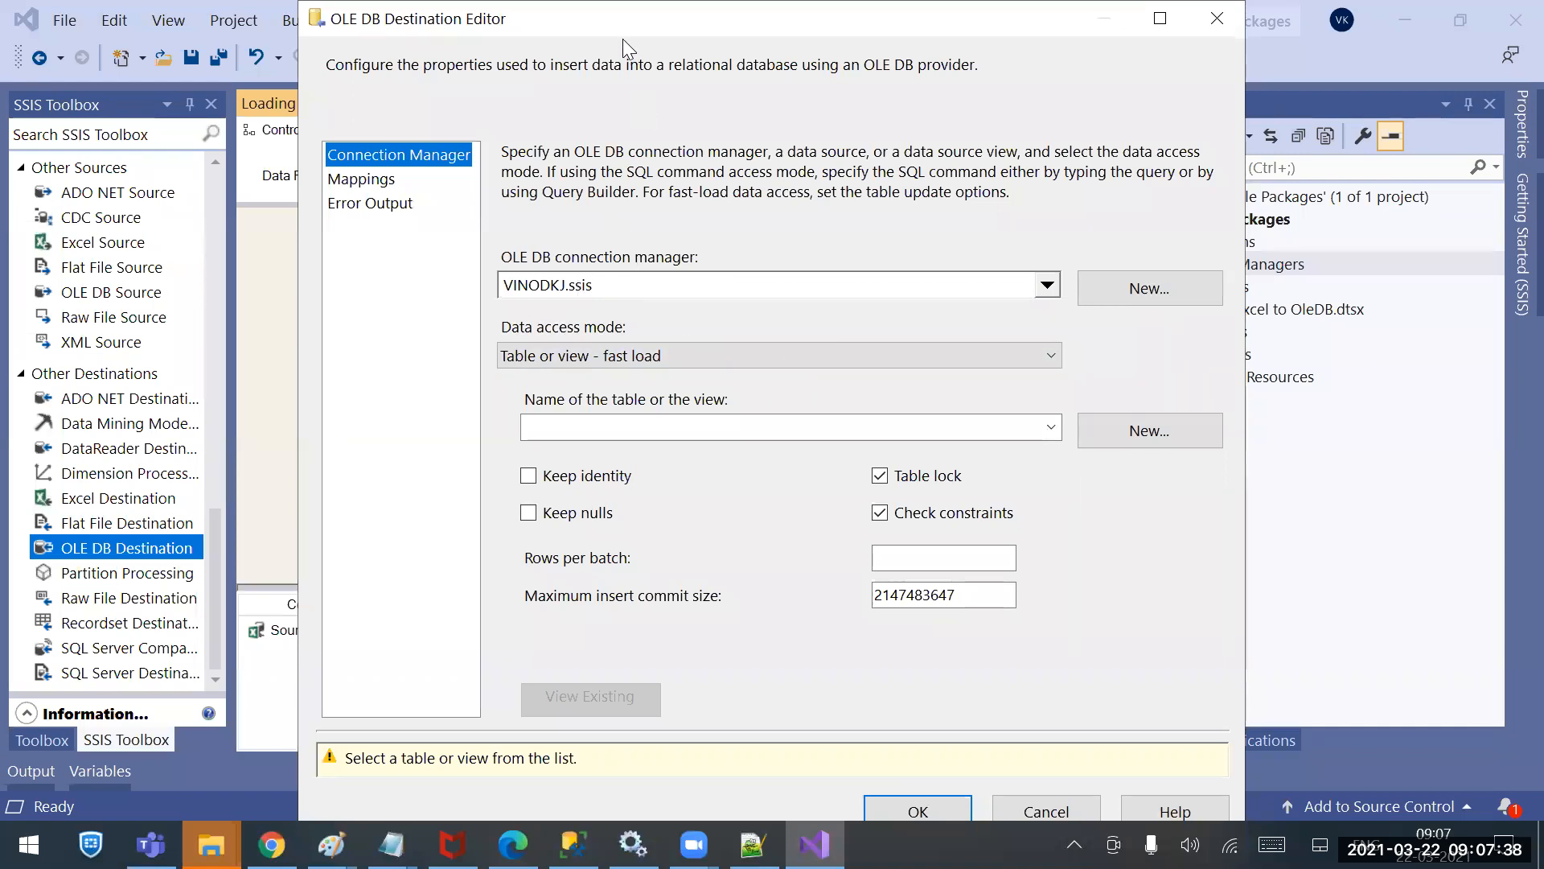
drag(622, 39, 930, 109)
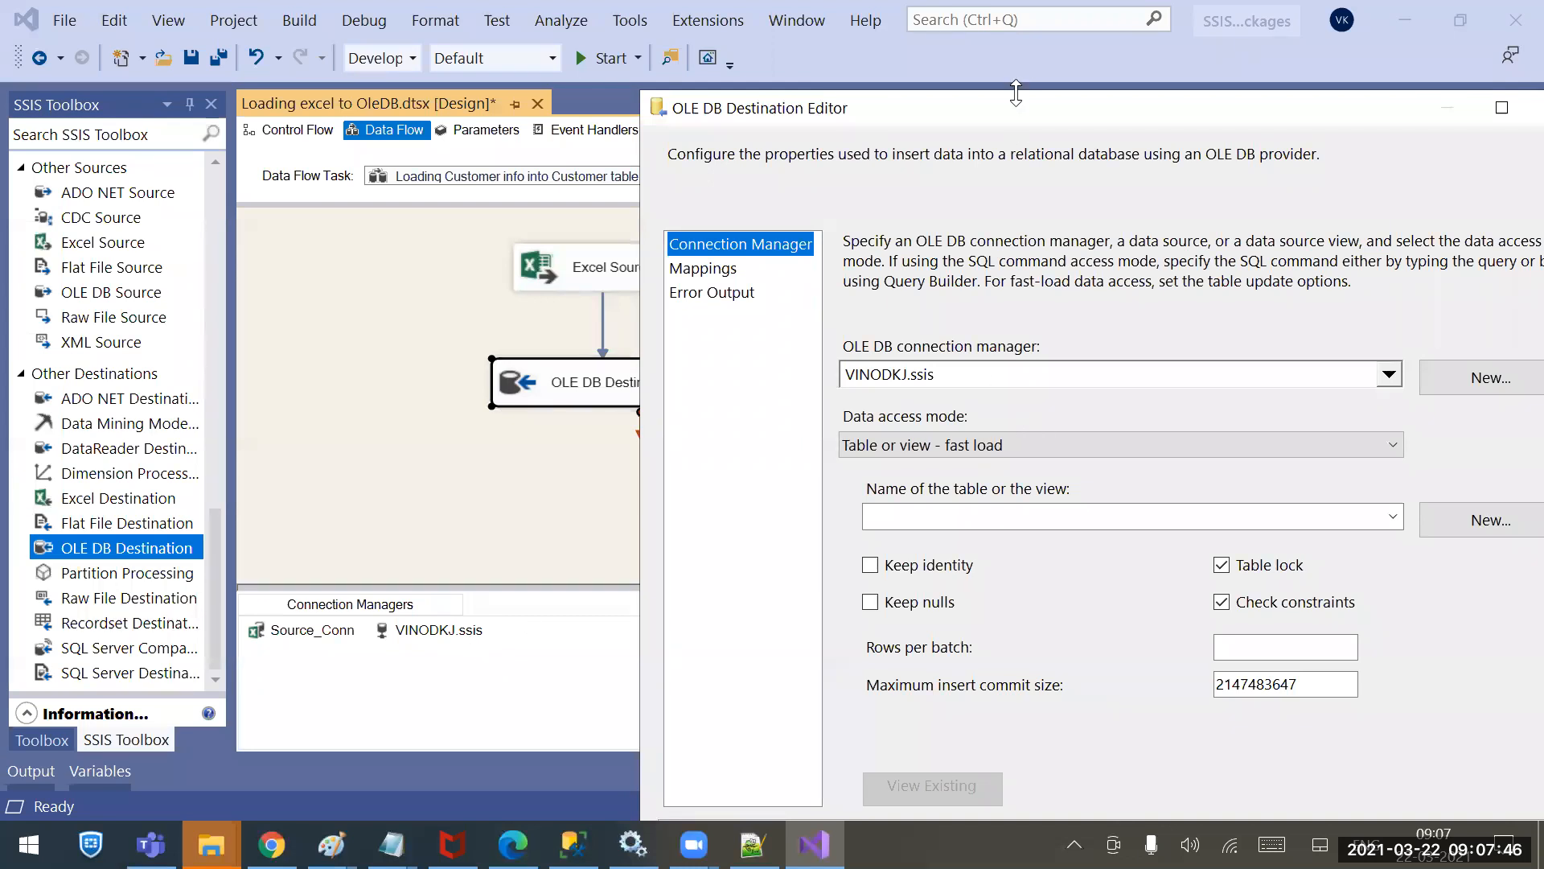
drag(1015, 107, 950, 119)
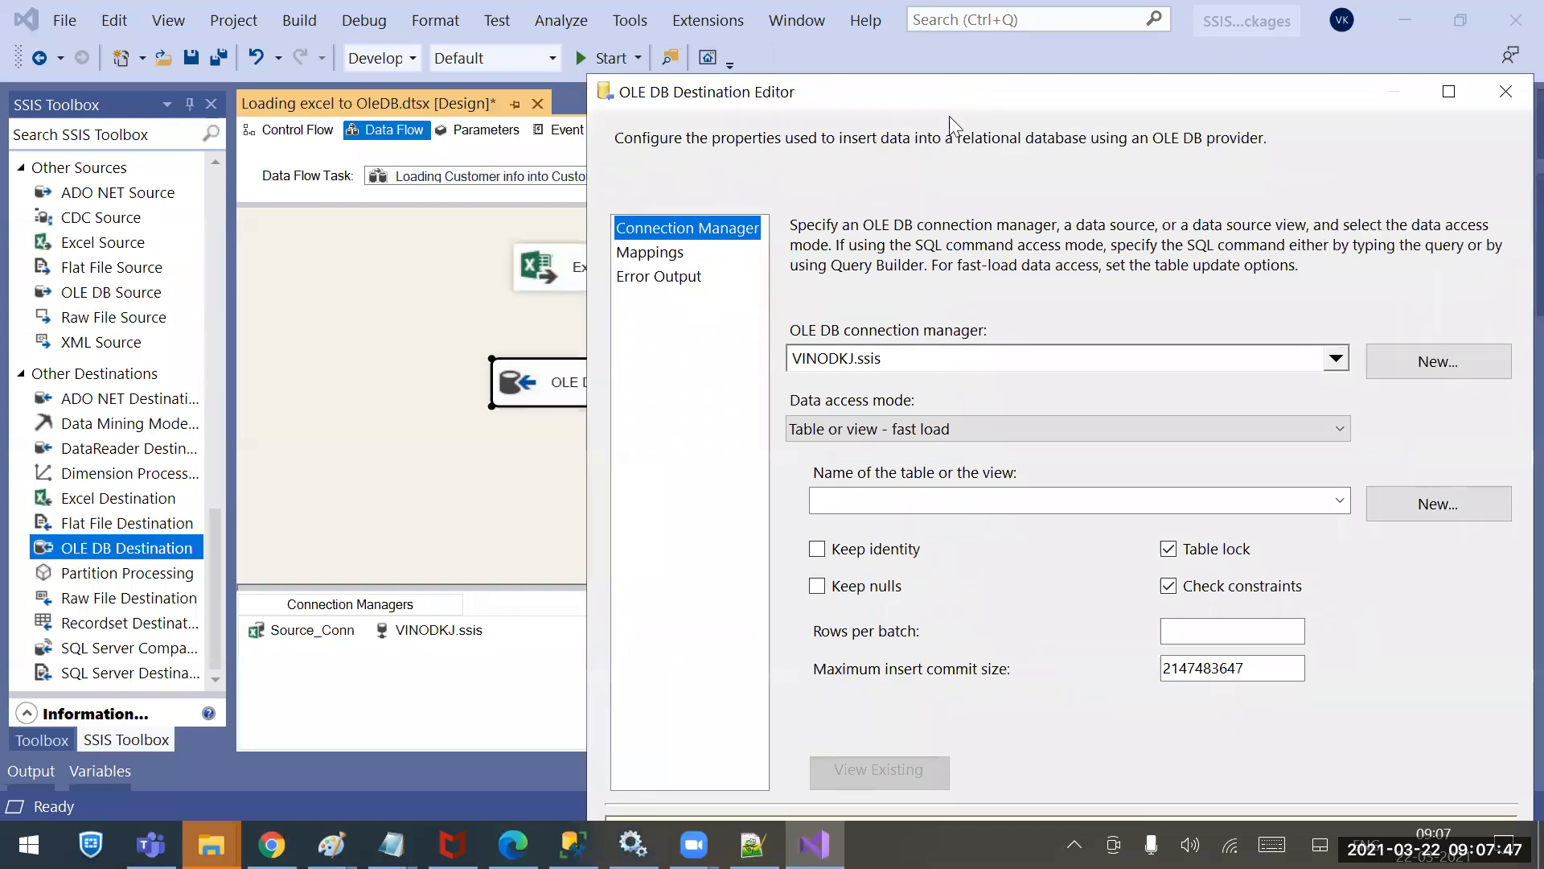
click(883, 429)
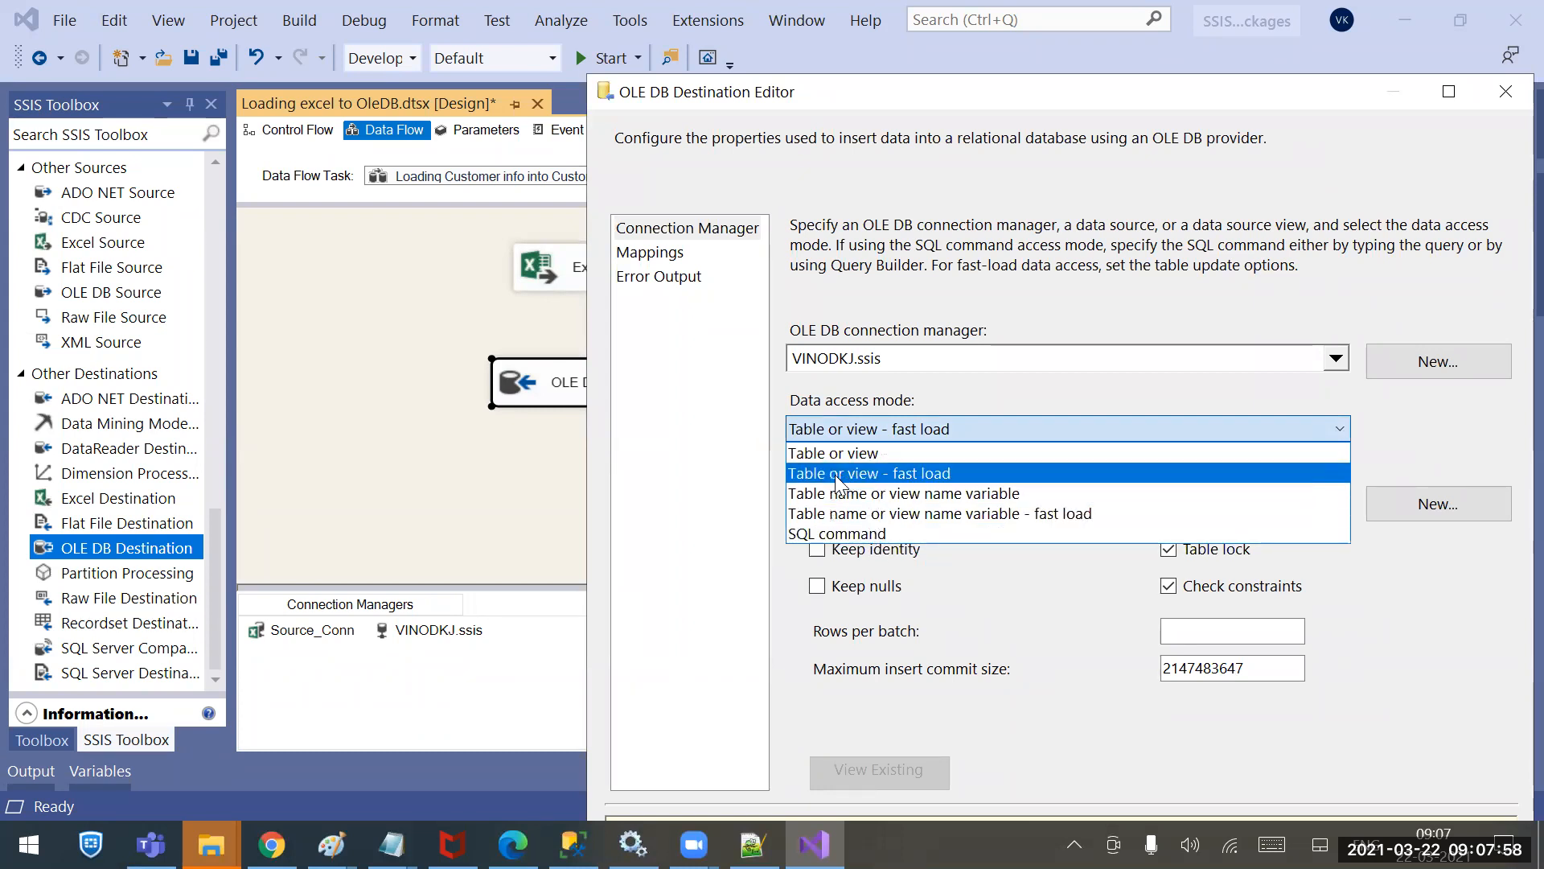
click(933, 482)
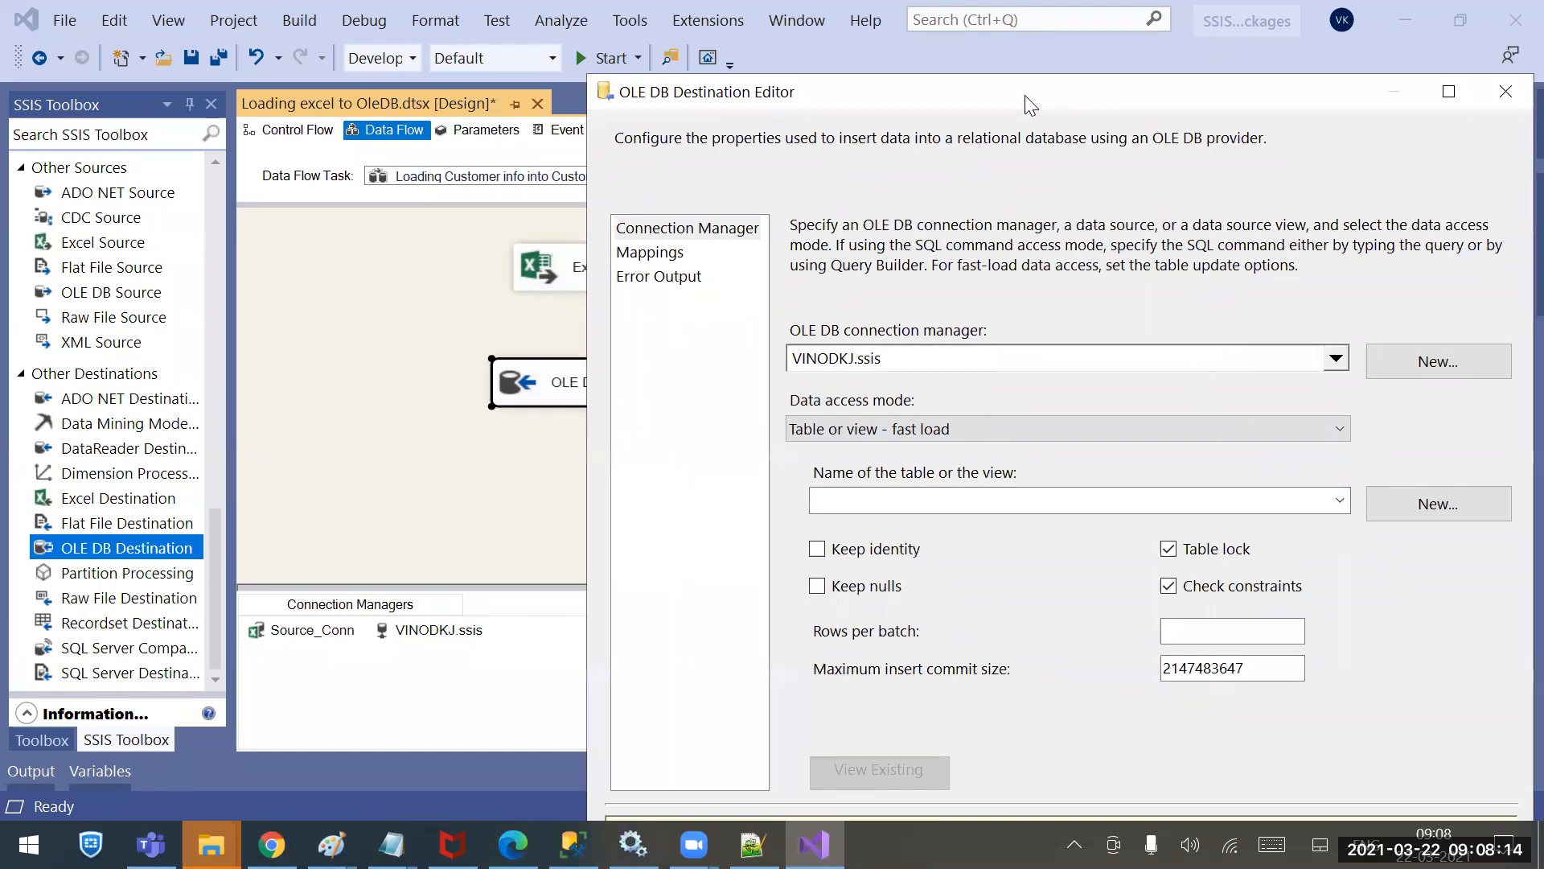
drag(1012, 88, 968, 76)
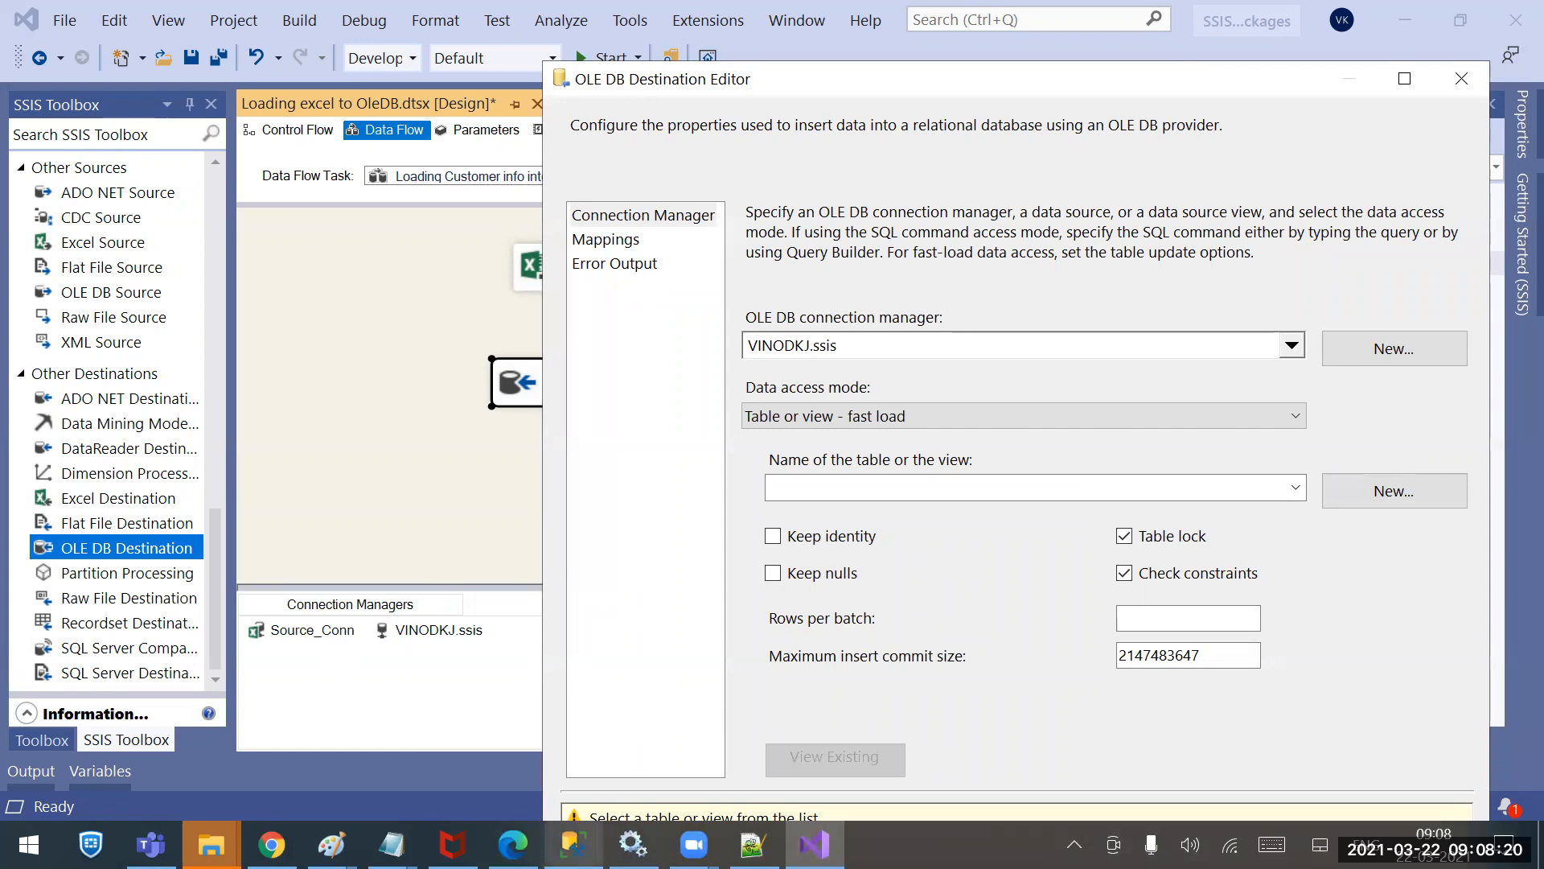
Check the server's databases in SQL Server Management Studio, and look through the tables available to the OLE DB Destination.
click(573, 844)
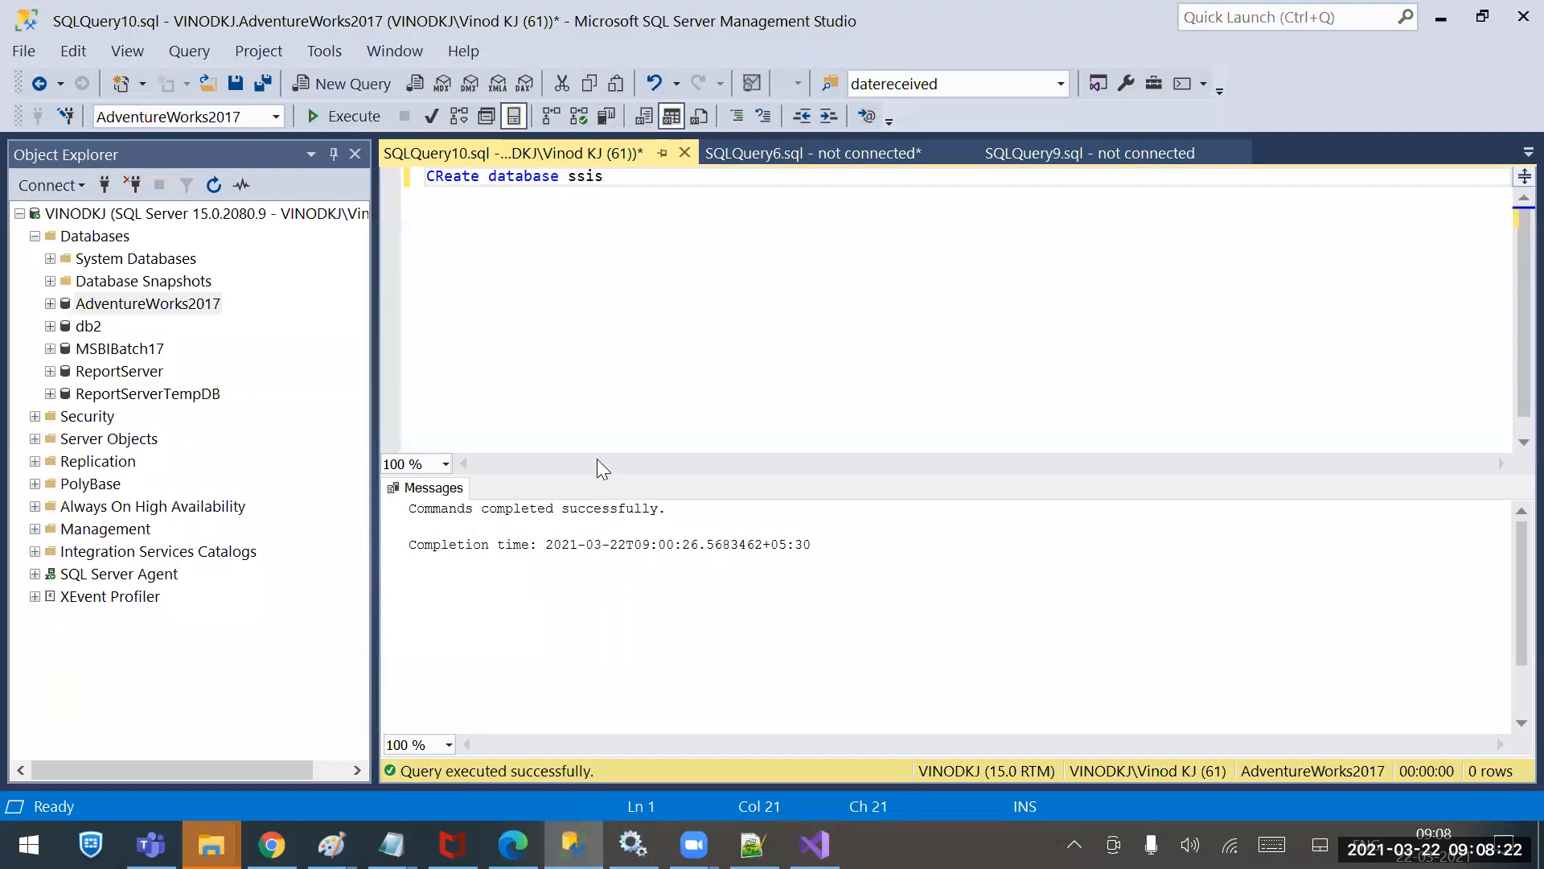
click(1441, 17)
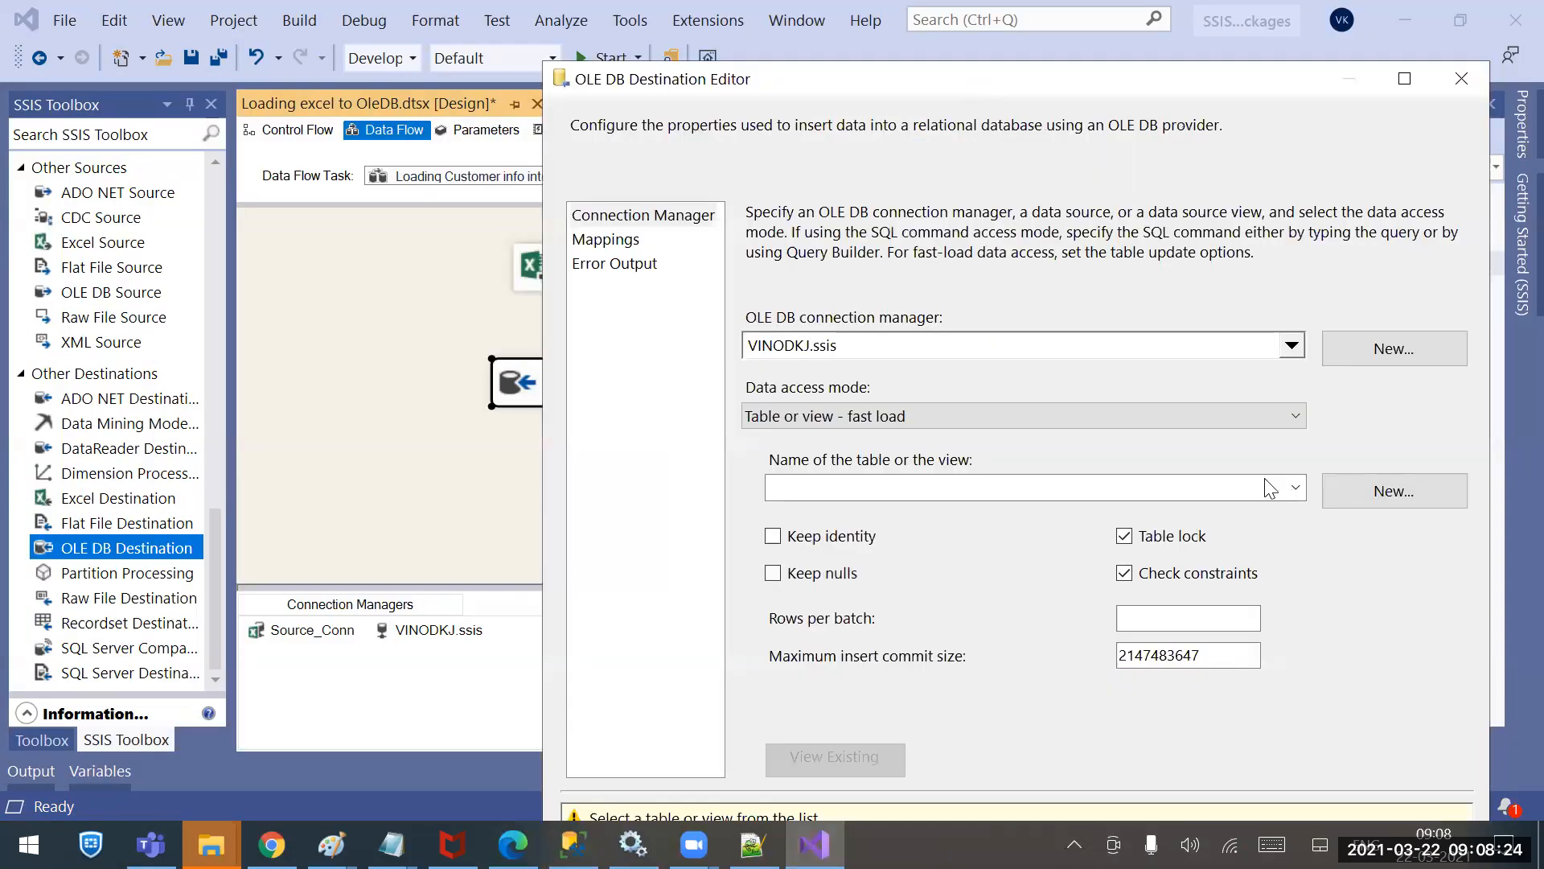
click(1297, 488)
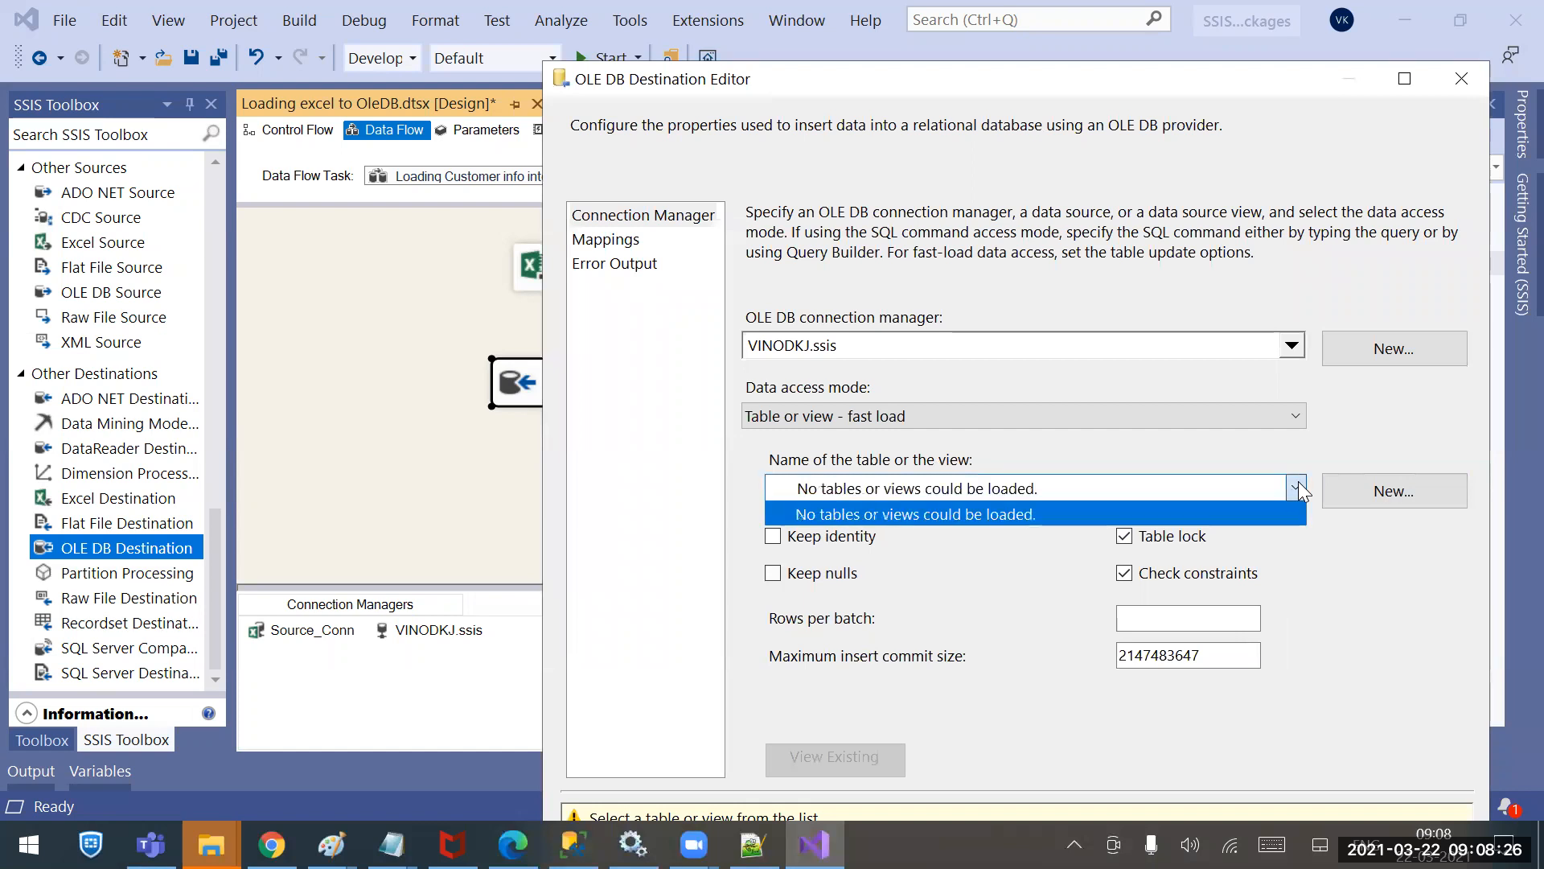
click(1378, 653)
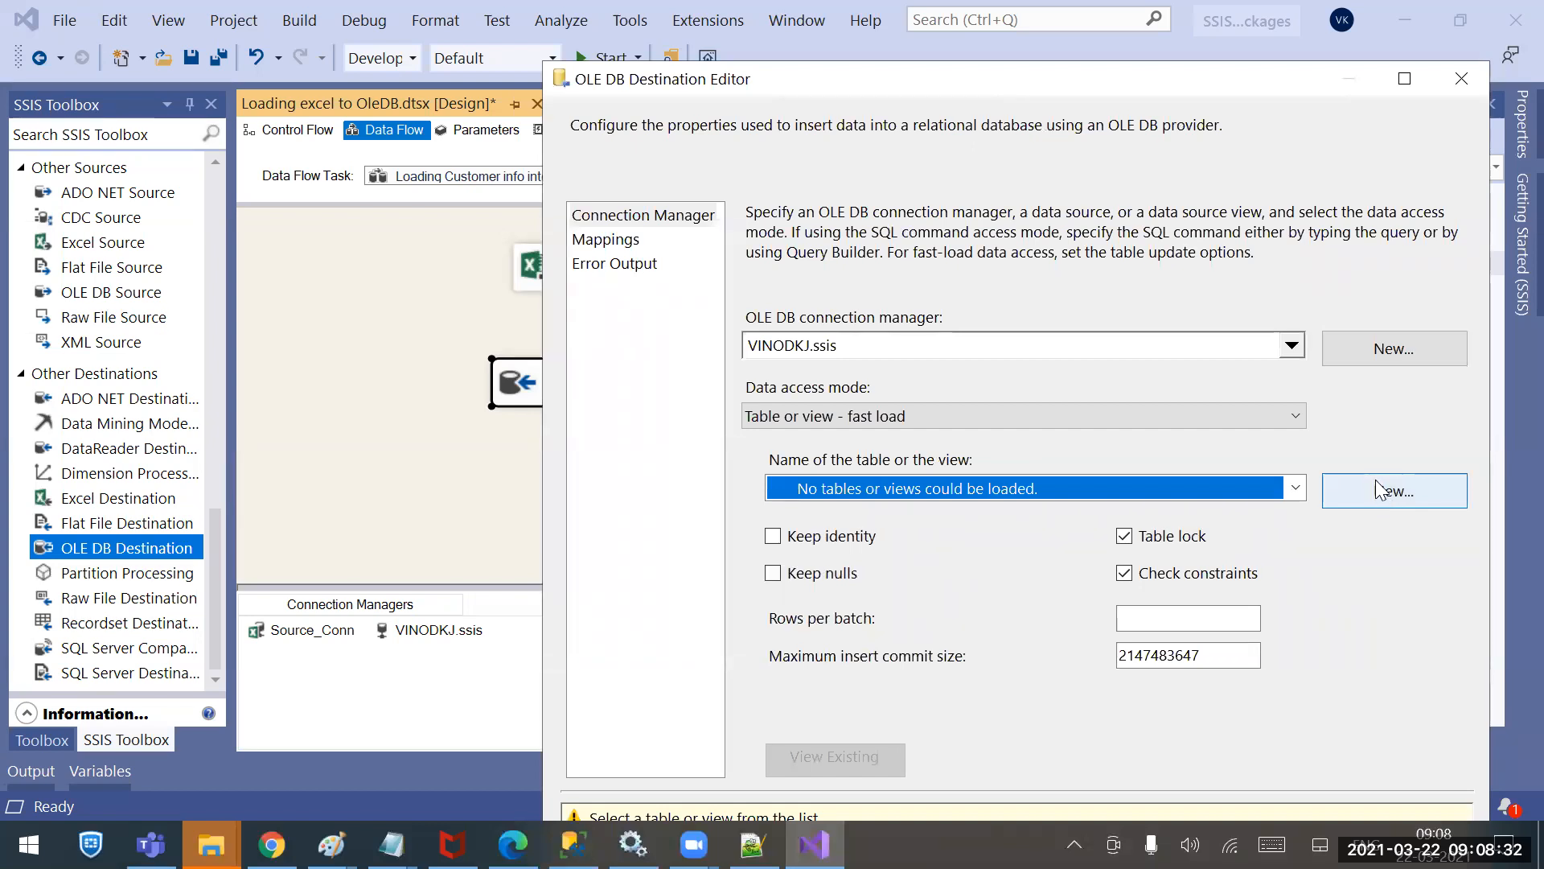
Start a new table for the OLE DB Destination and review the generated CREATE TABLE statement.
click(1376, 489)
click(949, 523)
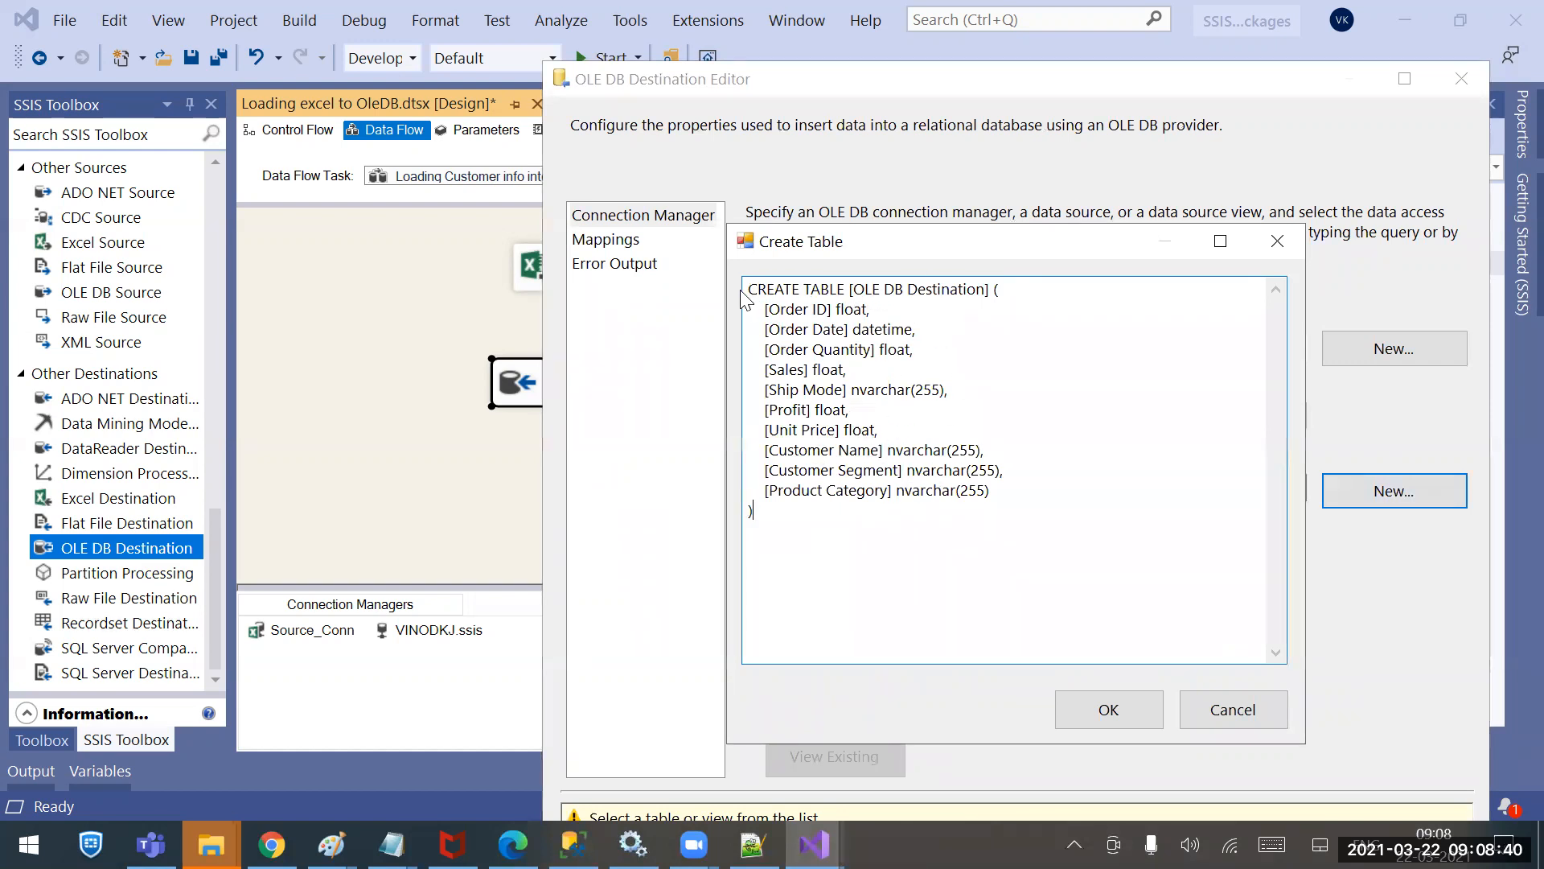
drag(753, 288, 834, 541)
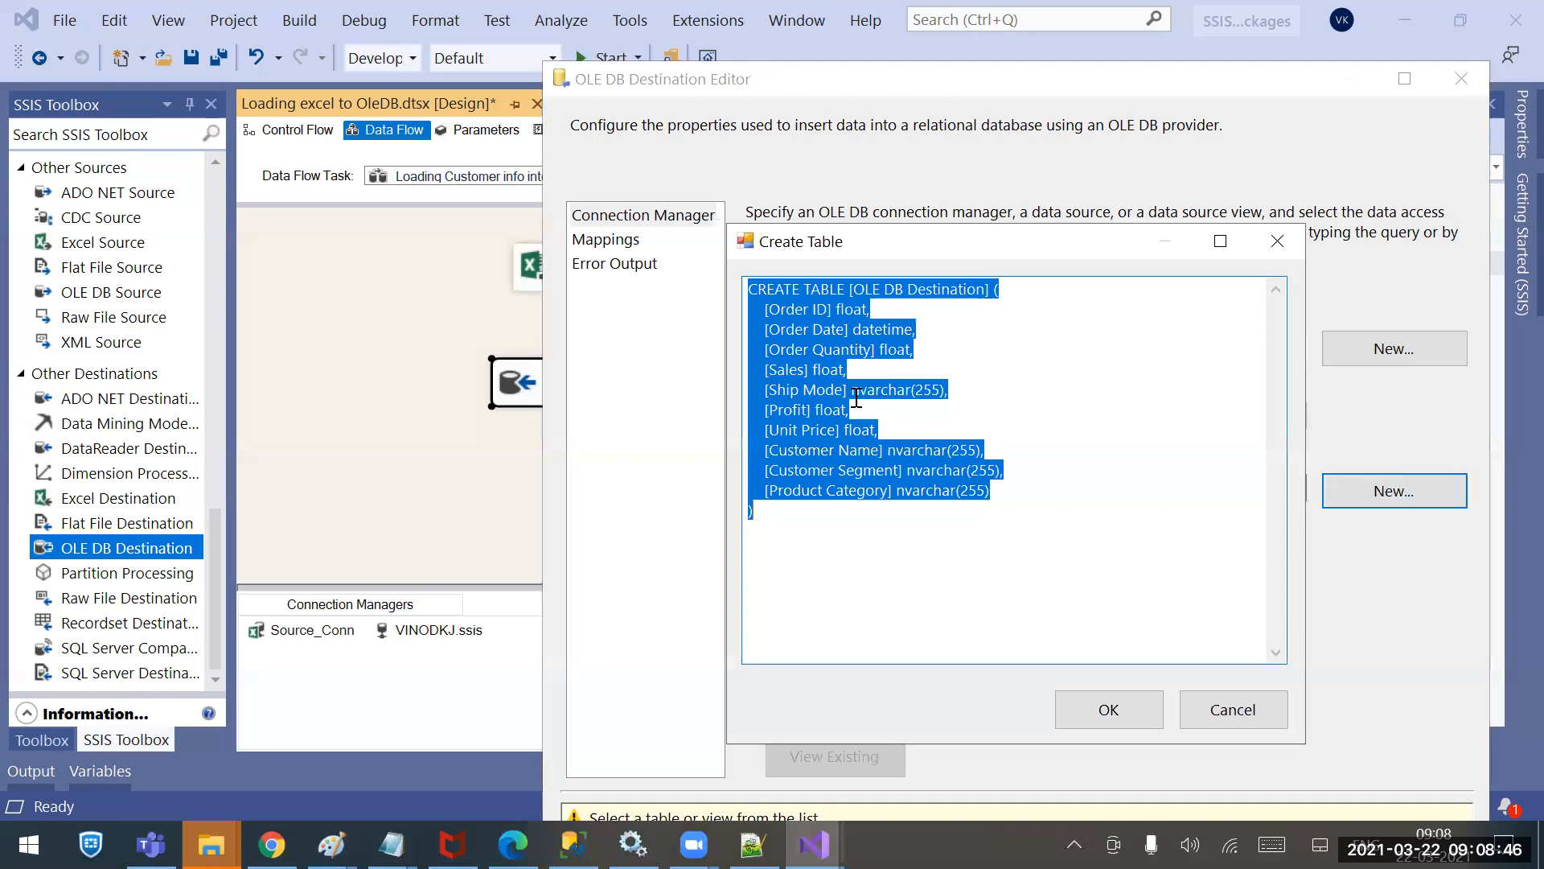
click(959, 396)
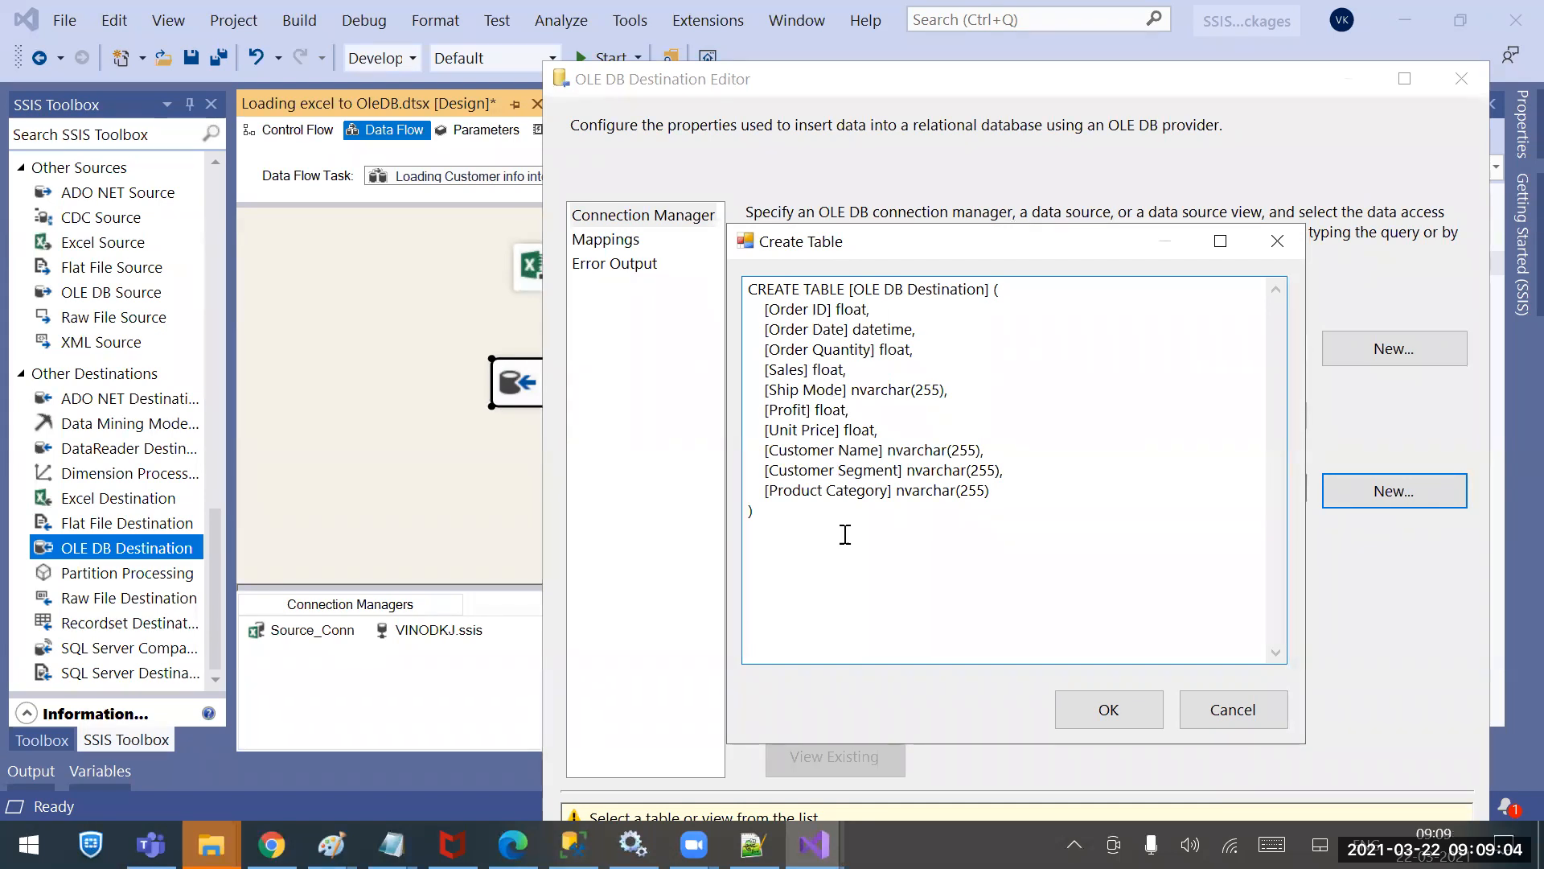
double_click(864, 309)
click(951, 426)
Name the new table Tbl_CustomerDetails in the CREATE TABLE statement.
drag(853, 286, 986, 288)
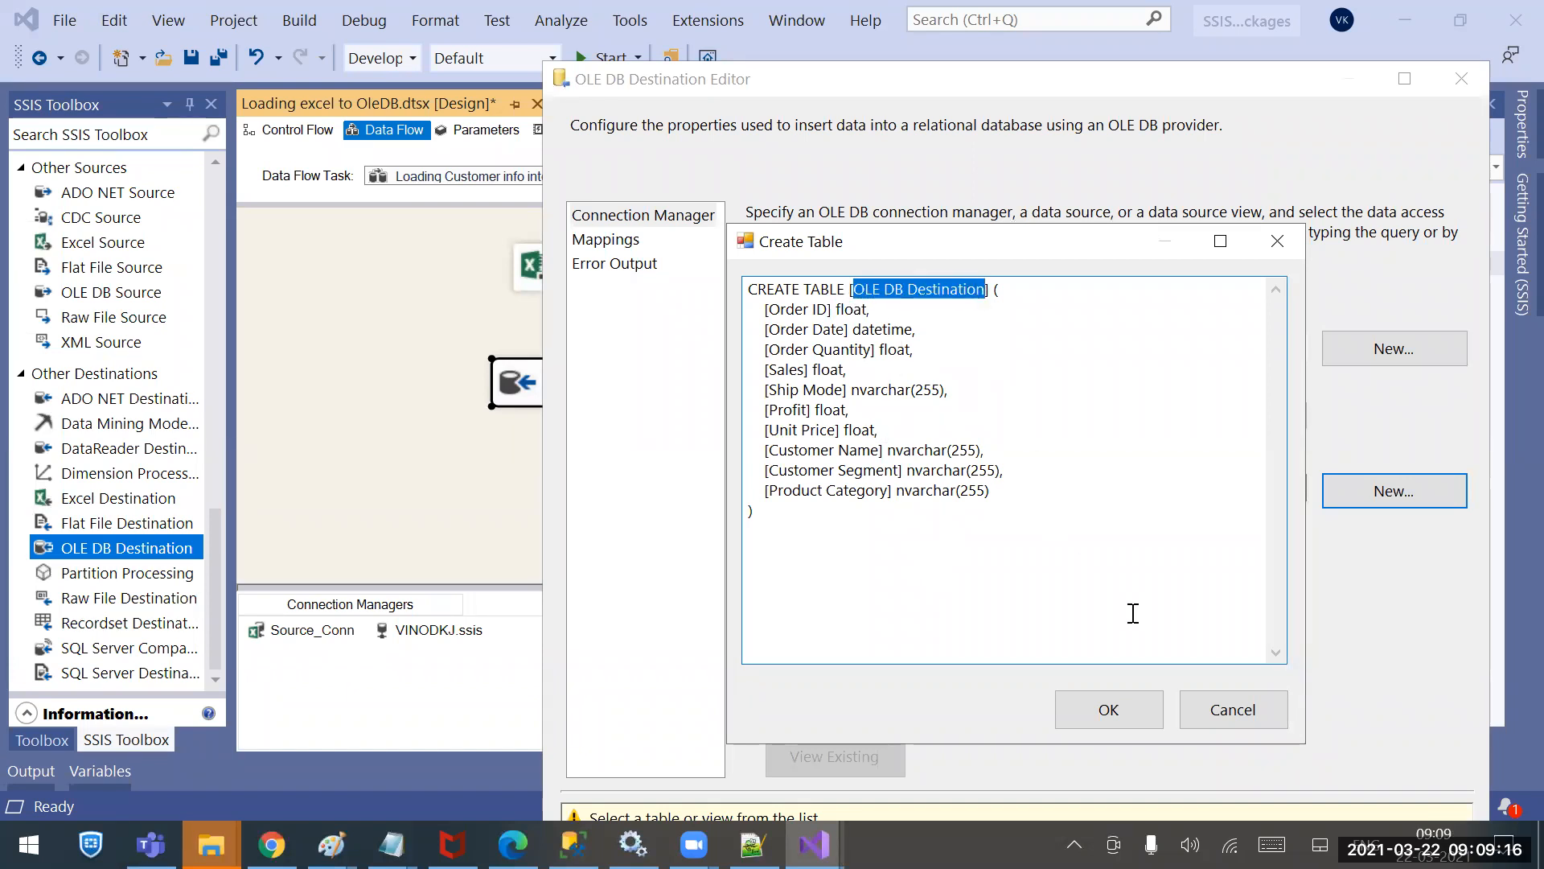
text(Tbl_Cu)
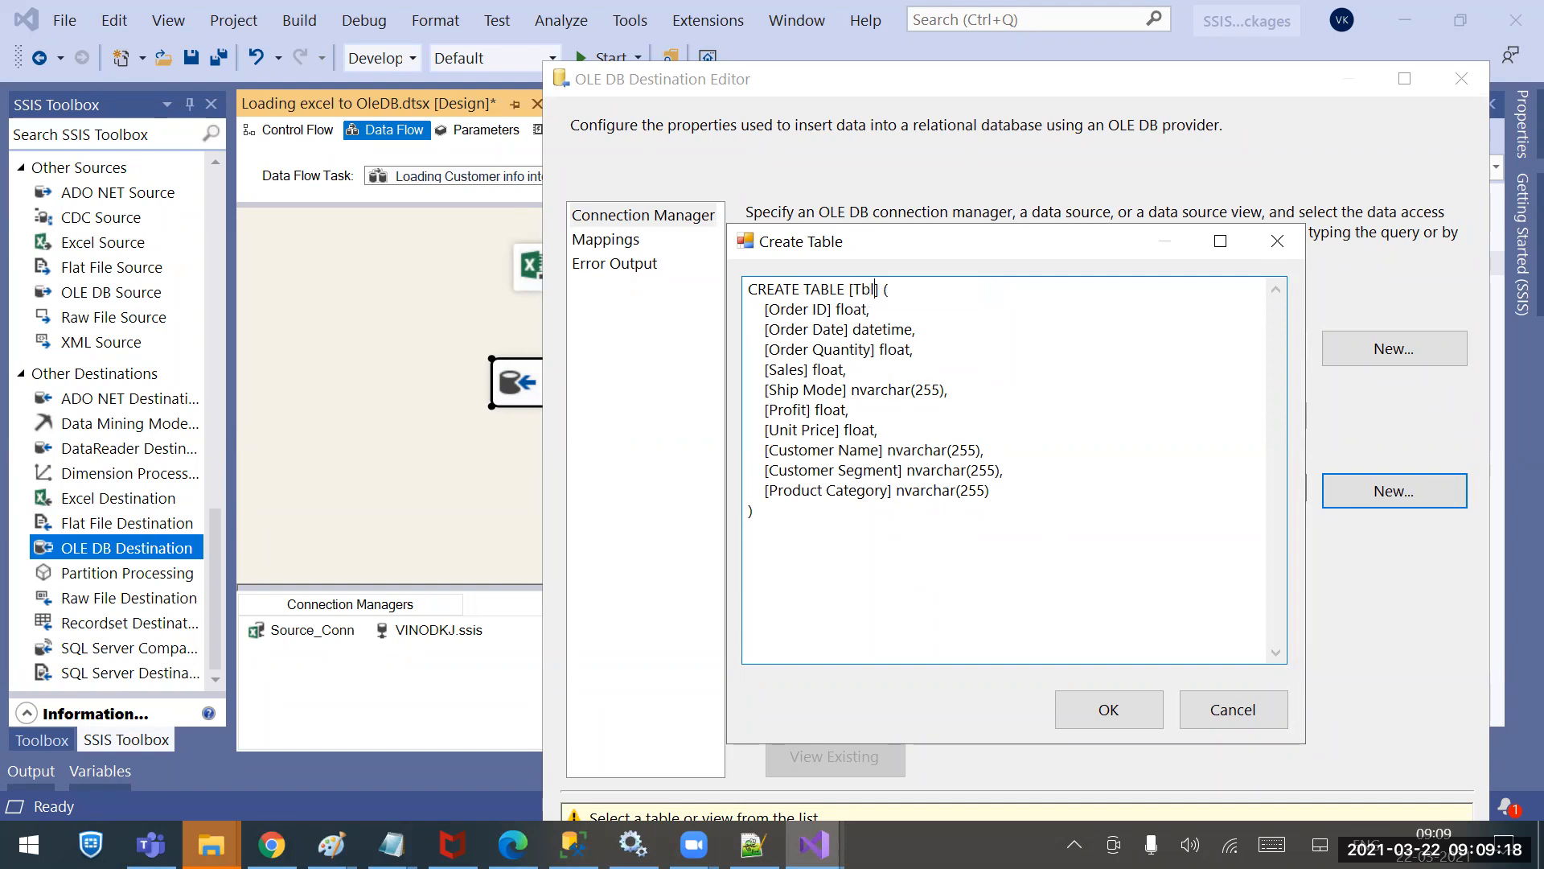
text(stometr)
key(BackSpace)
key(BackSpace)
text(rDetail)
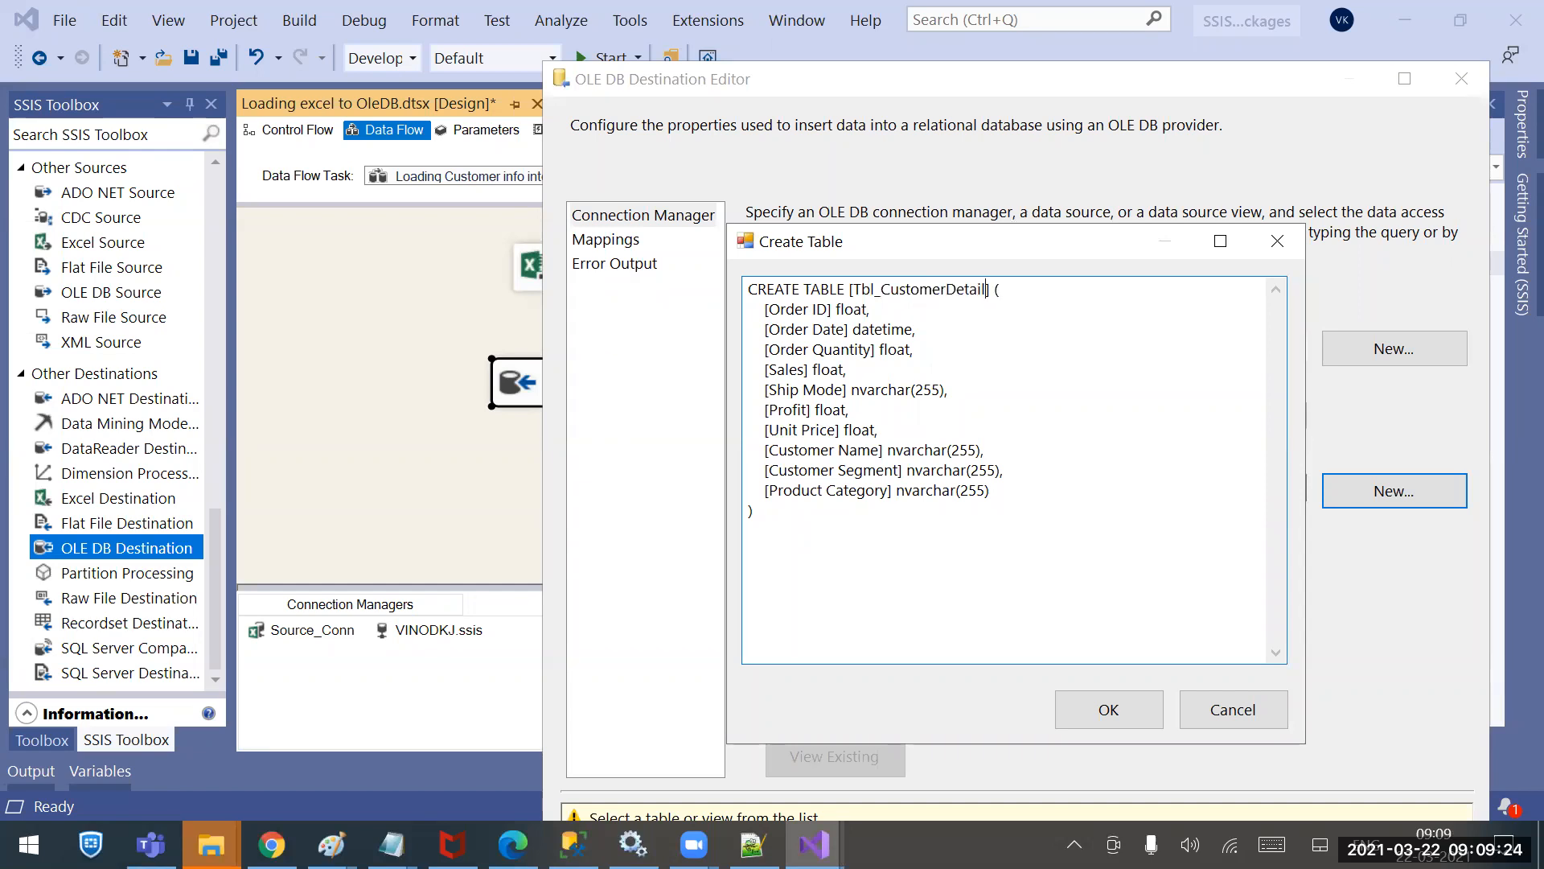
text(s)
Change Ship Mode, Customer Name, Customer Segment and Product Category to varchar(255), and create the table.
drag(851, 386, 861, 385)
key(BackSpace)
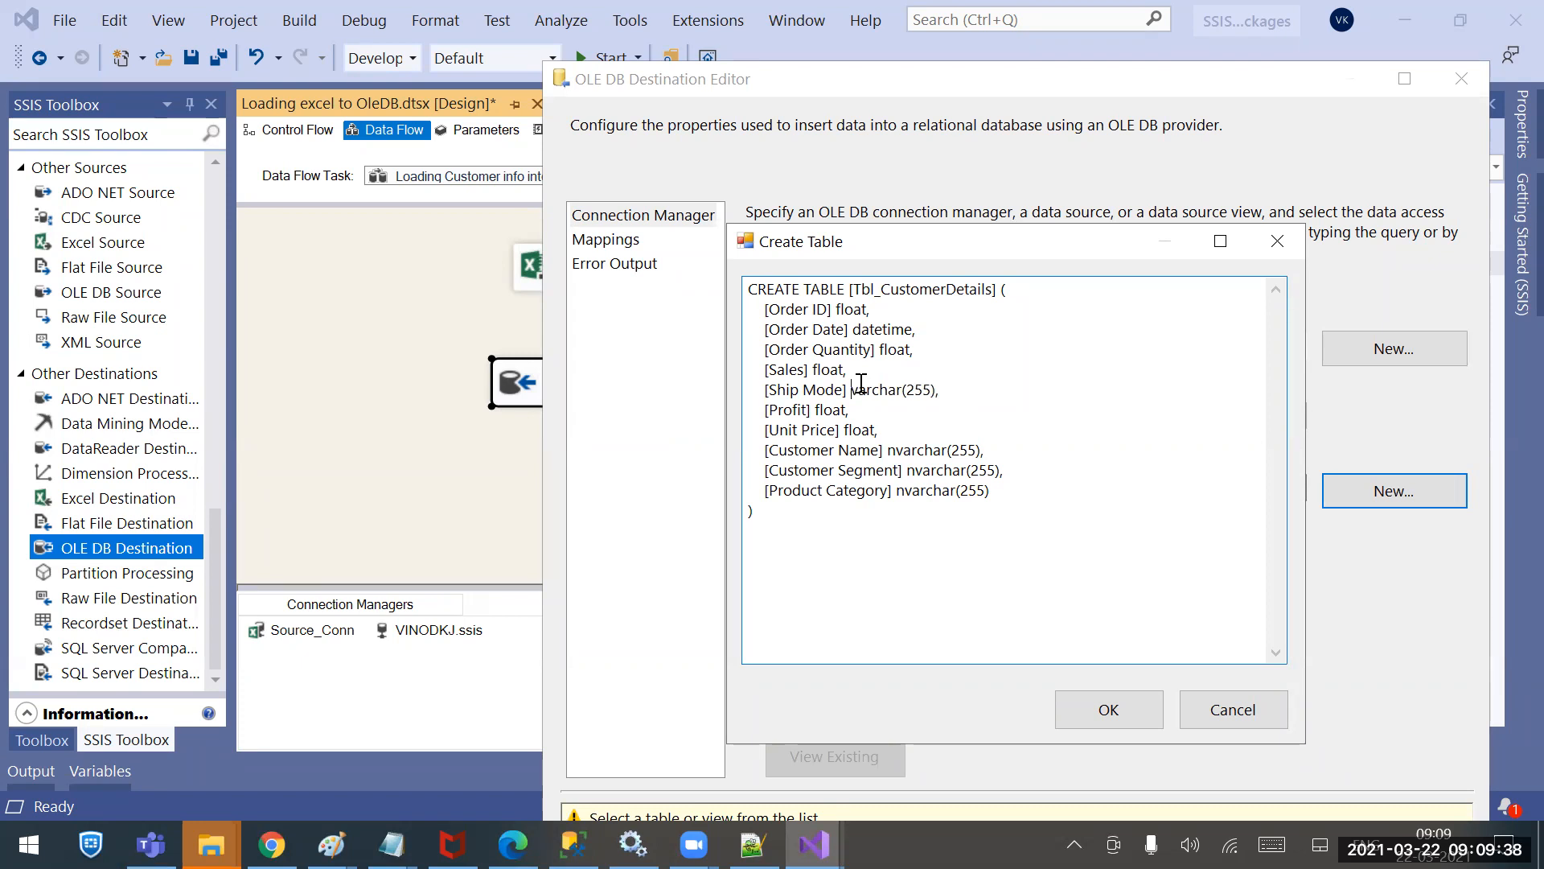
drag(895, 449, 889, 450)
key(BackSpace)
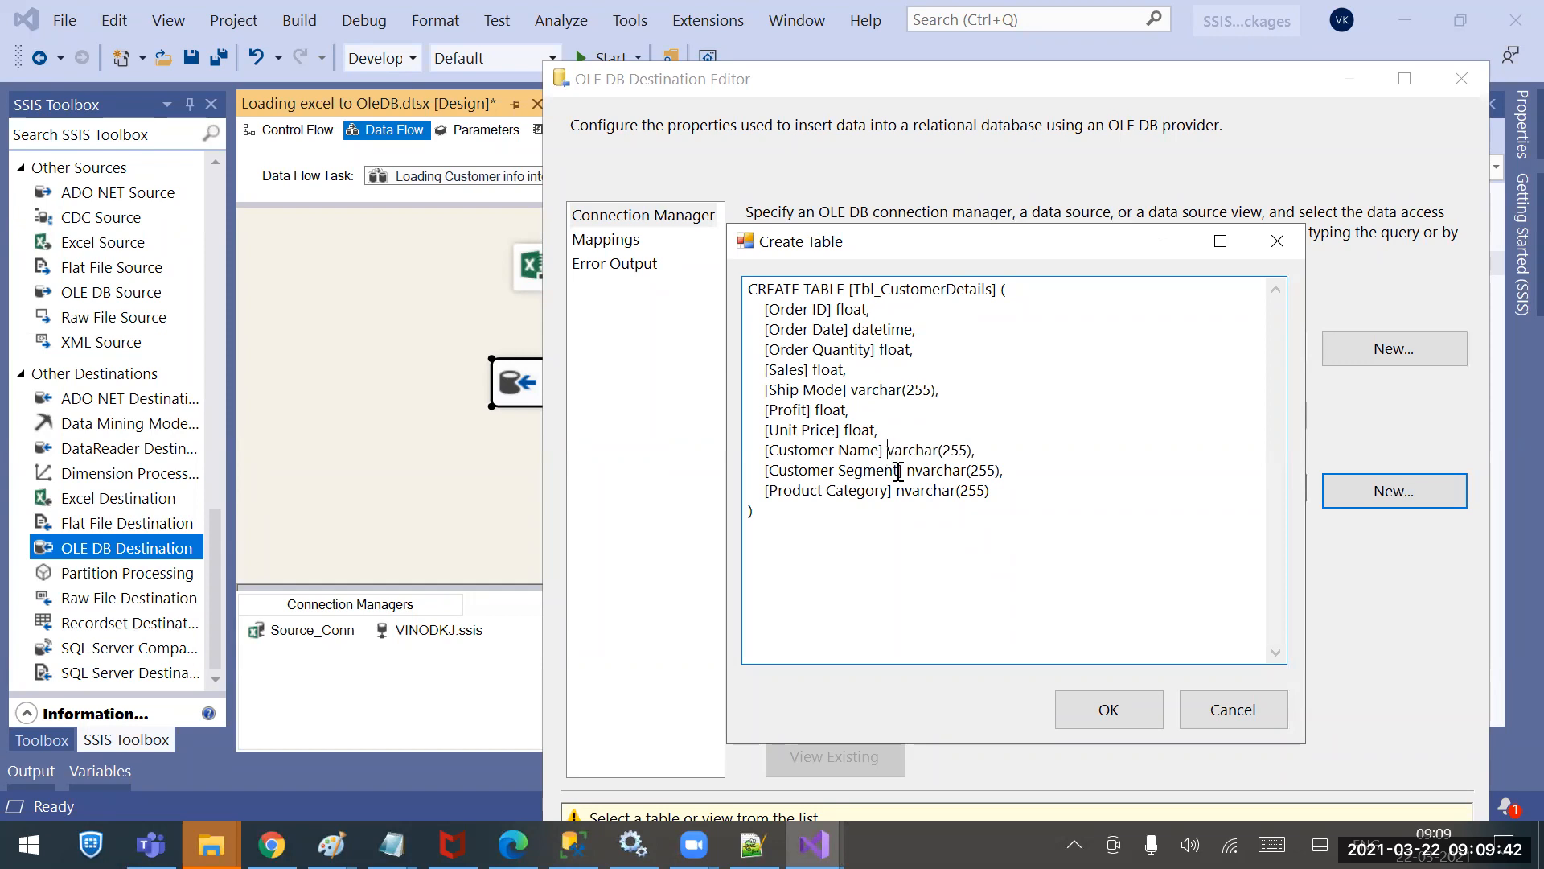
drag(906, 471, 919, 470)
key(BackSpace)
drag(895, 491, 902, 492)
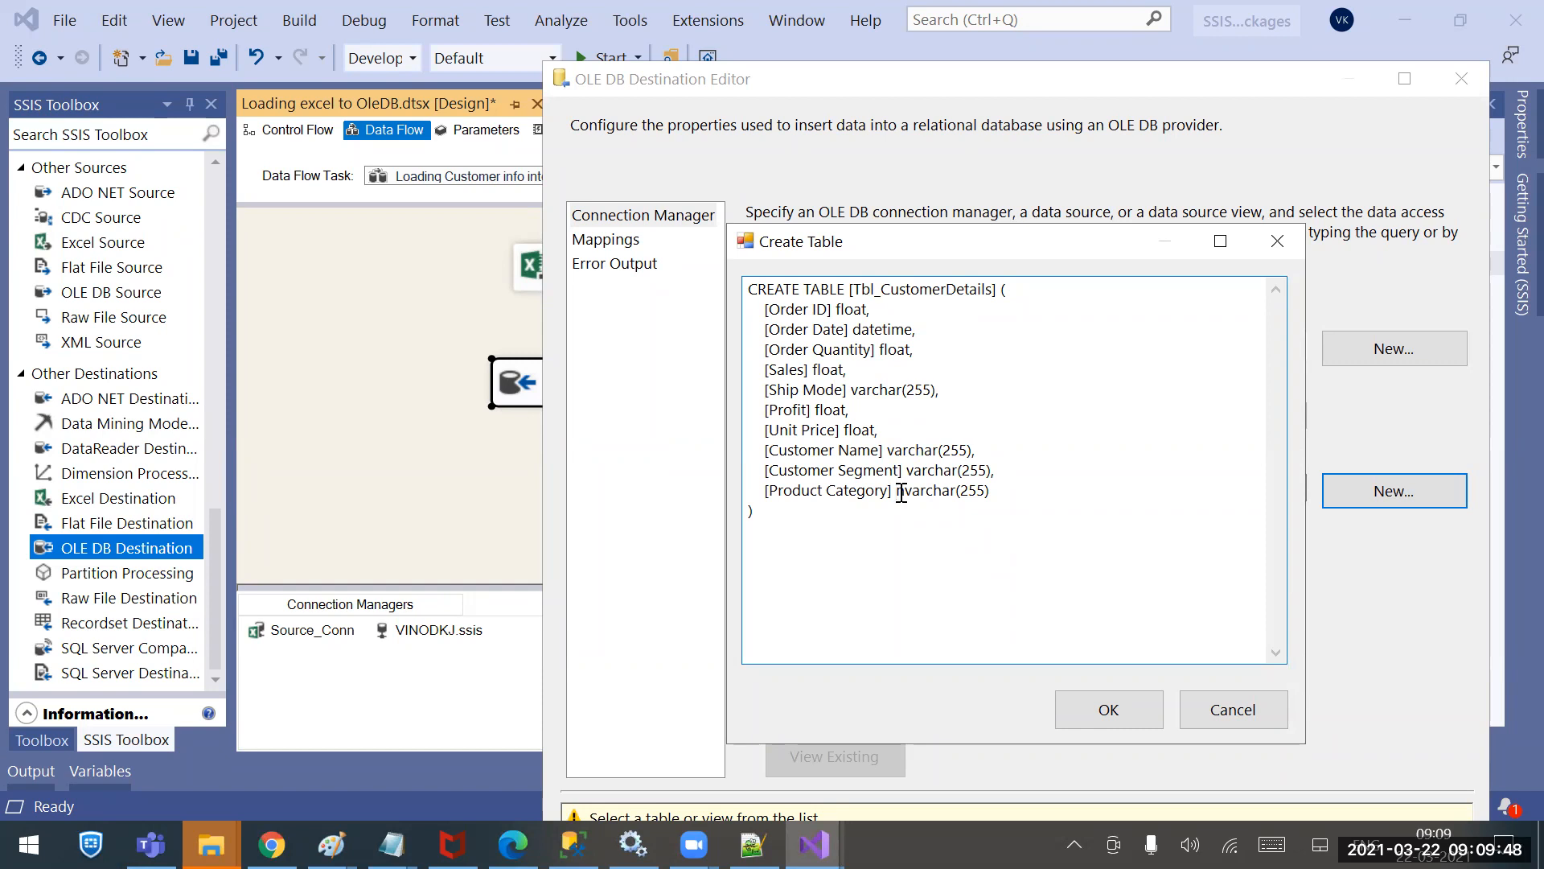
key(BackSpace)
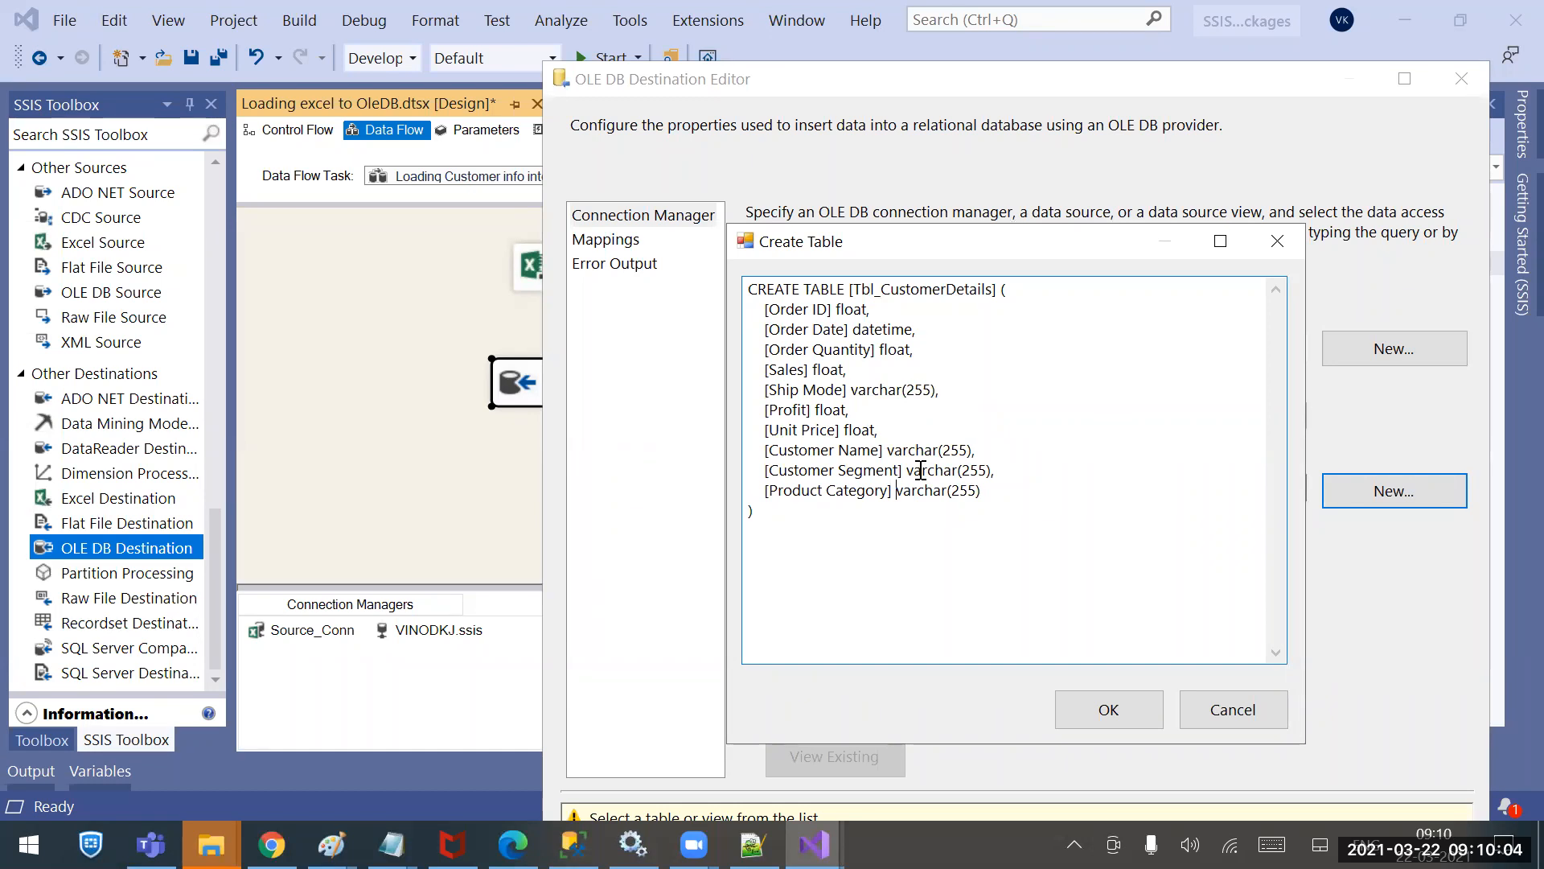
click(1092, 700)
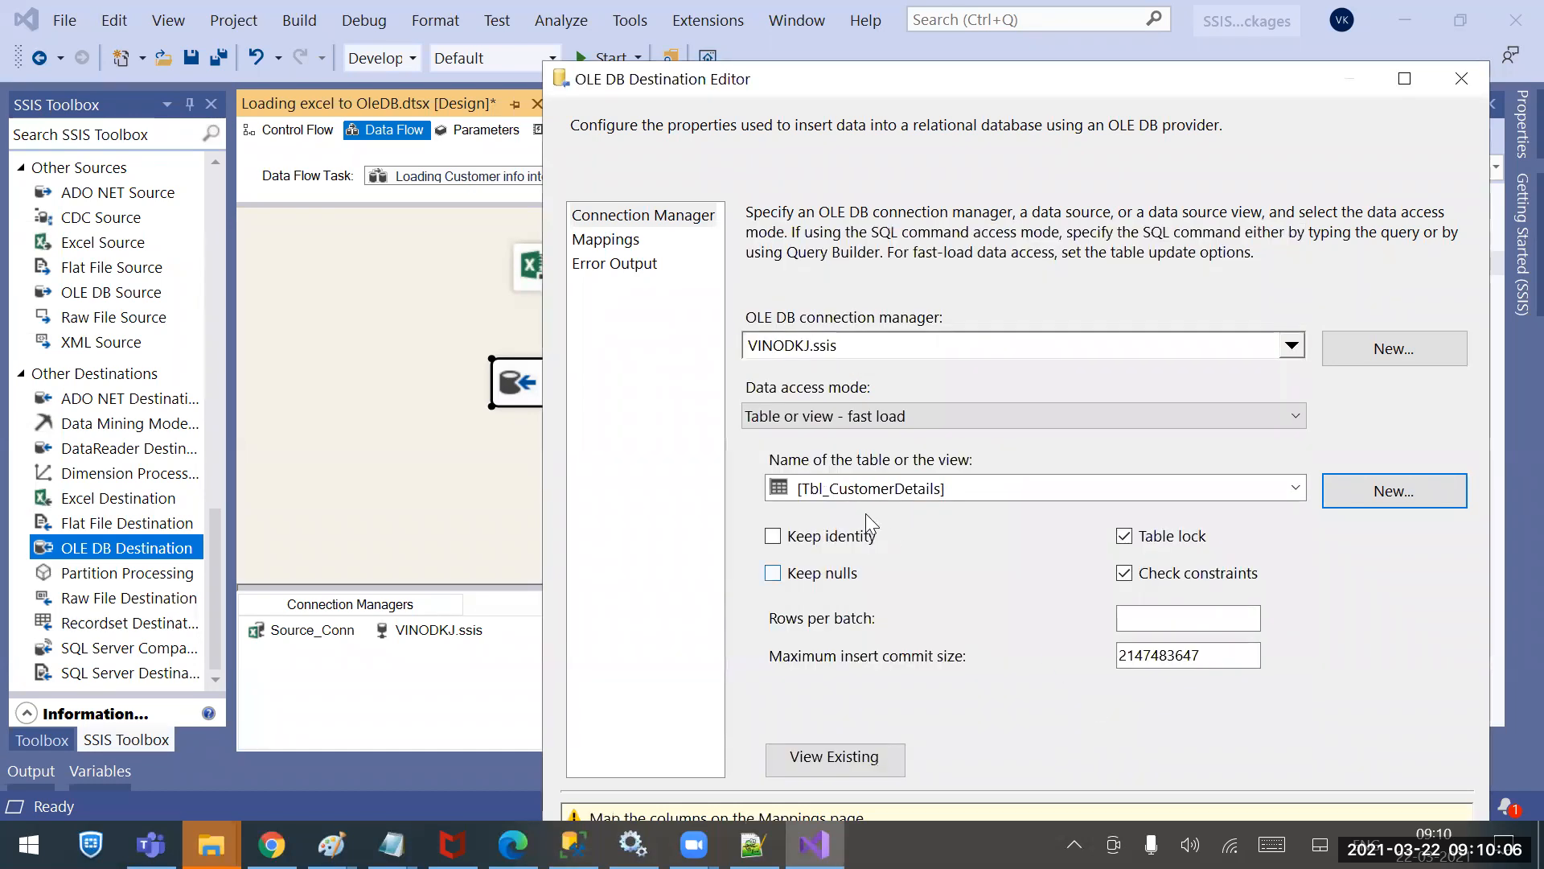
Maximize the destination editor, generate the input-to-destination column mappings and check the Order ID pair.
click(1404, 78)
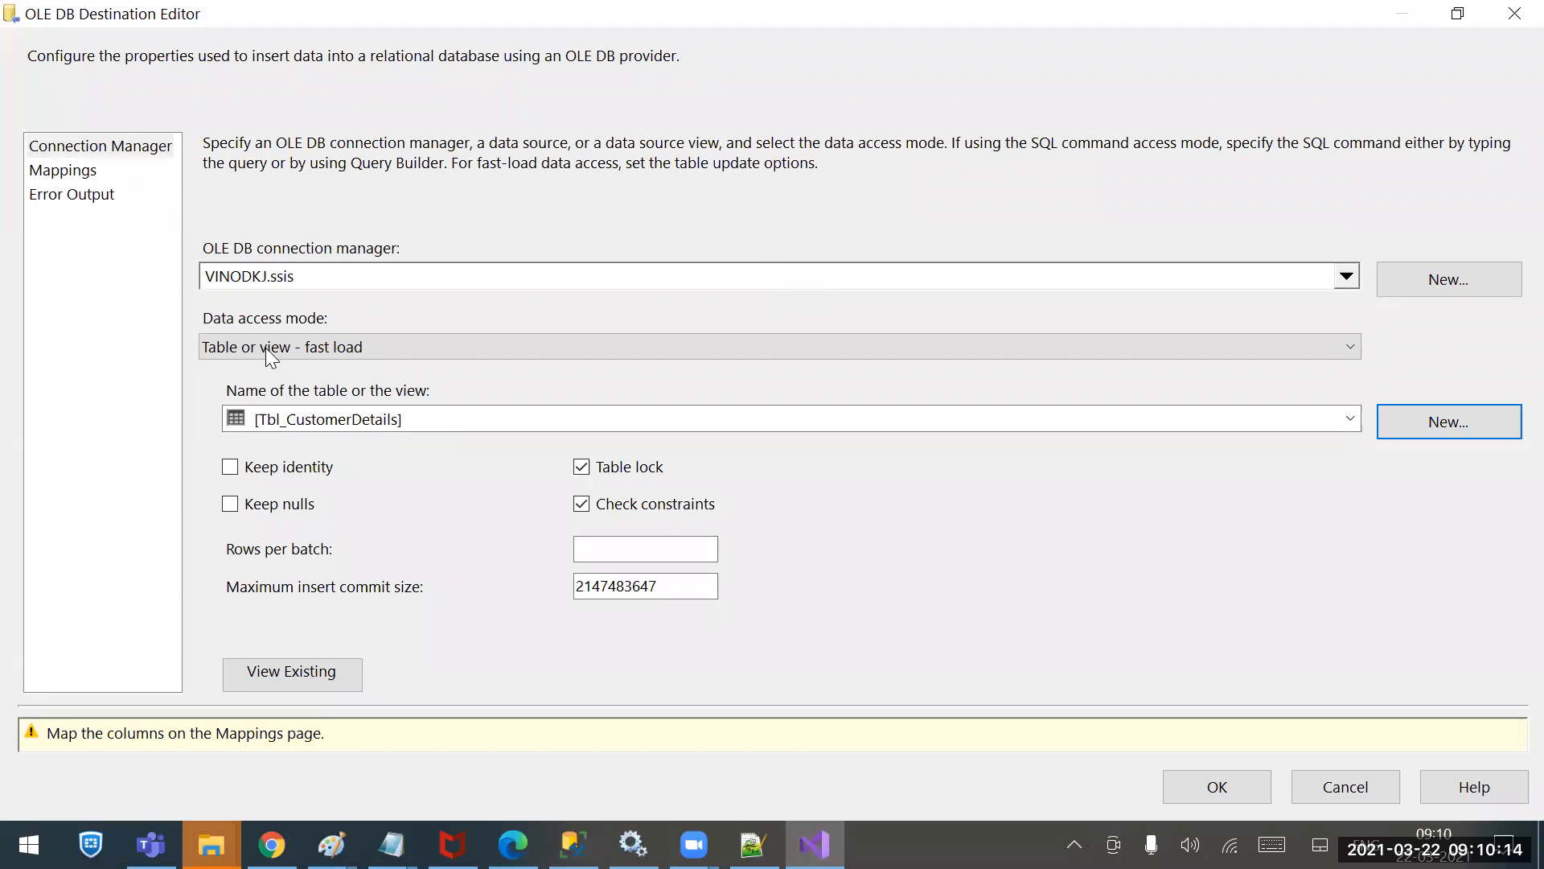
click(71, 172)
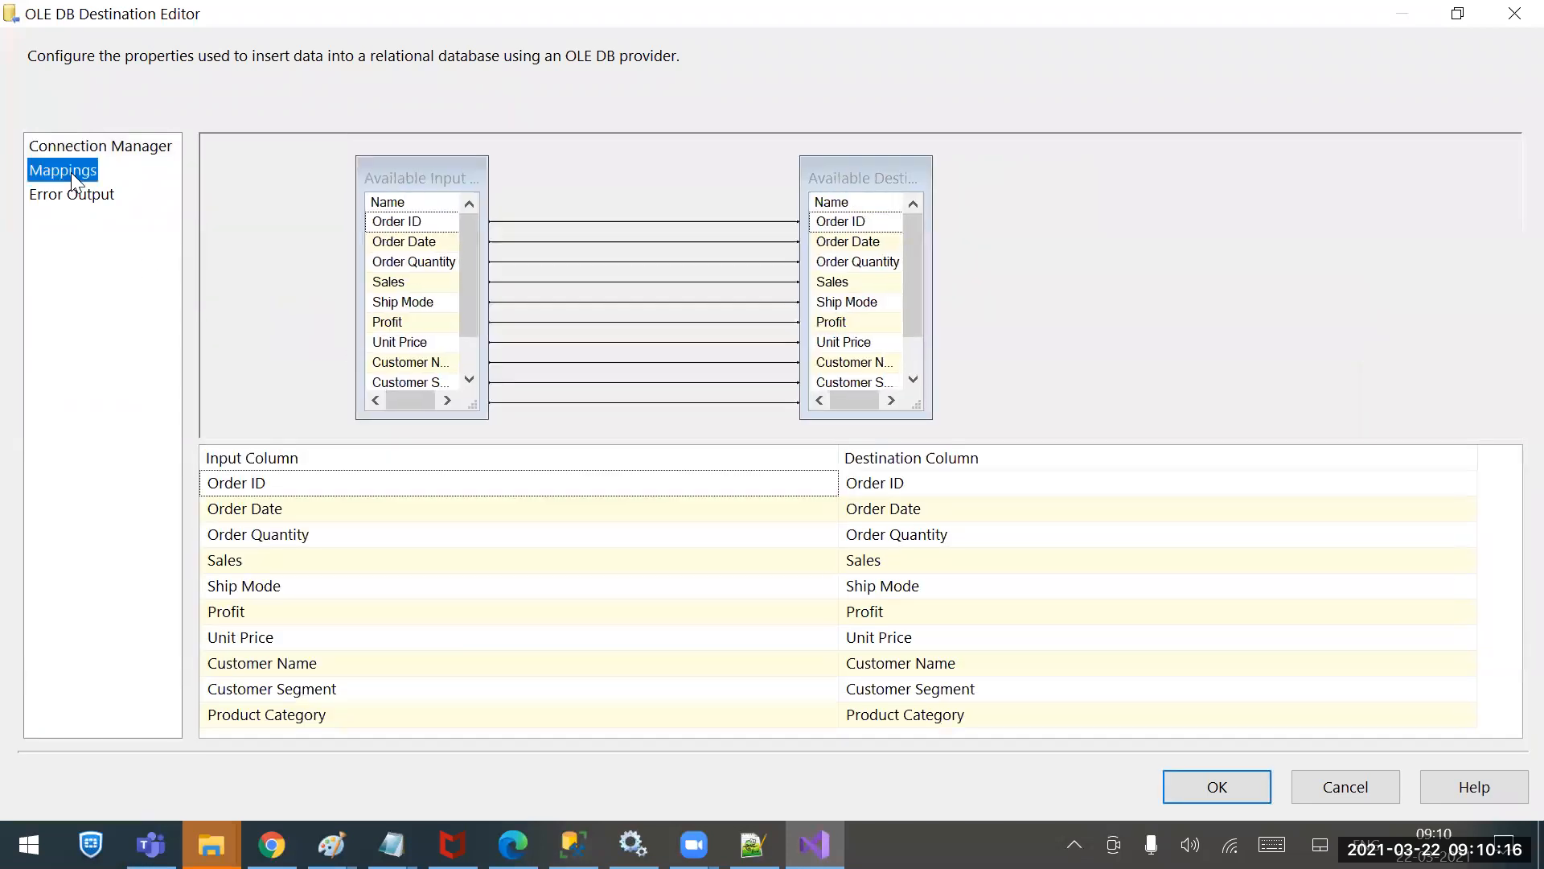
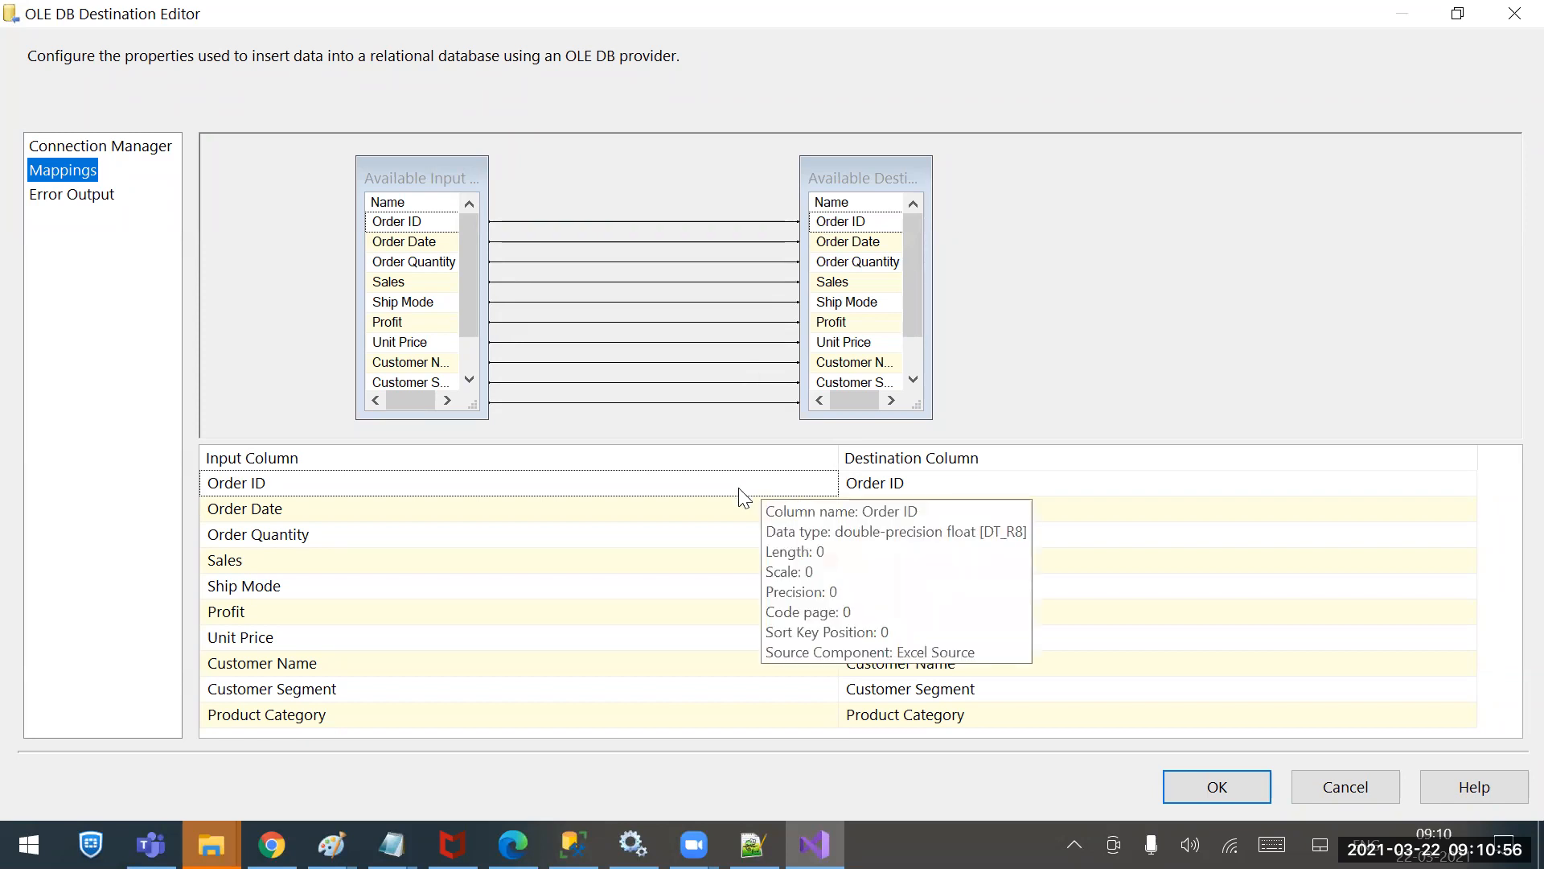
click(698, 482)
click(955, 480)
click(648, 483)
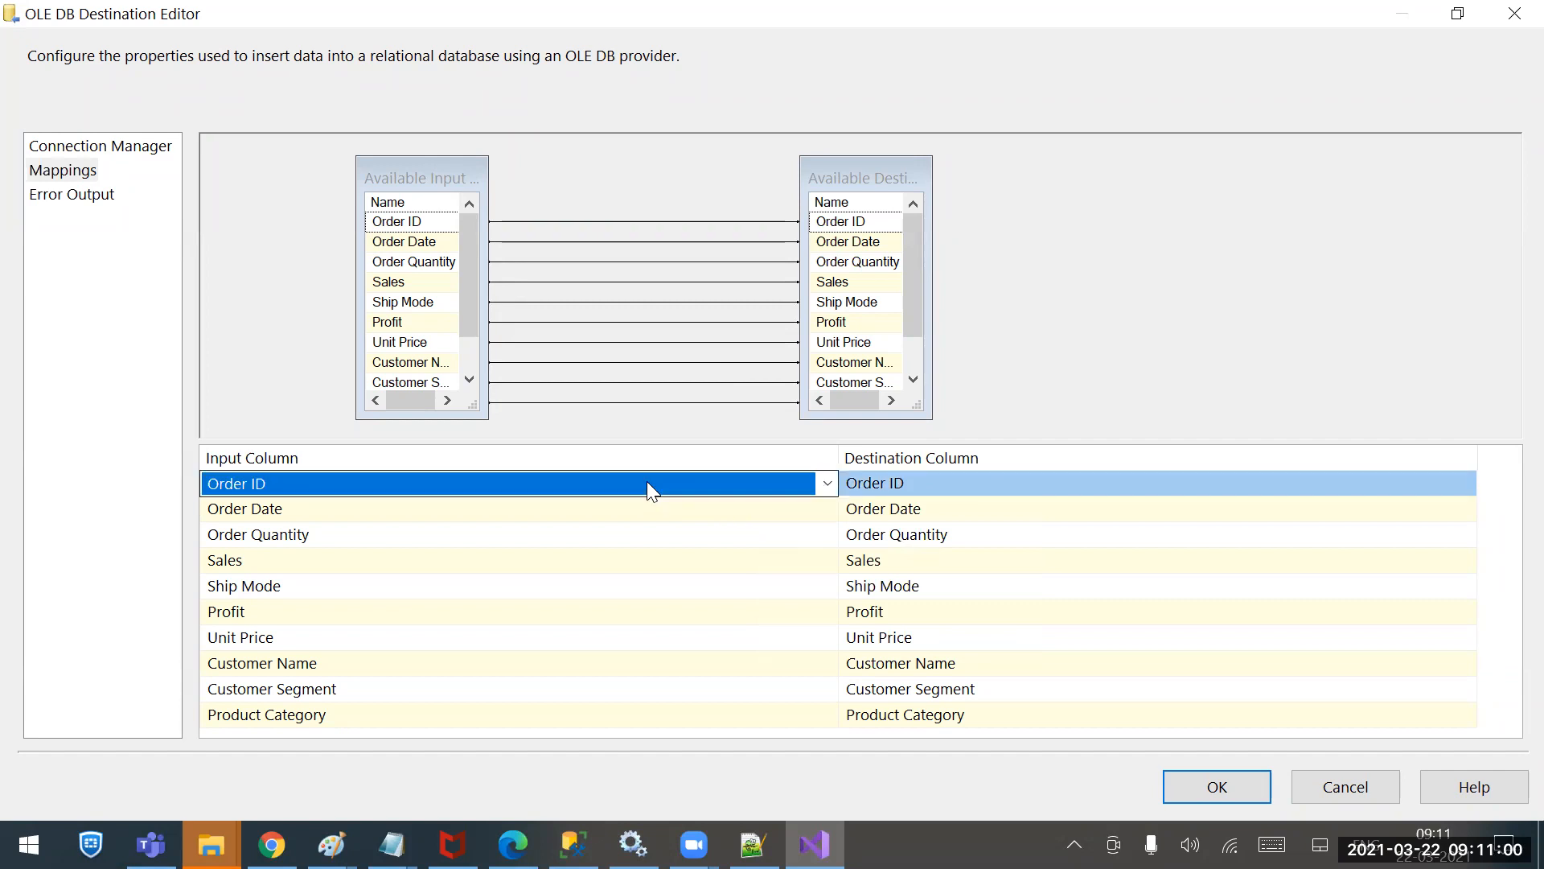
click(963, 479)
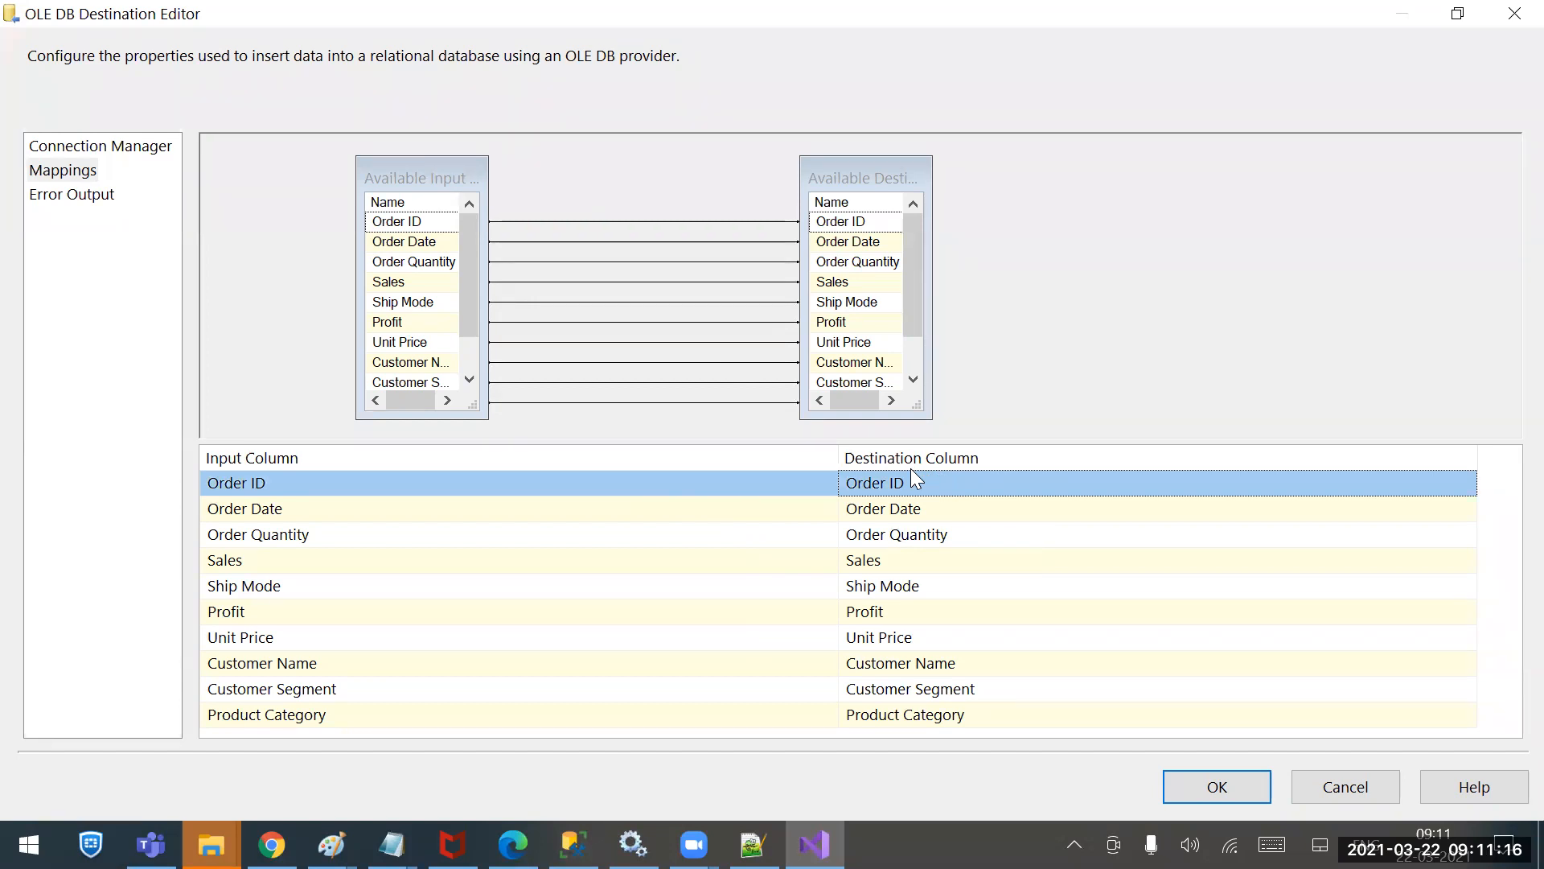
click(1156, 393)
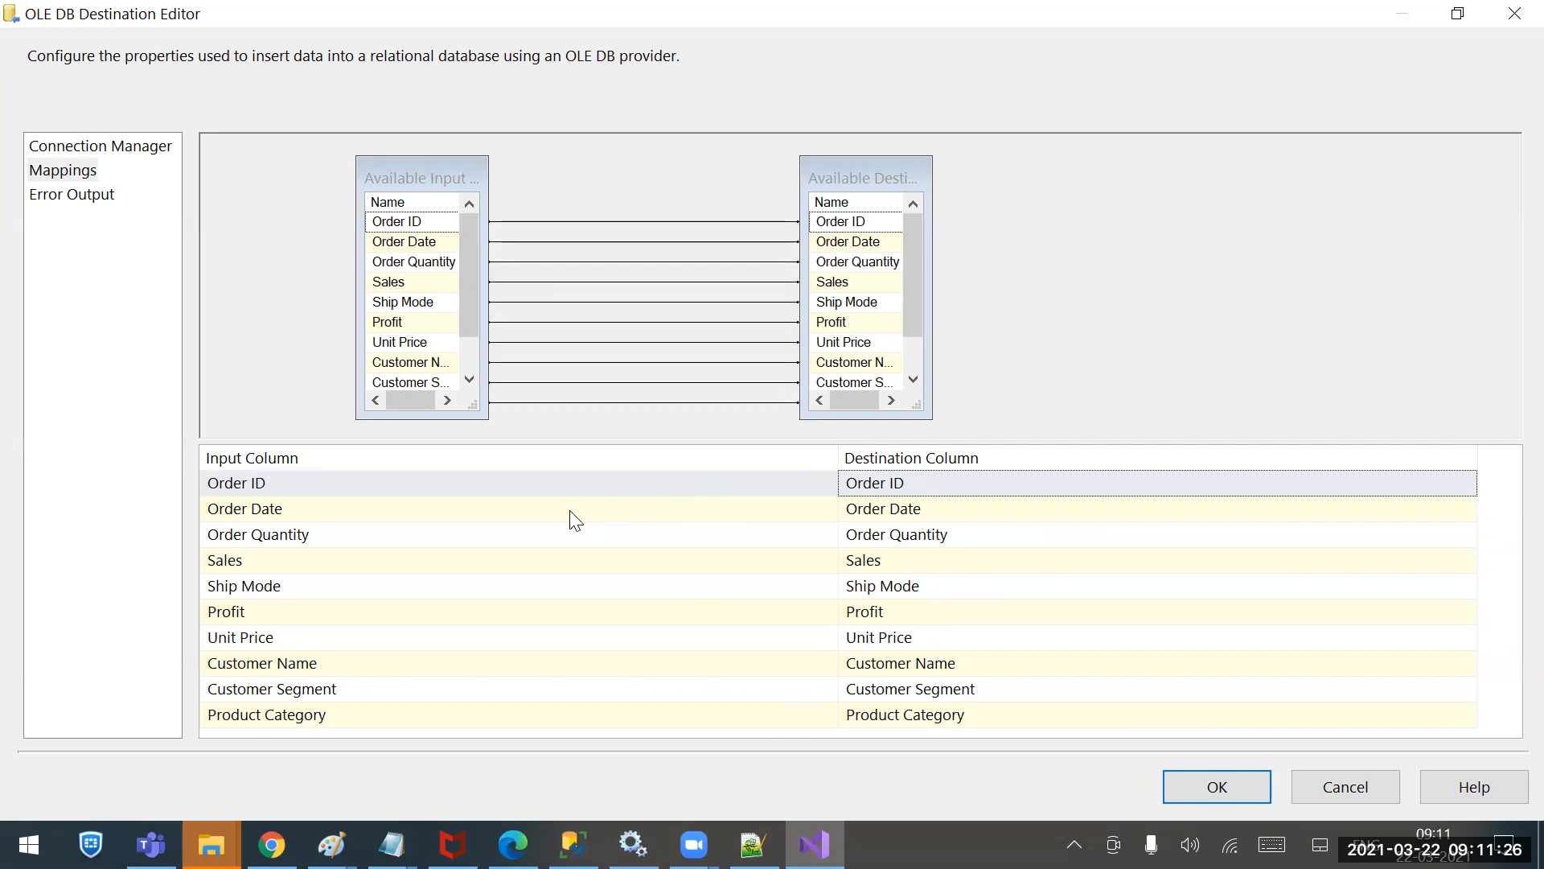
click(500, 477)
click(957, 487)
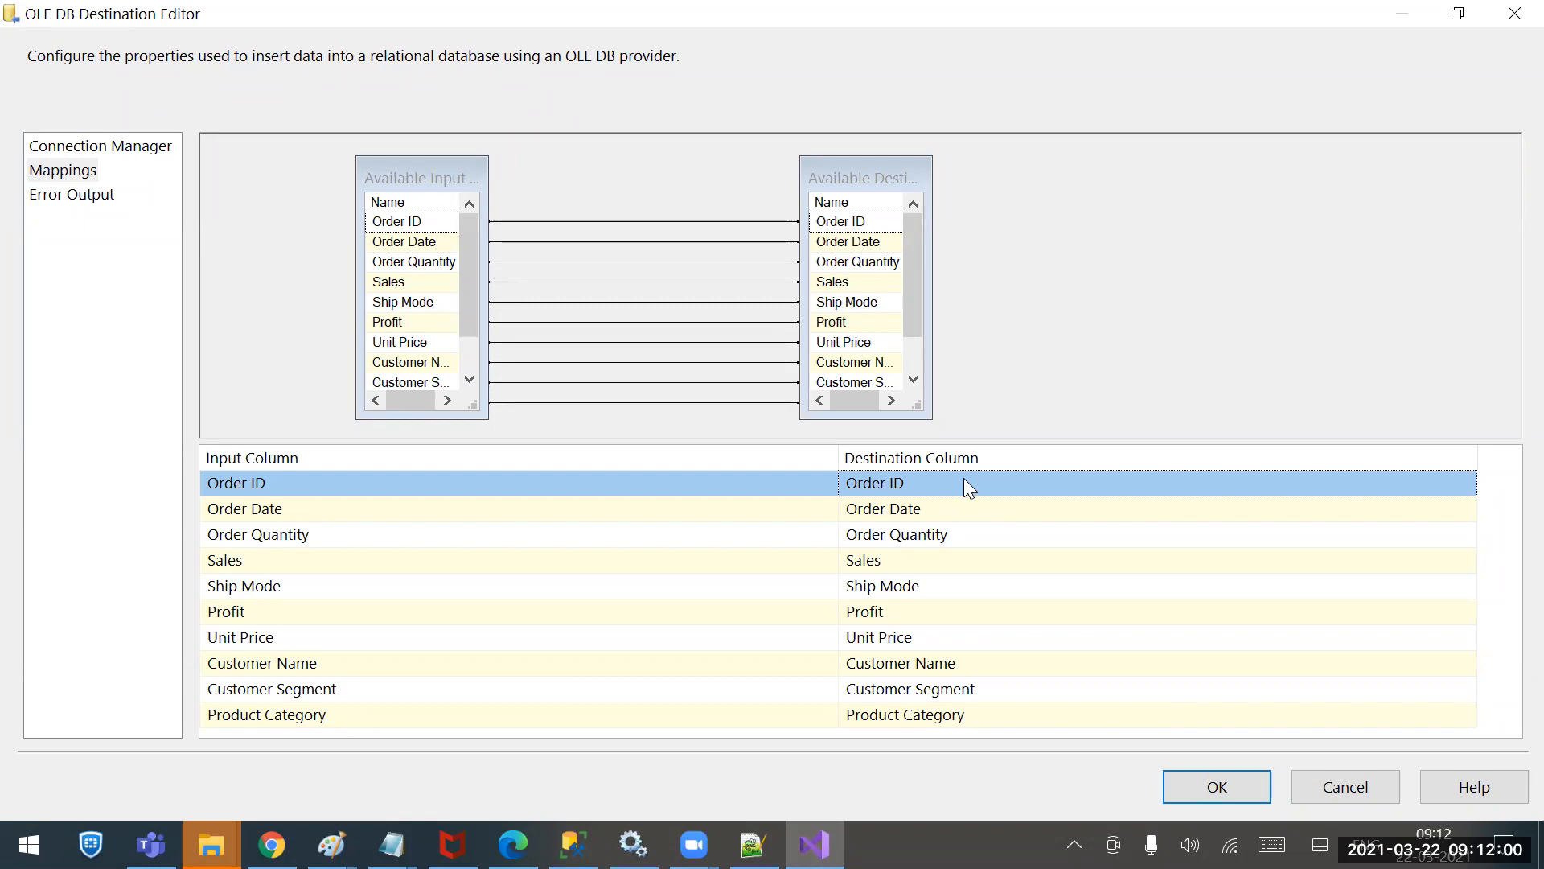
click(1118, 289)
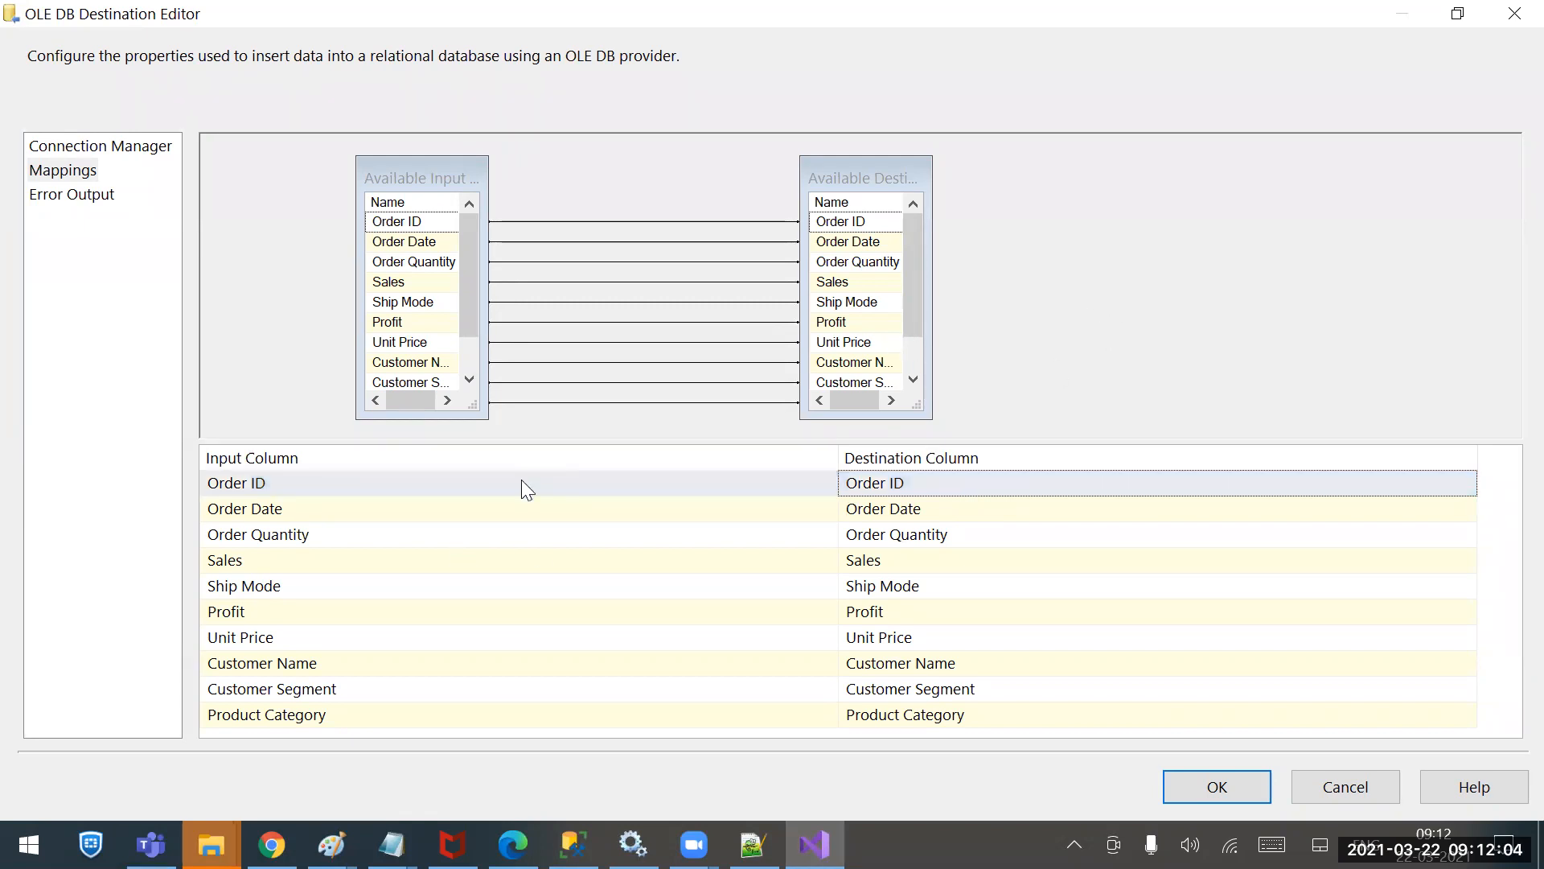
Compare the data types of the mapped input and destination columns, including Order ID, Ship Mode and Profit.
mouse_move(522, 483)
mouse_move(579, 474)
mouse_move(996, 482)
mouse_move(913, 511)
mouse_move(787, 573)
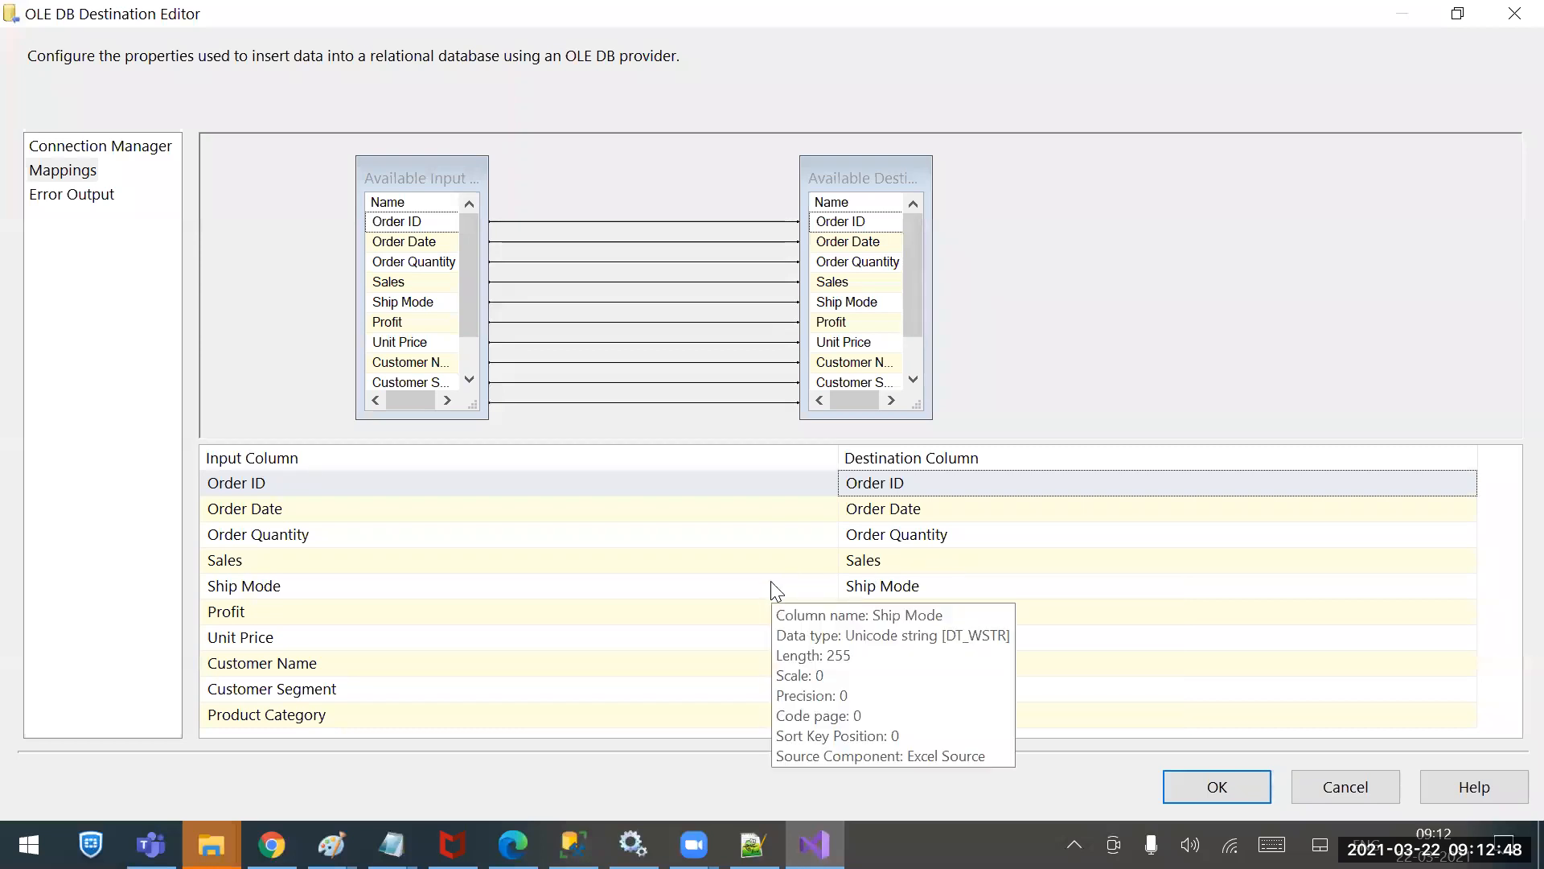
mouse_move(975, 579)
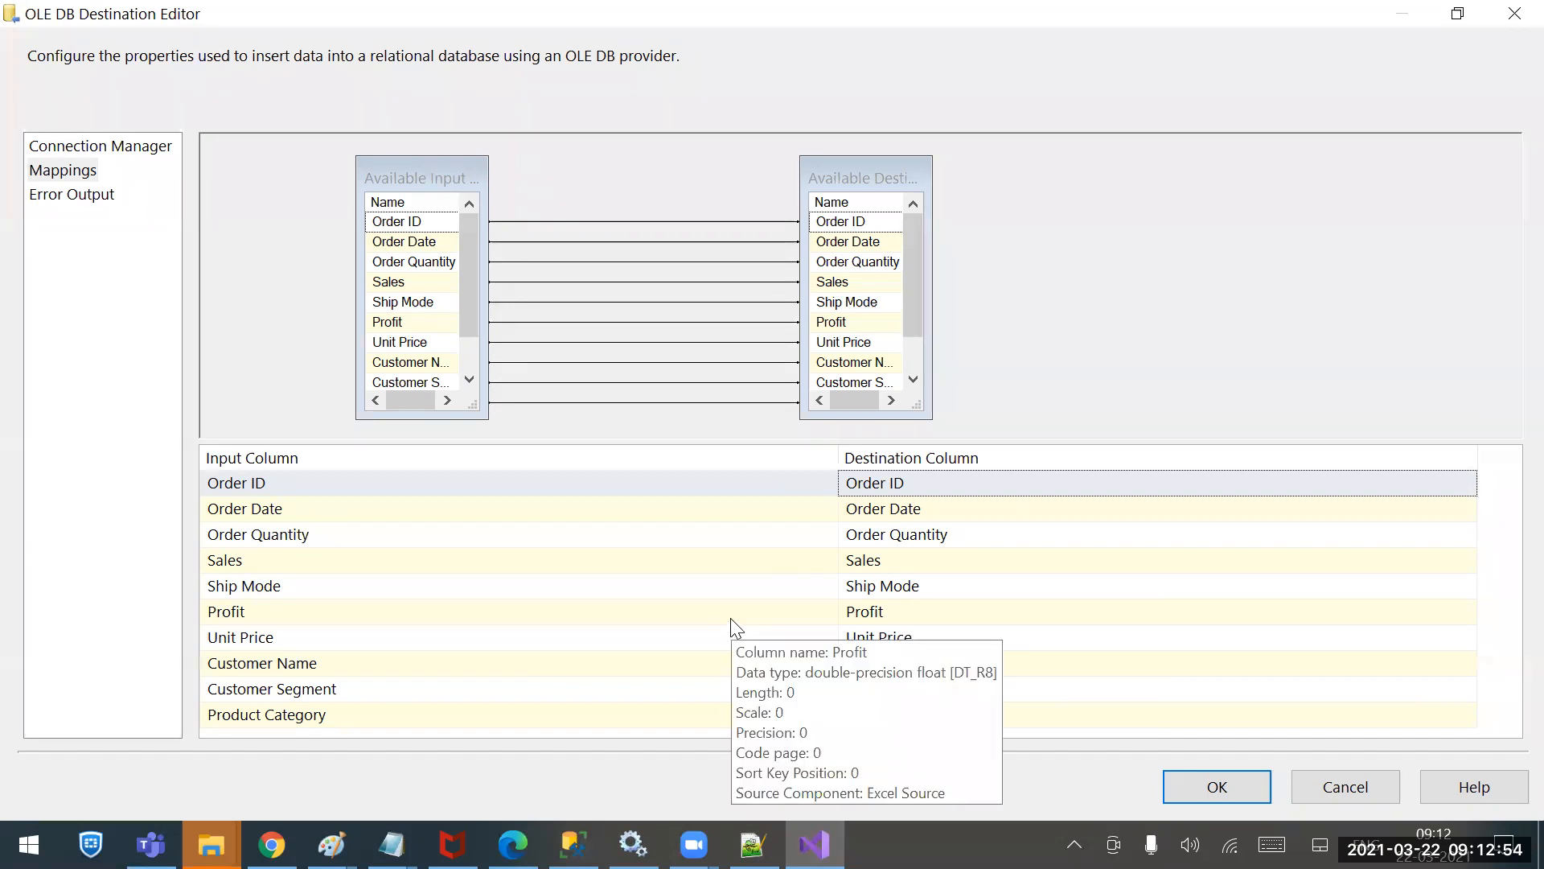
mouse_move(924, 633)
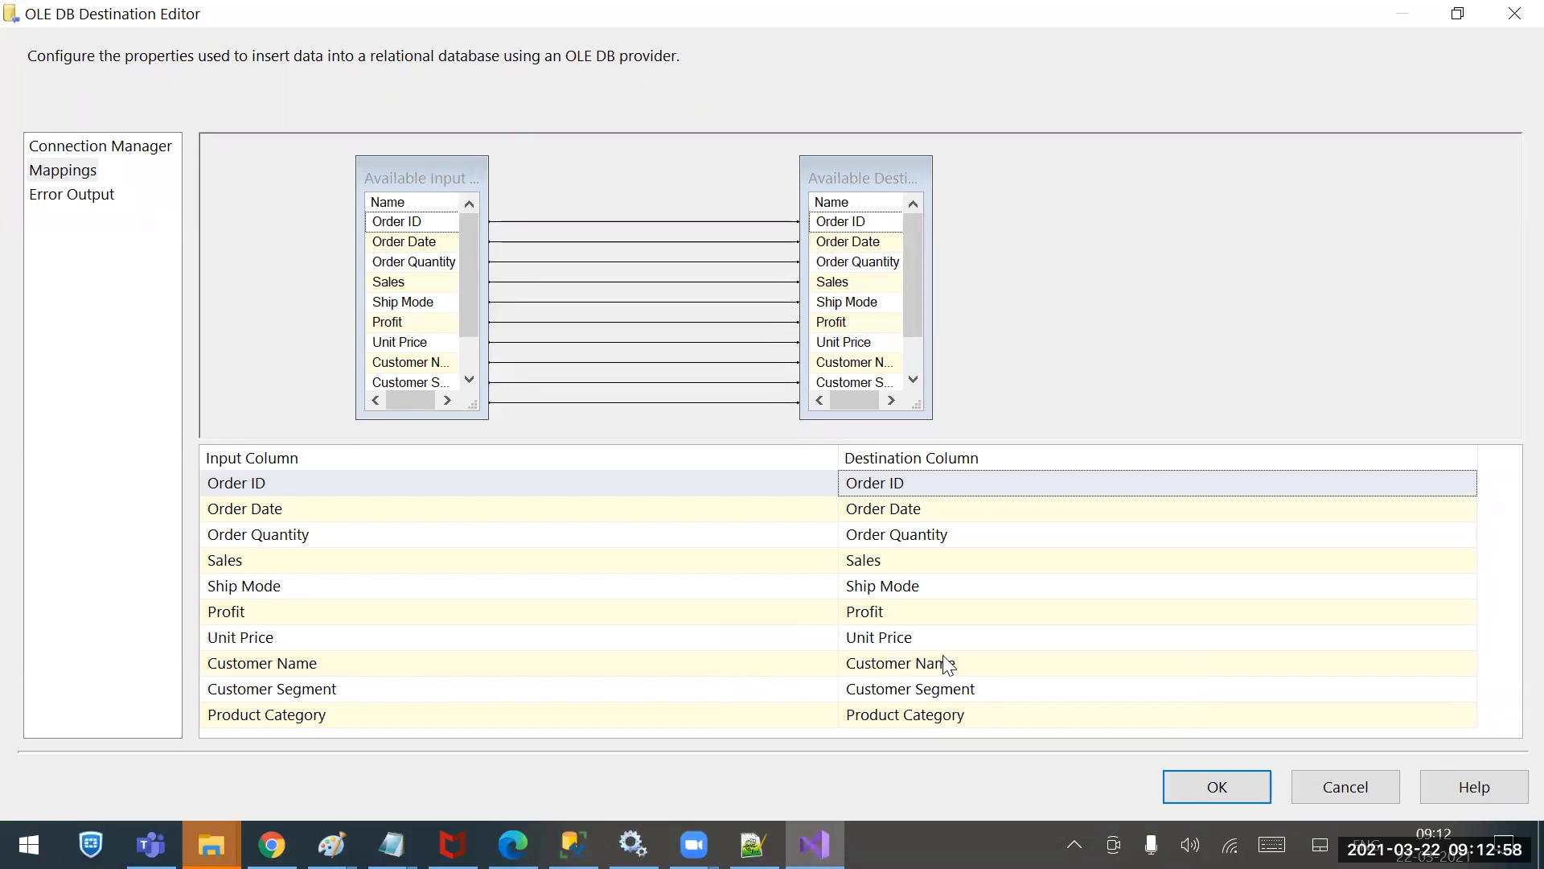
Confirm the OLE DB Destination's column mappings and inspect the error marker on the component.
mouse_move(947, 665)
click(1203, 789)
mouse_move(701, 386)
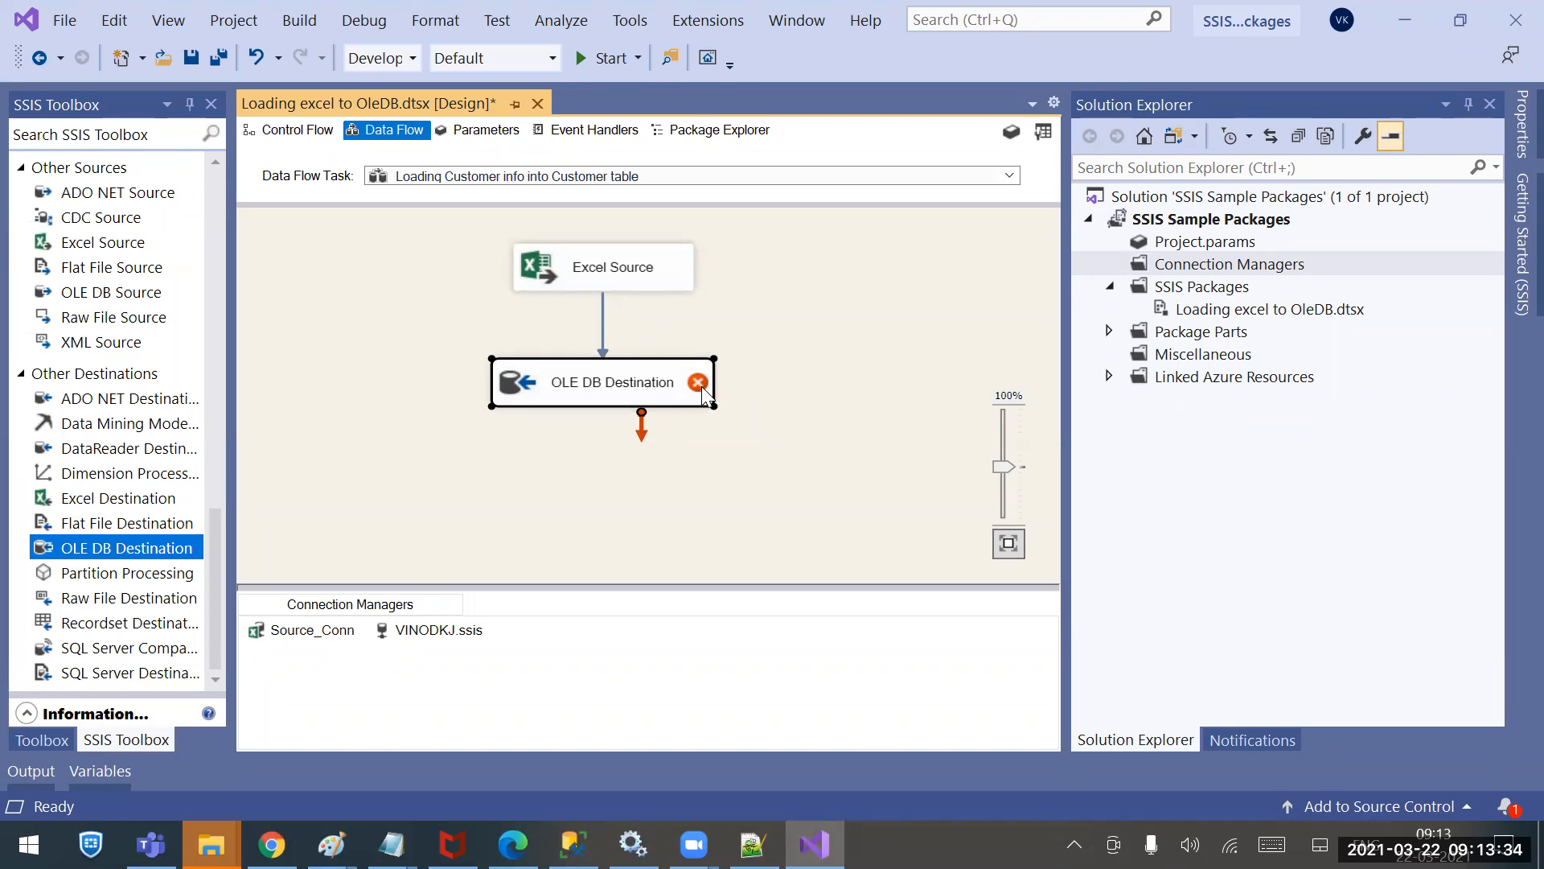
Review the OLE DB Destination's connection manager, data access mode and target table settings, and close its editor without saving.
double_click(670, 397)
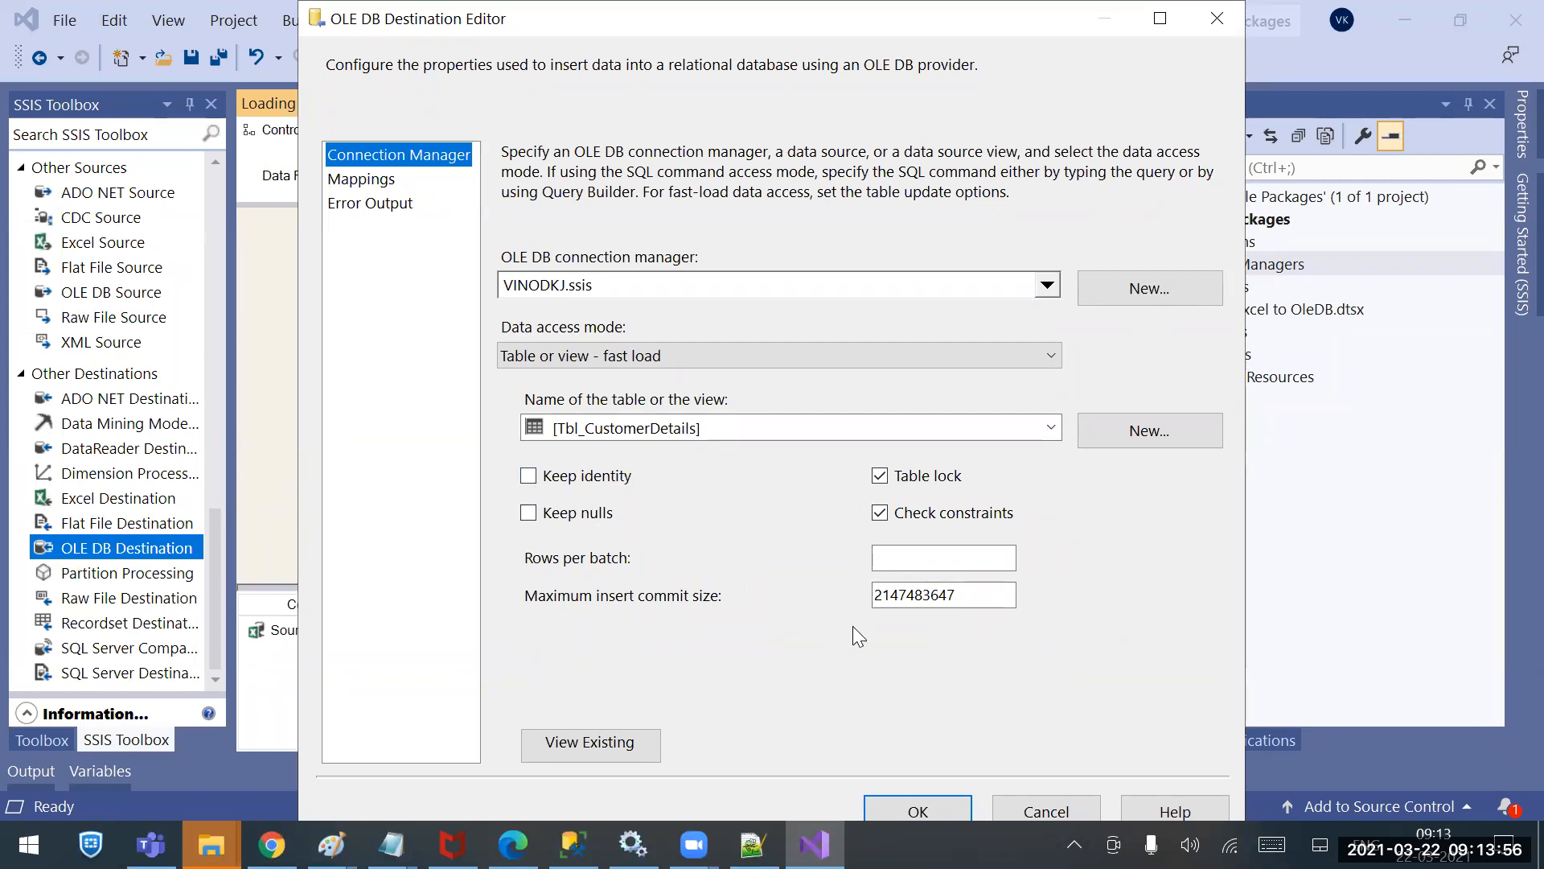
click(1436, 840)
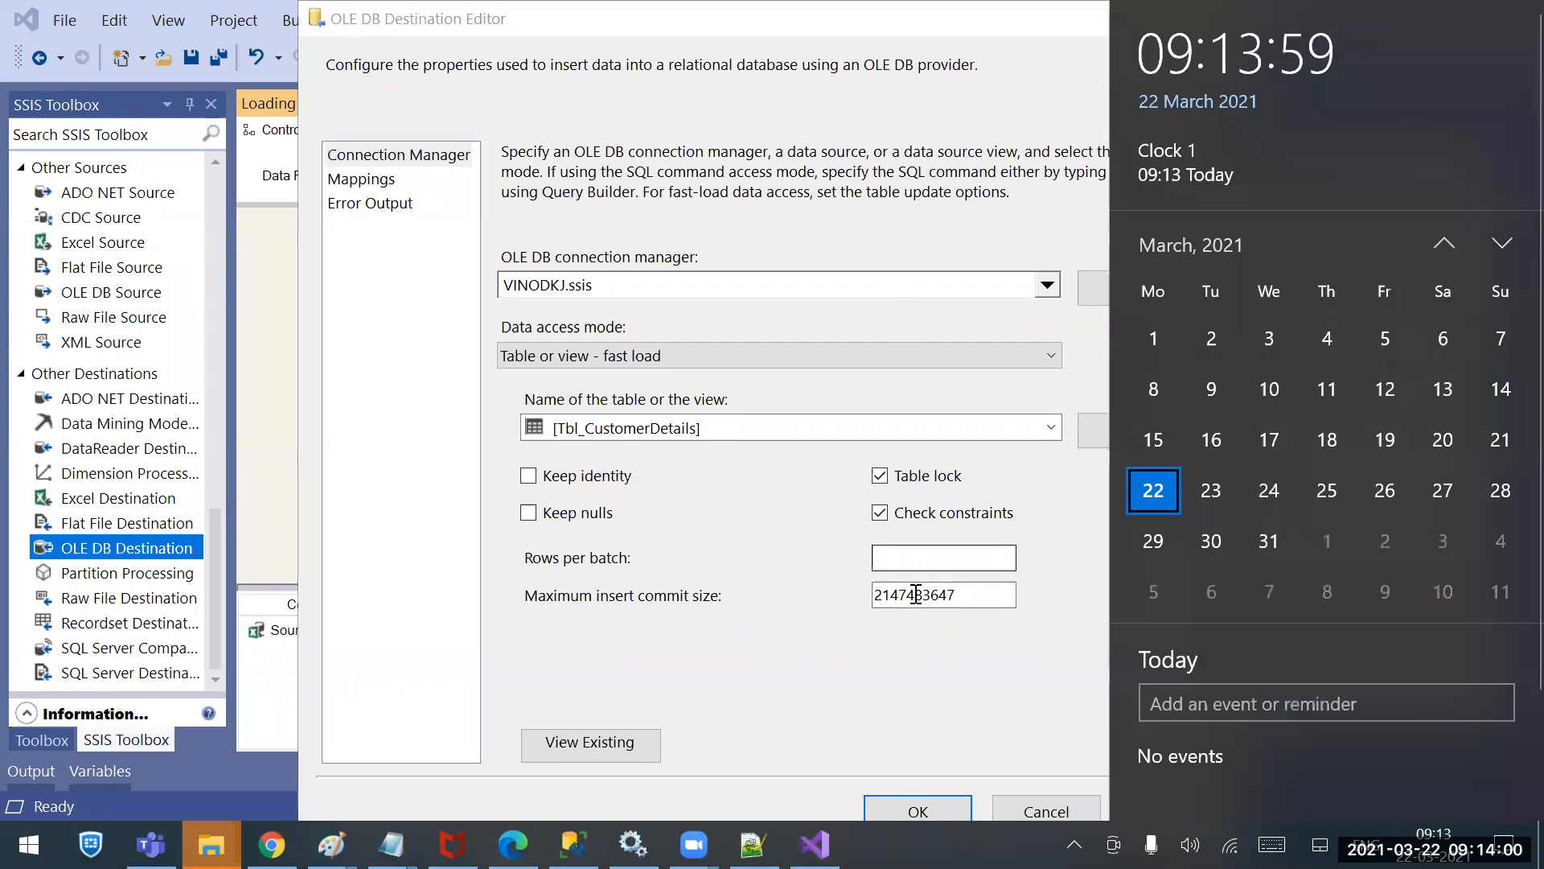
click(965, 709)
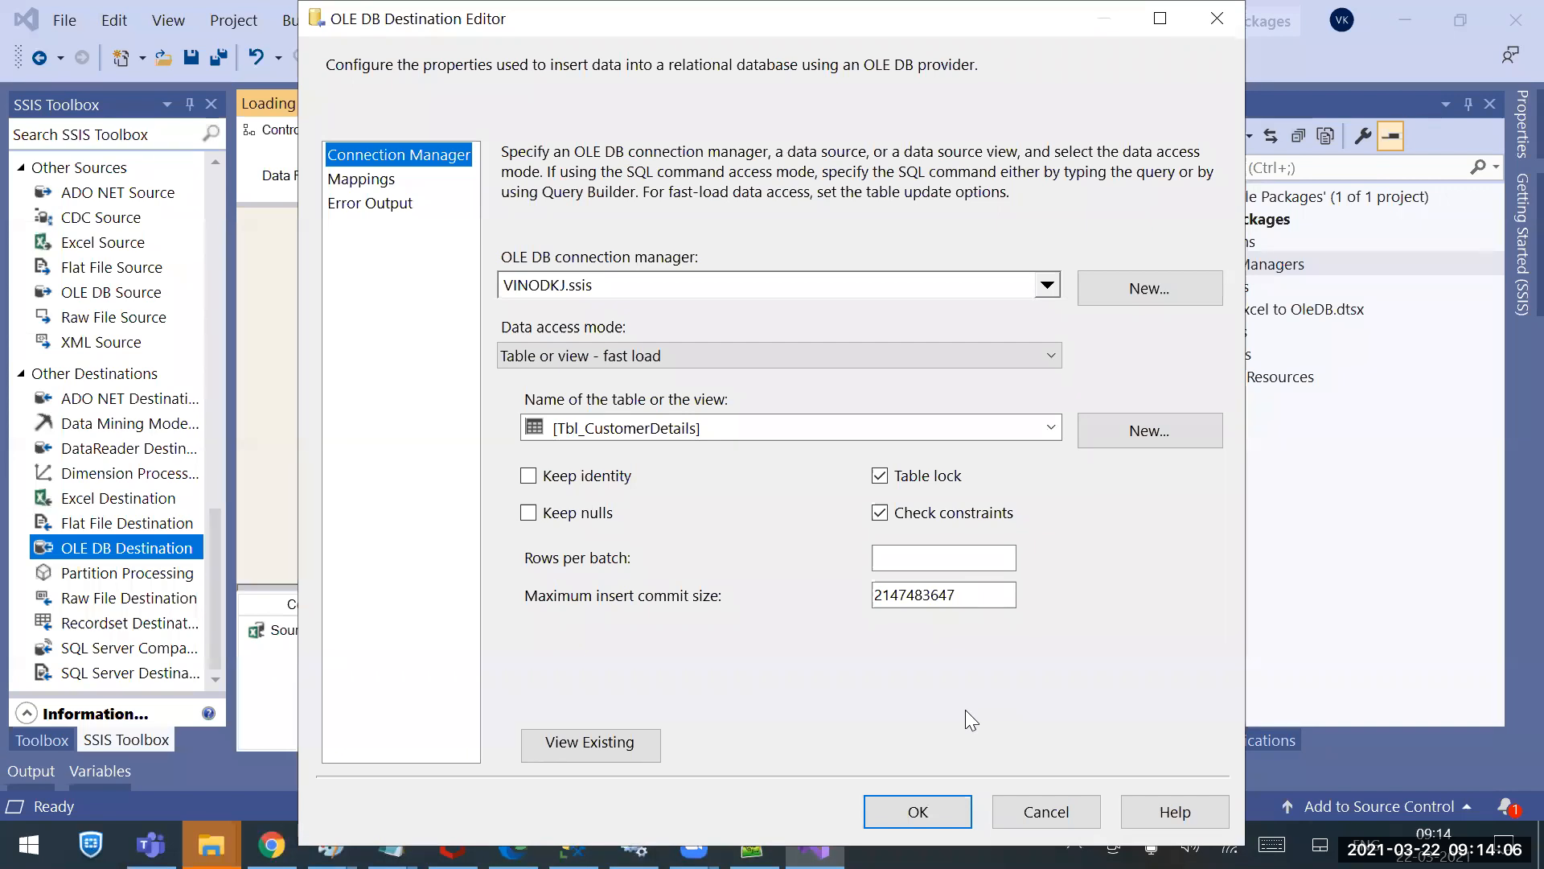
click(1033, 811)
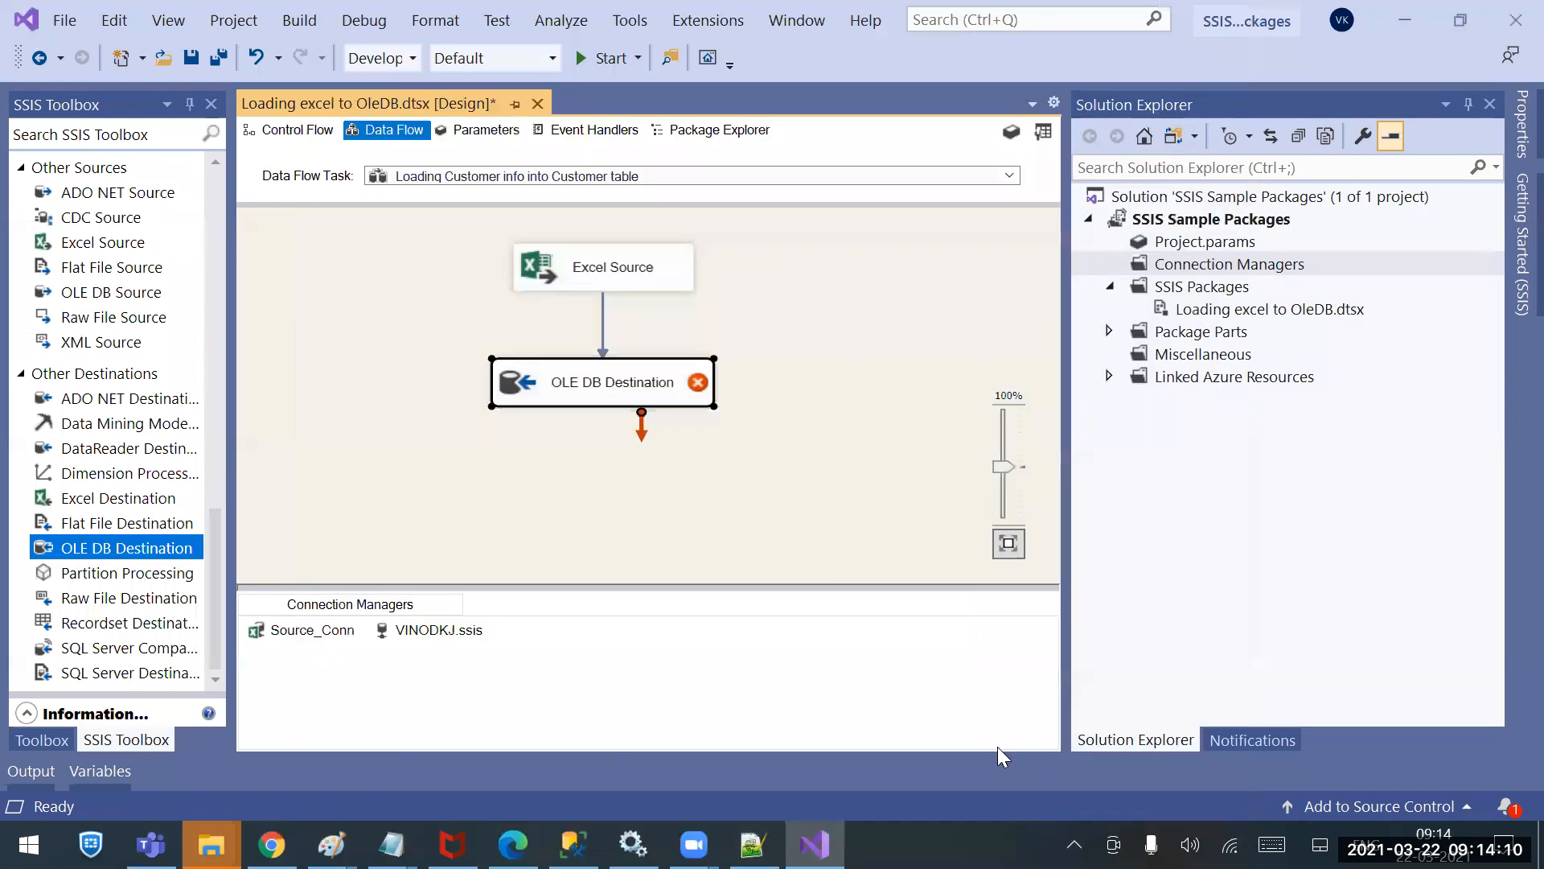
click(846, 459)
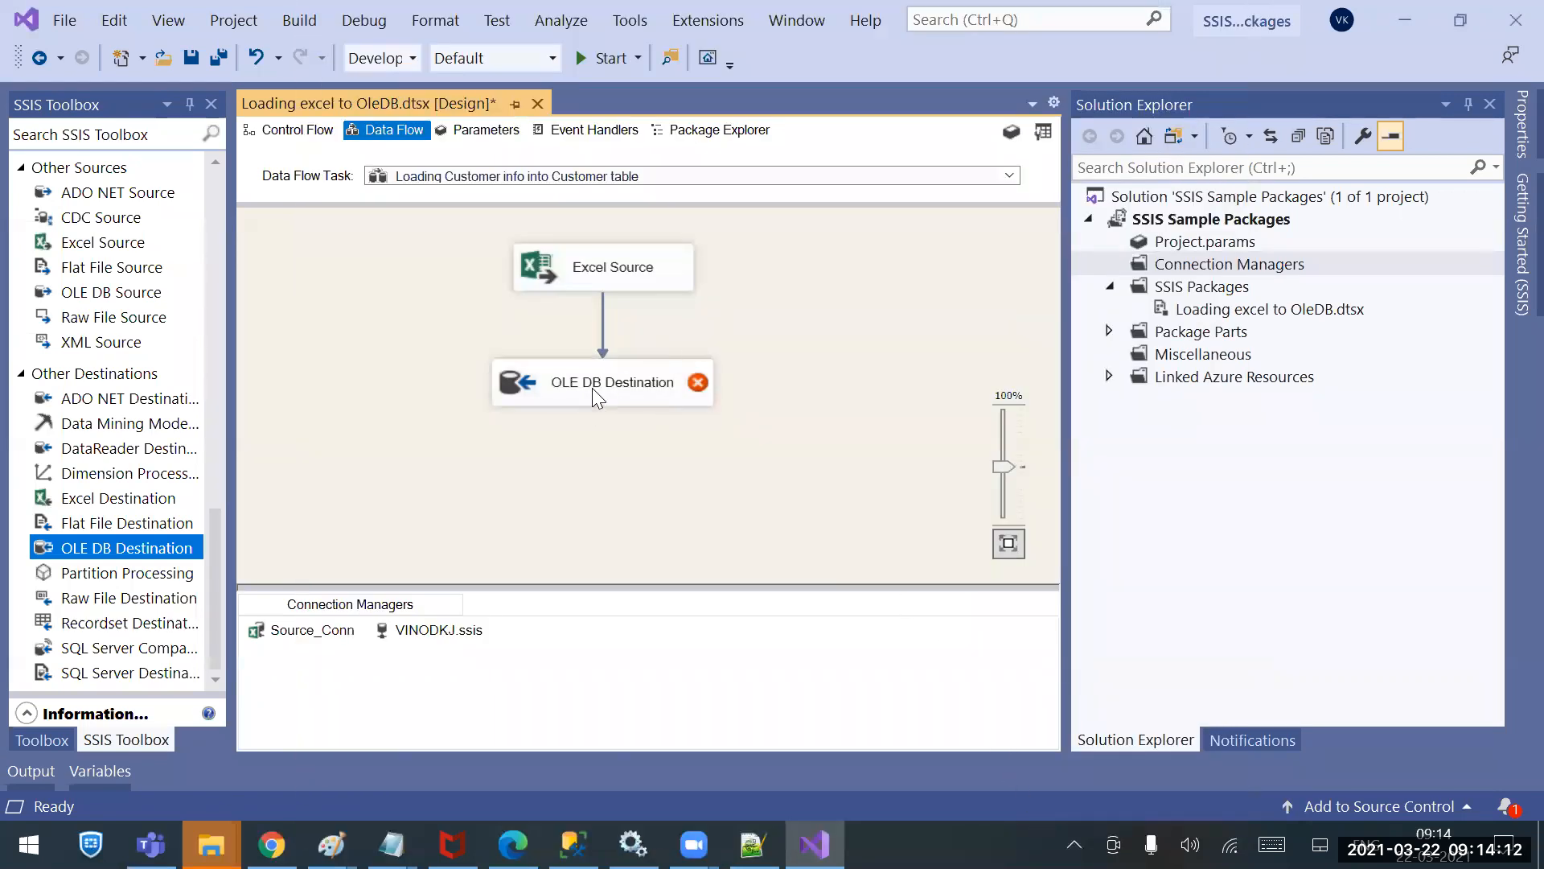